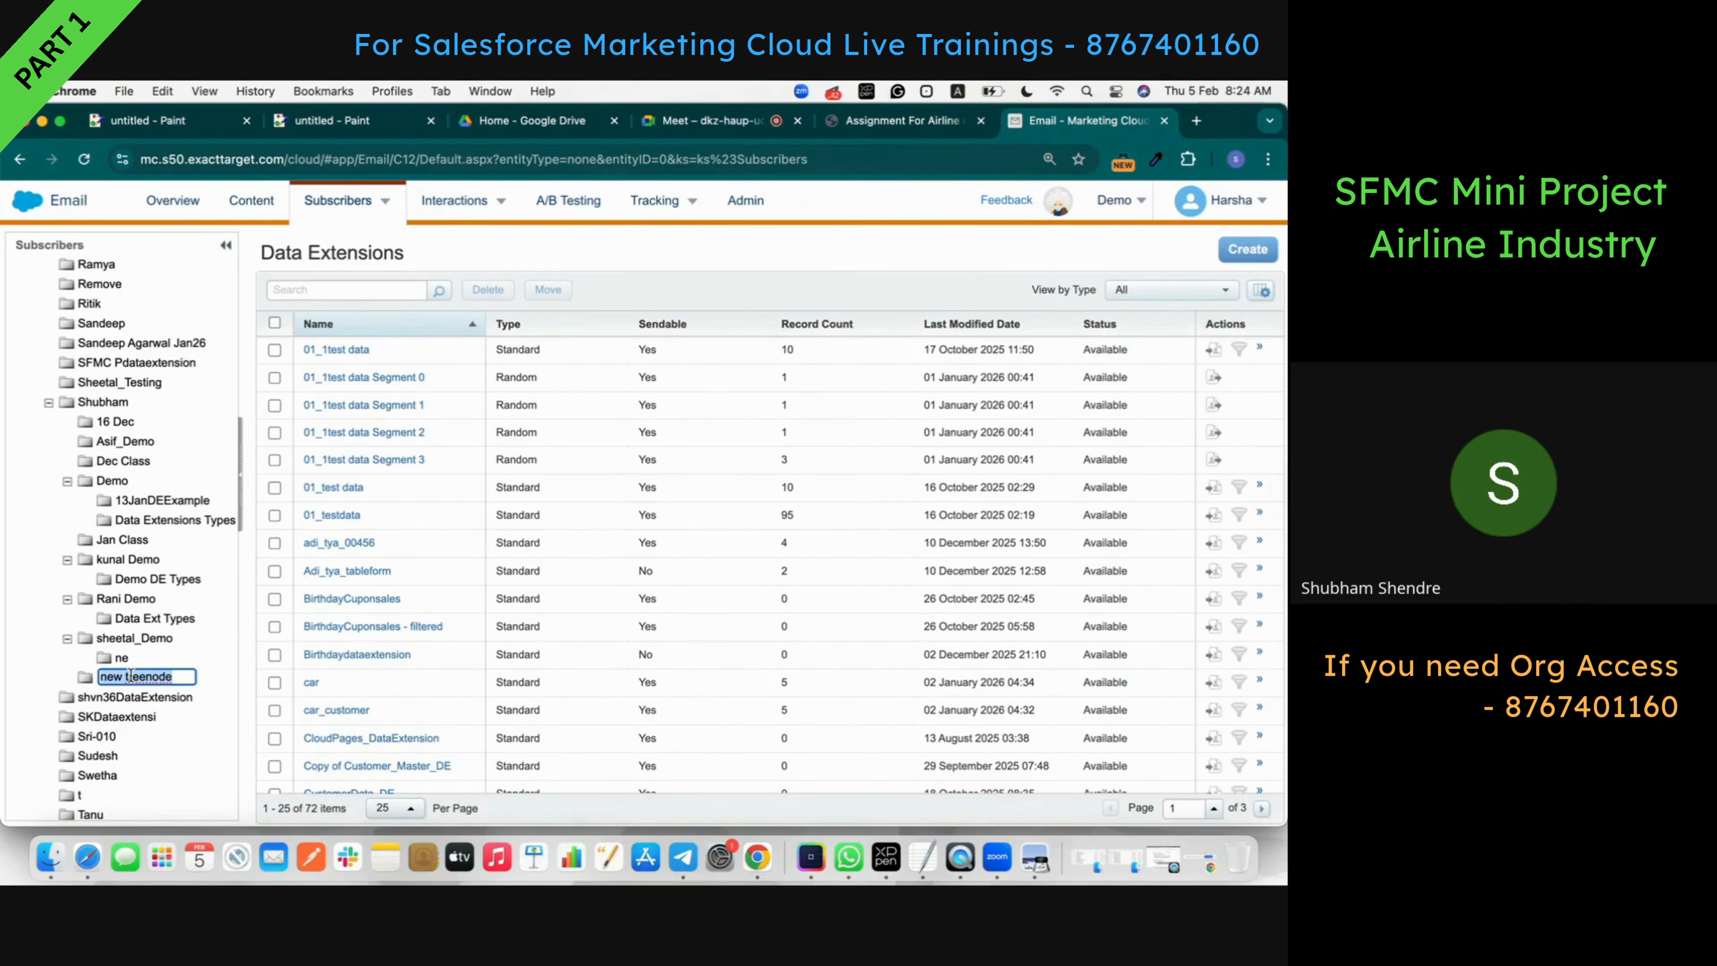
# - Name the new data extension folder 'AirlineExample'
pyautogui.write('AirlineExMample')
pyautogui.press('Return')
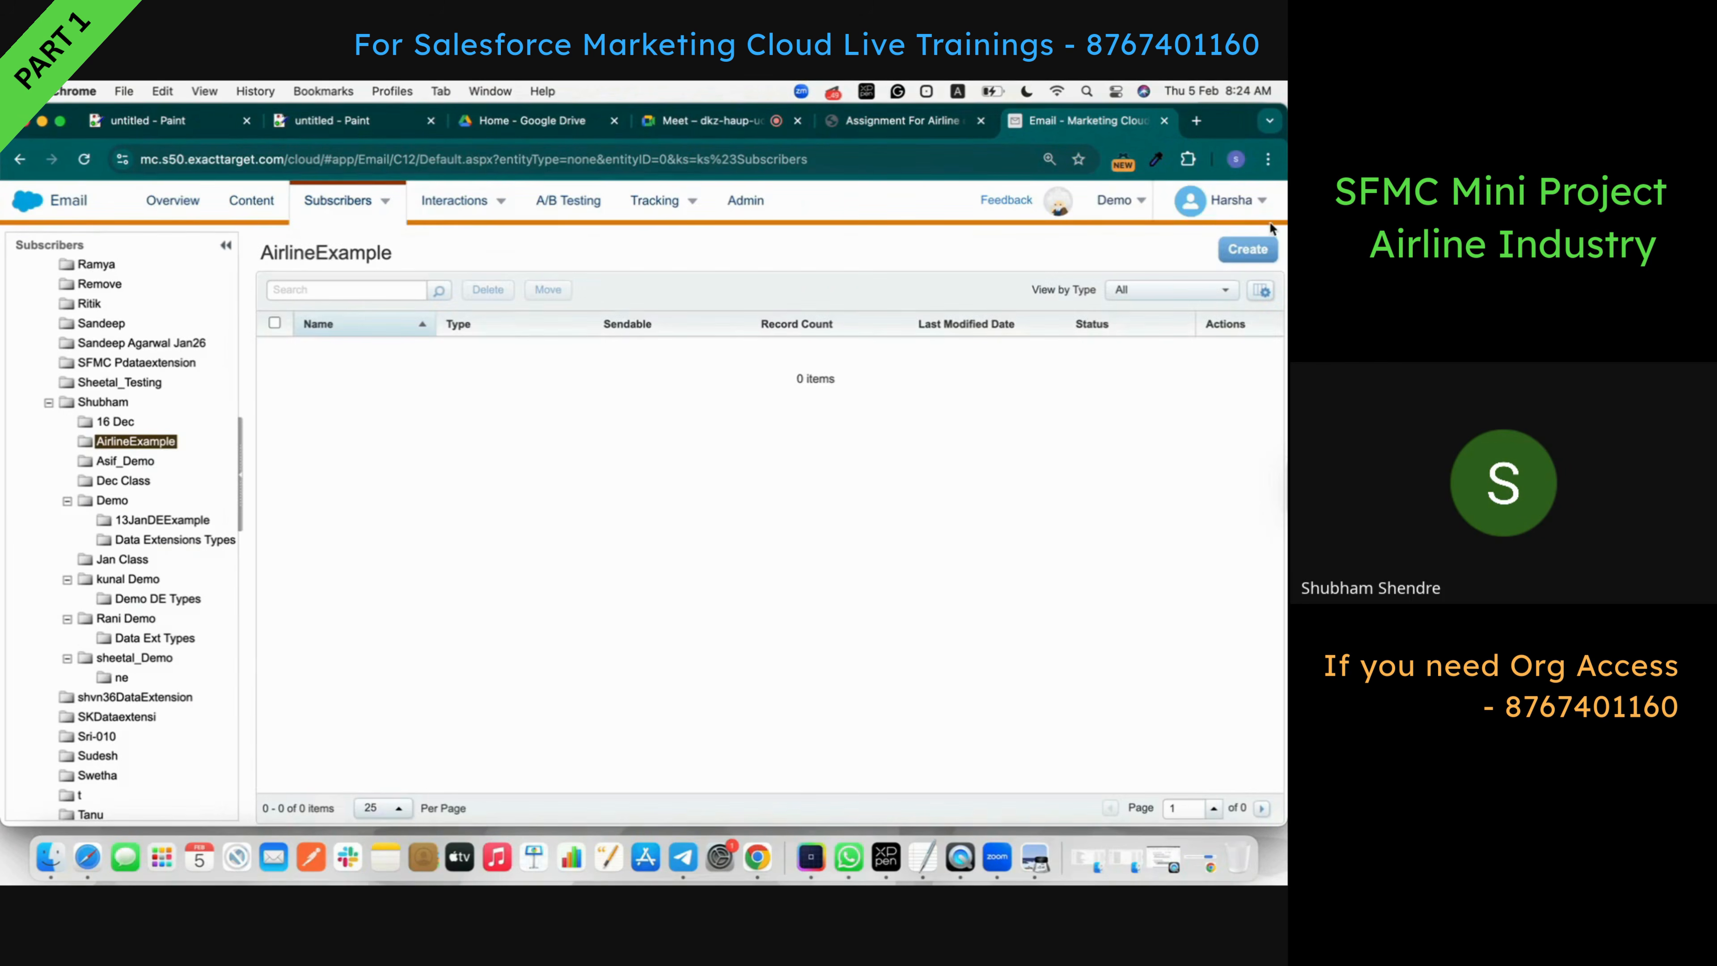
# - Start a standard data extension named Passenger_DE and mark it sendable
pyautogui.click(1247, 250)
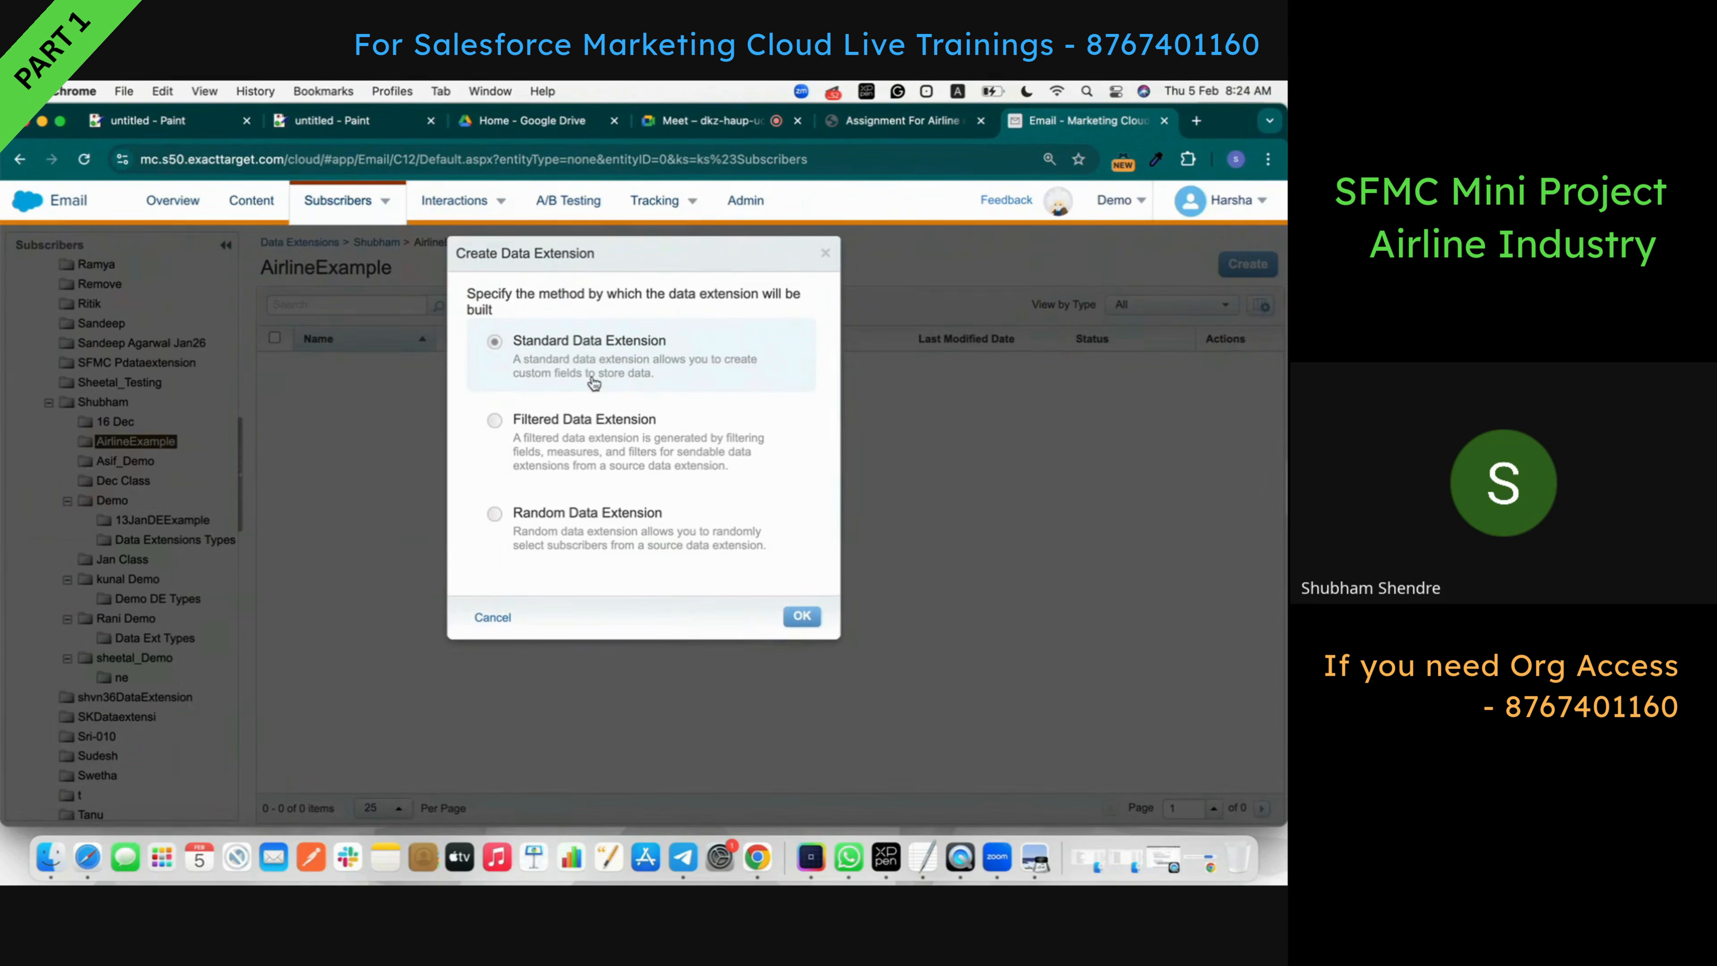
pyautogui.click(801, 615)
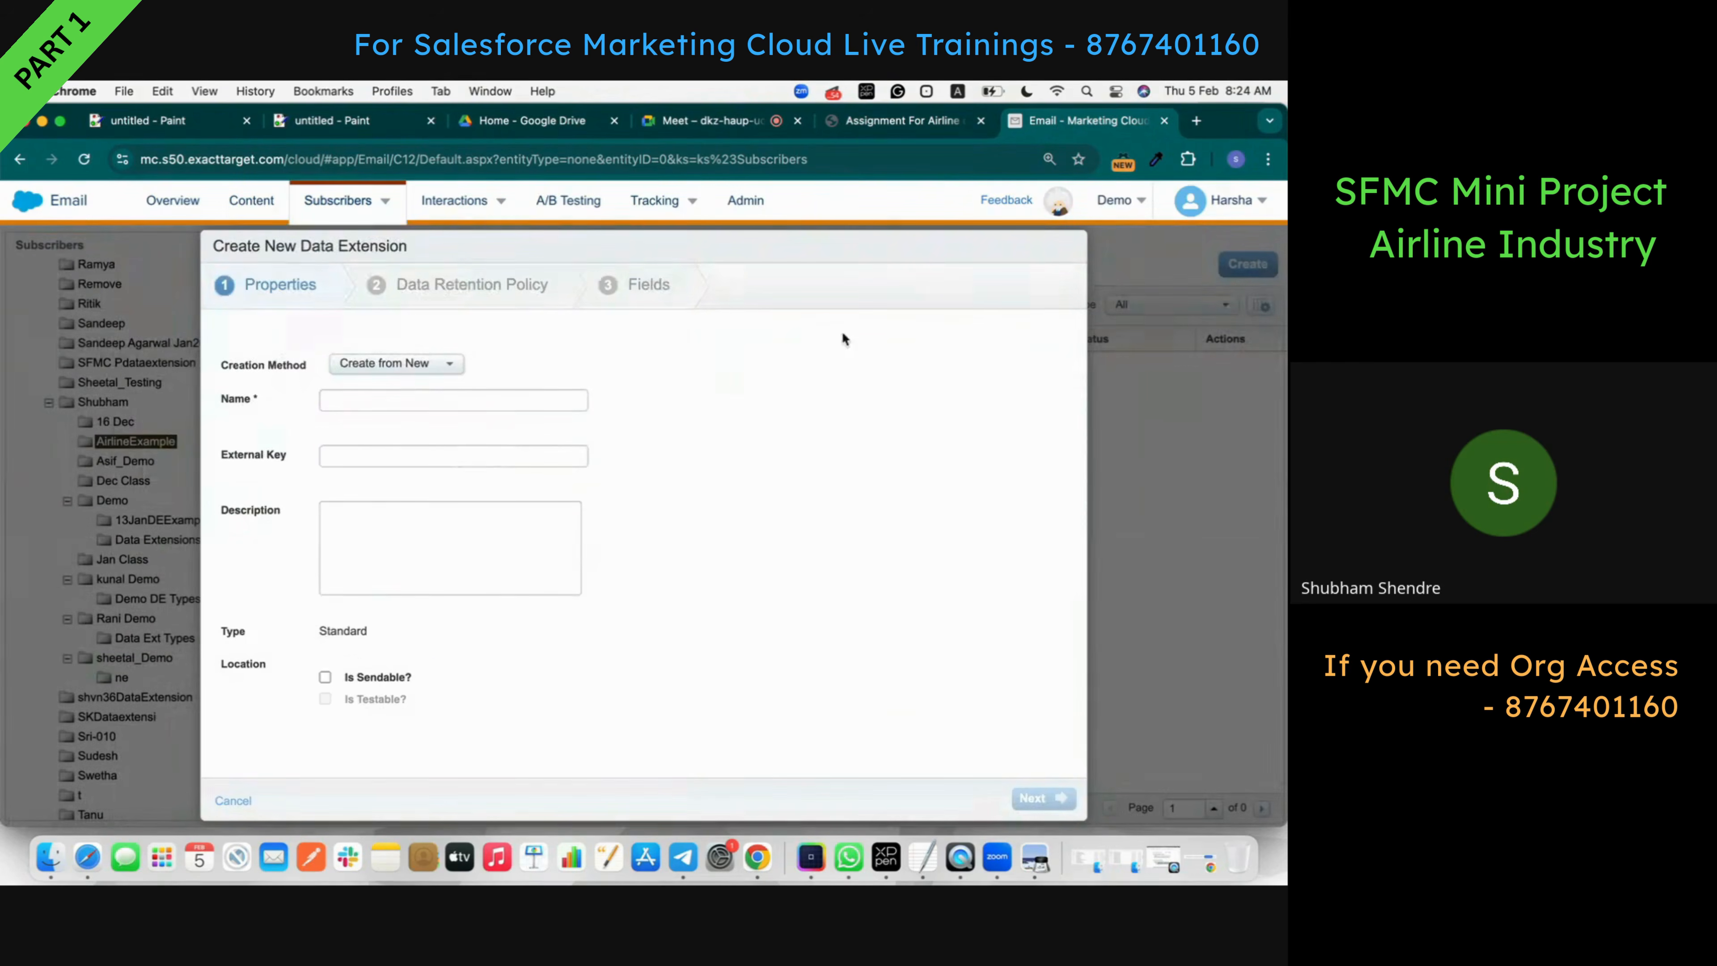
pyautogui.click(909, 120)
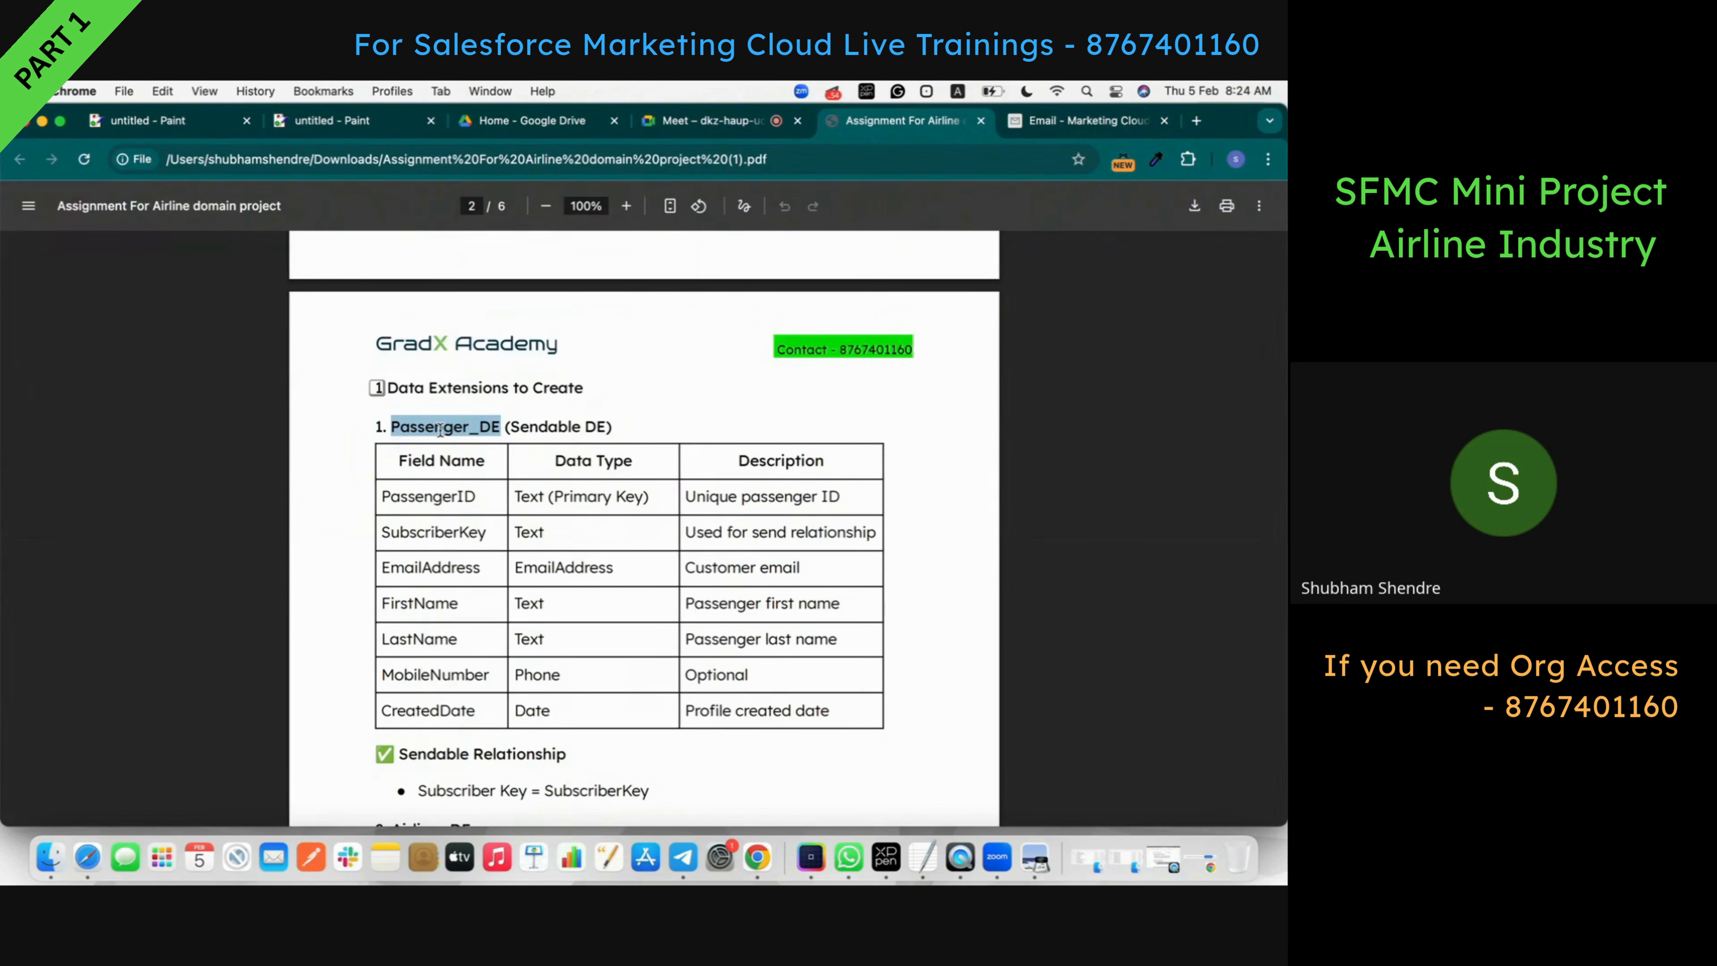
pyautogui.click(1085, 120)
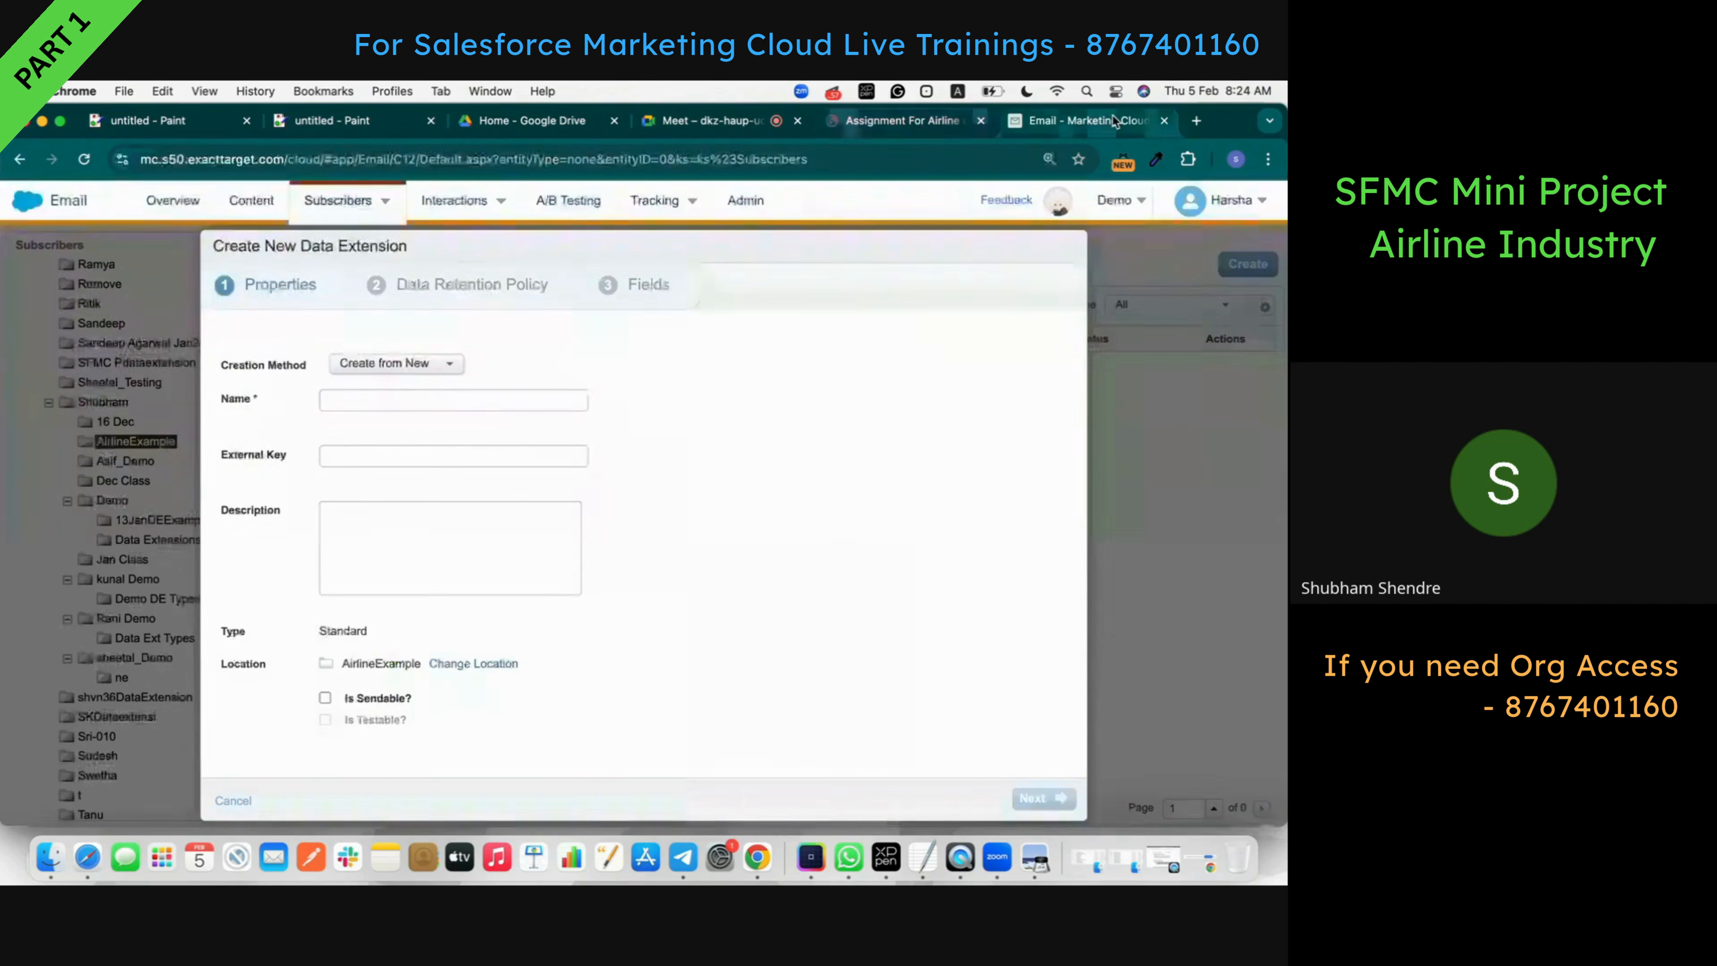
pyautogui.click(409, 401)
pyautogui.write('Passenger_DE')
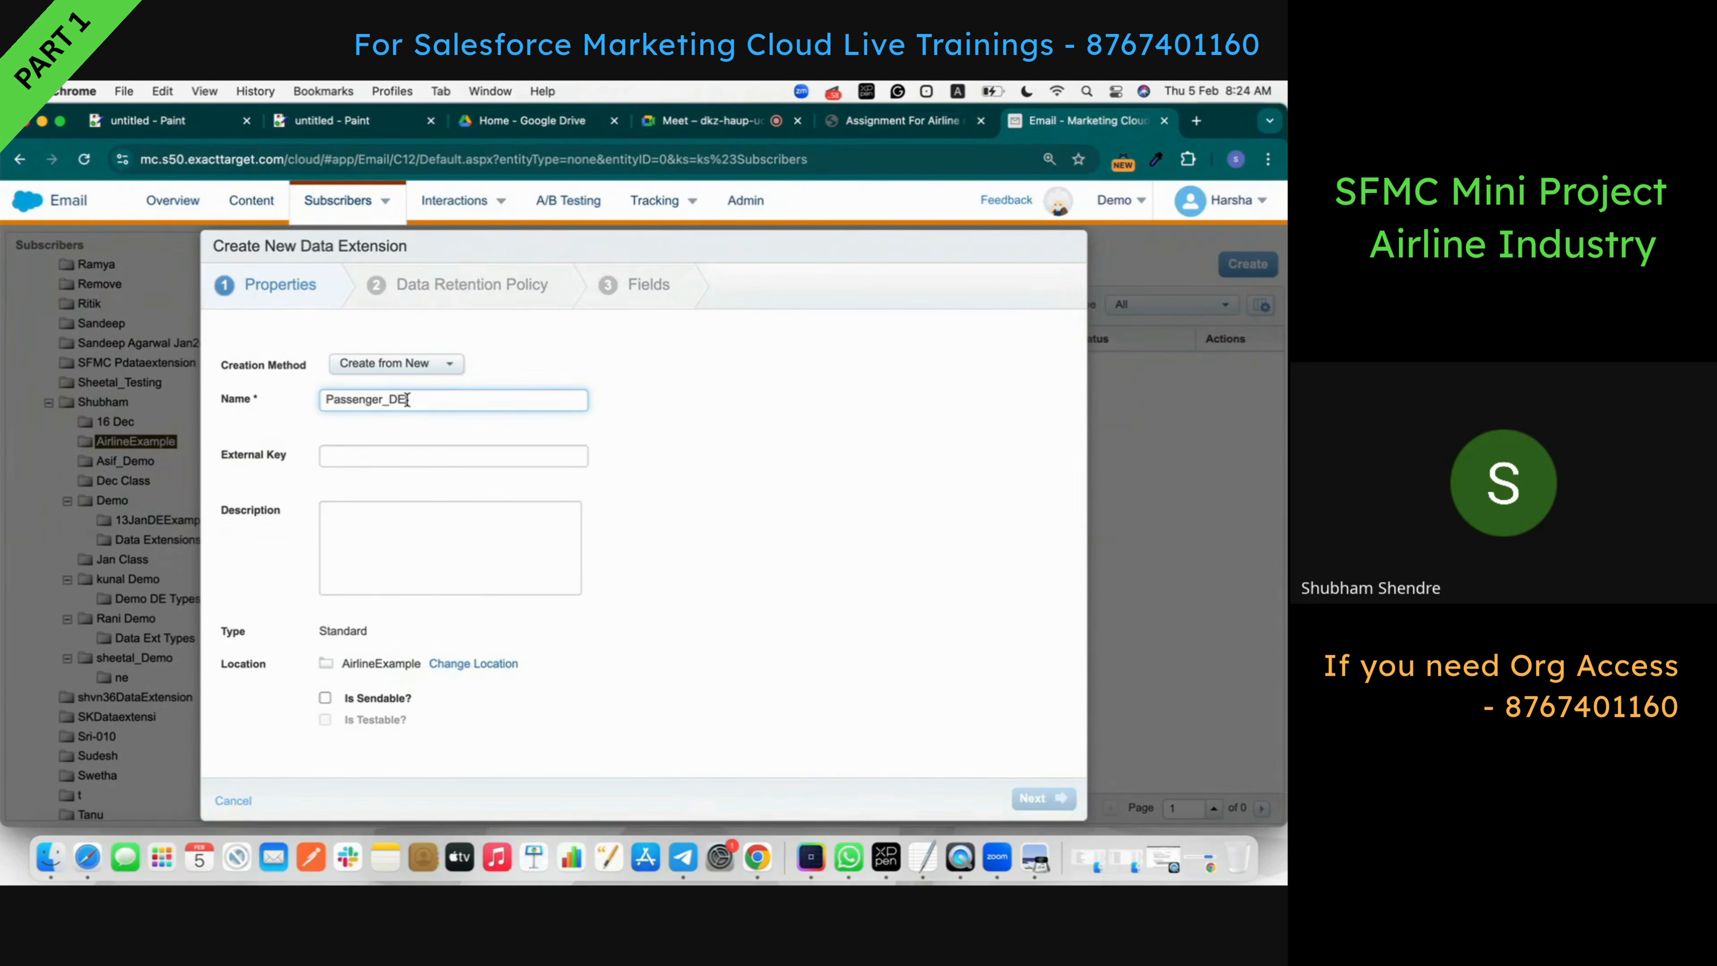
pyautogui.click(311, 467)
pyautogui.click(325, 697)
# - Turn data retention off for Passenger_DE and continue to the fields step
pyautogui.click(943, 122)
pyautogui.scroll(-3, 585, 558)
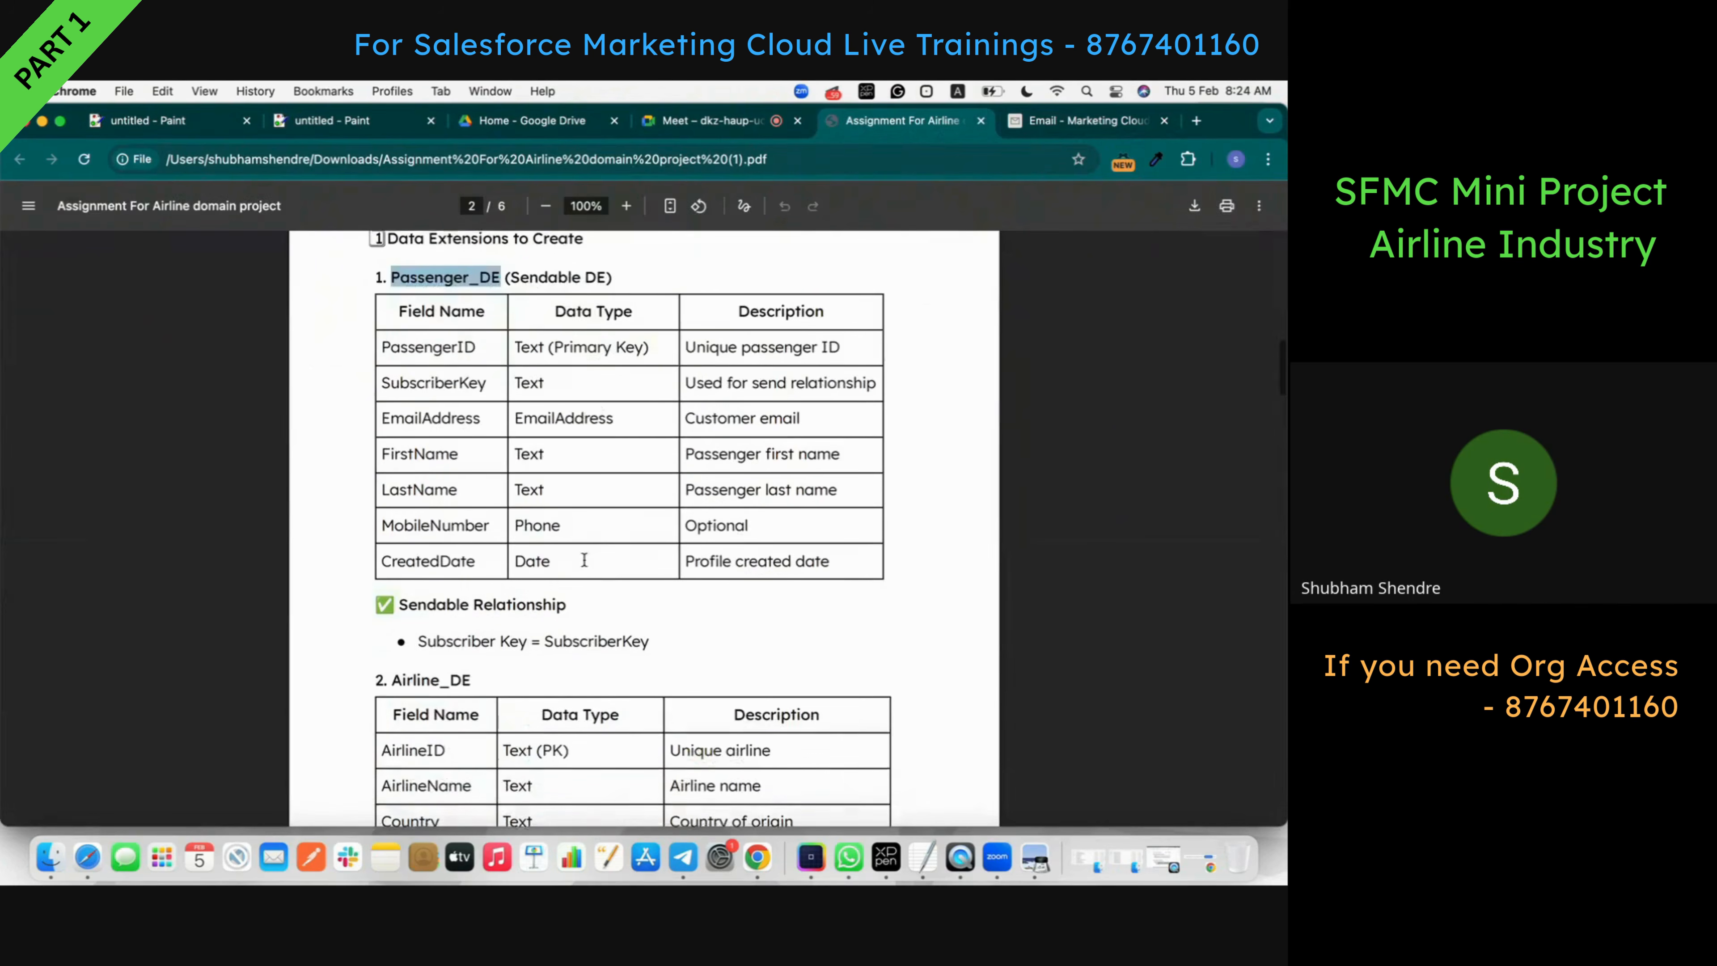
pyautogui.click(1037, 123)
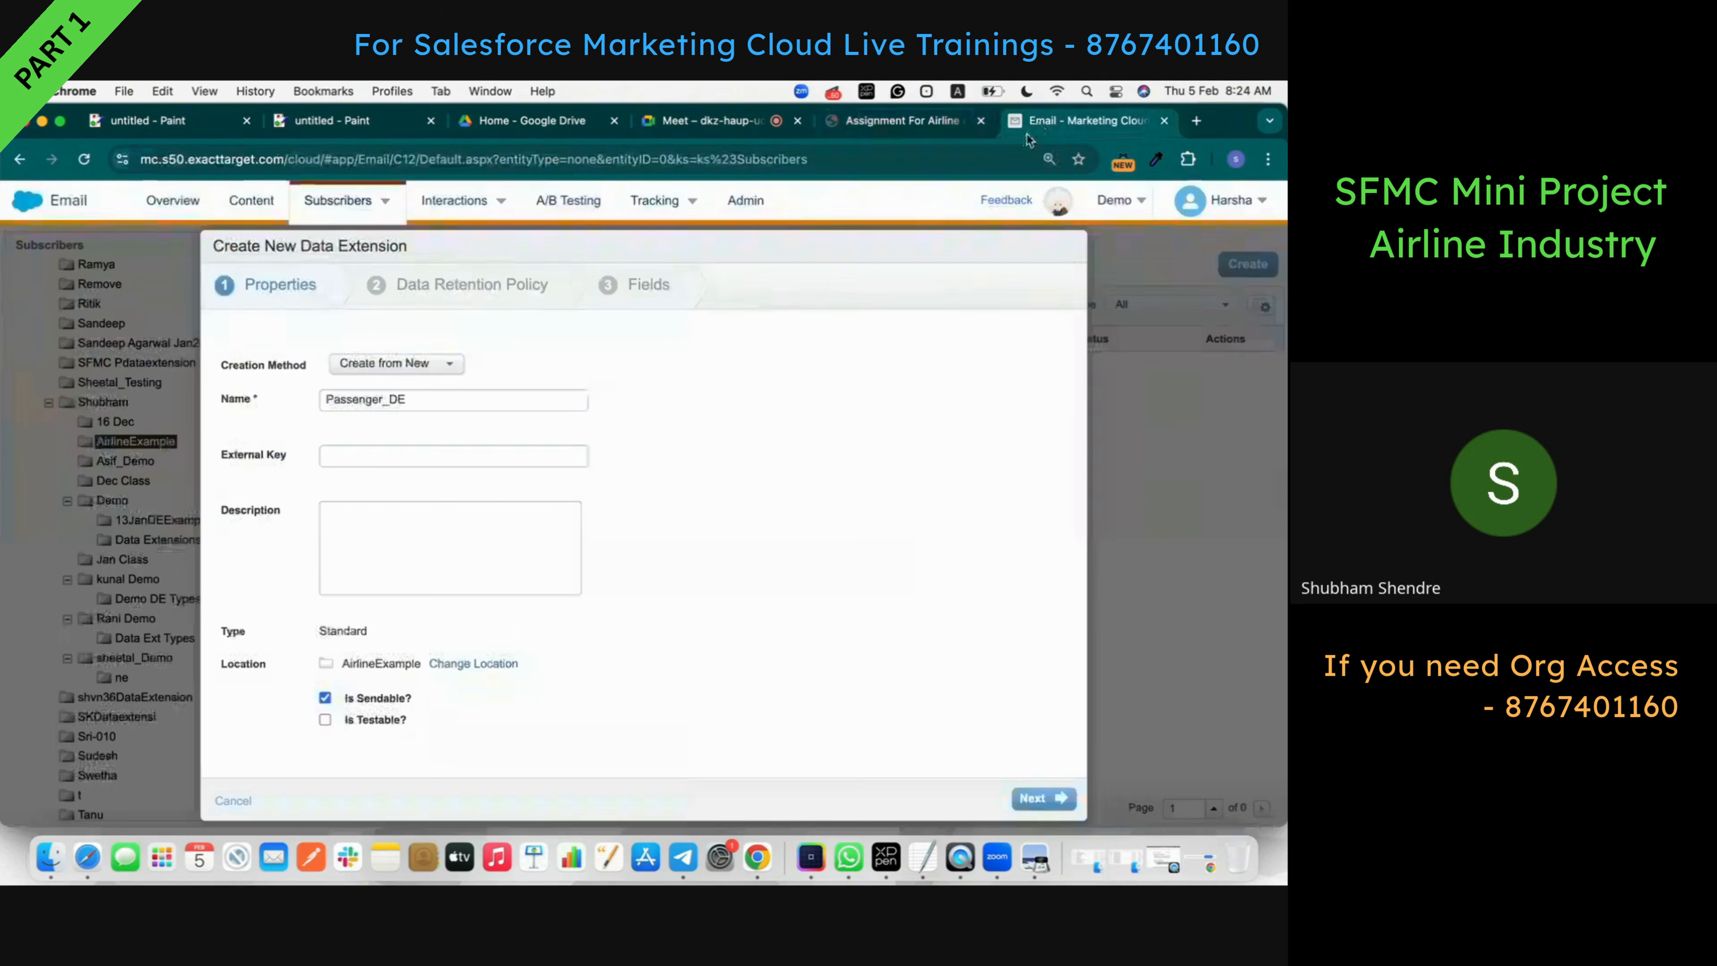
pyautogui.click(1041, 798)
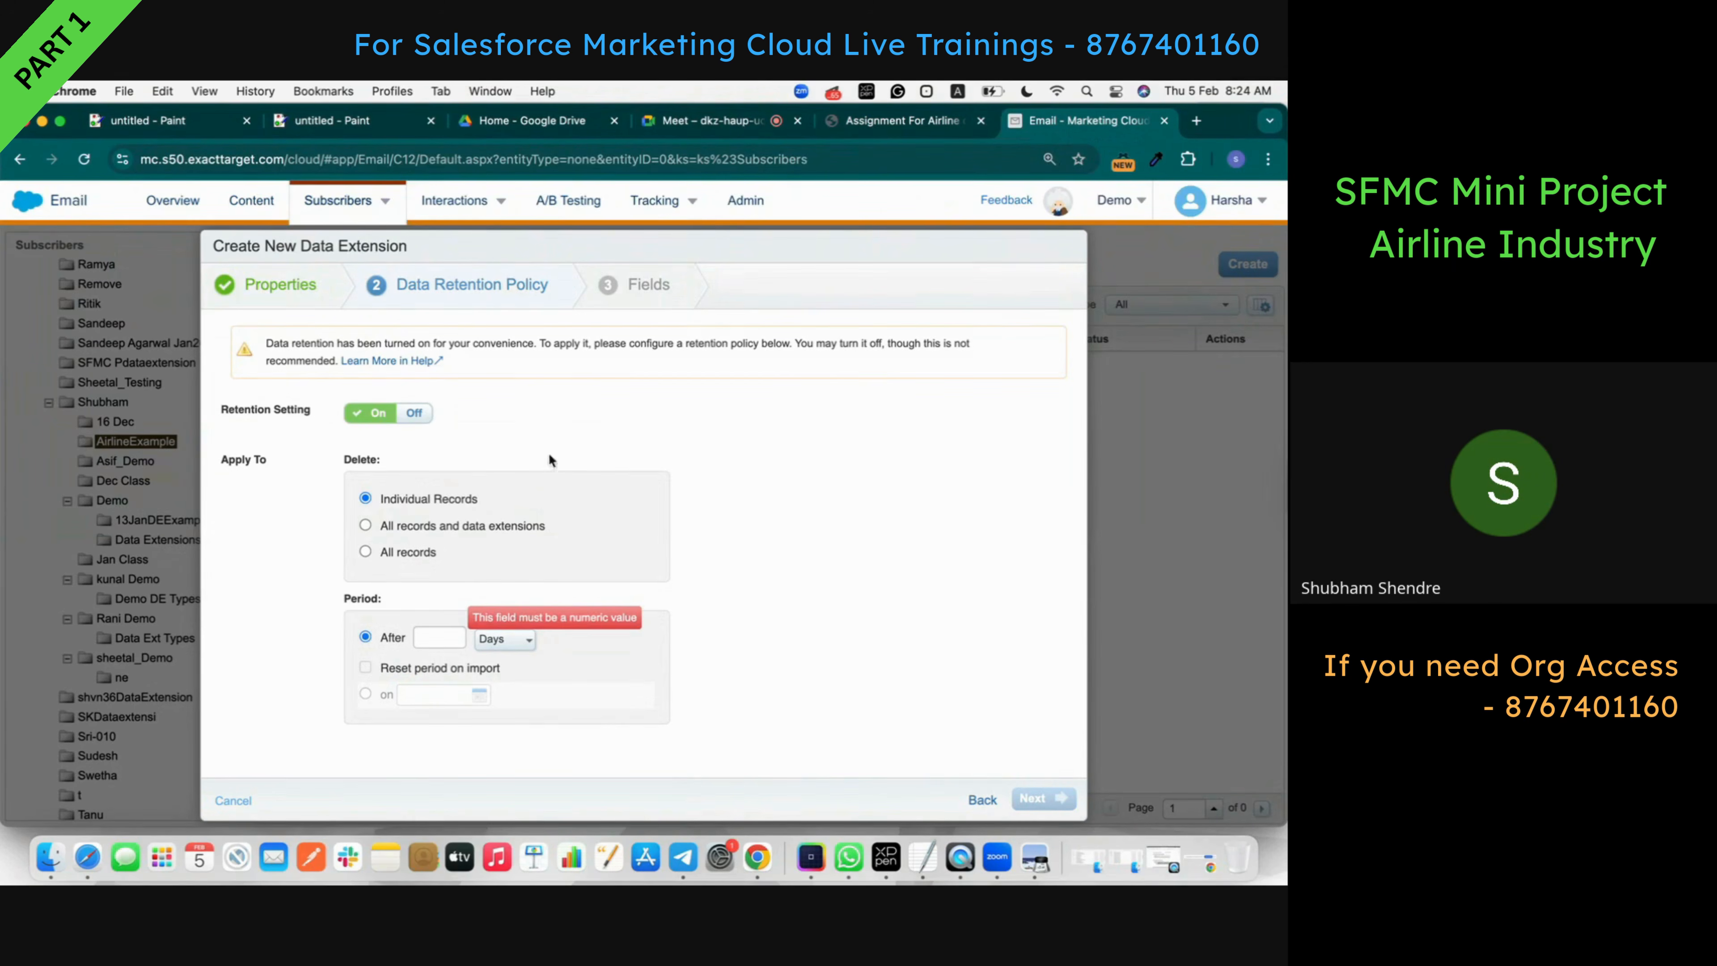
pyautogui.click(414, 413)
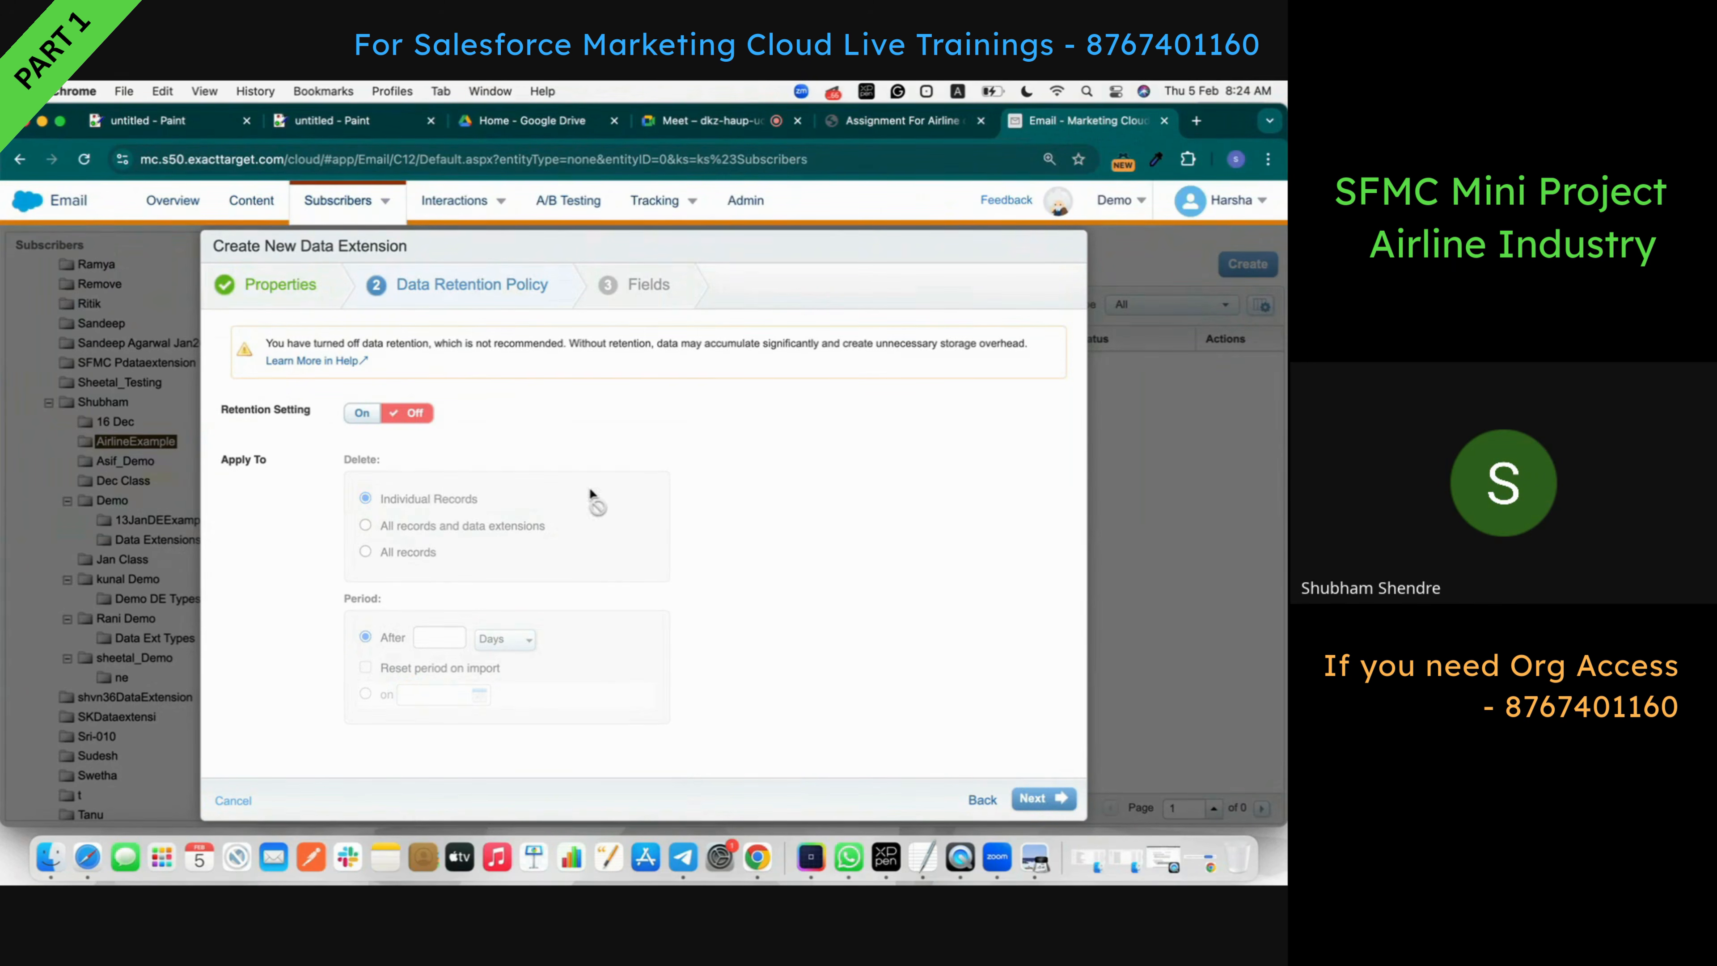
pyautogui.click(1026, 799)
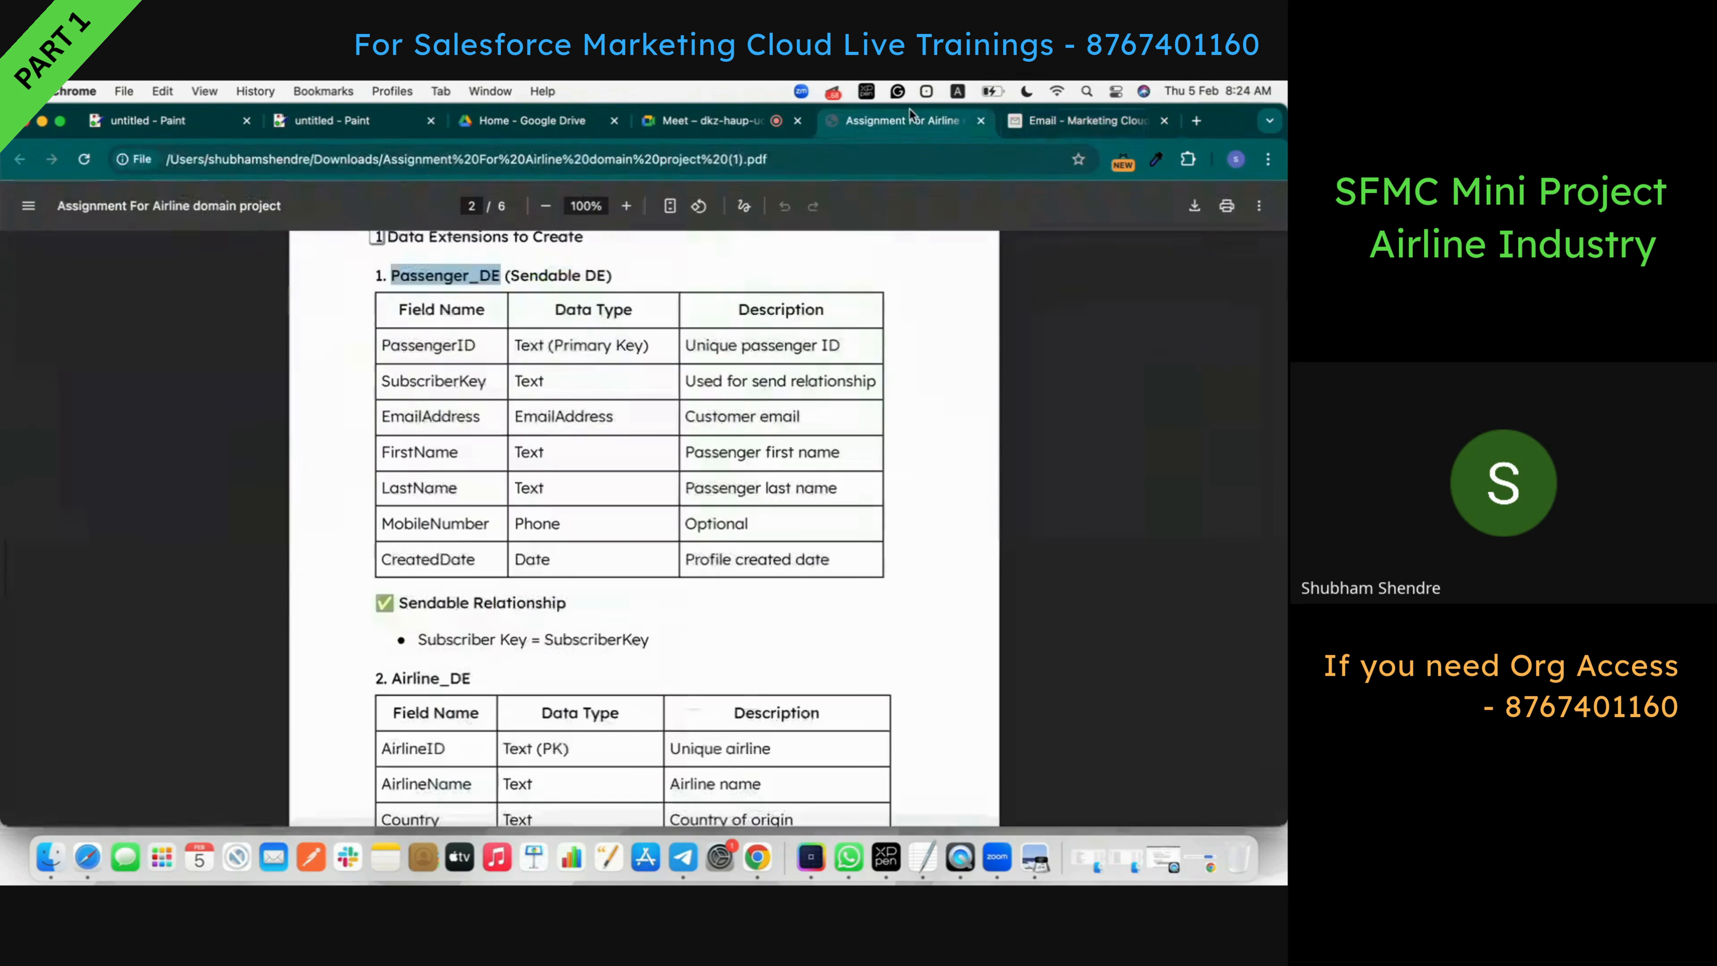
# - Add PassengerID and SubscriberKey as the first two field names, copied from the assignment
pyautogui.click(906, 121)
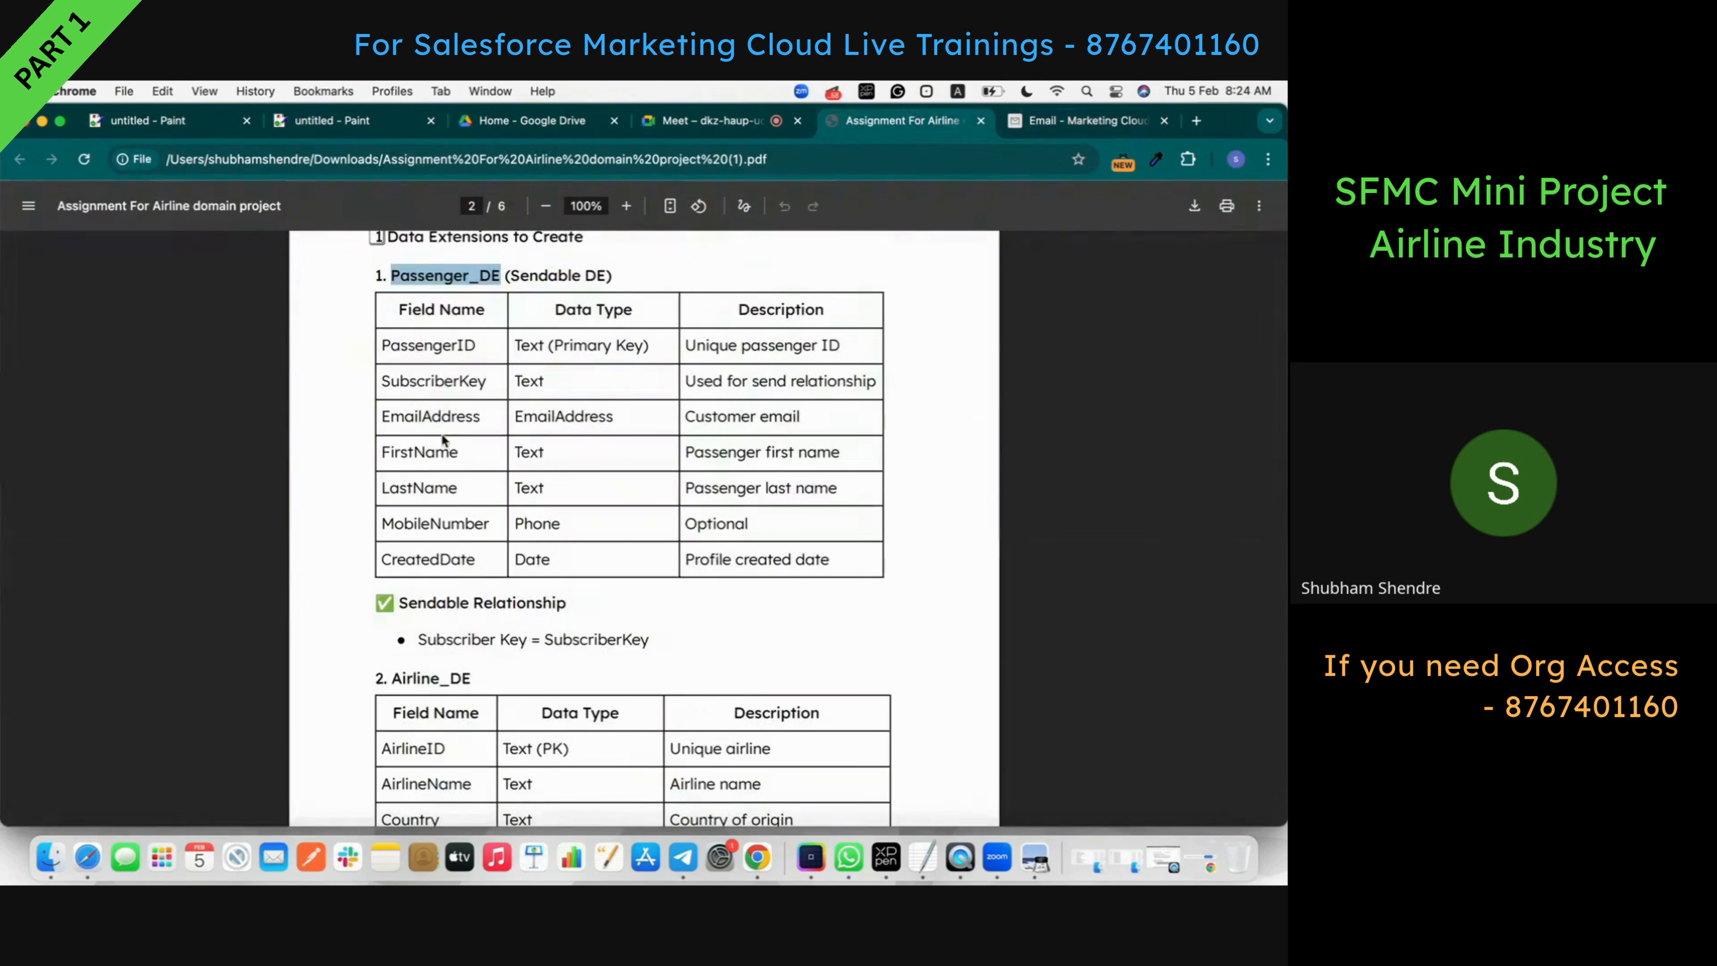
pyautogui.doubleClick(409, 349)
pyautogui.press('super+c')
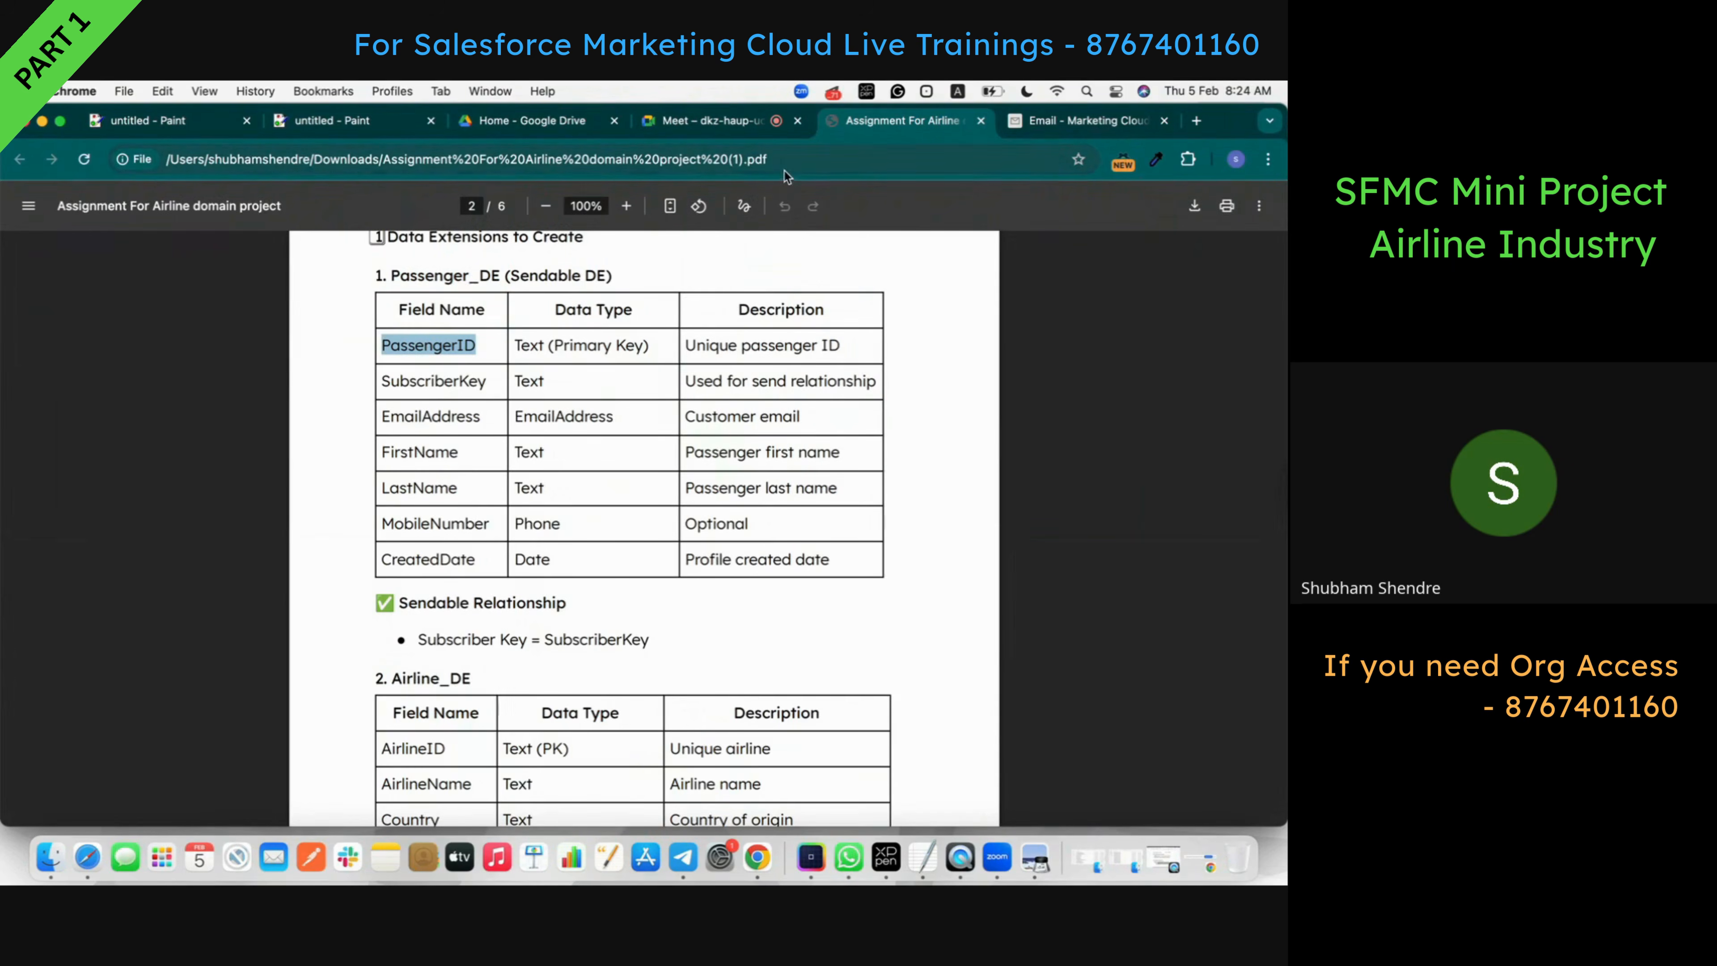
pyautogui.click(1018, 128)
pyautogui.click(286, 390)
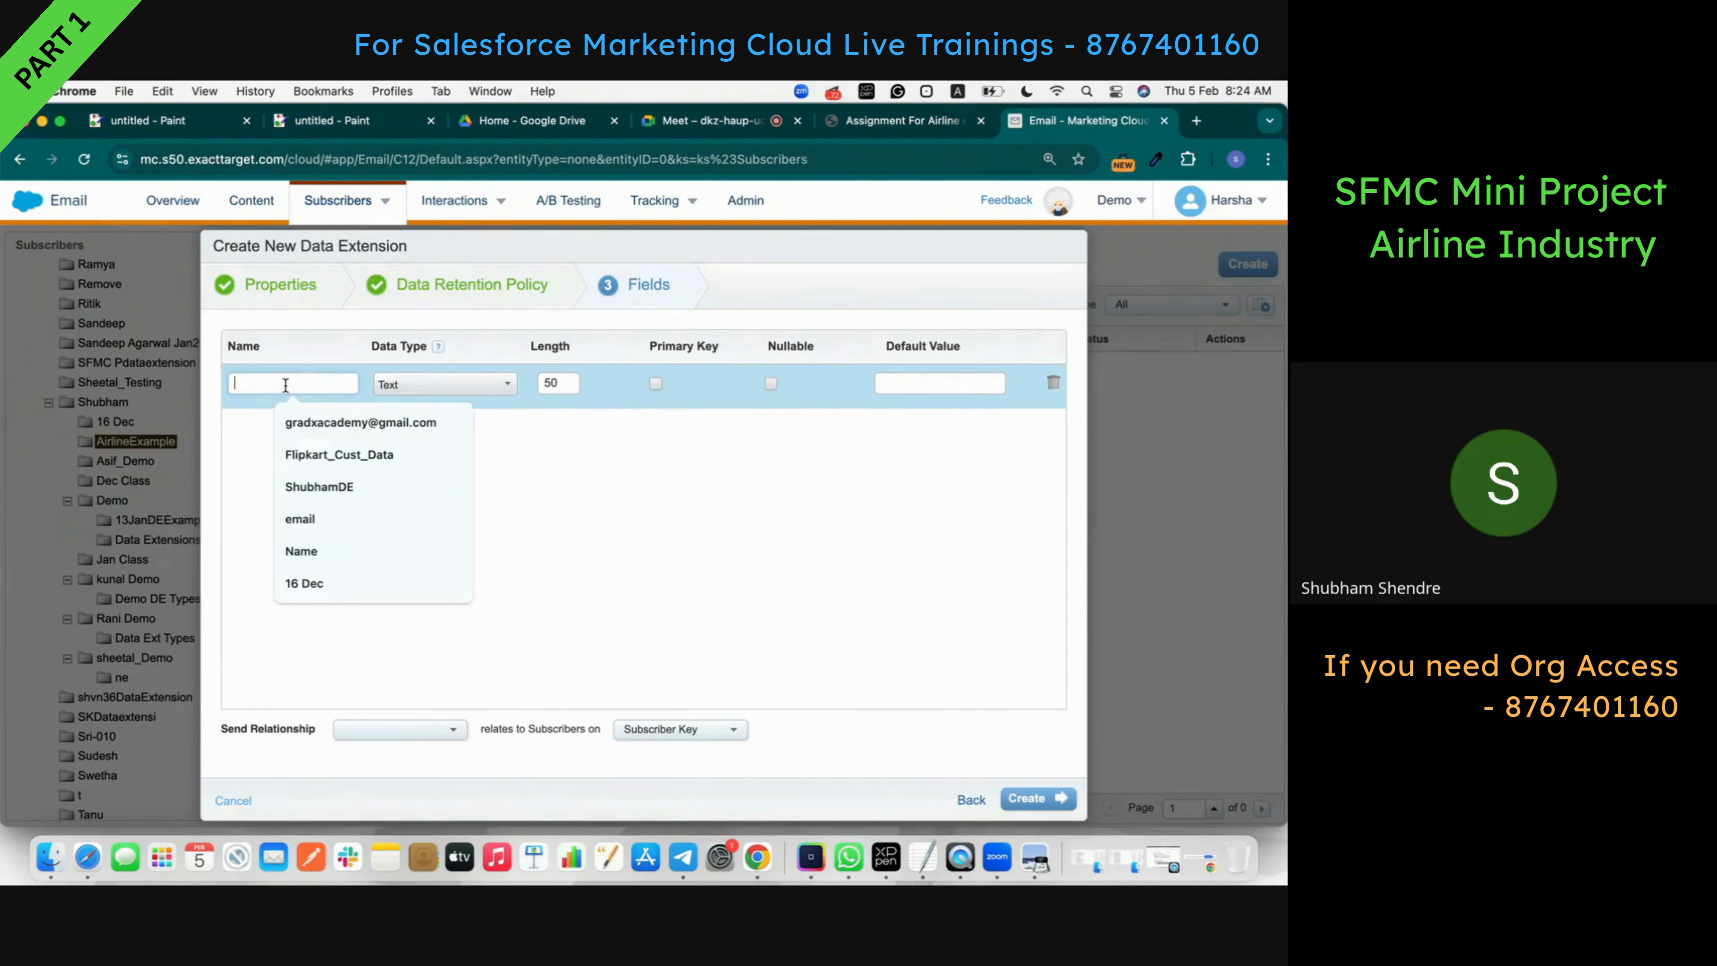
pyautogui.press('super+v')
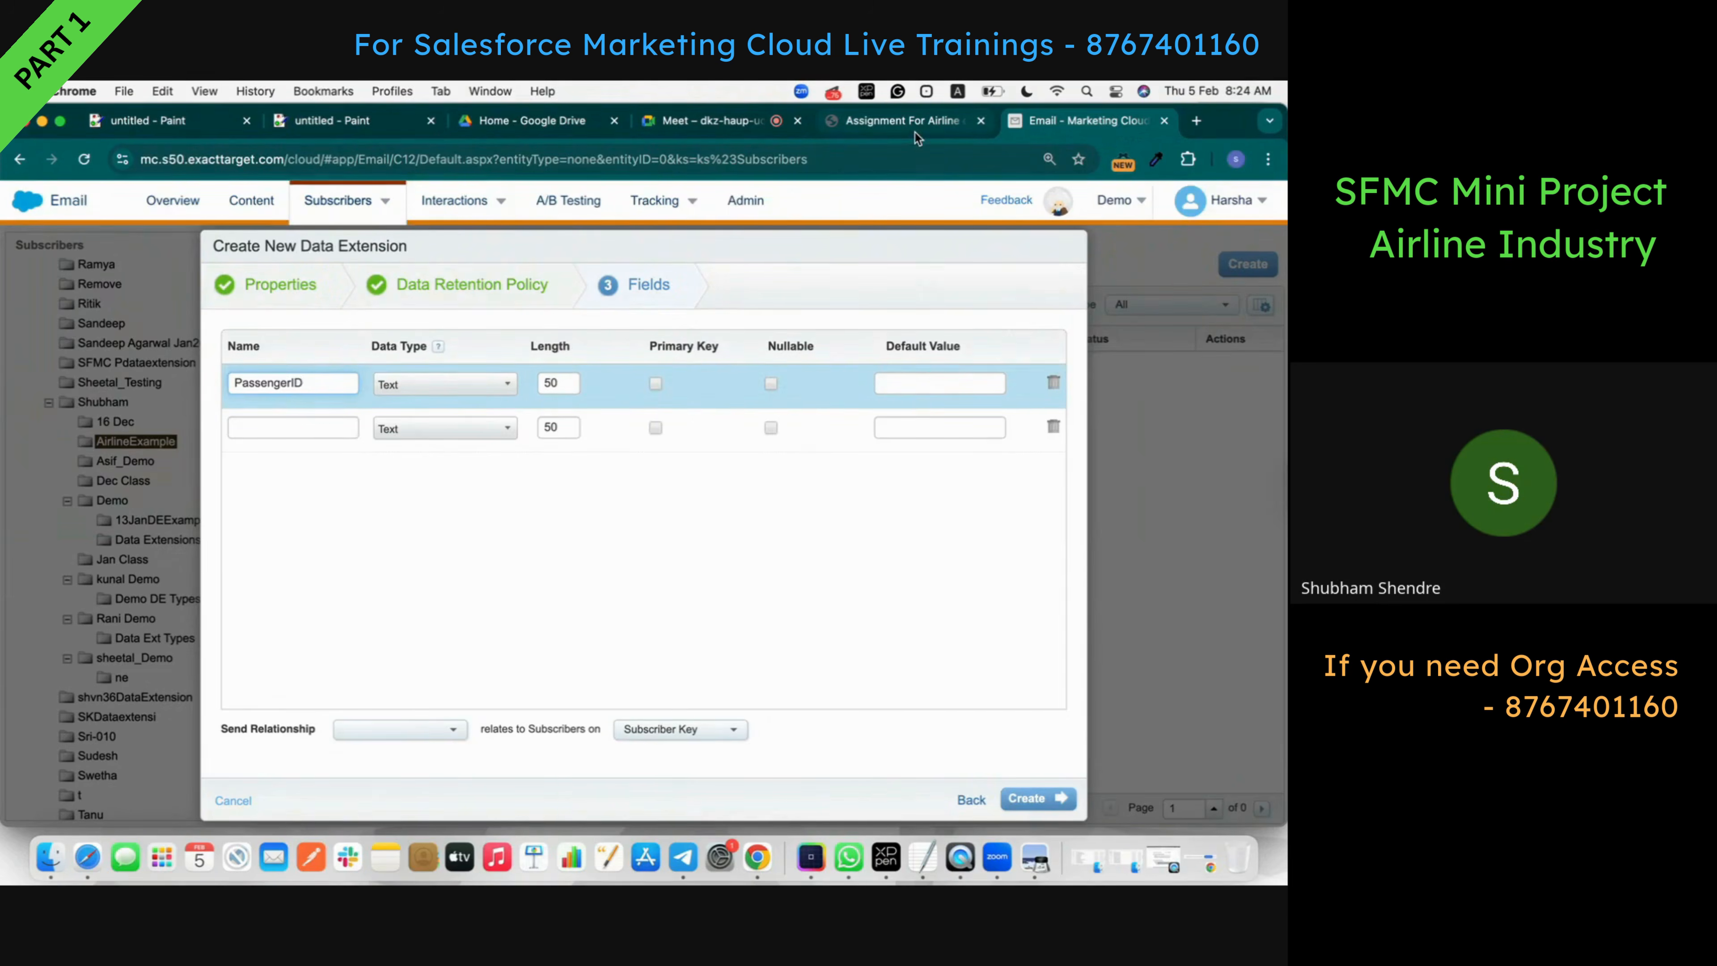
pyautogui.click(906, 122)
pyautogui.doubleClick(413, 383)
pyautogui.press('super+c')
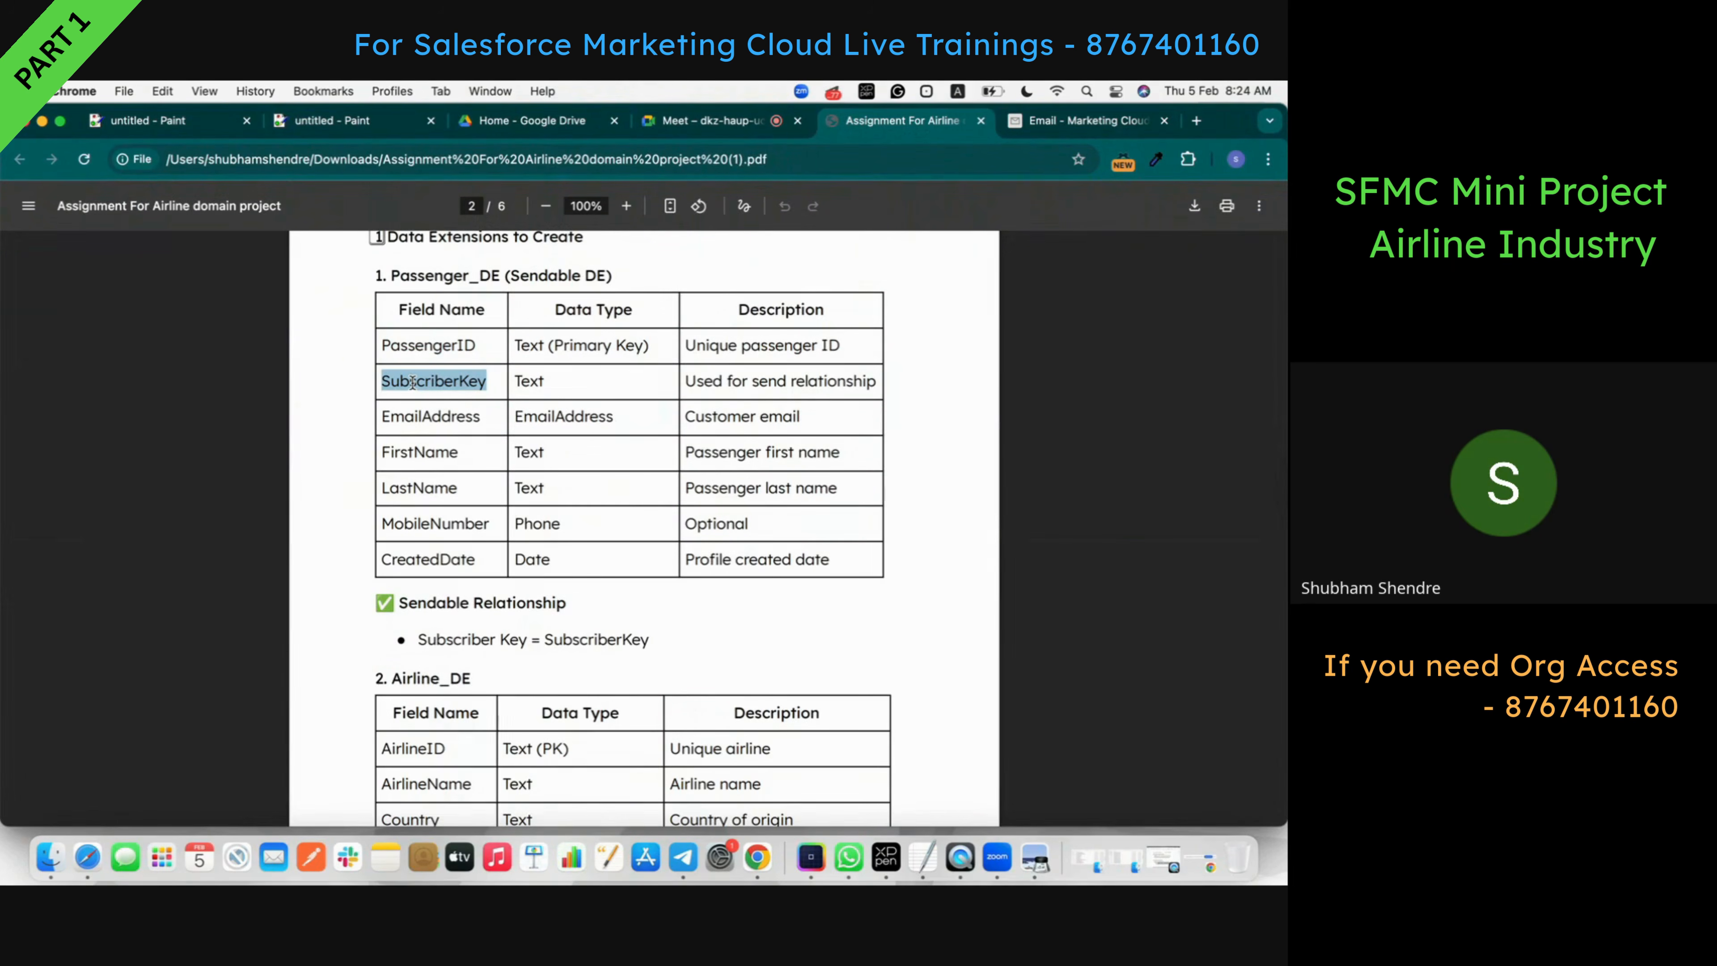
pyautogui.click(1082, 122)
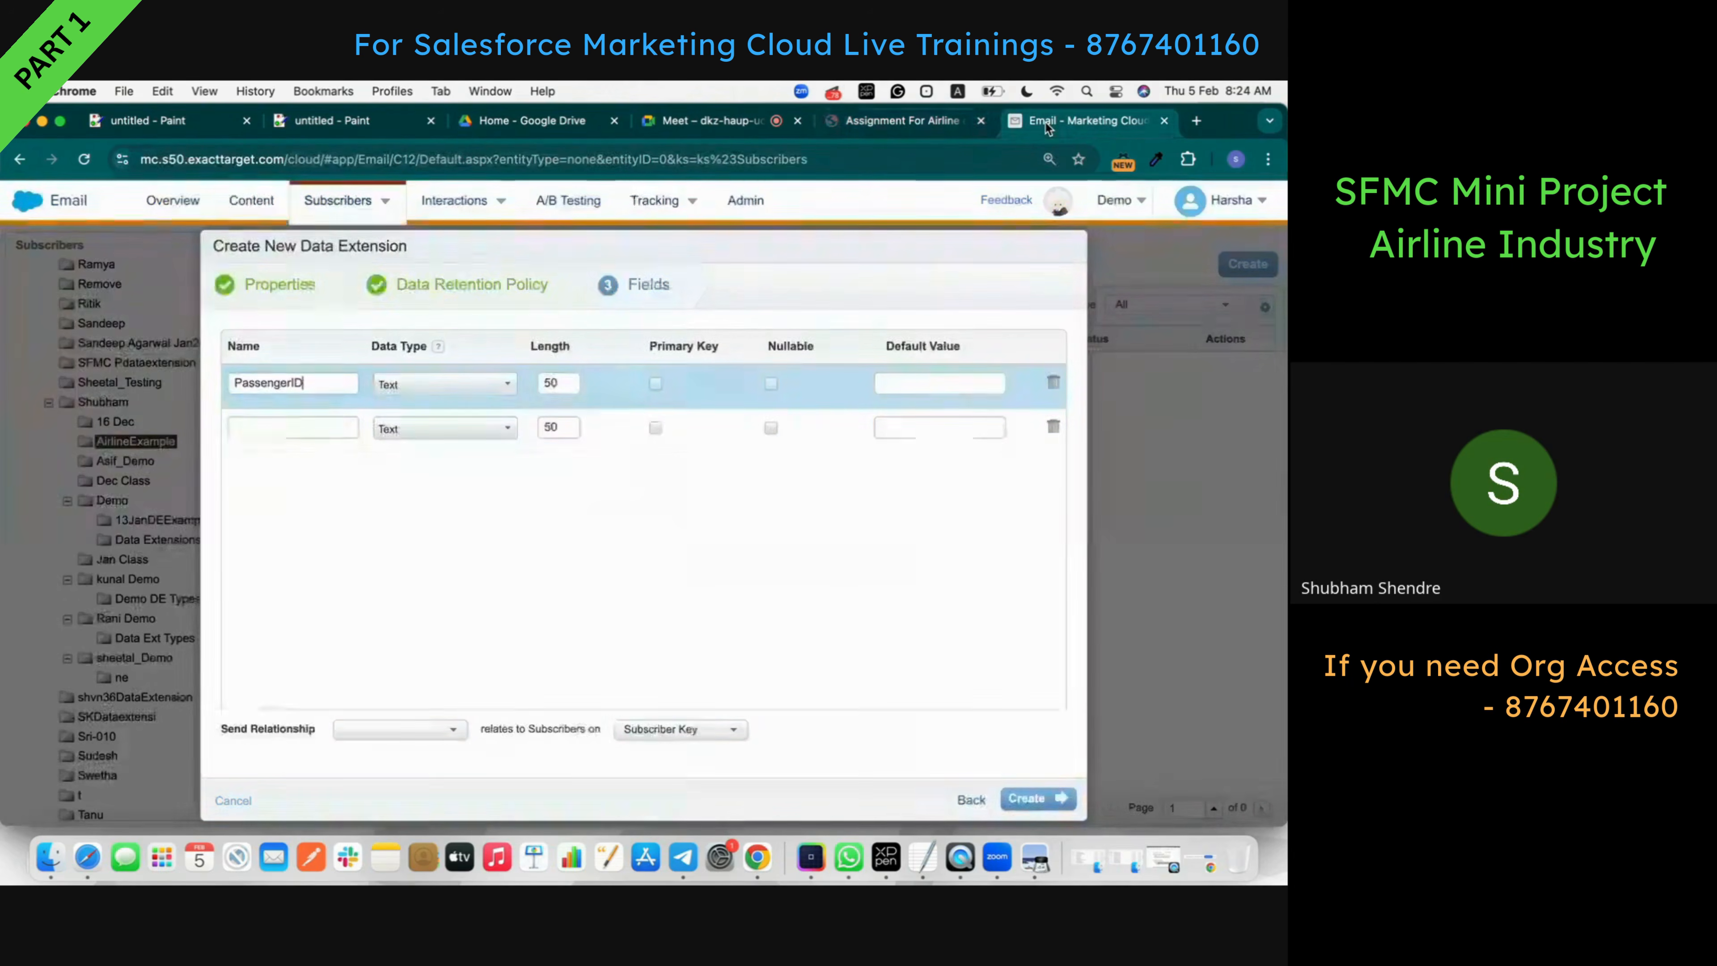
pyautogui.click(320, 430)
pyautogui.press('super+v')
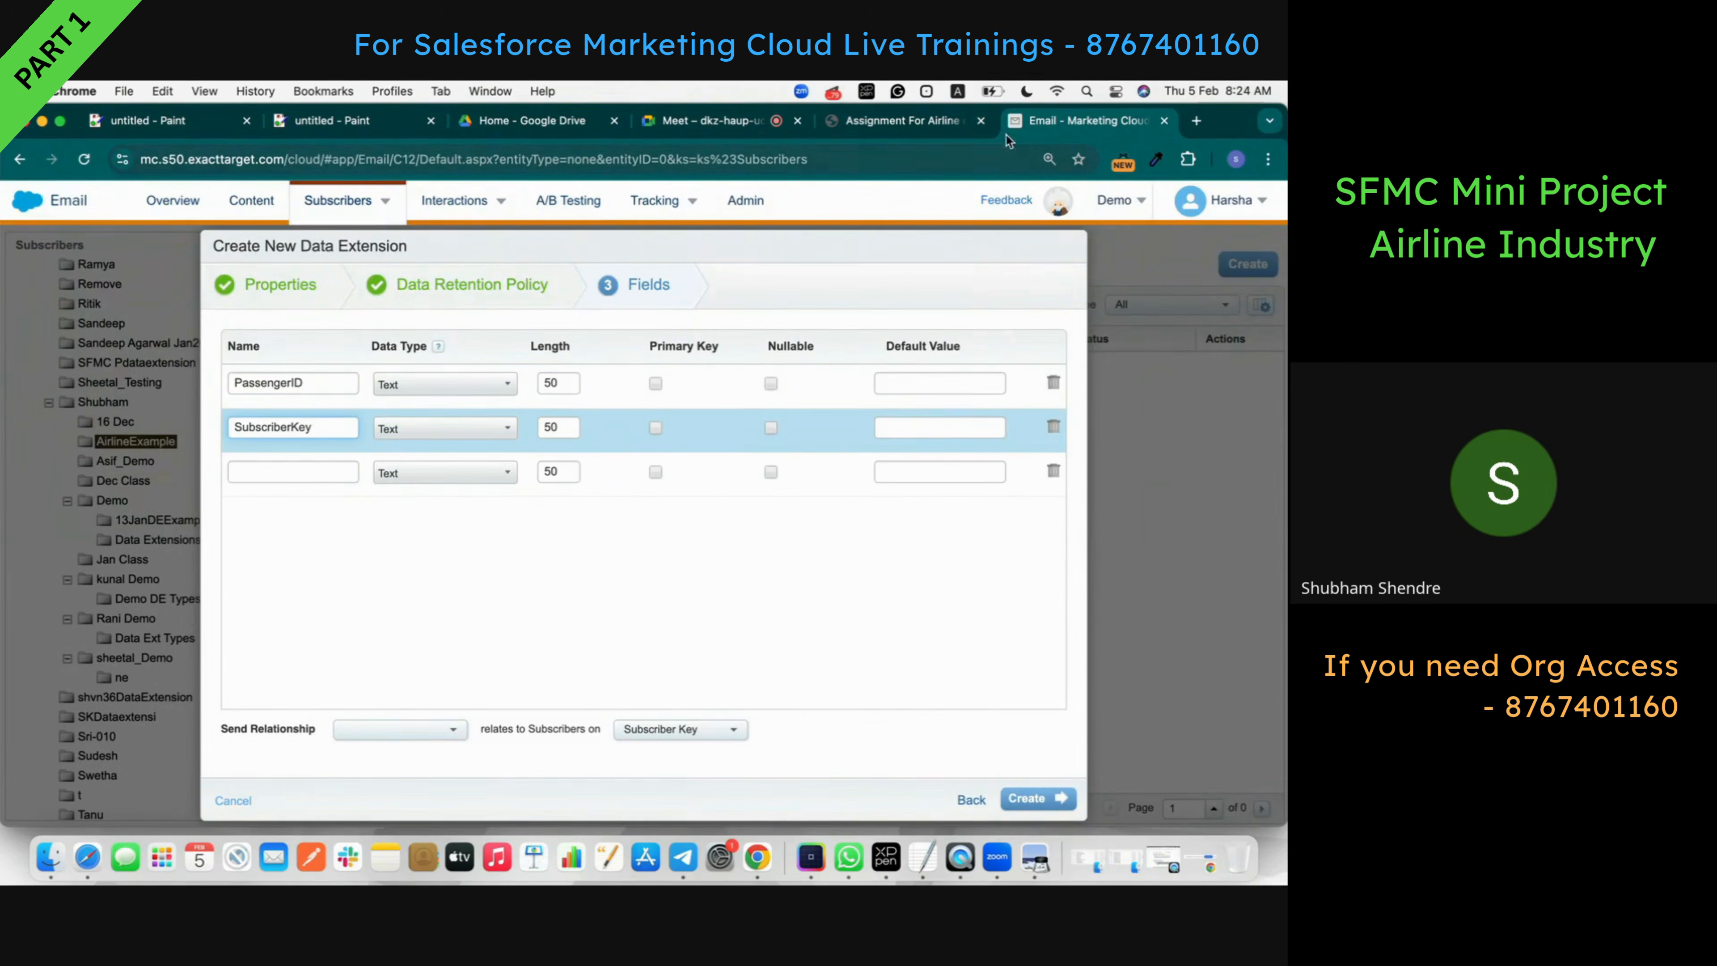
# - Add EmailAddress, FirstName and LastName as the third to fifth field names
pyautogui.click(875, 120)
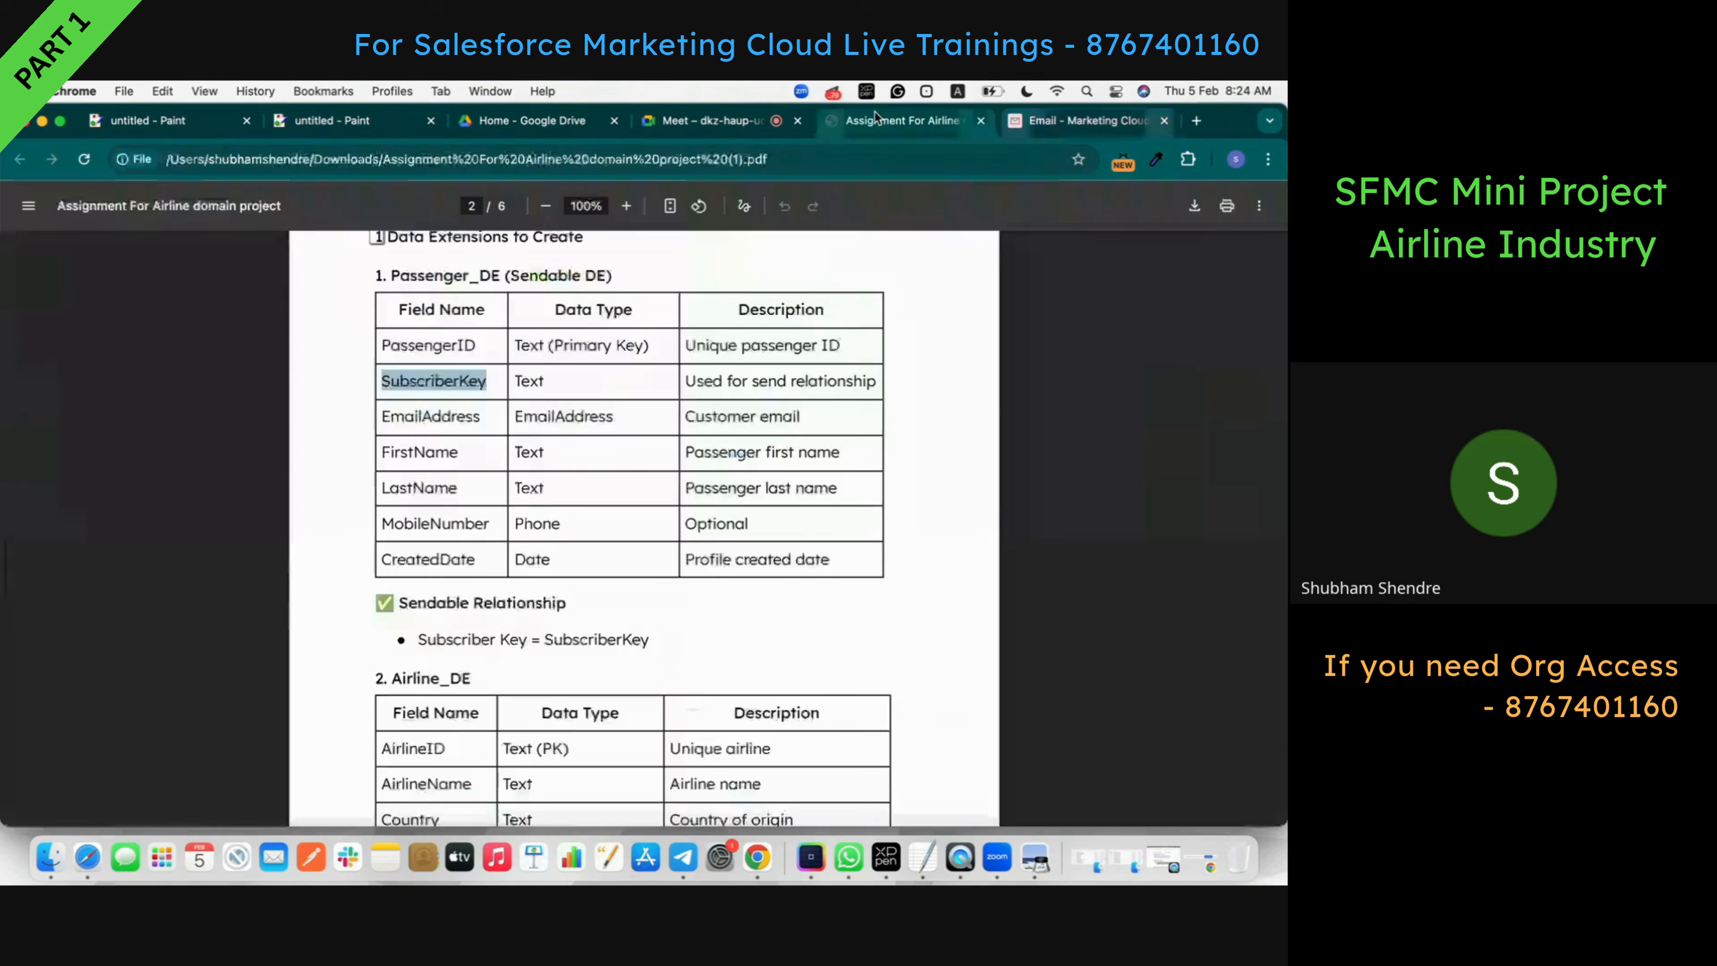
pyautogui.doubleClick(446, 418)
pyautogui.press('super+c')
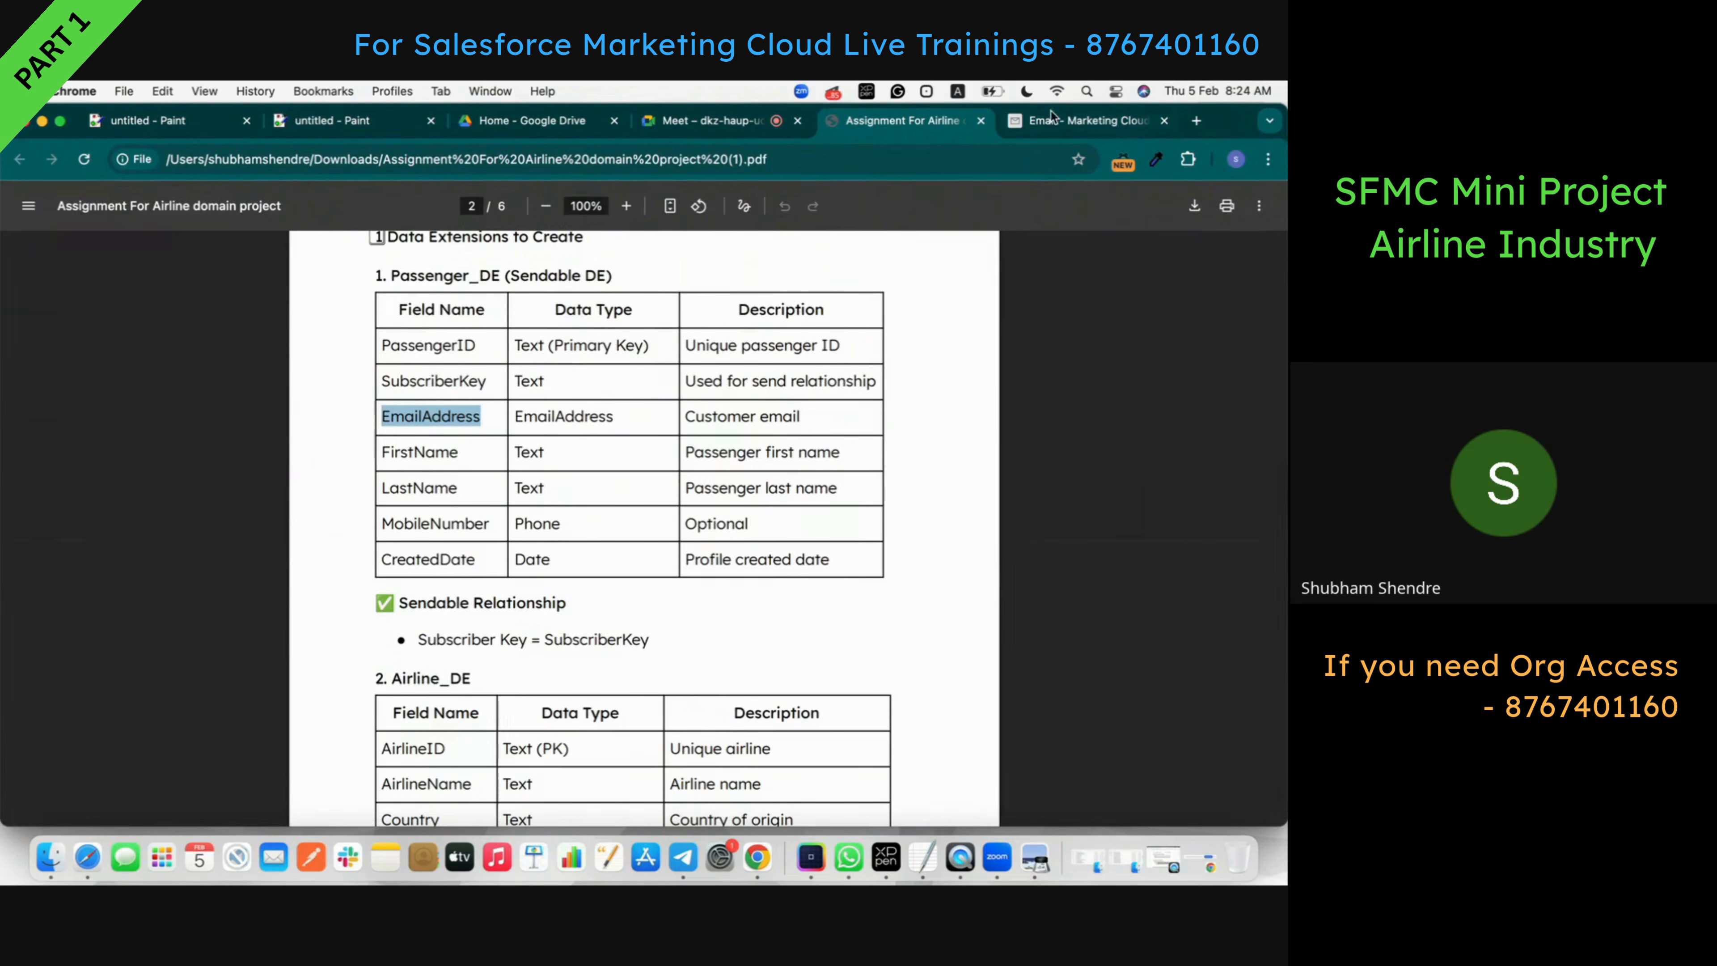
pyautogui.click(1068, 120)
pyautogui.click(332, 462)
pyautogui.press('super+v')
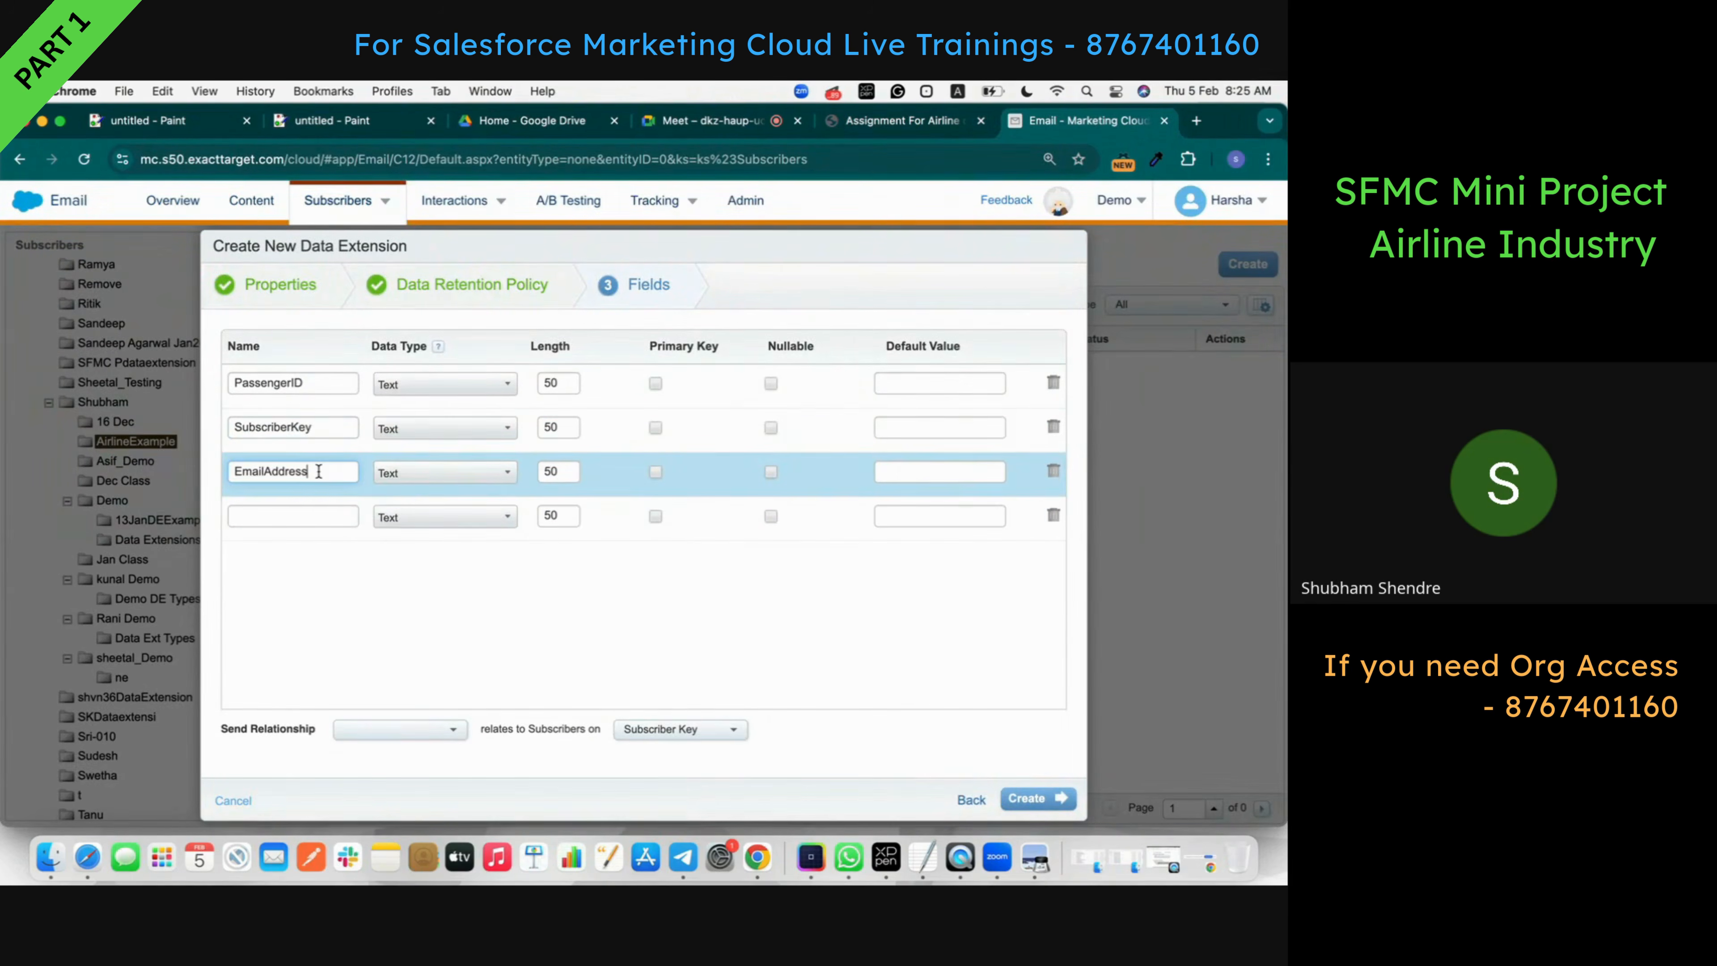
pyautogui.click(899, 120)
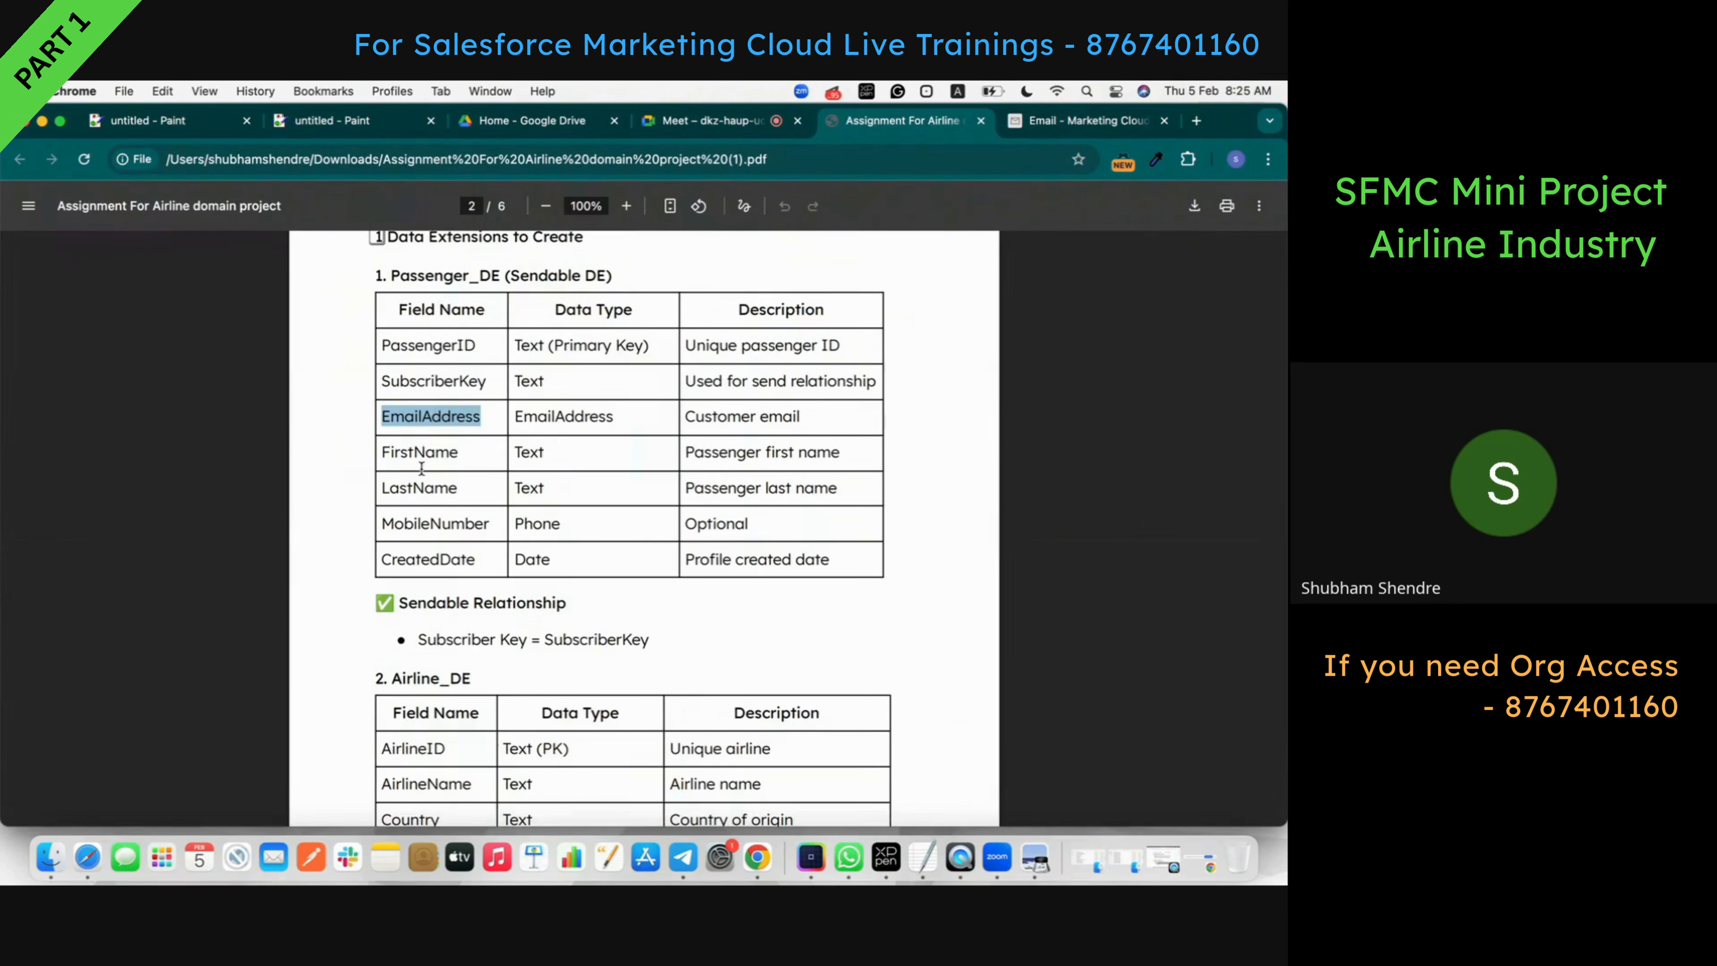
pyautogui.doubleClick(415, 452)
pyautogui.press('super+c')
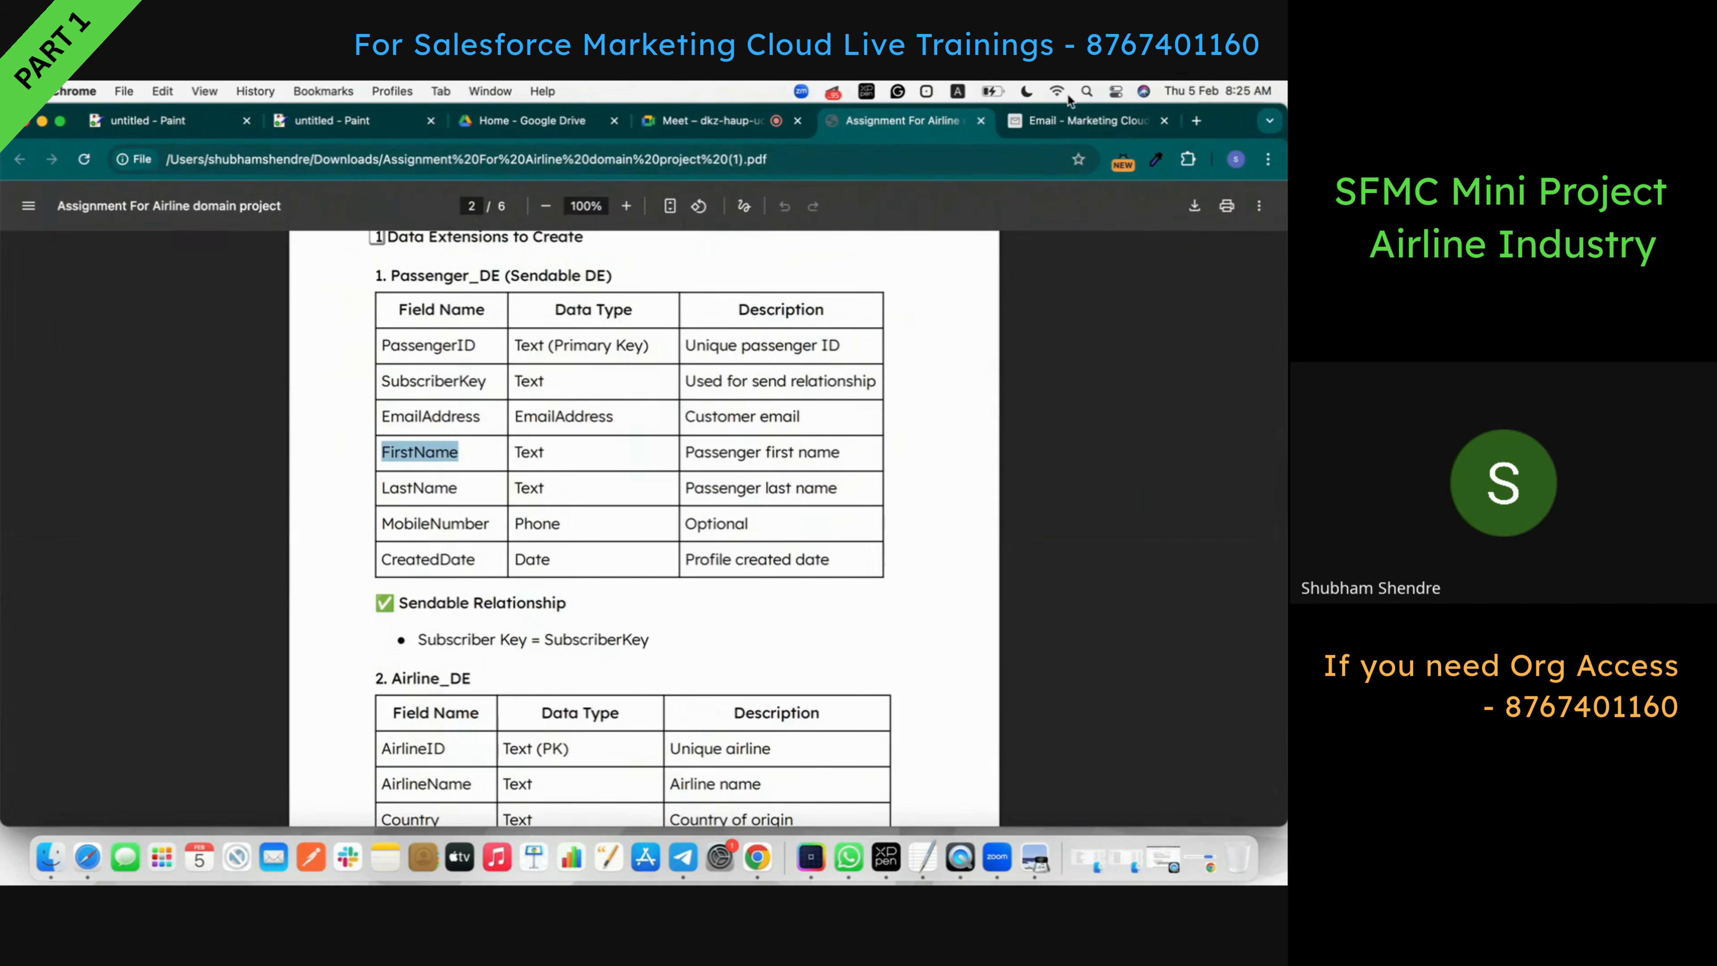
pyautogui.click(1074, 120)
pyautogui.click(282, 516)
pyautogui.press('super+v')
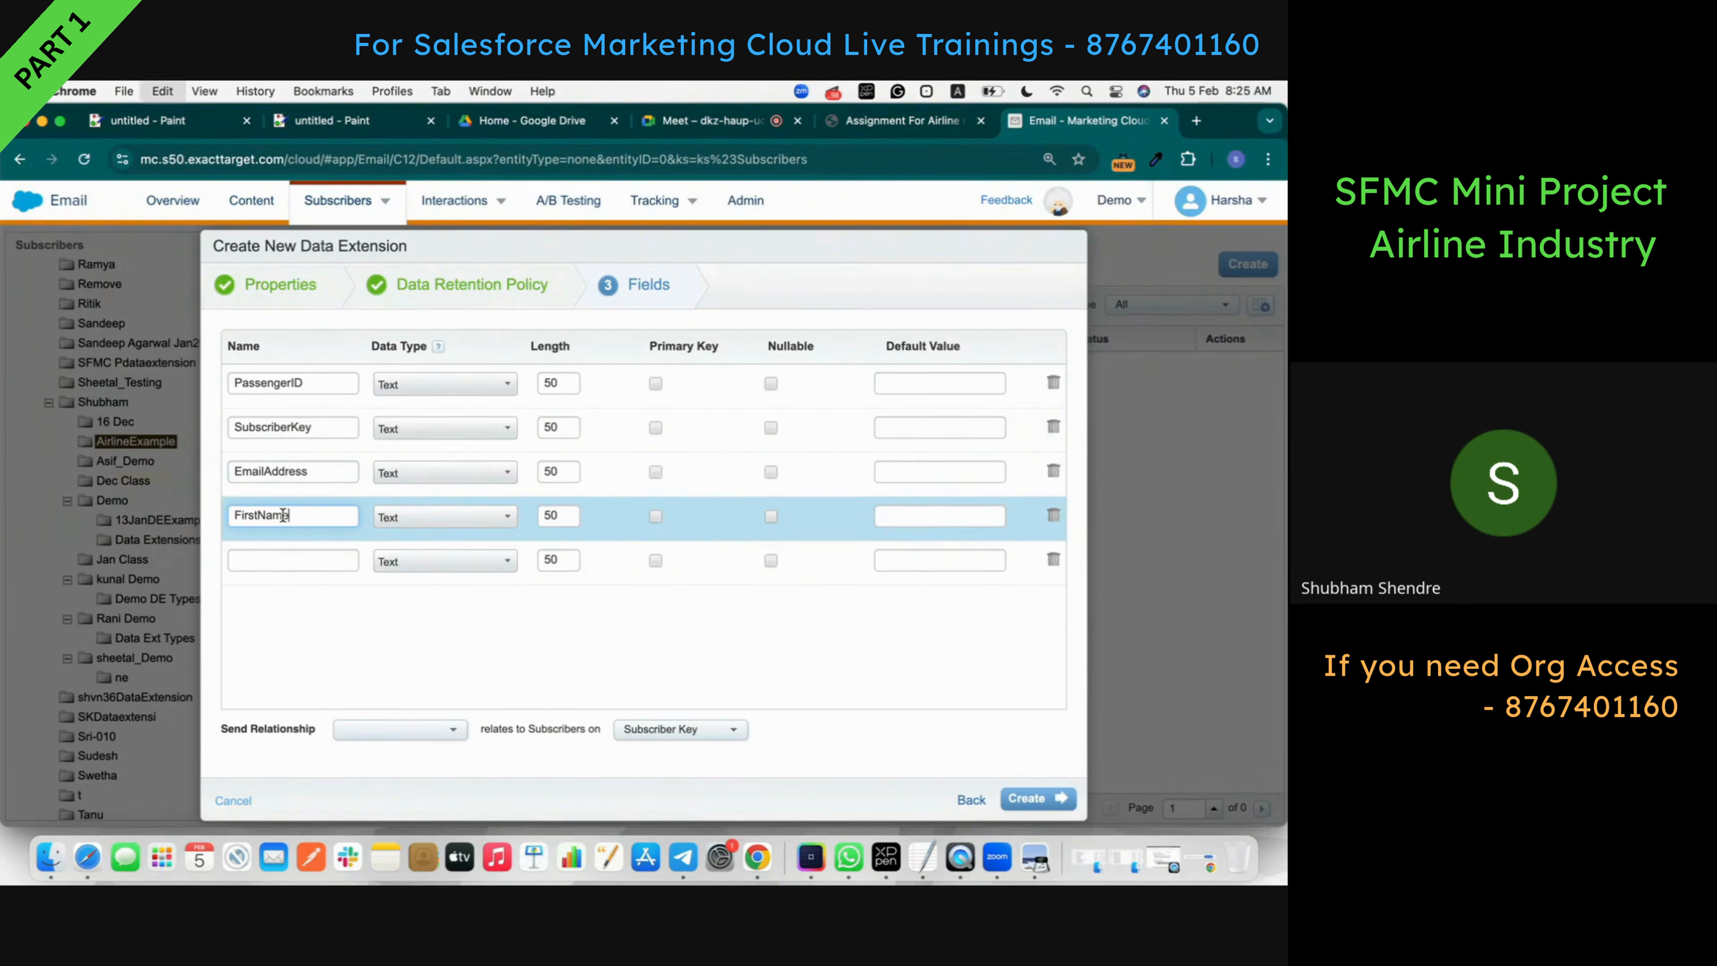
pyautogui.click(868, 117)
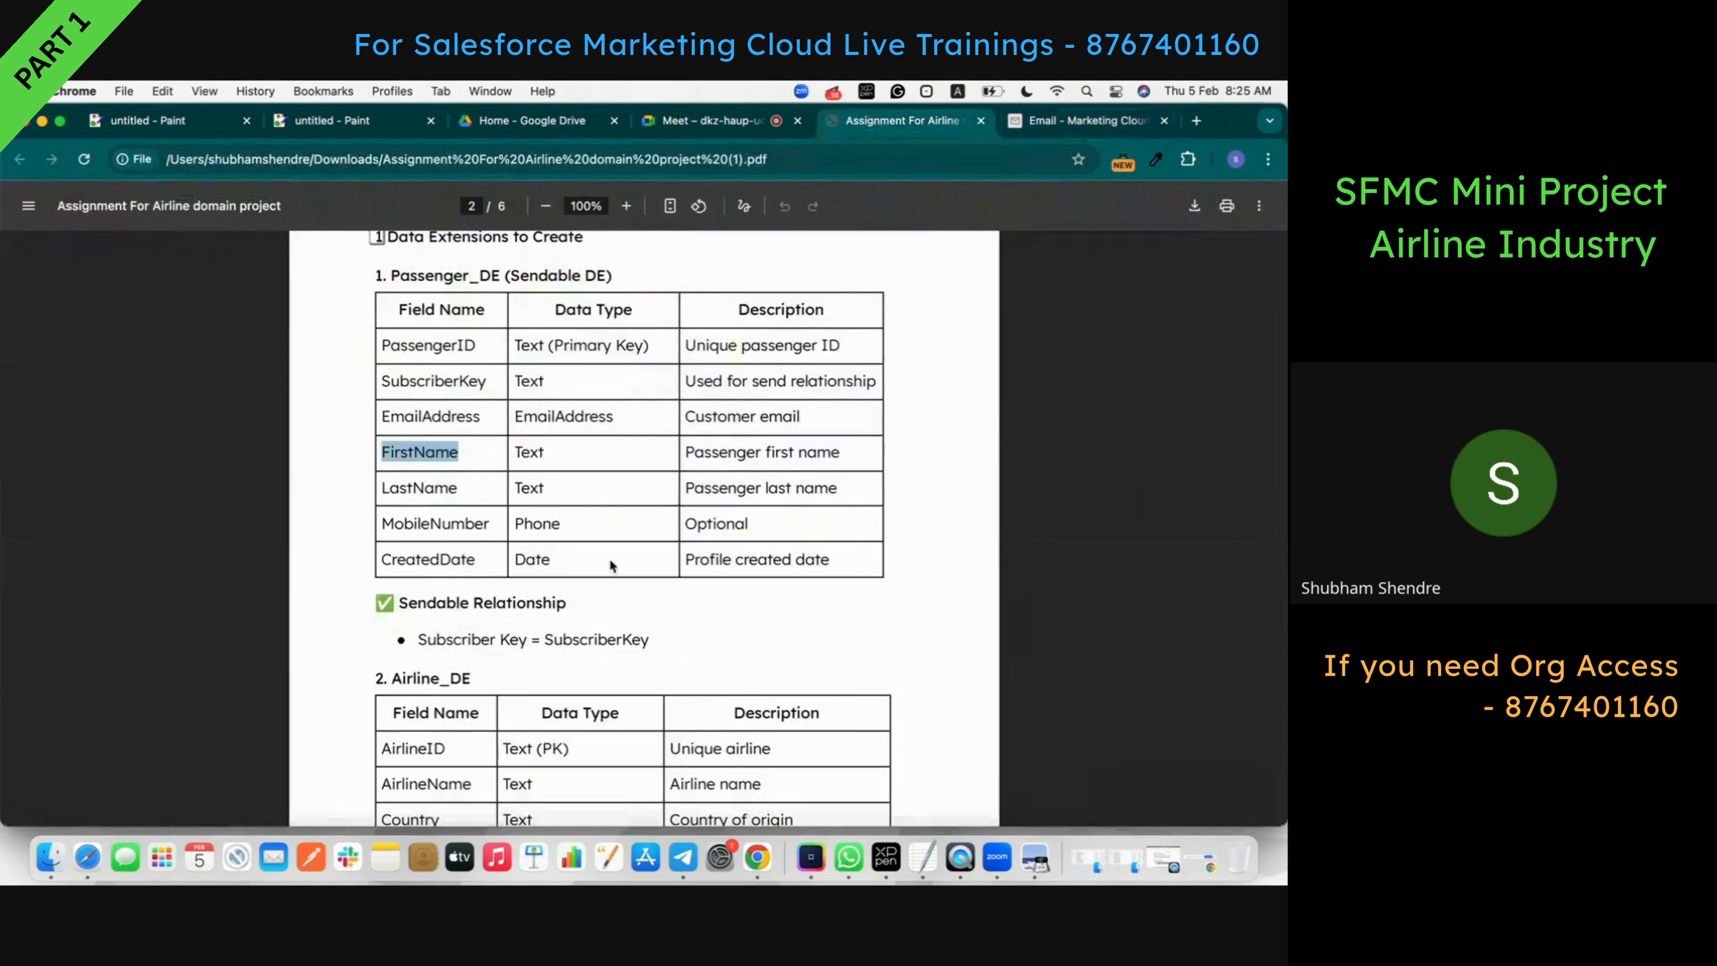
pyautogui.doubleClick(439, 484)
pyautogui.press('super+c')
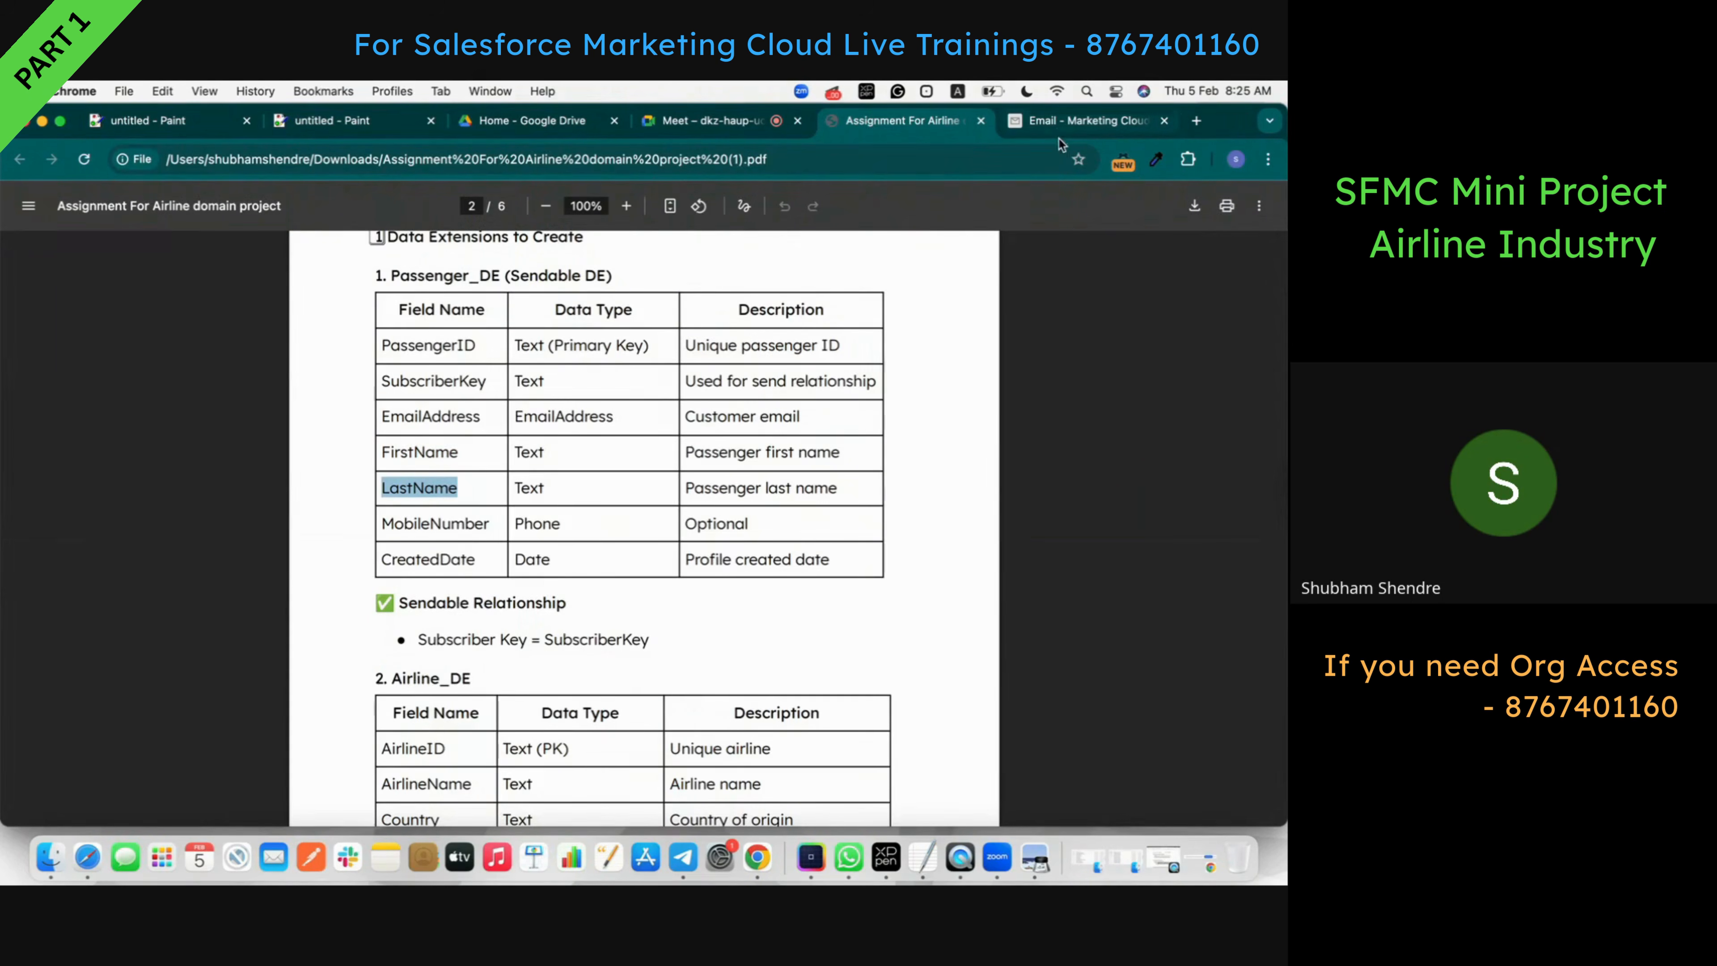
pyautogui.click(1075, 121)
pyautogui.click(284, 559)
pyautogui.press('super+v')
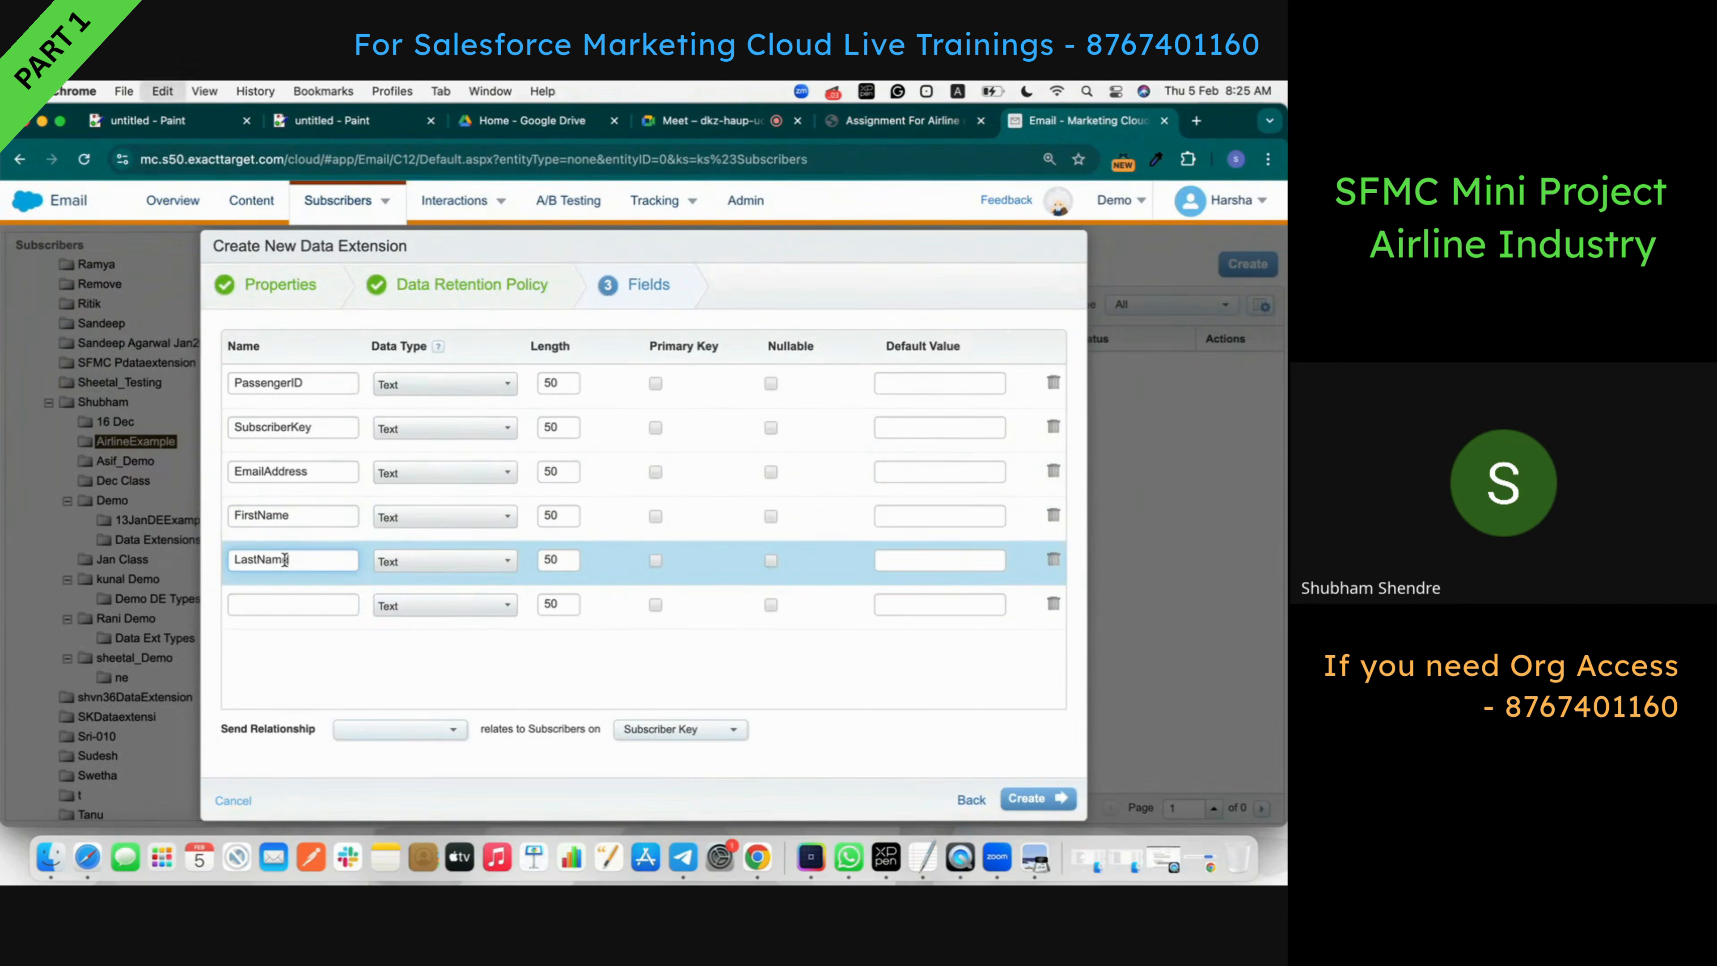
# - Add MobileNumber and CreatedDate as the sixth and seventh field names
pyautogui.click(905, 122)
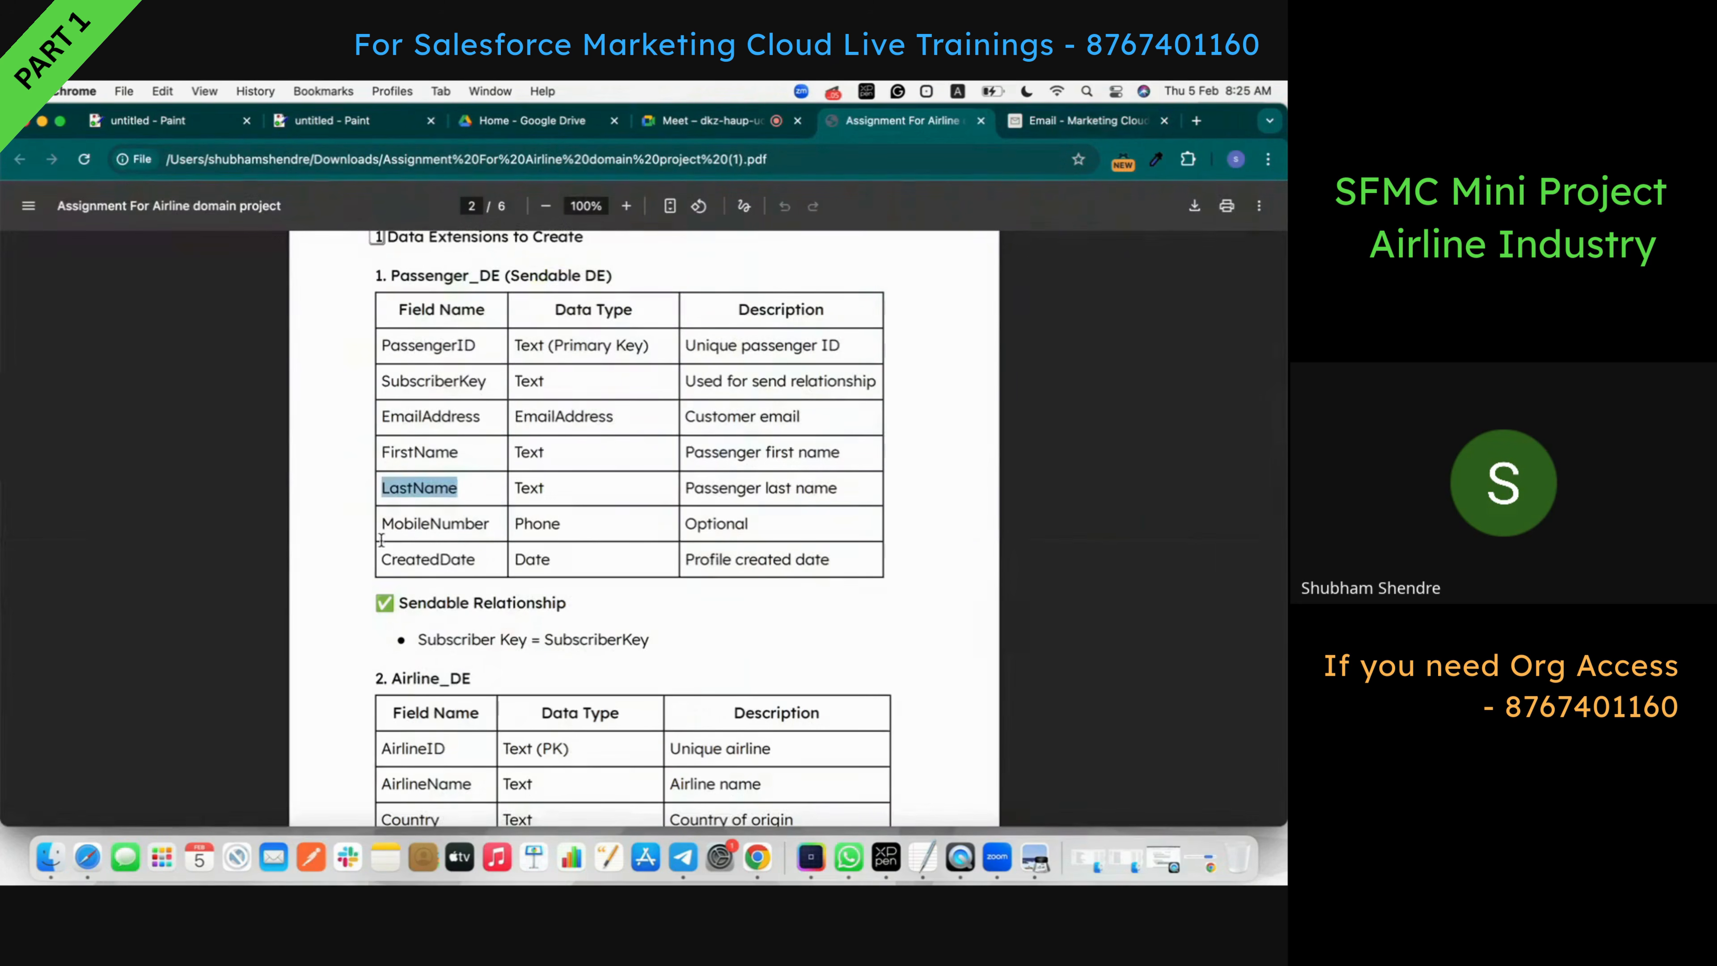
pyautogui.doubleClick(414, 529)
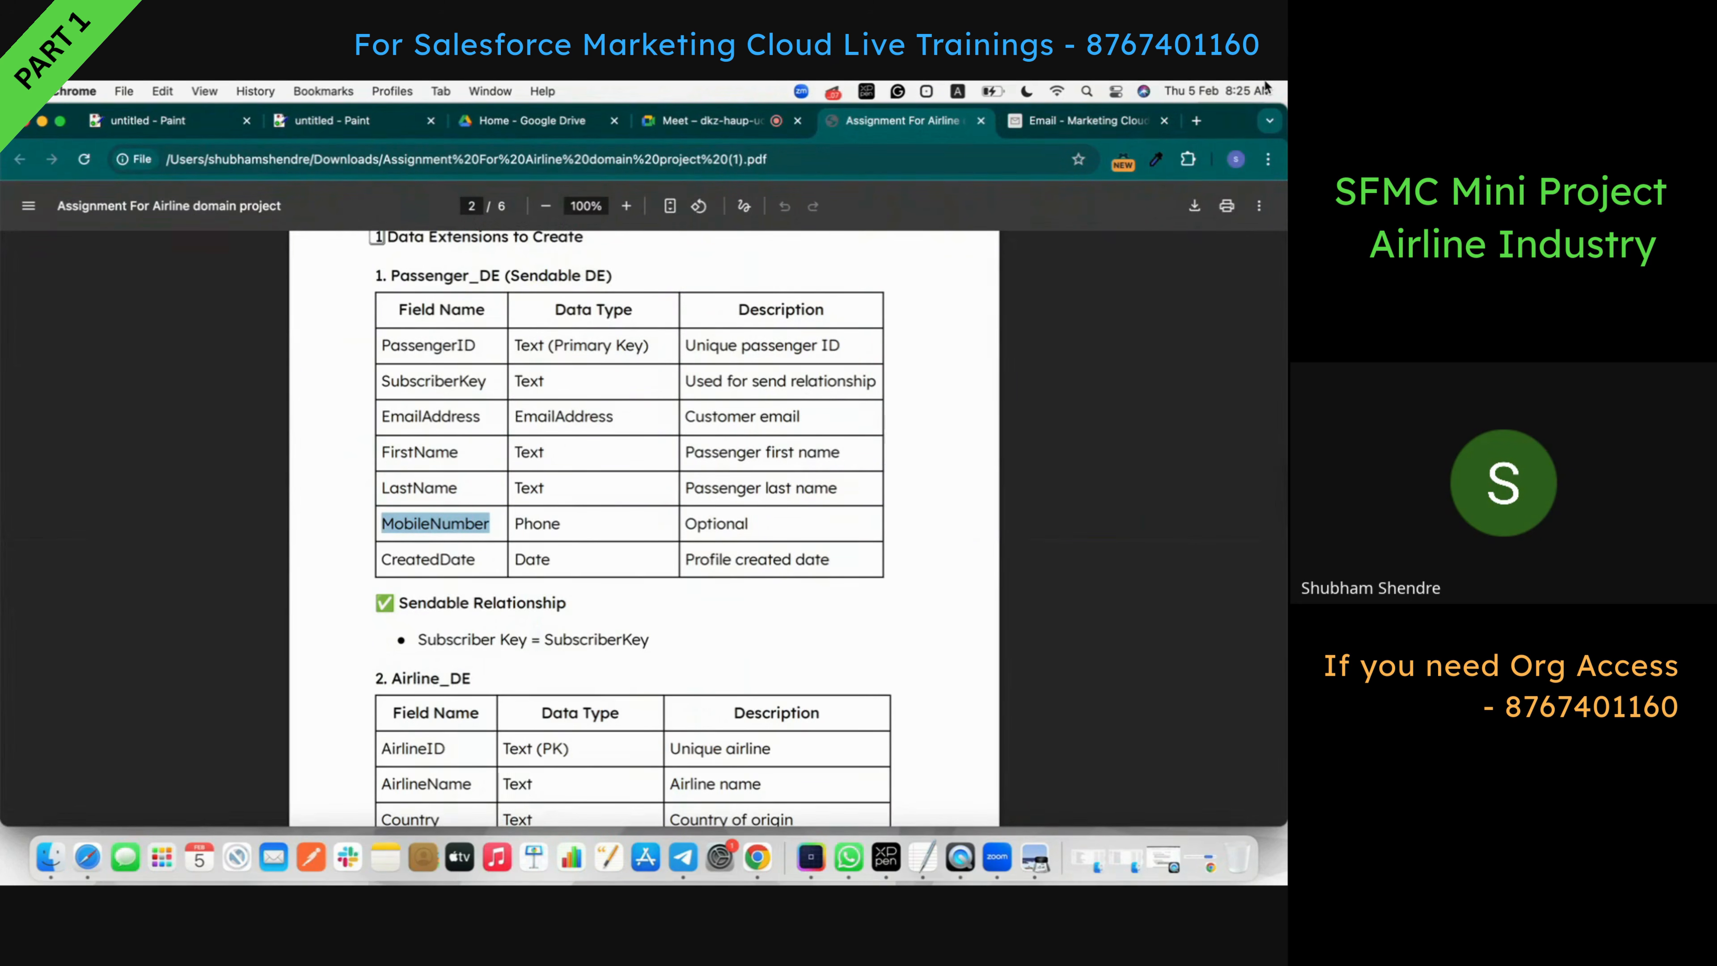
pyautogui.click(1264, 89)
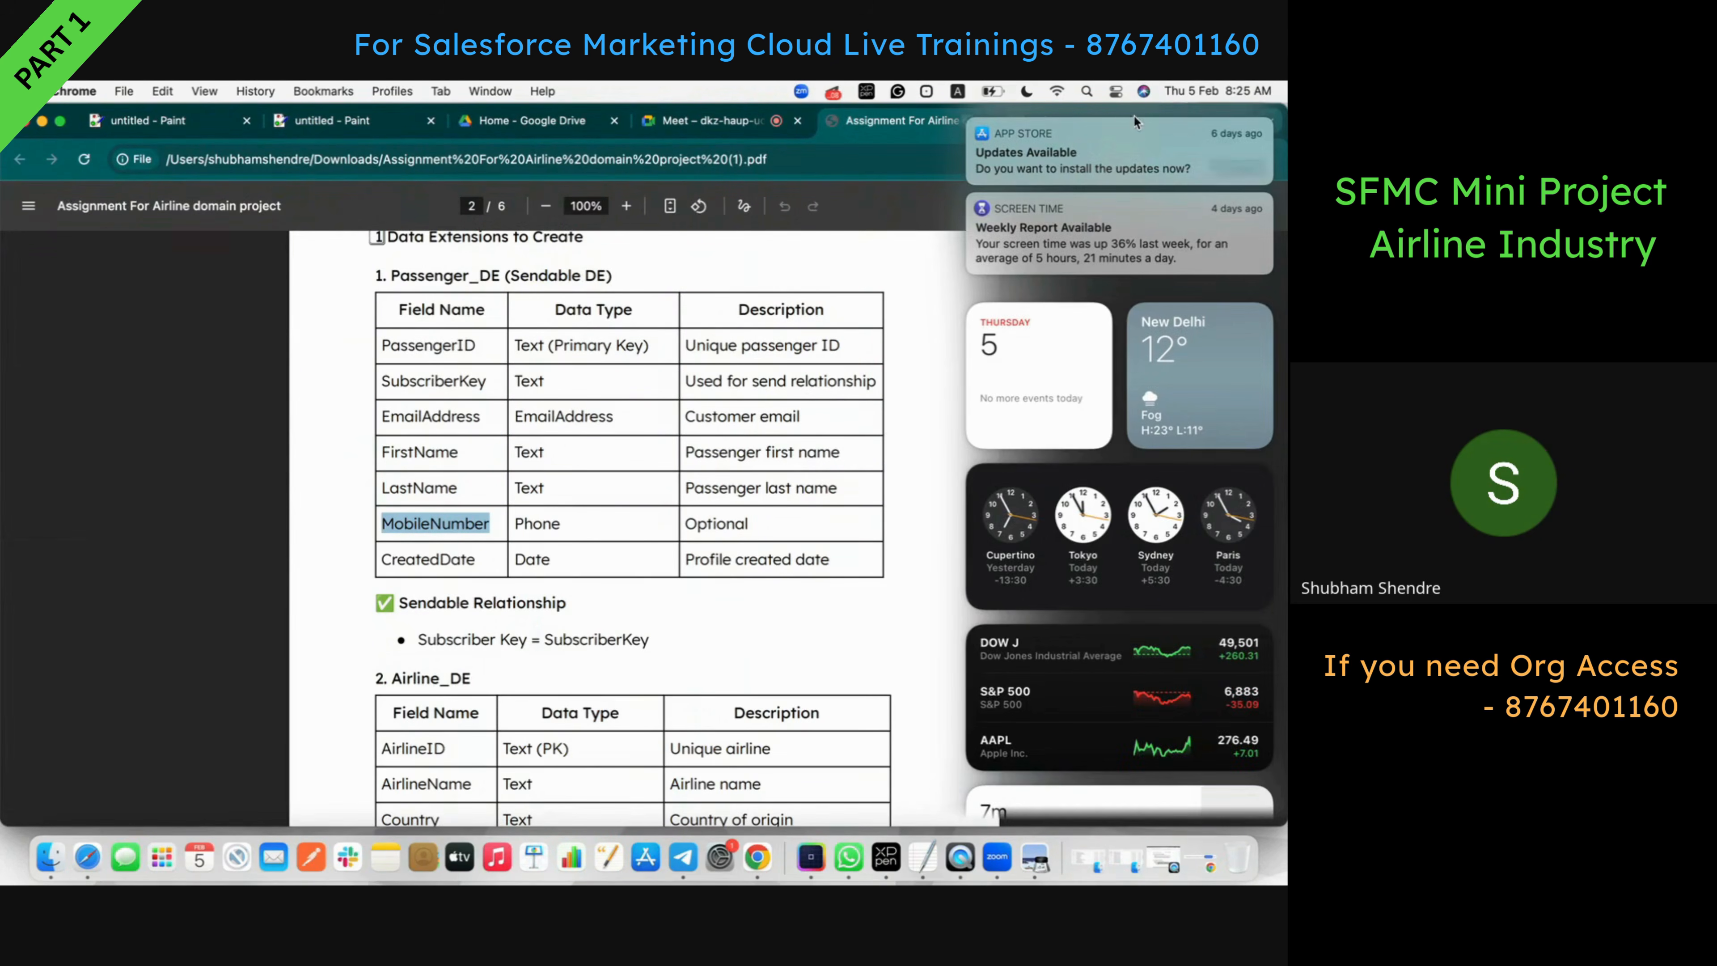
pyautogui.click(970, 120)
pyautogui.click(928, 216)
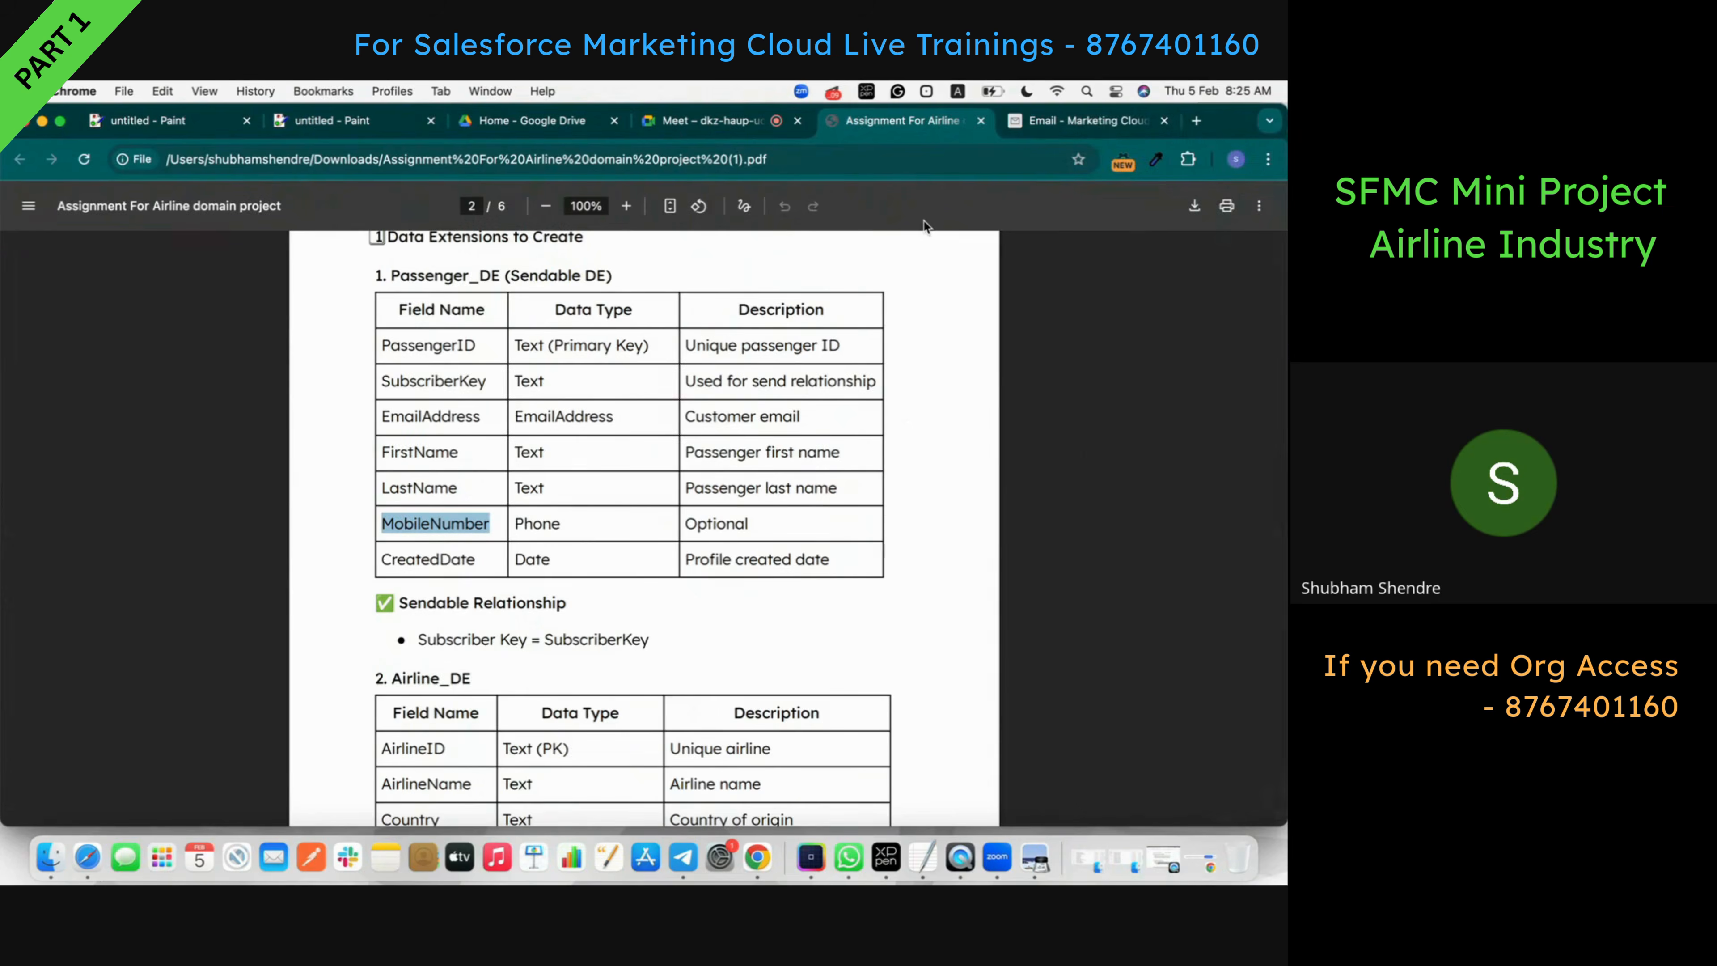
pyautogui.click(1088, 120)
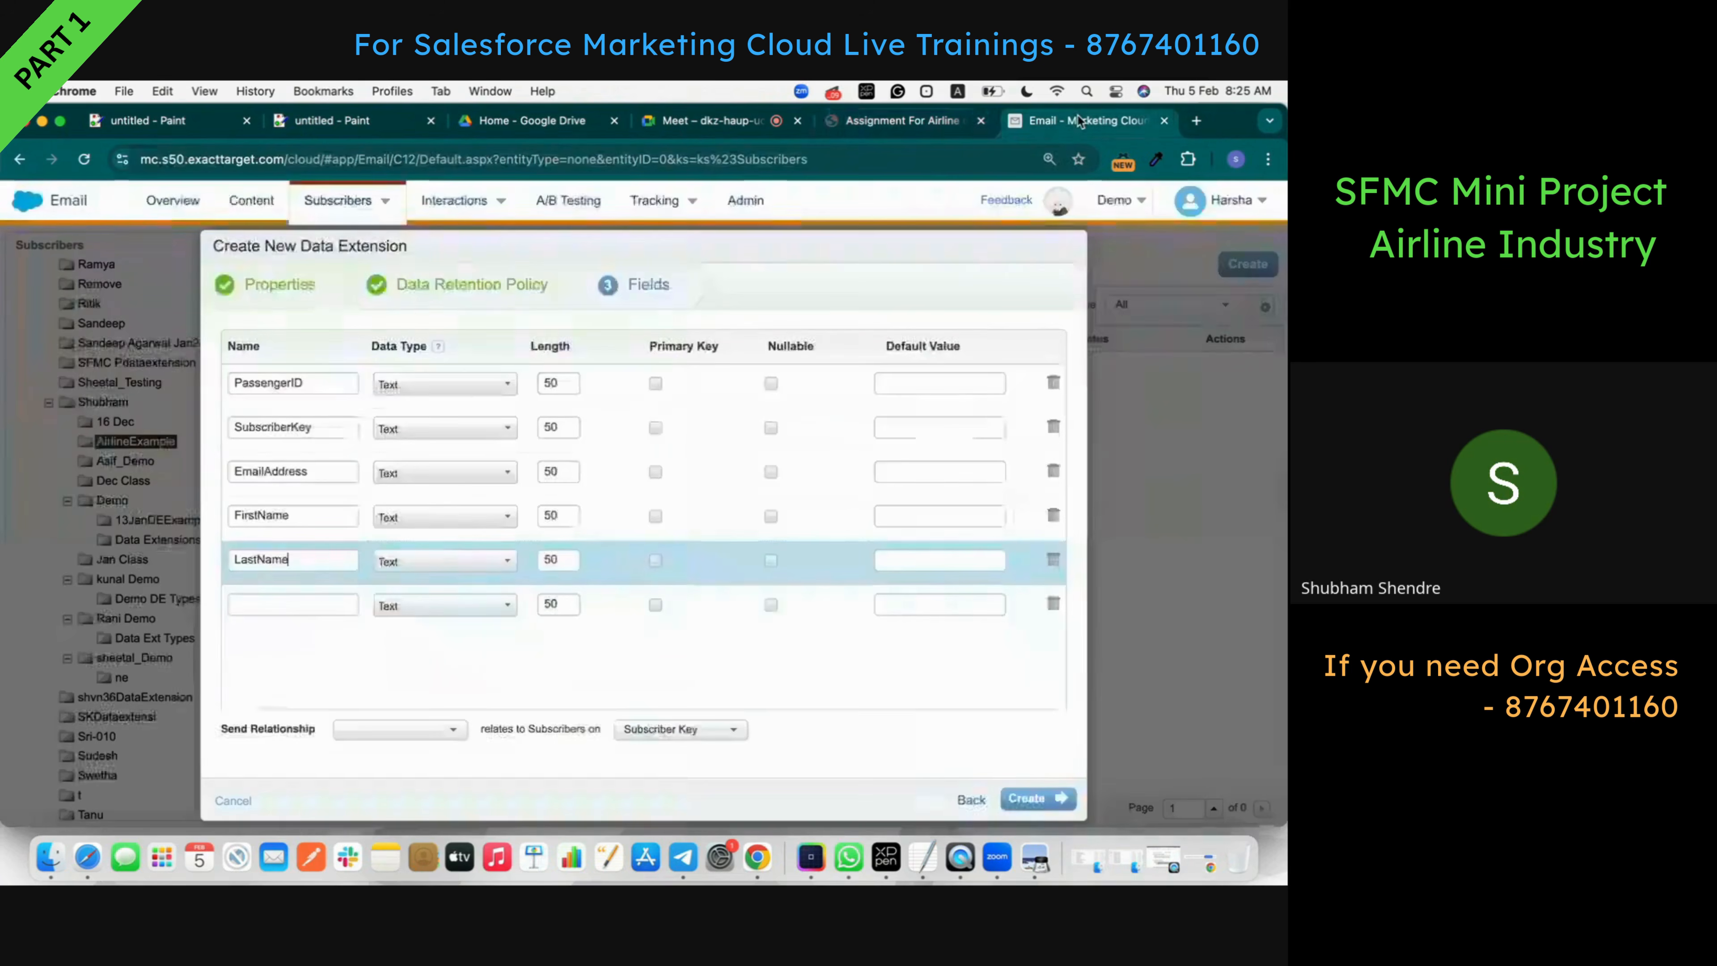
pyautogui.click(292, 604)
pyautogui.write('MobileNumber')
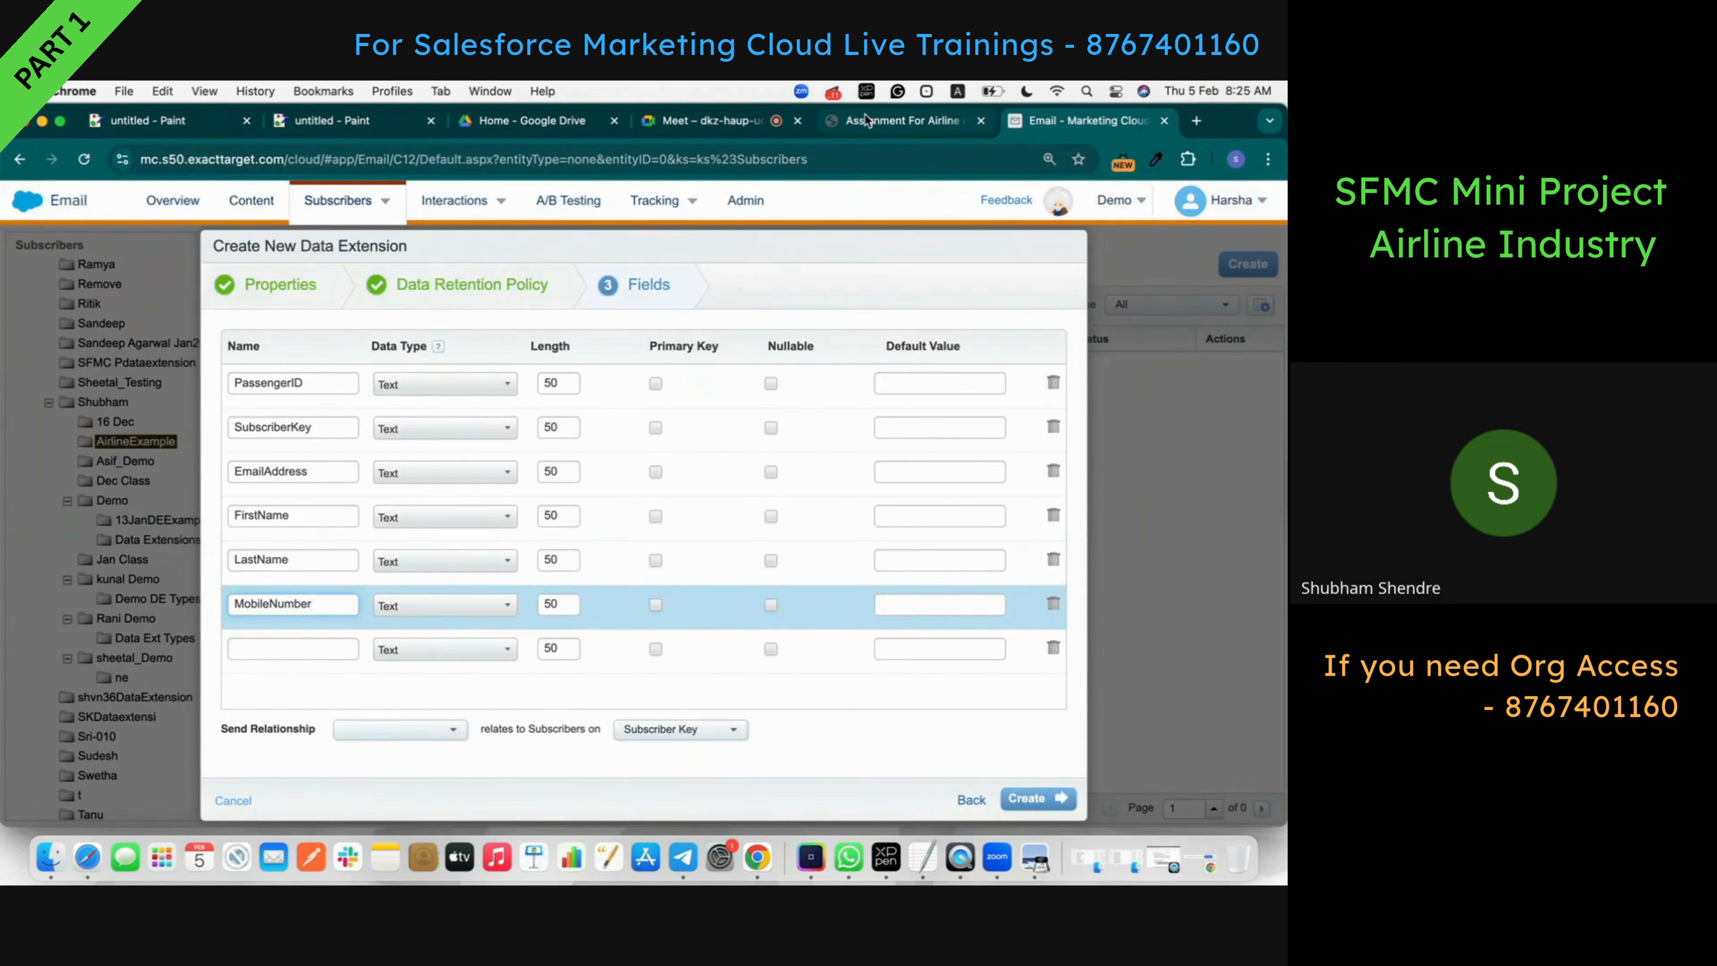
pyautogui.click(865, 120)
pyautogui.doubleClick(434, 561)
pyautogui.press('super+c')
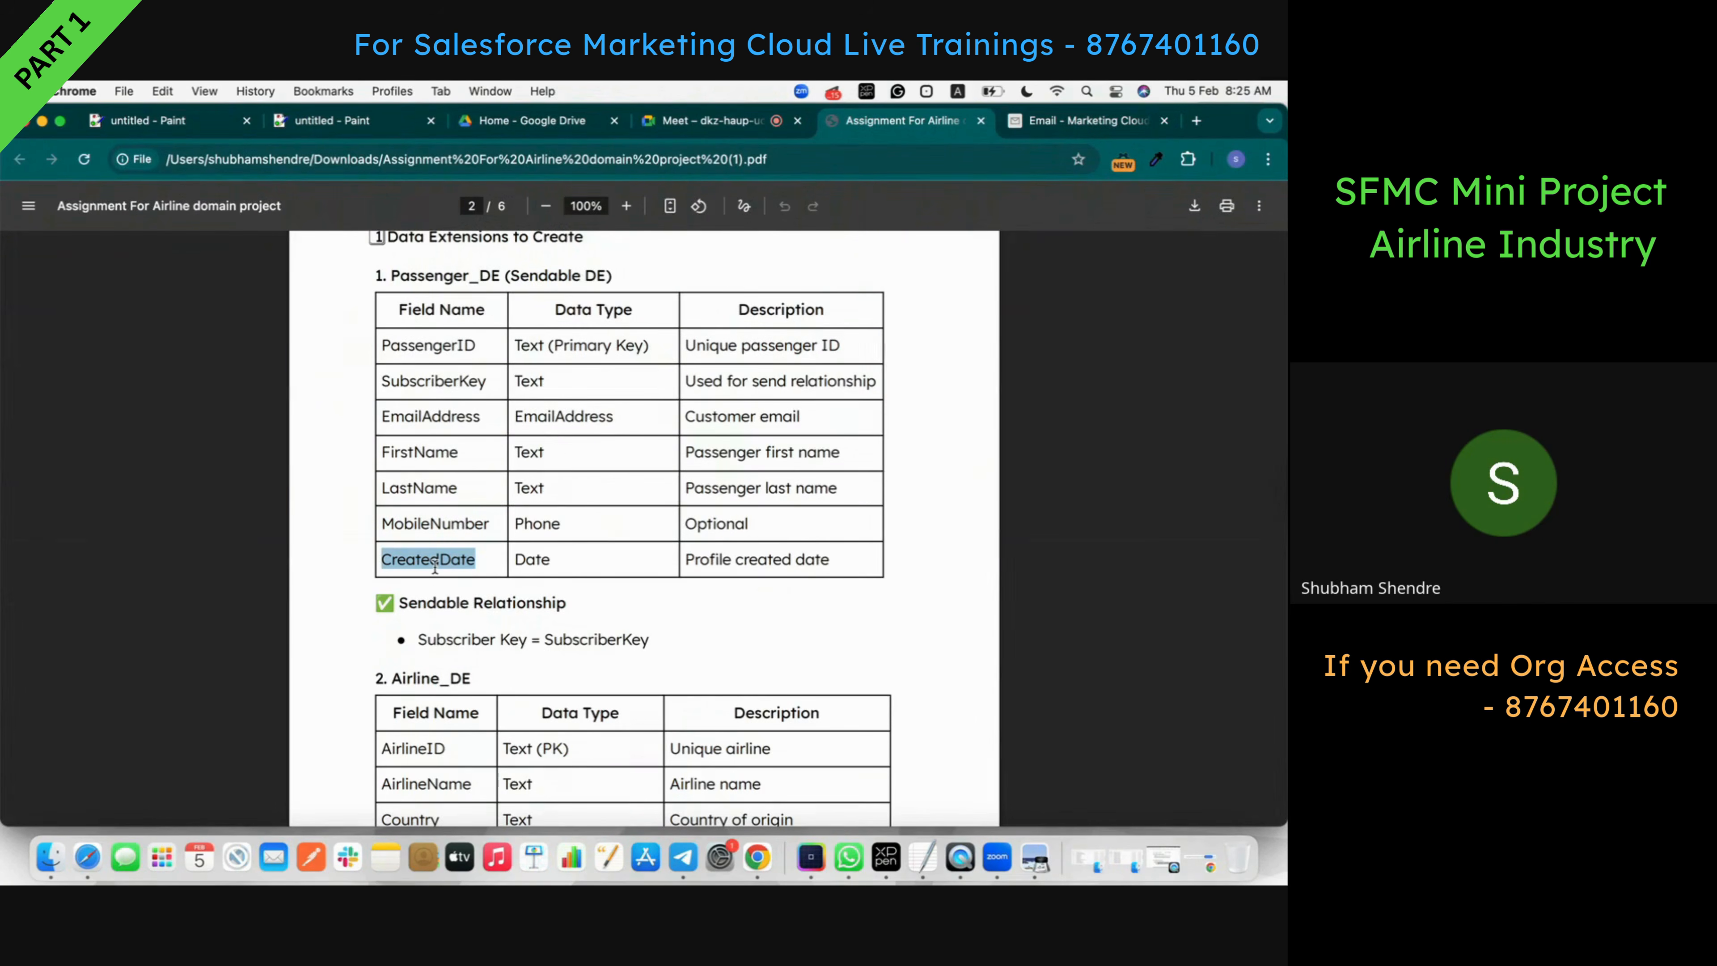
pyautogui.click(1088, 120)
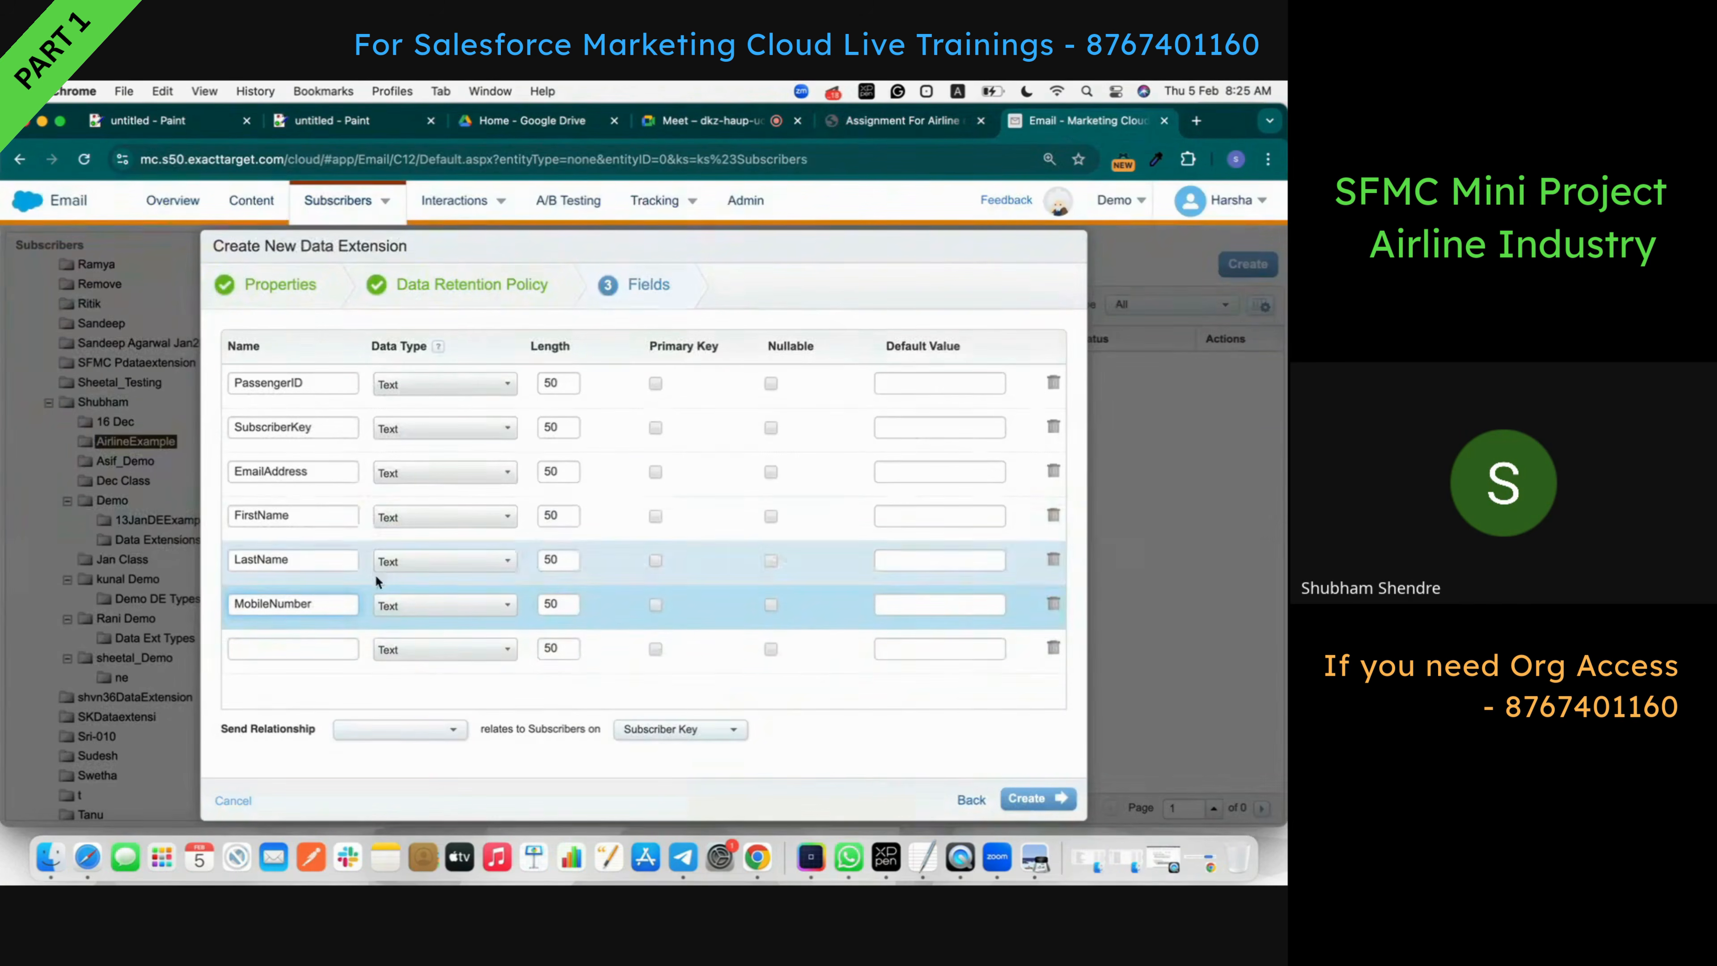
pyautogui.click(292, 649)
pyautogui.press('super+v')
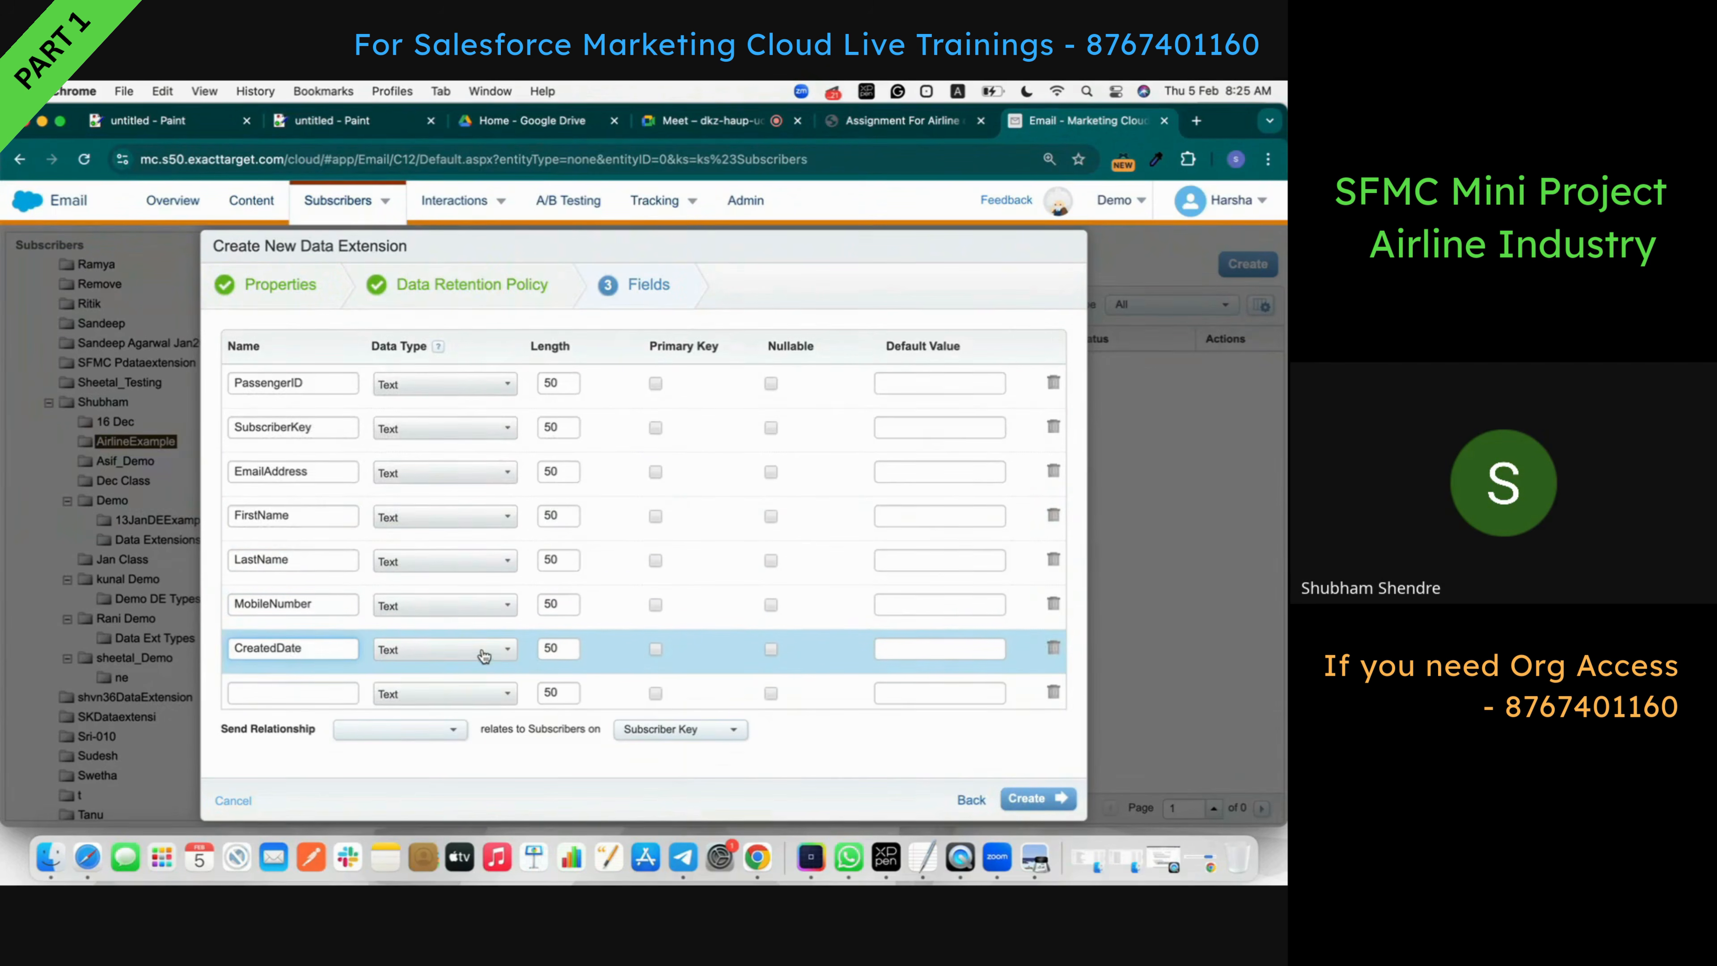
# - Set CreatedDate to Date, MobileNumber to Phone, EmailAddress to EmailAddress, and delete the blank row
pyautogui.click(483, 651)
pyautogui.scroll(-2, 473, 649)
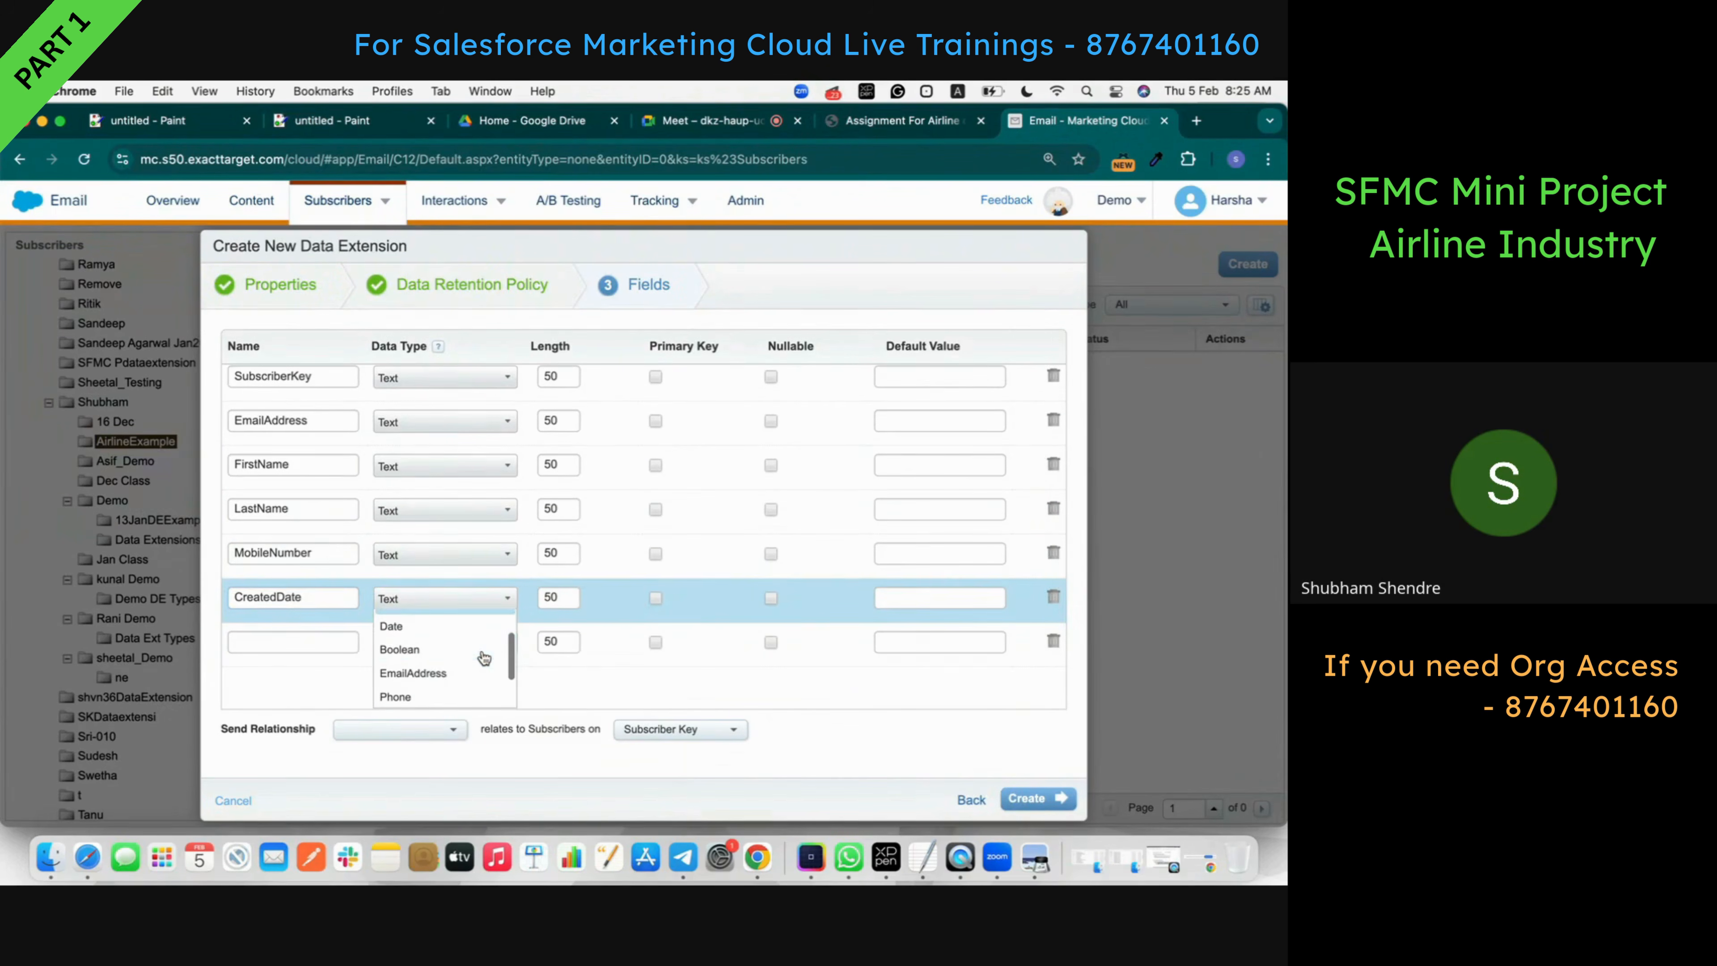
pyautogui.click(462, 634)
pyautogui.click(436, 598)
pyautogui.scroll(-3, 473, 629)
pyautogui.click(436, 649)
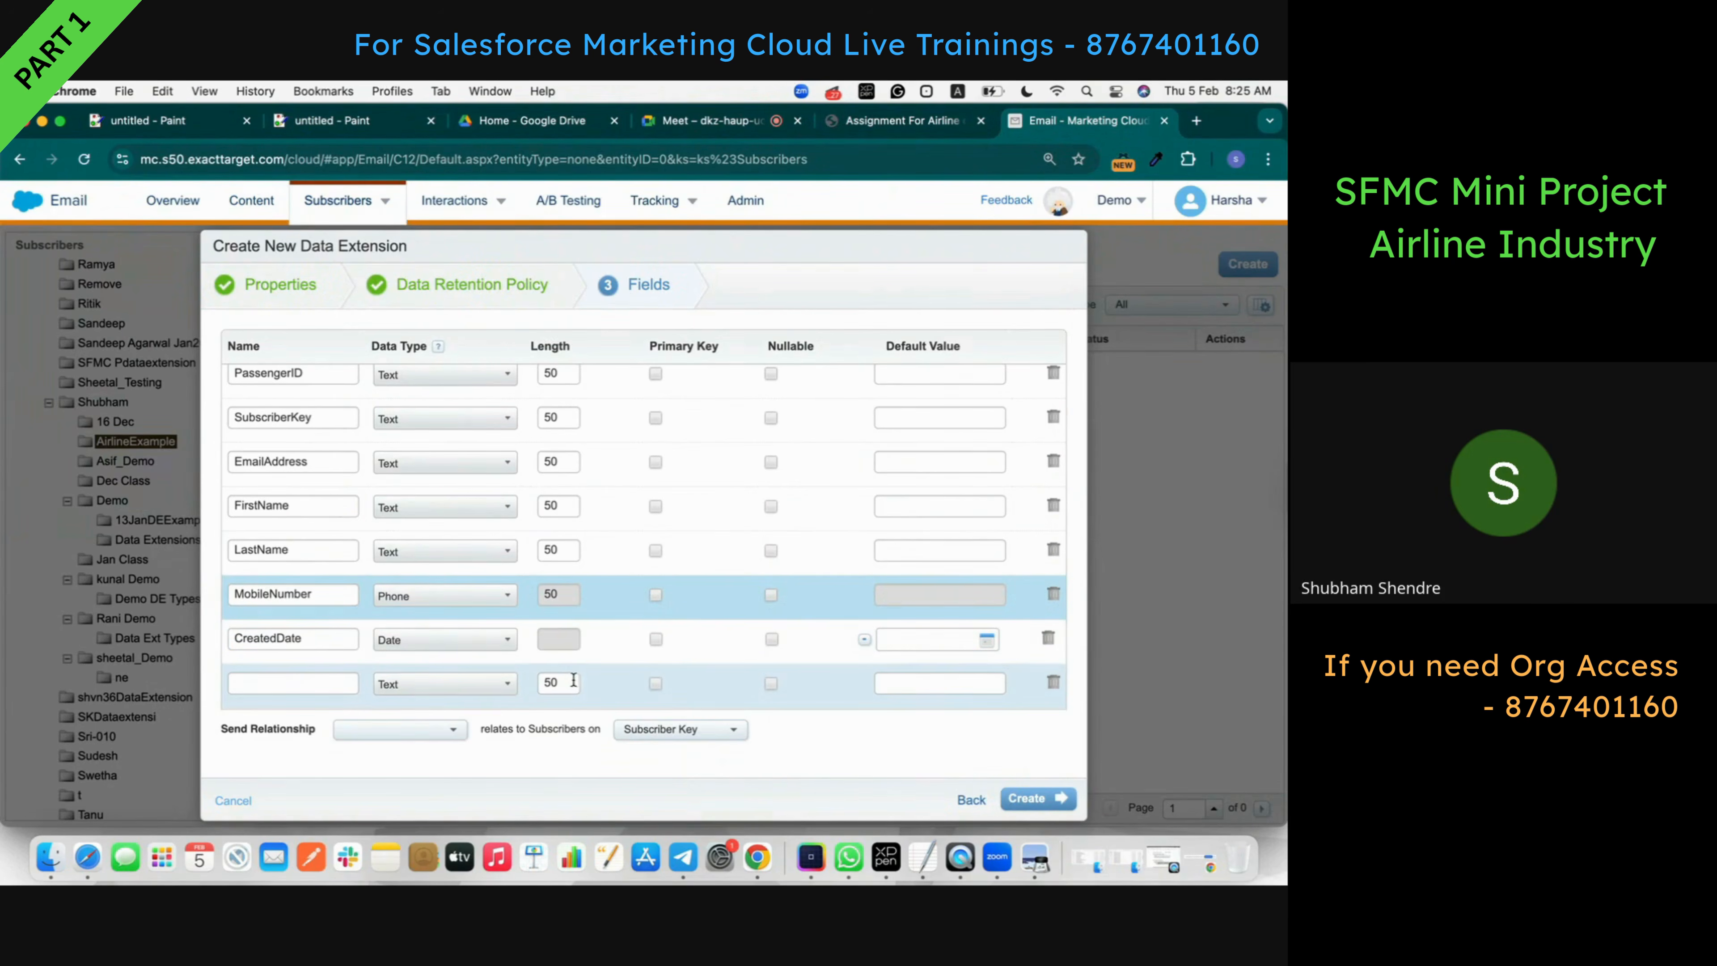
pyautogui.click(1052, 681)
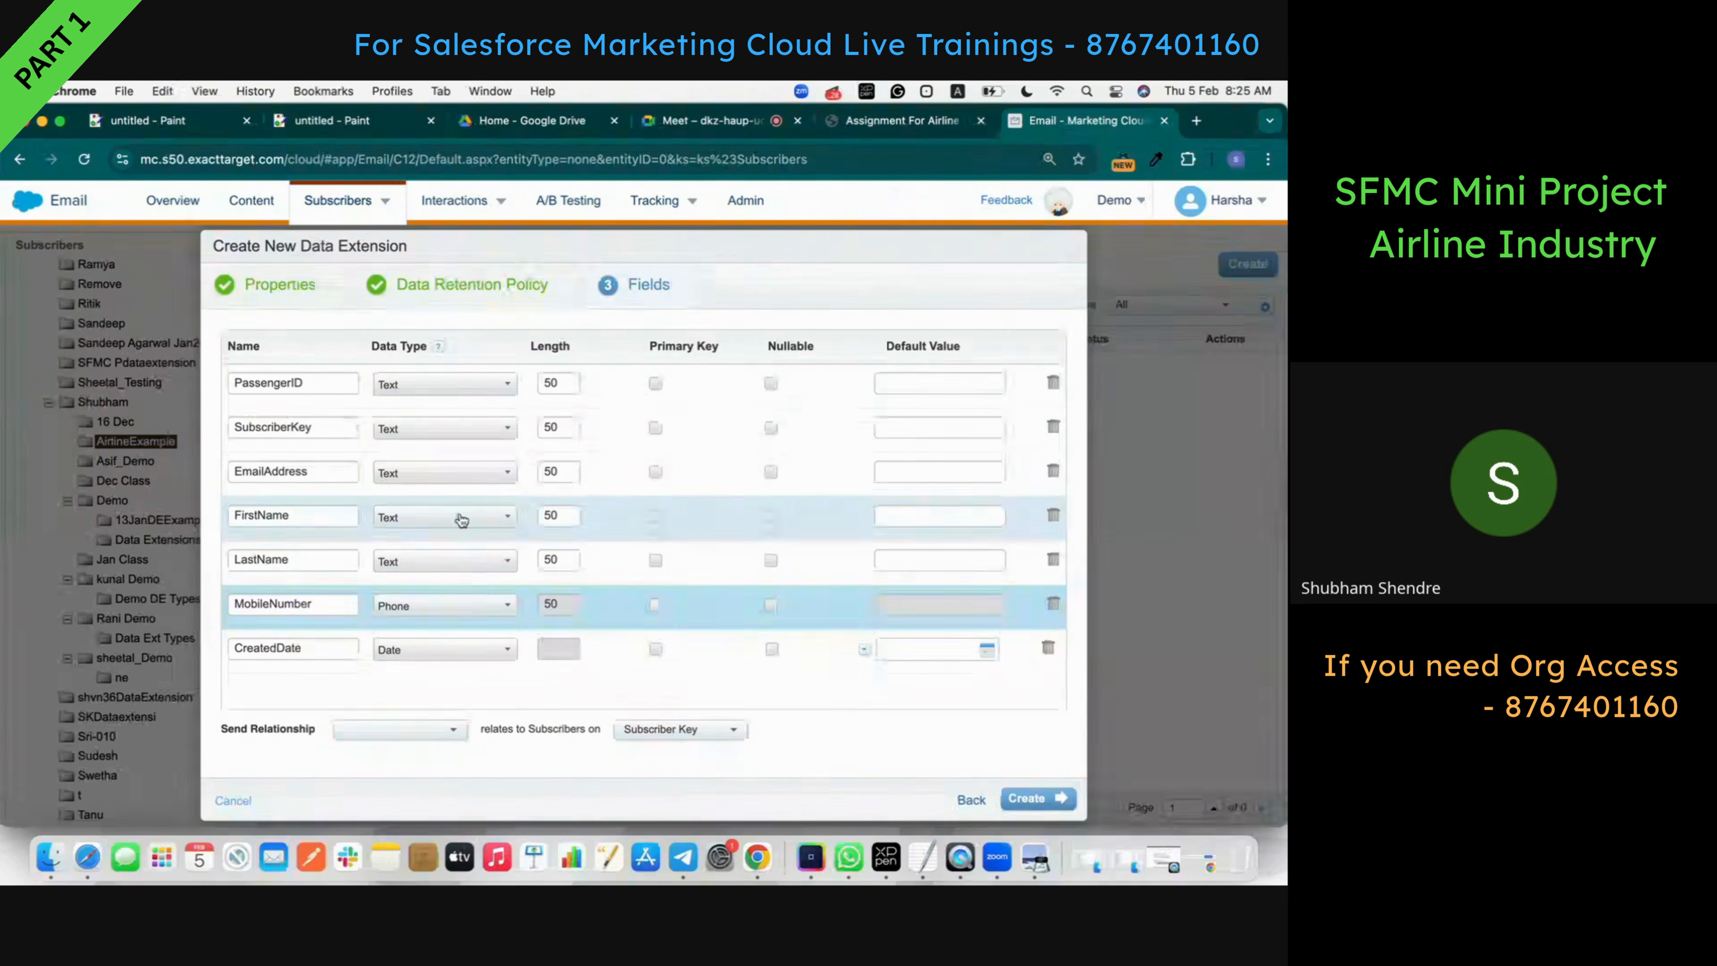
pyautogui.click(442, 477)
pyautogui.scroll(-2, 440, 521)
pyautogui.click(426, 525)
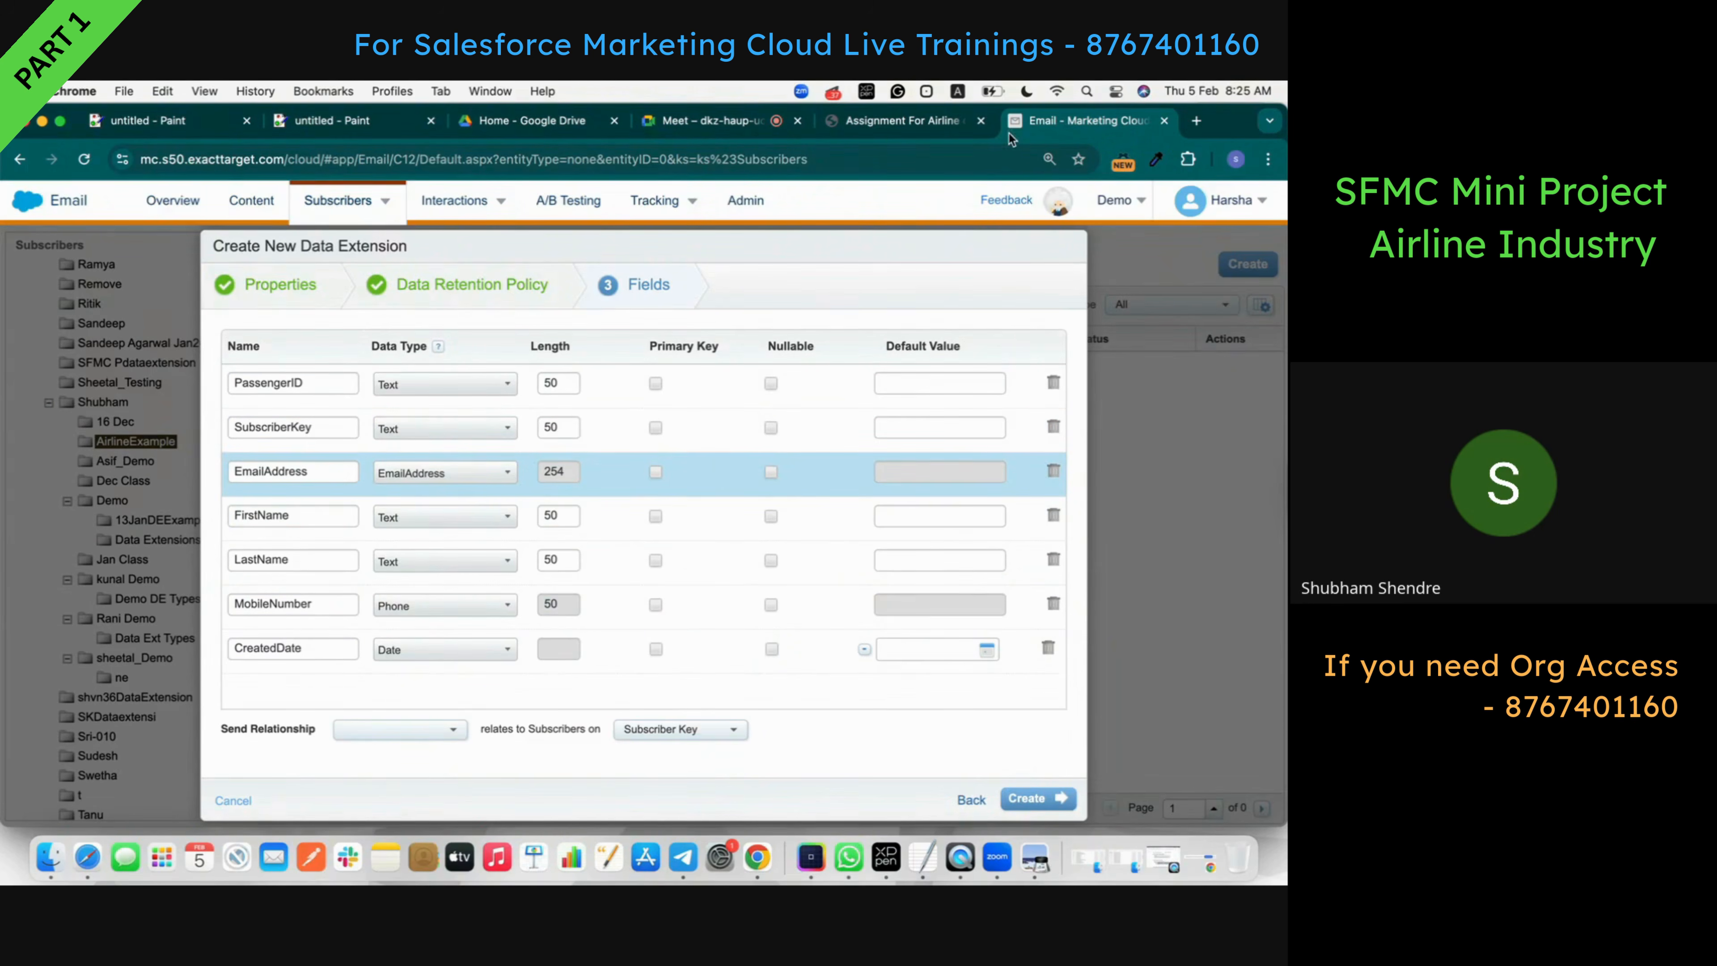
pyautogui.click(932, 120)
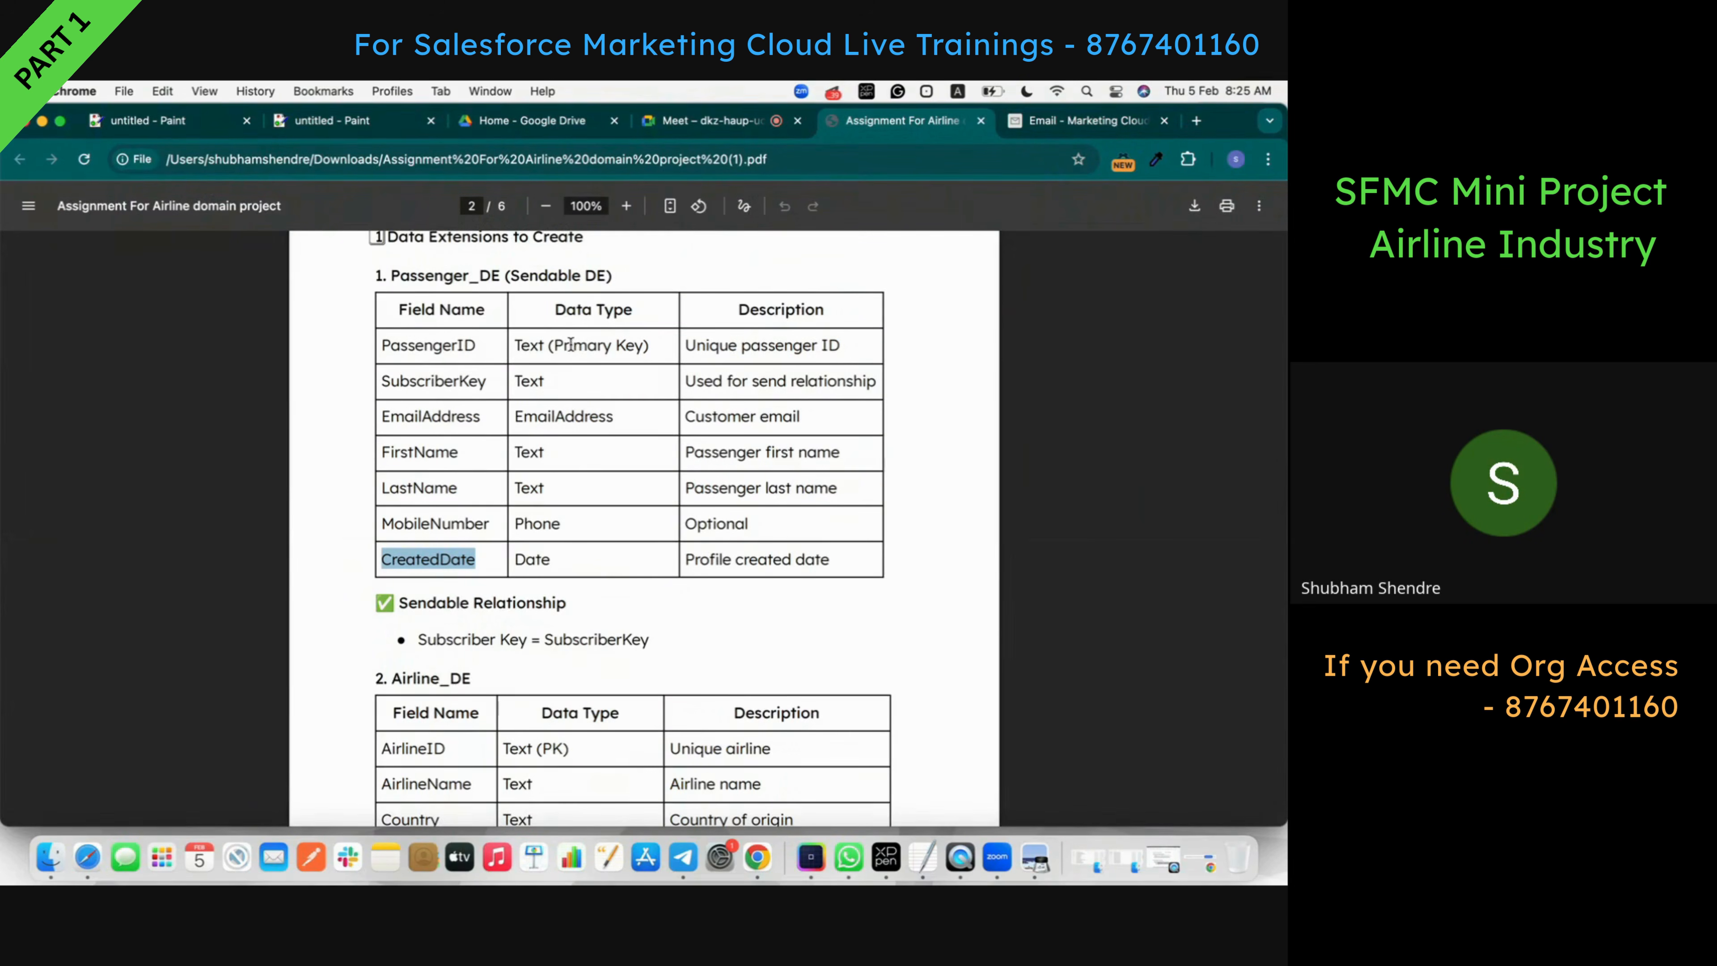
# - Make PassengerID primary key, other fields nullable, and relate PassengerID to Subscriber Key
pyautogui.click(1054, 120)
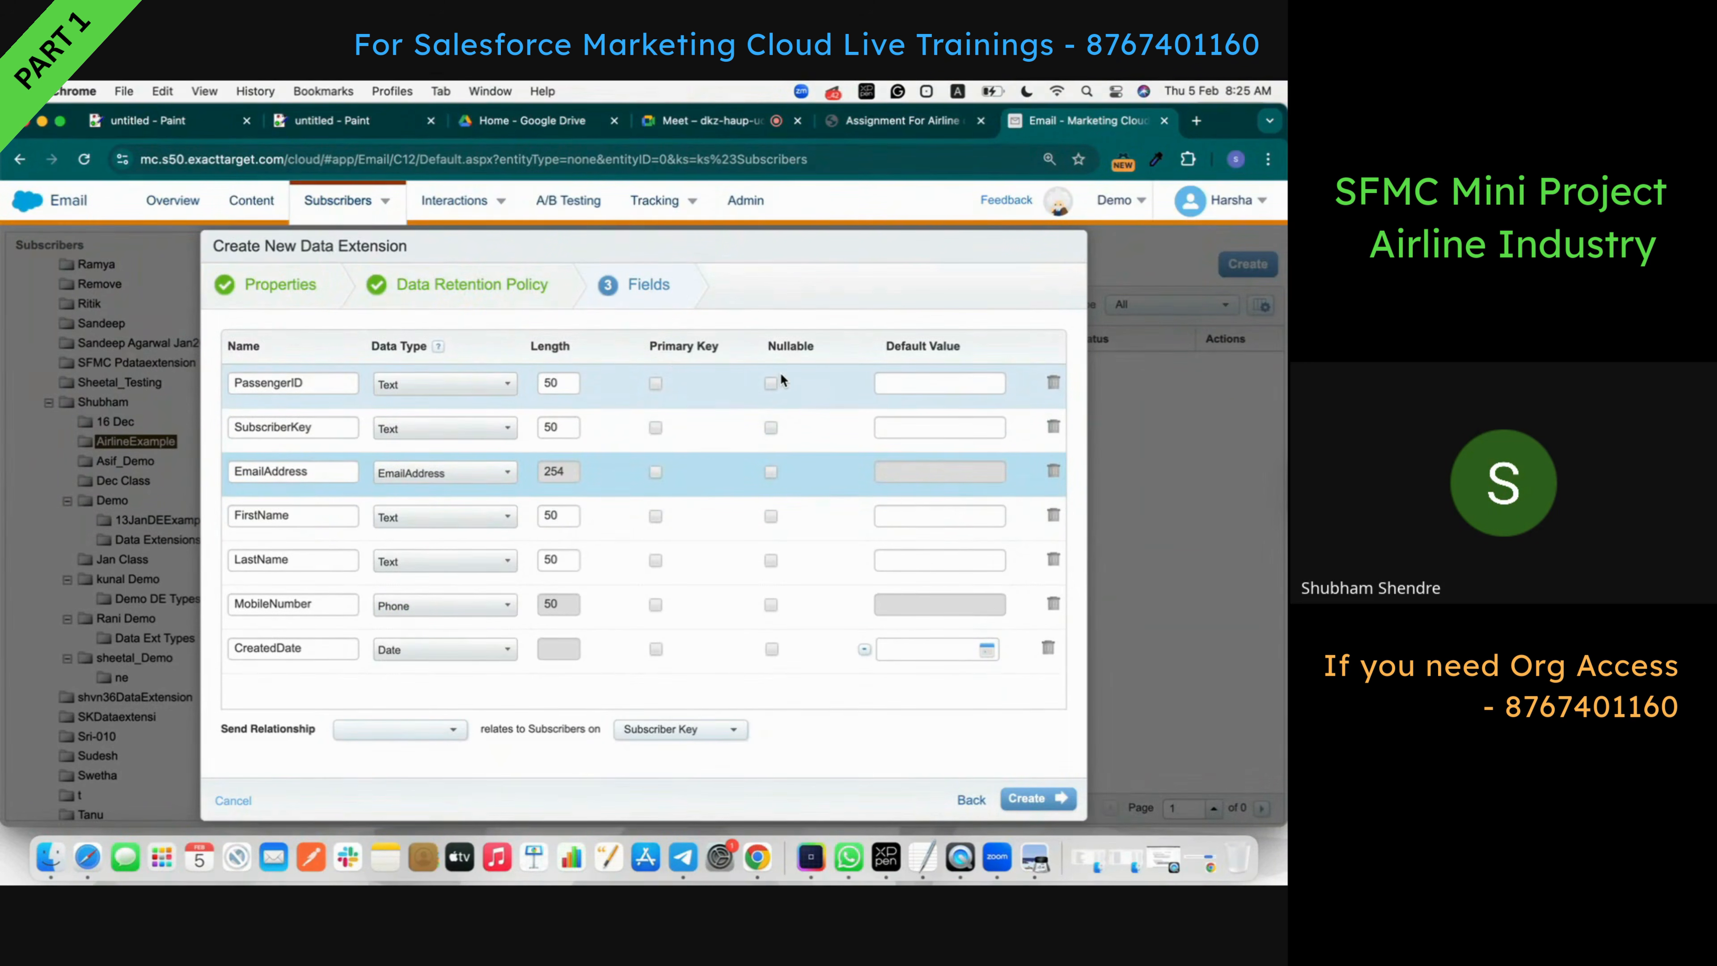
pyautogui.click(655, 384)
pyautogui.click(770, 428)
pyautogui.click(769, 472)
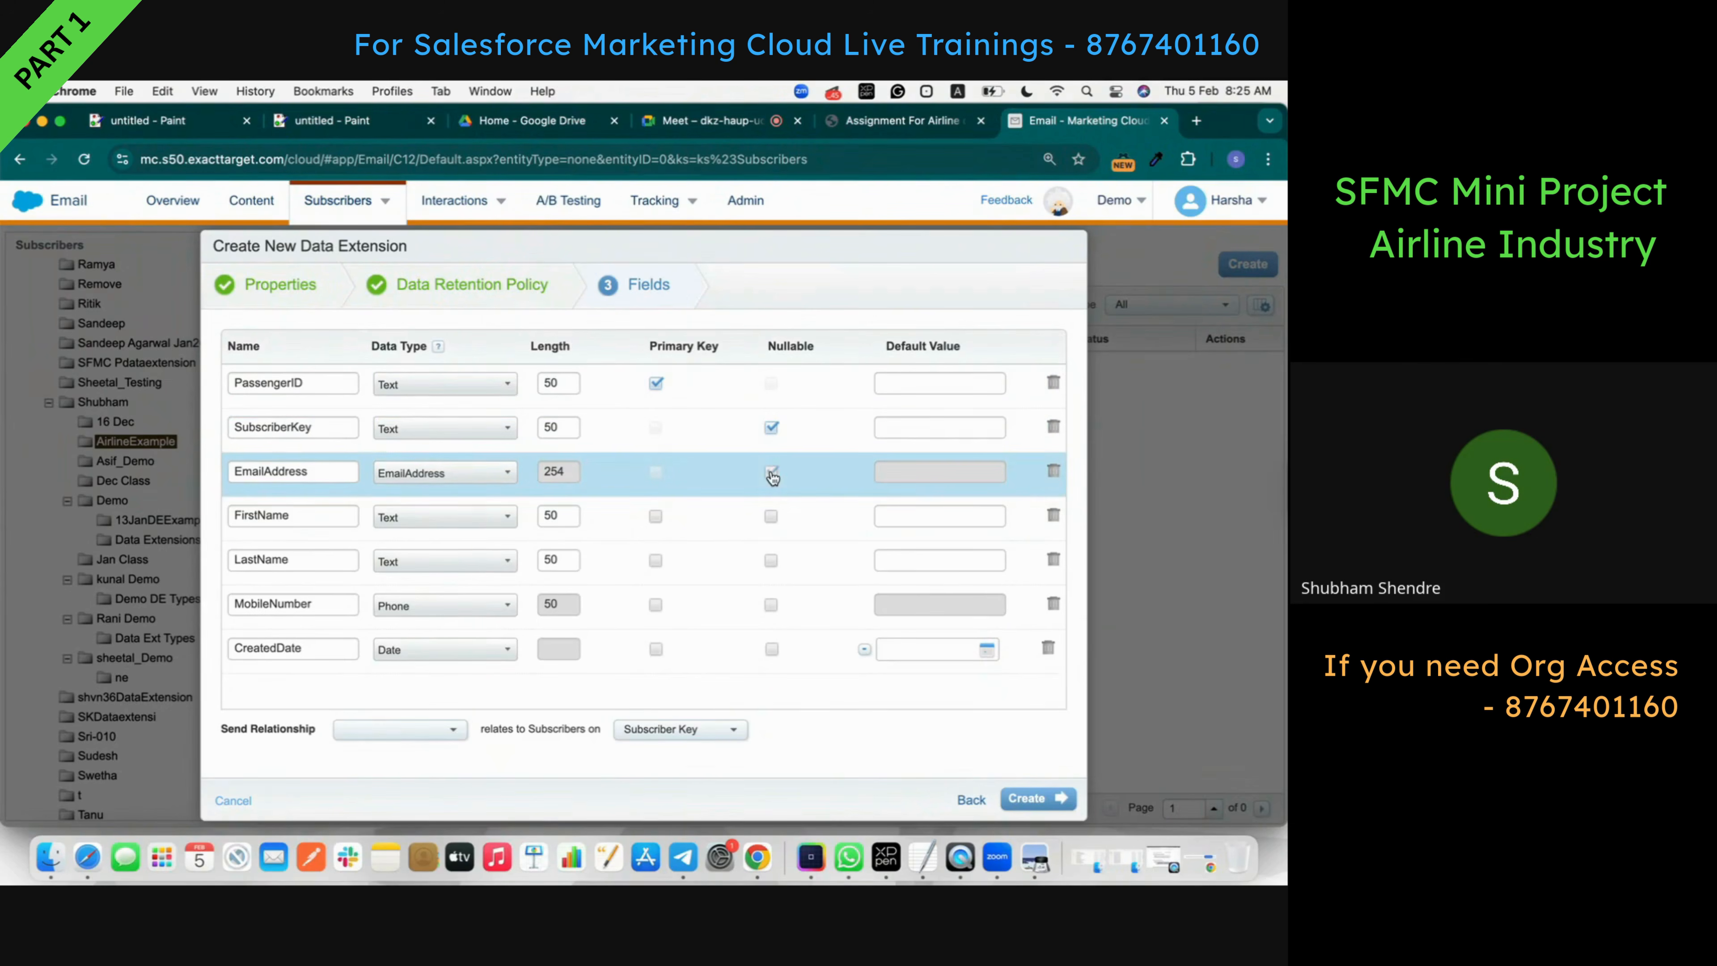
pyautogui.click(771, 516)
pyautogui.click(770, 561)
pyautogui.click(771, 650)
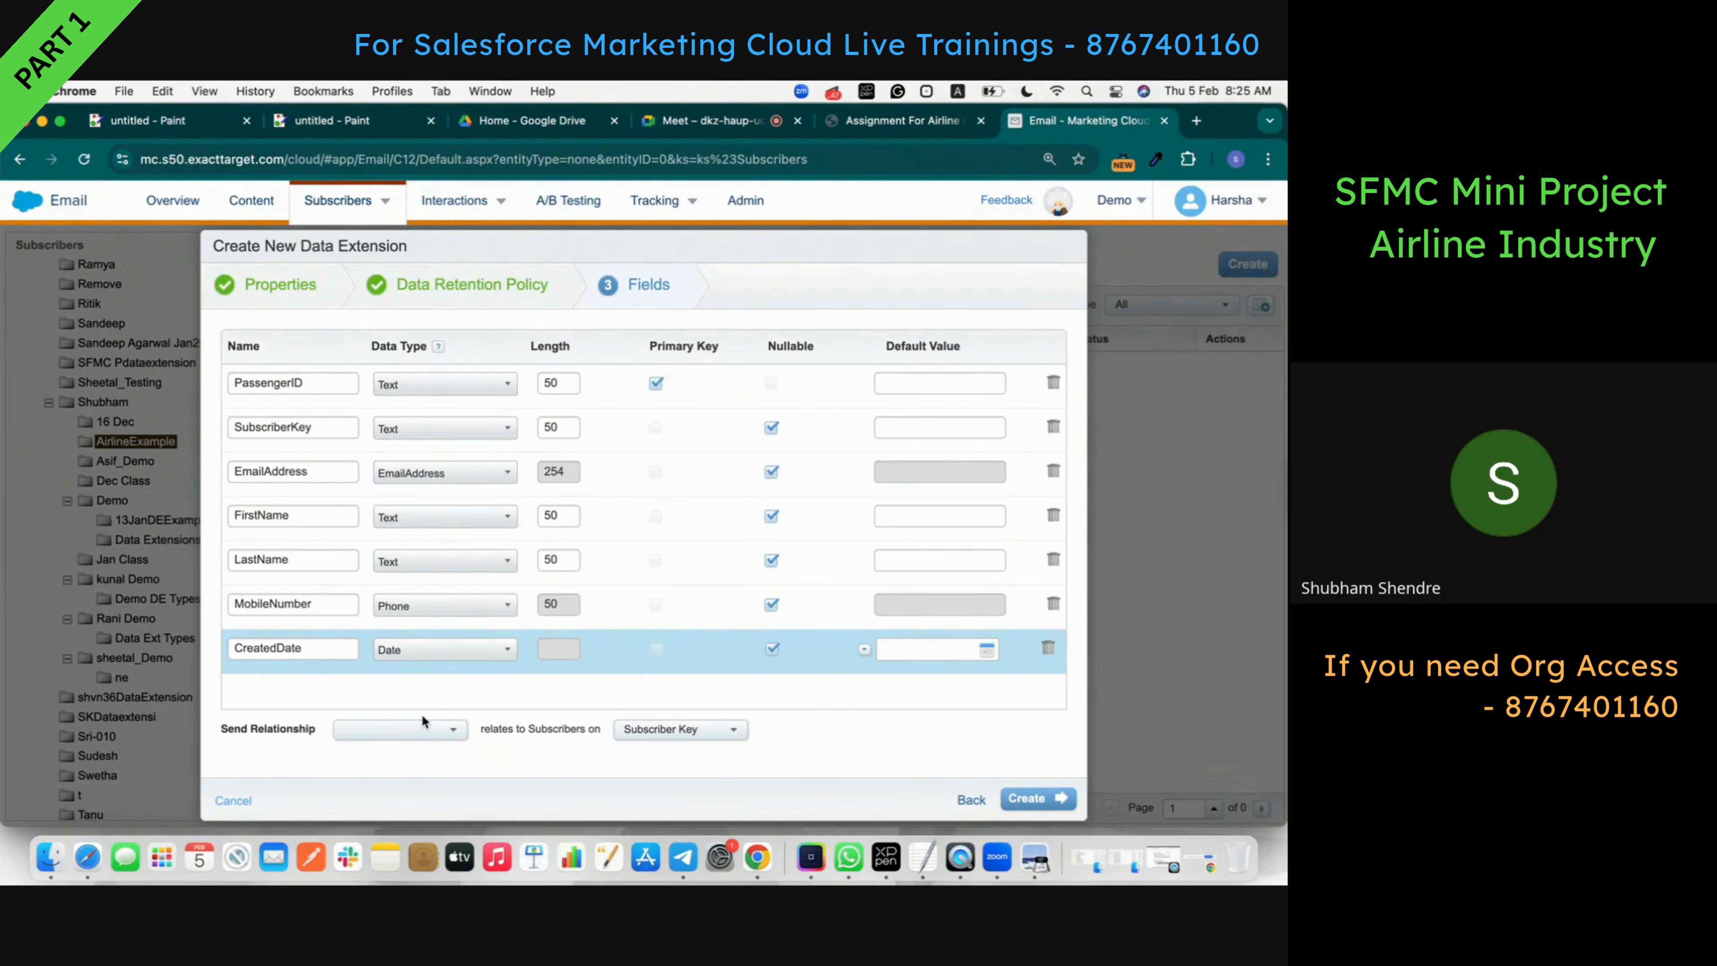
pyautogui.click(419, 729)
pyautogui.click(421, 752)
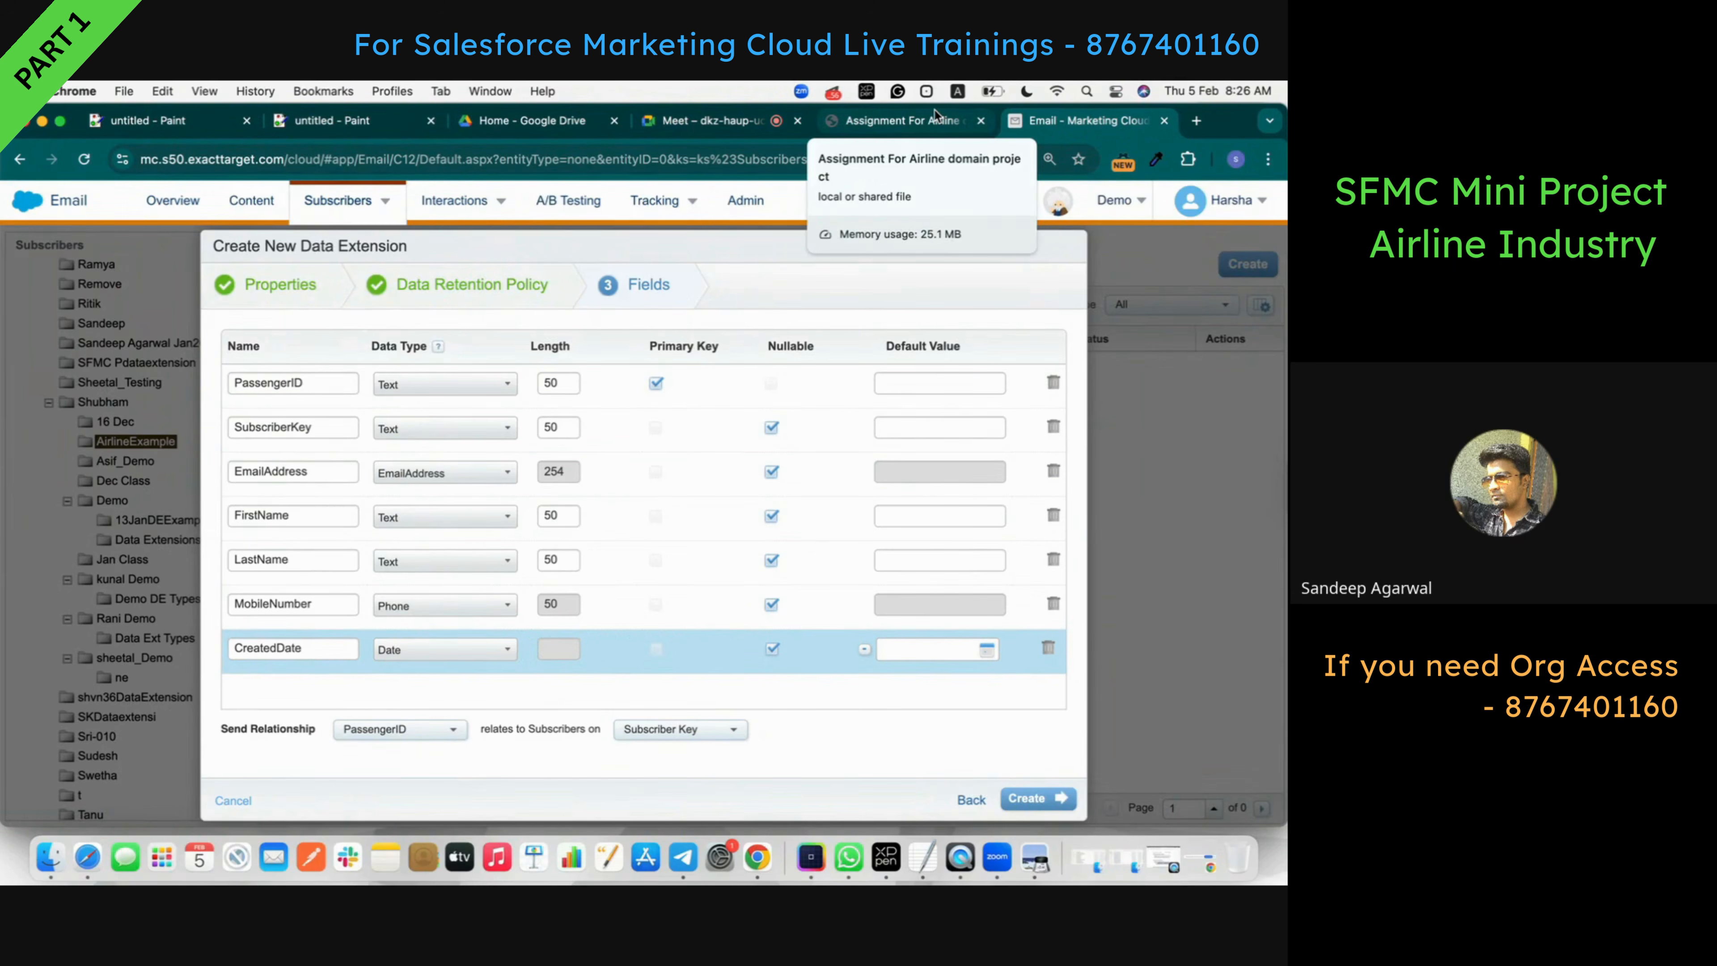
# - Re-toggle the Nullable boxes for SubscriberKey and FirstName, leaving both nullable
pyautogui.click(771, 428)
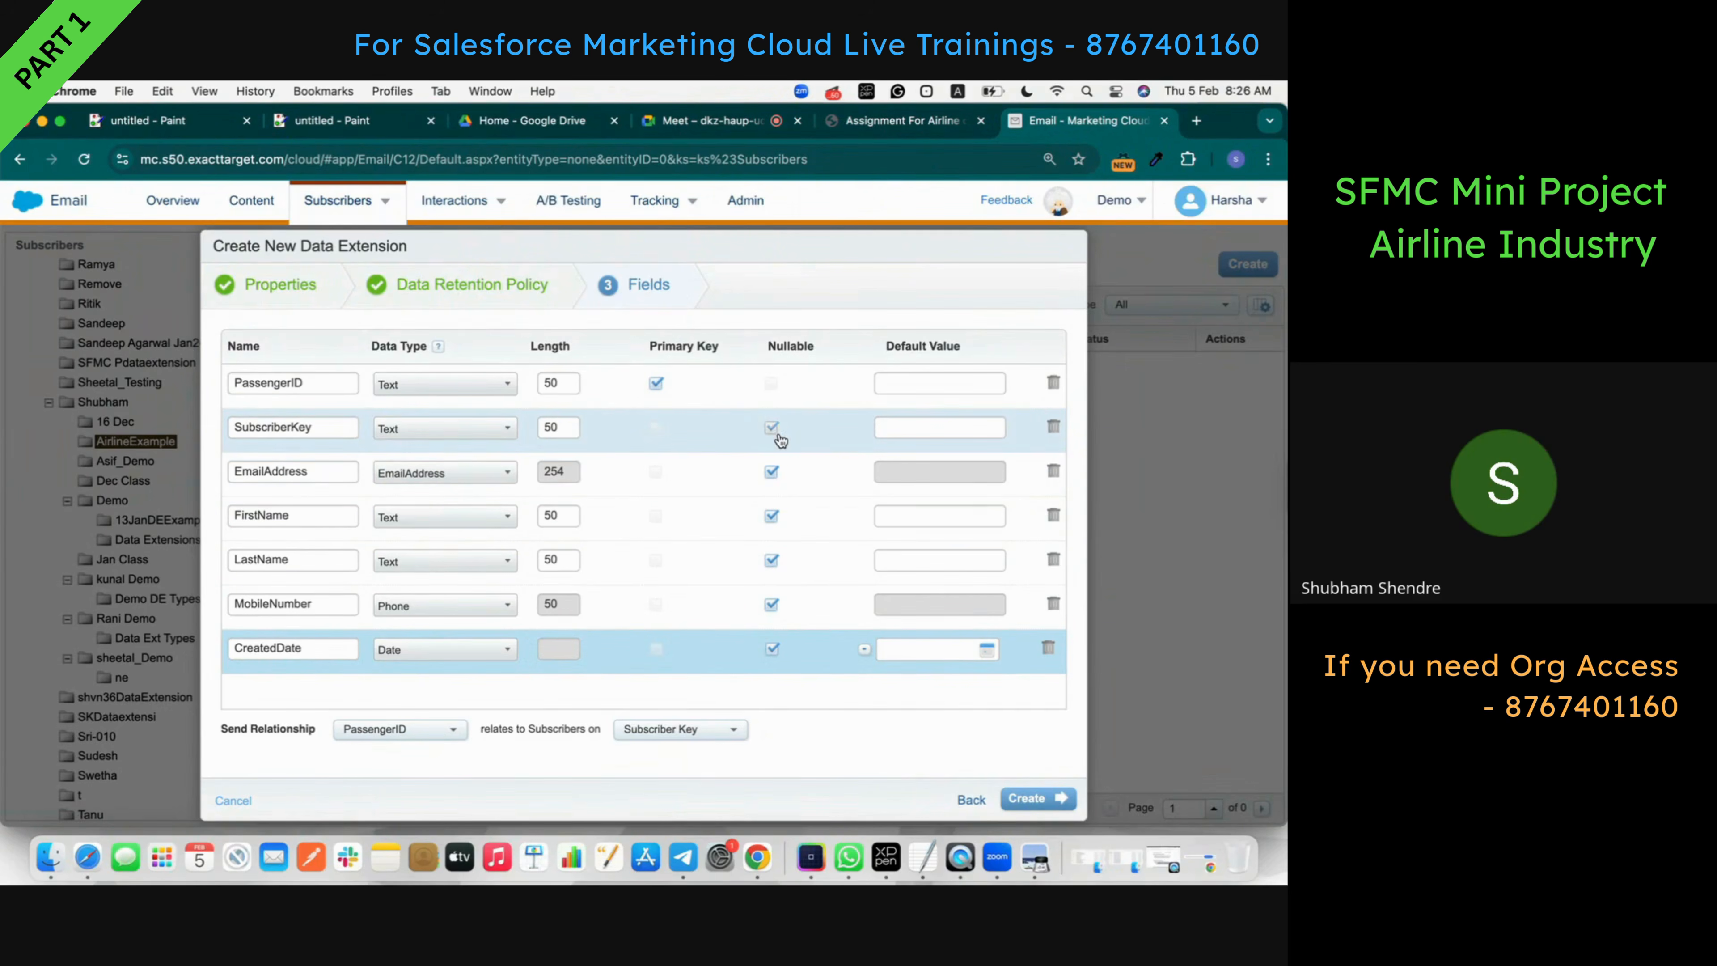
pyautogui.click(773, 431)
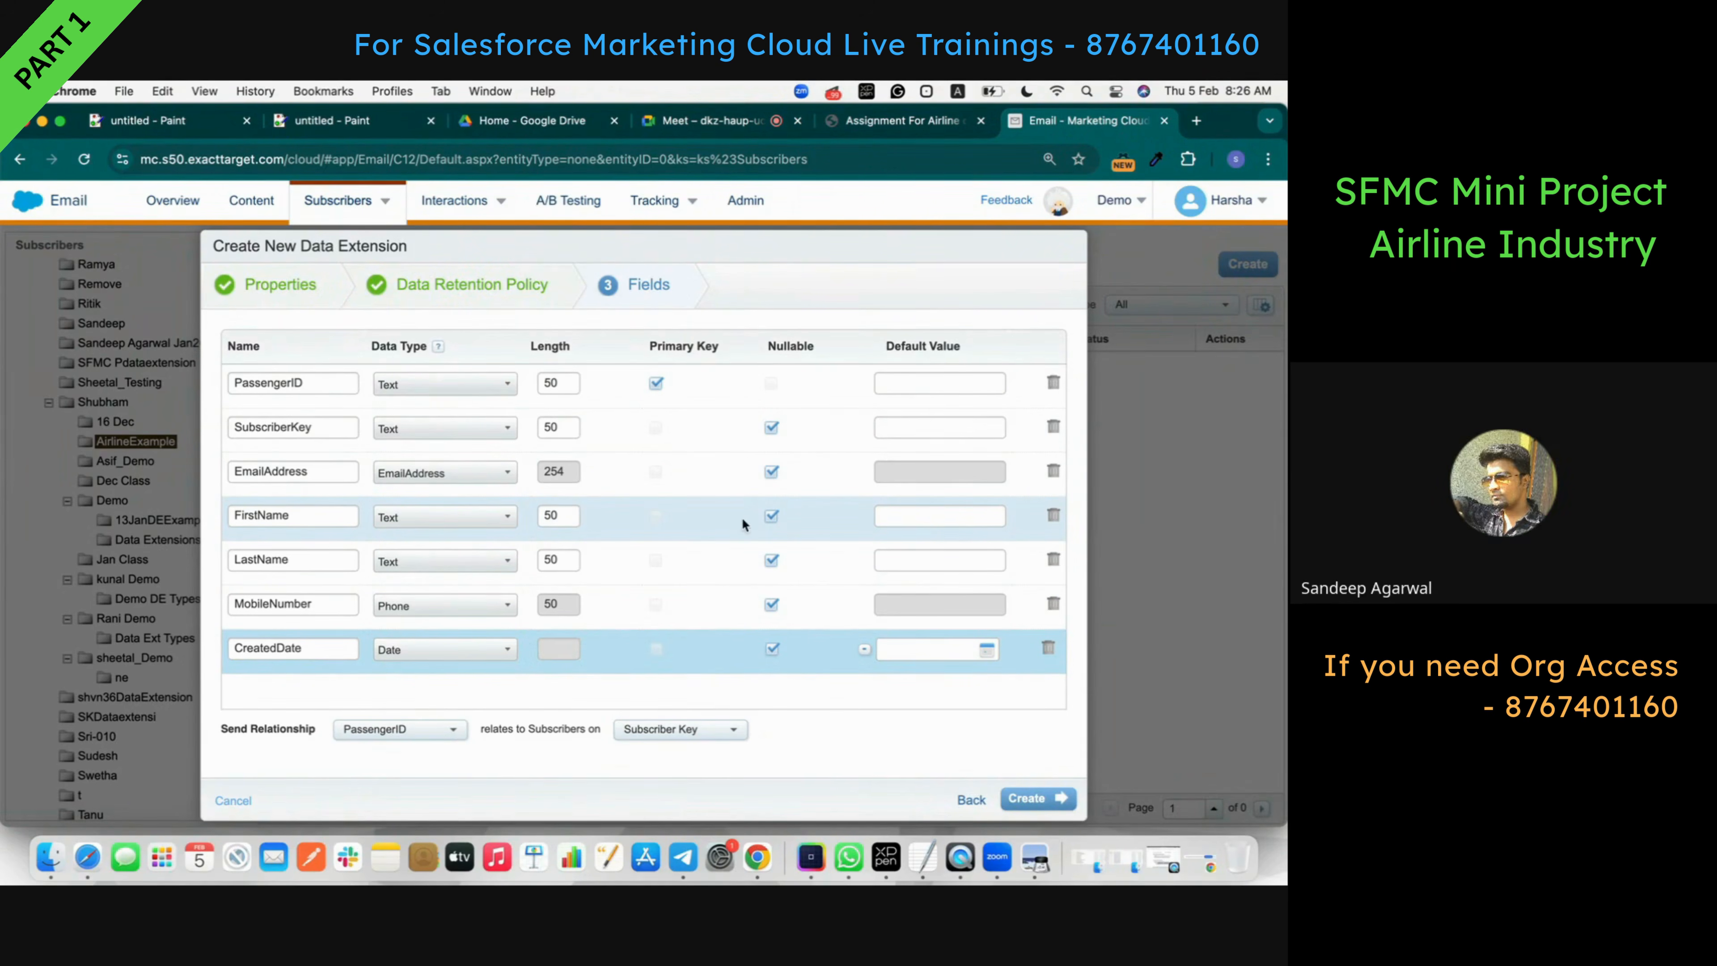
pyautogui.click(777, 517)
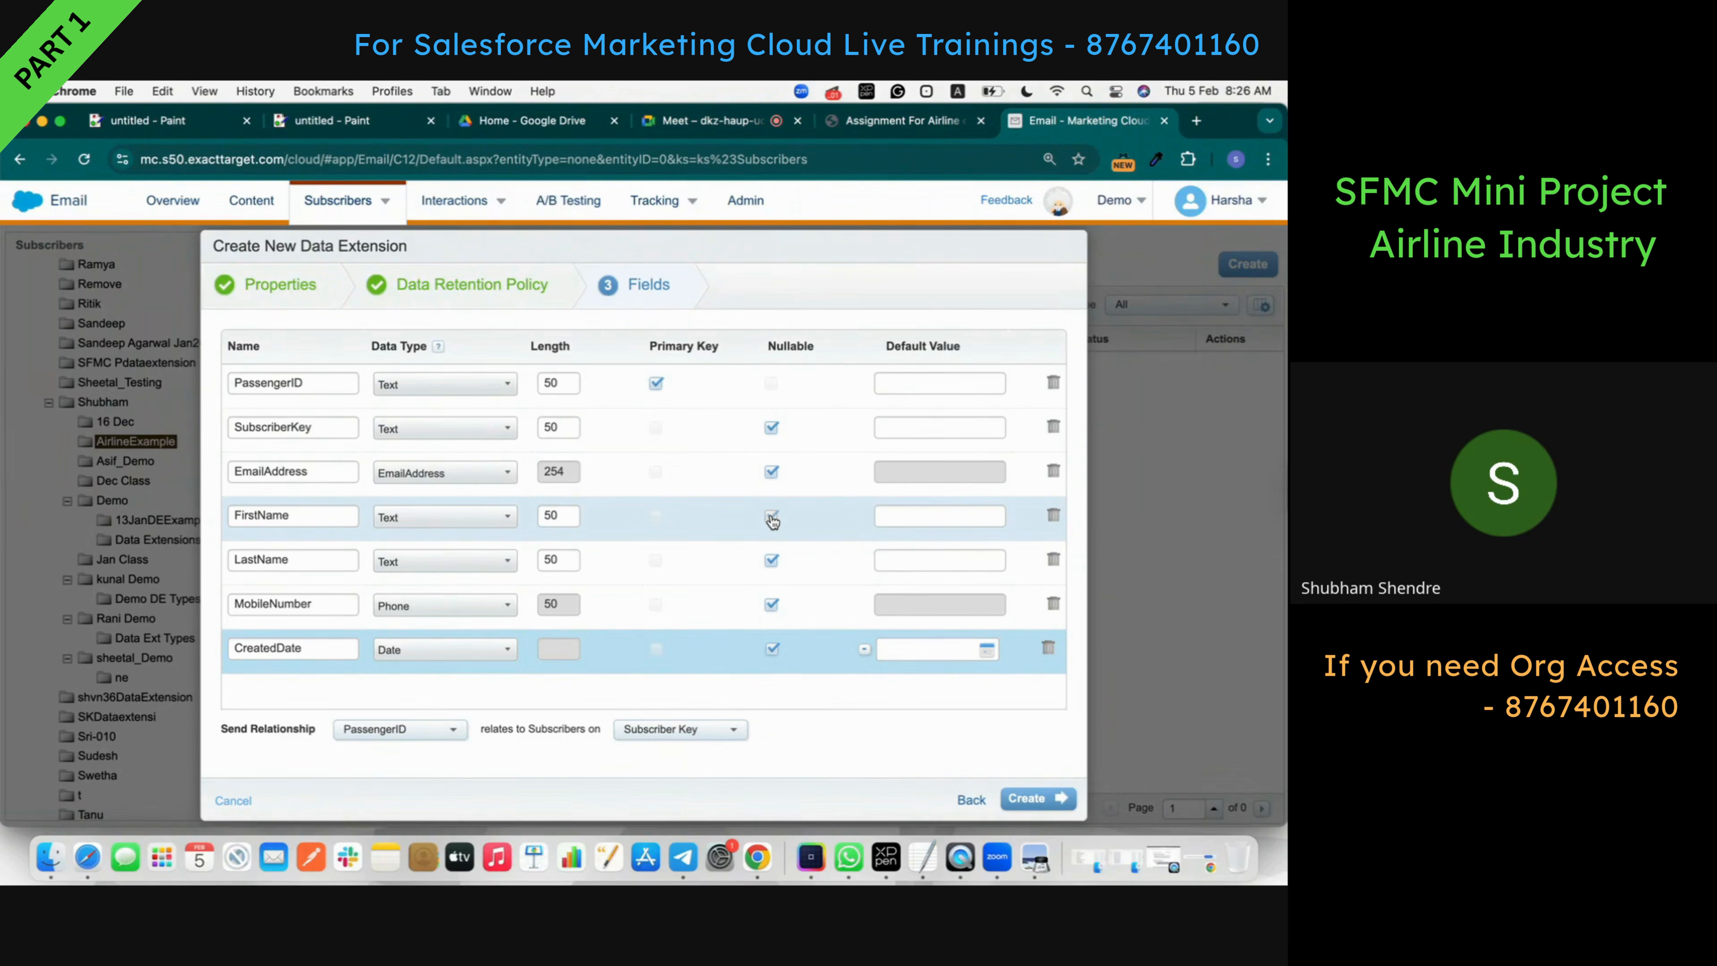
pyautogui.click(772, 518)
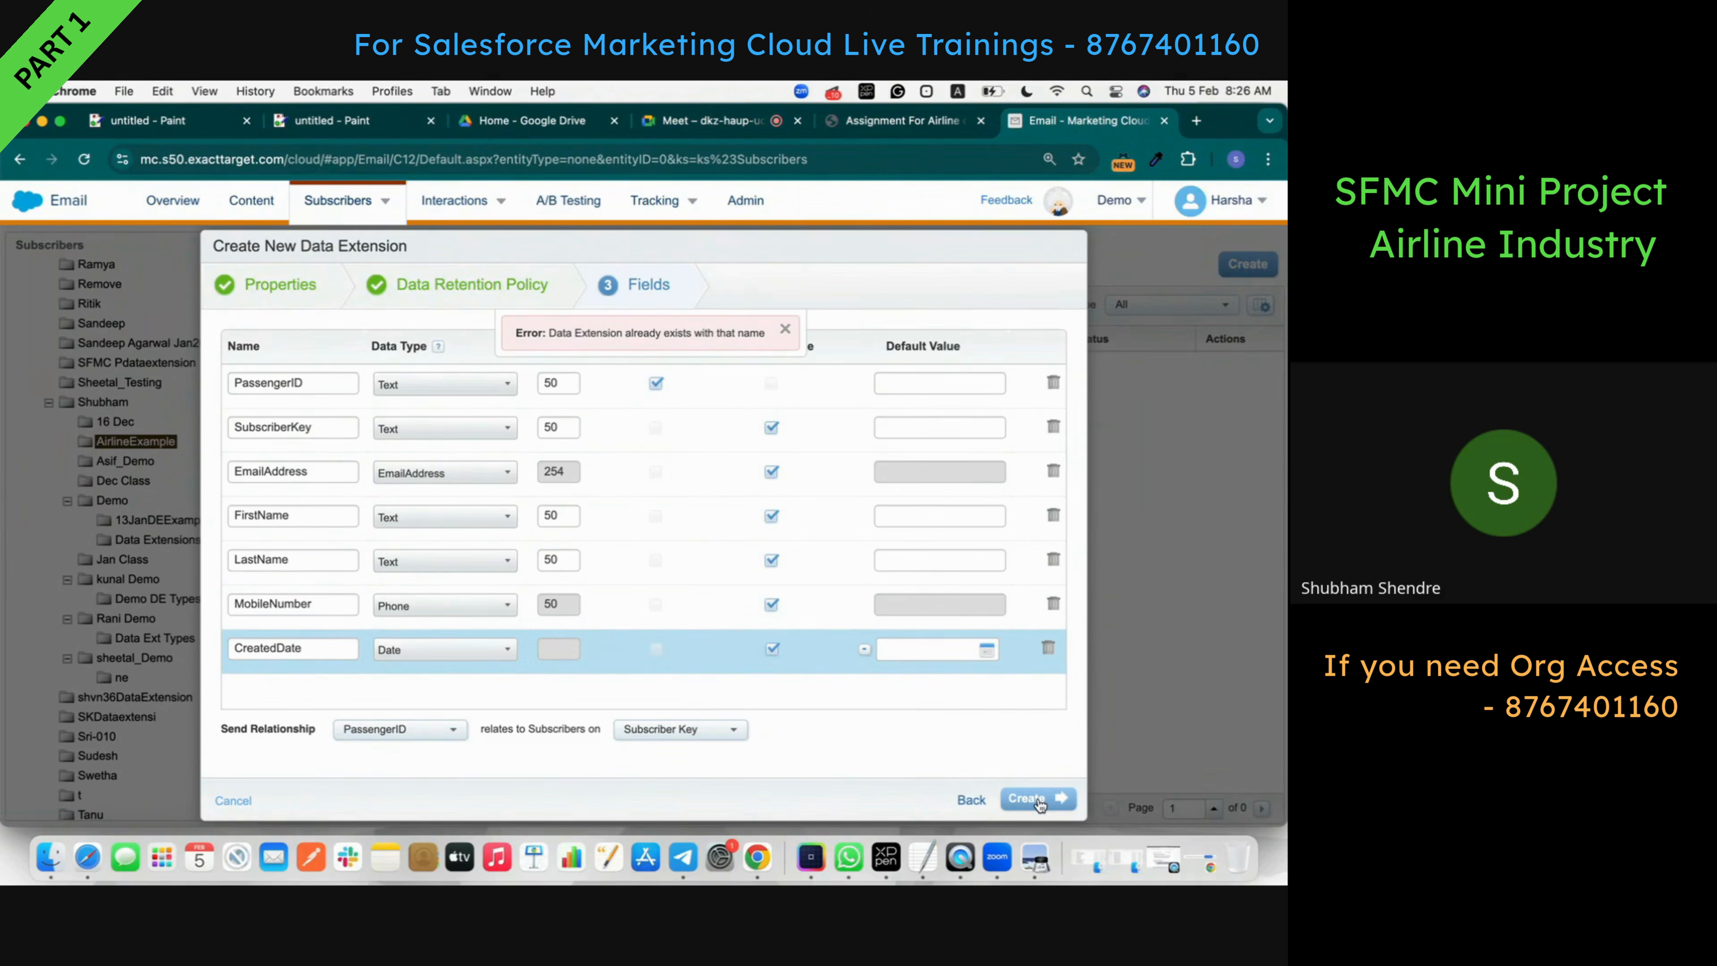
# - Rename the data extension to Passenger_DE_Airline and create it
pyautogui.click(326, 295)
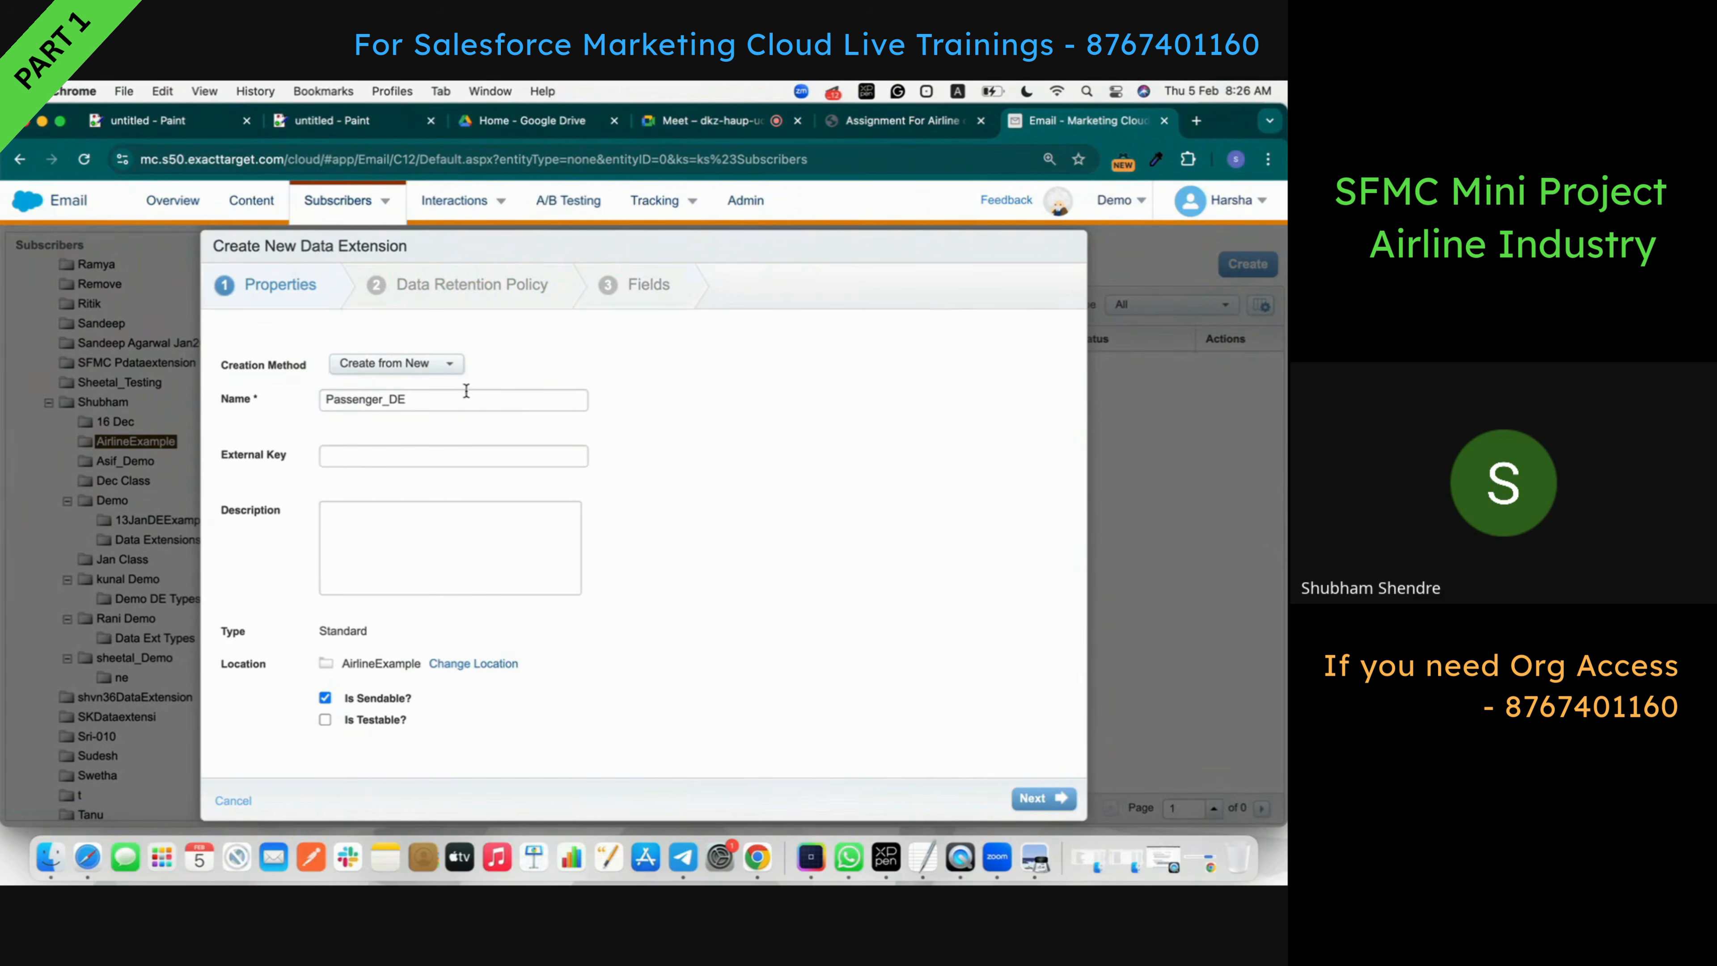
pyautogui.click(437, 401)
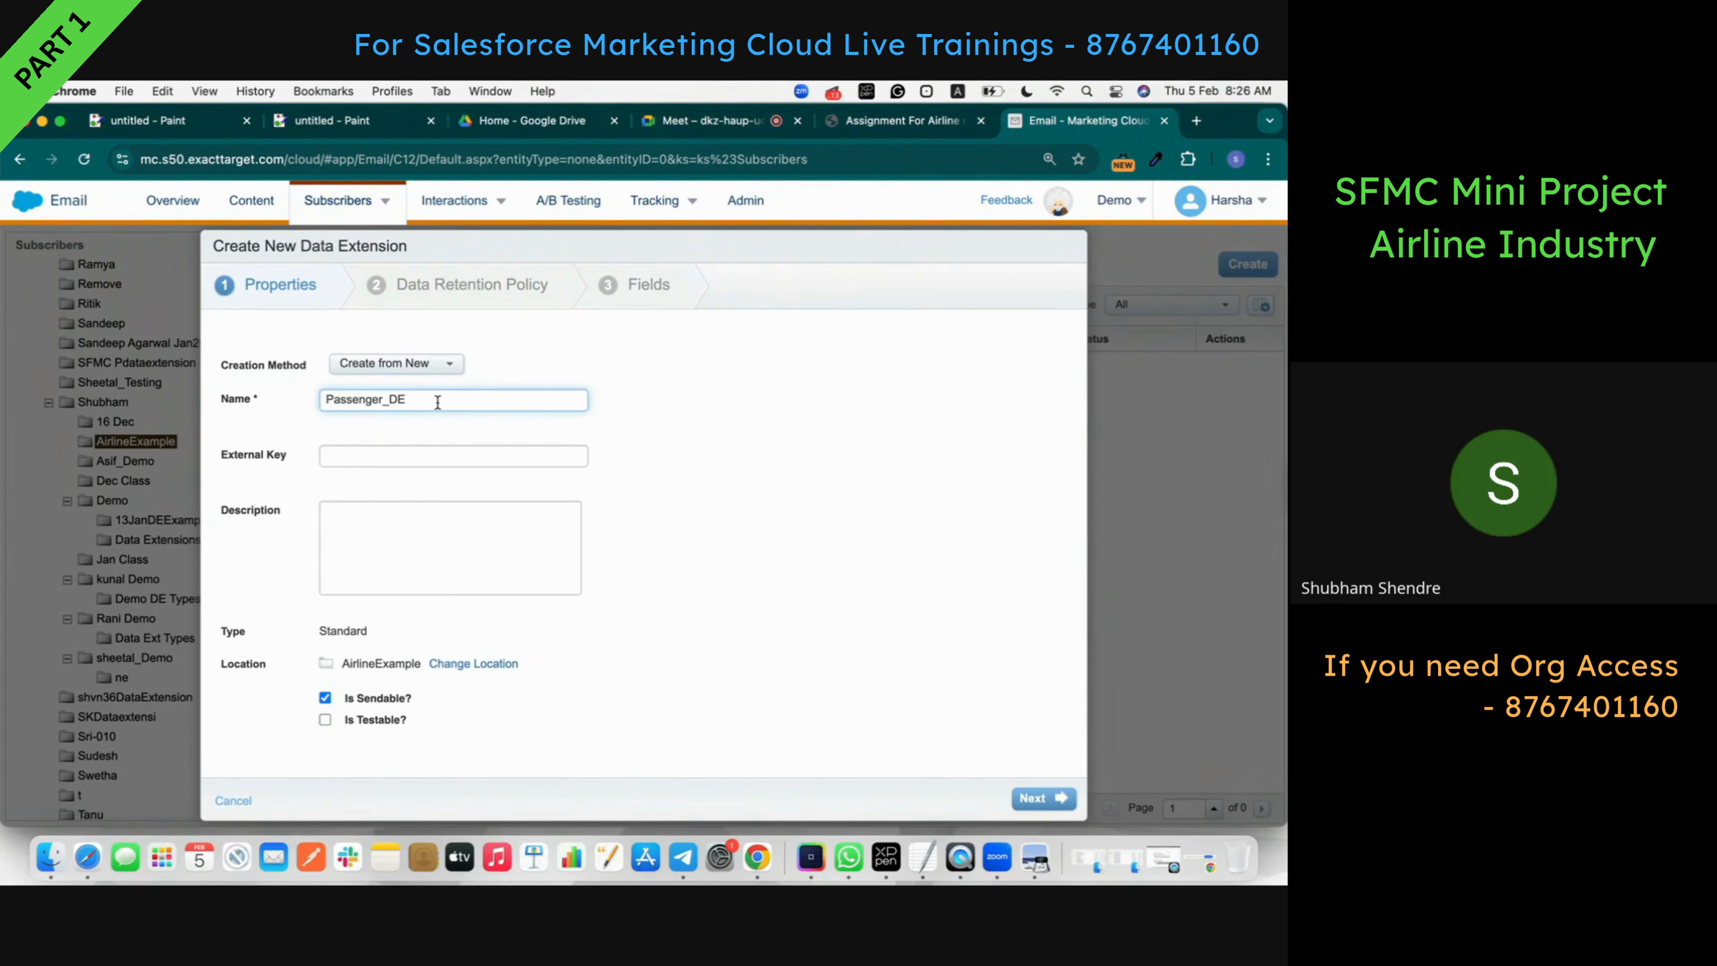
pyautogui.write('_Airline')
pyautogui.click(1043, 798)
pyautogui.click(1043, 798)
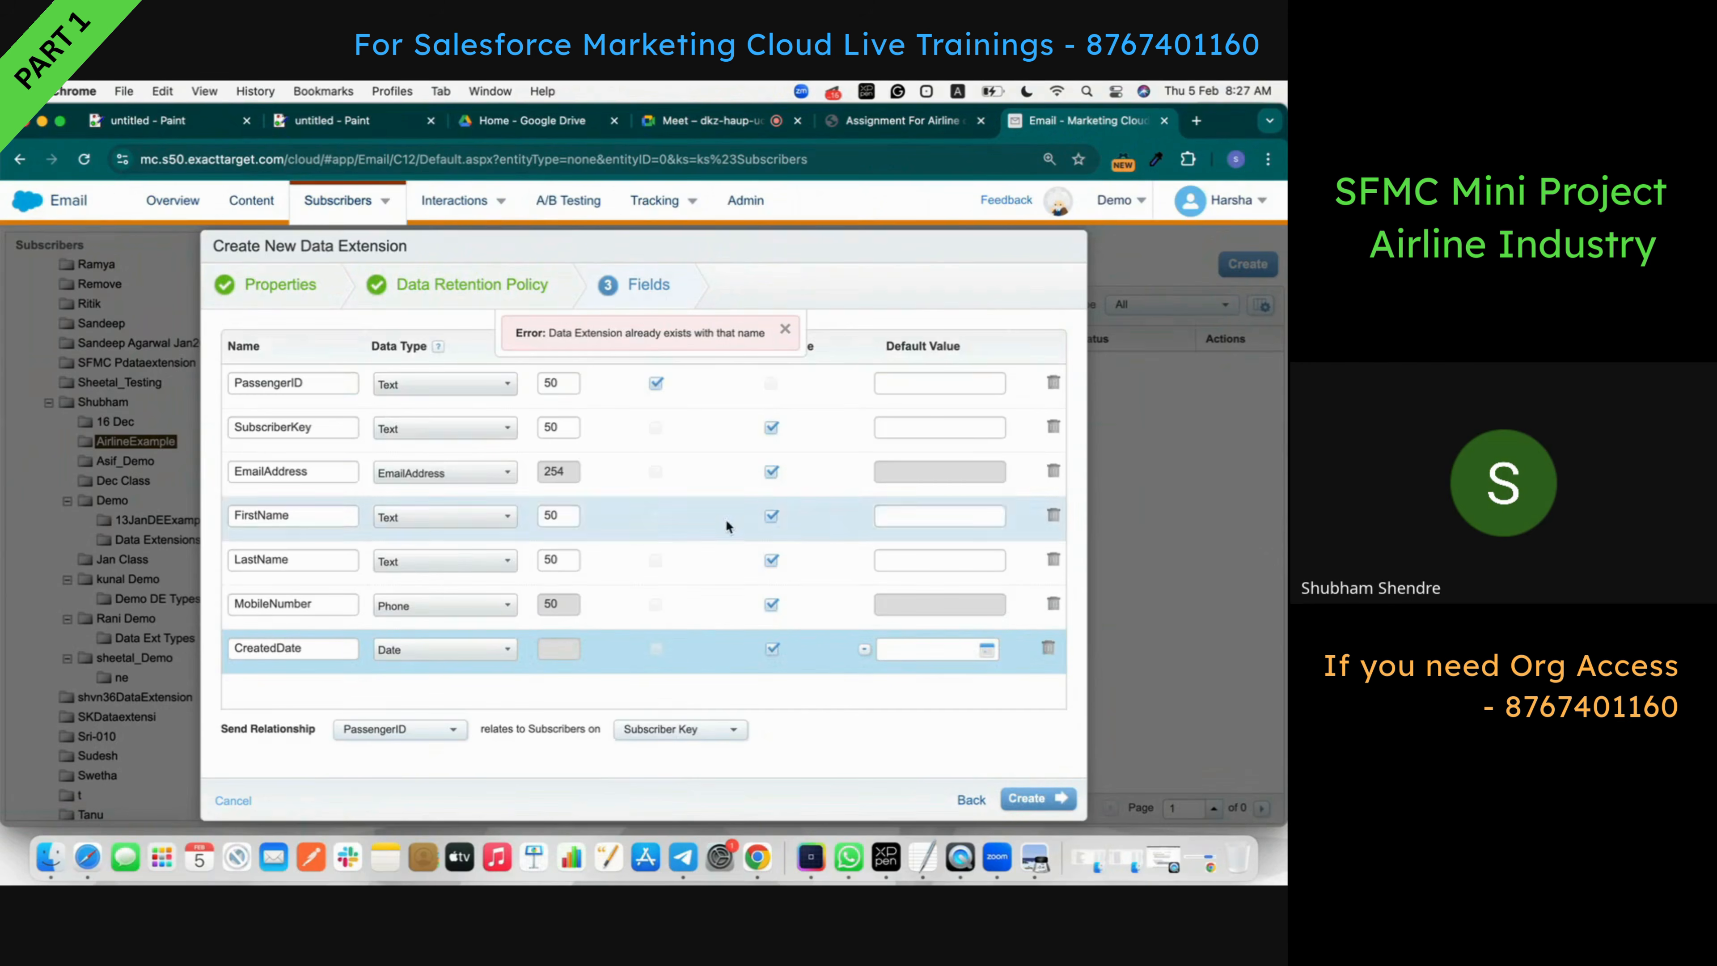
pyautogui.click(786, 330)
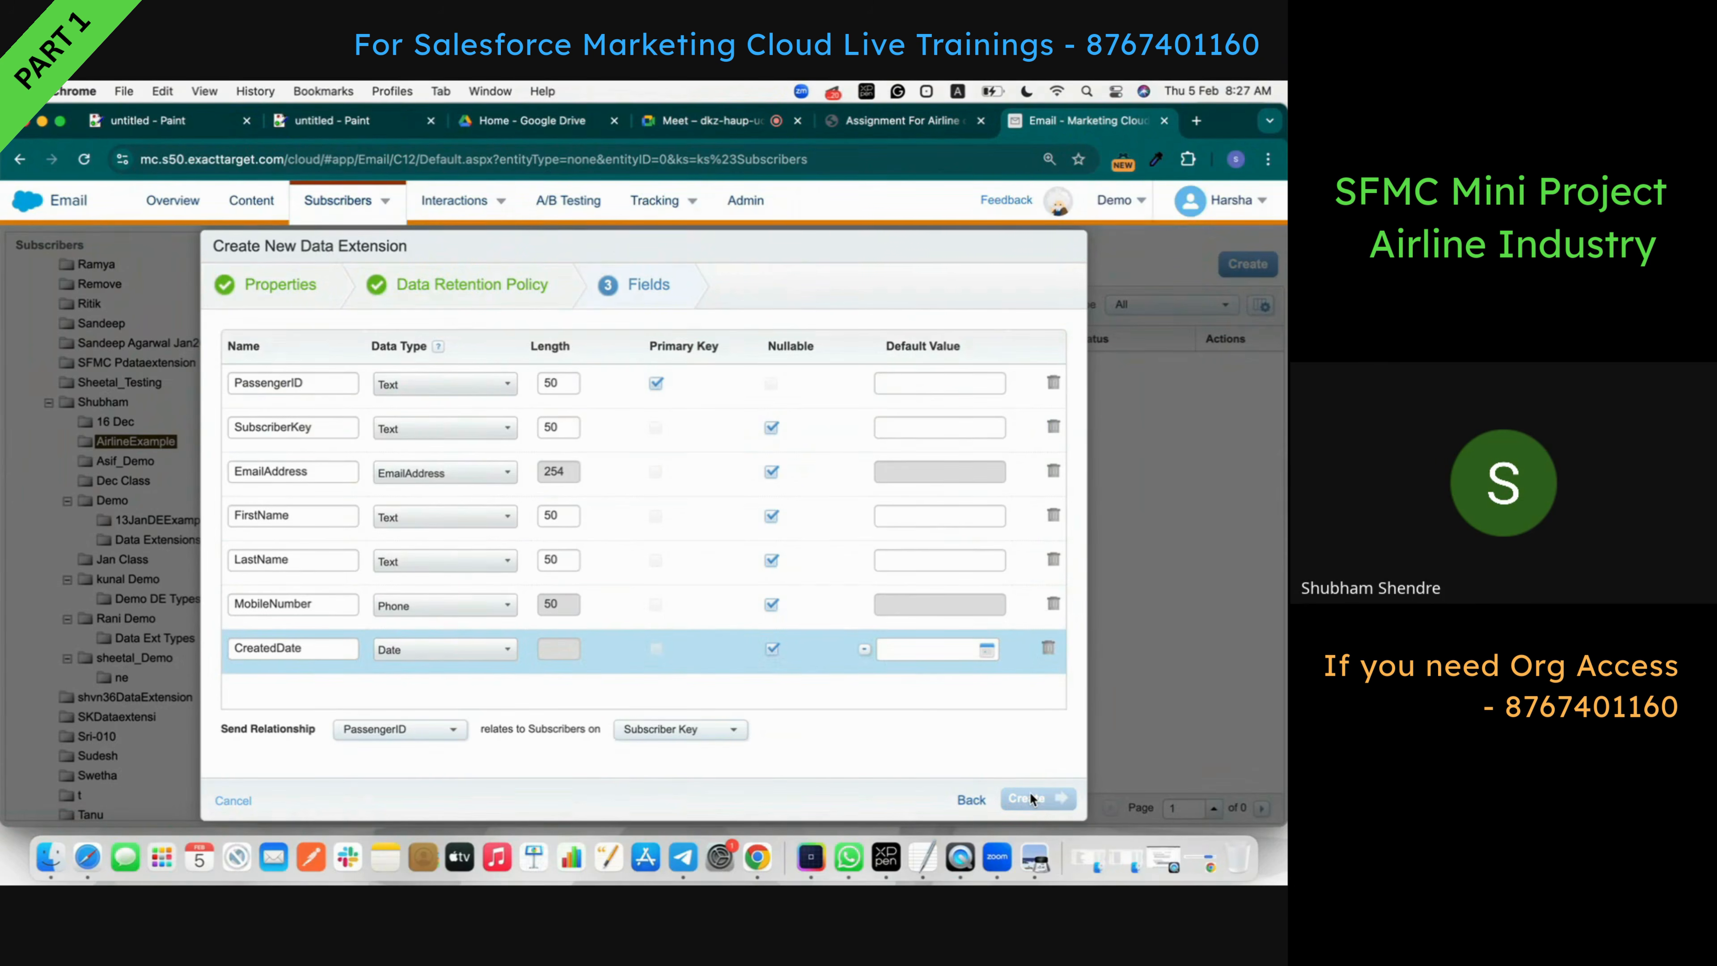
pyautogui.click(1029, 792)
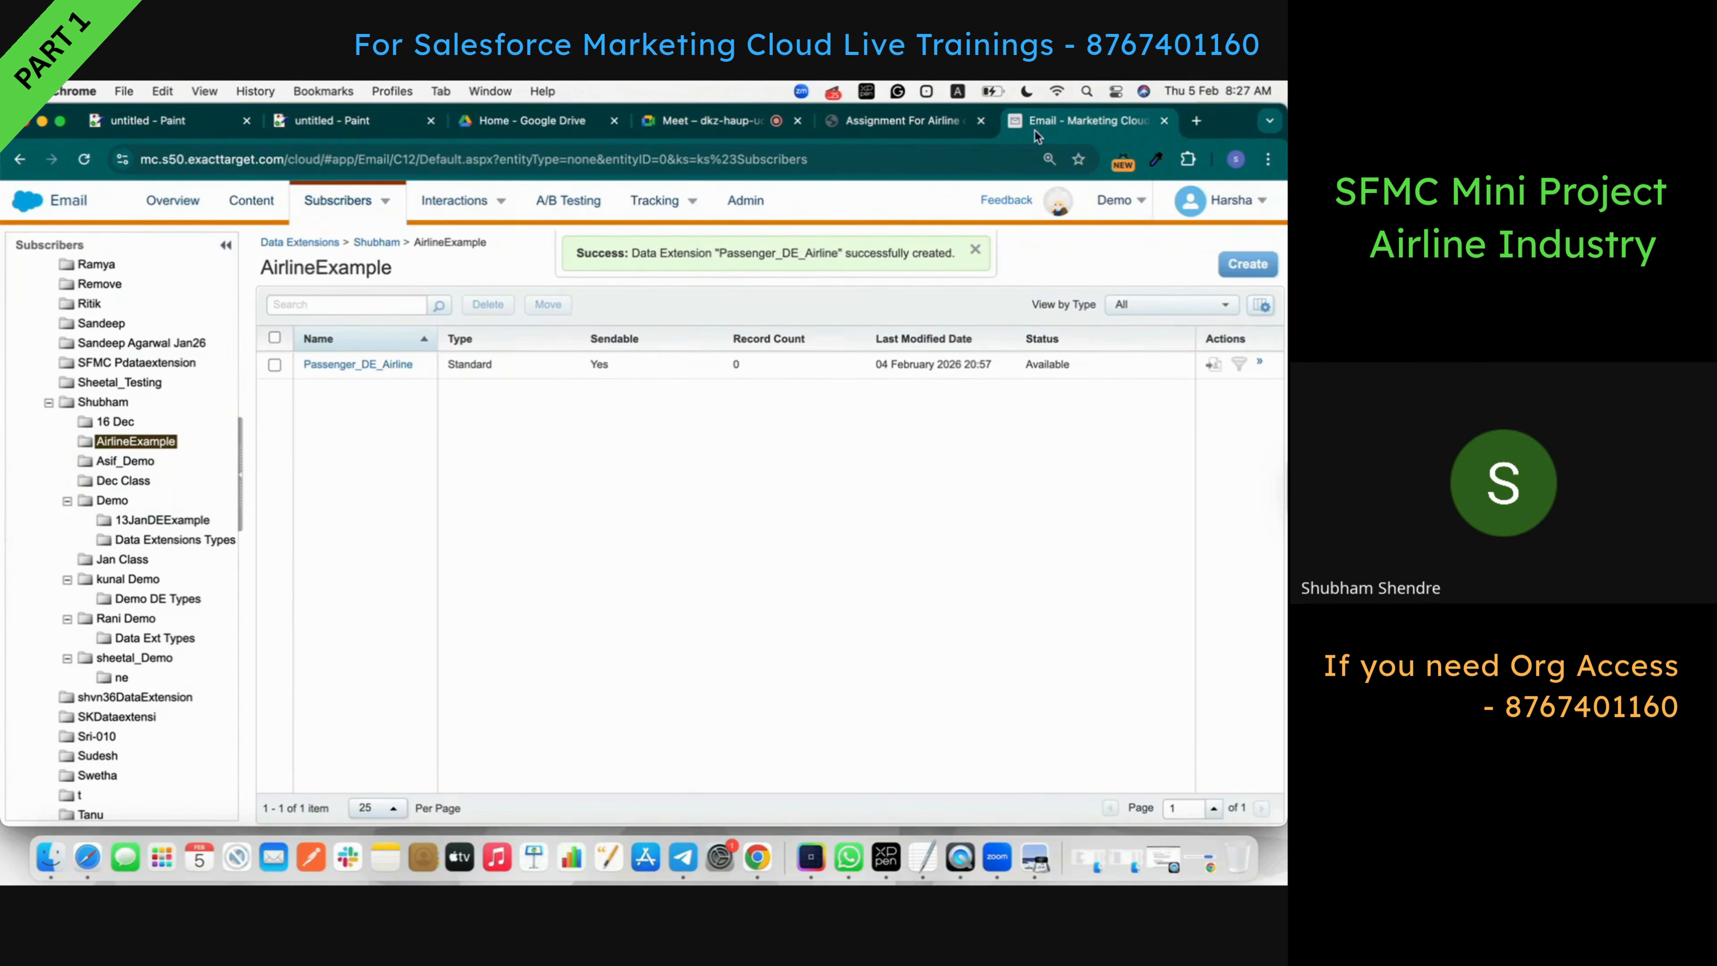
# - Review the assignment's field specifications and dismiss the creation success message
pyautogui.click(874, 121)
pyautogui.scroll(-2, 415, 676)
pyautogui.scroll(-4, 415, 677)
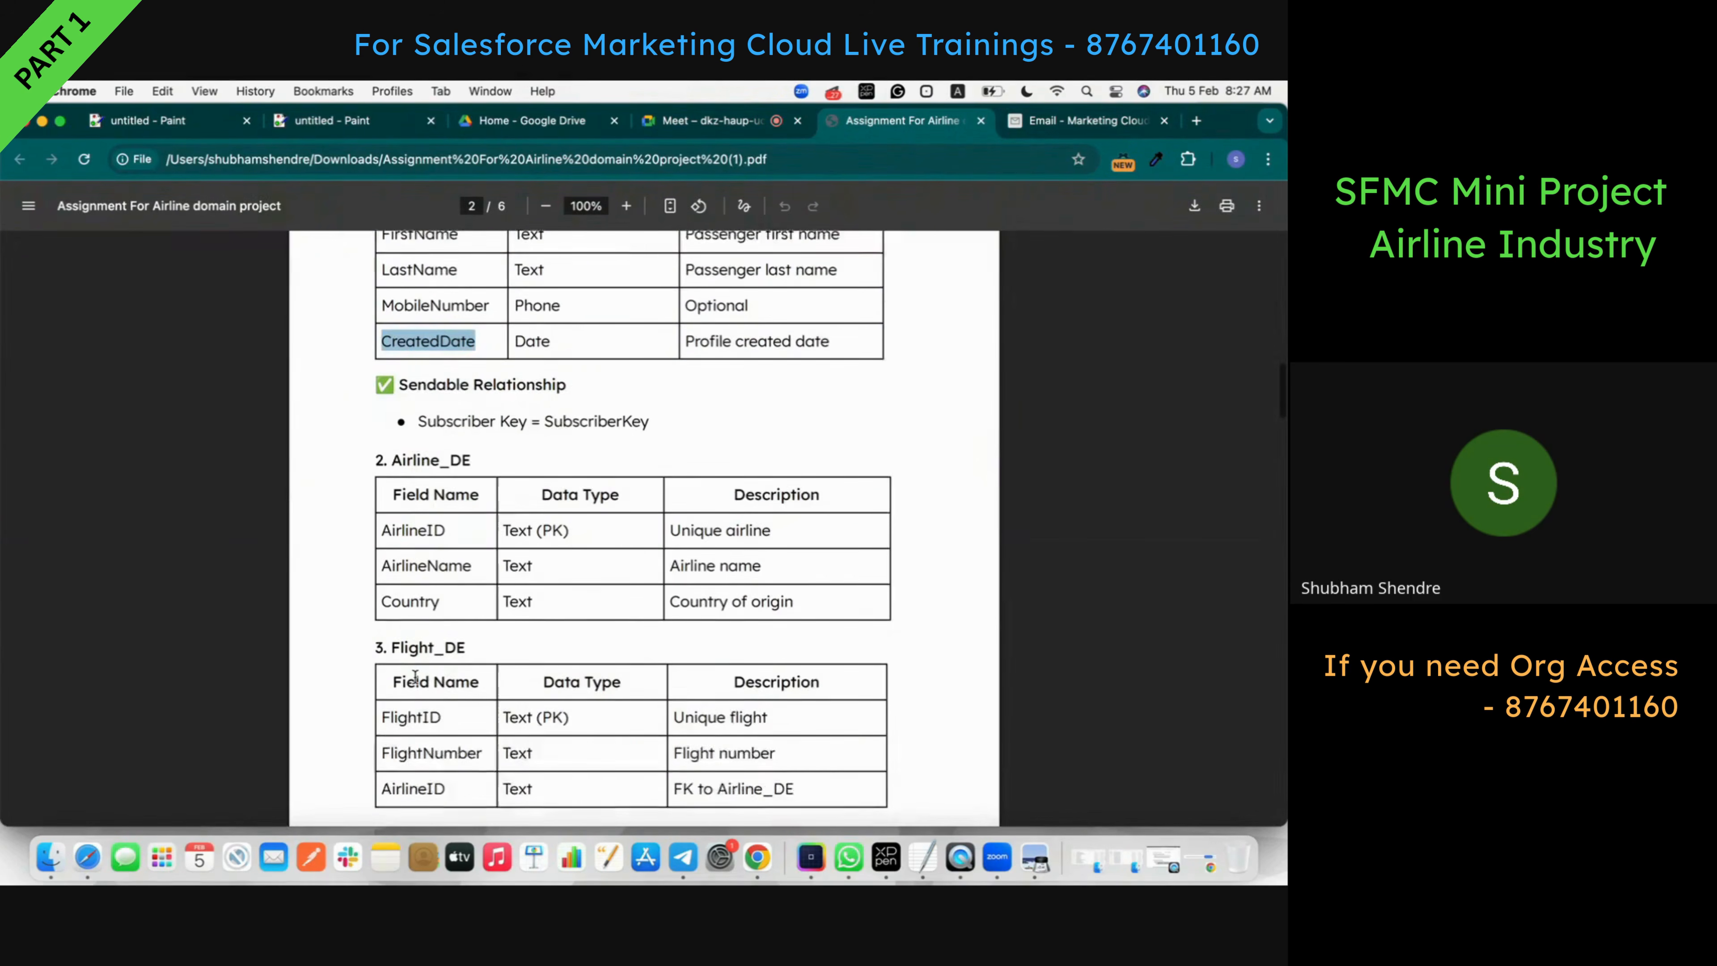
pyautogui.scroll(-5, 496, 456)
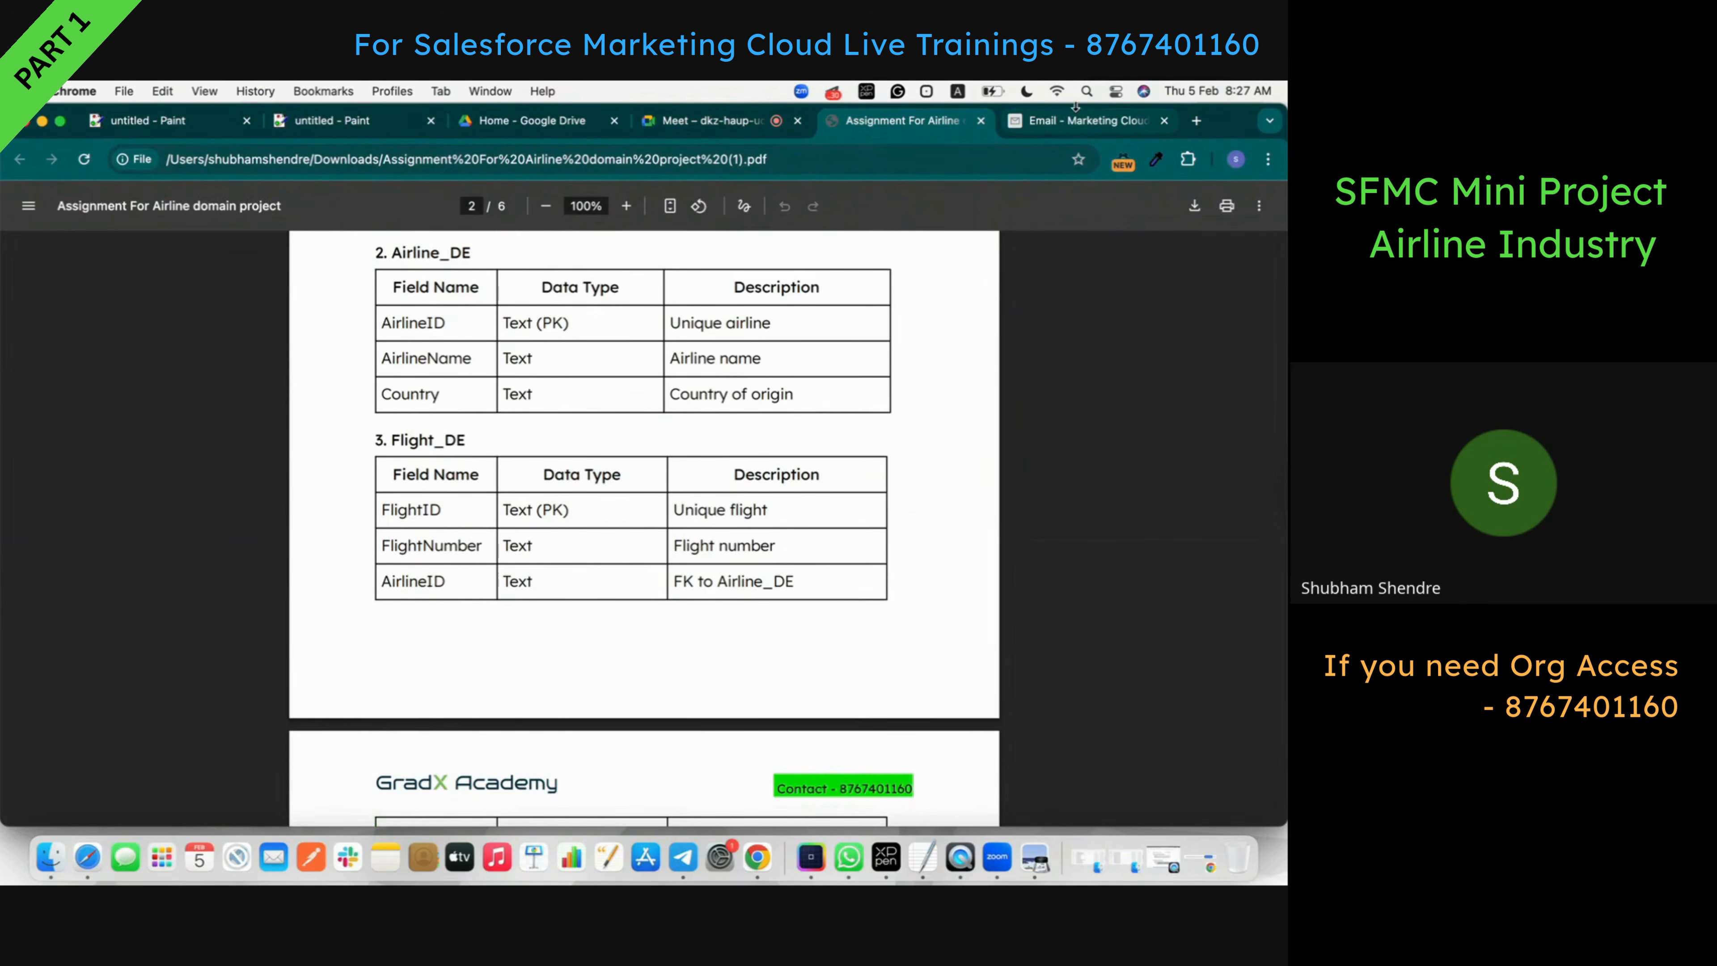
pyautogui.click(1058, 121)
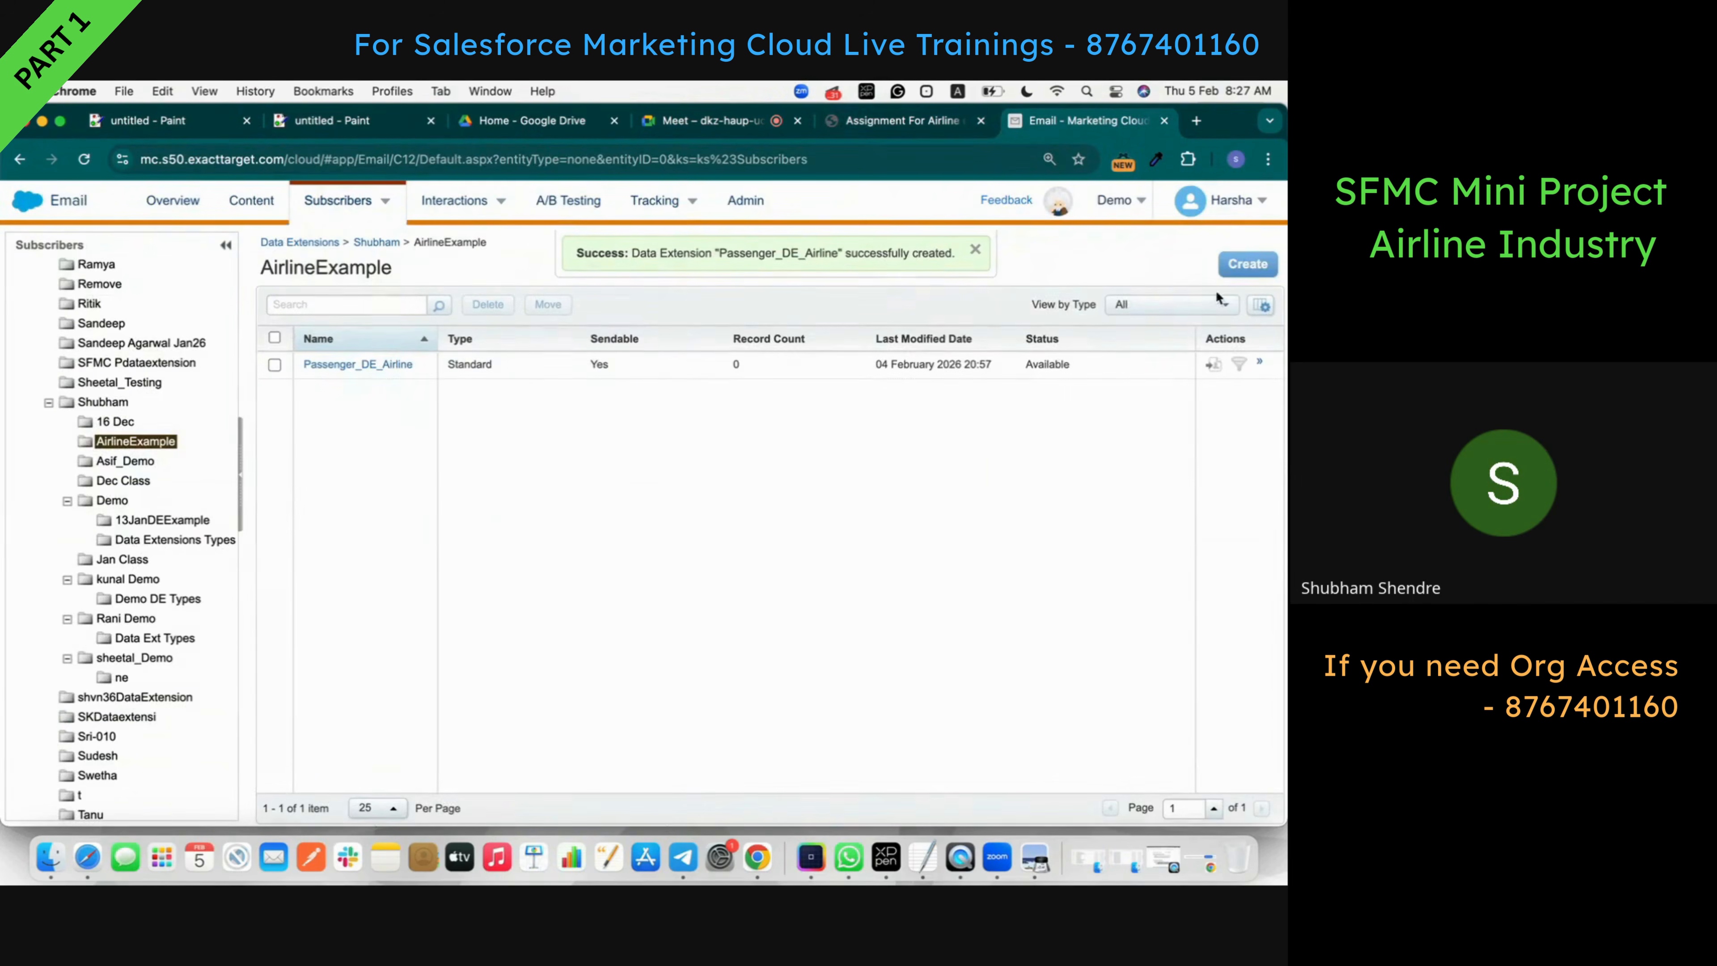
pyautogui.click(974, 251)
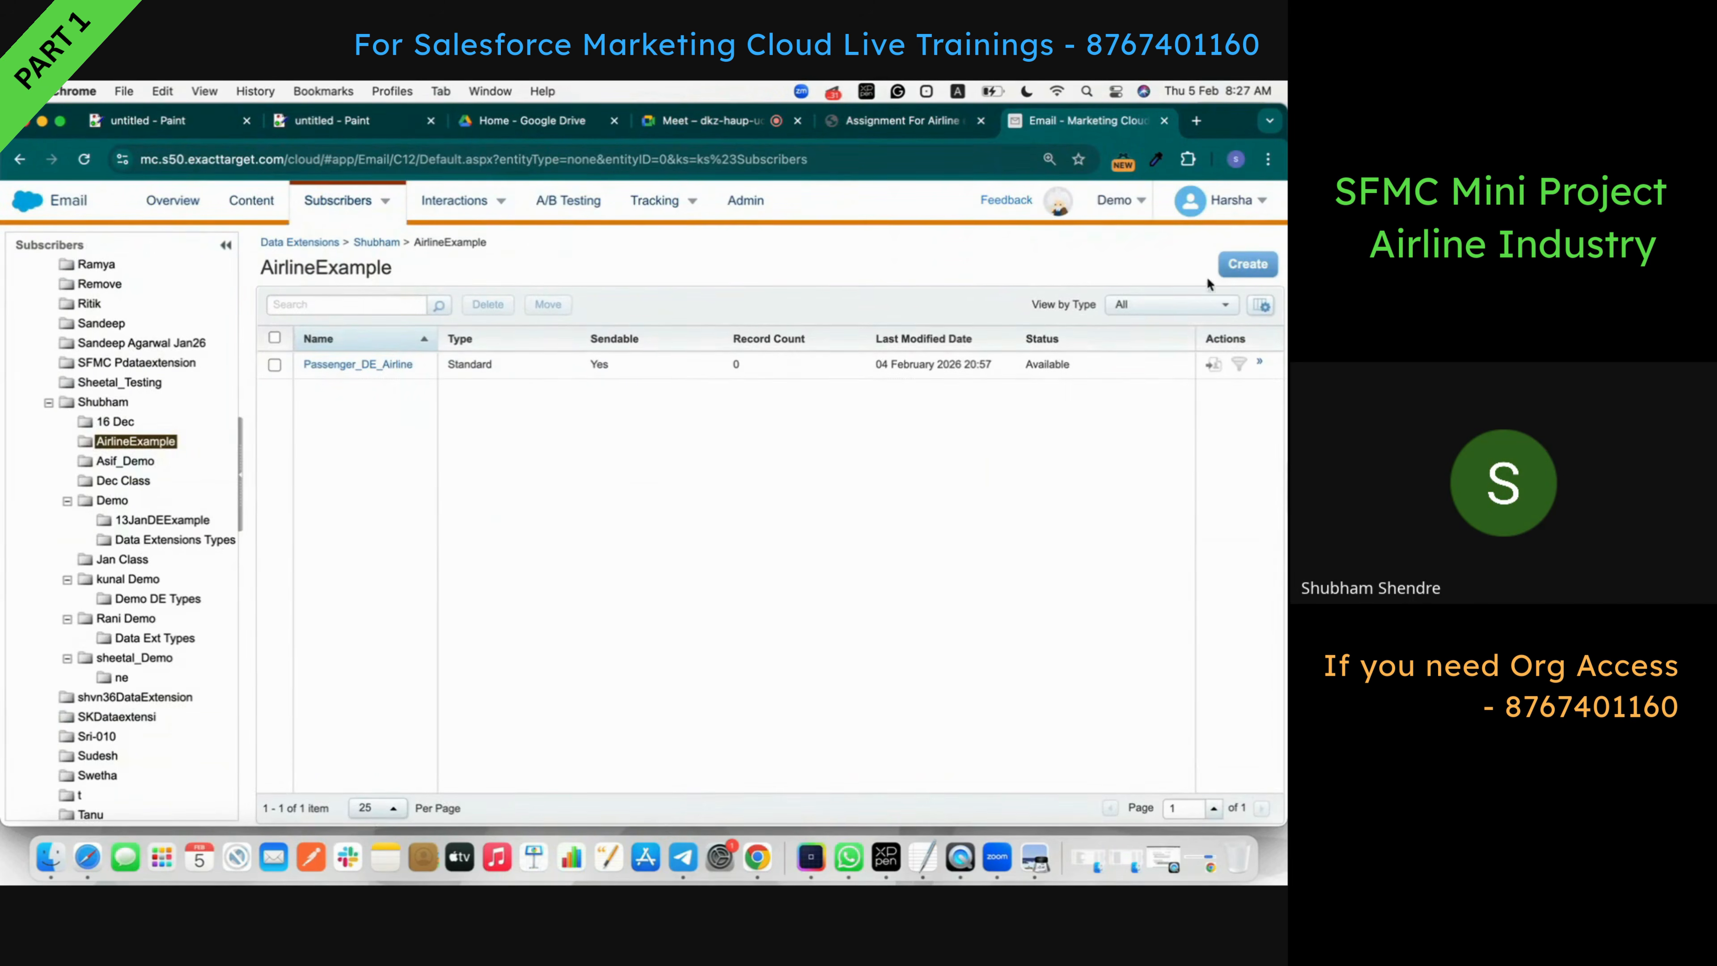
# - Start a non-sendable standard data extension named Airline_DE_Ex with data retention off
pyautogui.click(1244, 267)
pyautogui.click(802, 615)
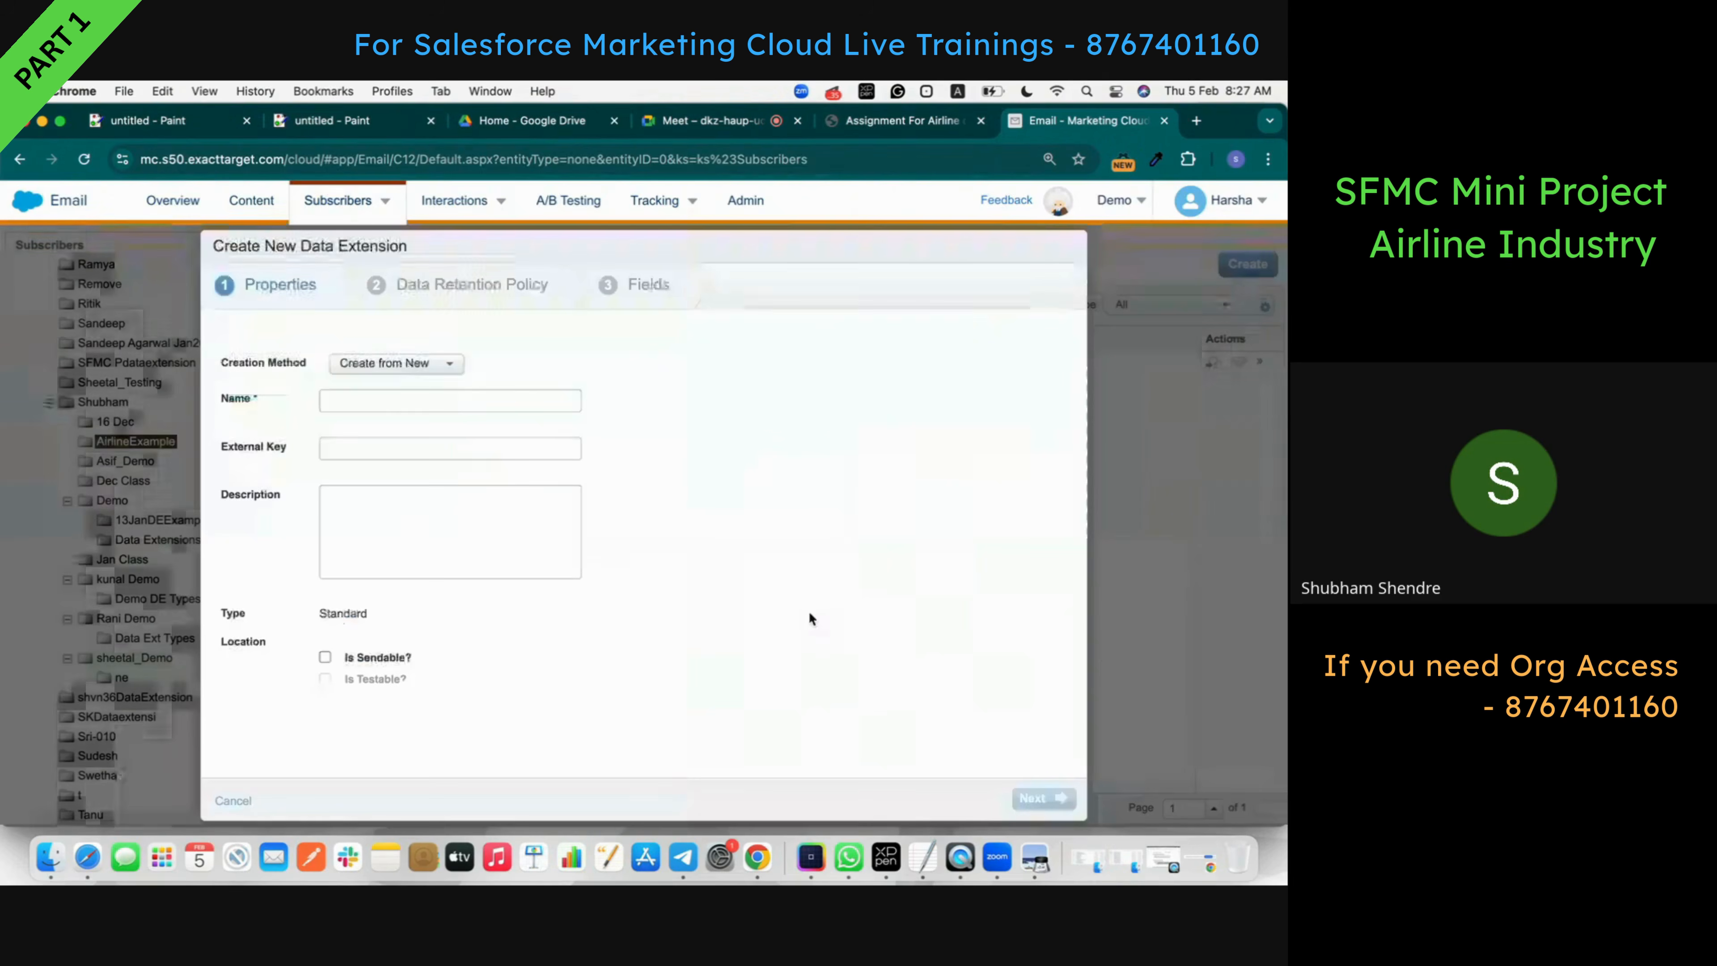
pyautogui.click(935, 127)
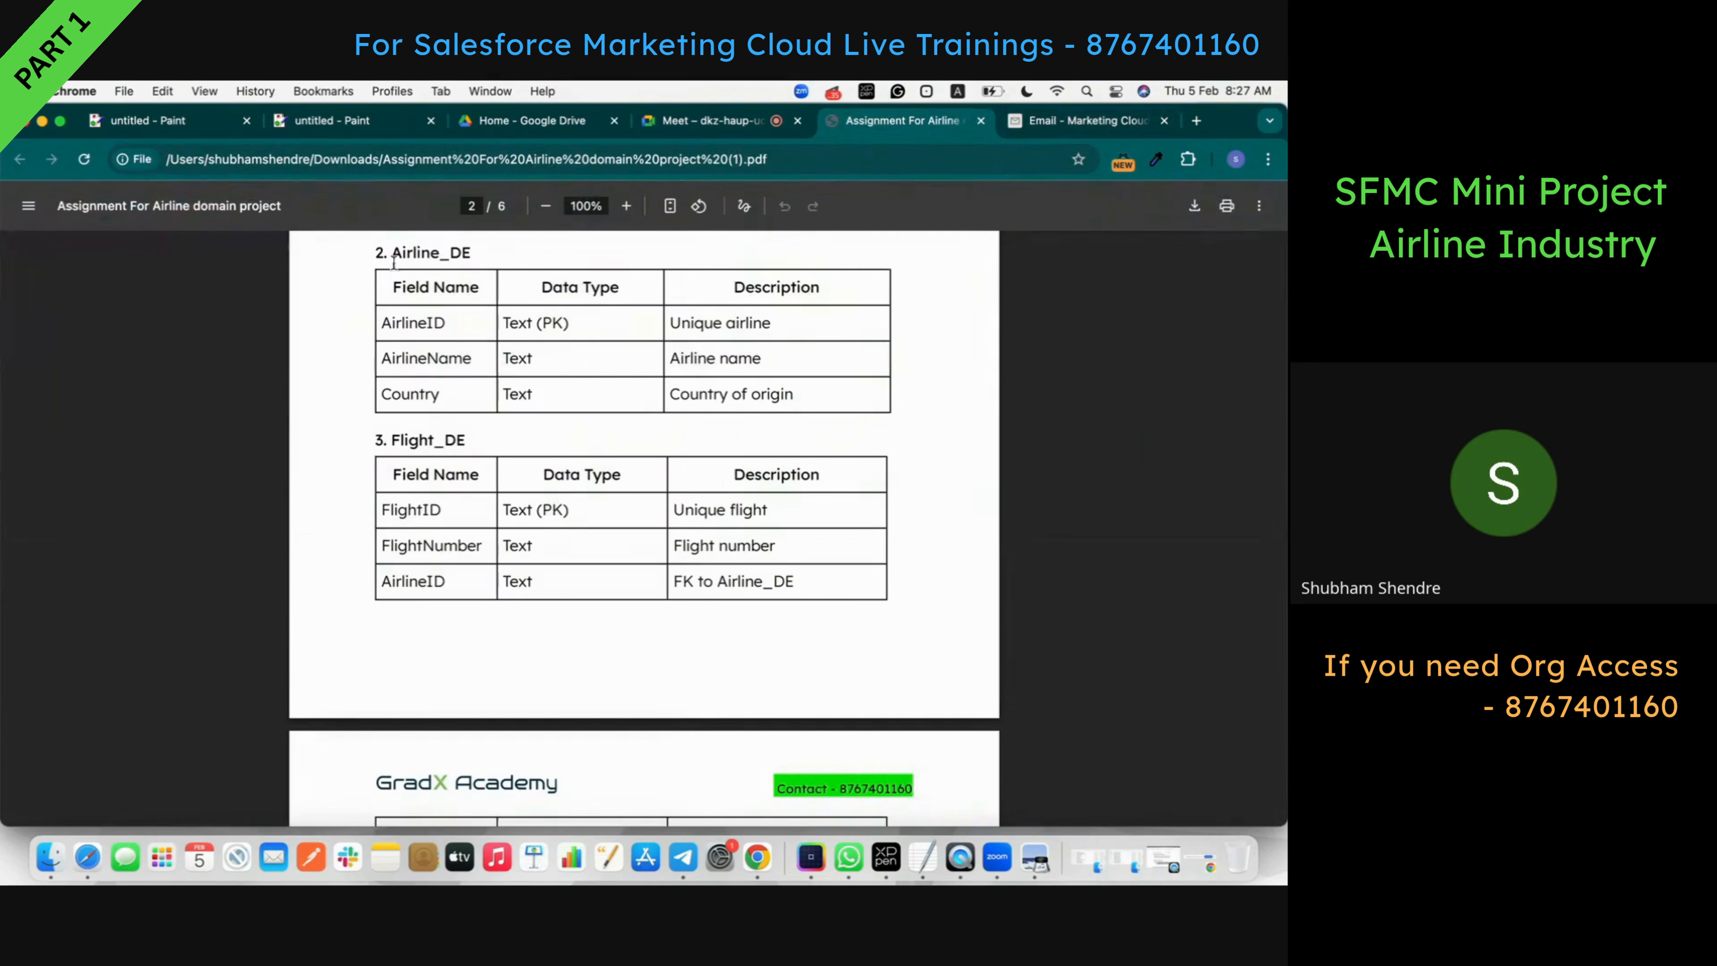
pyautogui.doubleClick(423, 254)
pyautogui.press('super+c')
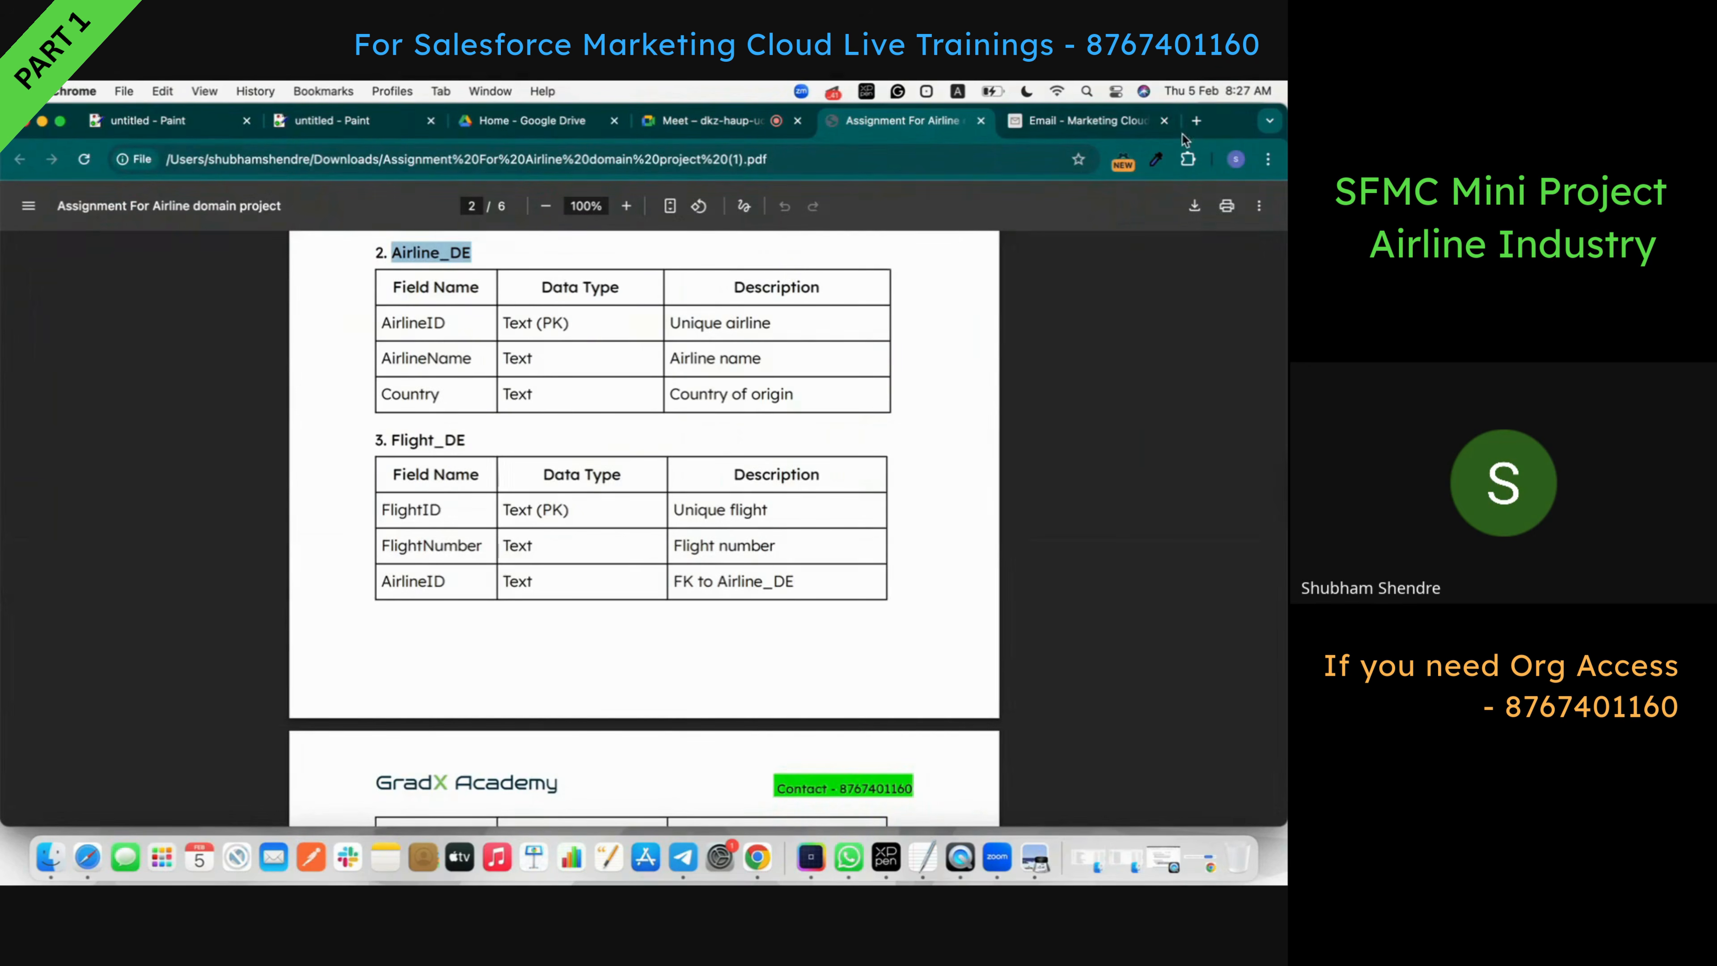
pyautogui.click(1081, 121)
pyautogui.click(500, 392)
pyautogui.press('super+v')
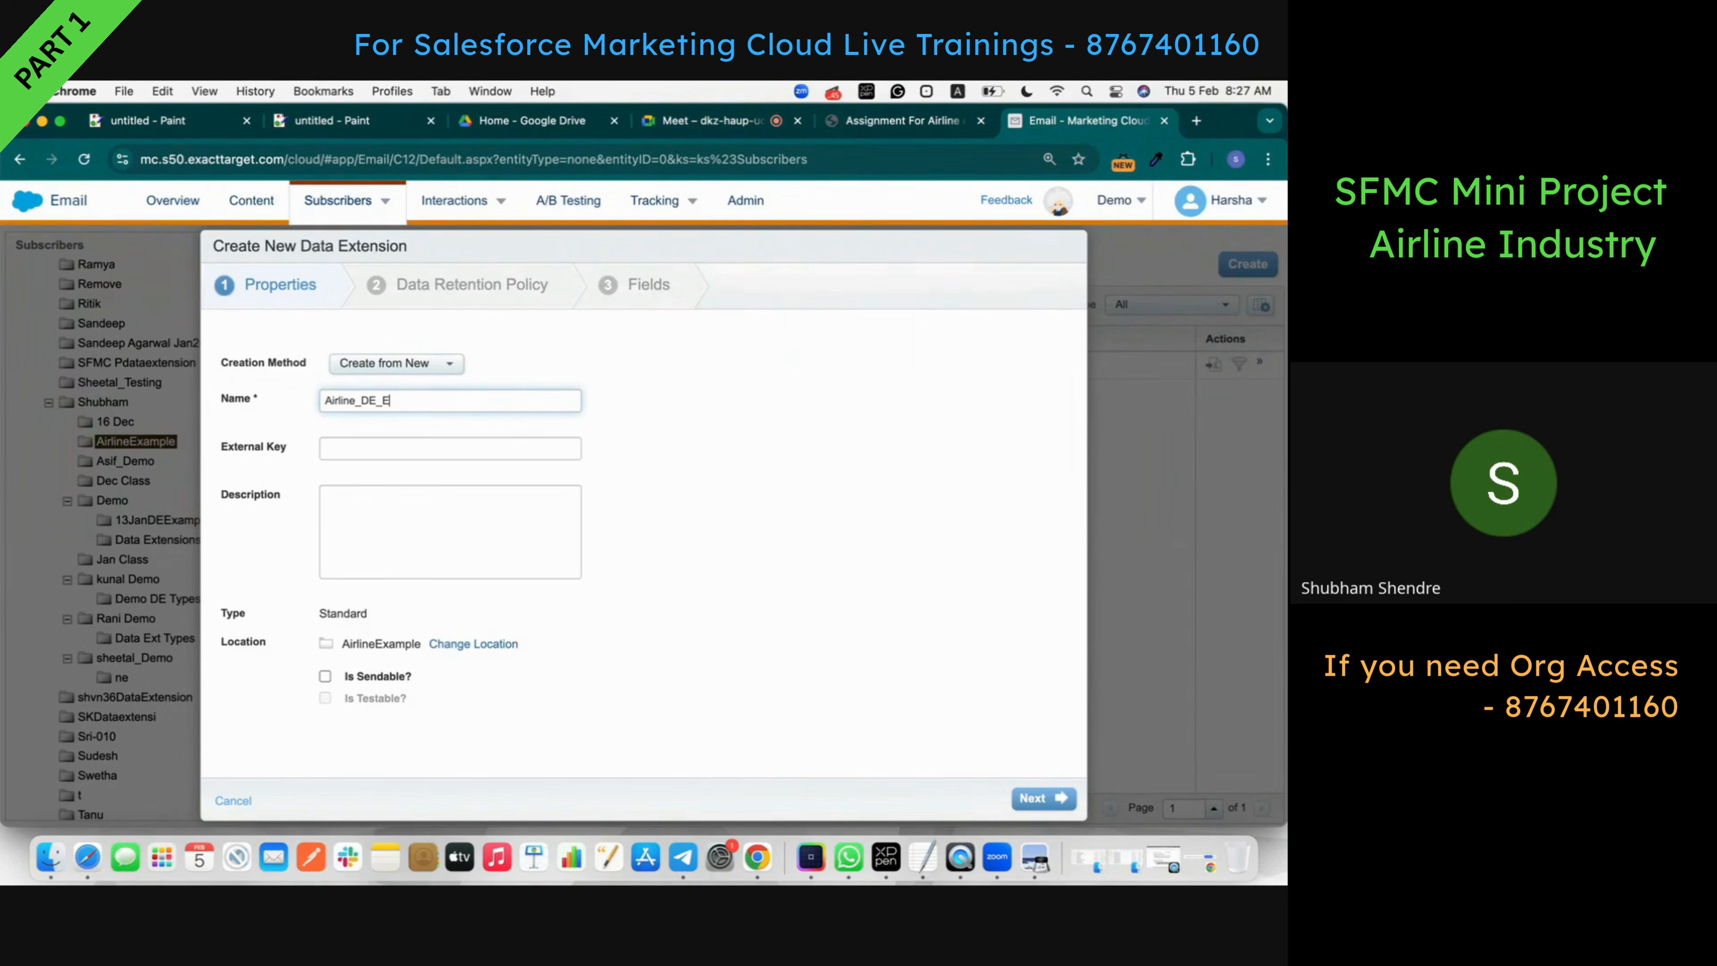
pyautogui.click(752, 515)
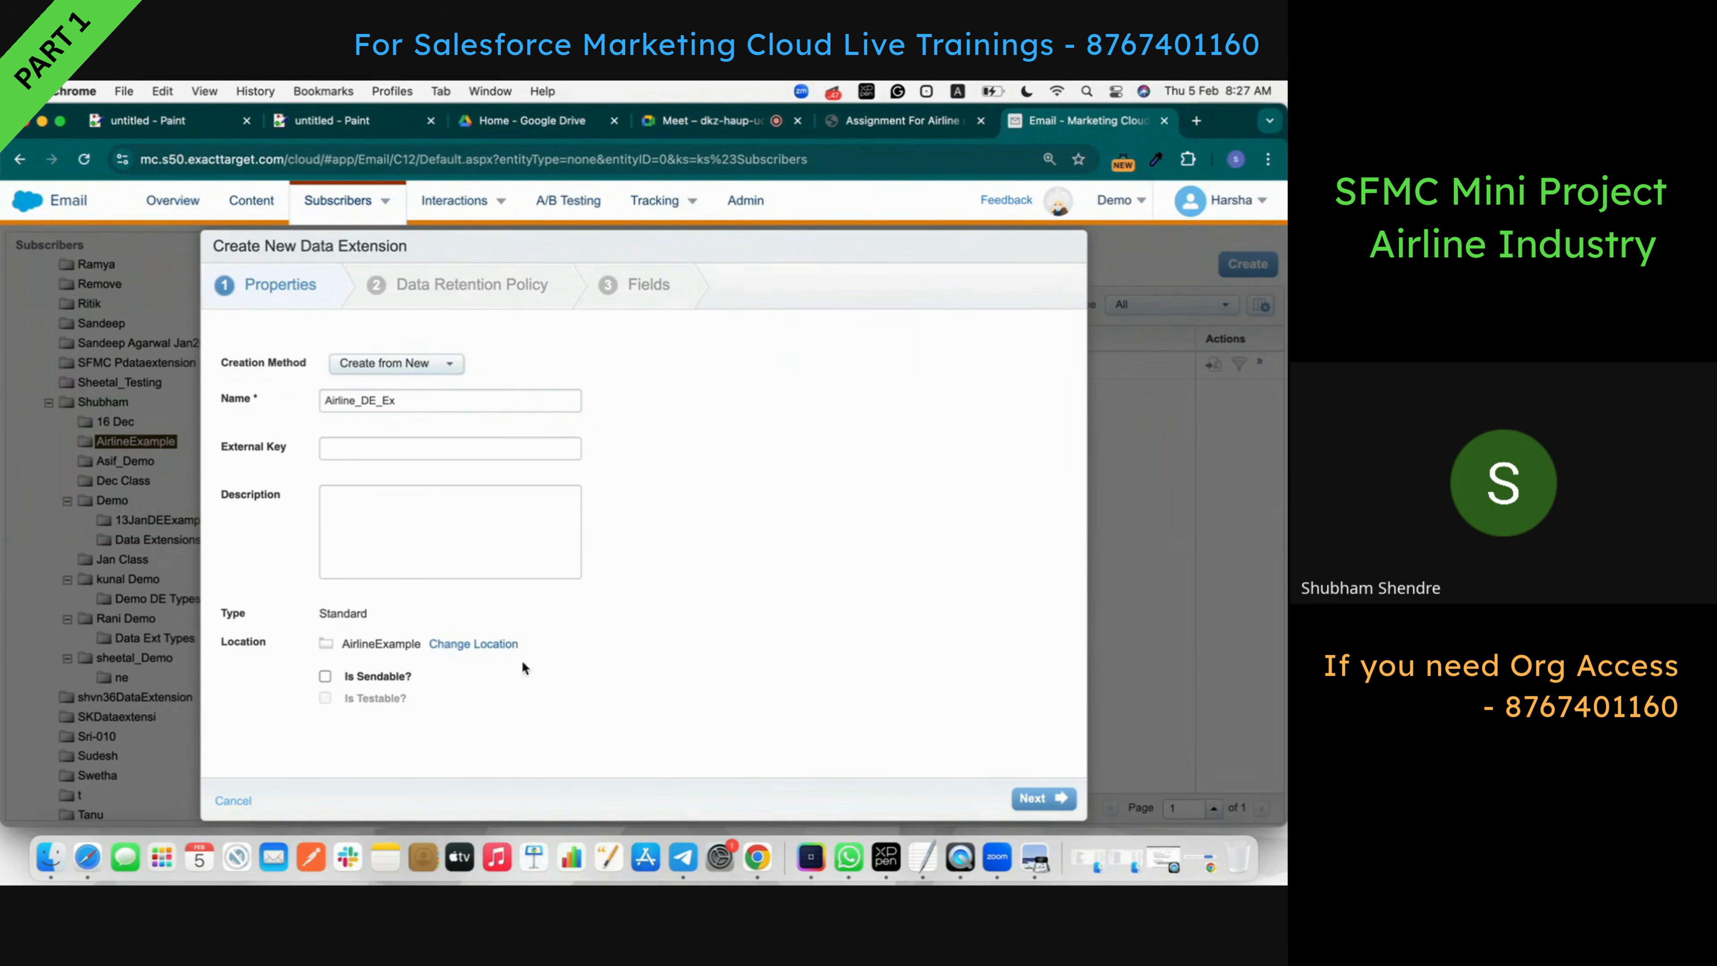
pyautogui.click(1034, 801)
pyautogui.click(409, 412)
# - Add AirlineID and AirlineName as the first two field names
pyautogui.click(1043, 798)
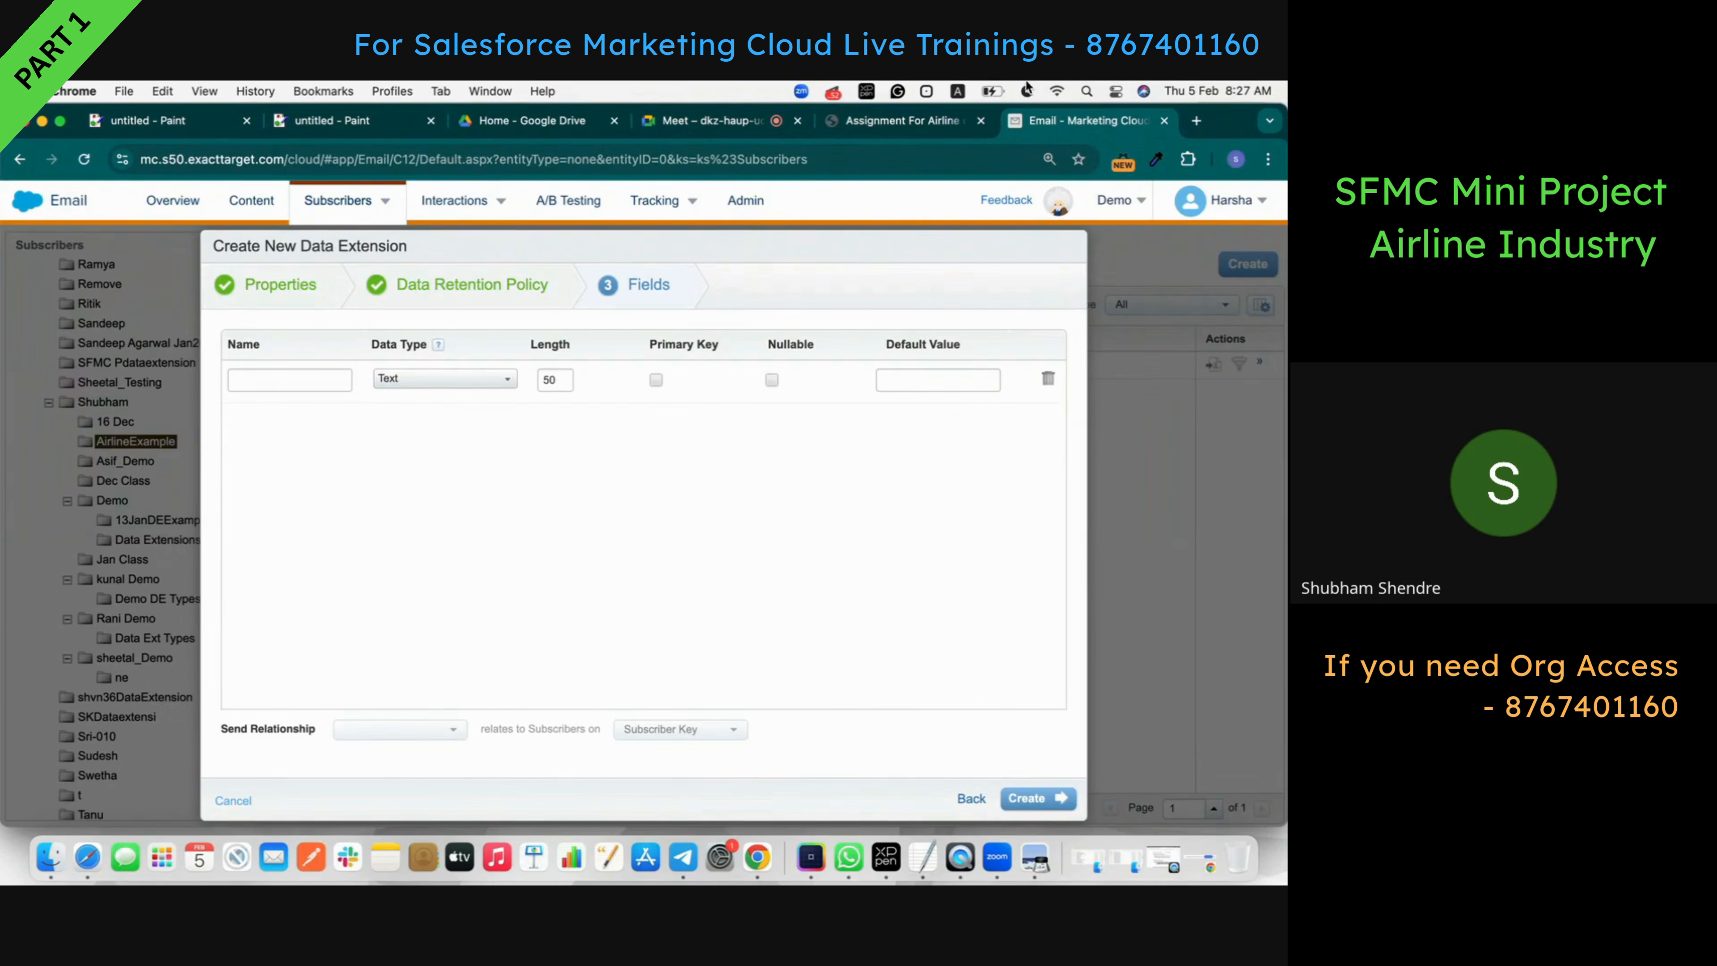
pyautogui.click(902, 121)
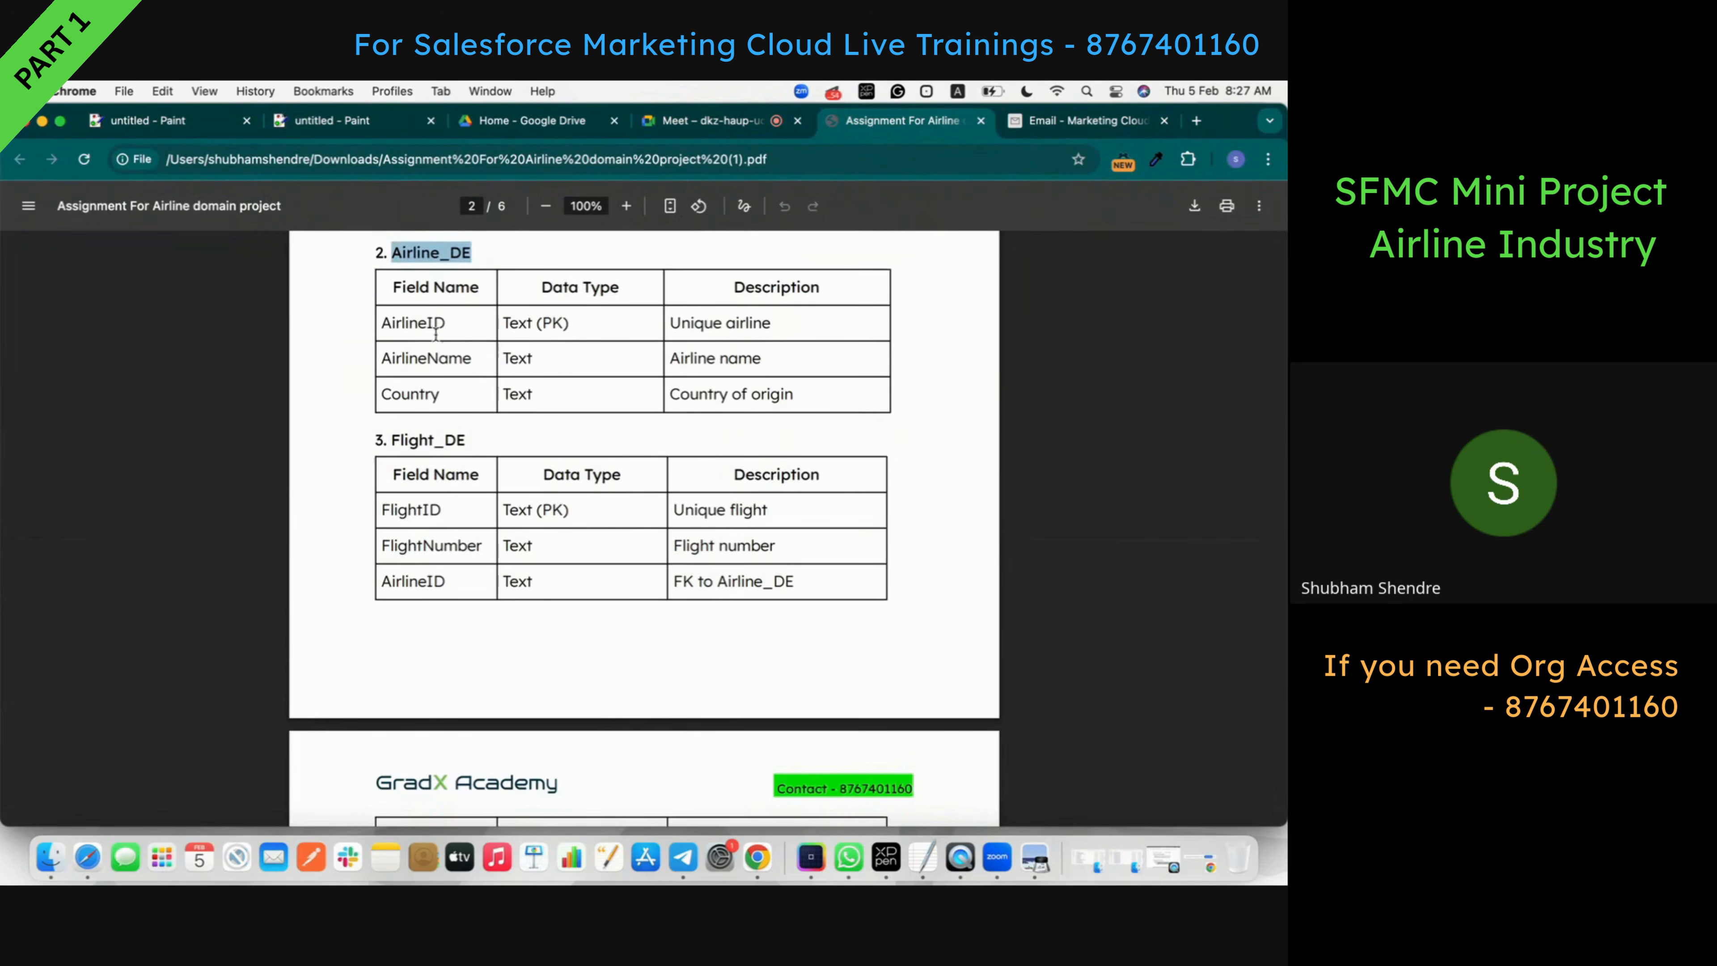
pyautogui.doubleClick(403, 324)
pyautogui.press('super+c')
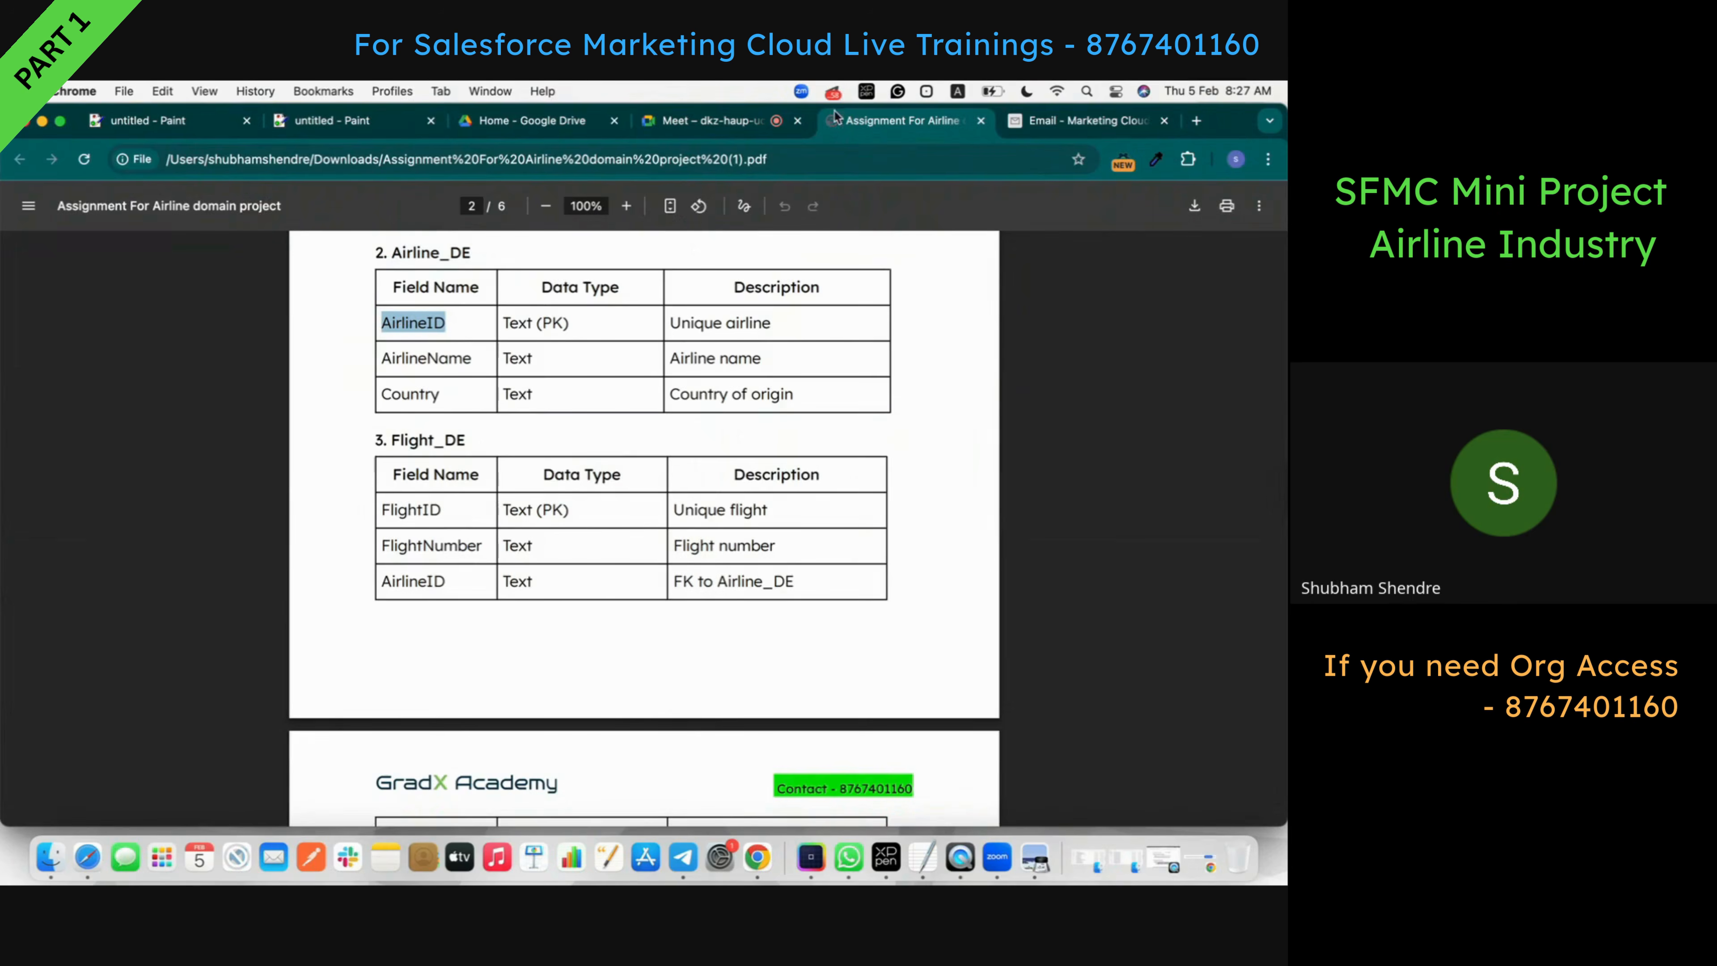
pyautogui.click(1082, 120)
pyautogui.click(305, 379)
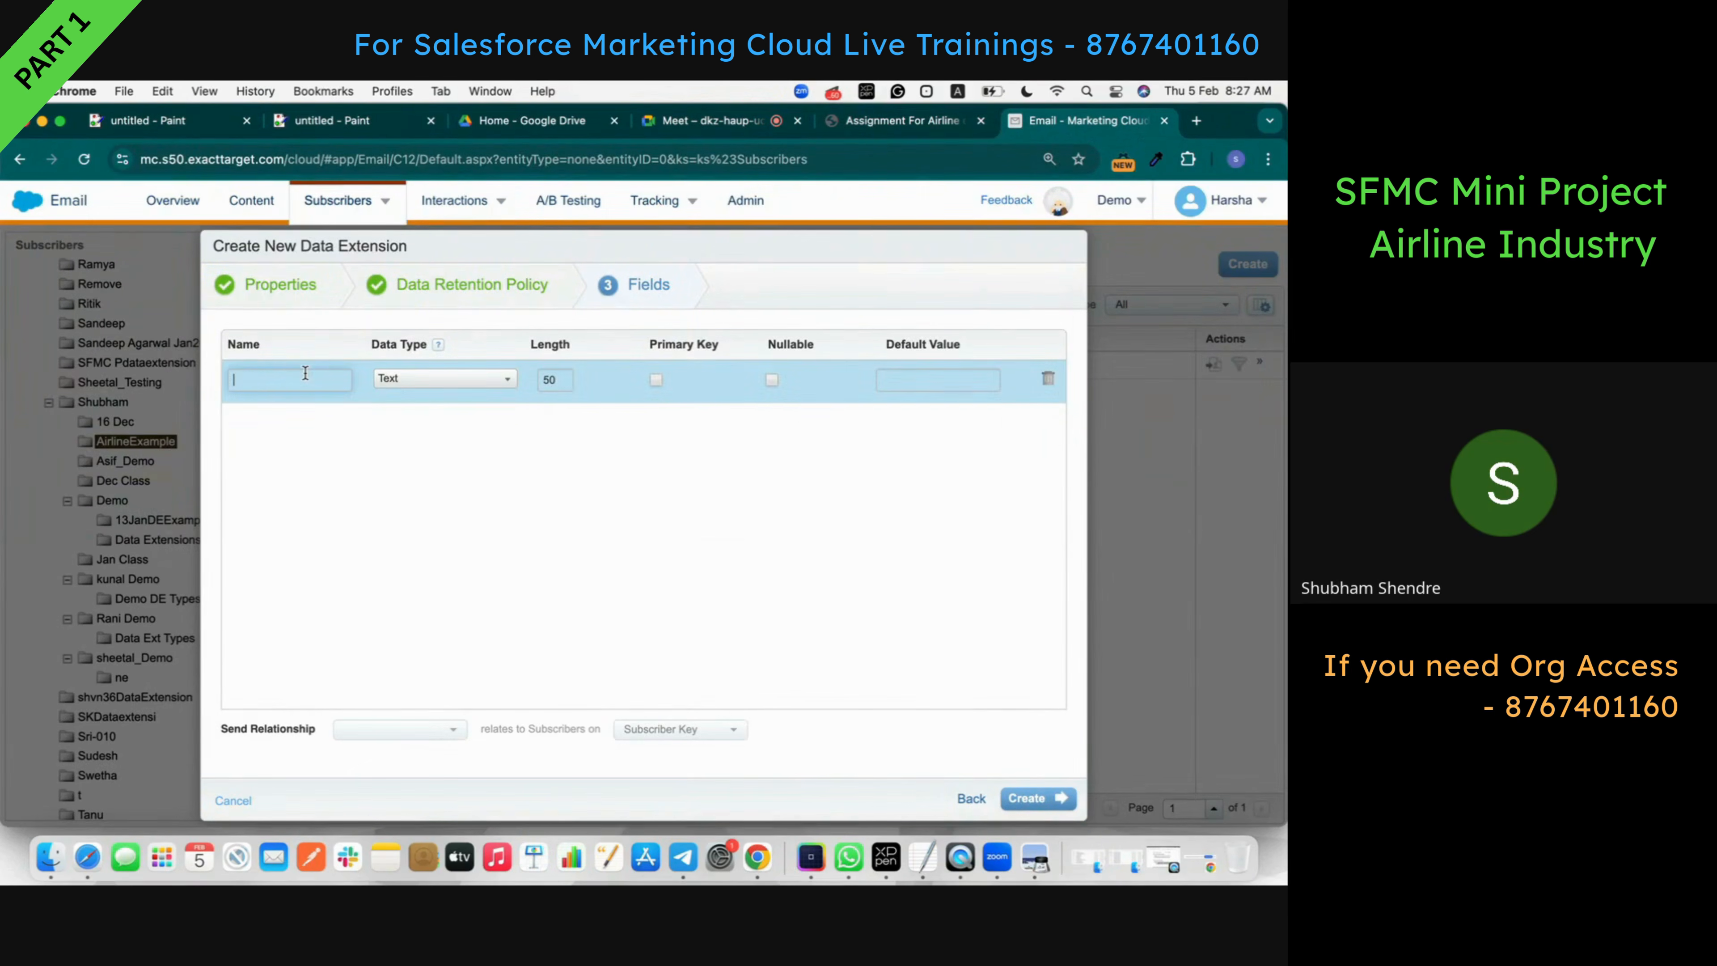
pyautogui.press('super+v')
pyautogui.click(902, 120)
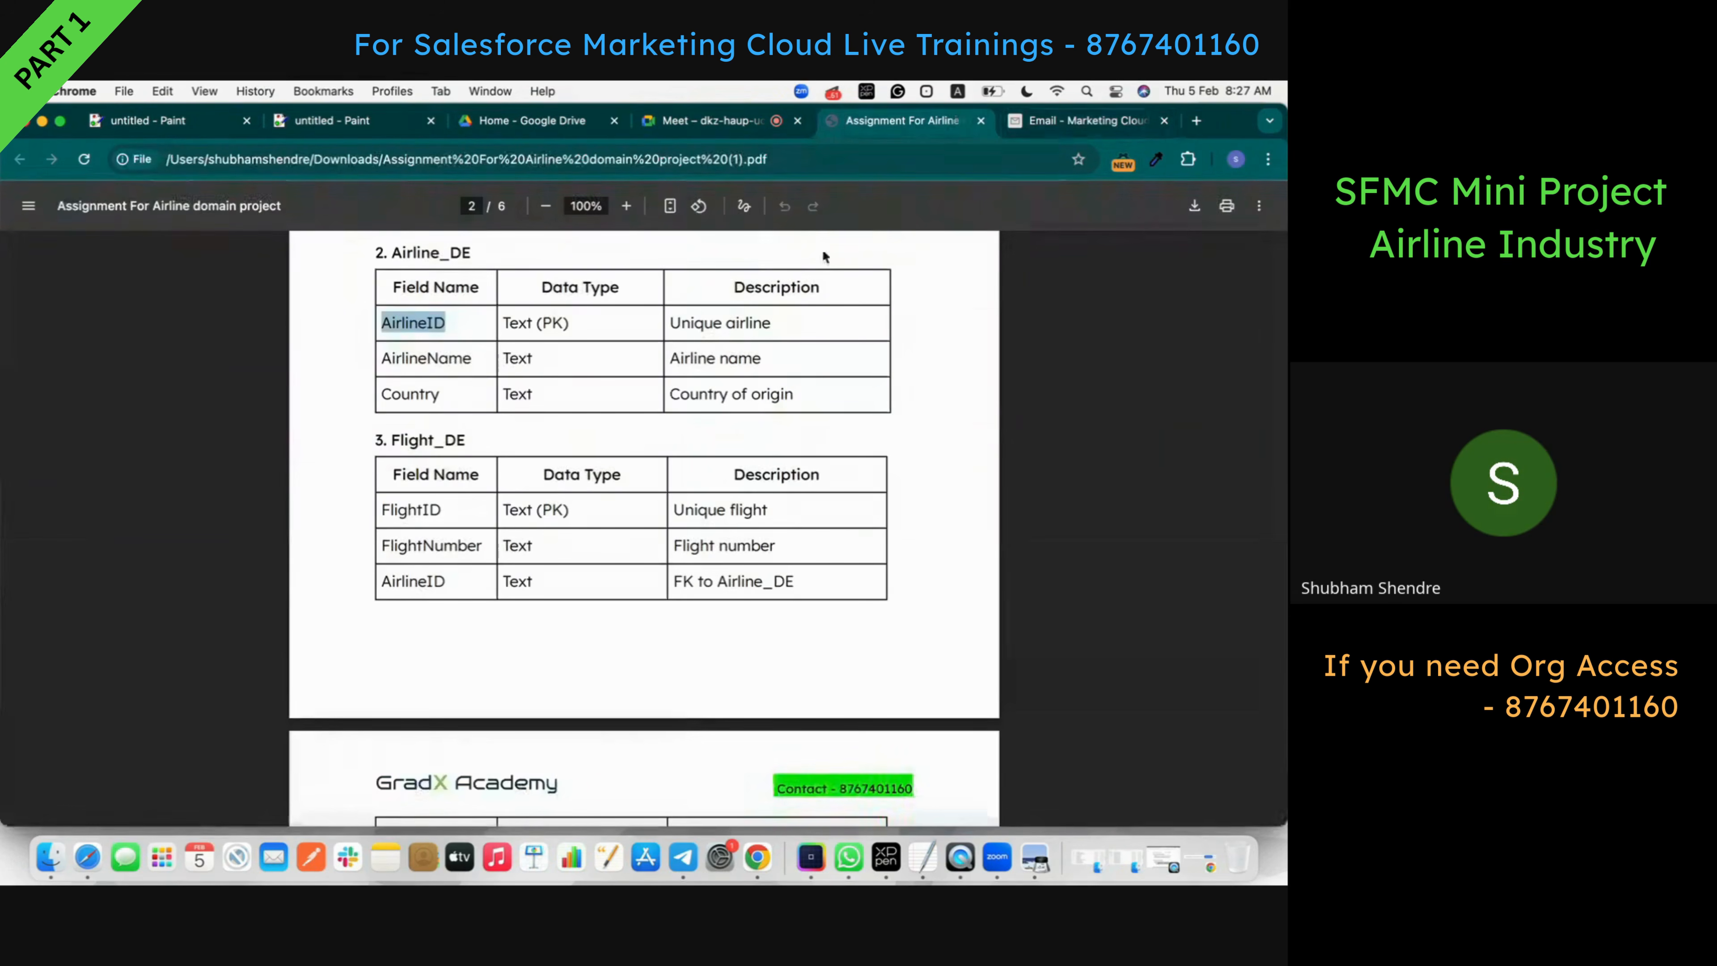
pyautogui.click(425, 363)
pyautogui.doubleClick(425, 363)
pyautogui.press('super+c')
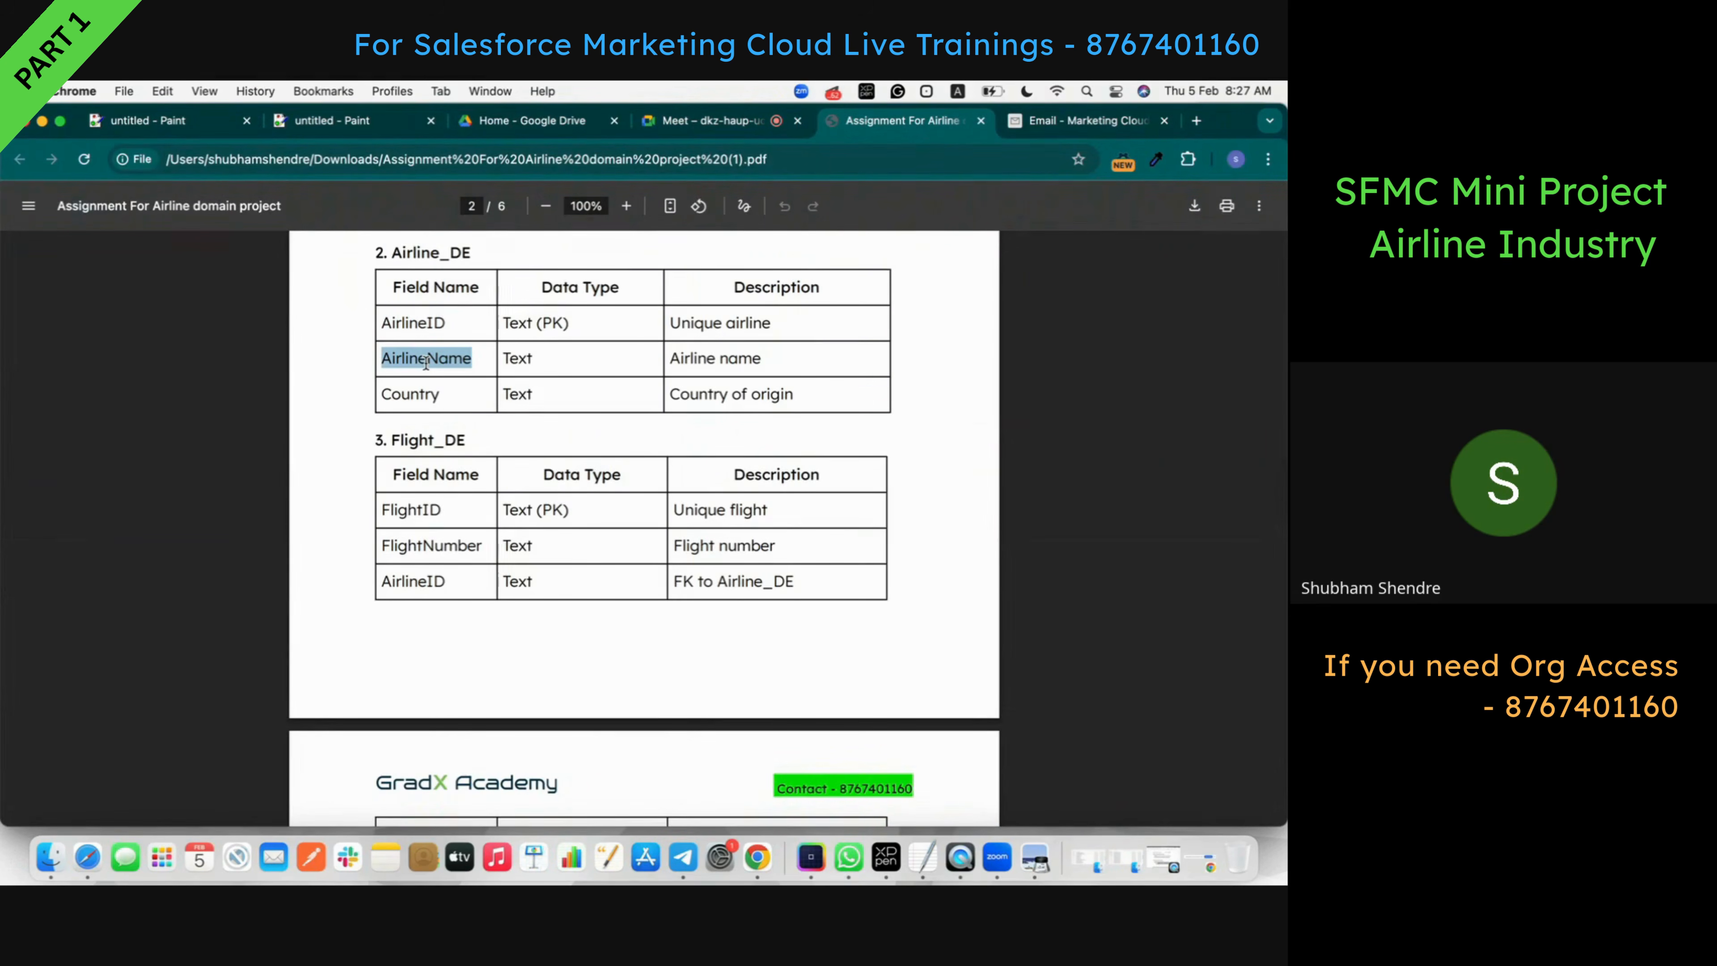
pyautogui.click(1080, 121)
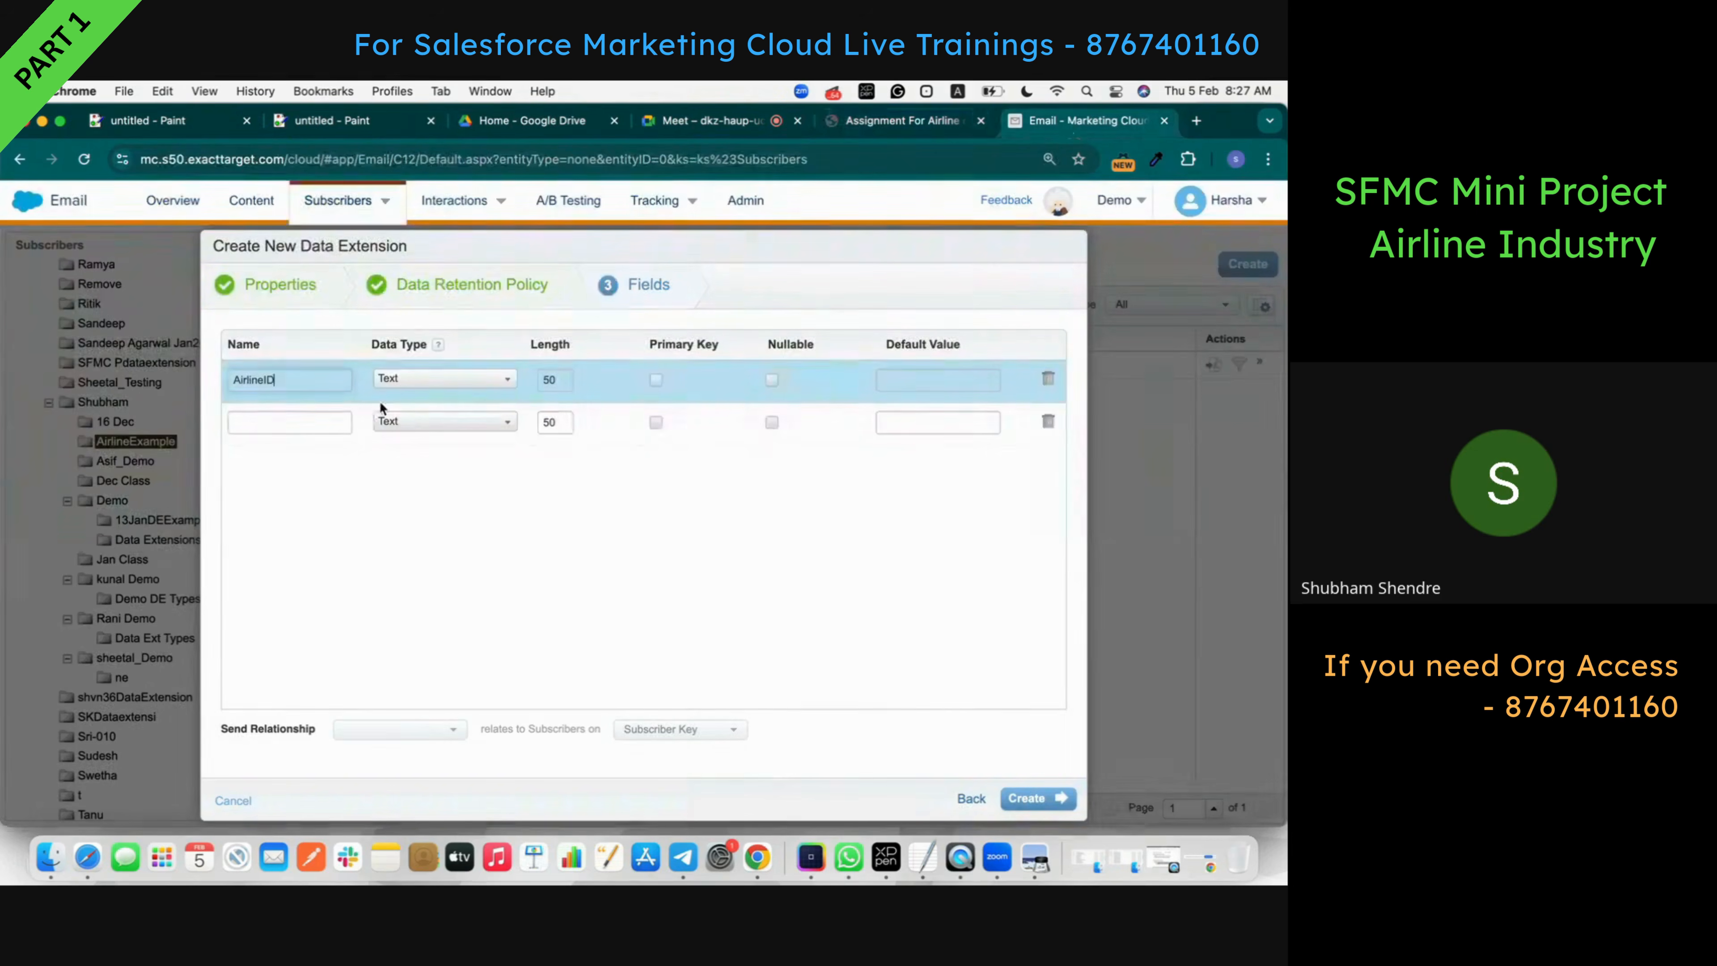
pyautogui.click(277, 423)
pyautogui.press('super+v')
# - Add Country as the third field, make AirlineID primary key, and delete the empty row
pyautogui.click(934, 125)
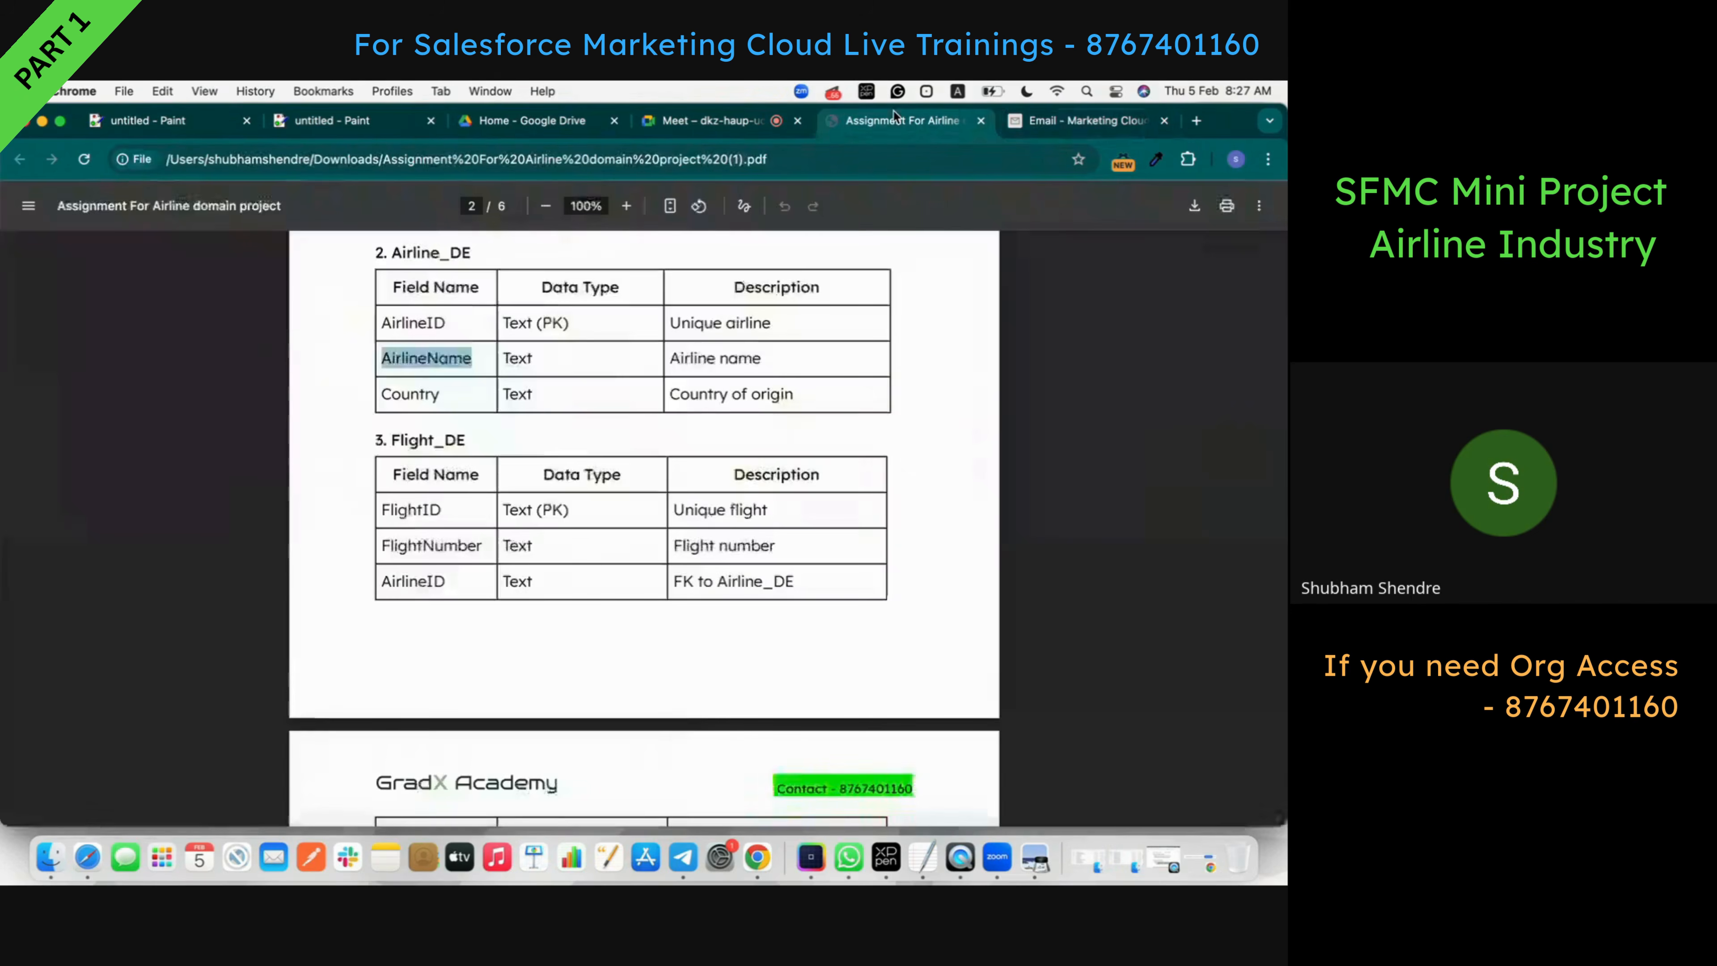
pyautogui.doubleClick(401, 395)
pyautogui.press('super+c')
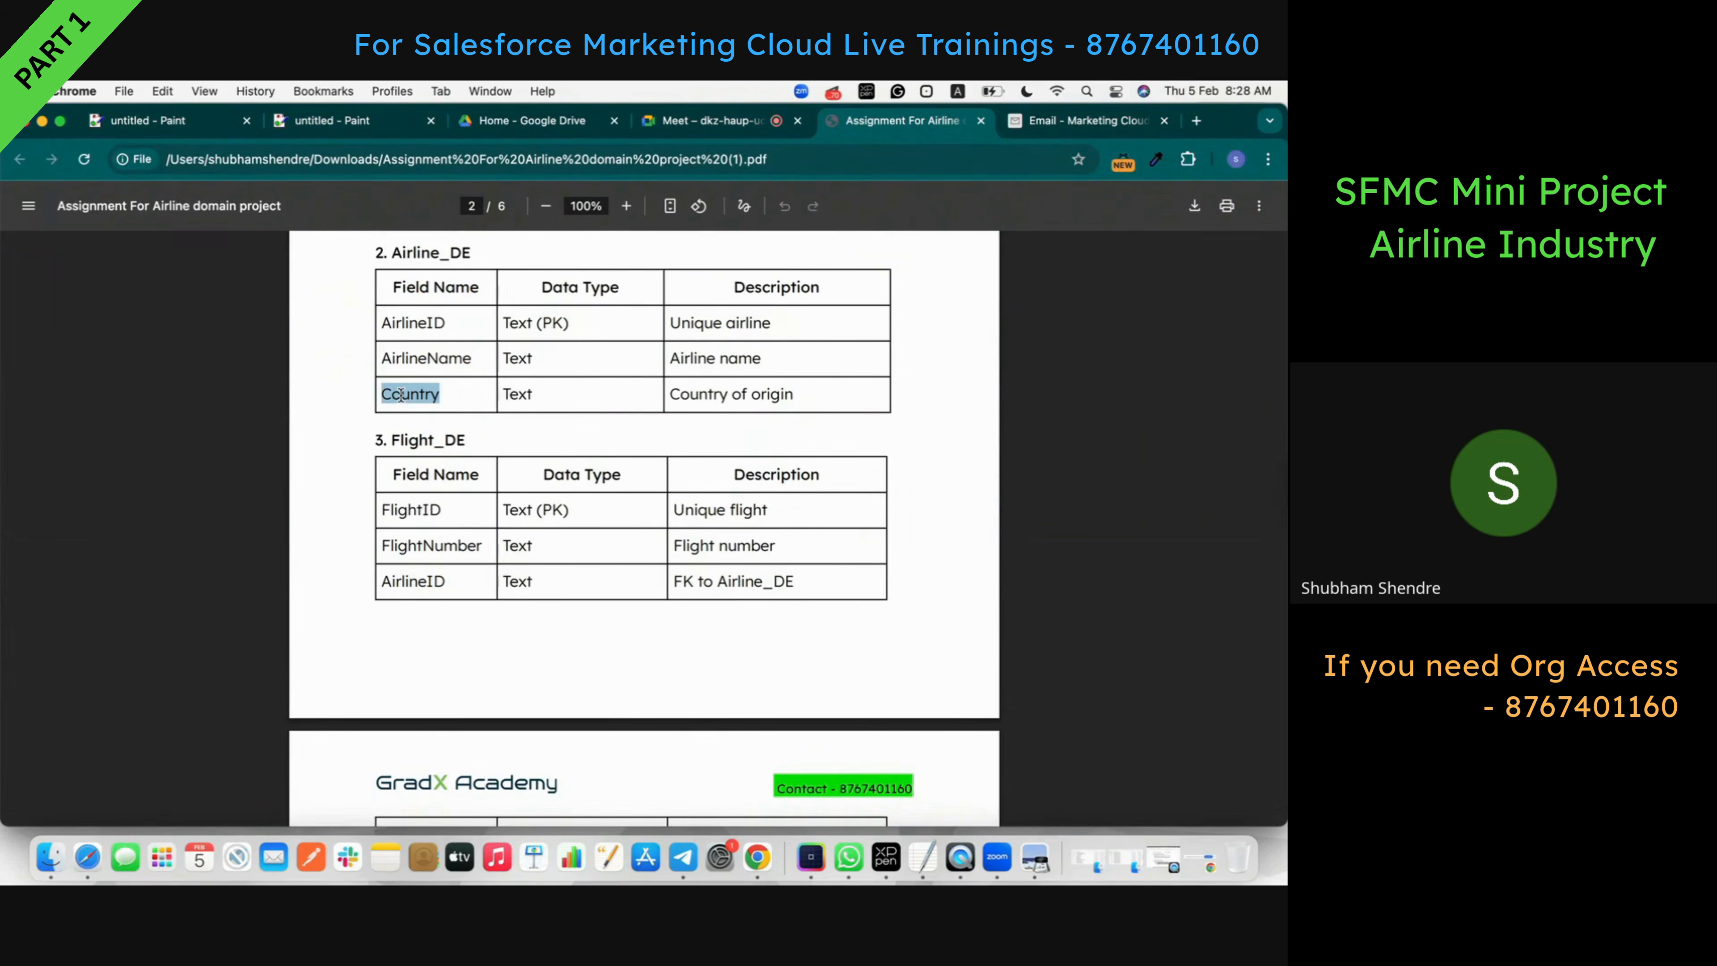
pyautogui.click(1080, 120)
pyautogui.click(305, 465)
pyautogui.press('super+v')
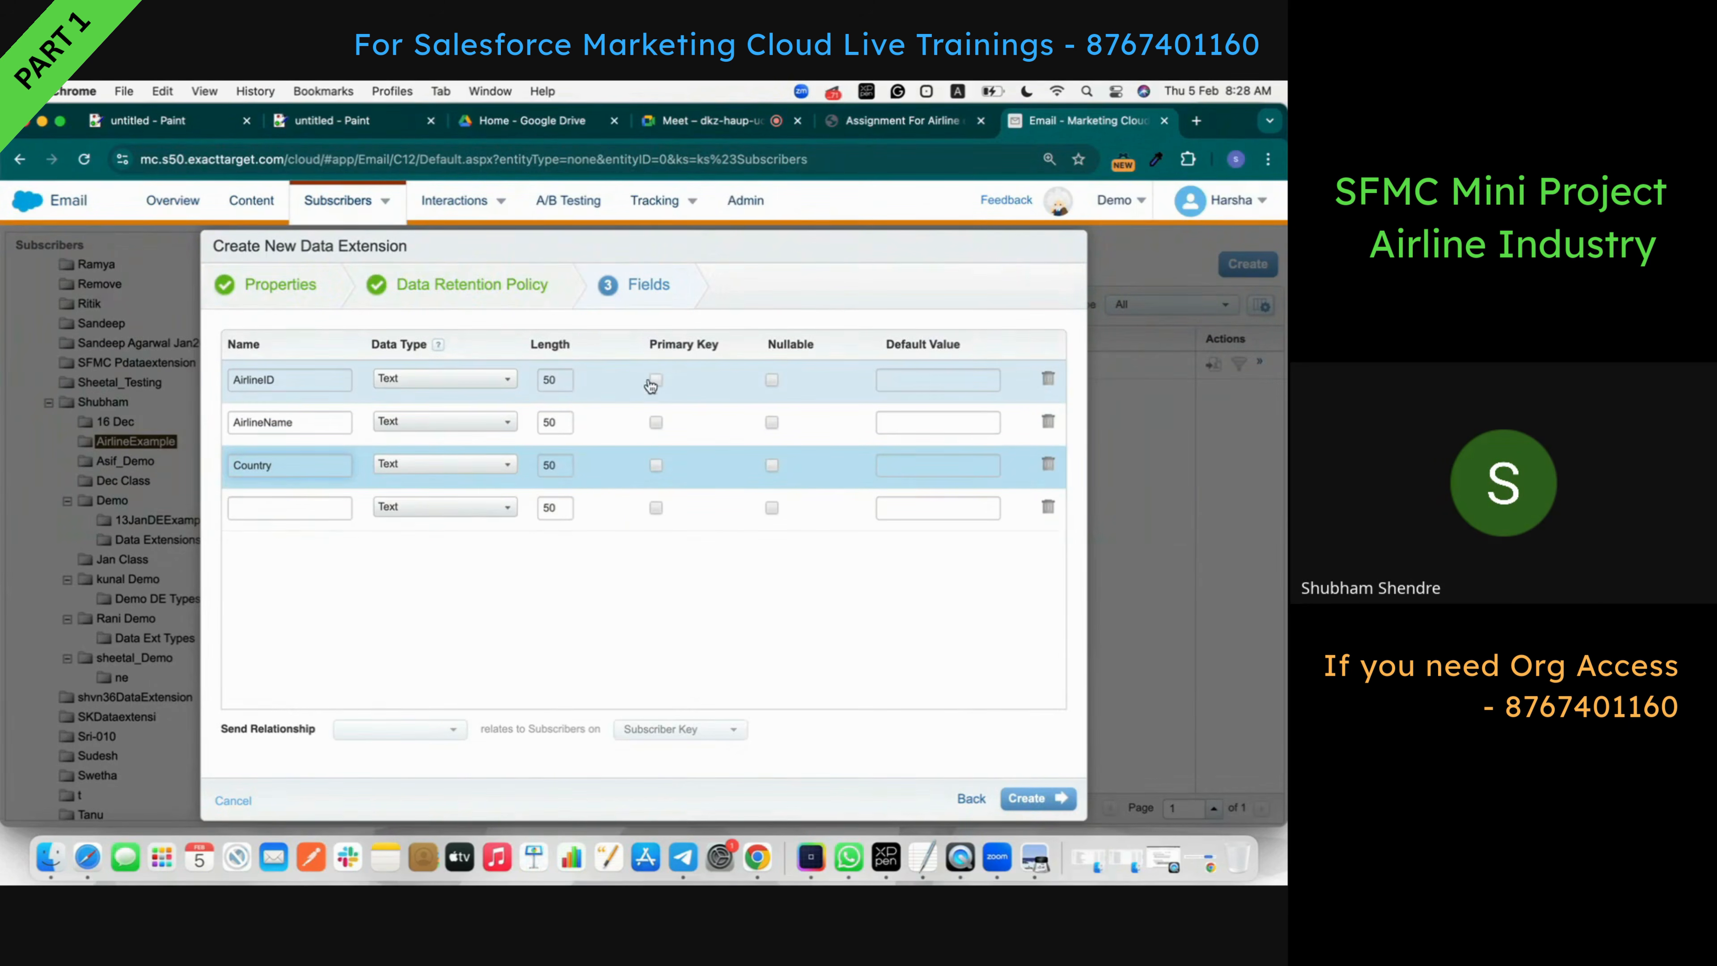
pyautogui.click(653, 380)
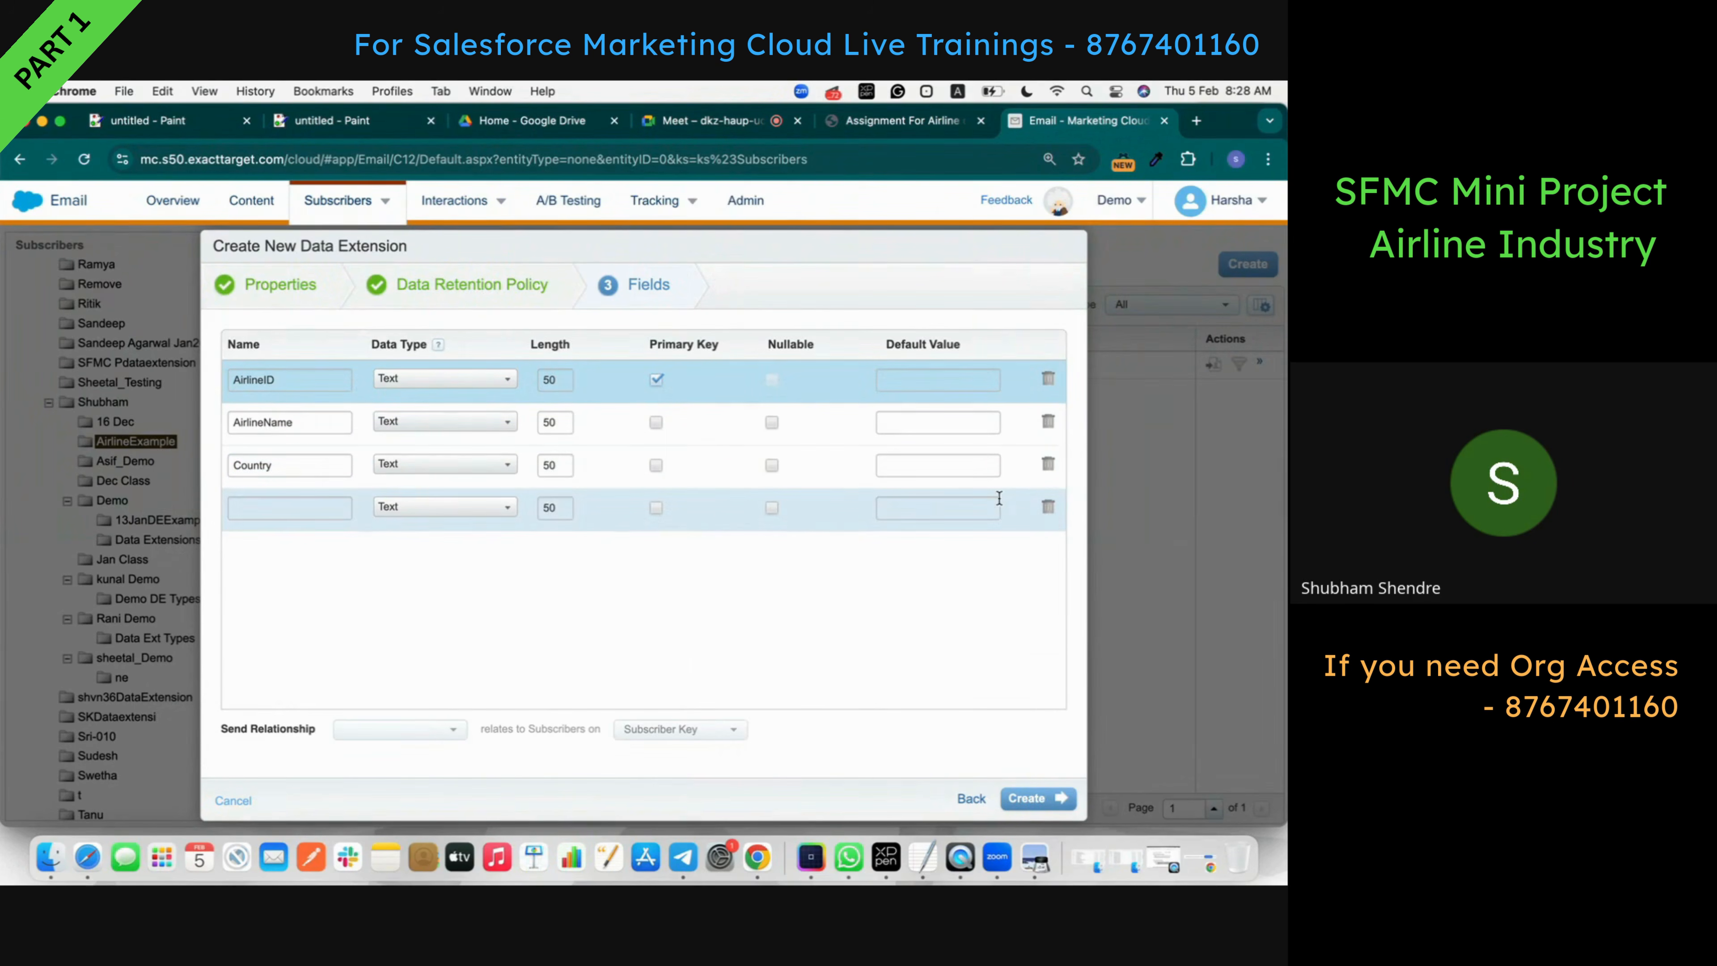
pyautogui.click(1048, 508)
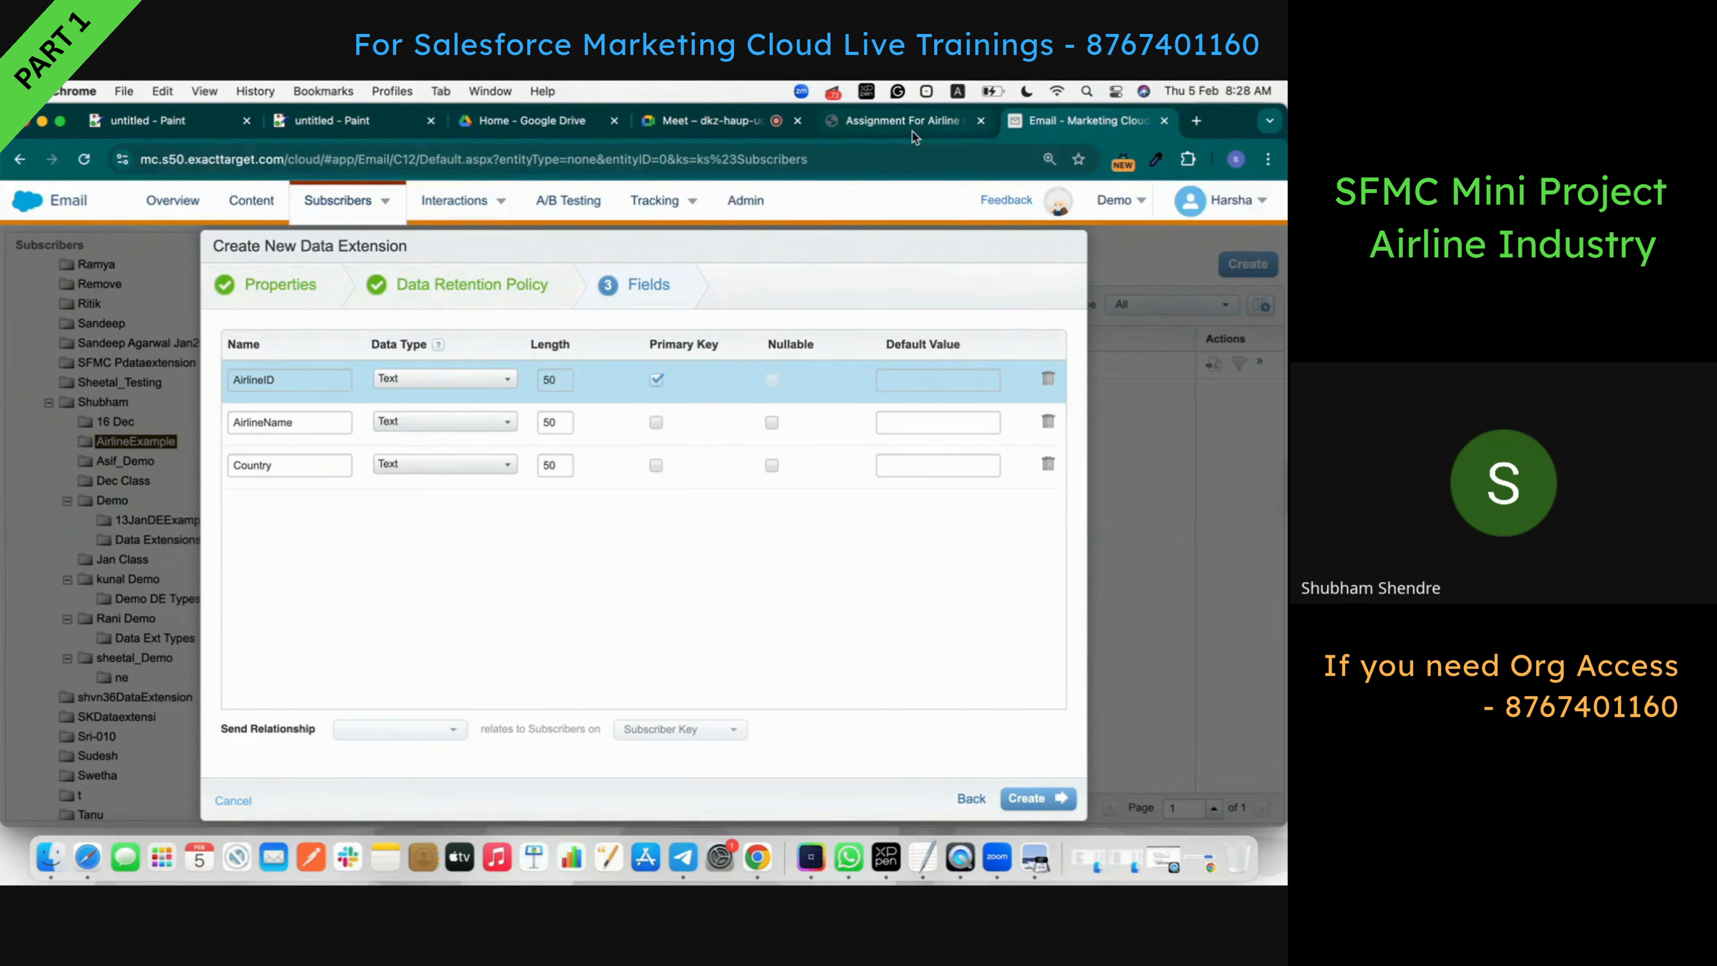
pyautogui.click(911, 131)
pyautogui.click(1111, 132)
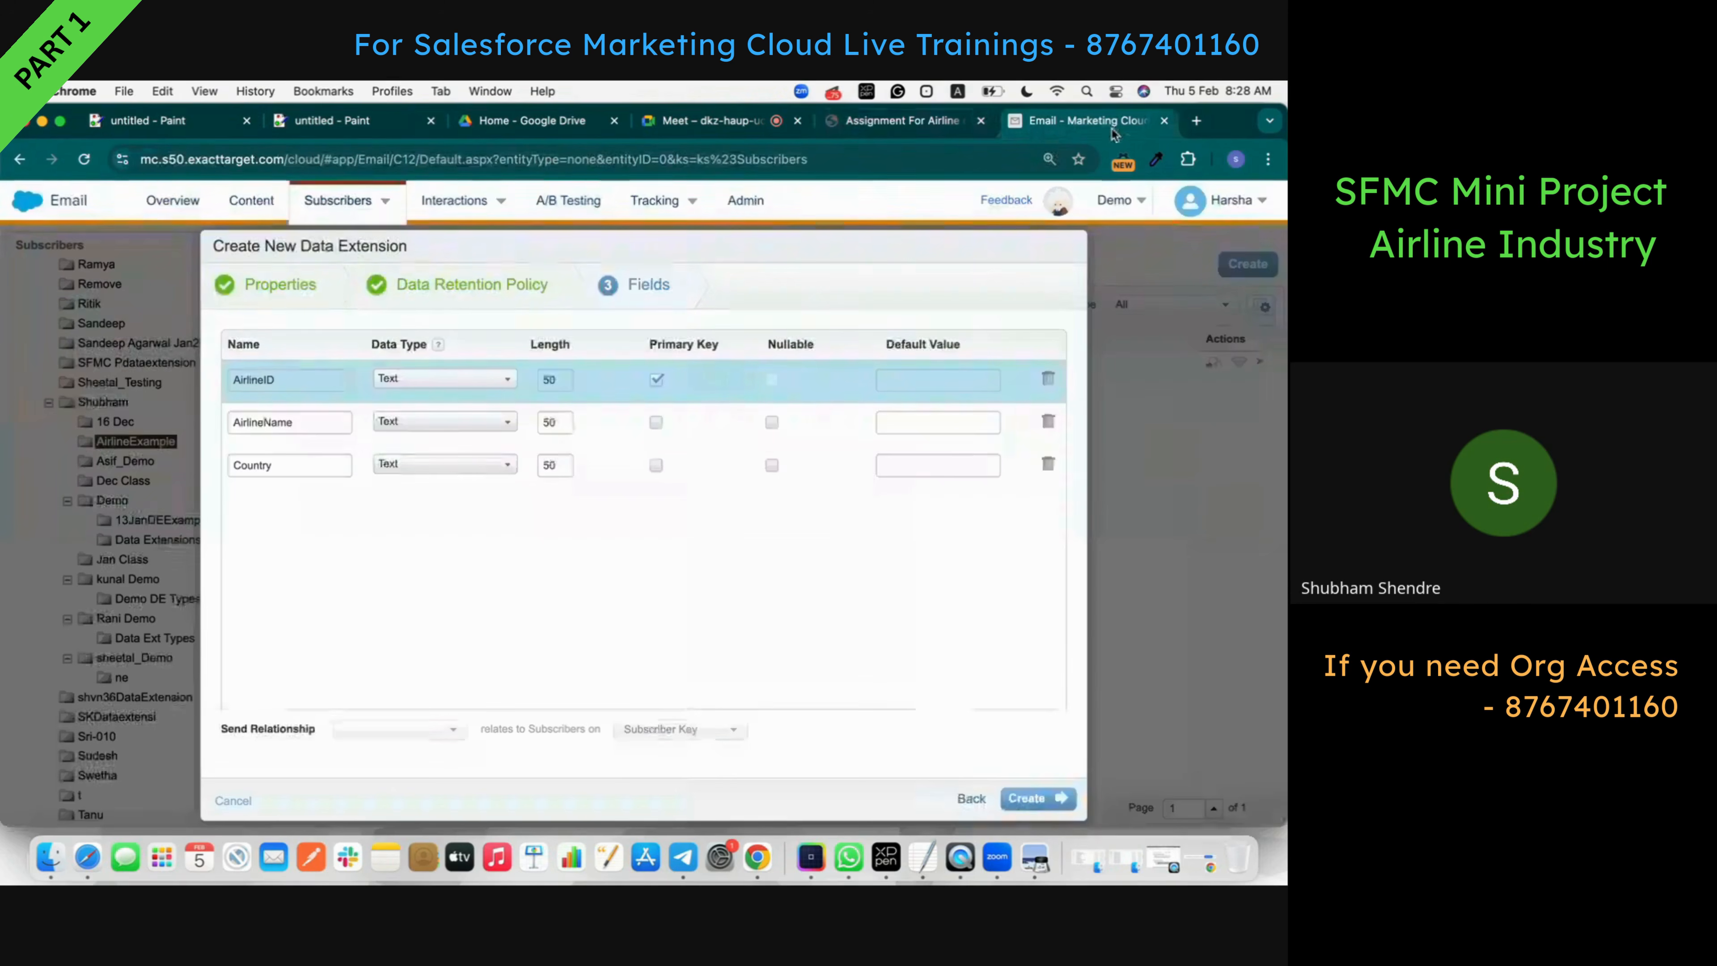
# - Create Airline_DE_Ex and open its details, leaving sending and testing settings unchanged
pyautogui.click(1035, 800)
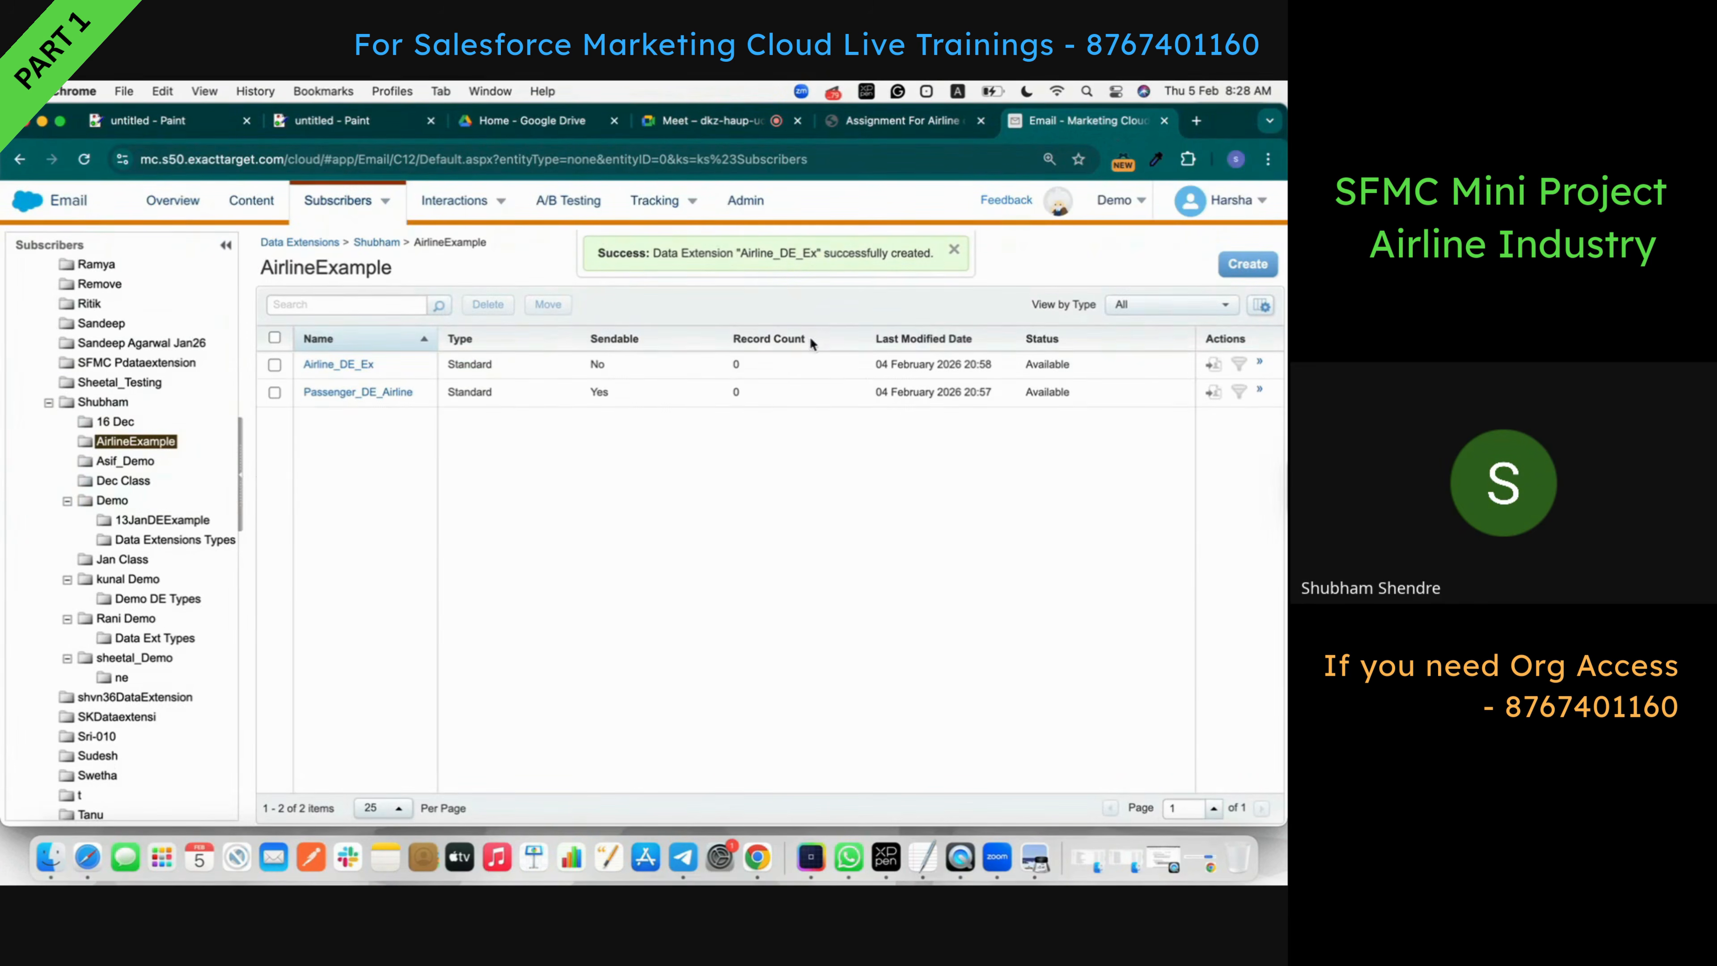
pyautogui.click(360, 368)
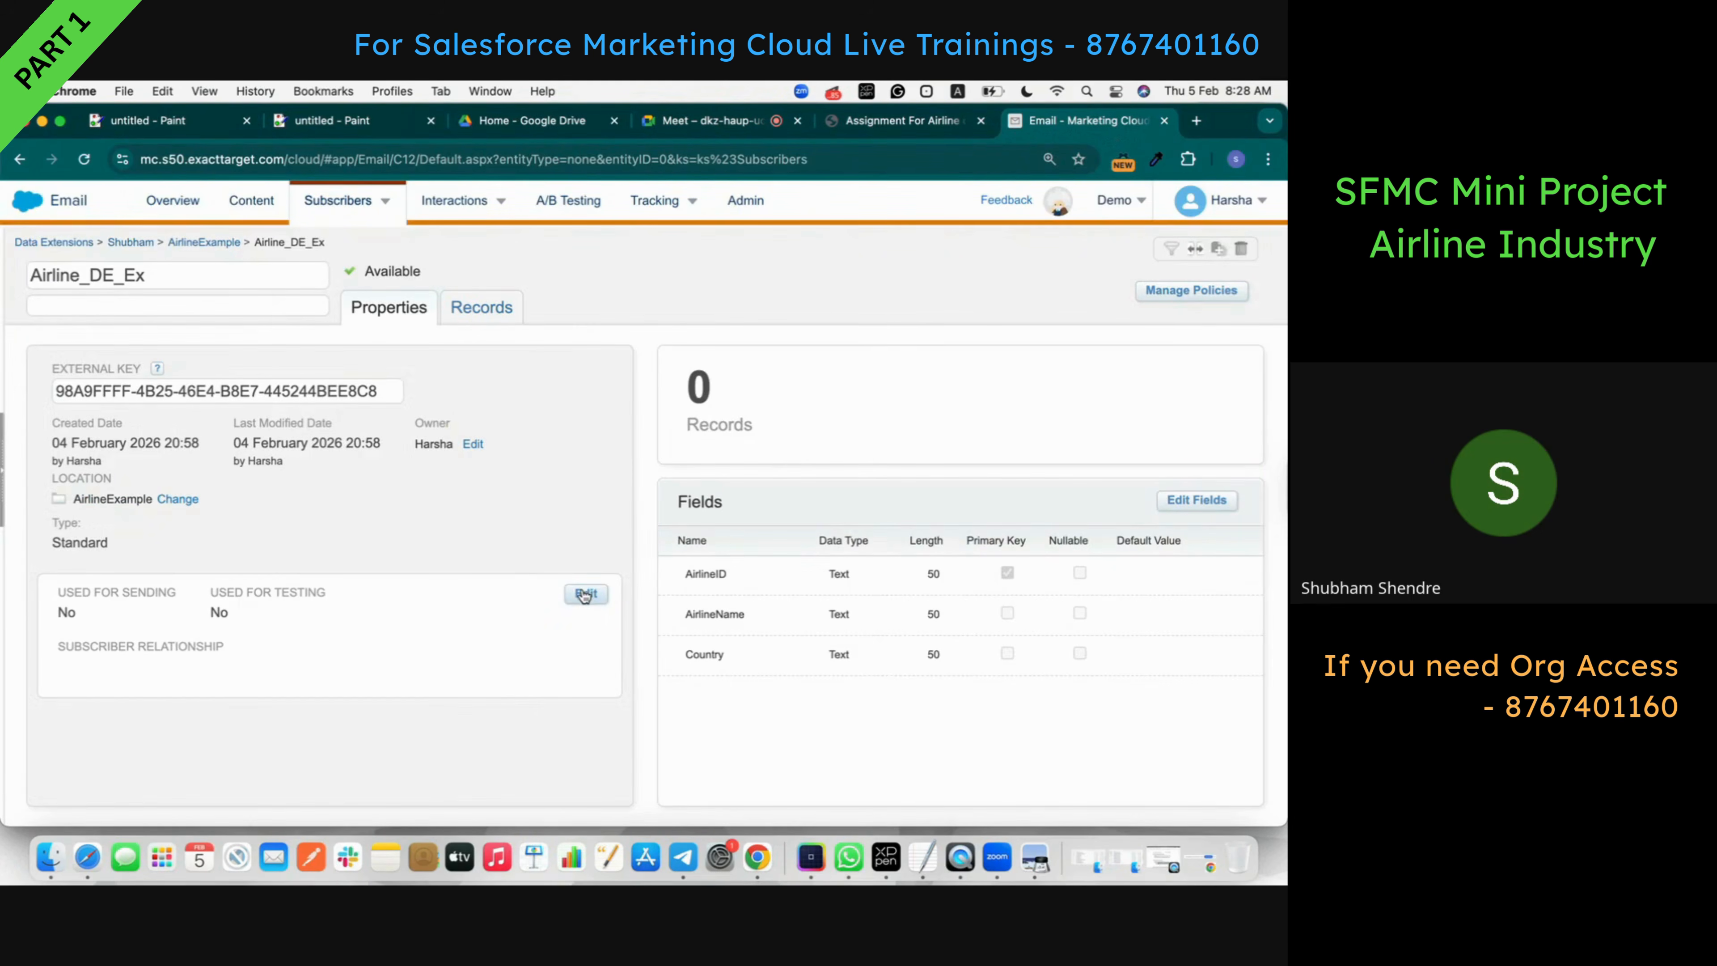
pyautogui.click(586, 594)
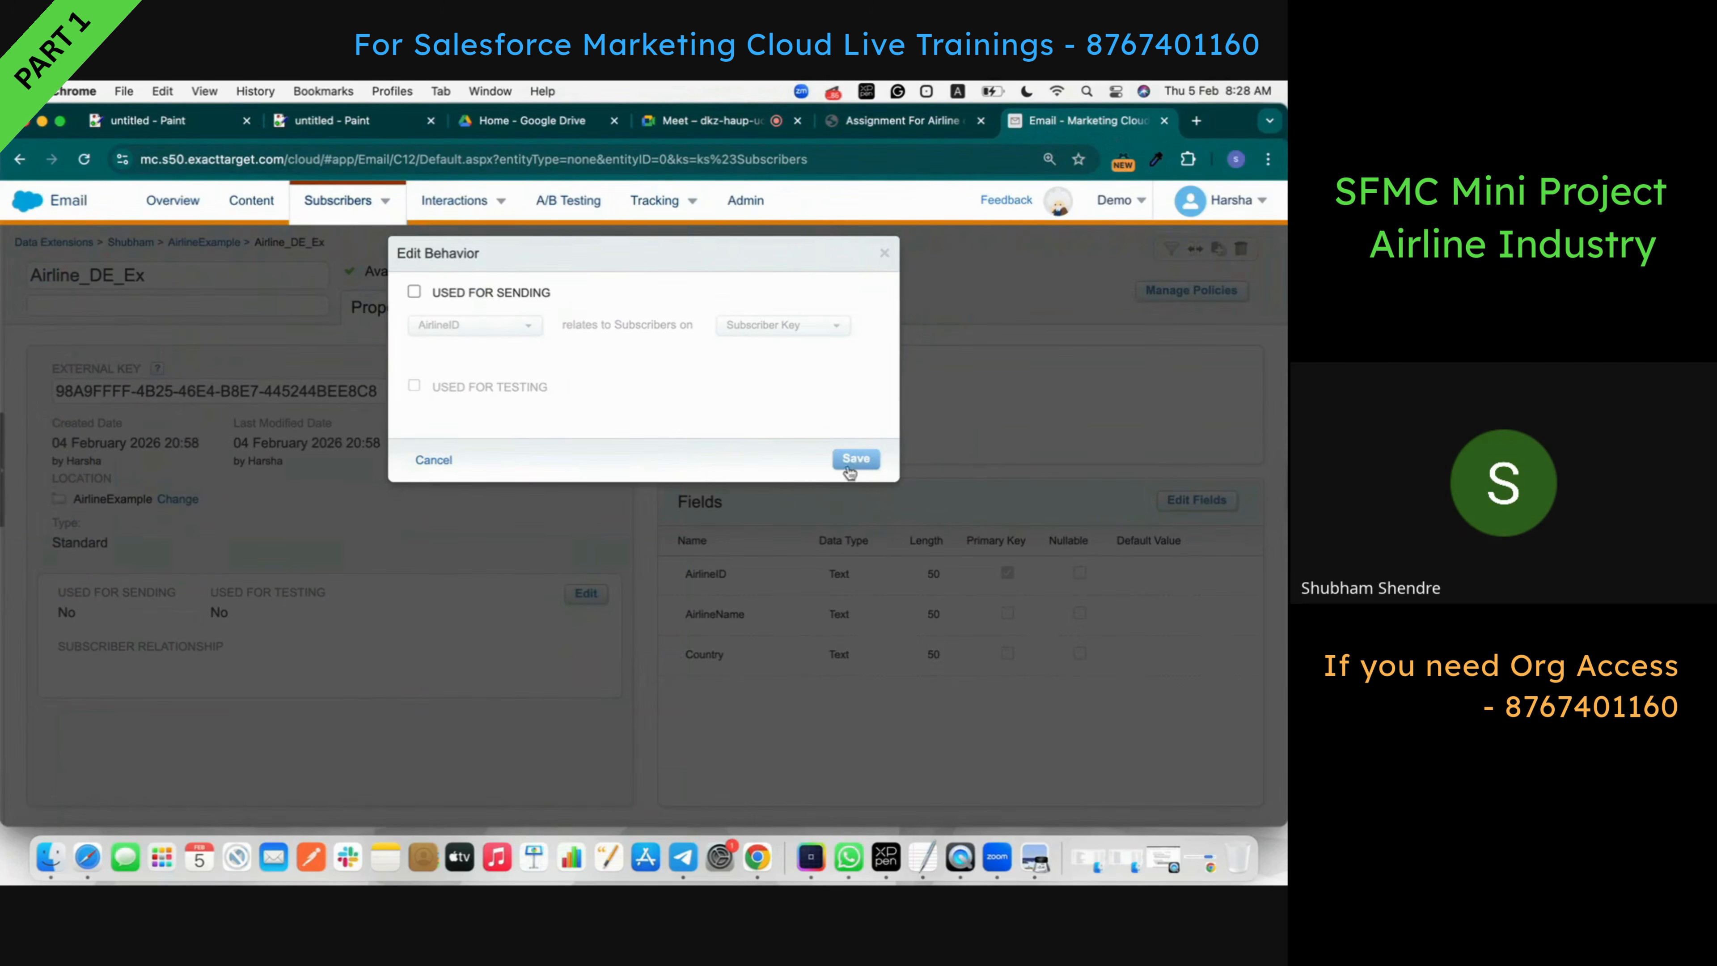
pyautogui.click(426, 459)
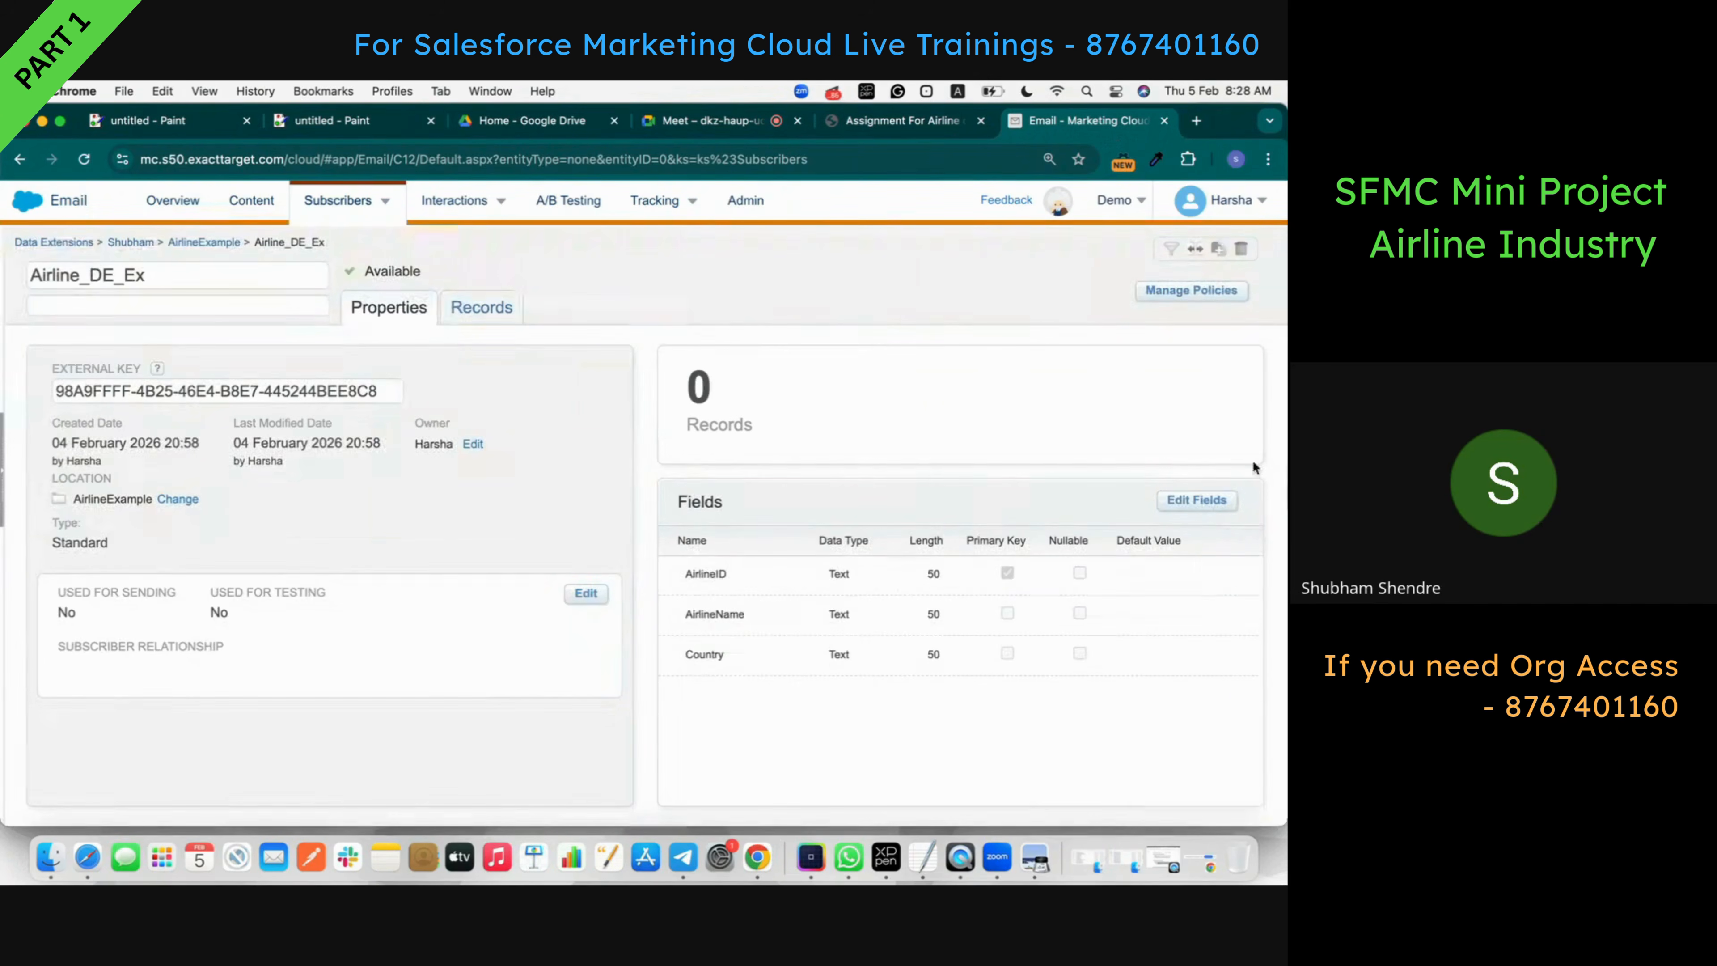
# - Make AirlineName and Country nullable and save the field changes
pyautogui.click(1196, 500)
pyautogui.click(1080, 613)
pyautogui.click(1080, 653)
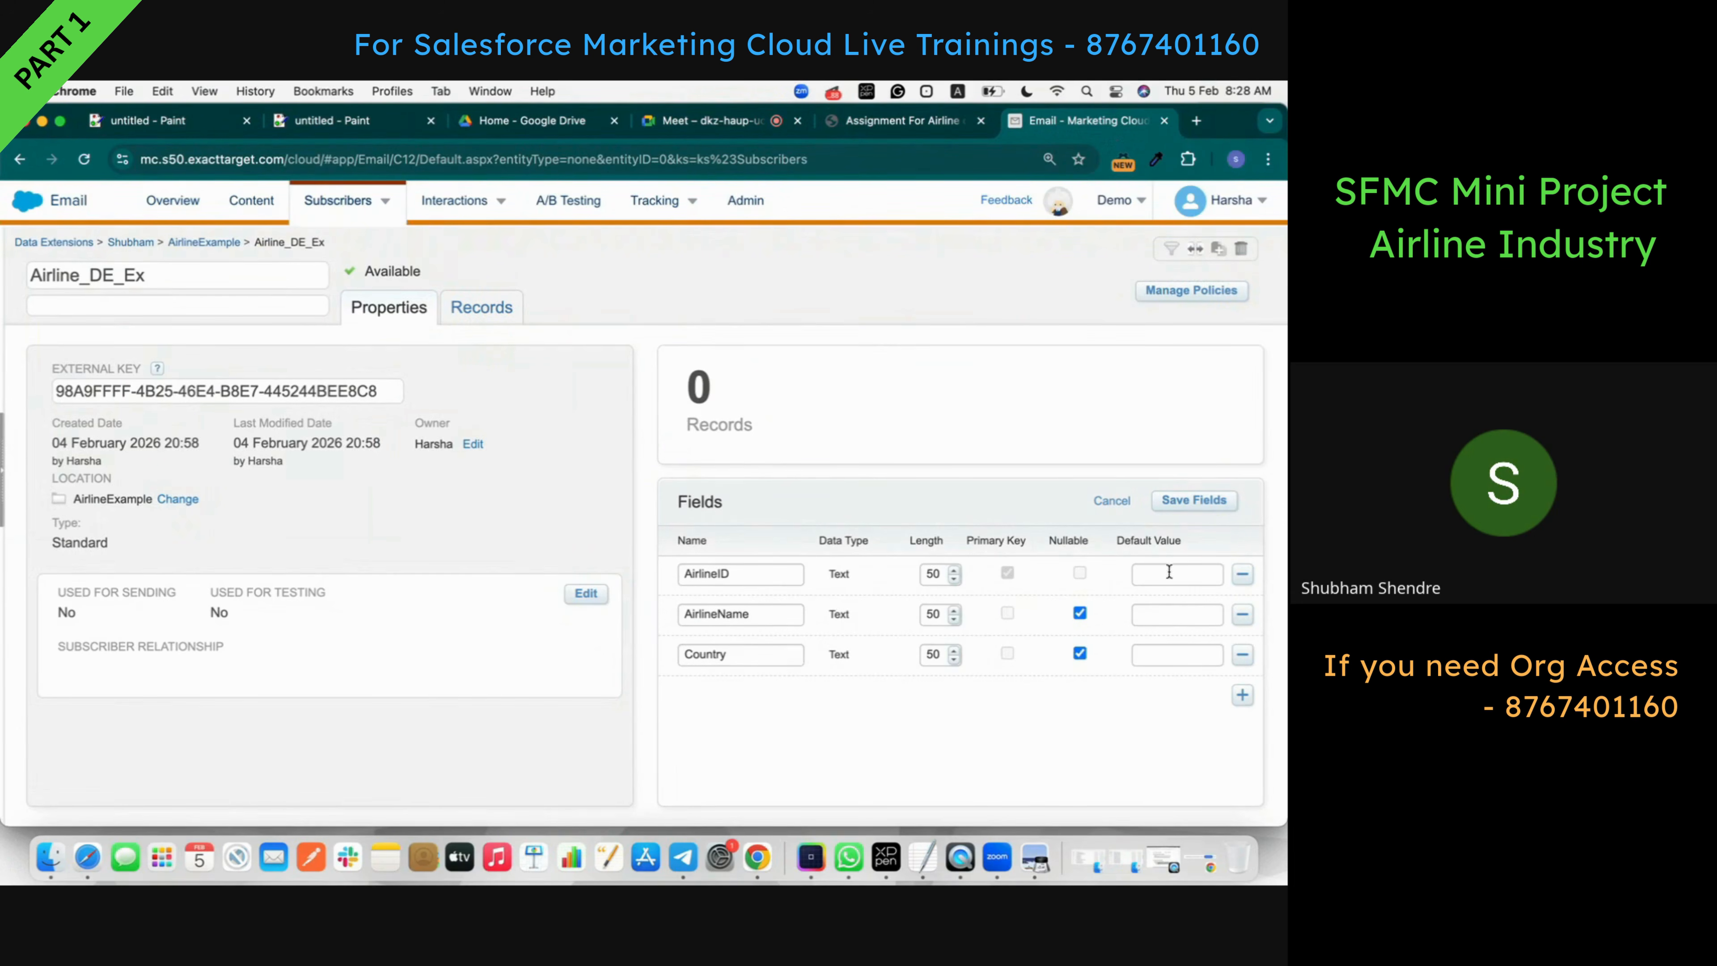
pyautogui.click(1210, 501)
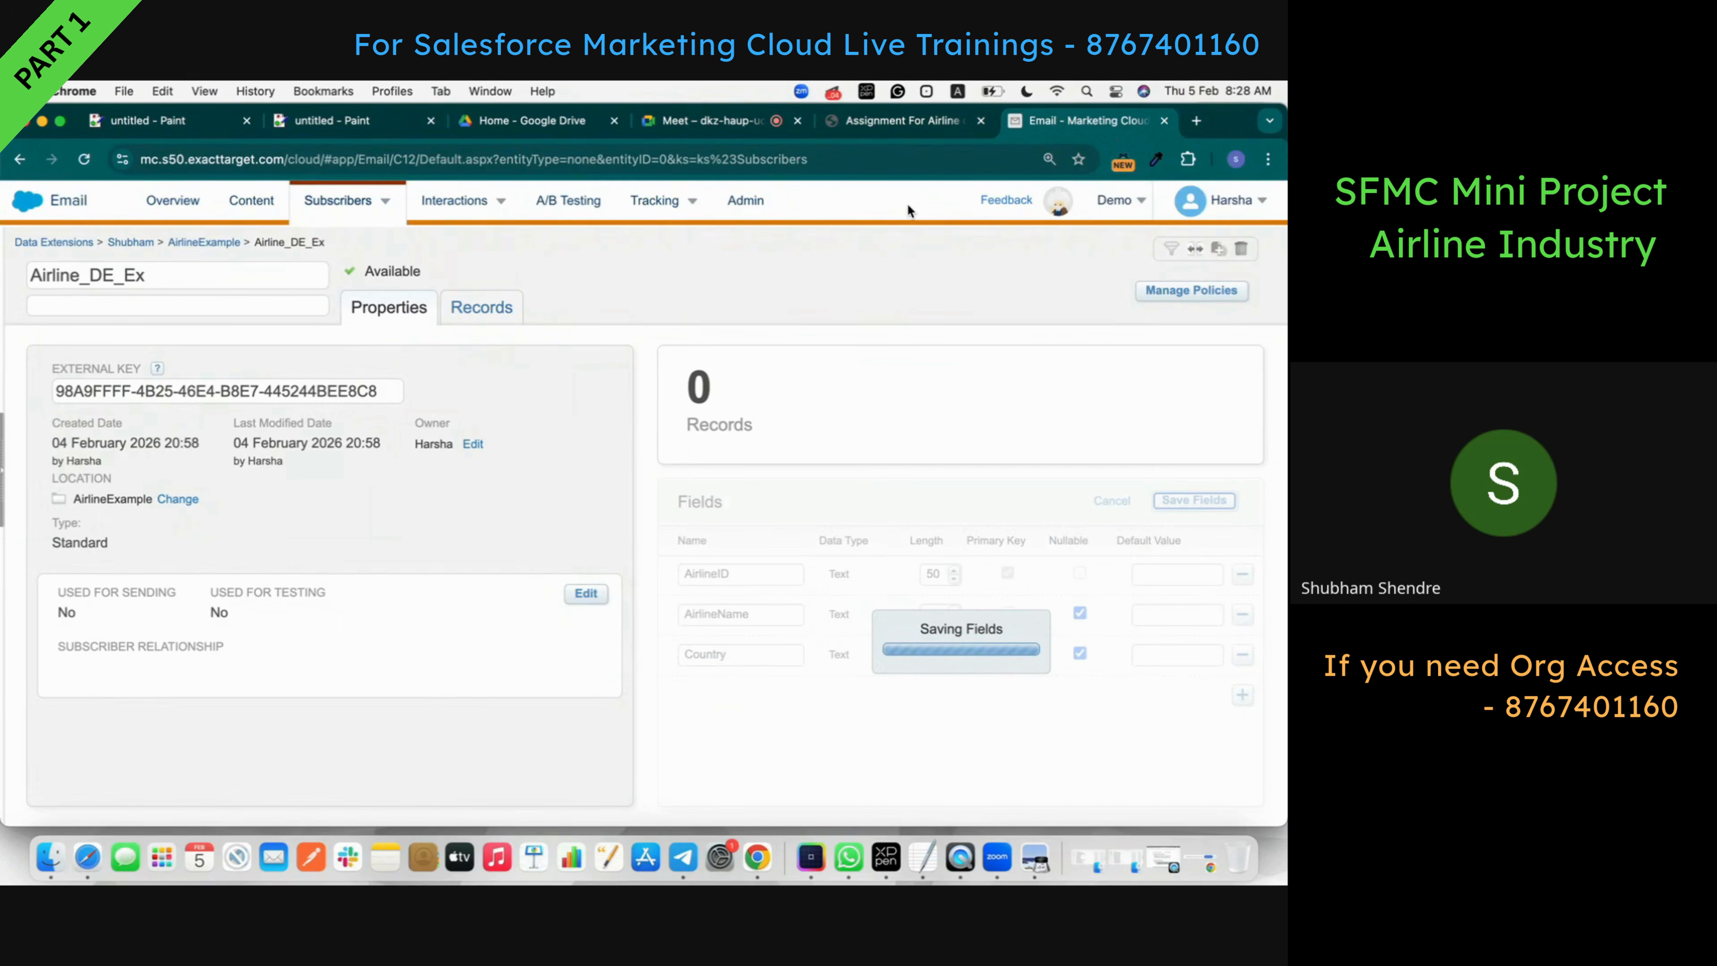
pyautogui.click(905, 123)
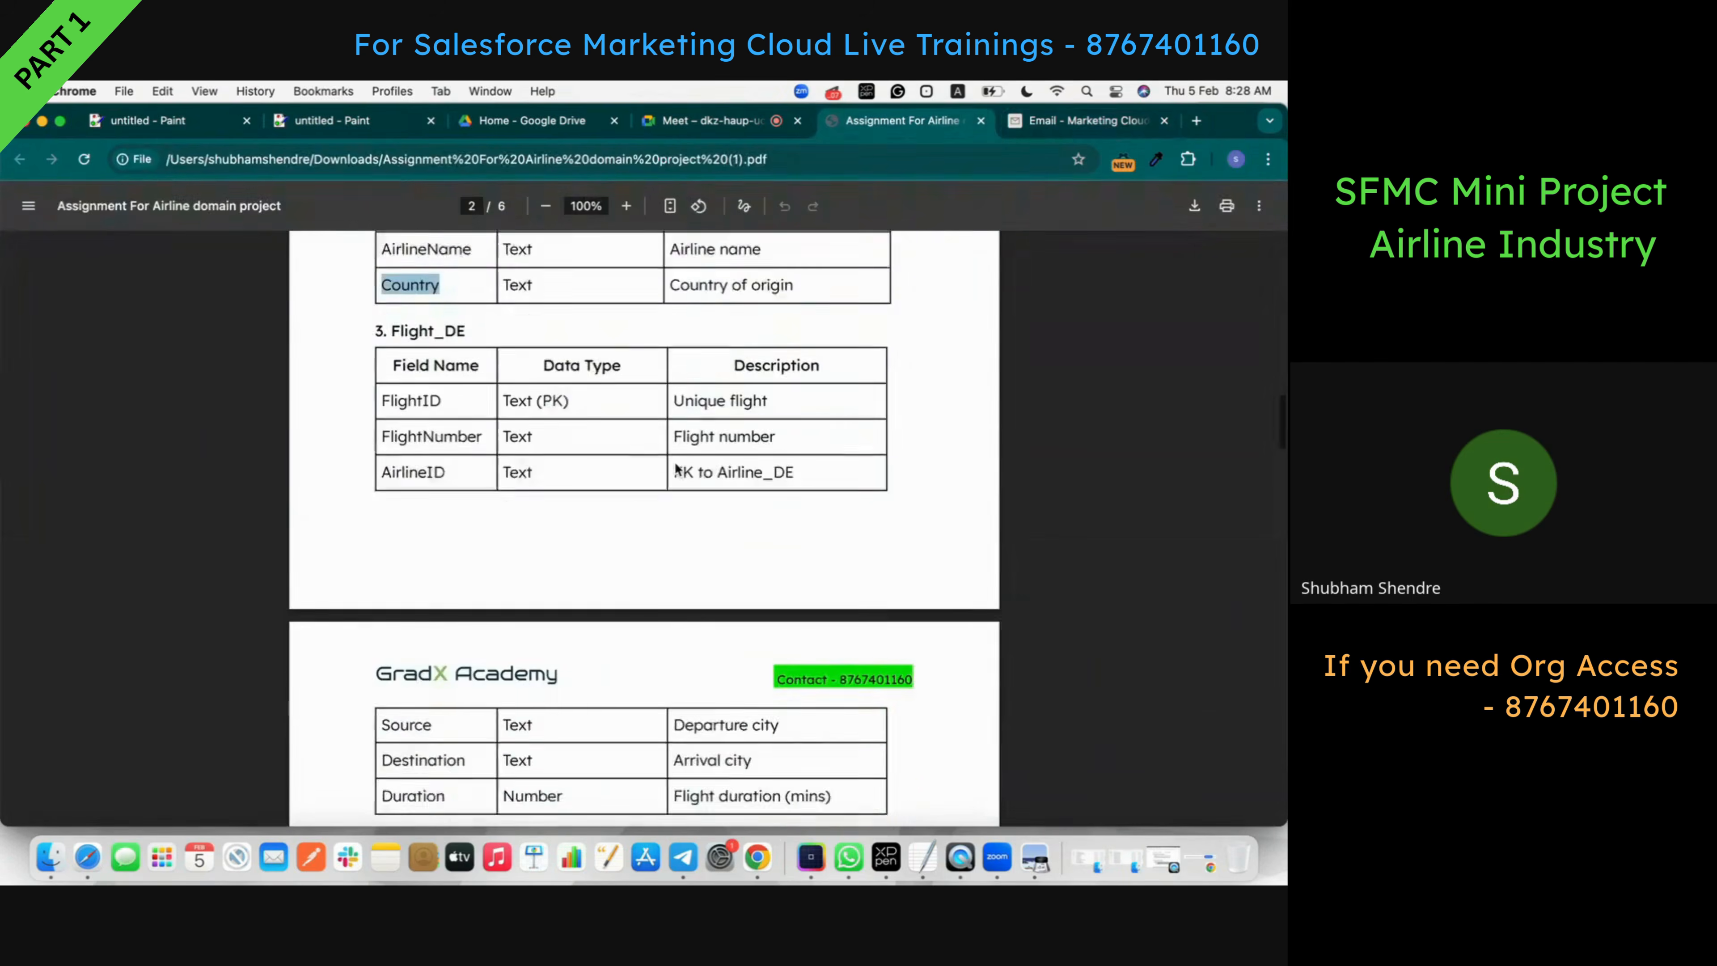
# - Select the Flight_DE table heading in the assignment PDF, then go back to Marketing Cloud
pyautogui.scroll(-2, 676, 467)
pyautogui.doubleClick(441, 289)
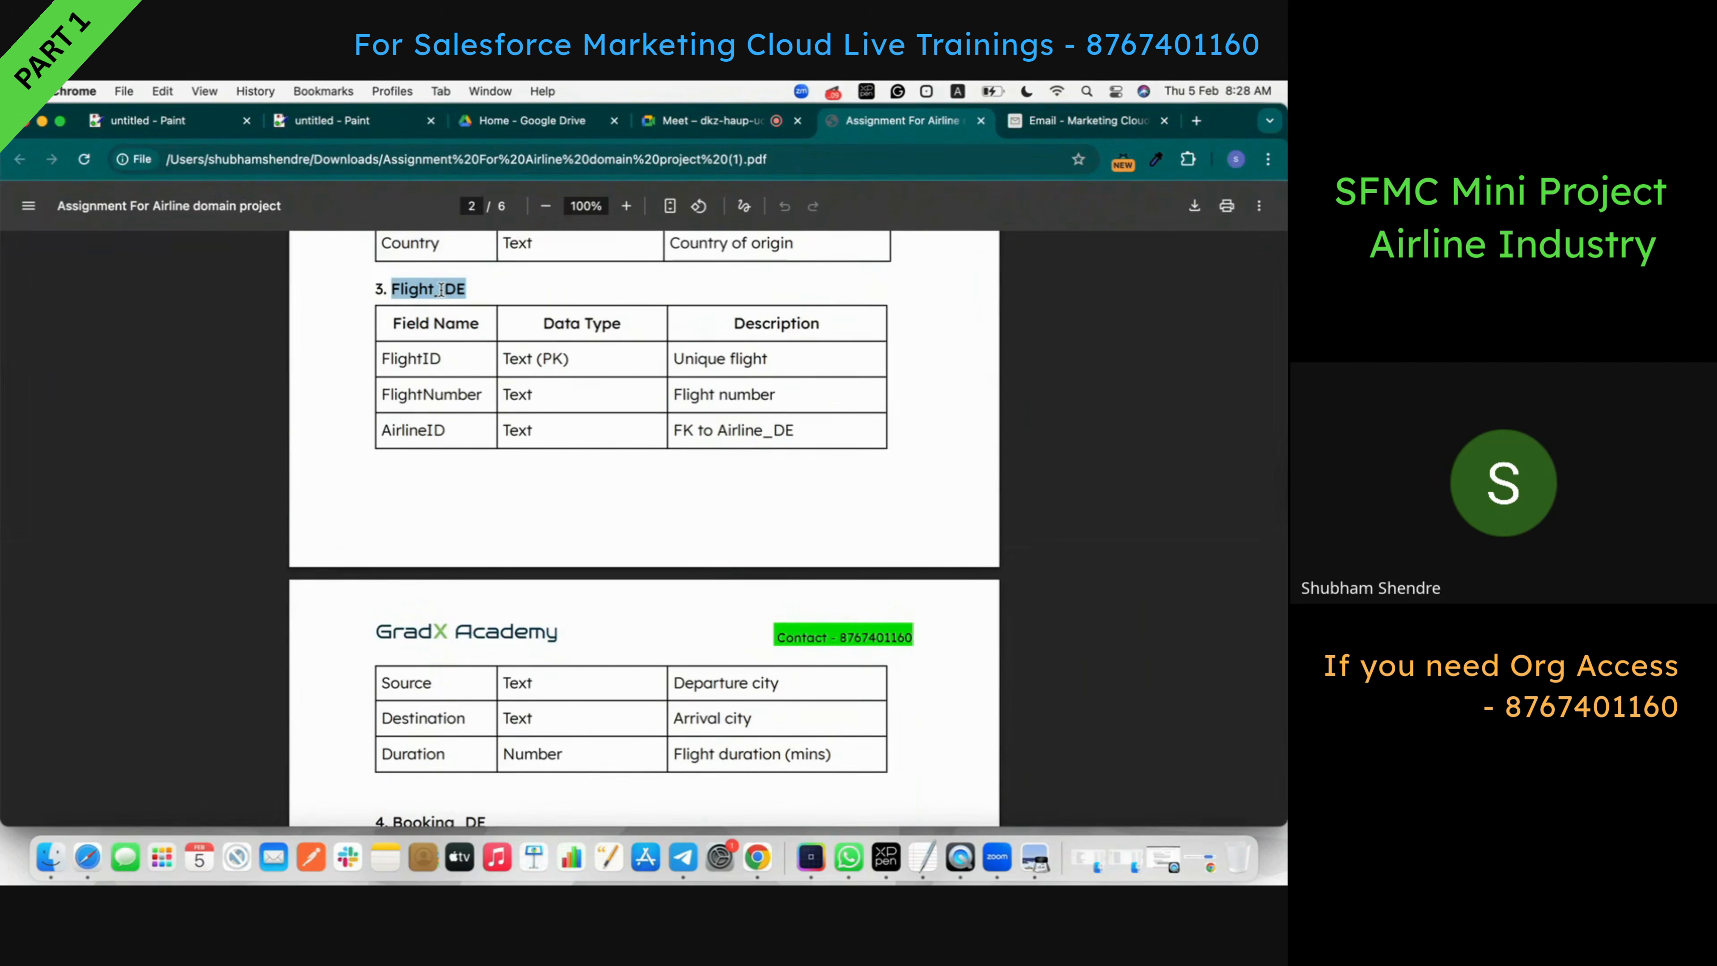
pyautogui.click(1092, 120)
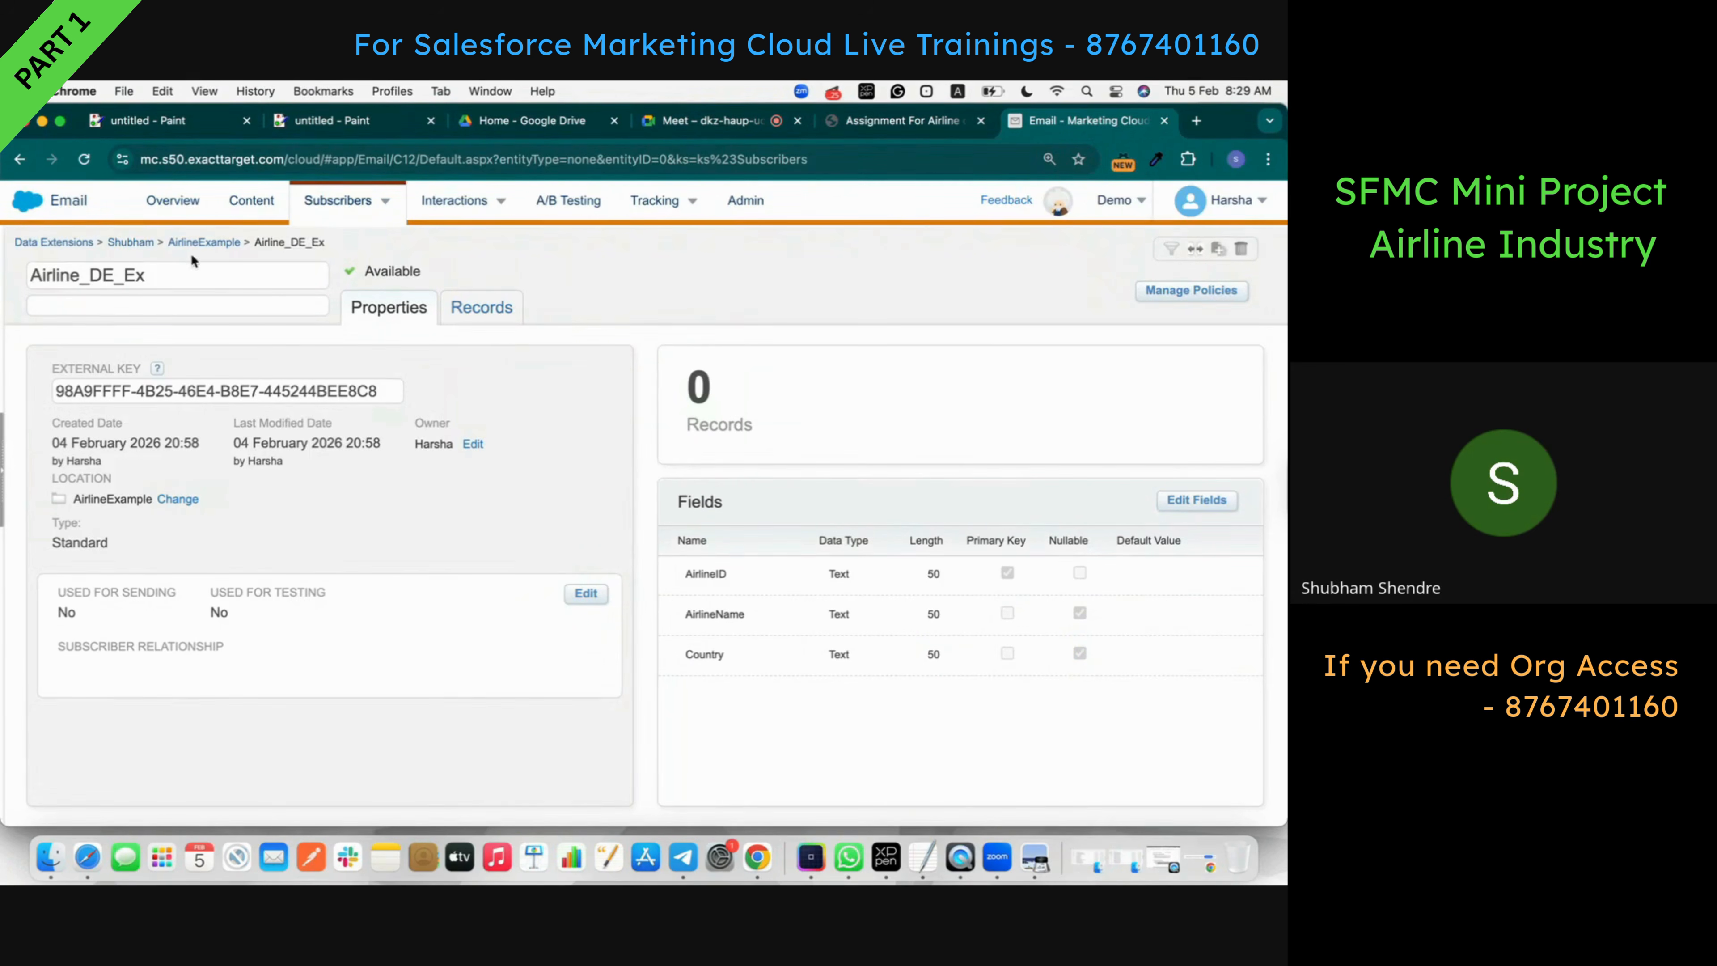
# - Start a new standard data extension in AirlineExample named Flight_DE_Airline
pyautogui.click(203, 243)
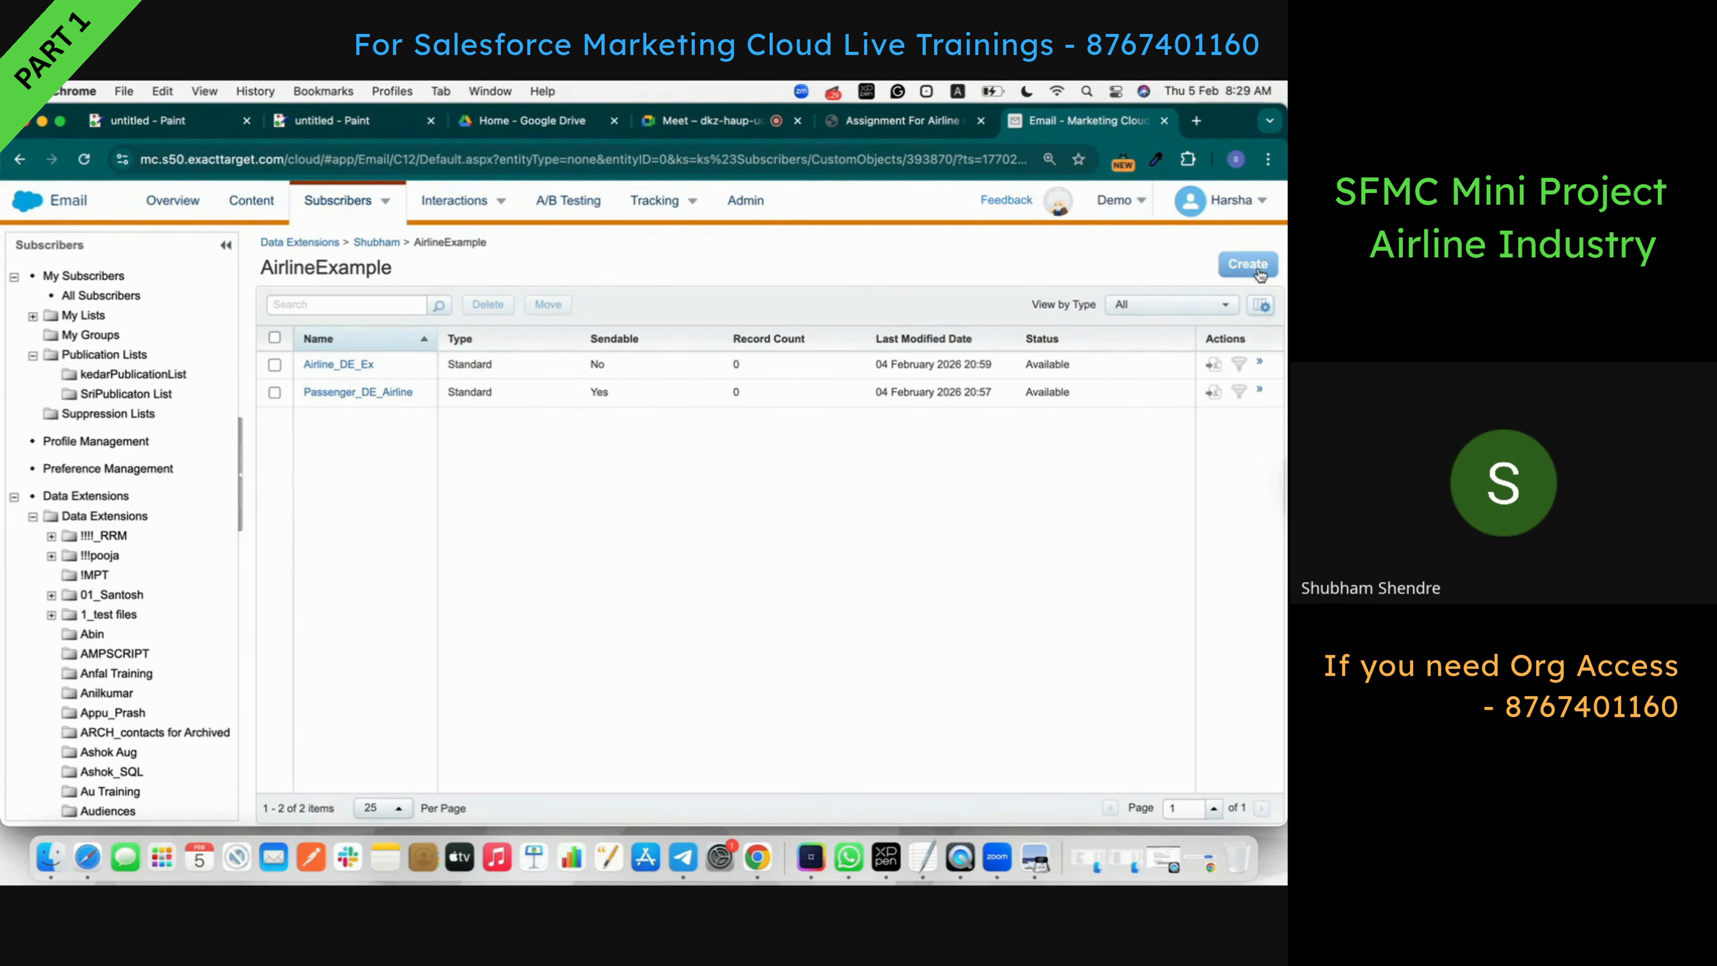
pyautogui.click(1247, 264)
pyautogui.click(802, 616)
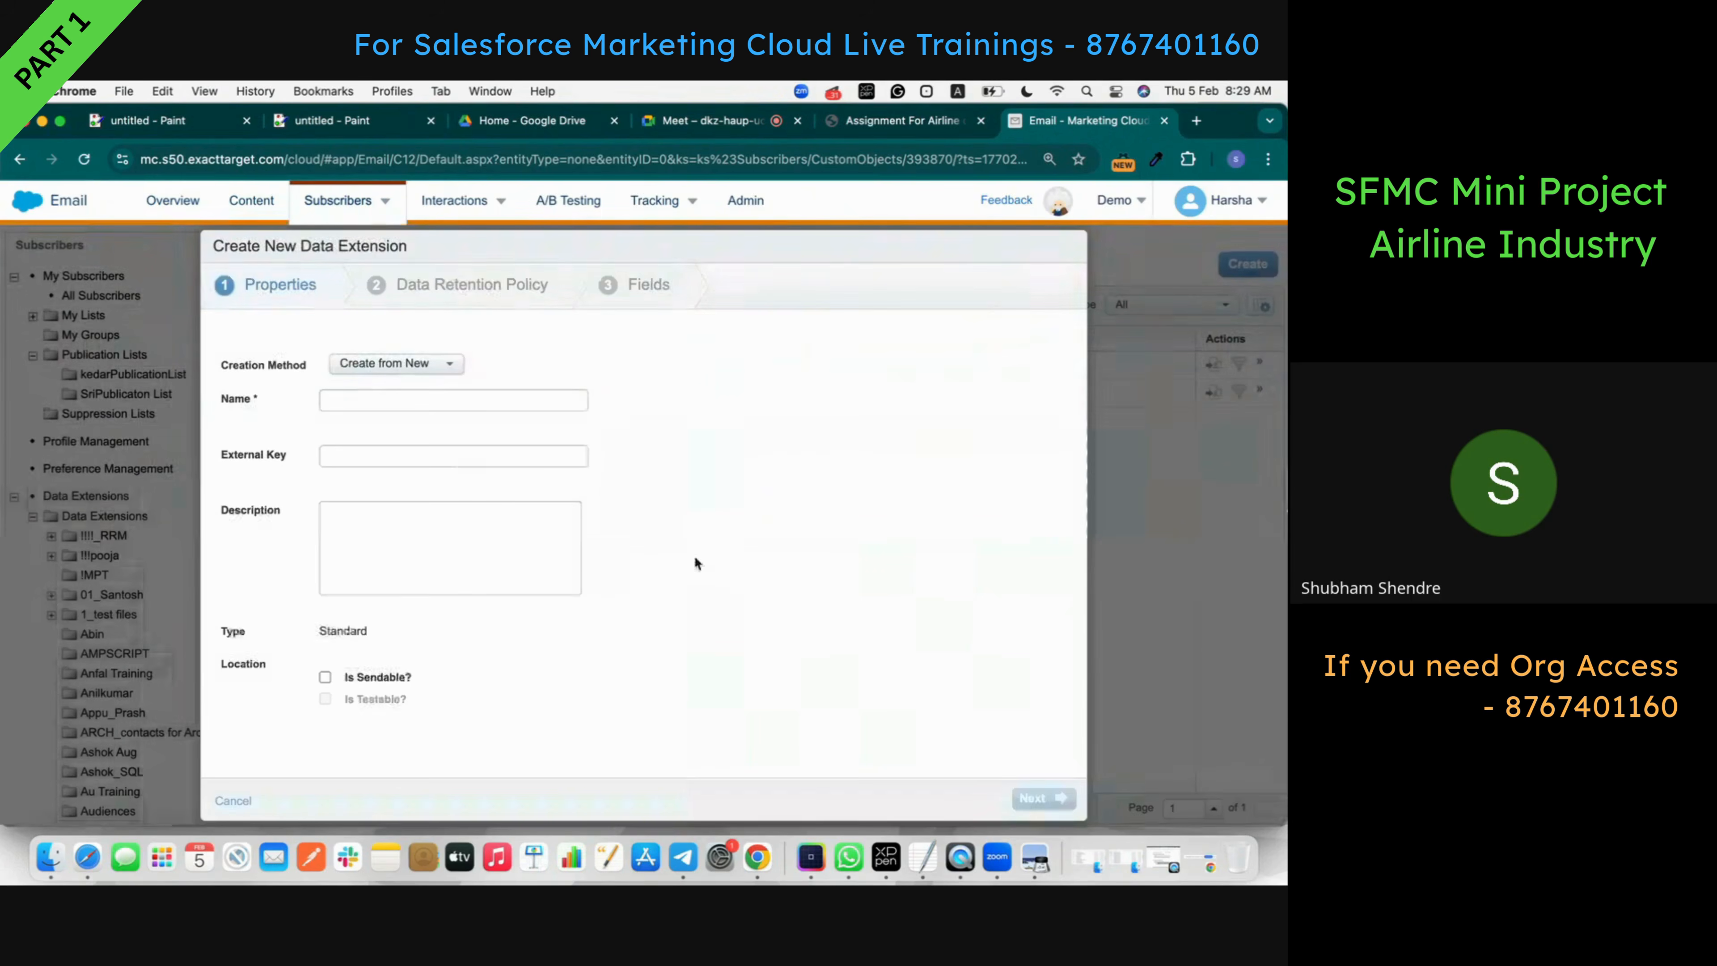
pyautogui.click(480, 405)
pyautogui.write('Flight_DE_Airline')
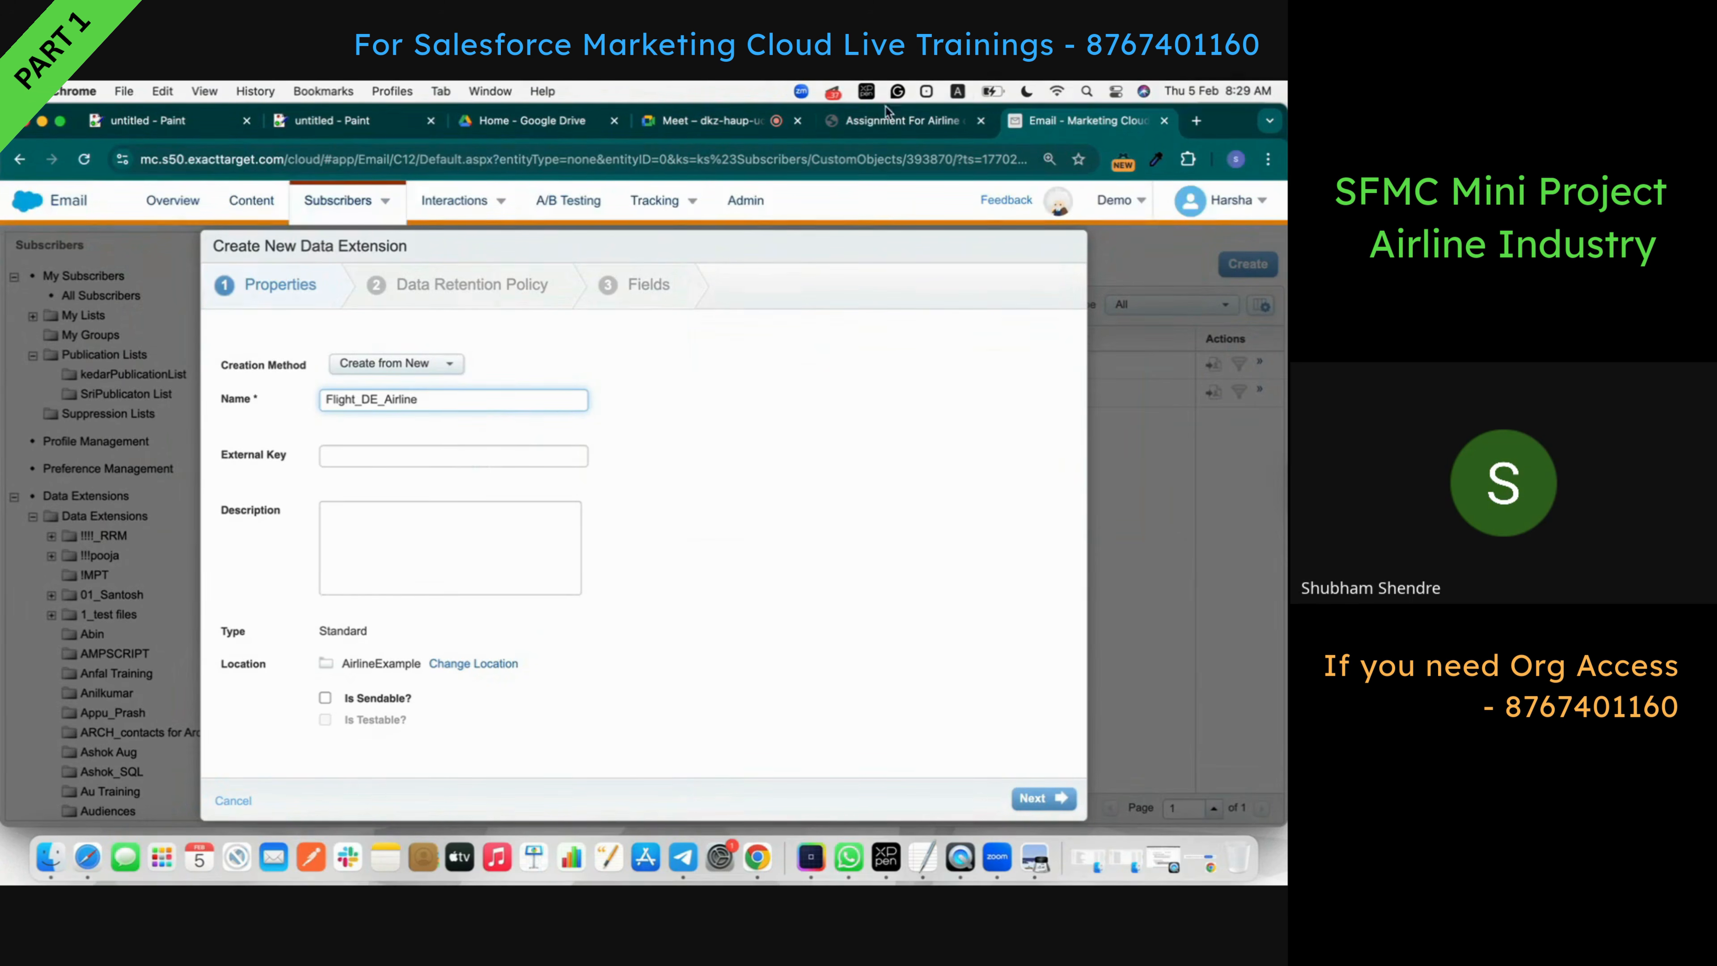
# - Copy the FlightID field name from the assignment and turn data retention off
pyautogui.click(881, 125)
pyautogui.doubleClick(428, 361)
pyautogui.hotkey('ctrl', 'c')
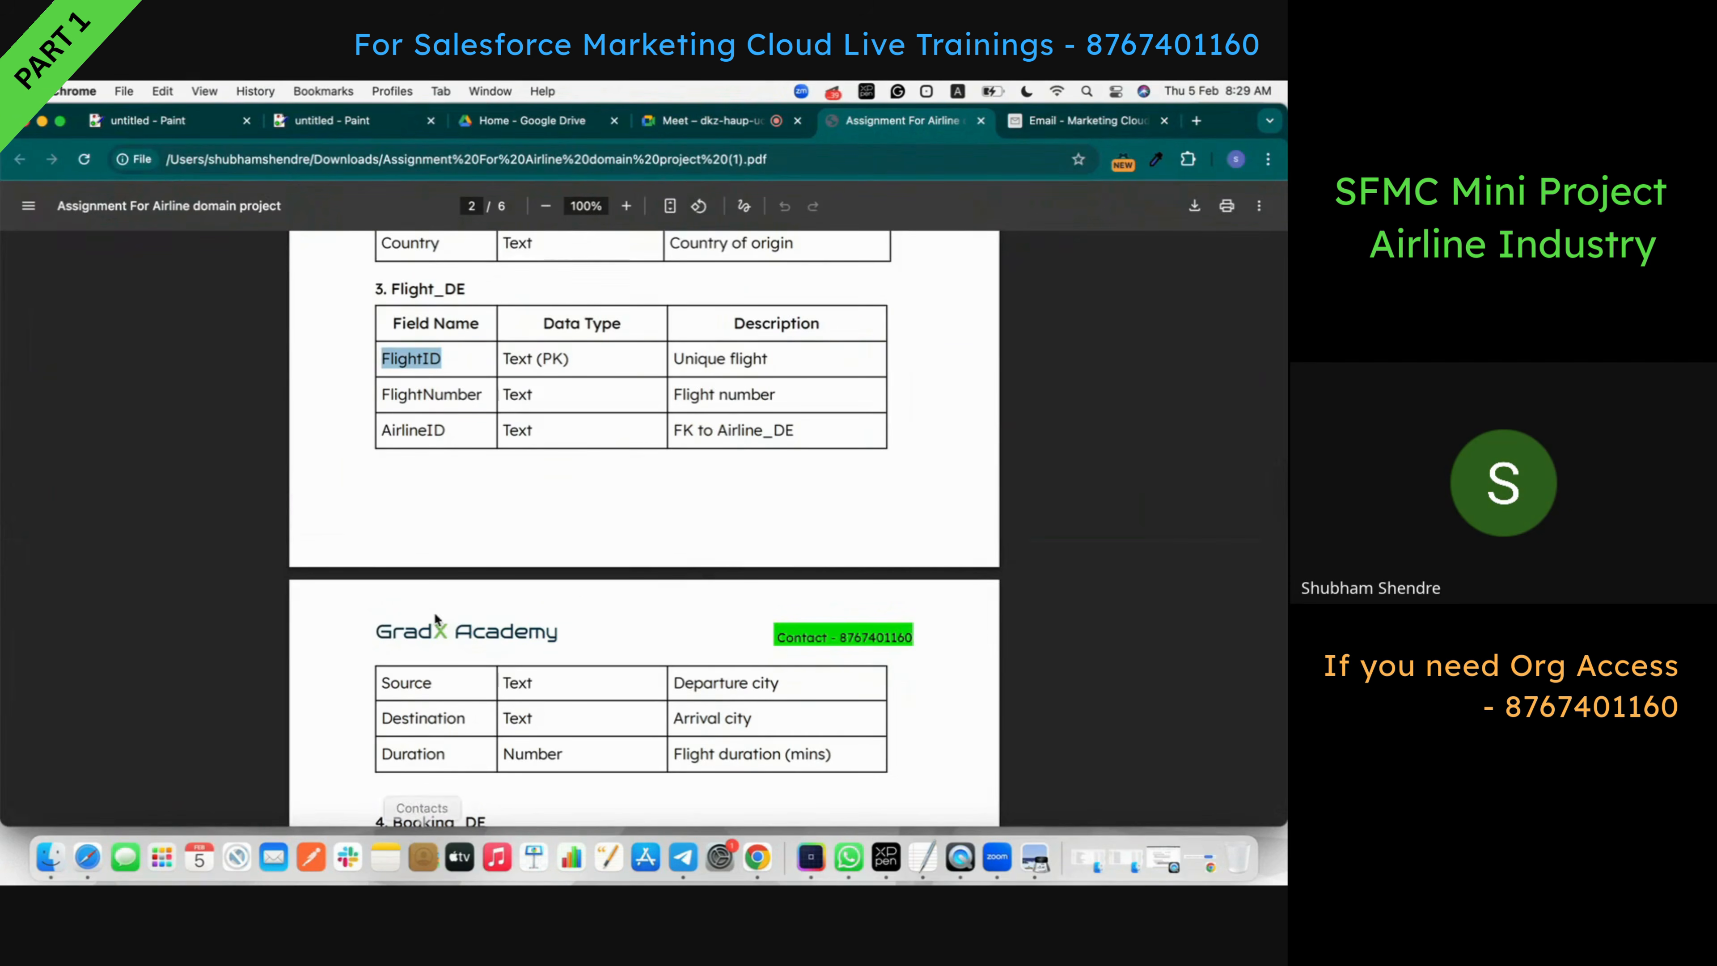
pyautogui.click(1074, 127)
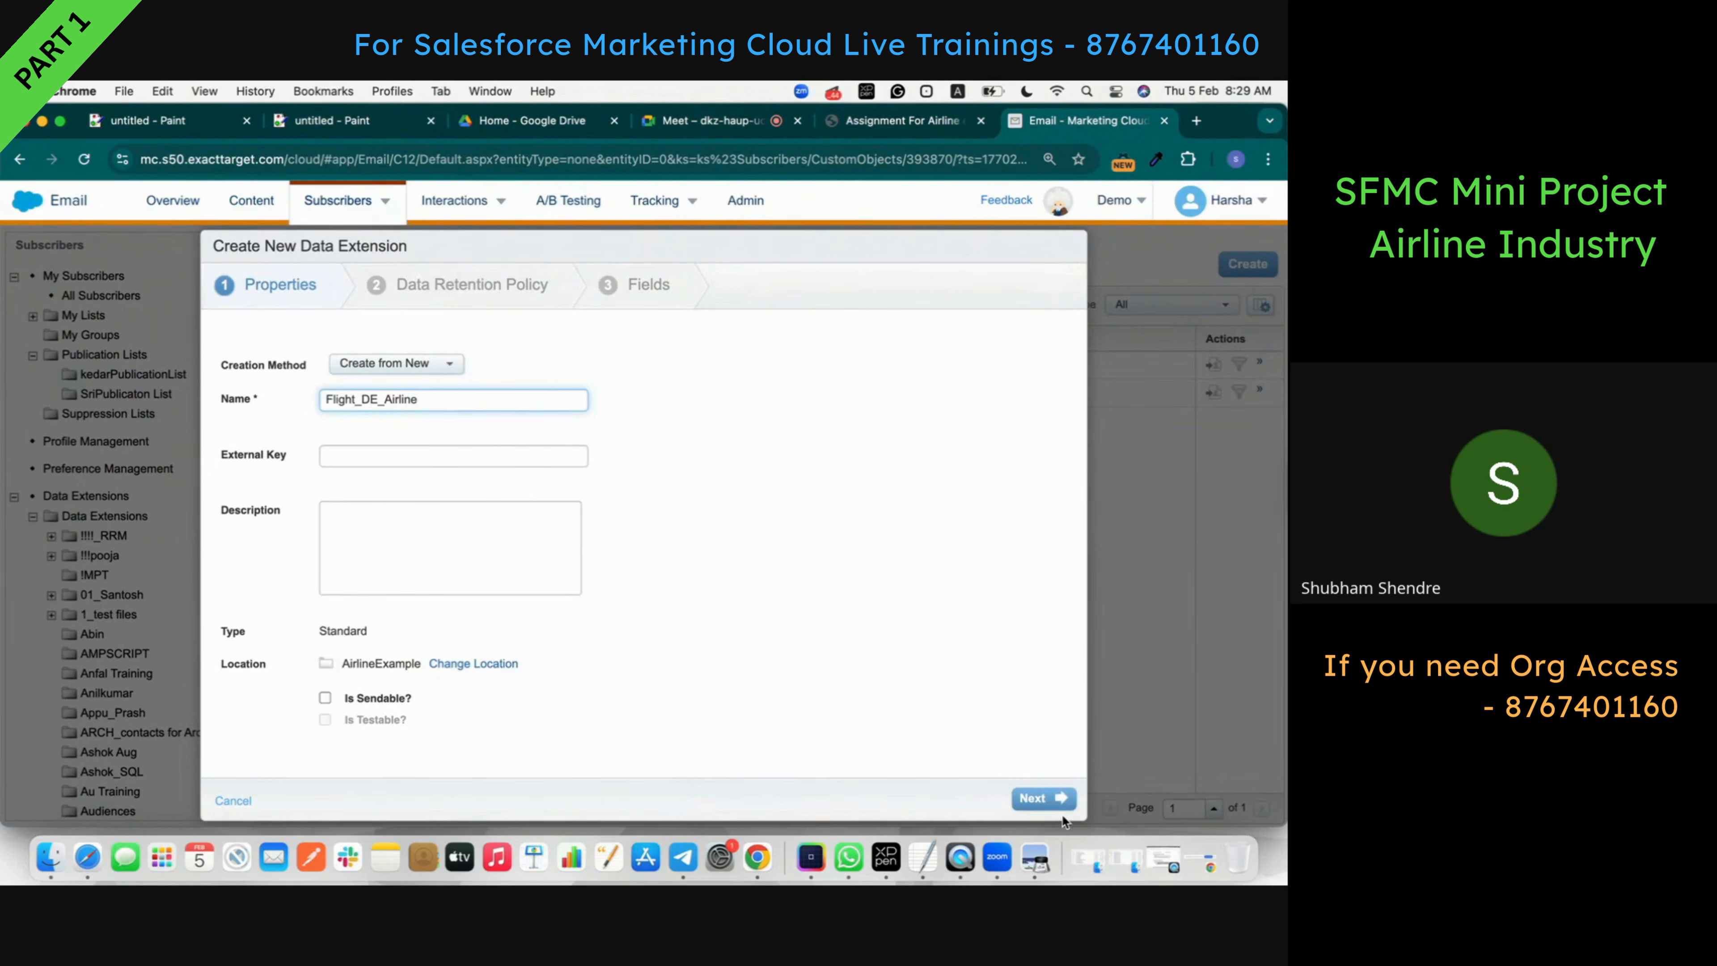
pyautogui.click(1051, 807)
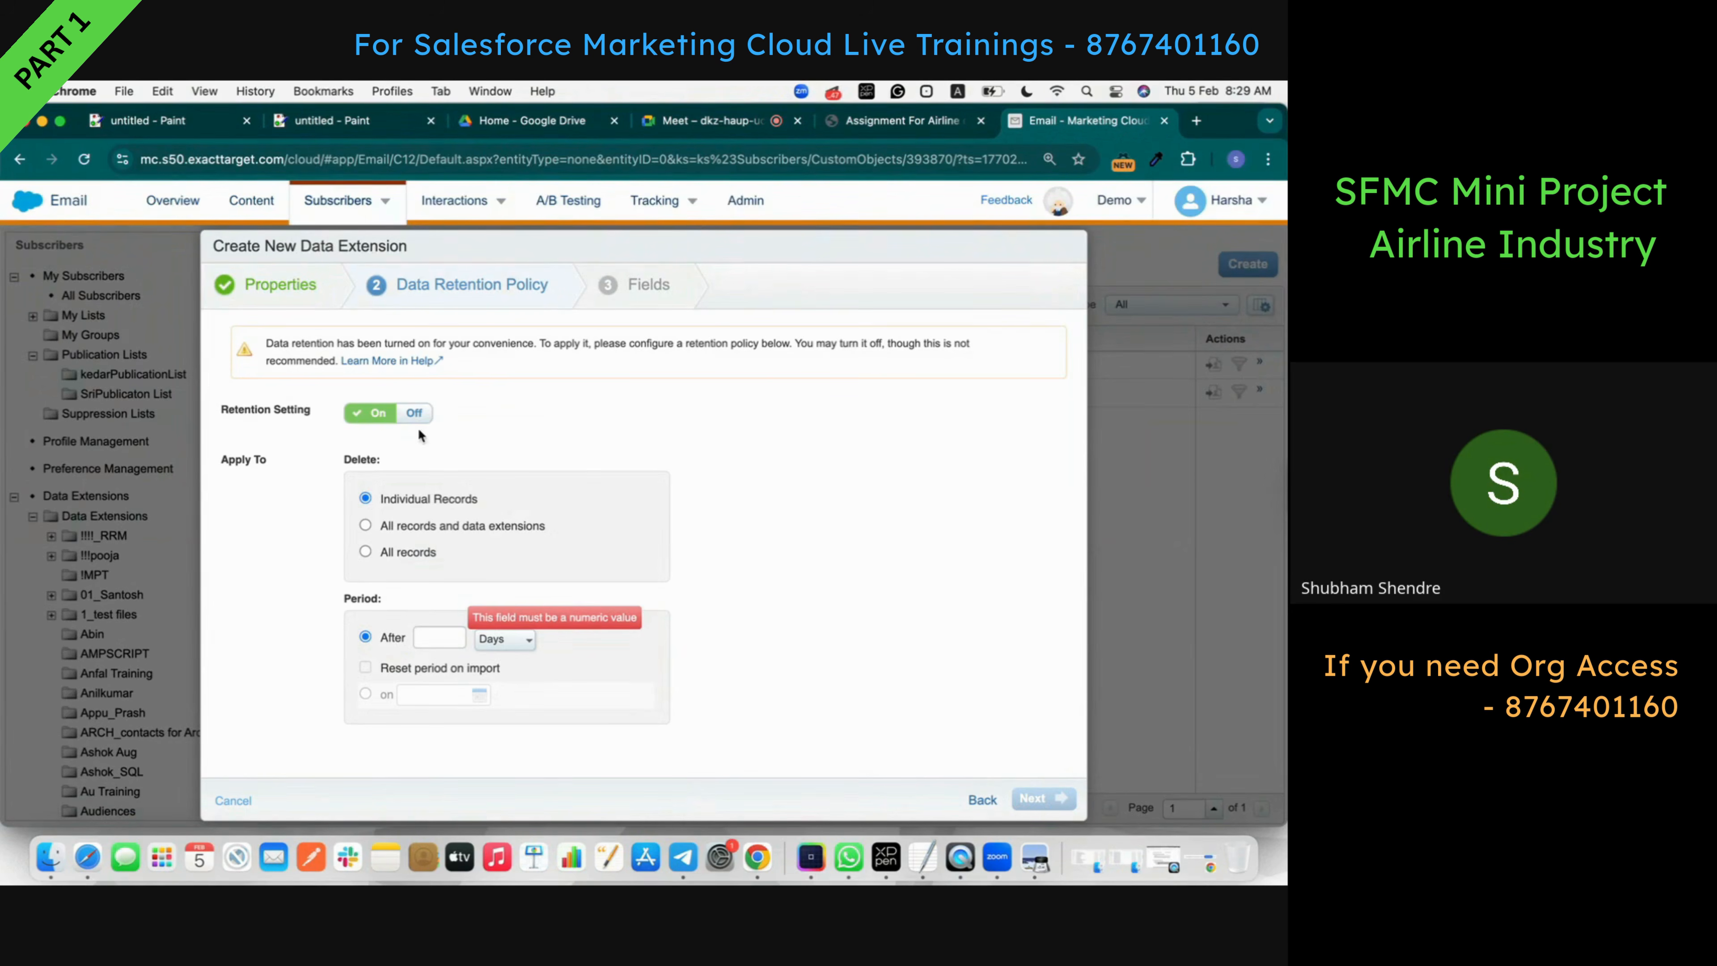
pyautogui.click(414, 413)
# - Enter FlightID and FlightNumber as the first two field names, copied from the assignment
pyautogui.click(1041, 798)
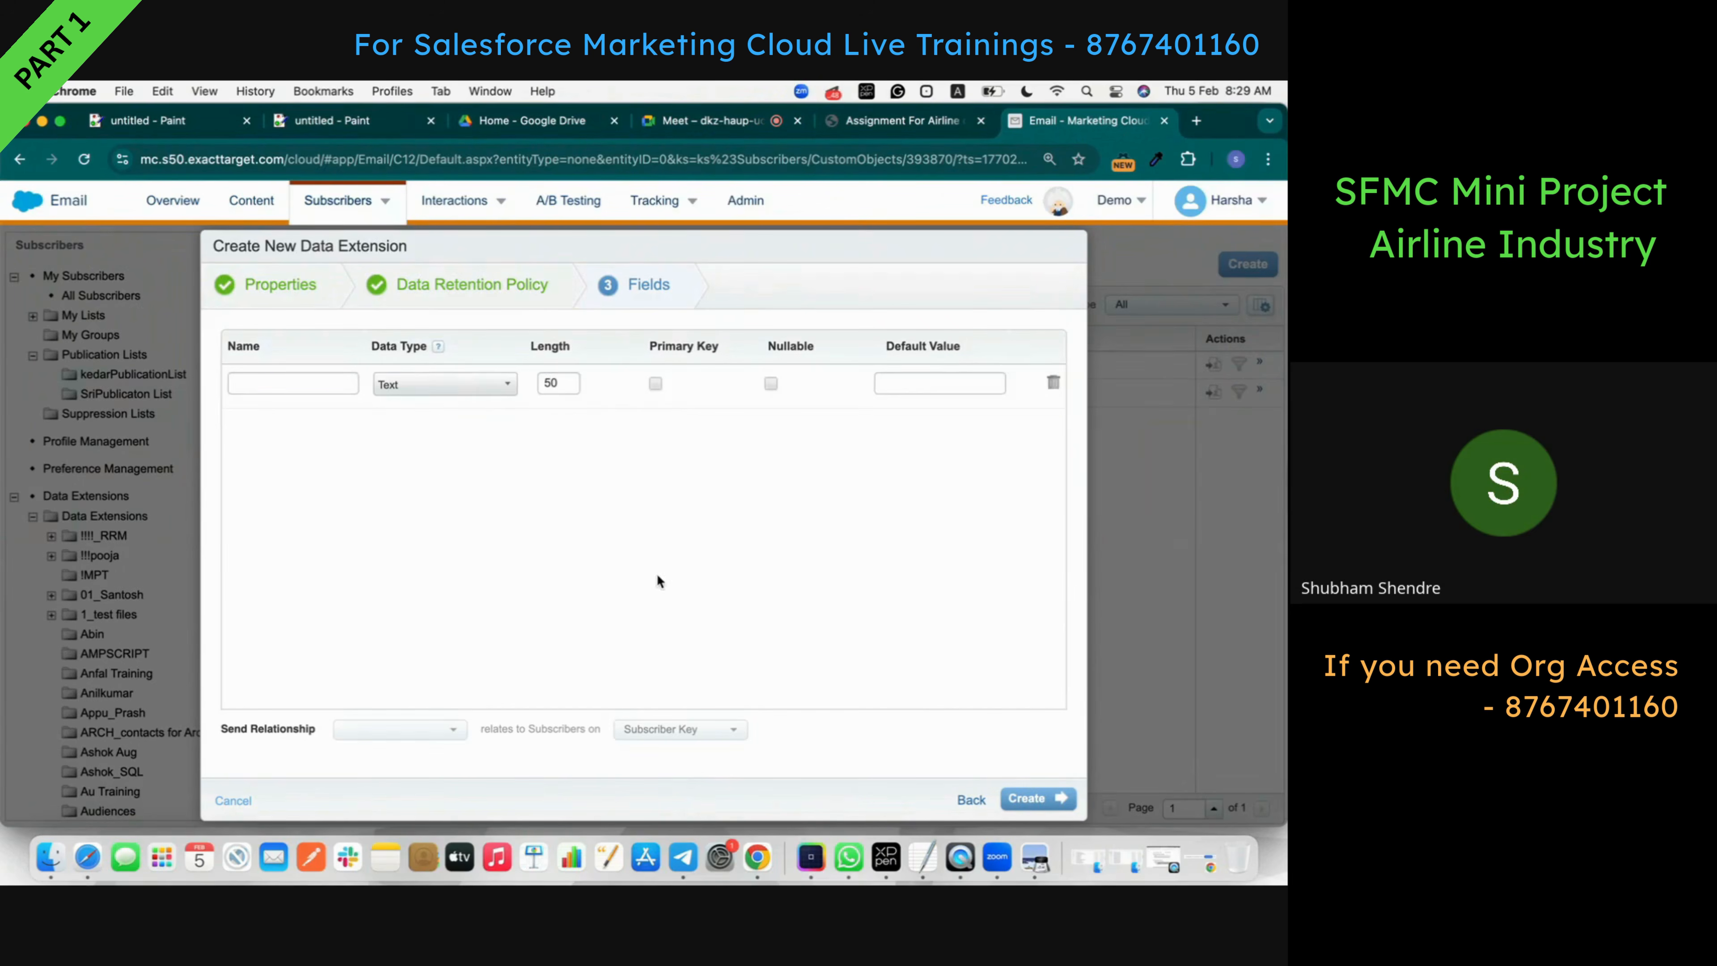
pyautogui.hotkey('ctrl', 'v')
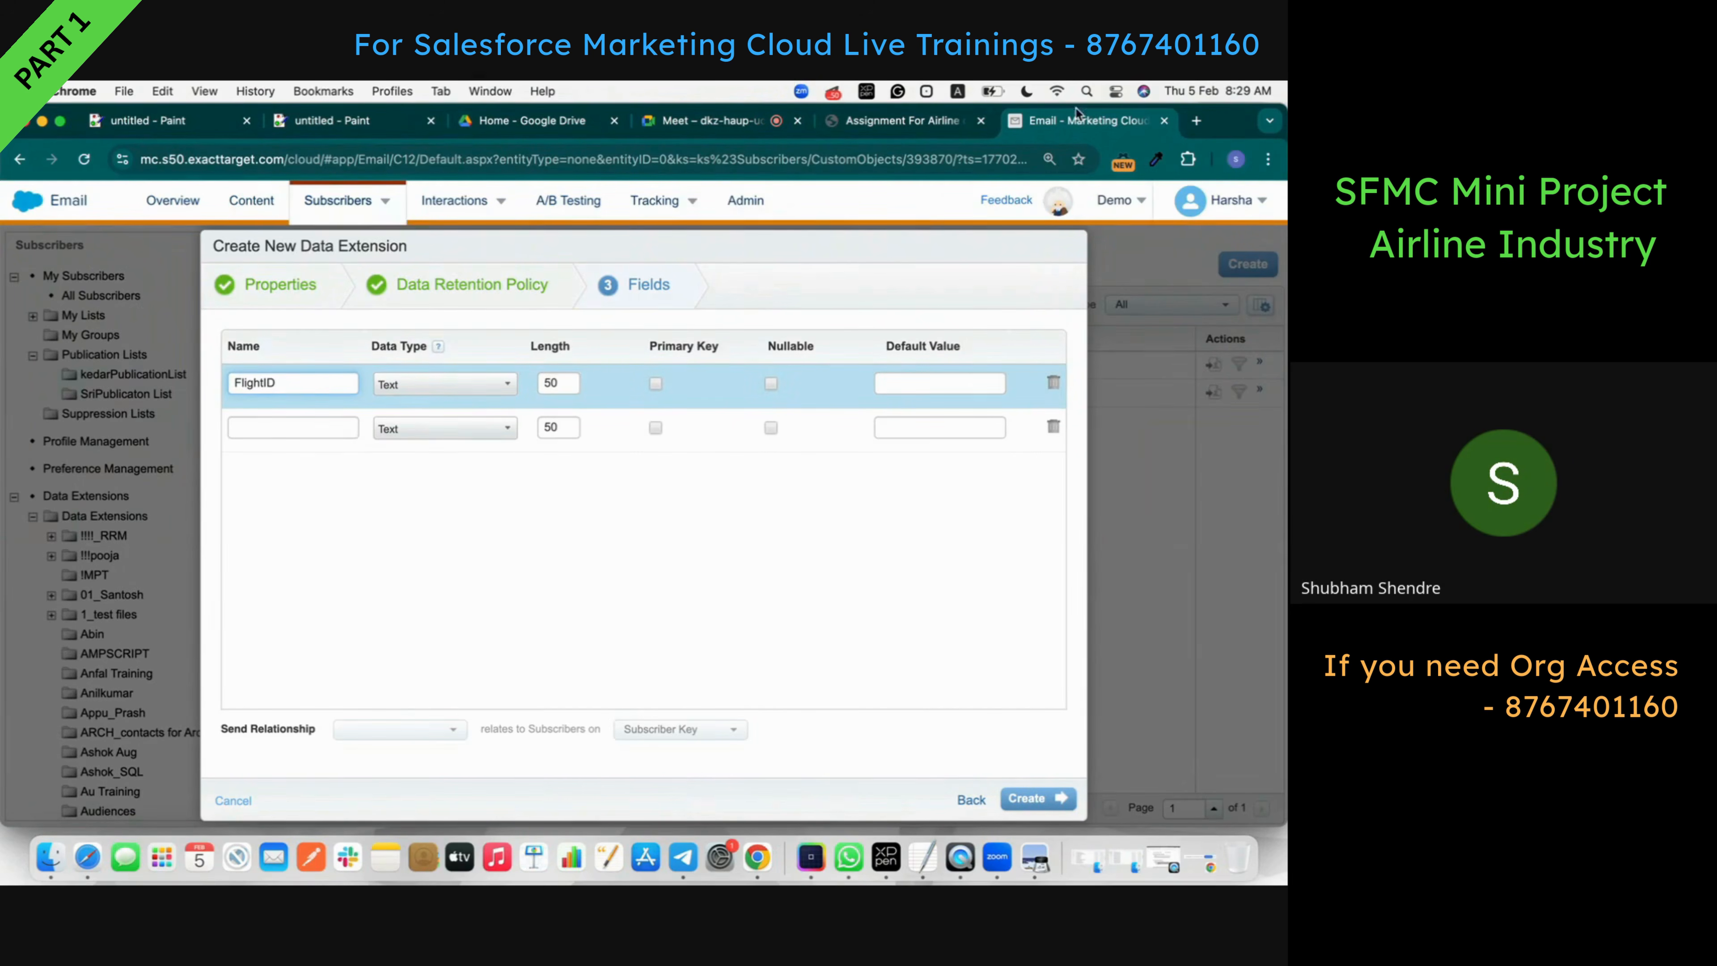
pyautogui.click(922, 123)
pyautogui.doubleClick(430, 393)
pyautogui.press('cmd+c')
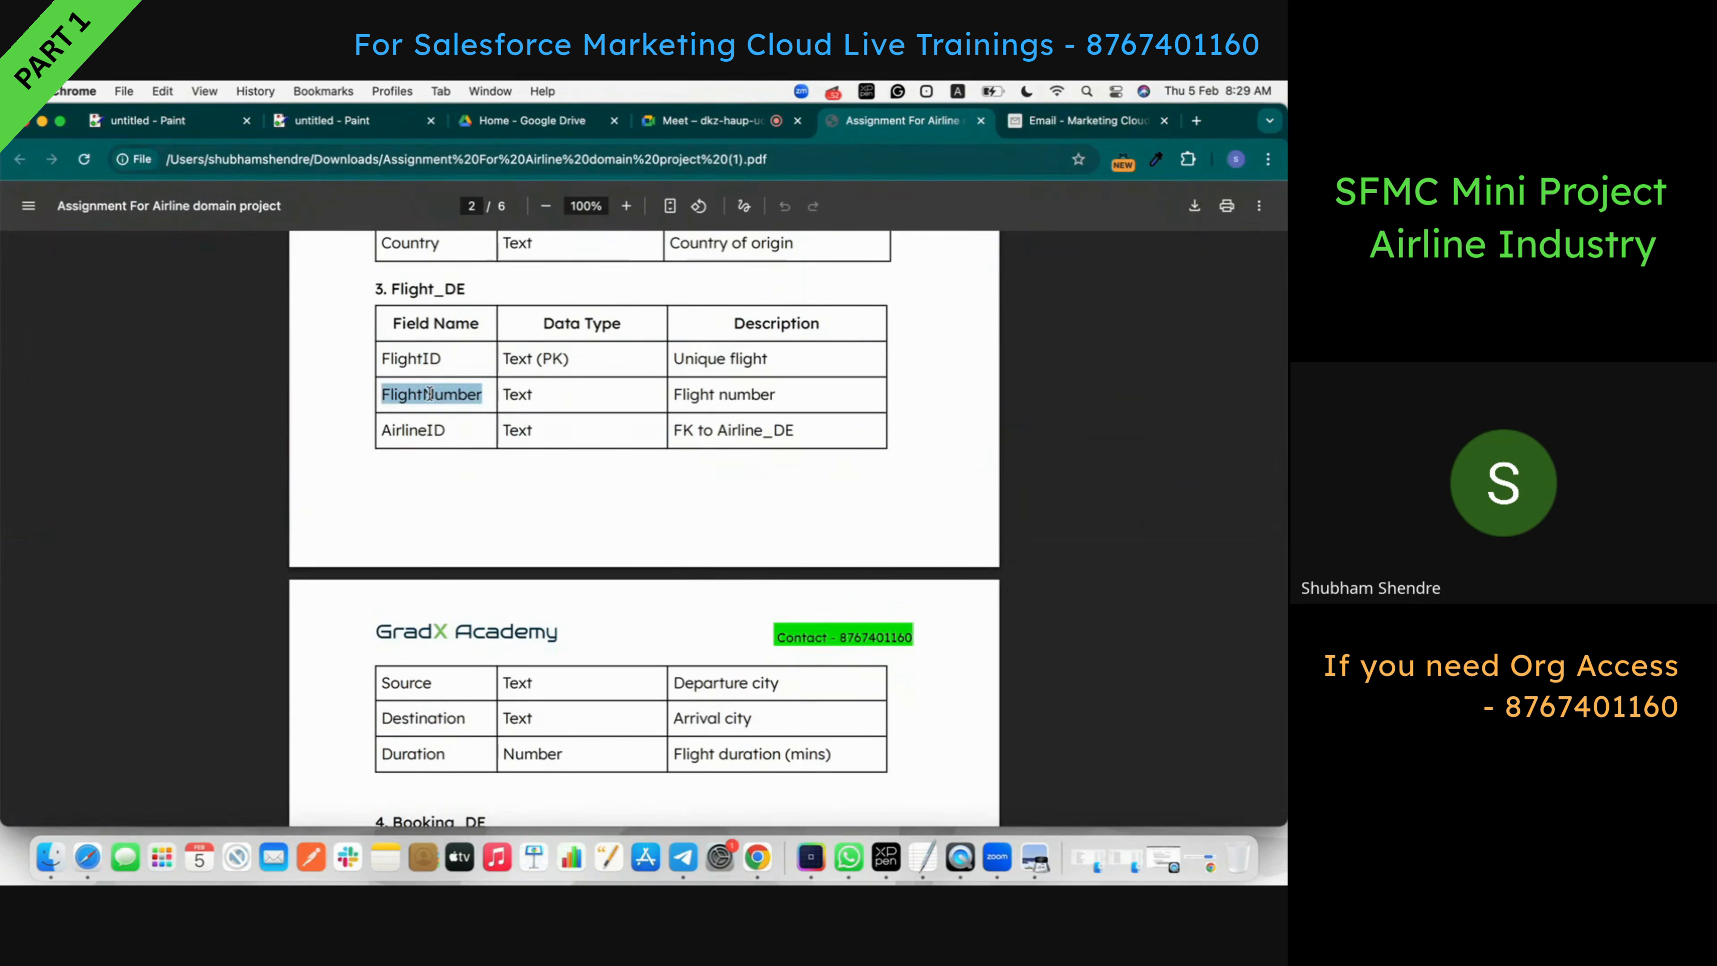
pyautogui.click(1082, 120)
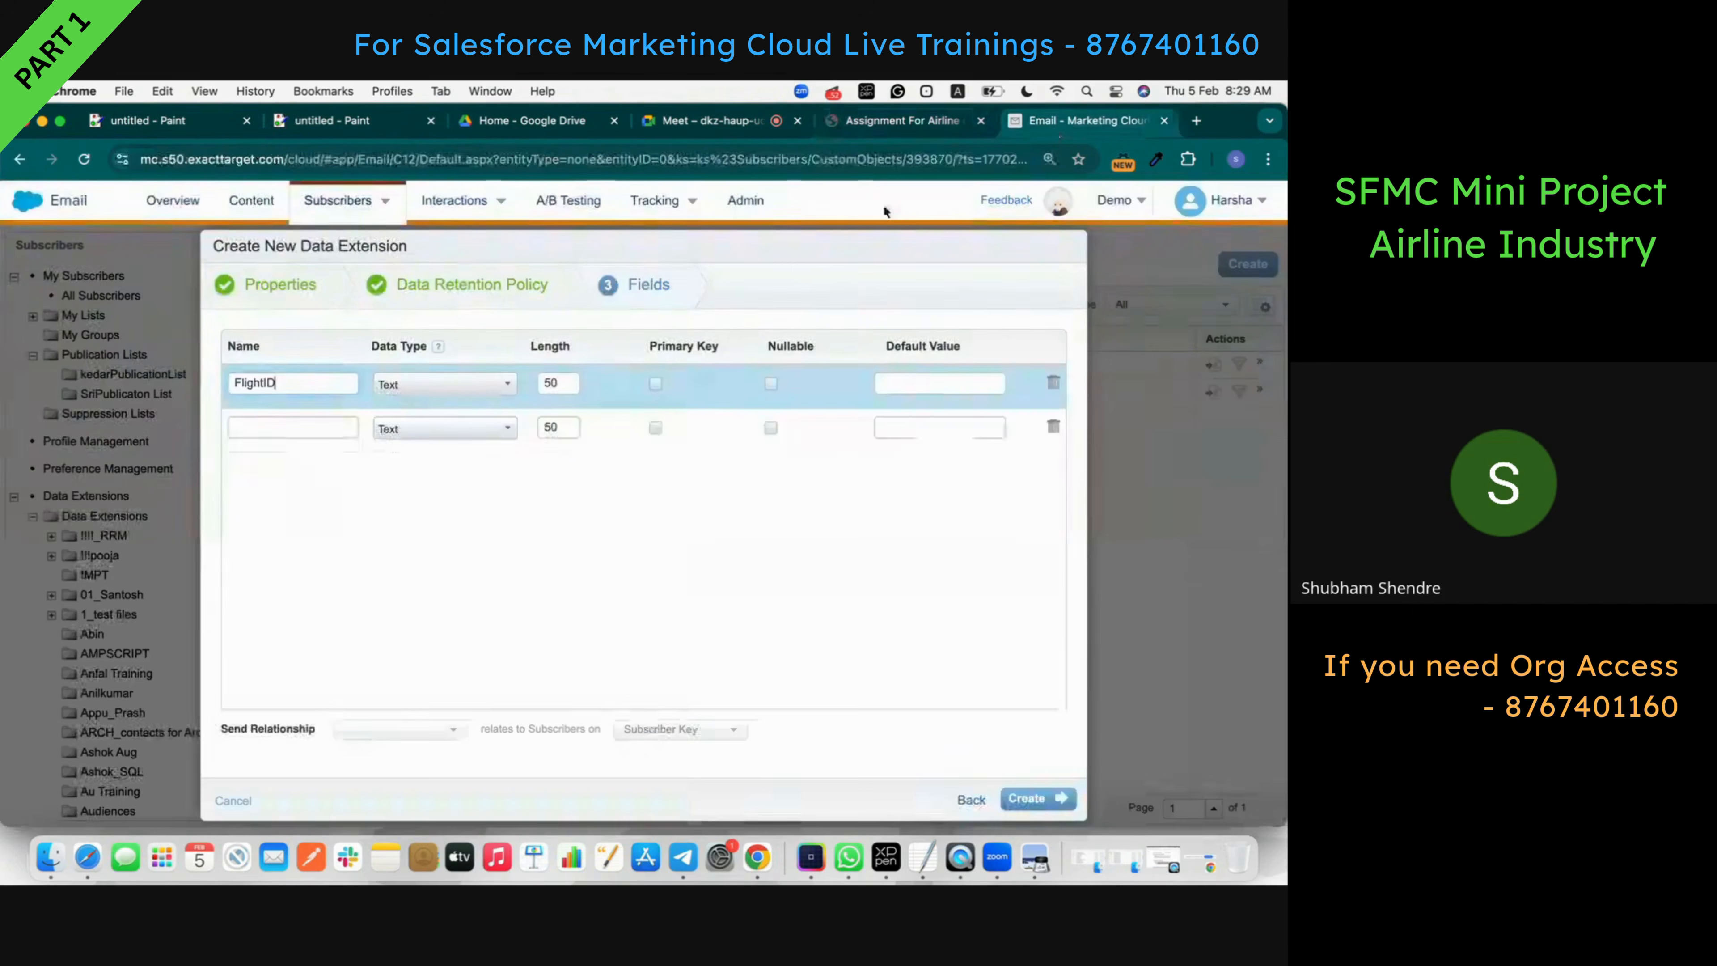
pyautogui.click(258, 427)
pyautogui.press('cmd+v')
# - Add AirlineID and Source as the third and fourth field names
pyautogui.click(896, 126)
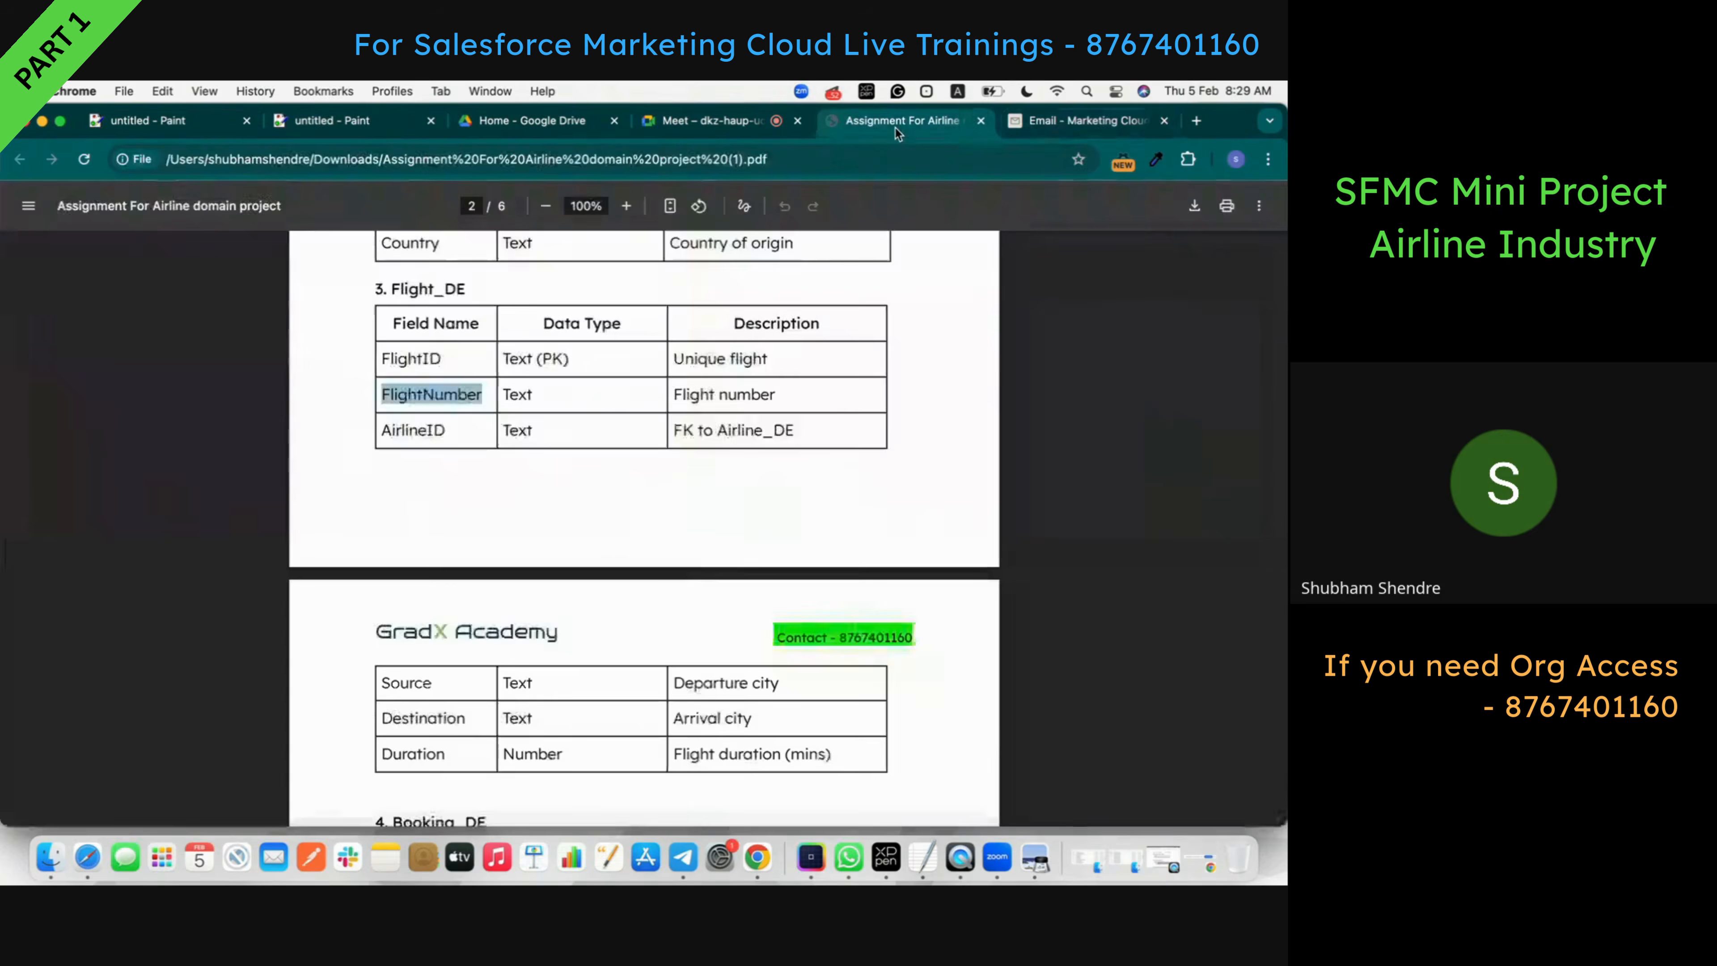
pyautogui.doubleClick(415, 430)
pyautogui.press('super+c')
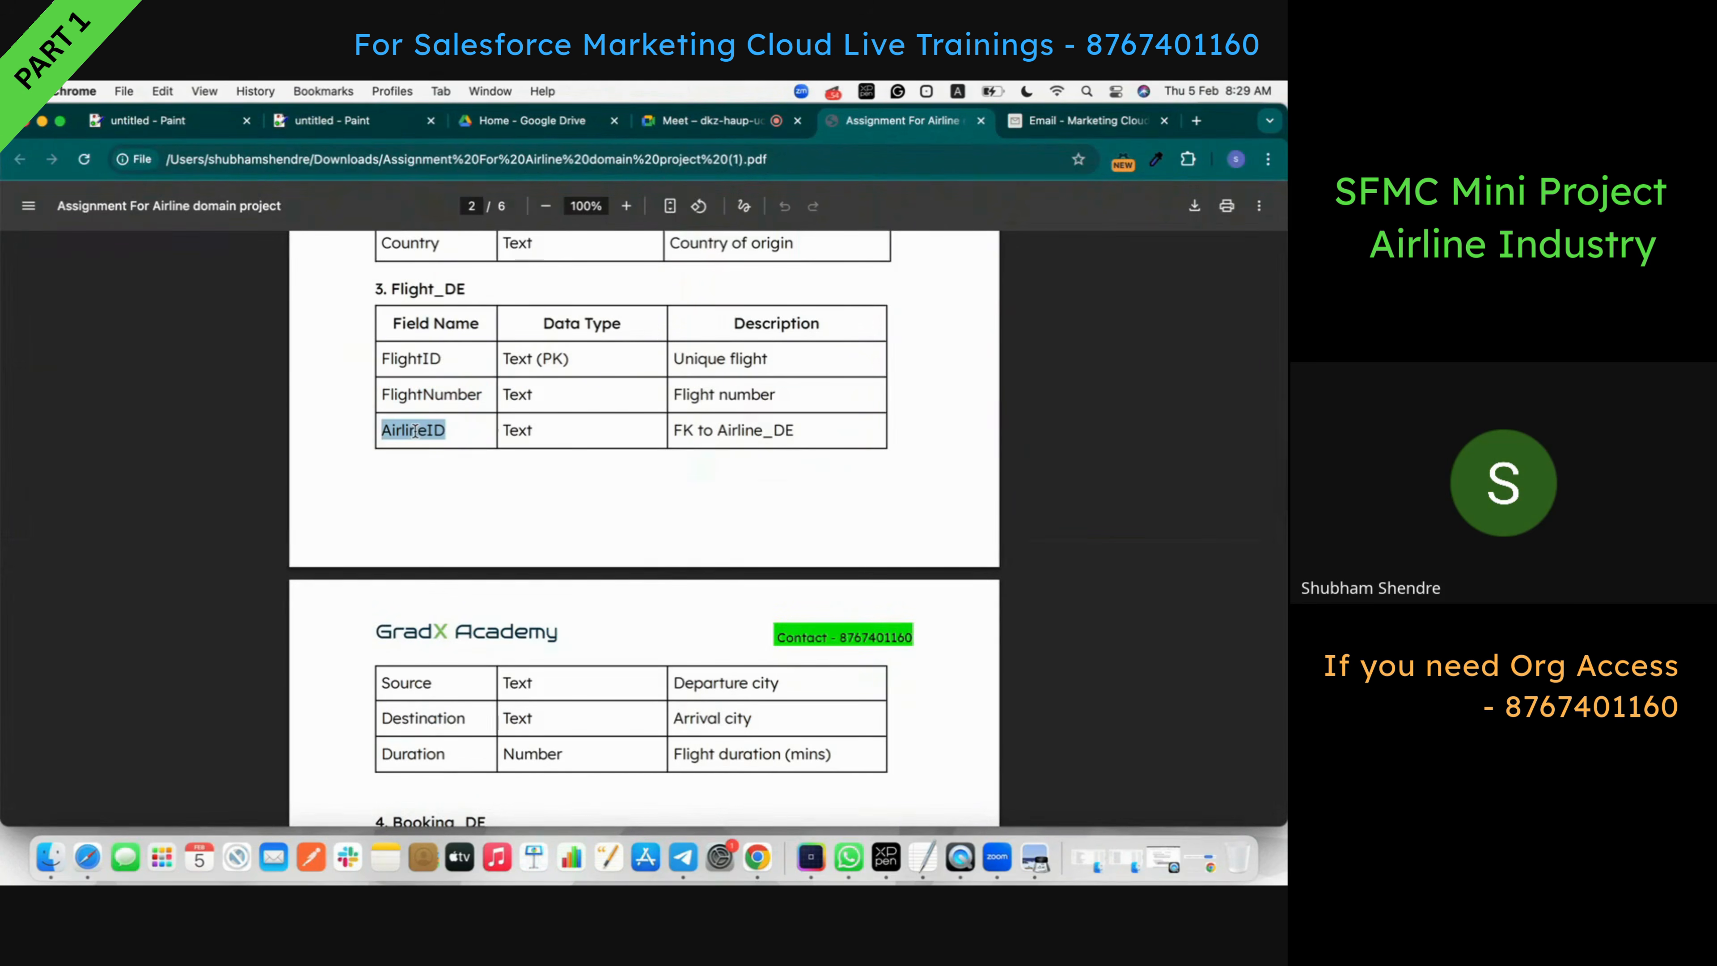
pyautogui.click(1081, 120)
pyautogui.click(301, 479)
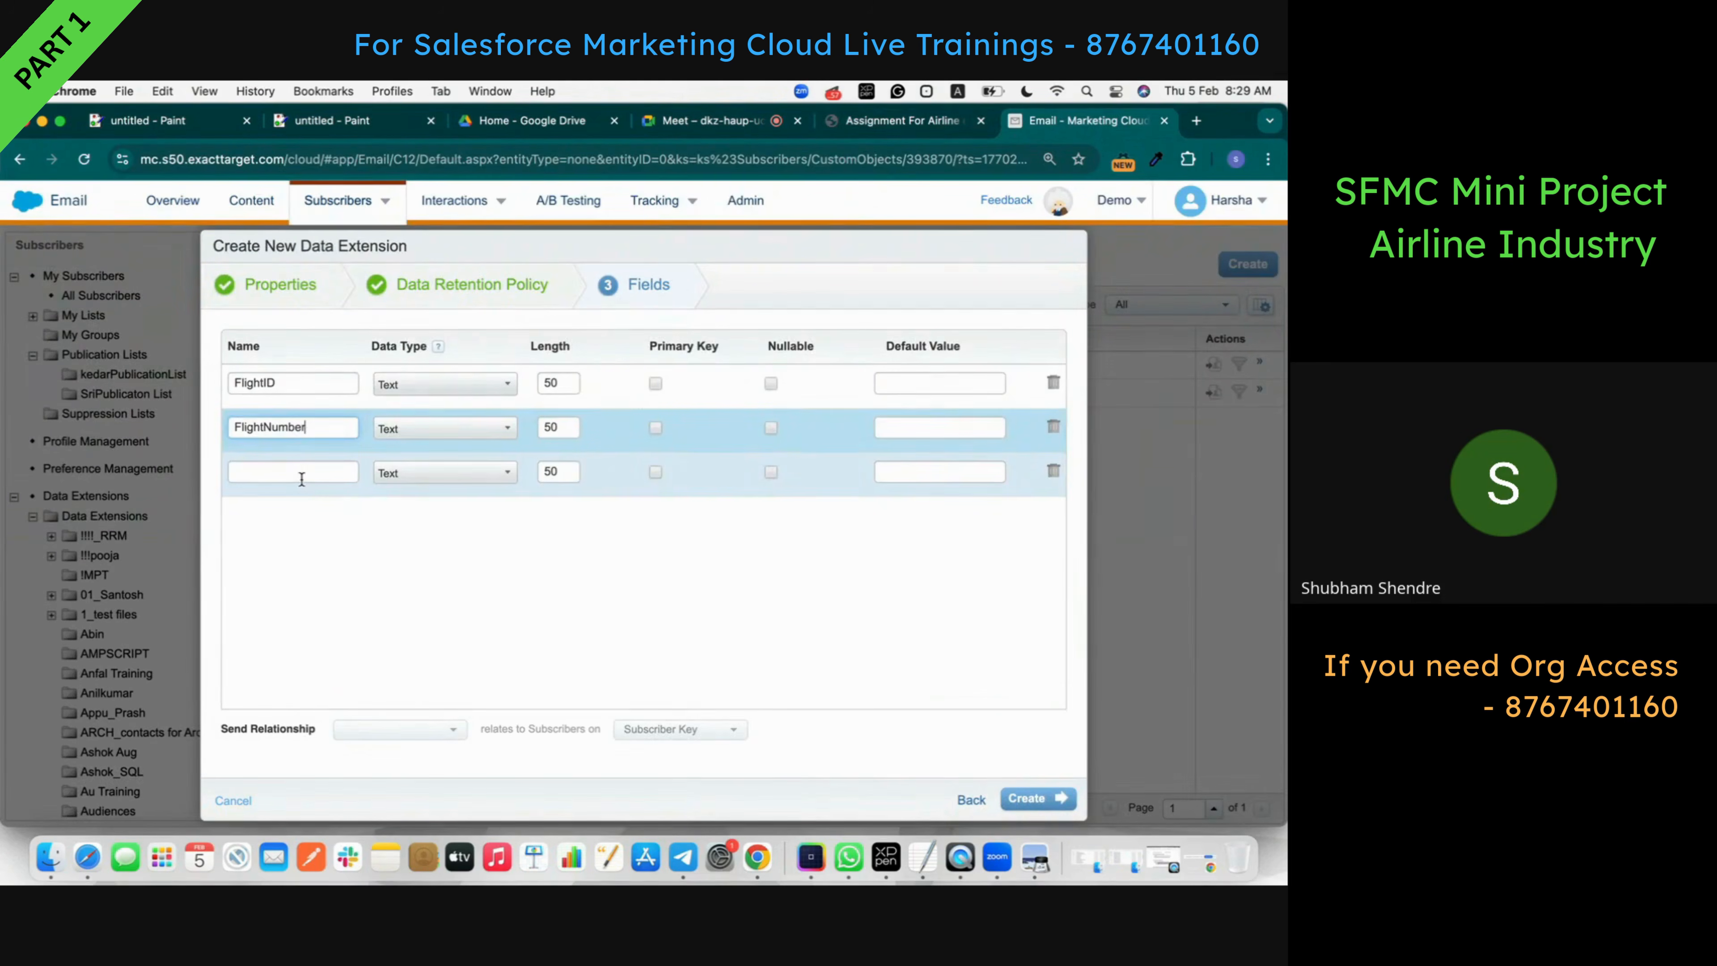
pyautogui.press('super+v')
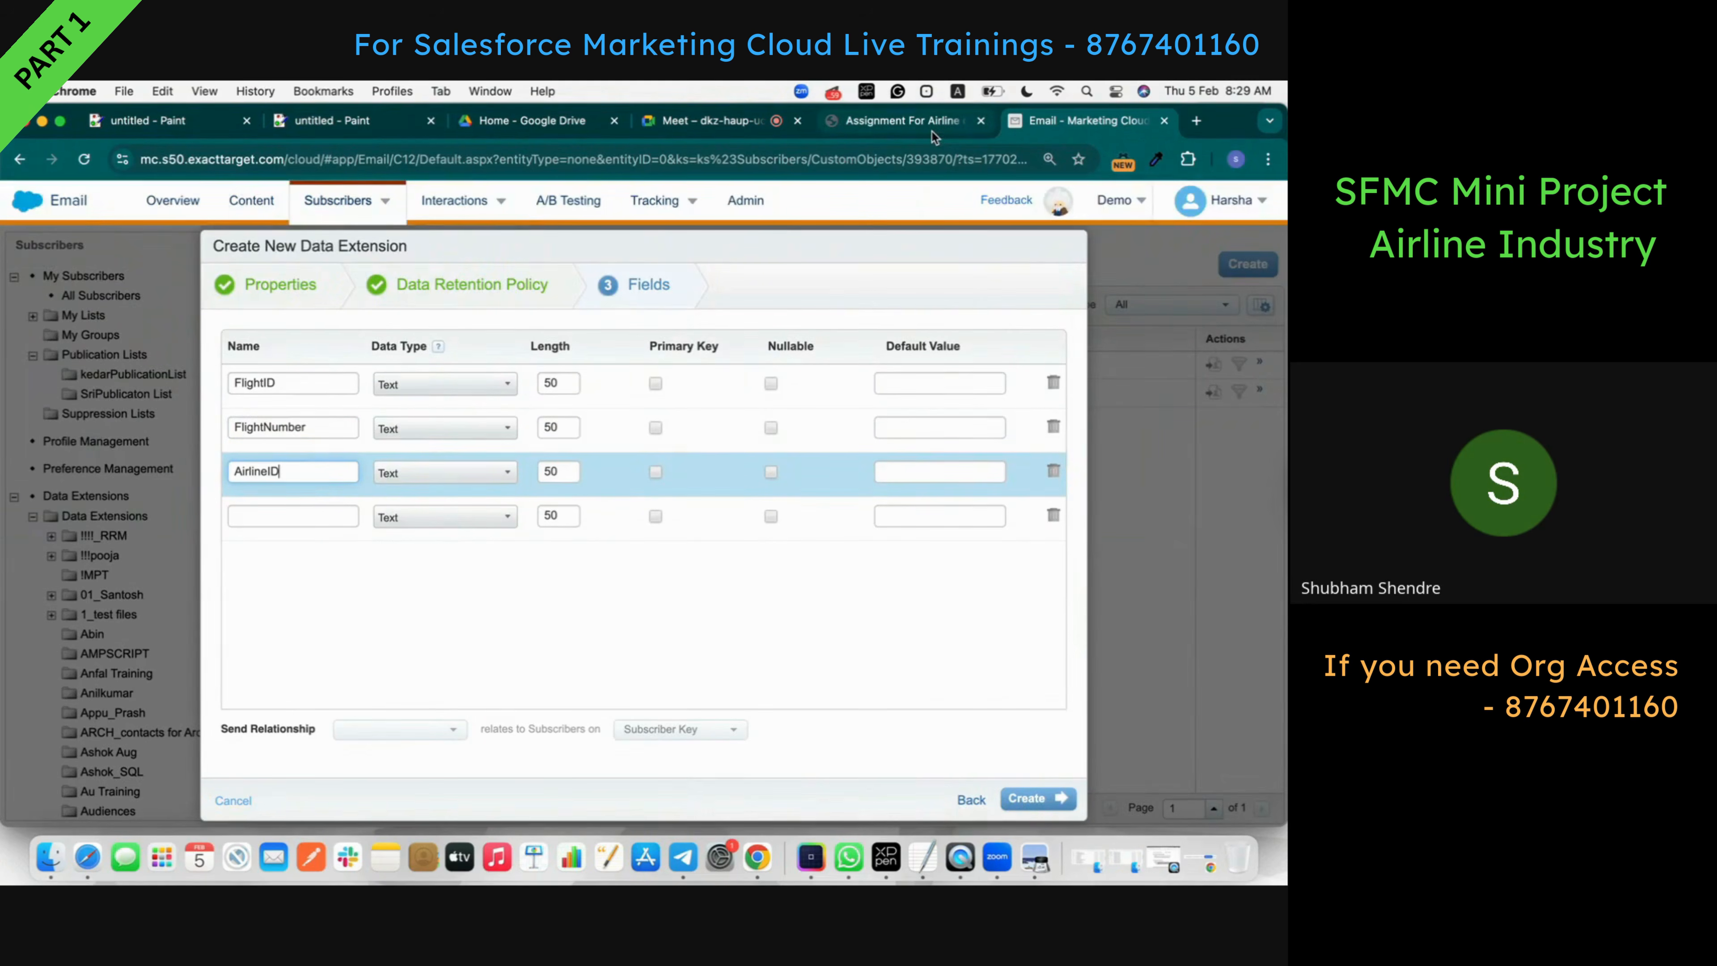
pyautogui.click(932, 126)
pyautogui.scroll(-2, 649, 433)
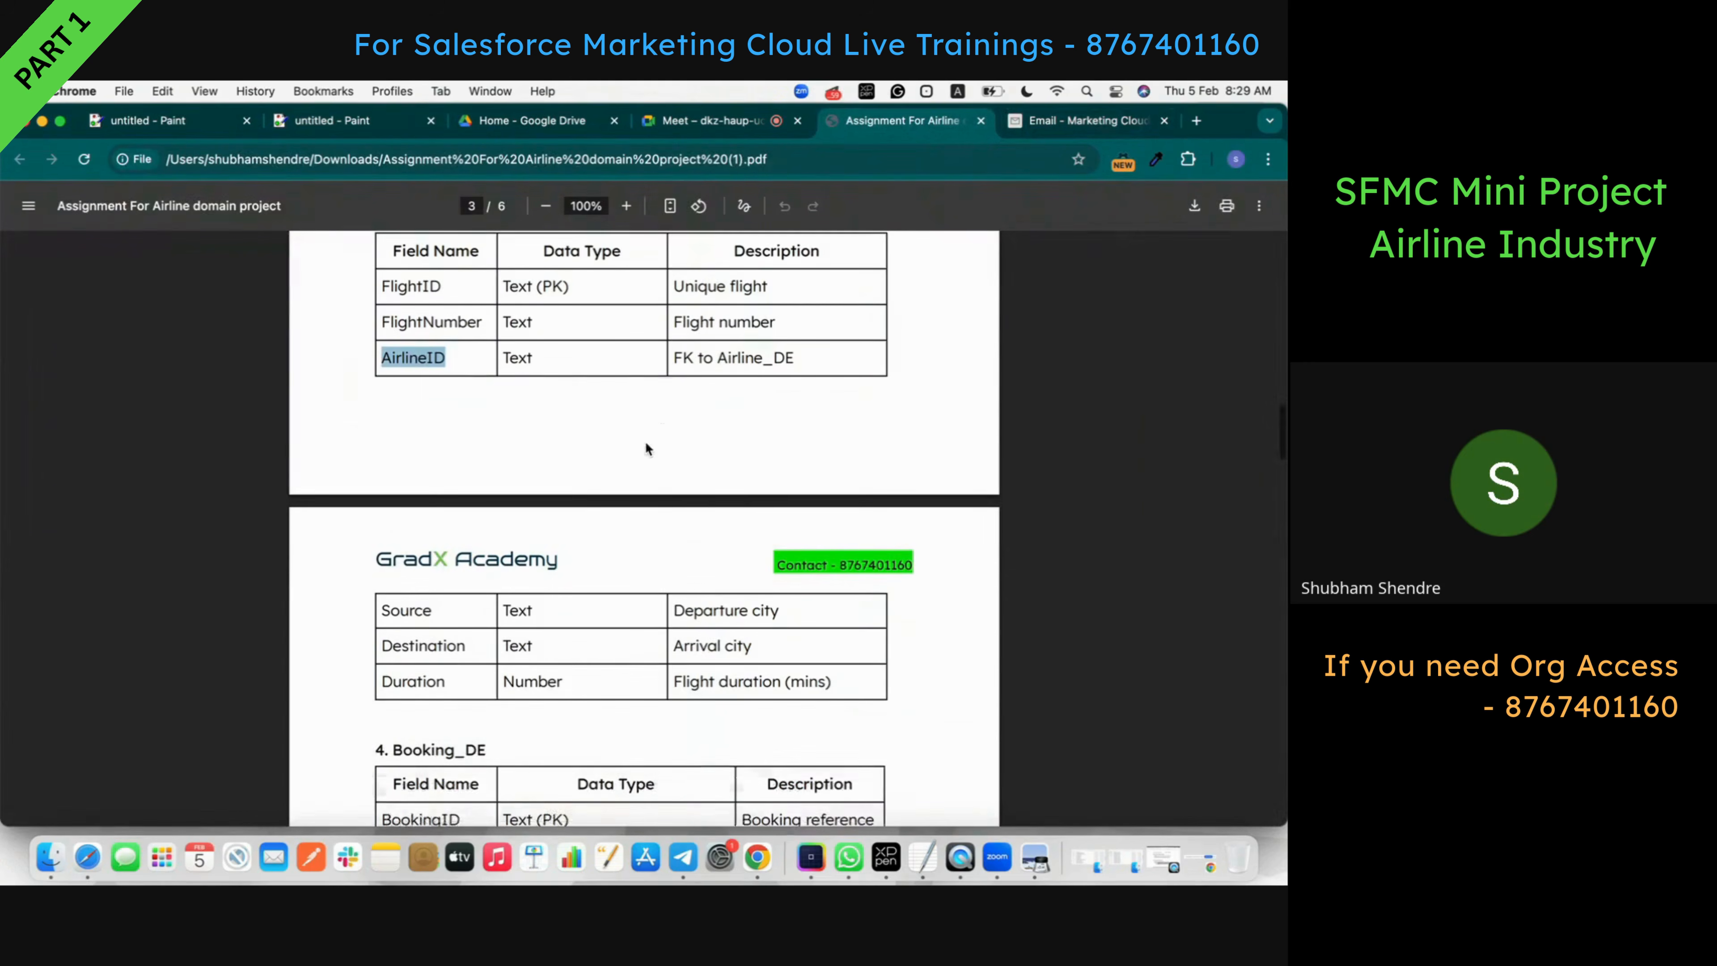
pyautogui.doubleClick(407, 611)
pyautogui.press('super+c')
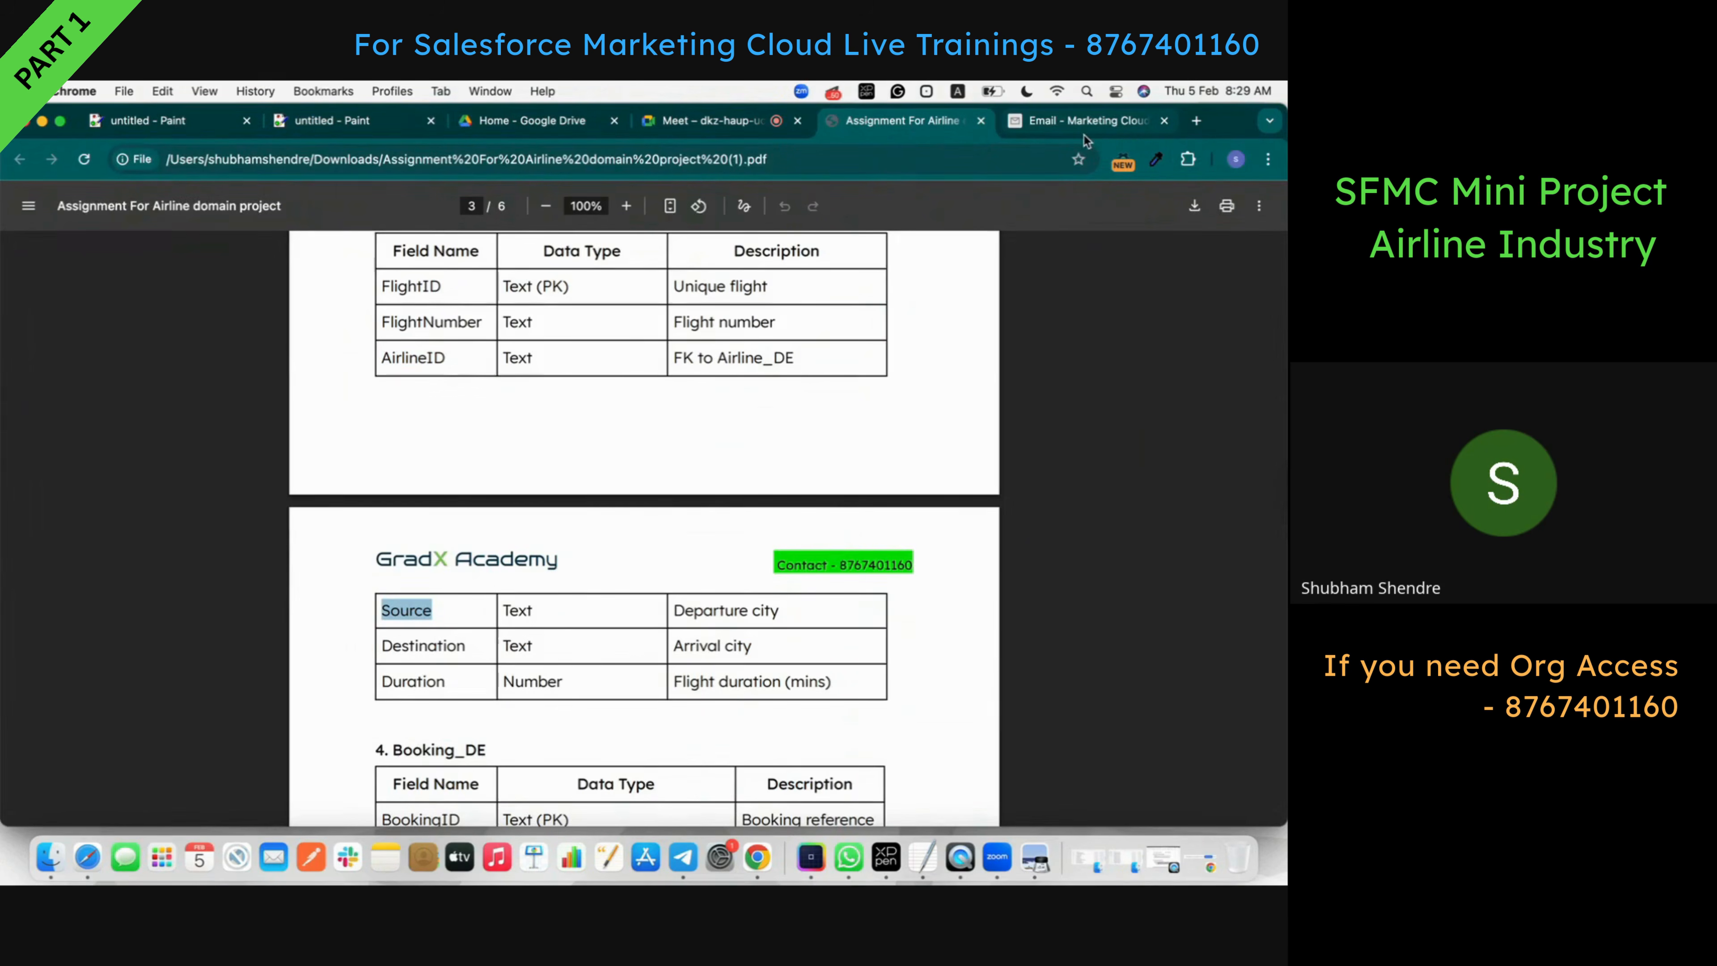
pyautogui.click(1088, 121)
pyautogui.click(332, 515)
pyautogui.press('super+v')
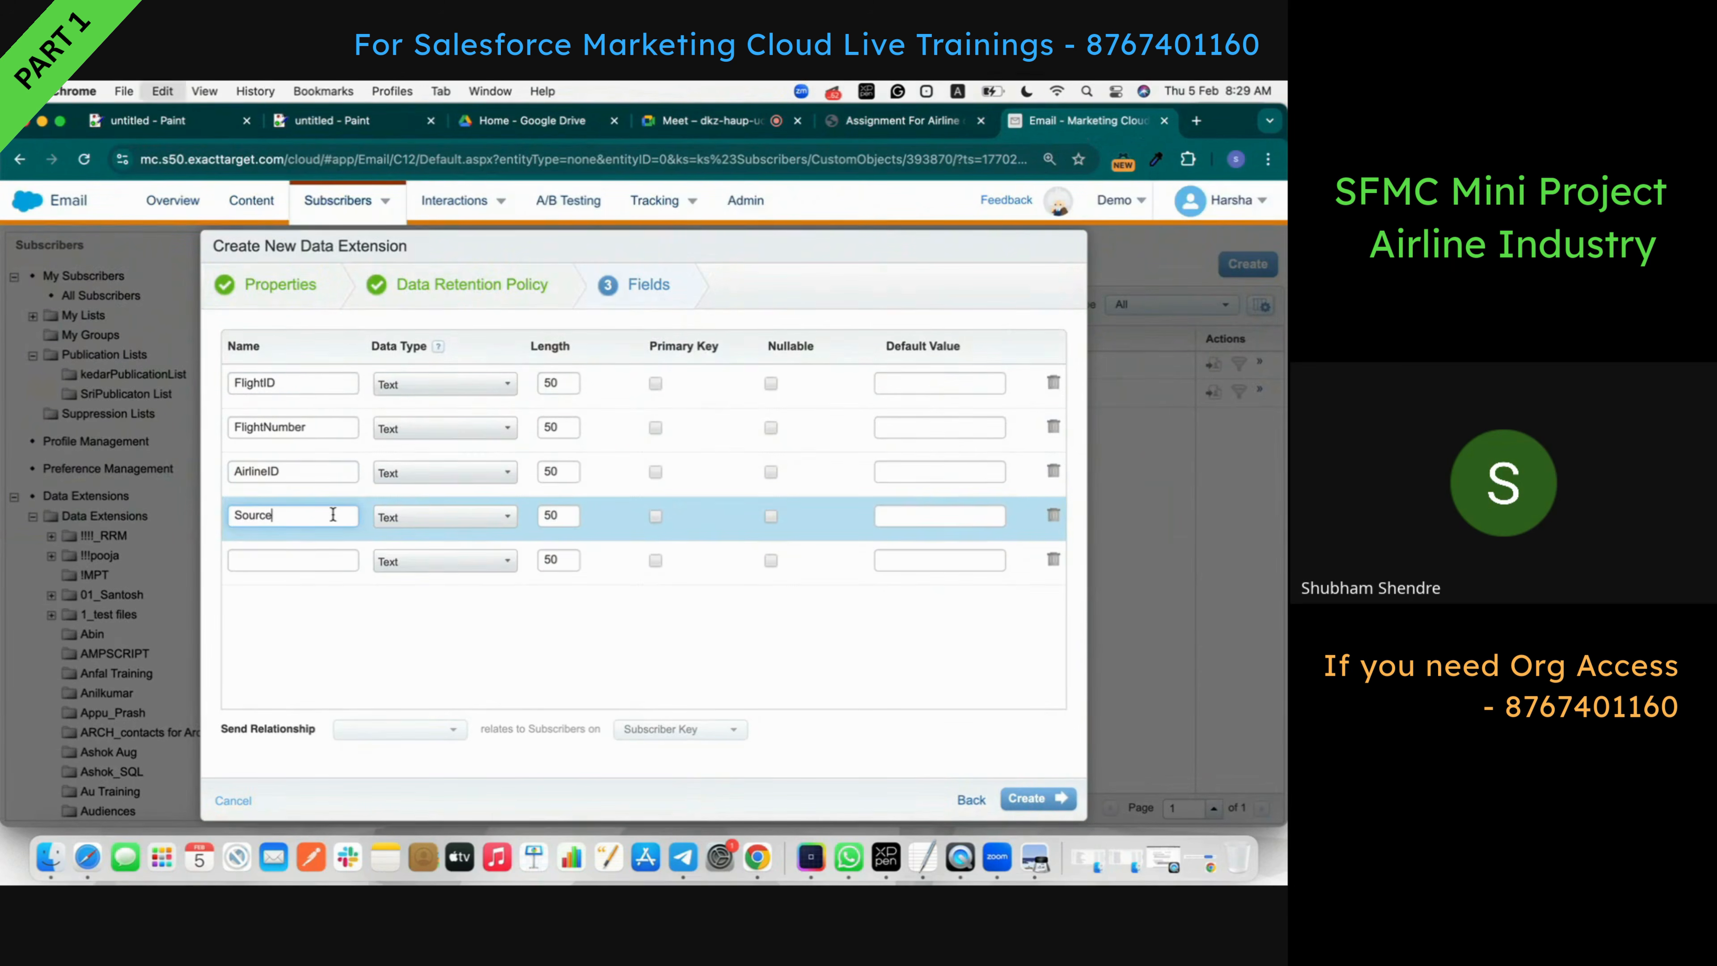
# - Add Destination and Duration as the fifth and sixth field names
pyautogui.click(883, 126)
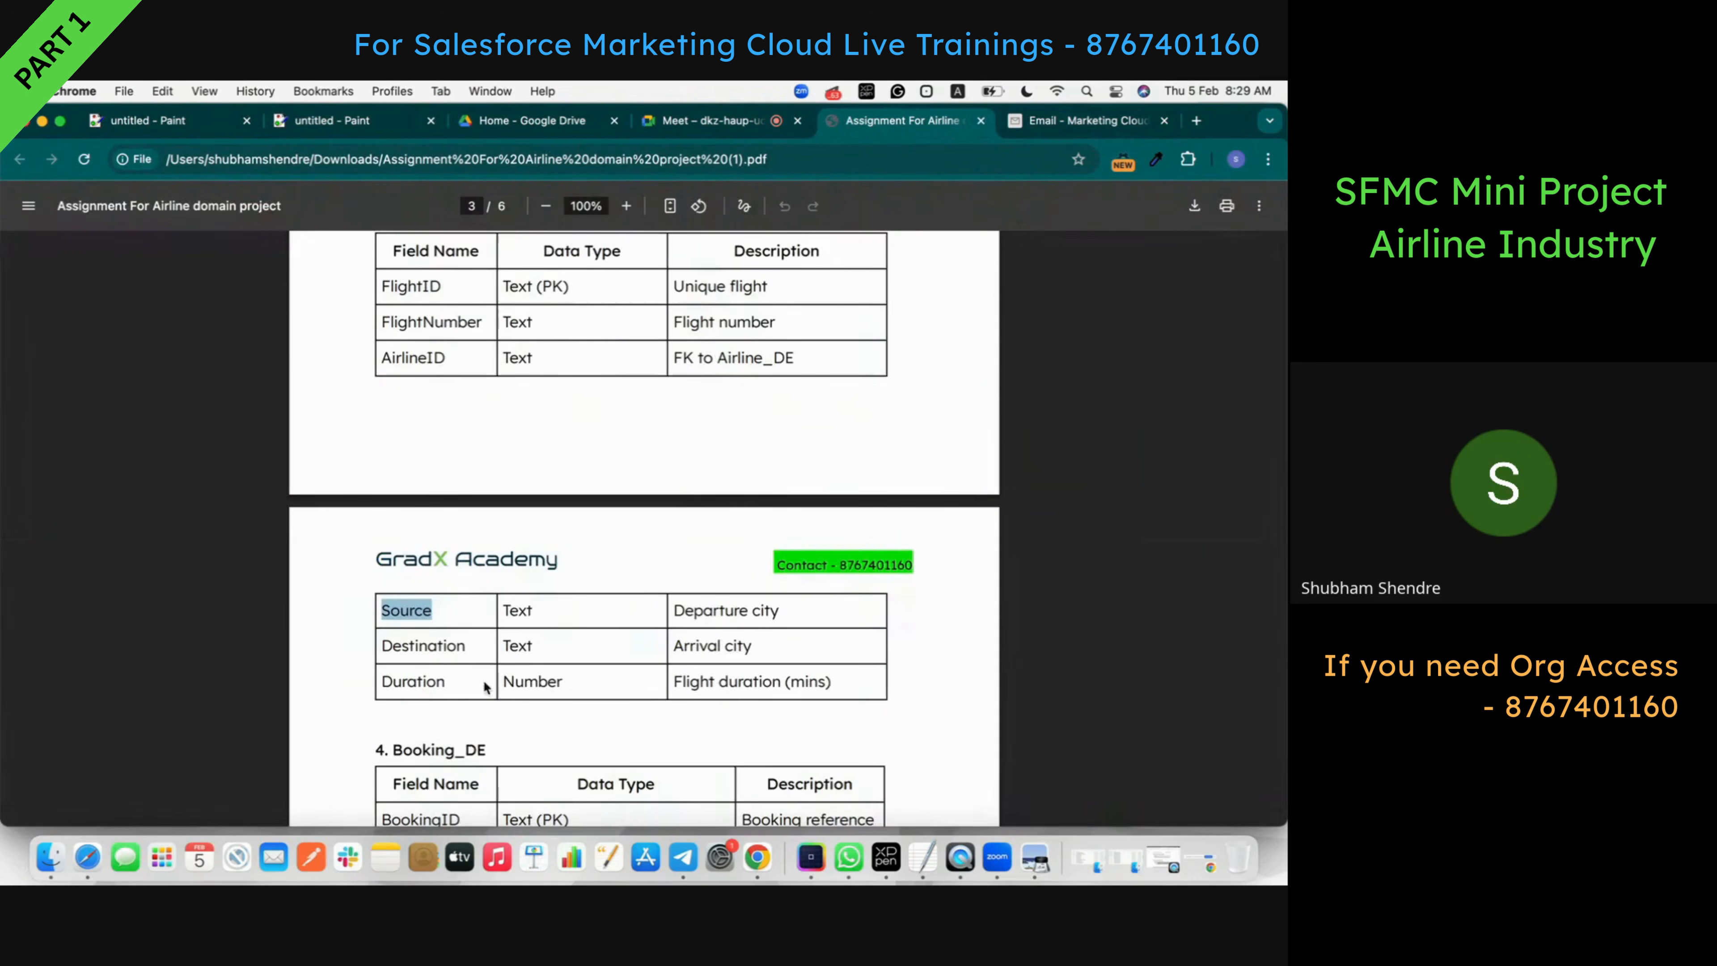
pyautogui.doubleClick(415, 647)
pyautogui.press('super+c')
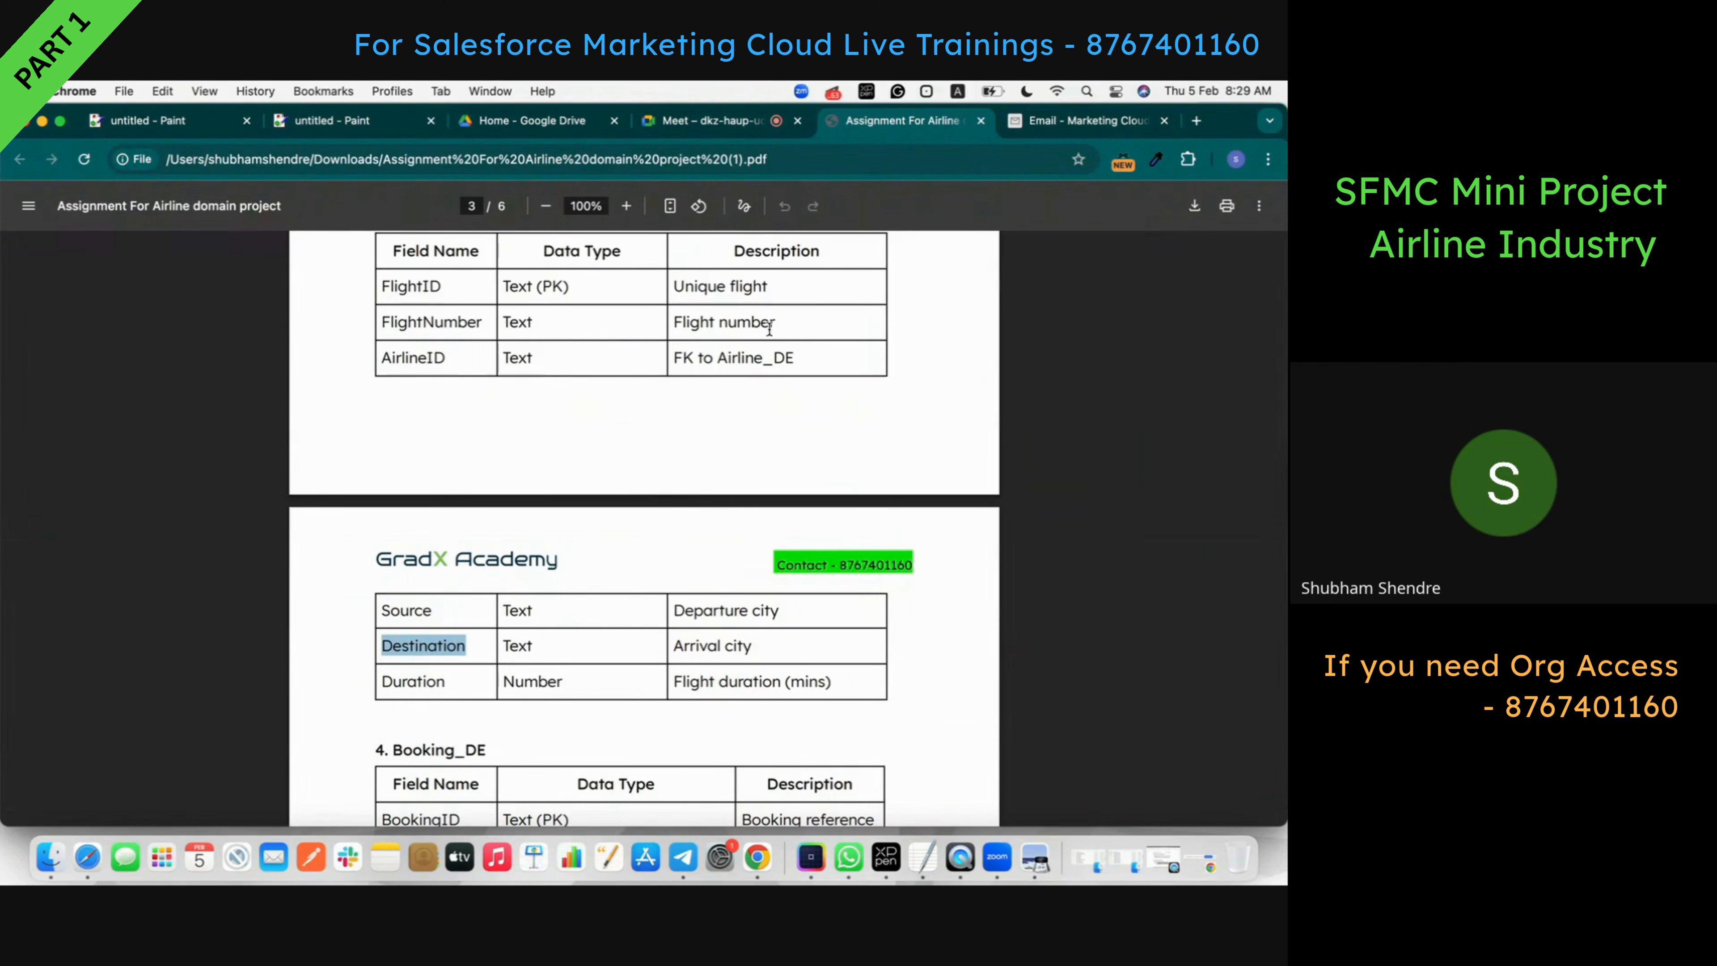
pyautogui.click(1037, 125)
pyautogui.click(322, 553)
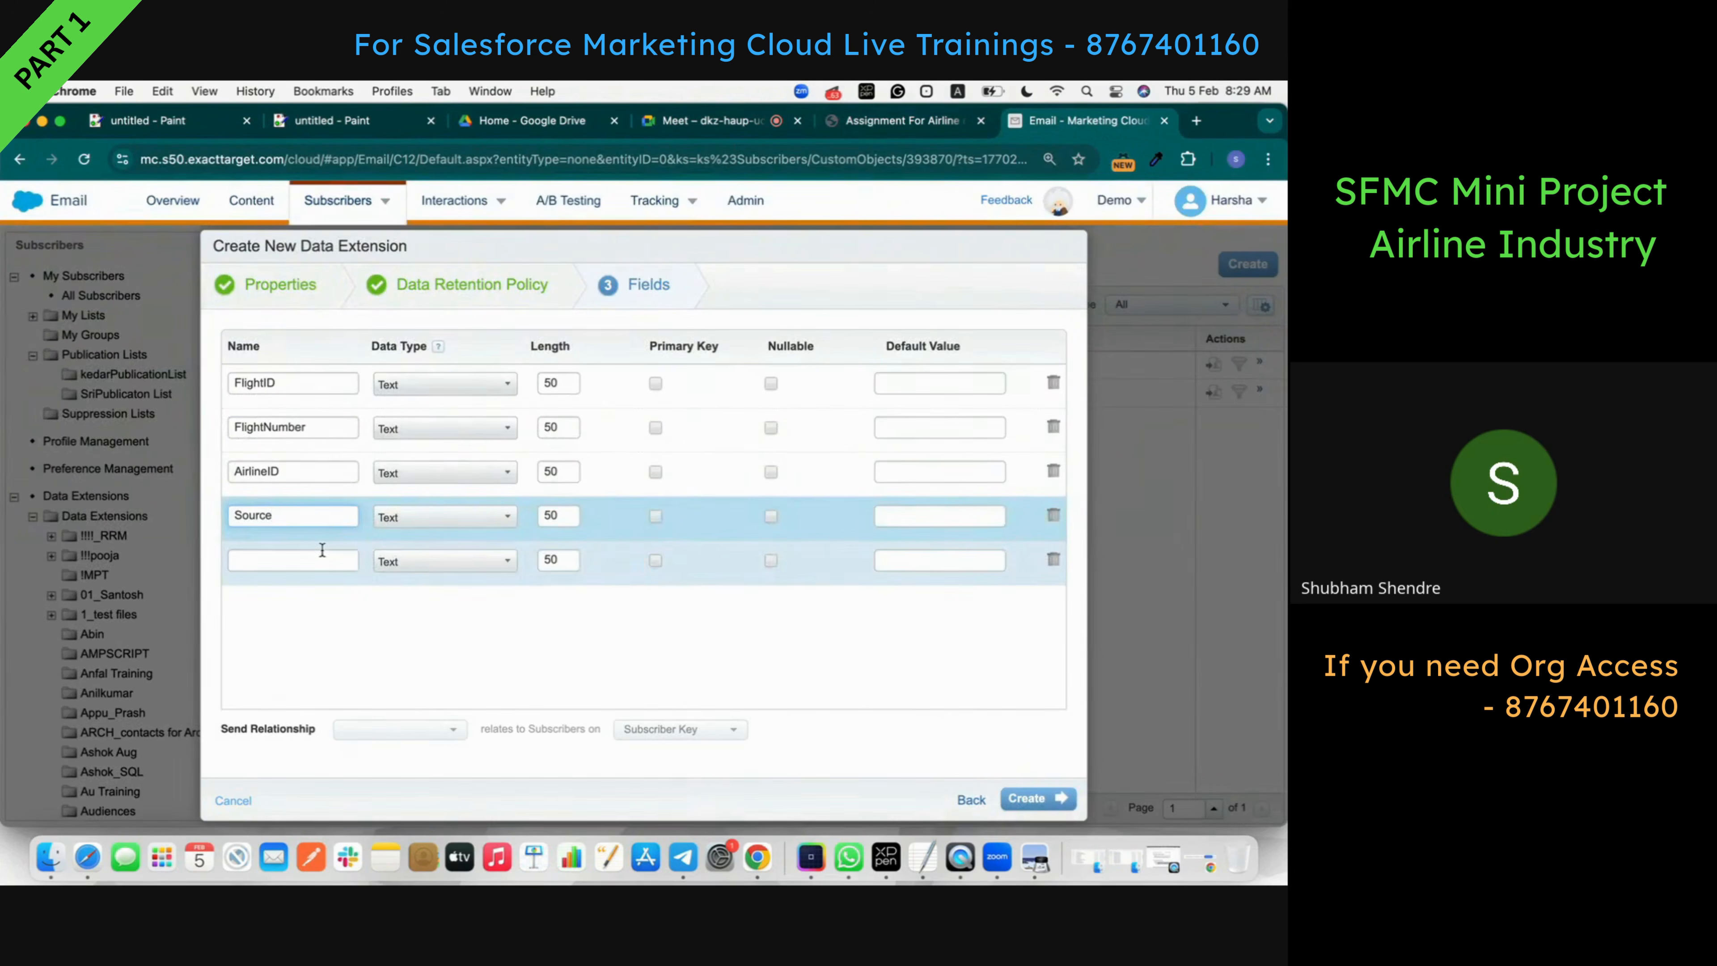
pyautogui.press('super+v')
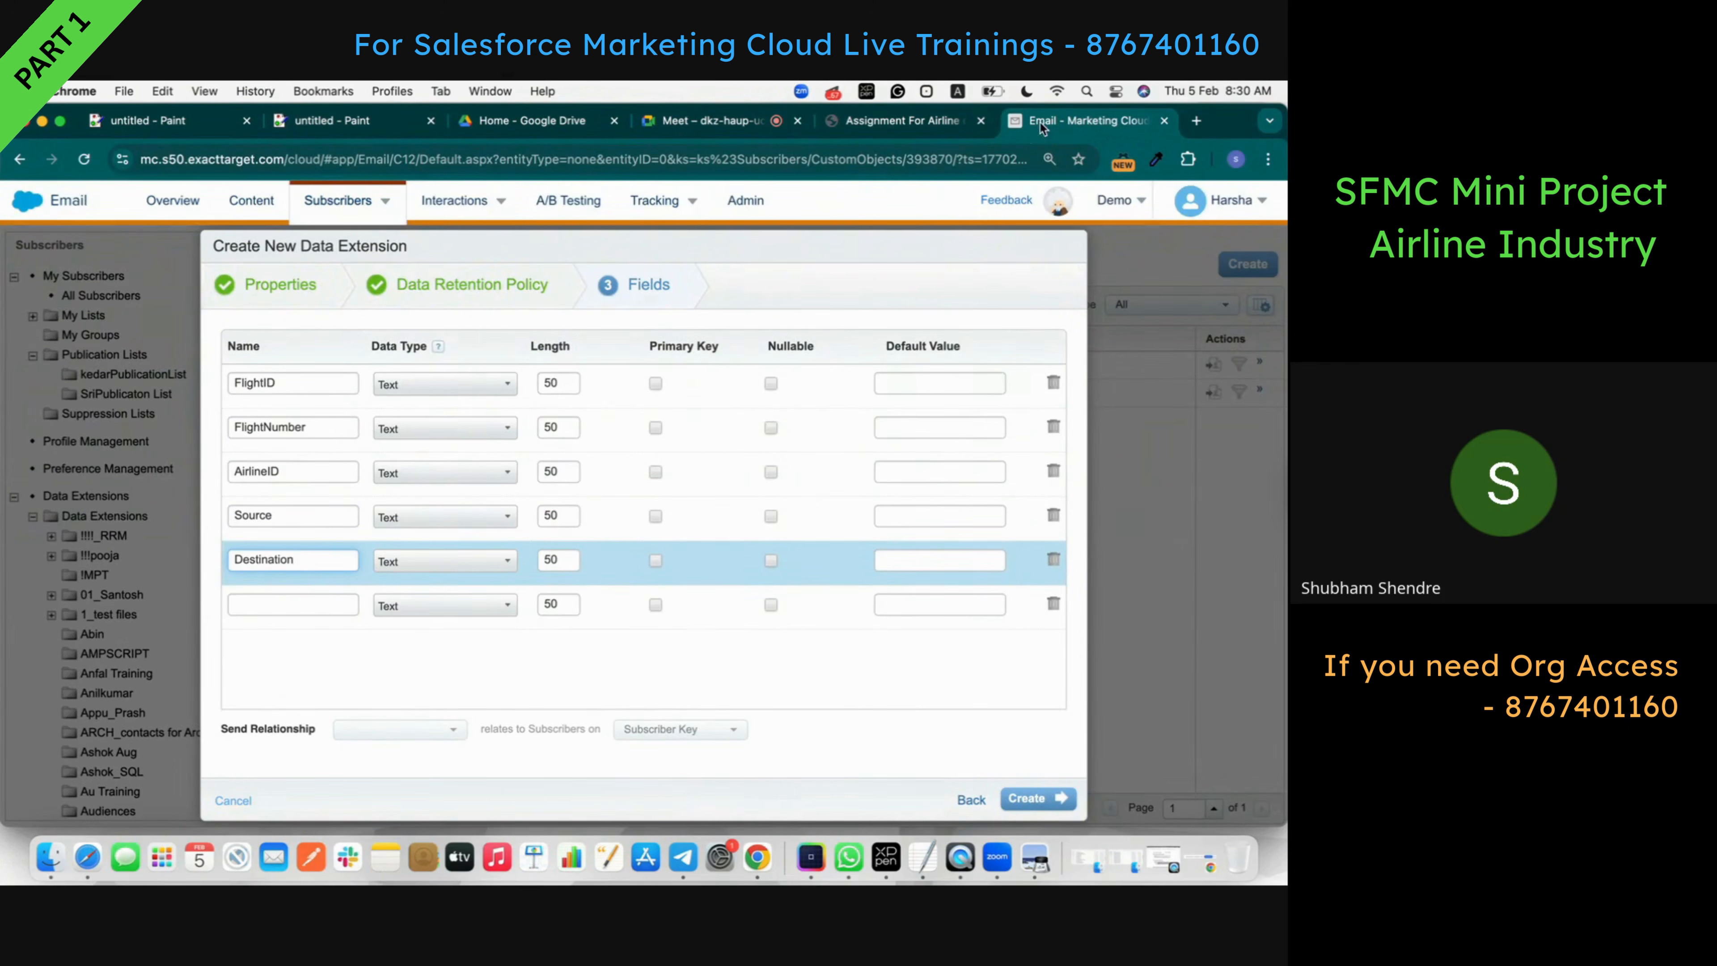
pyautogui.click(902, 121)
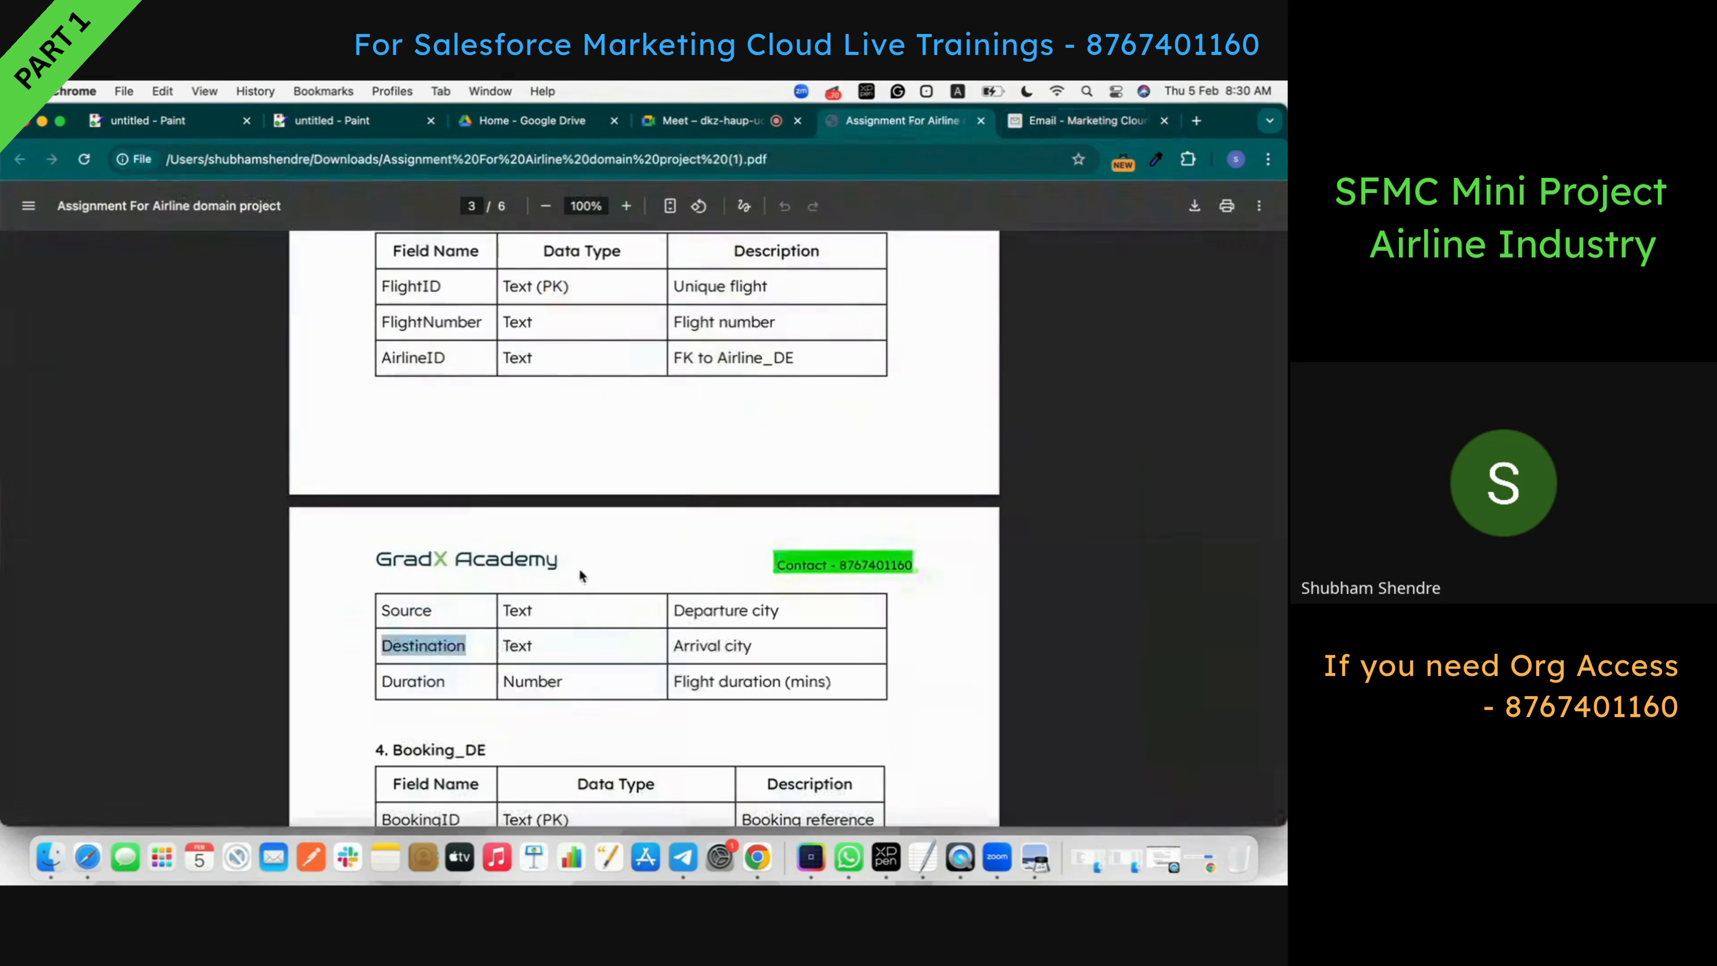
pyautogui.doubleClick(412, 683)
pyautogui.press('super+c')
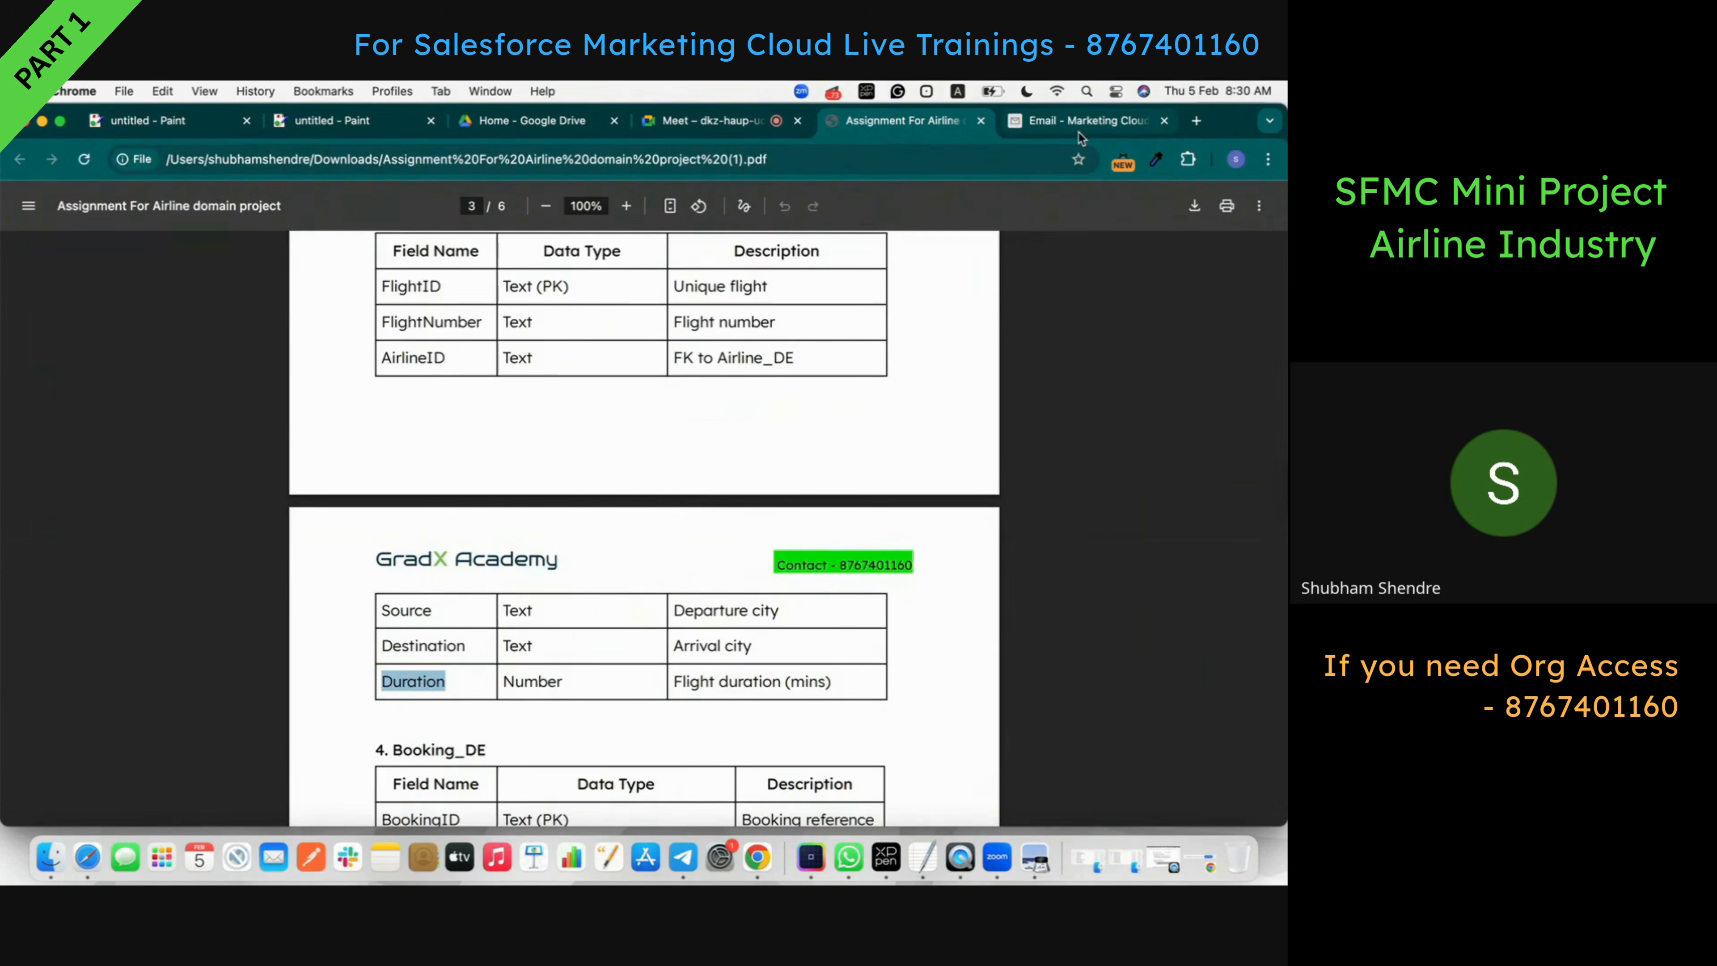
pyautogui.click(1082, 122)
pyautogui.click(339, 602)
pyautogui.press('super+v')
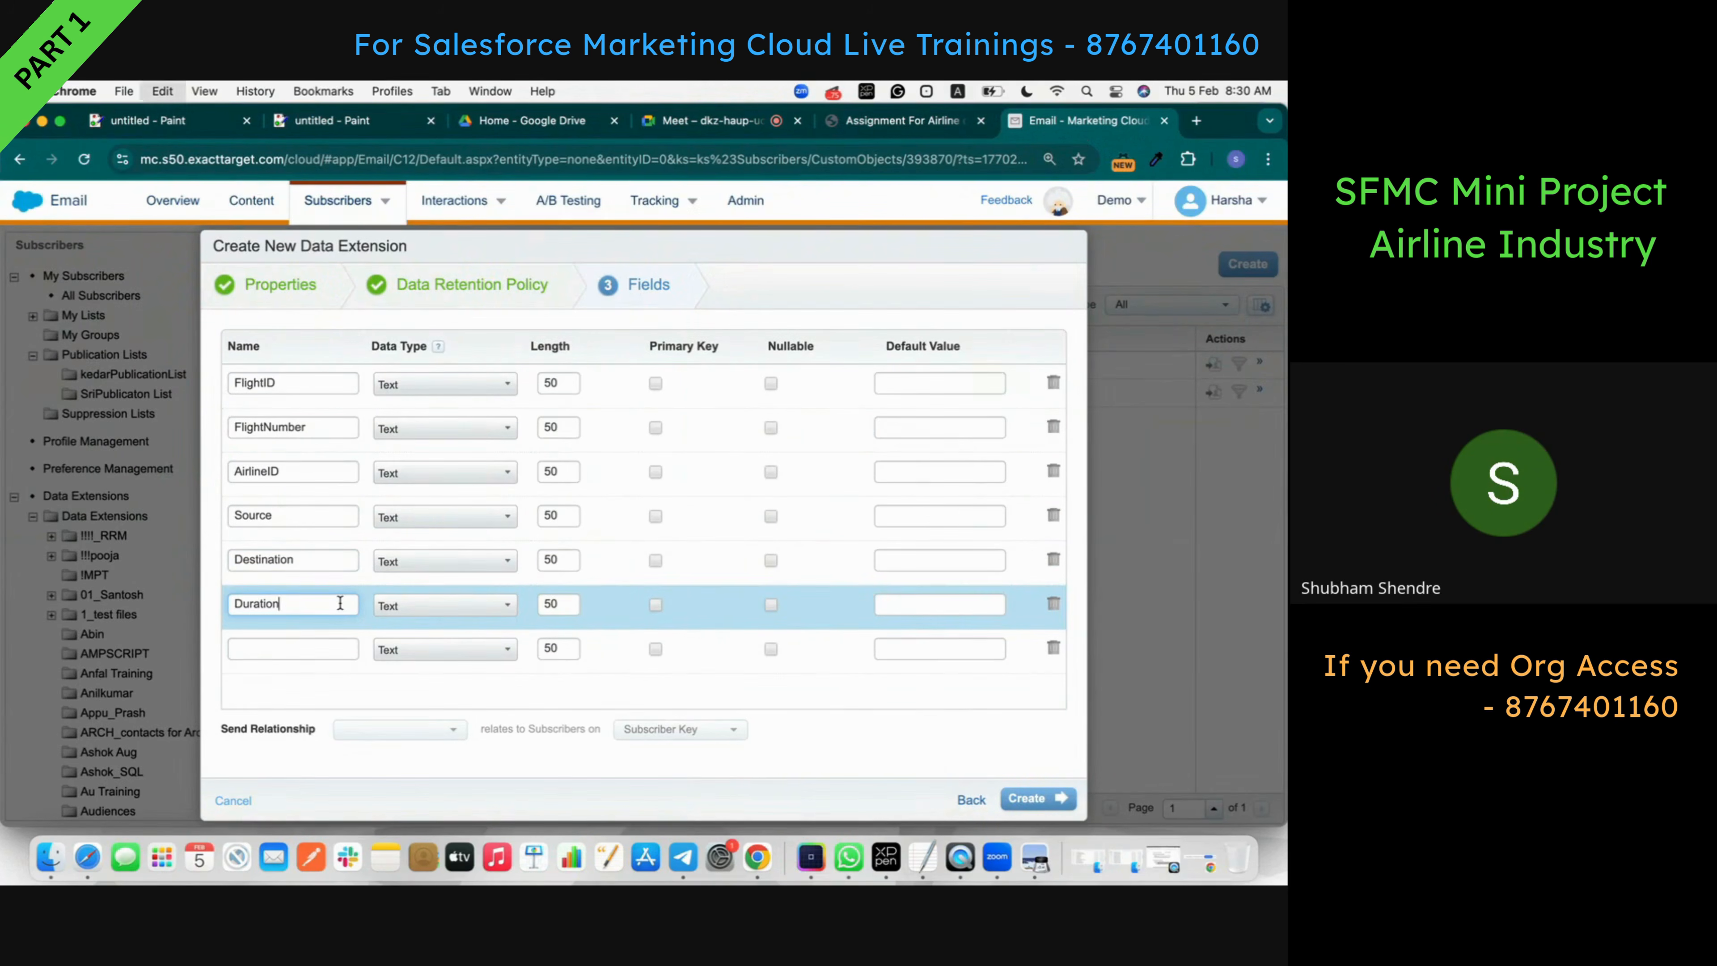
pyautogui.click(924, 129)
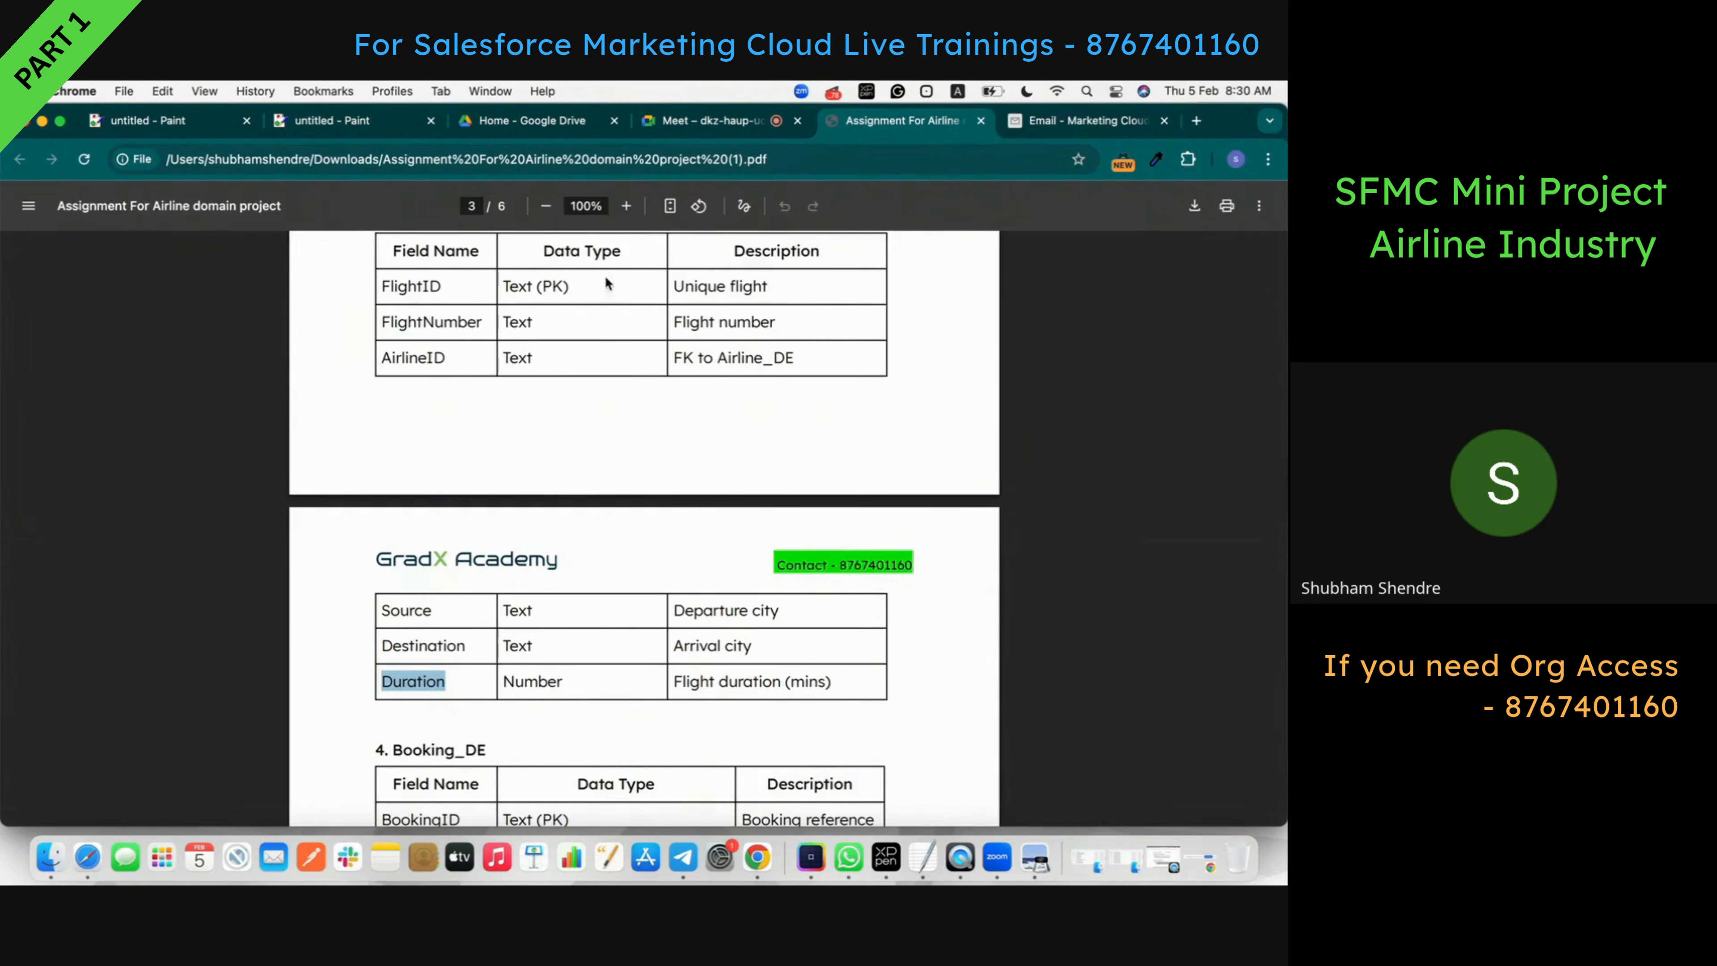
pyautogui.click(1054, 121)
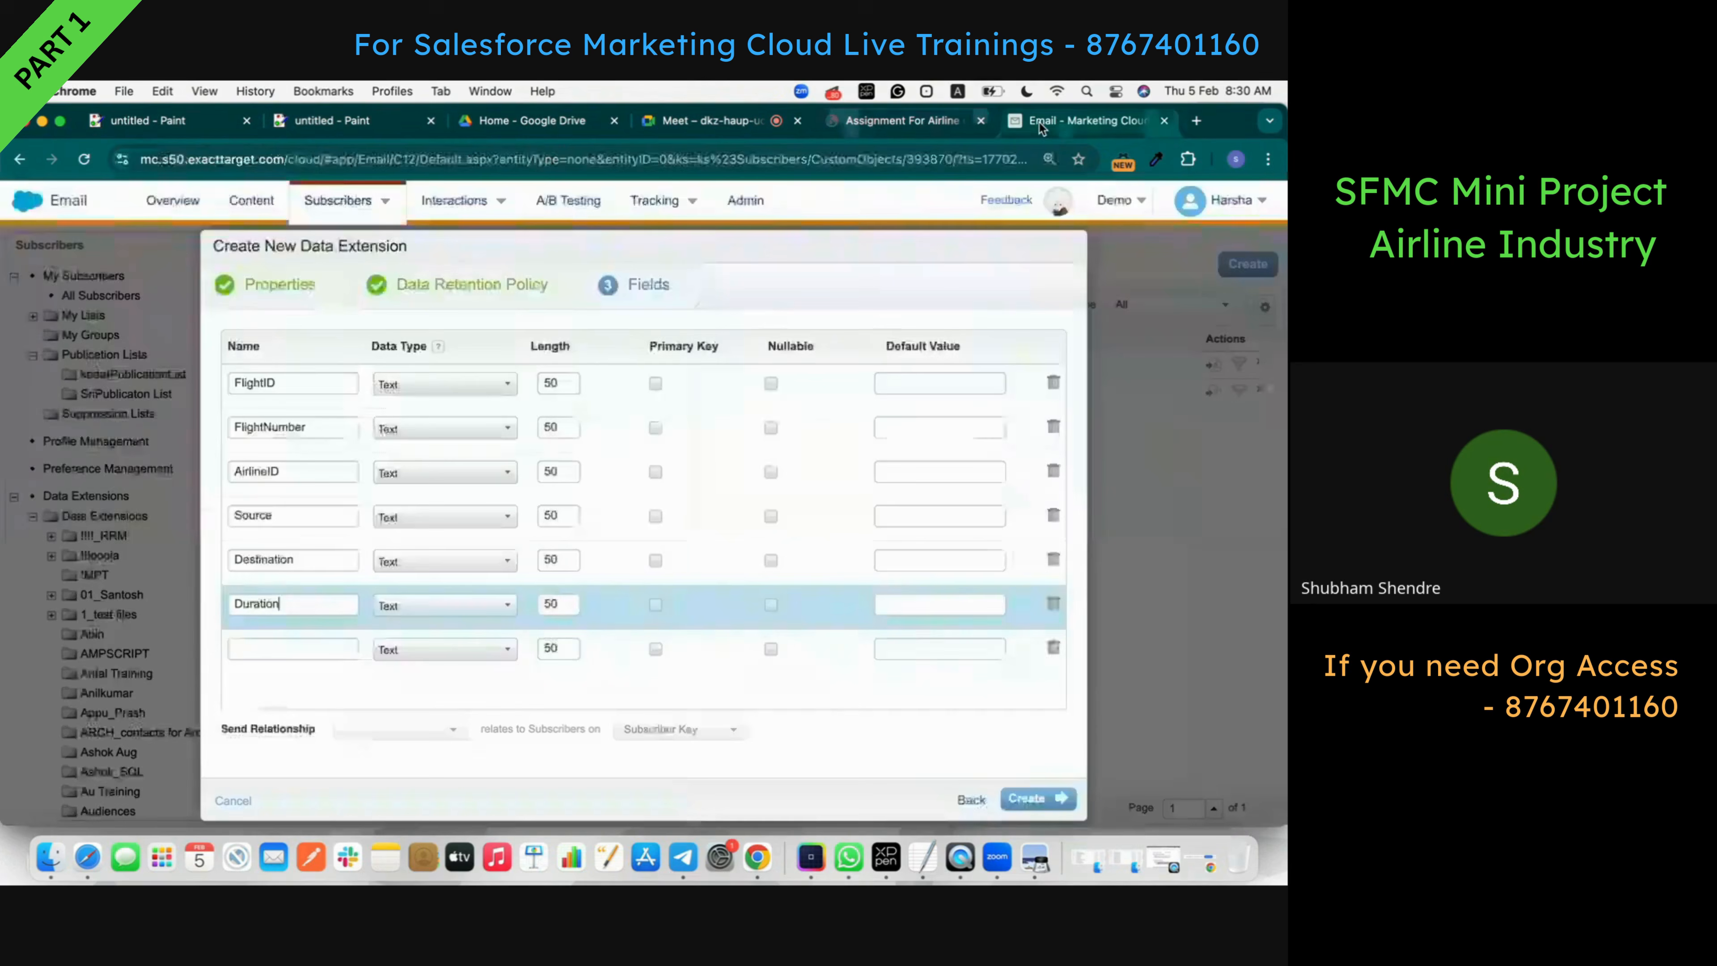
# - Make FlightID the primary key, mark the other five fields nullable, and delete the empty row
pyautogui.click(655, 384)
pyautogui.click(770, 427)
pyautogui.click(763, 473)
pyautogui.click(772, 516)
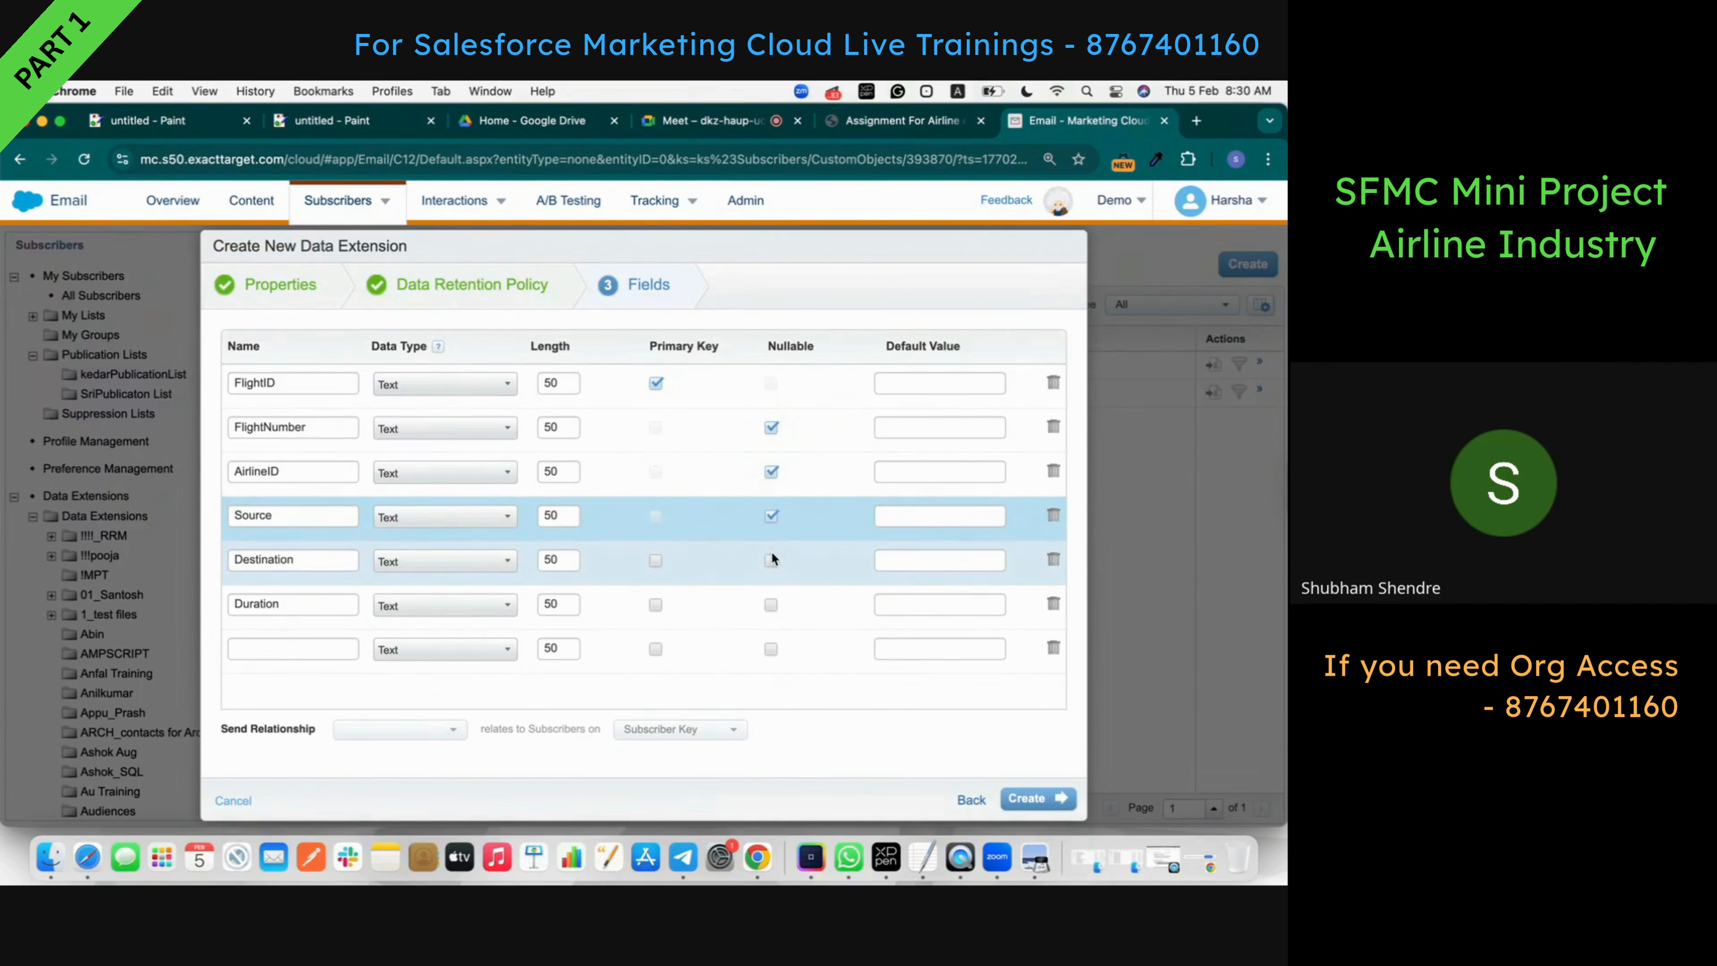
pyautogui.click(771, 560)
pyautogui.click(771, 604)
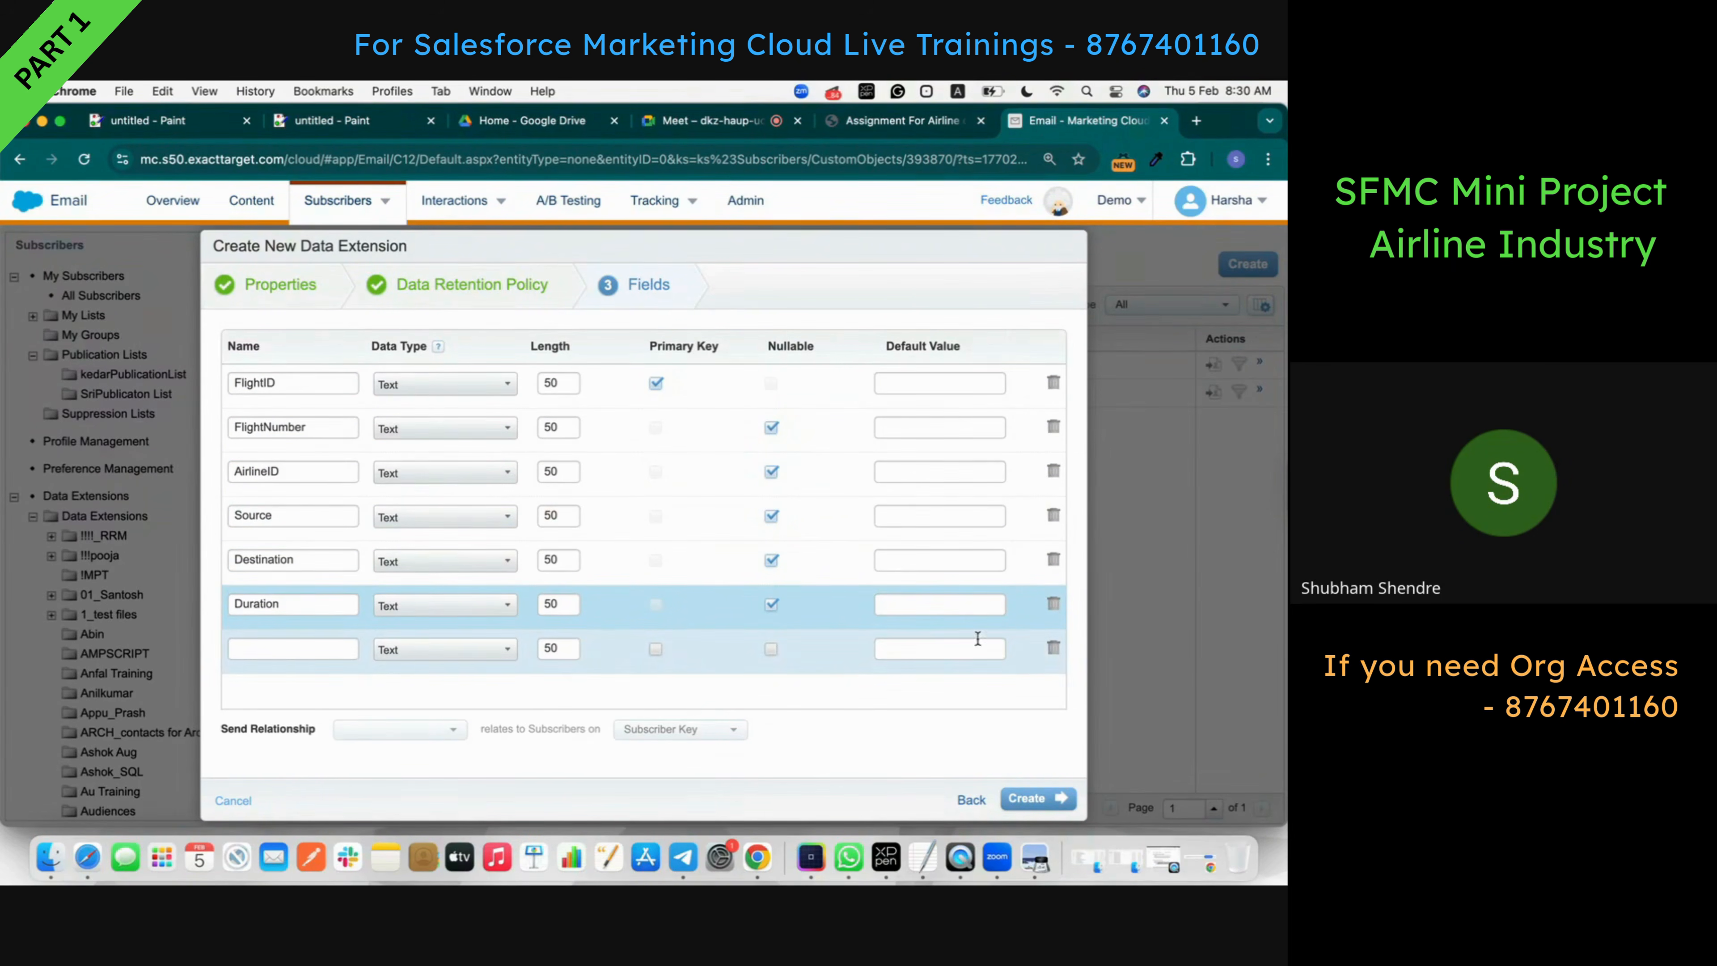
pyautogui.click(1052, 650)
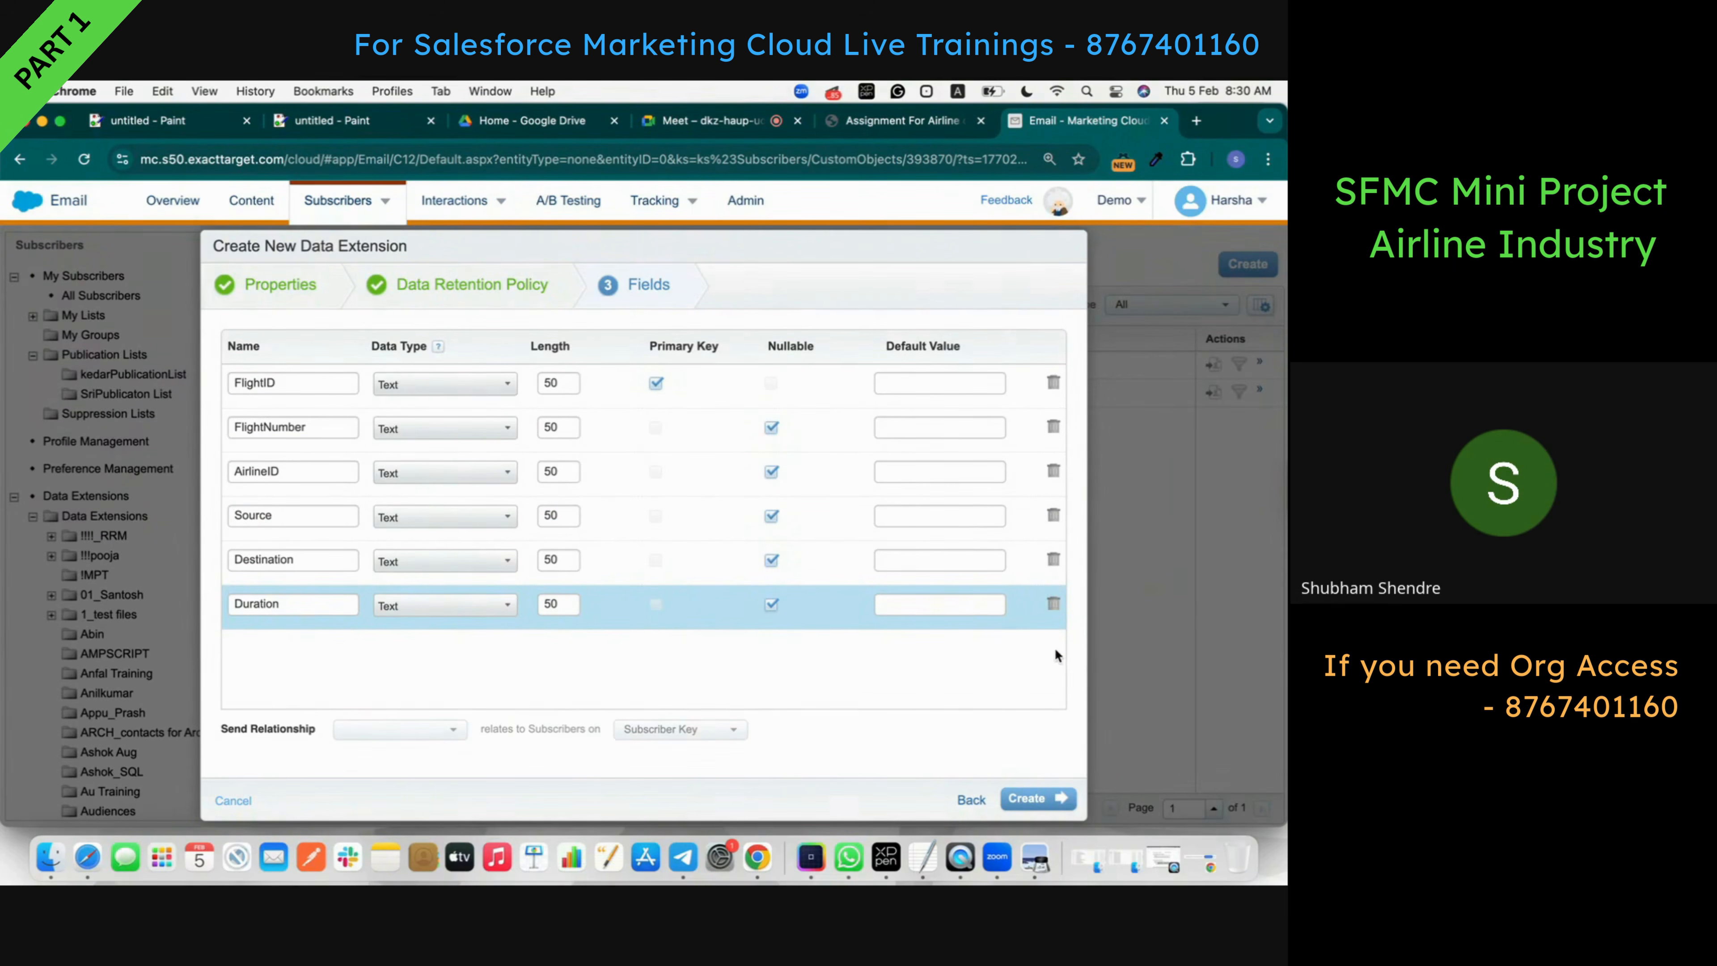
# - Set Duration's data type to Number and create the Flight_DE_Airline data extension
pyautogui.click(865, 132)
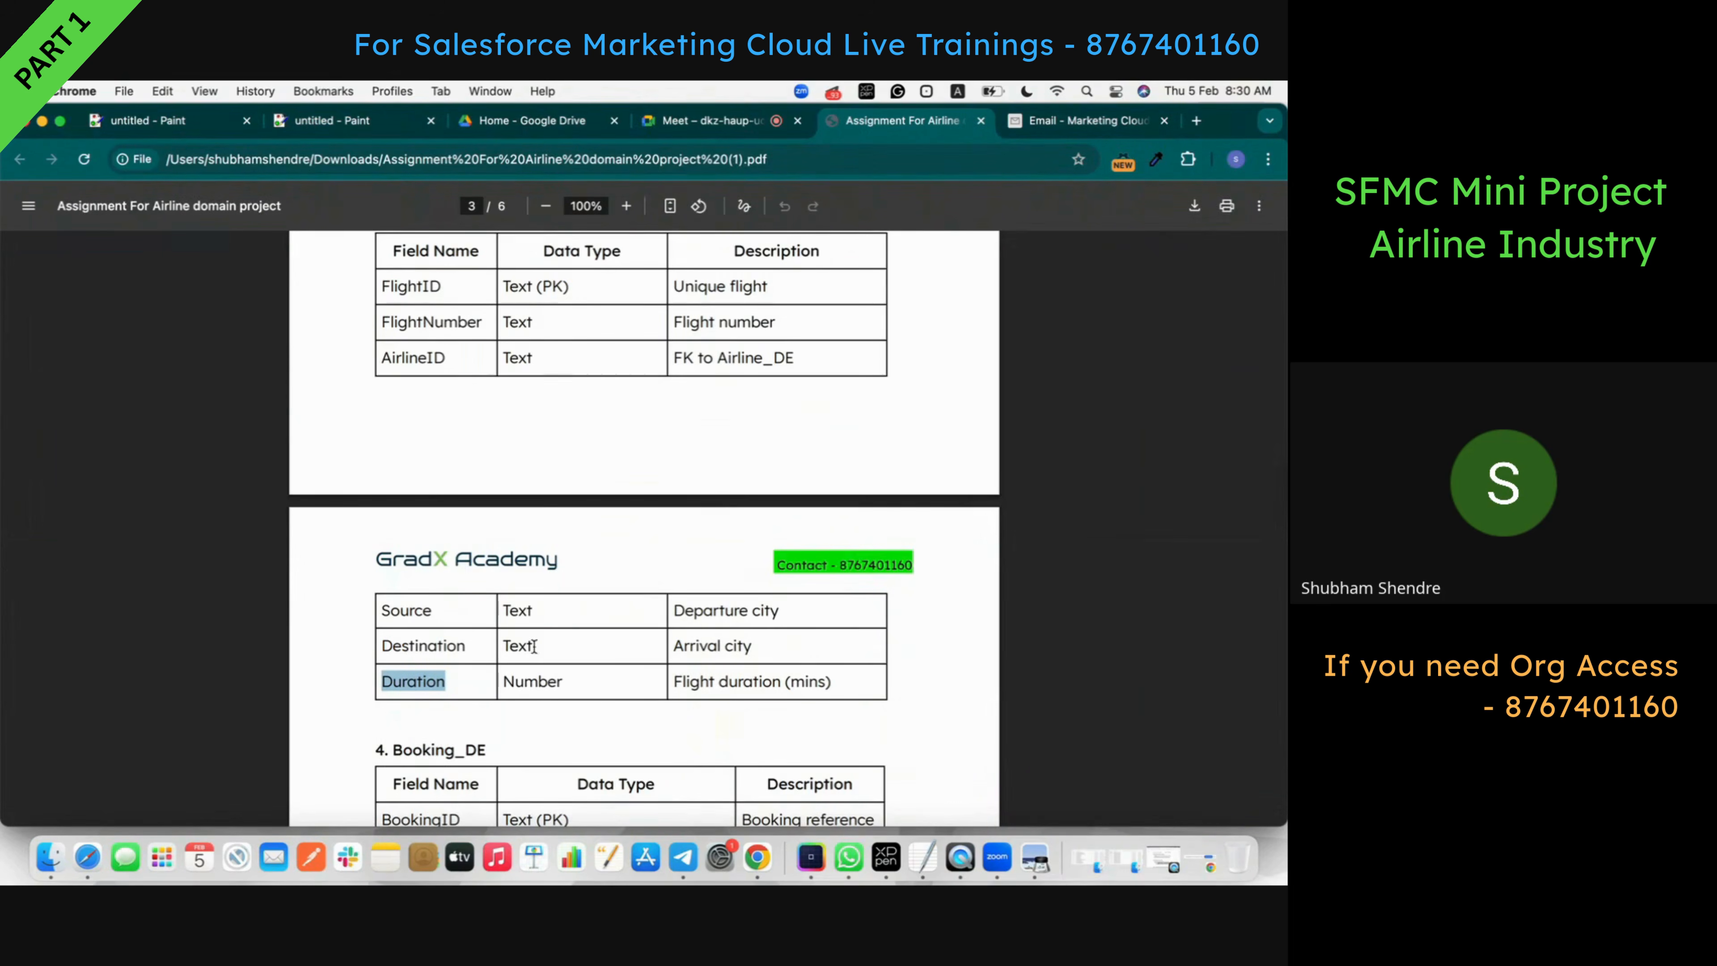
pyautogui.click(1056, 123)
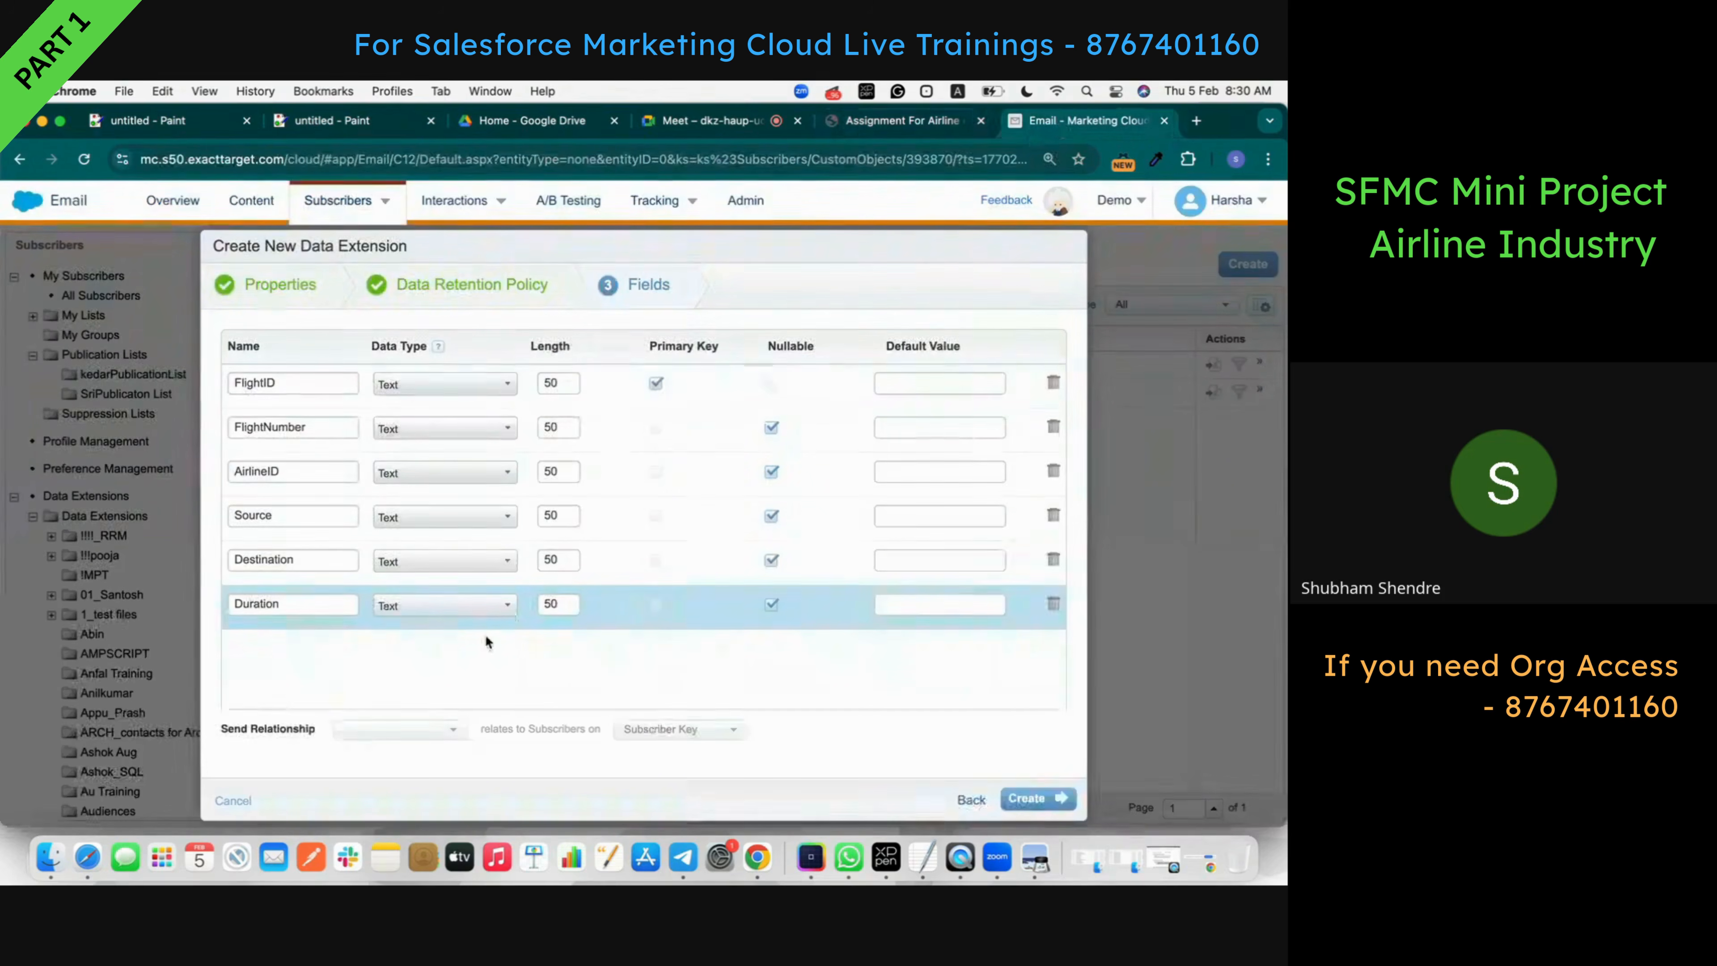
pyautogui.click(460, 613)
pyautogui.click(455, 646)
pyautogui.click(1053, 795)
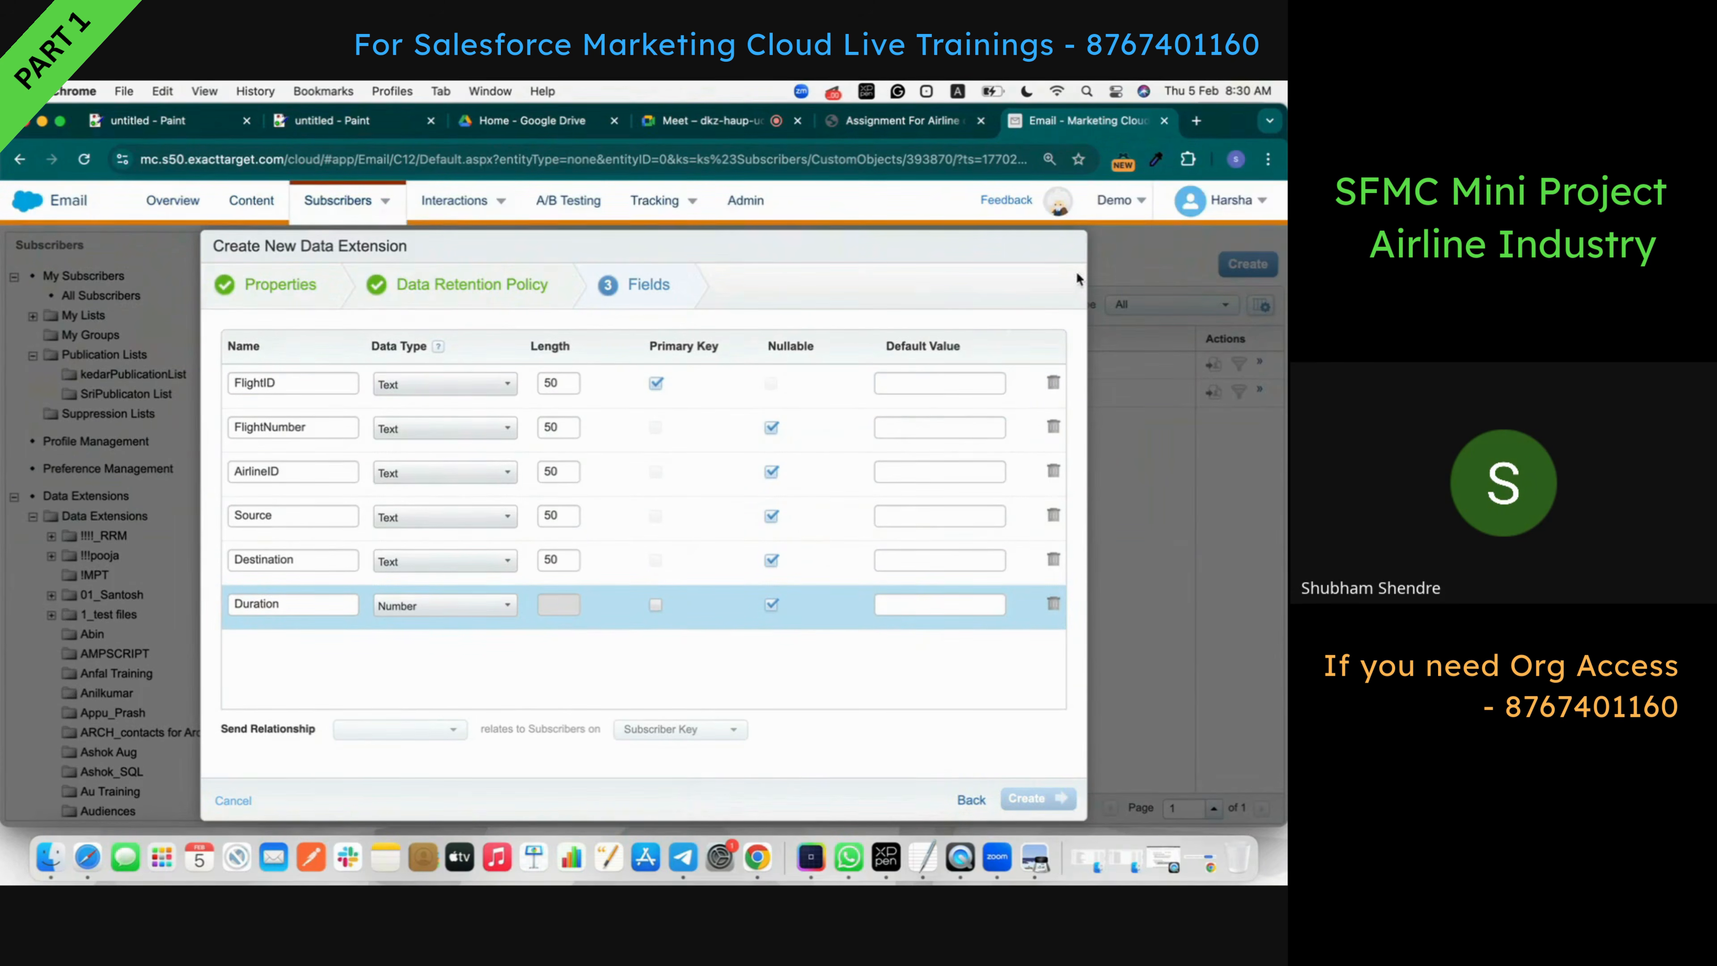
pyautogui.click(882, 128)
pyautogui.scroll(-1, 689, 525)
pyautogui.scroll(-5, 689, 524)
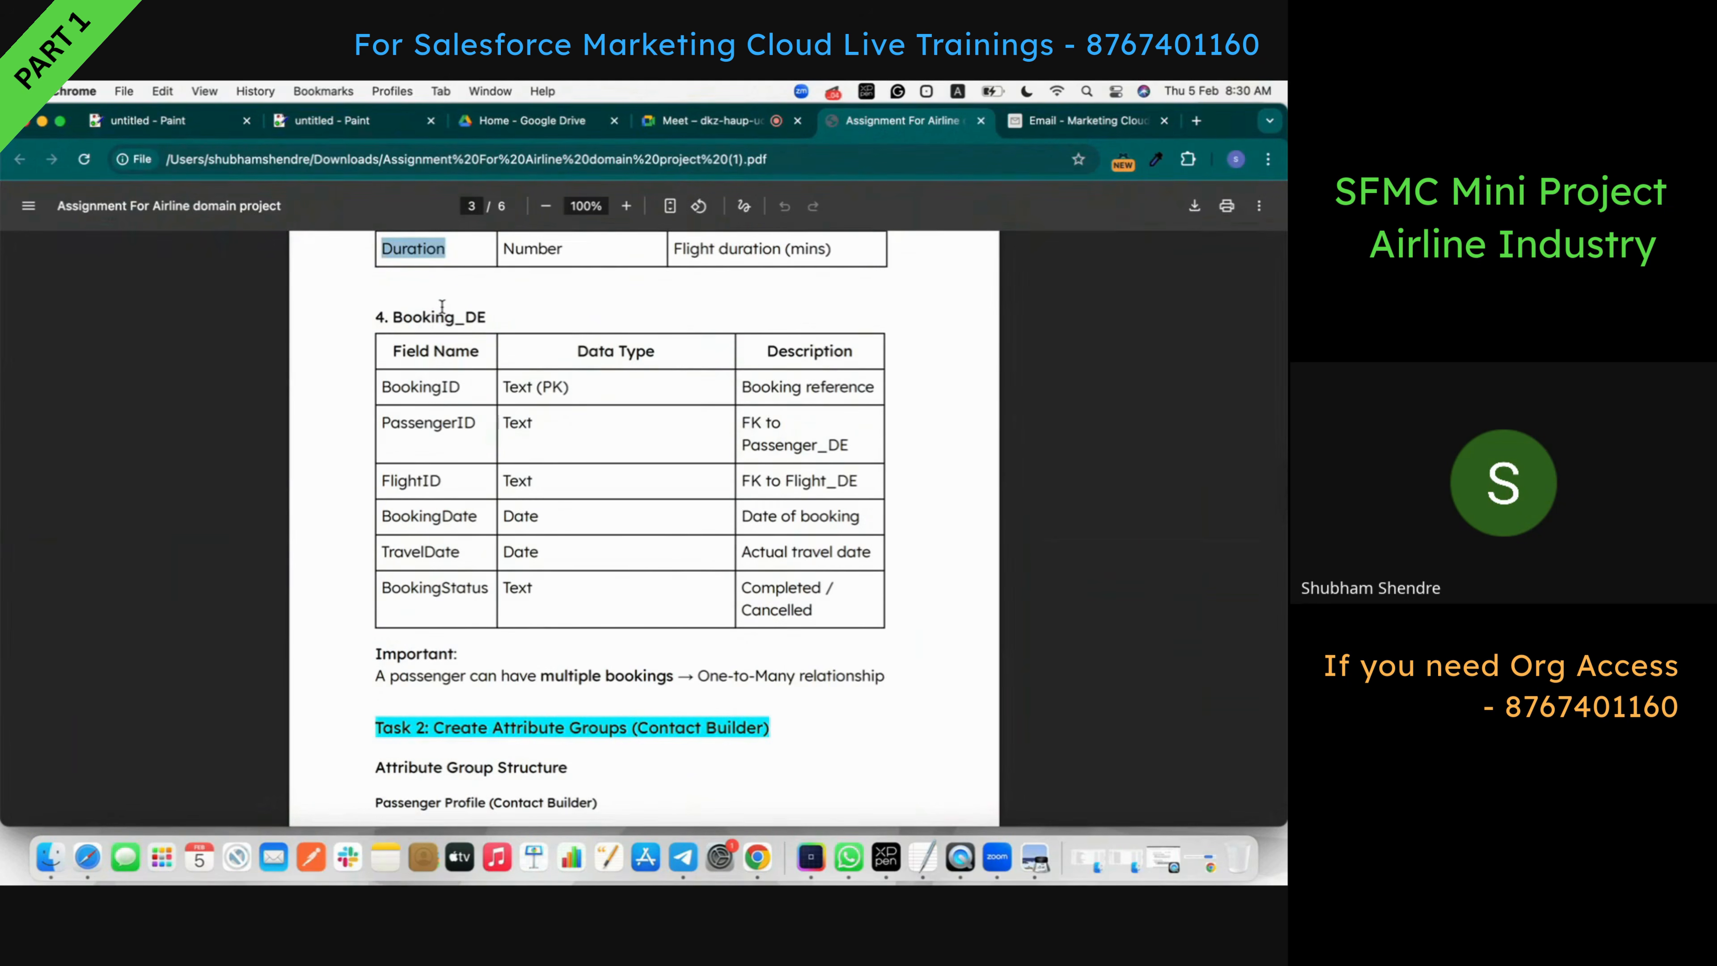
# - Highlight Booking_DE in the PDF, admit the waiting Google Meet guest, and return to Marketing Cloud
pyautogui.doubleClick(442, 306)
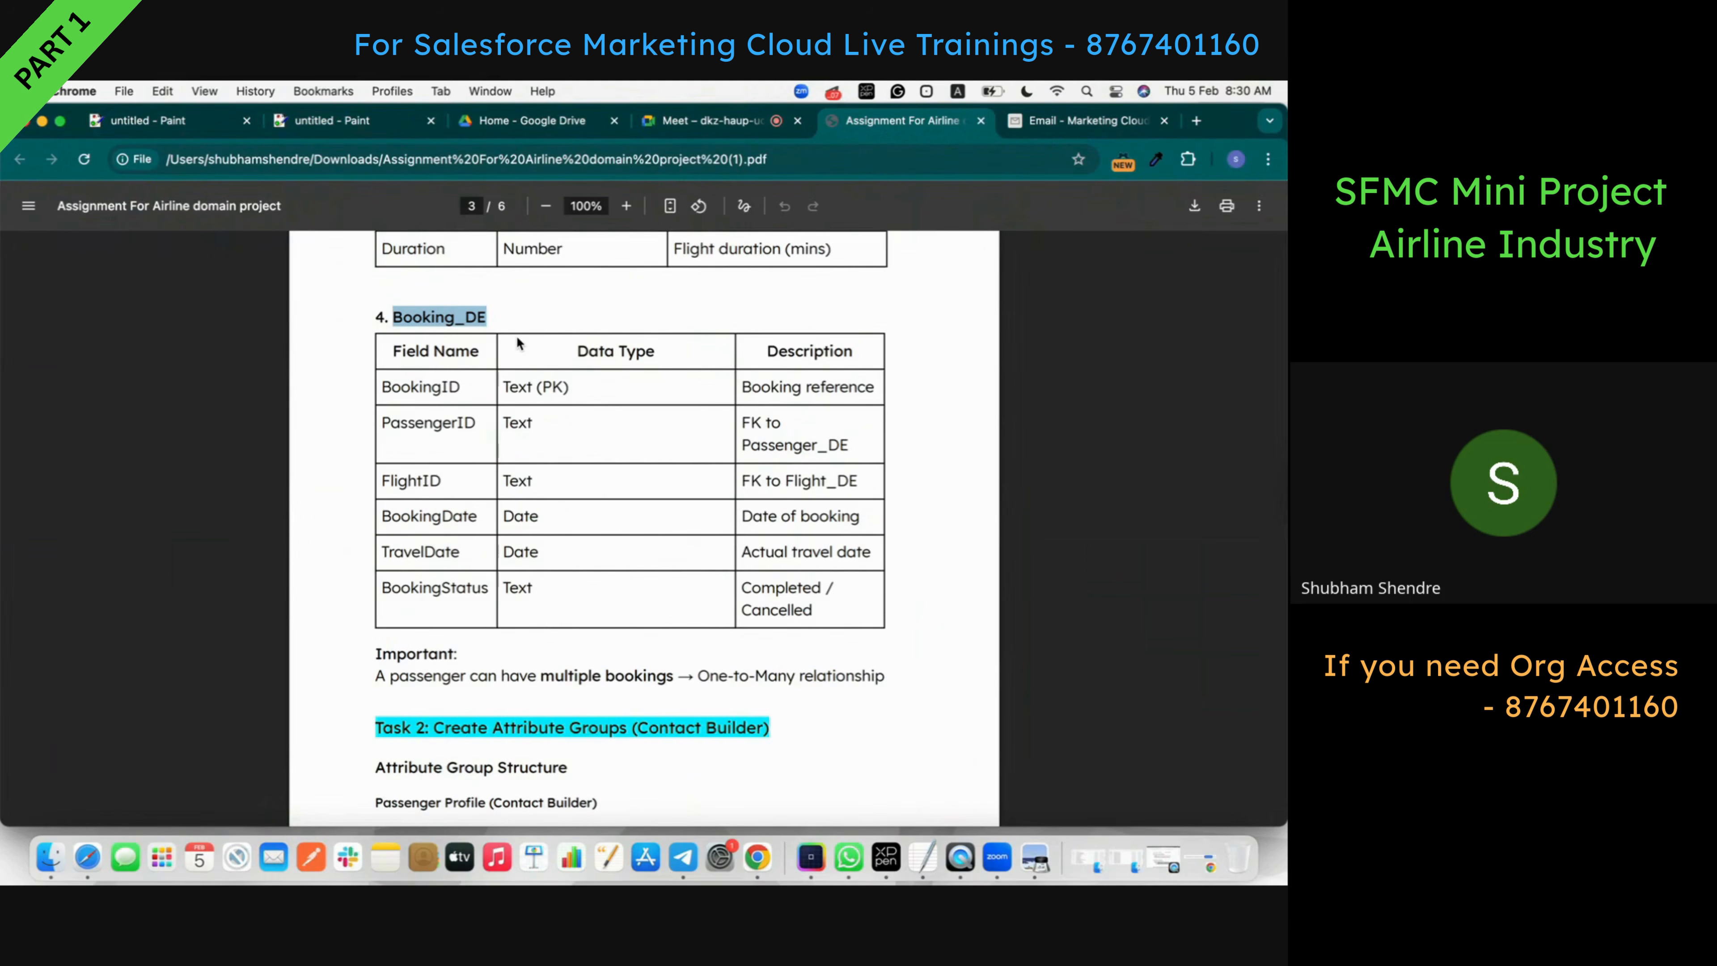
pyautogui.click(743, 128)
pyautogui.click(1172, 211)
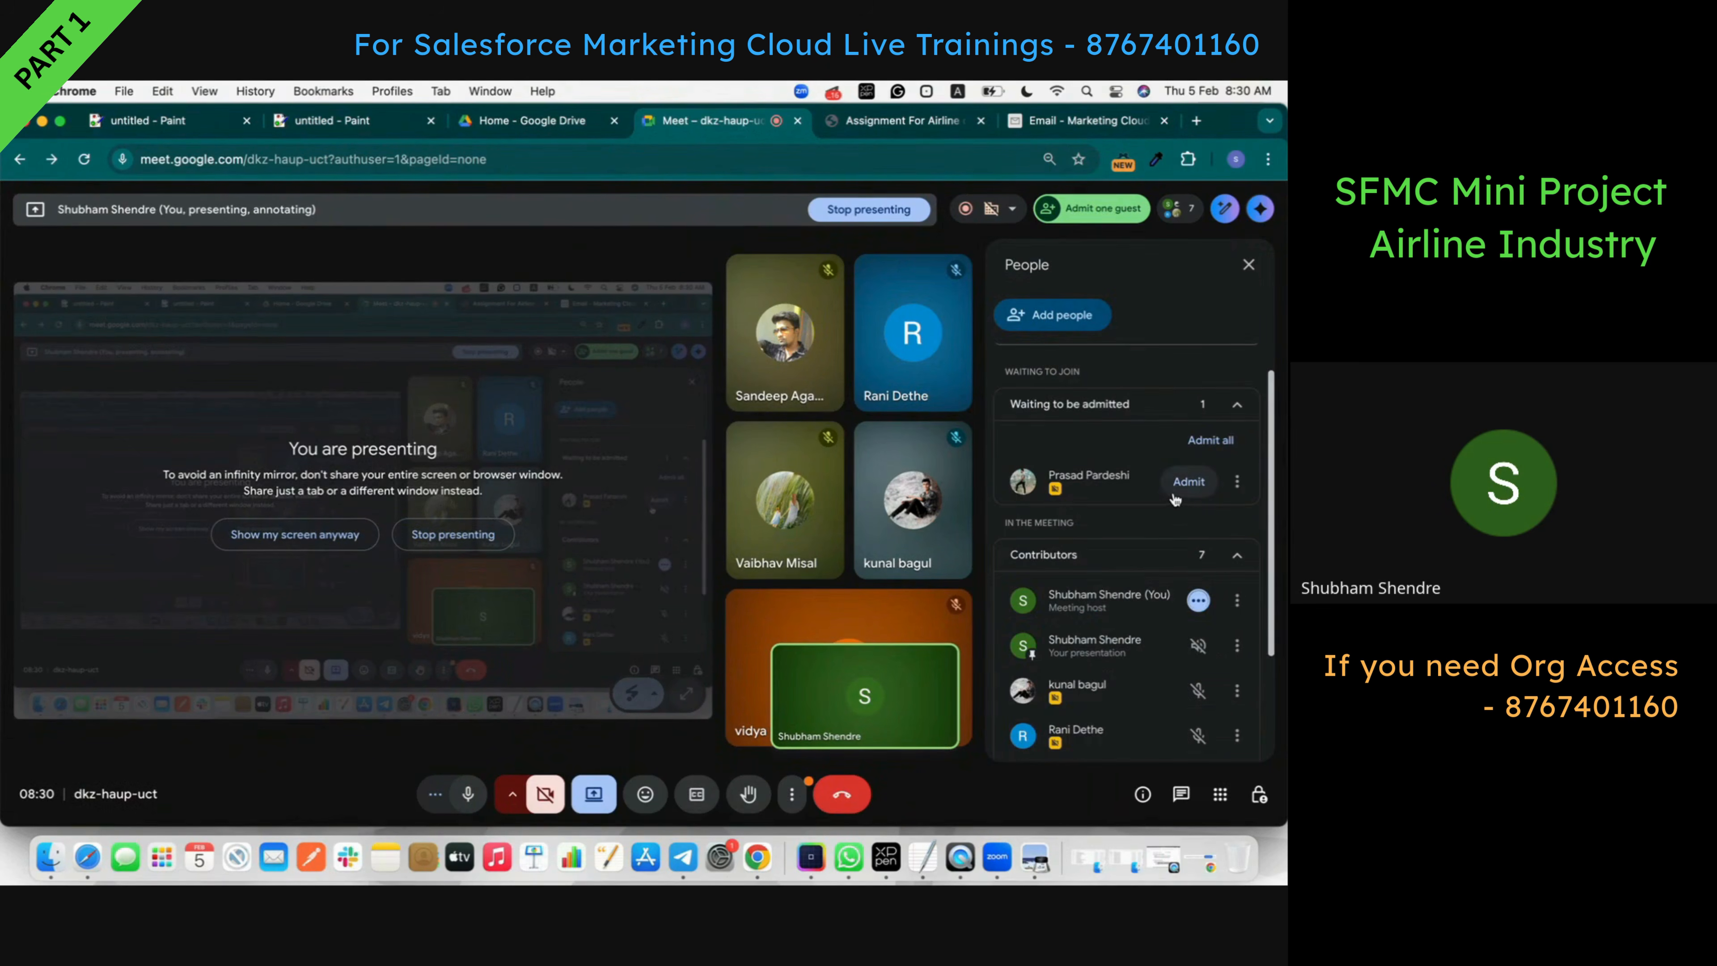
pyautogui.click(1188, 480)
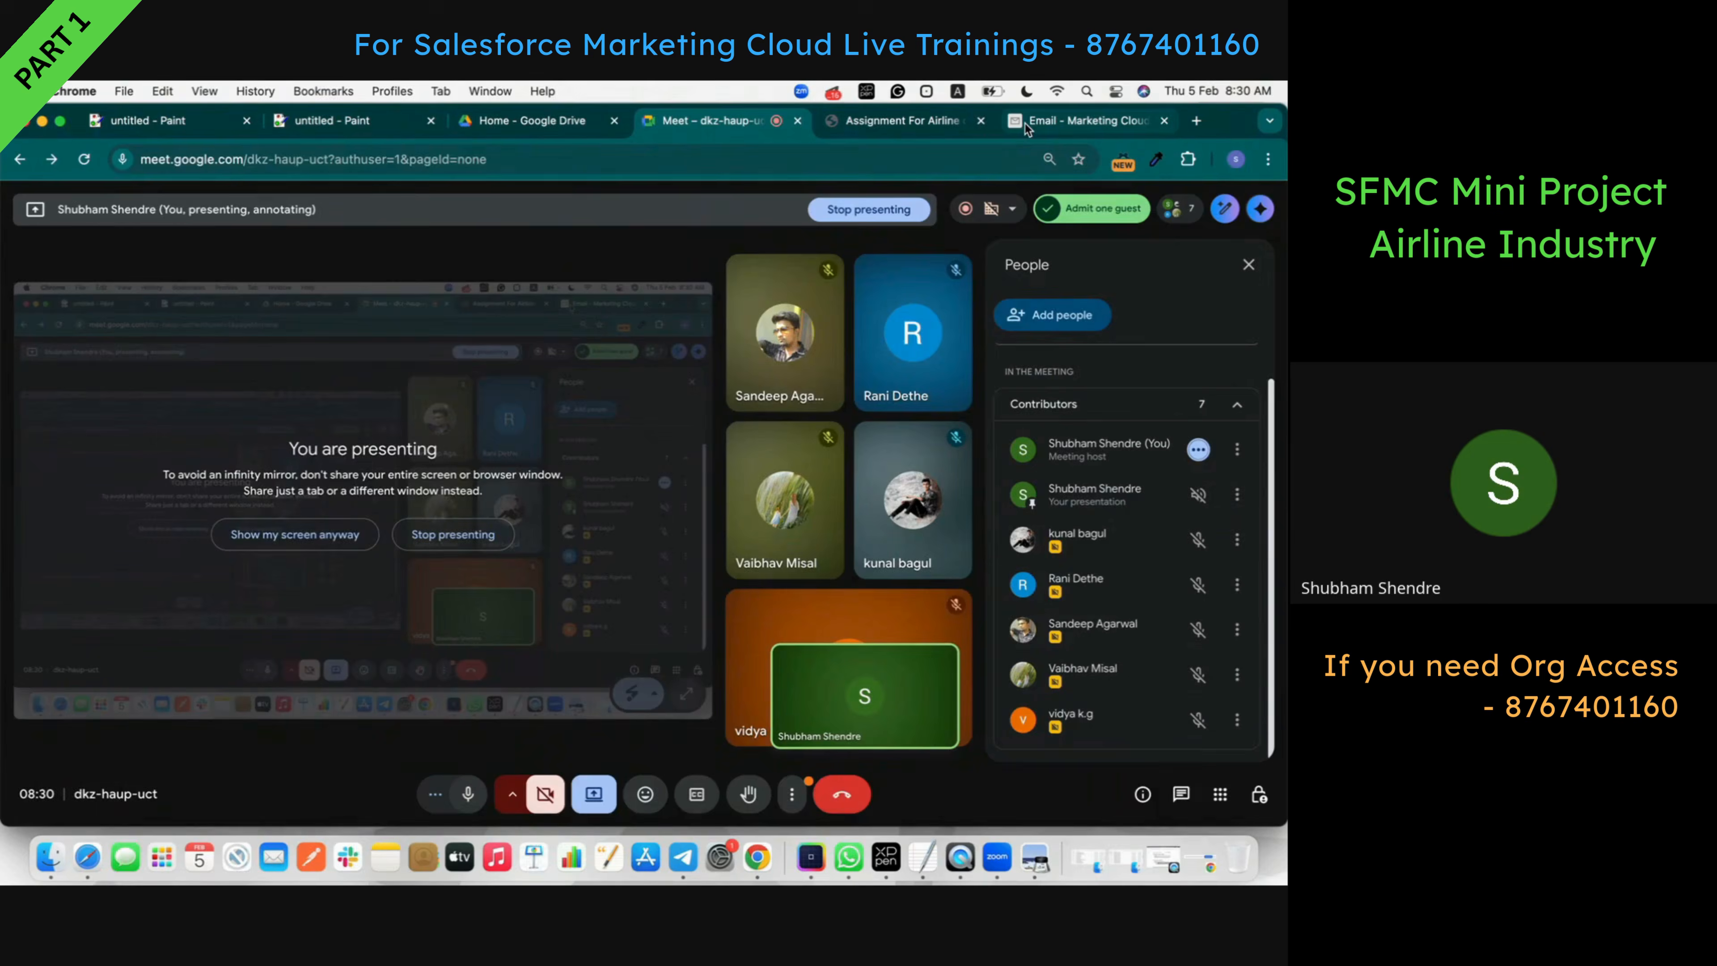
pyautogui.click(1025, 126)
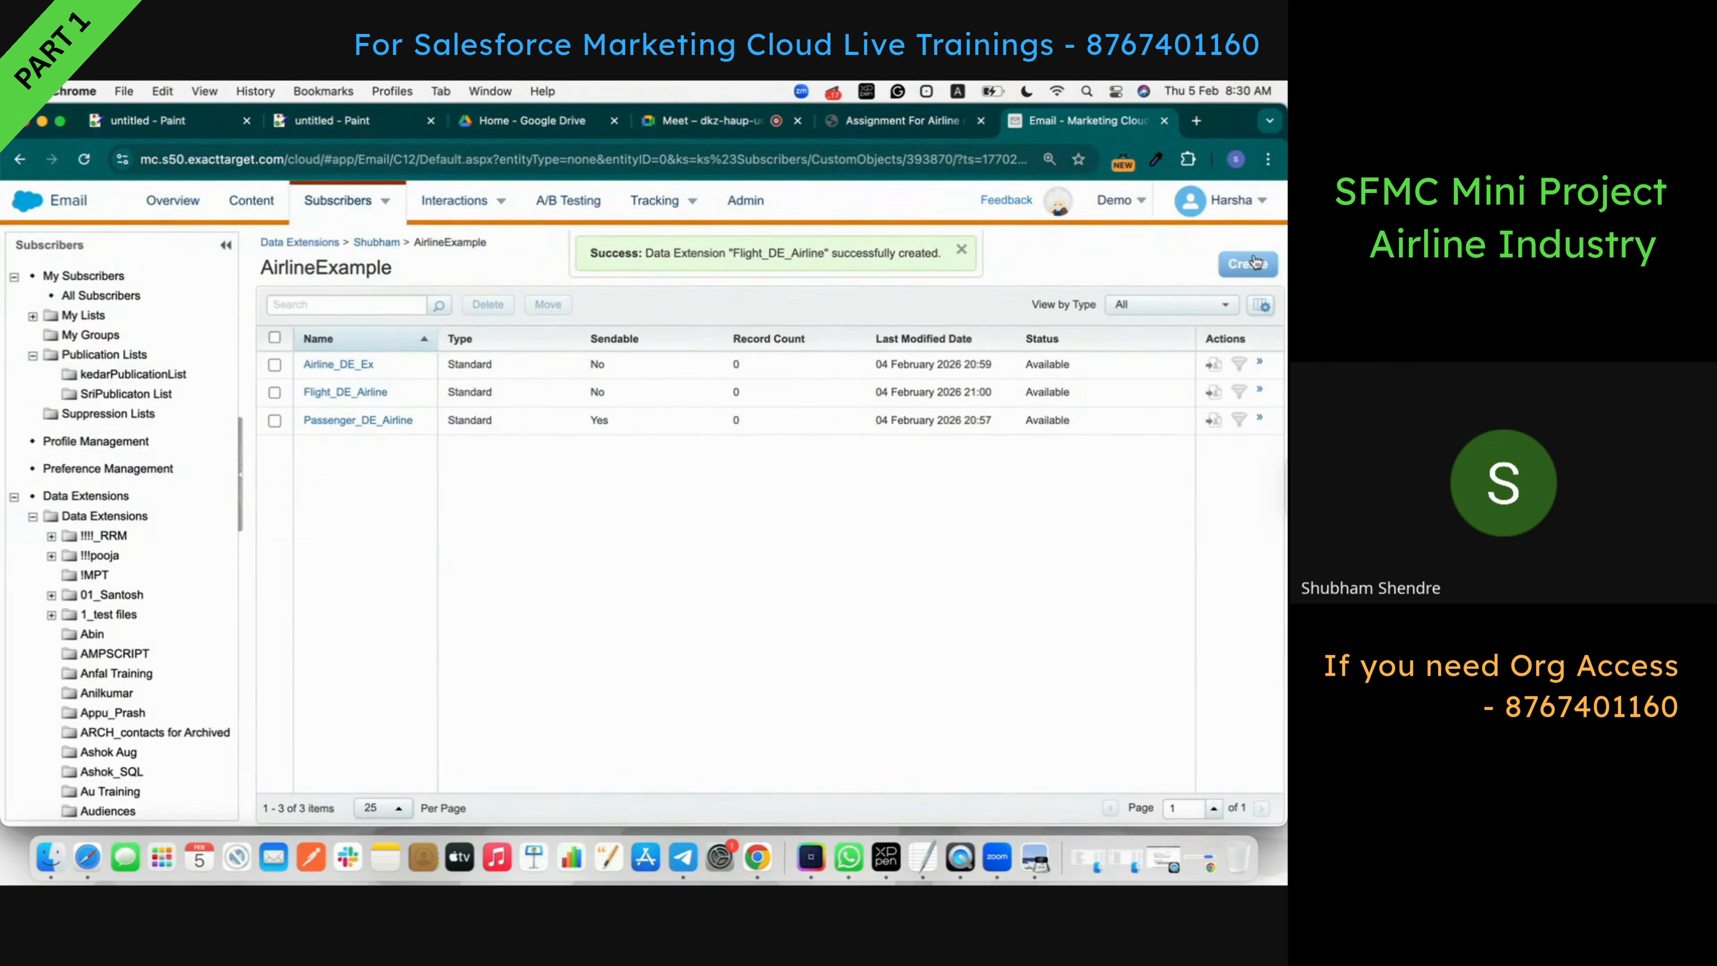
# - Create a standard data extension named Booking_DE and set its data retention to Off
pyautogui.click(1246, 264)
pyautogui.click(801, 616)
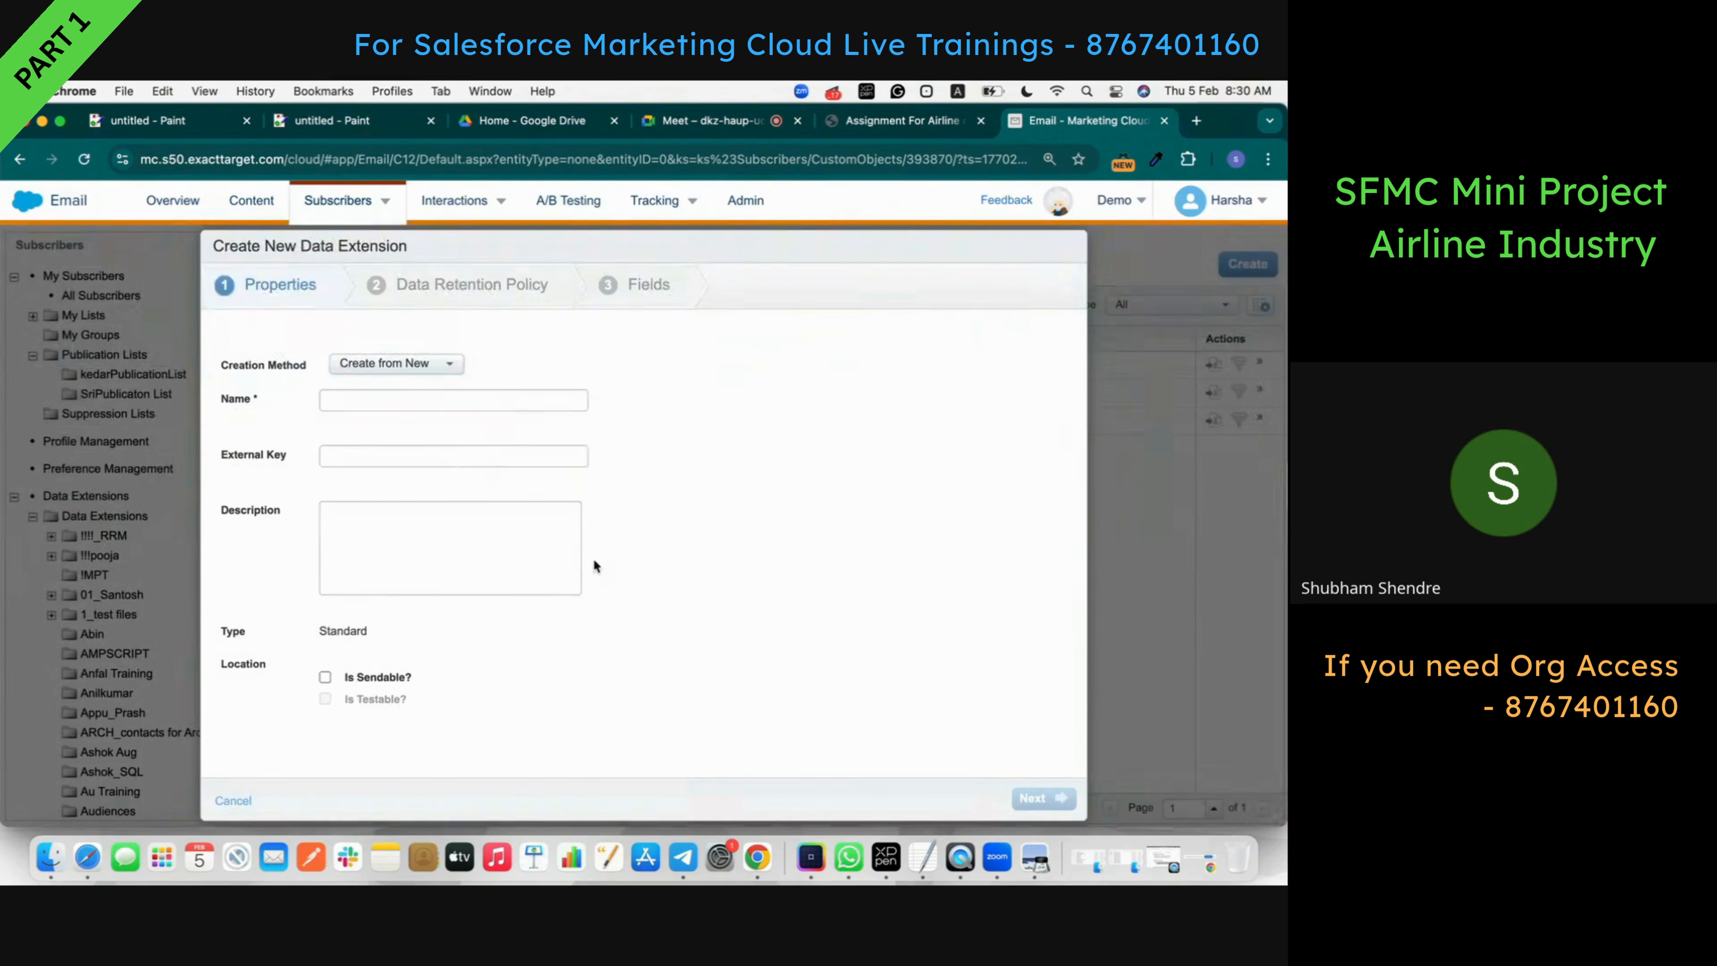
pyautogui.click(398, 400)
pyautogui.write('Booking_DE')
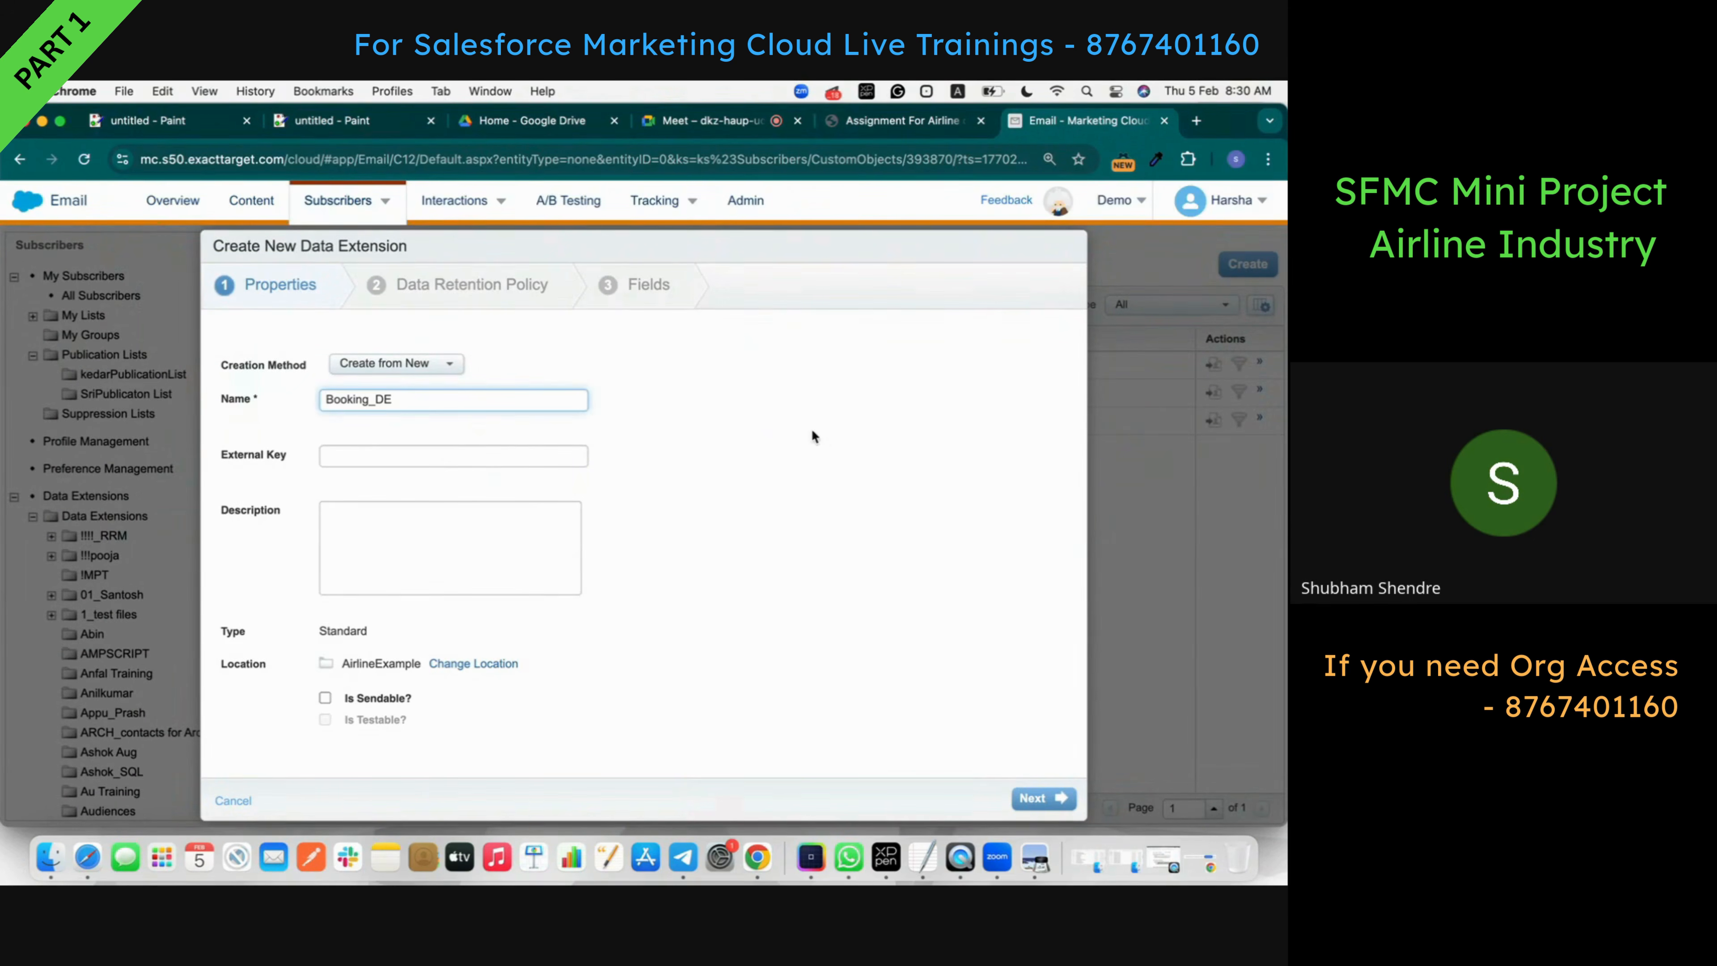
pyautogui.click(918, 127)
pyautogui.scroll(-1, 540, 643)
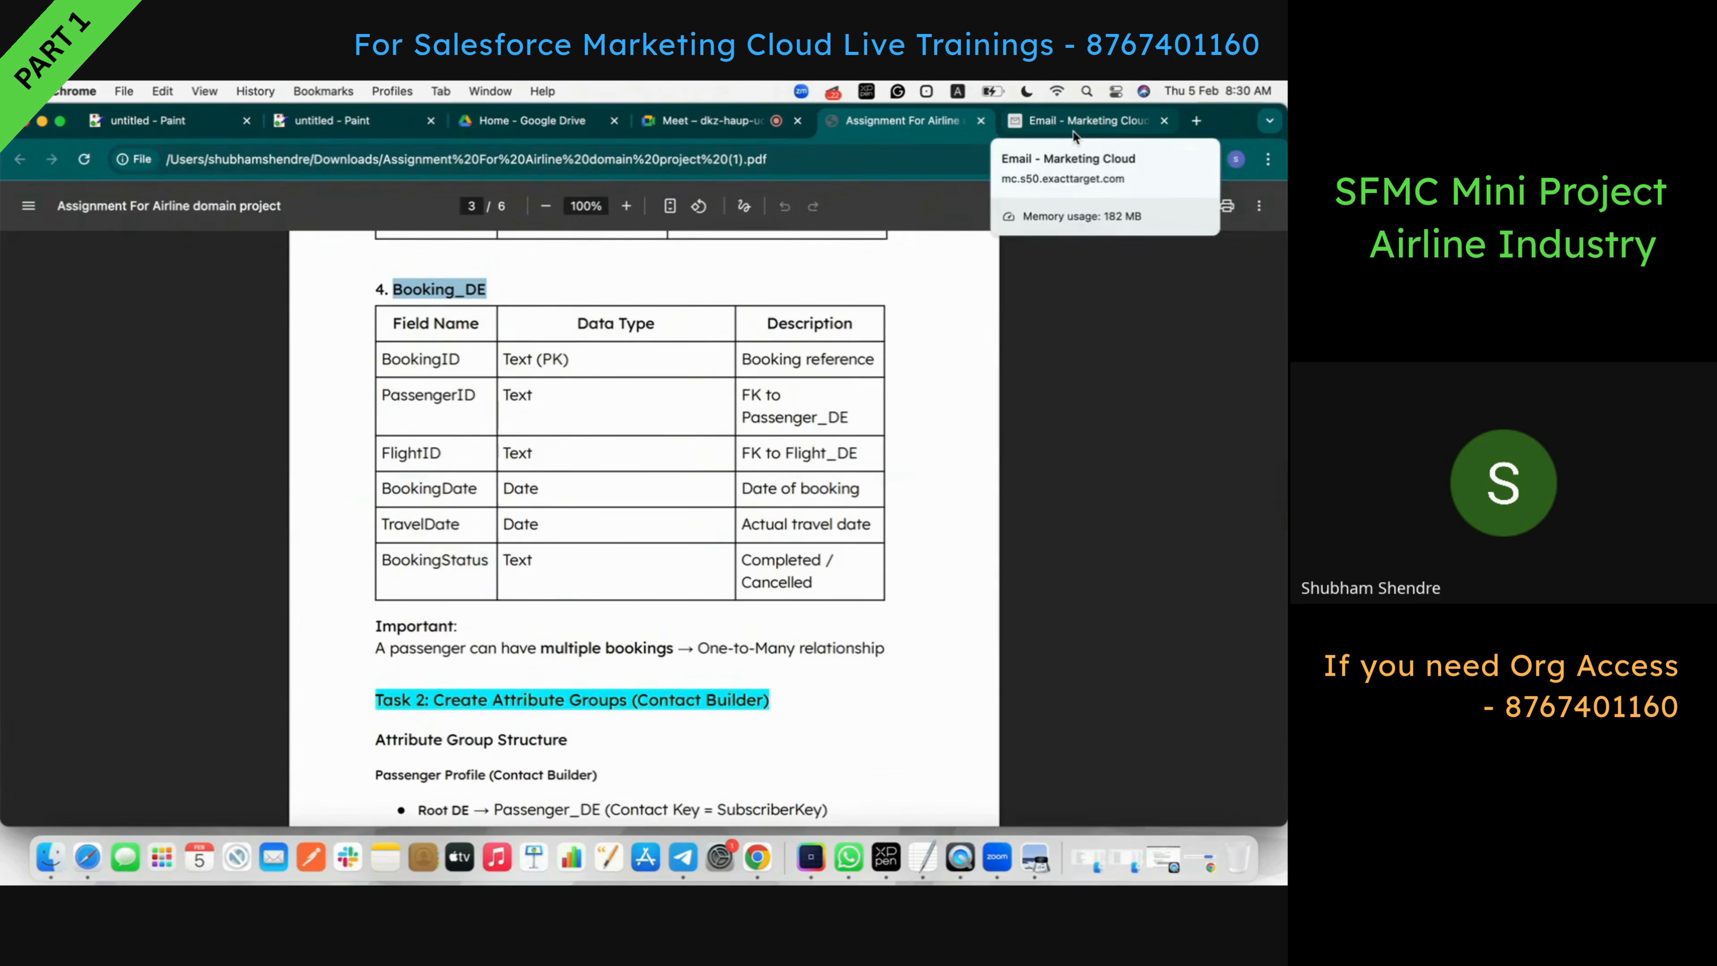
pyautogui.click(1074, 133)
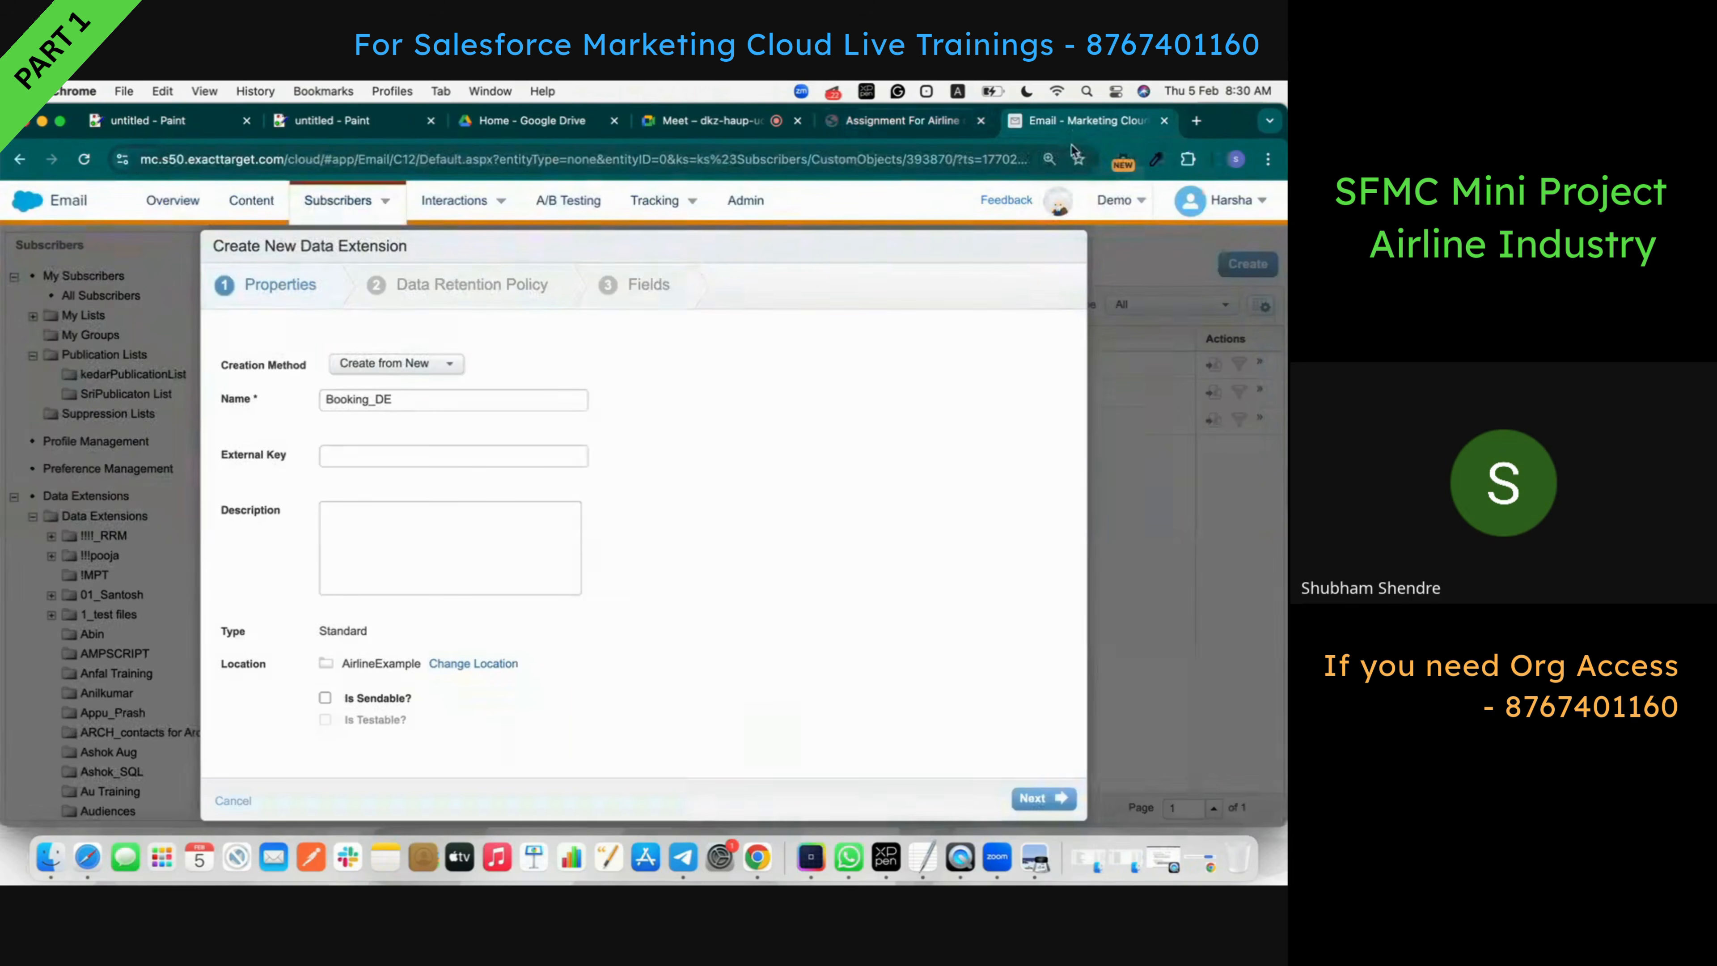
pyautogui.click(1039, 801)
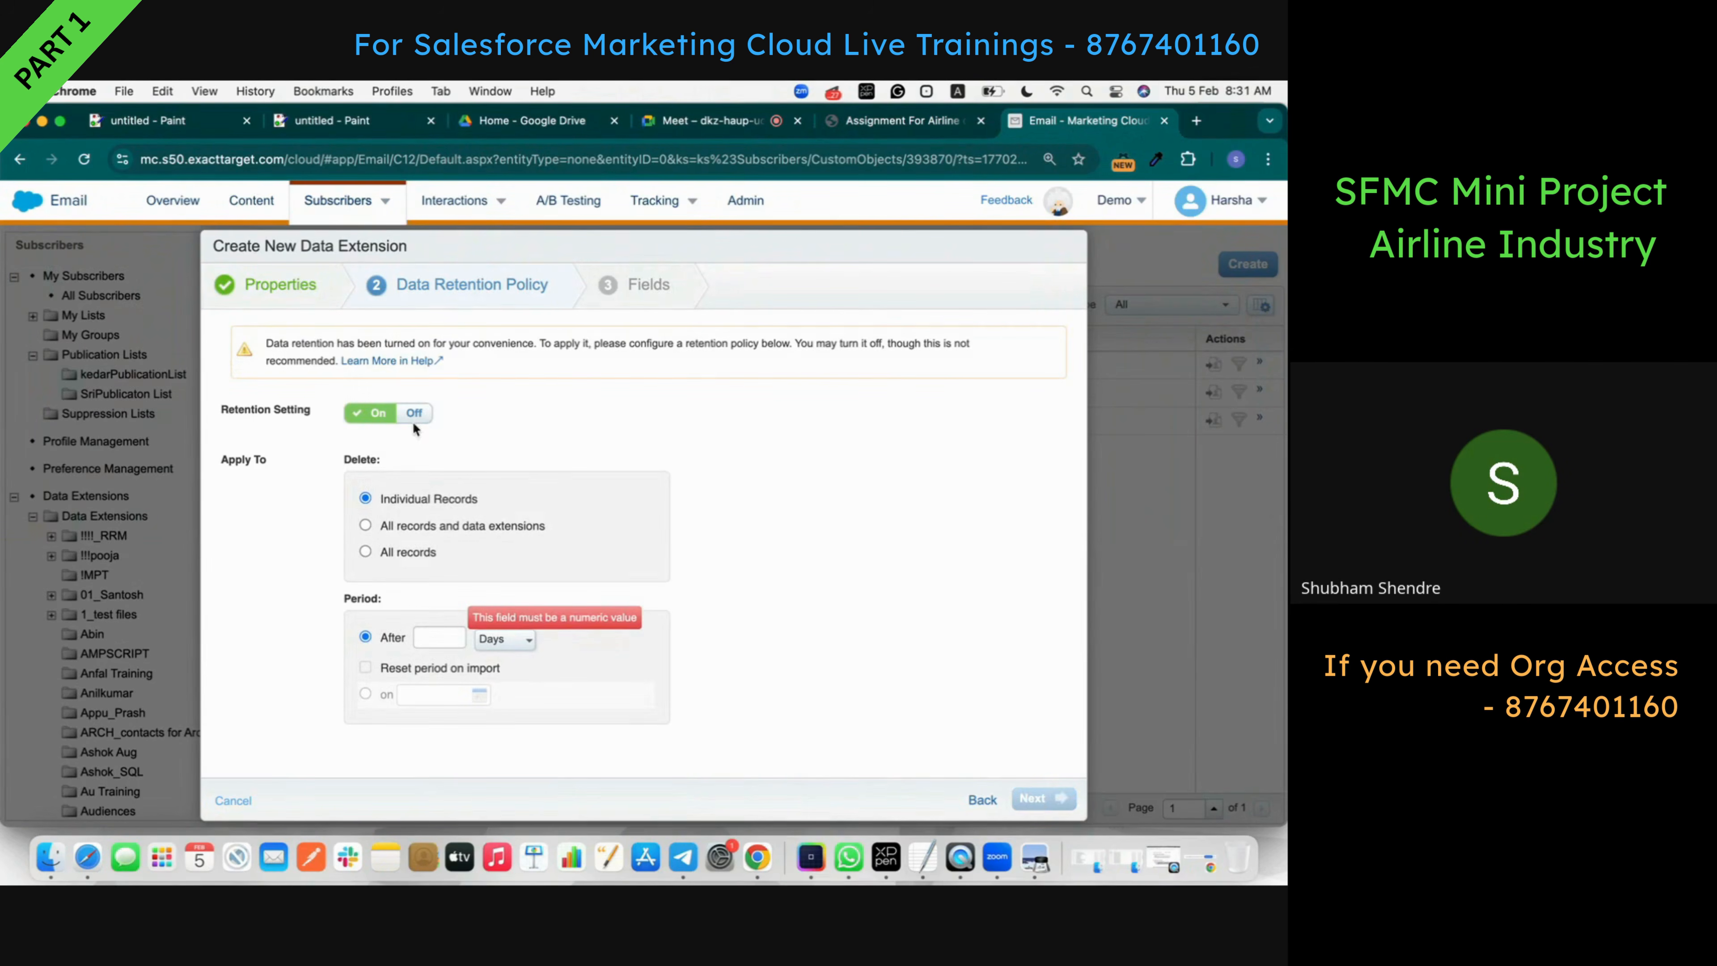
pyautogui.click(413, 416)
# - Add BookingID as the primary-key first field and PassengerID as the second field
pyautogui.click(1041, 798)
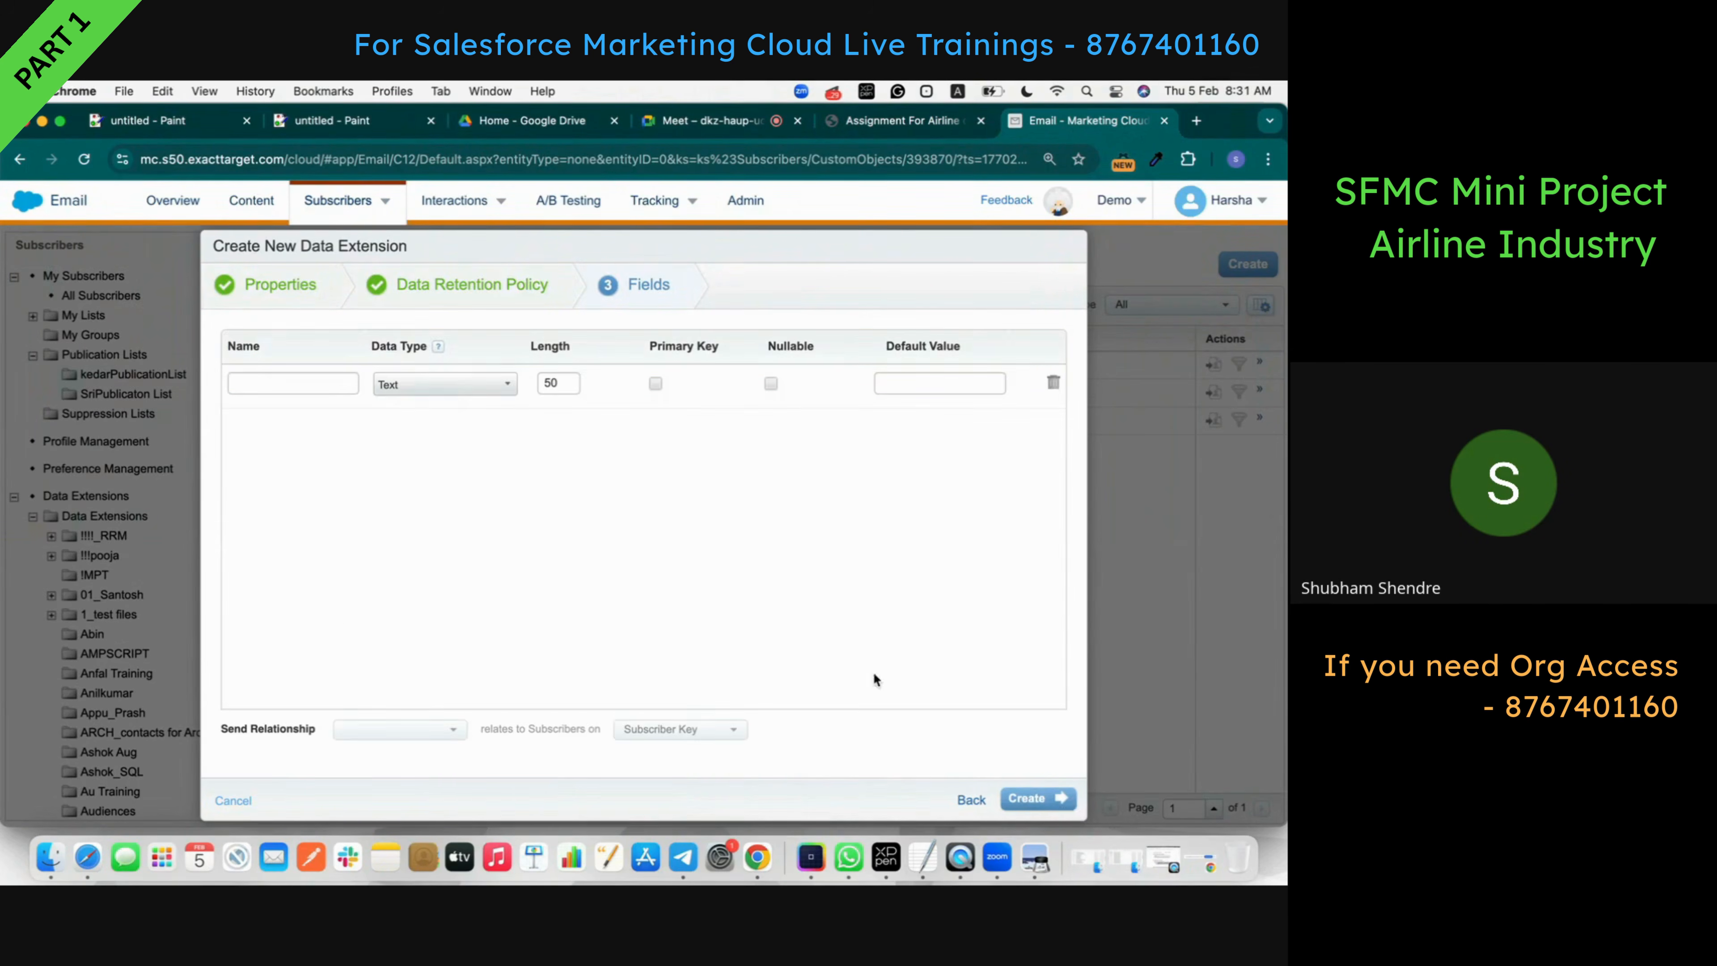
pyautogui.click(895, 119)
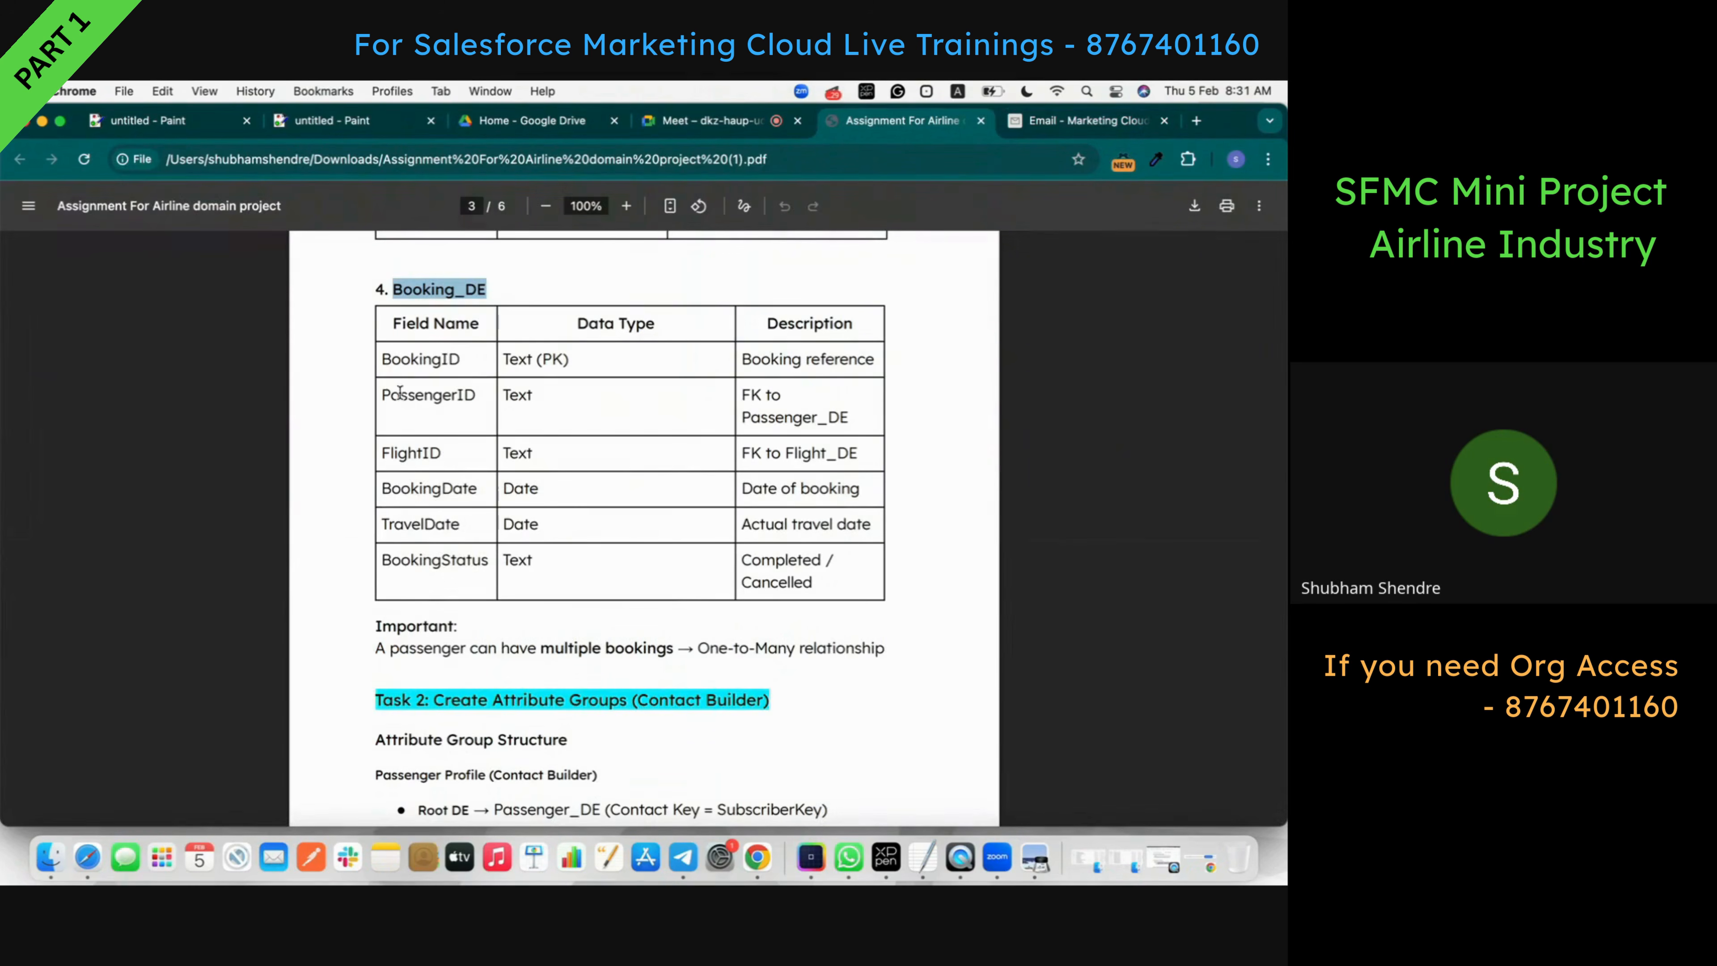
pyautogui.doubleClick(419, 362)
pyautogui.press('super+c')
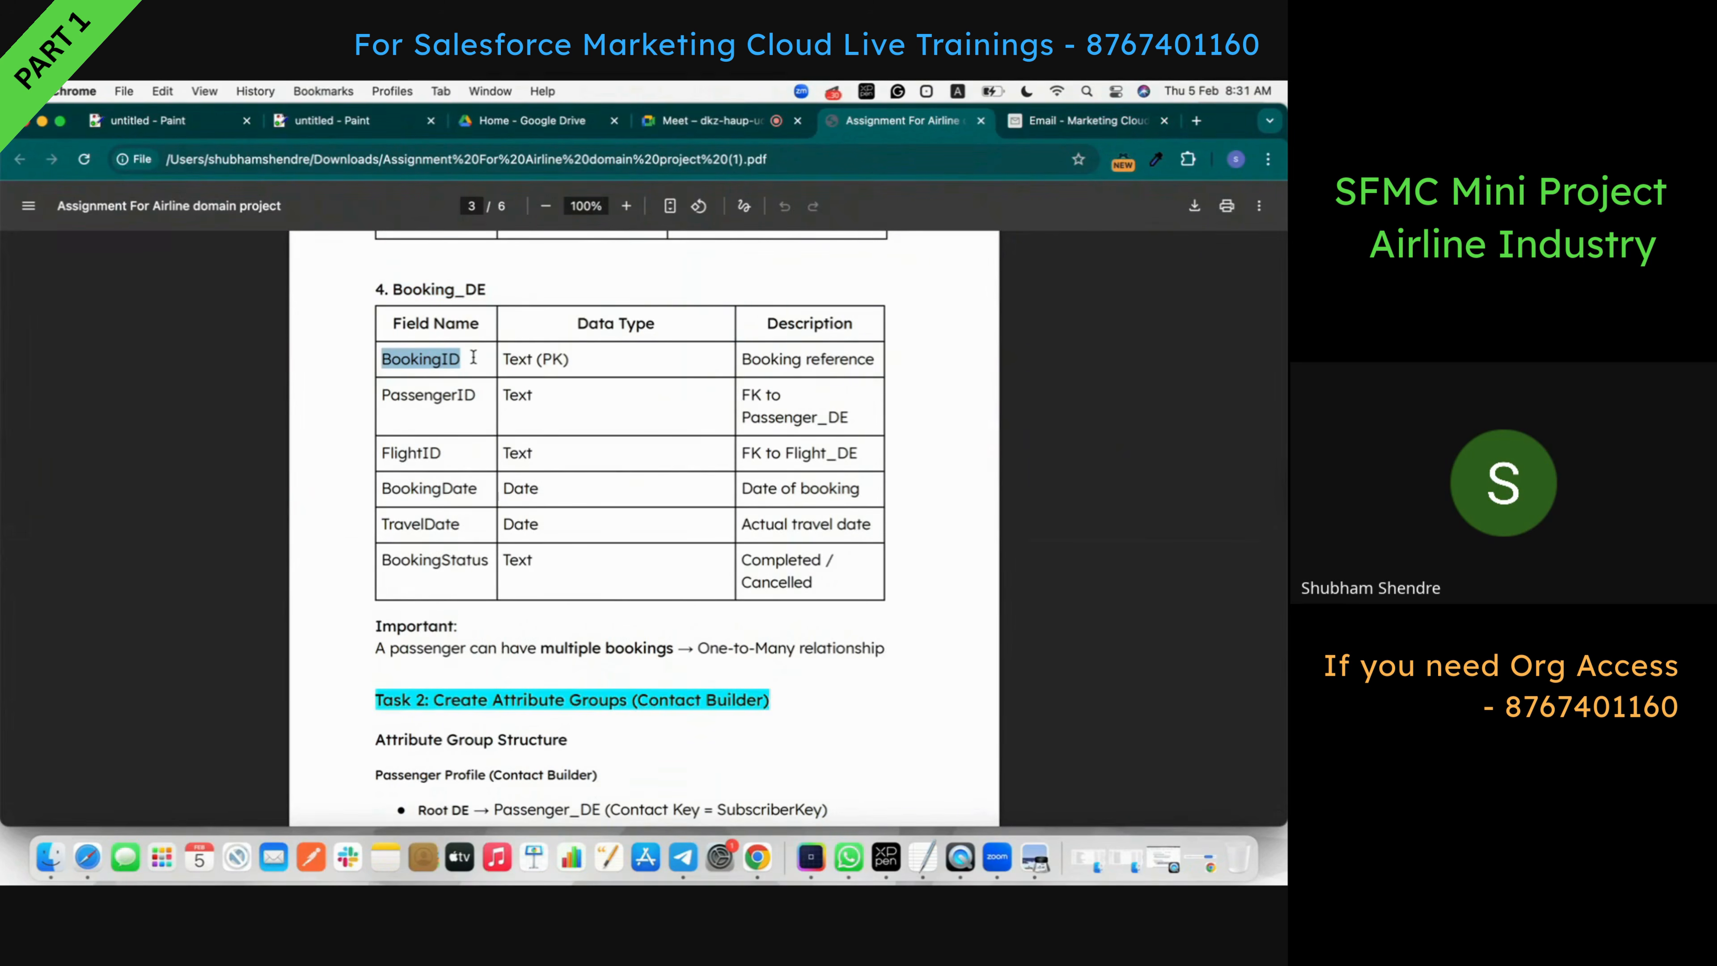
pyautogui.click(1028, 119)
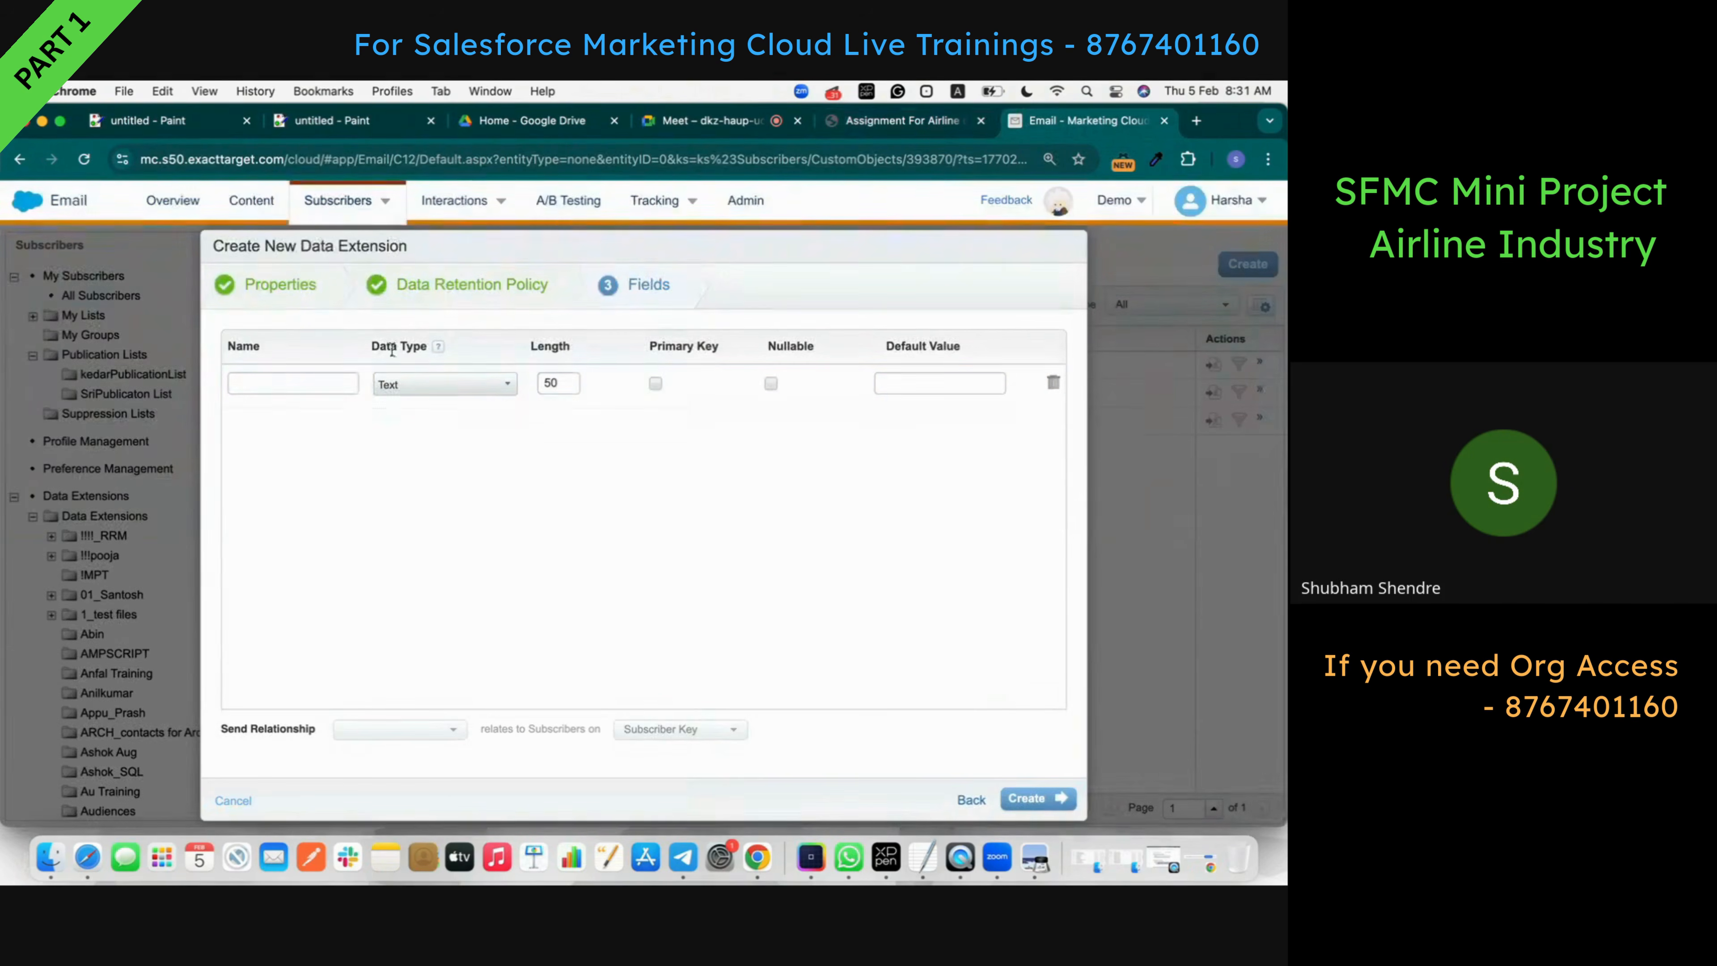
pyautogui.click(343, 377)
pyautogui.press('super+v')
pyautogui.click(655, 383)
pyautogui.click(894, 121)
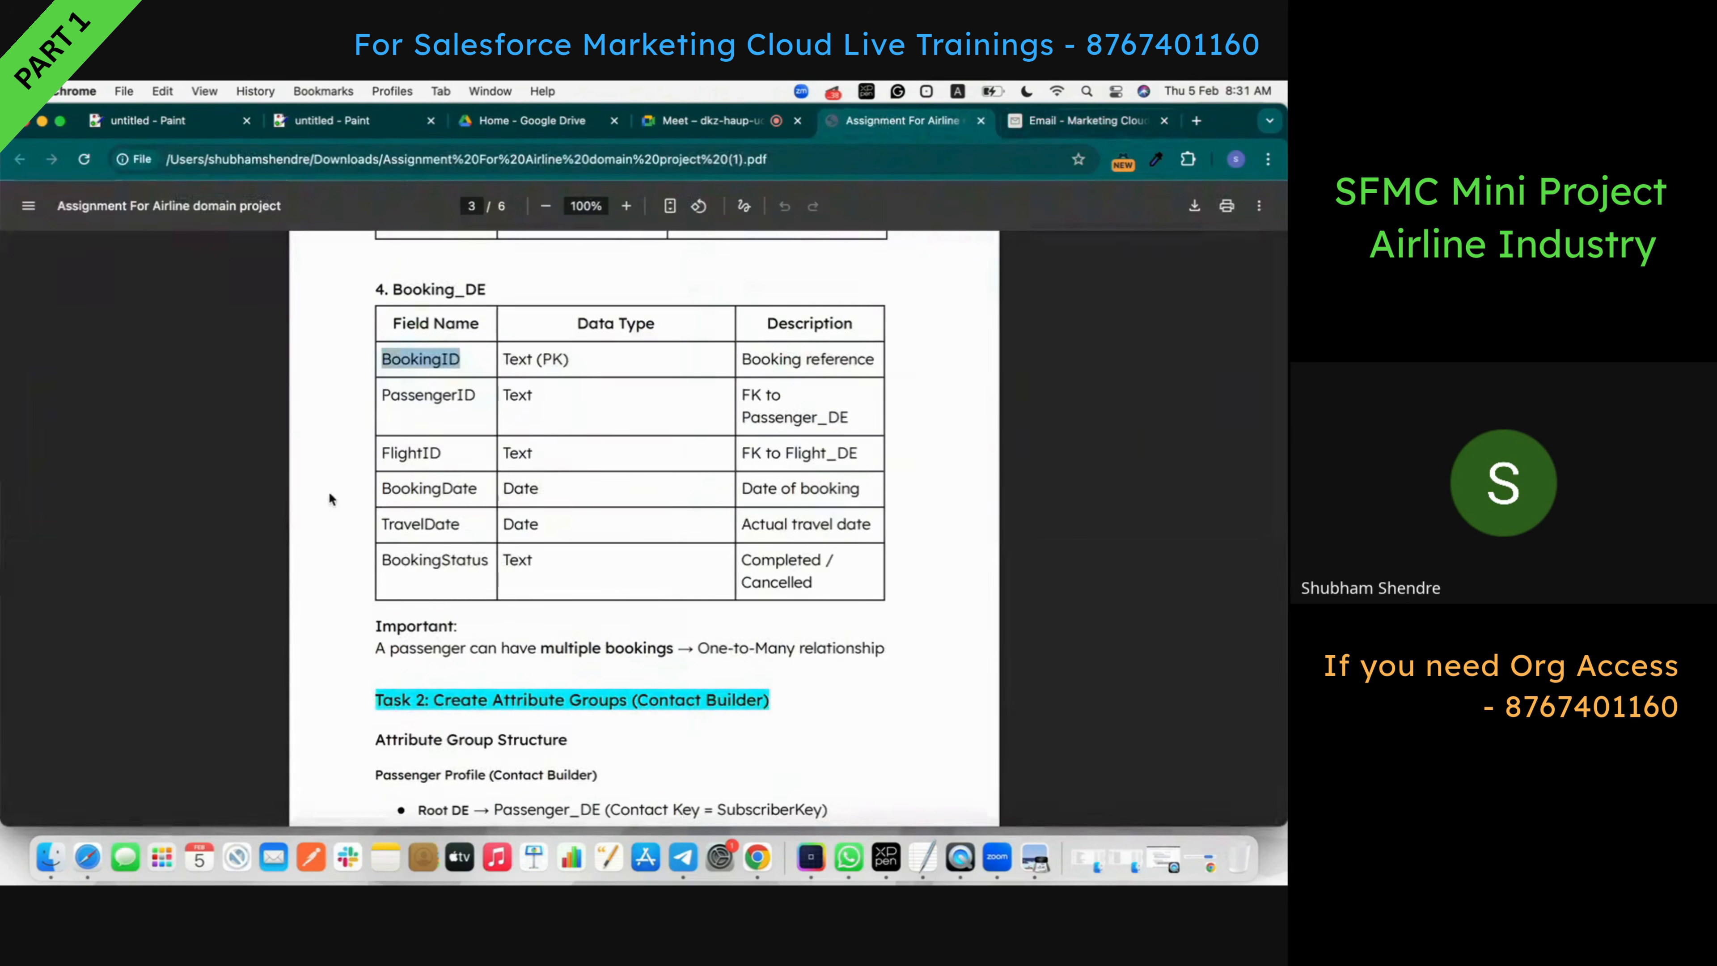
pyautogui.doubleClick(427, 396)
pyautogui.press('super+c')
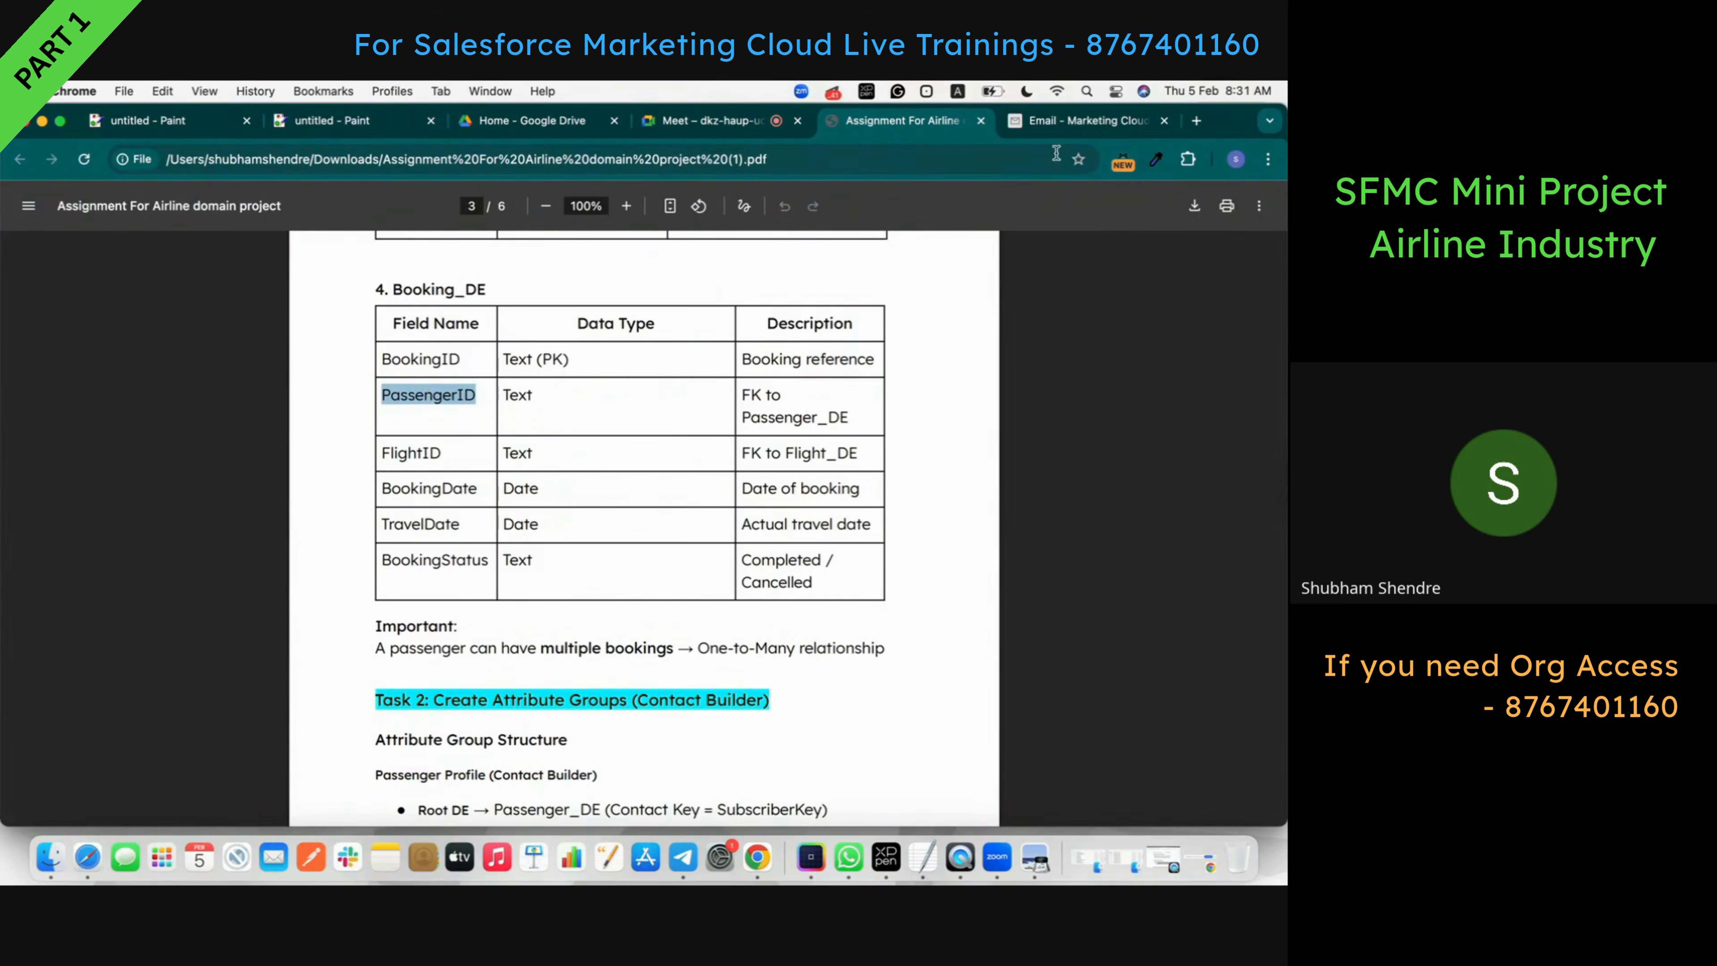
pyautogui.click(1065, 125)
pyautogui.click(315, 419)
pyautogui.press('super+v')
# - Add FlightID and BookingDate as the third and fourth field names
pyautogui.click(916, 122)
pyautogui.doubleClick(425, 453)
pyautogui.press('super+c')
pyautogui.click(1081, 120)
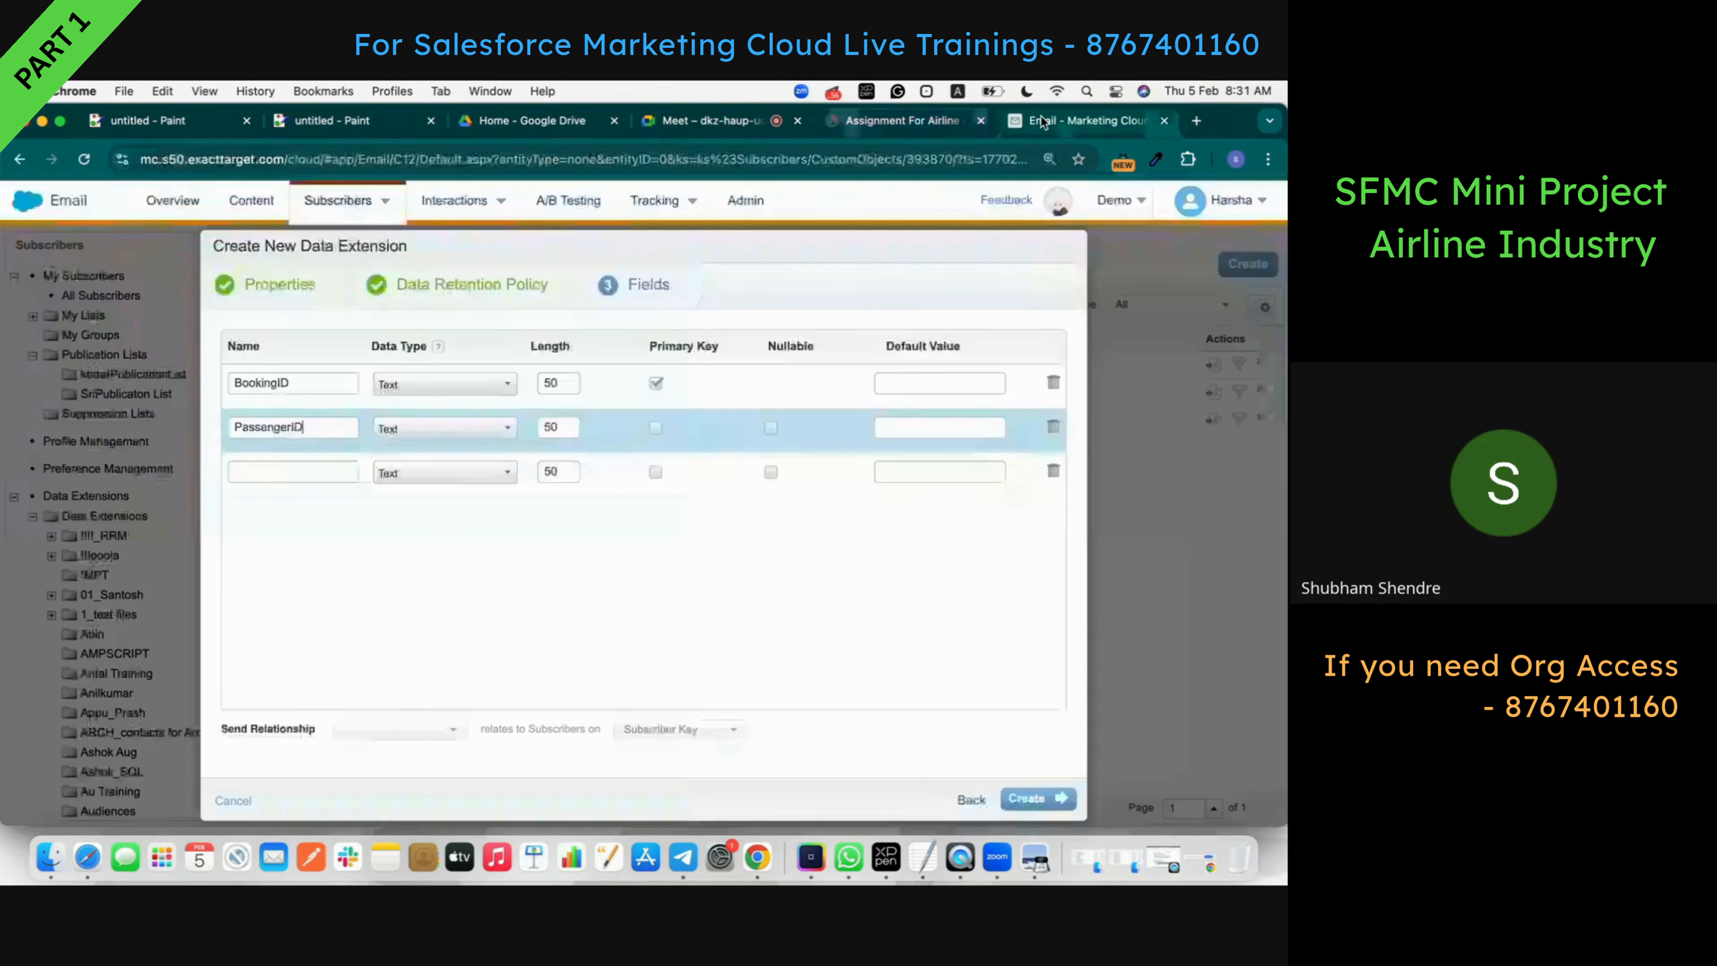
pyautogui.click(331, 471)
pyautogui.press('super+v')
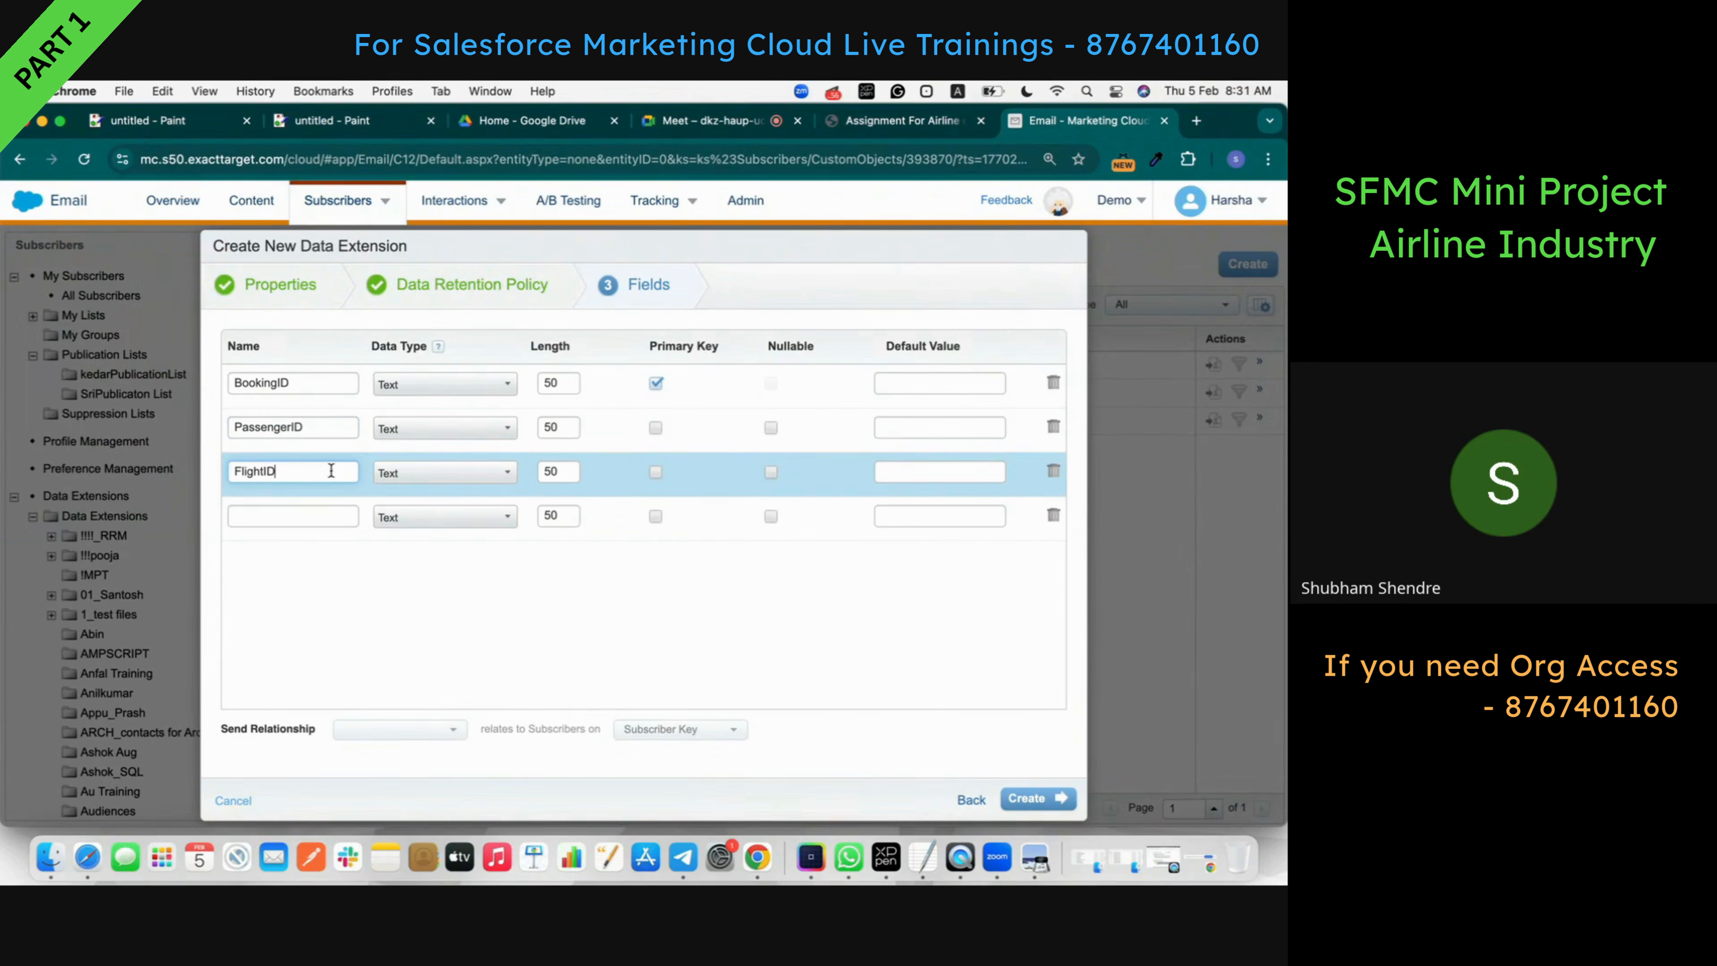
pyautogui.click(873, 121)
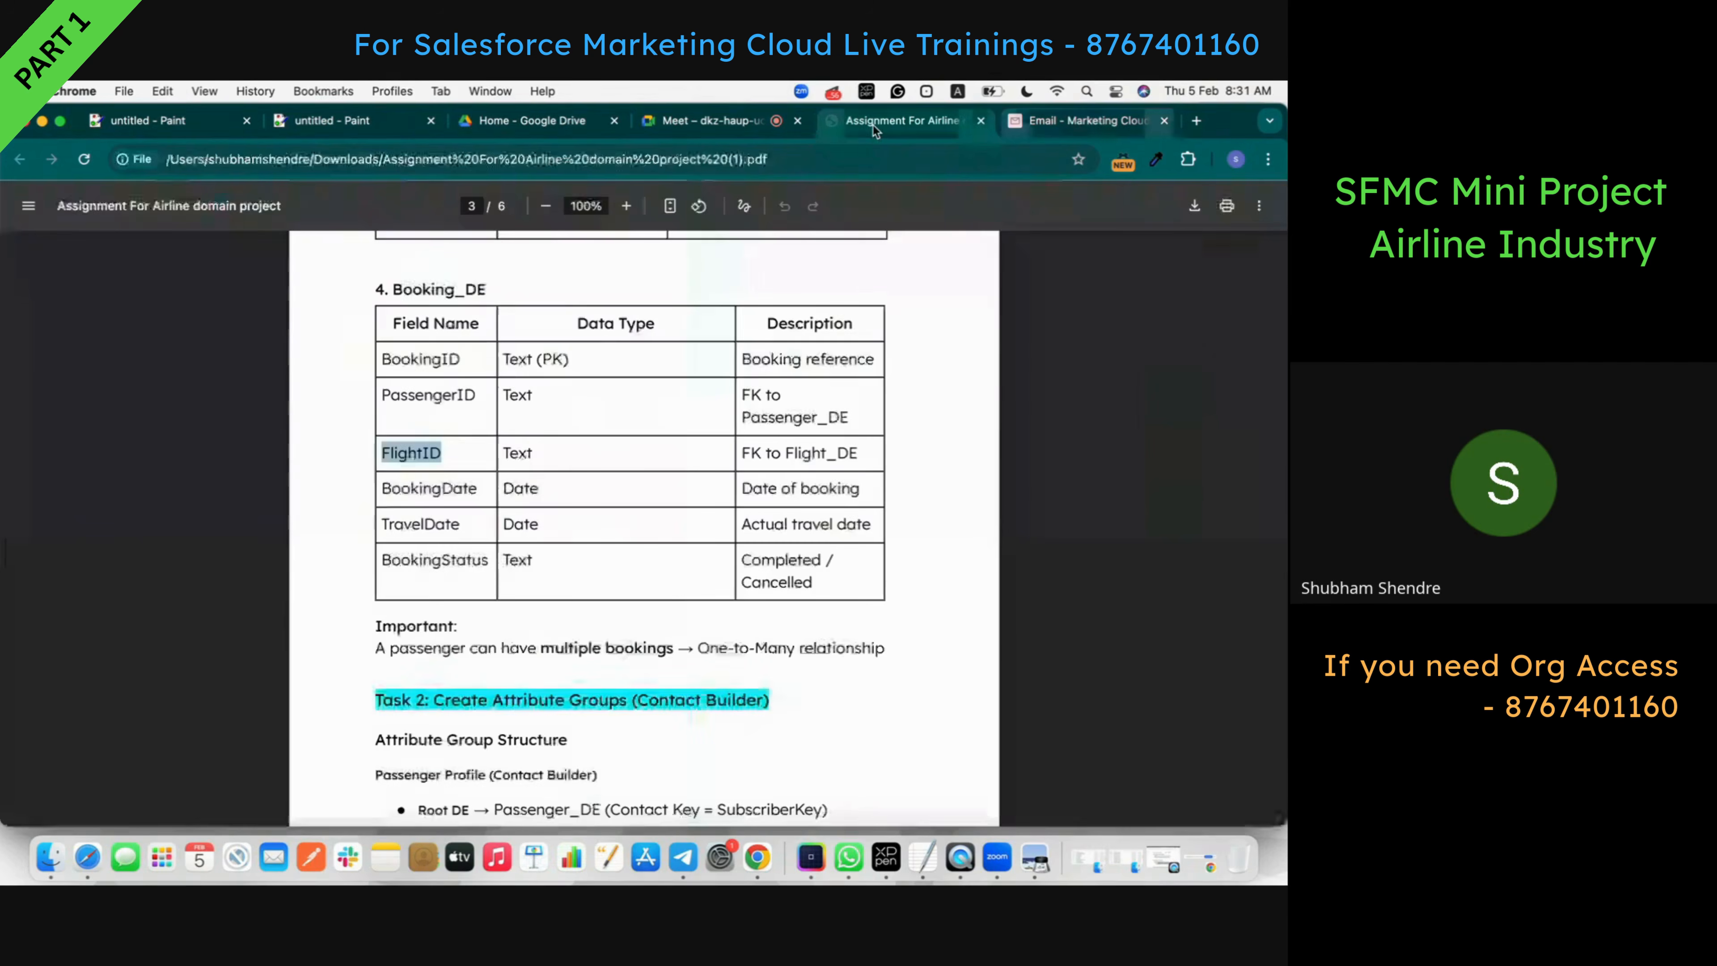
pyautogui.doubleClick(444, 486)
pyautogui.press('super+c')
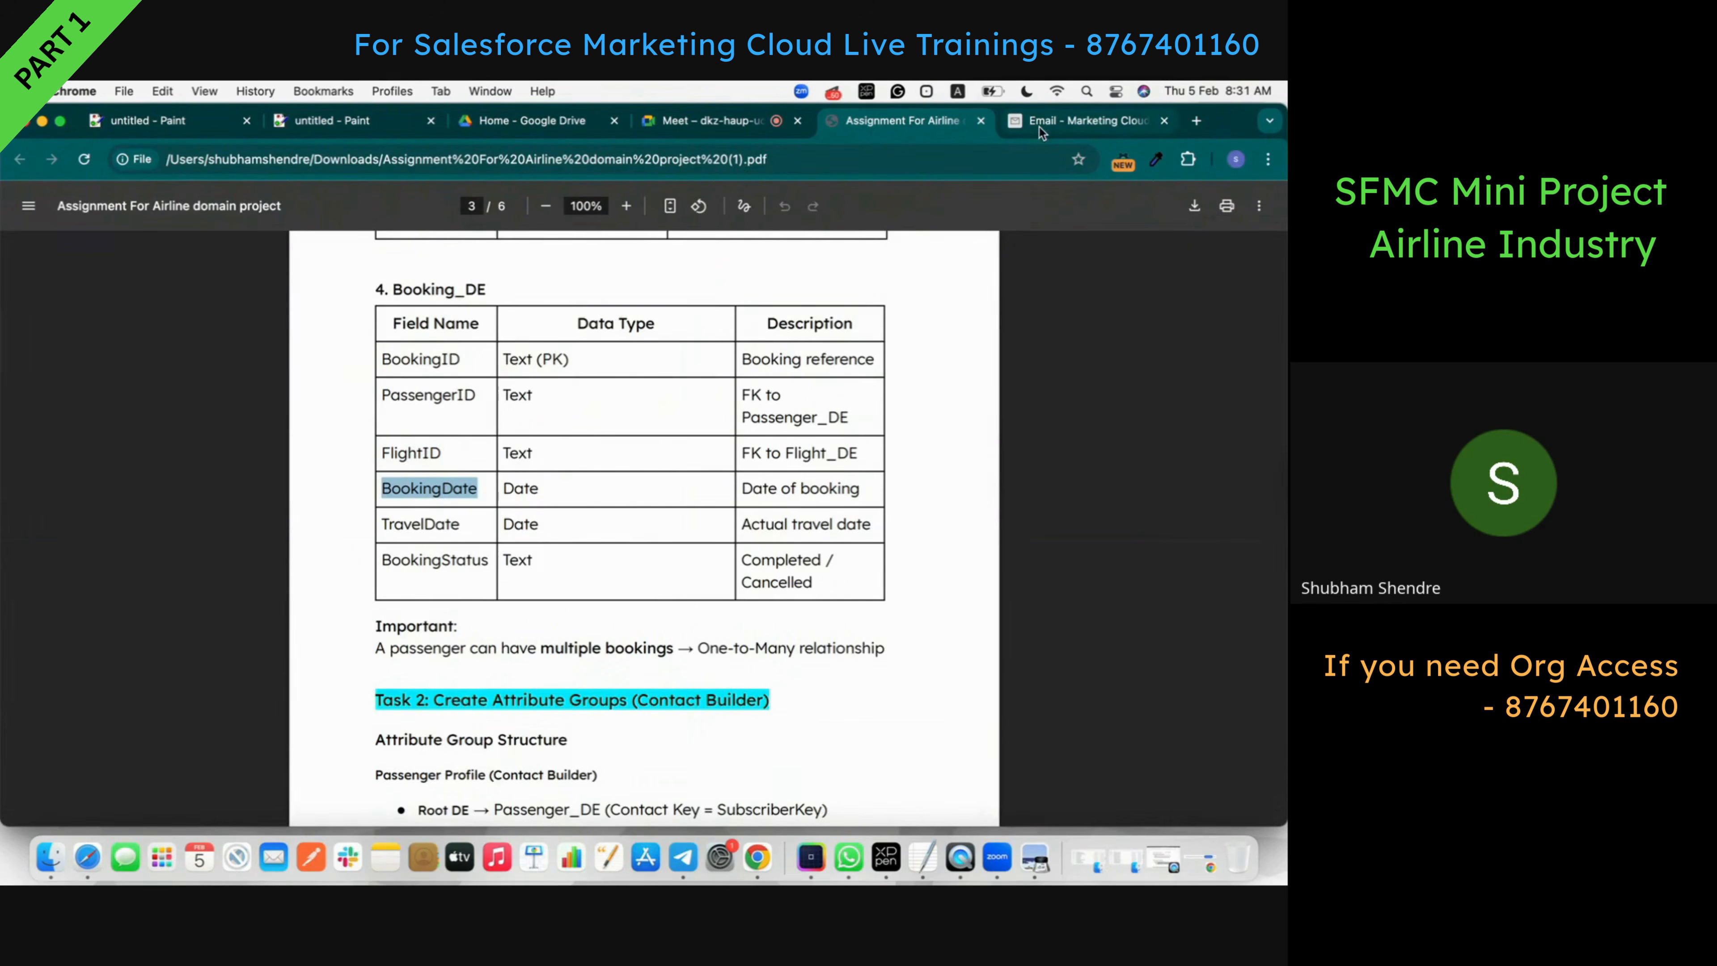
pyautogui.click(1036, 125)
pyautogui.click(263, 519)
pyautogui.press('super+v')
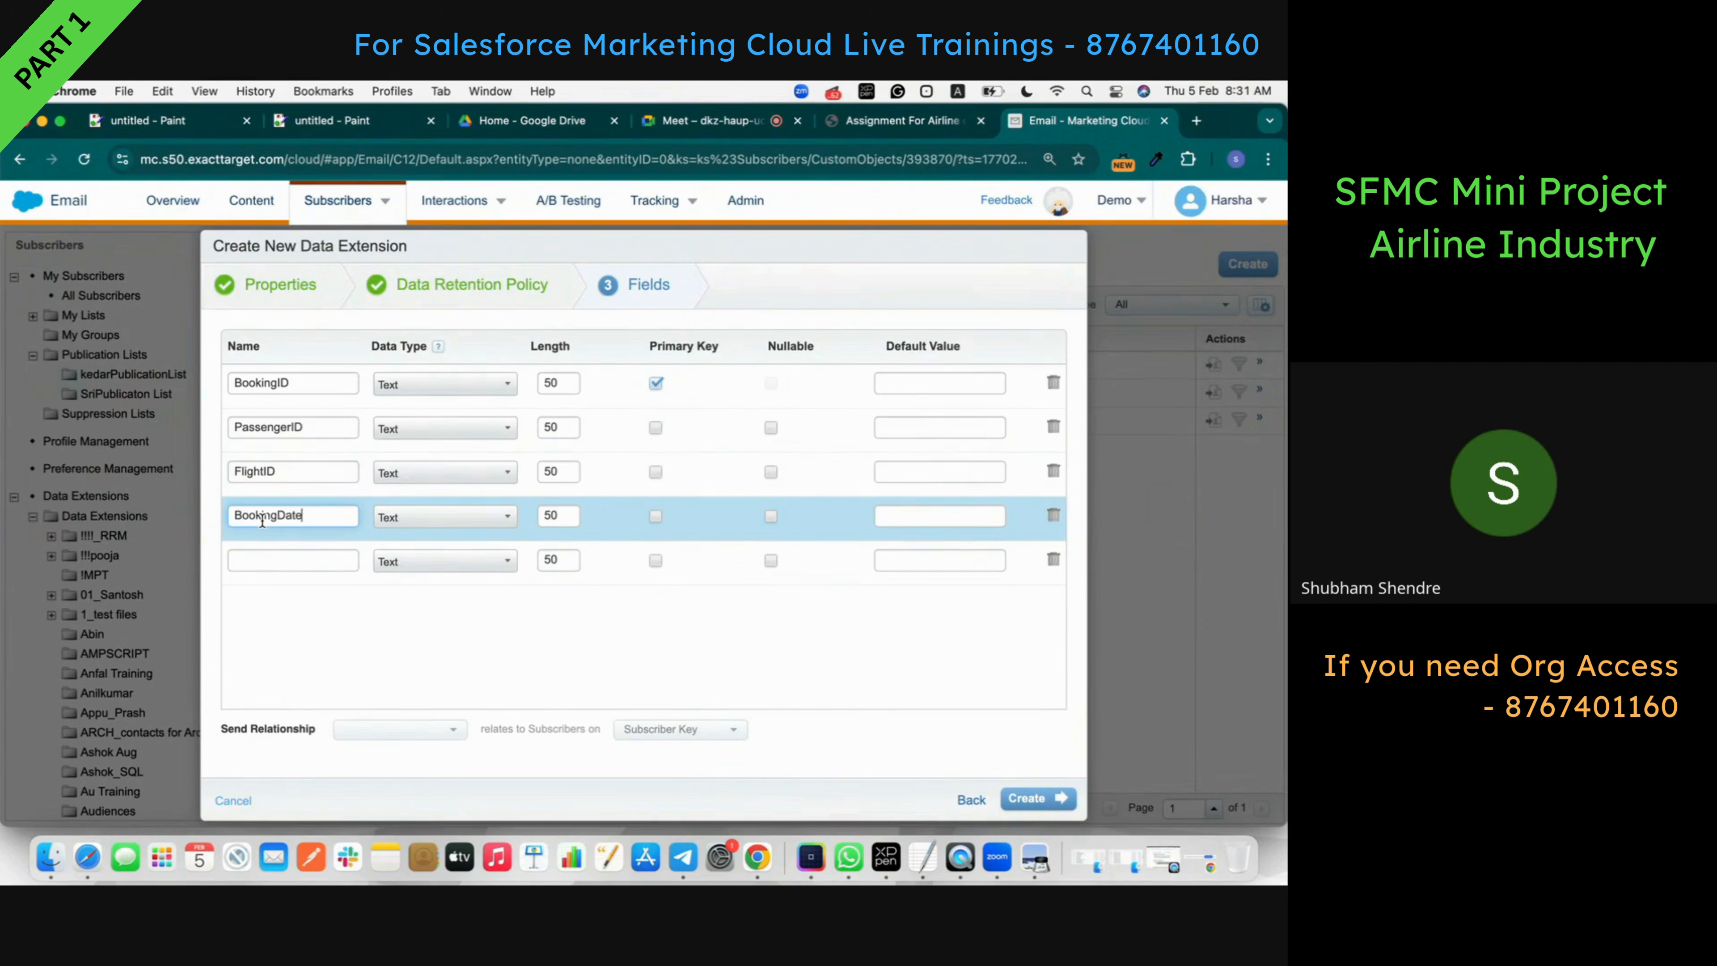
# - Add TravelDate and BookingStatus as the fifth and sixth field names
pyautogui.click(867, 119)
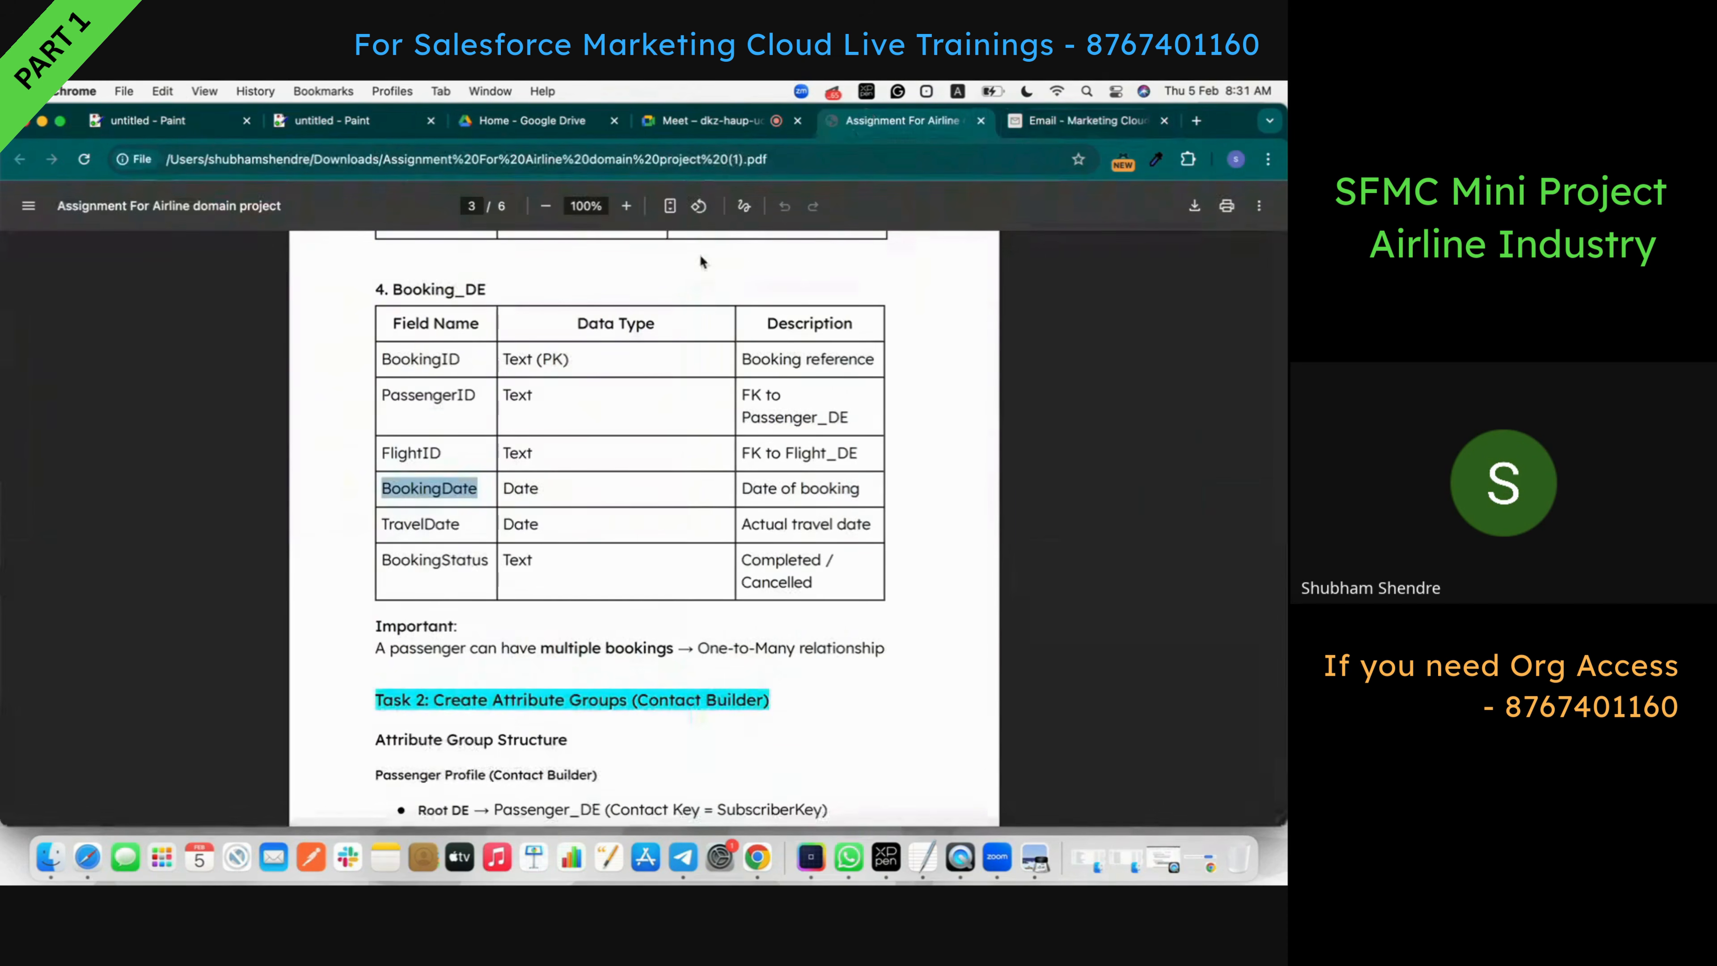
pyautogui.click(424, 526)
pyautogui.doubleClick(424, 526)
pyautogui.press('super+c')
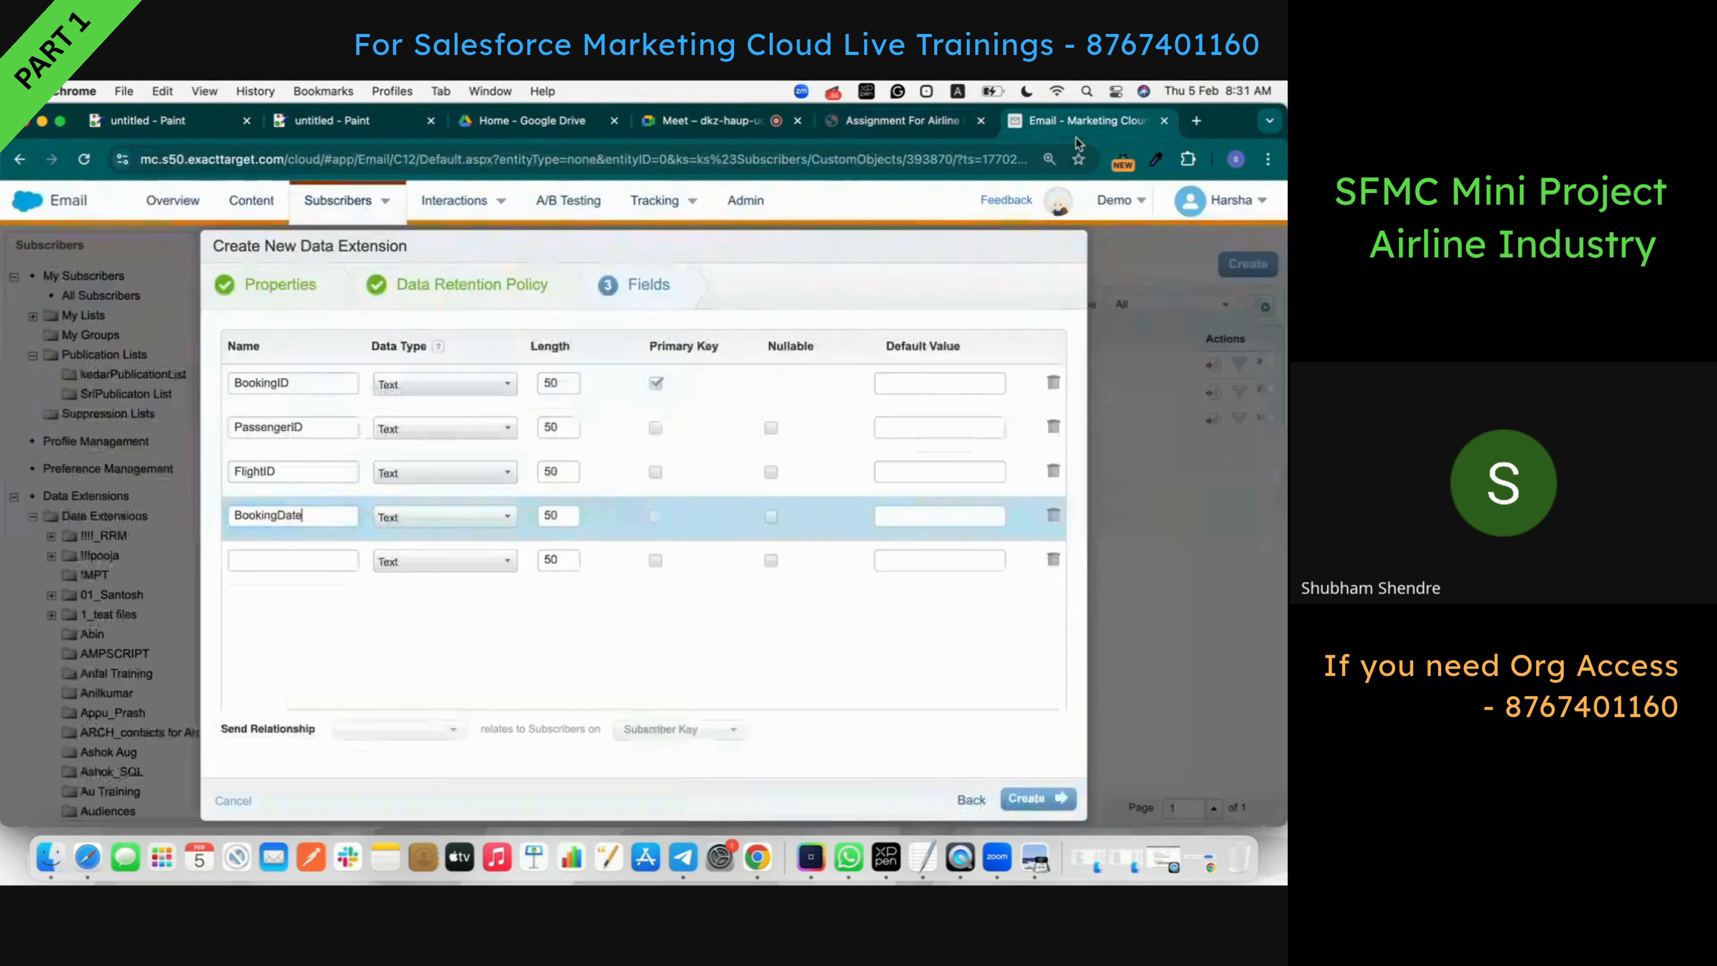
pyautogui.click(1085, 121)
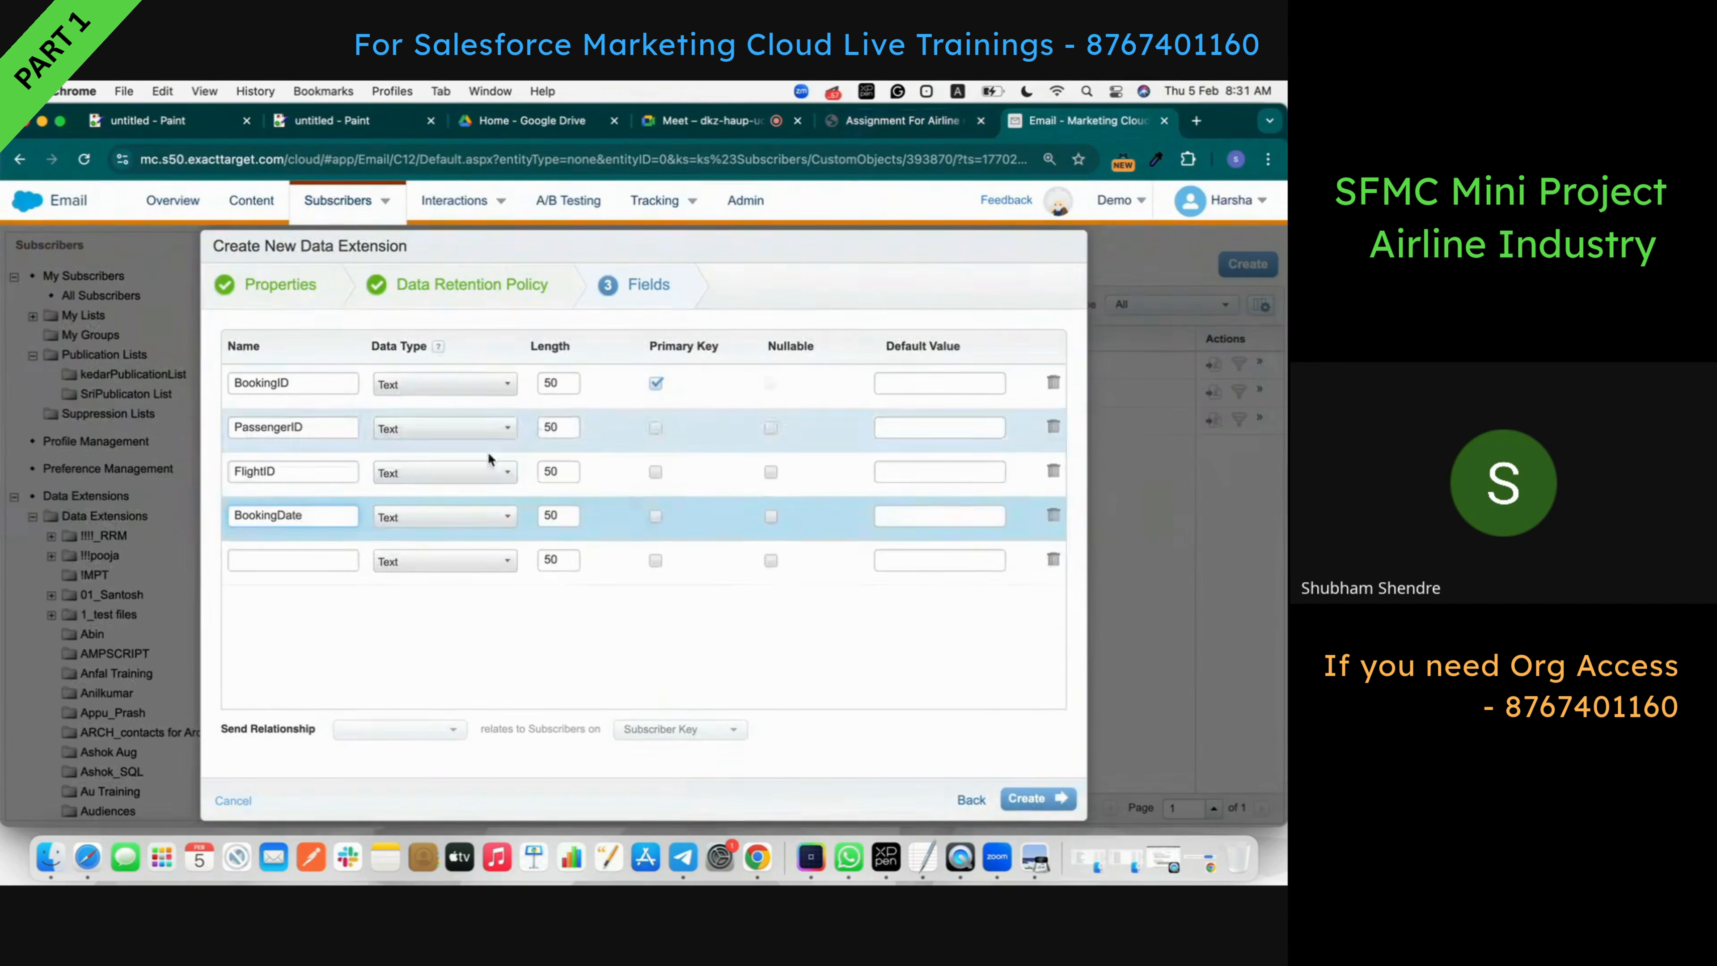
pyautogui.click(331, 555)
pyautogui.press('super+v')
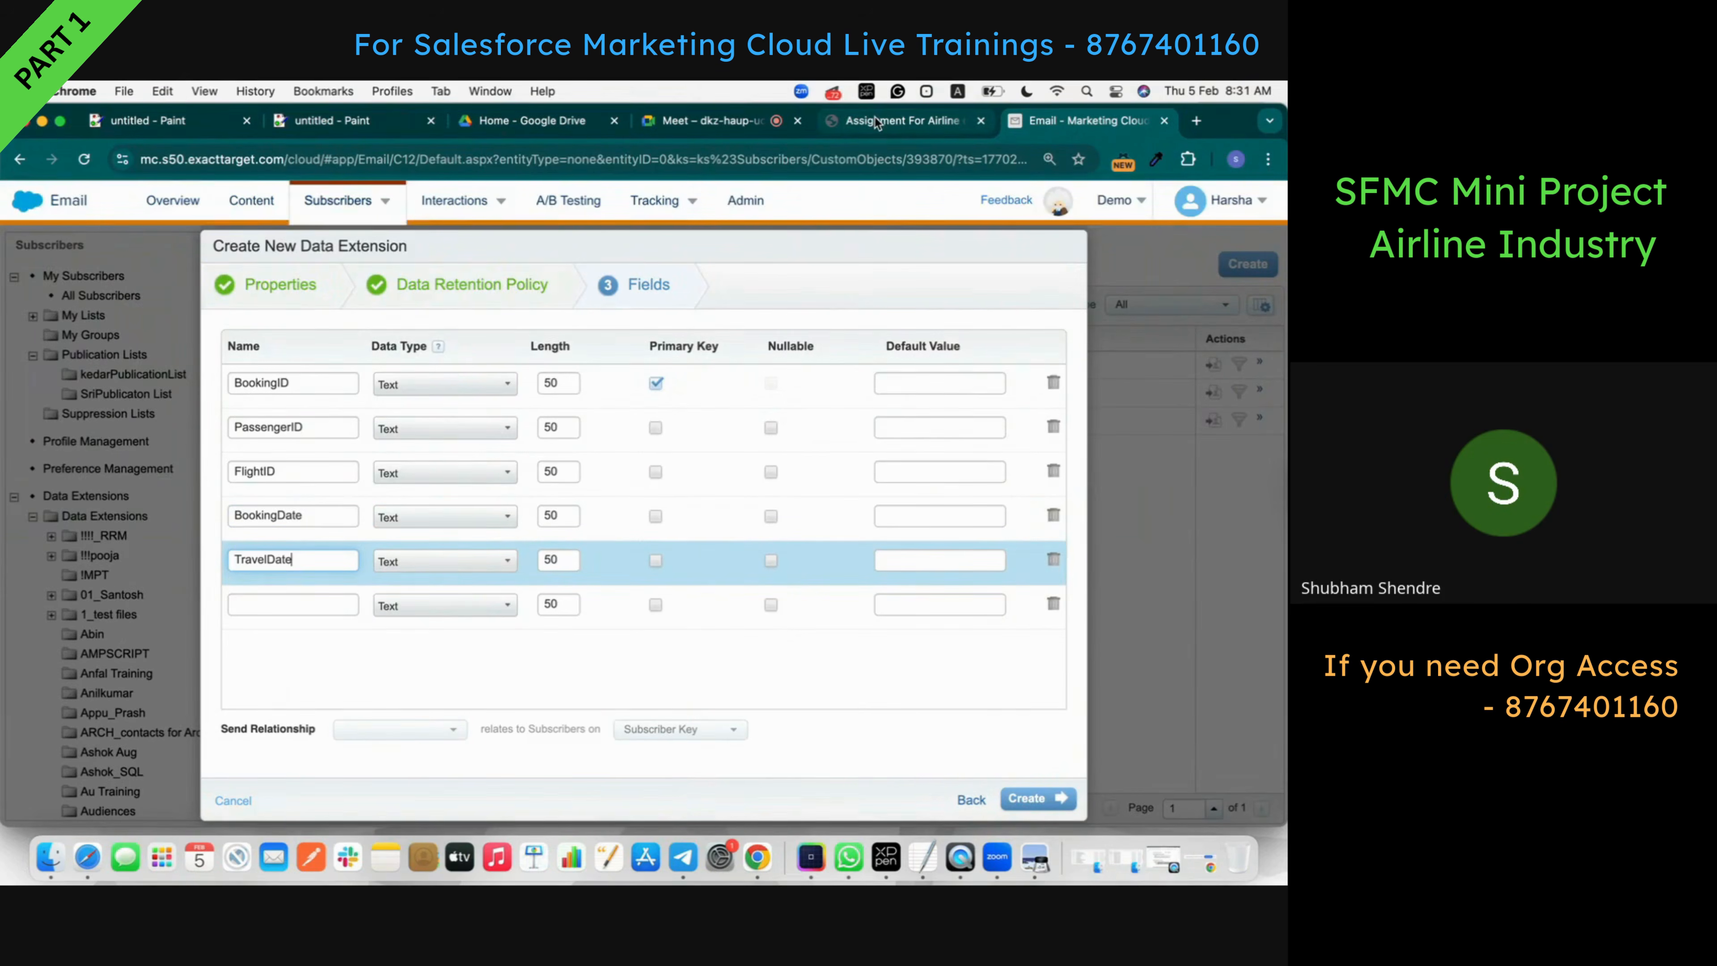
pyautogui.click(876, 122)
pyautogui.doubleClick(424, 565)
pyautogui.press('super+c')
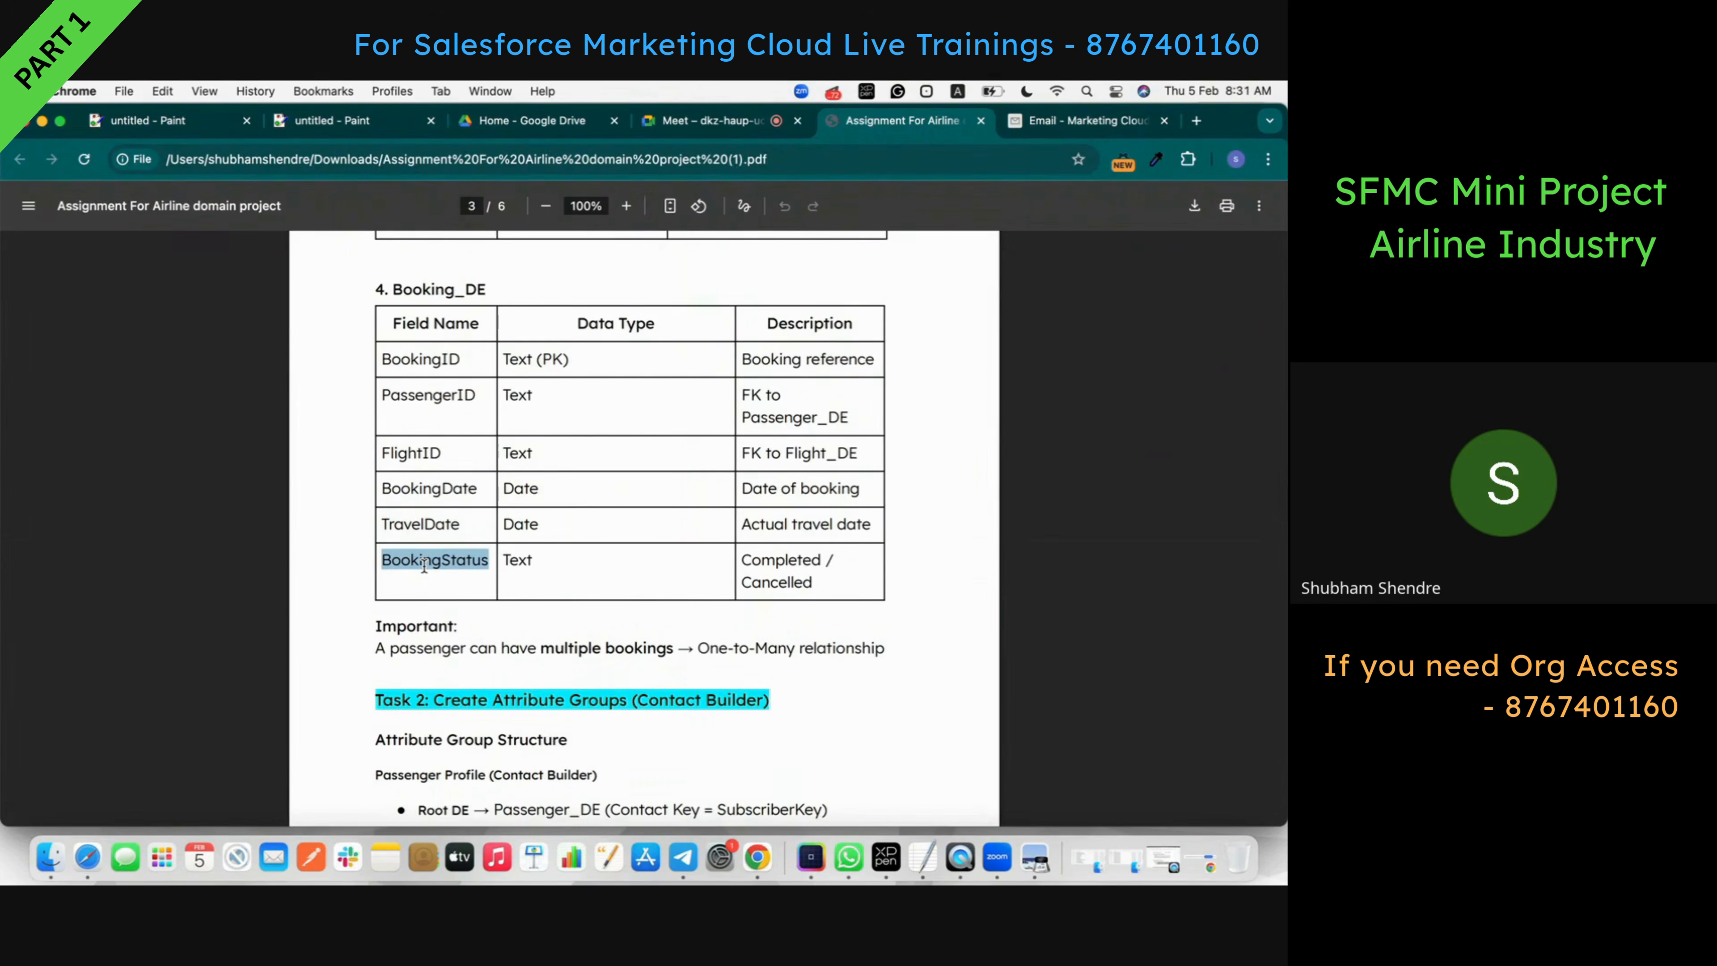
pyautogui.click(1034, 126)
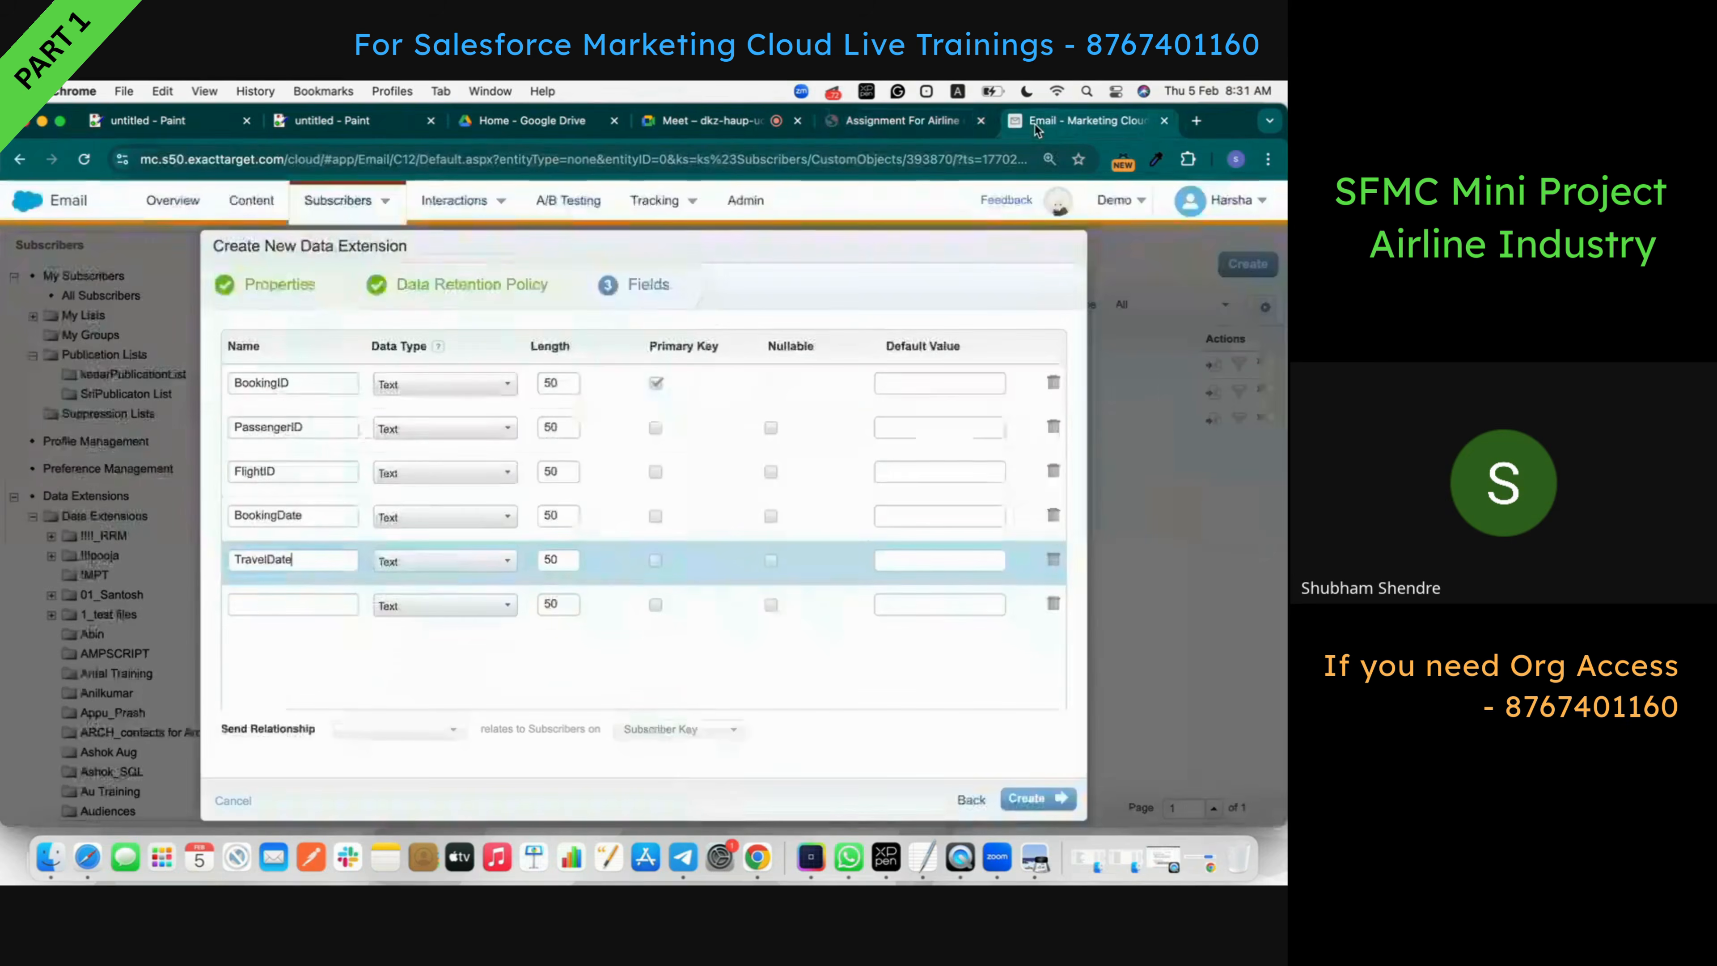
pyautogui.click(300, 604)
pyautogui.press('super+v')
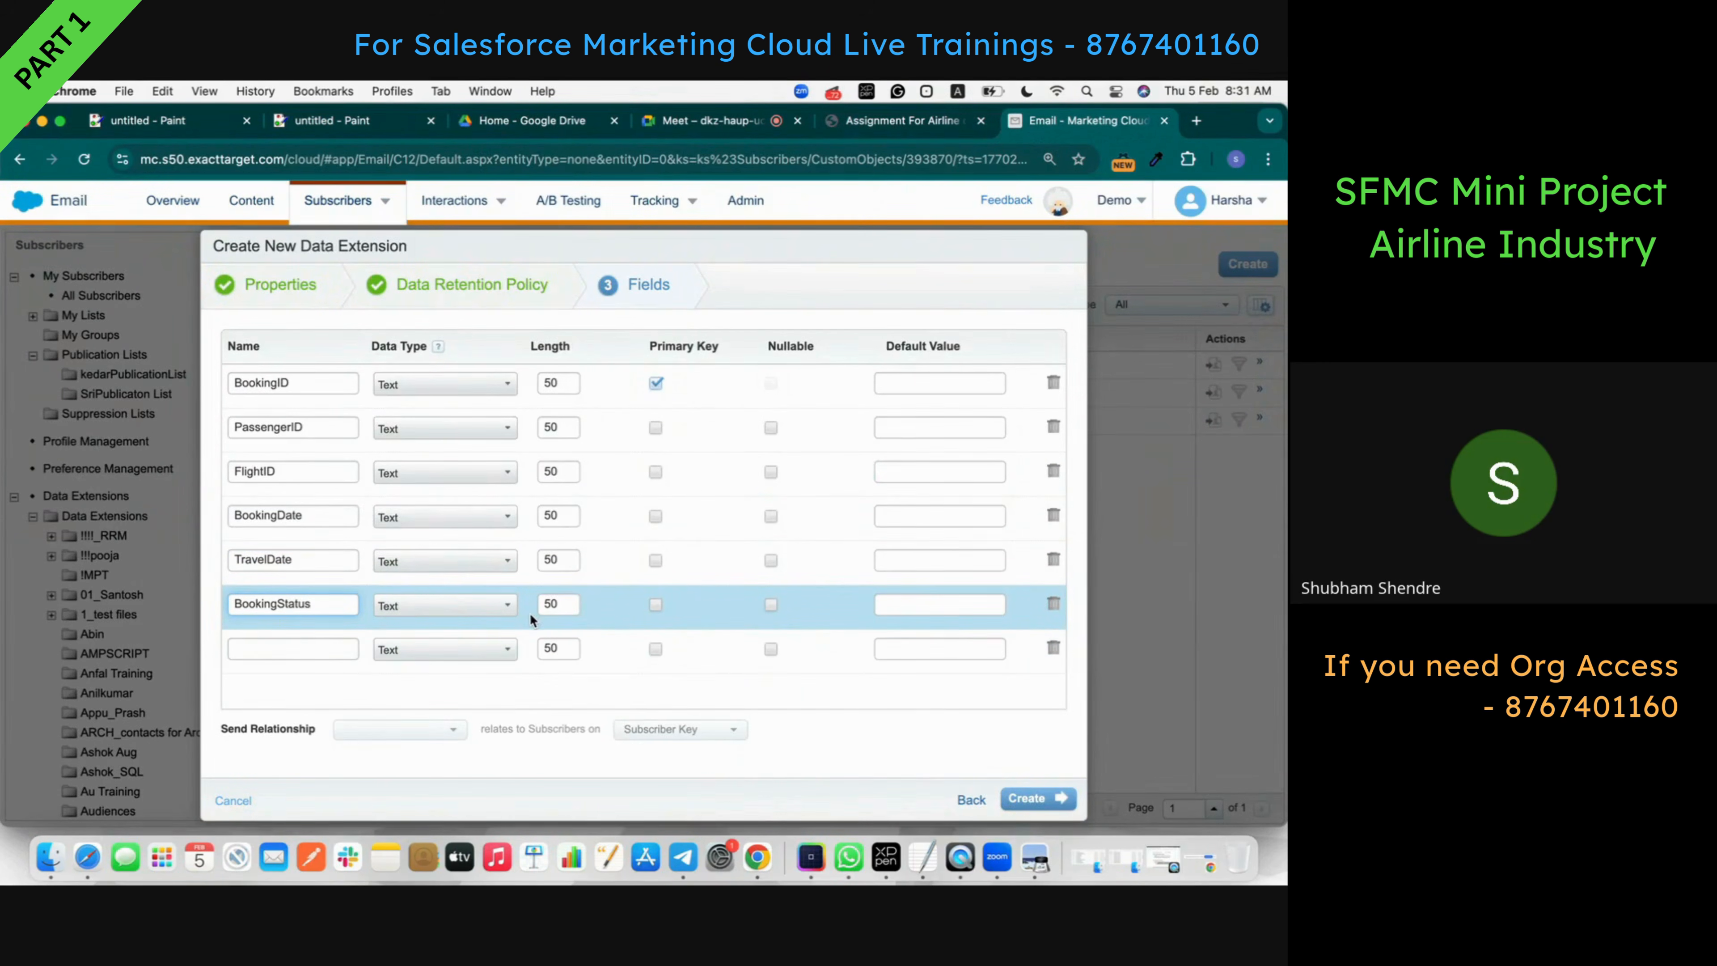
pyautogui.click(905, 116)
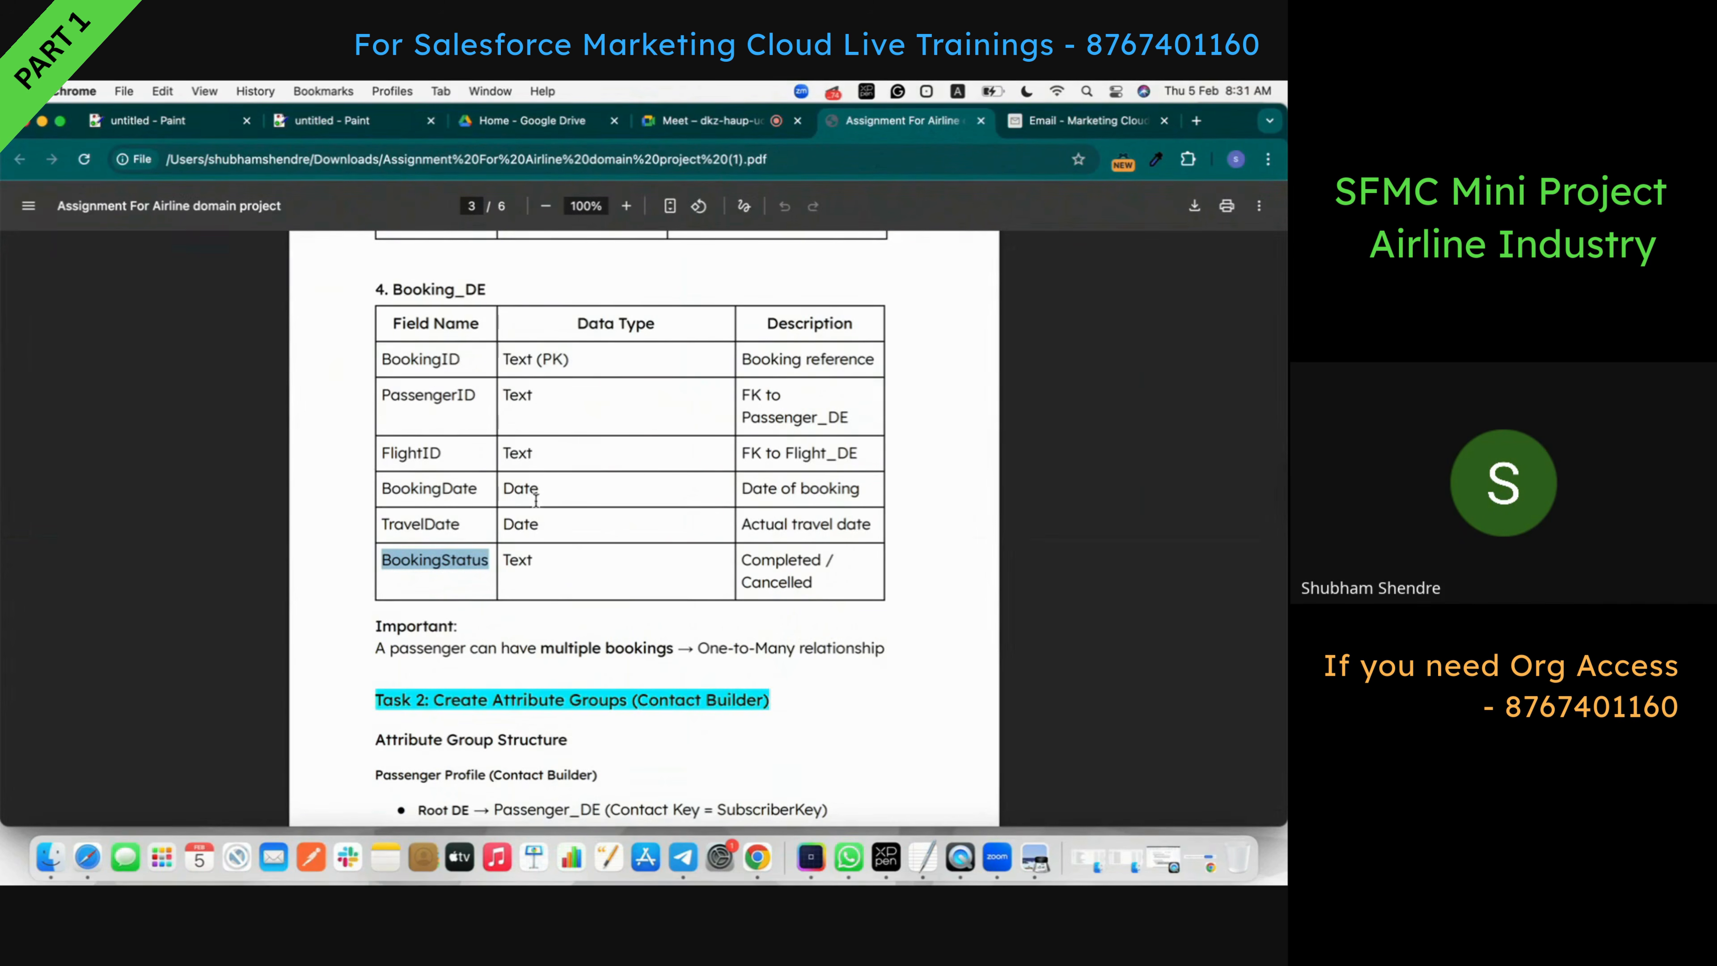
# - Set the data type of TravelDate and BookingDate to Date
pyautogui.click(1051, 123)
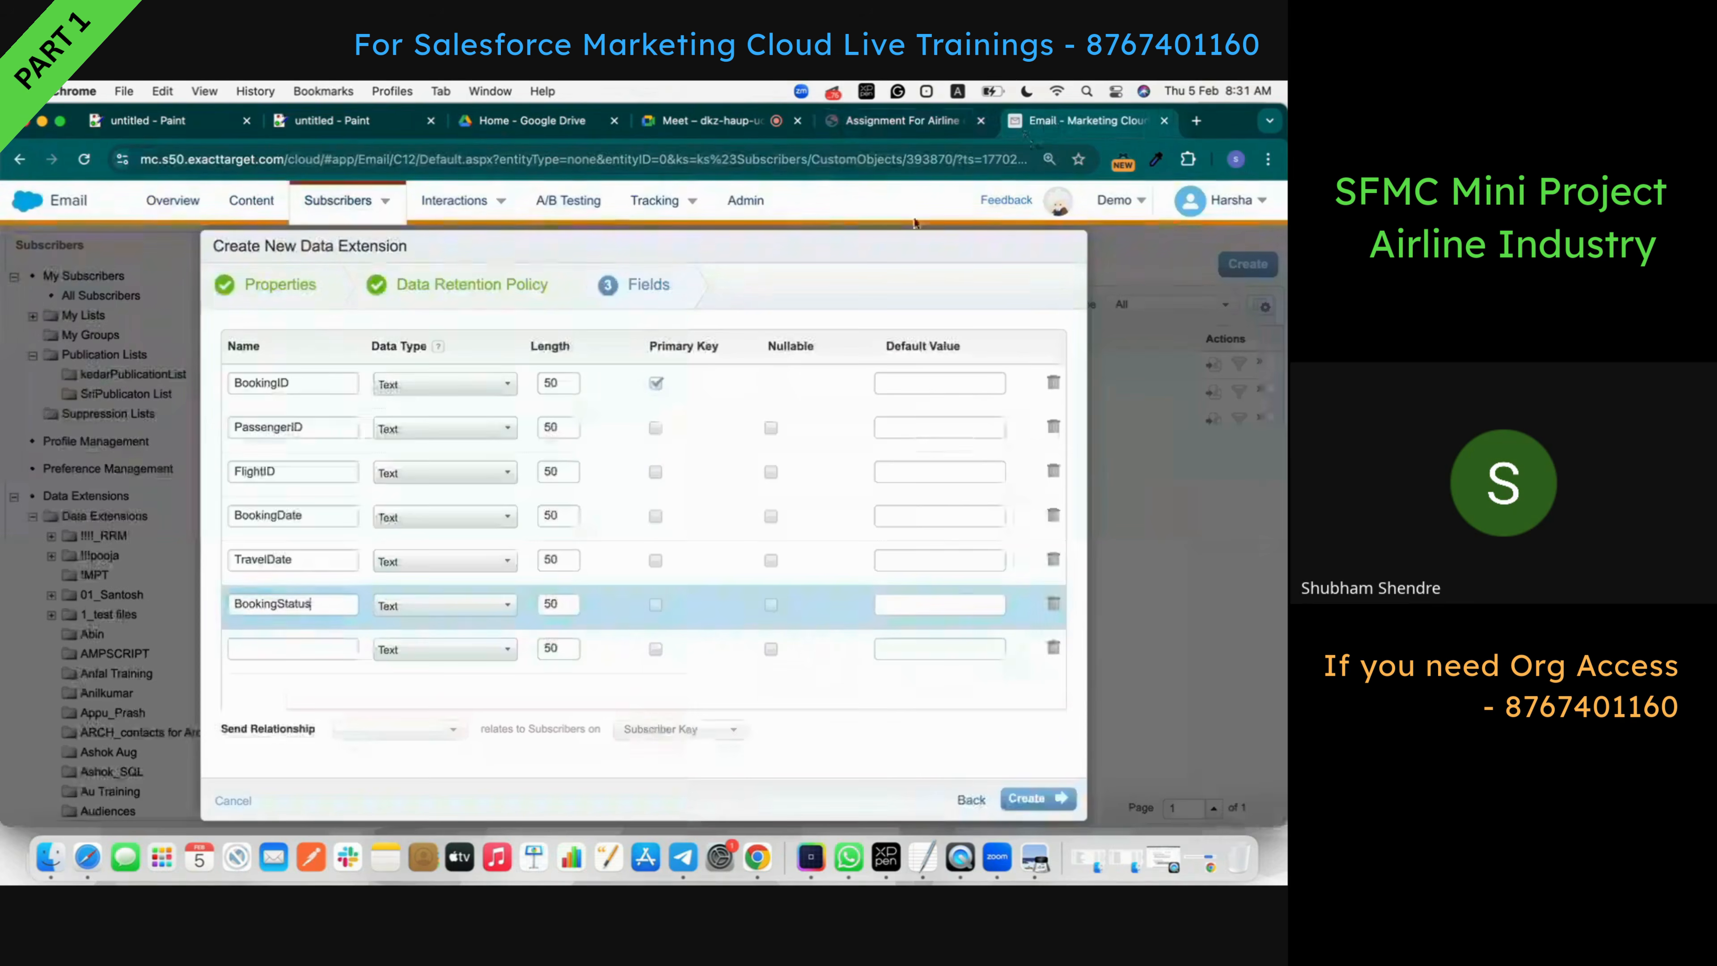
pyautogui.click(481, 559)
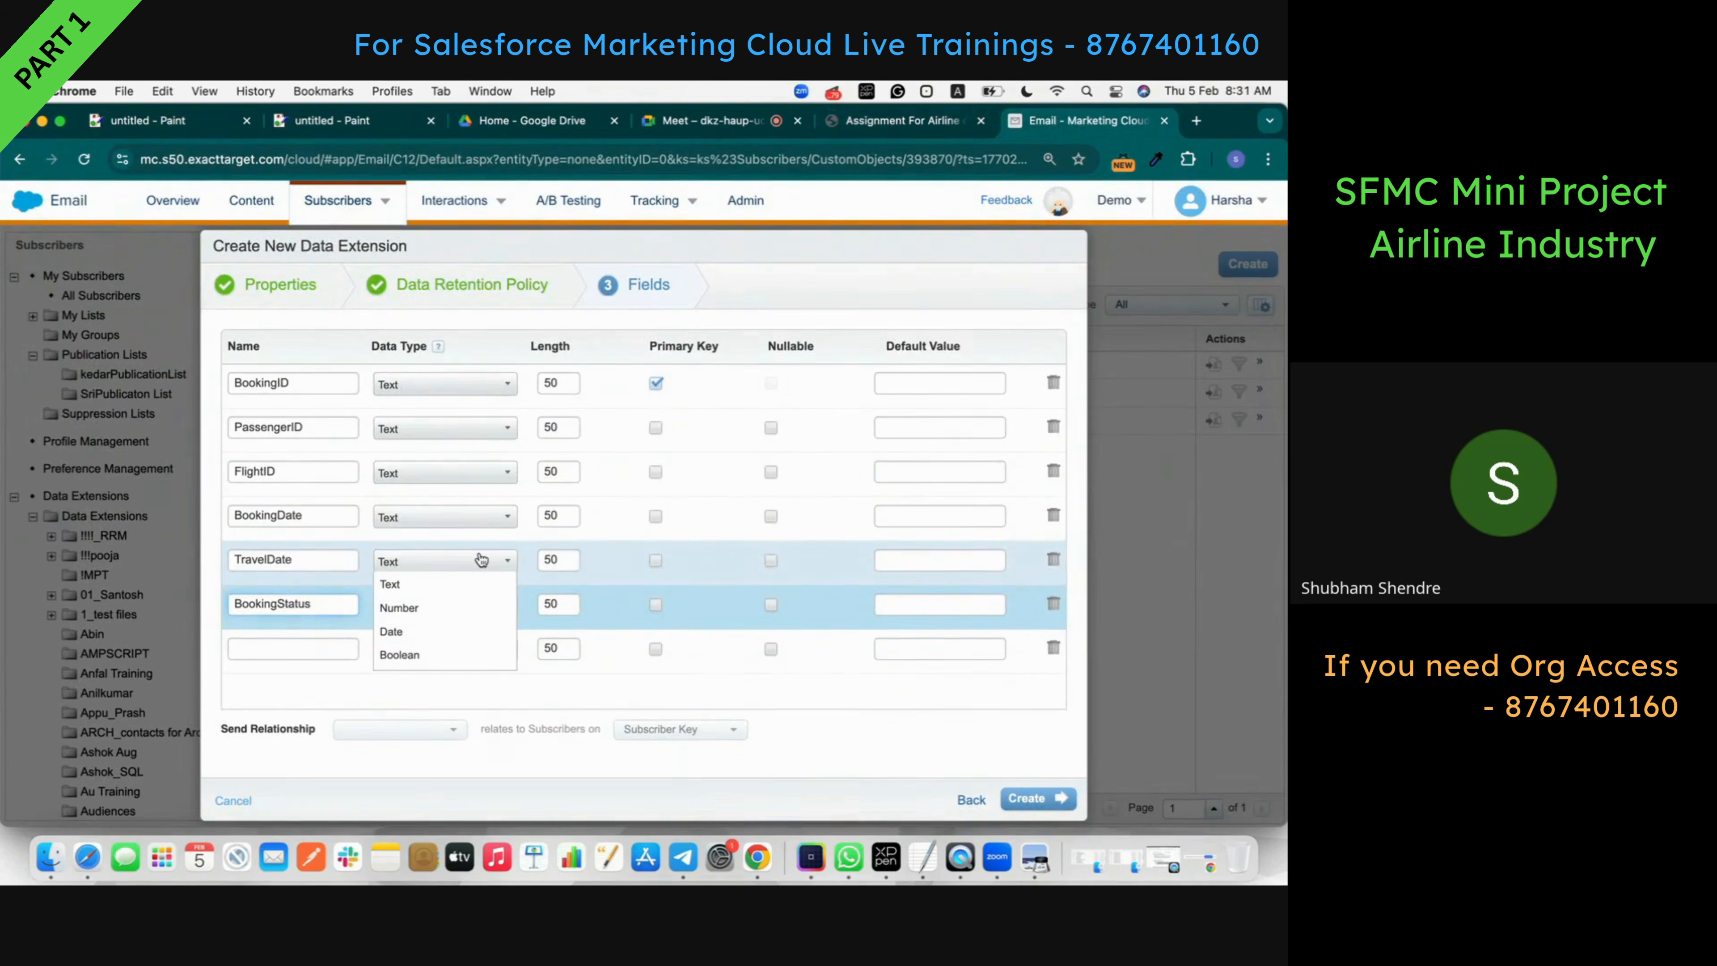
pyautogui.click(448, 632)
pyautogui.click(430, 604)
pyautogui.click(425, 516)
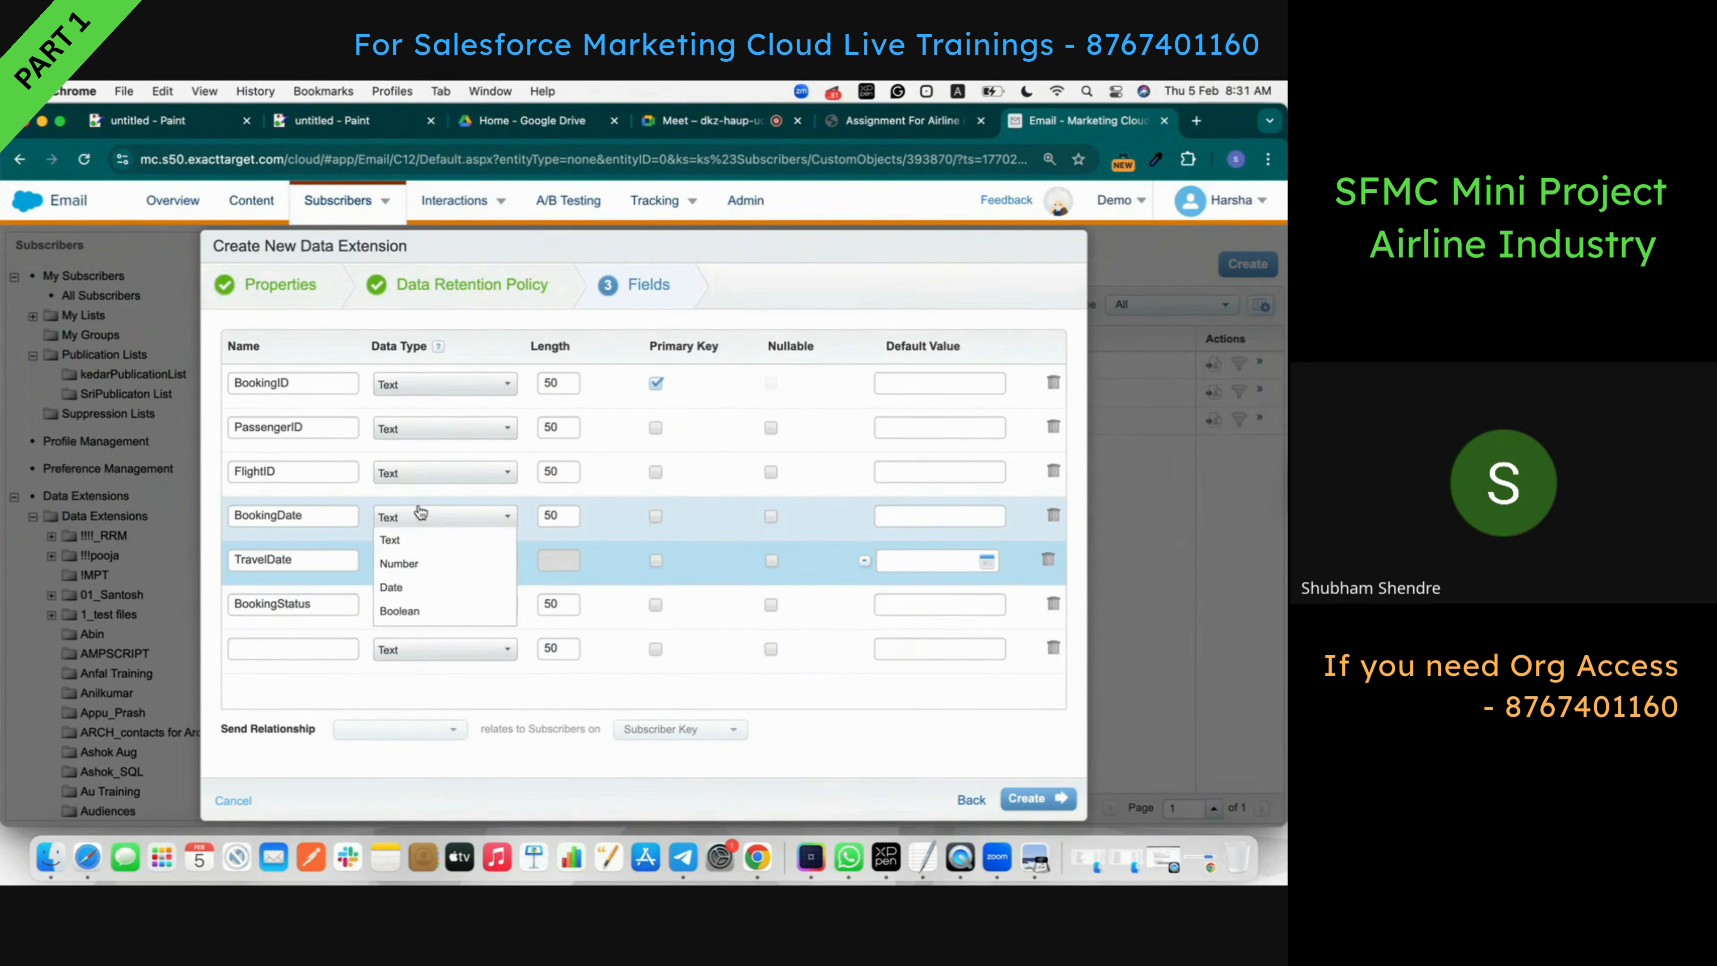
pyautogui.click(414, 587)
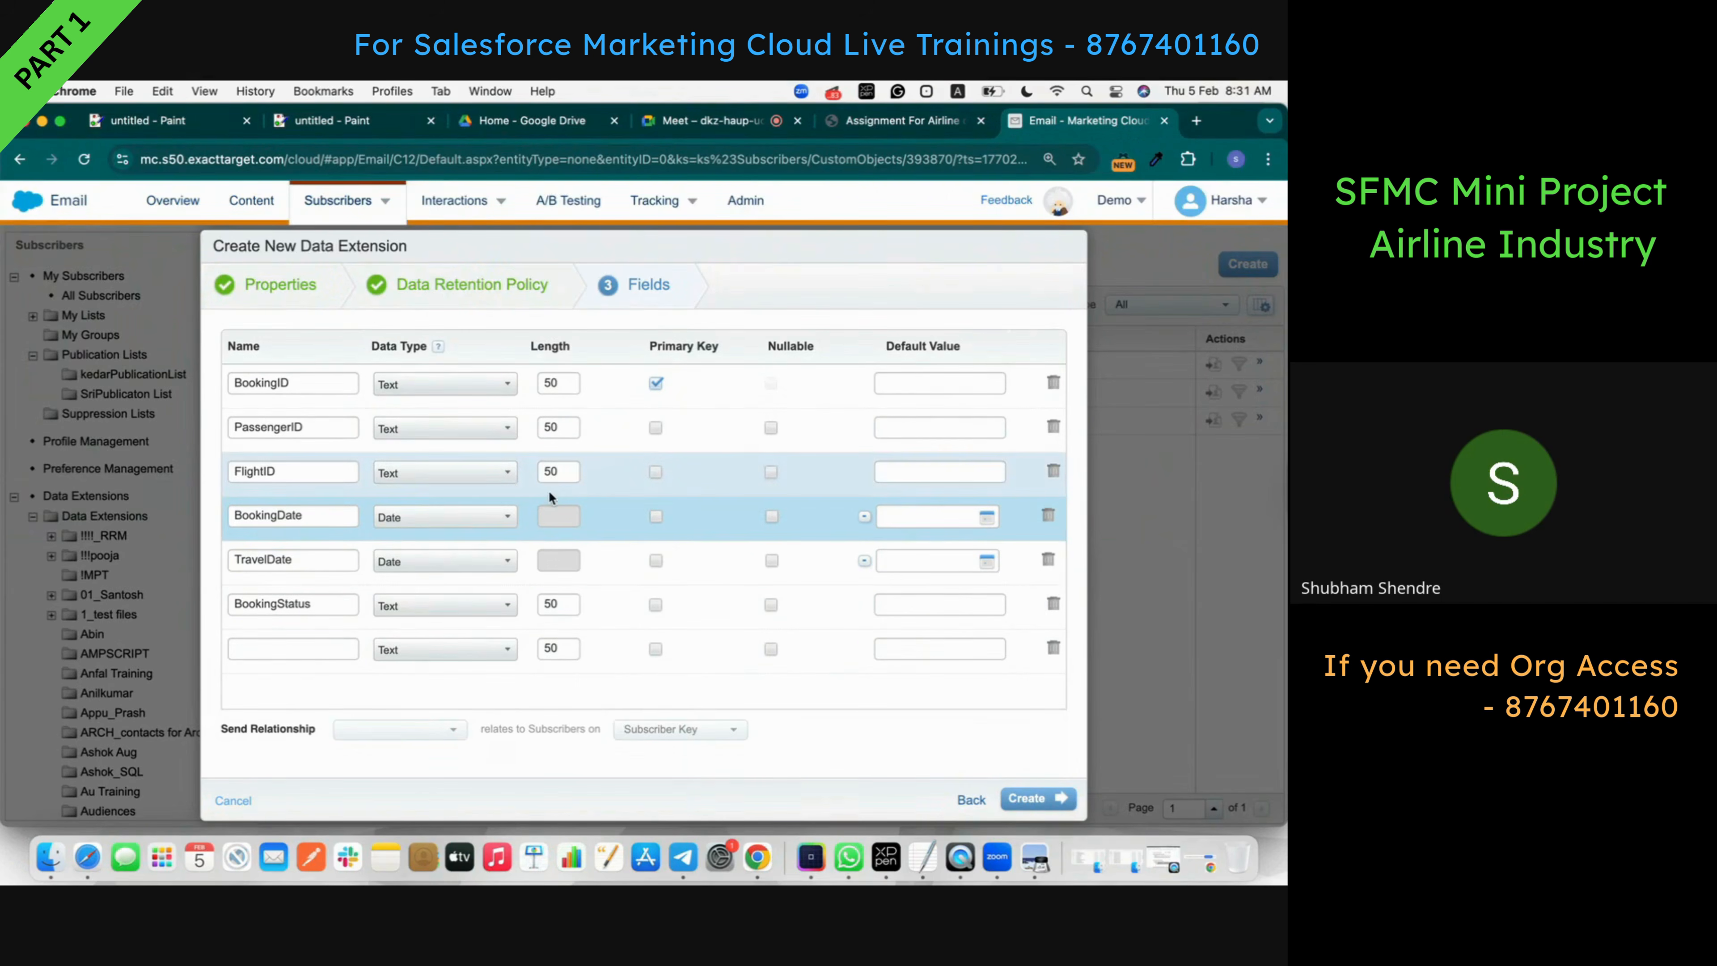
# - Mark PassengerID, FlightID, BookingDate, TravelDate and BookingStatus as nullable
pyautogui.click(930, 136)
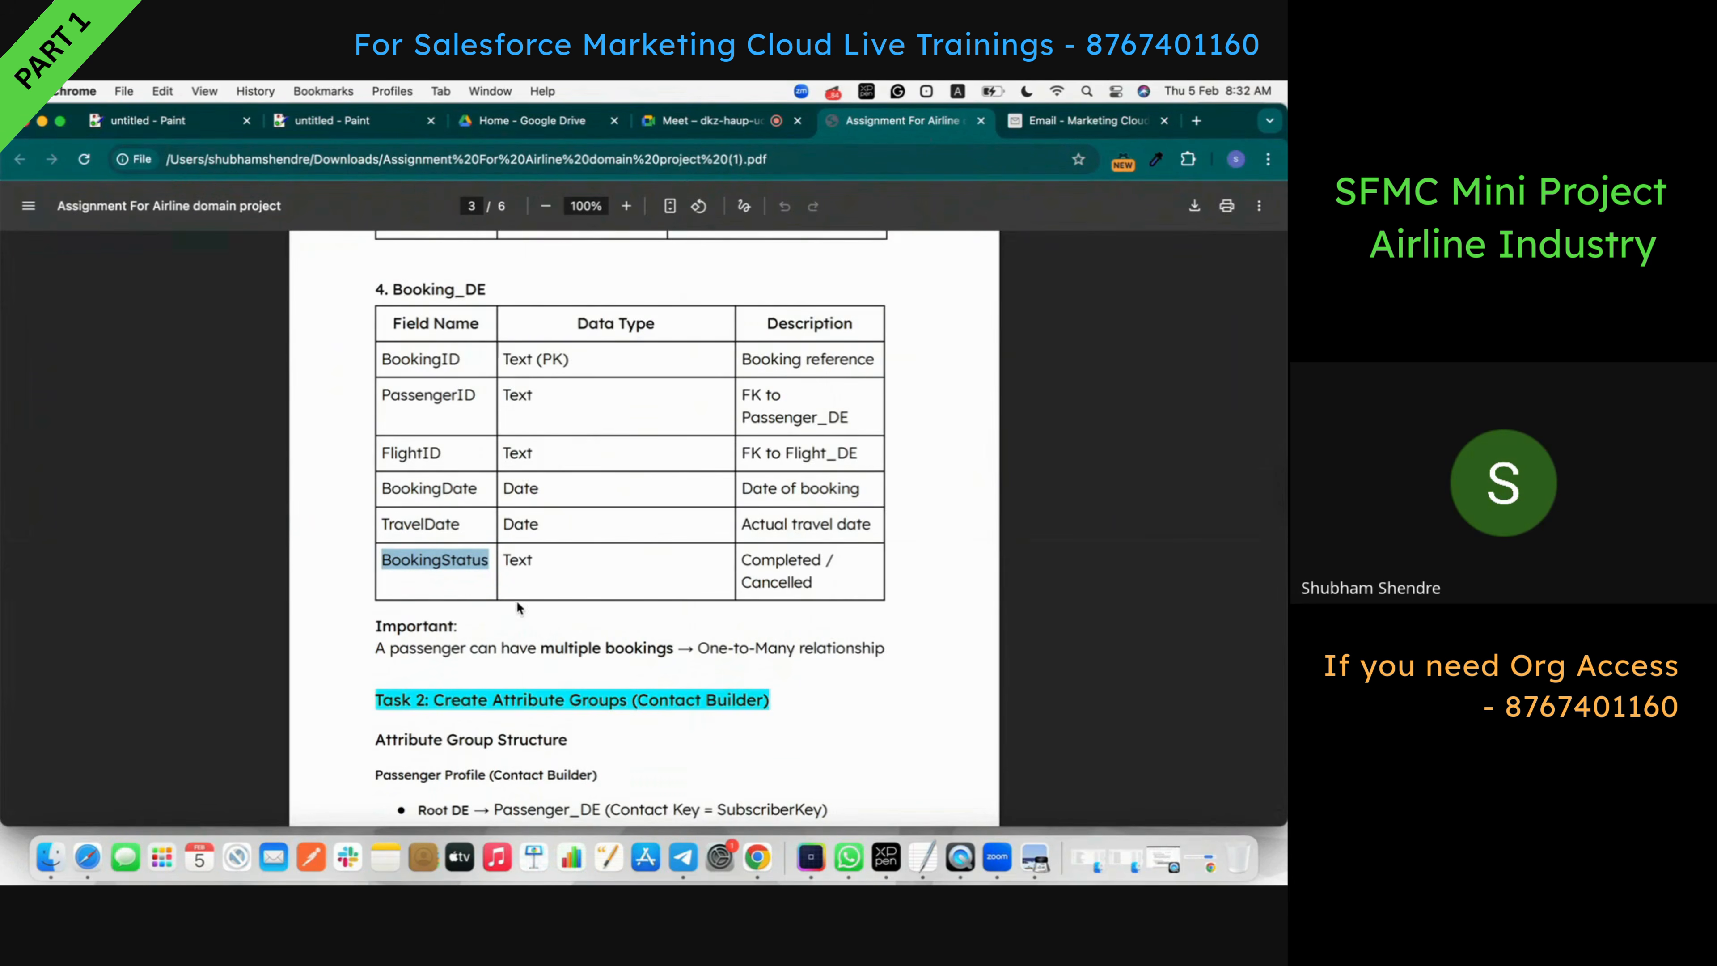
pyautogui.click(1086, 120)
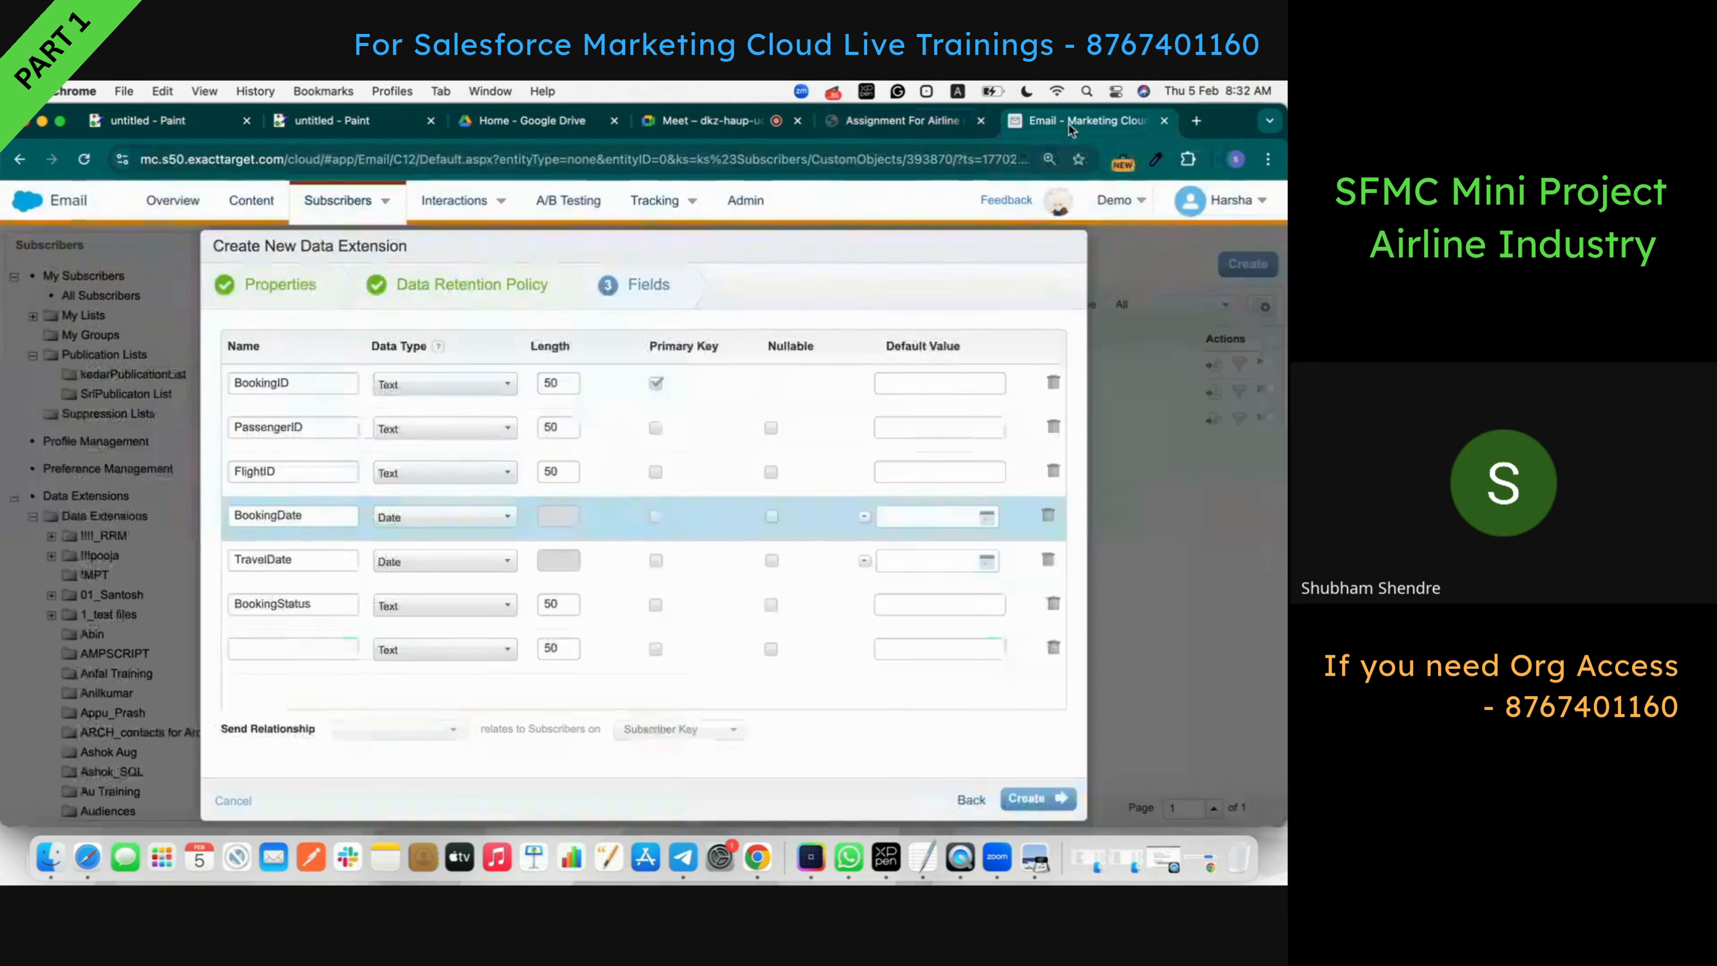
pyautogui.click(771, 428)
pyautogui.click(771, 471)
pyautogui.click(771, 517)
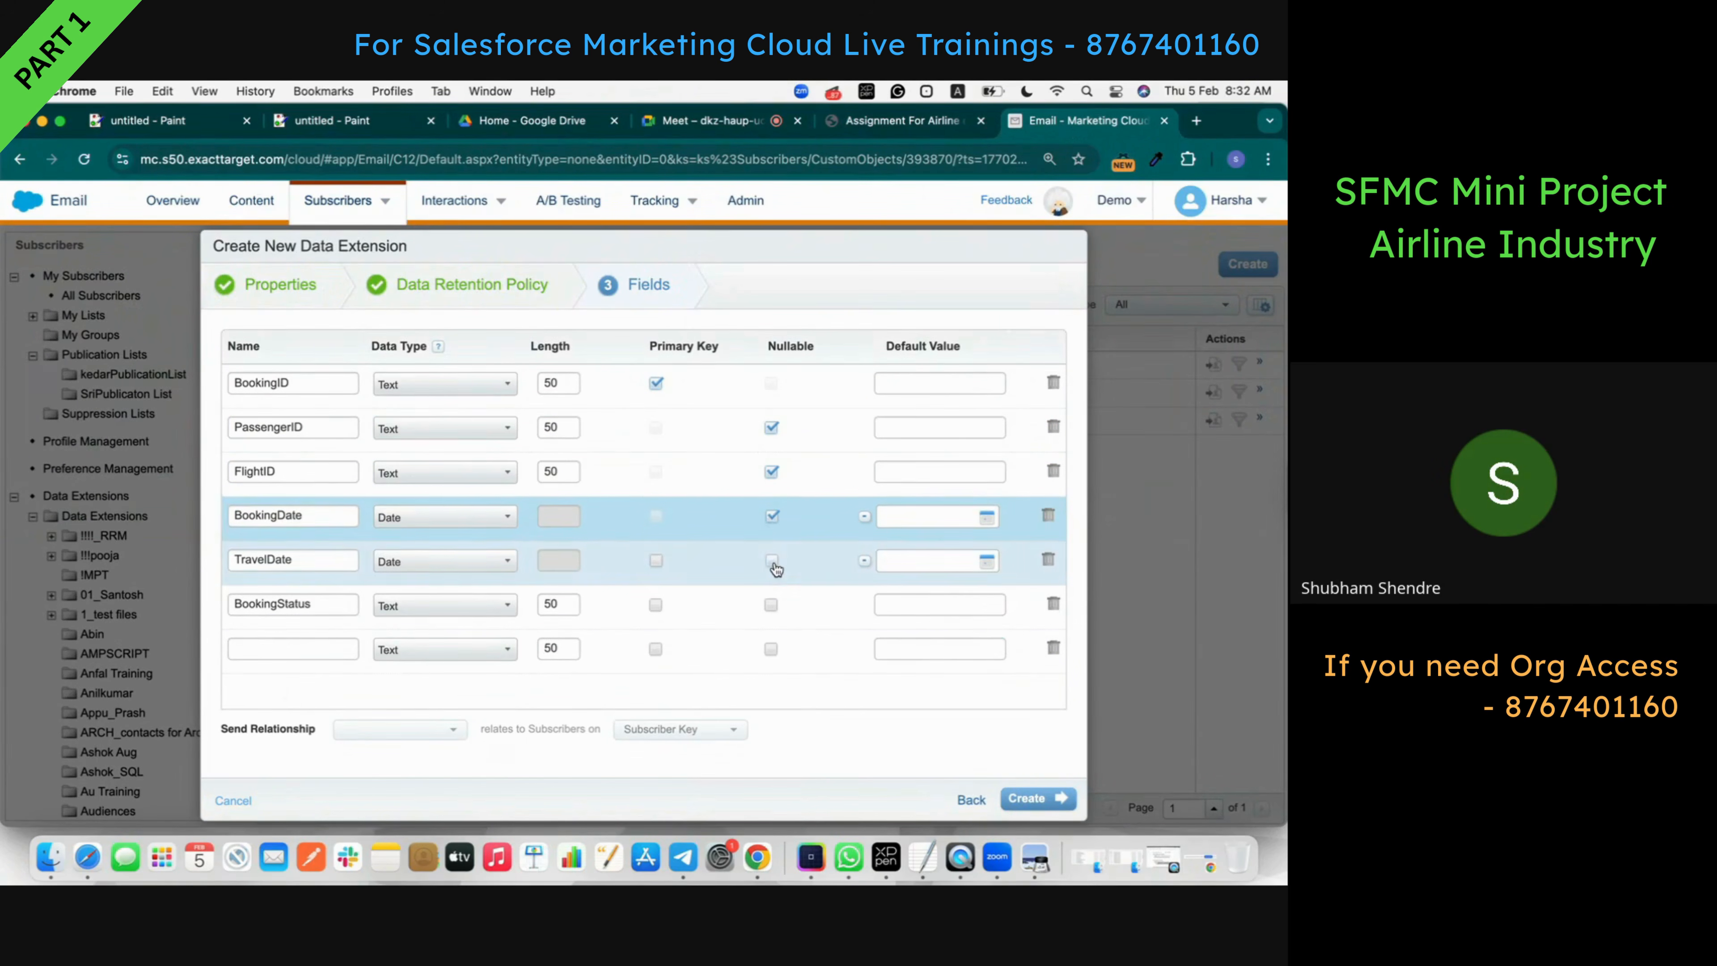
pyautogui.click(771, 560)
pyautogui.click(770, 605)
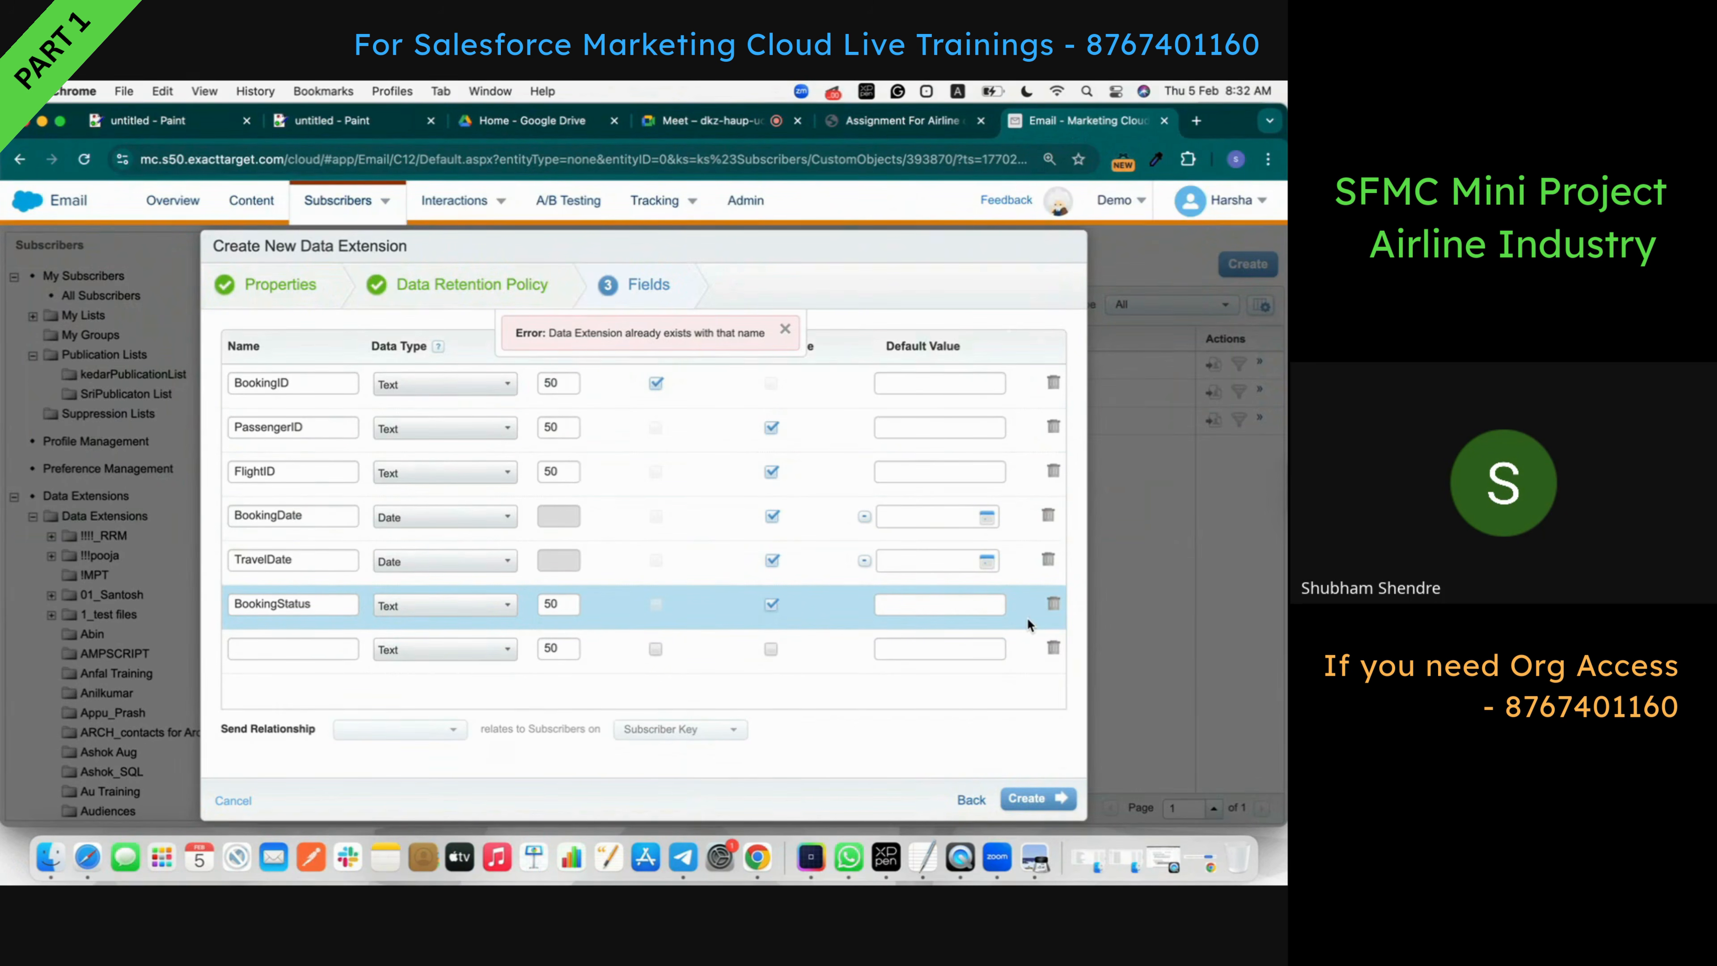
# - Change the name to Booking_DE_Airline in Properties and step forward to the Fields step
pyautogui.click(268, 275)
pyautogui.click(449, 398)
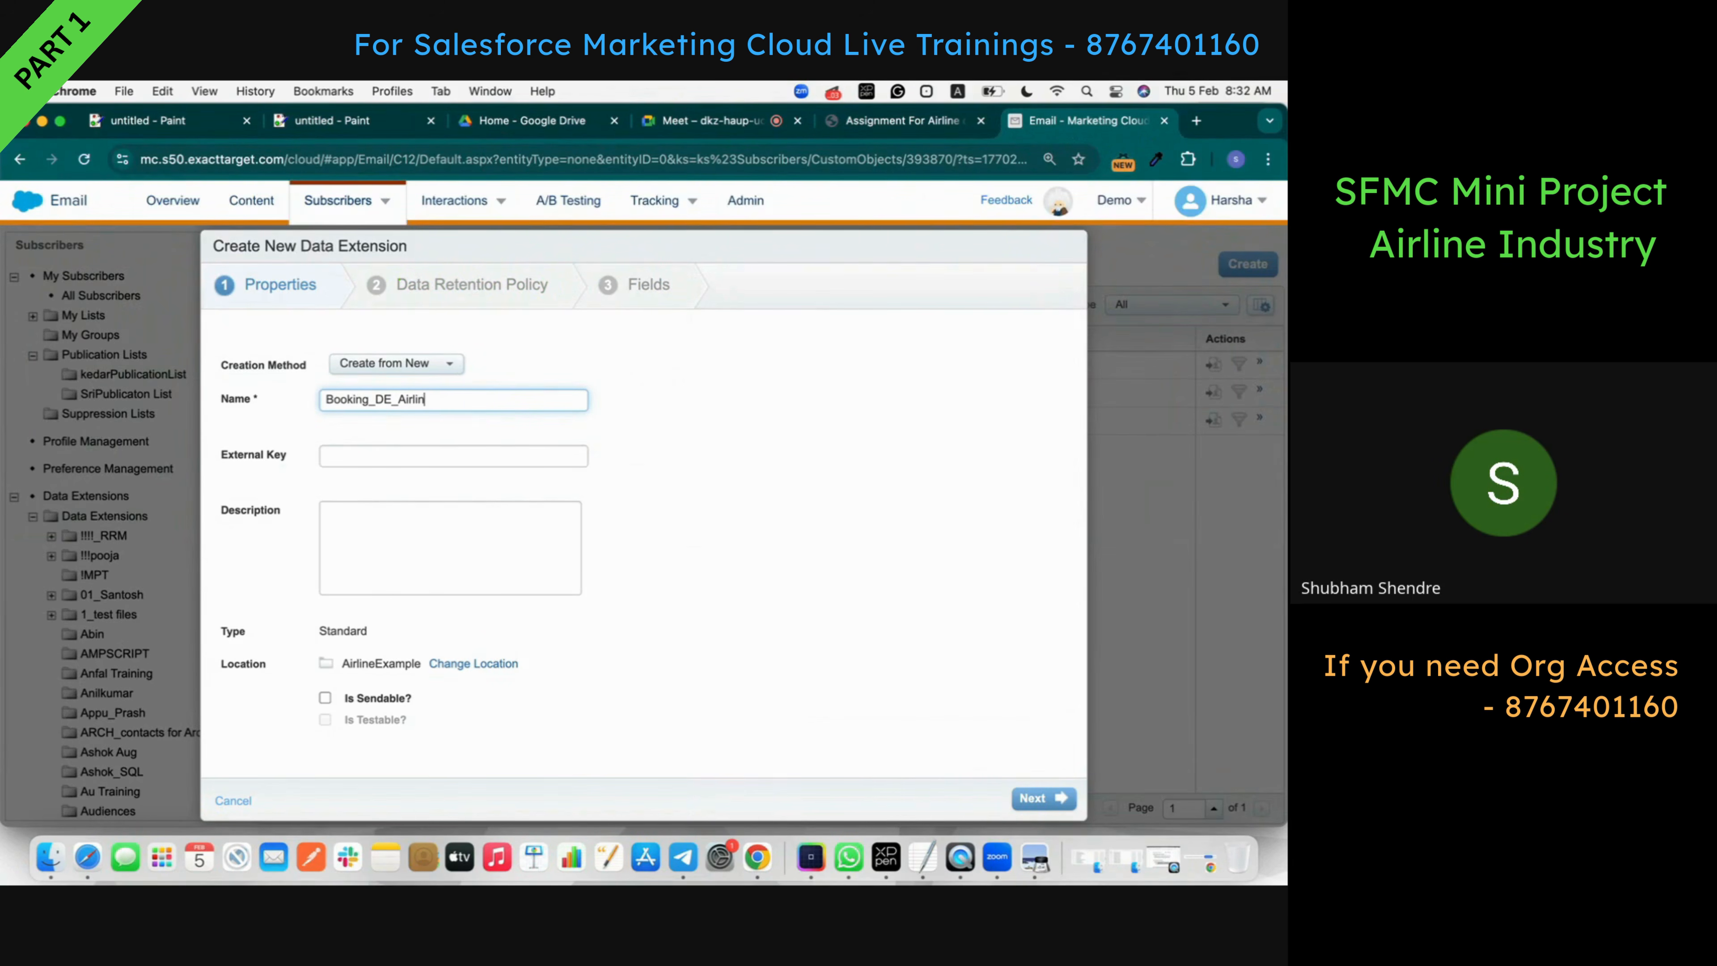
pyautogui.click(725, 471)
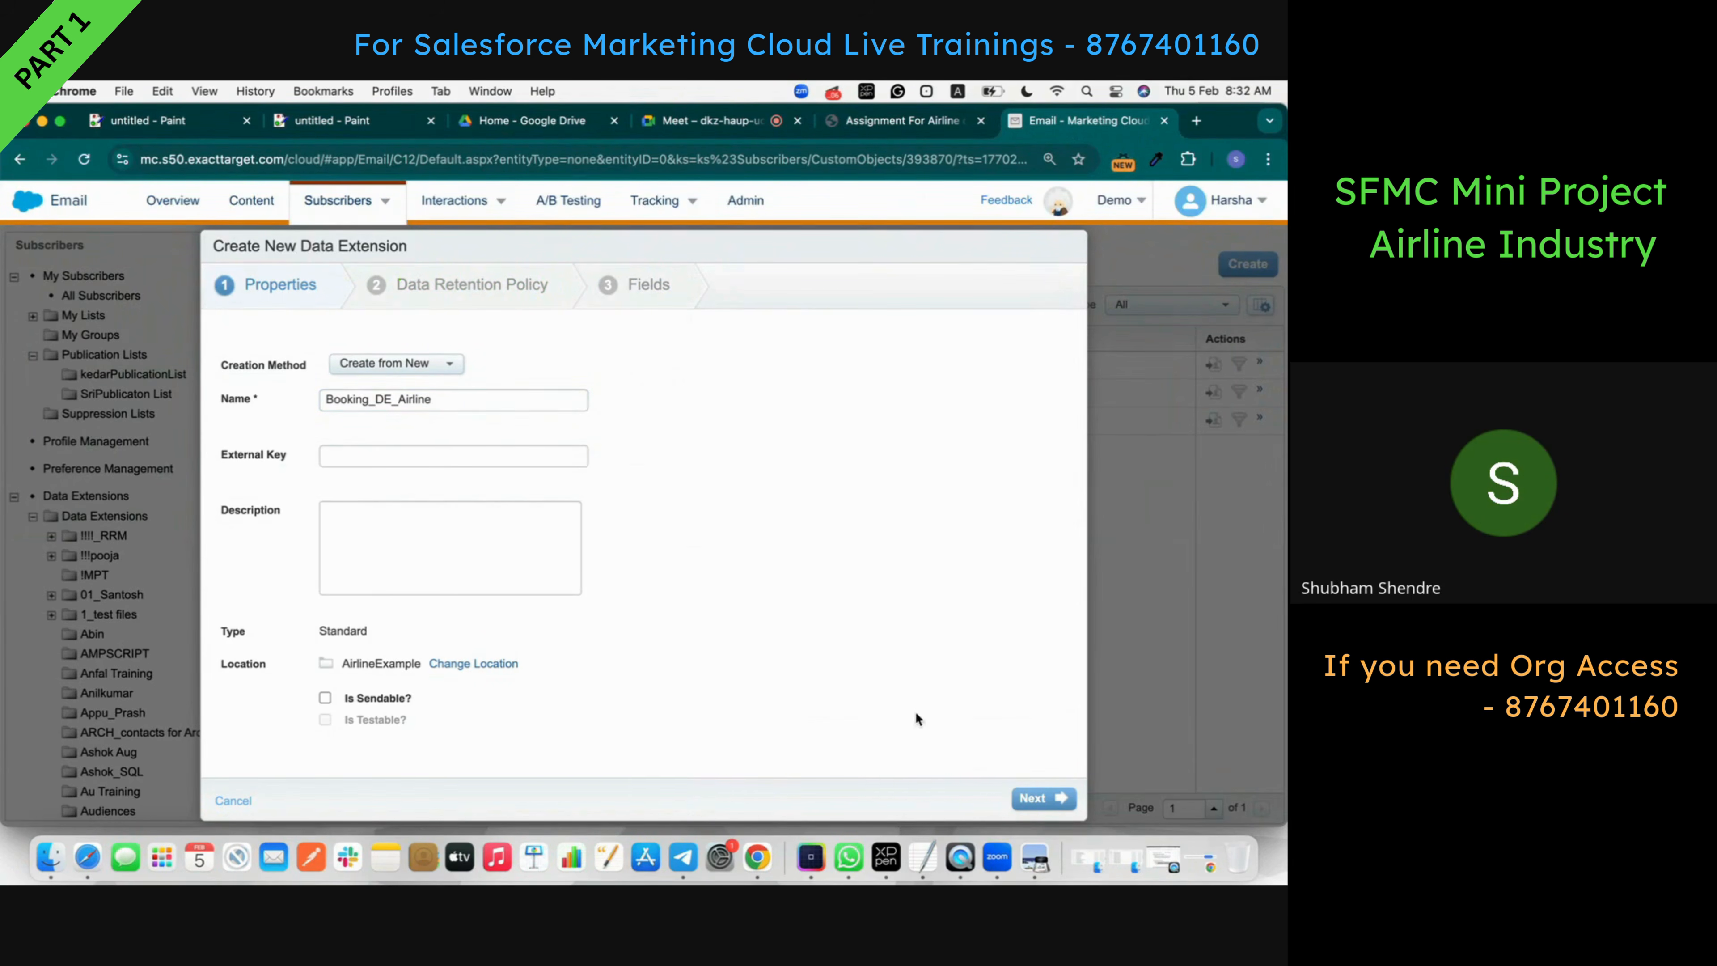
pyautogui.click(1061, 798)
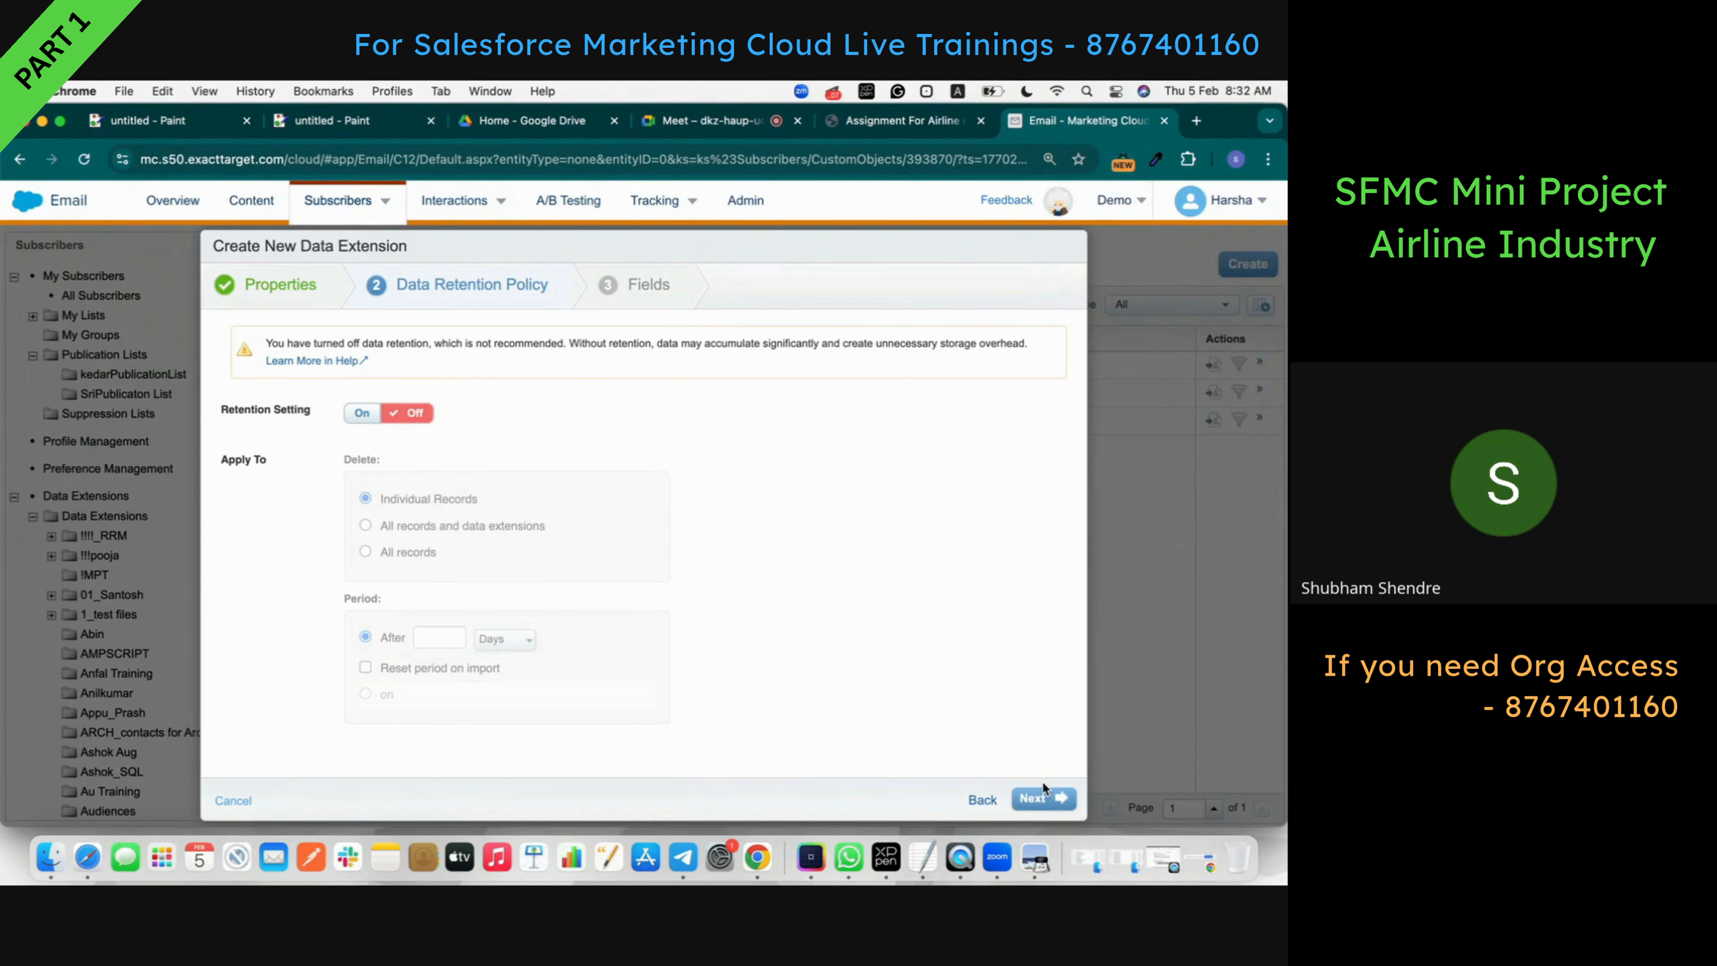
pyautogui.click(1044, 798)
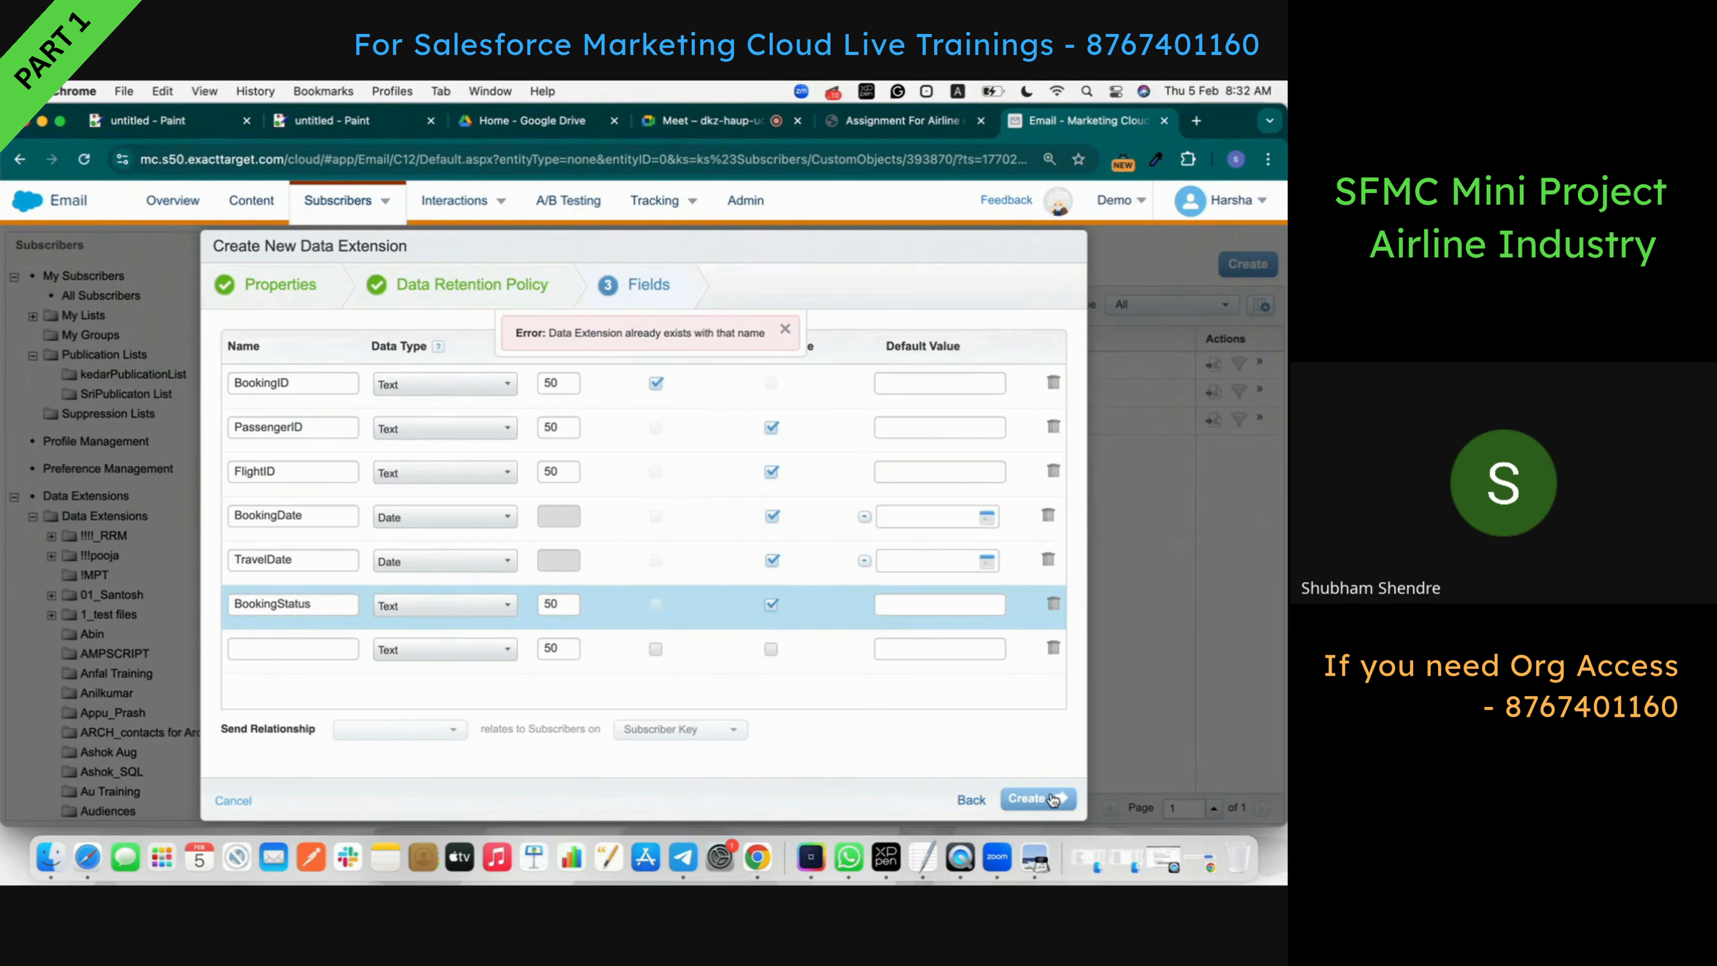
# - Create Booking_DE_Airline, then scroll the assignment PDF back to the Passenger_DE table
pyautogui.click(1050, 792)
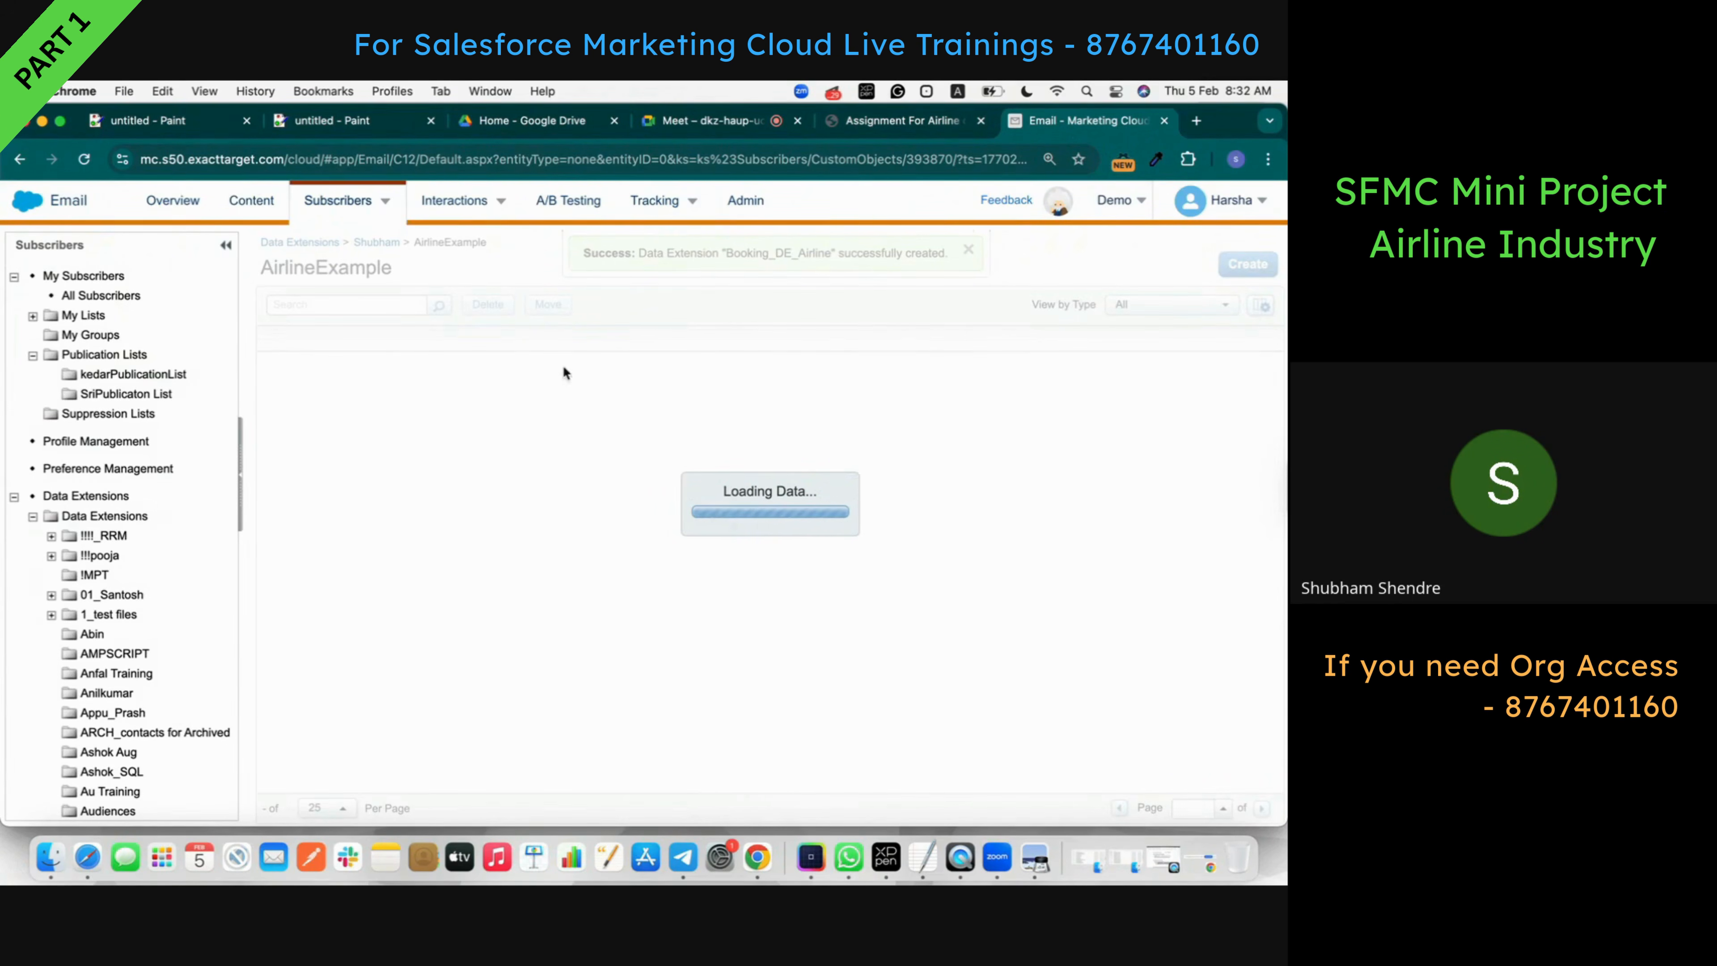
pyautogui.click(902, 120)
pyautogui.scroll(-3, 482, 669)
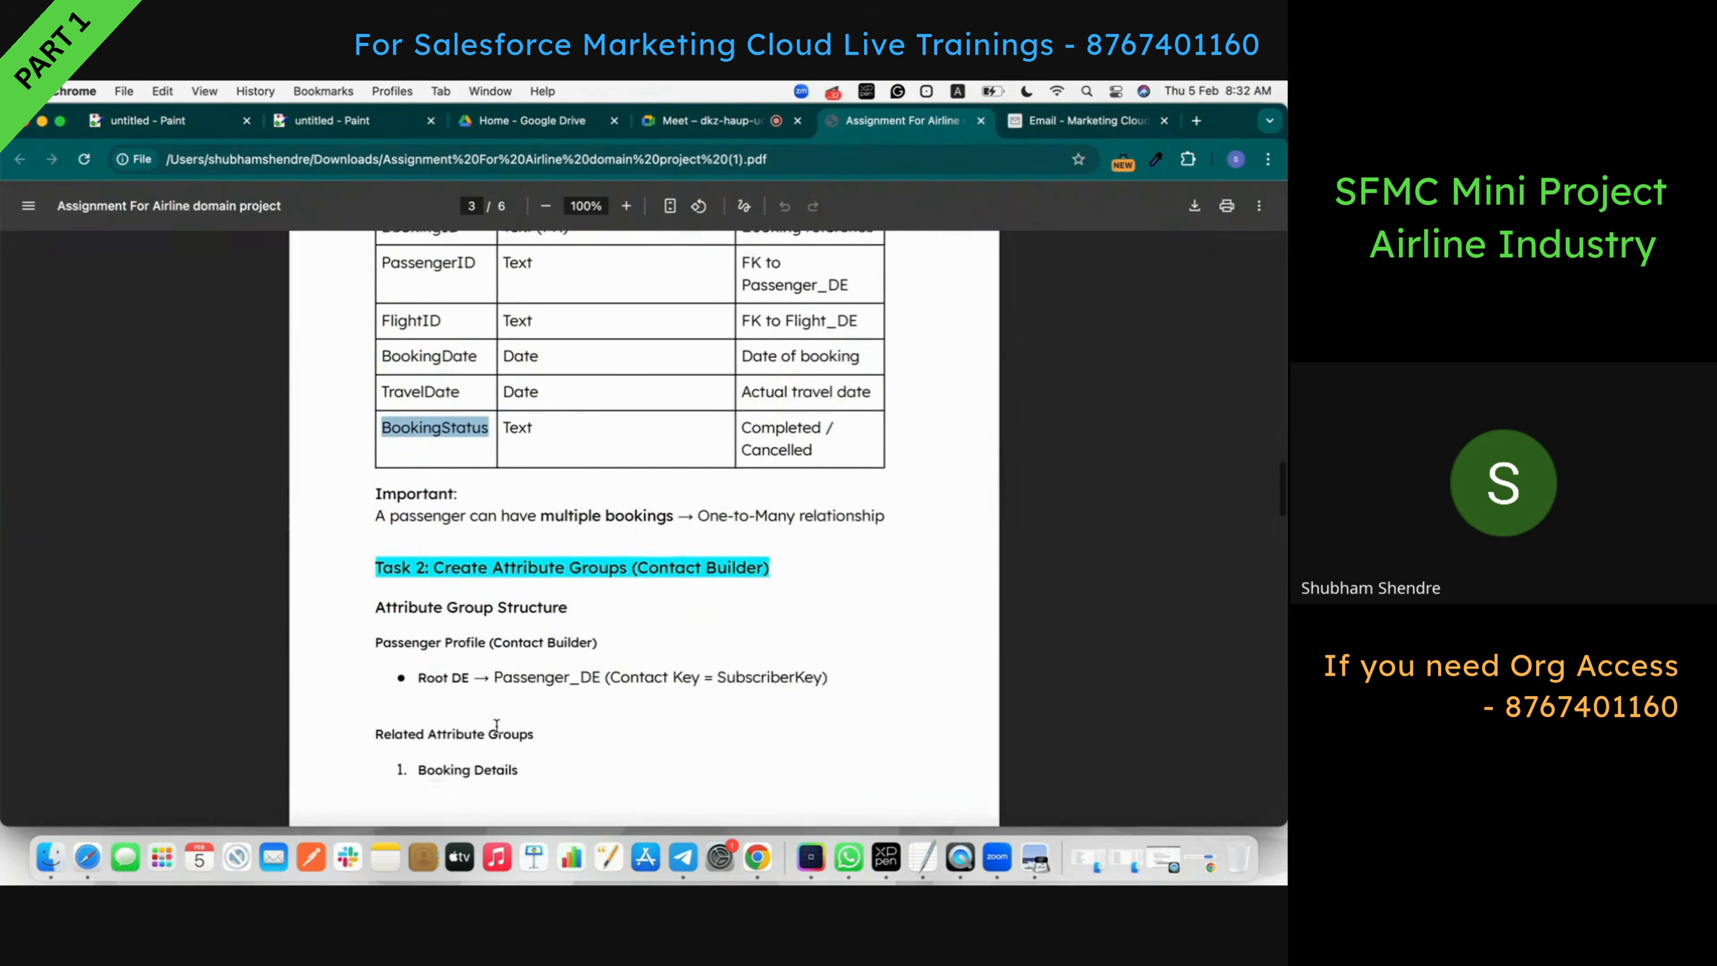
pyautogui.scroll(-1, 482, 669)
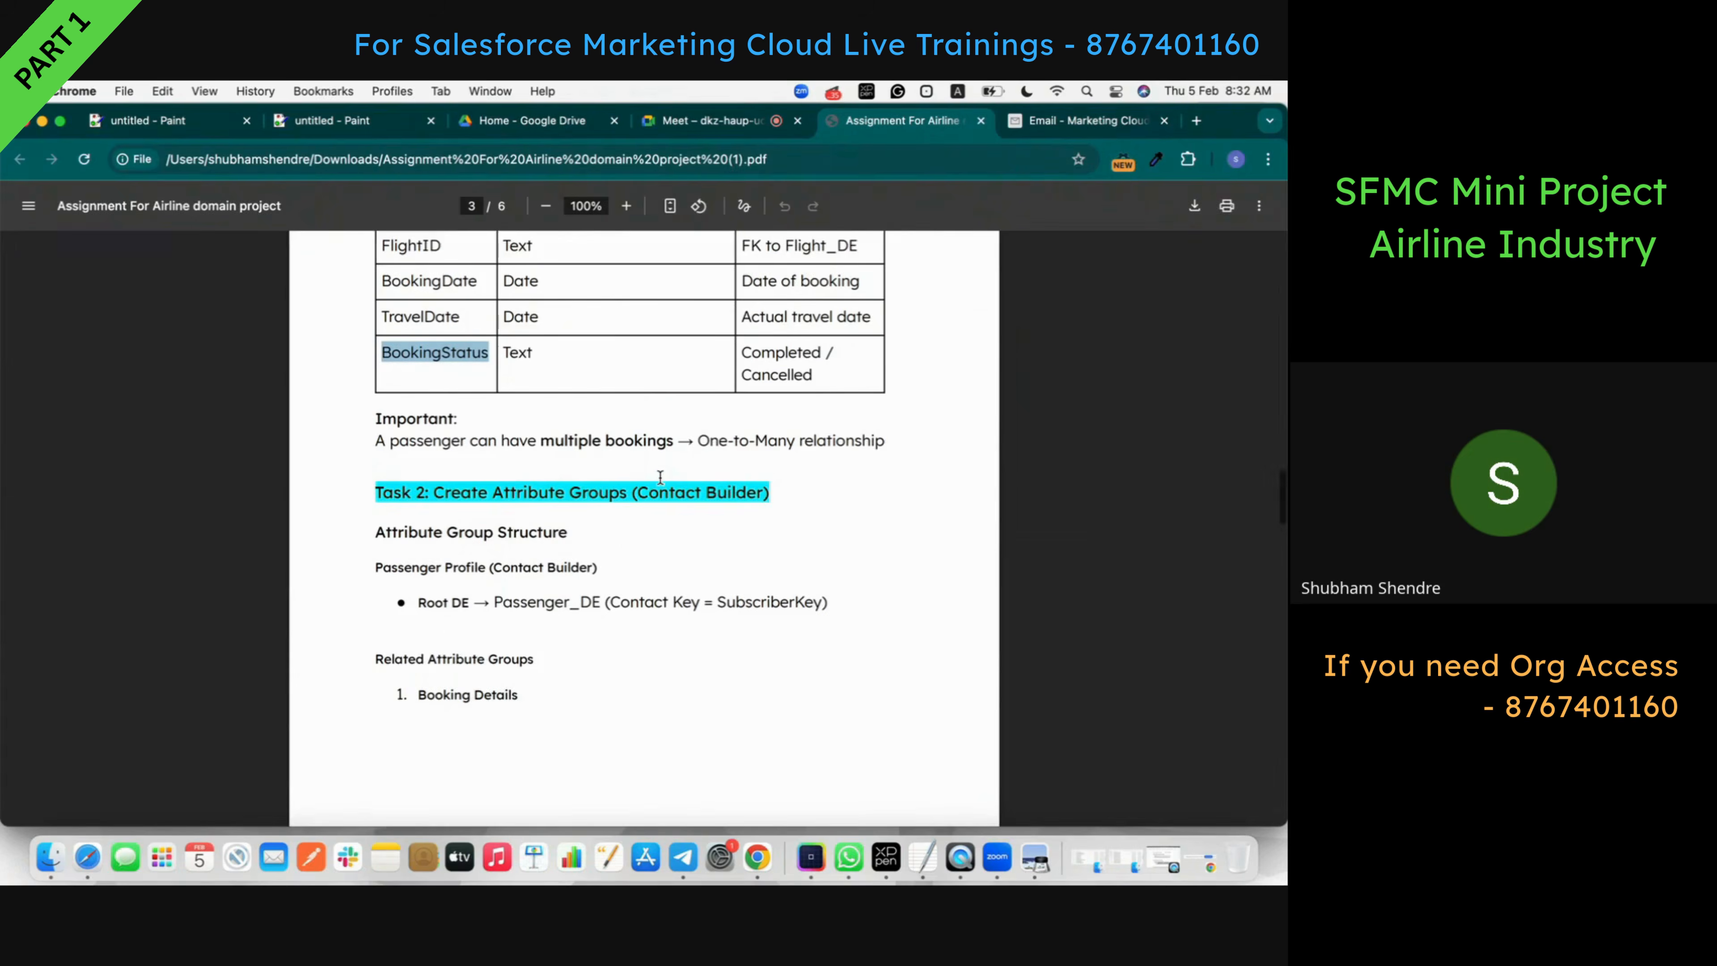
pyautogui.scroll(5, 660, 476)
pyautogui.scroll(20, 660, 477)
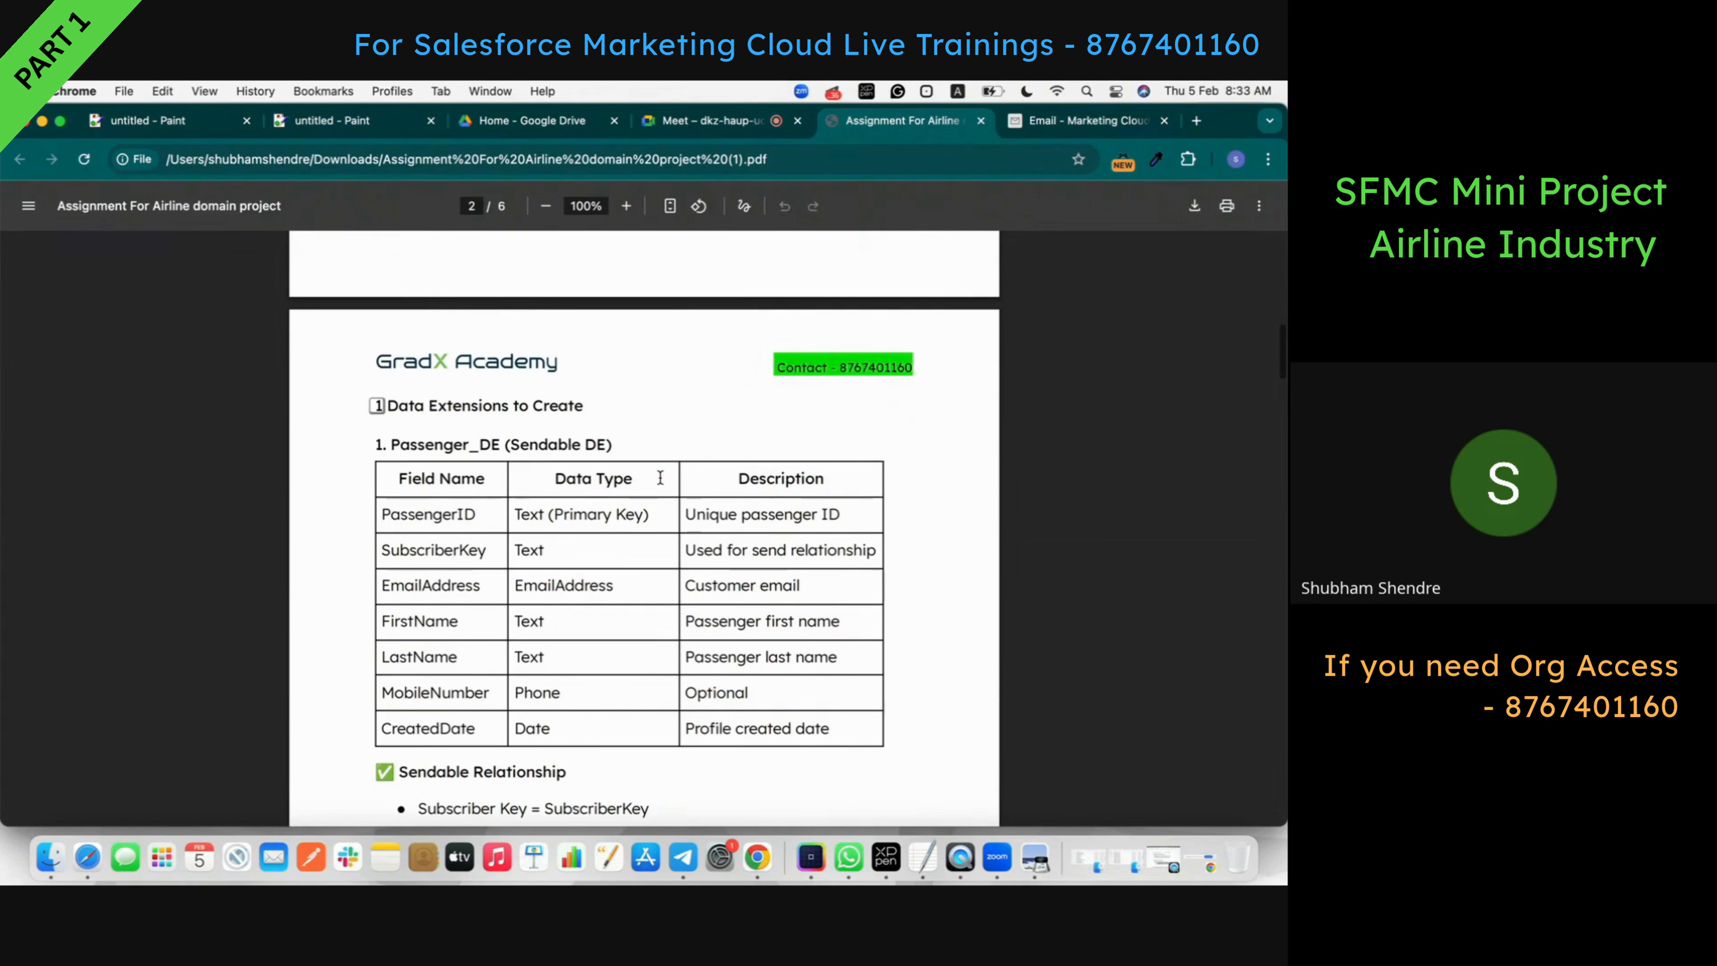
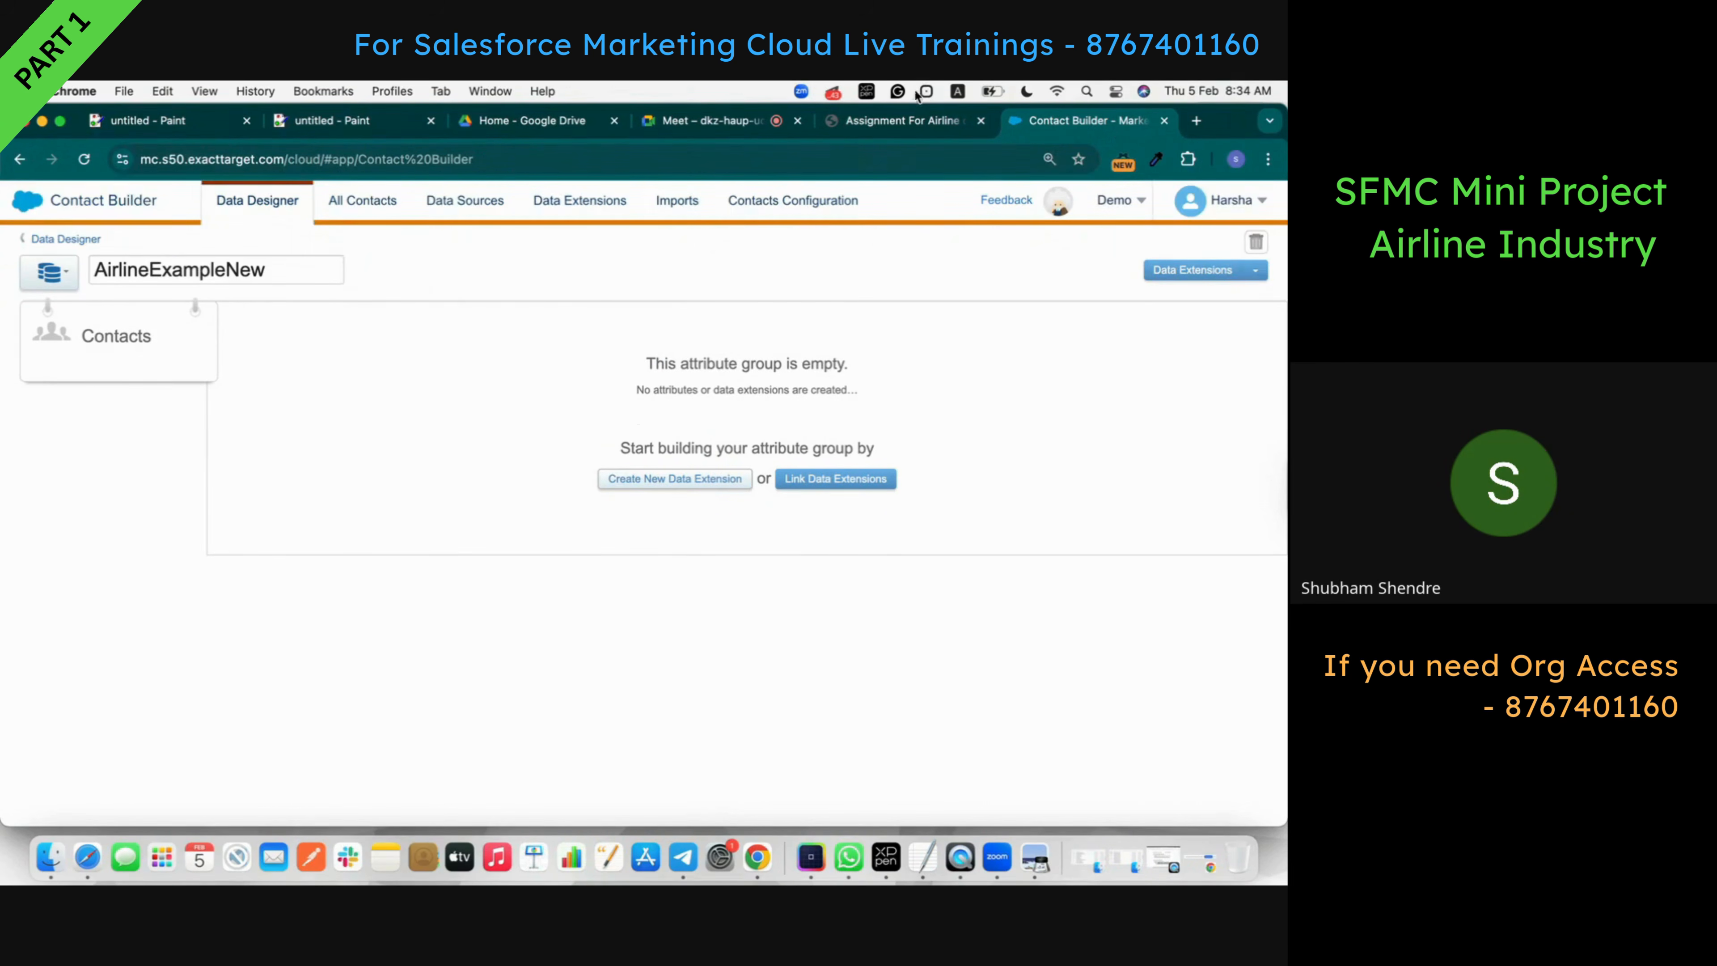
# - Confirm Passenger_DE as the root extension in the assignment, then begin linking to AirlineExampleNew
pyautogui.click(912, 119)
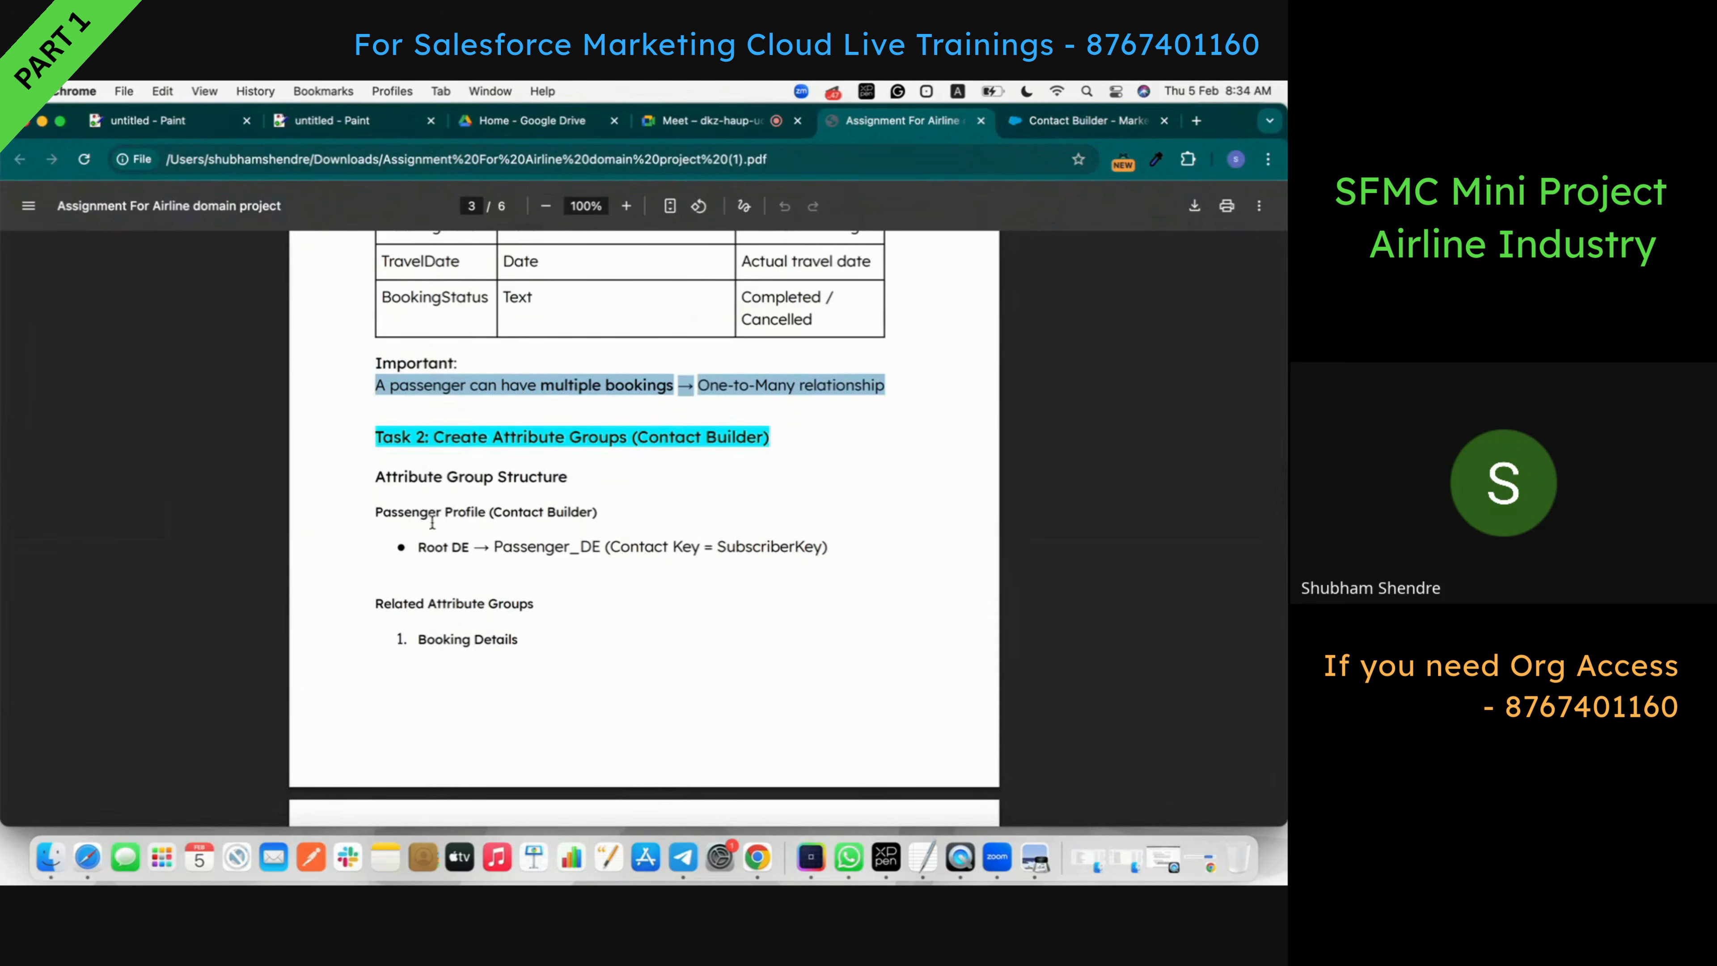
pyautogui.moveTo(494, 548); pyautogui.dragTo(602, 543)
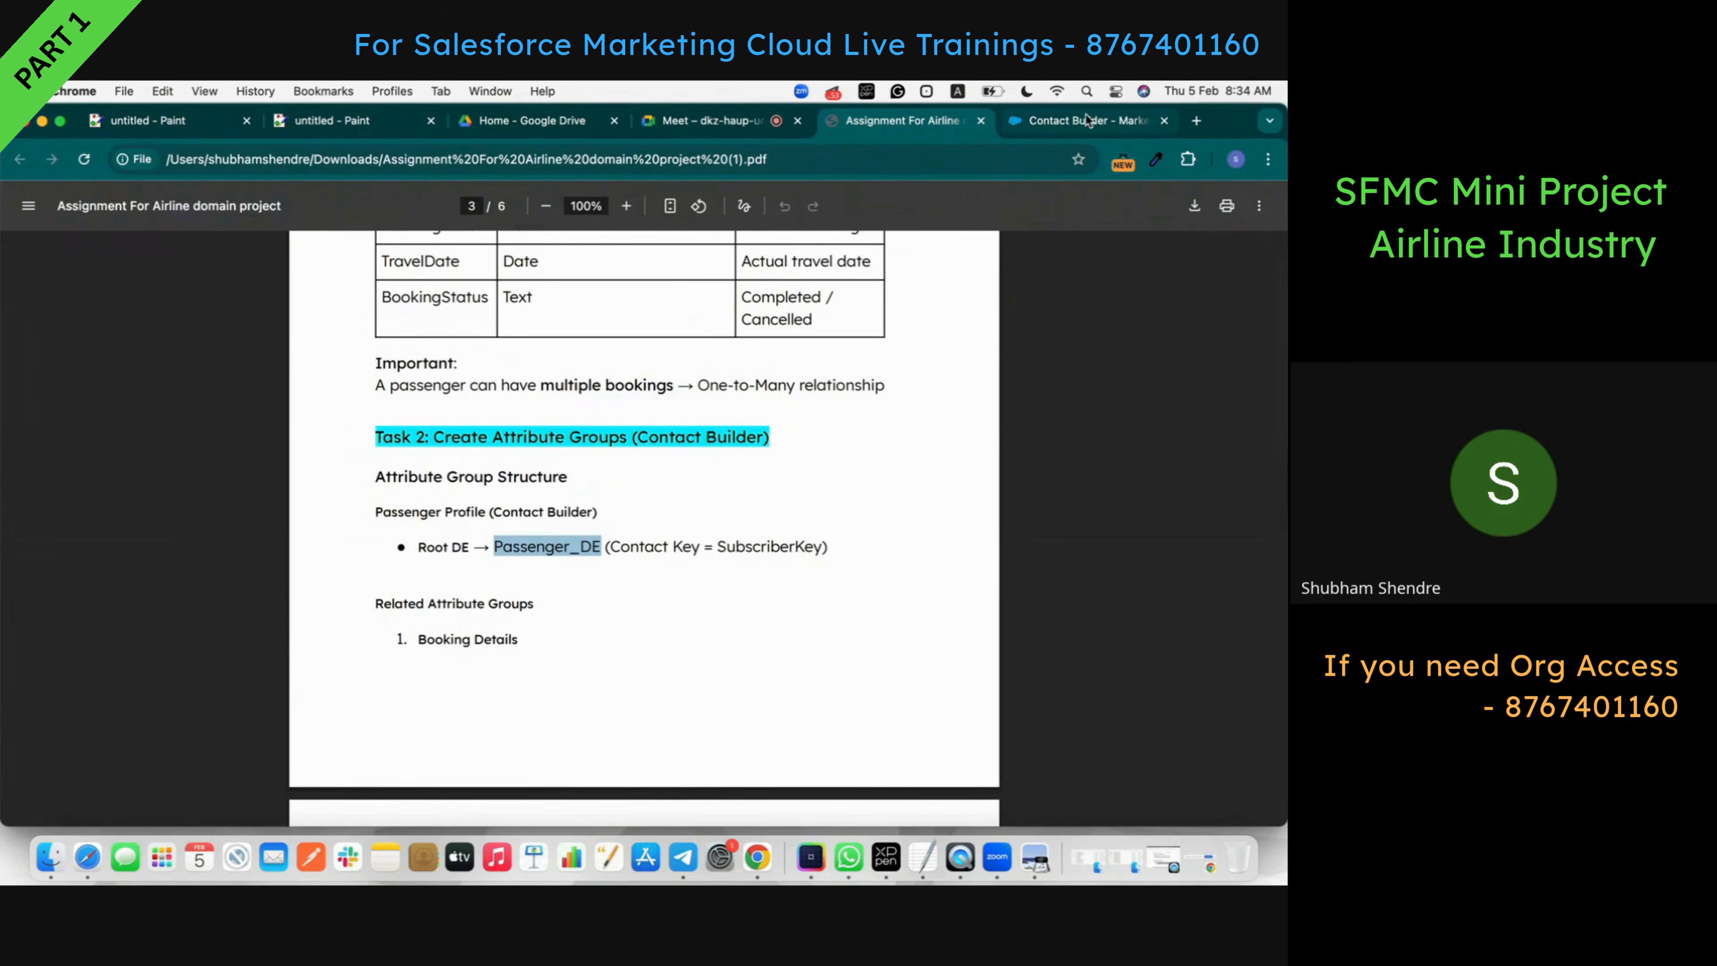
pyautogui.click(1088, 121)
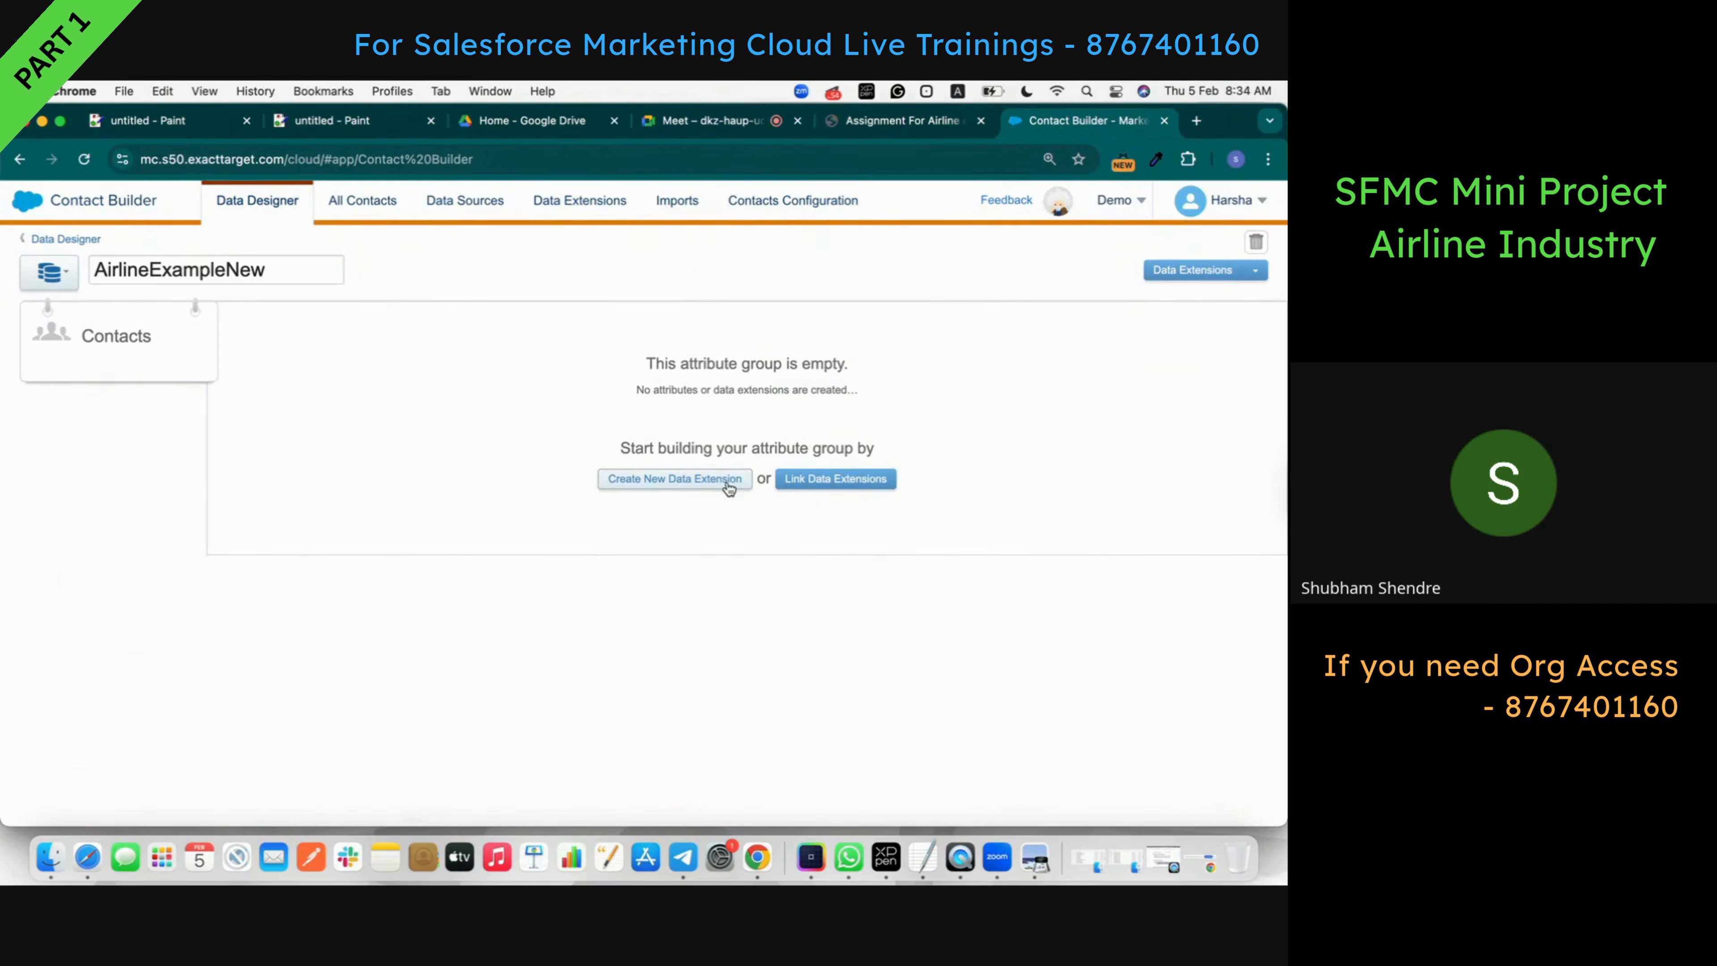
pyautogui.click(802, 479)
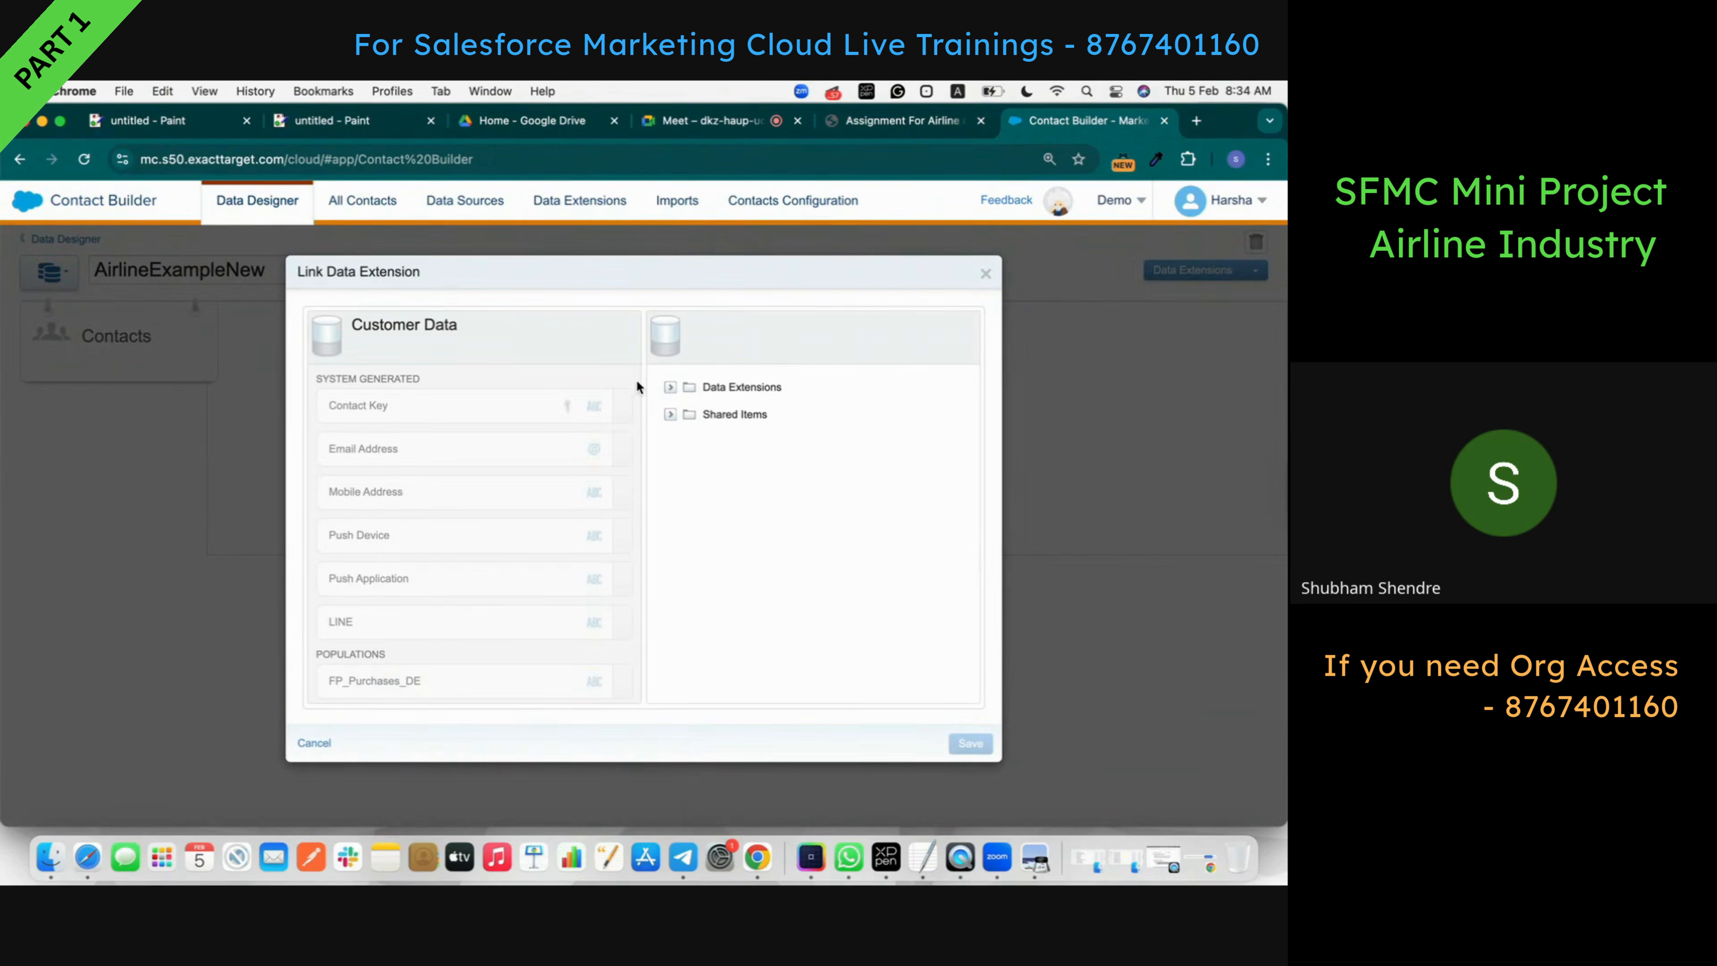
# - Choose Passenger_DE_Airline from Data Extensions > Shubham > AirlineExample
pyautogui.click(671, 389)
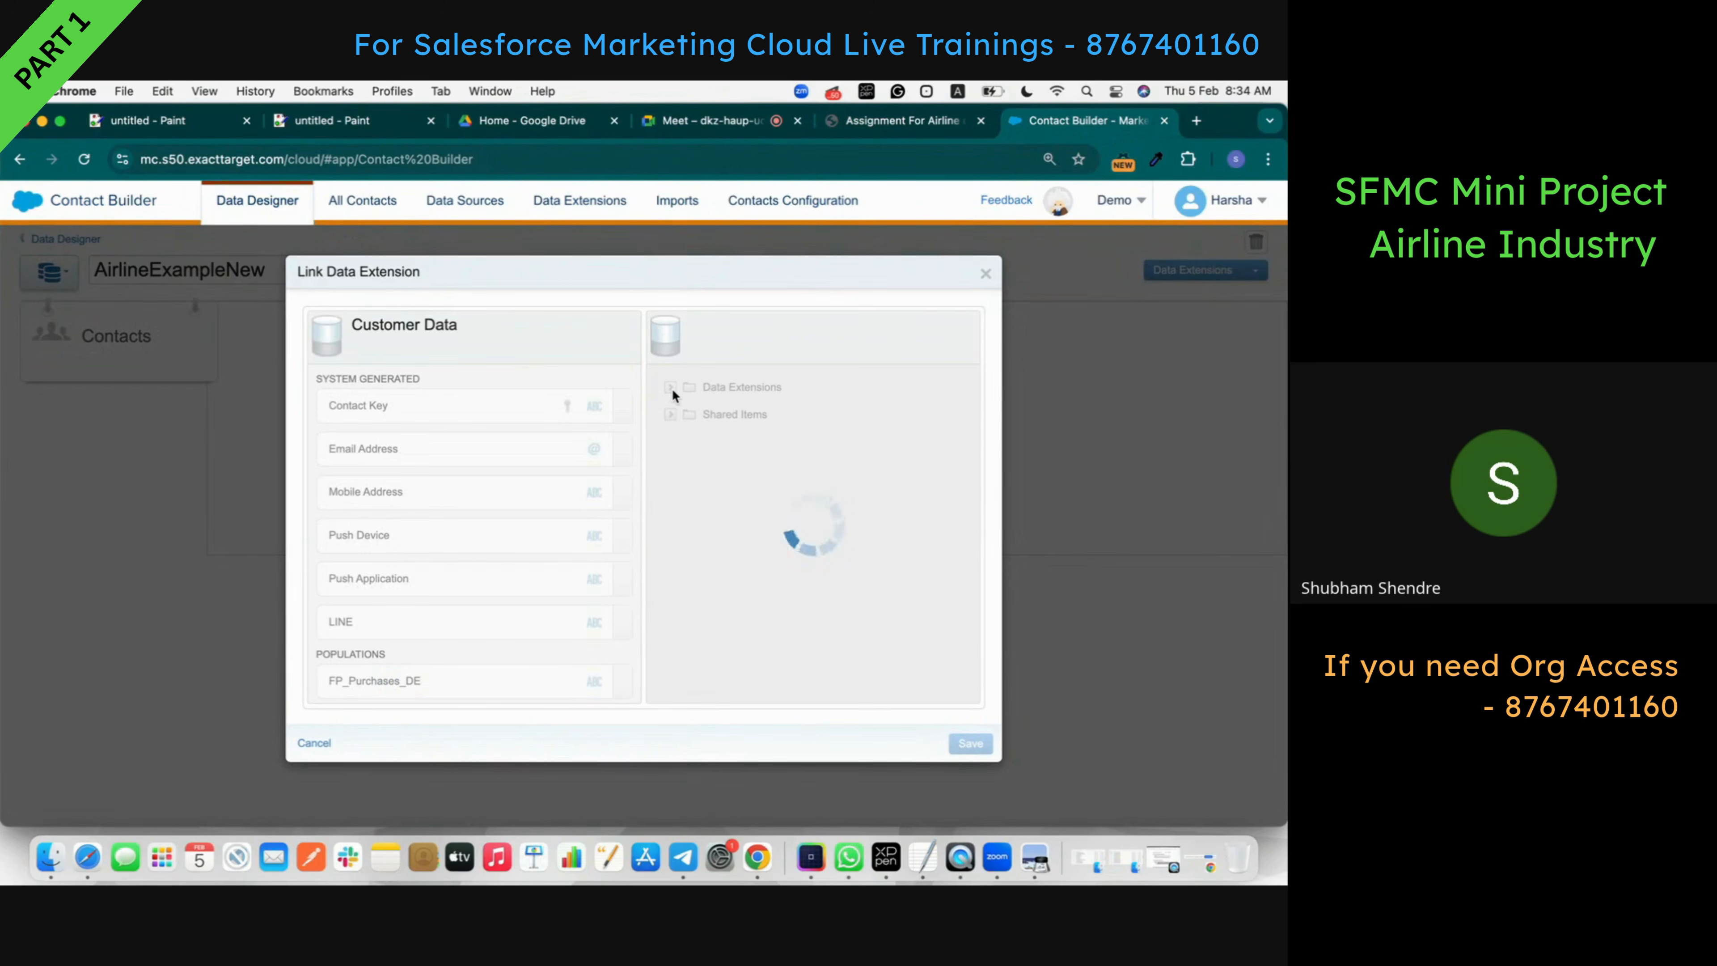
pyautogui.scroll(-5, 714, 532)
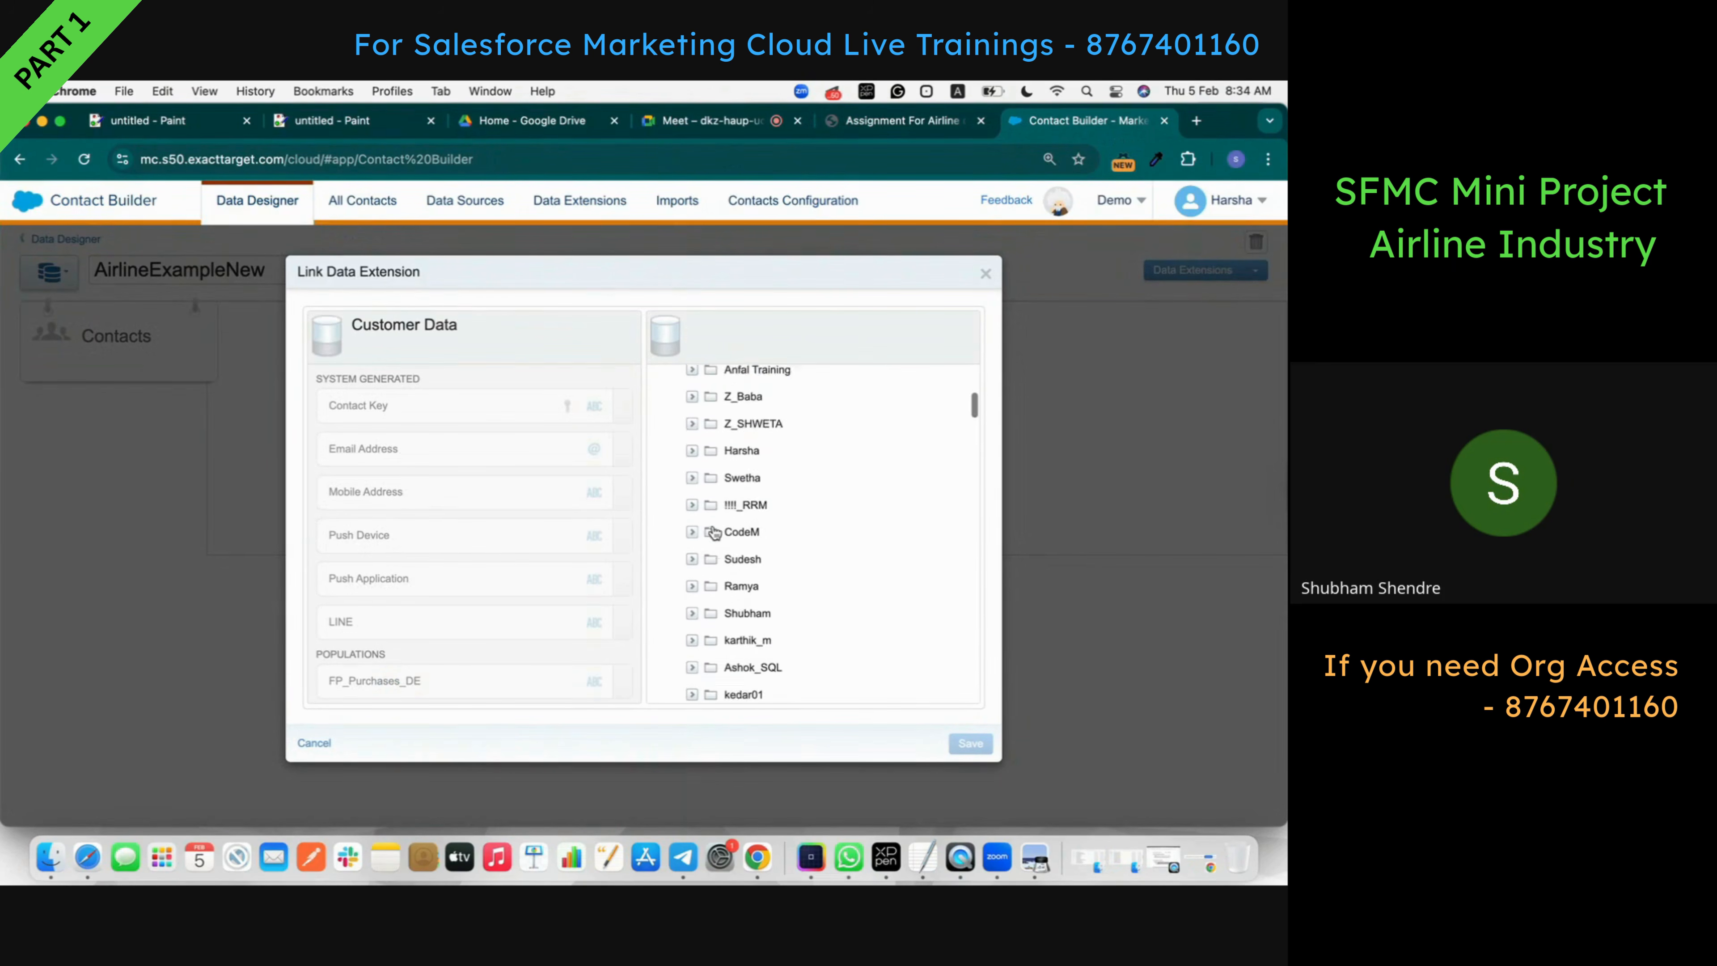
pyautogui.scroll(-3, 713, 533)
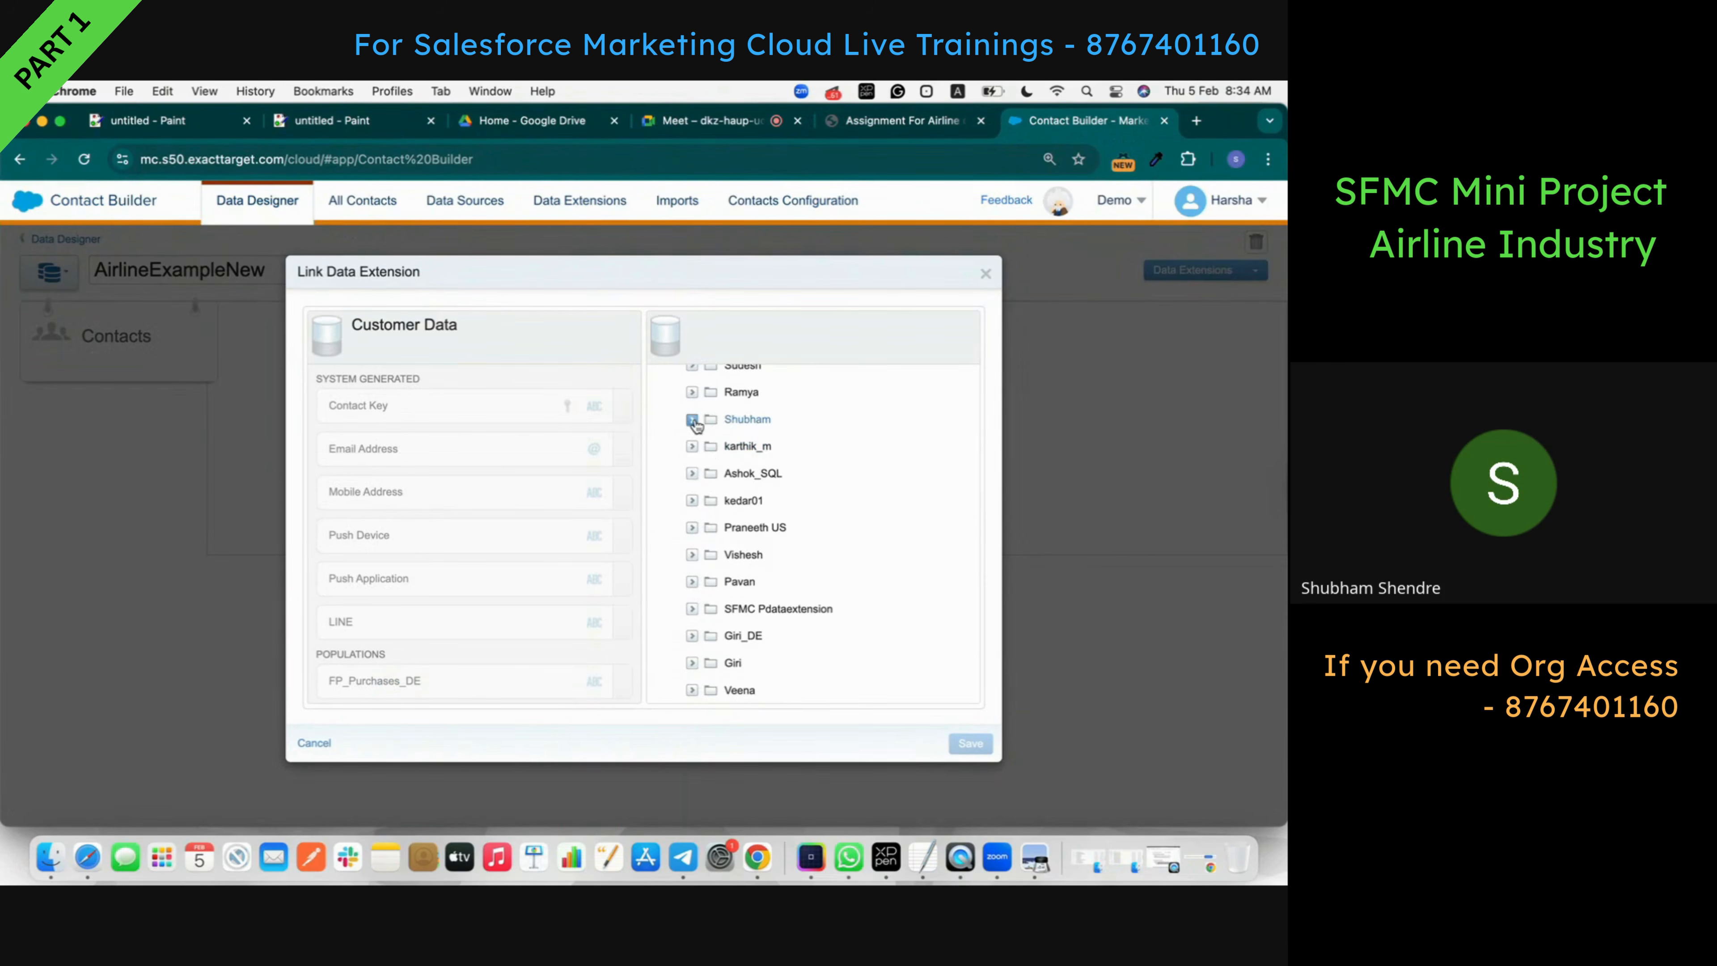
pyautogui.click(692, 420)
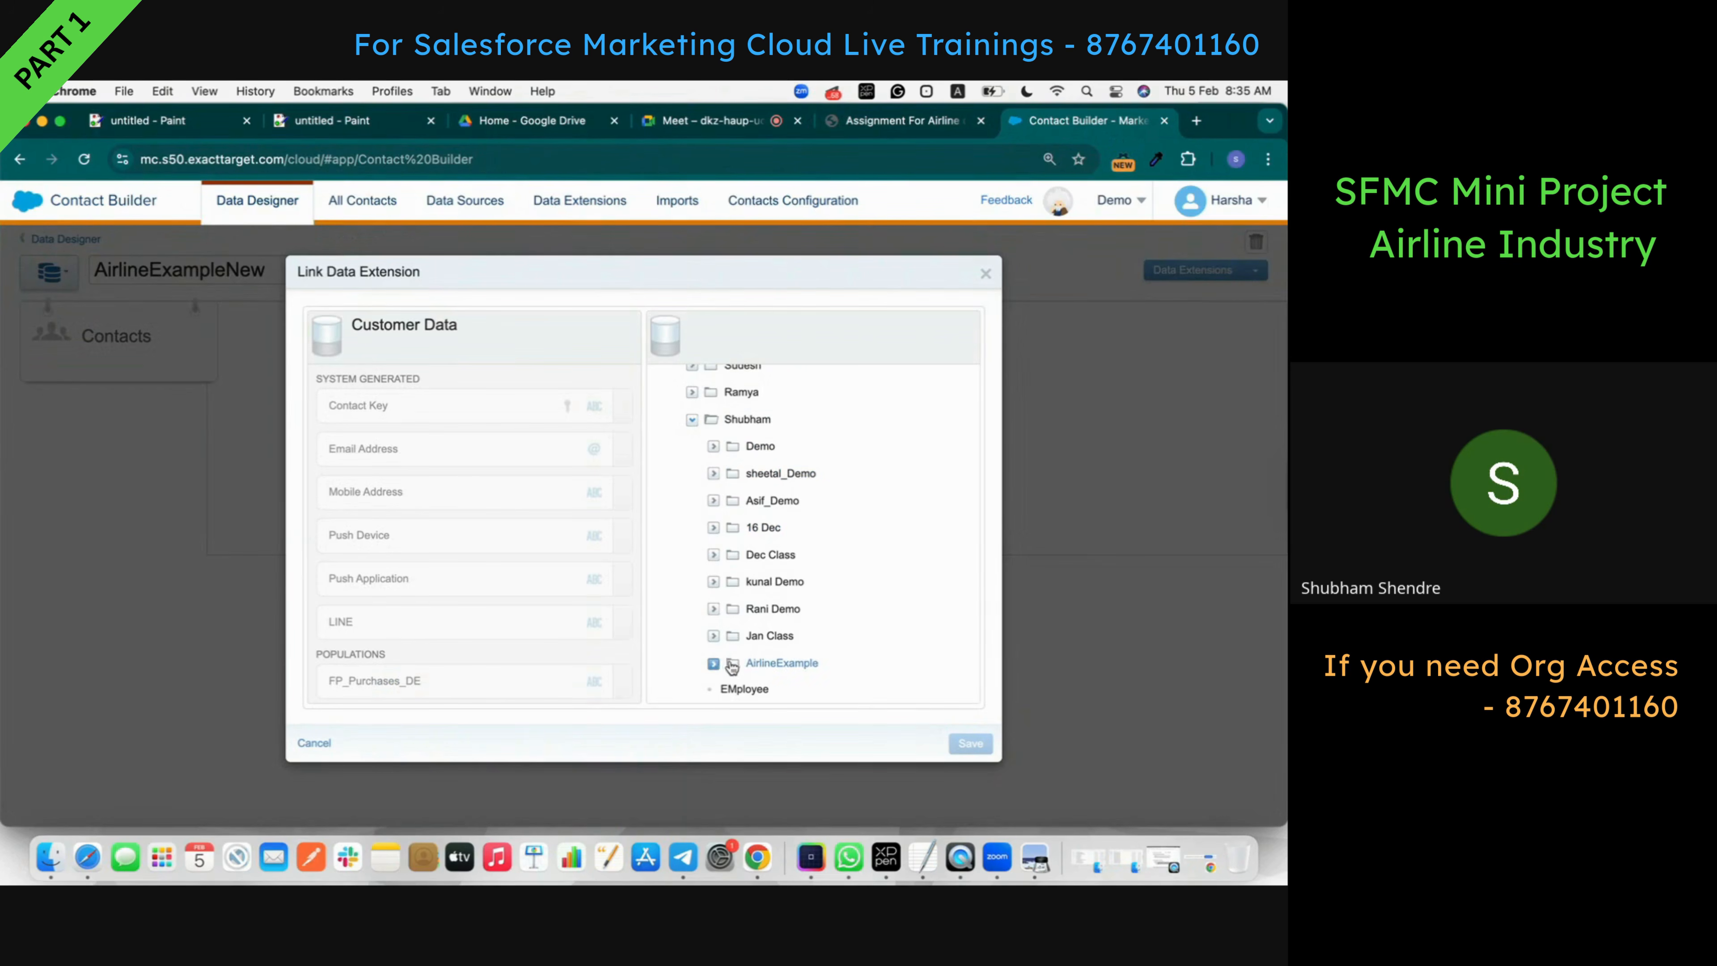
pyautogui.click(717, 665)
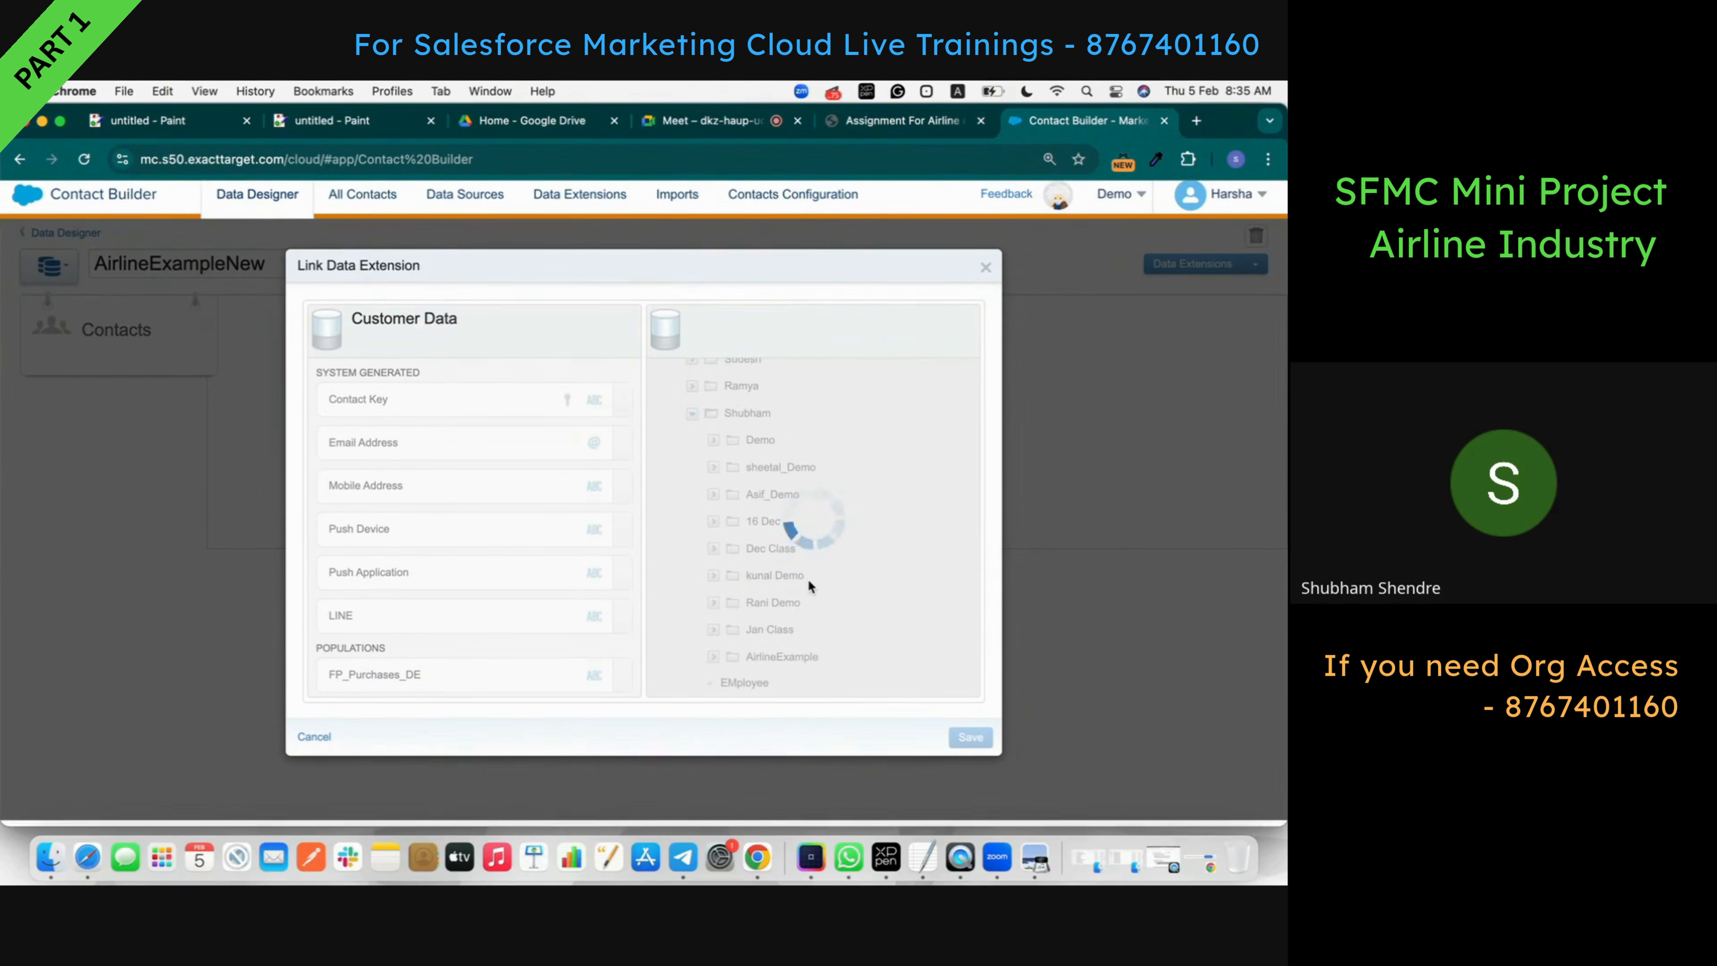
pyautogui.scroll(-2, 808, 584)
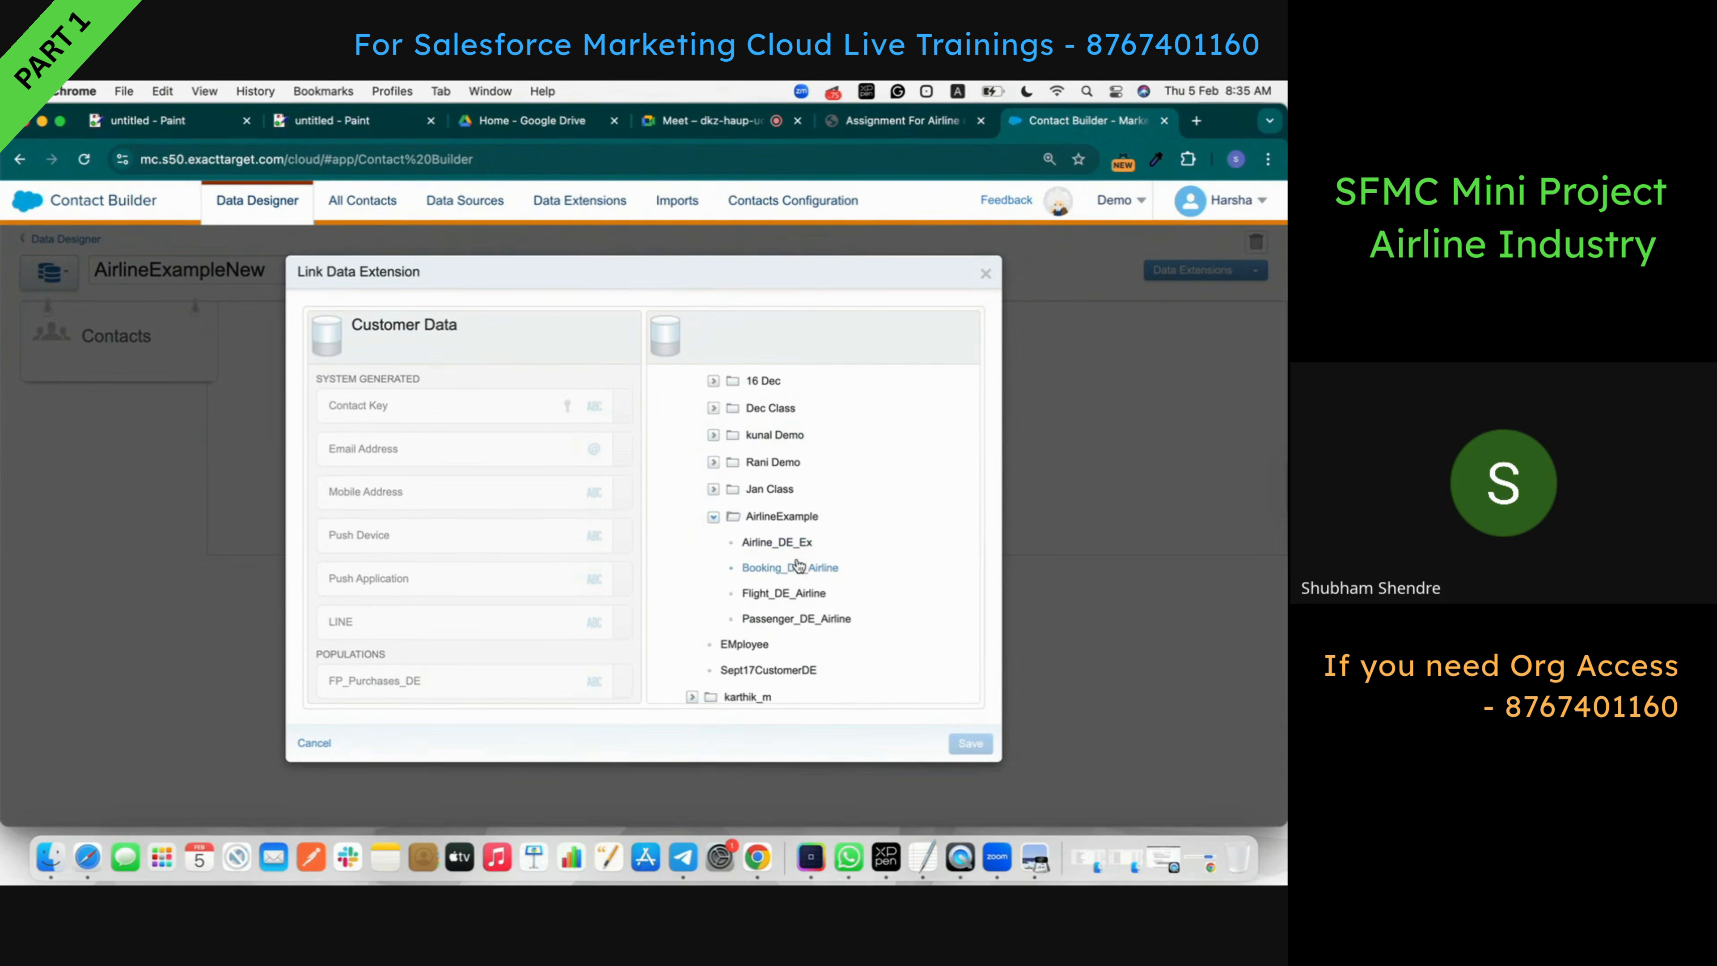
pyautogui.click(798, 618)
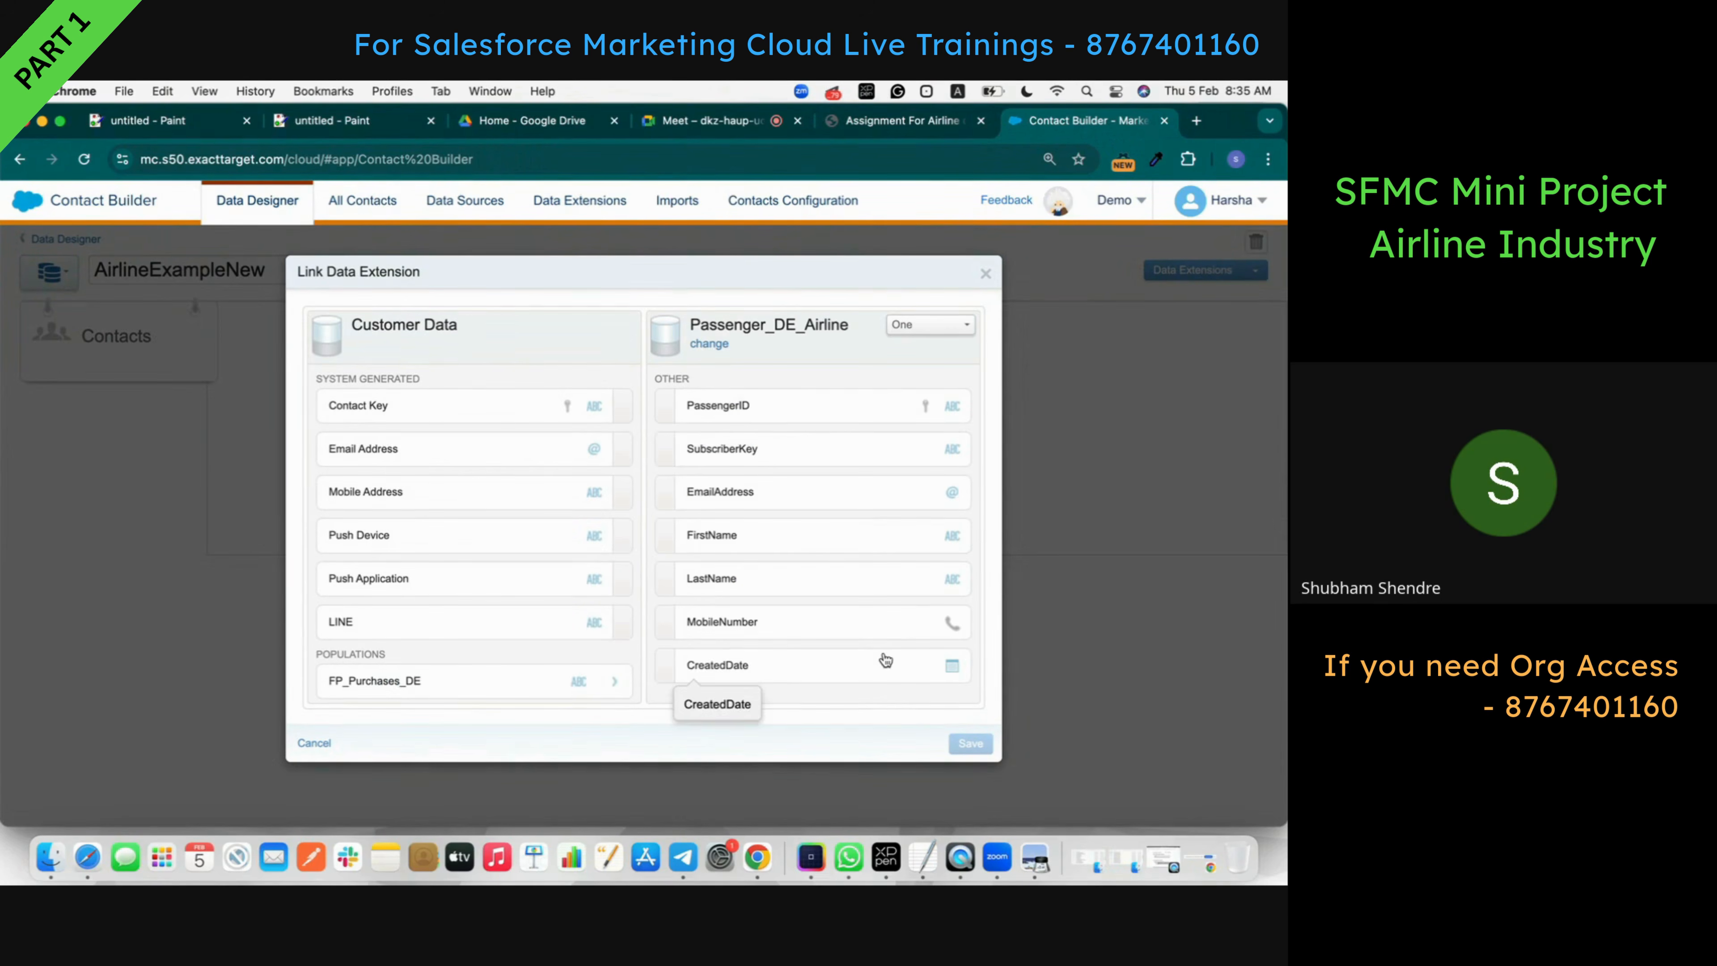
# - Map Contact Key to PassengerID and save the one-to-one link
pyautogui.click(524, 406)
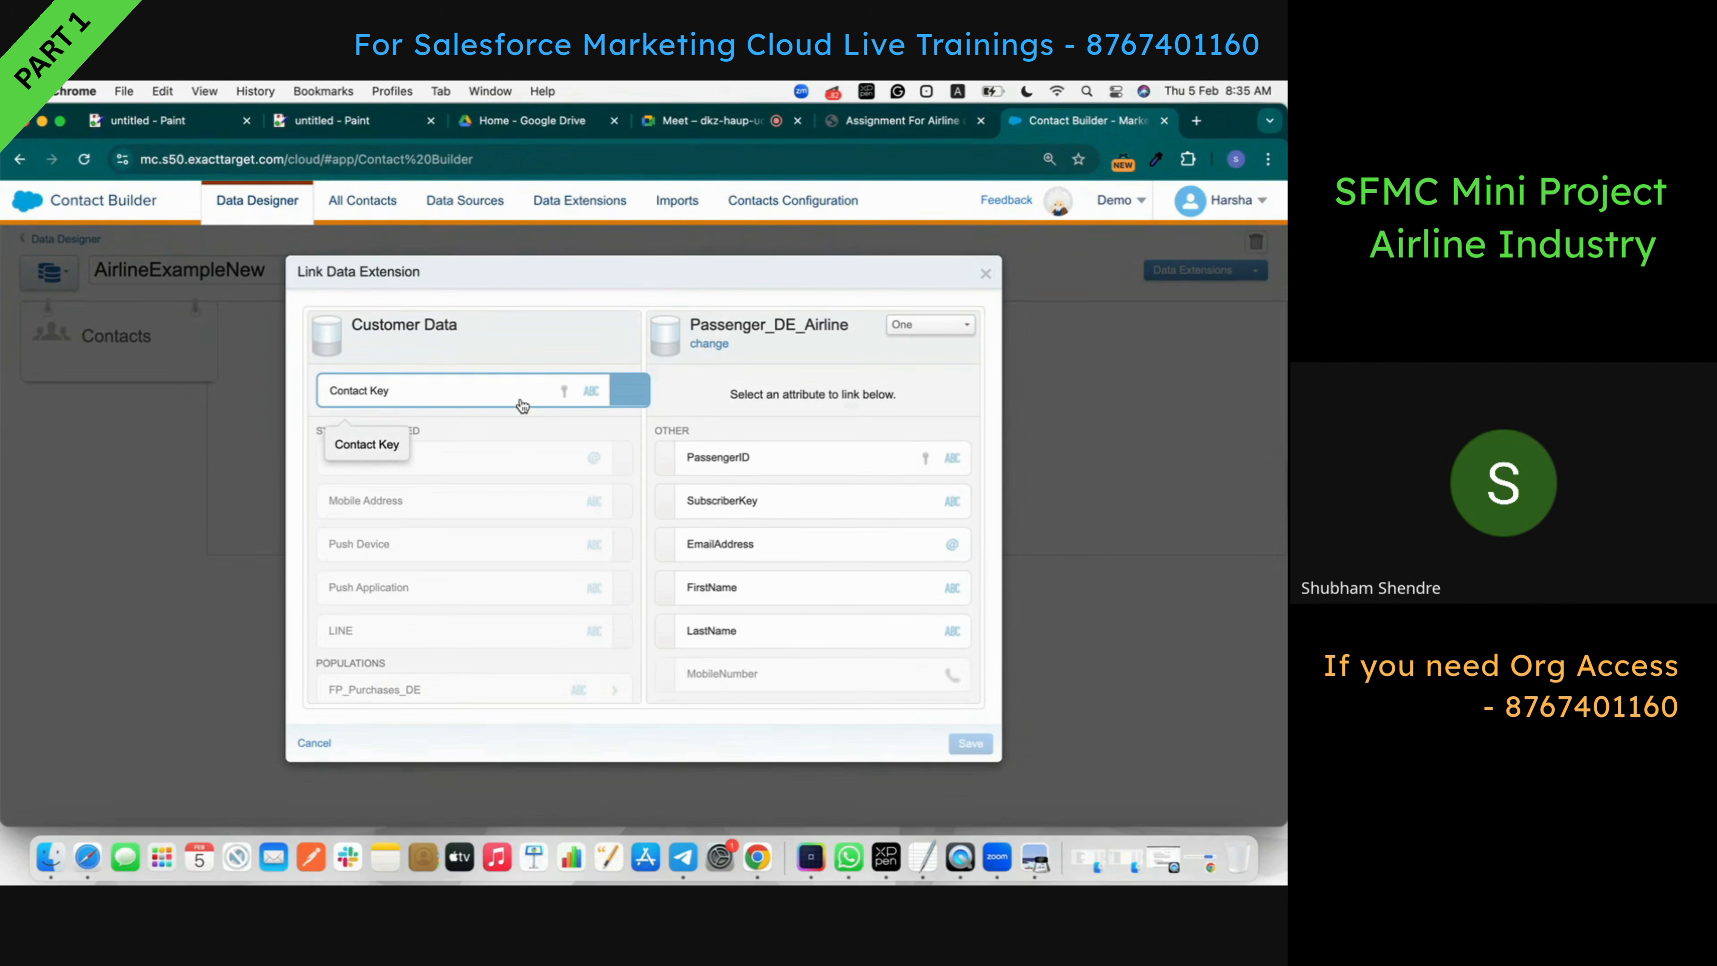
pyautogui.click(676, 455)
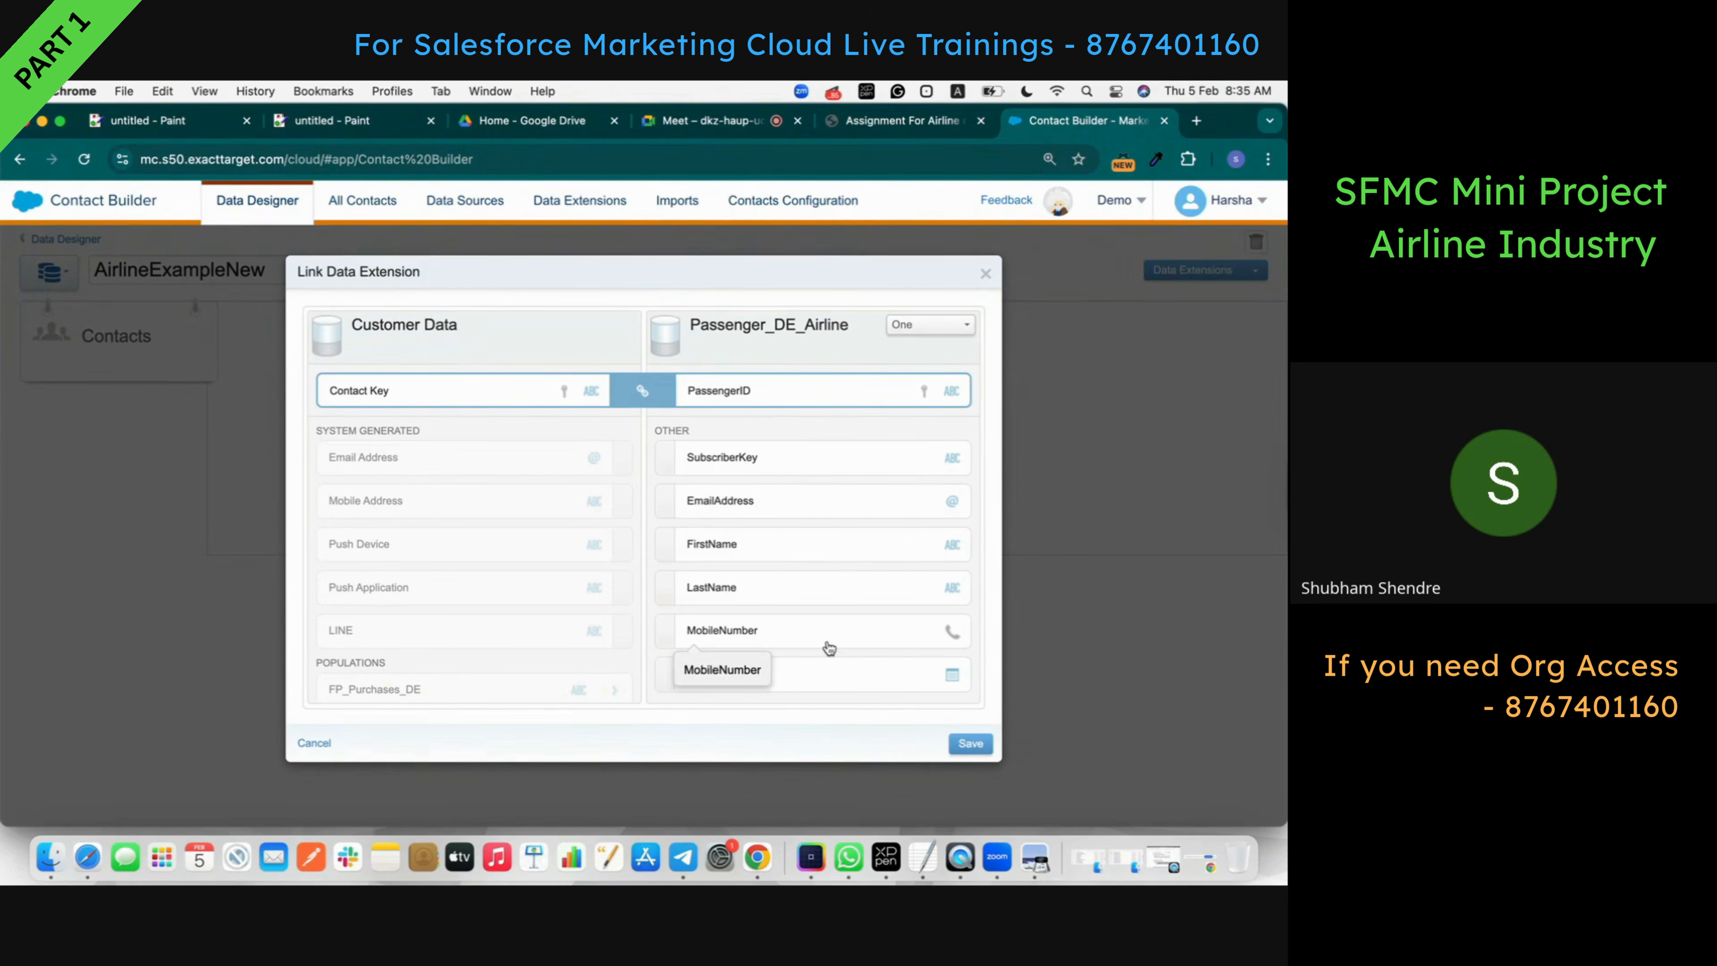
pyautogui.click(978, 743)
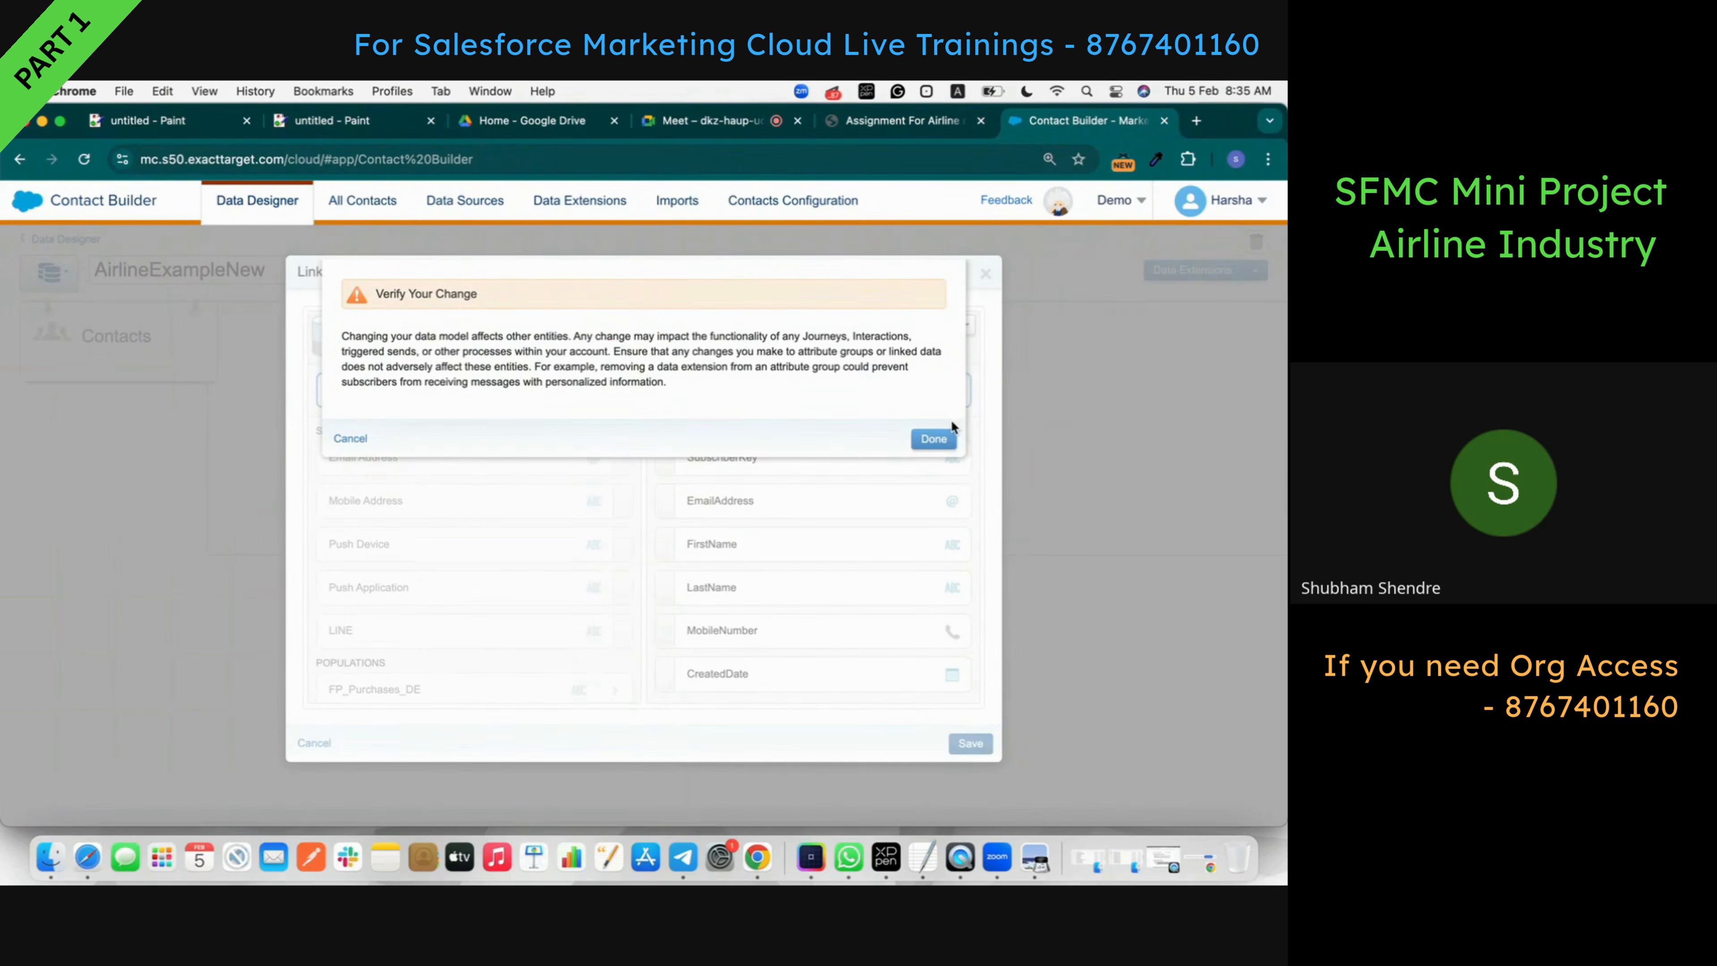
pyautogui.click(932, 440)
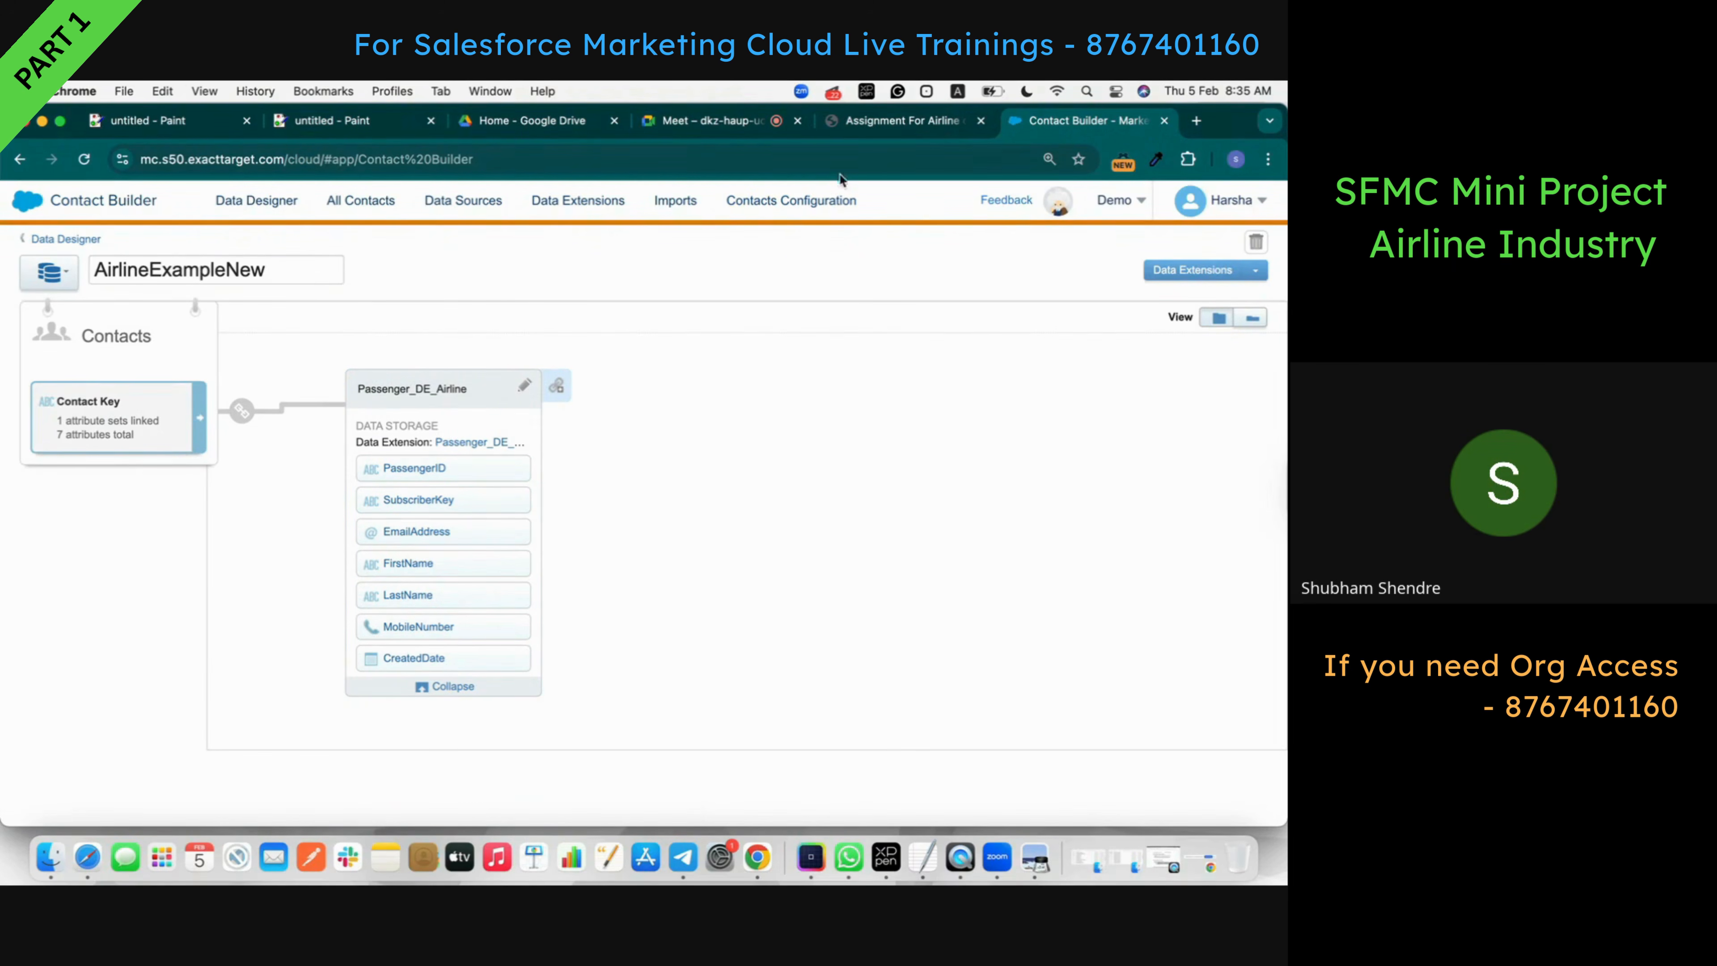
# - Review the Booking Details spec in the PDF, then start a link from the Passenger_DE_Airline card
pyautogui.click(902, 128)
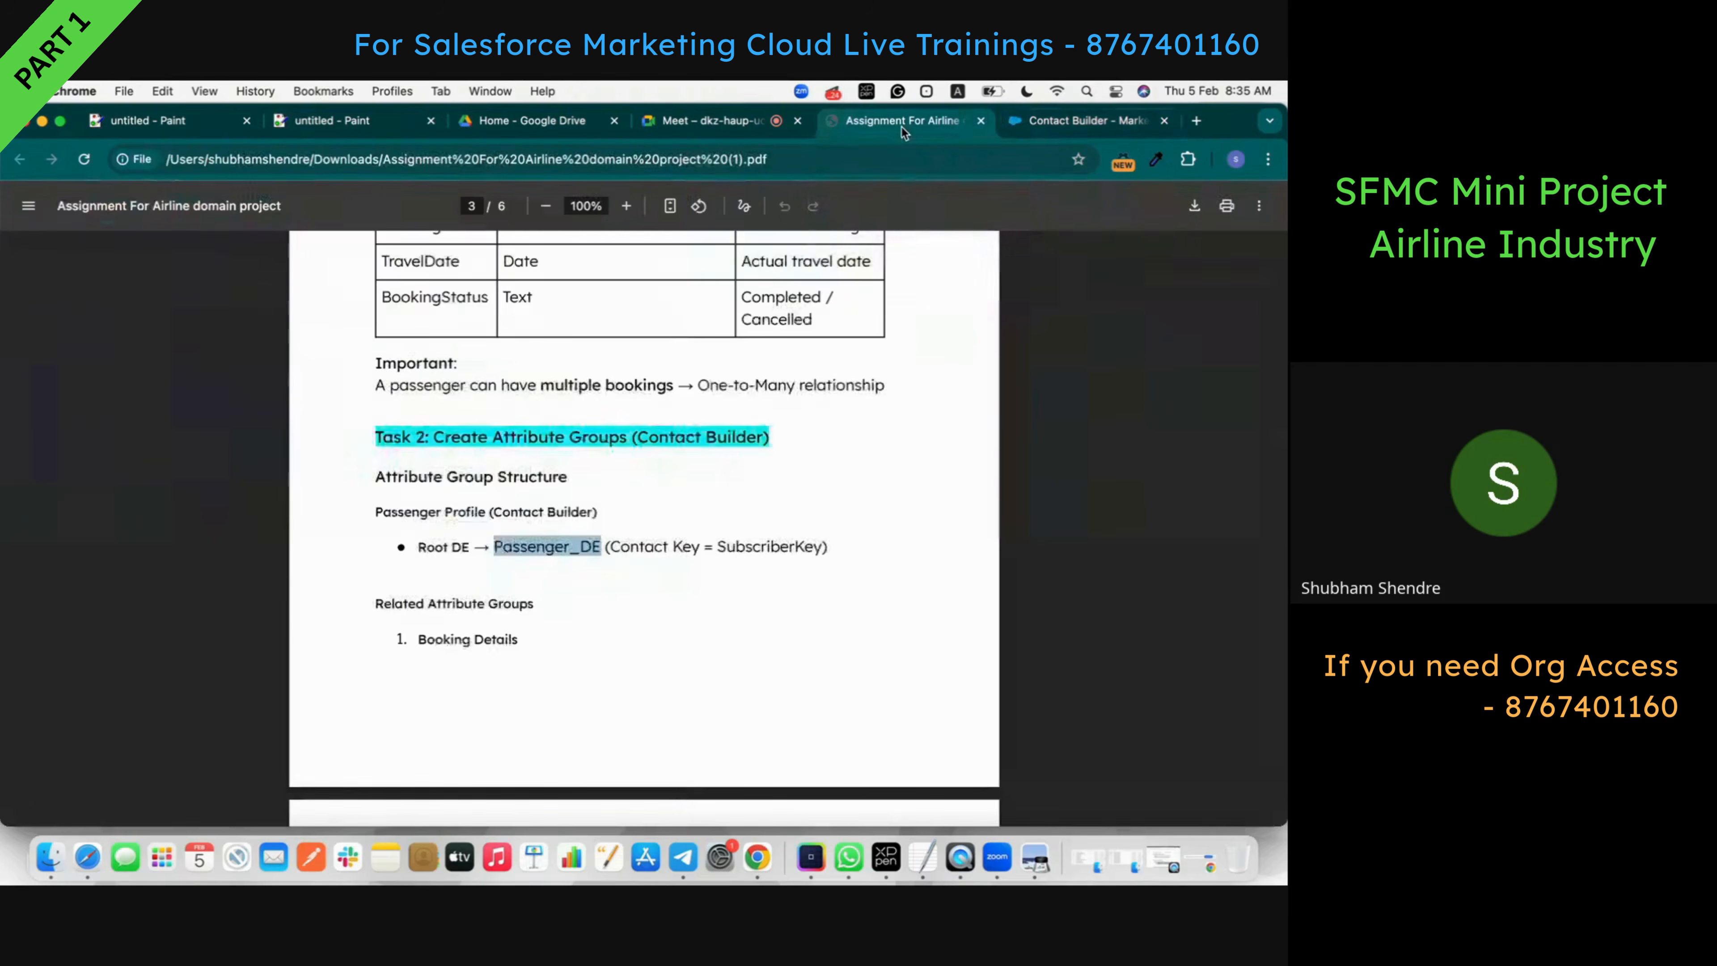
pyautogui.scroll(-2, 546, 559)
pyautogui.tripleClick(469, 545)
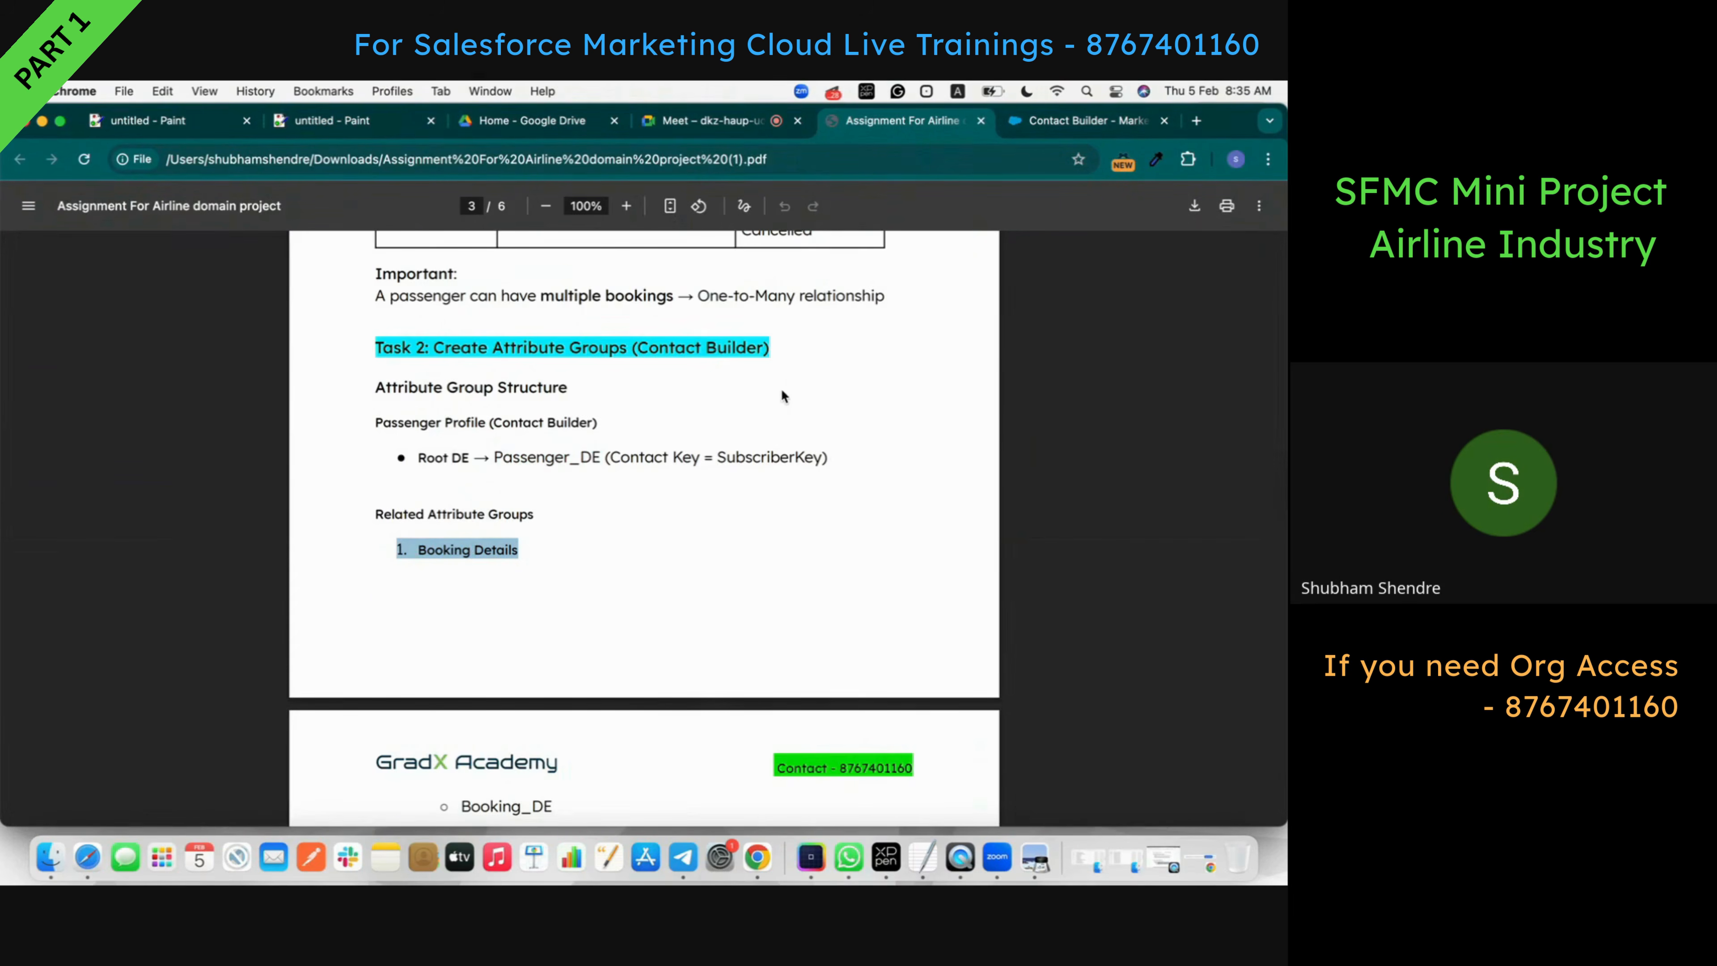
pyautogui.scroll(15, 780, 388)
pyautogui.scroll(-8, 781, 392)
pyautogui.scroll(-3, 780, 397)
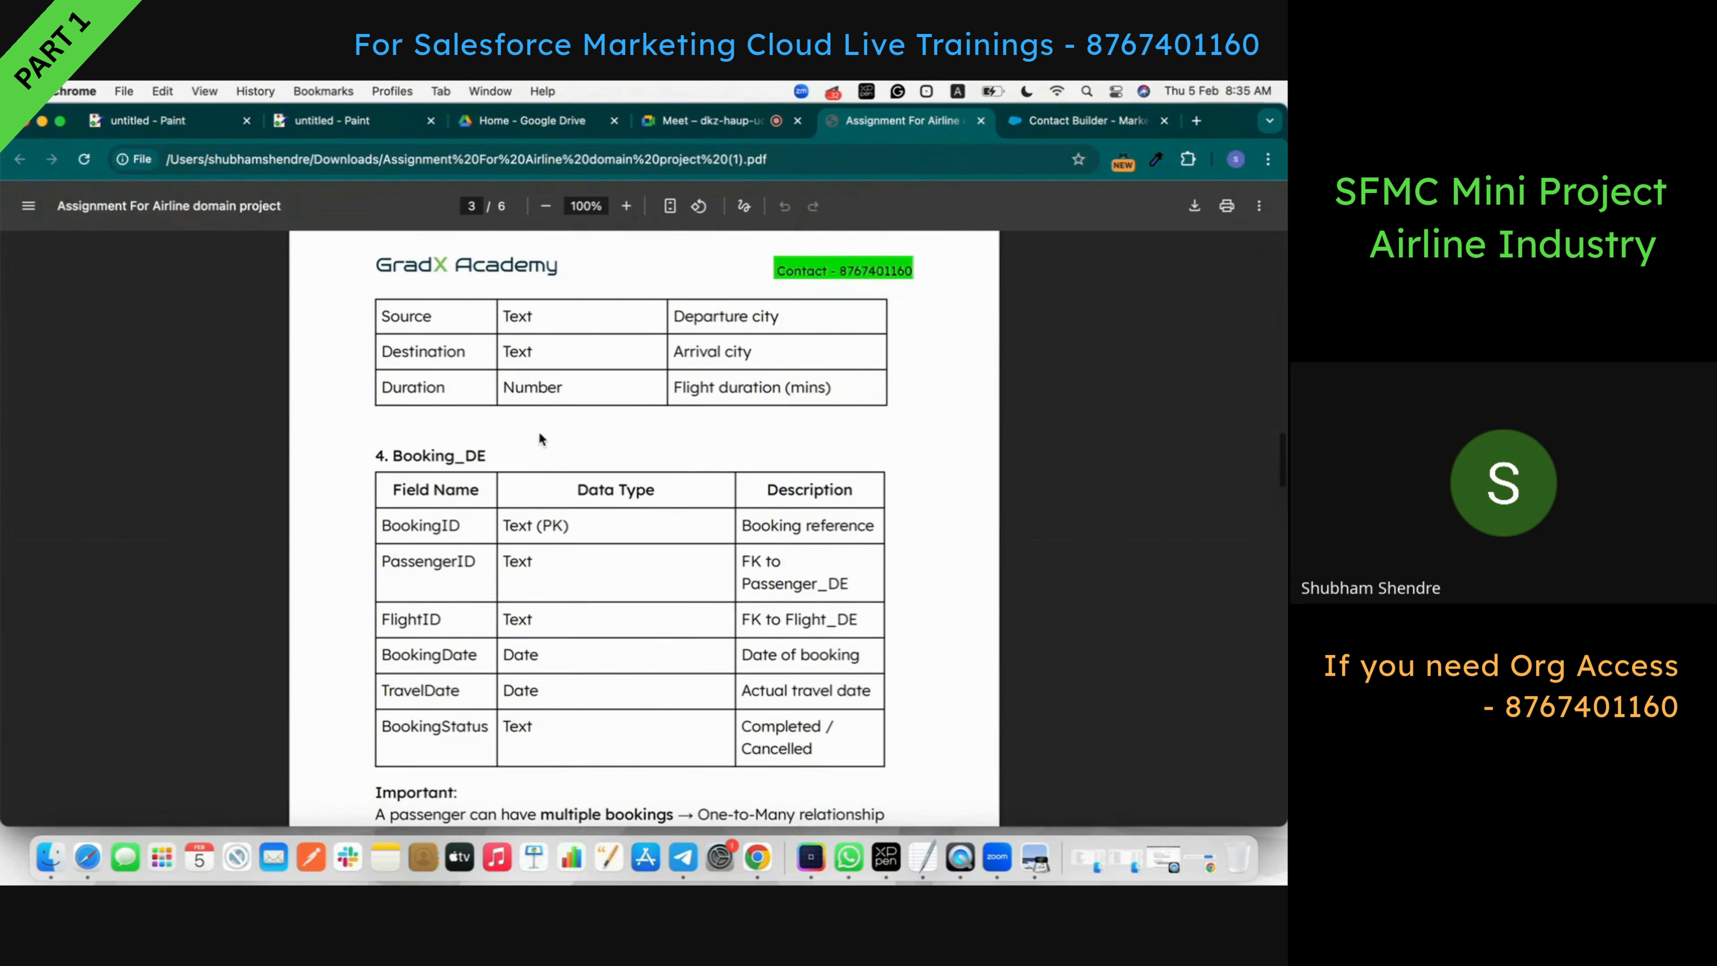
pyautogui.click(1142, 120)
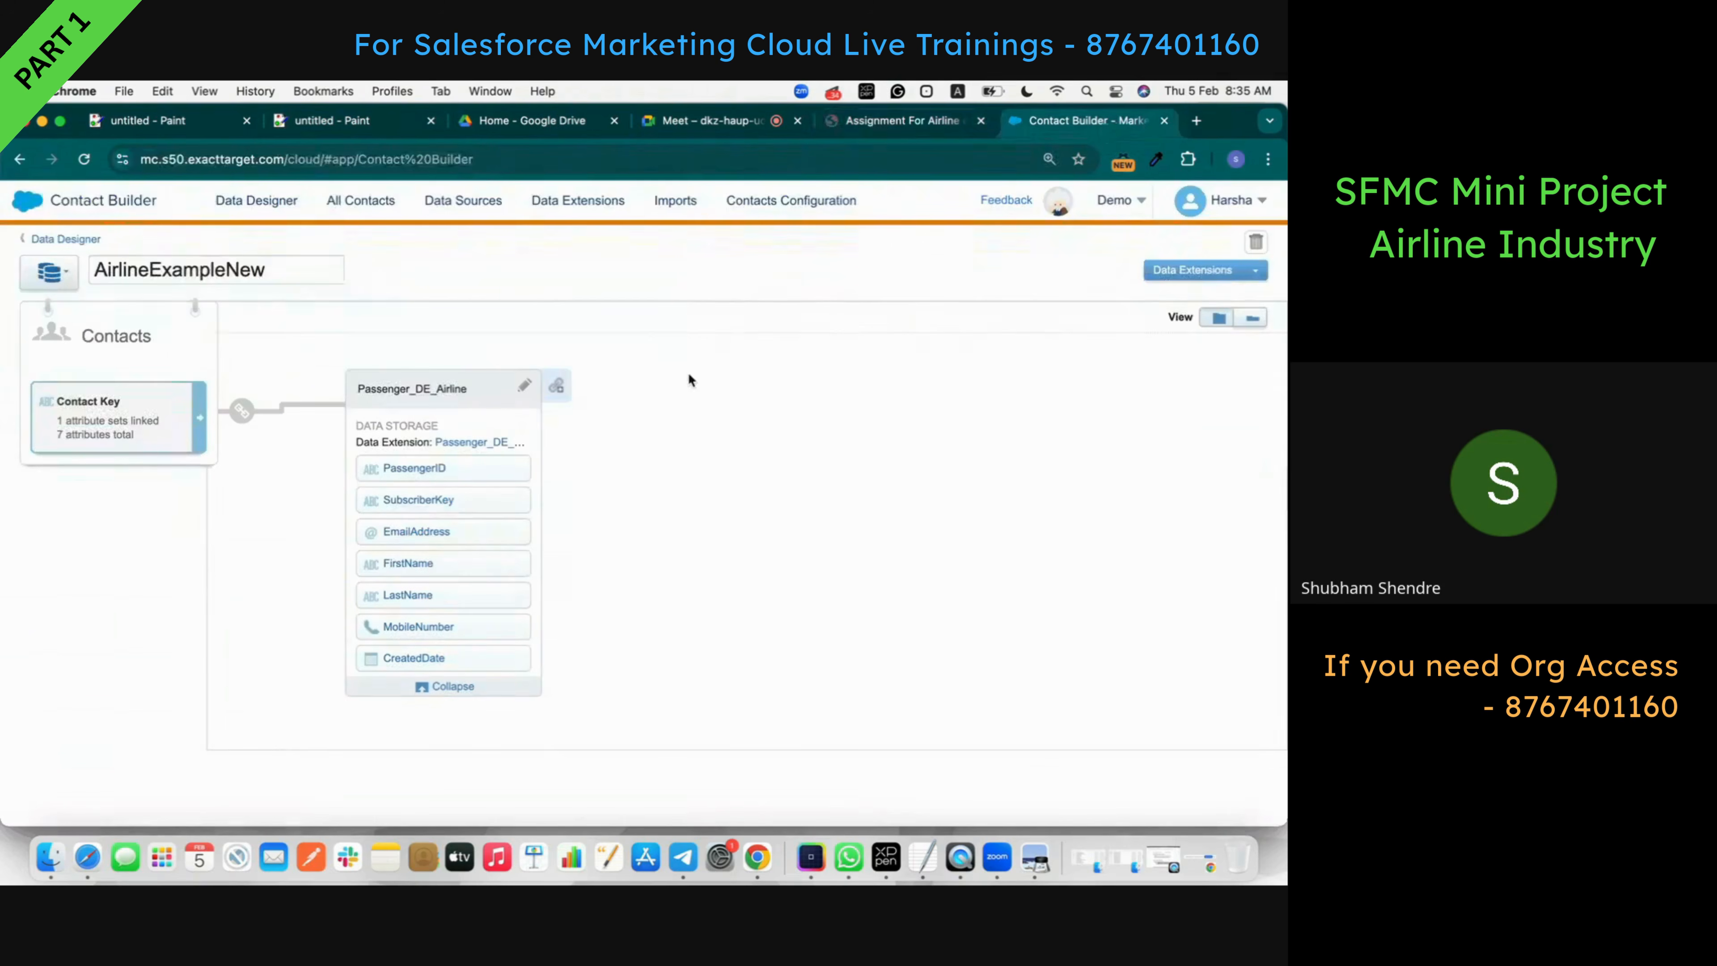
pyautogui.click(556, 387)
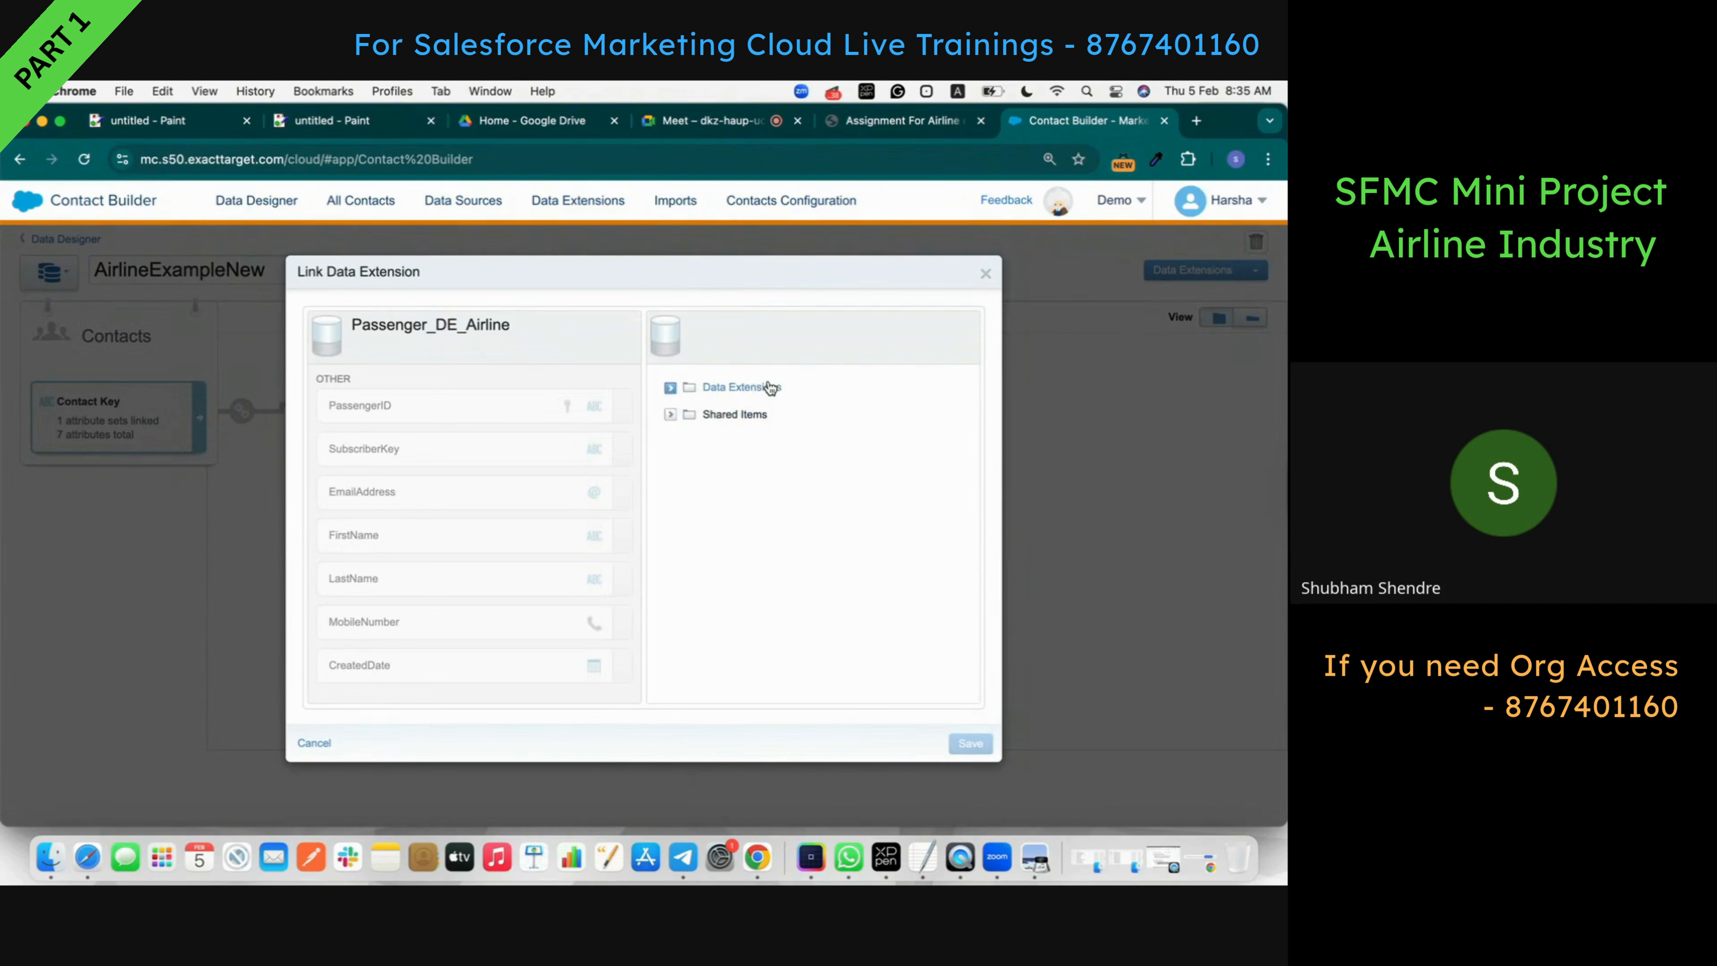
# - Choose Booking_DE_Airline from Data Extensions > Shubham > AirlineExample
pyautogui.click(670, 387)
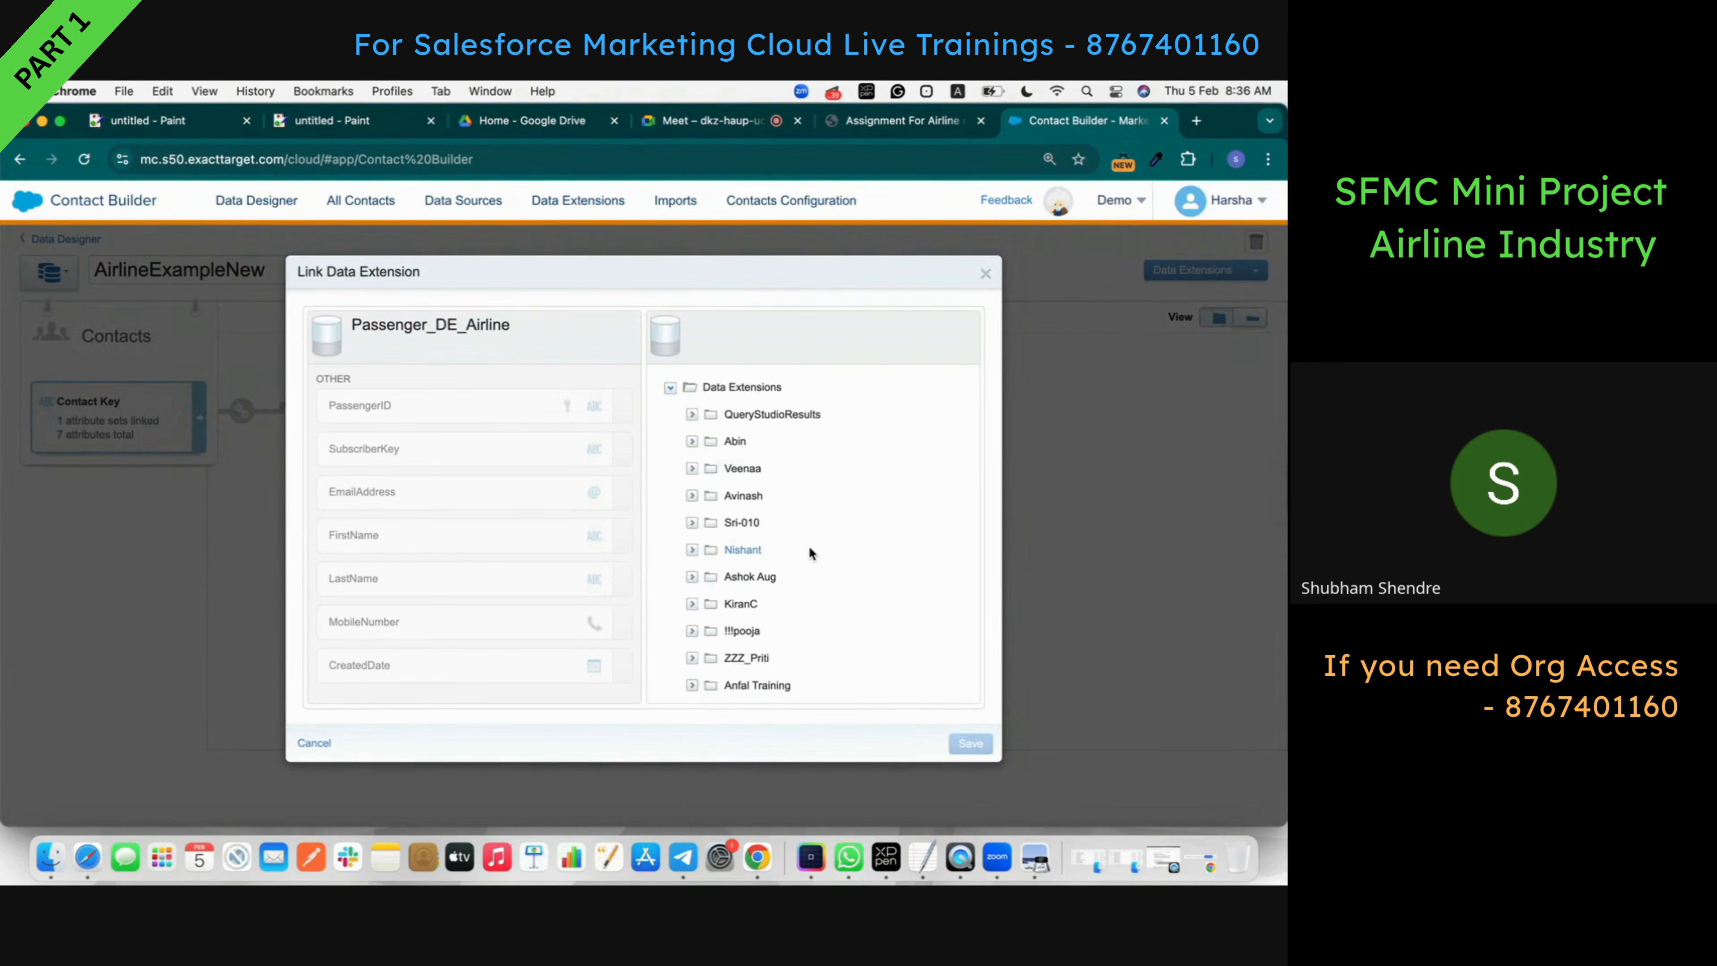
pyautogui.scroll(-10, 809, 551)
pyautogui.scroll(-4, 810, 541)
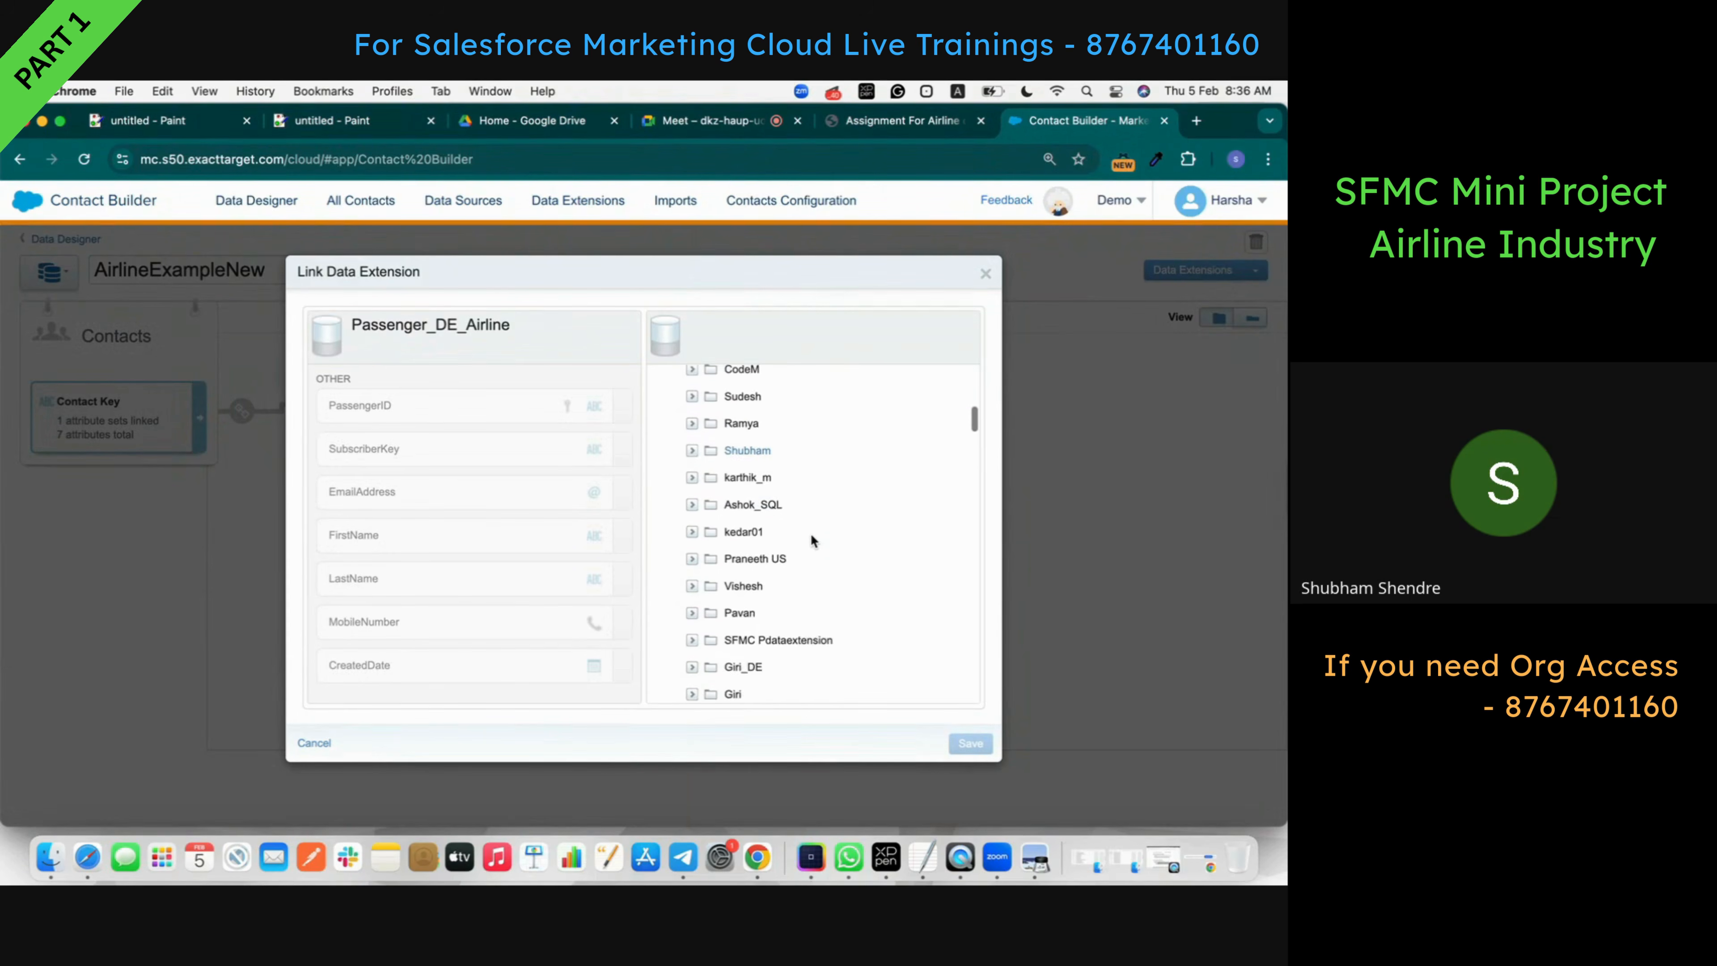
pyautogui.scroll(4, 811, 534)
pyautogui.scroll(1, 810, 534)
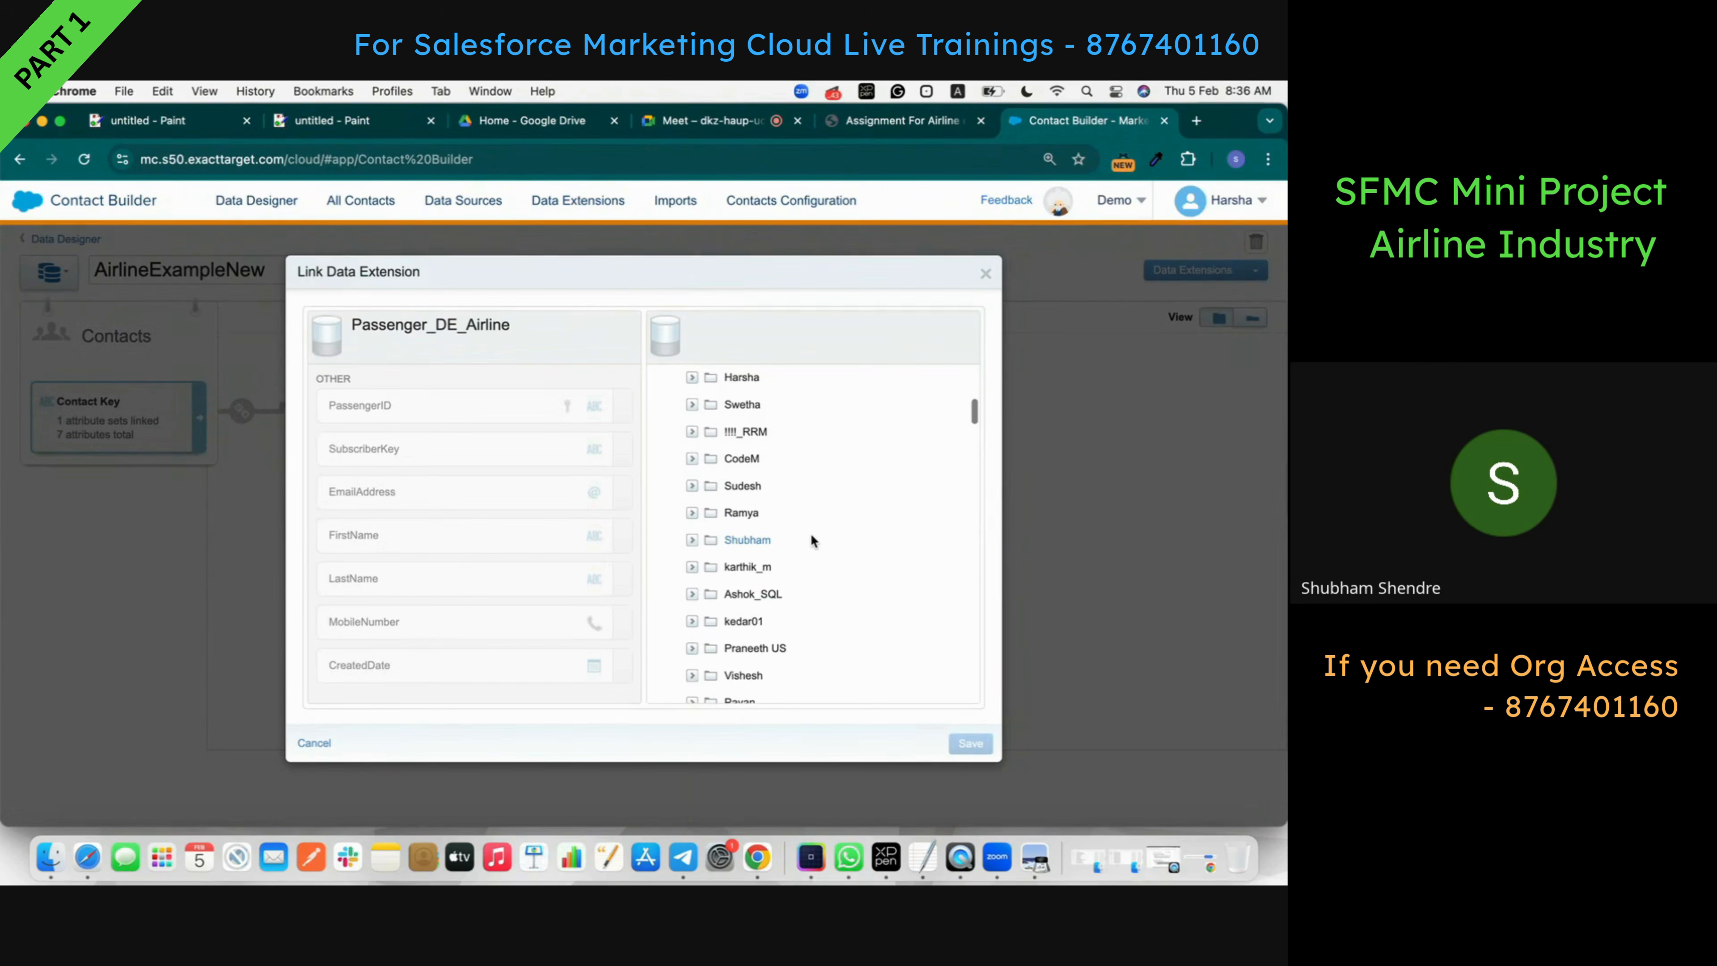
pyautogui.click(693, 539)
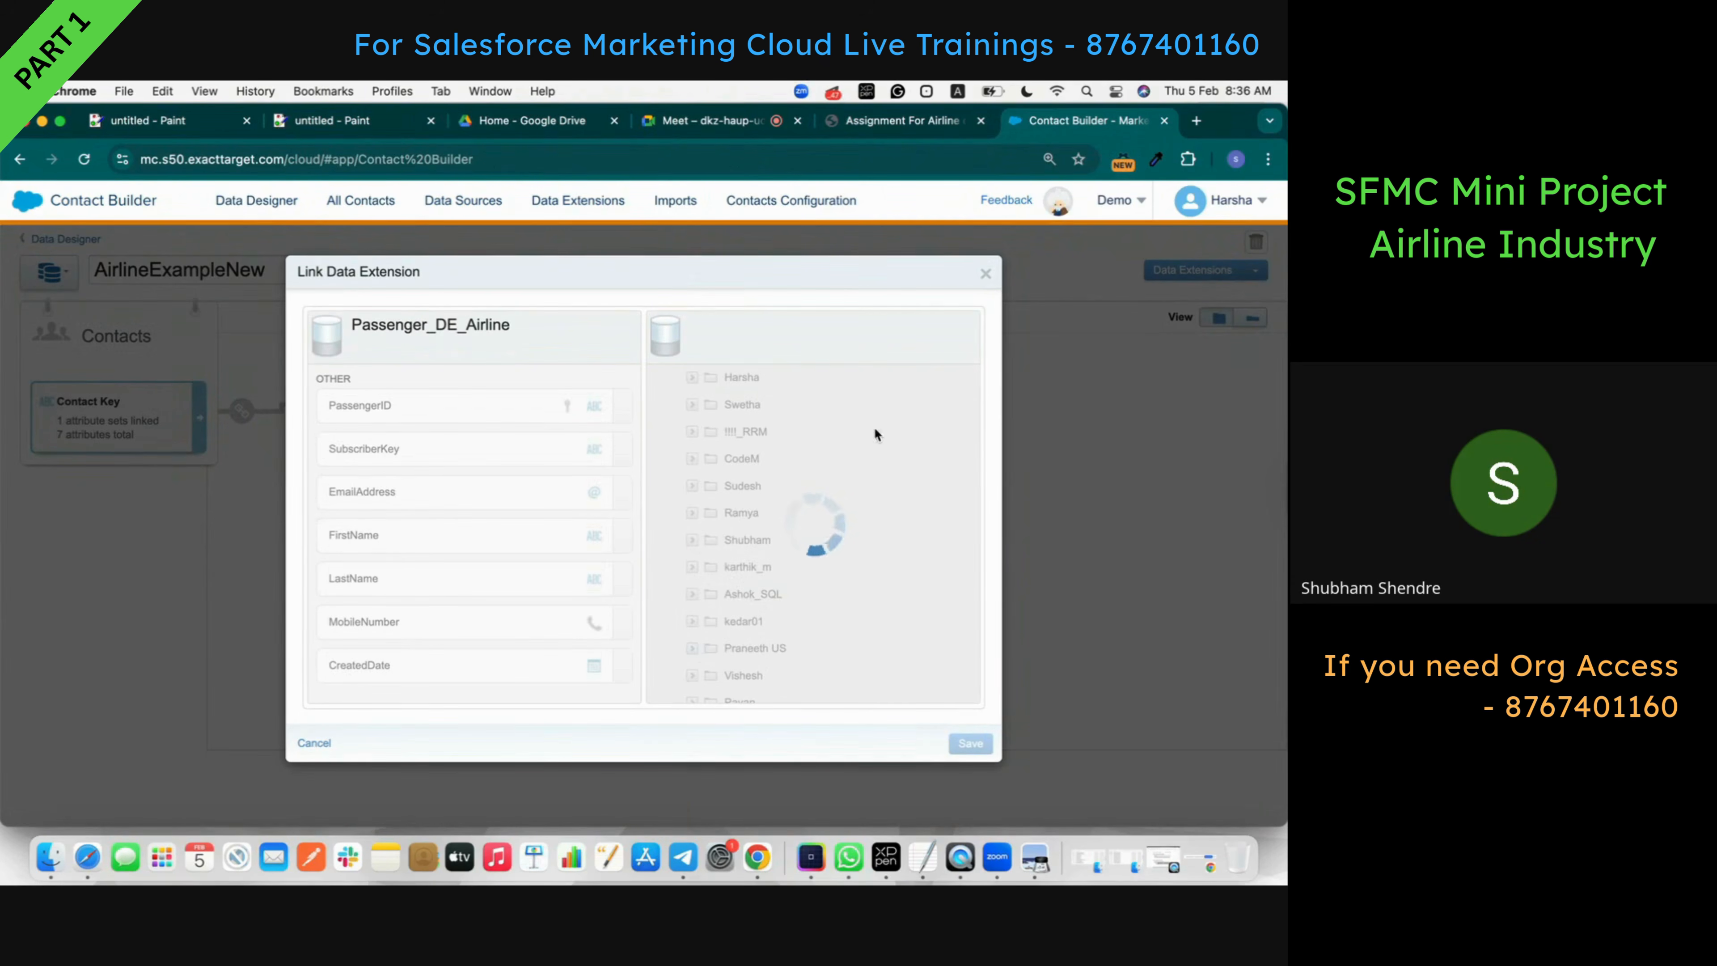
pyautogui.scroll(-3, 832, 527)
pyautogui.scroll(-1, 828, 530)
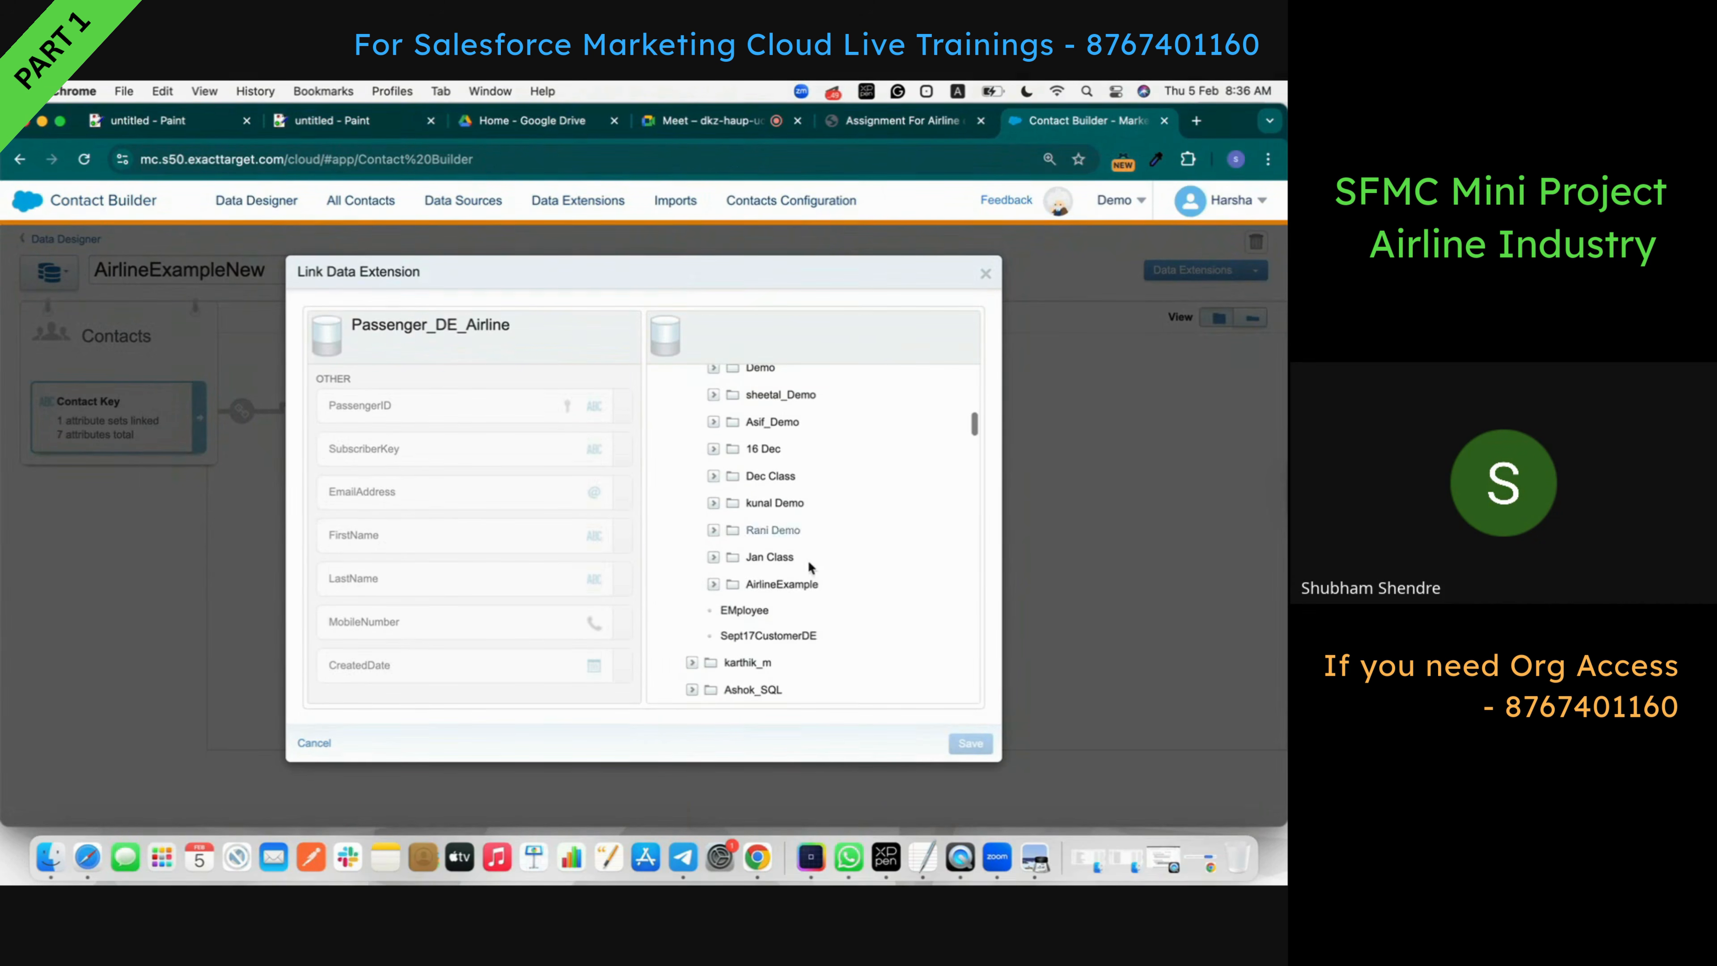
pyautogui.click(713, 585)
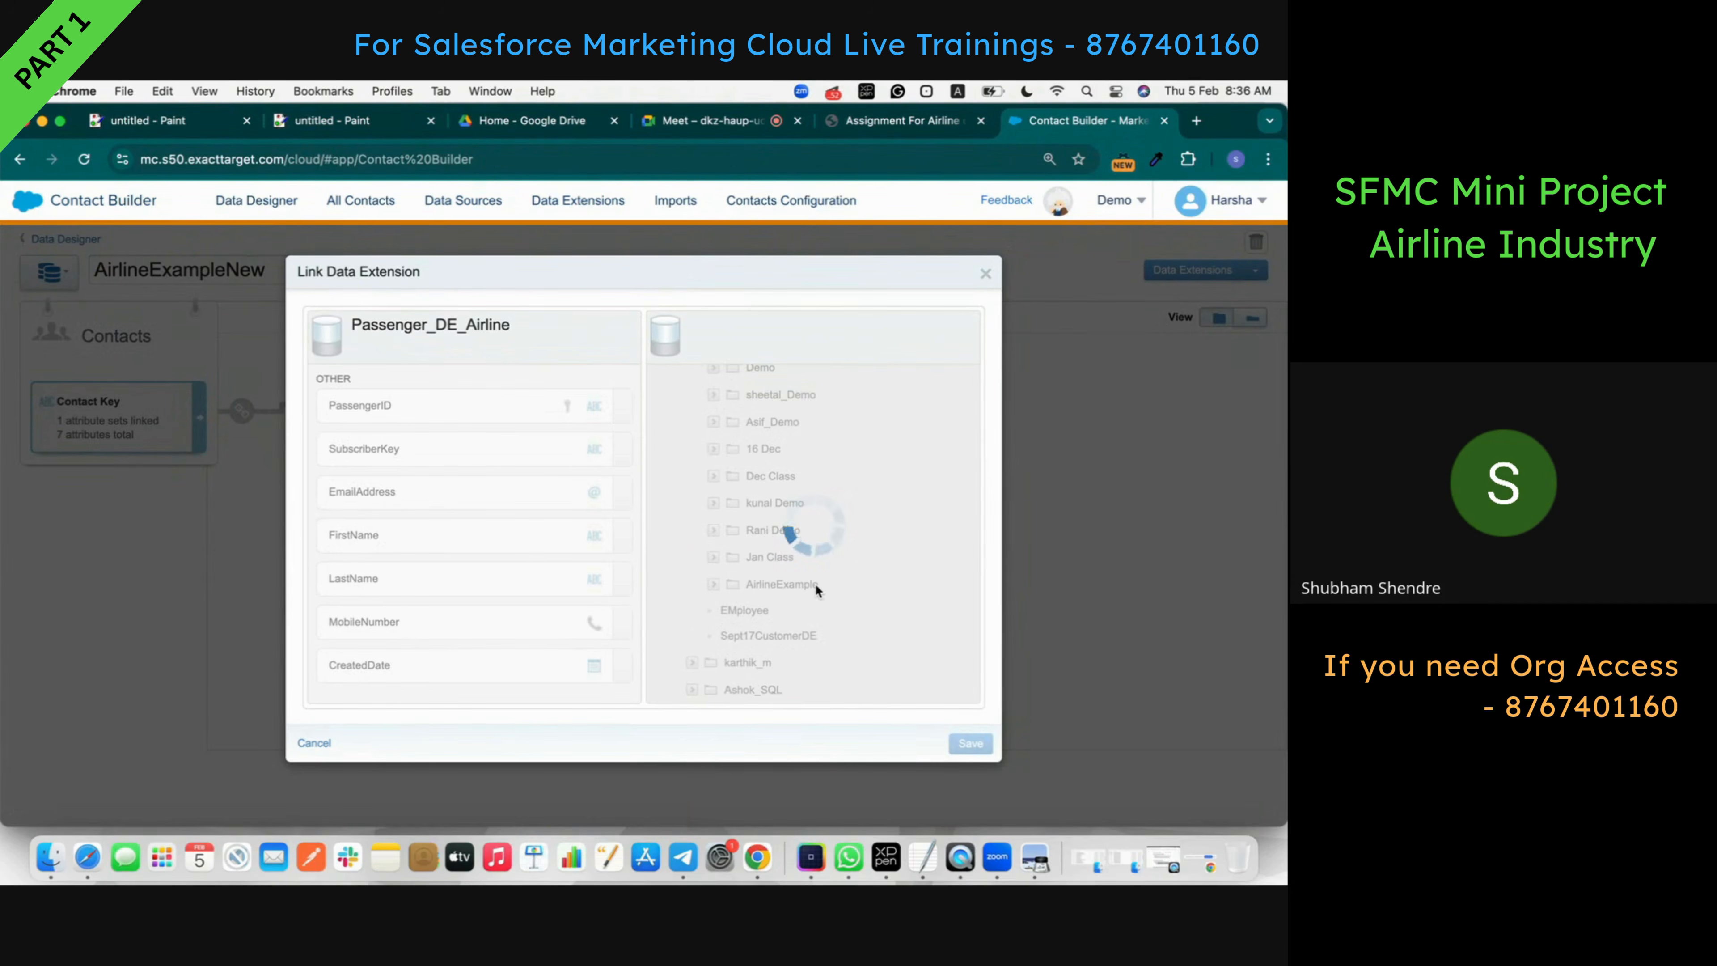
pyautogui.scroll(-2, 815, 589)
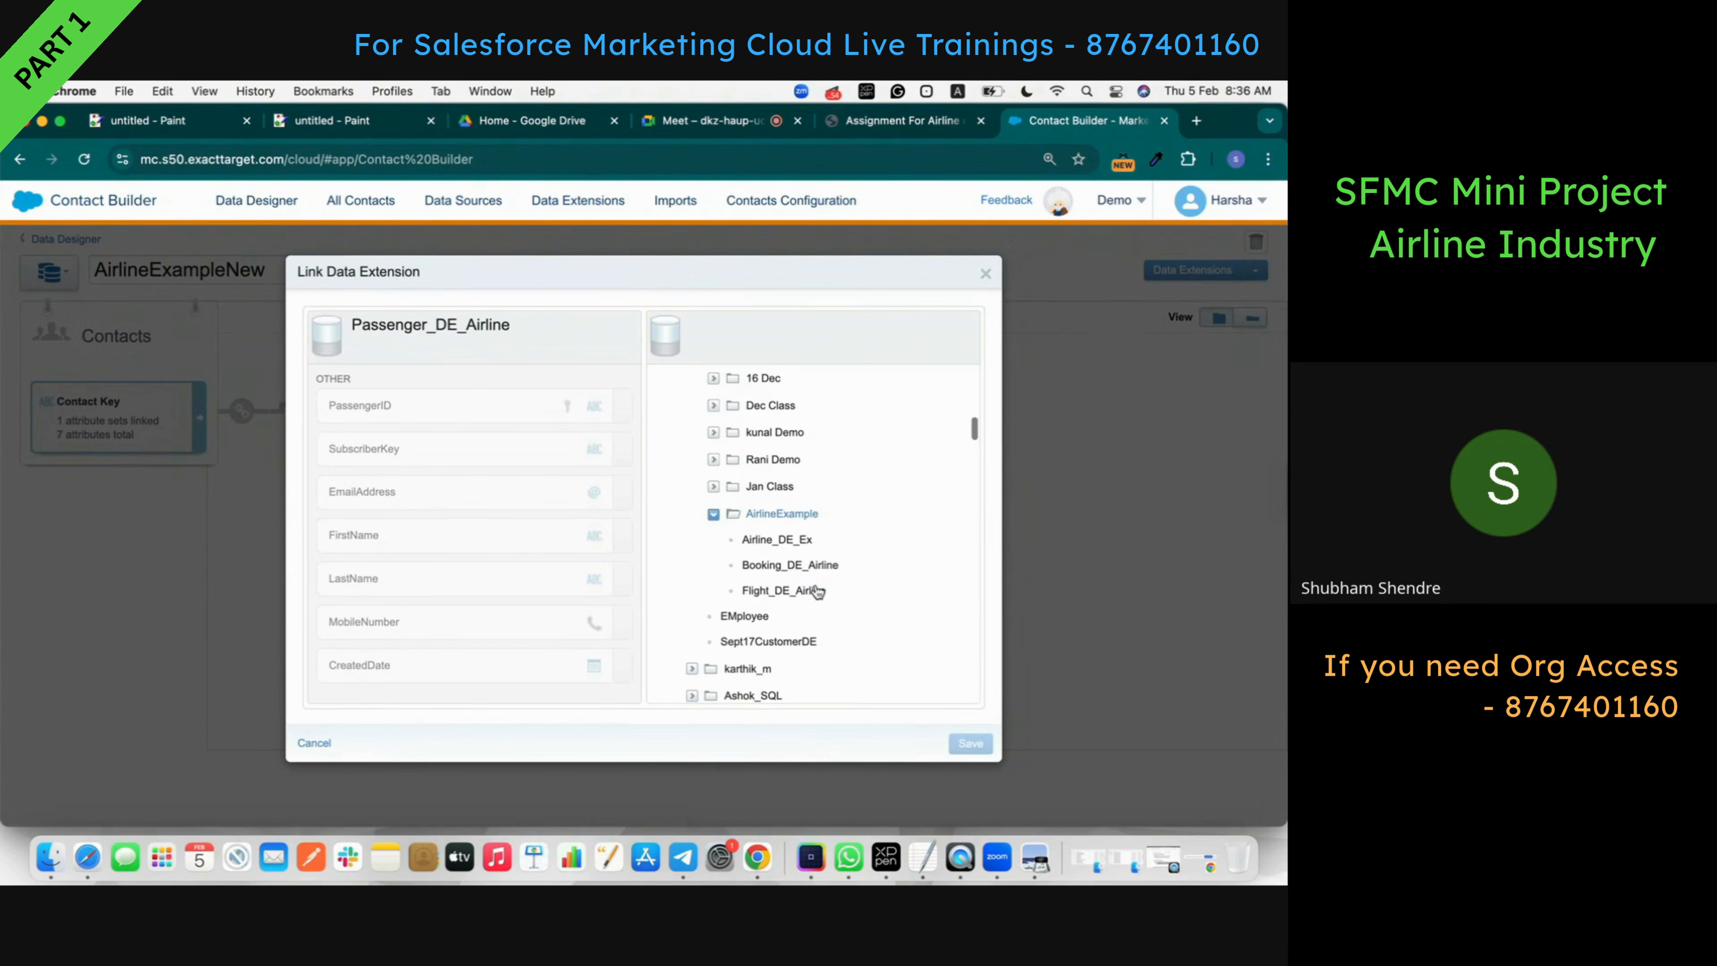
pyautogui.click(801, 569)
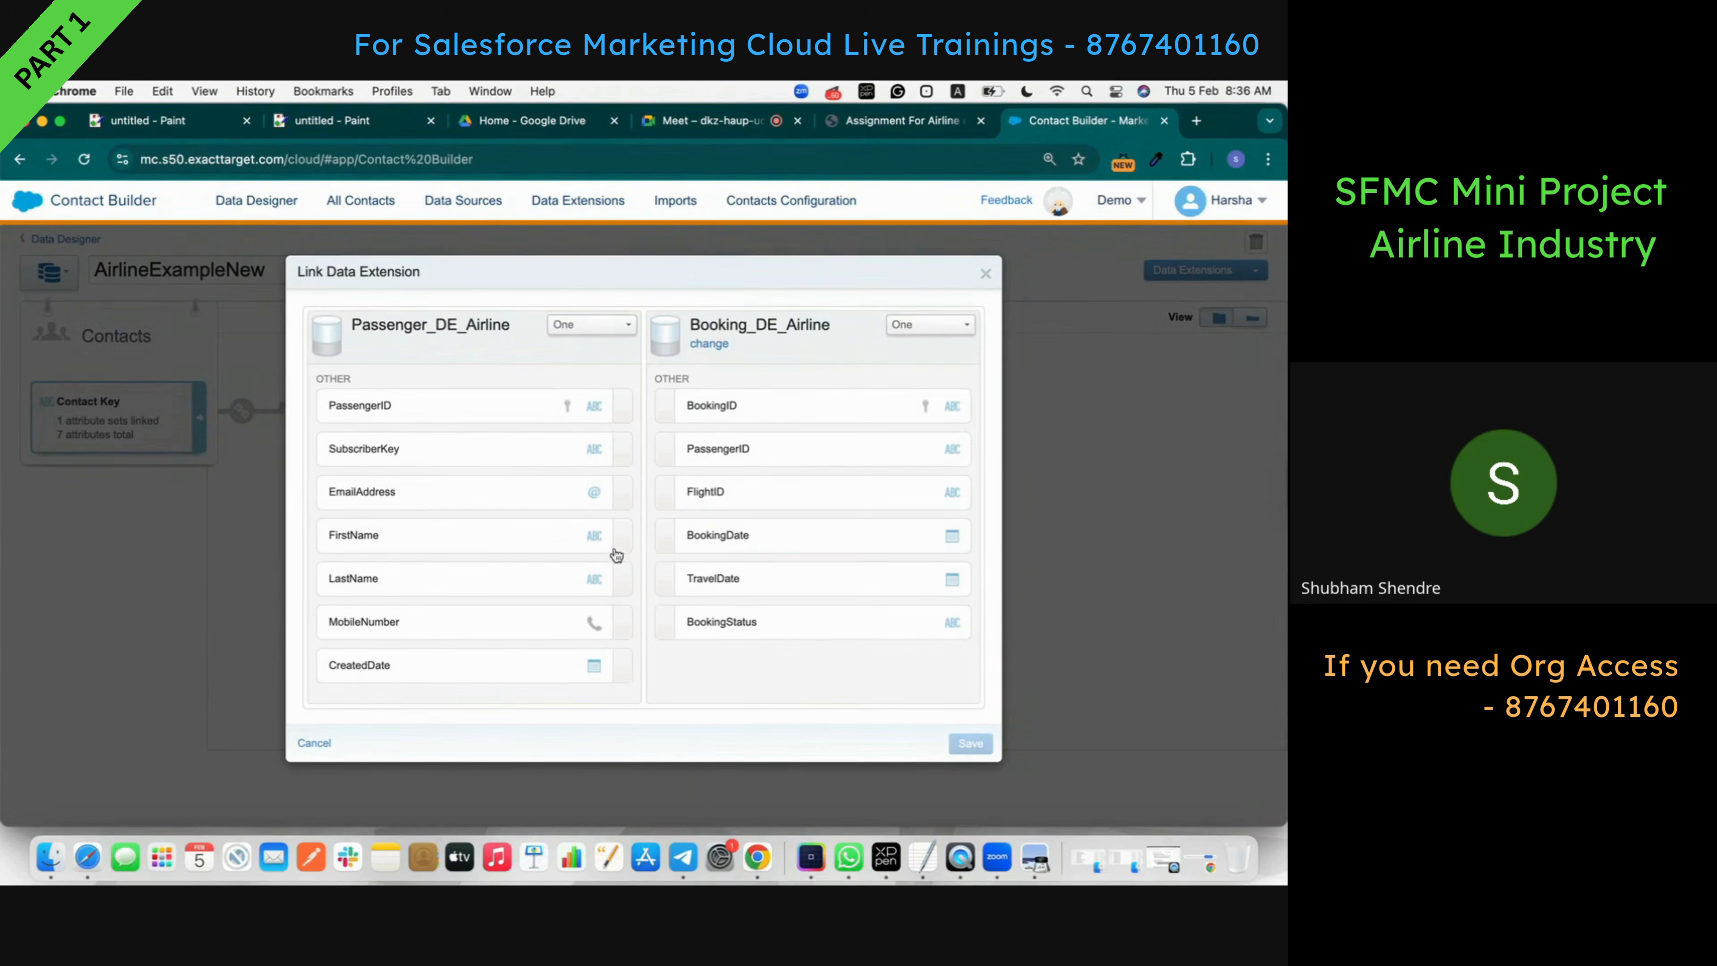
# - Match PassengerID to PassengerID and set the Booking_DE_Airline side to Many
pyautogui.click(492, 414)
pyautogui.click(705, 495)
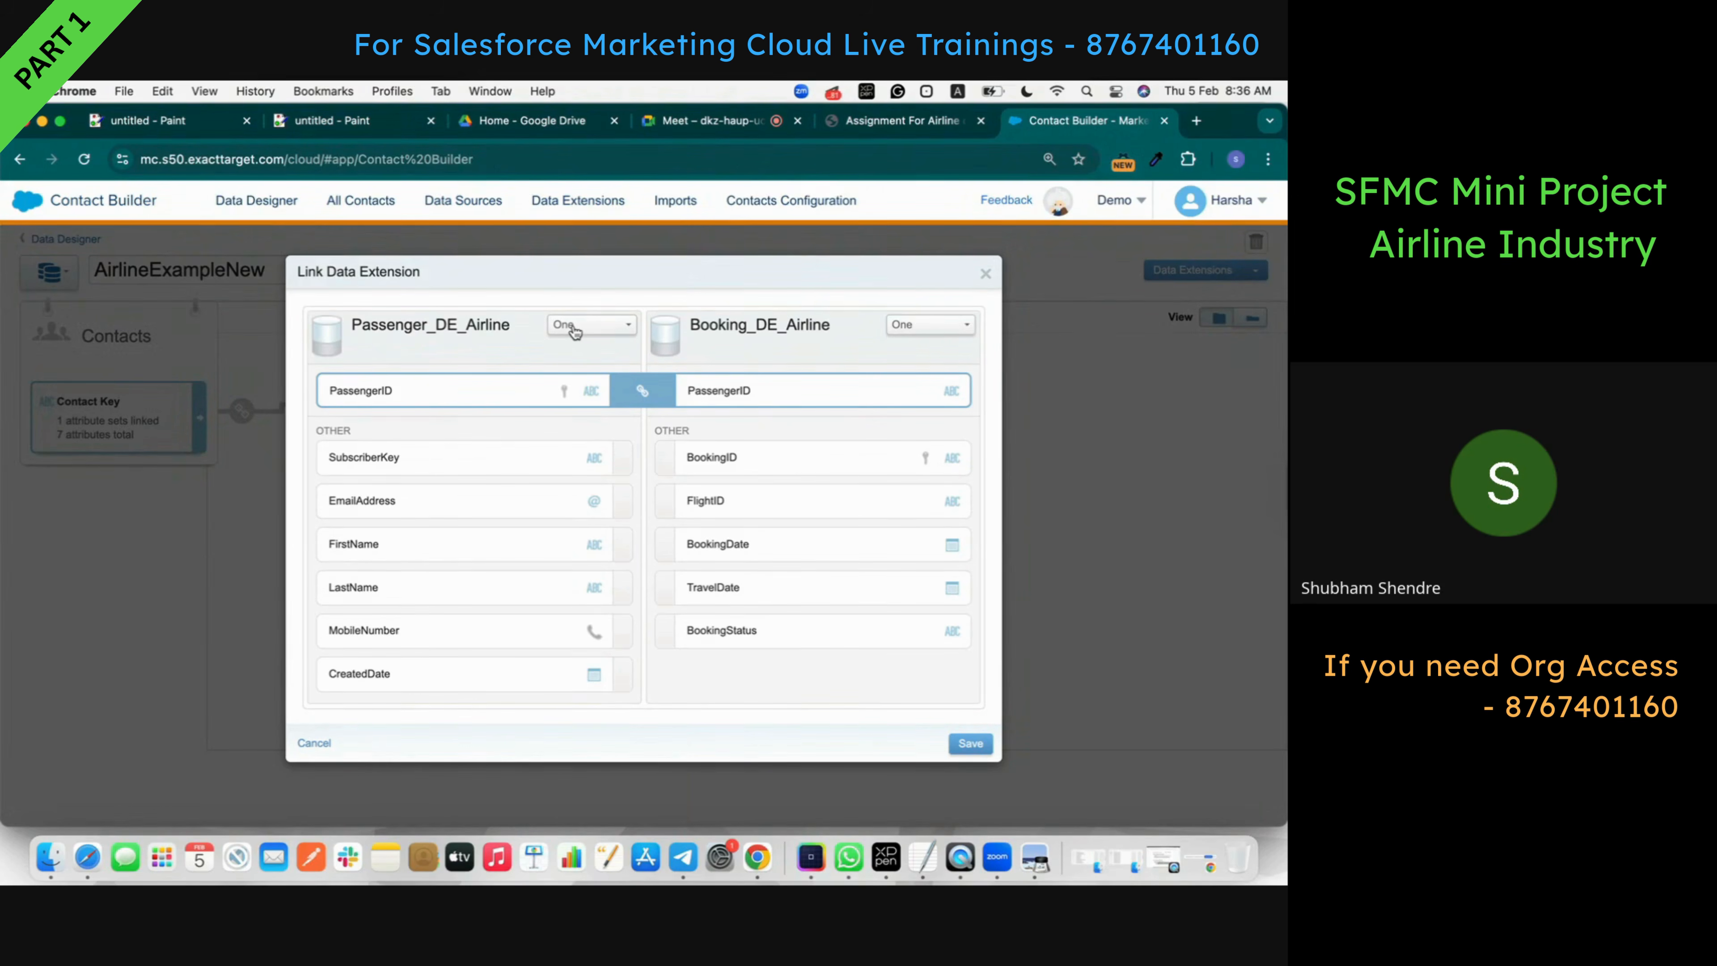
pyautogui.click(943, 327)
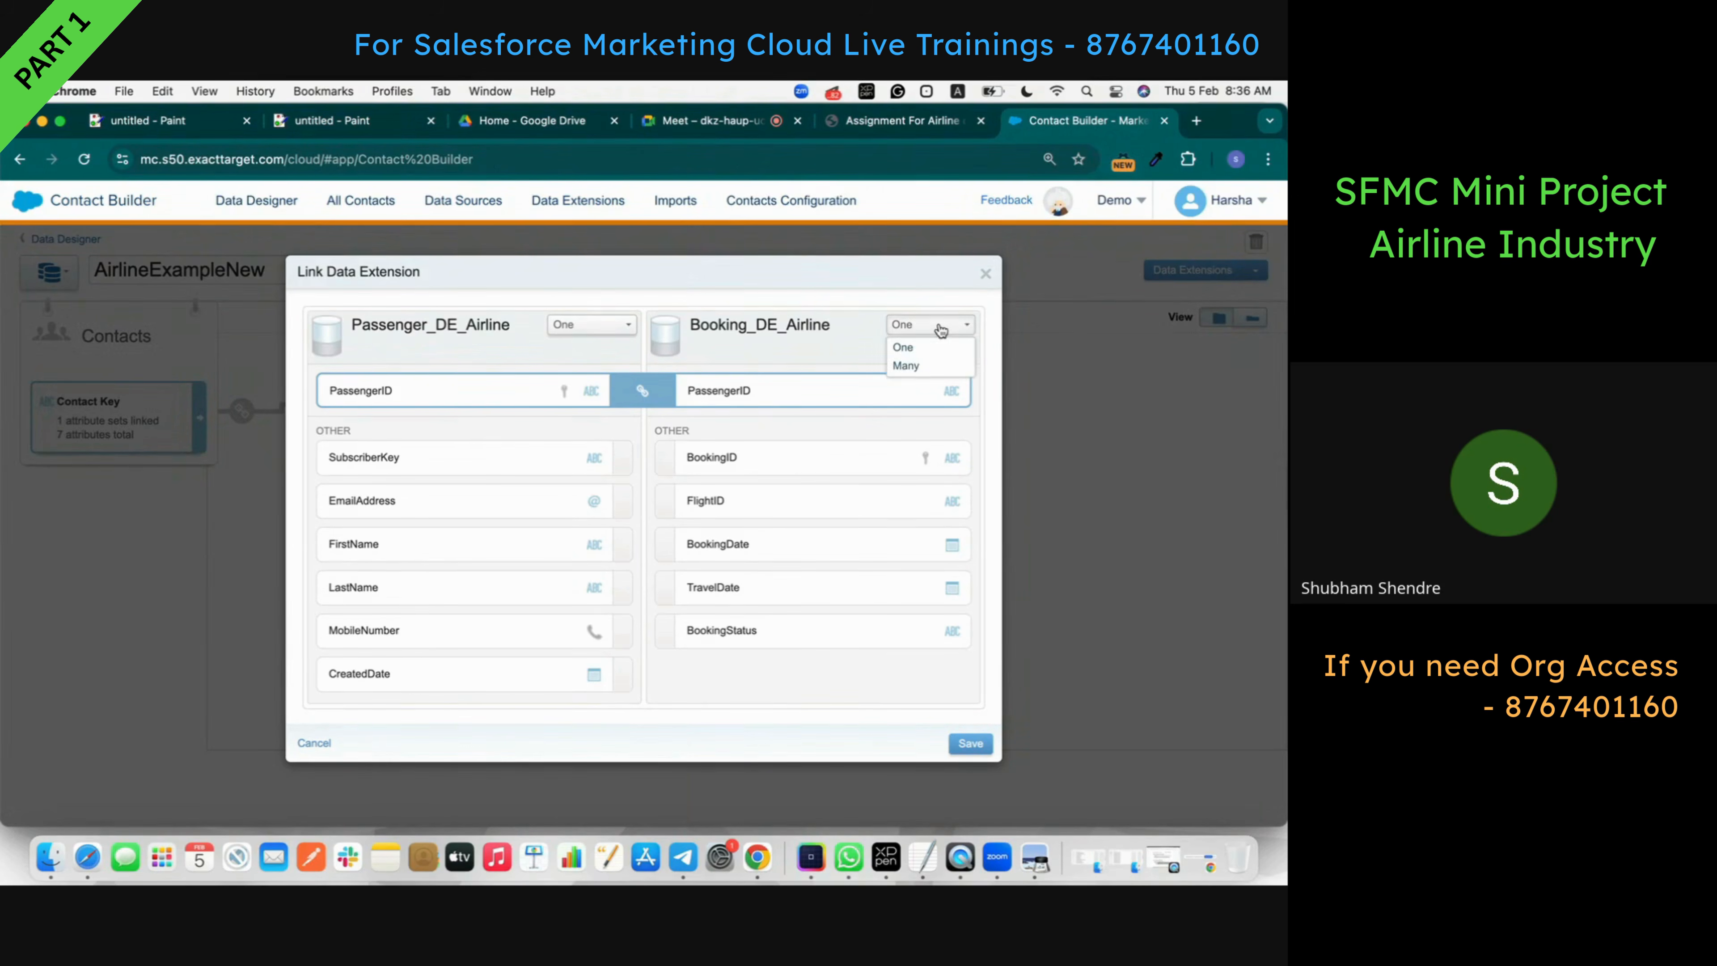
pyautogui.click(936, 367)
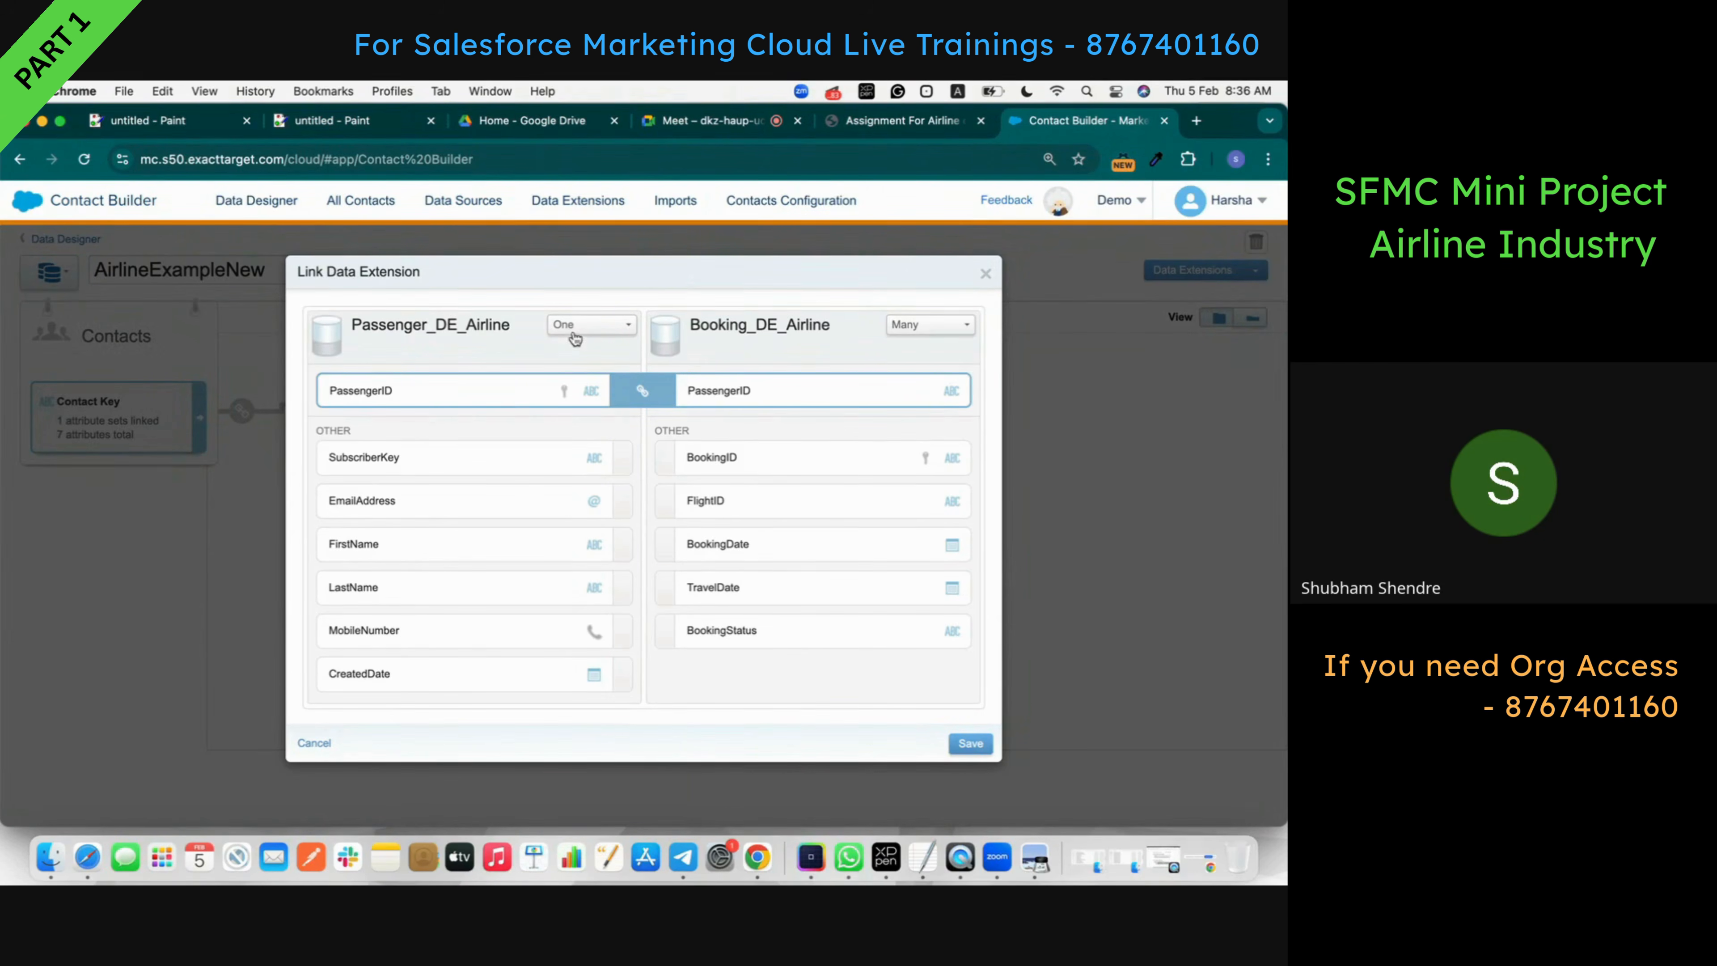
# - Verify the one-to-many rule in the assignment, then save the Passenger-to-Booking link
pyautogui.click(924, 120)
pyautogui.scroll(10, 724, 412)
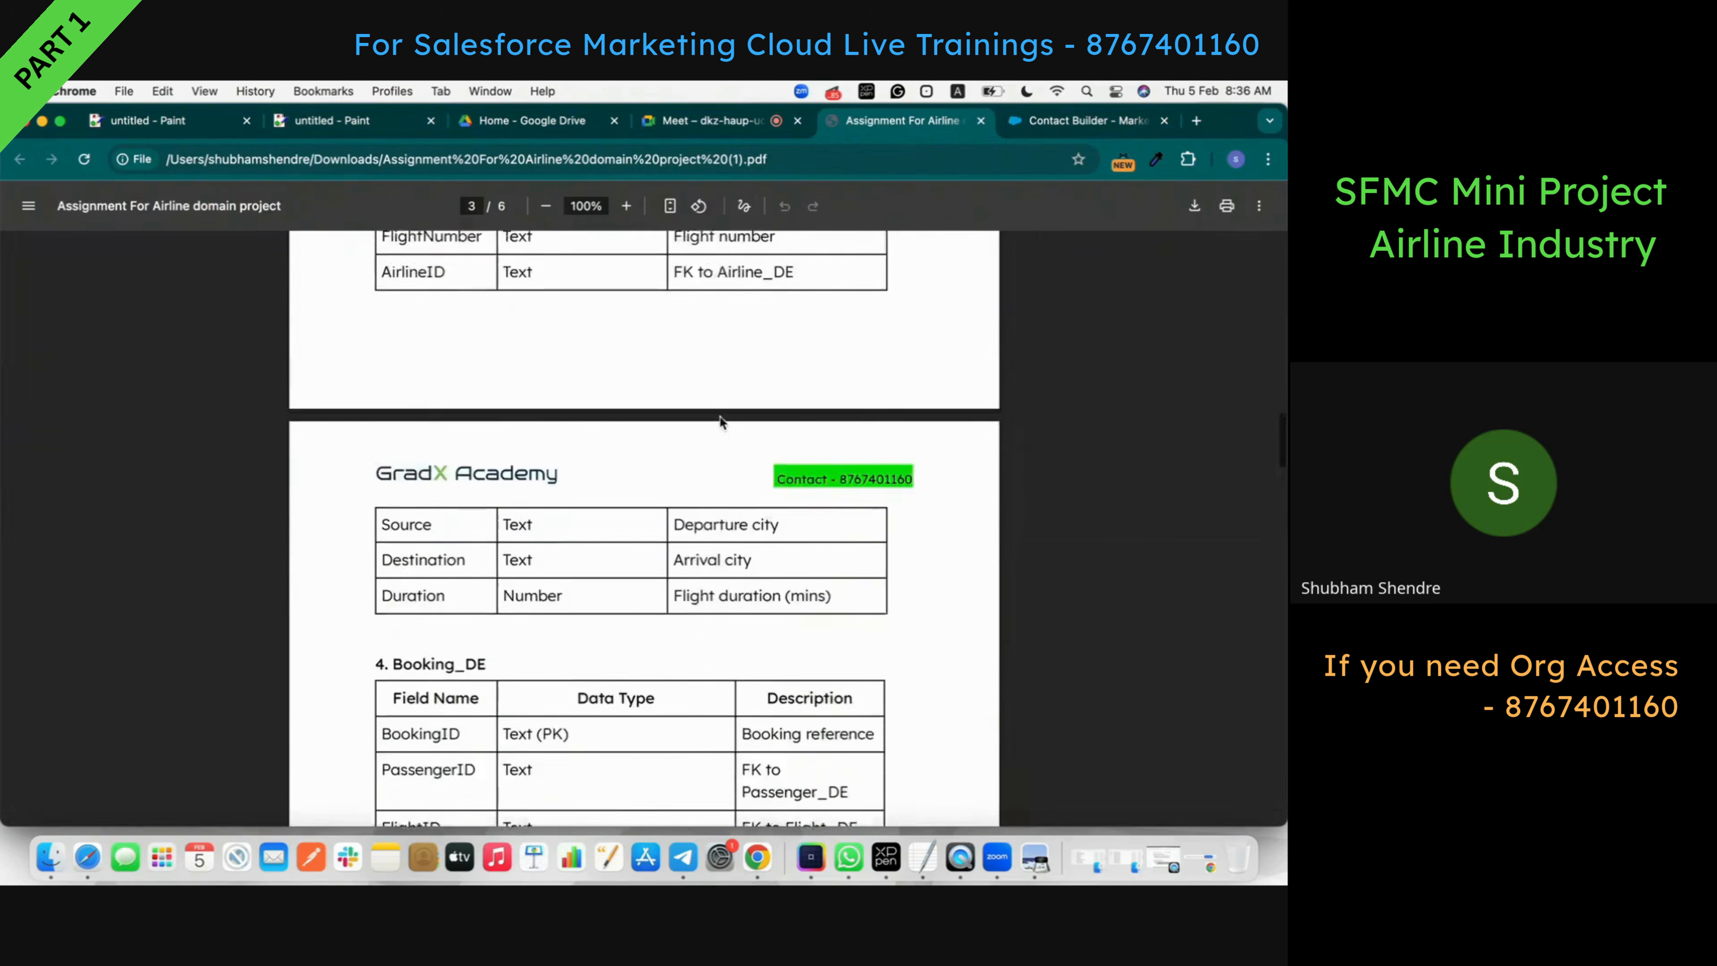
pyautogui.scroll(-15, 720, 414)
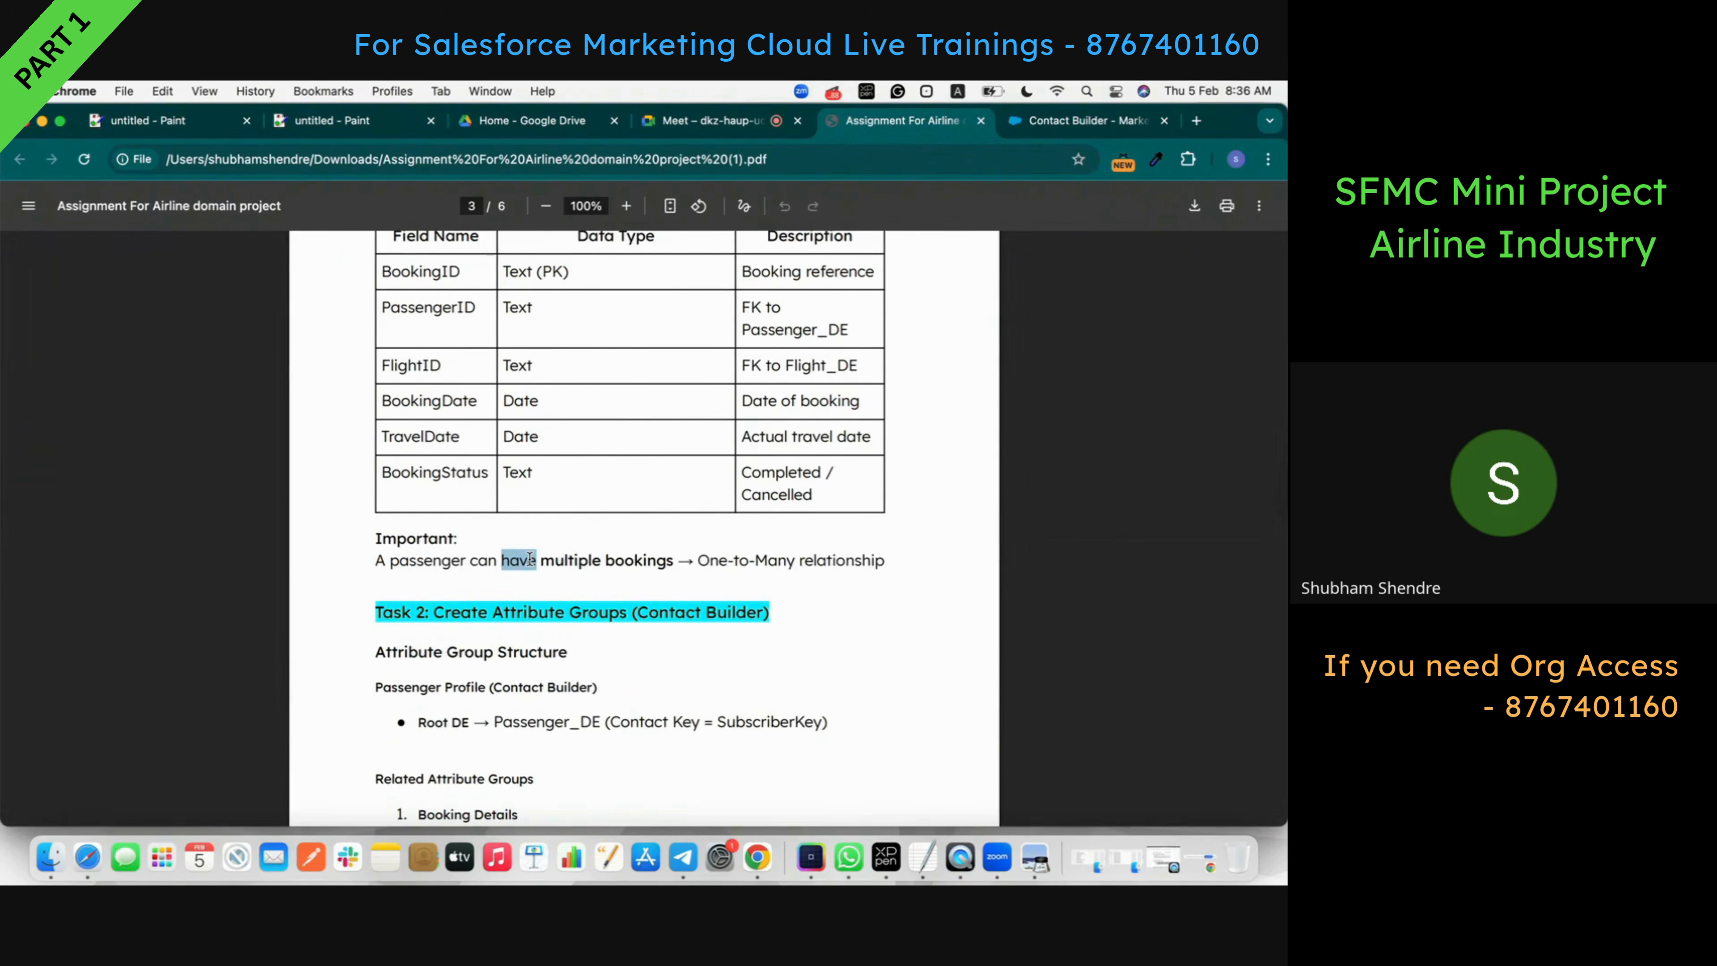
pyautogui.tripleClick(530, 557)
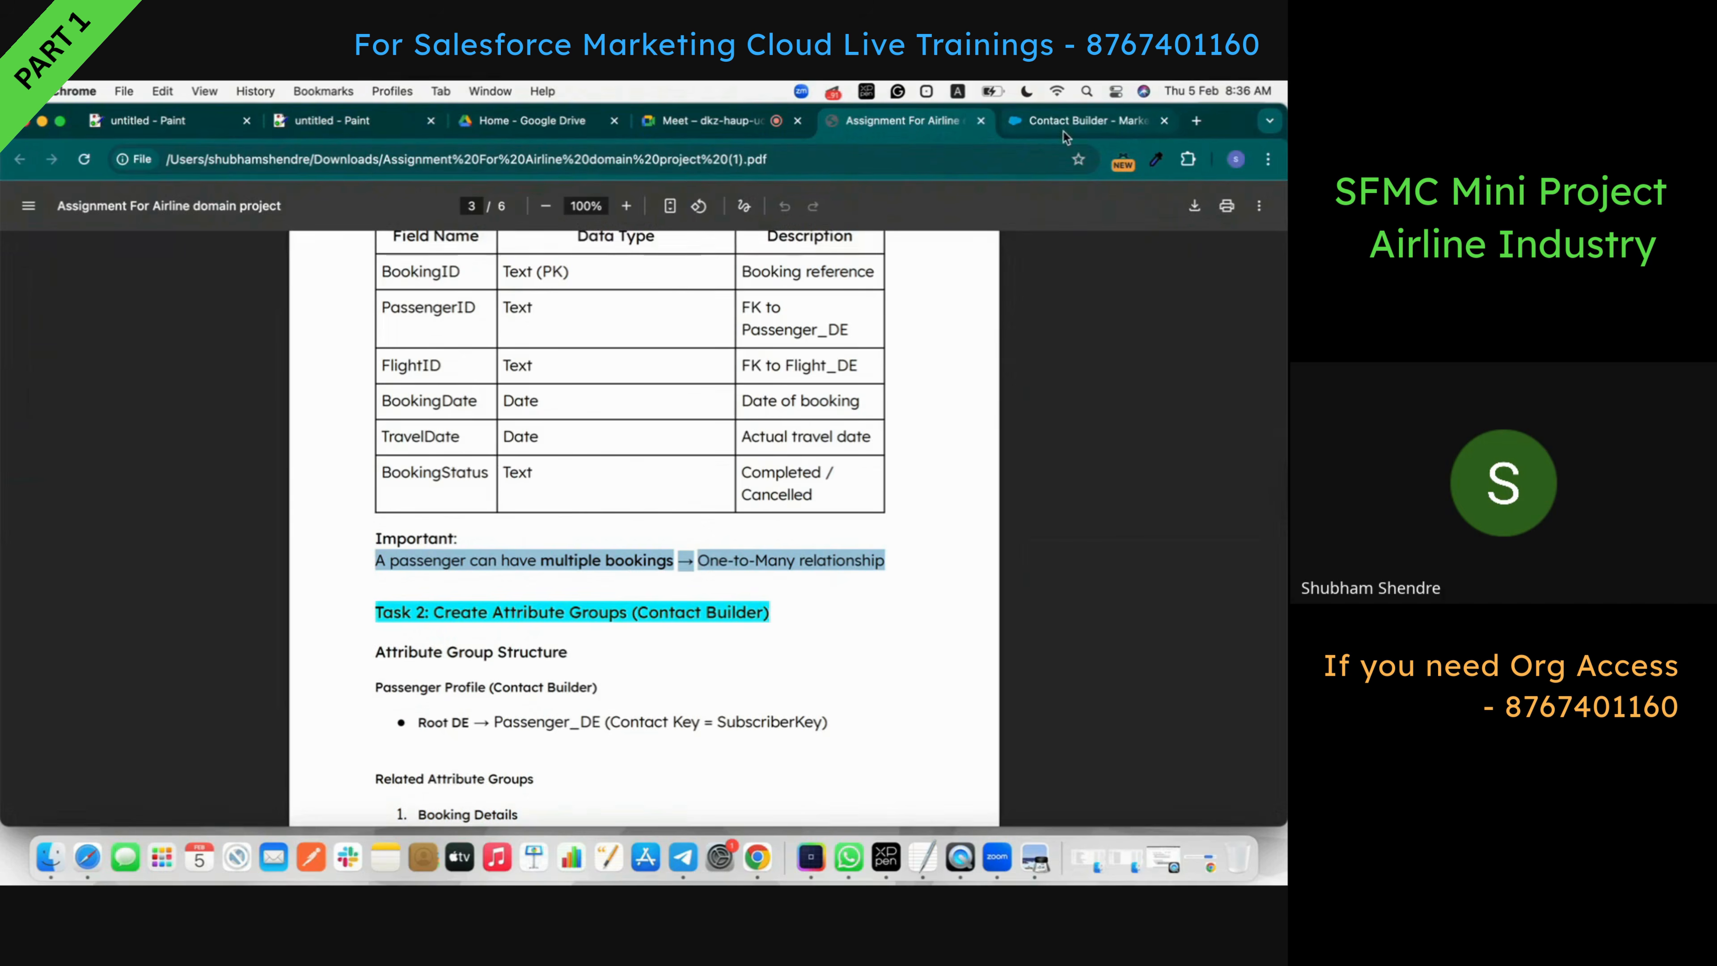
pyautogui.click(1108, 121)
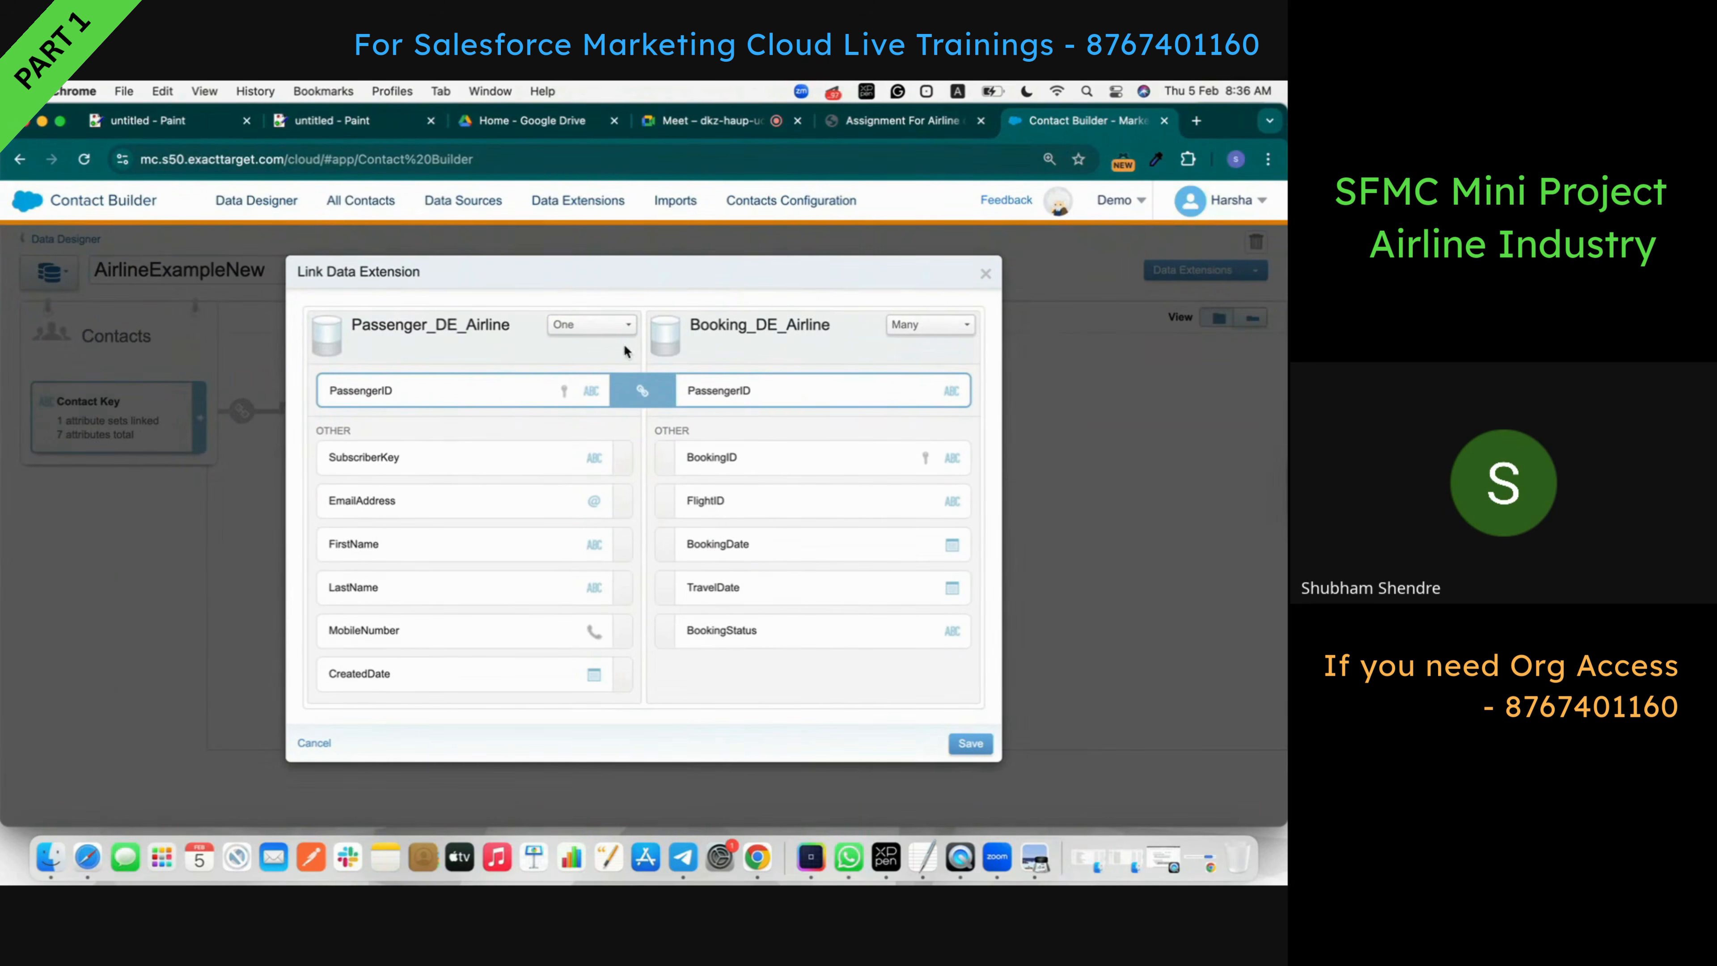
pyautogui.click(973, 747)
pyautogui.click(933, 439)
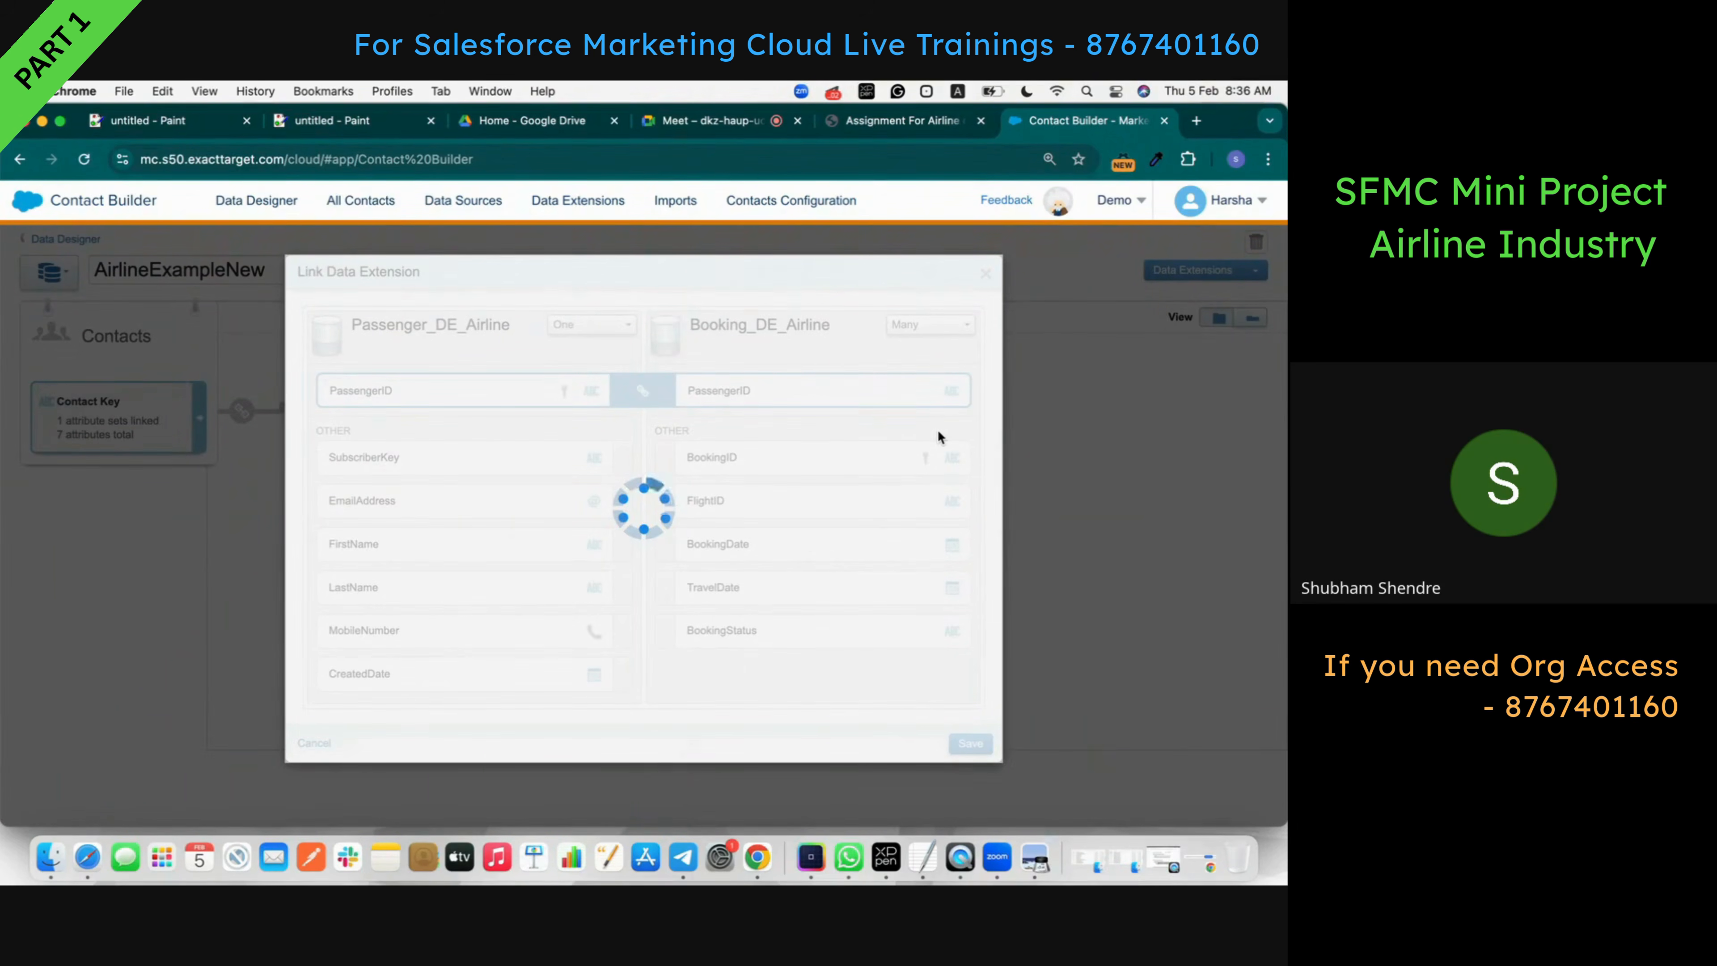
# - Highlight the Booking relationship PassengerID → PassengerID in the assignment's related attribute groups
pyautogui.click(929, 116)
pyautogui.scroll(-5, 680, 521)
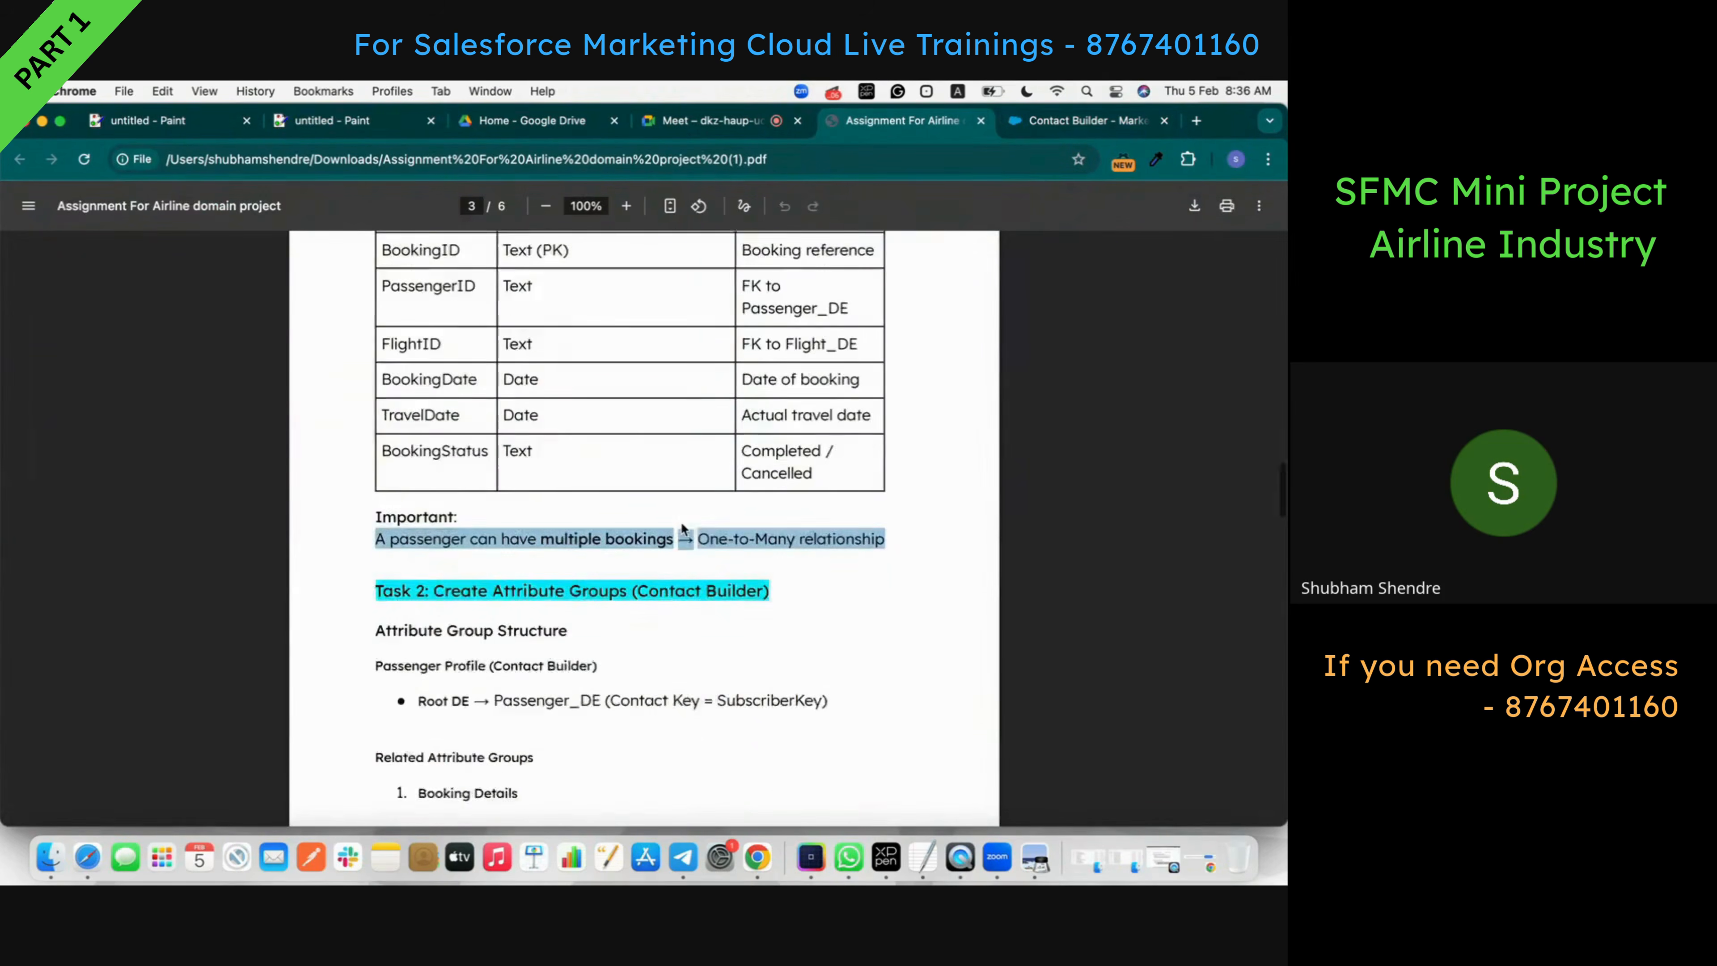
pyautogui.scroll(-4, 680, 520)
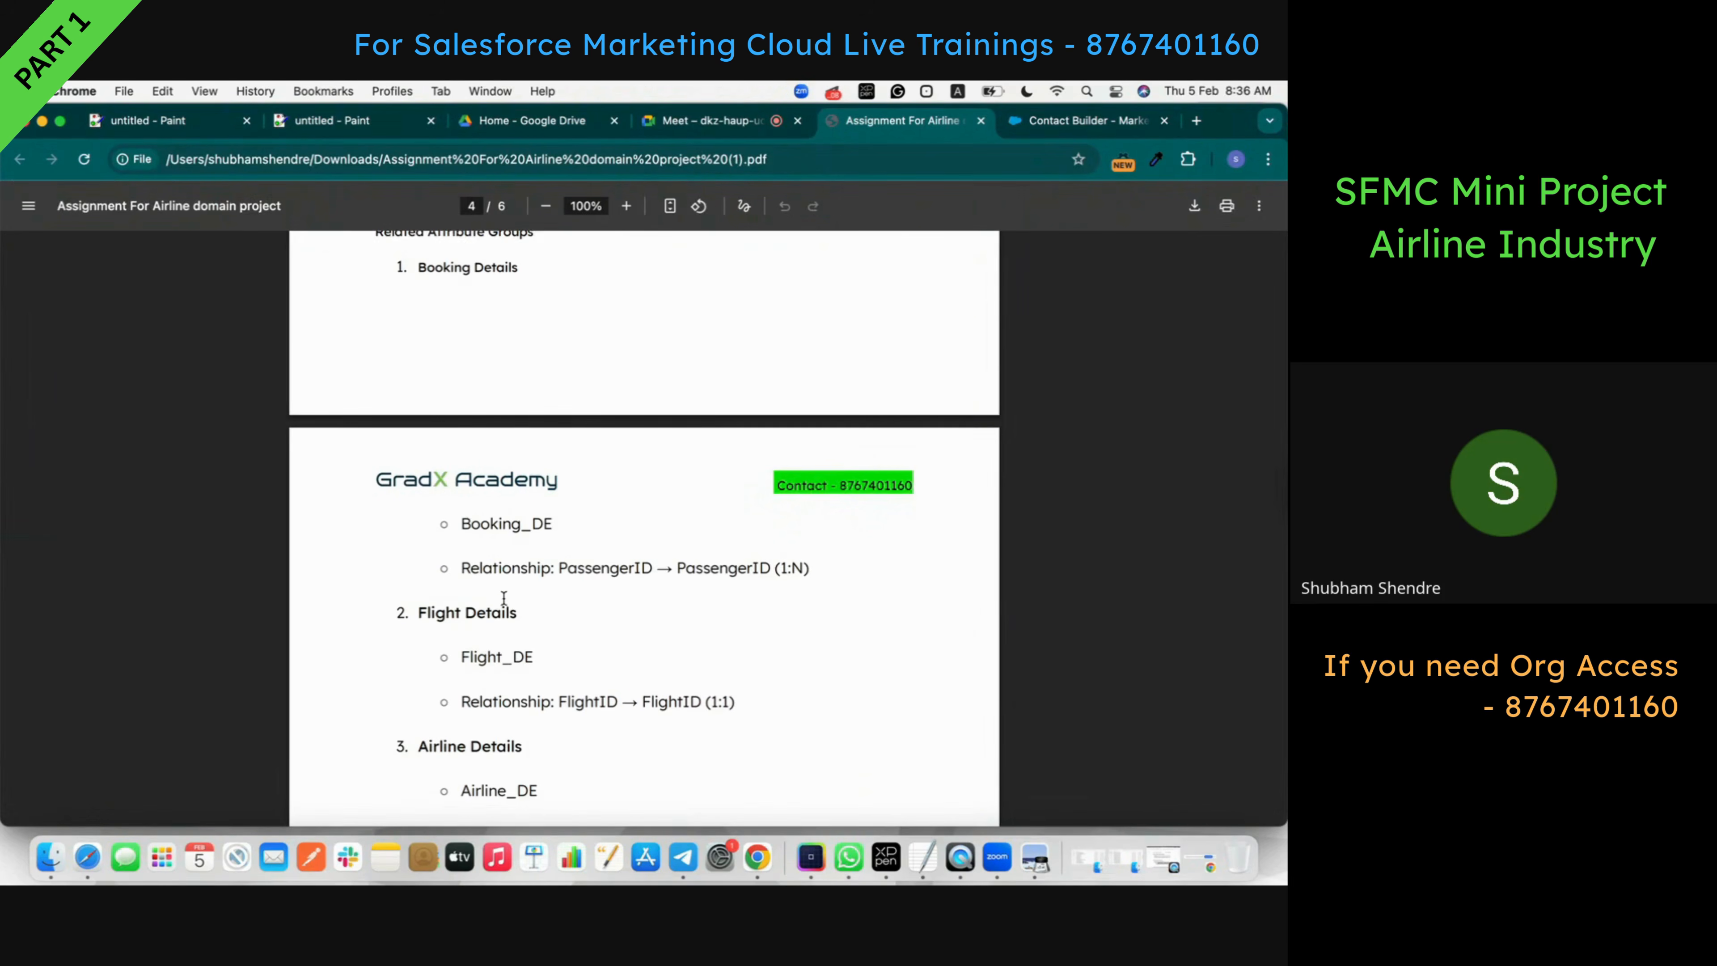
pyautogui.scroll(1, 503, 598)
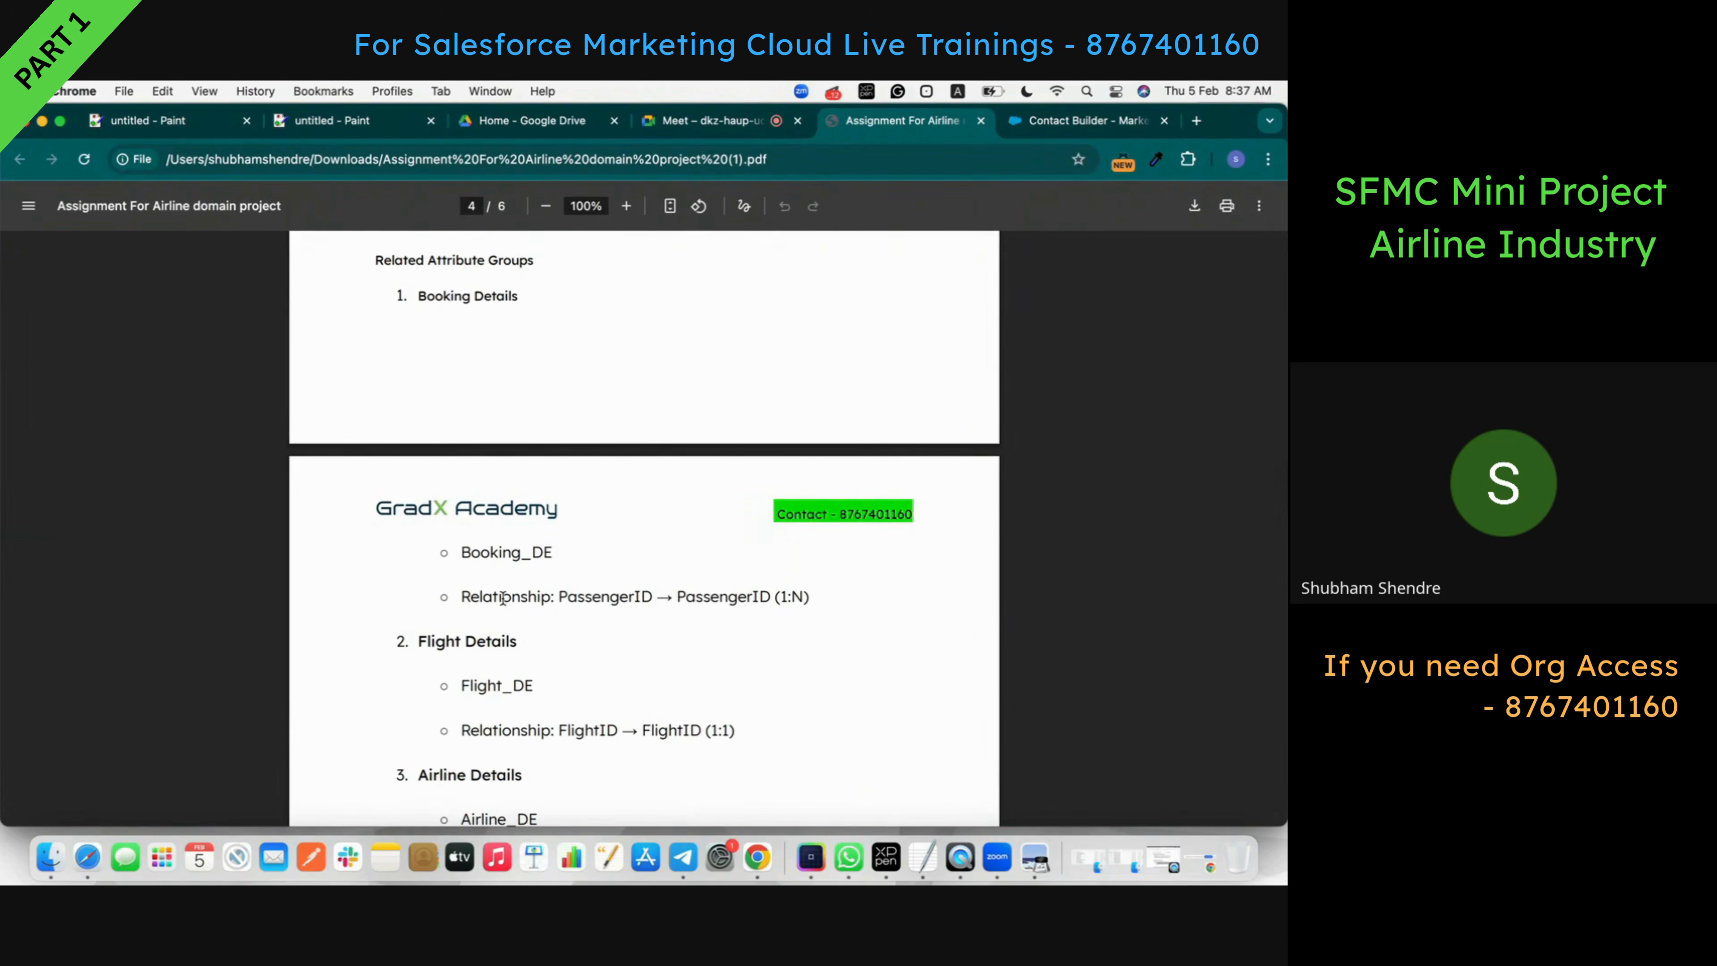
pyautogui.doubleClick(576, 604)
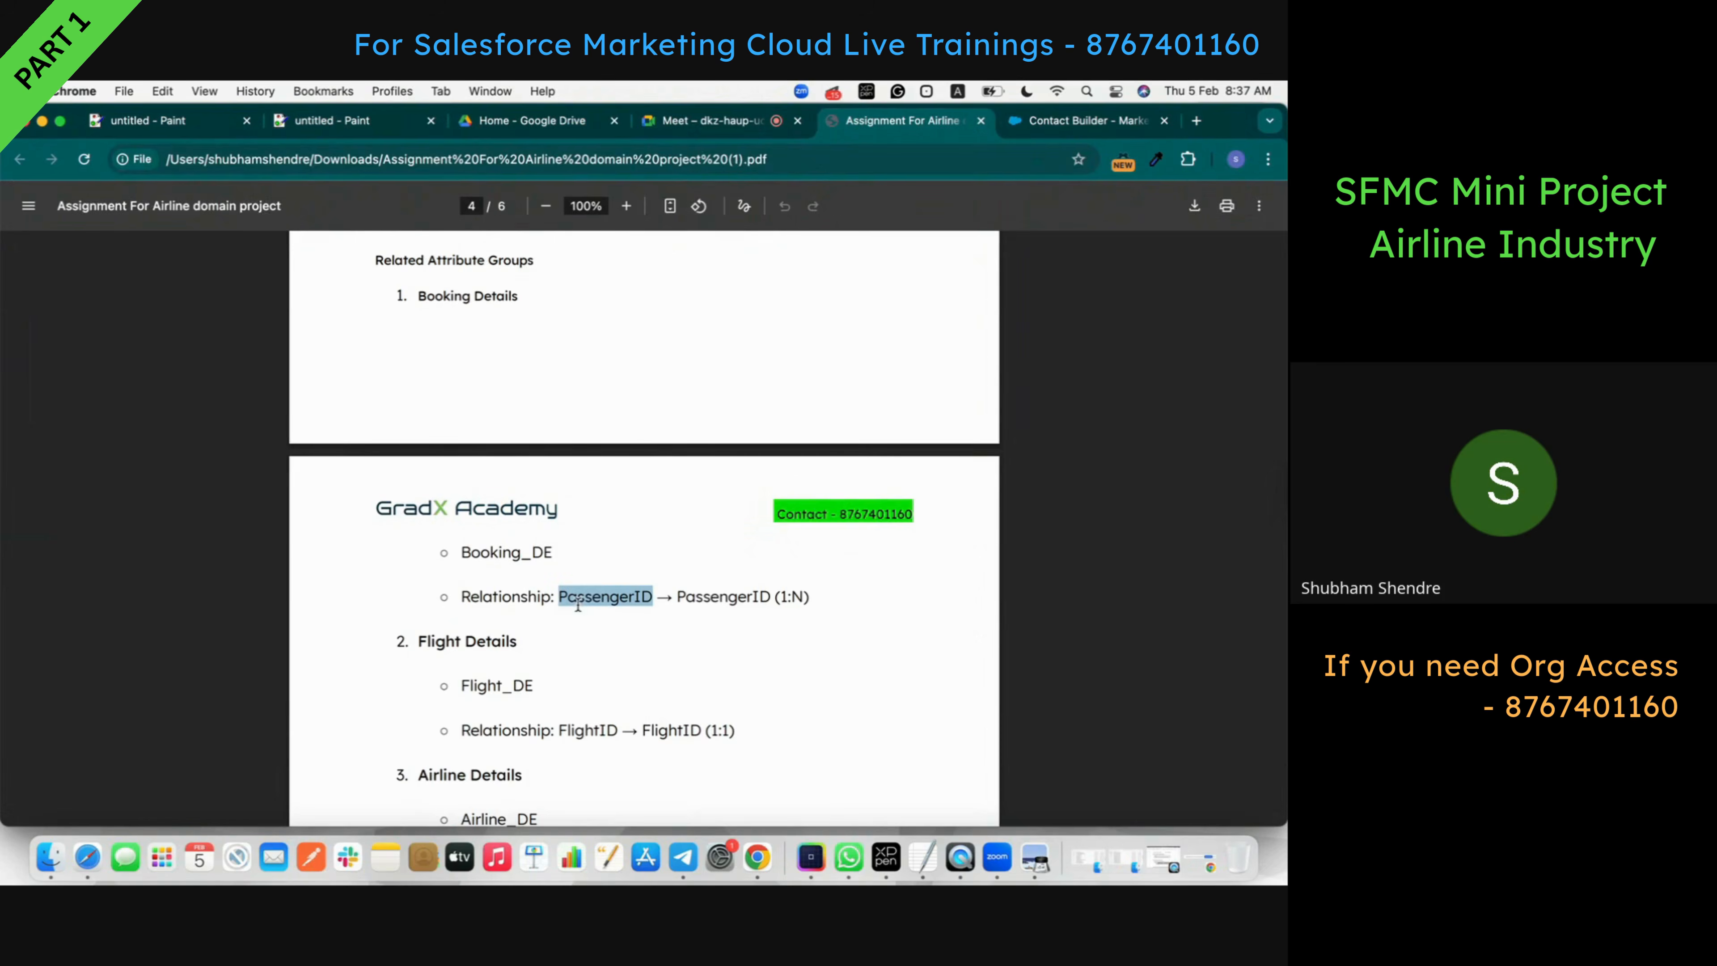
pyautogui.doubleClick(725, 604)
pyautogui.scroll(2, 574, 559)
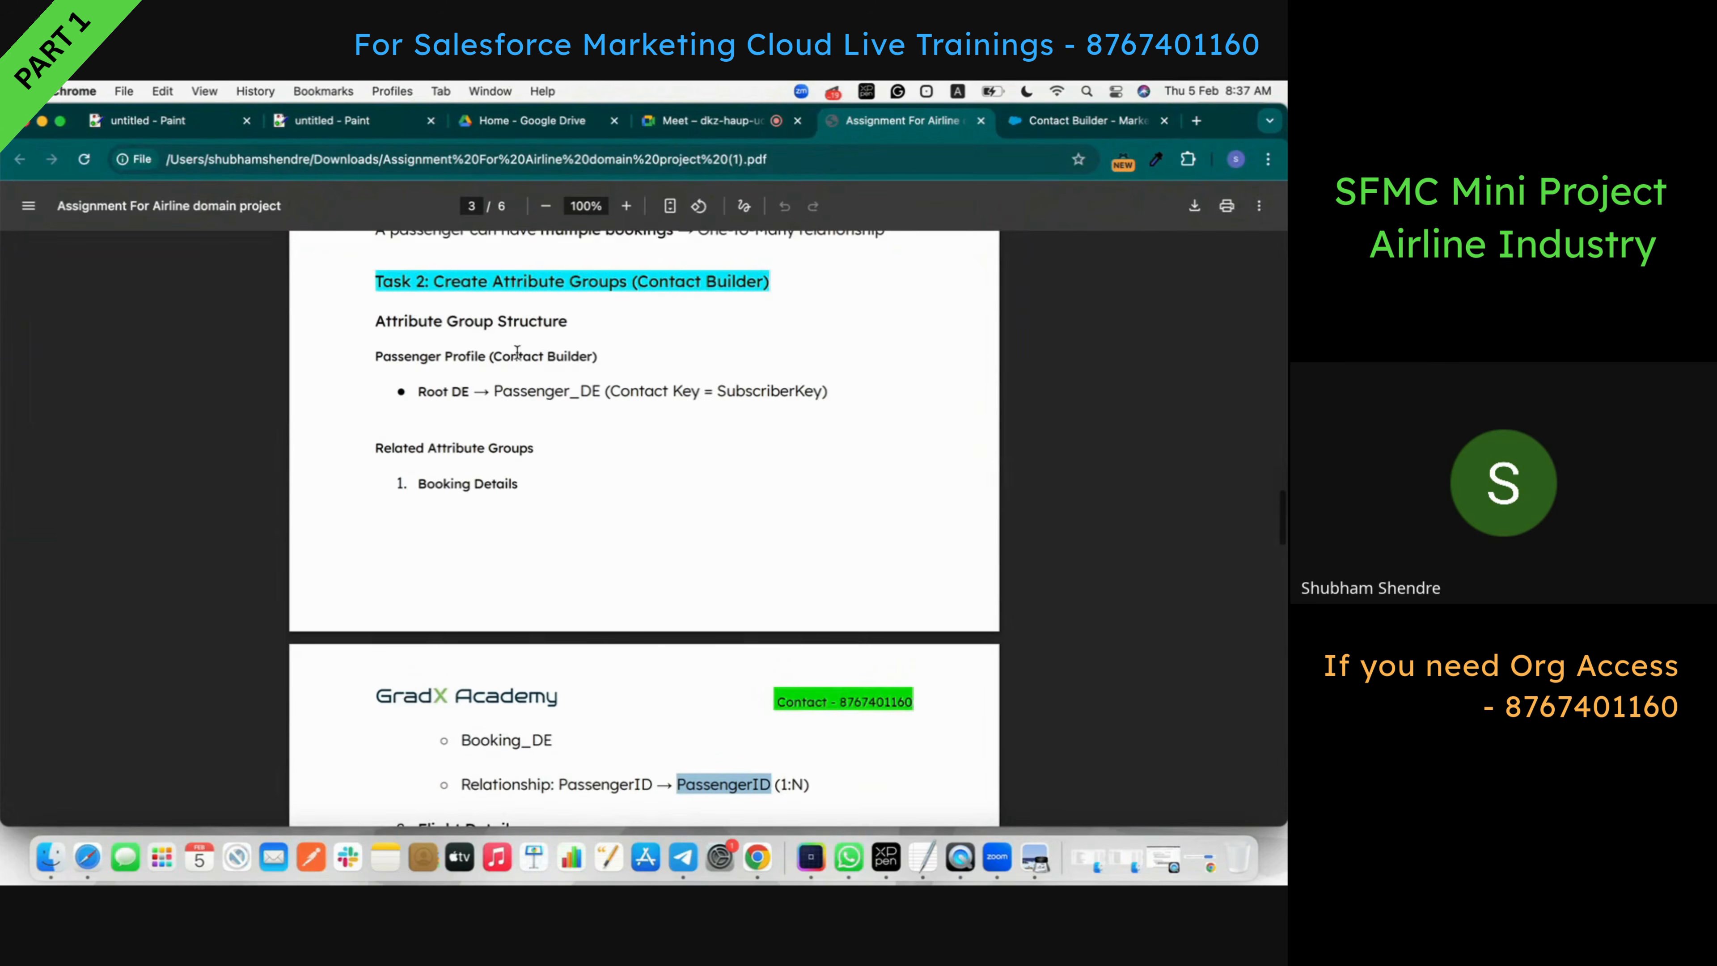
pyautogui.scroll(-2, 541, 386)
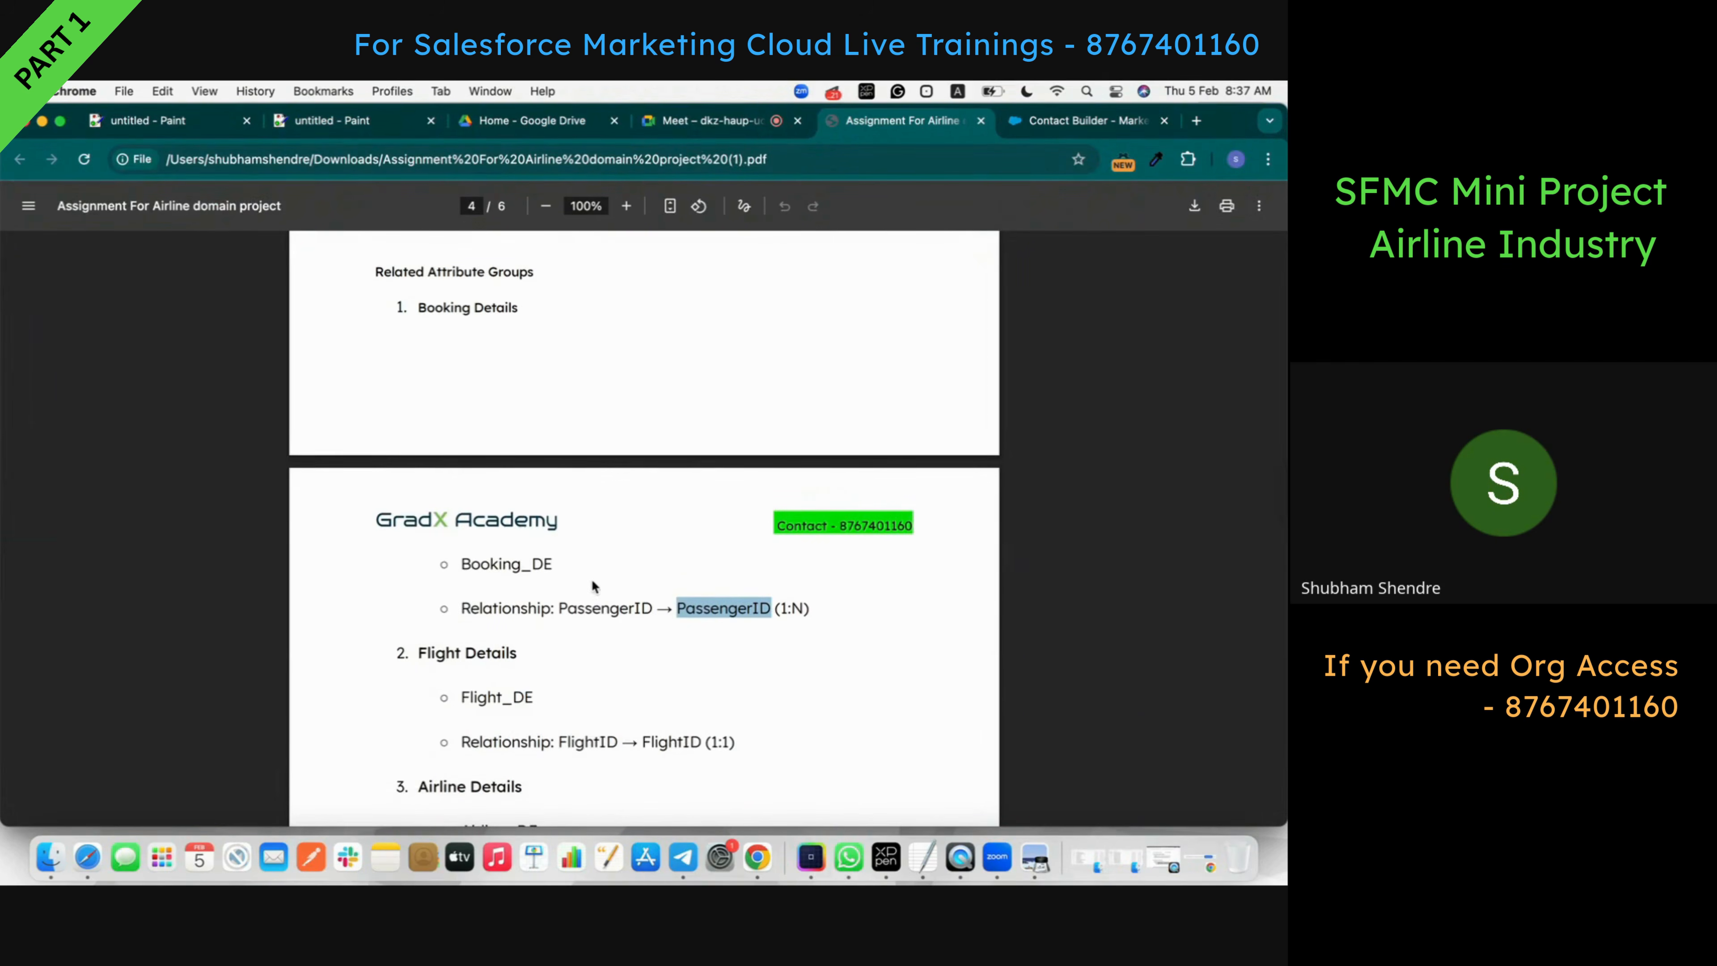
pyautogui.scroll(3, 593, 583)
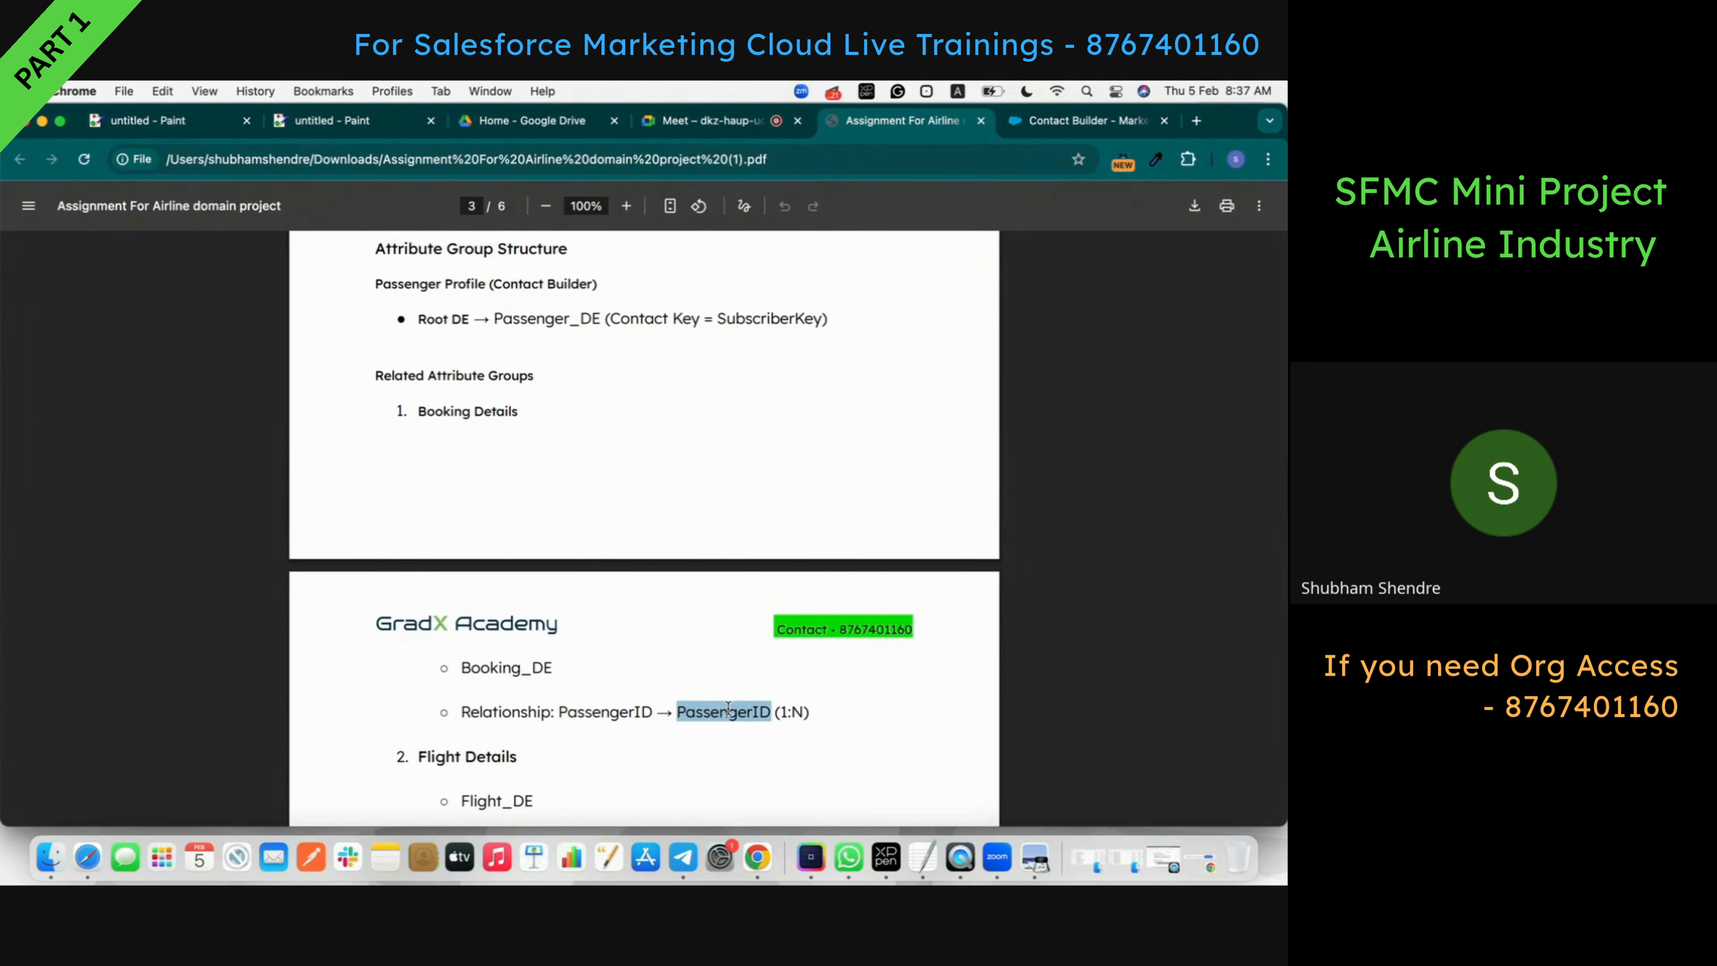
pyautogui.scroll(-8, 728, 707)
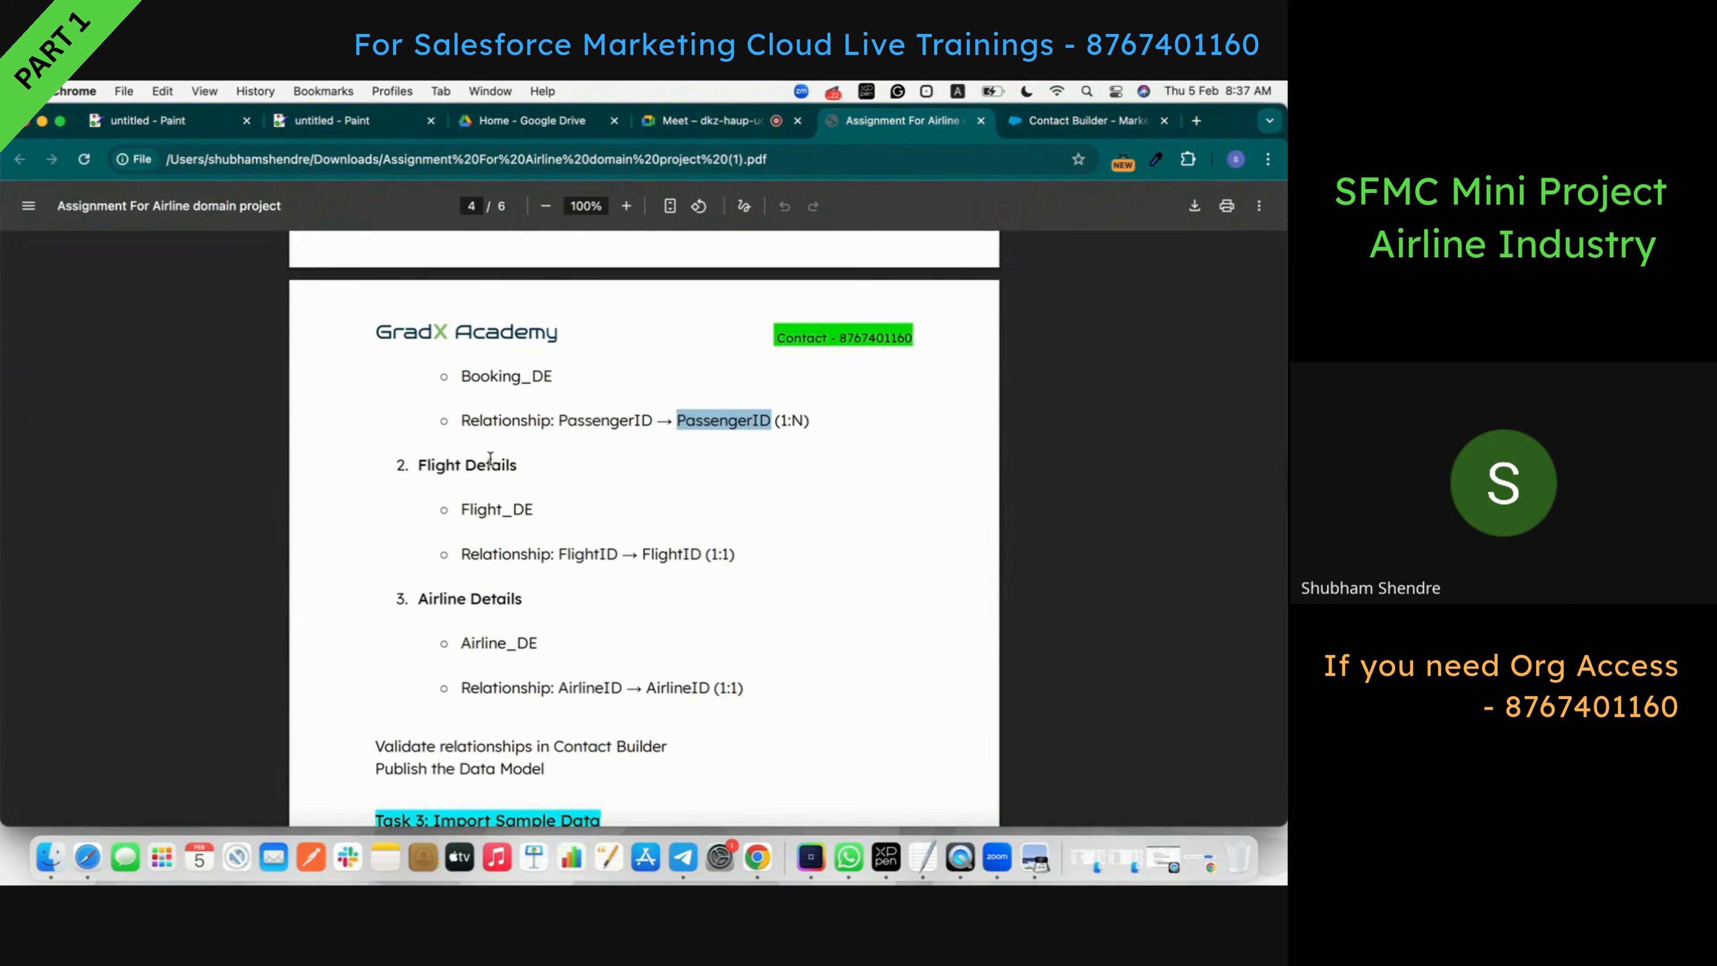
pyautogui.click(1029, 120)
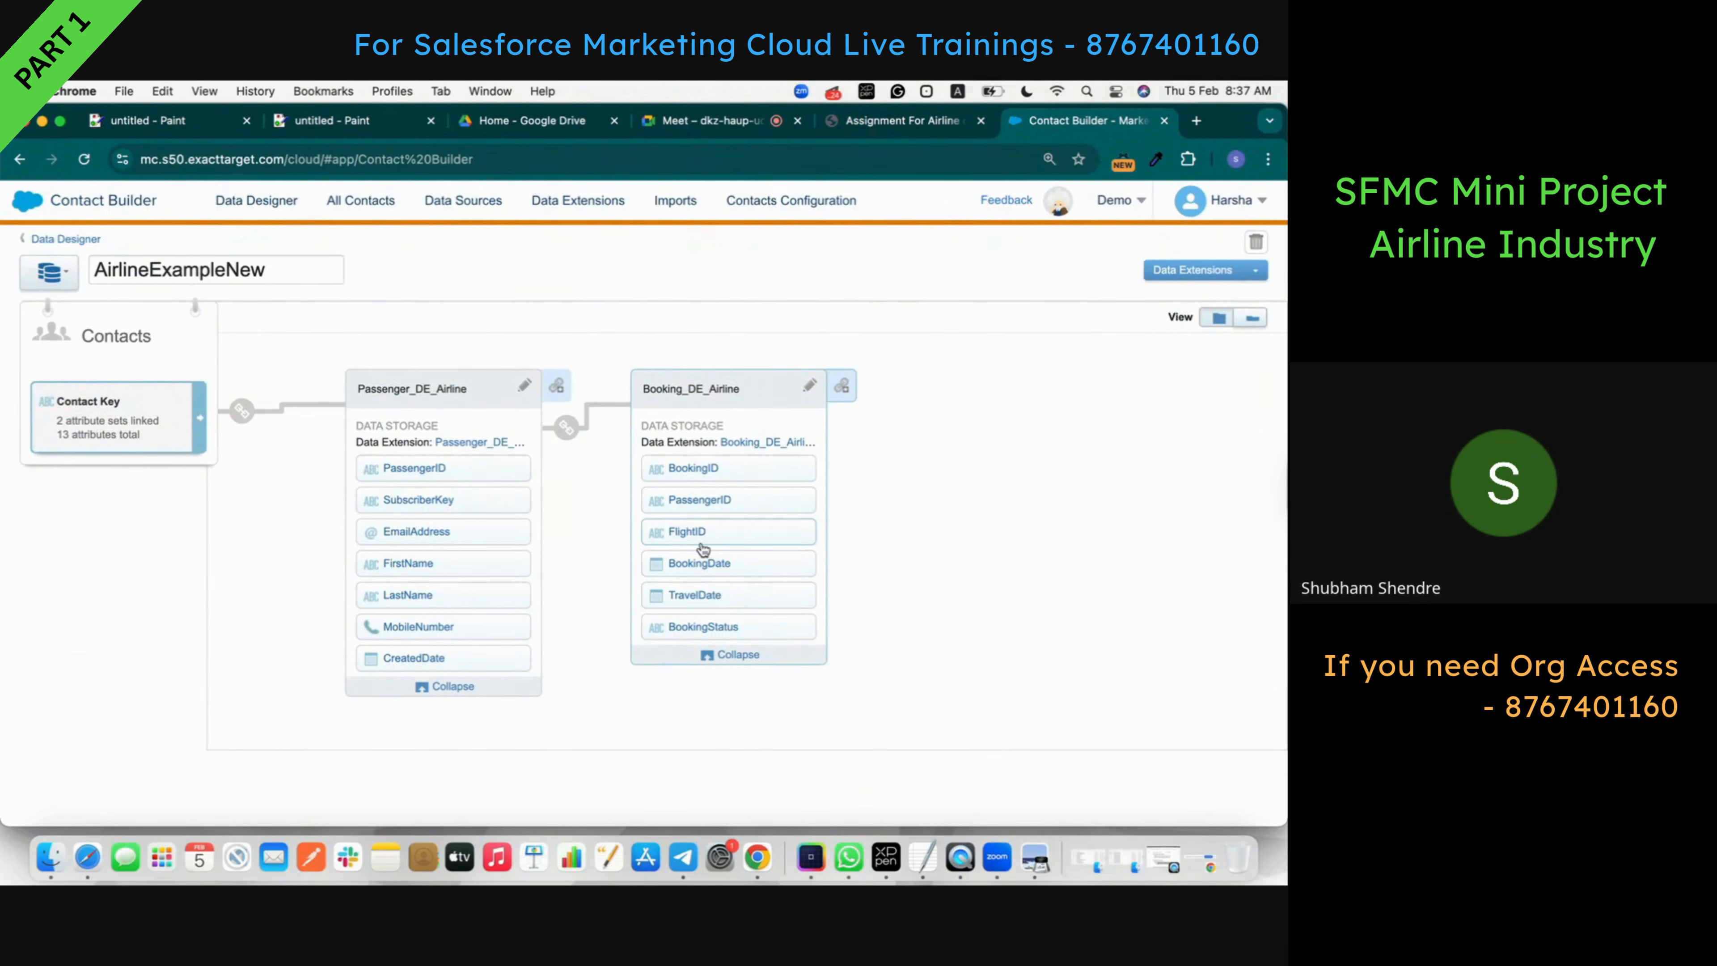
# - Start a link from Booking_DE_Airline and browse to the AirlineExample folder
pyautogui.scroll(-1, 703, 549)
pyautogui.scroll(1, 746, 512)
pyautogui.click(844, 387)
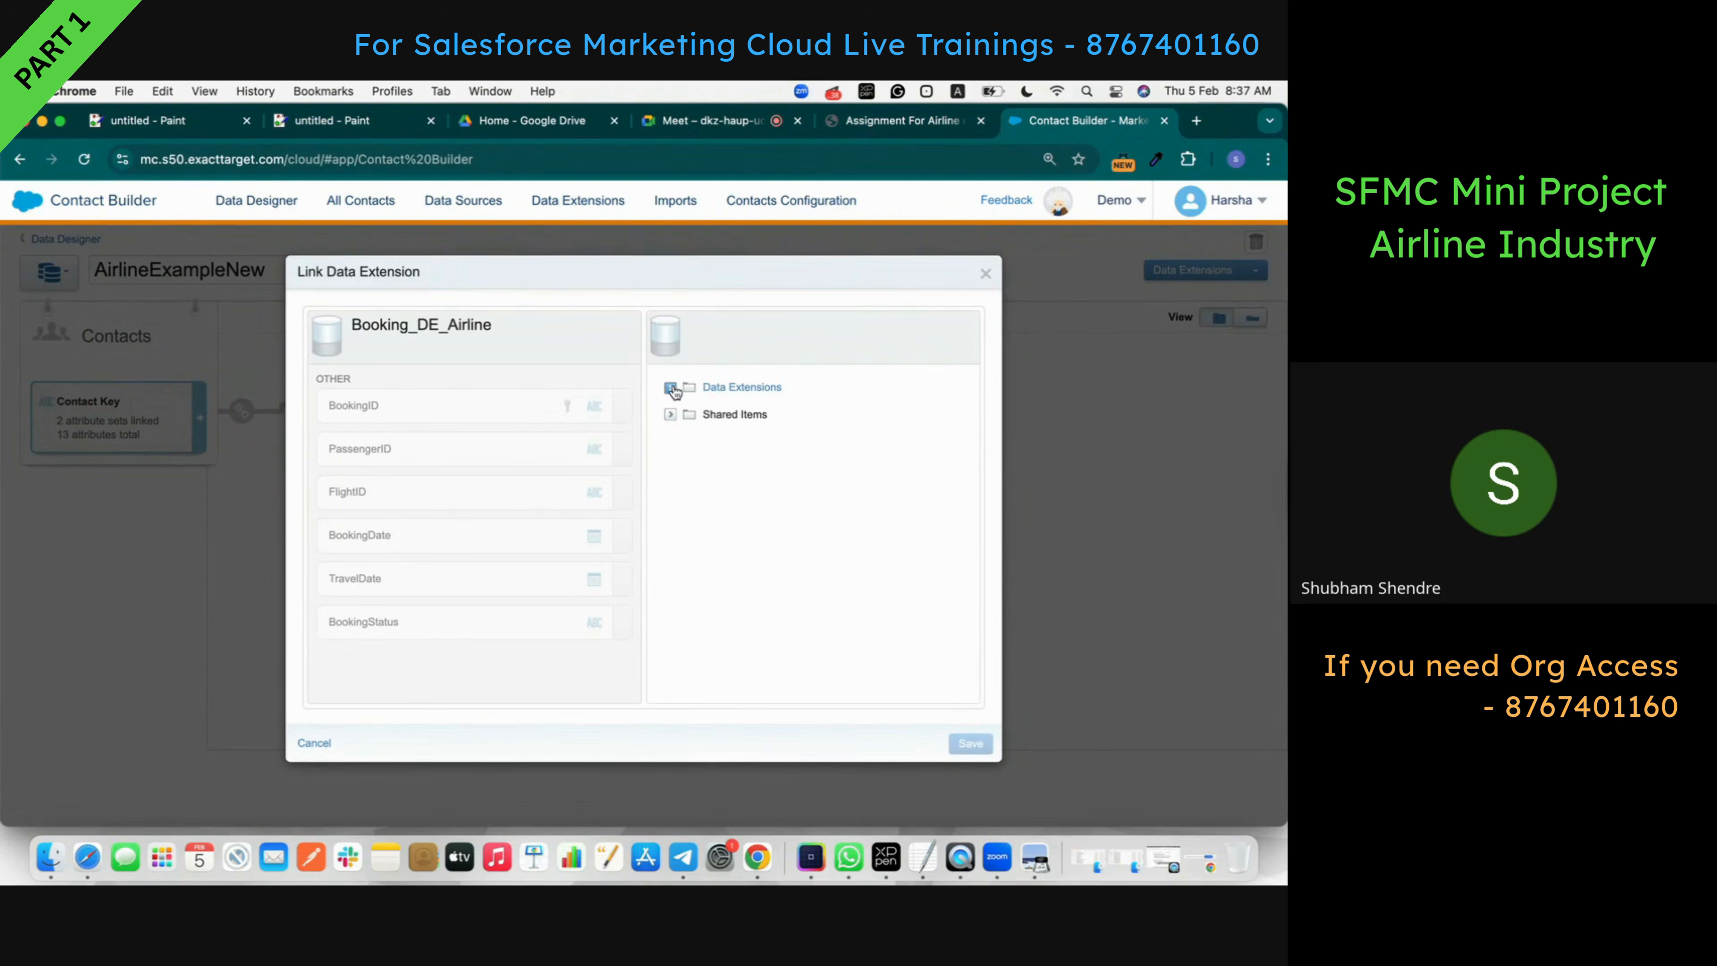
pyautogui.click(670, 388)
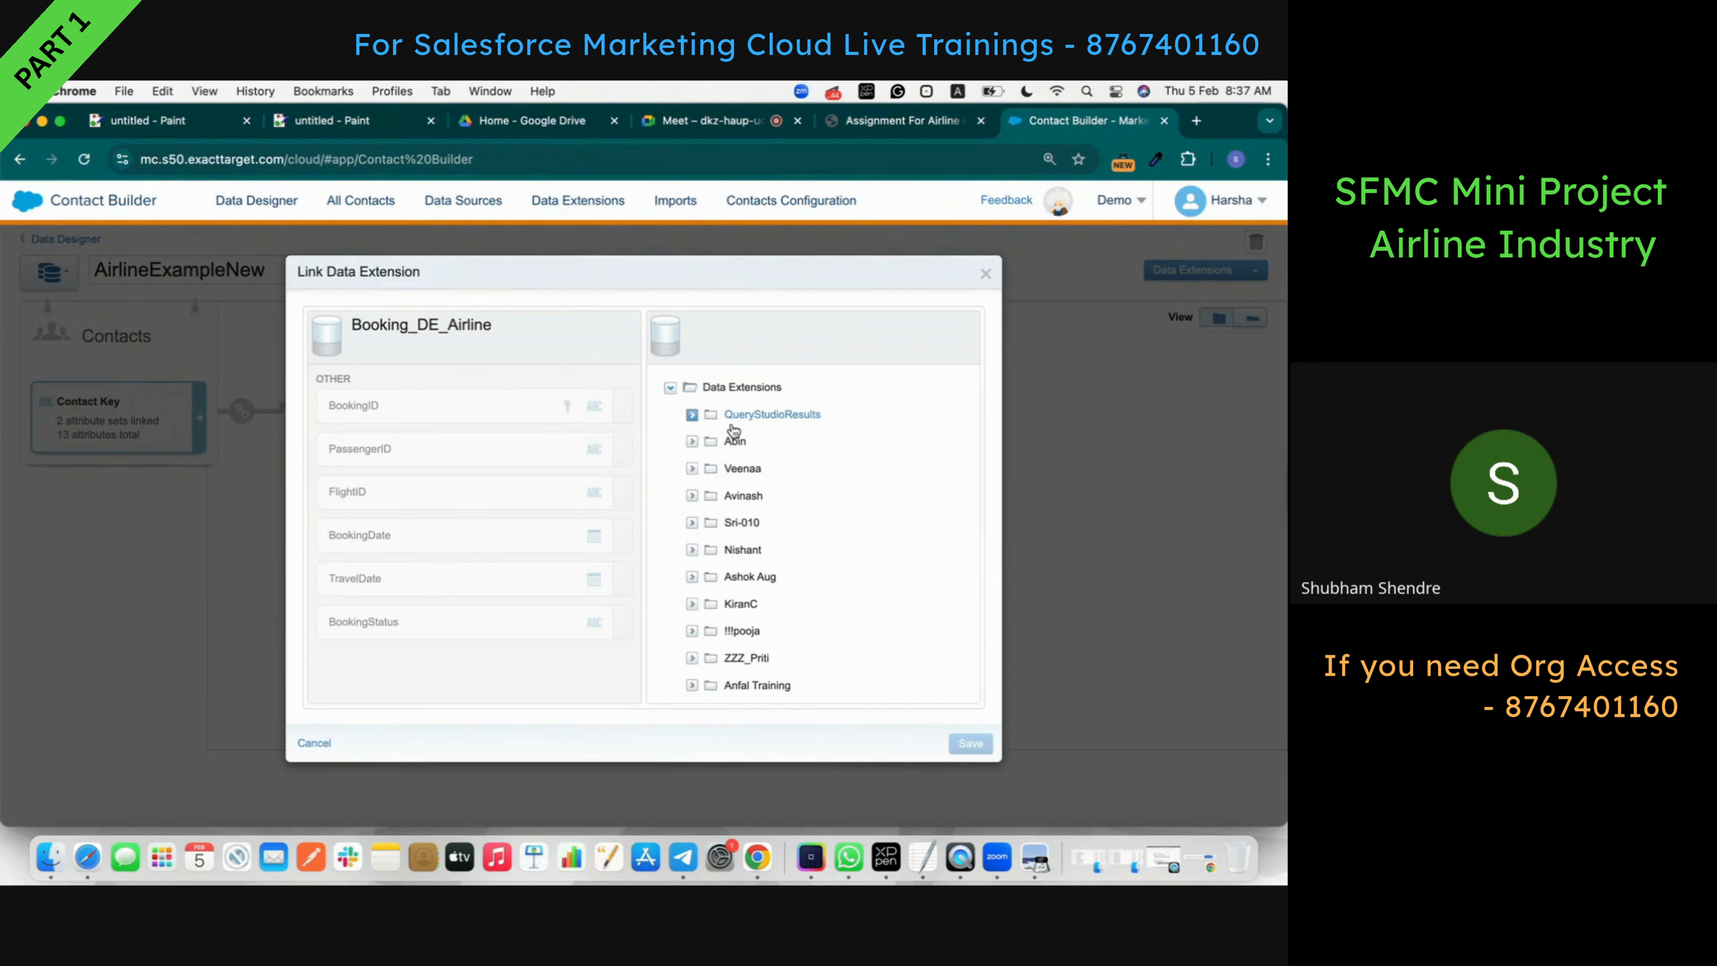
pyautogui.scroll(-10, 723, 473)
pyautogui.scroll(1, 733, 429)
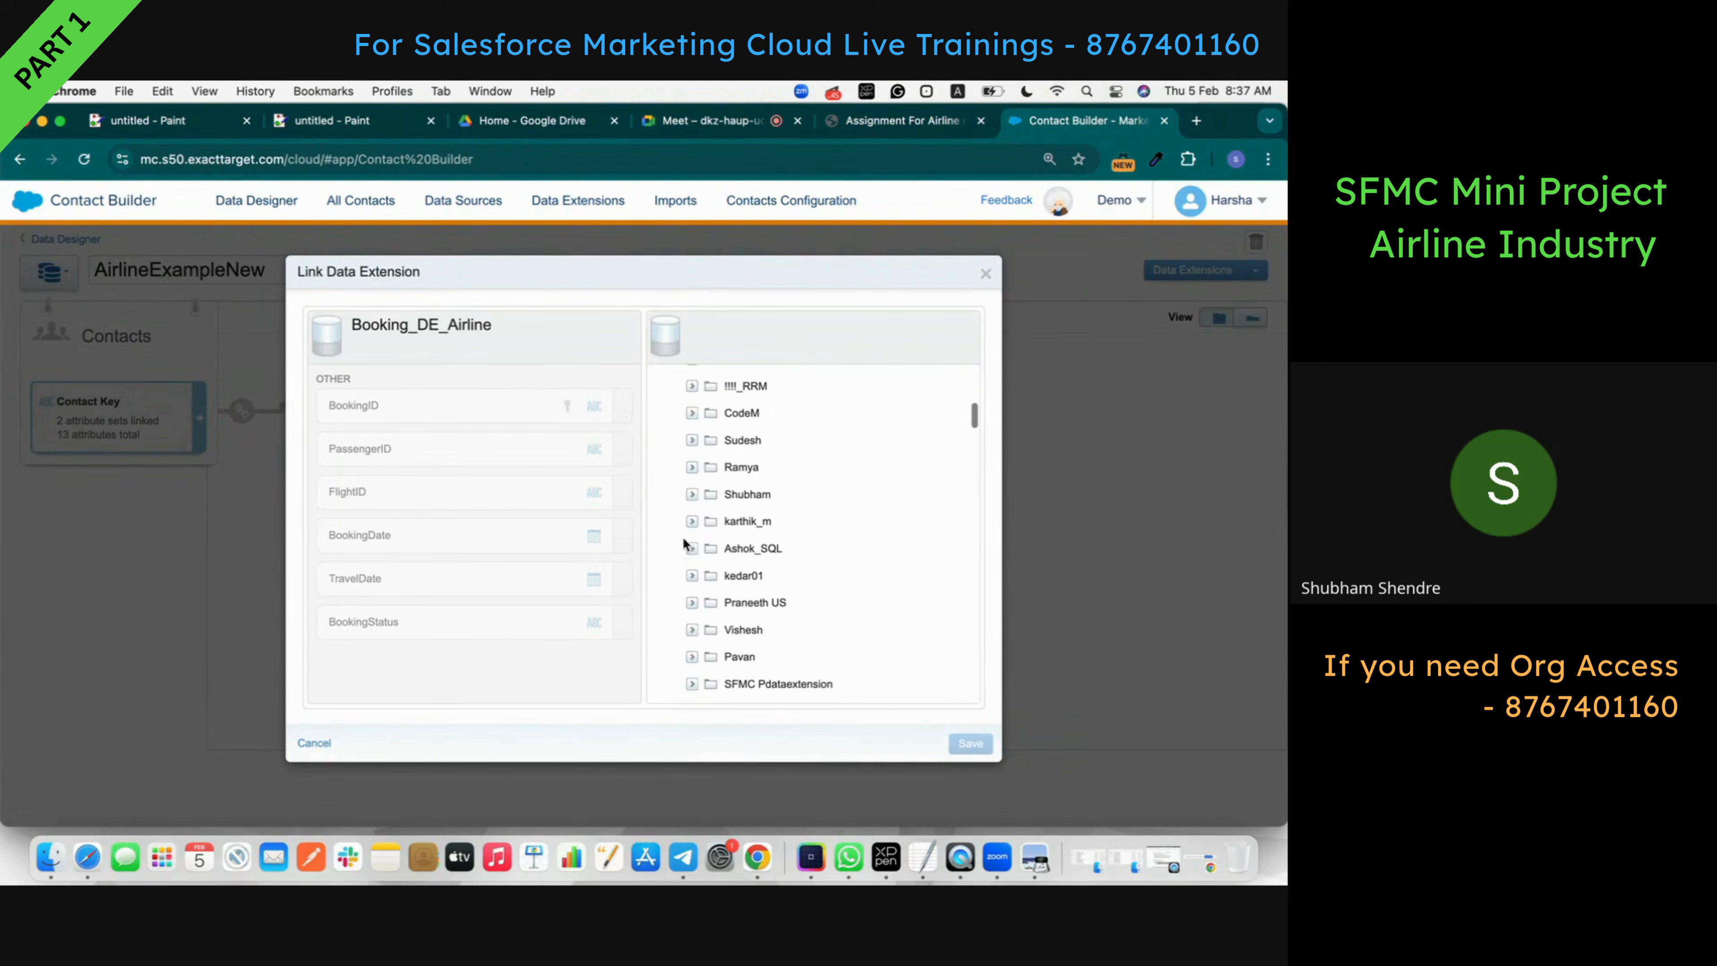
pyautogui.click(690, 494)
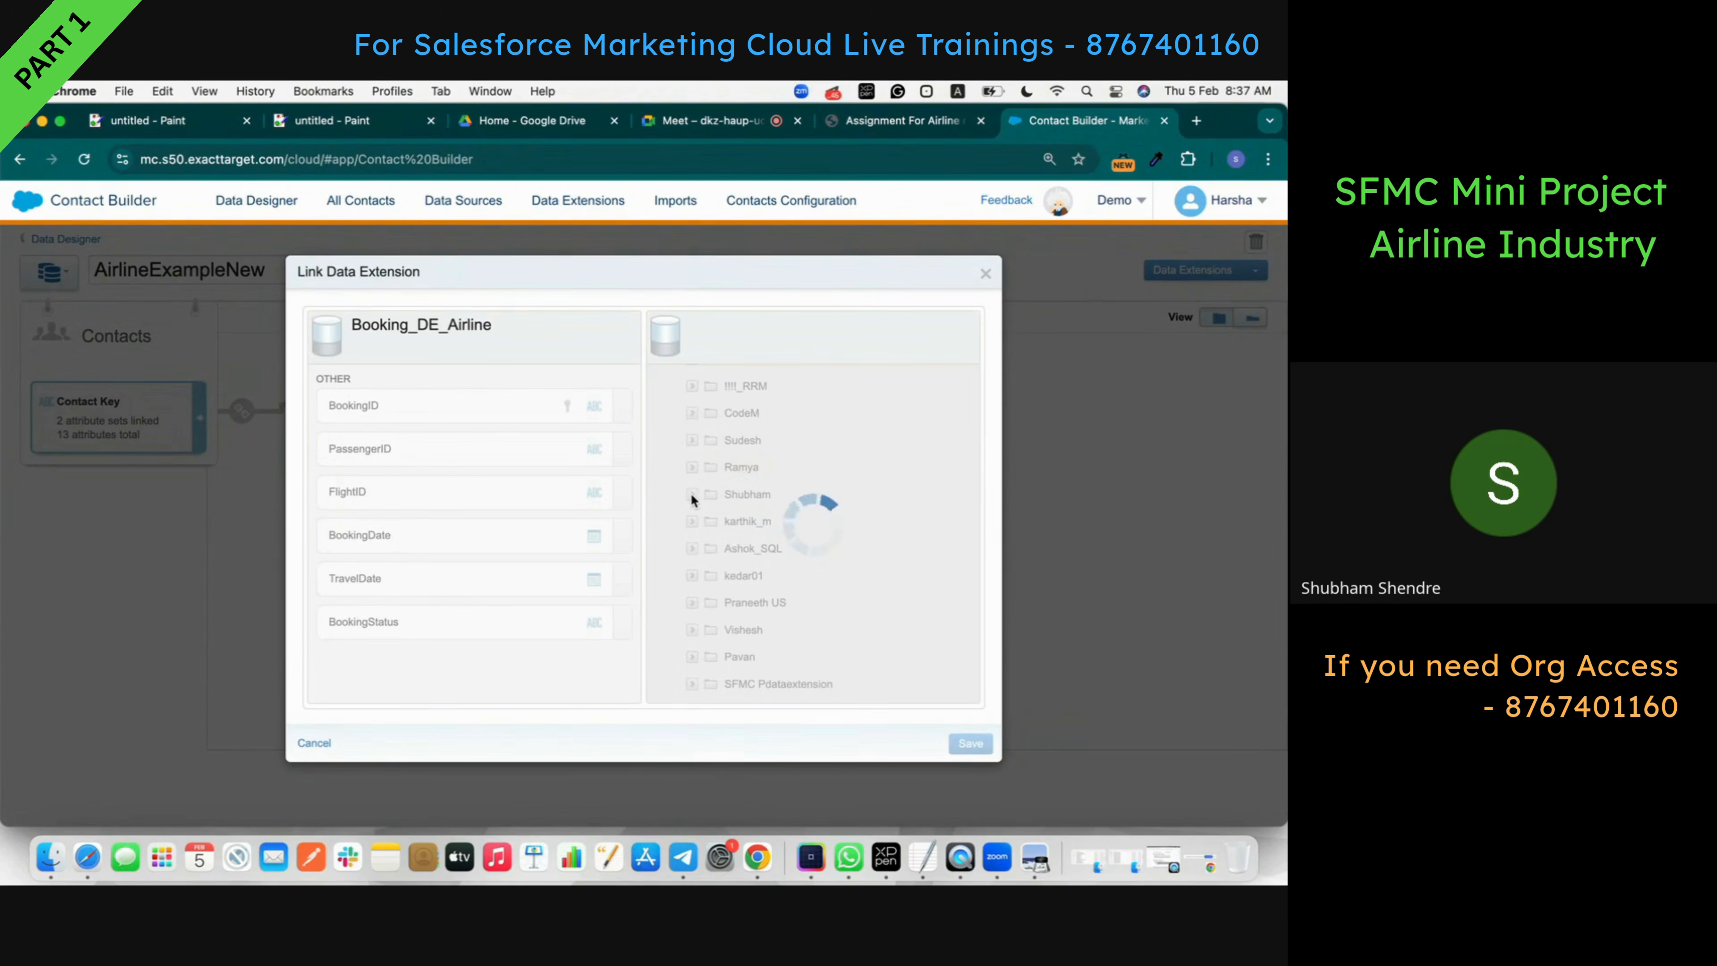
pyautogui.scroll(-5, 815, 560)
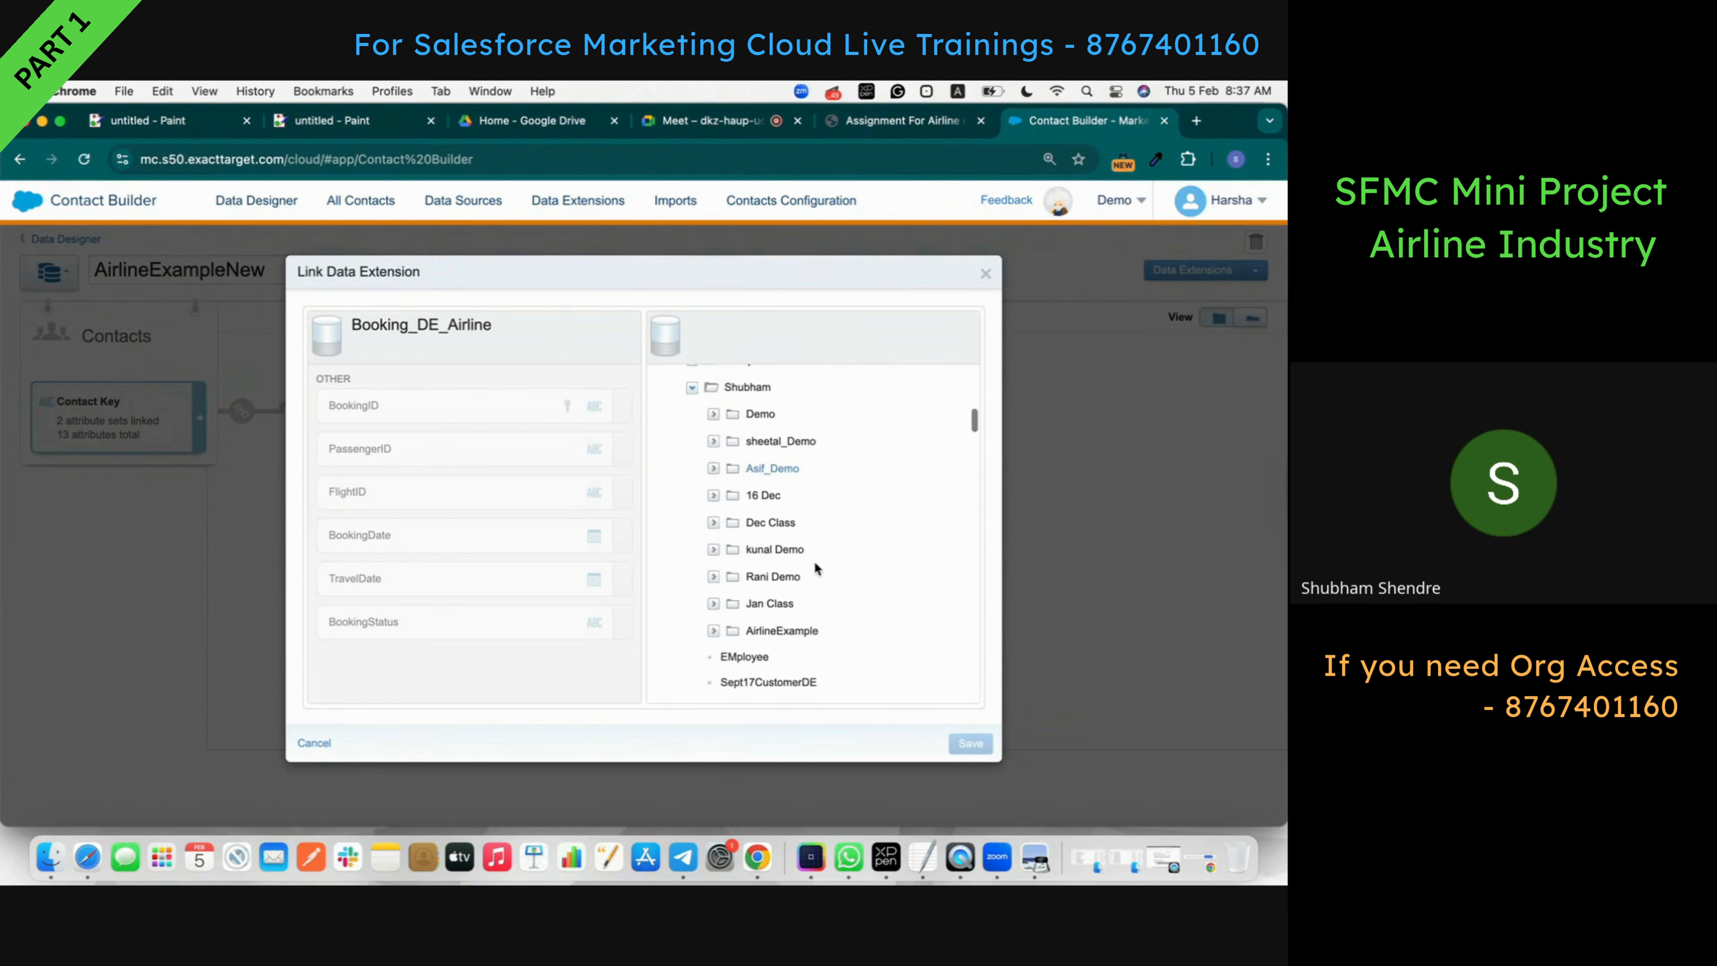
pyautogui.scroll(2, 815, 559)
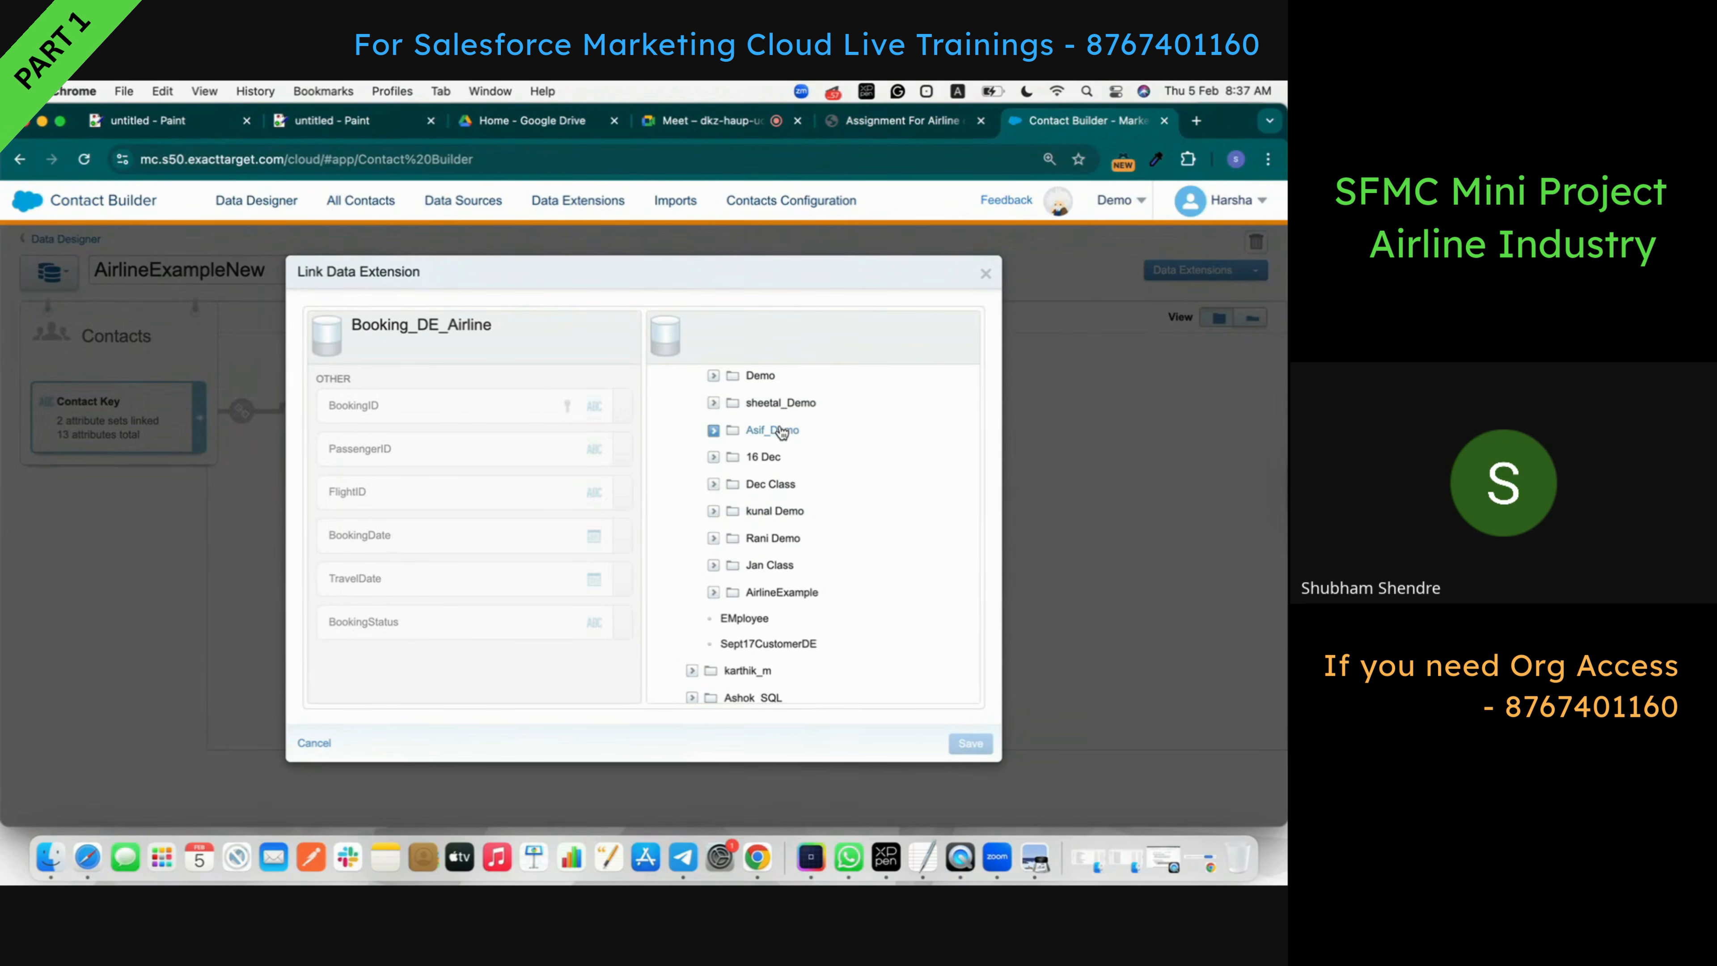
pyautogui.scroll(1, 731, 440)
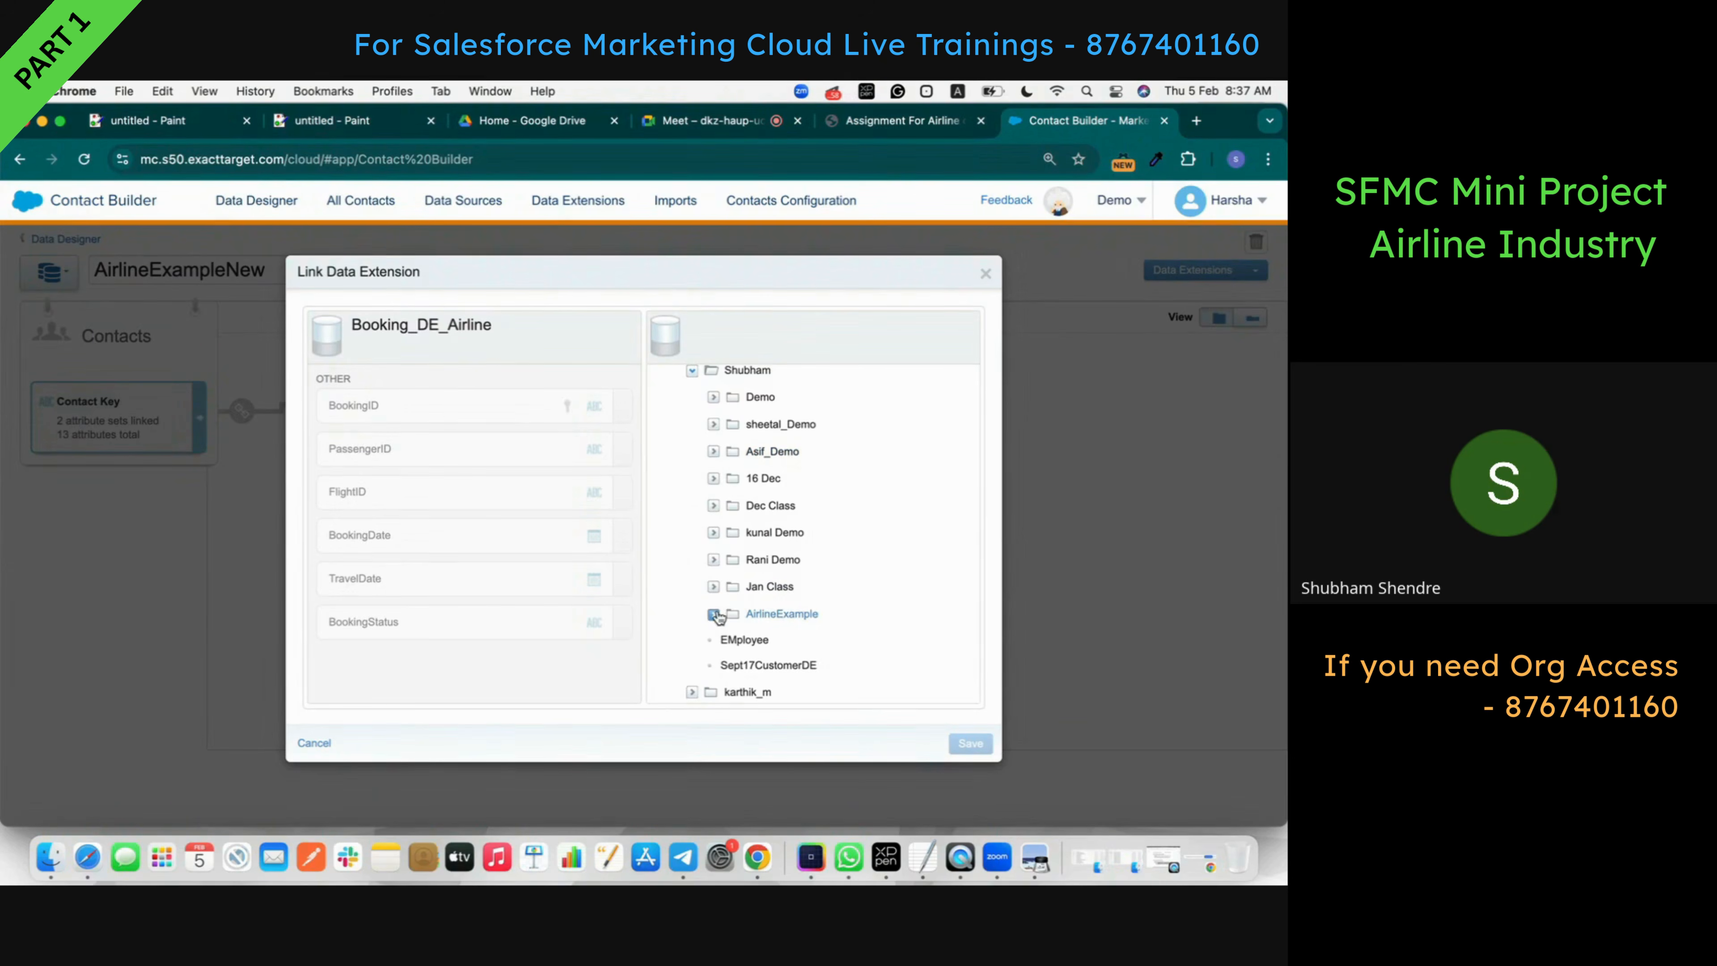
pyautogui.click(714, 614)
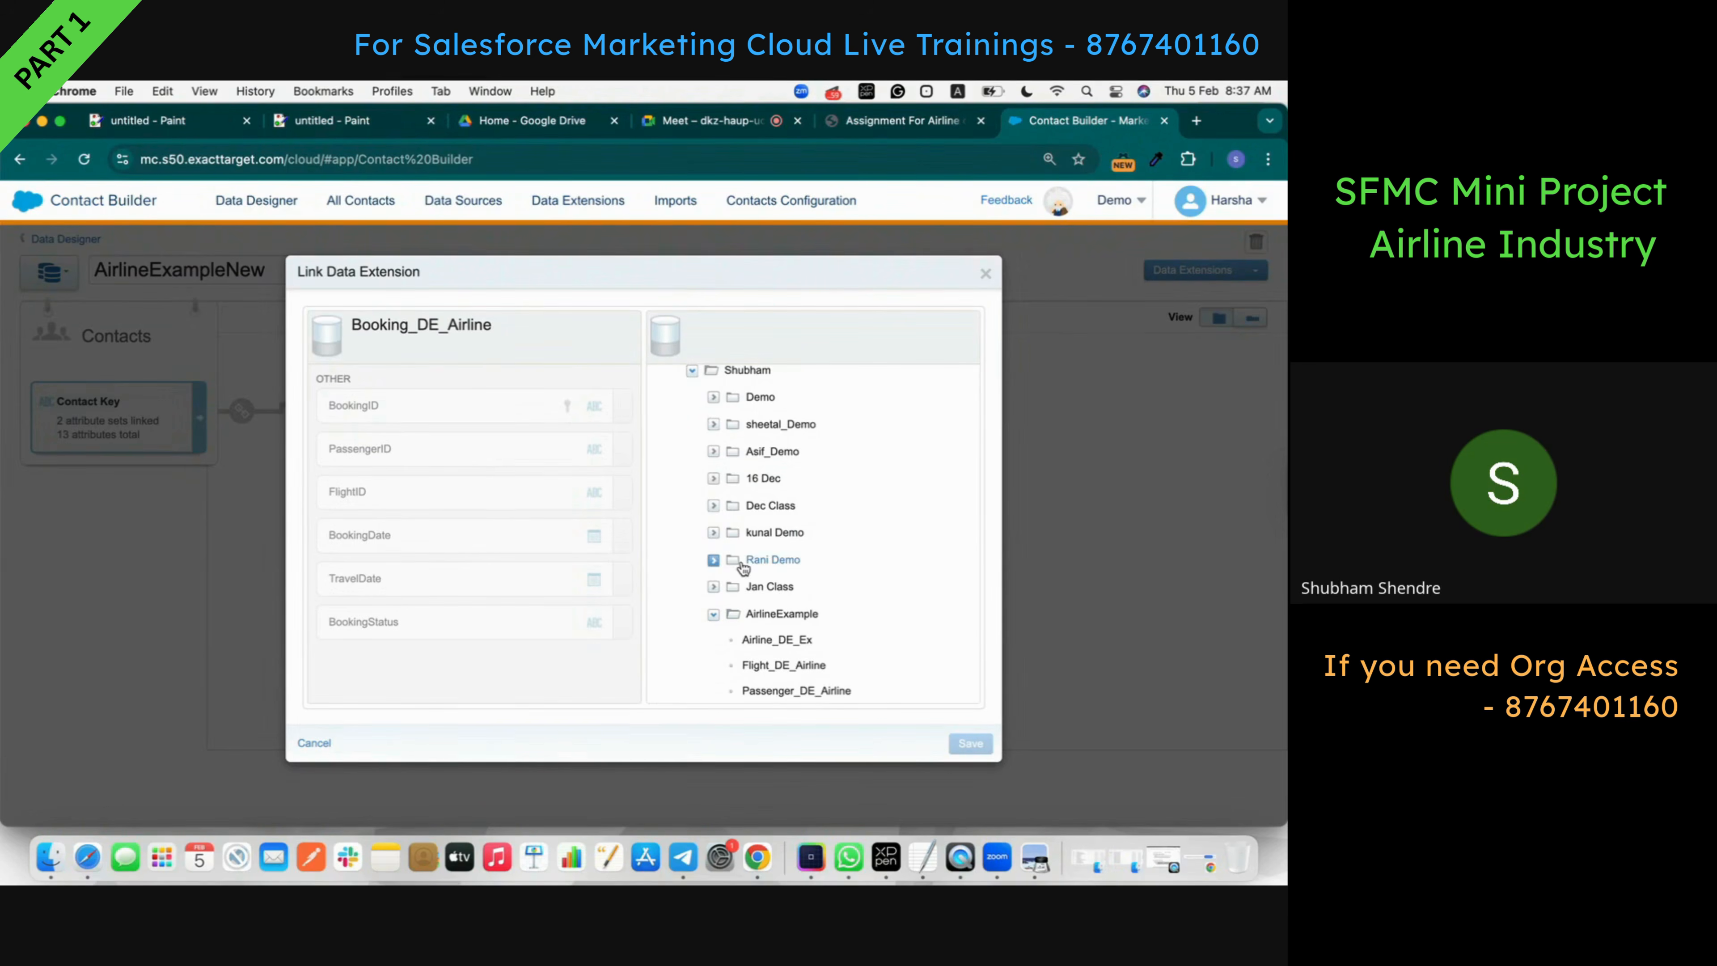
# - Choose Flight_DE_Airline and pair Booking's FlightID with Flight's FlightID
pyautogui.scroll(-4, 743, 561)
pyautogui.click(786, 567)
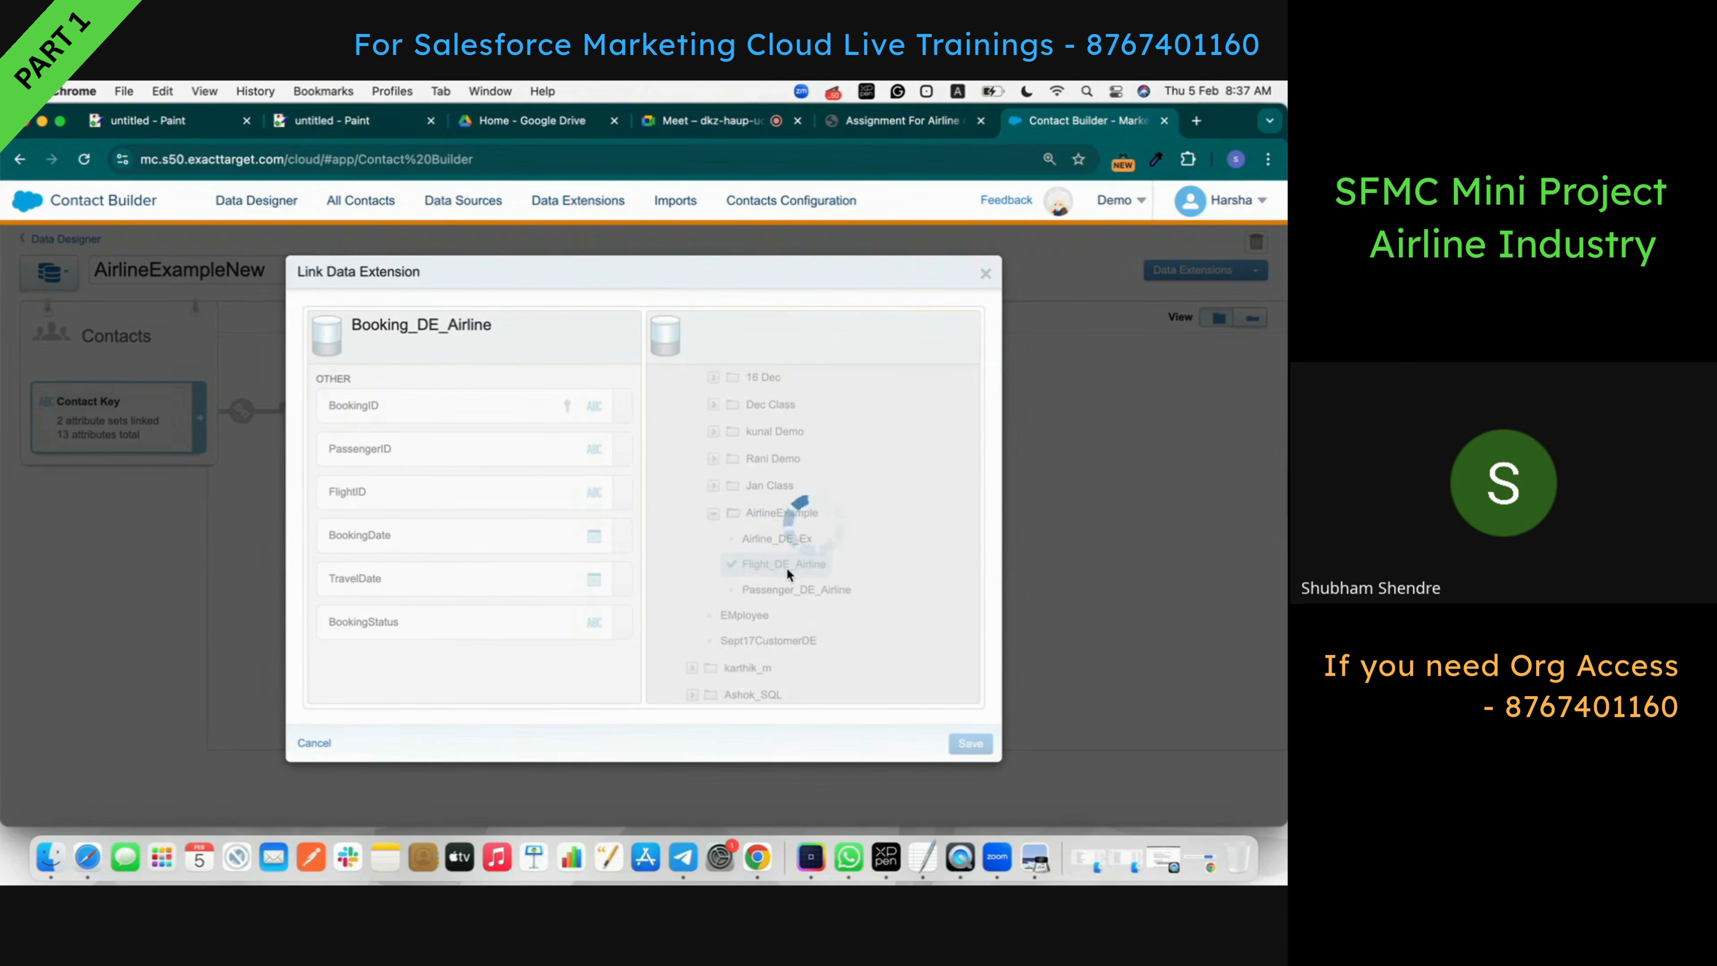
pyautogui.click(469, 492)
pyautogui.click(714, 467)
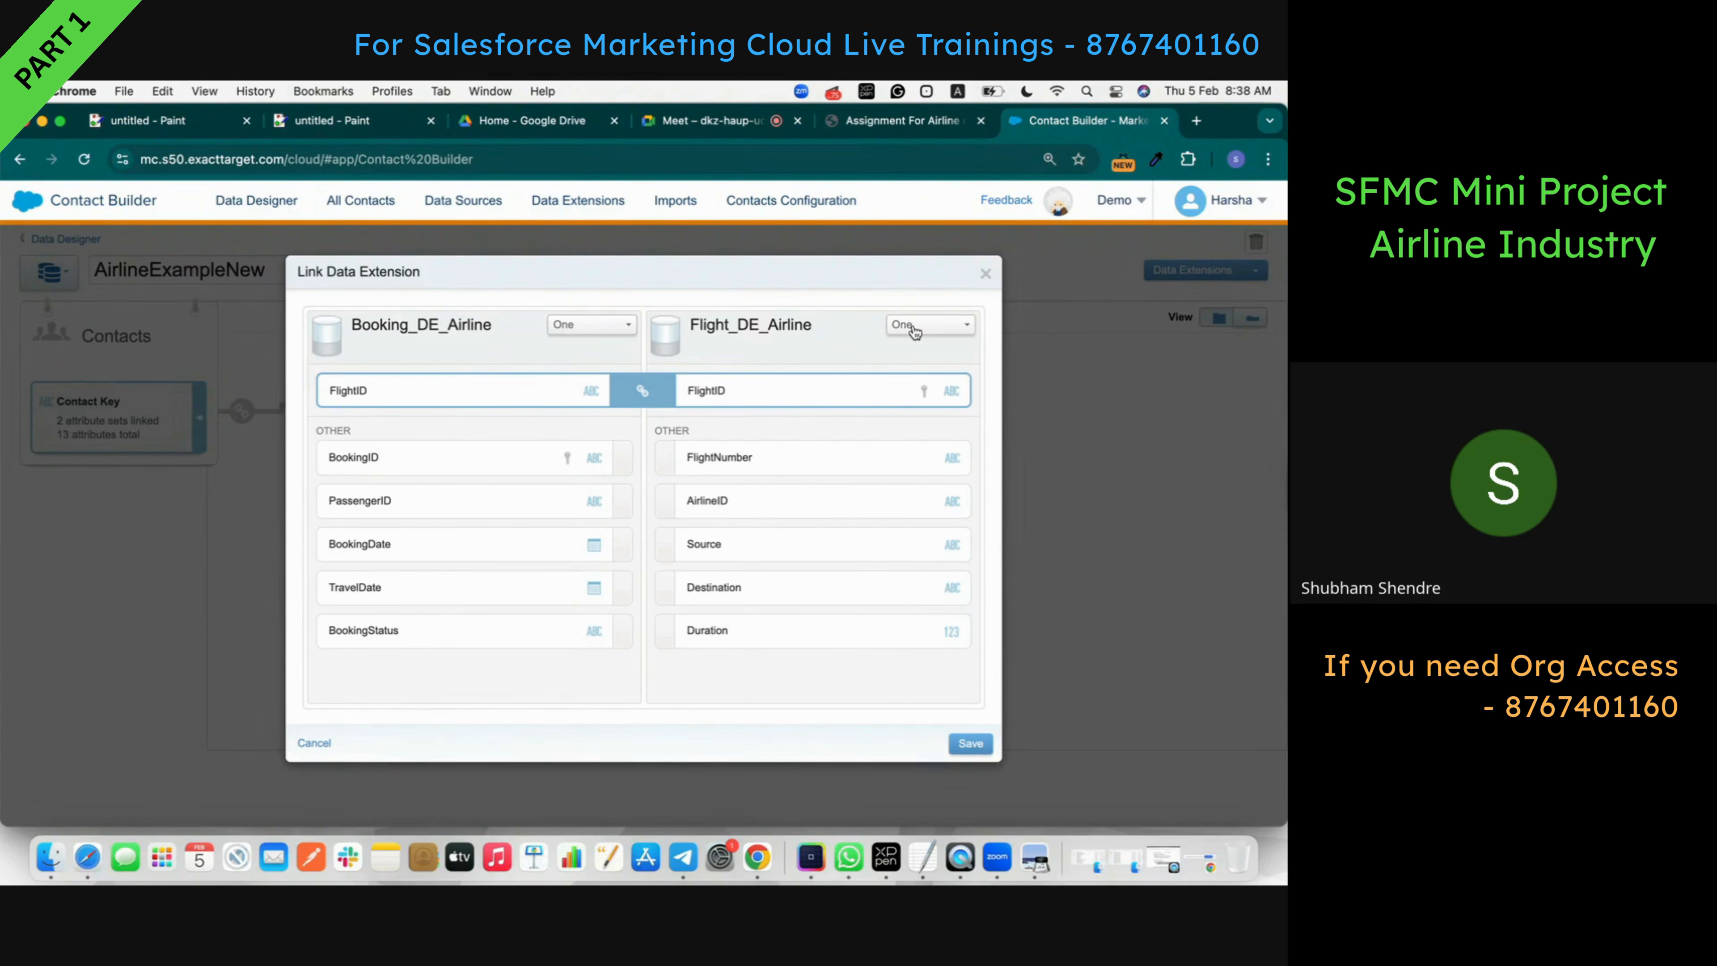
pyautogui.click(937, 125)
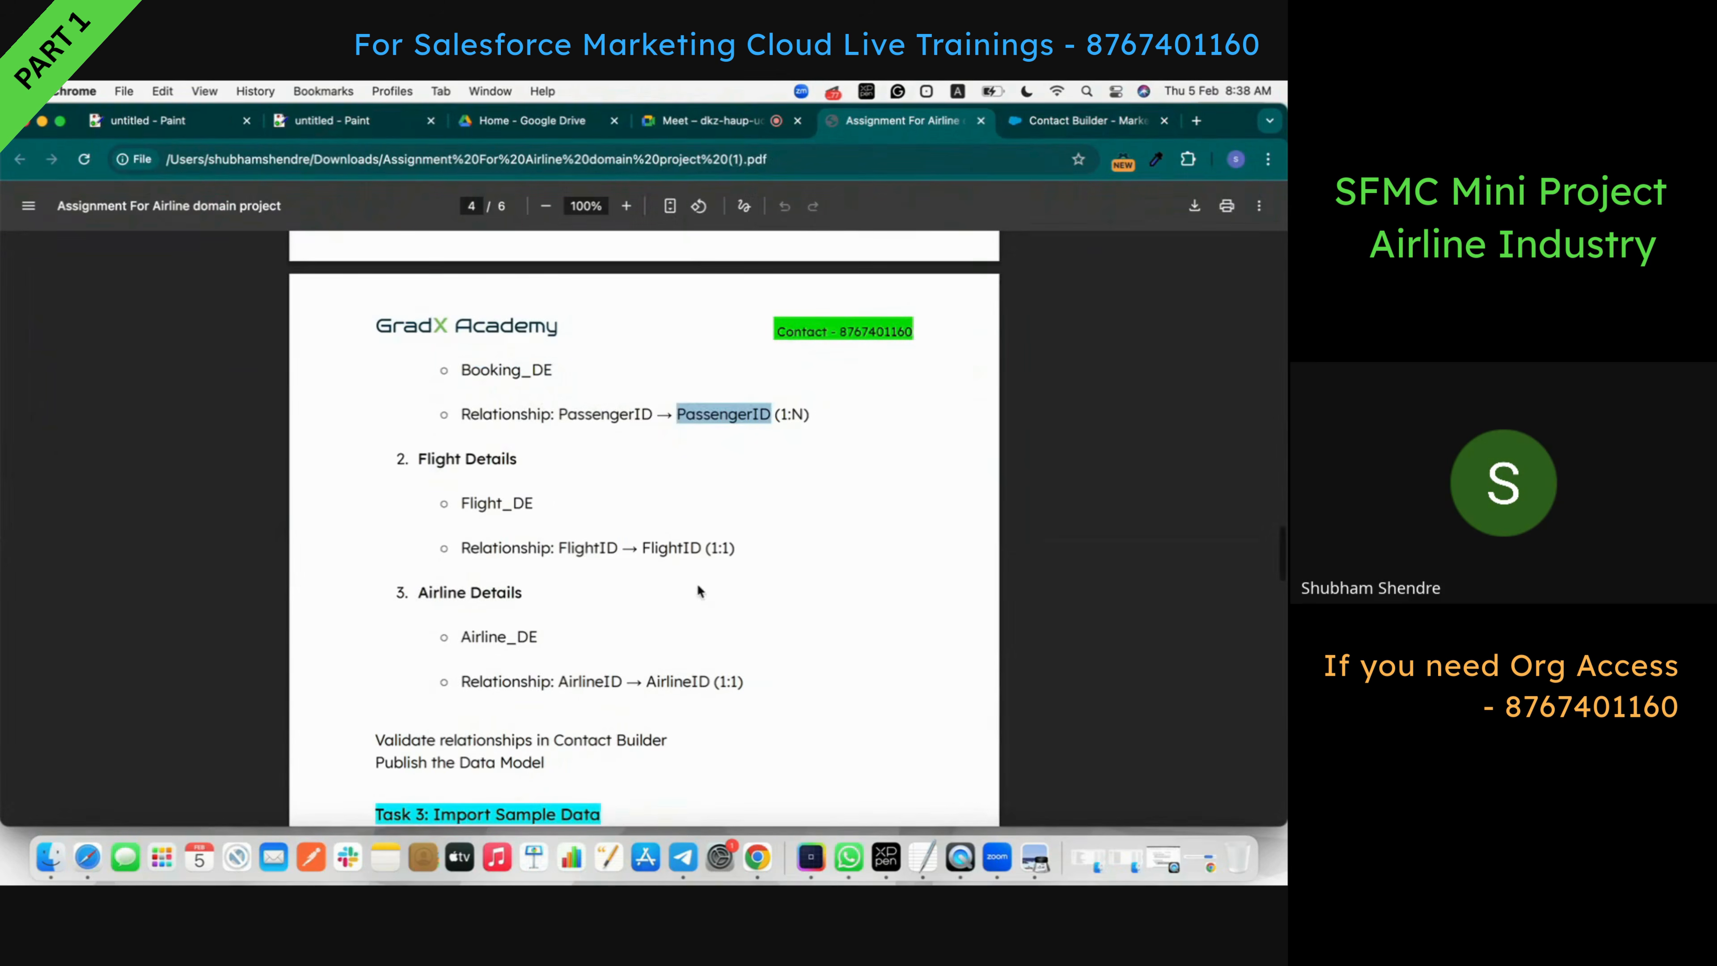
# - Save the one-to-one FlightID link from Booking_DE_Airline to Flight_DE_Airline
pyautogui.click(709, 547)
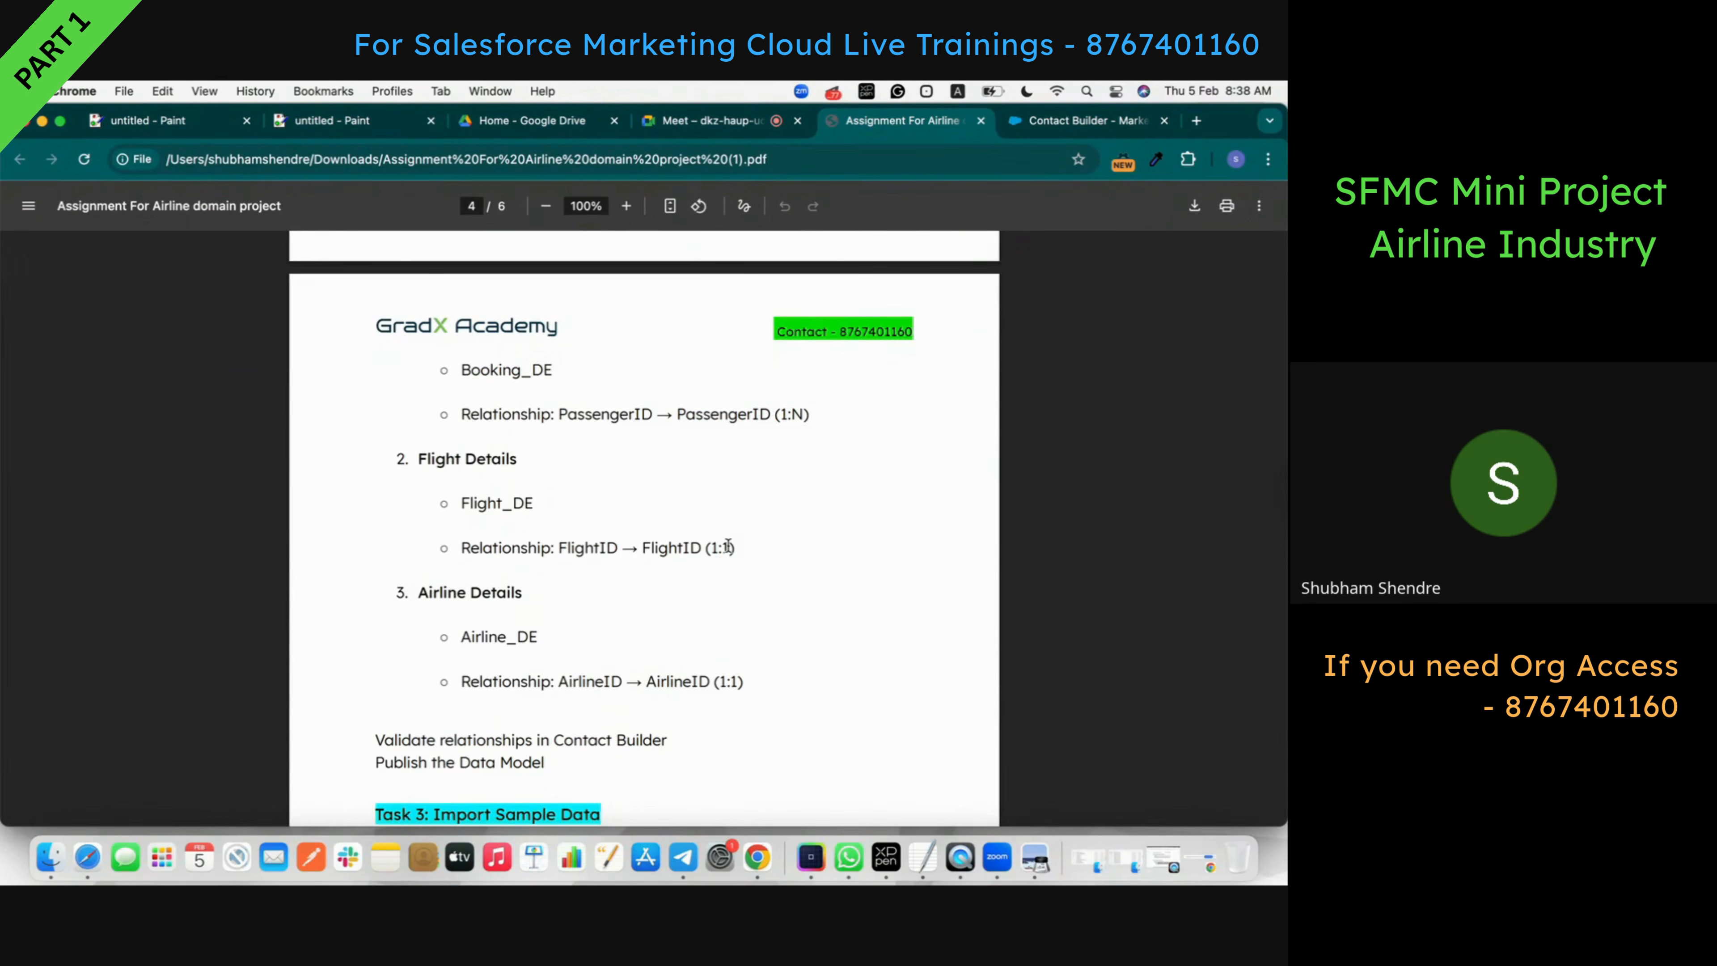
pyautogui.click(1062, 121)
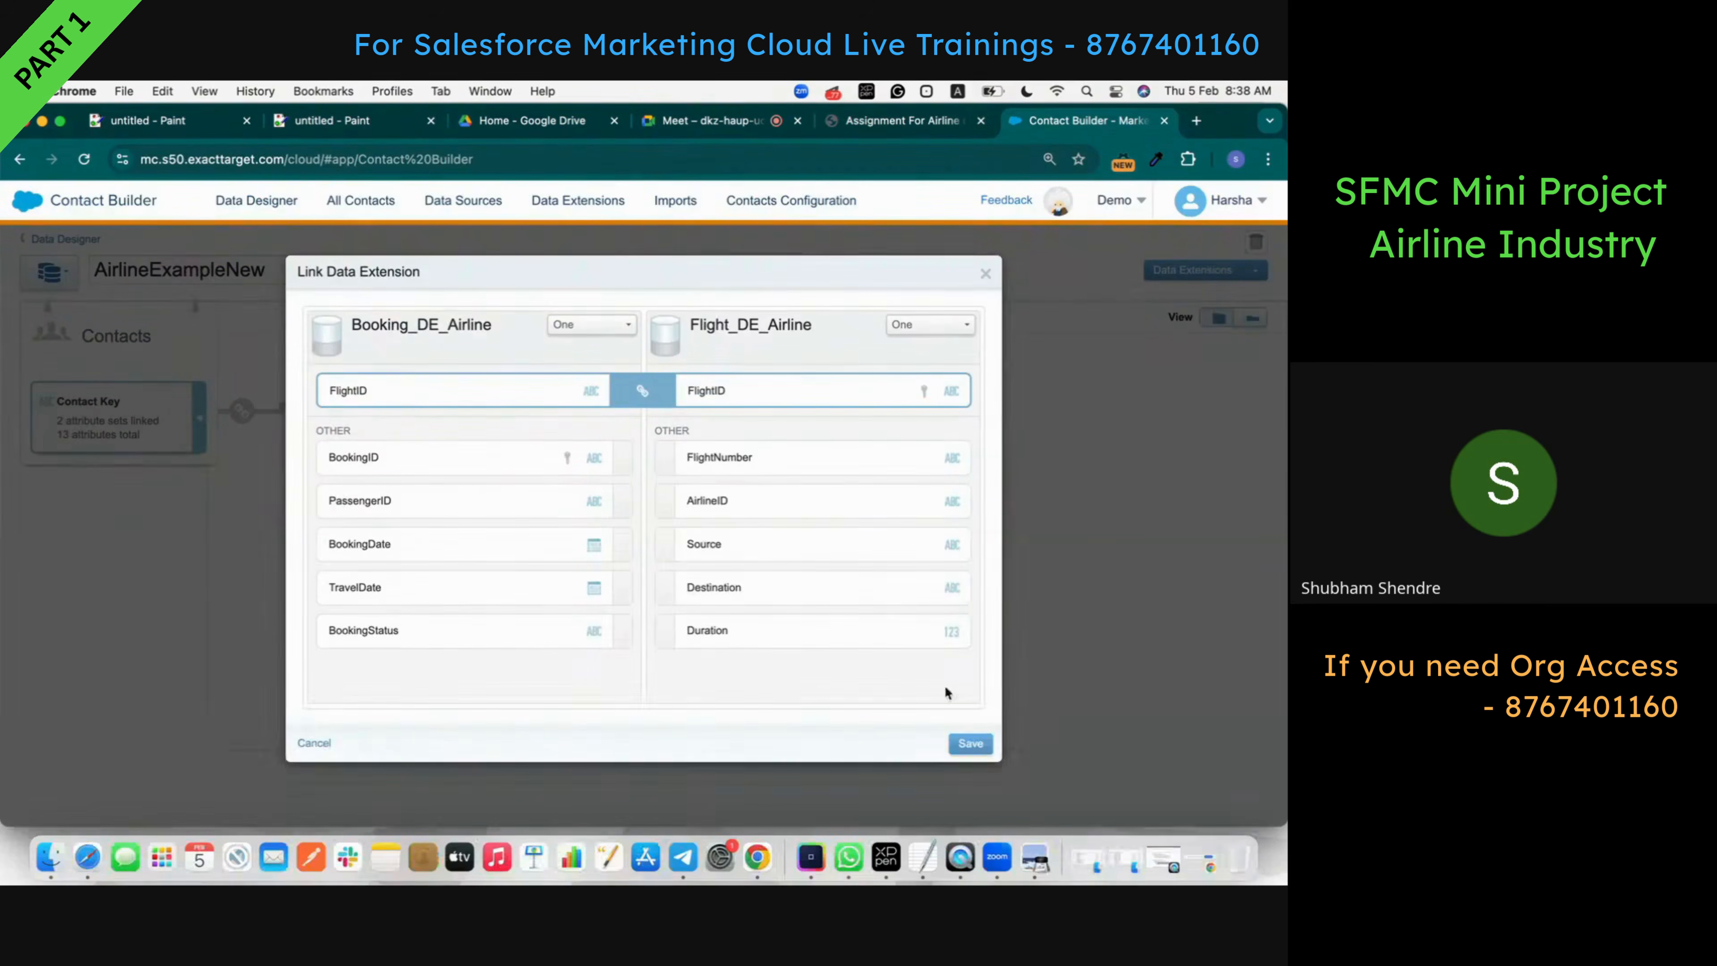
pyautogui.click(966, 740)
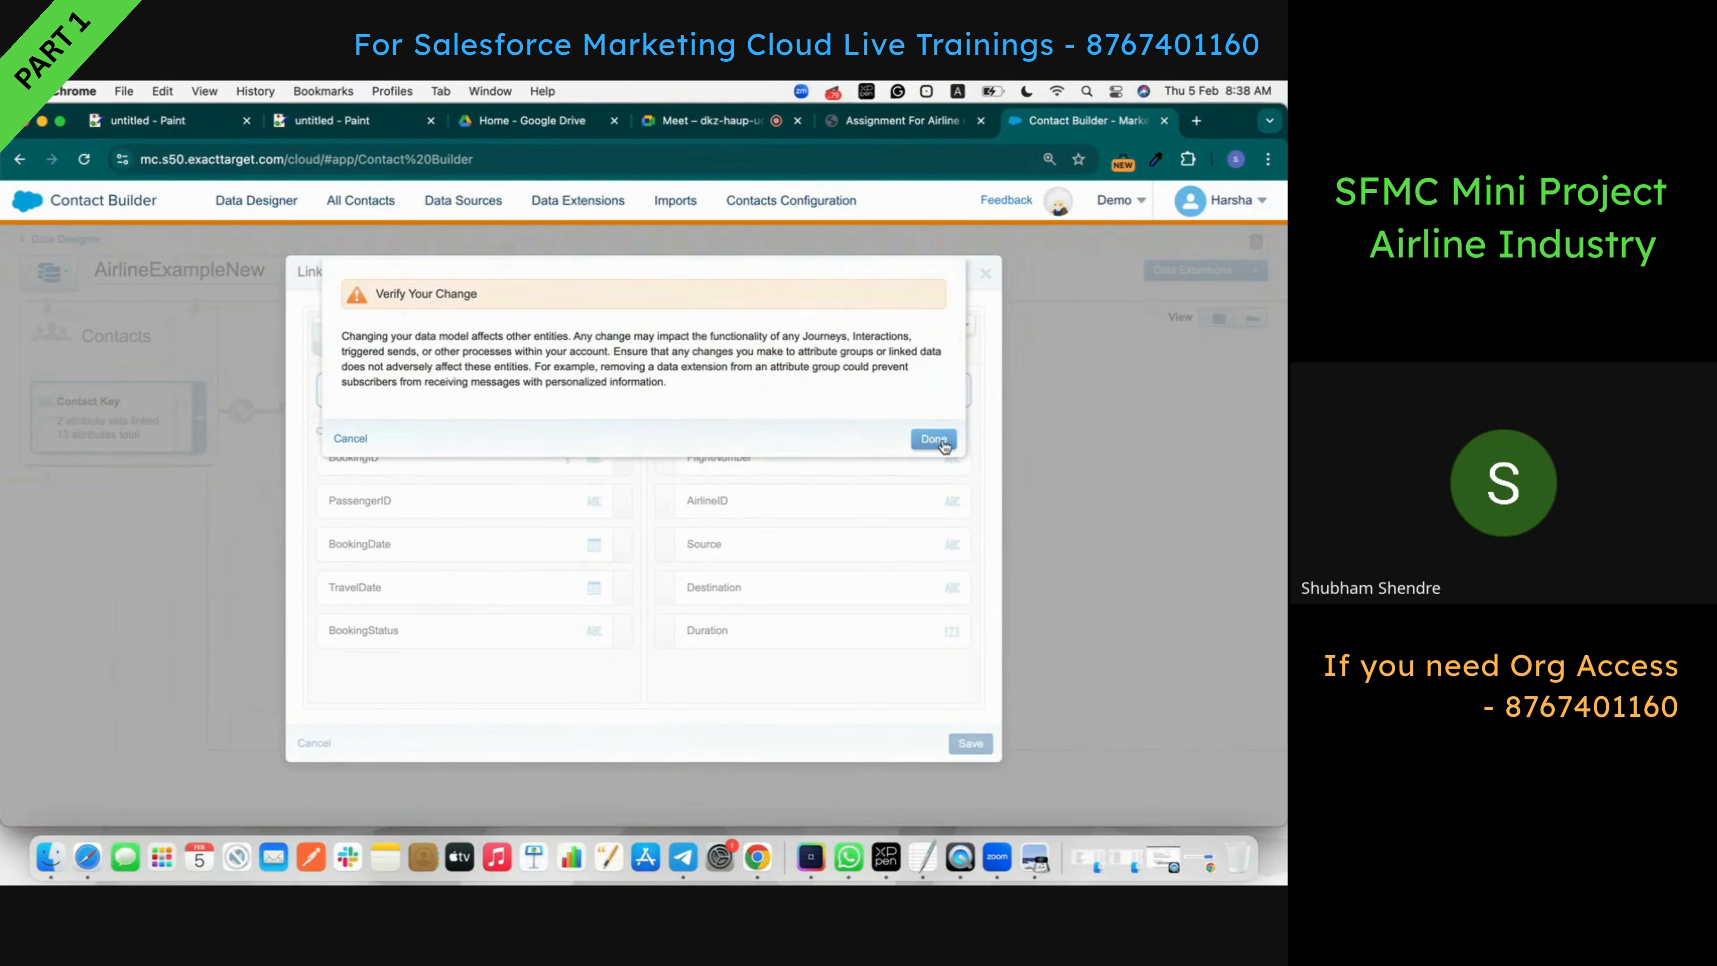
pyautogui.click(942, 441)
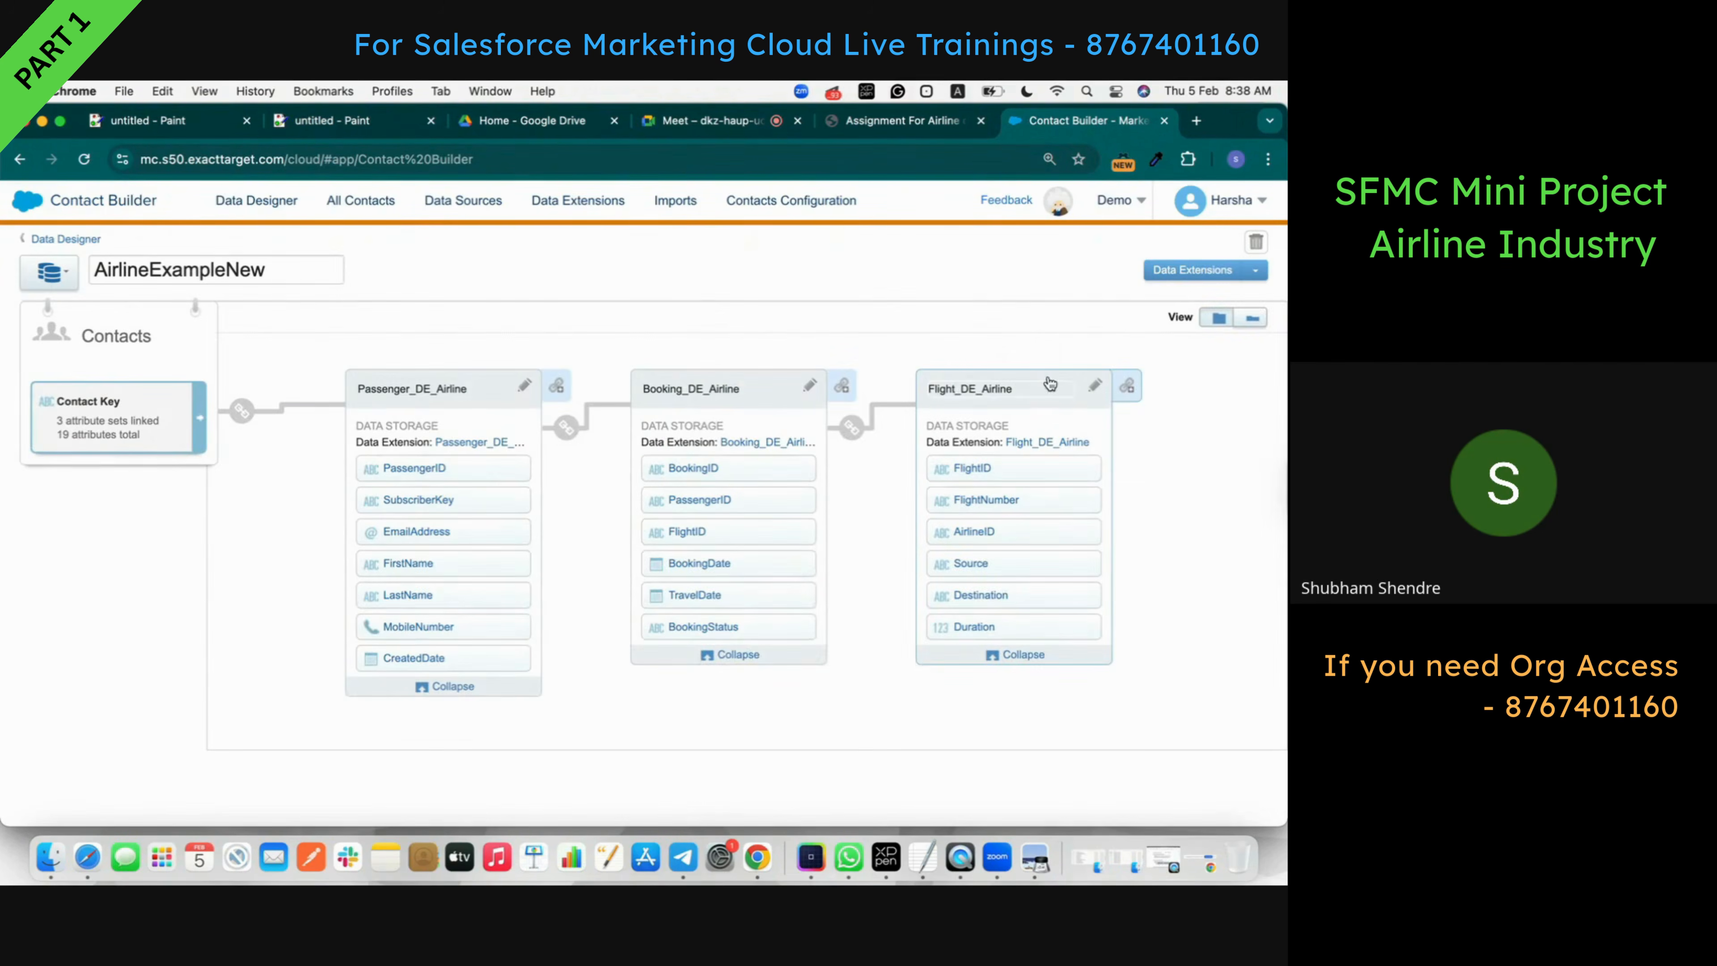
pyautogui.click(1128, 389)
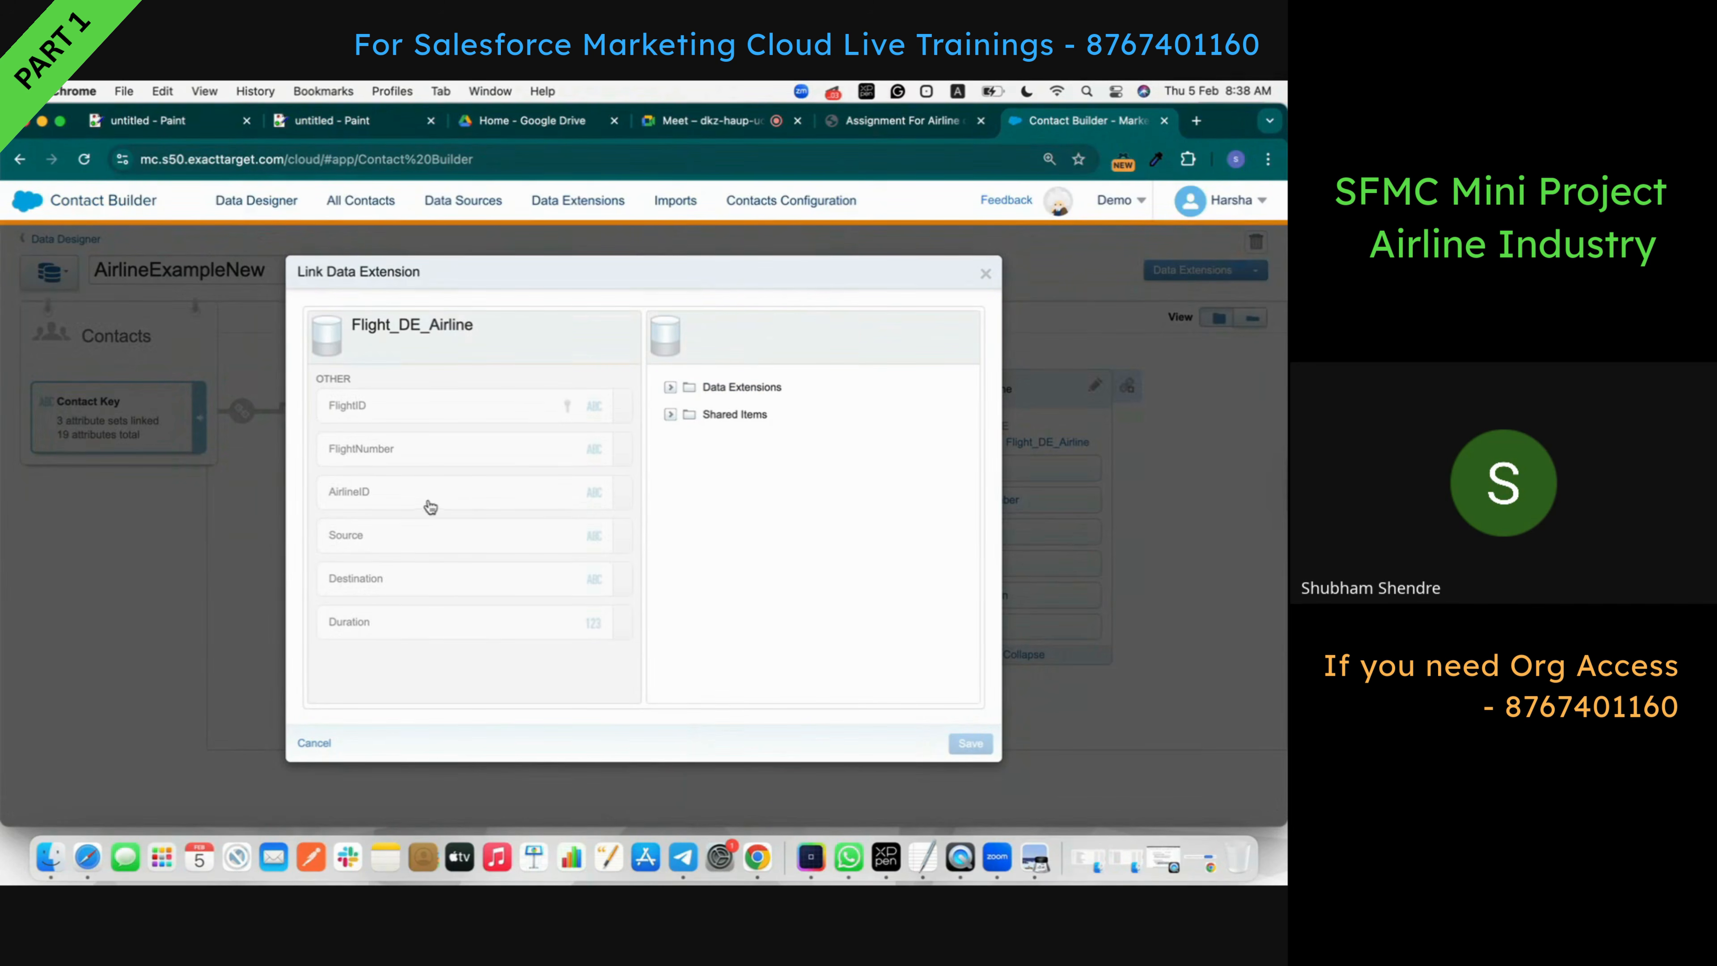
# - Choose Airline_DE_Ex from AirlineExample and pair AirlineID with AirlineID, checking the 1:1 rule
pyautogui.click(670, 387)
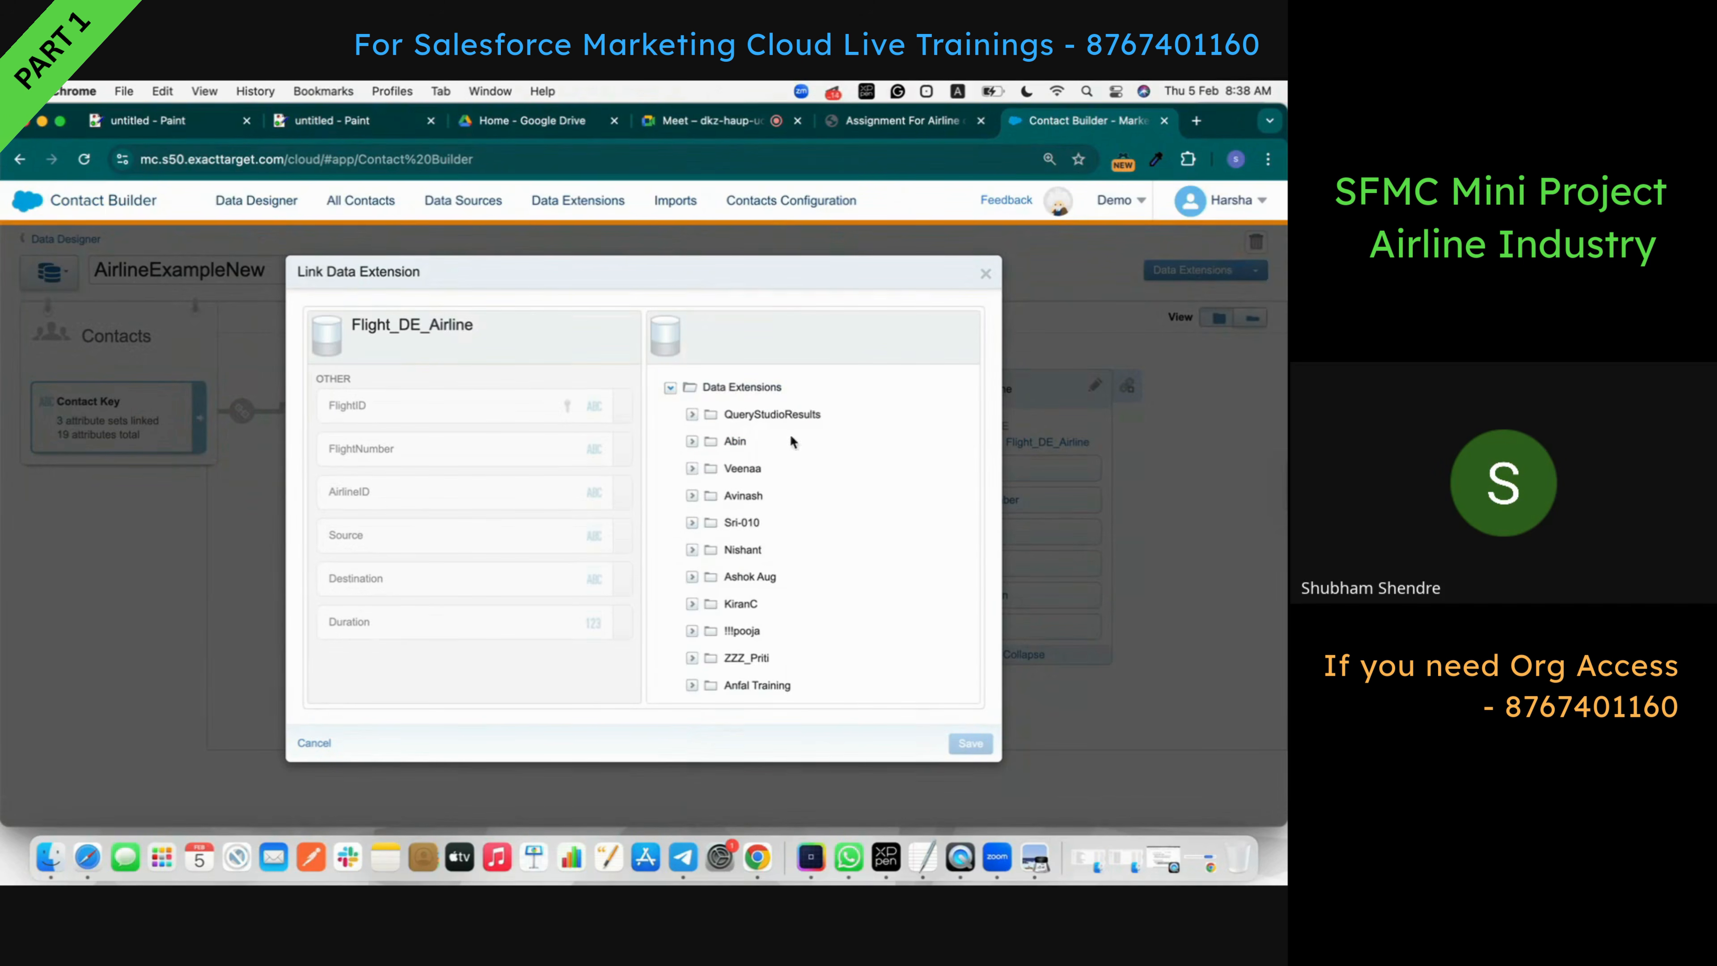
pyautogui.scroll(-10, 770, 594)
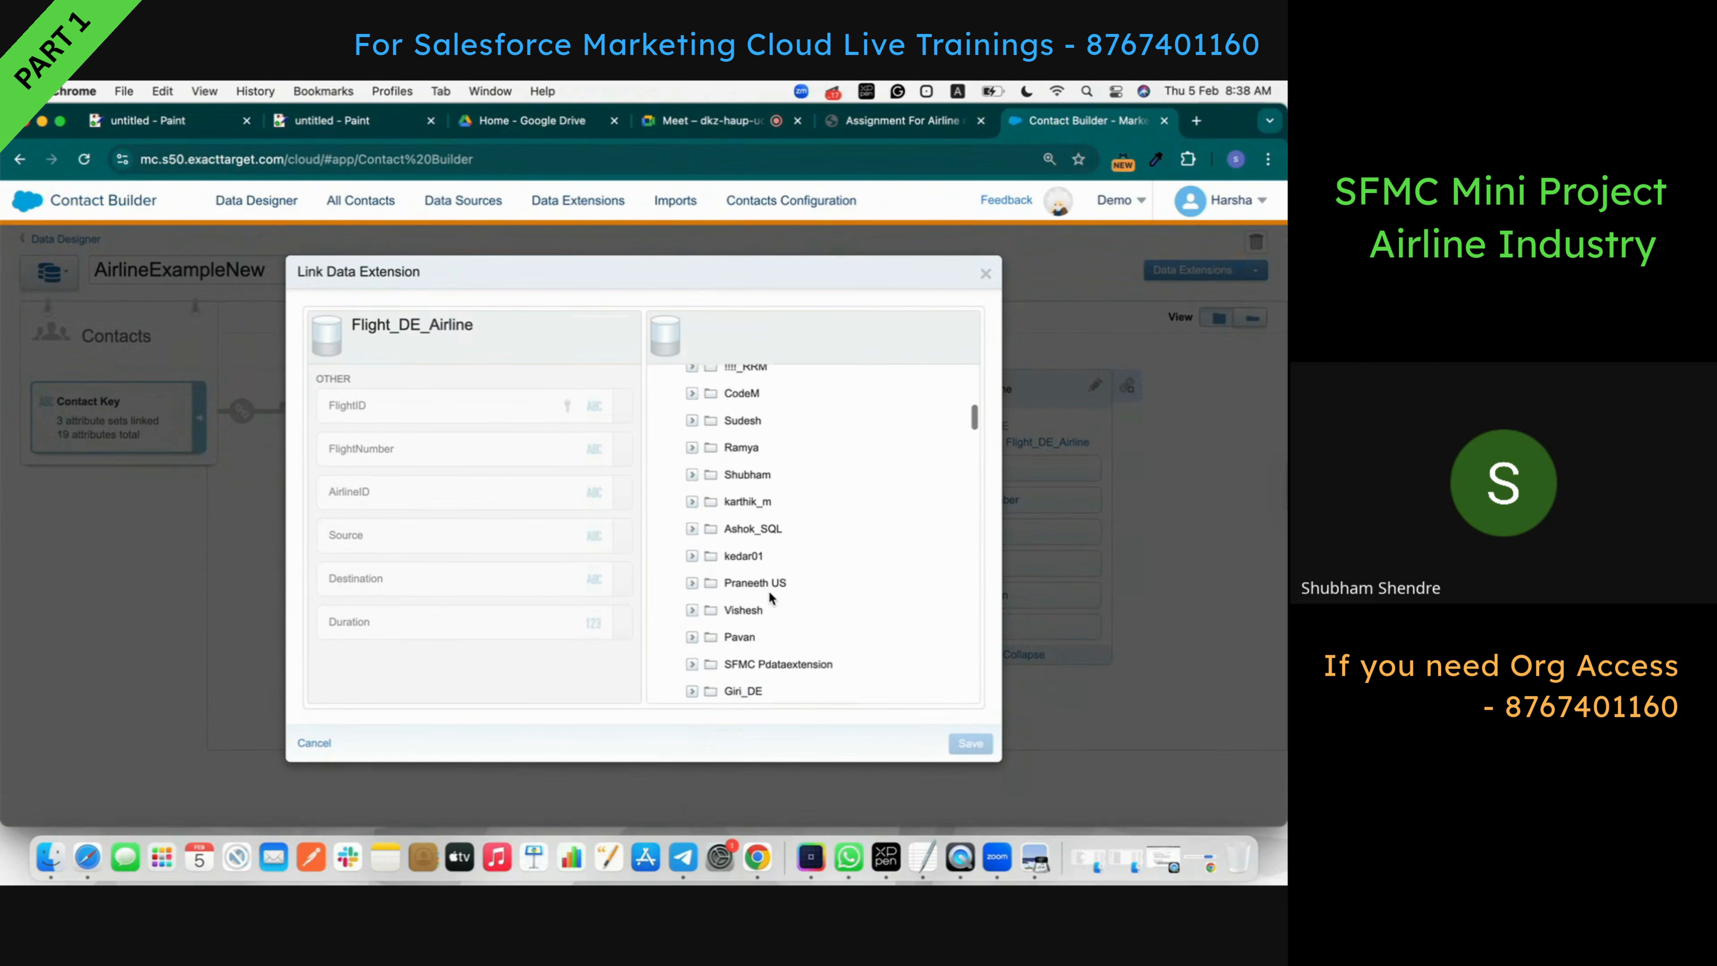
pyautogui.scroll(-2, 768, 591)
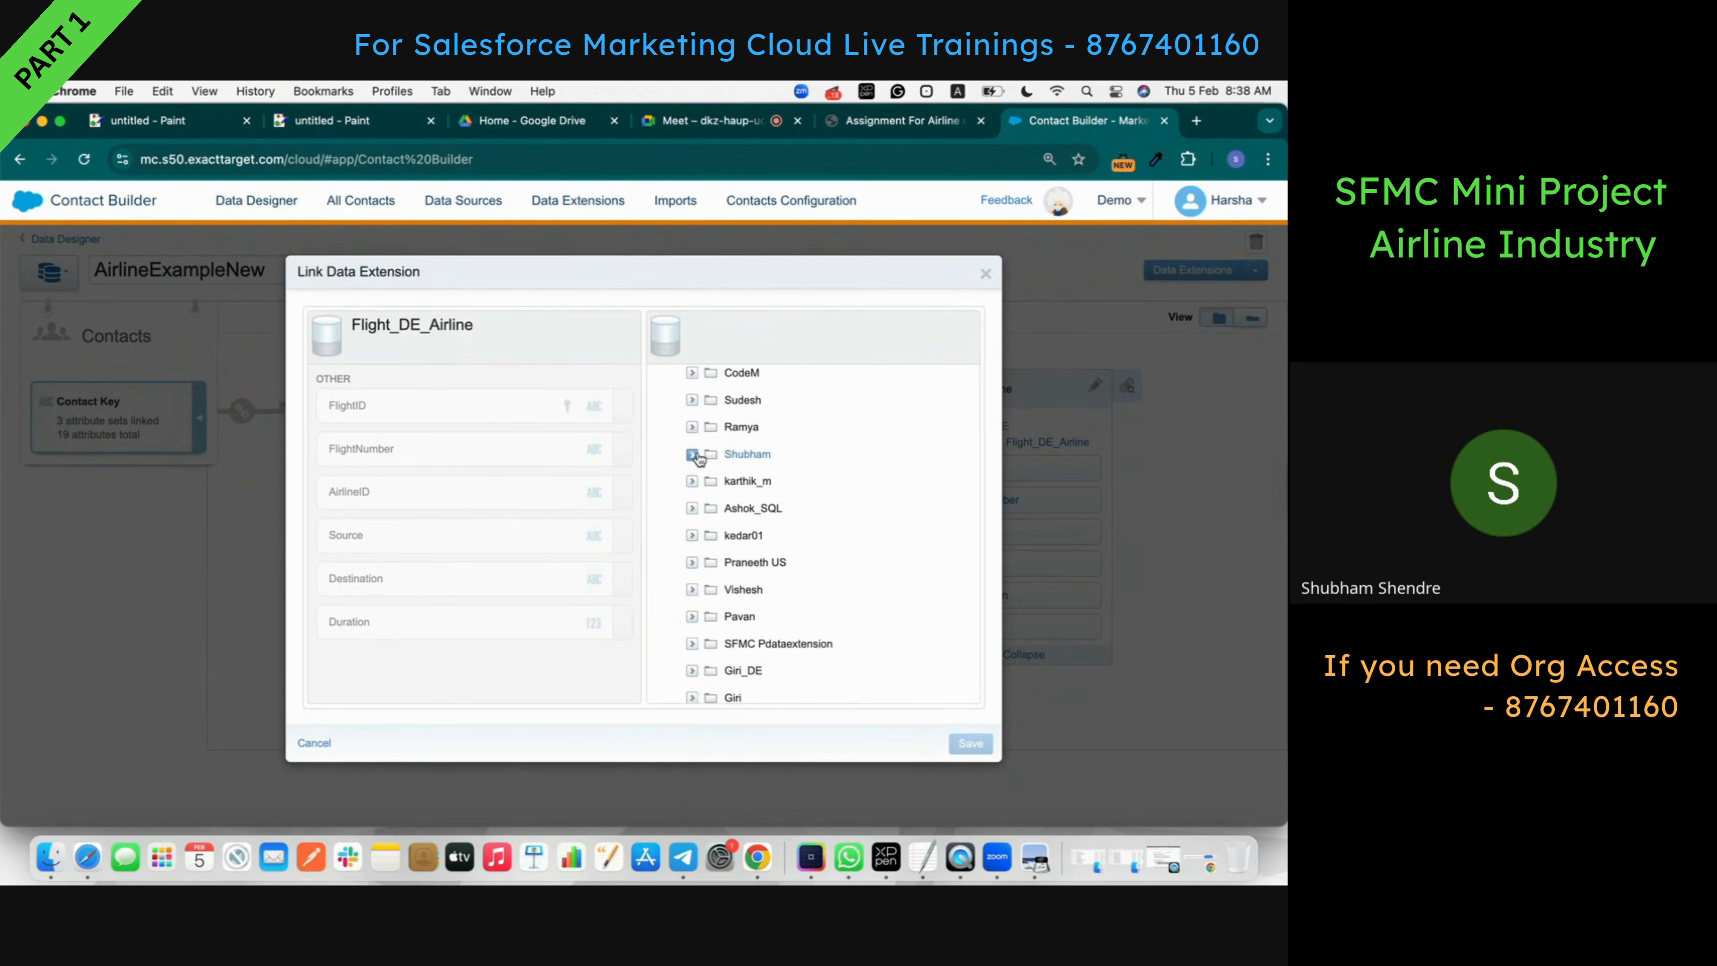
pyautogui.click(693, 454)
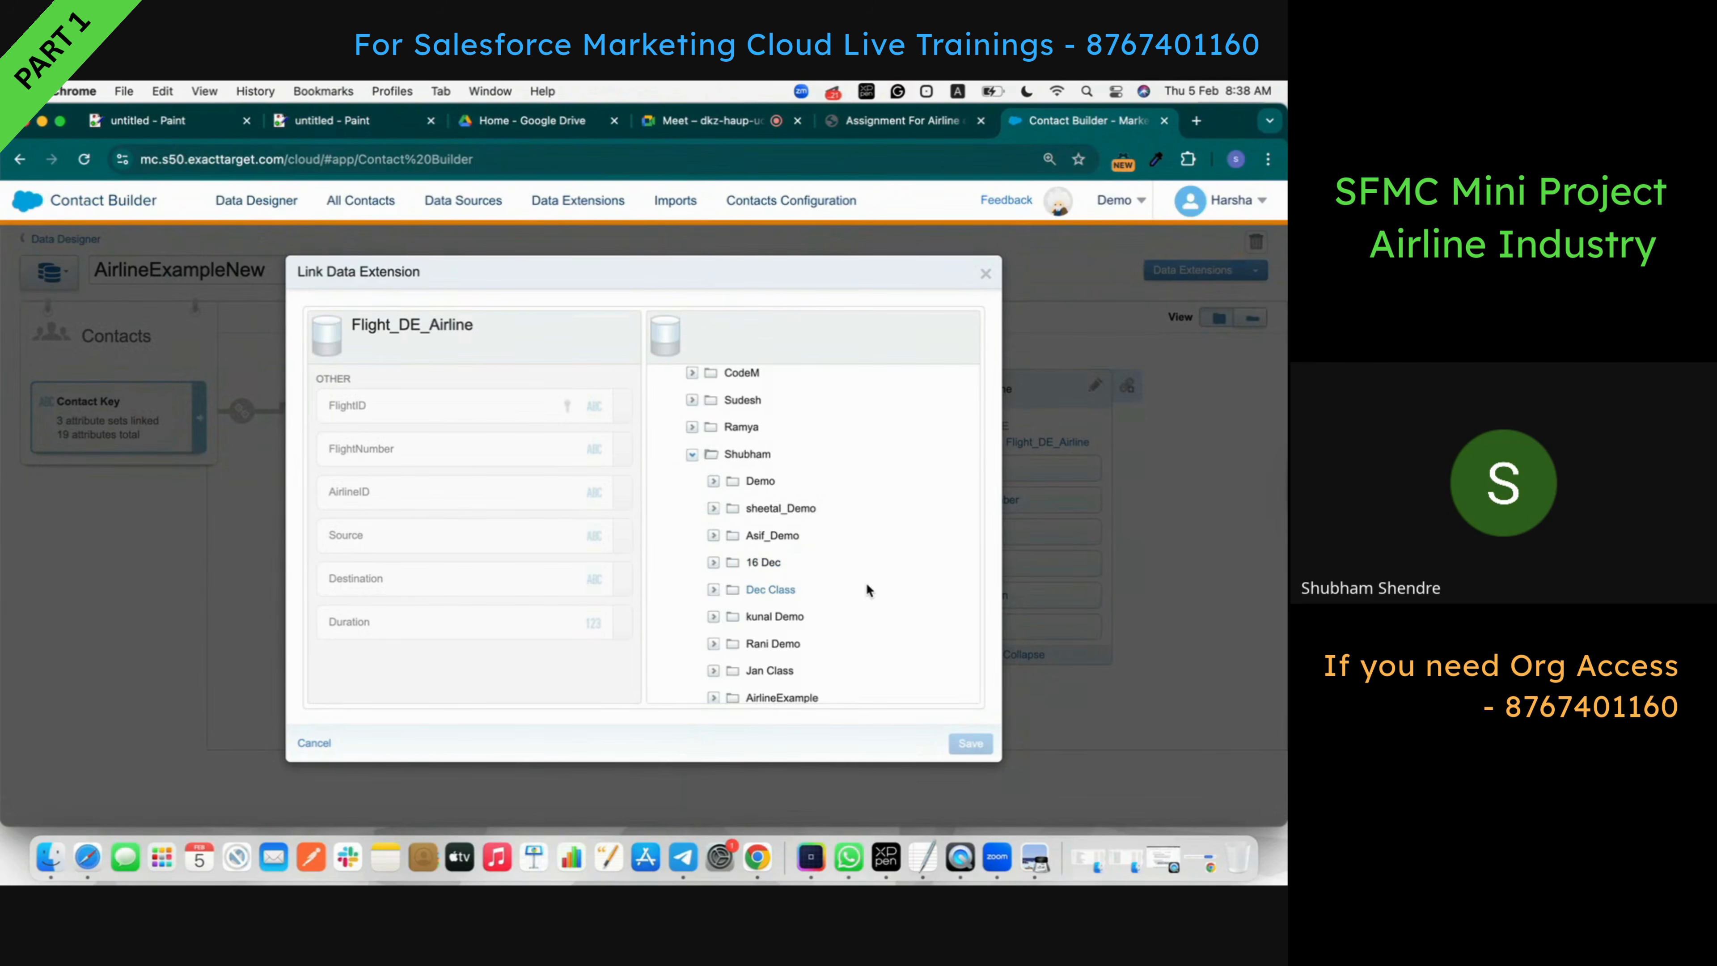
pyautogui.scroll(-4, 865, 590)
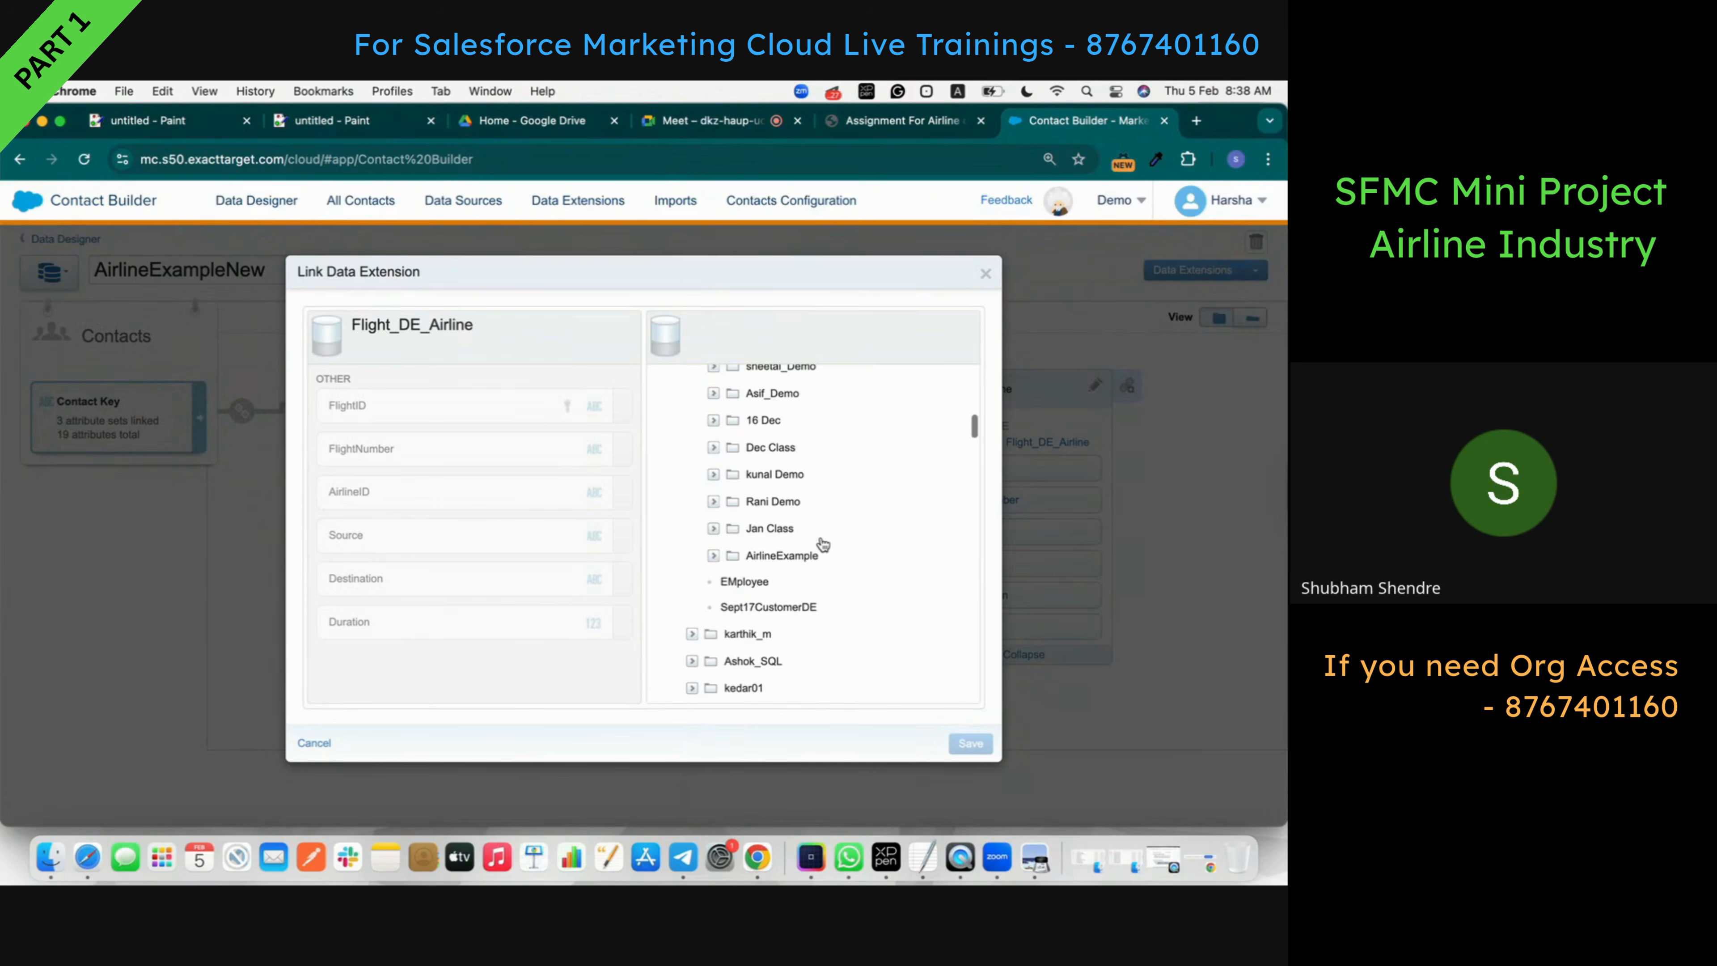
pyautogui.click(714, 555)
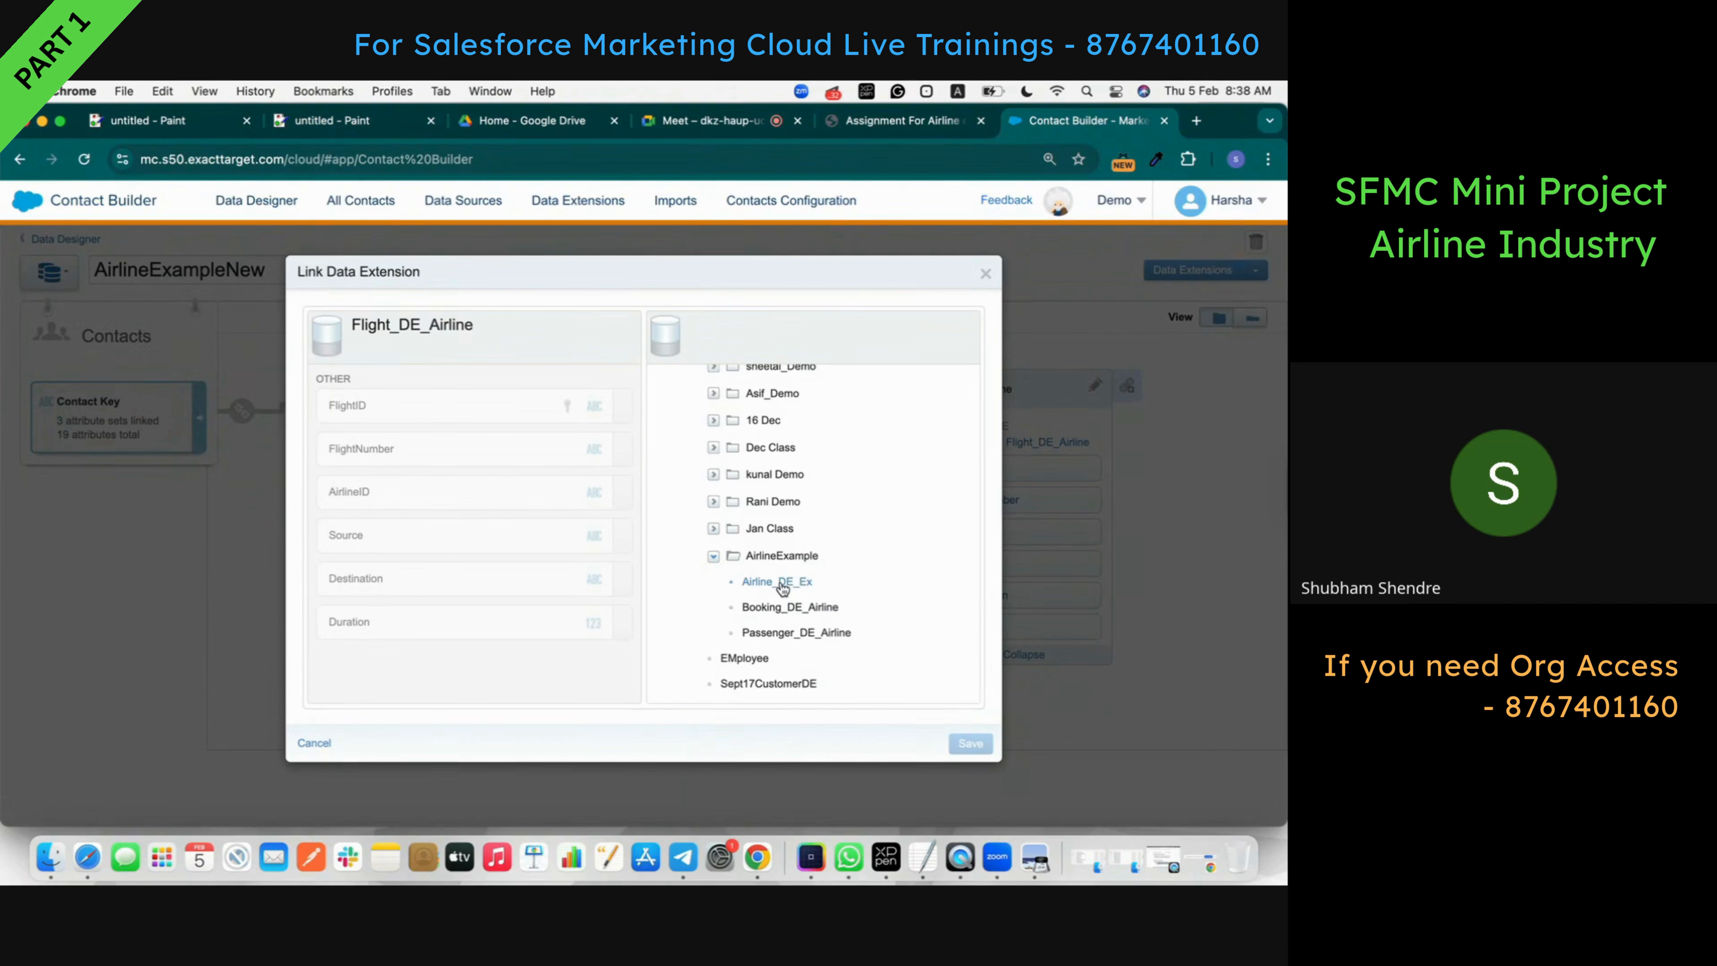
pyautogui.click(803, 590)
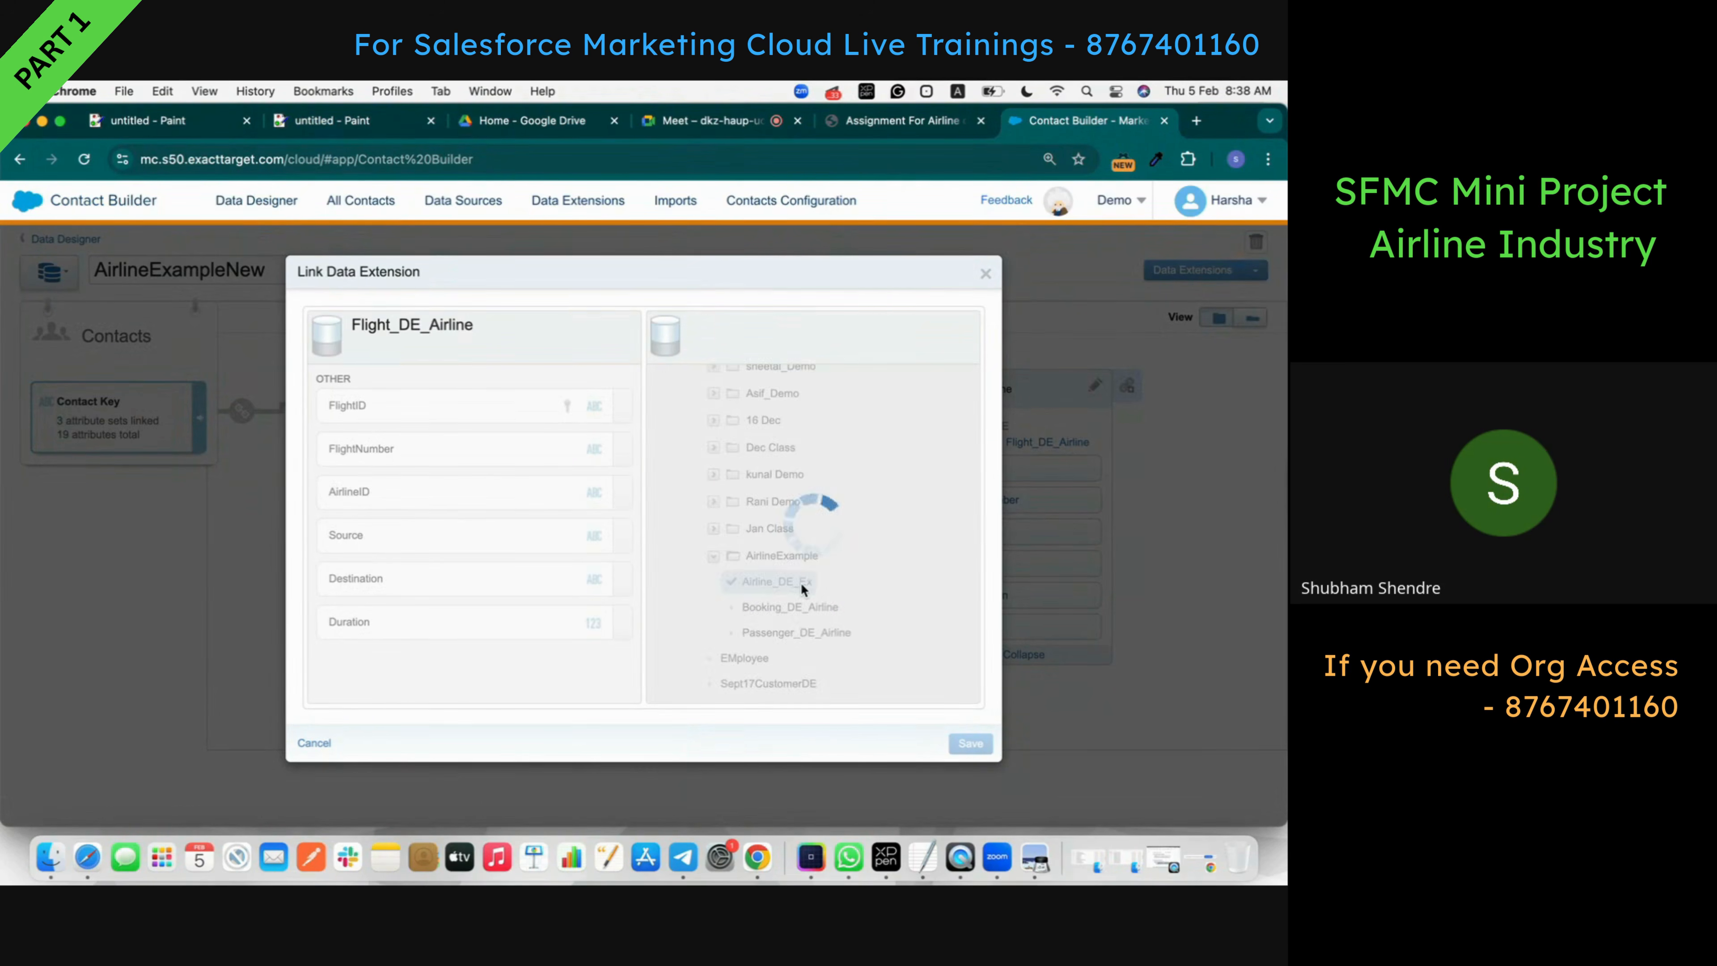
pyautogui.click(716, 458)
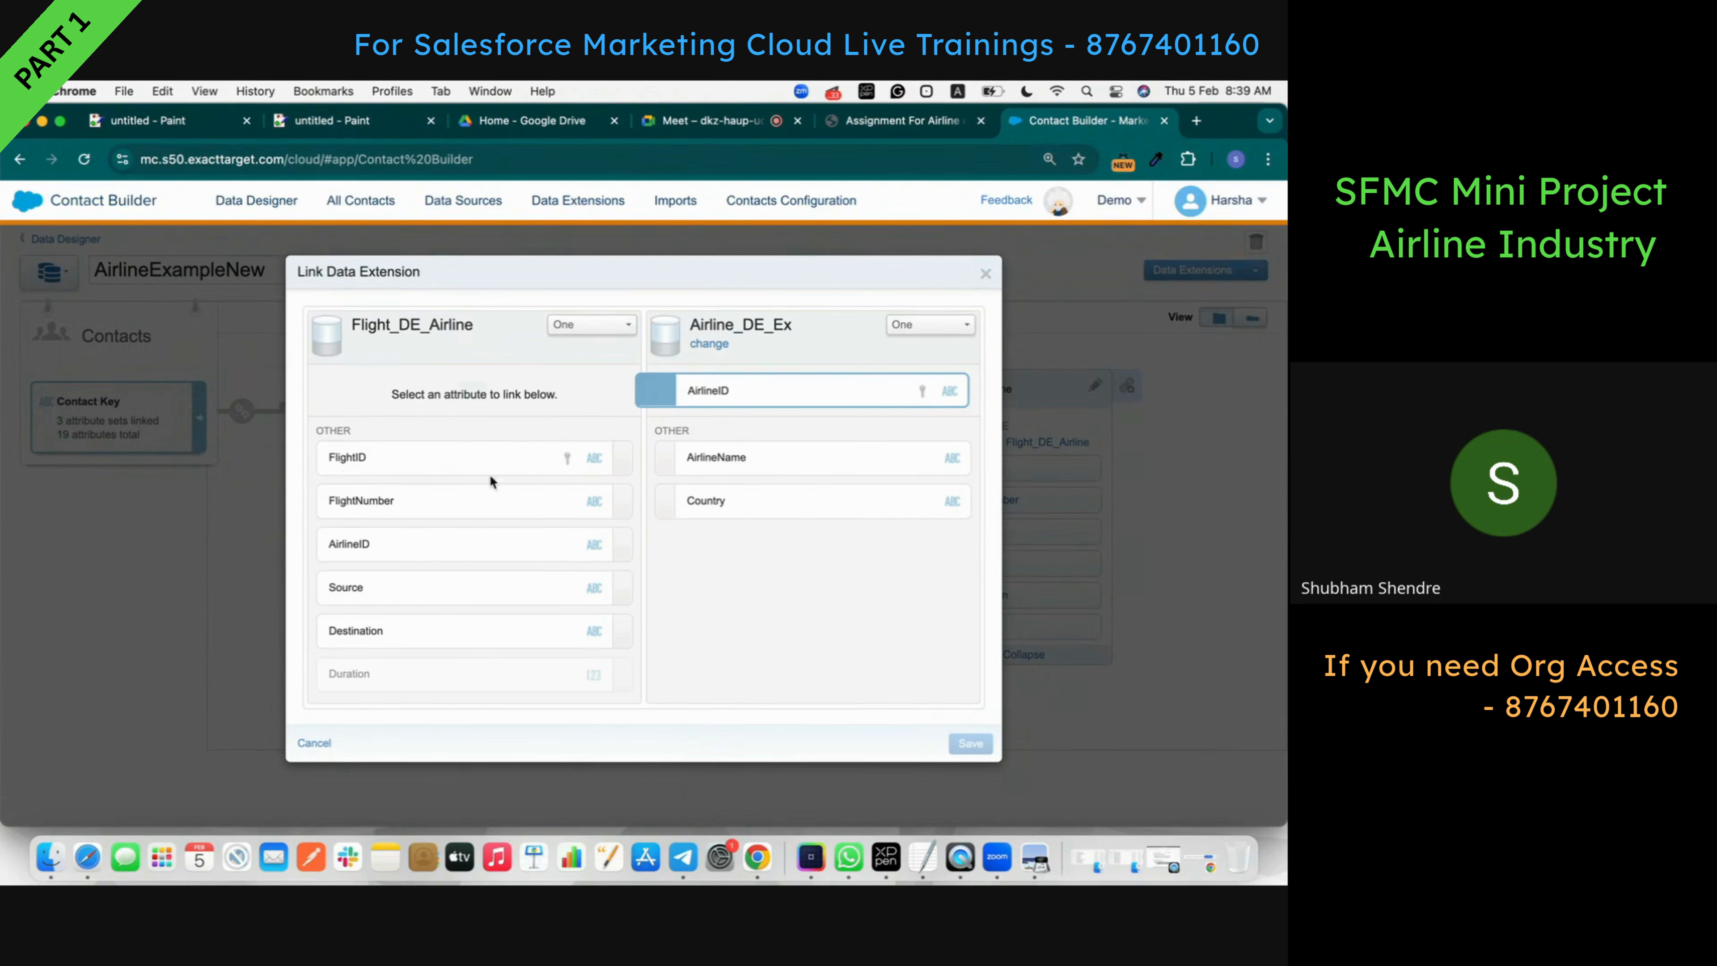
pyautogui.click(467, 561)
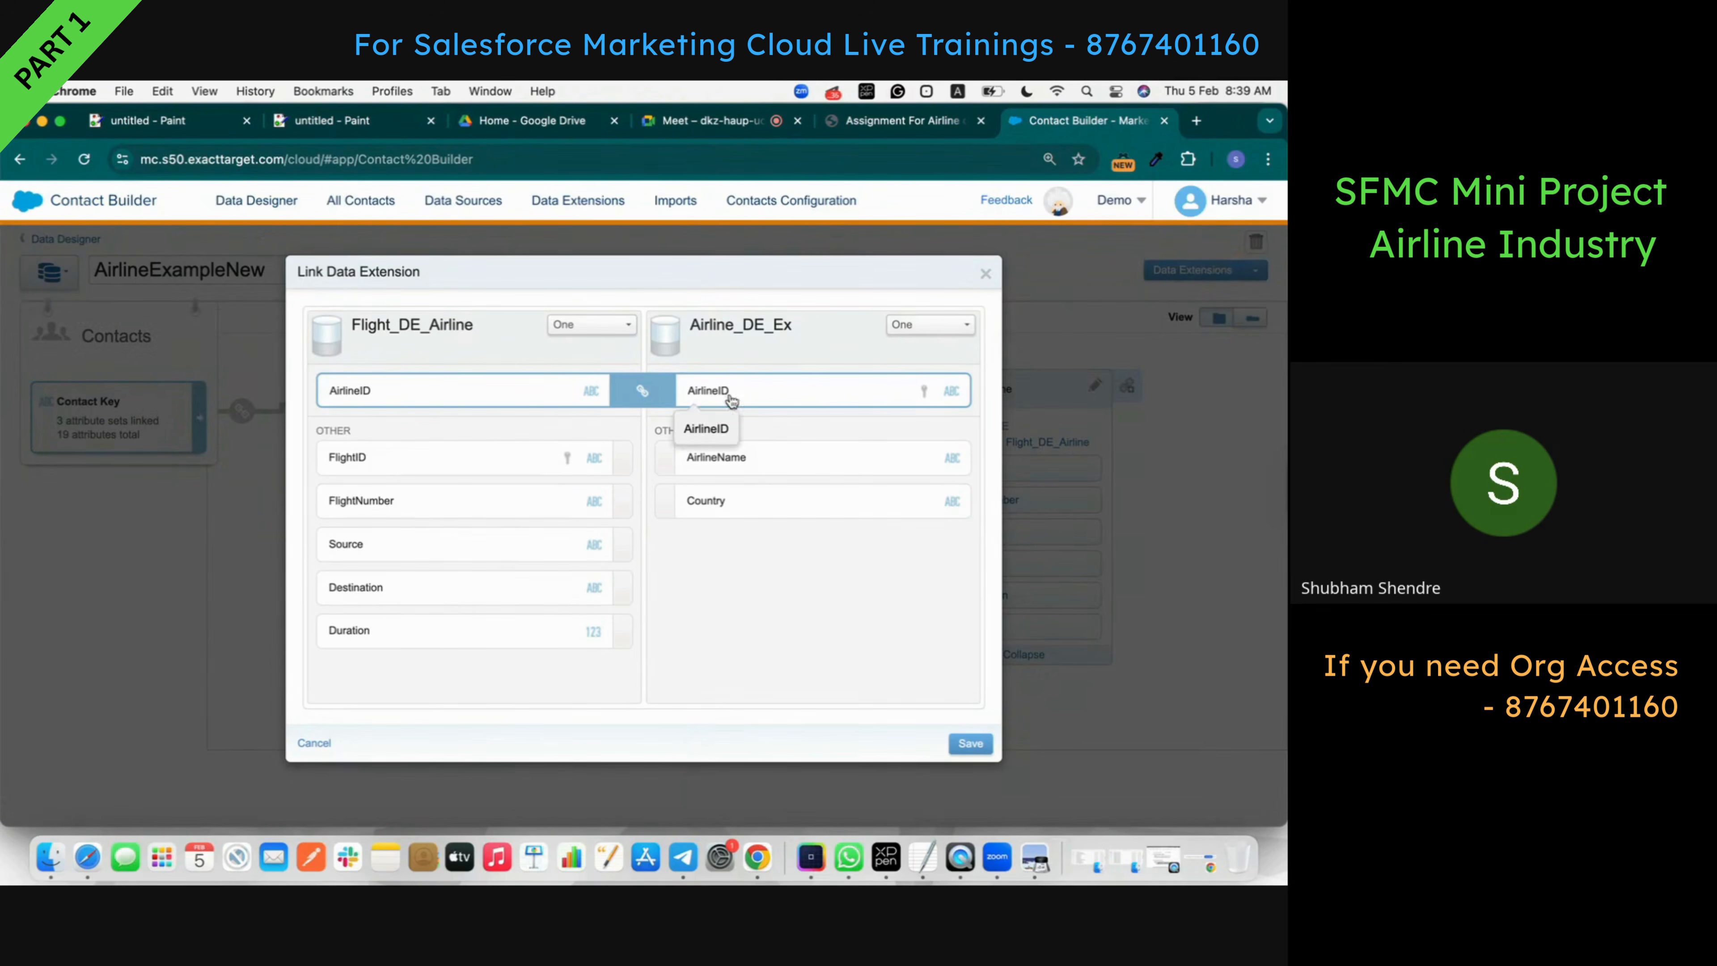
pyautogui.click(905, 131)
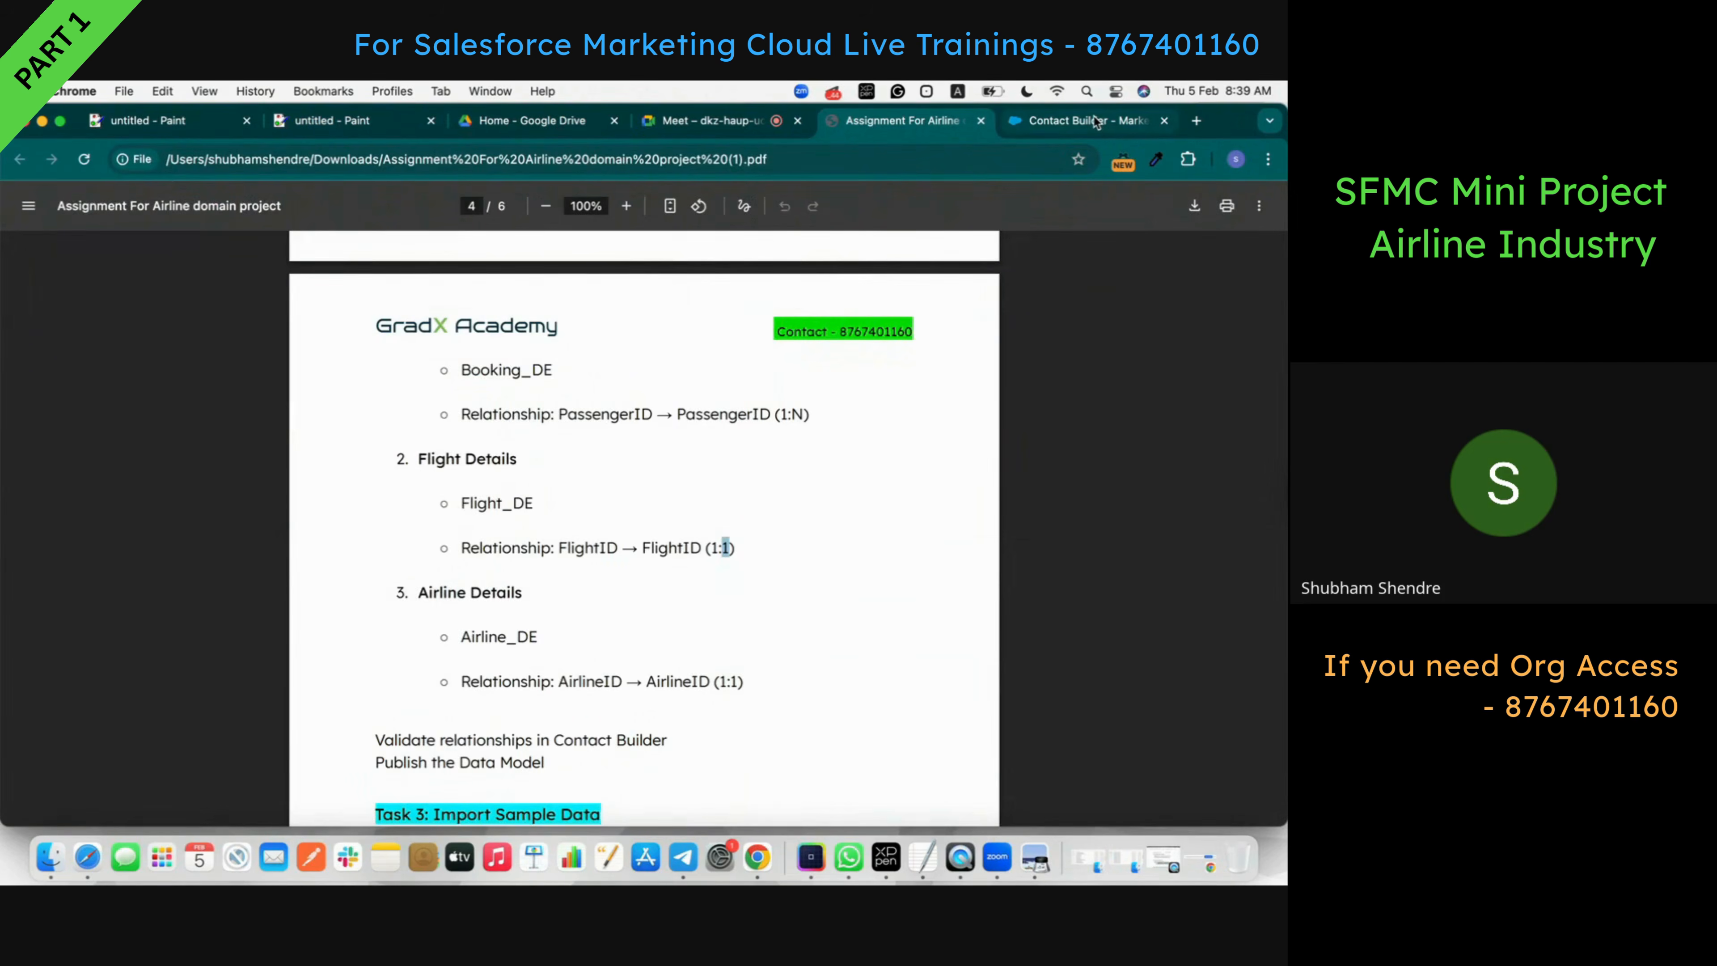
pyautogui.click(1132, 123)
# - Save the Flight_DE_Airline to Airline_DE_Ex AirlineID link and confirm the change
pyautogui.click(970, 747)
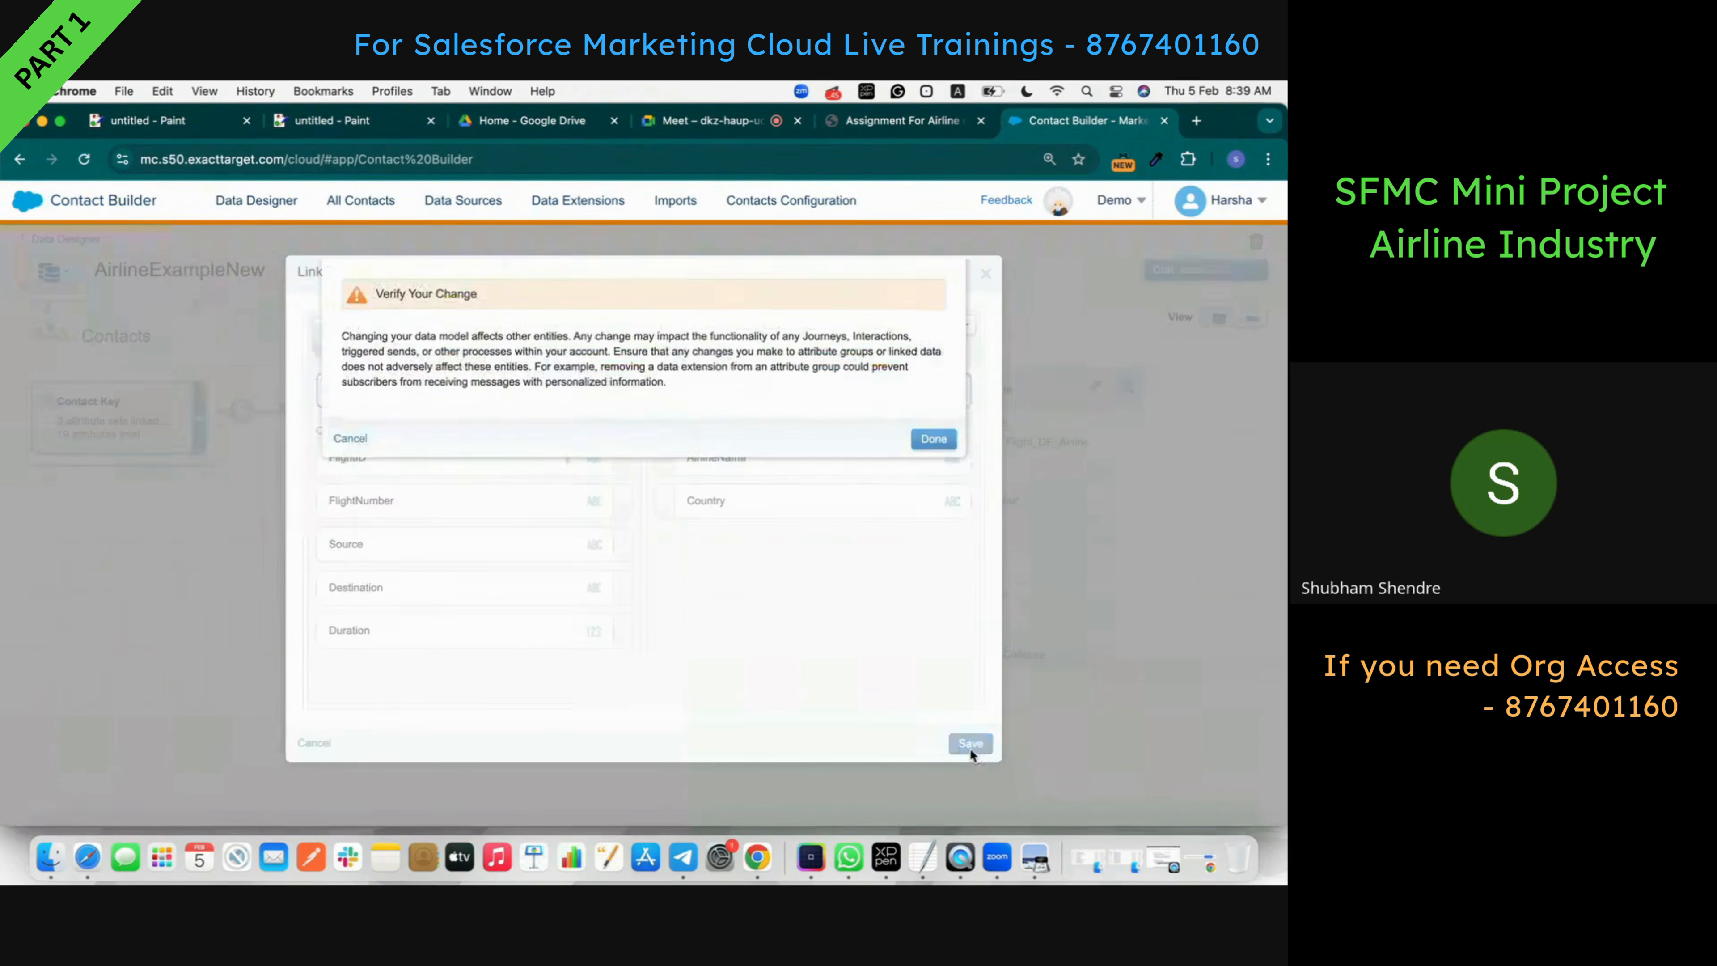
pyautogui.click(932, 433)
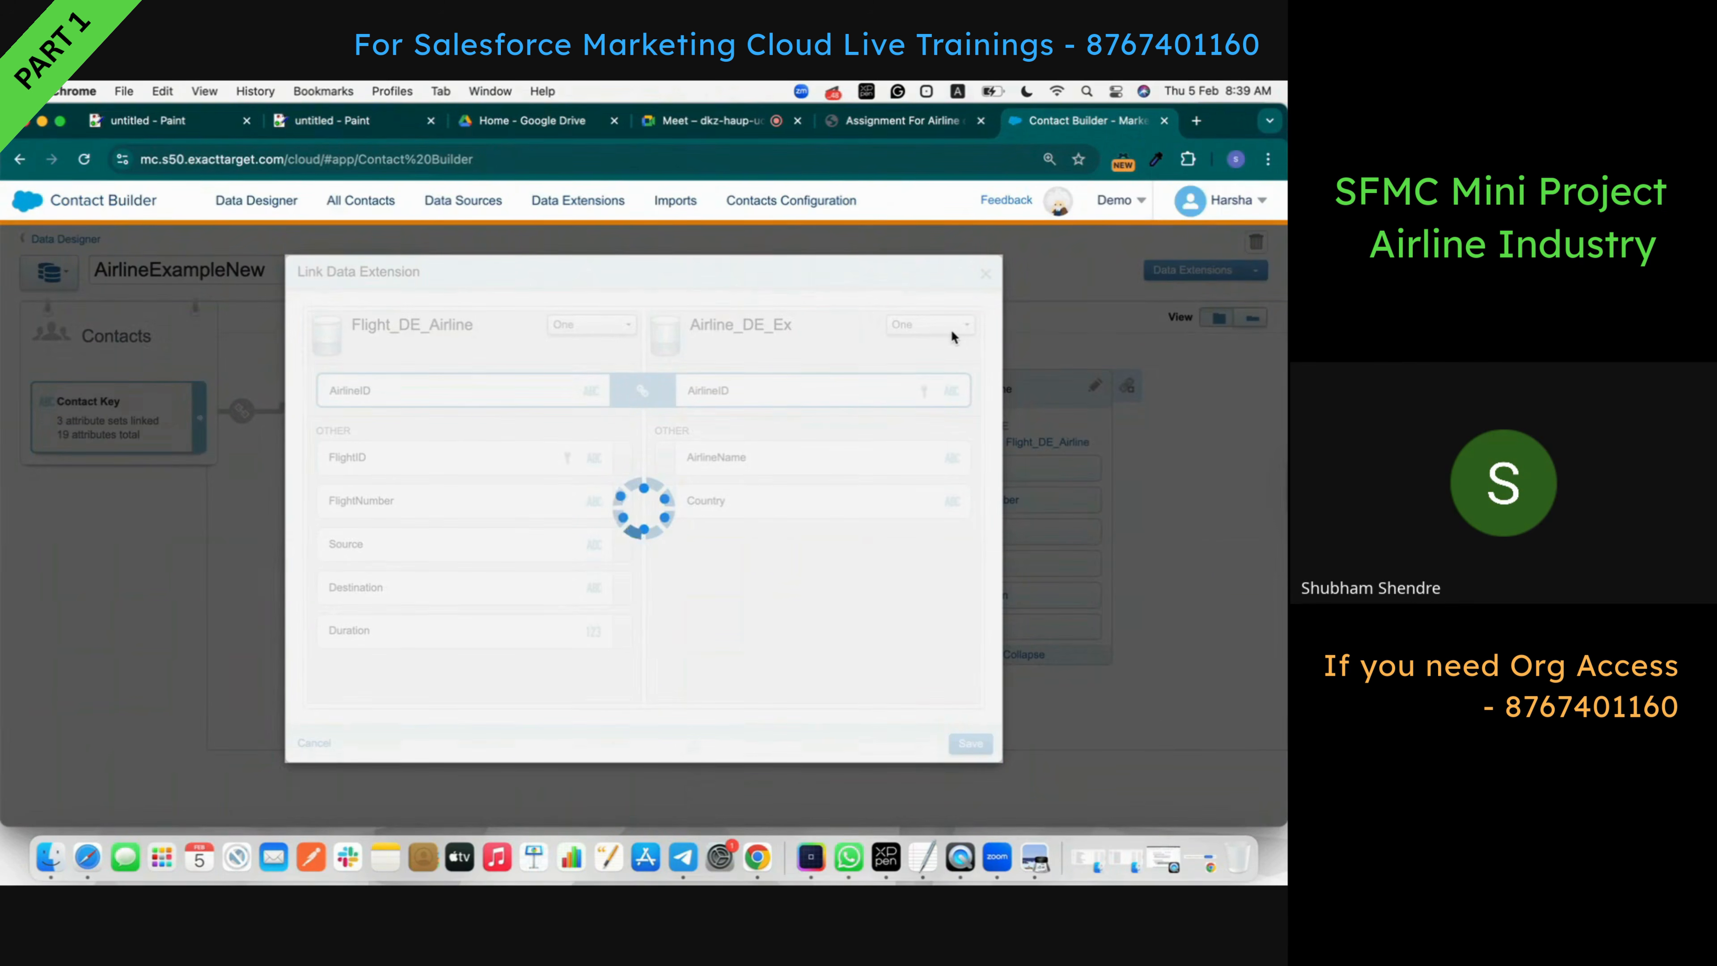
pyautogui.click(718, 120)
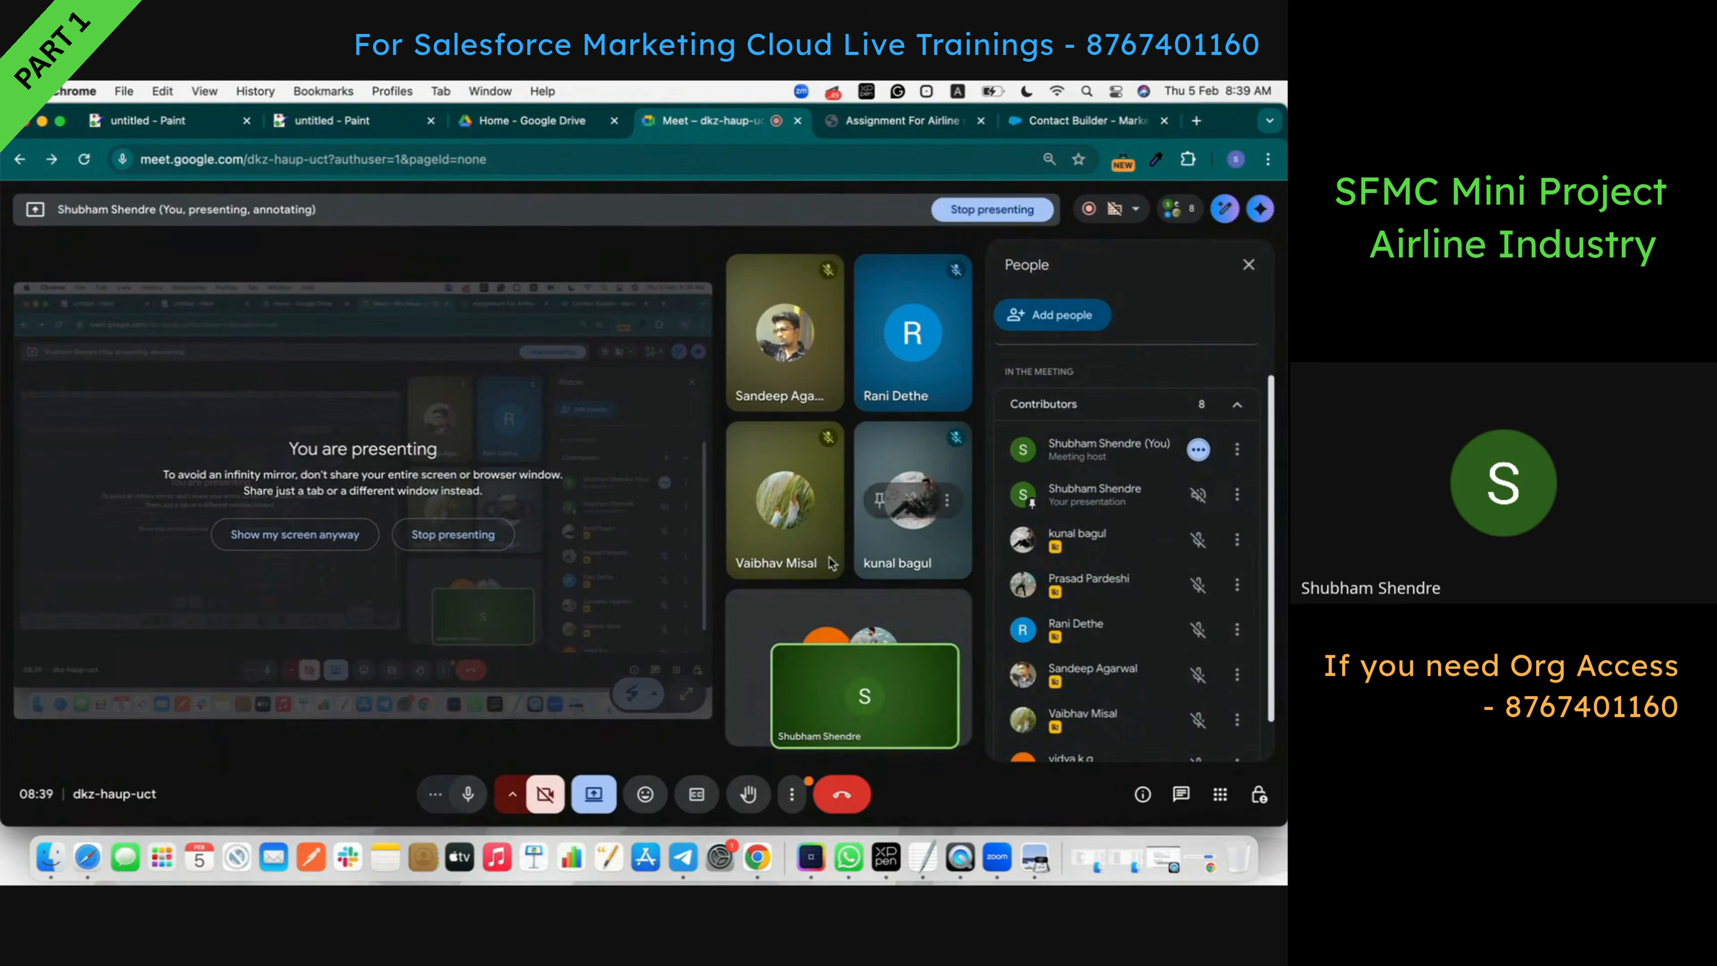
# - Review the completed four-extension data model, then return to the assignment's publish steps
pyautogui.scroll(-1, 998, 614)
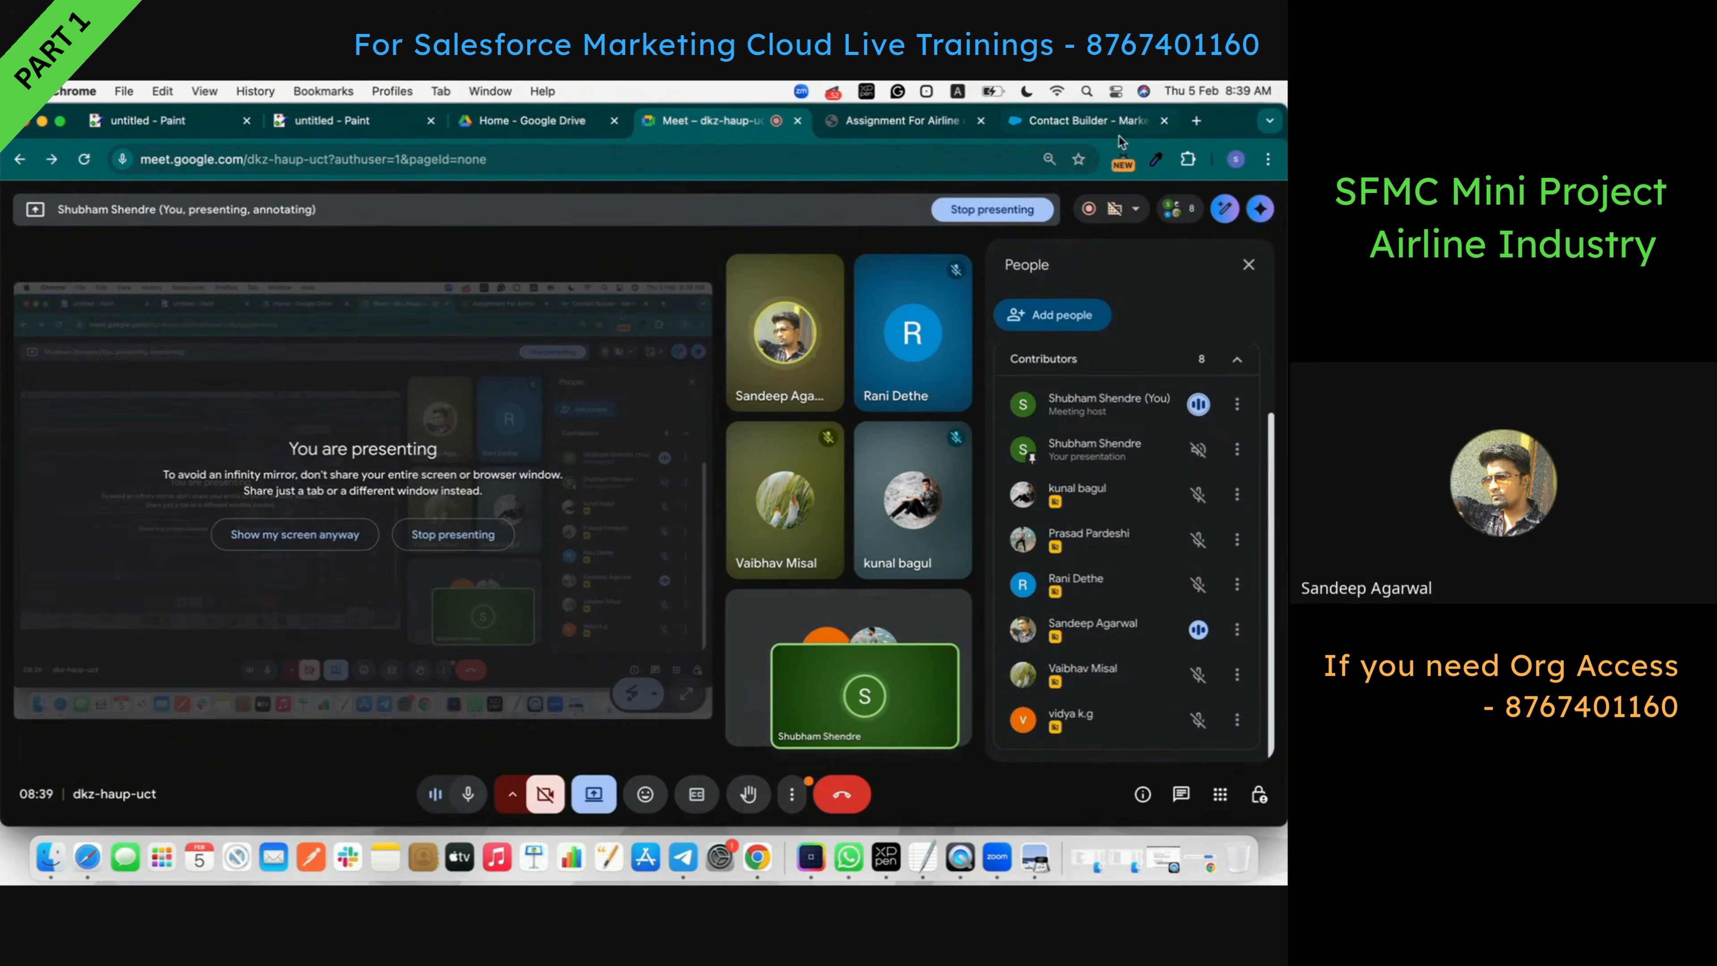
pyautogui.click(1063, 124)
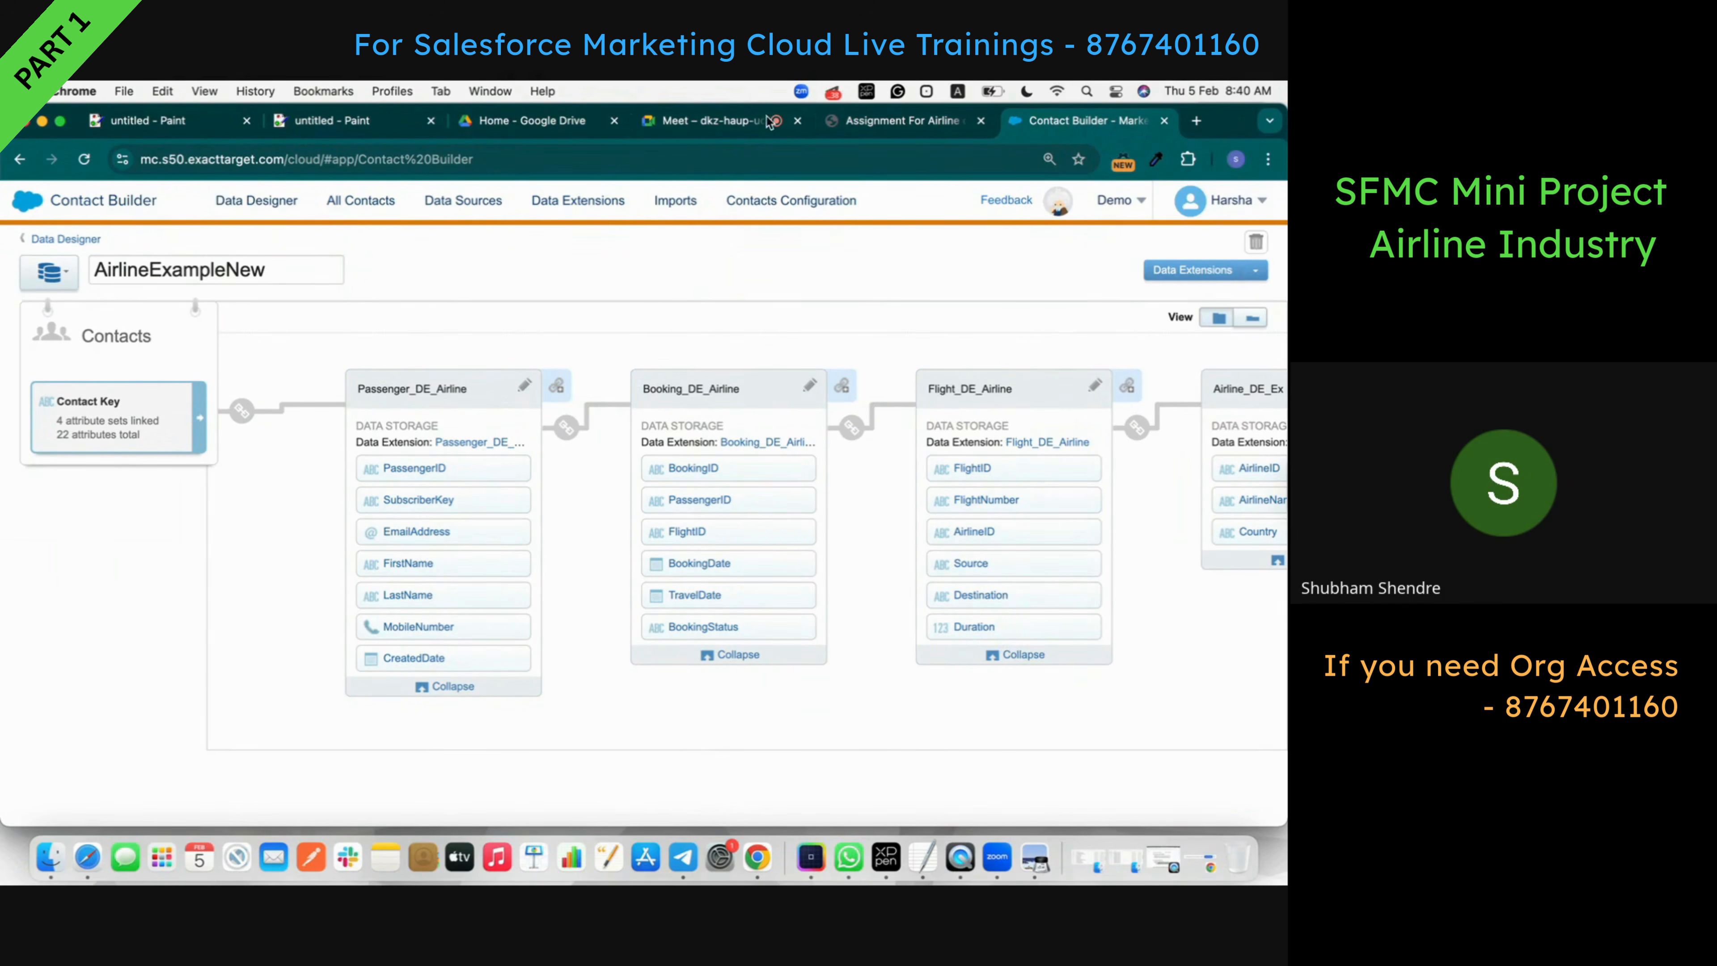
pyautogui.moveTo(17, 206)
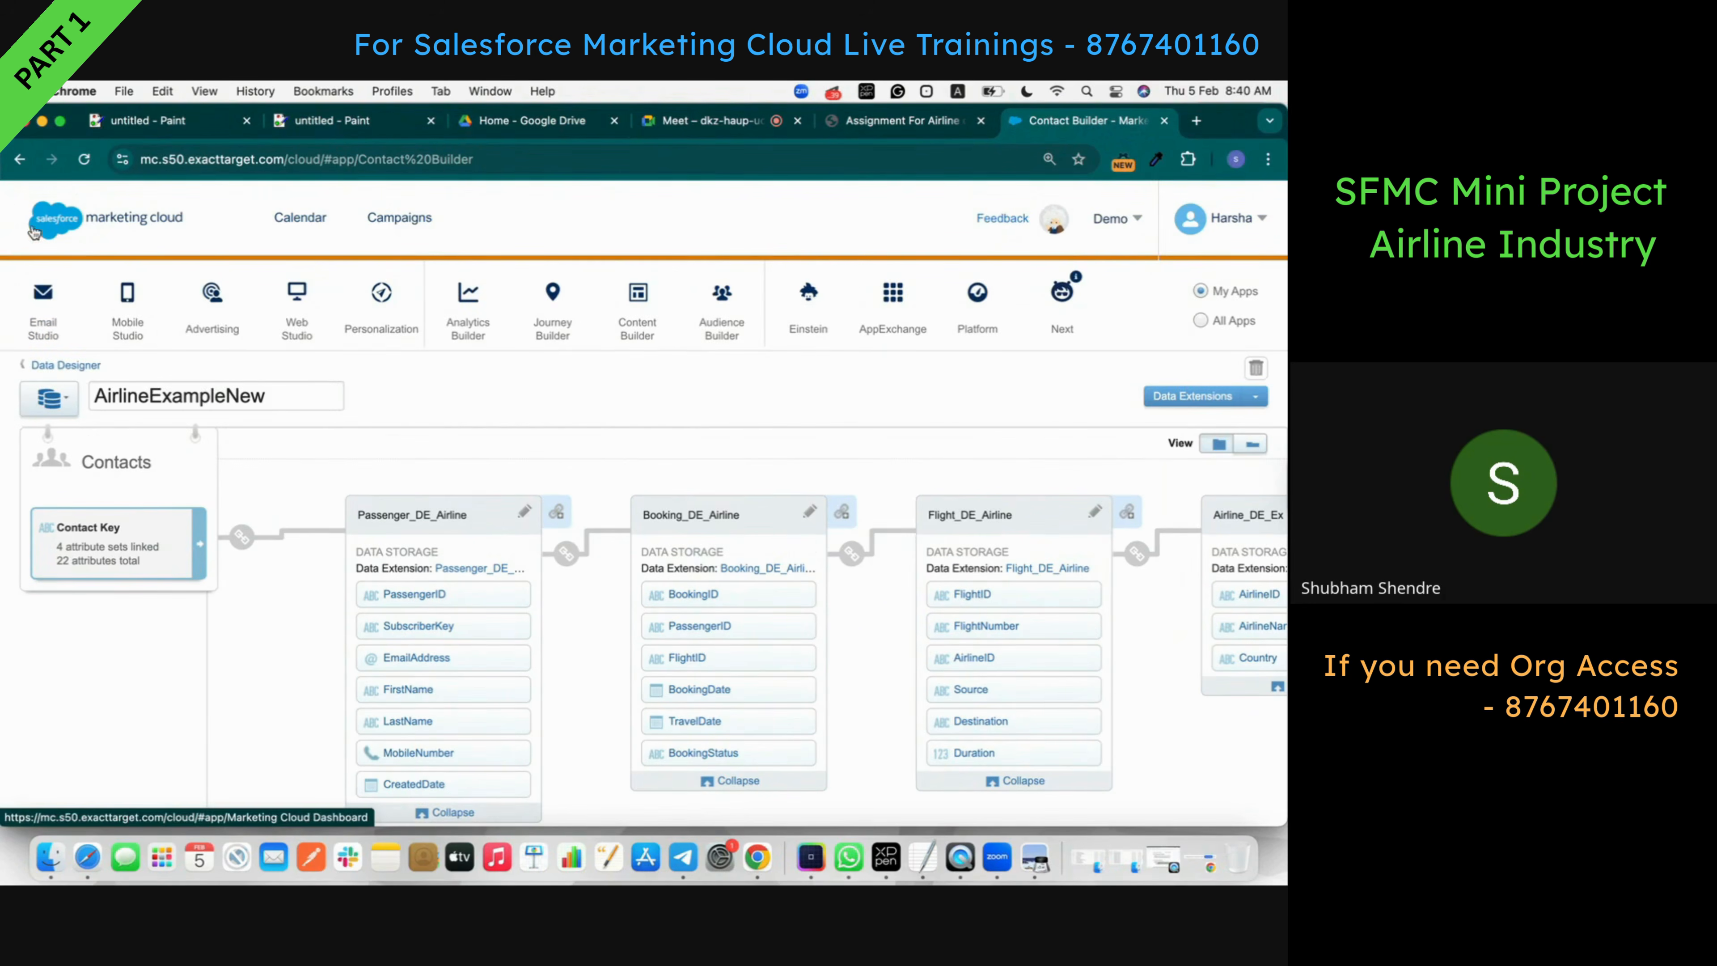
pyautogui.moveTo(103, 352)
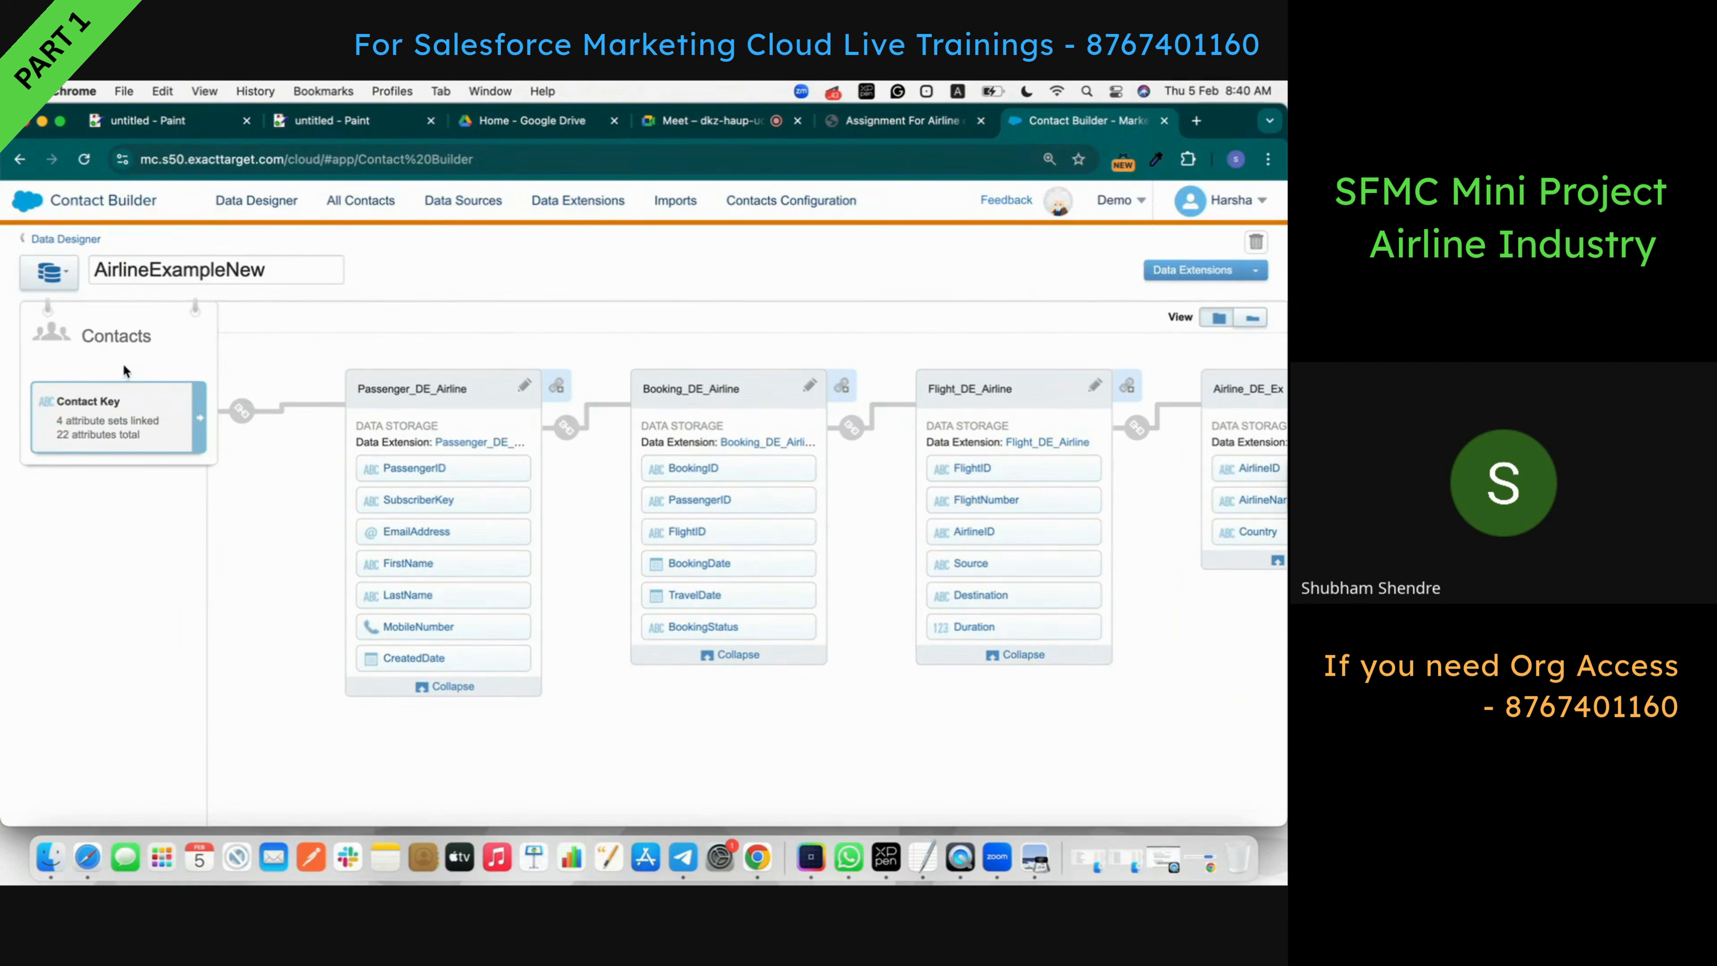
pyautogui.click(924, 123)
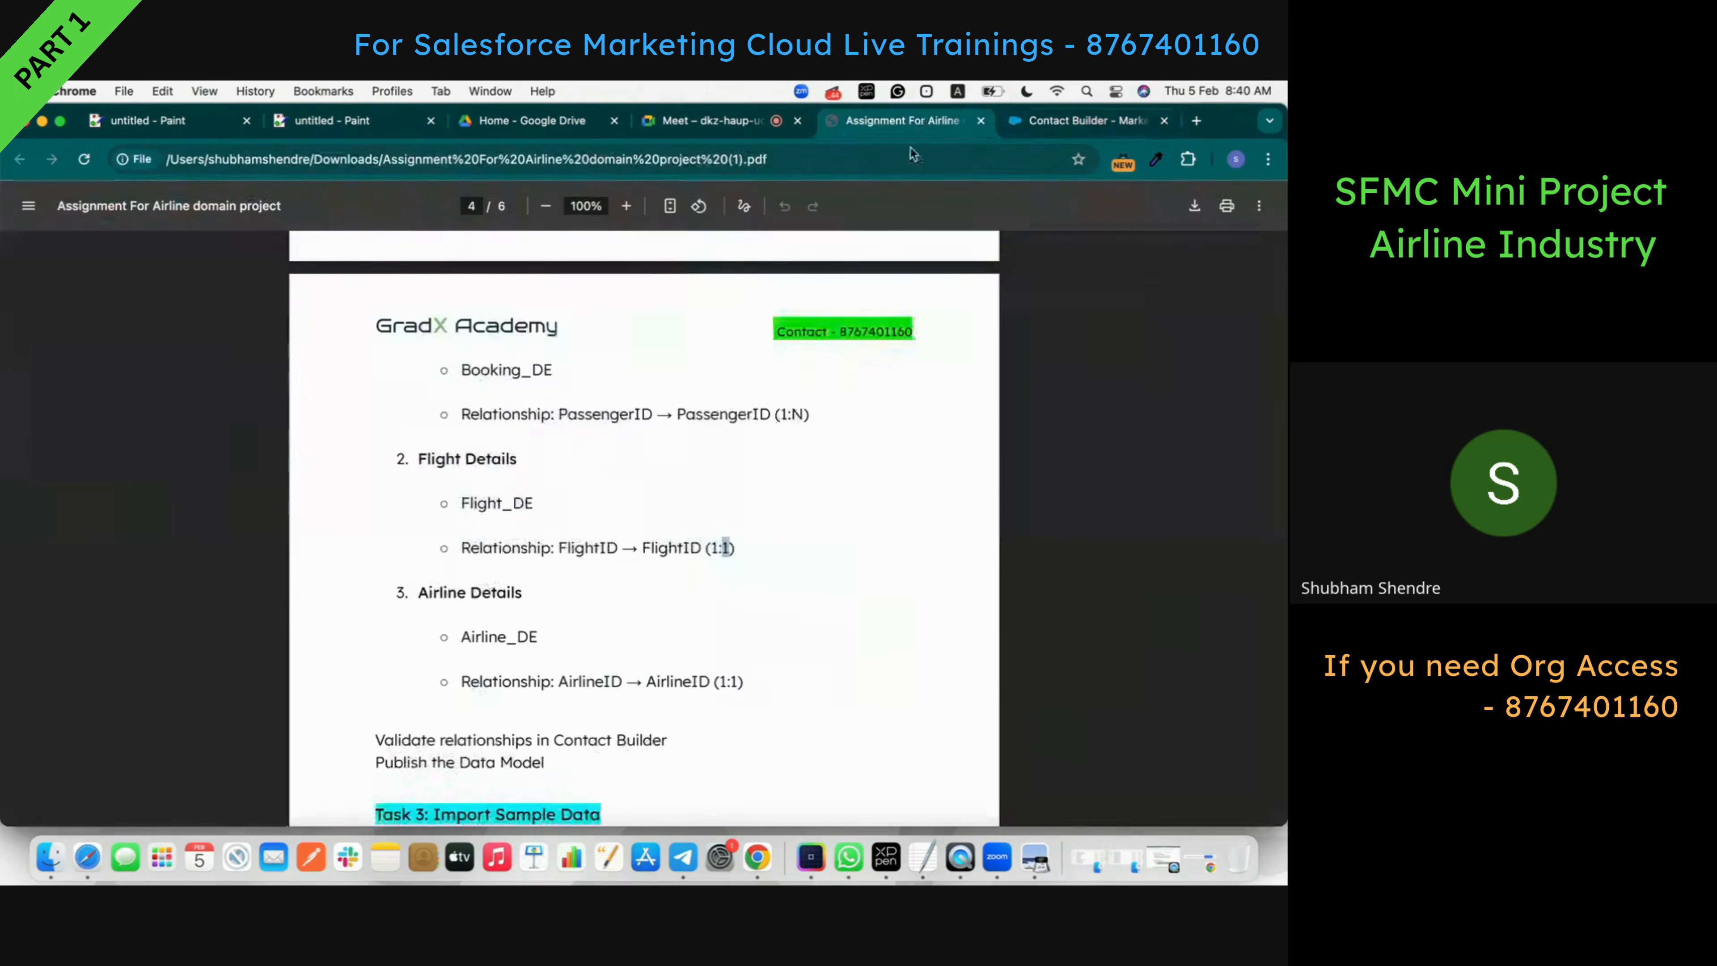
# - Scroll the assignment PDF back up to the Passenger_DE field table on page 2
pyautogui.scroll(2, 665, 601)
pyautogui.scroll(20, 657, 616)
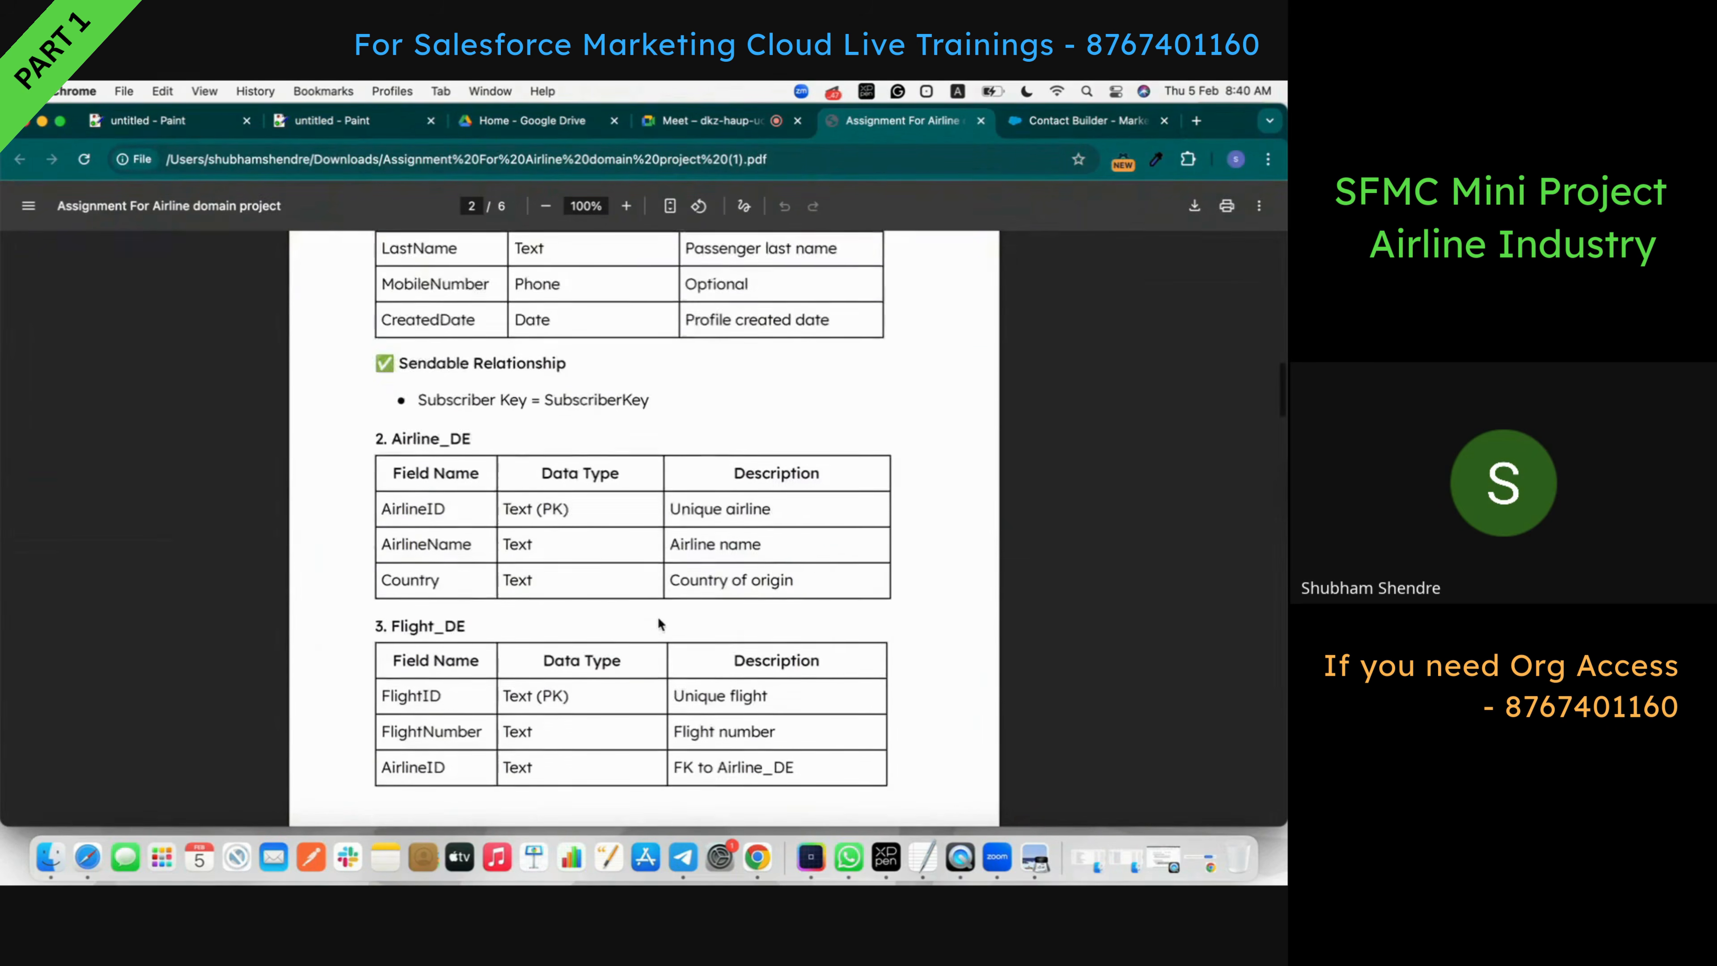
pyautogui.scroll(4, 657, 616)
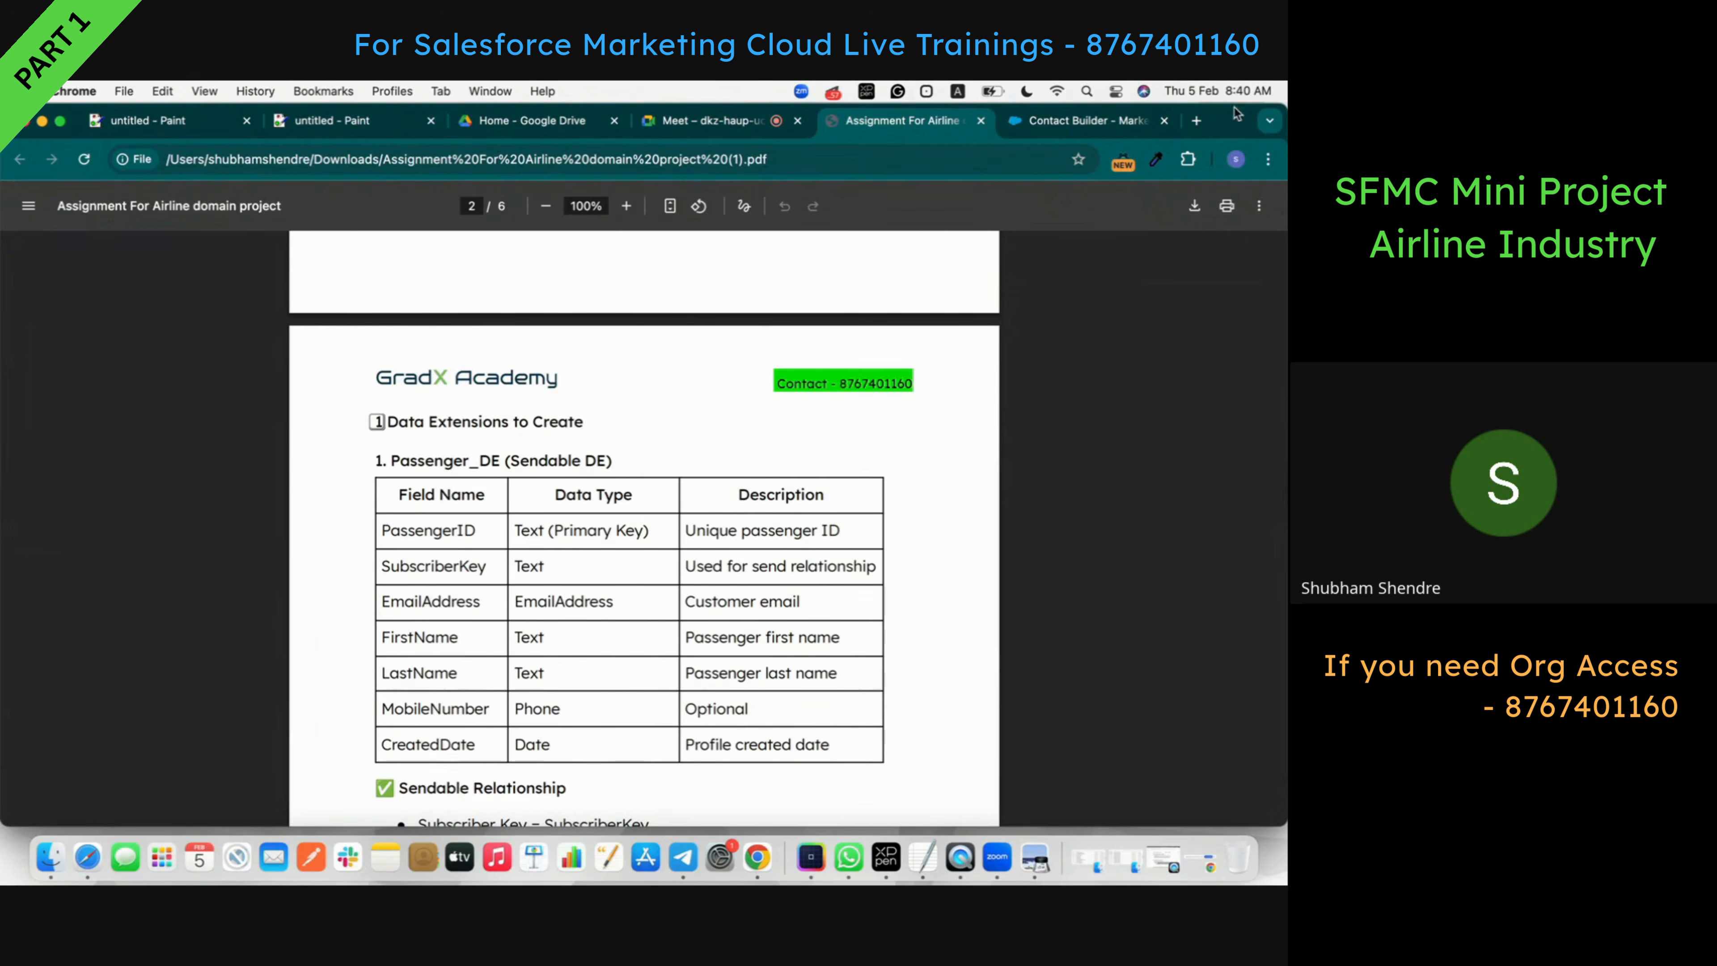
pyautogui.click(1196, 121)
# - Open chatgpt.com, collapse the sidebar, and attach 'Assignment For Airline domain project (1).pdf' to a new prompt
pyautogui.write('chat.openai.com')
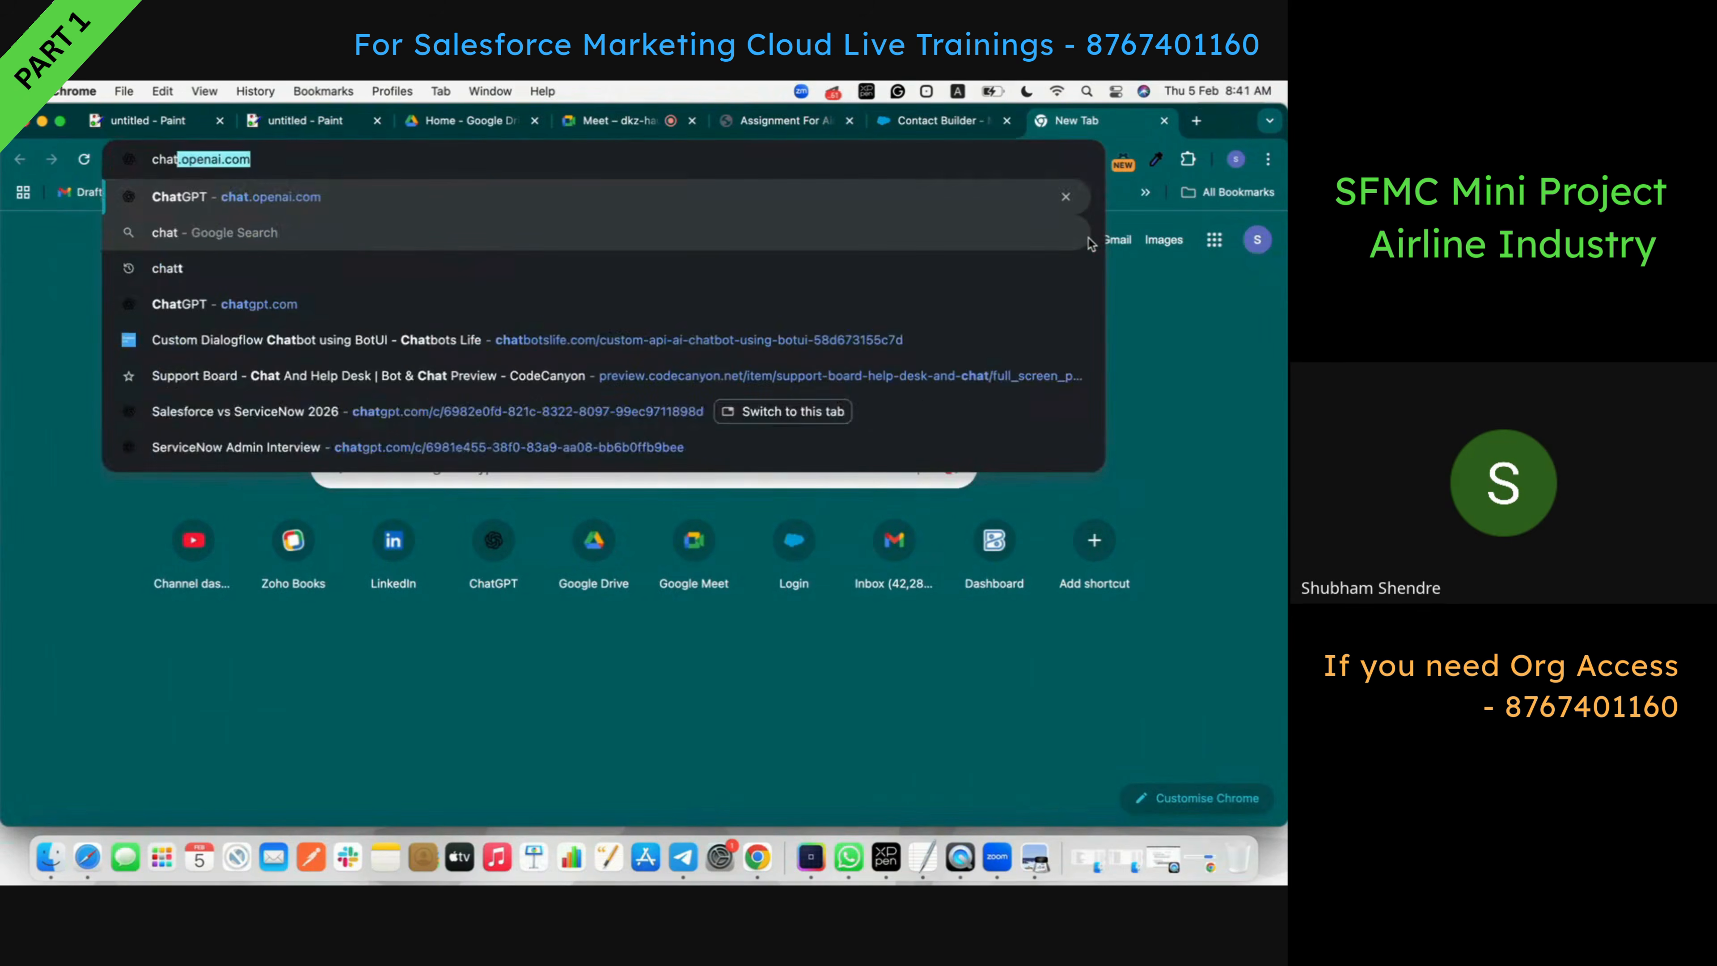
pyautogui.press('Return')
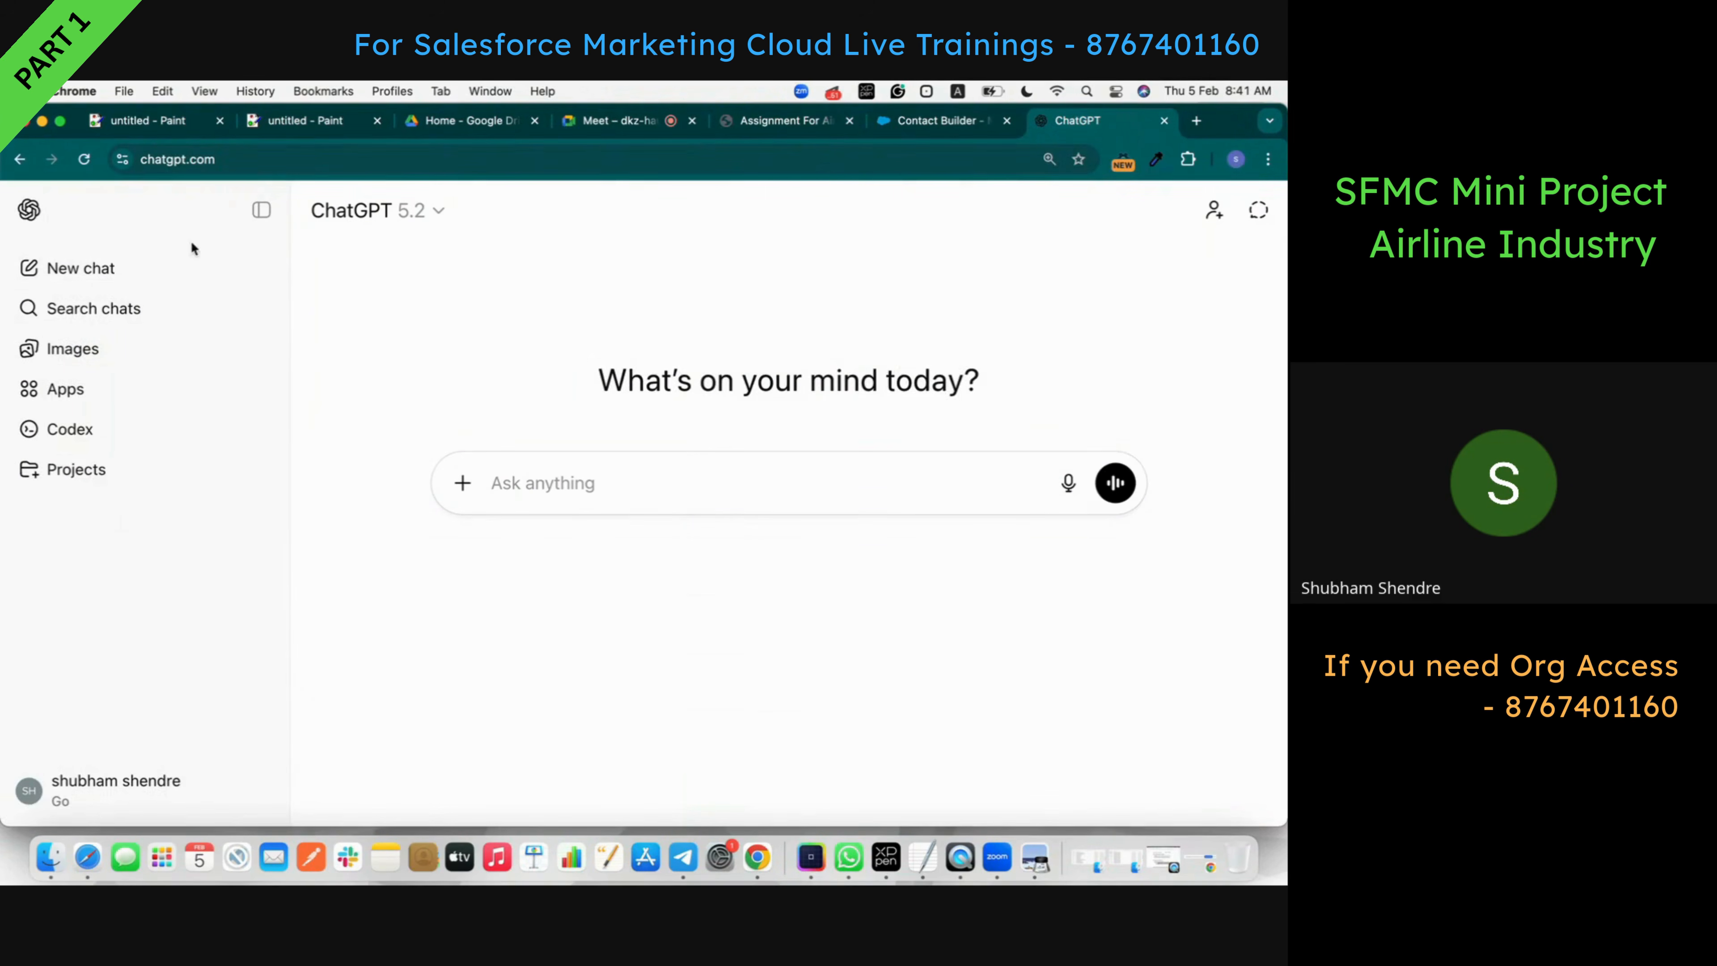
pyautogui.click(261, 211)
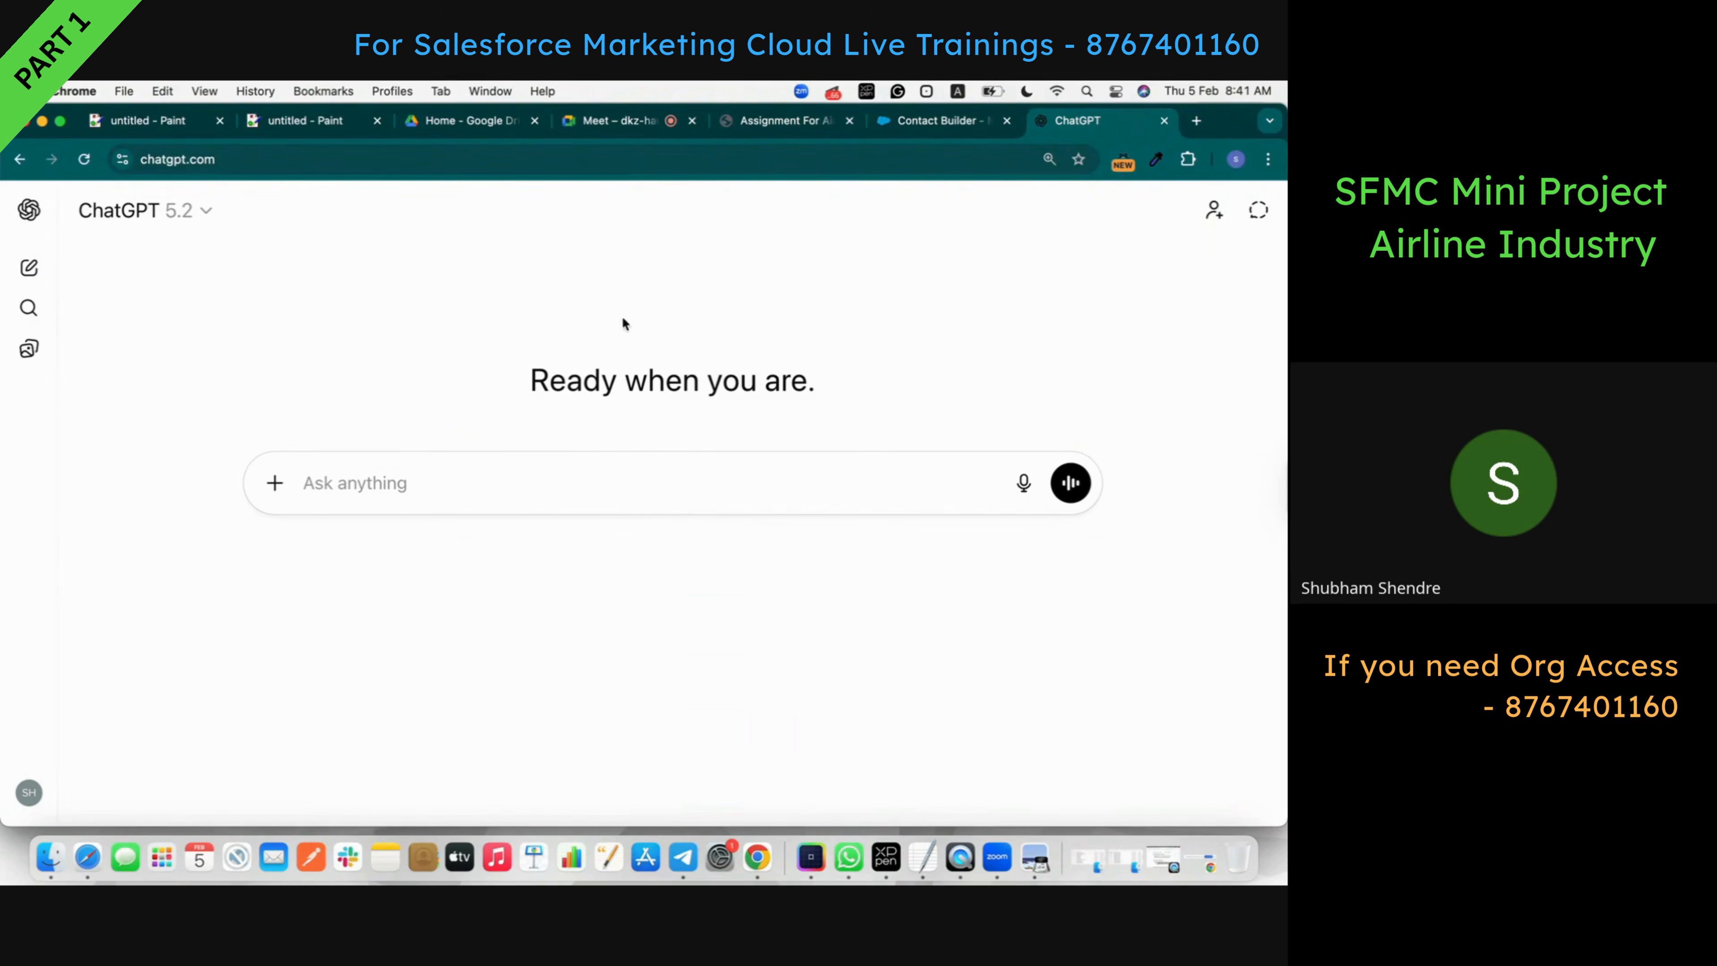
pyautogui.click(275, 482)
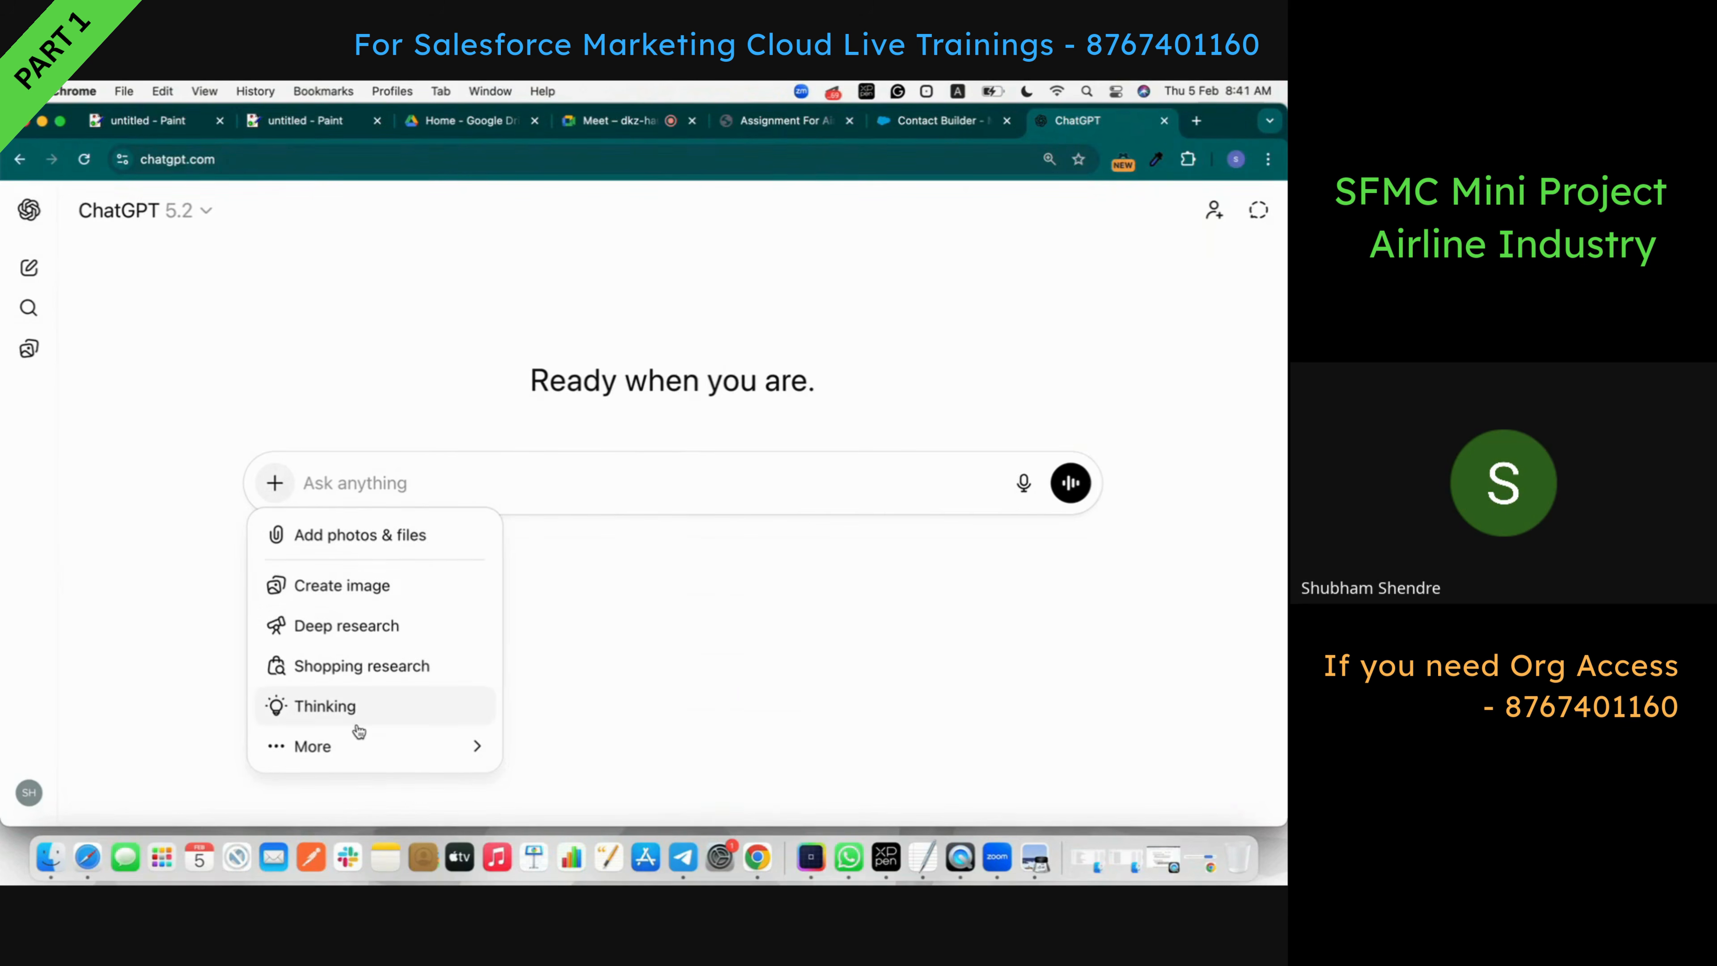
pyautogui.moveTo(380, 763)
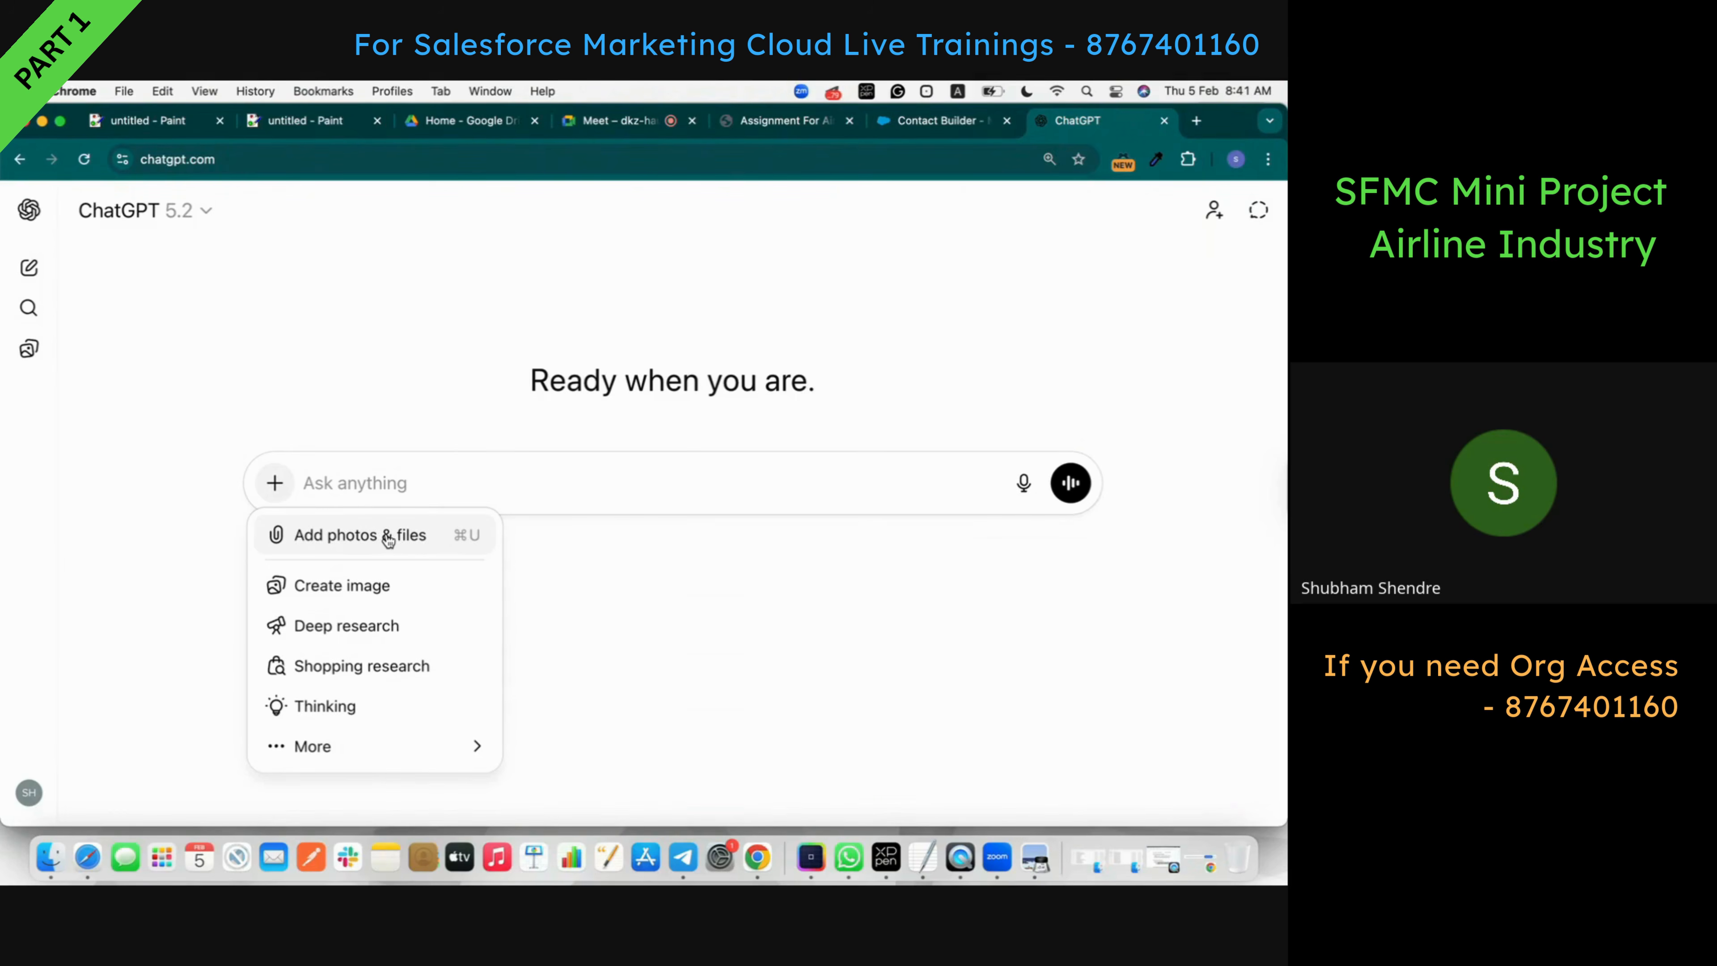
pyautogui.click(388, 539)
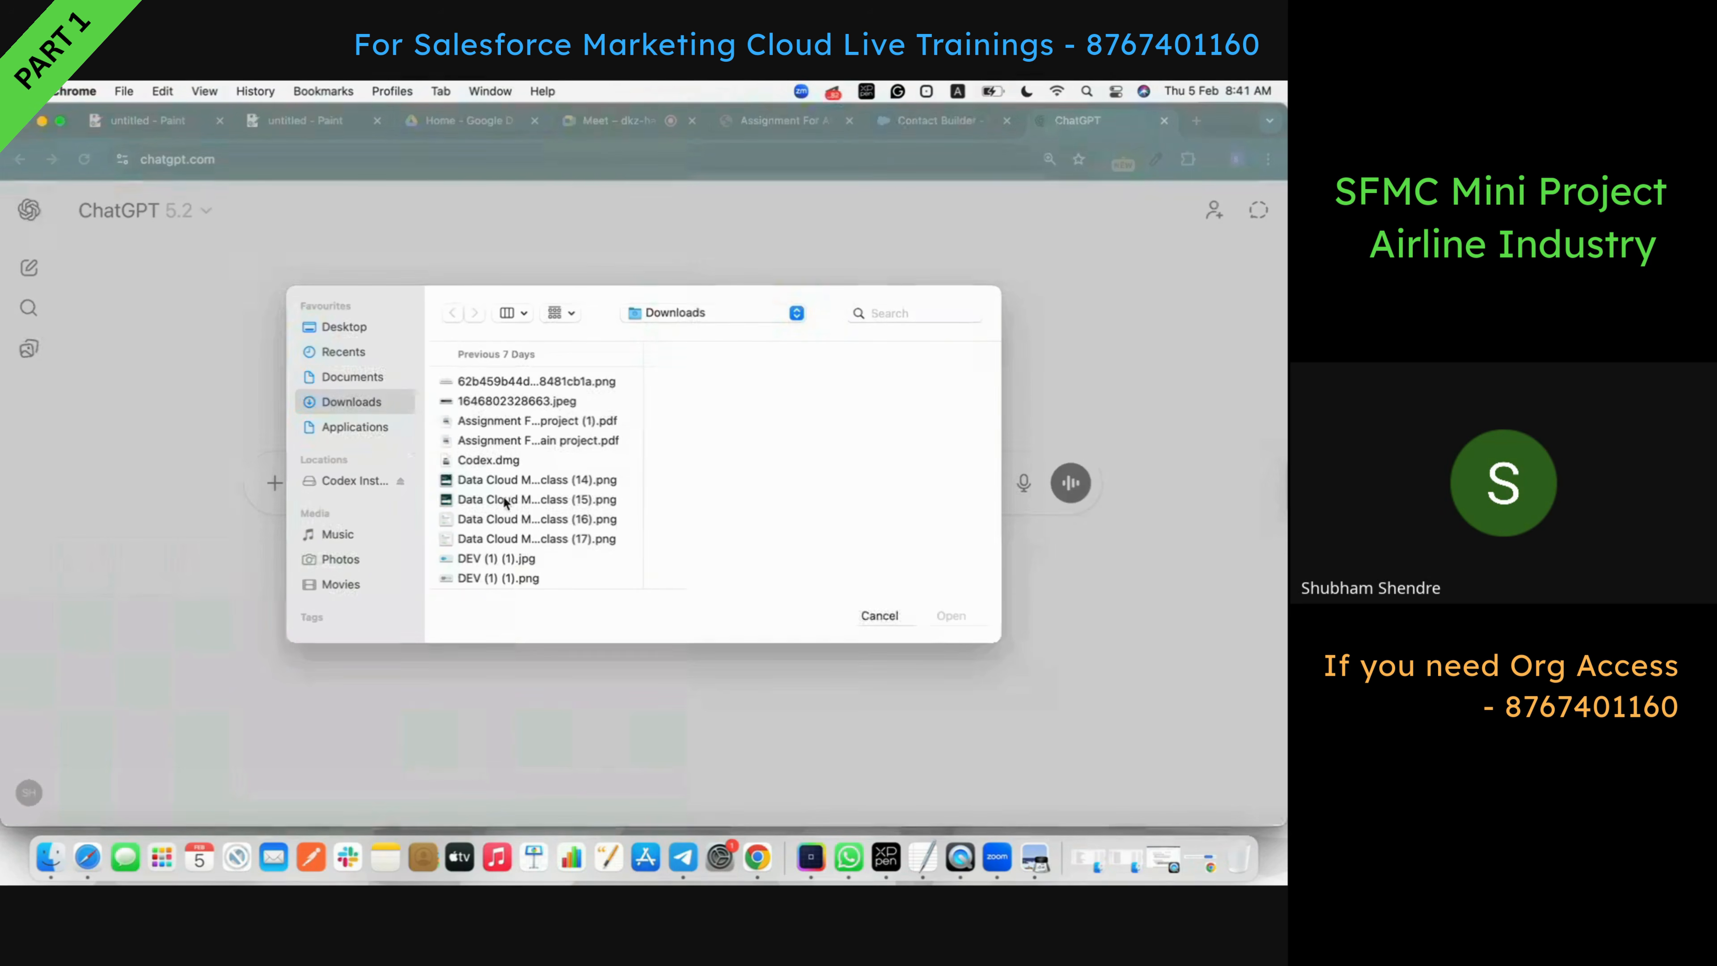
pyautogui.click(539, 422)
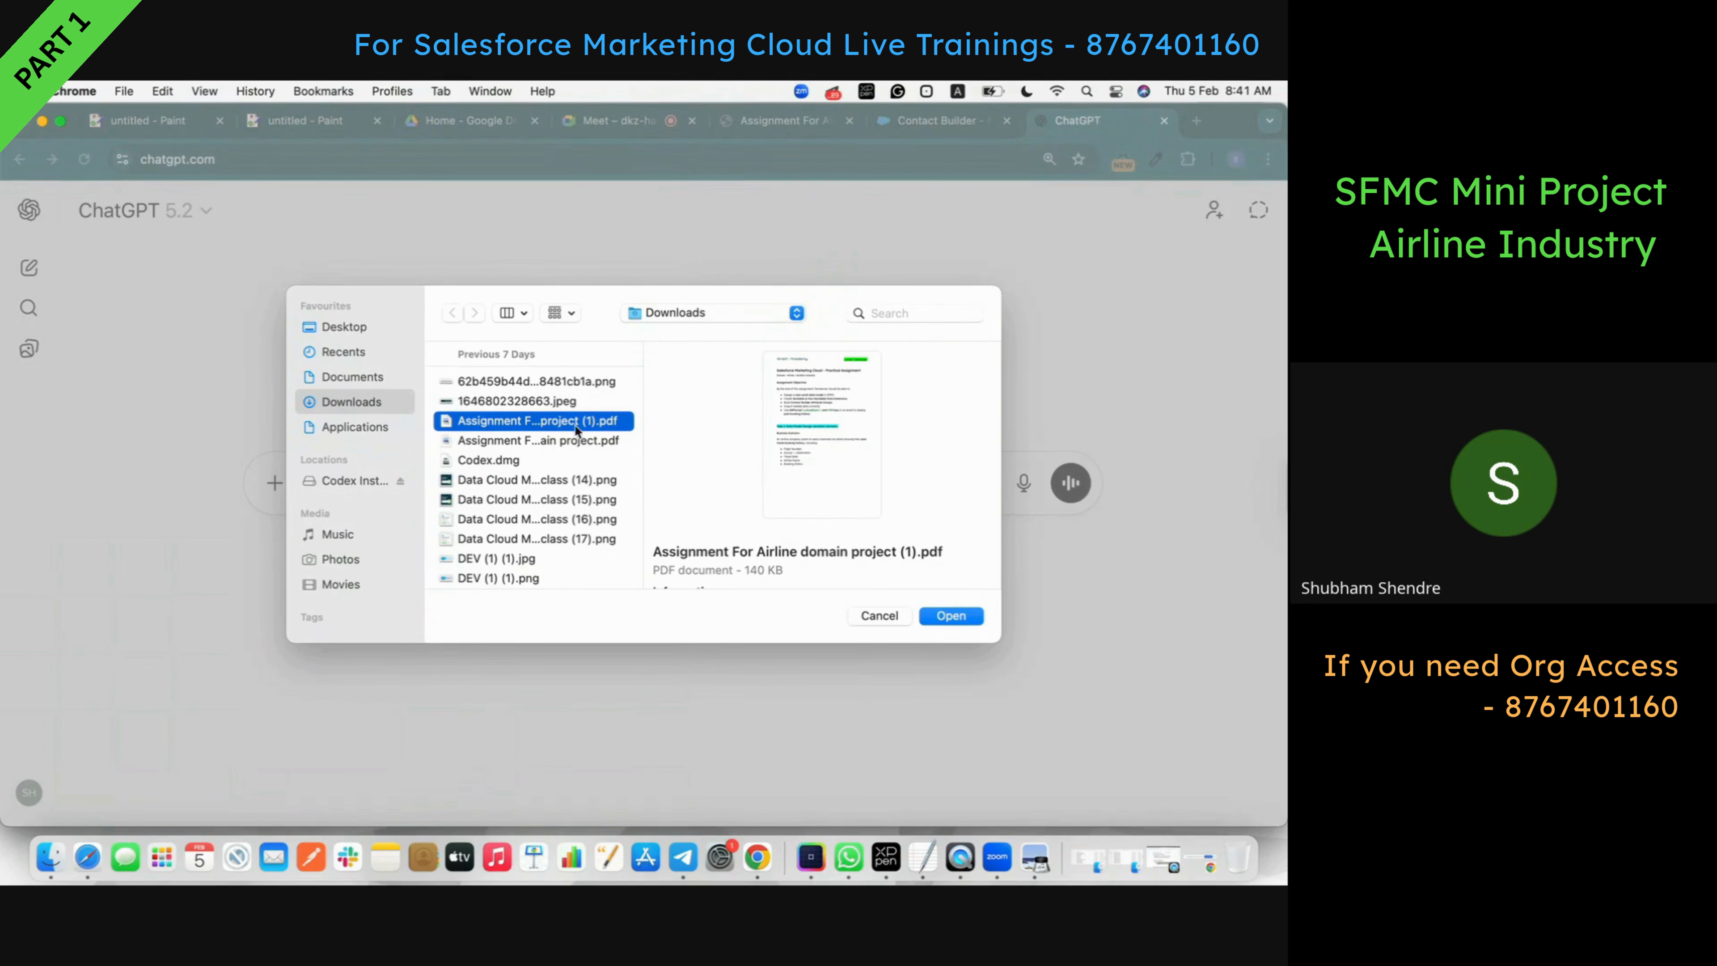
pyautogui.click(951, 615)
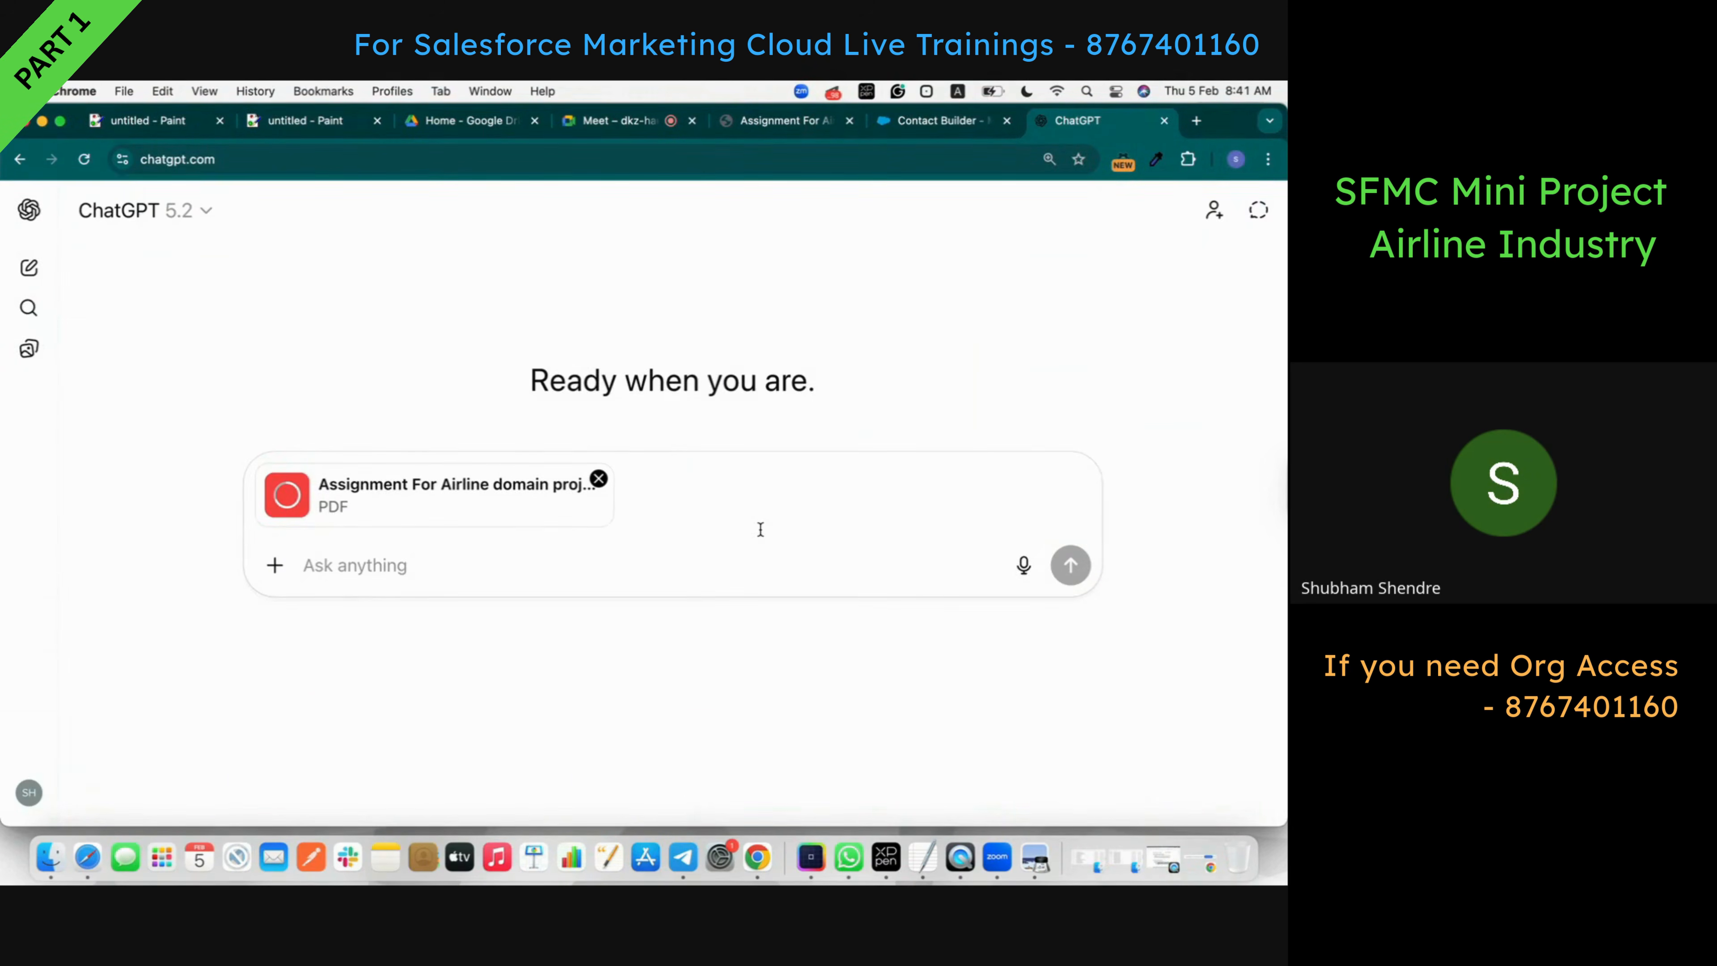
# - Type a prompt asking for relevant assignment data tables to copy into Google Sheets and download as CSV
pyautogui.write('Read')
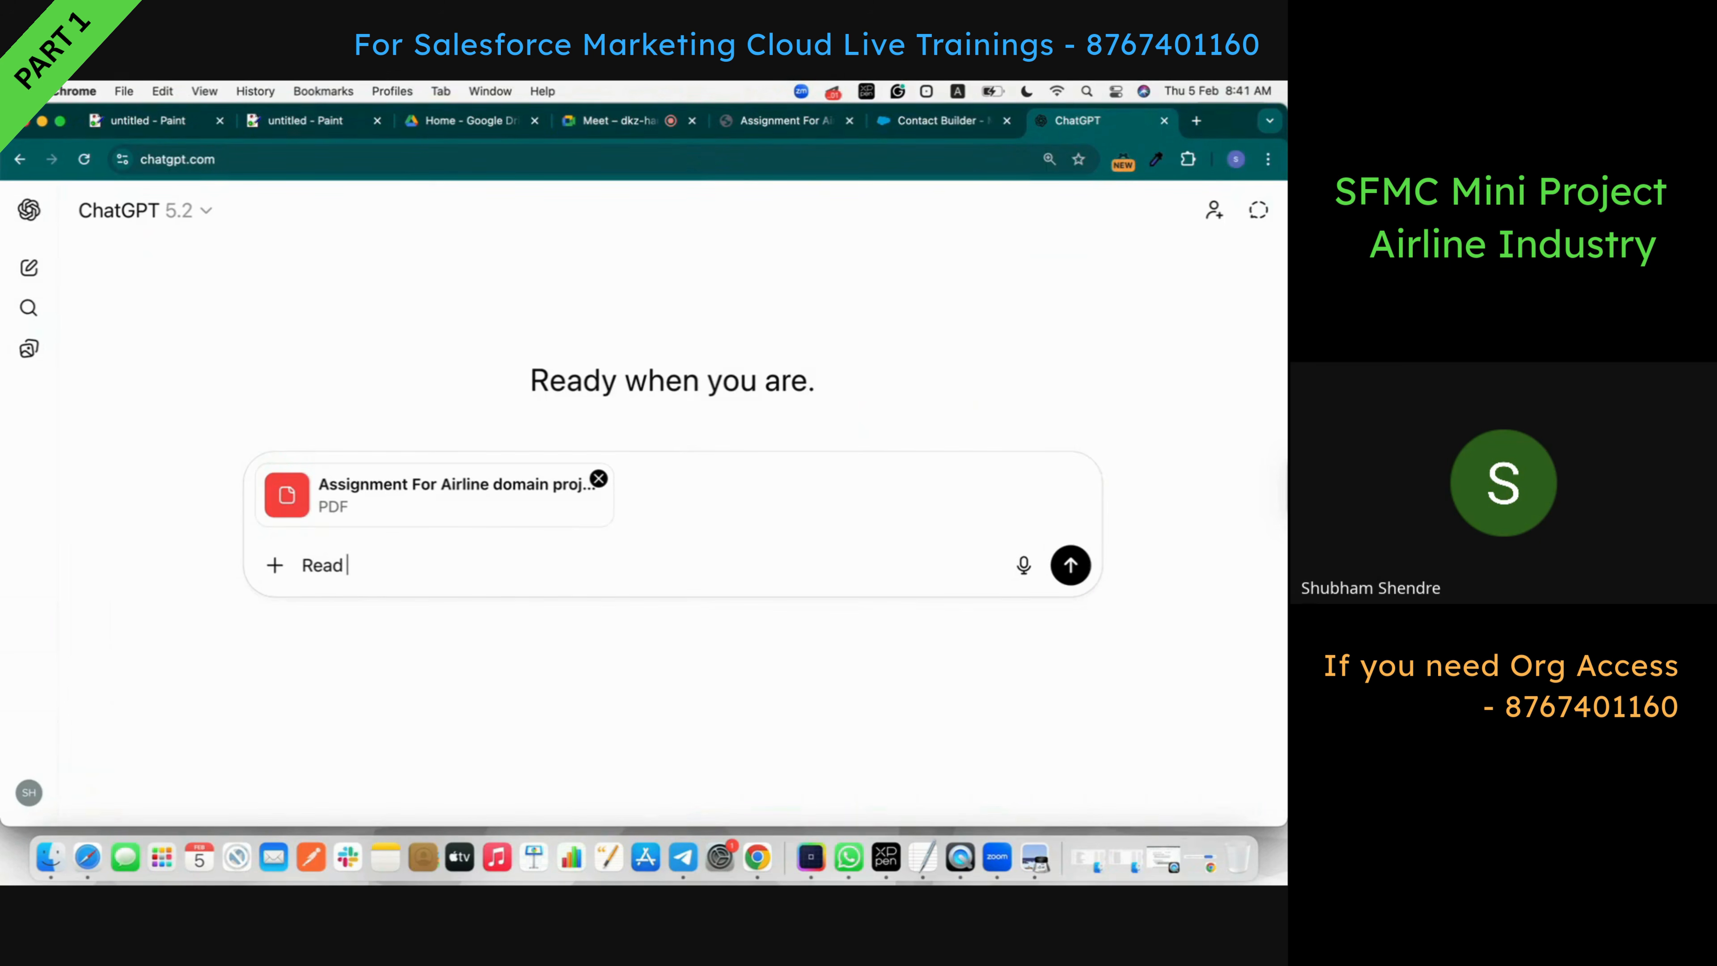
pyautogui.write(' the document assig')
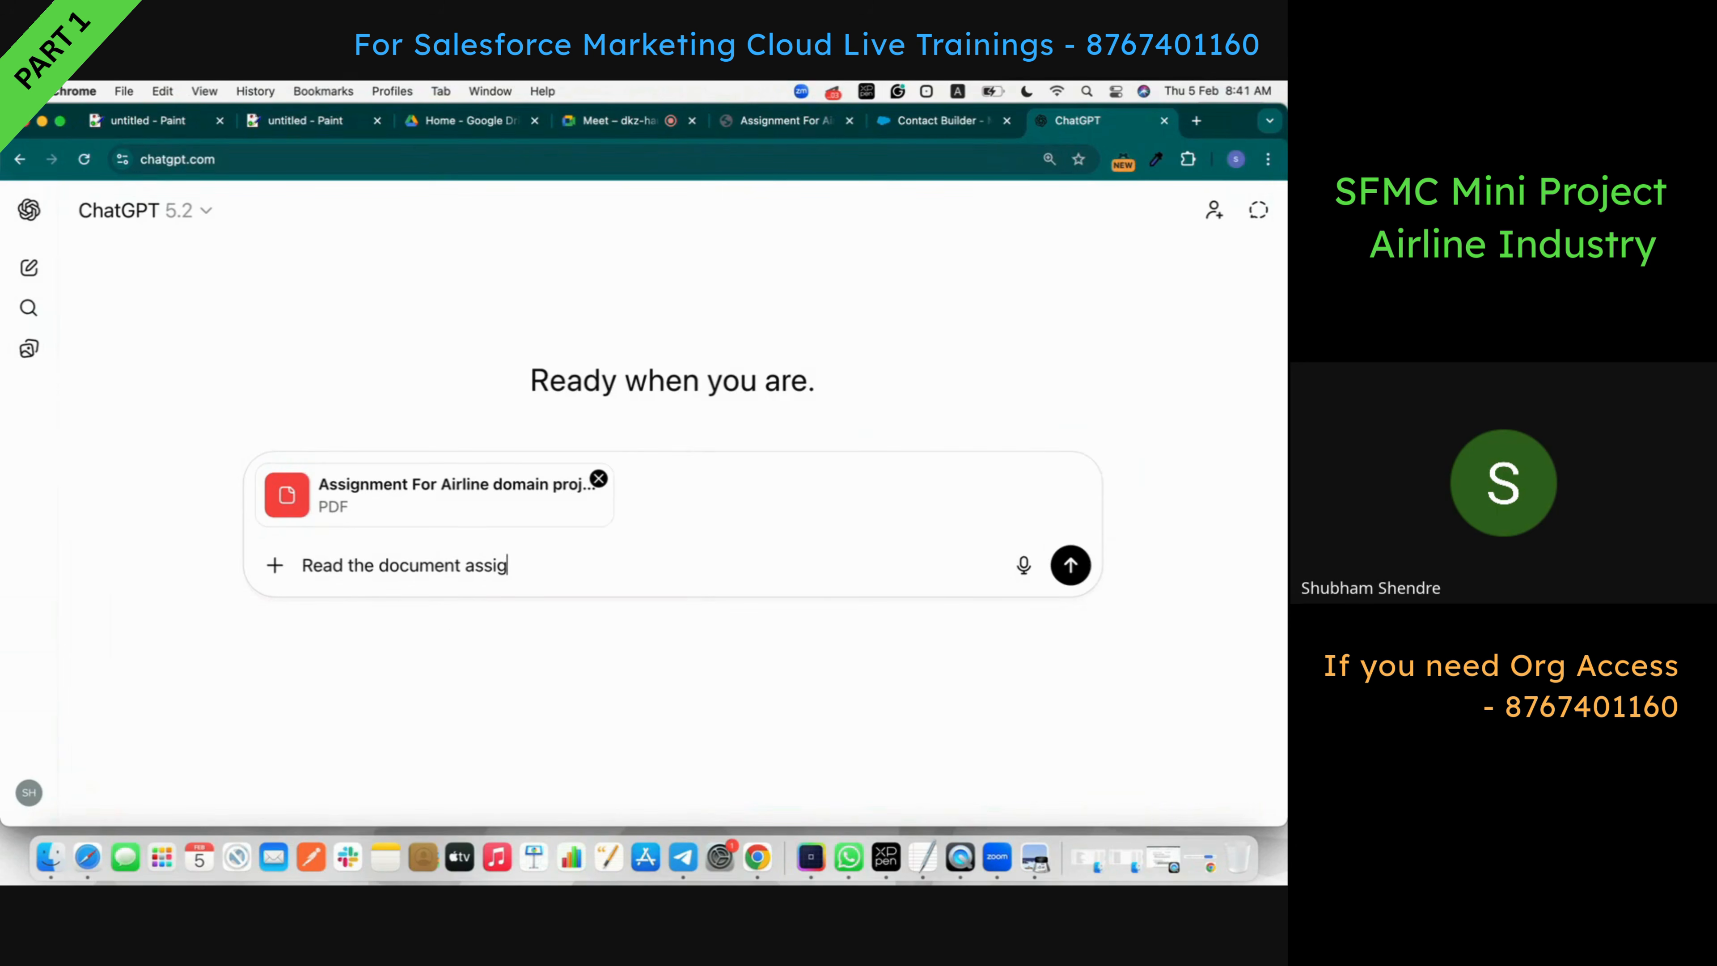
pyautogui.write('nment can give me re')
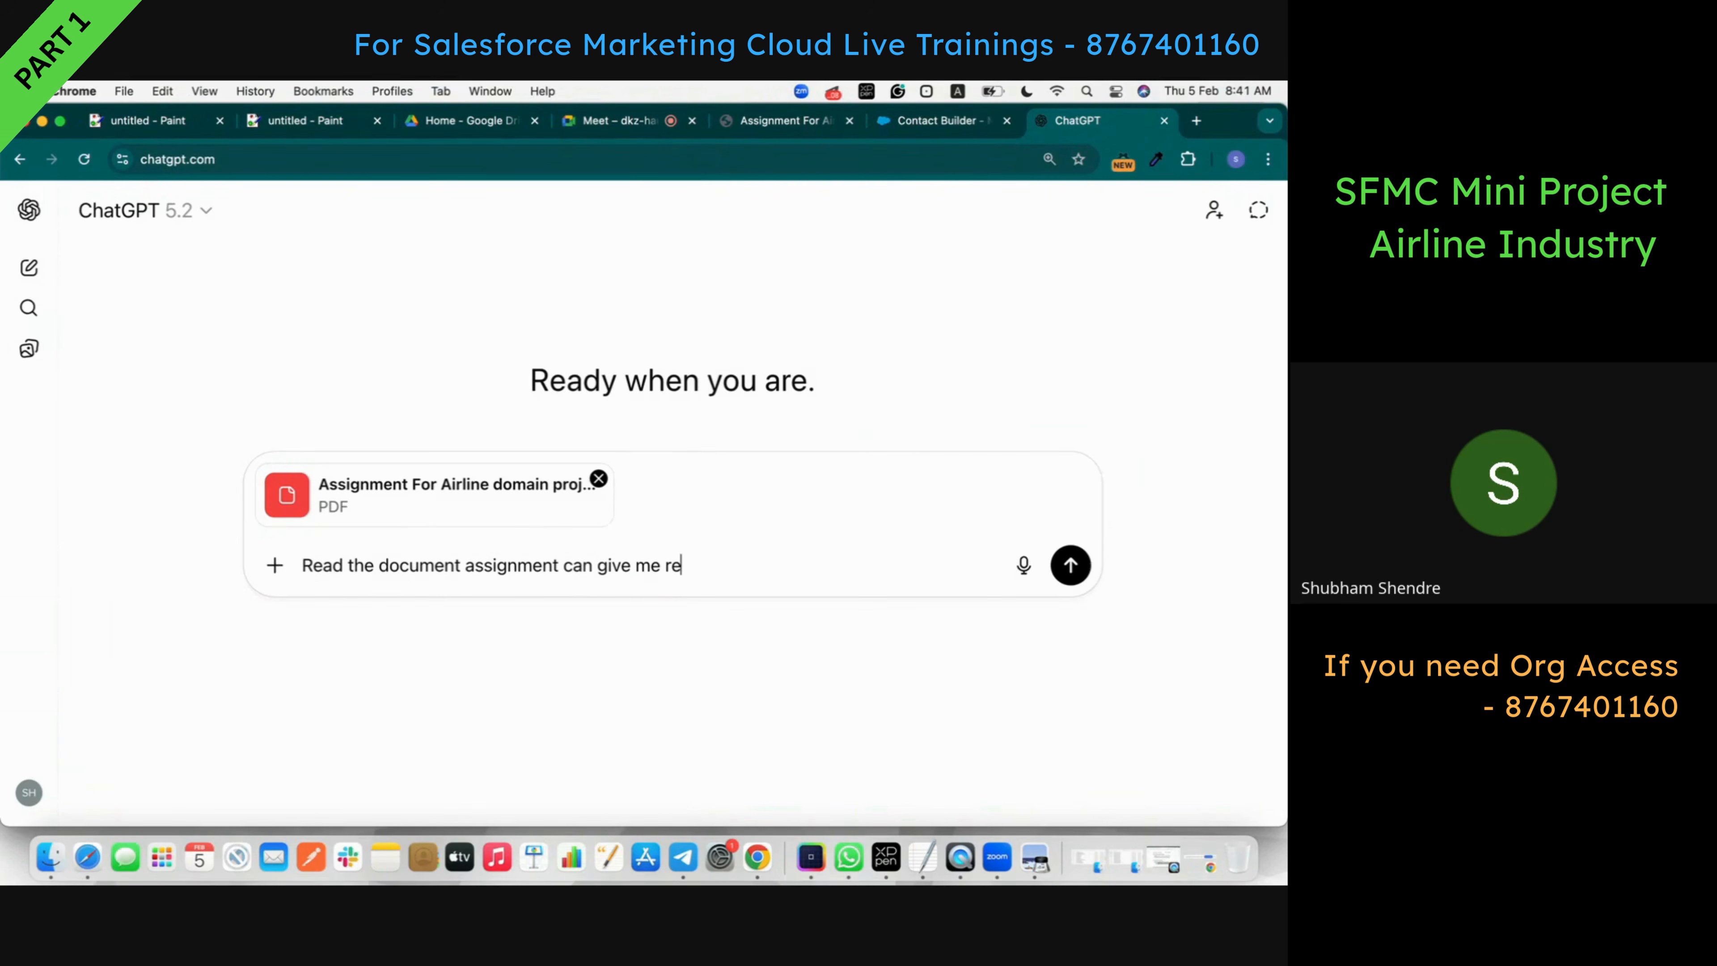
pyautogui.write('levent data so that I')
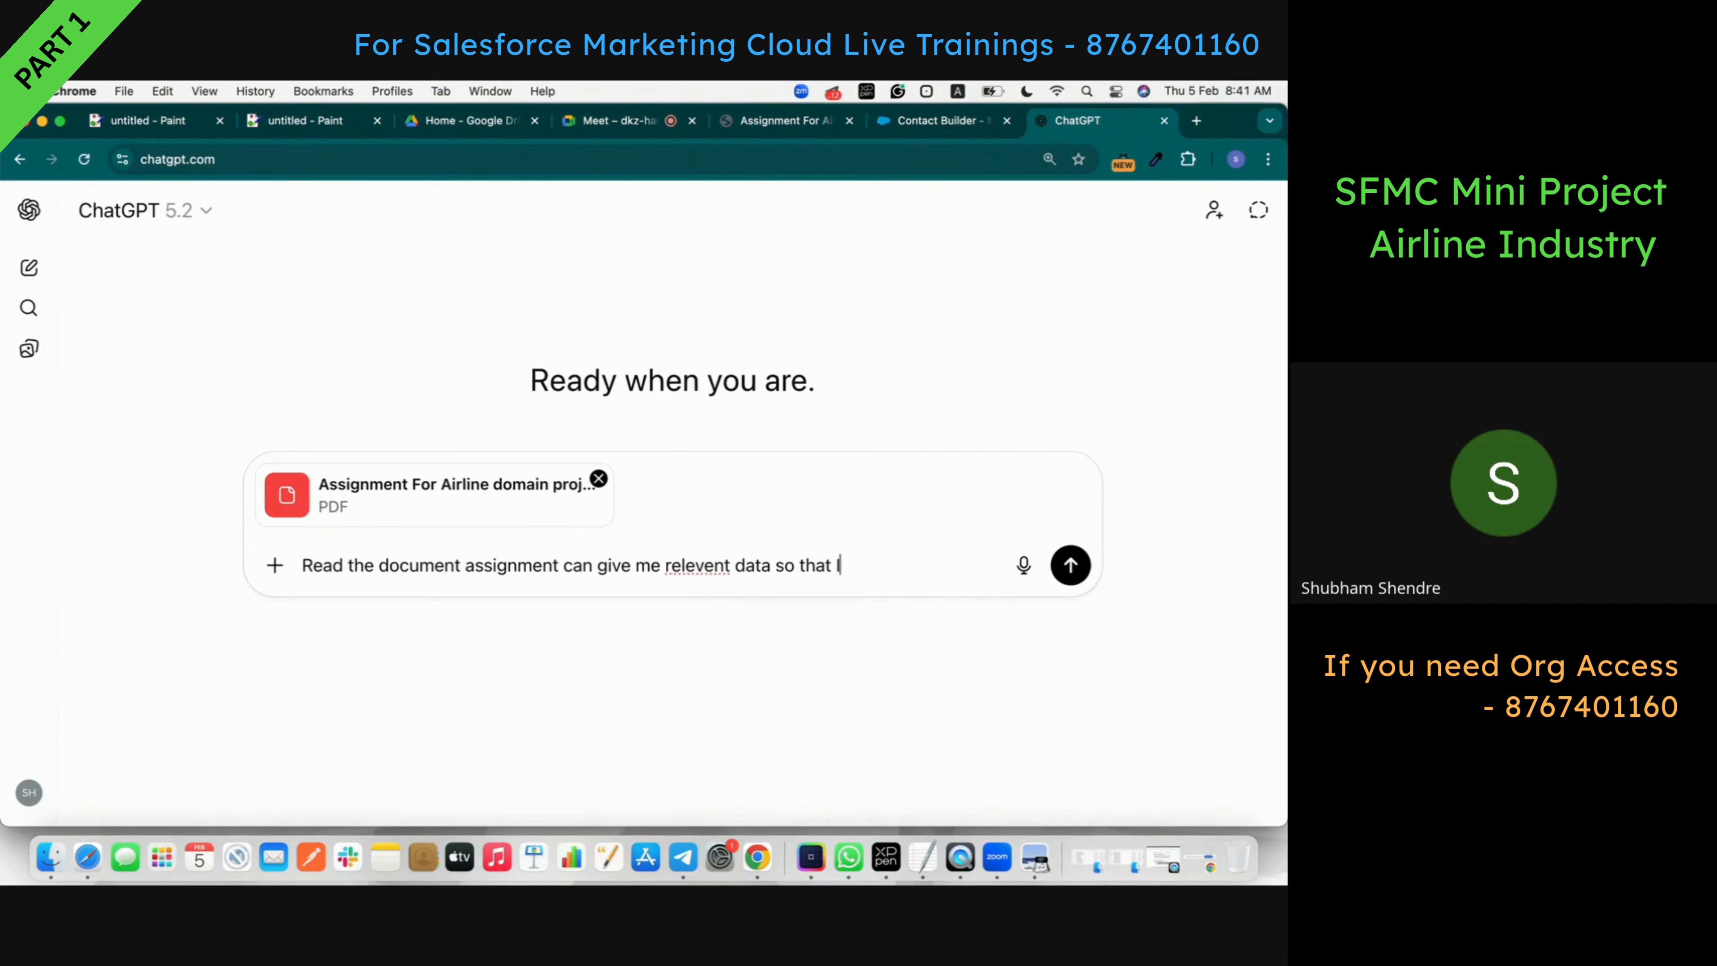
pyautogui.write(' could copy table')
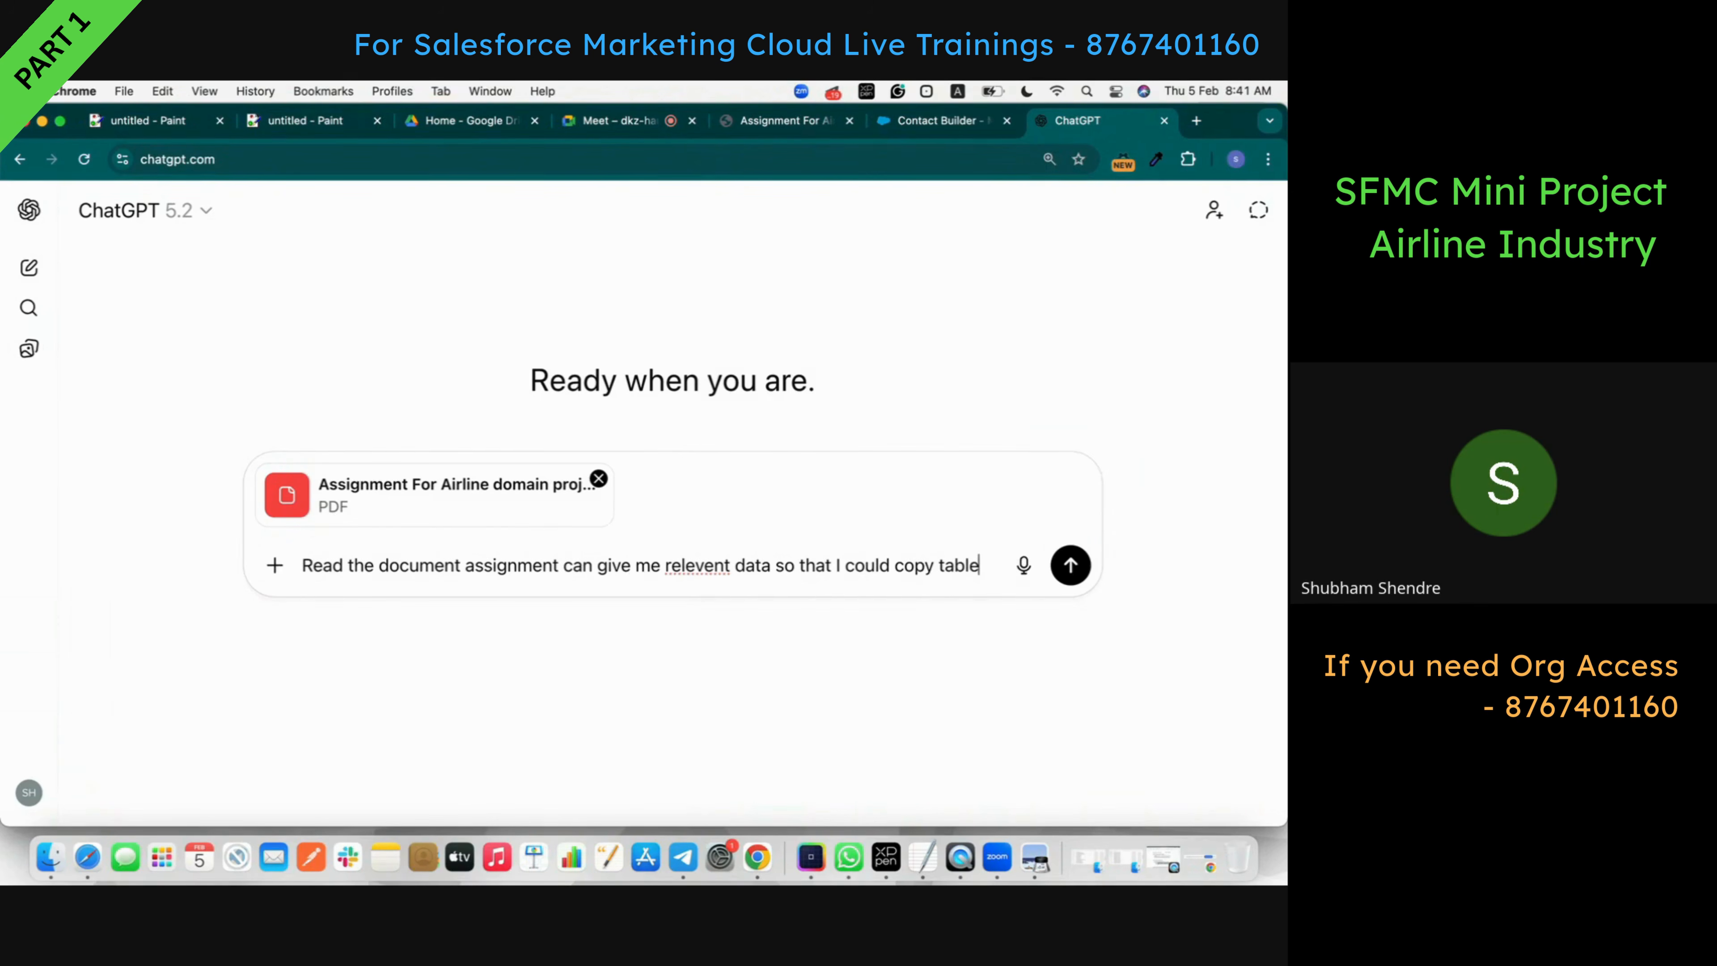
pyautogui.write('s from cha')
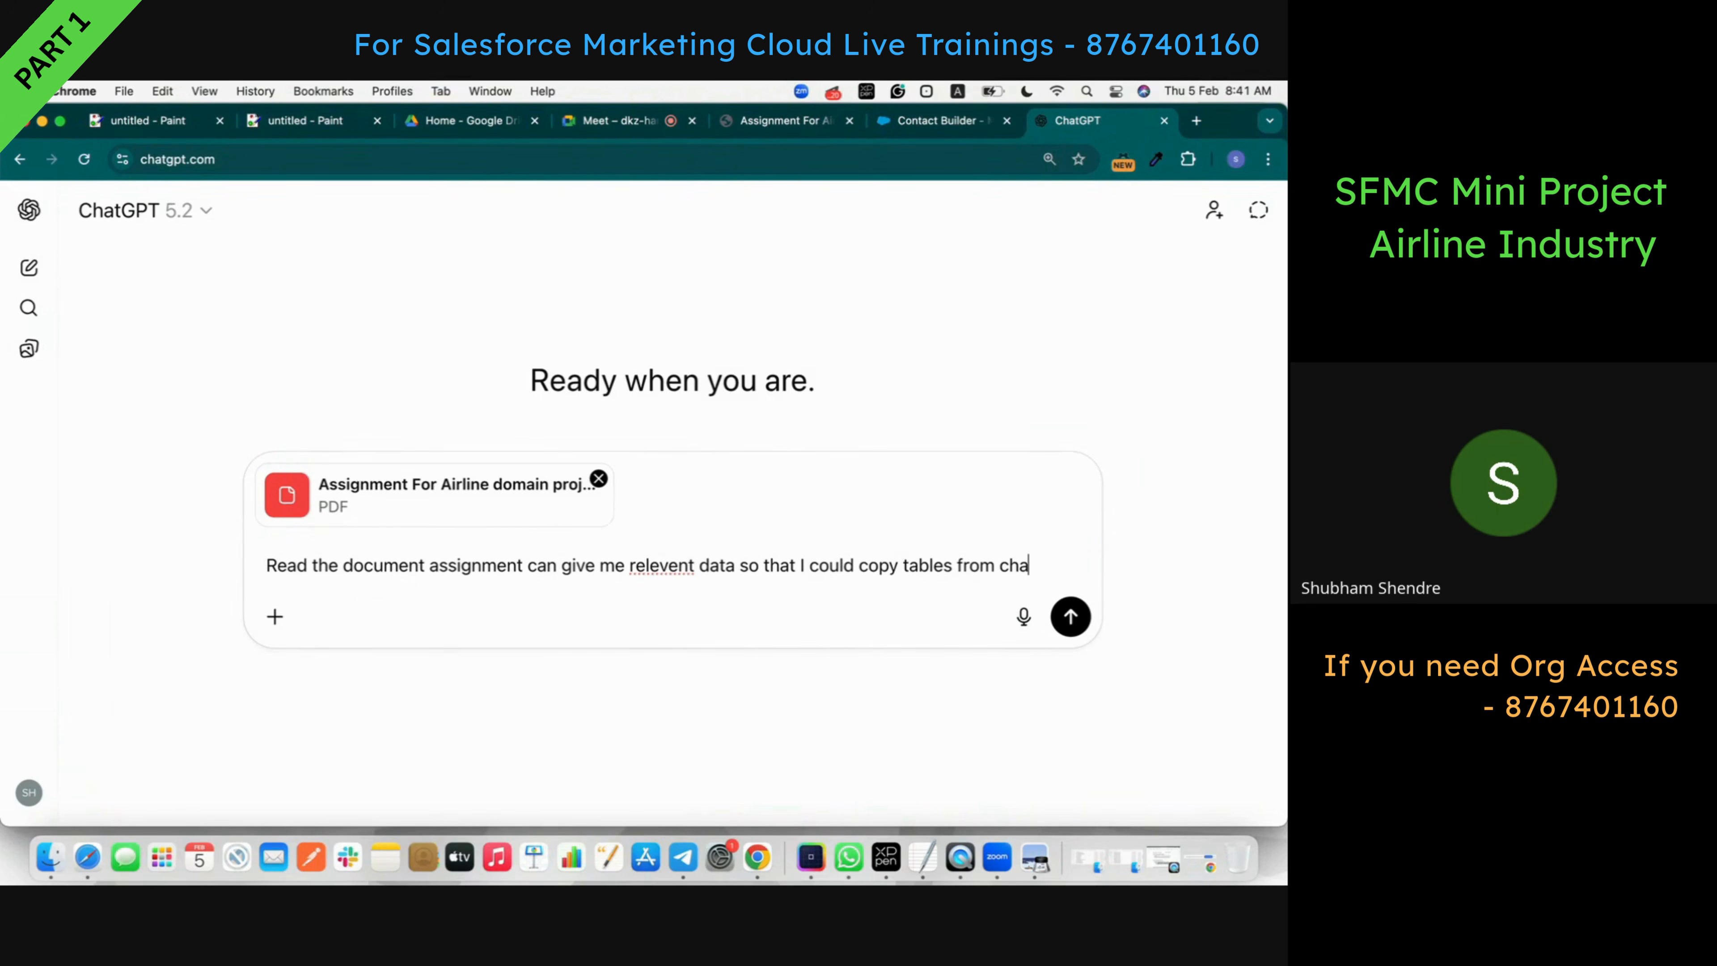
pyautogui.write('tgpt an')
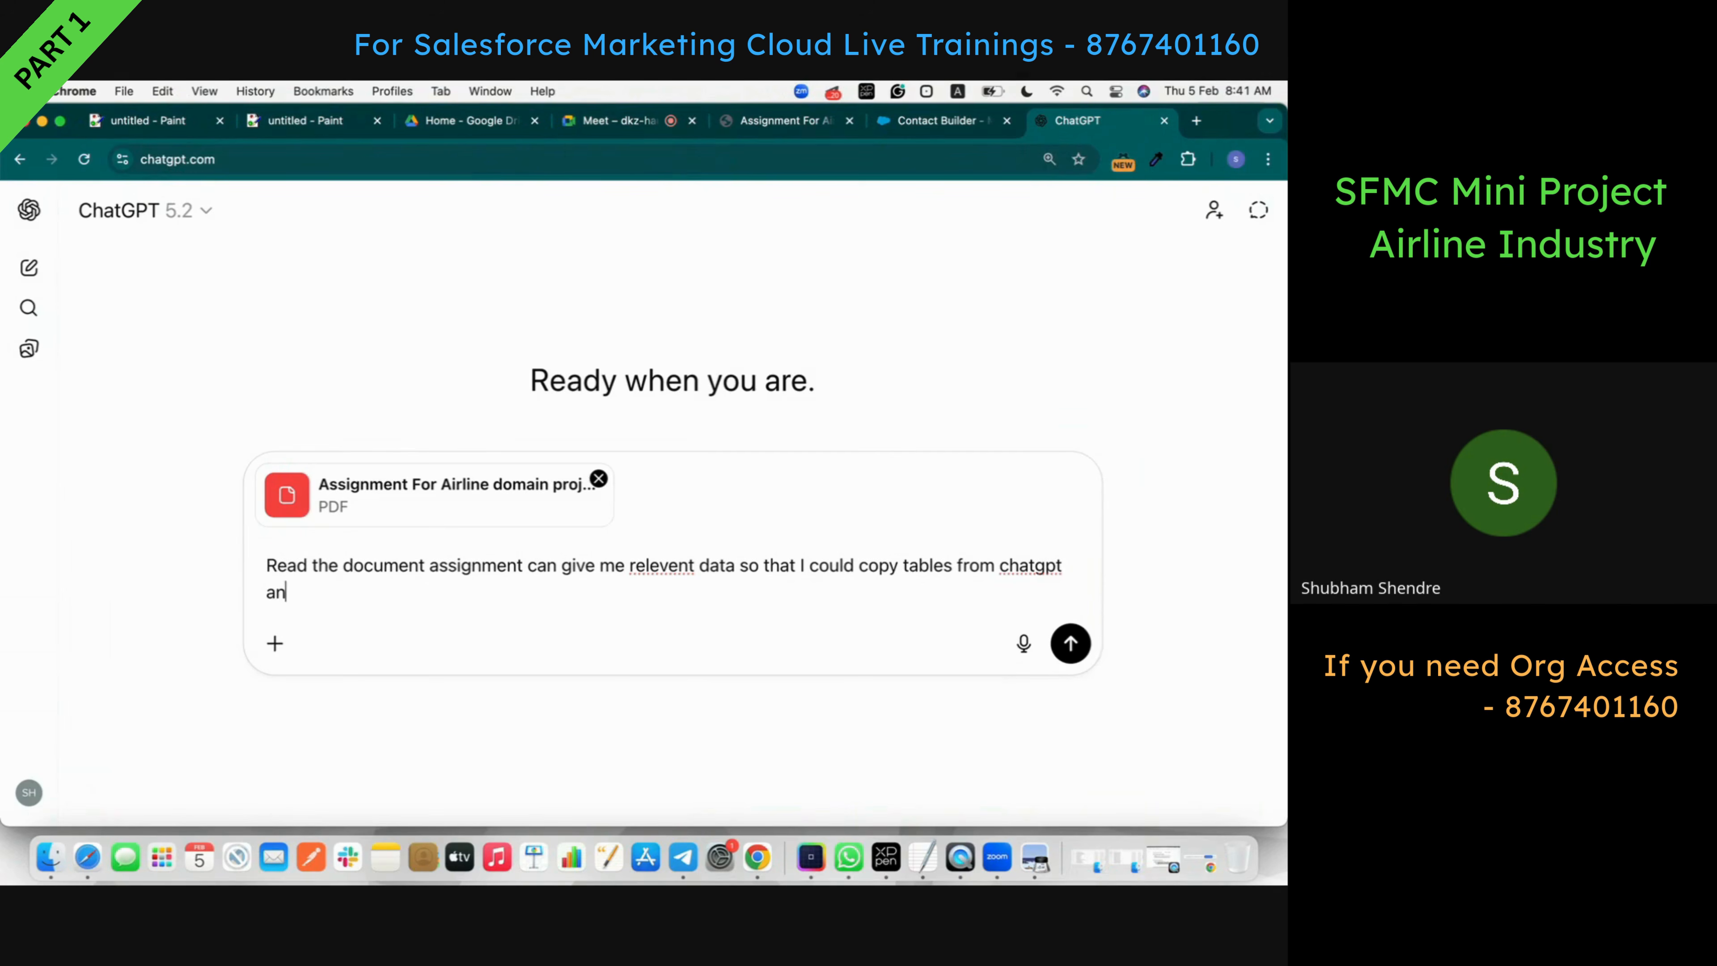
pyautogui.write('d paste on google sheets to')
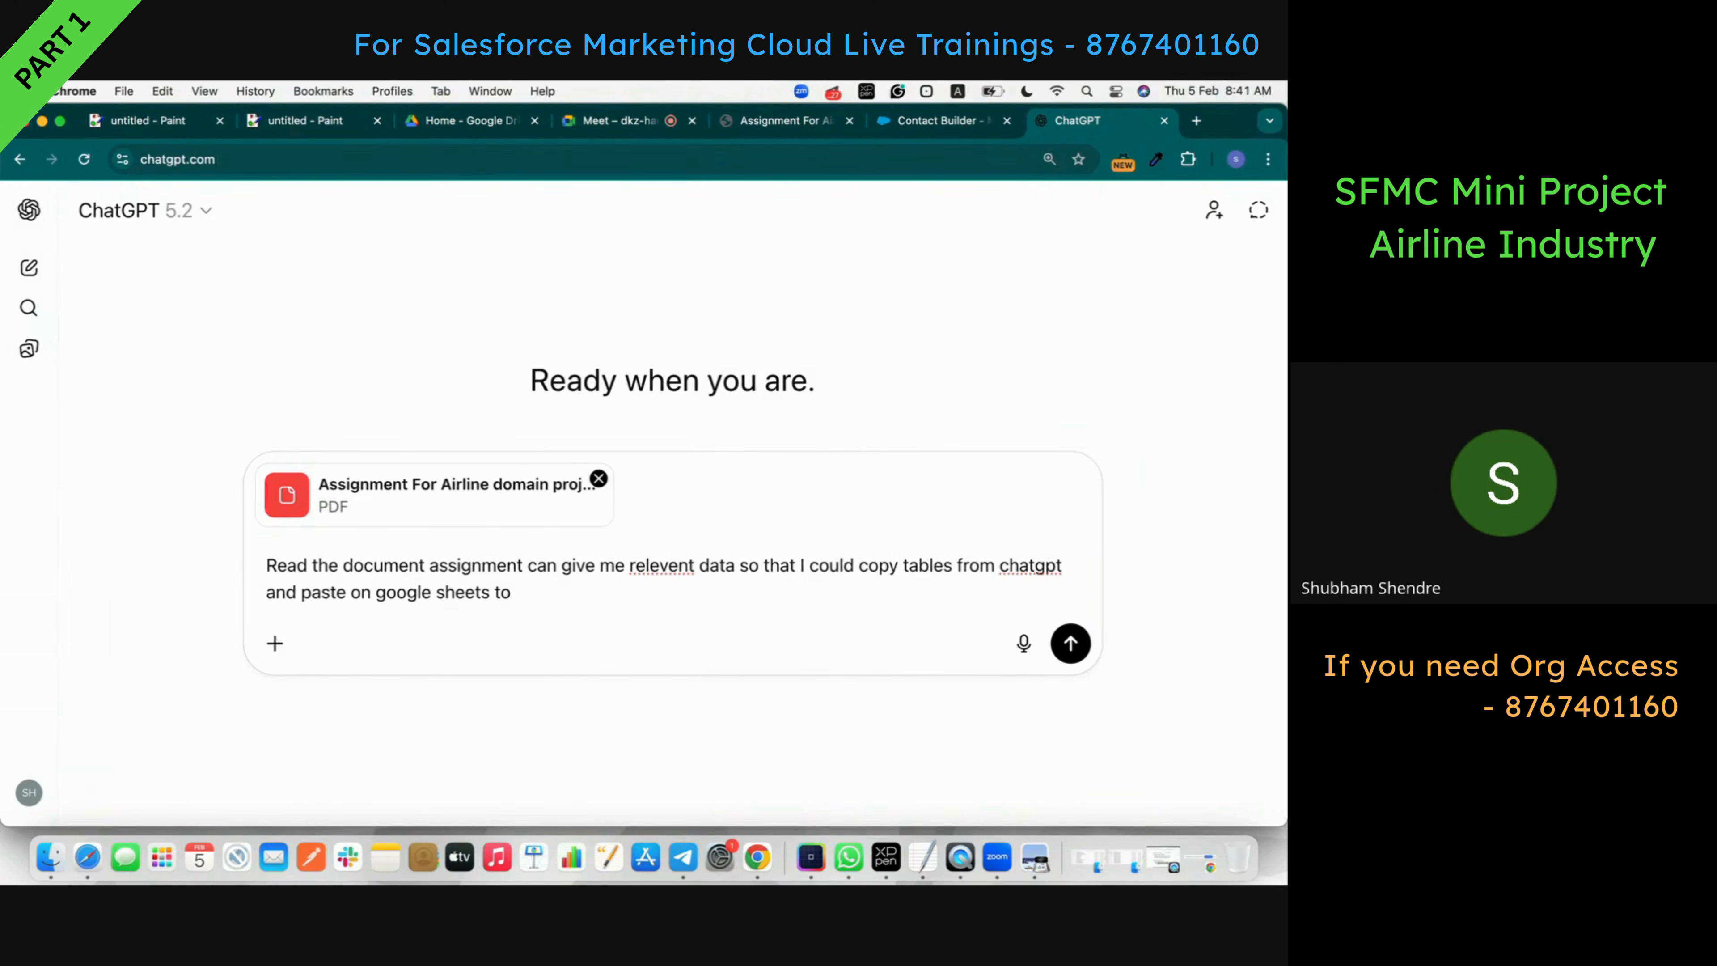
pyautogui.write(' downloa')
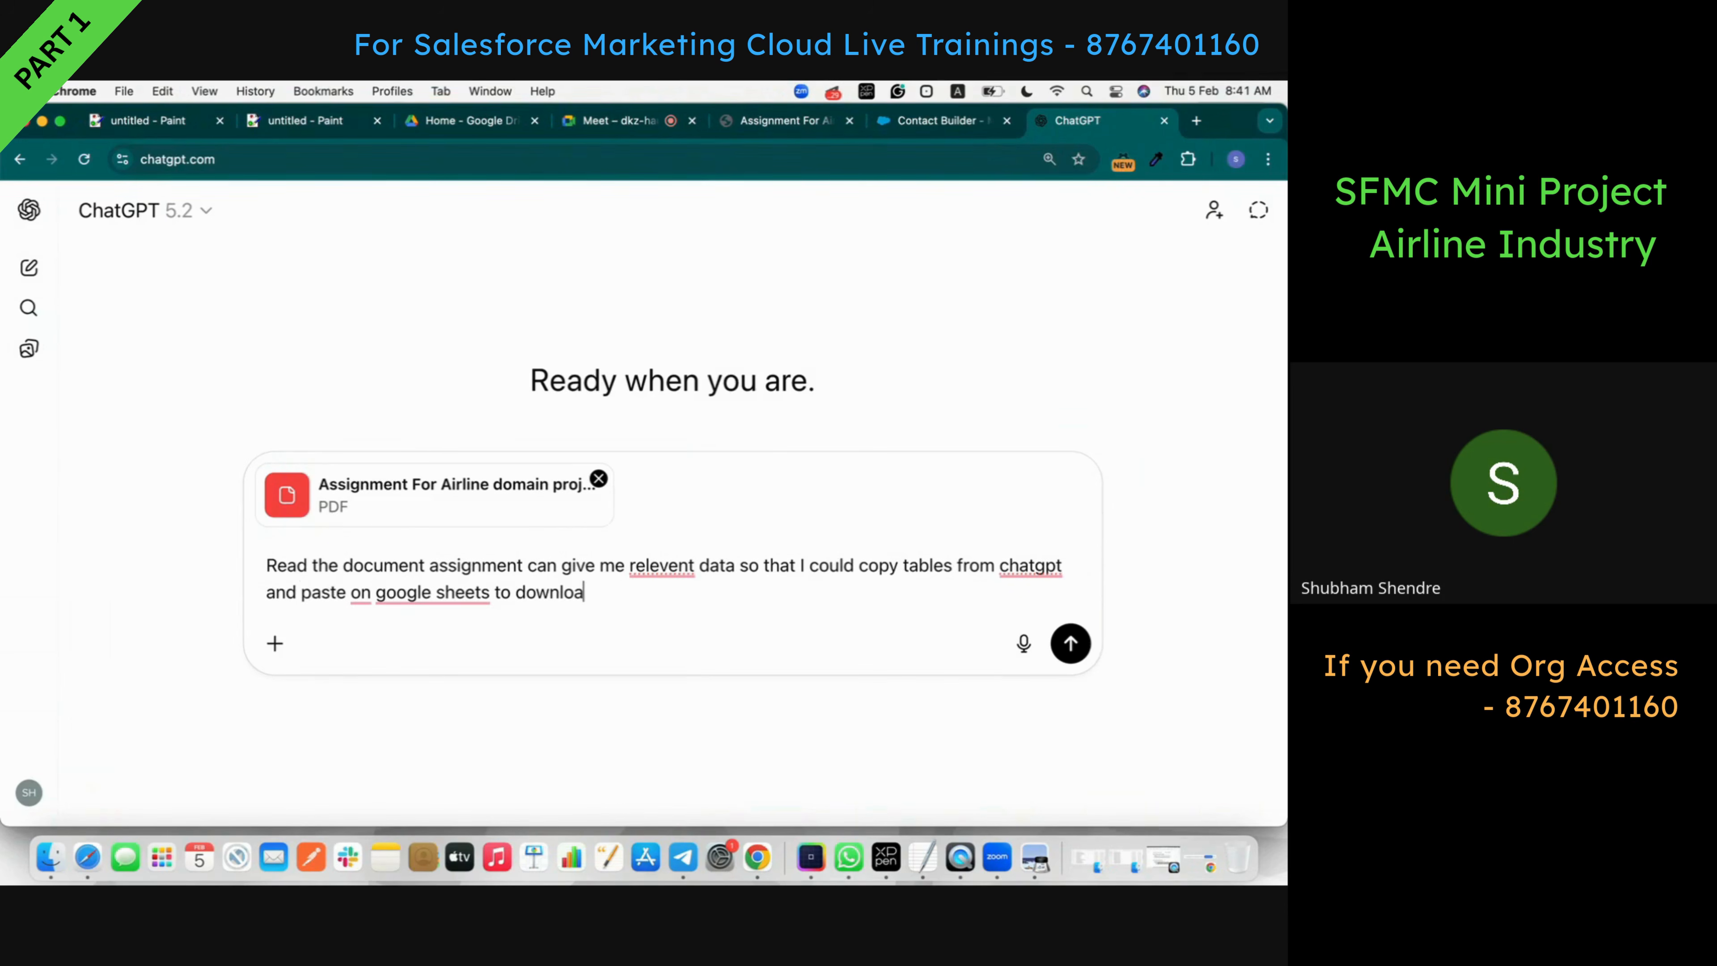
pyautogui.write('d the csv file frokmm google ')
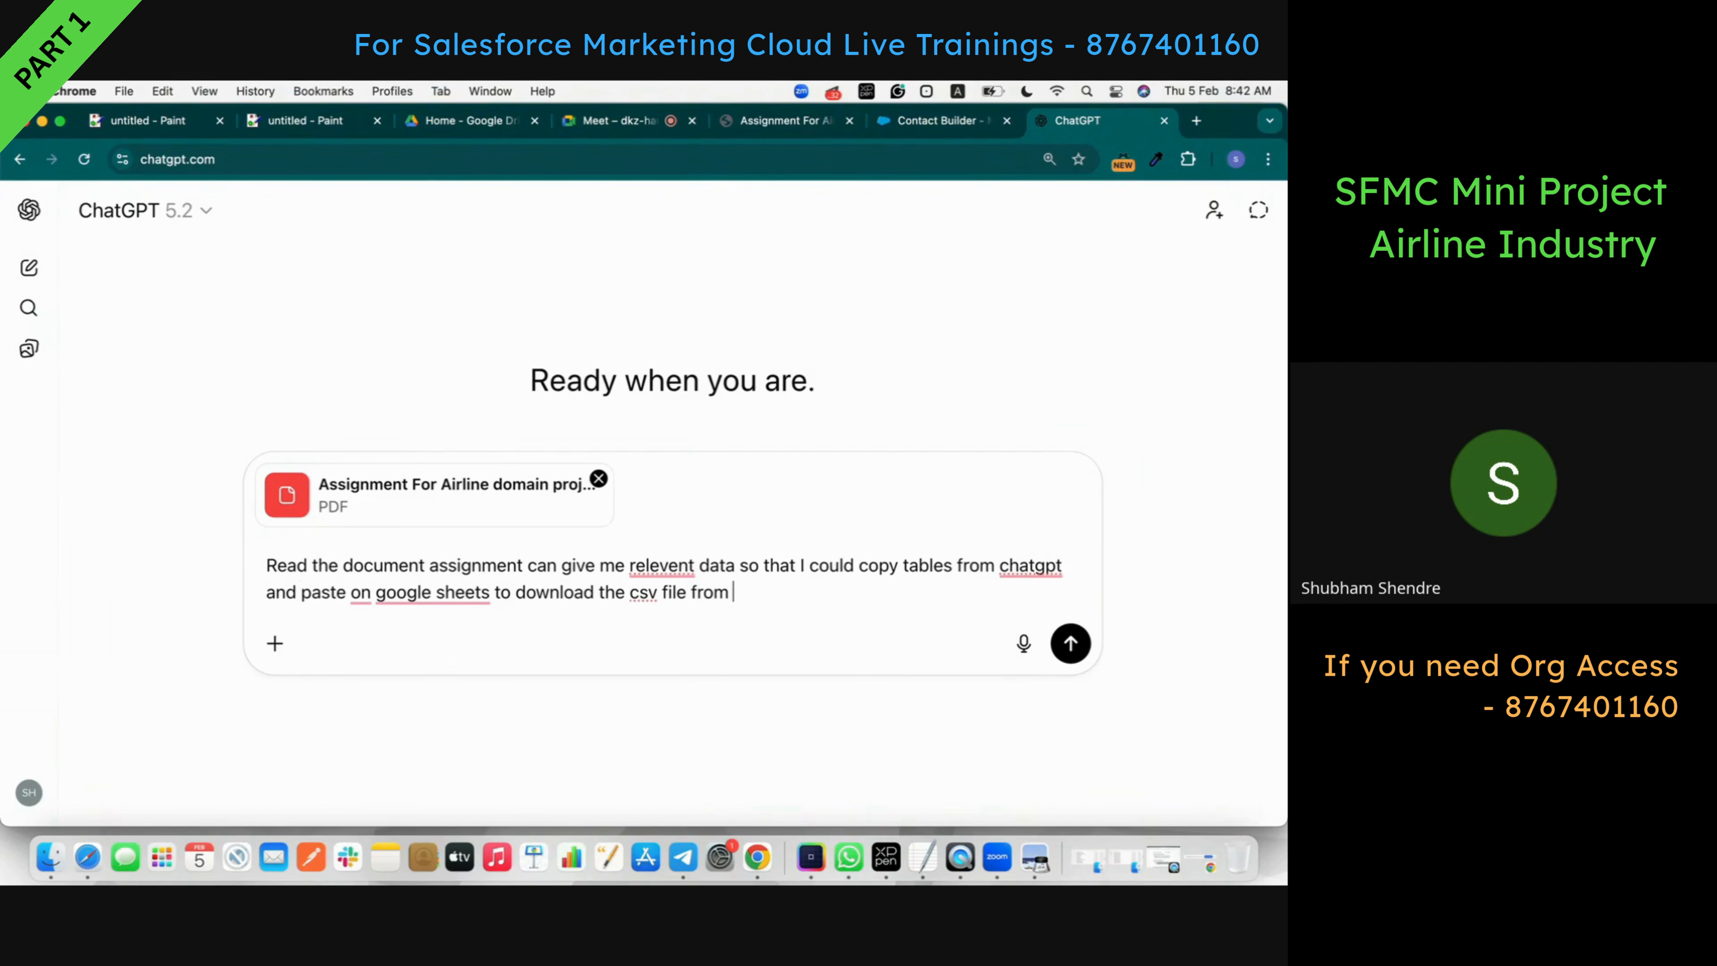
pyautogui.write('sheet yp')
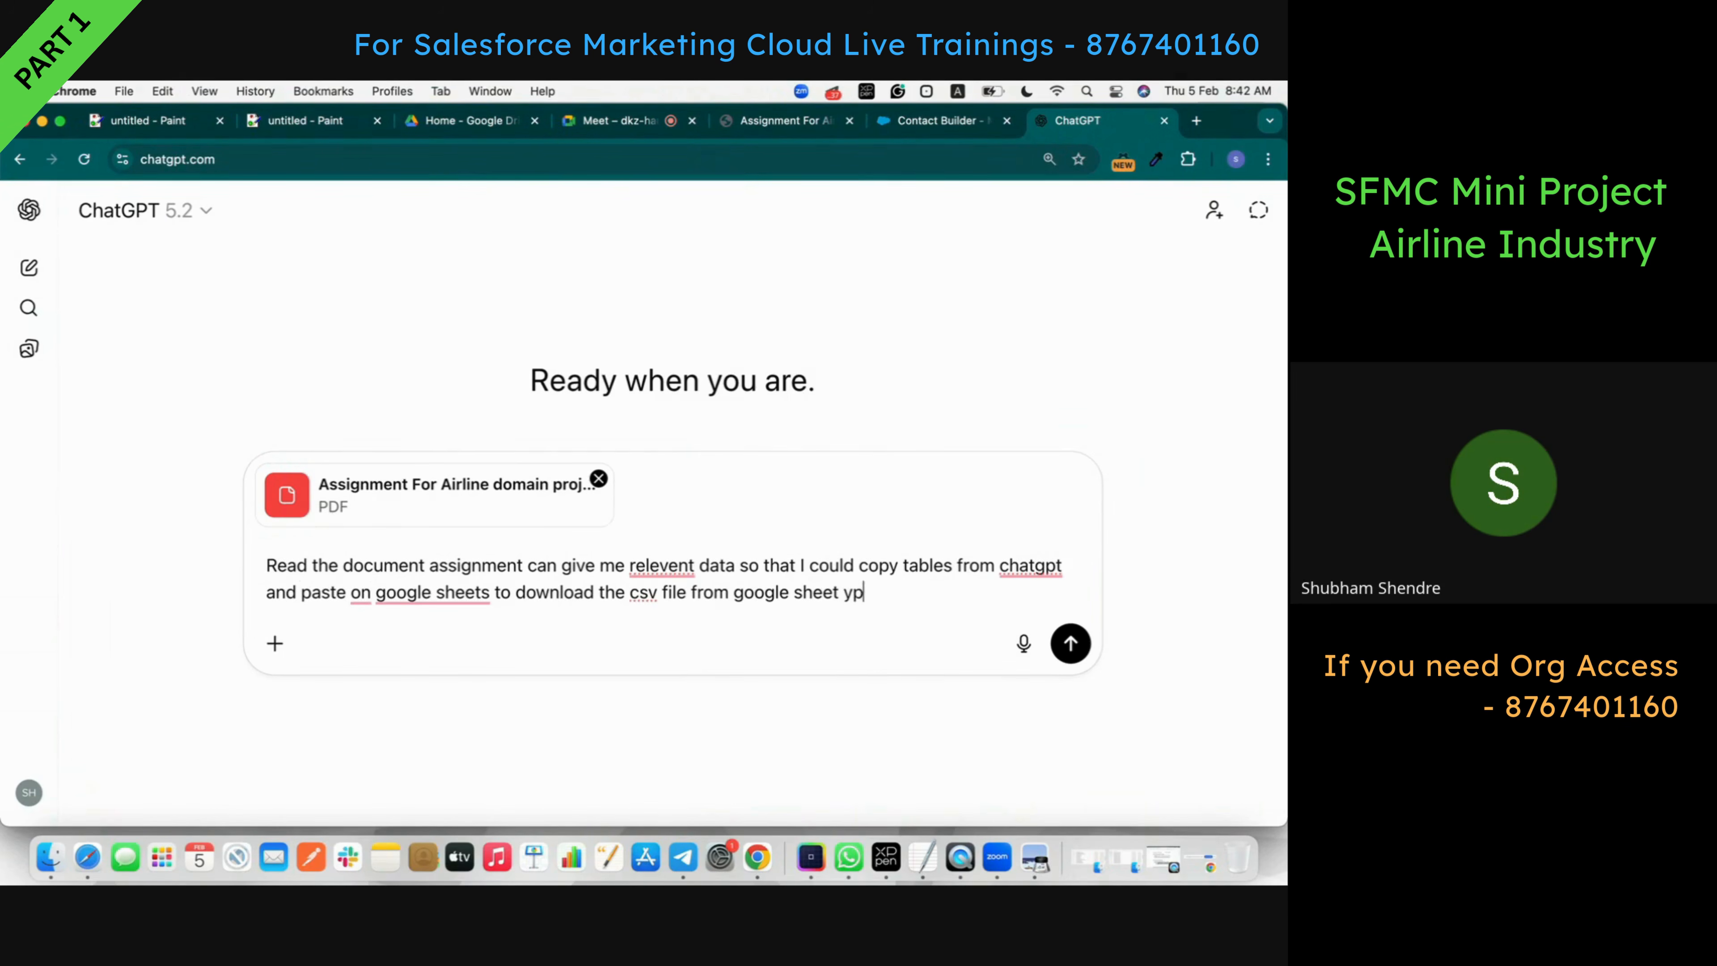
pyautogui.press('BackSpace')
pyautogui.write('ou just help me with data')
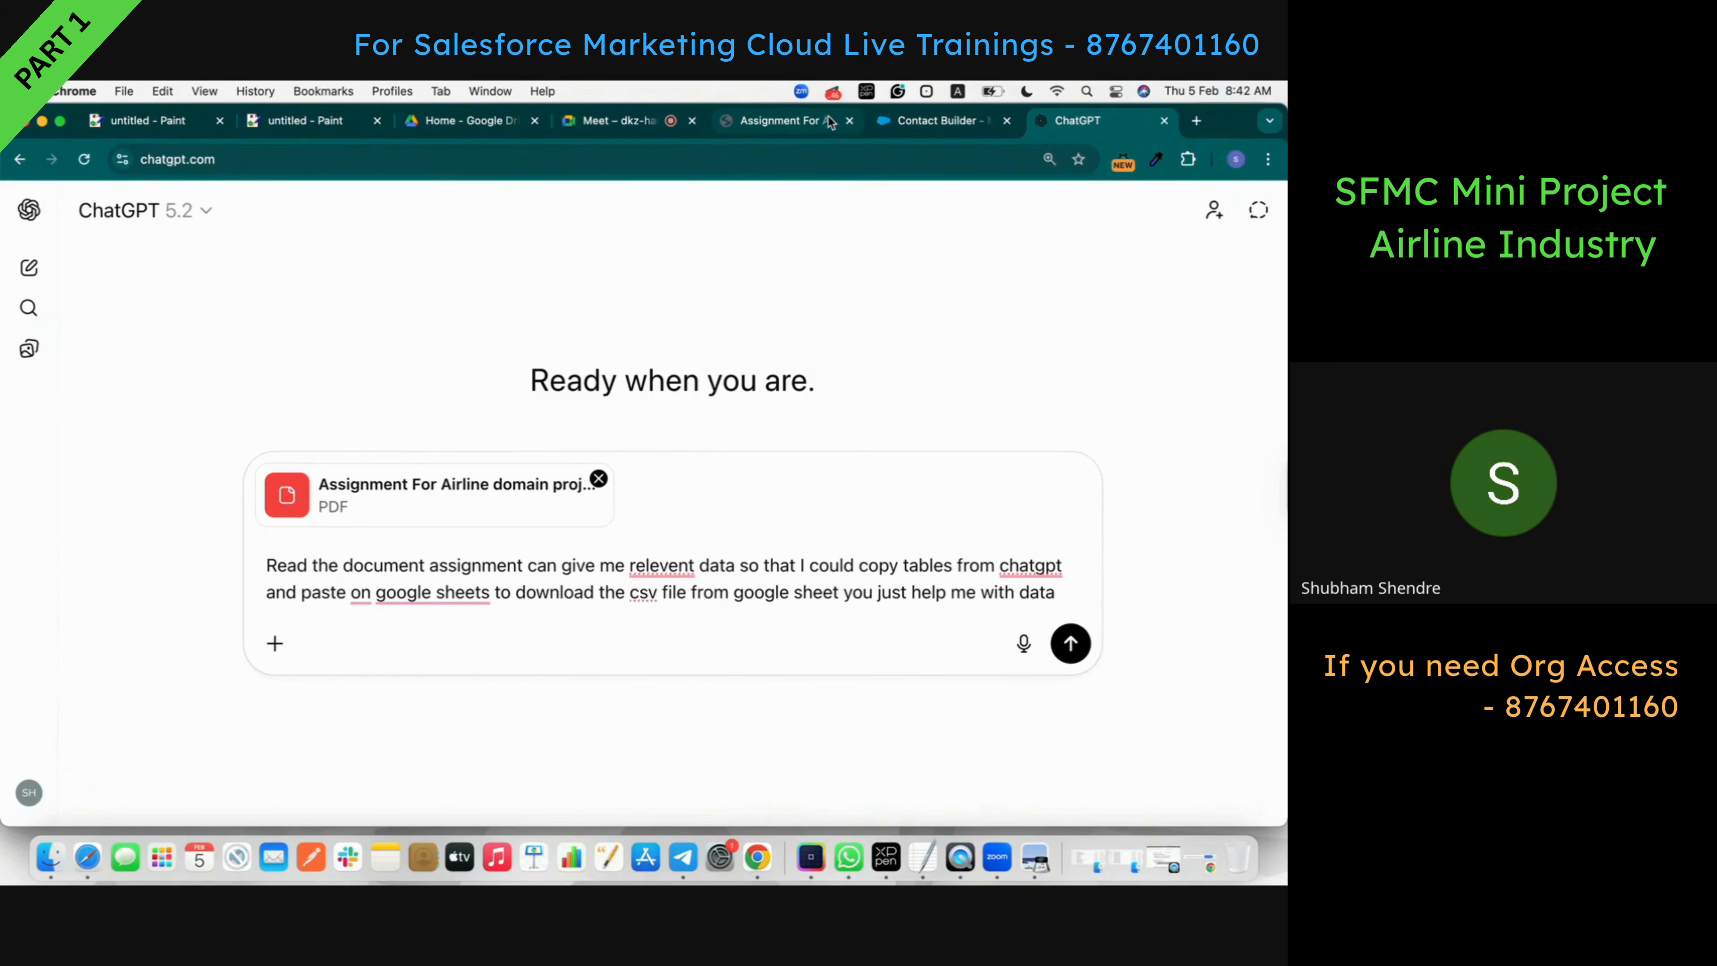
pyautogui.click(784, 120)
# - Select the Data Import Requirements bullets under Task 3 on page 4 of the PDF
pyautogui.scroll(-20, 454, 646)
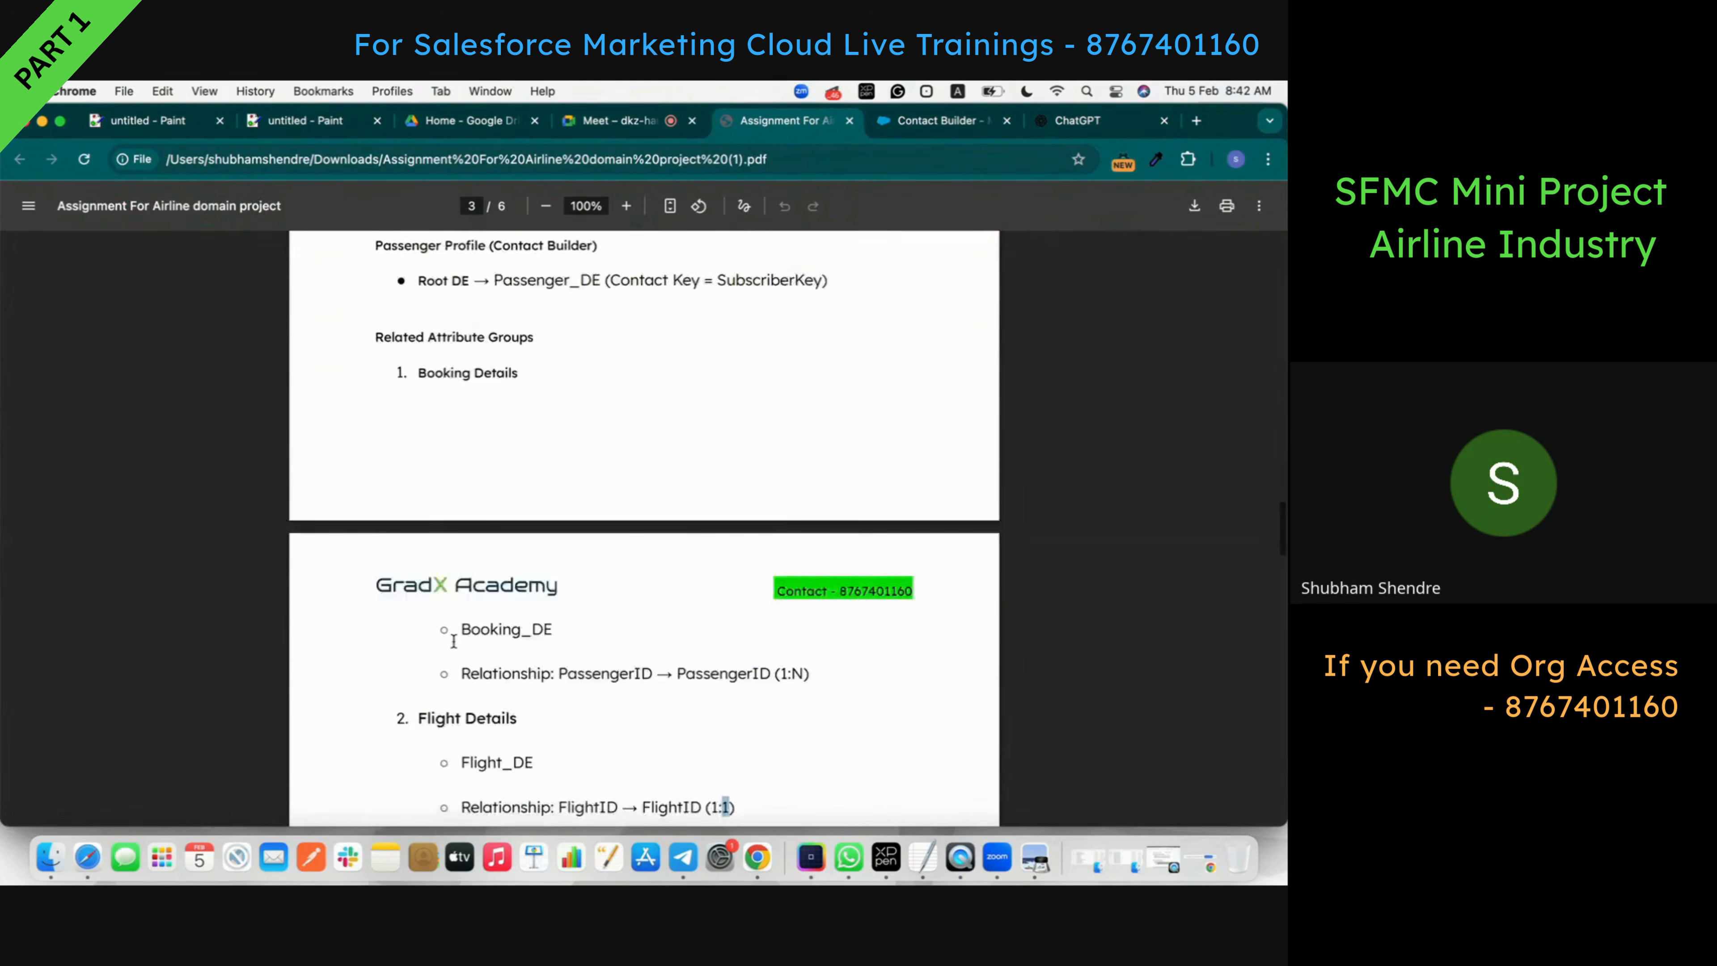
pyautogui.scroll(-1, 453, 640)
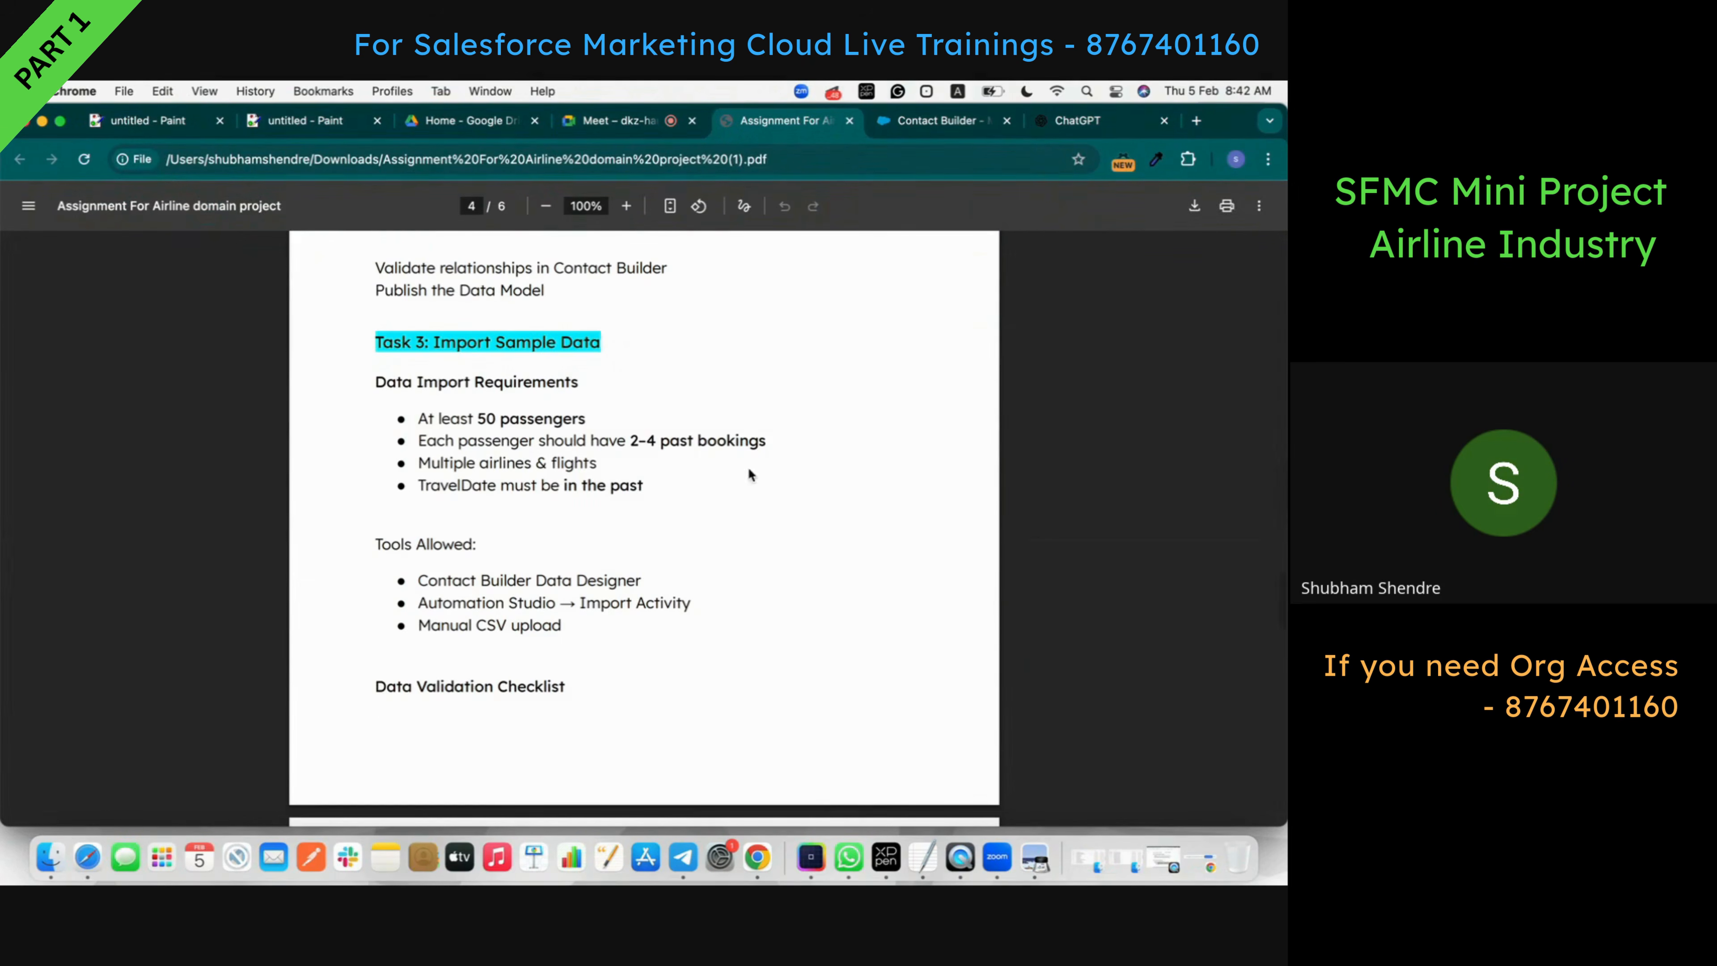
pyautogui.moveTo(647, 484); pyautogui.dragTo(373, 379)
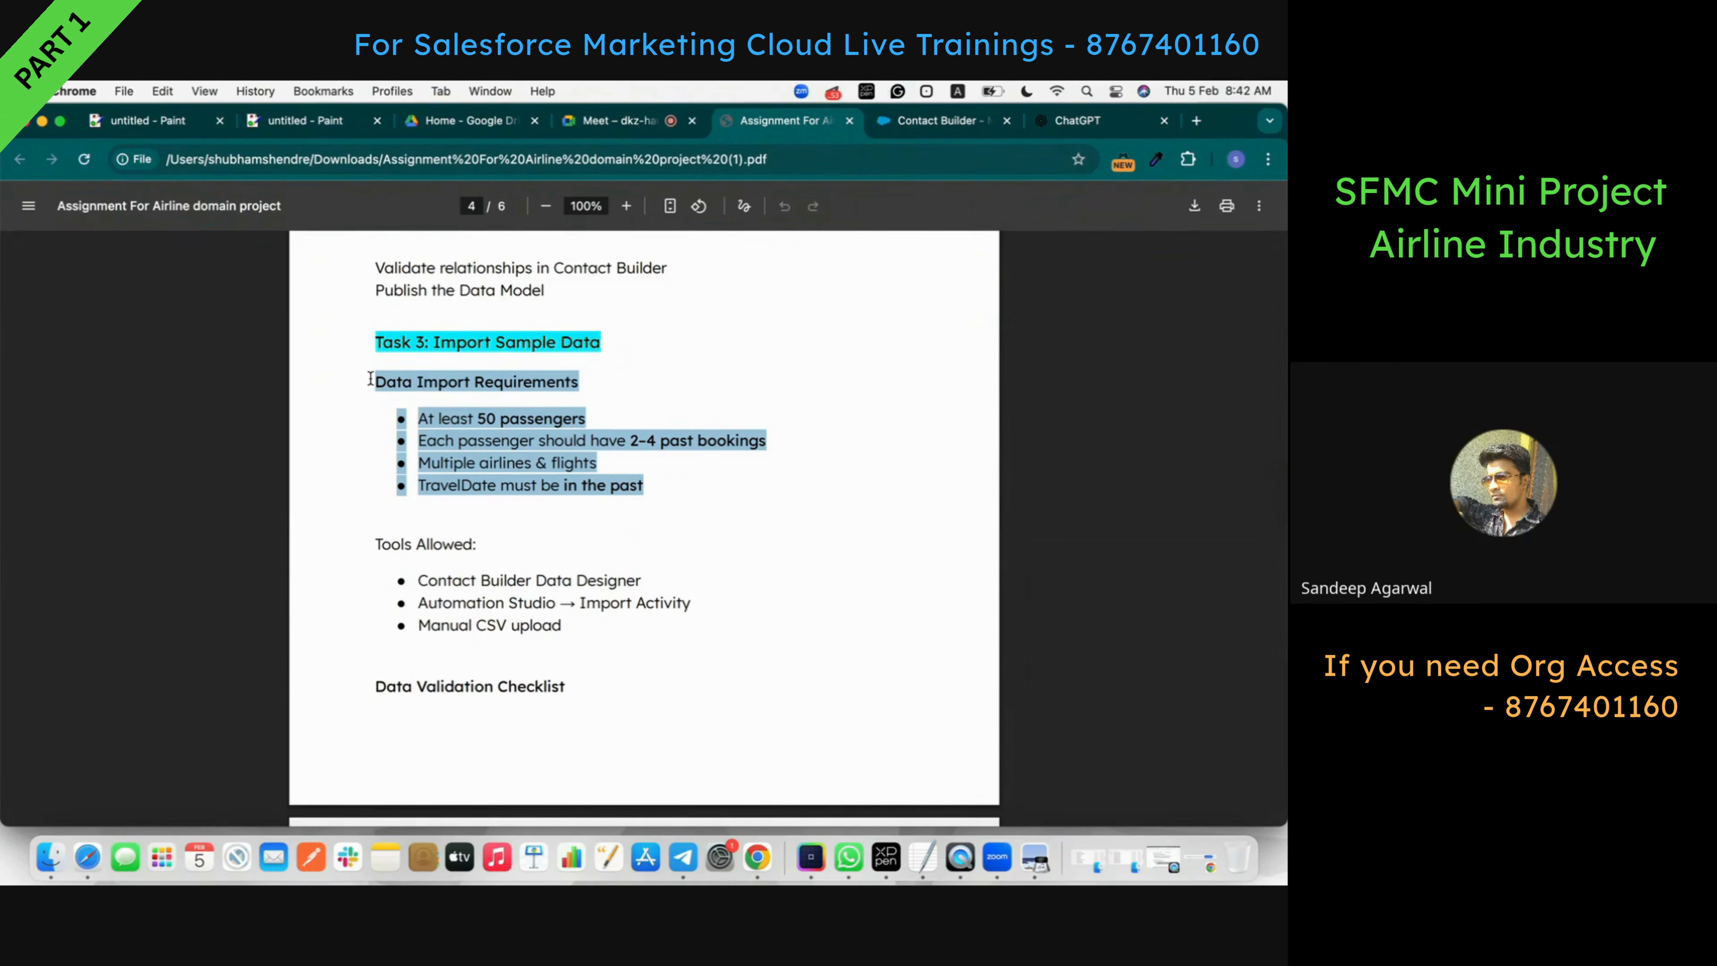
pyautogui.click(1125, 125)
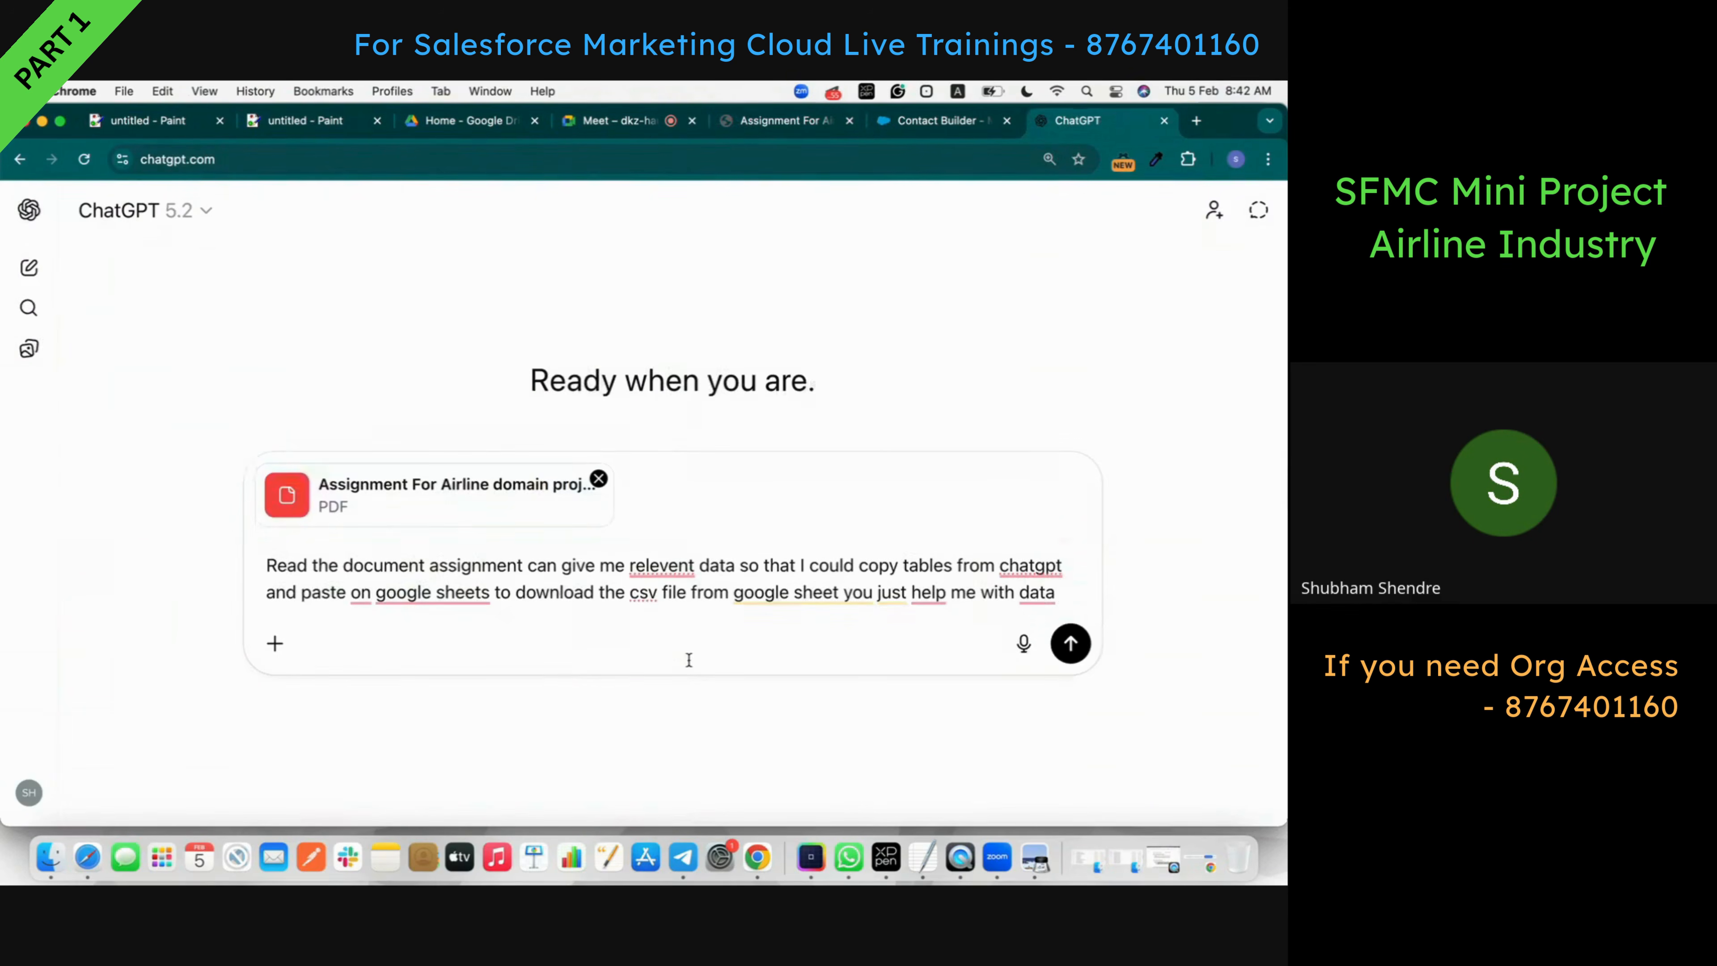
# - Append a 'Data requirements -' heading and paste the copied requirements list beneath it
pyautogui.hotkey('shift', 'Return')
pyautogui.hotkey('shift', 'Return')
pyautogui.write('Data')
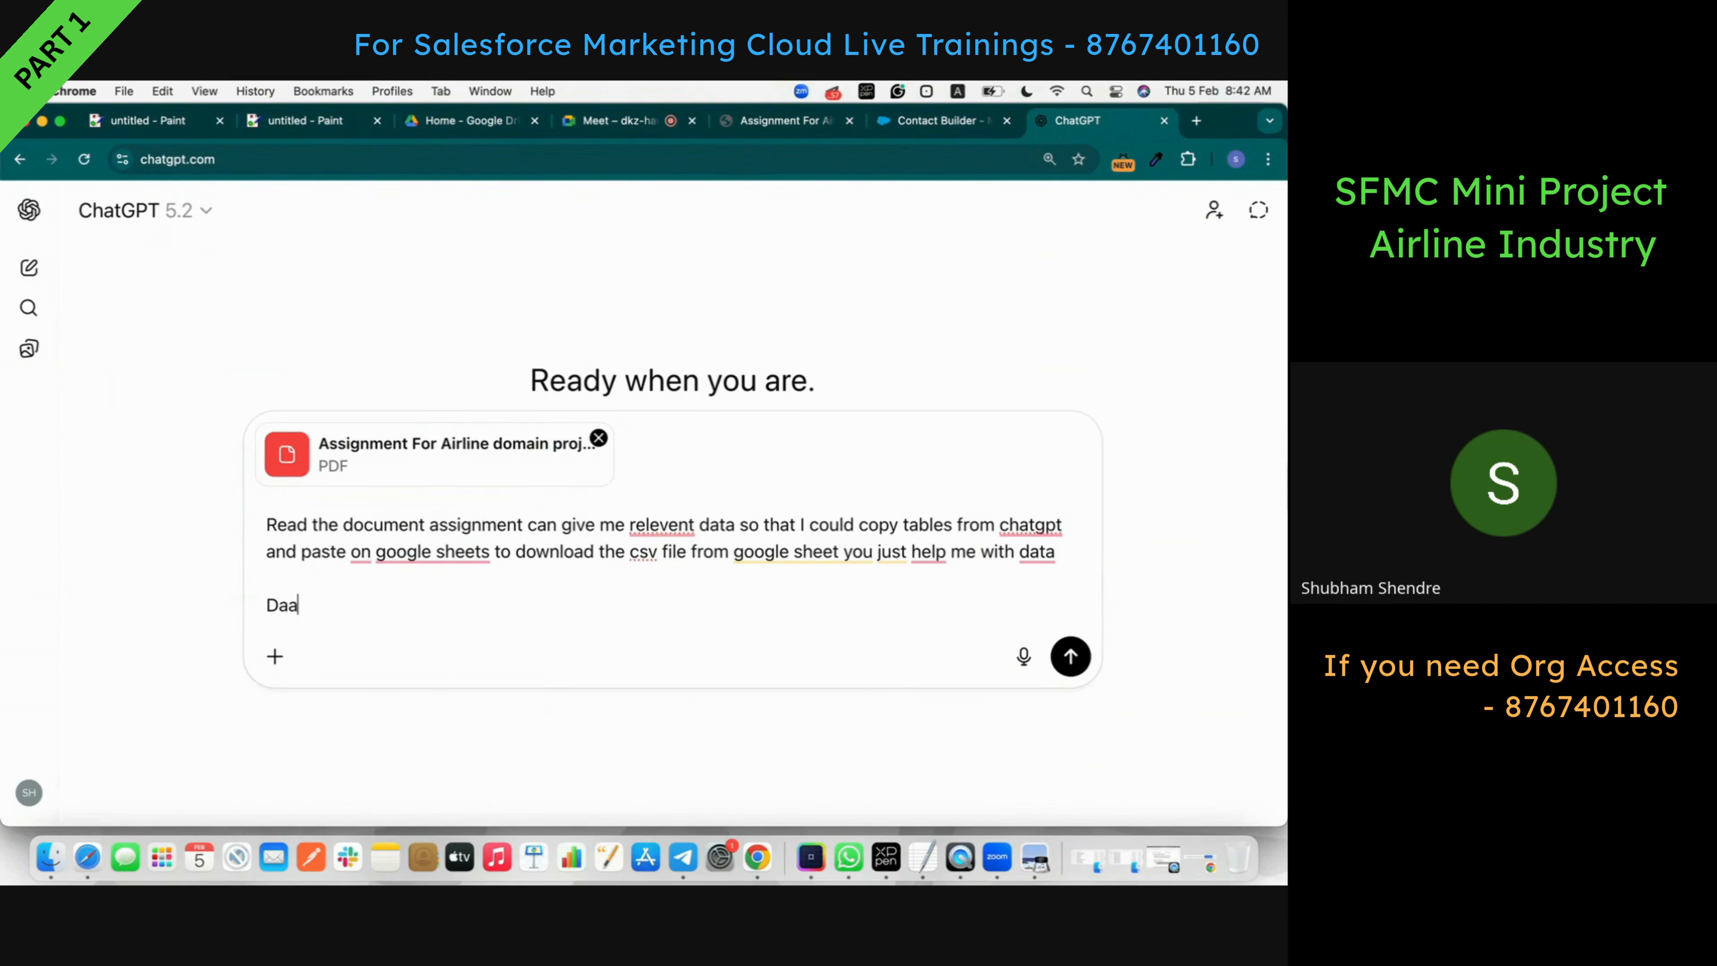
pyautogui.write(' requirements -')
pyautogui.hotkey('shift', 'Return')
pyautogui.hotkey('shift', 'Return')
pyautogui.press('super+v')
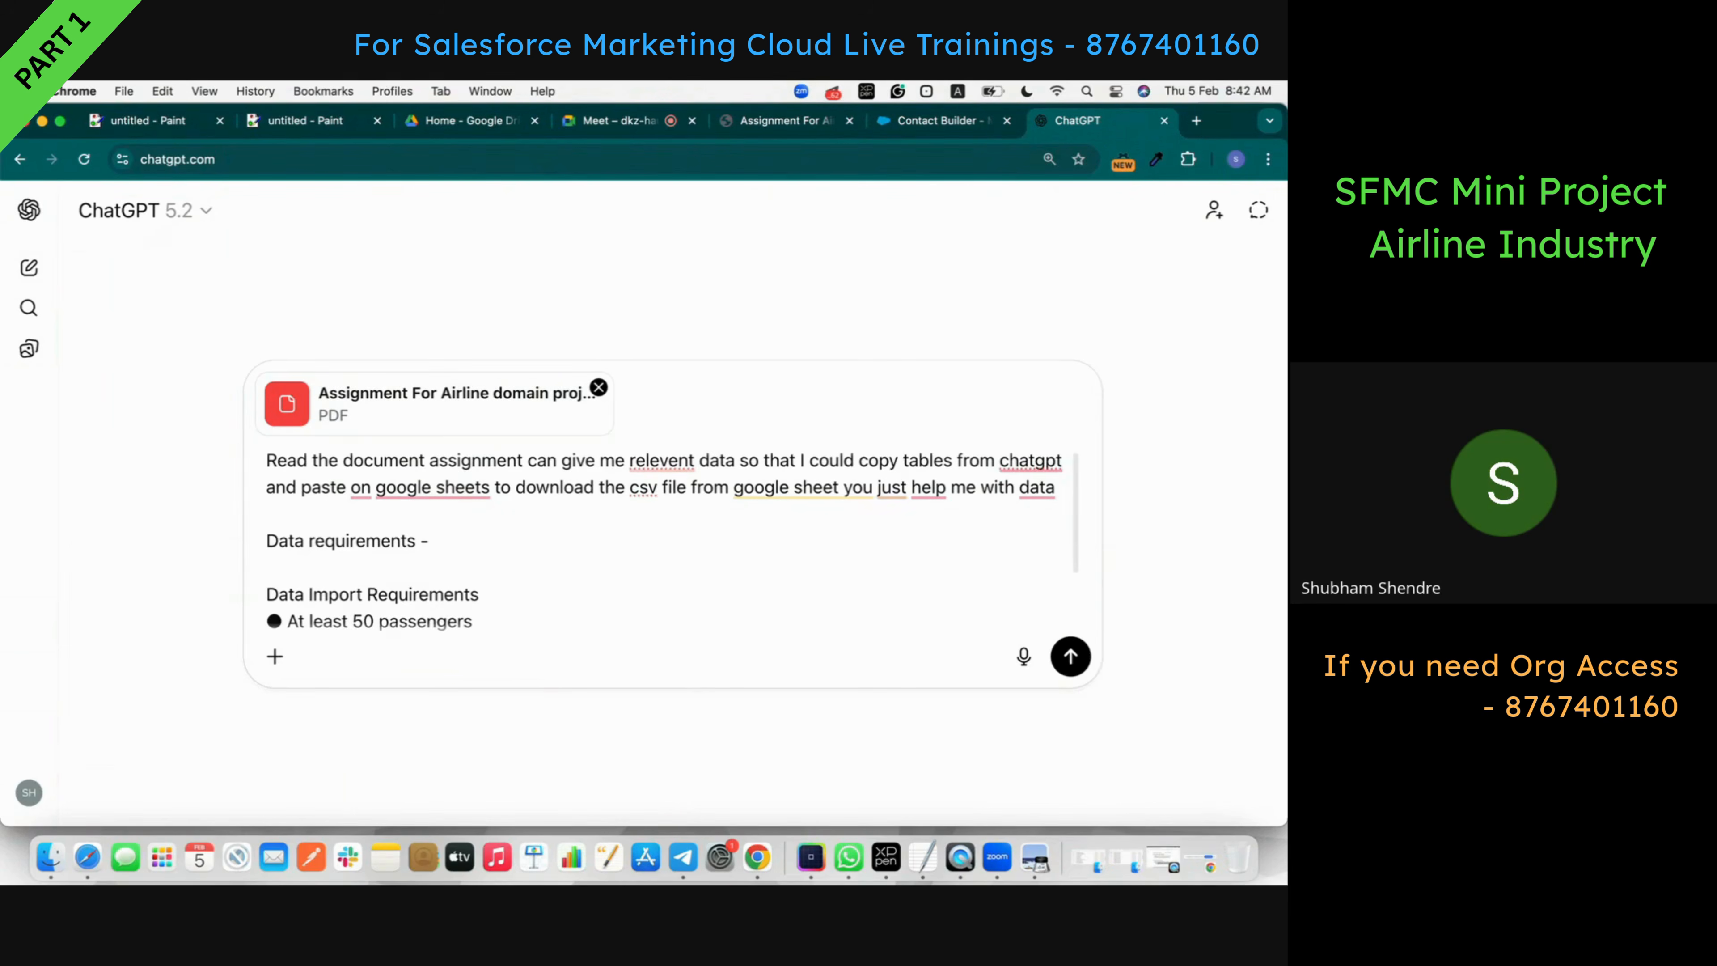
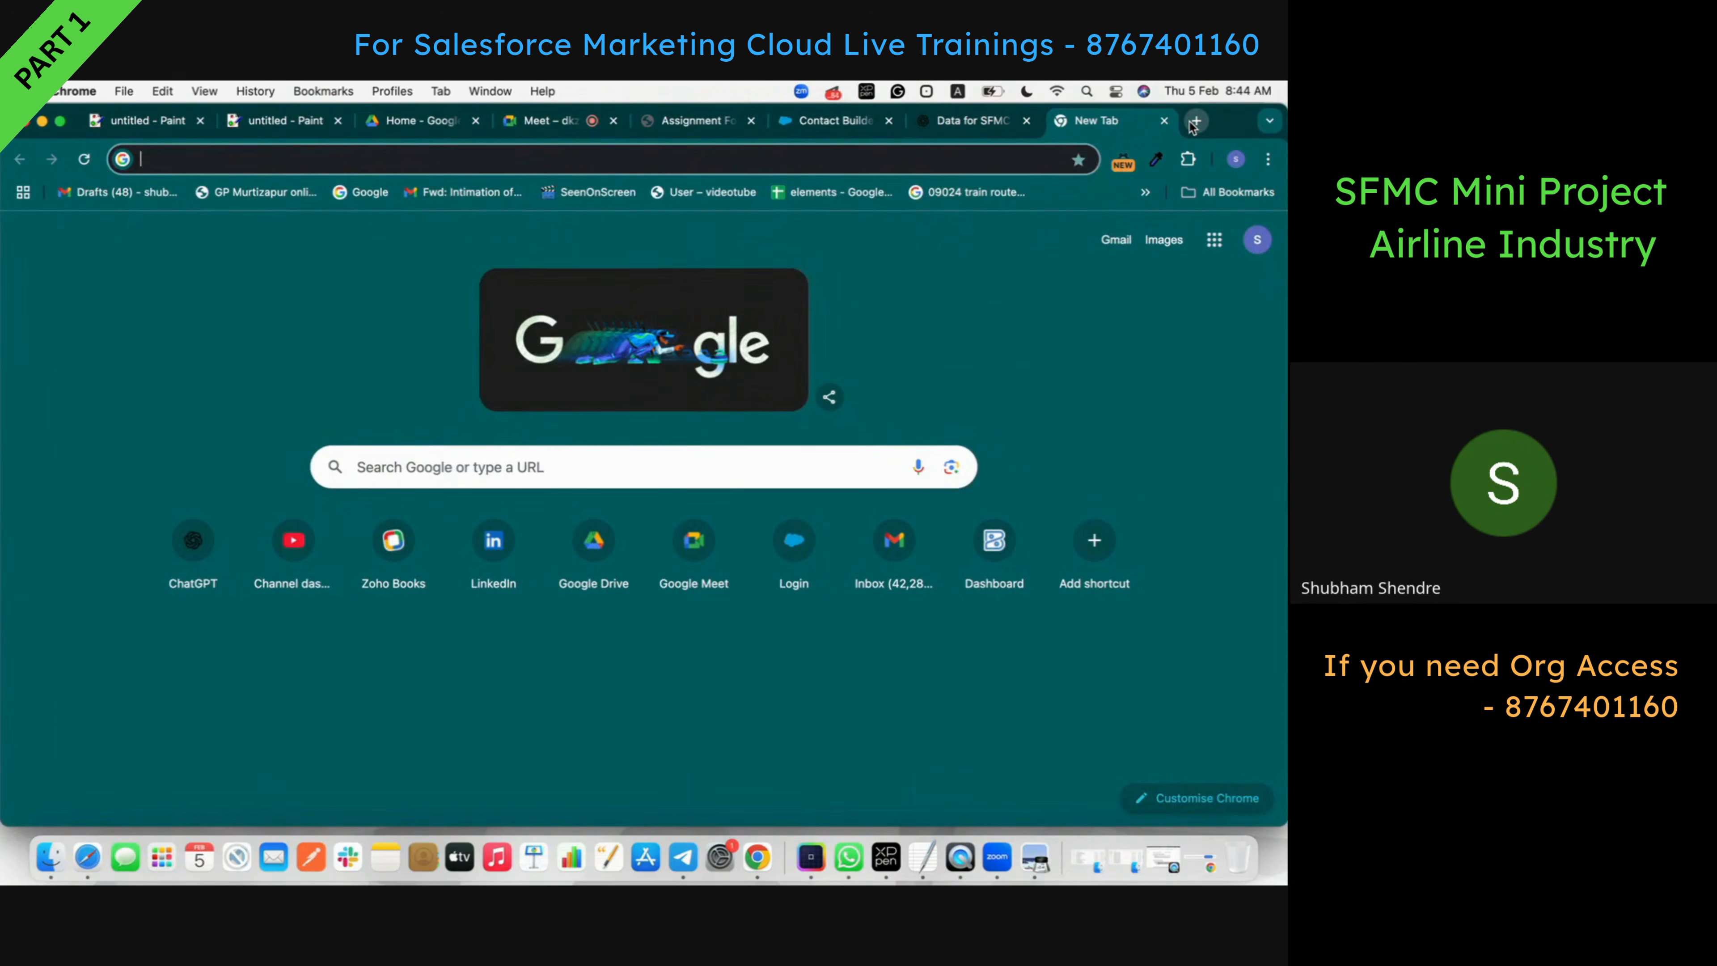
# - Search Google for 'google sheets' from the Chrome address bar
pyautogui.write('g')
pyautogui.press('BackSpace')
pyautogui.write('g')
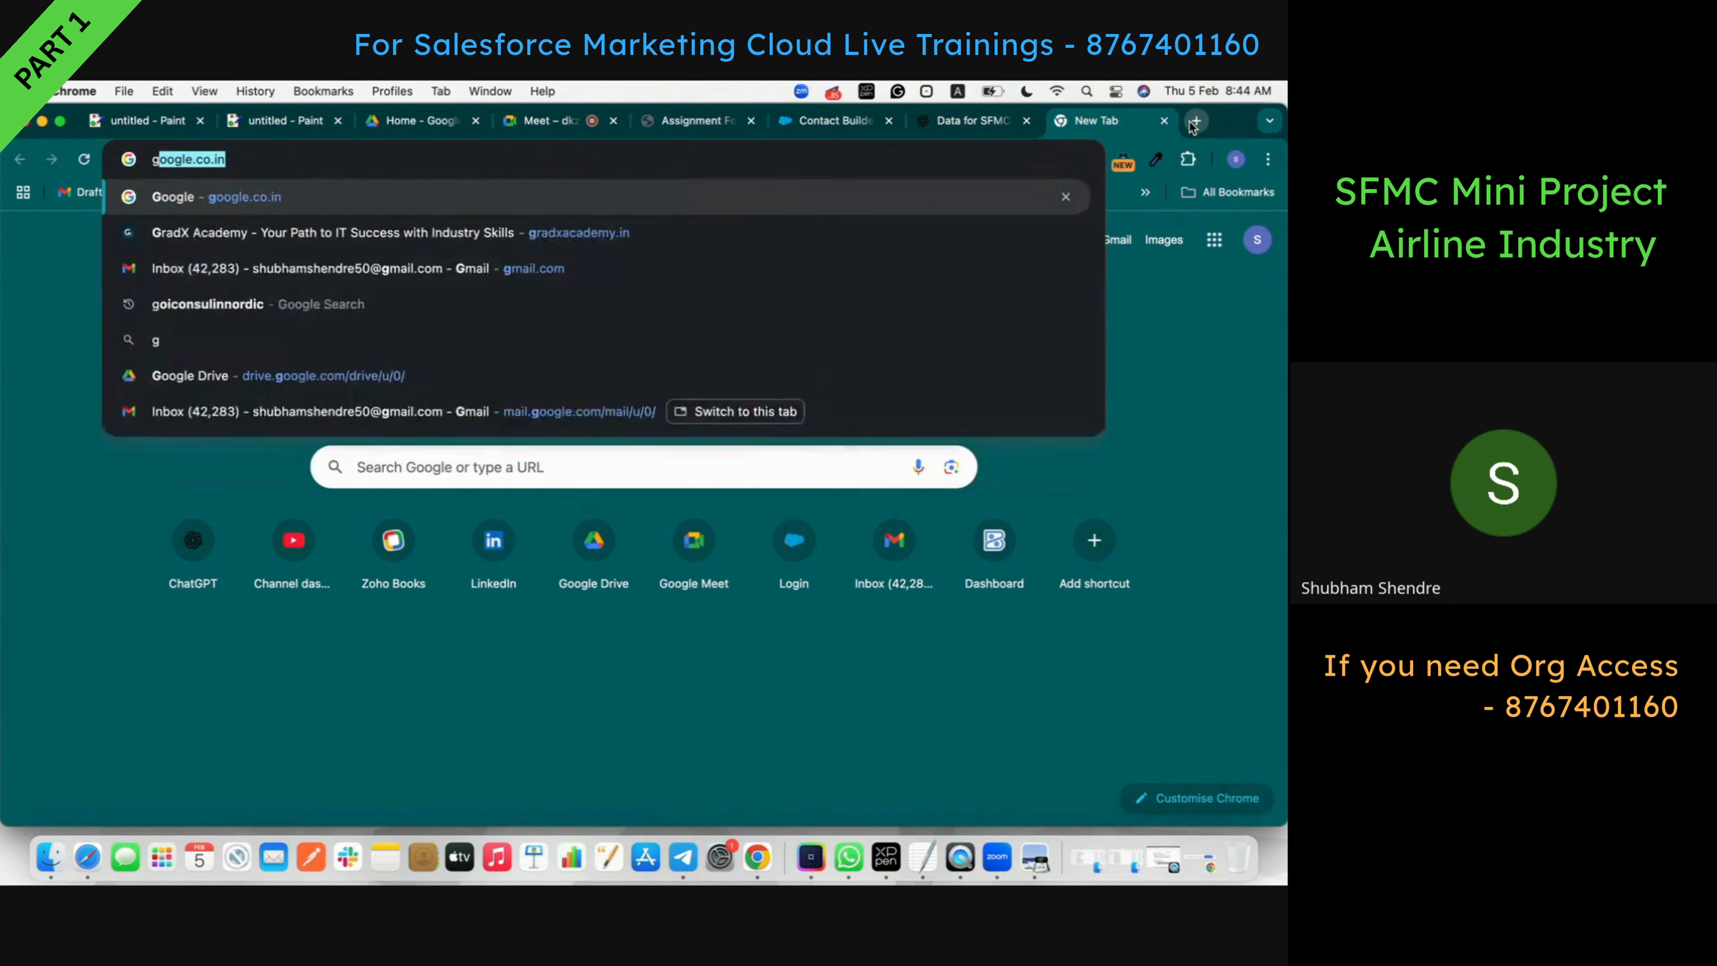
pyautogui.write('oogle shhe')
pyautogui.press('BackSpace')
pyautogui.press('BackSpace')
pyautogui.write('eets')
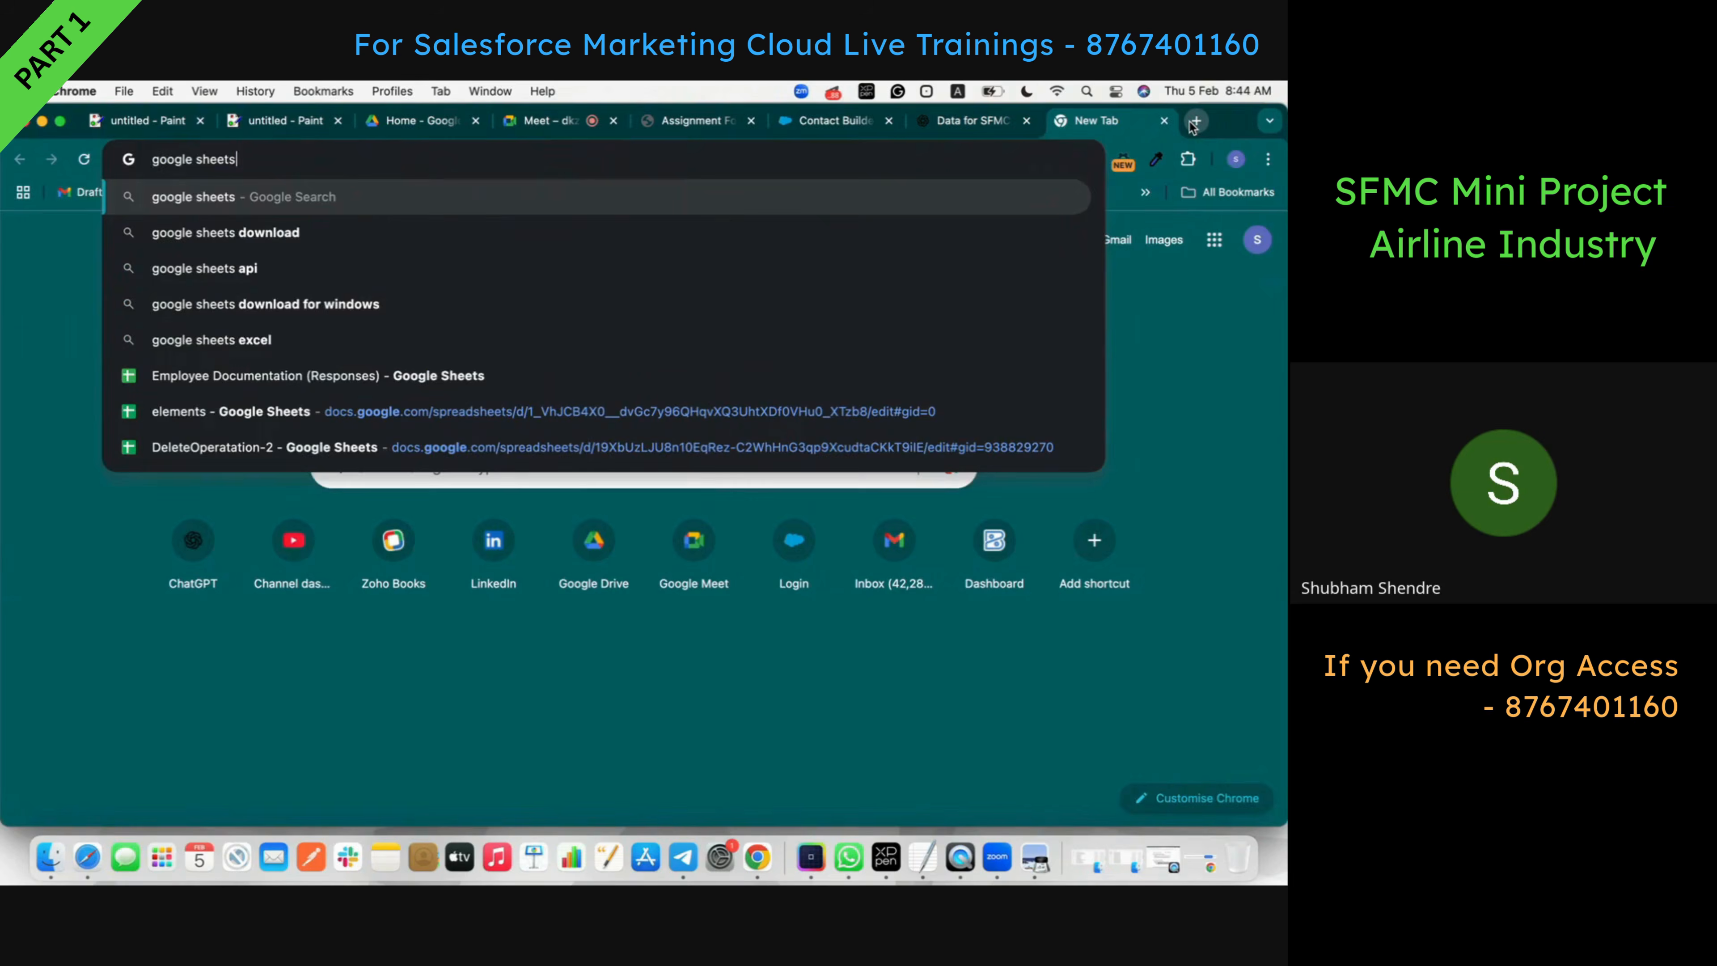
pyautogui.press('Return')
# - Search 'sheets.google.doc' and open the Google Sheets: Sign-in result
pyautogui.click(469, 158)
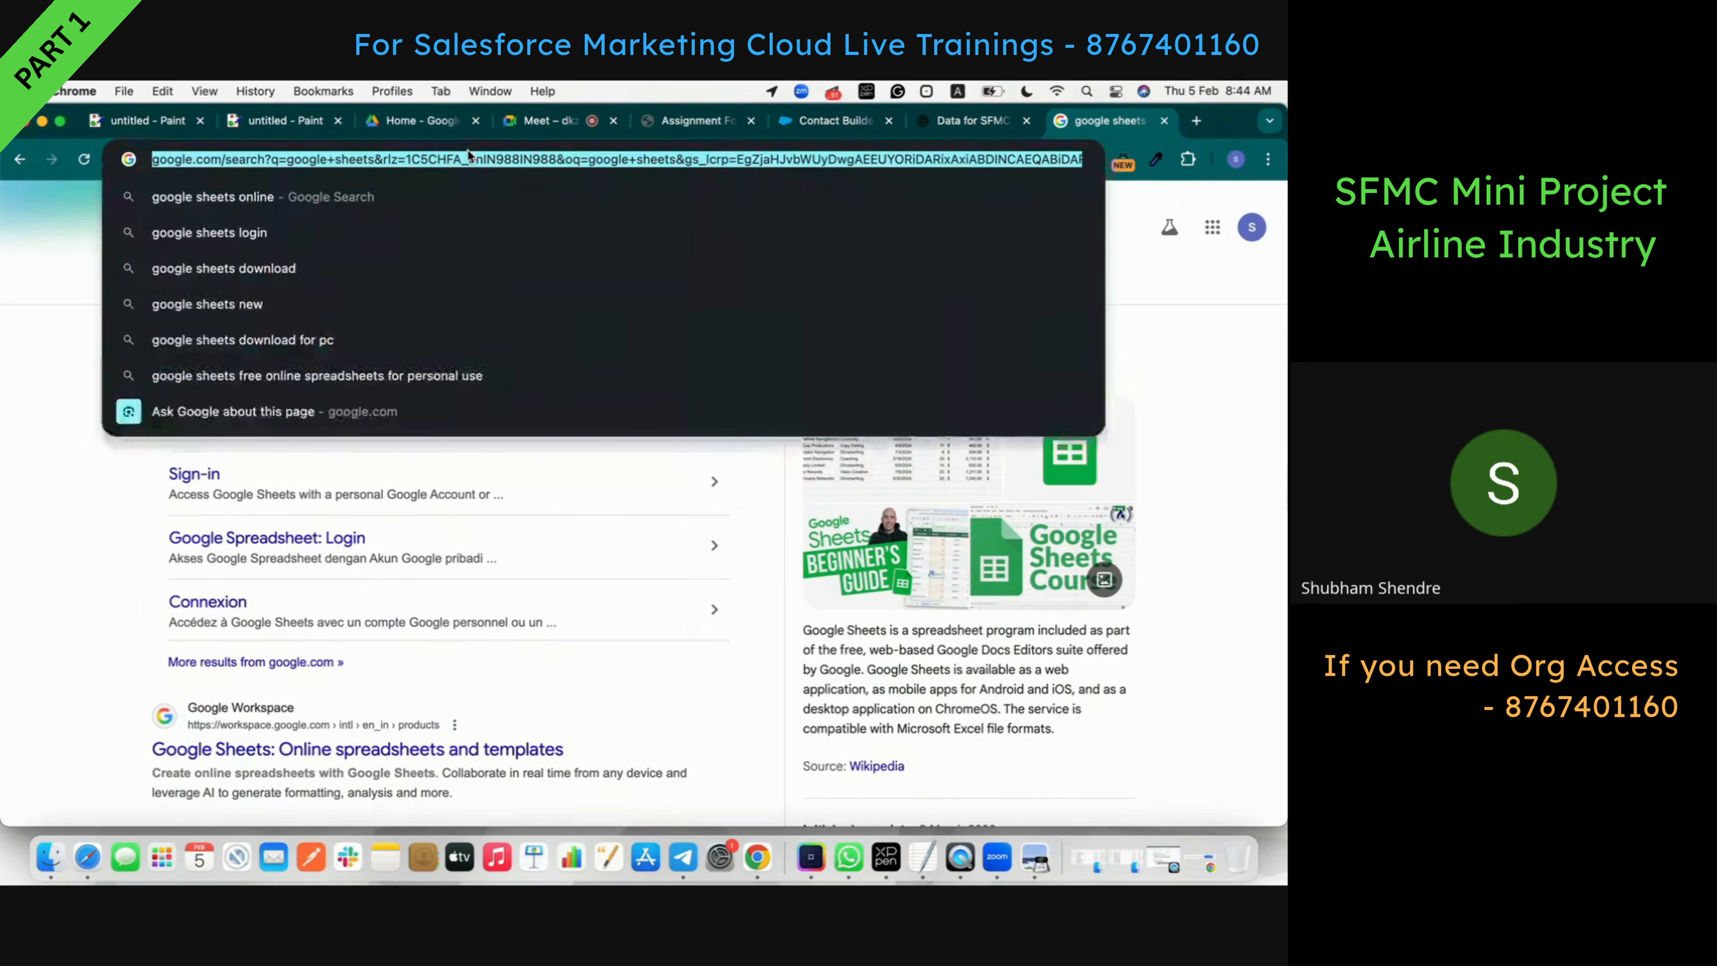
pyautogui.write('sheets')
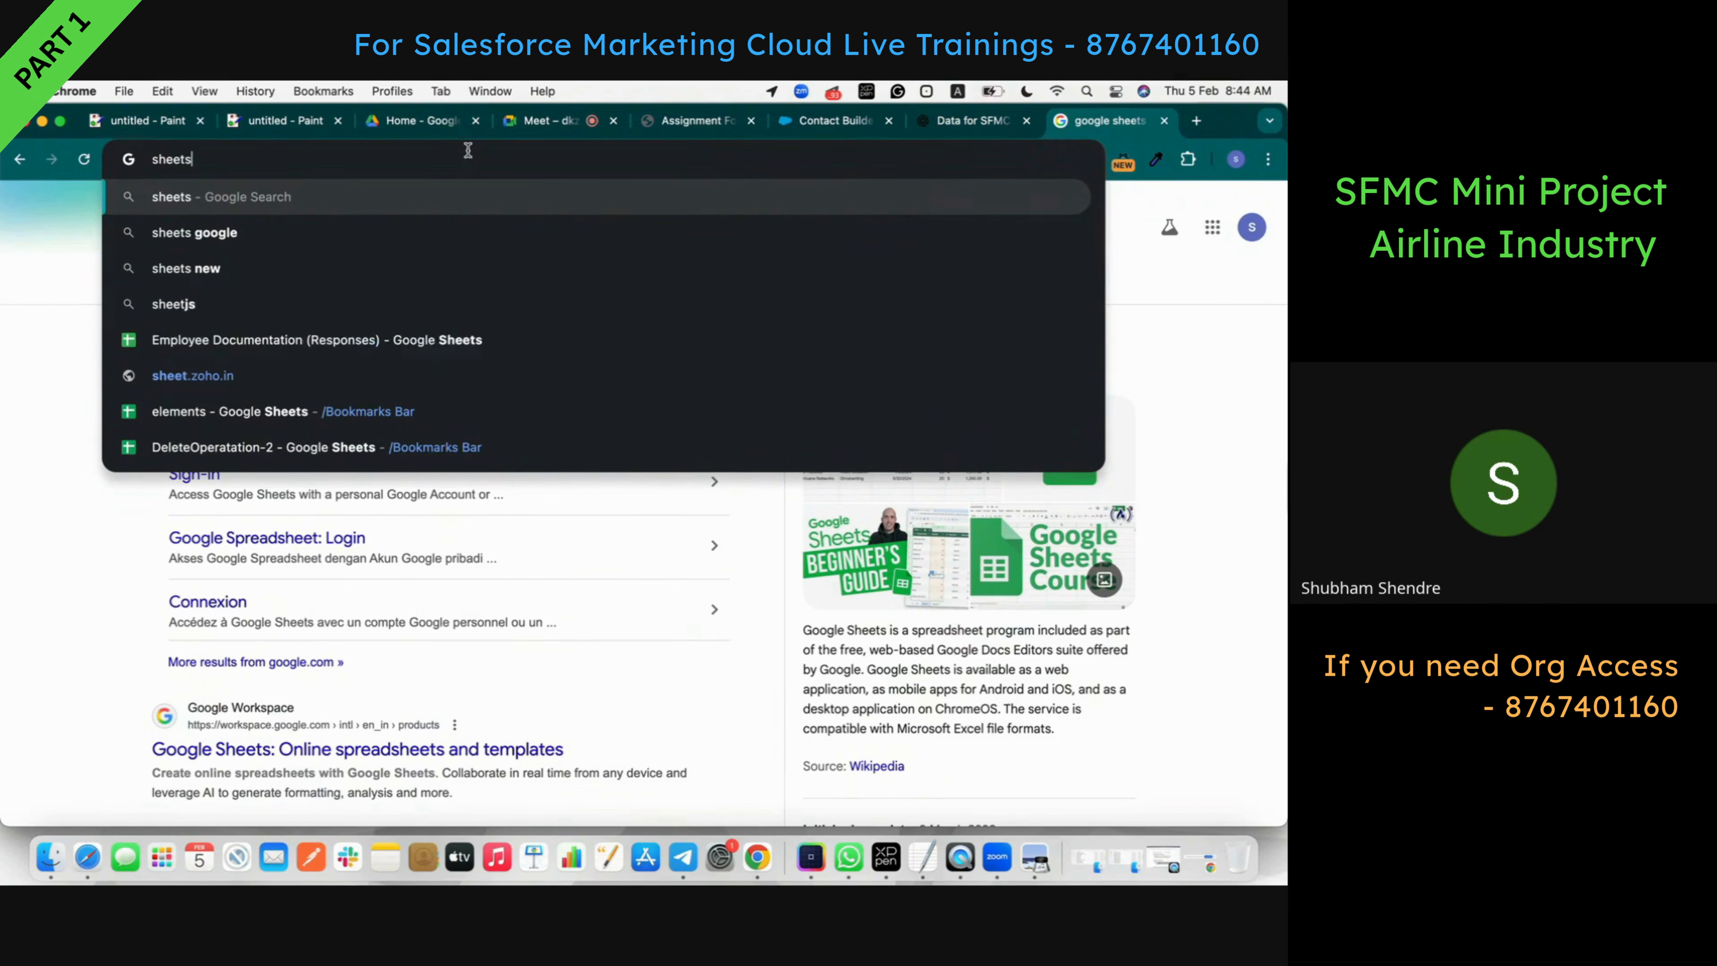
pyautogui.press('BackSpace')
pyautogui.write('.')
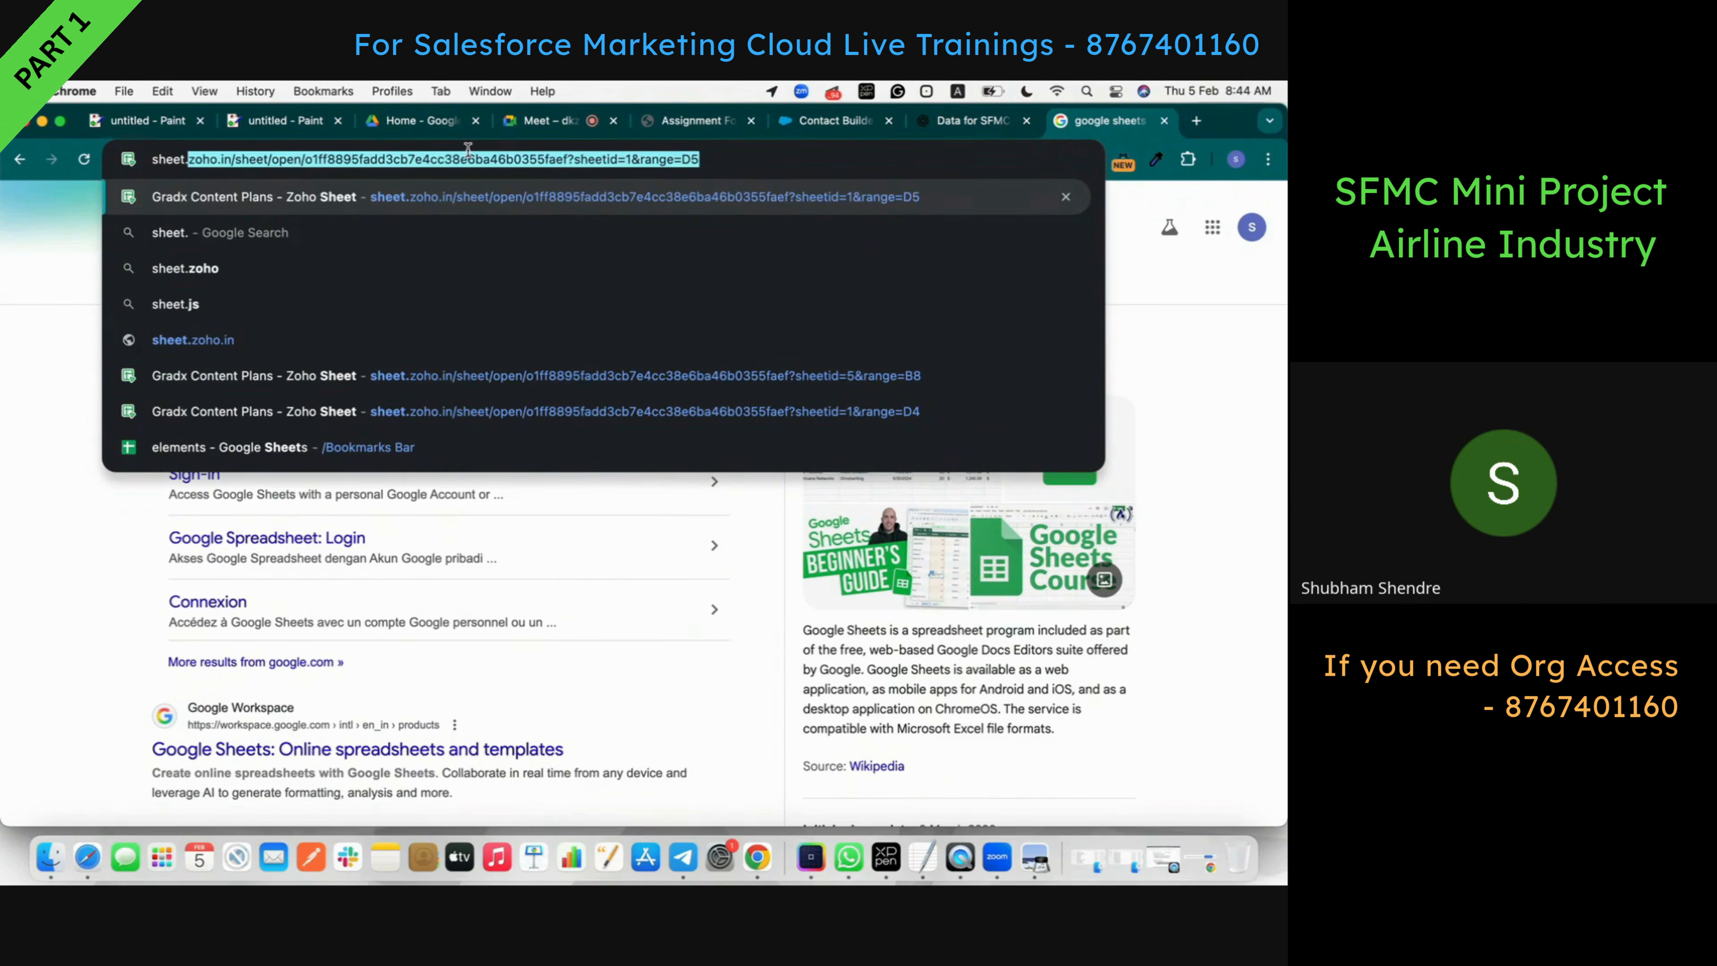
pyautogui.press('BackSpace')
pyautogui.write('go')
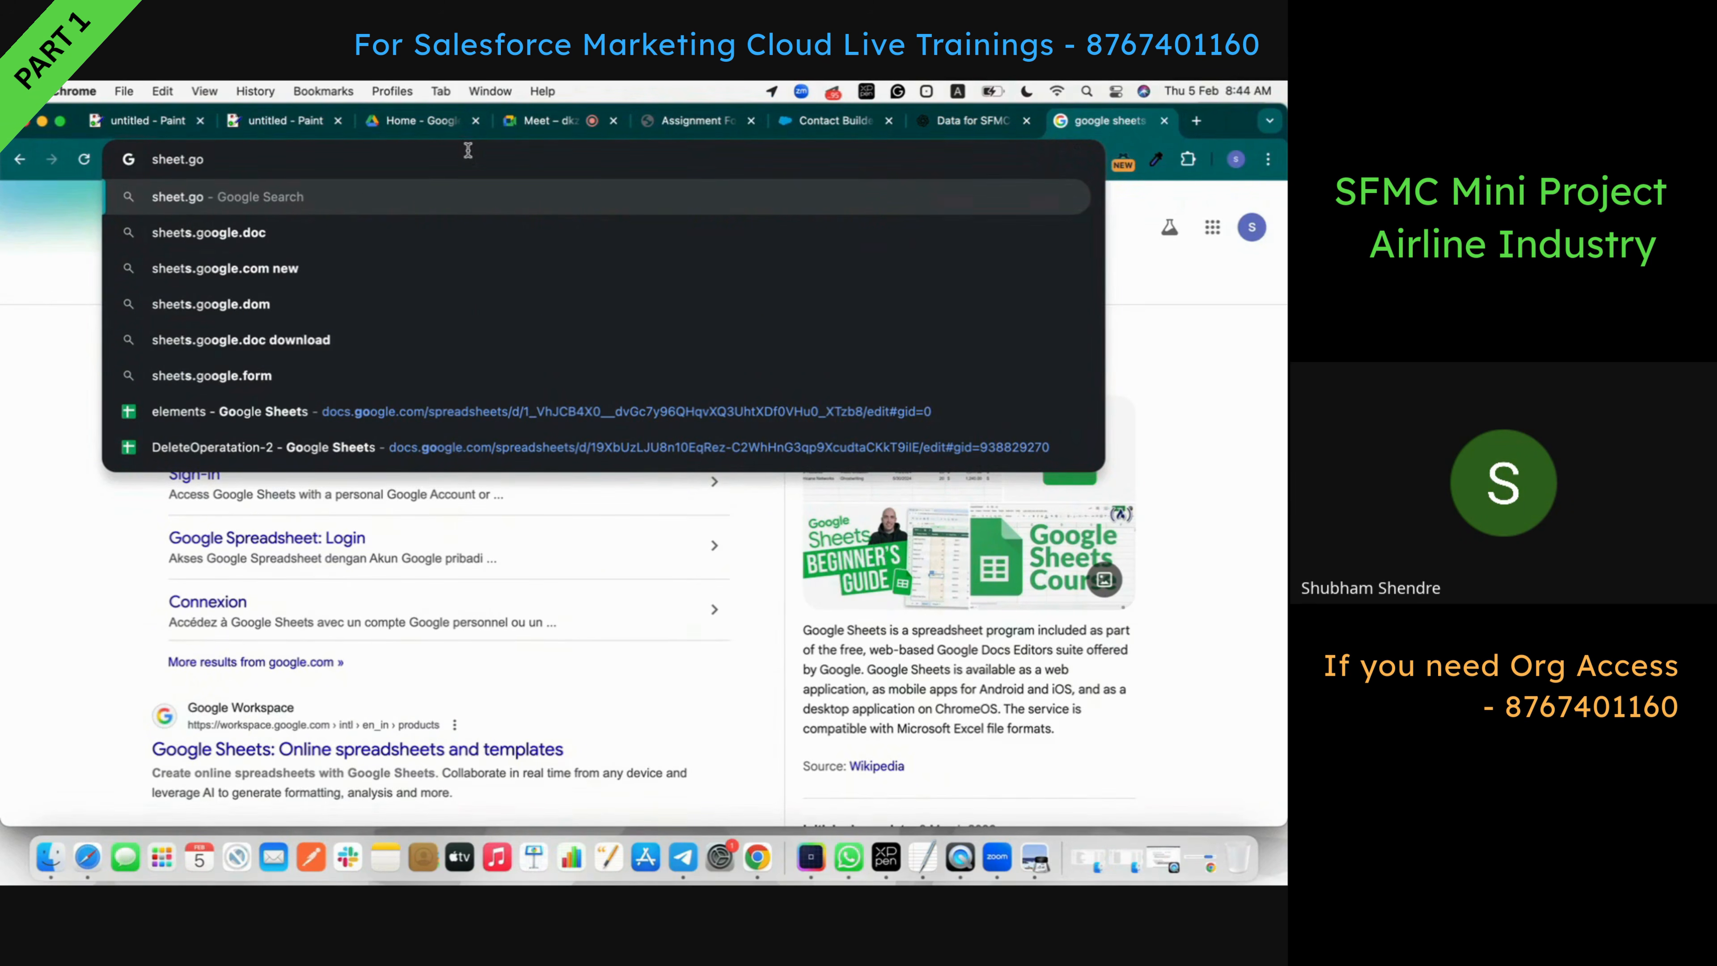
pyautogui.press('Down')
pyautogui.press('Return')
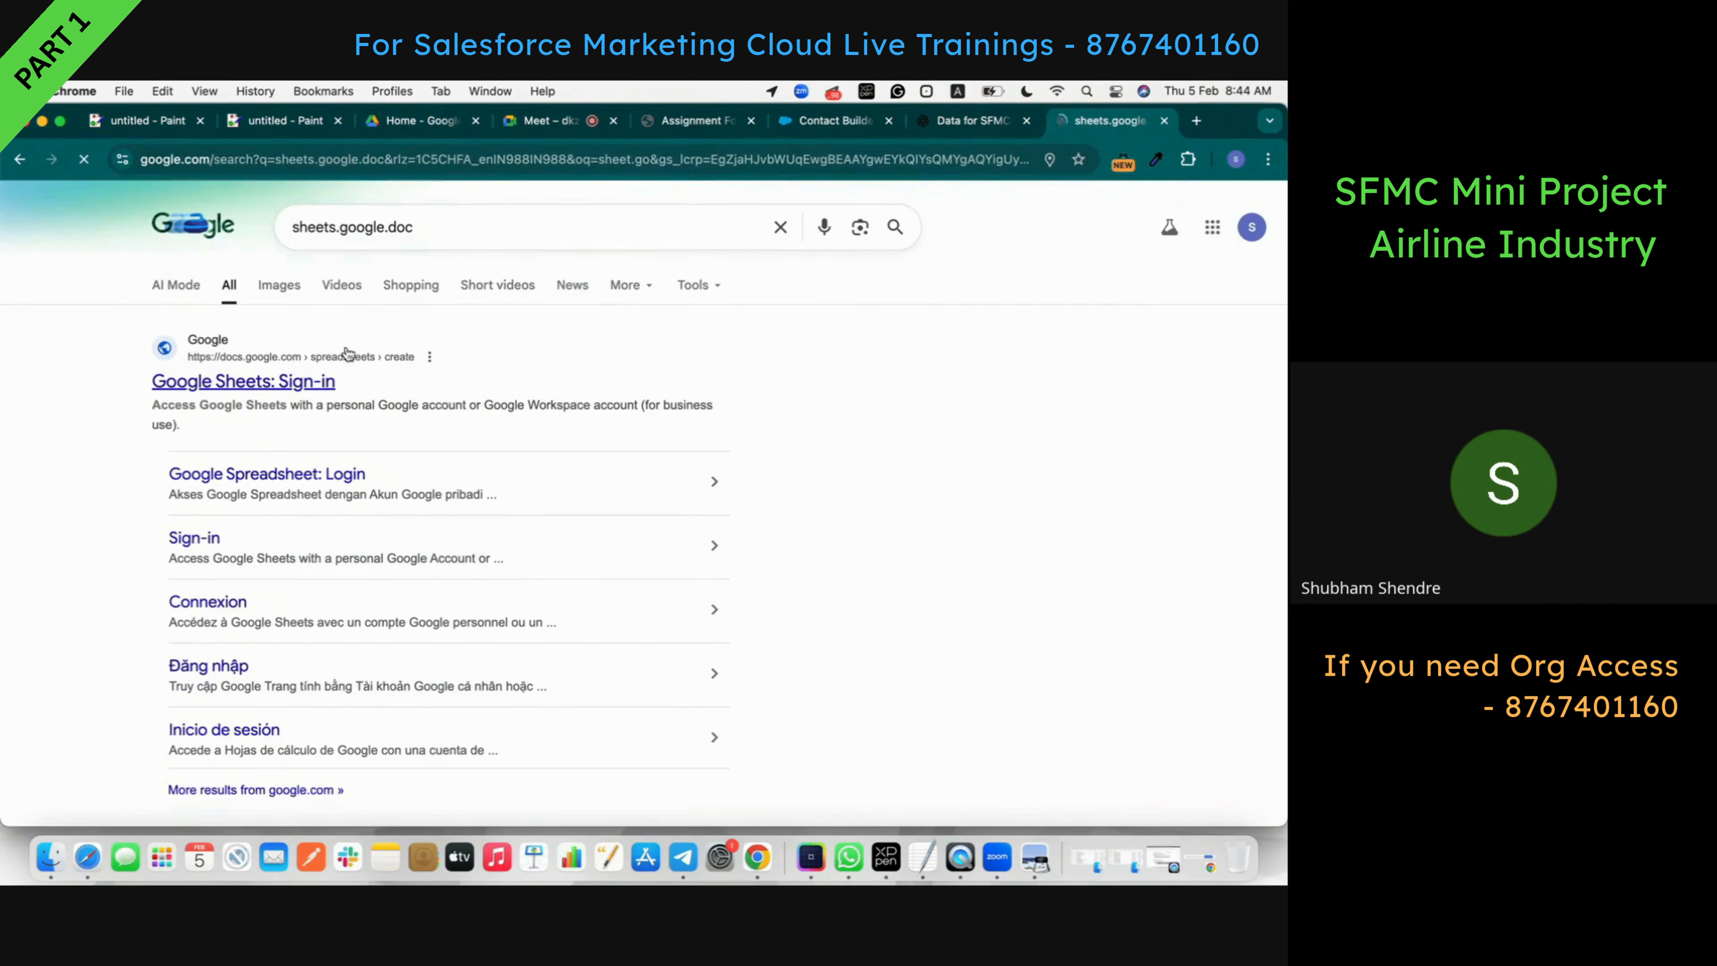
pyautogui.click(338, 363)
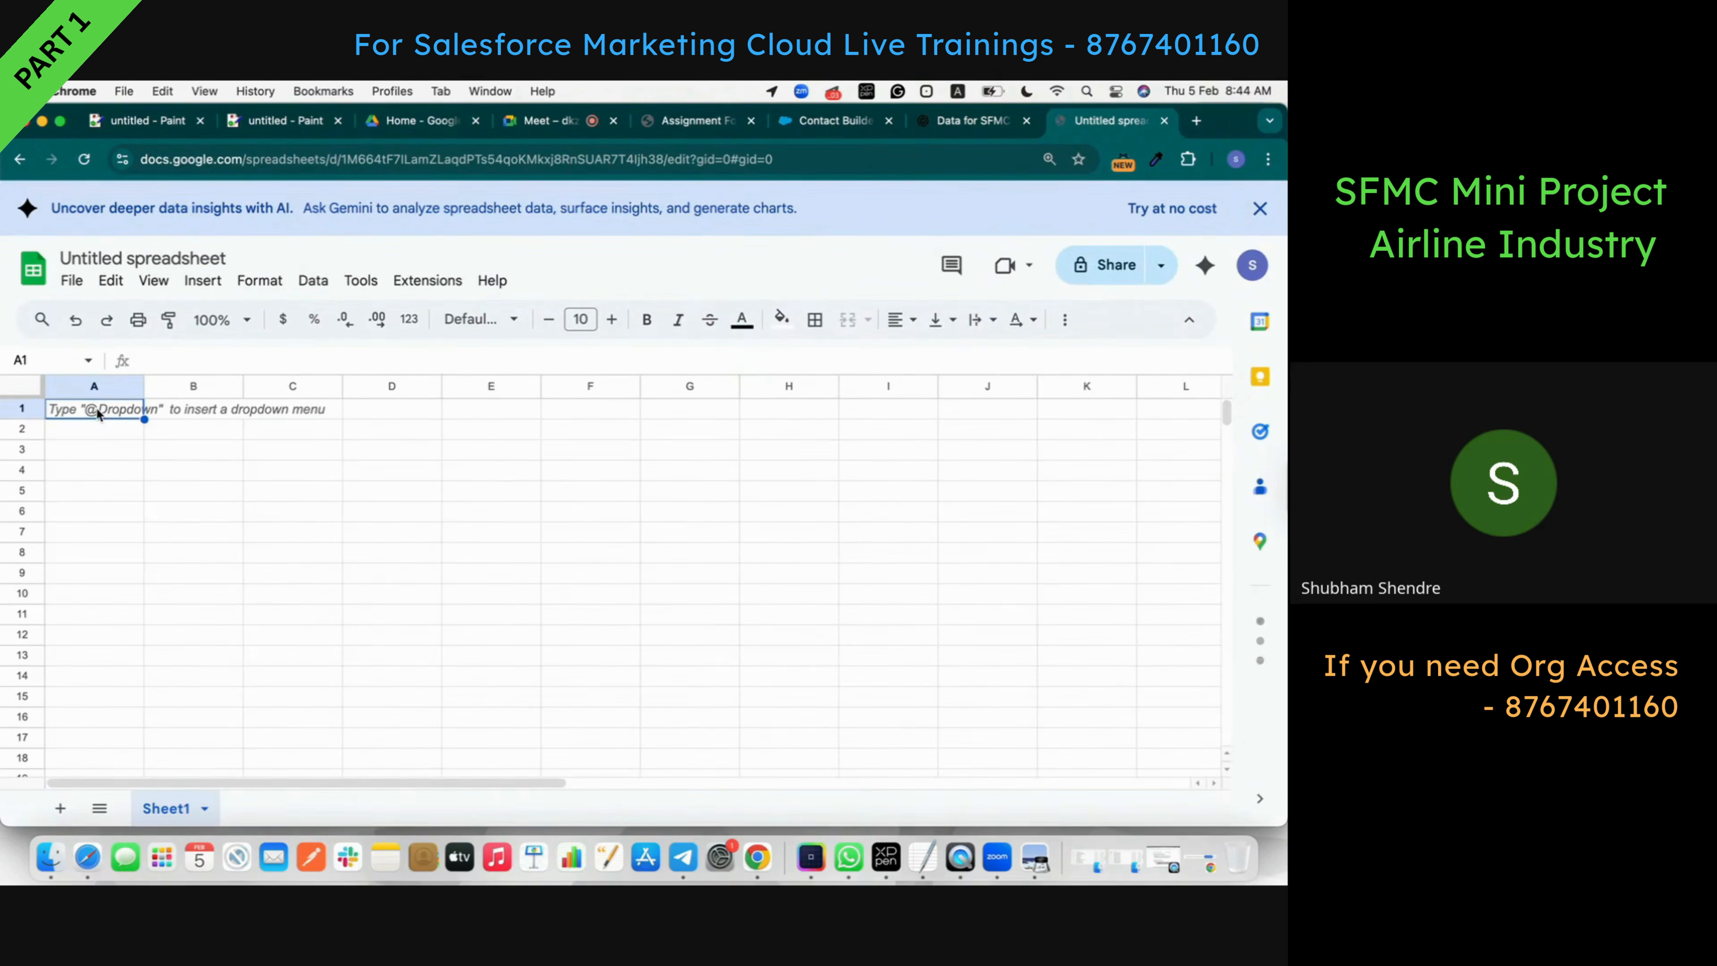
# - Paste the 21 passenger CSV rows into column A and inspect cell A1
pyautogui.press('super+v')
pyautogui.click(91, 410)
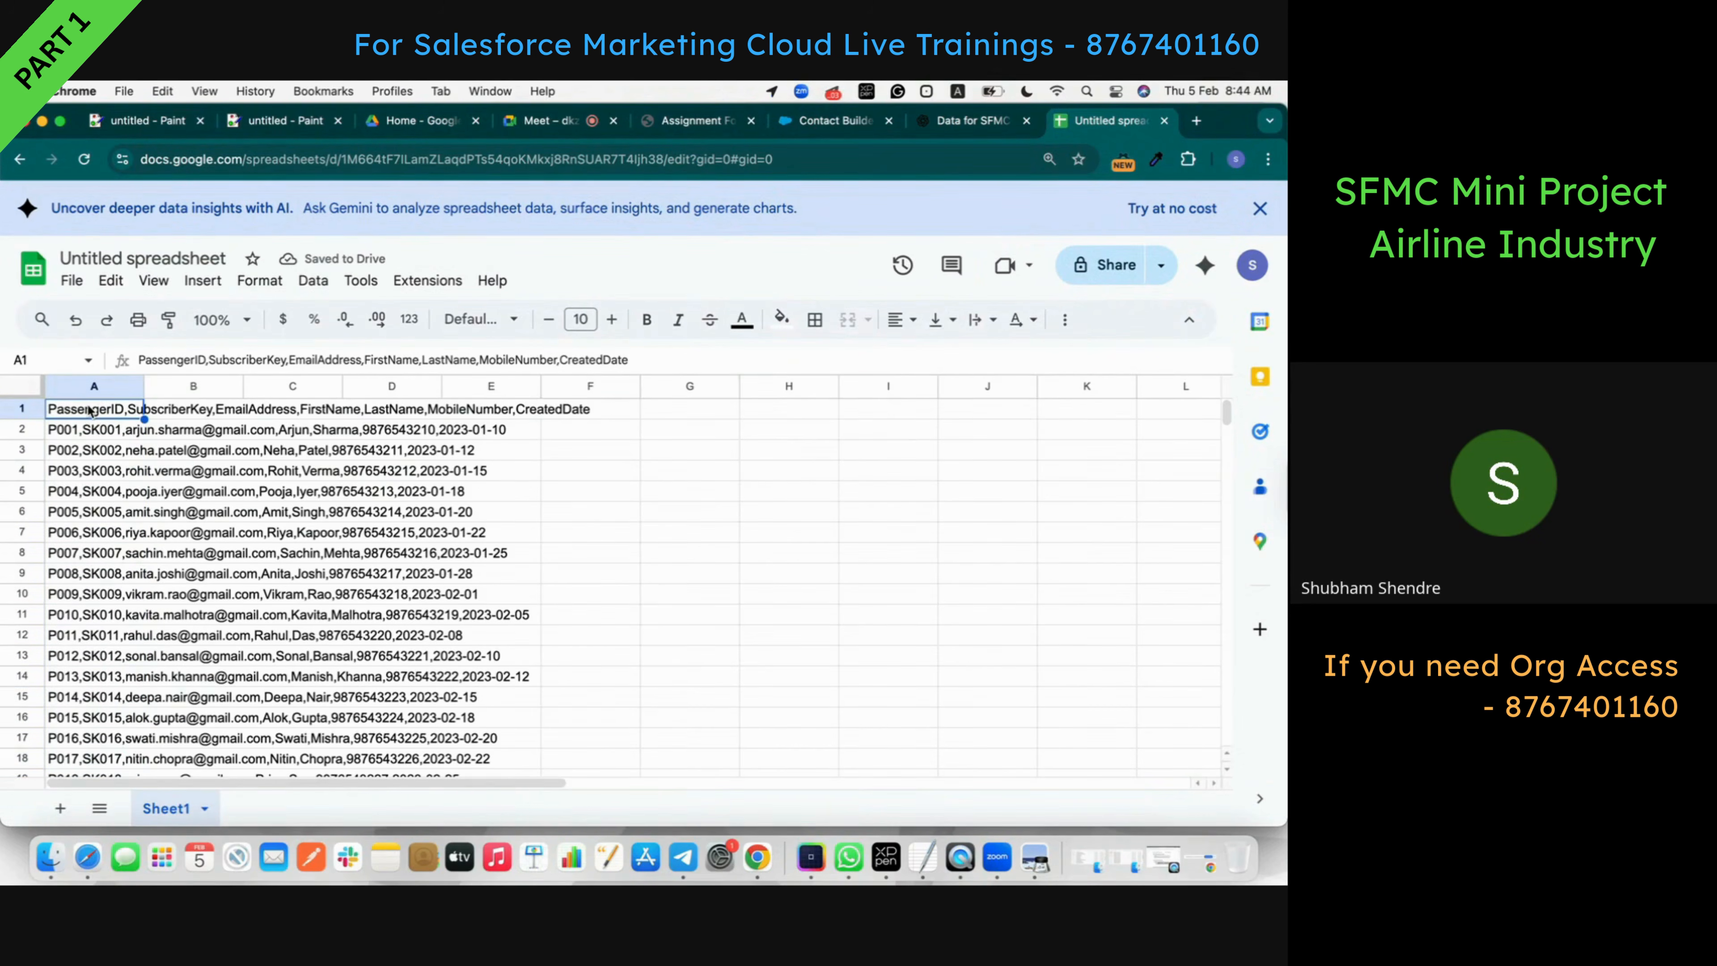
pyautogui.doubleClick(88, 406)
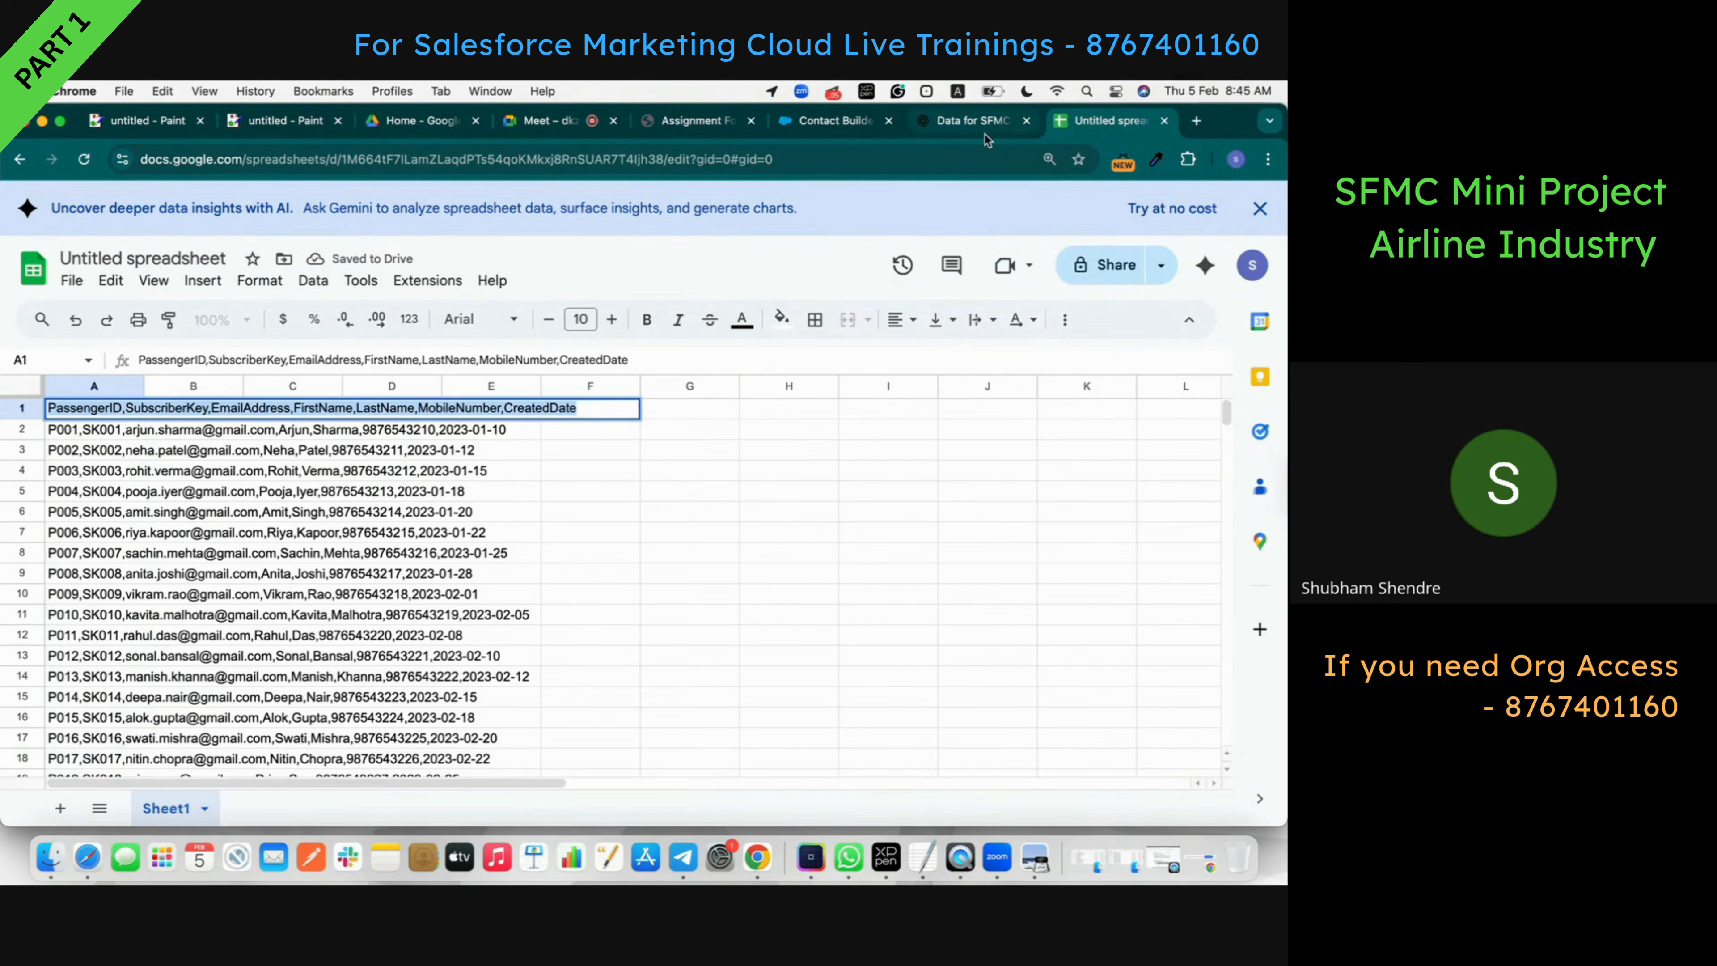
pyautogui.click(967, 132)
pyautogui.scroll(-20, 776, 504)
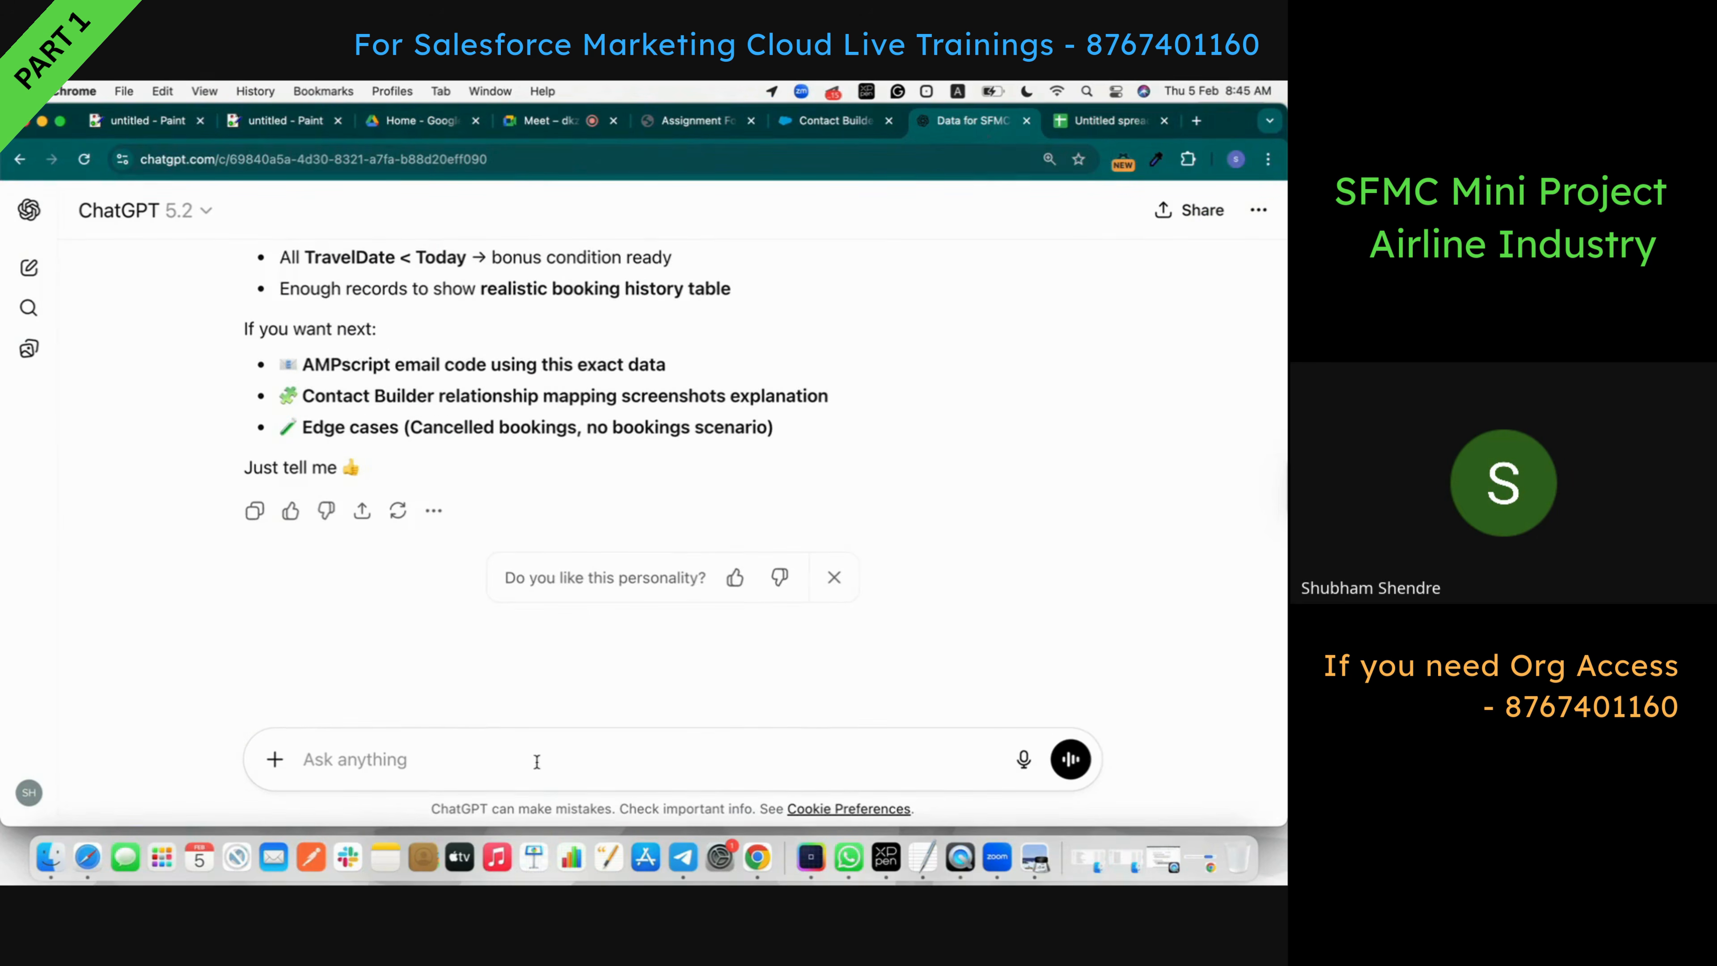
pyautogui.scroll(5, 863, 258)
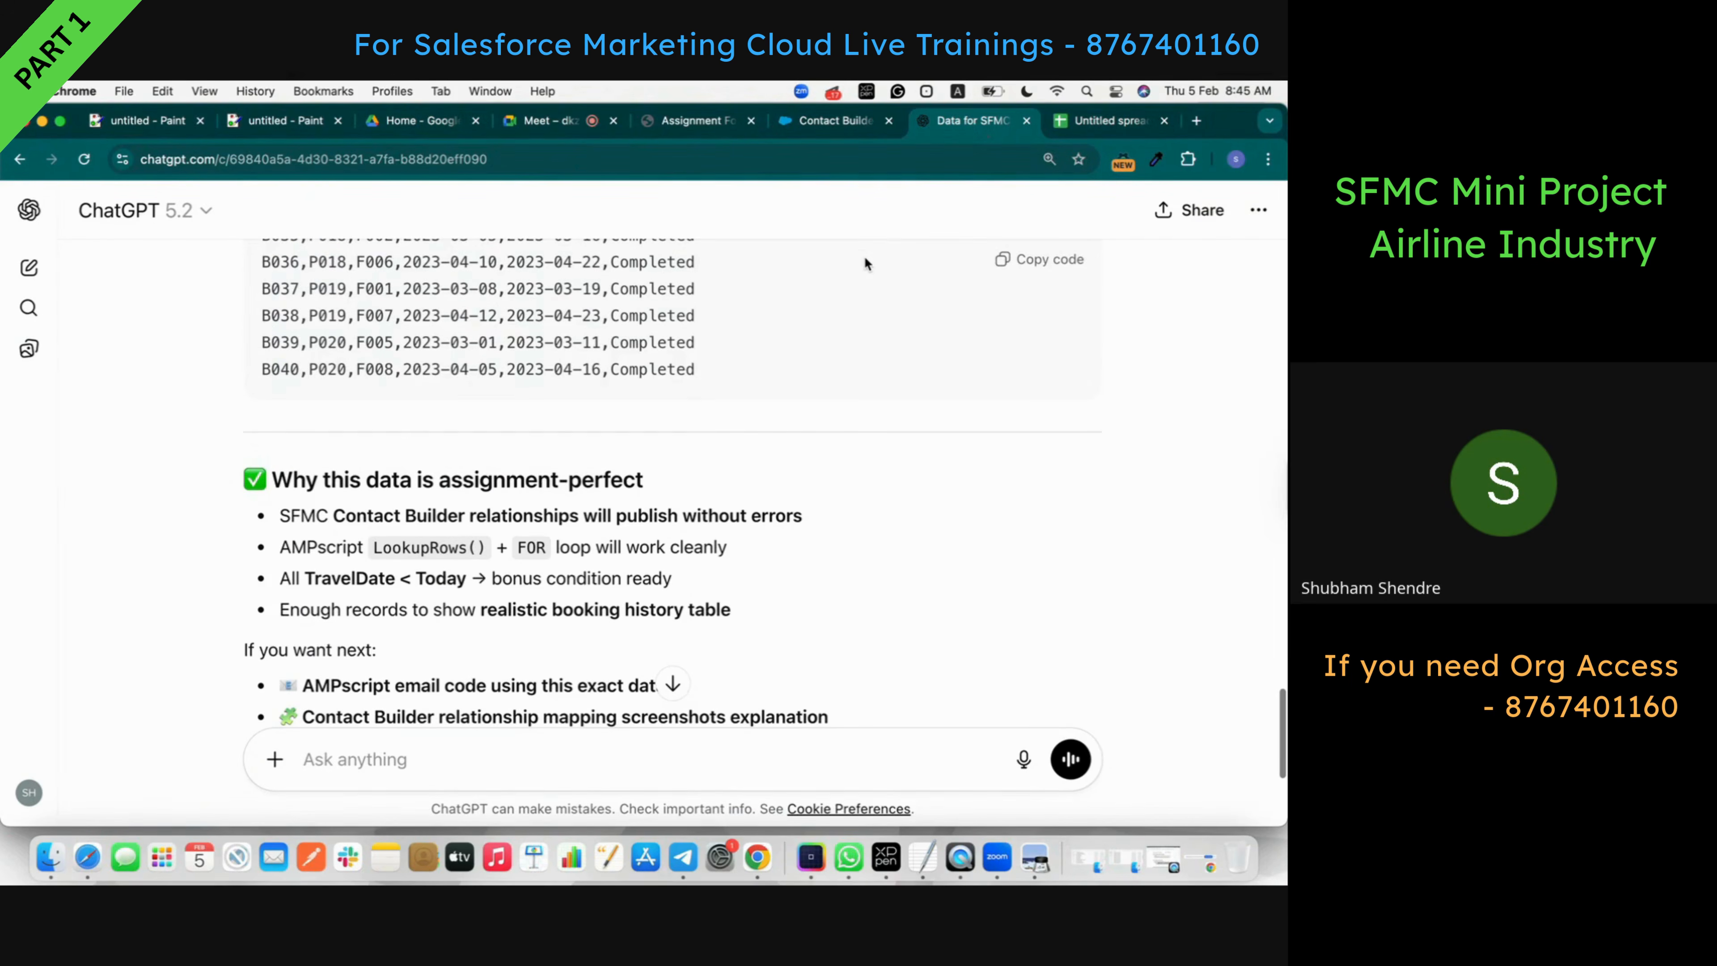
# - Ask ChatGPT to return the data as plain tables rather than CSV
pyautogui.write('Not able to copy paste data so can you give table only')
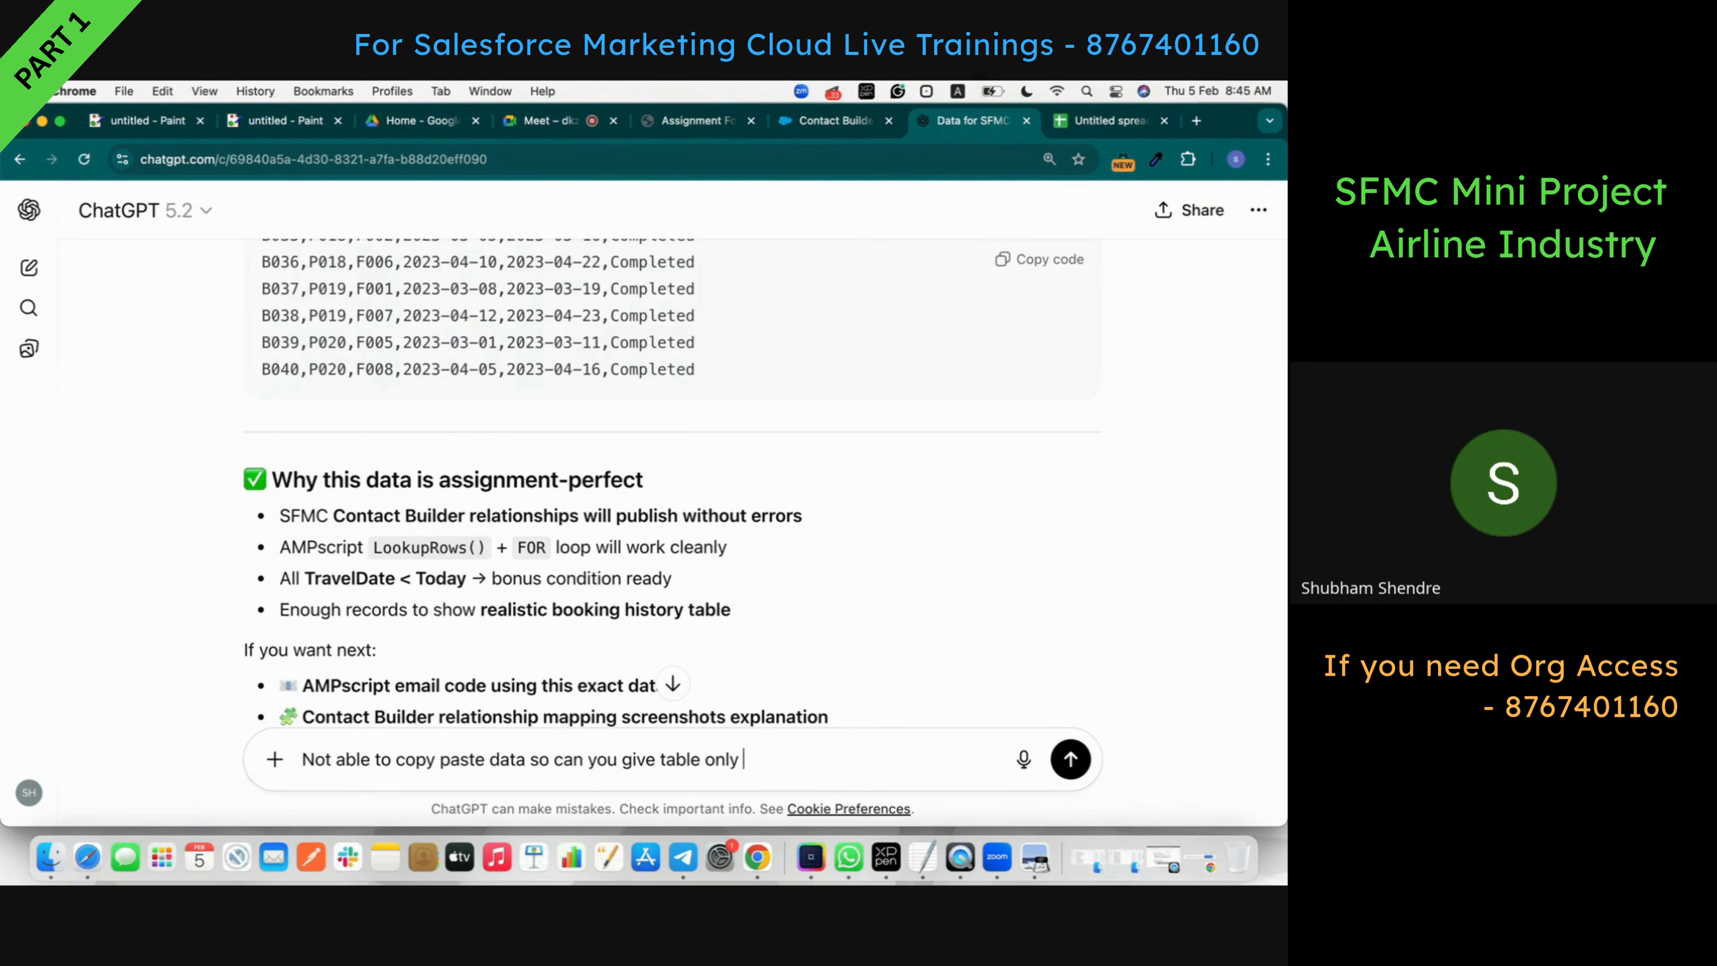
pyautogui.press('Return')
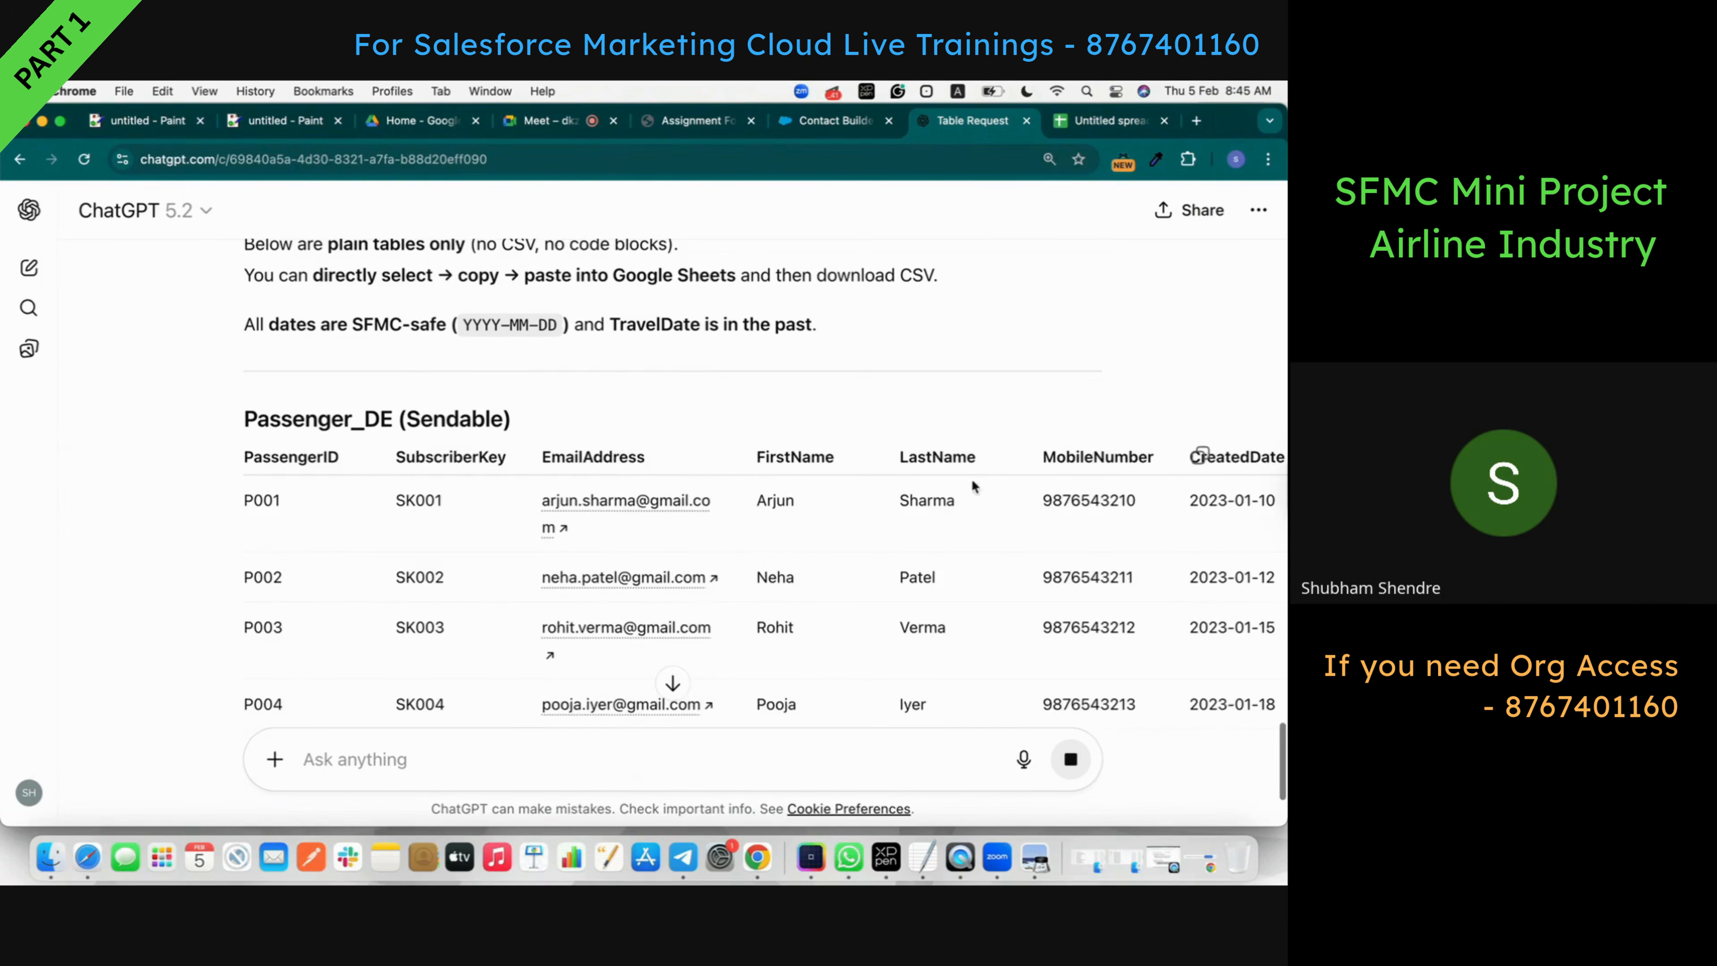
pyautogui.scroll(-5, 979, 479)
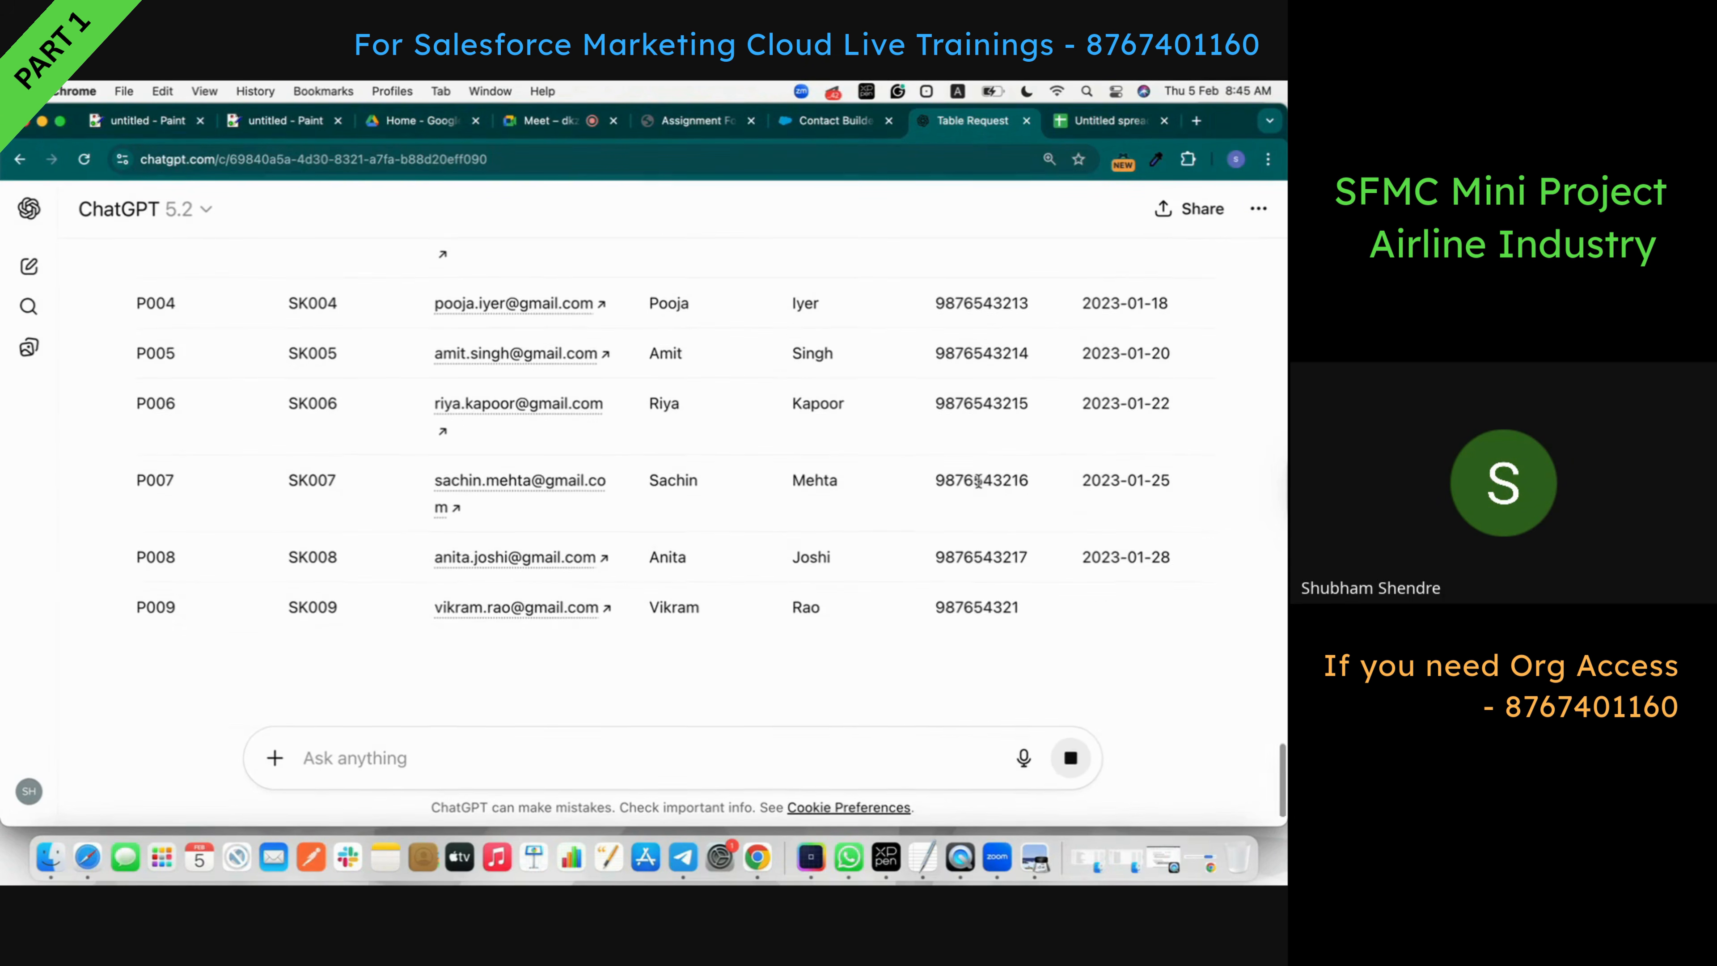
pyautogui.scroll(5, 978, 480)
pyautogui.scroll(2, 978, 479)
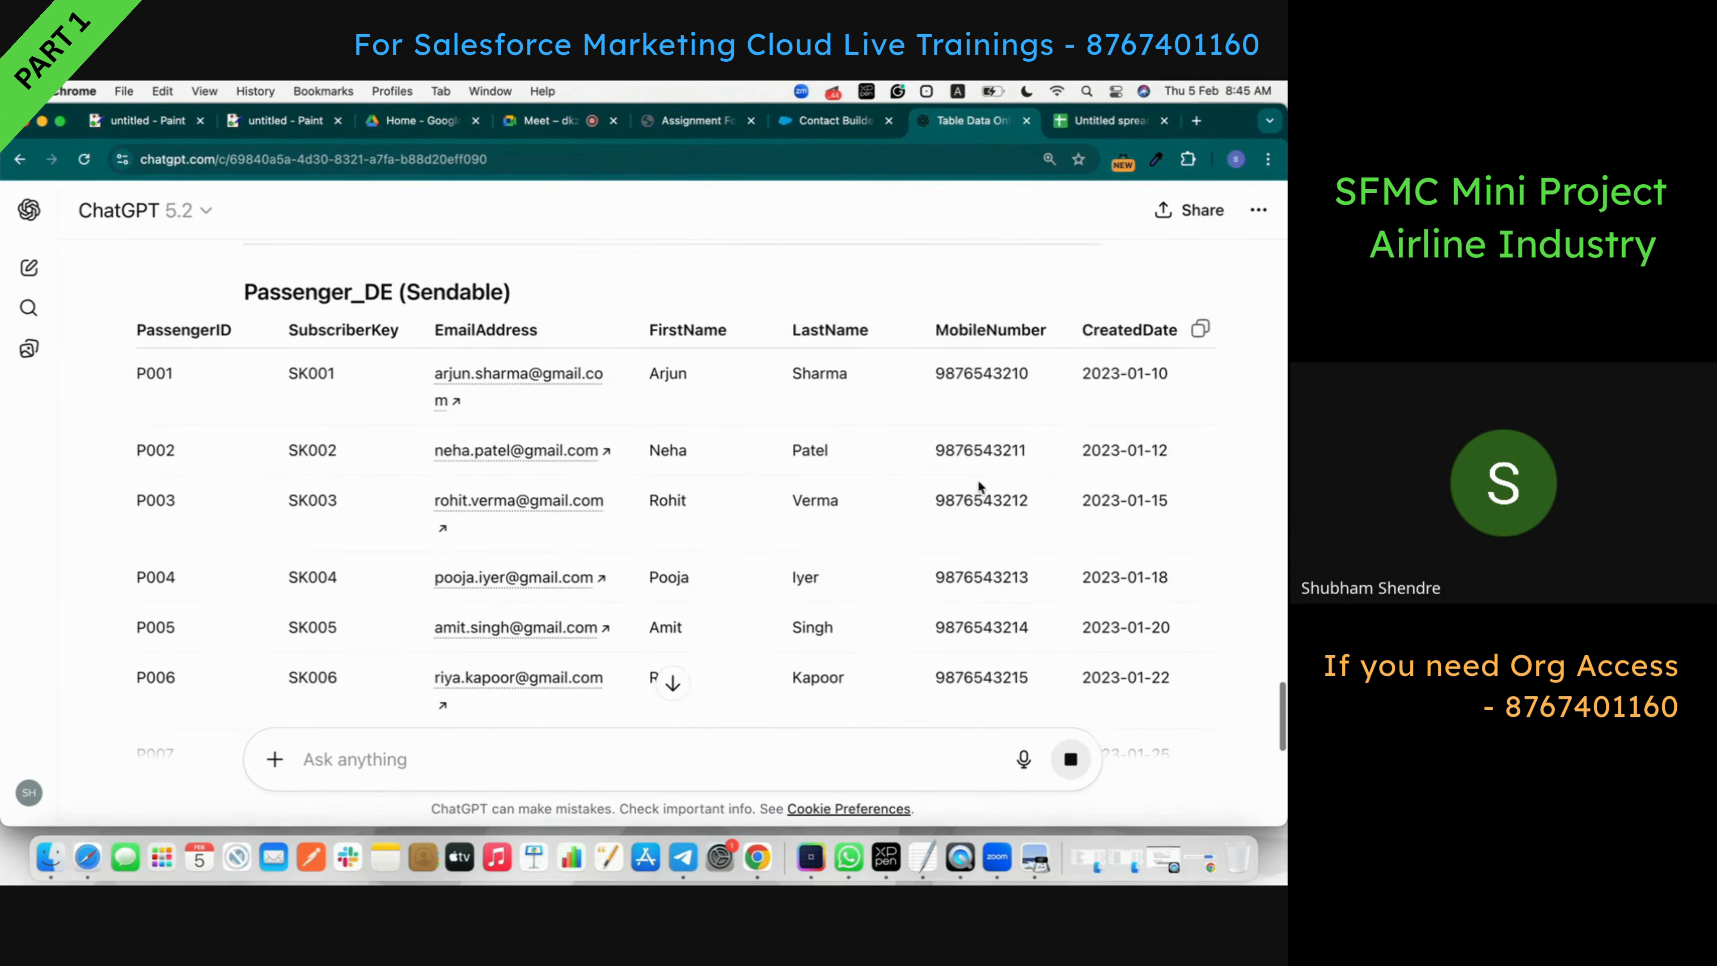
pyautogui.scroll(-10, 1146, 391)
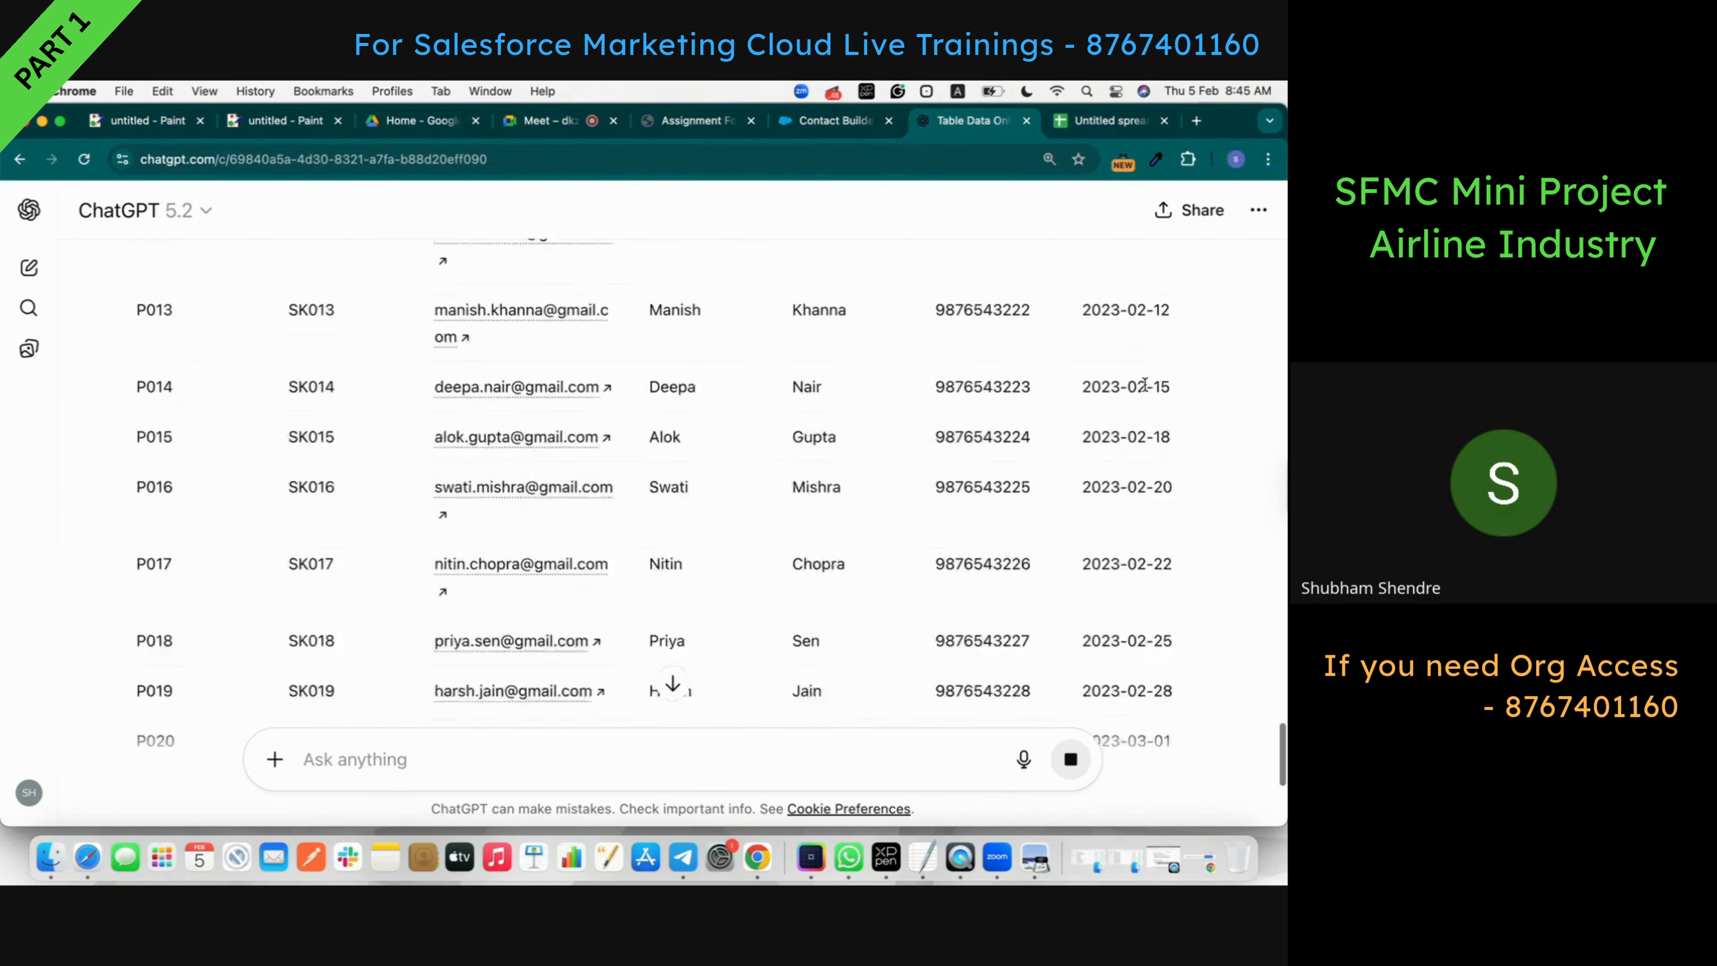
pyautogui.scroll(12, 1148, 389)
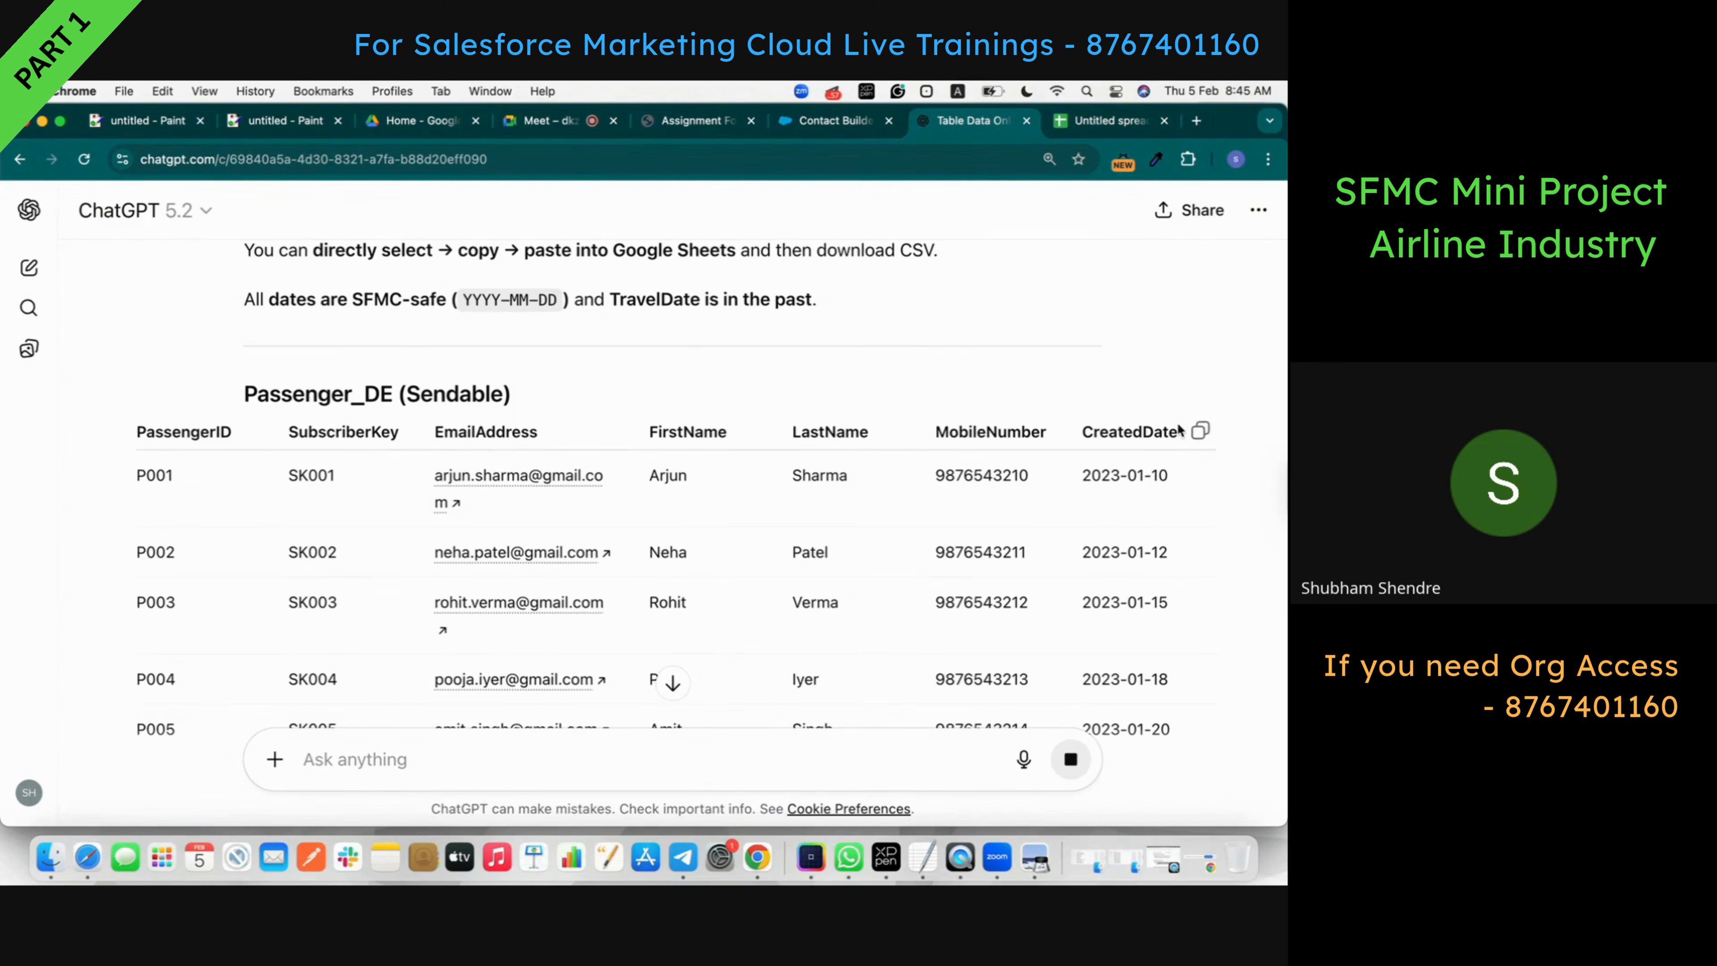
# - Replace the raw CSV with the Passenger_DE table in A1:G21 and widen column C
pyautogui.click(1199, 430)
pyautogui.click(1100, 119)
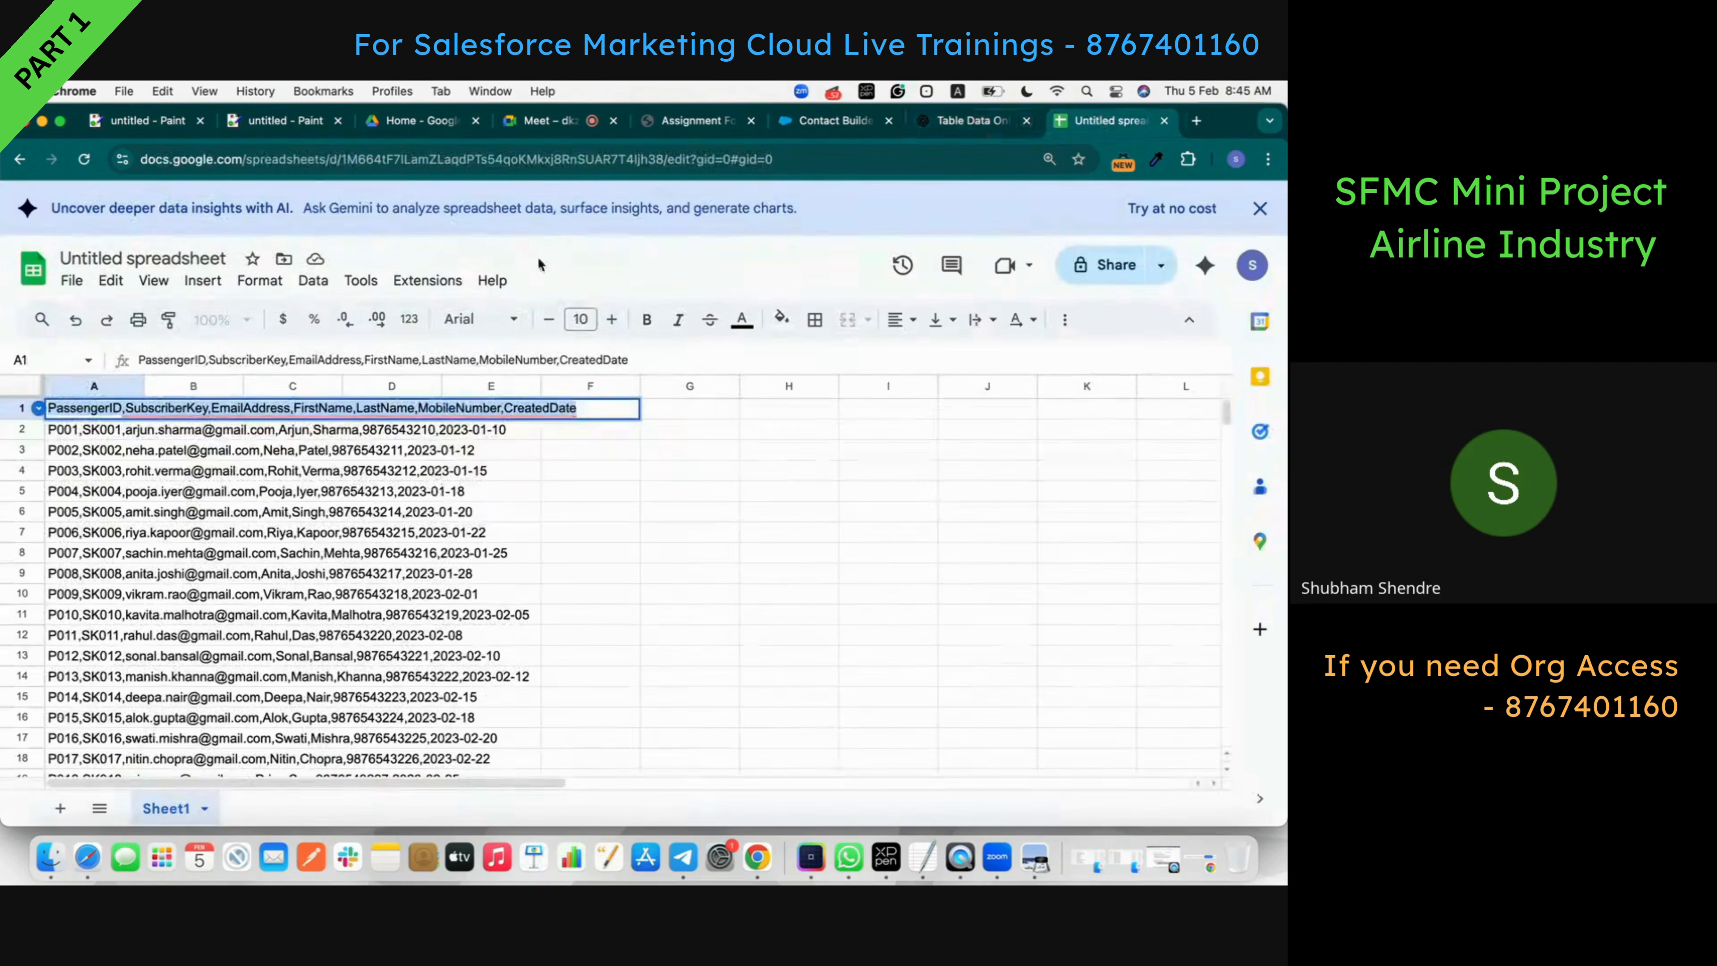
pyautogui.click(643, 519)
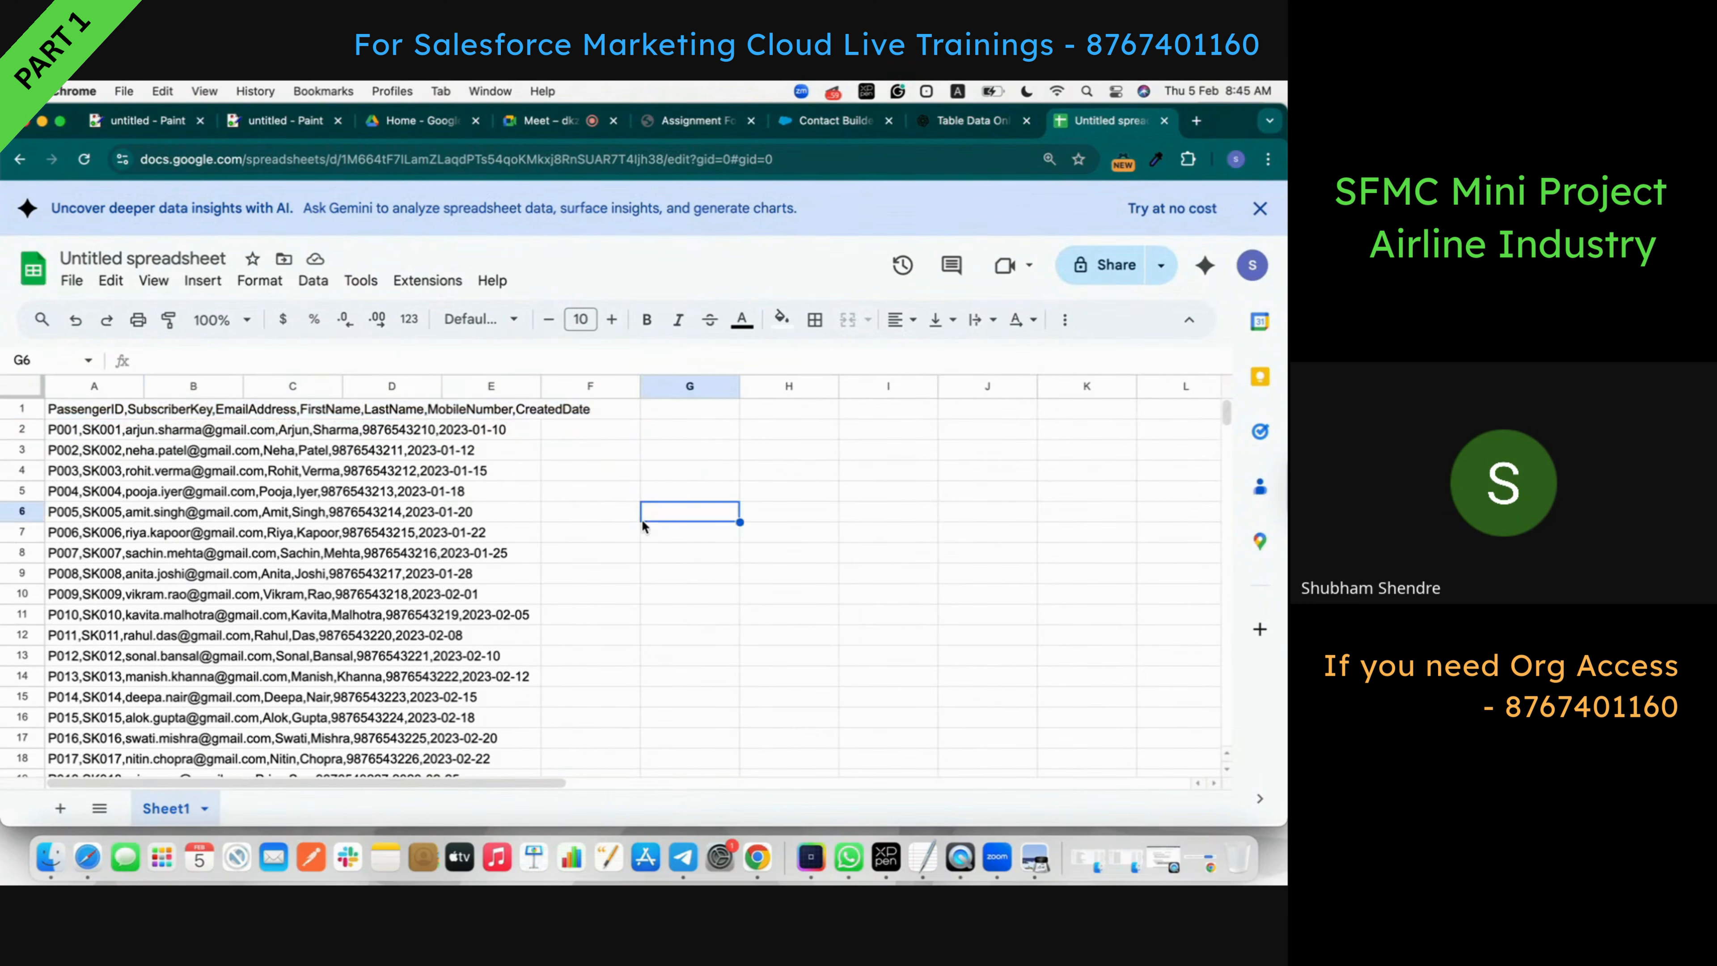
pyautogui.press('super+z')
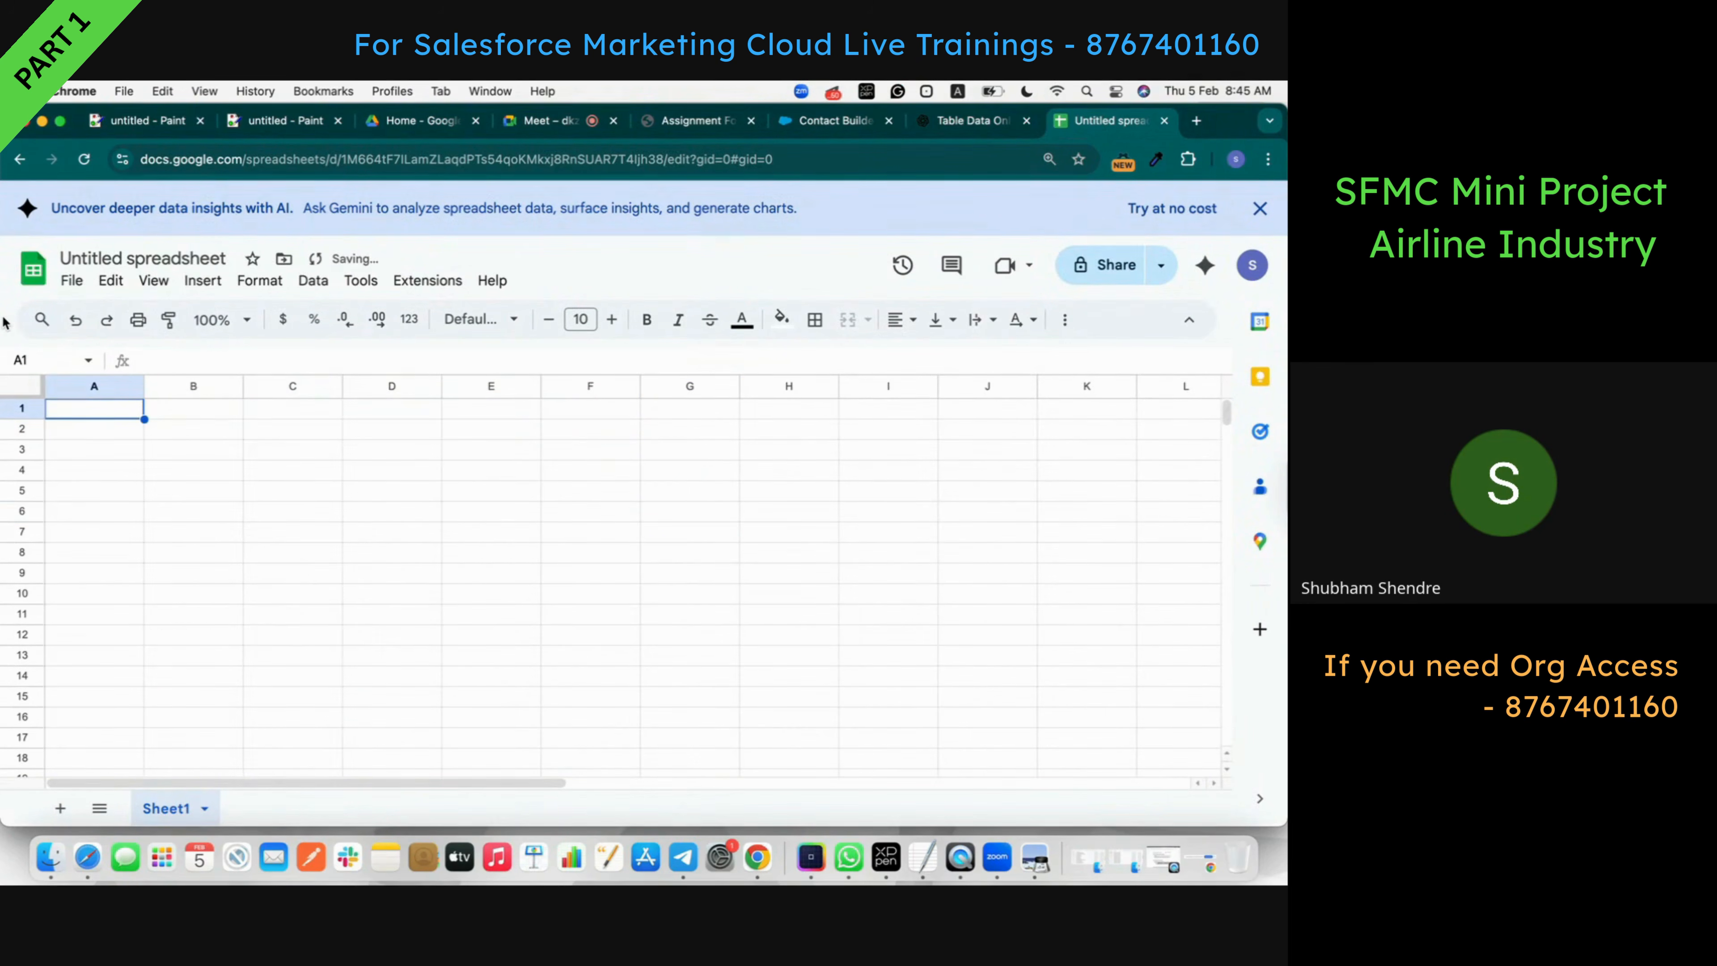
pyautogui.press('super+v')
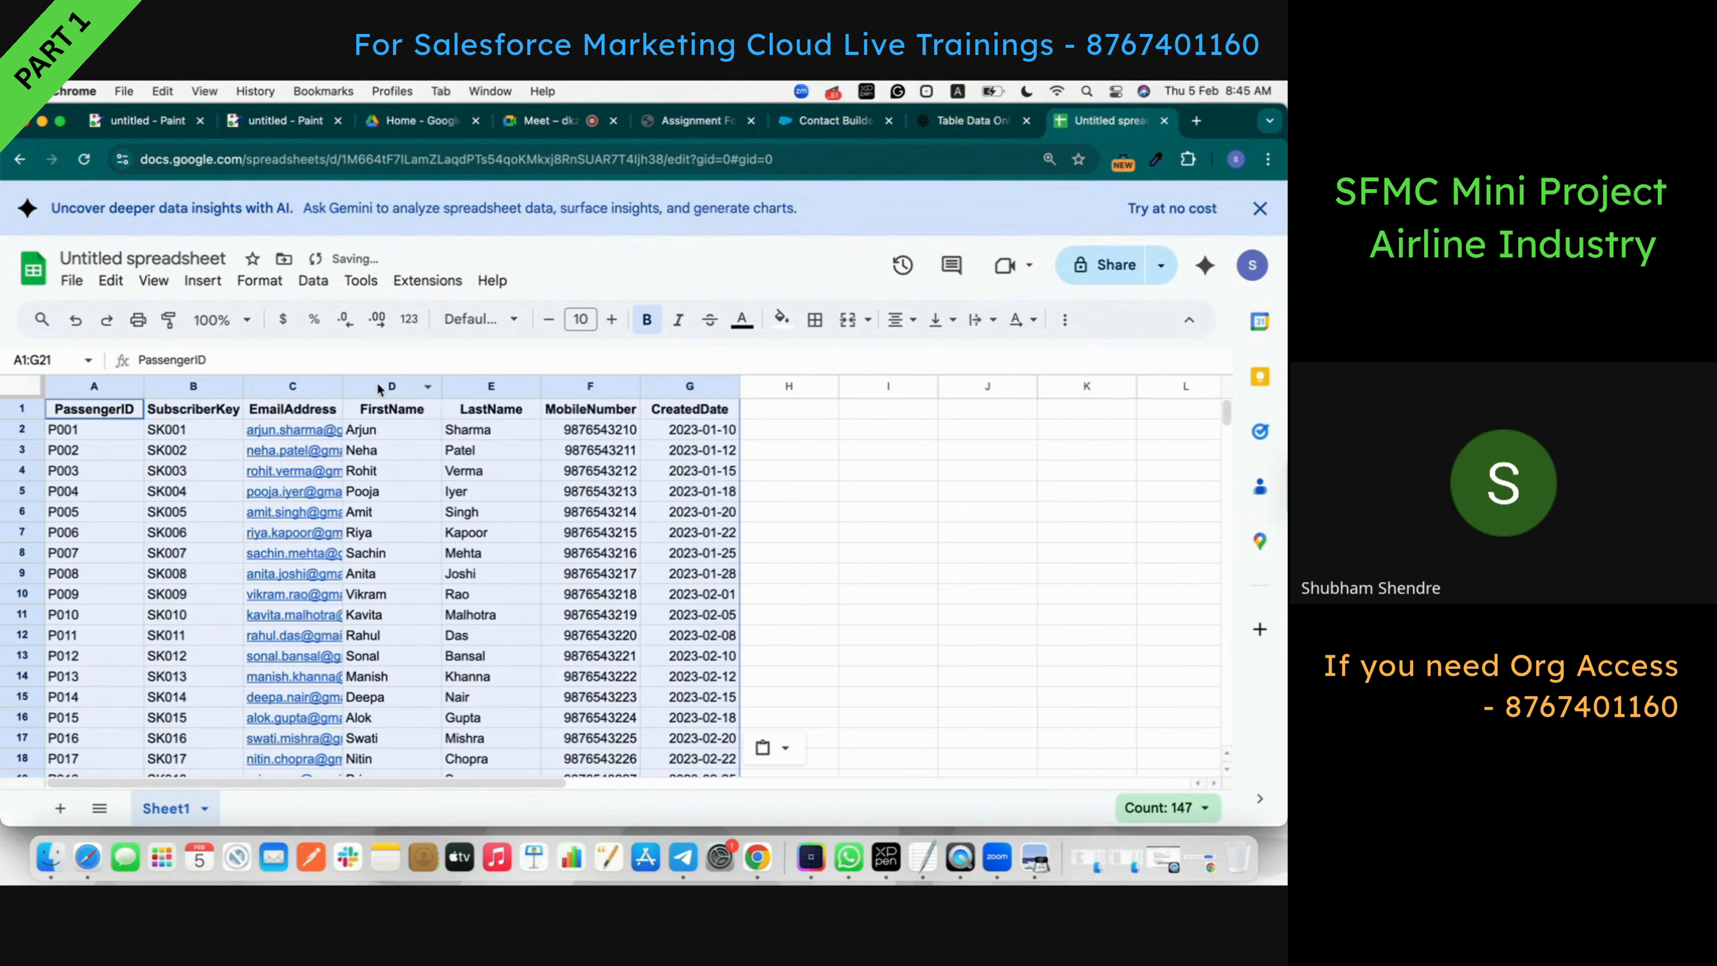
pyautogui.moveTo(342, 385); pyautogui.dragTo(405, 385)
pyautogui.scroll(-5, 598, 419)
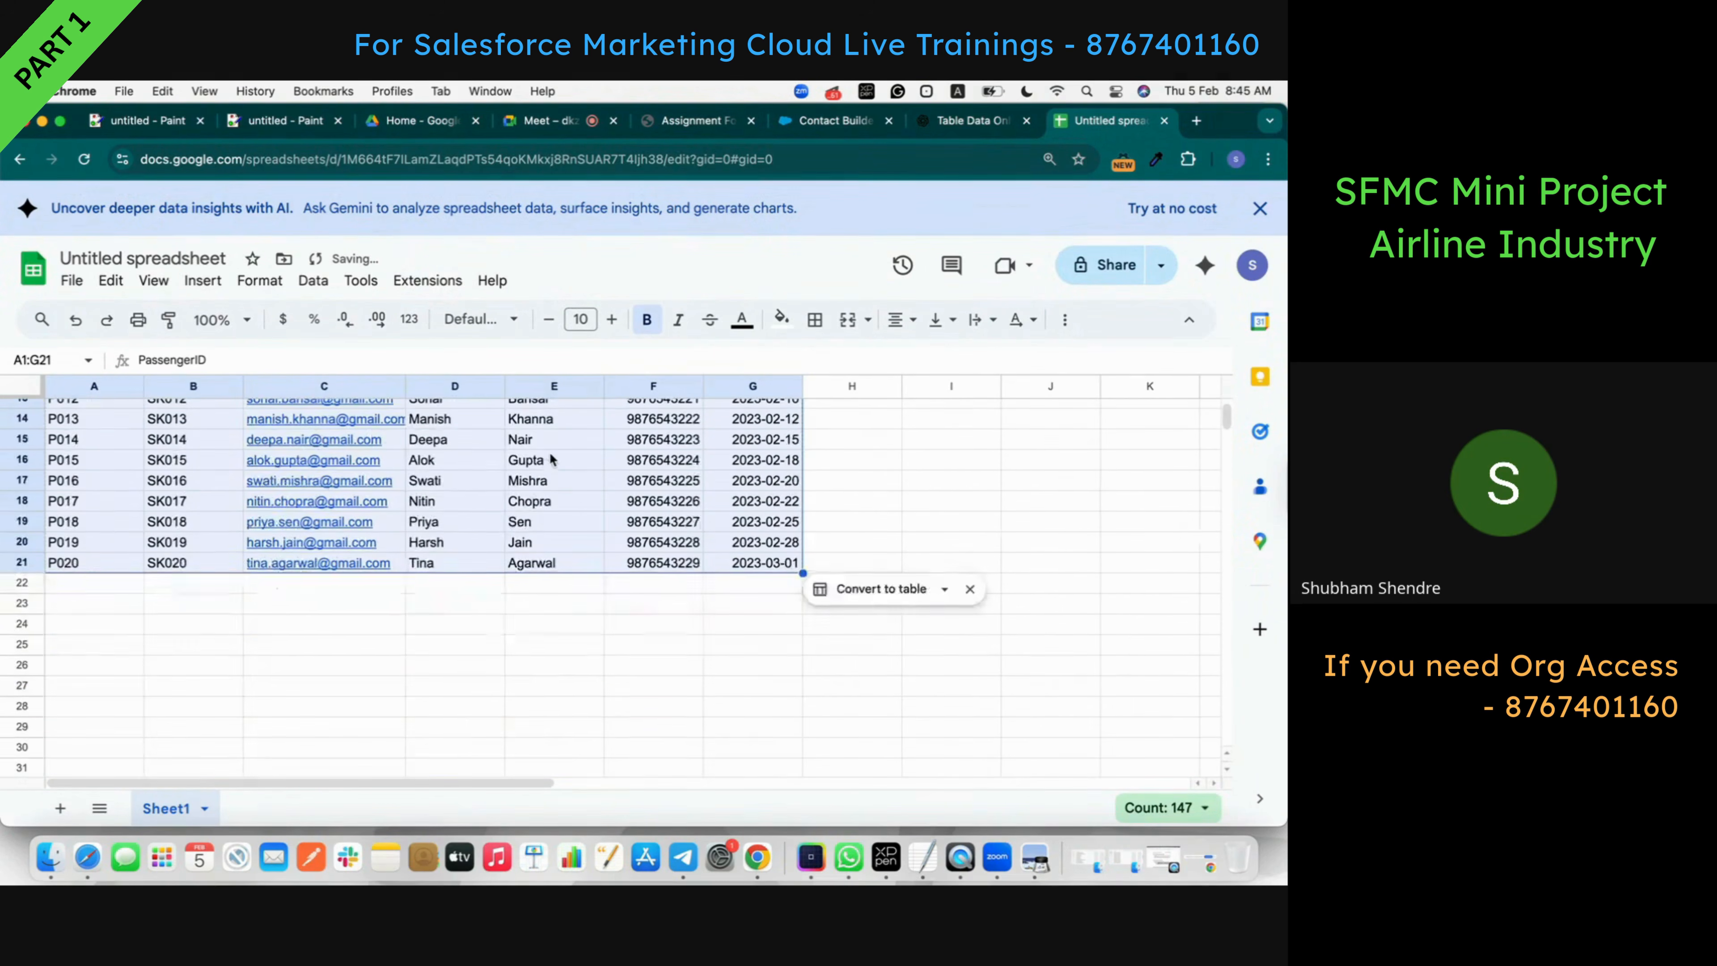
pyautogui.click(493, 679)
pyautogui.scroll(5, 471, 579)
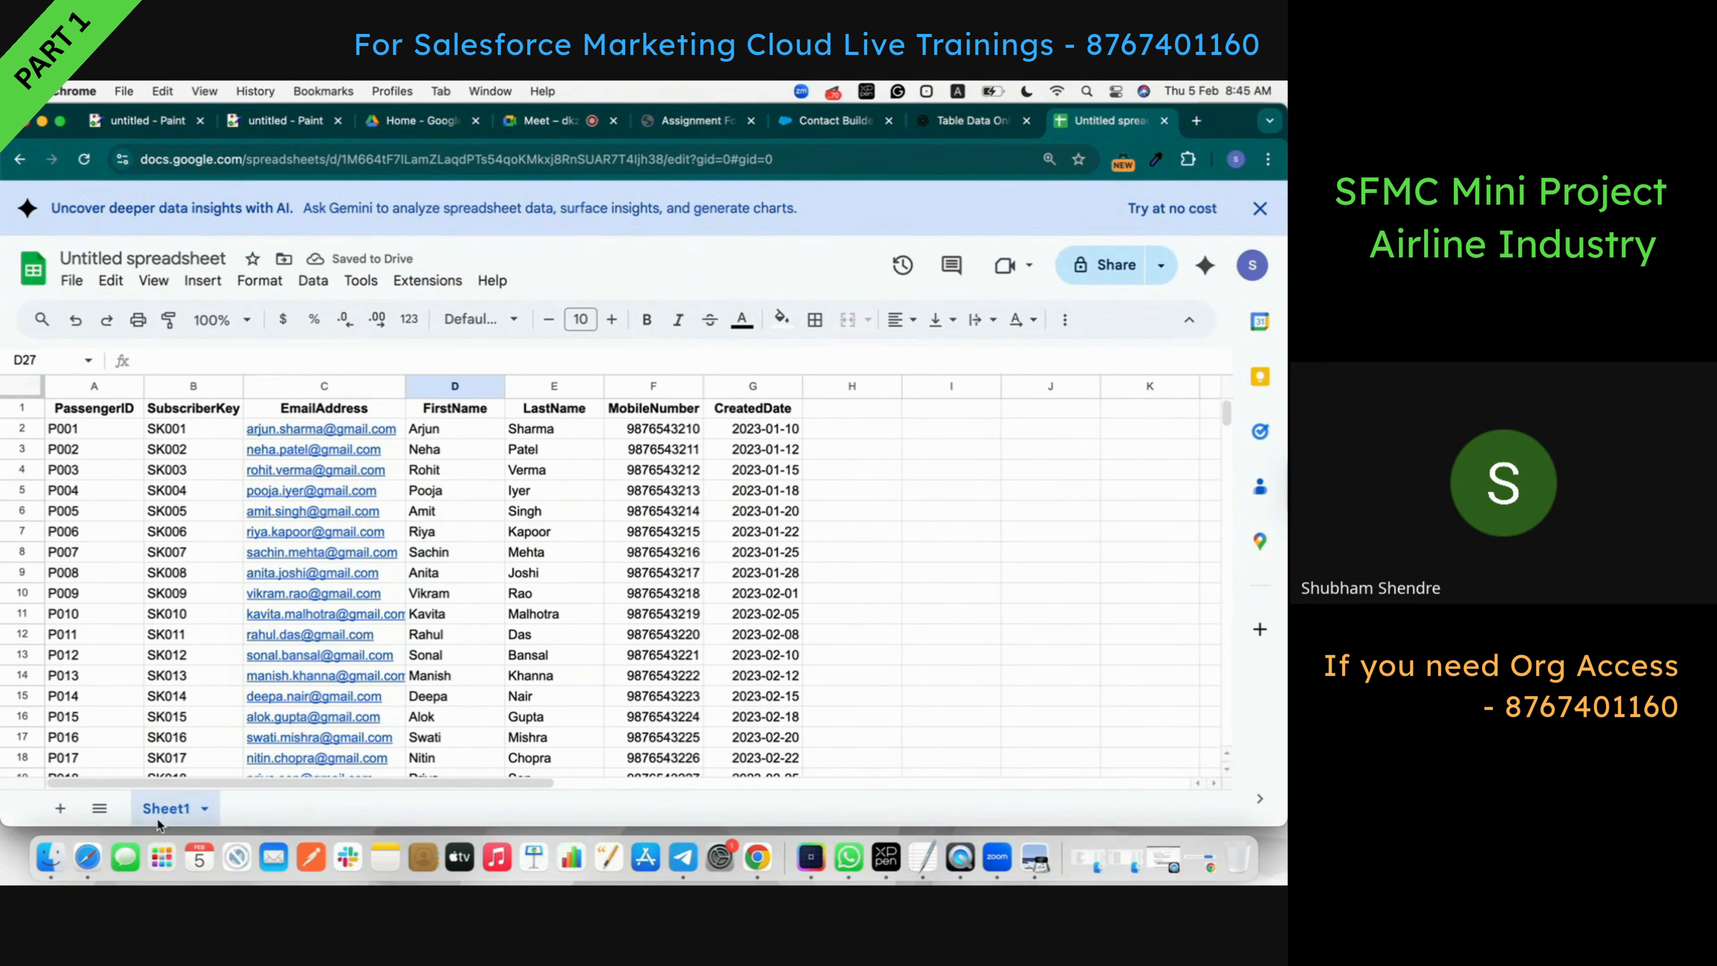
# - Add Sheet2 and rename Sheet1 to Passenger_DE
pyautogui.click(49, 809)
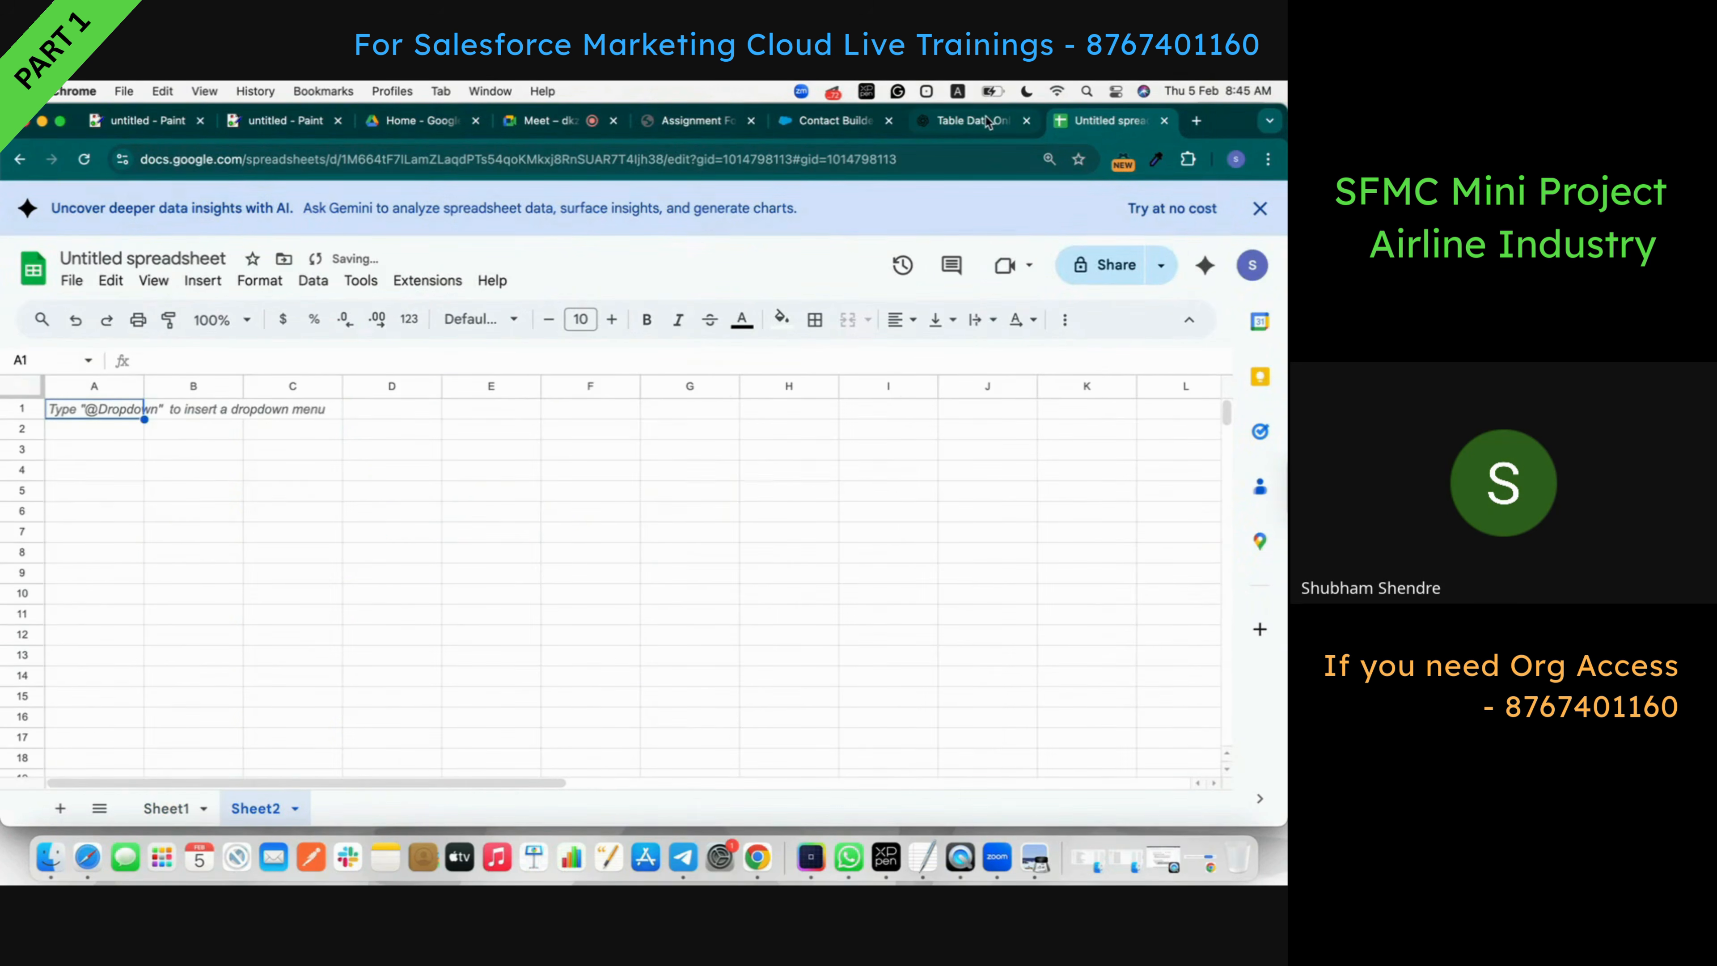
pyautogui.click(974, 121)
pyautogui.scroll(-12, 476, 487)
pyautogui.scroll(10, 476, 494)
pyautogui.moveTo(396, 492); pyautogui.dragTo(246, 488)
pyautogui.press('super+c')
pyautogui.click(1105, 120)
pyautogui.click(168, 808)
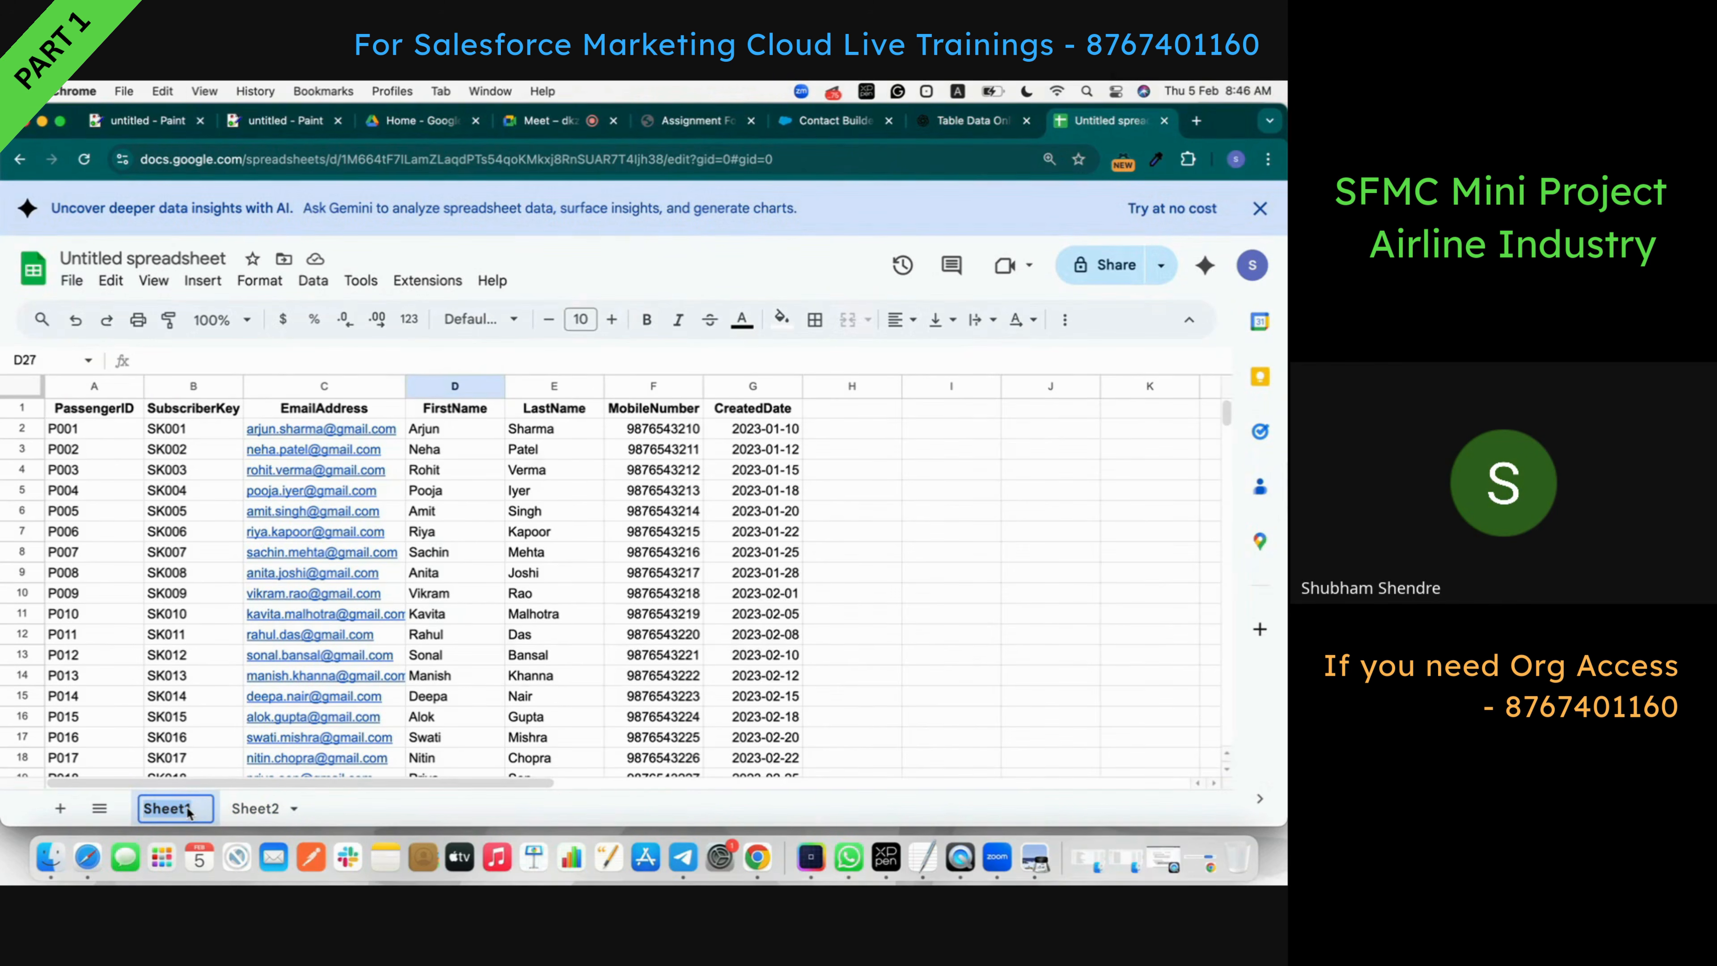
pyautogui.press('super+v')
pyautogui.click(1022, 122)
pyautogui.scroll(-15, 563, 596)
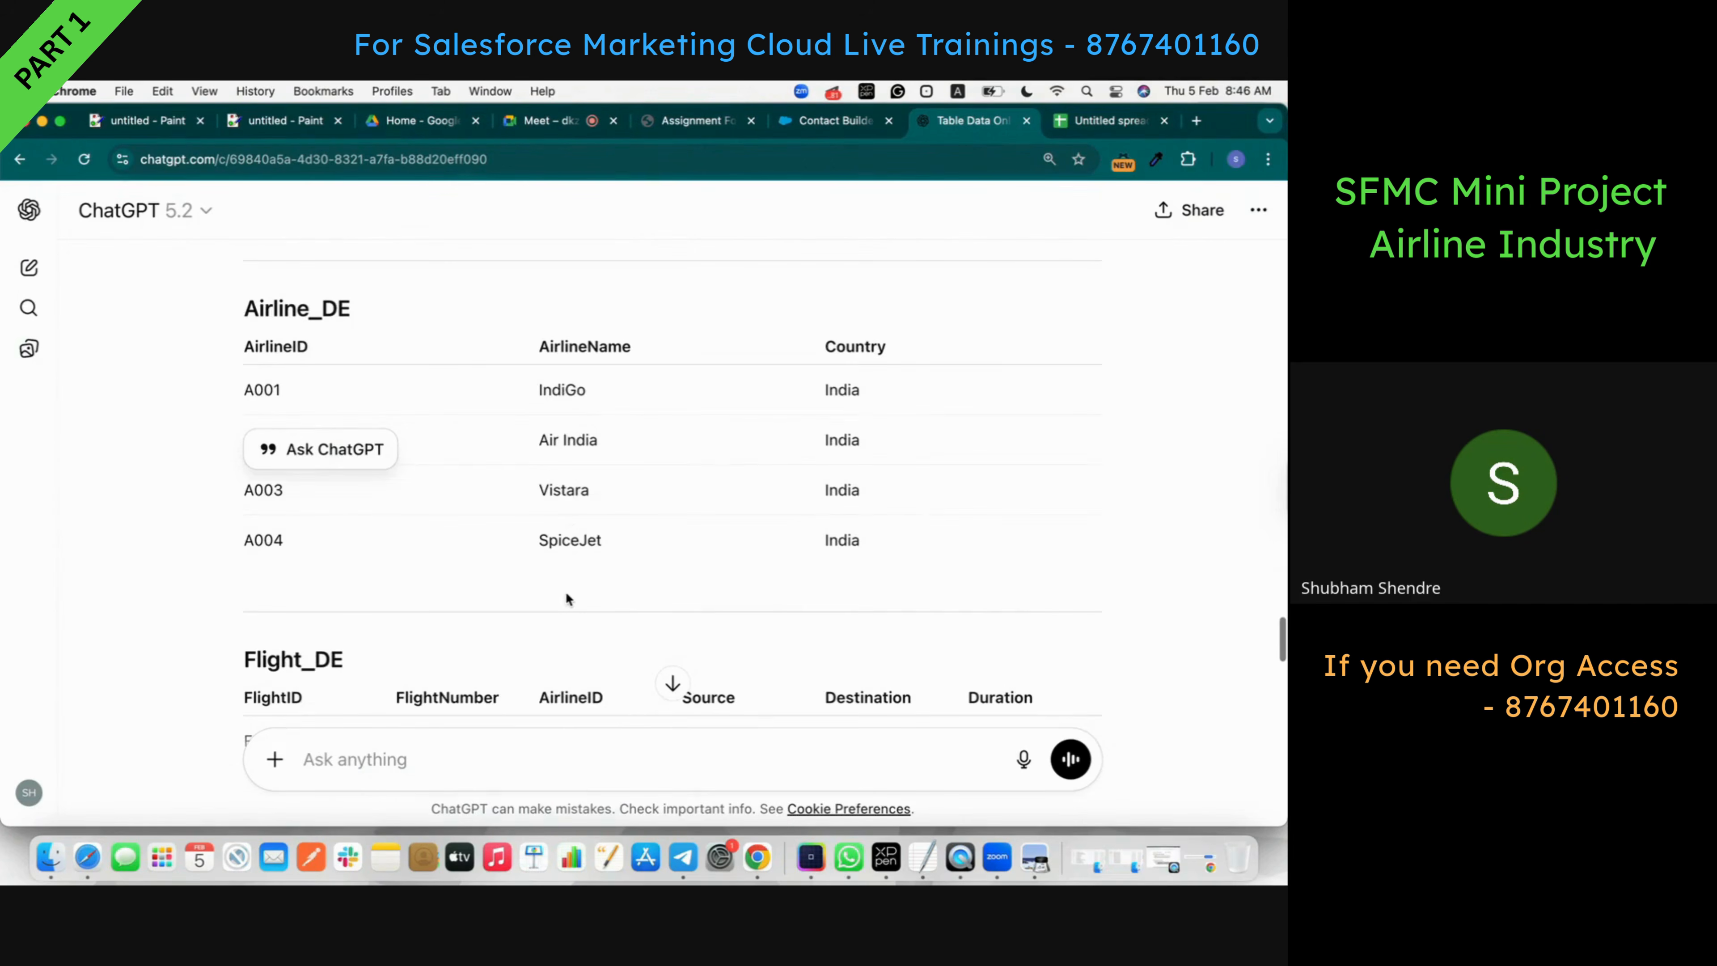
# - Paste the Airline_DE table into Sheet2 and rename that sheet Airline_DE
pyautogui.click(1085, 345)
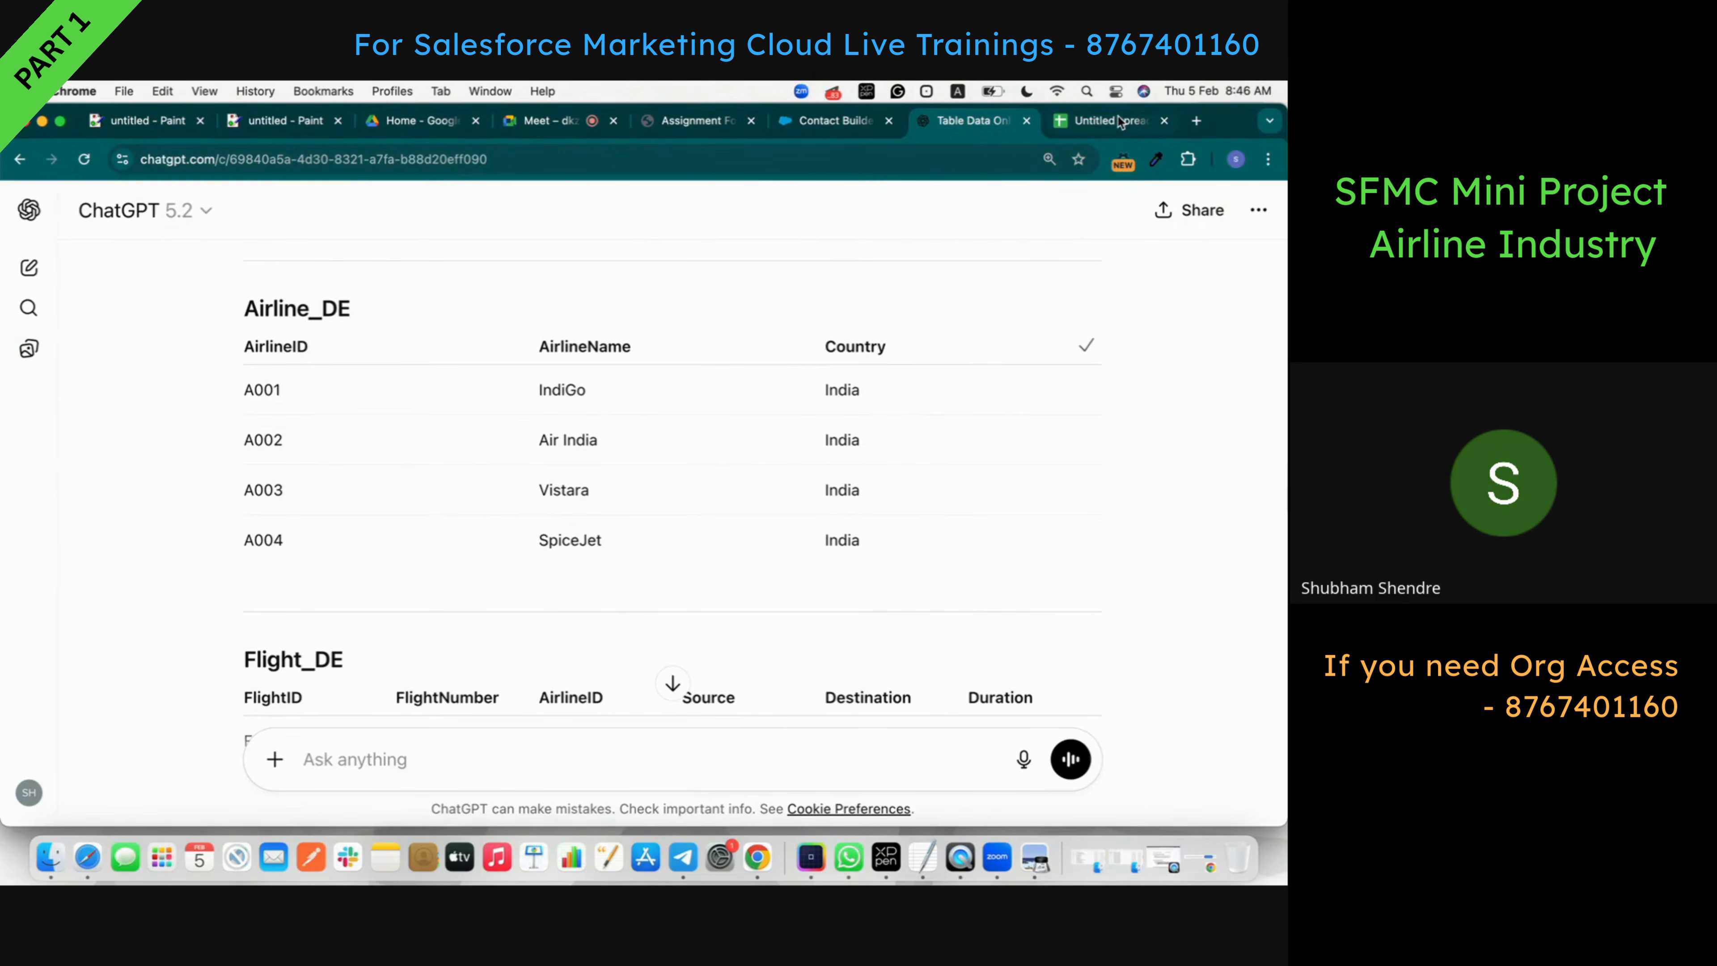
pyautogui.click(1122, 122)
pyautogui.click(312, 805)
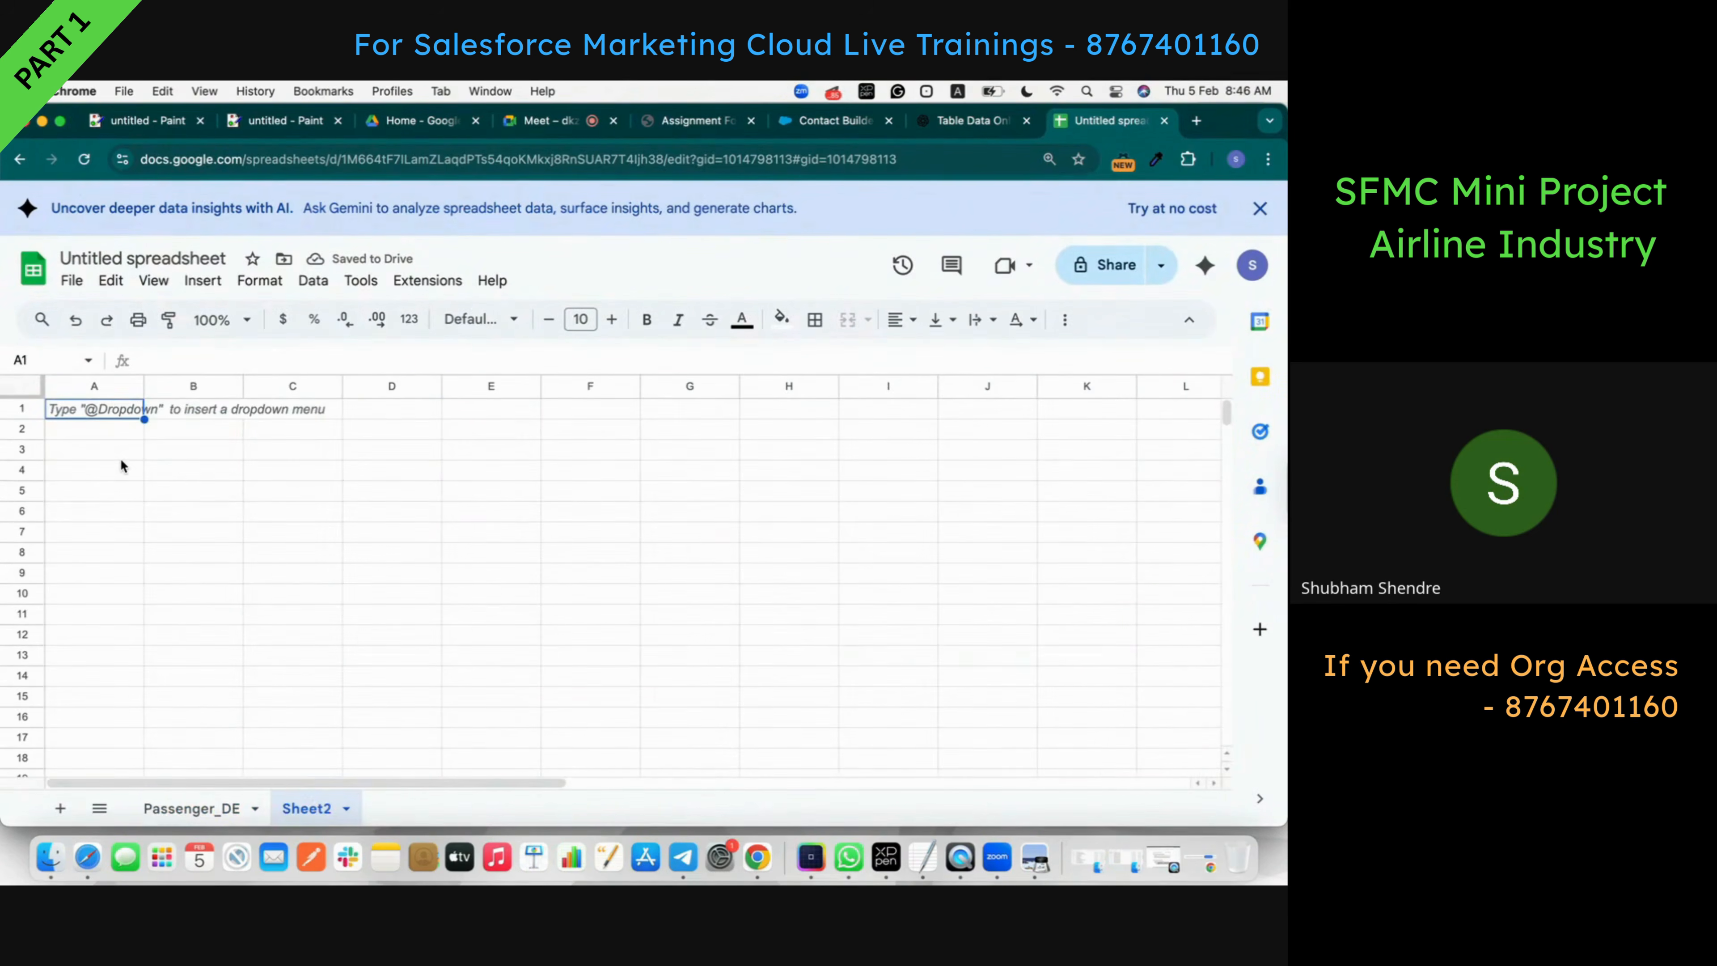
pyautogui.press('super+v')
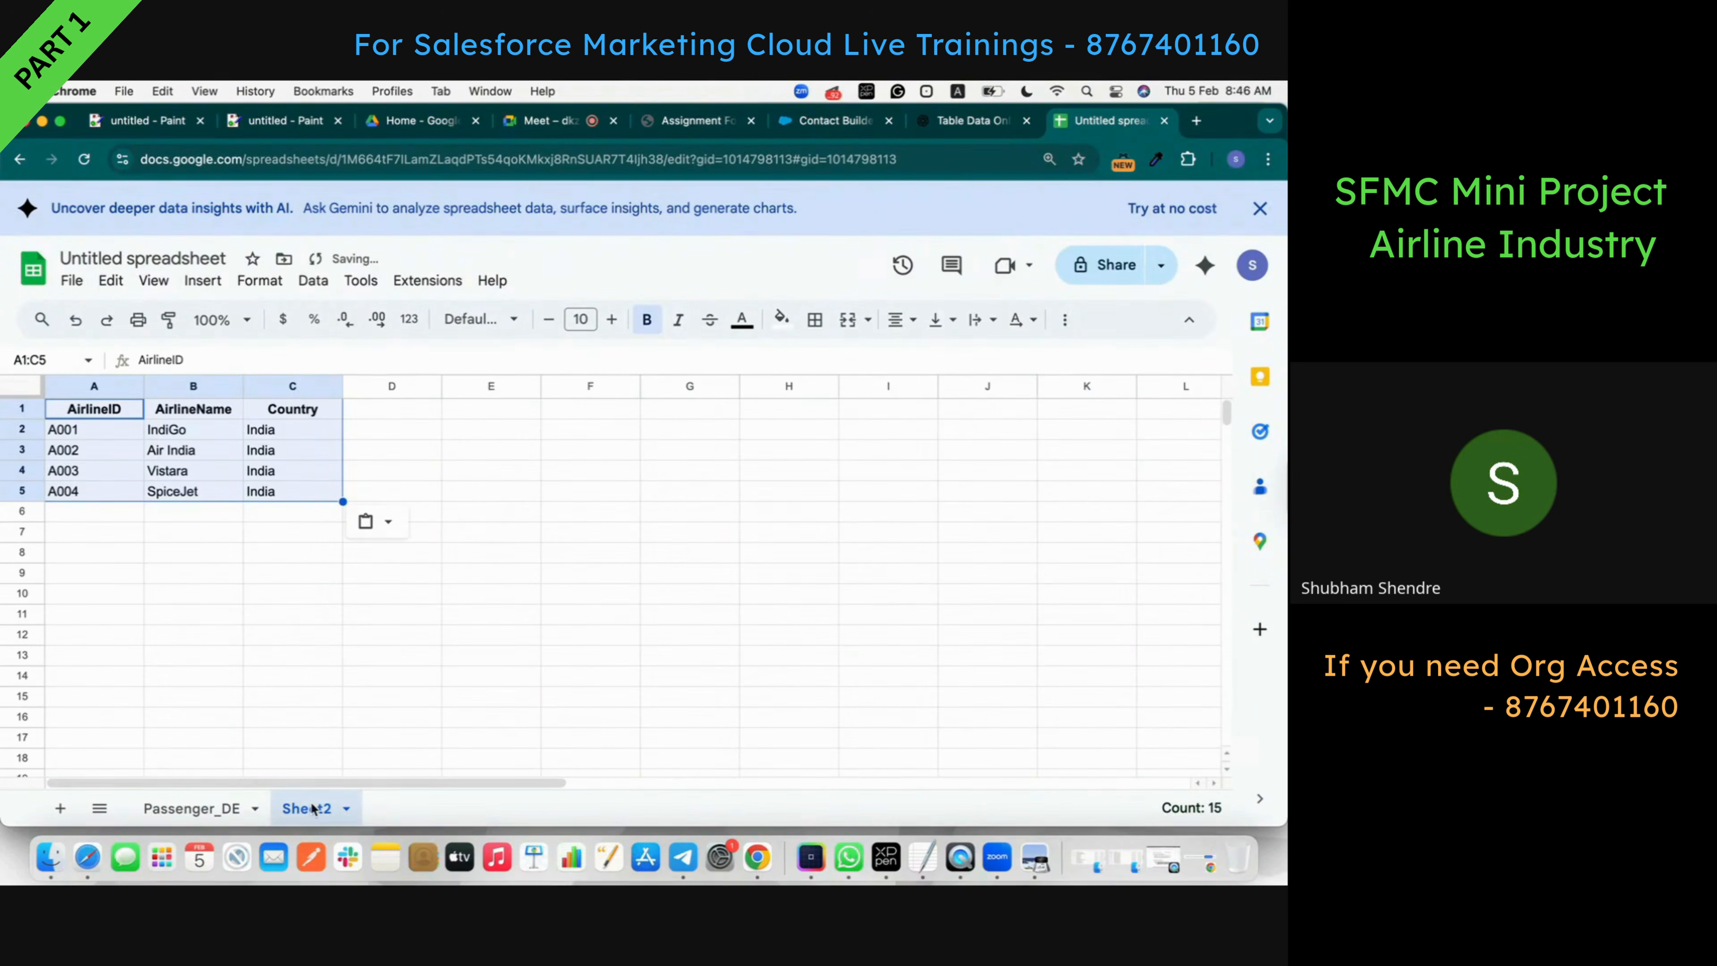
pyautogui.click(953, 122)
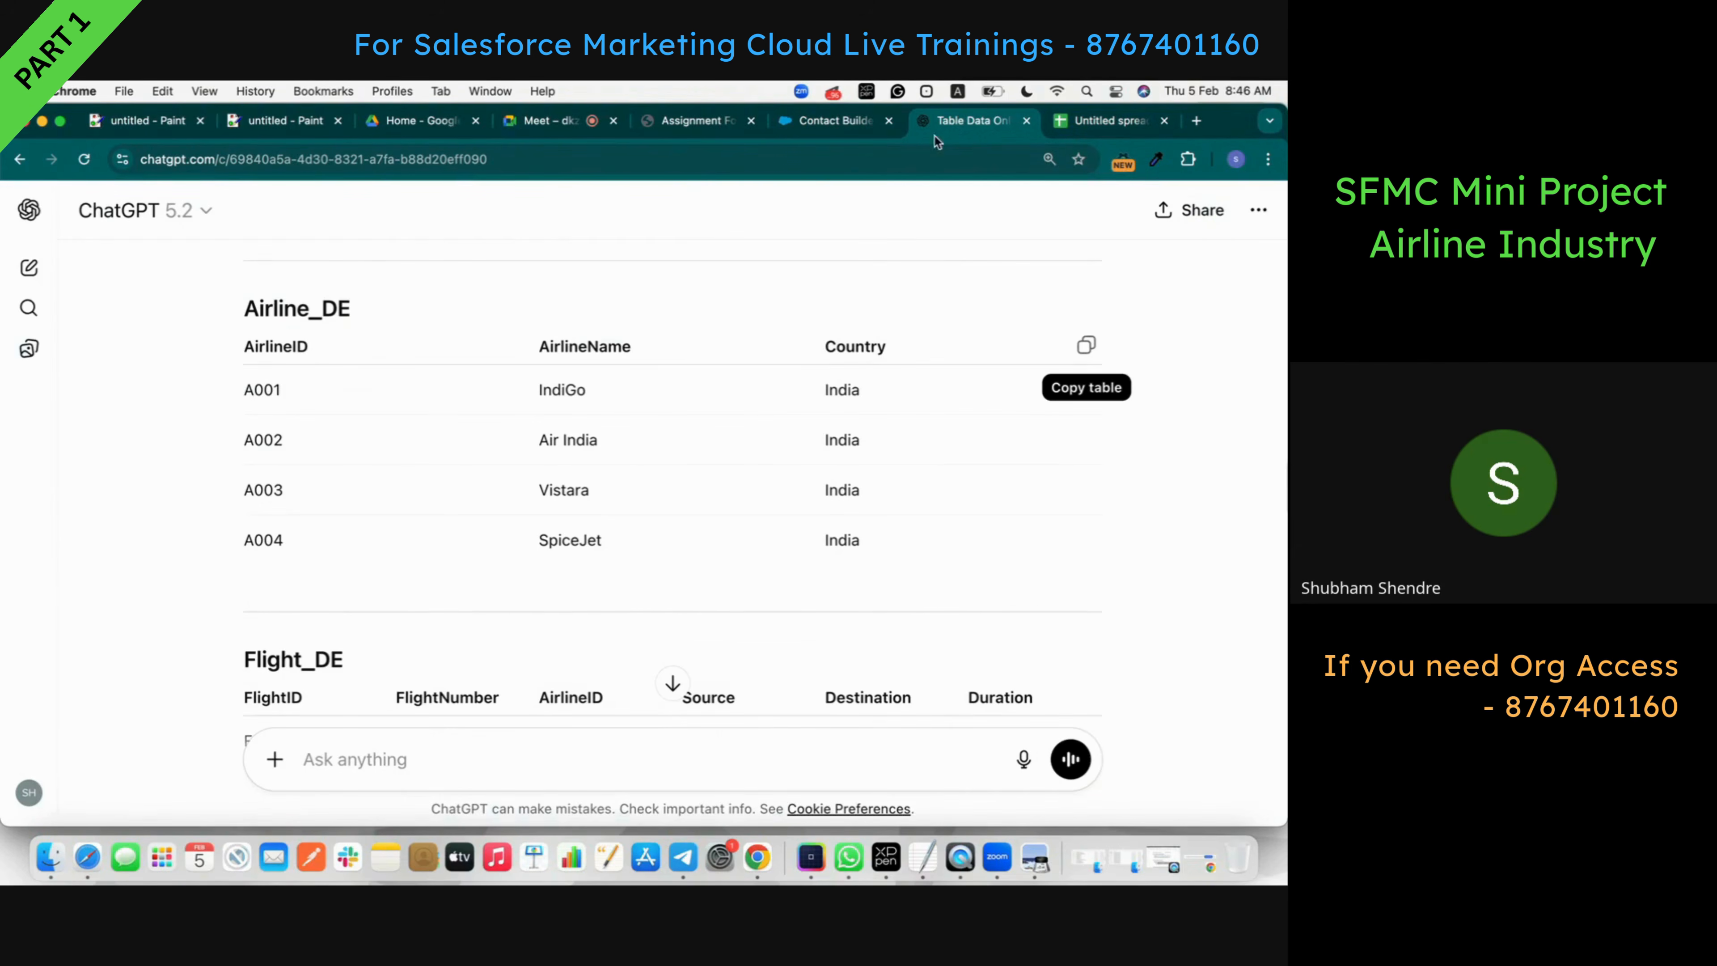
pyautogui.doubleClick(314, 302)
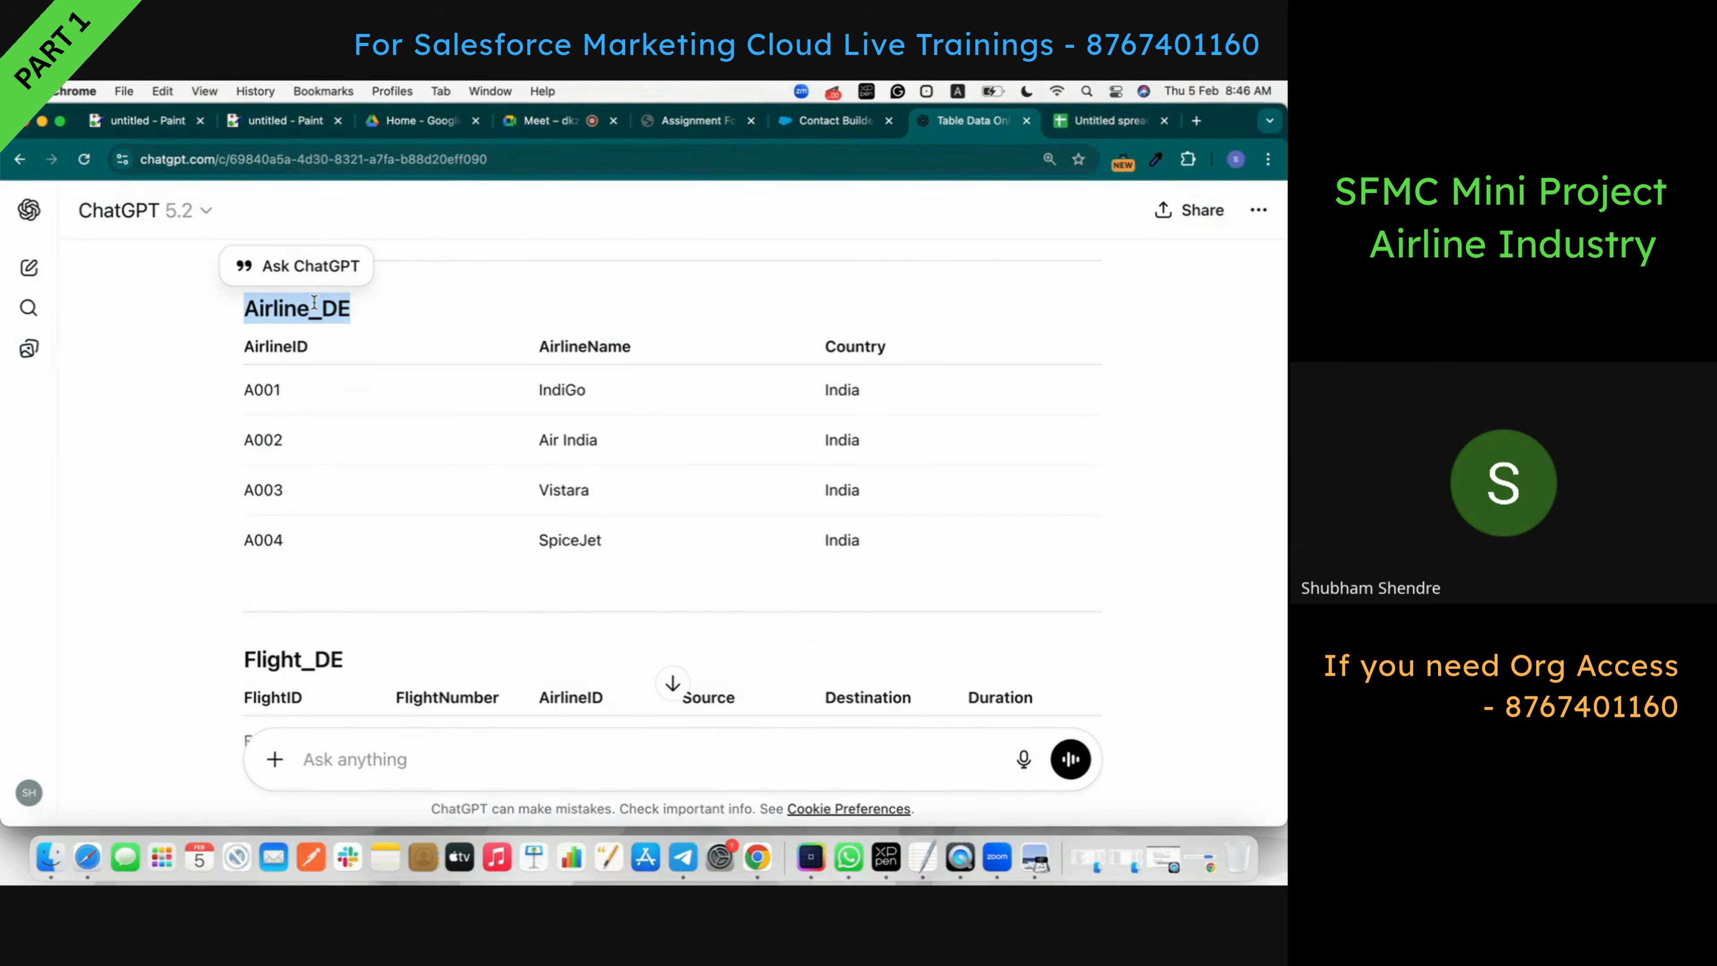
pyautogui.click(1108, 121)
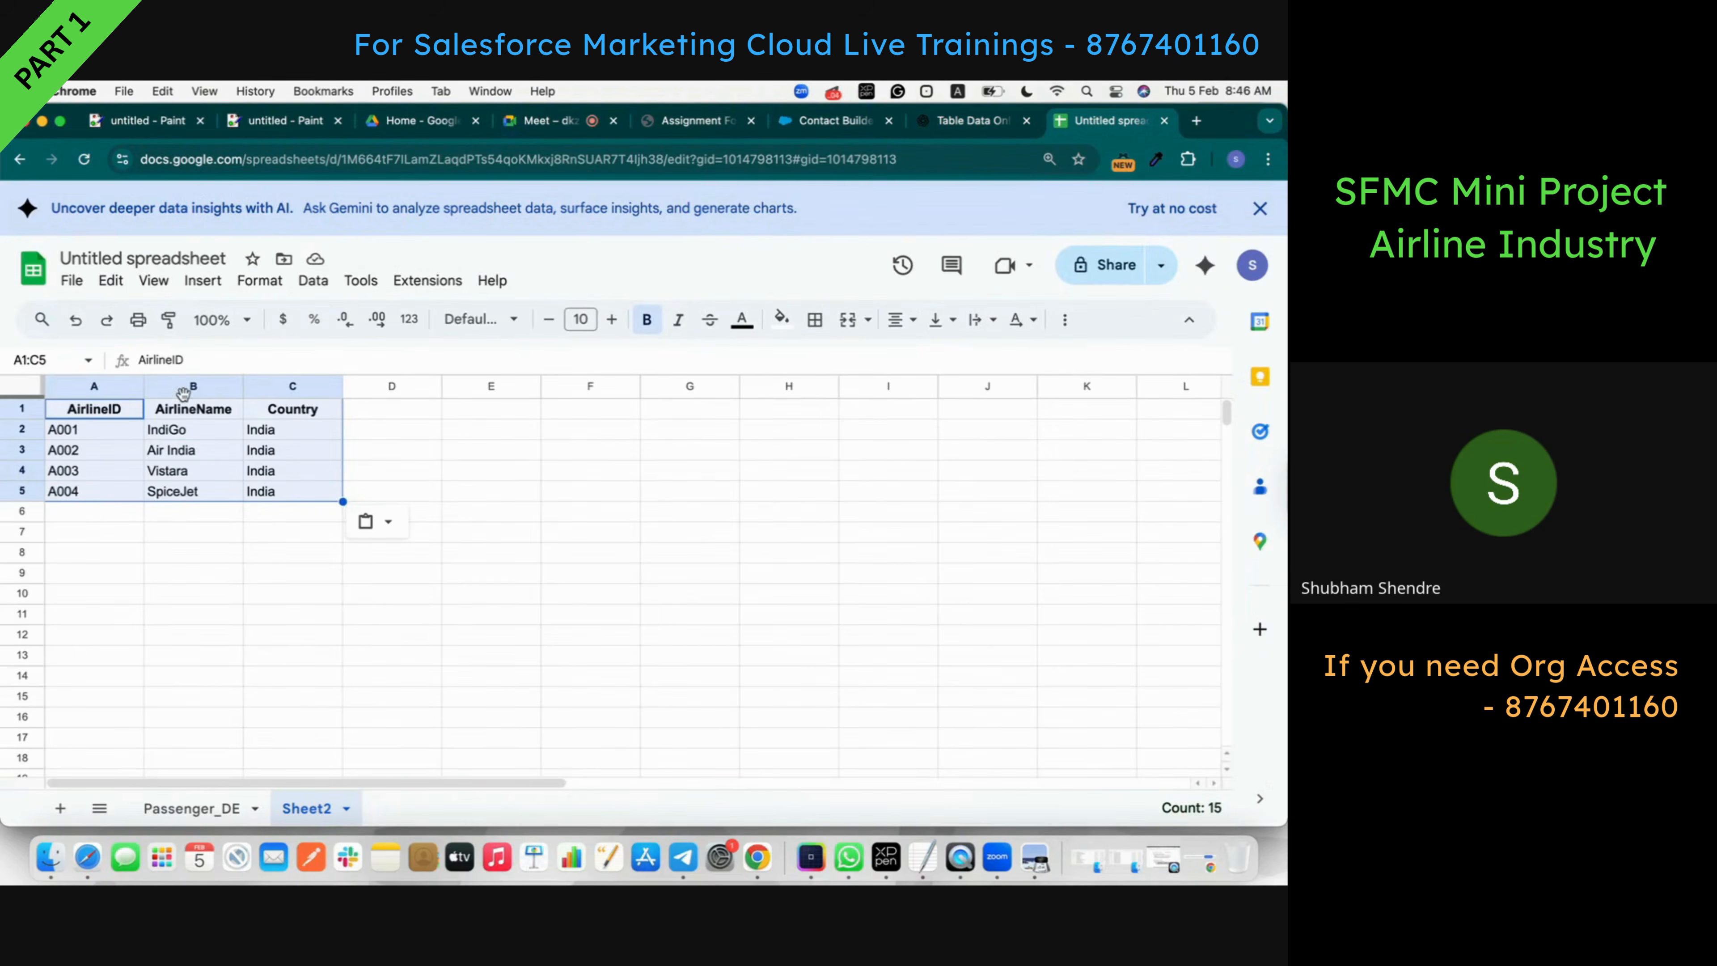
pyautogui.doubleClick(330, 809)
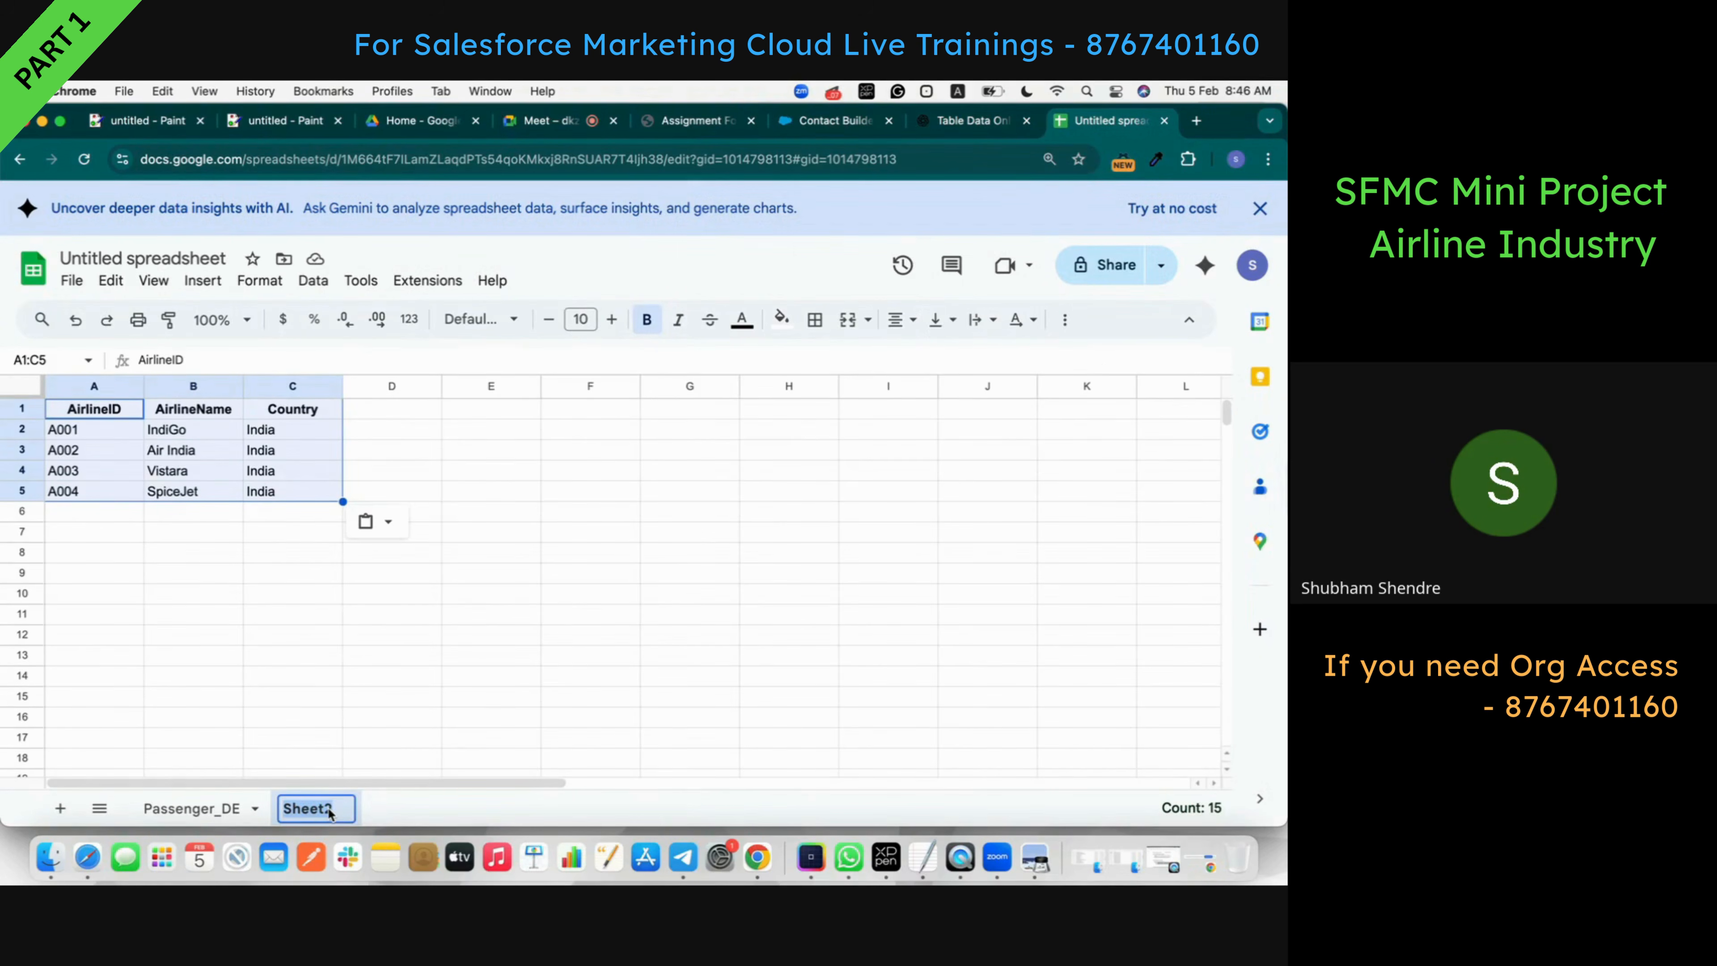
pyautogui.press('super+v')
pyautogui.press('Return')
# - Add a new sheet with the Flight_DE table and name it Flight_DE
pyautogui.click(953, 122)
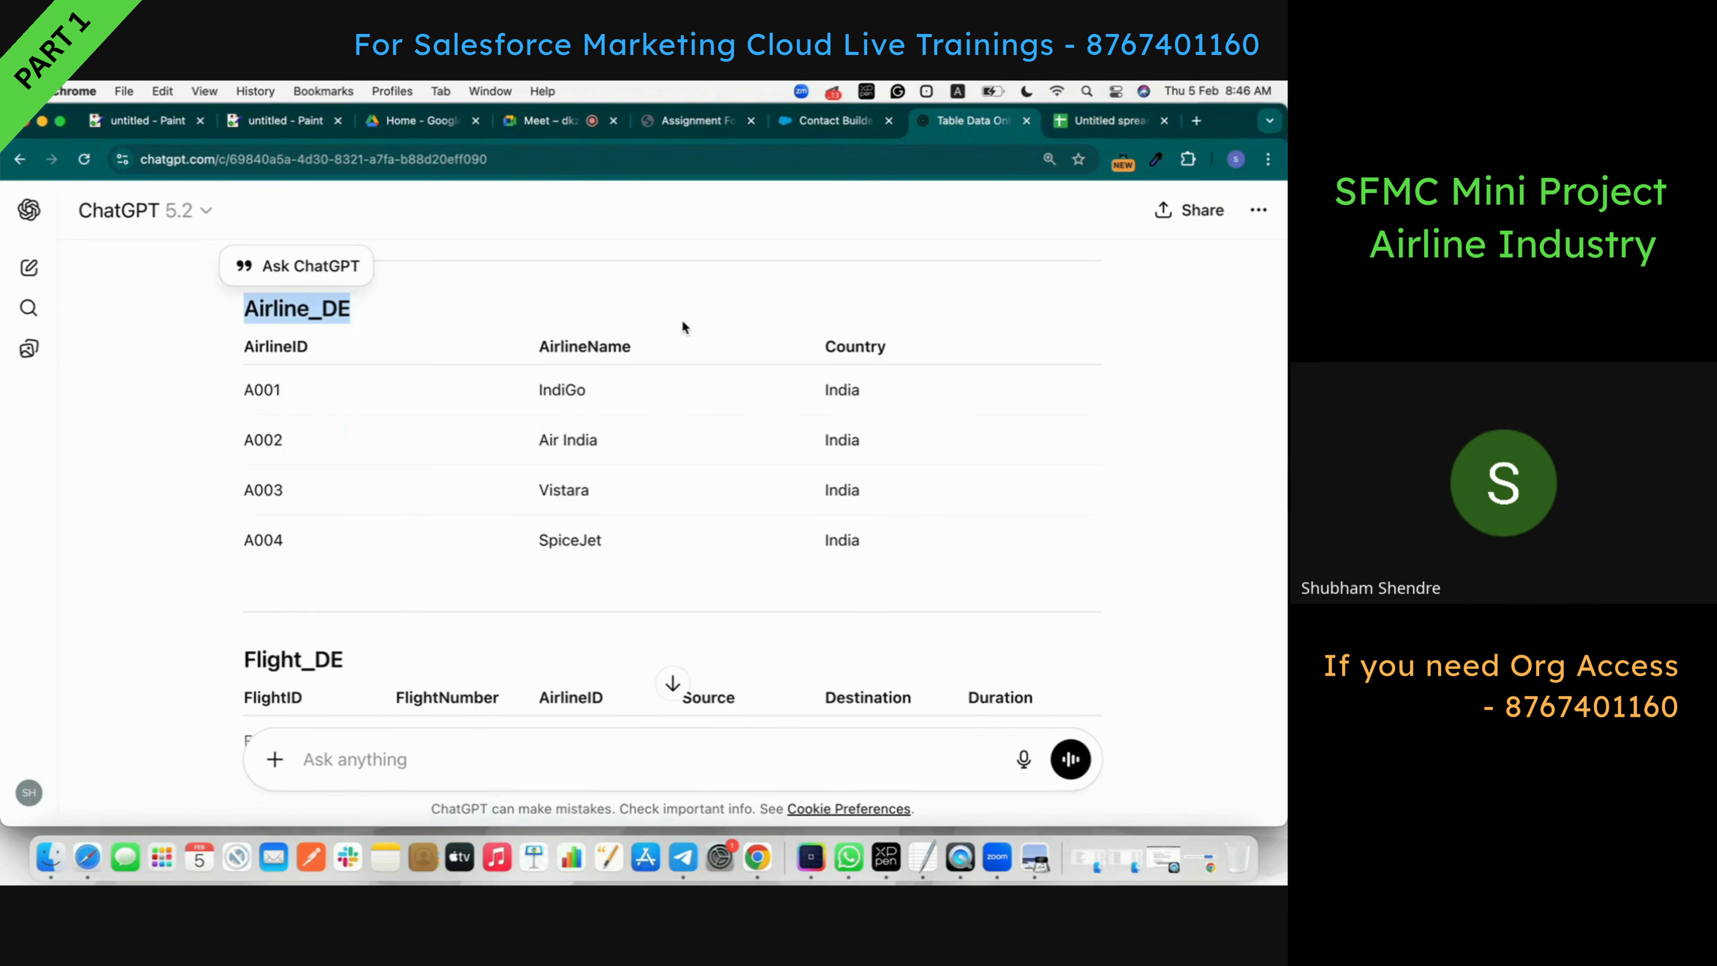
pyautogui.scroll(-3, 681, 327)
pyautogui.scroll(-4, 743, 526)
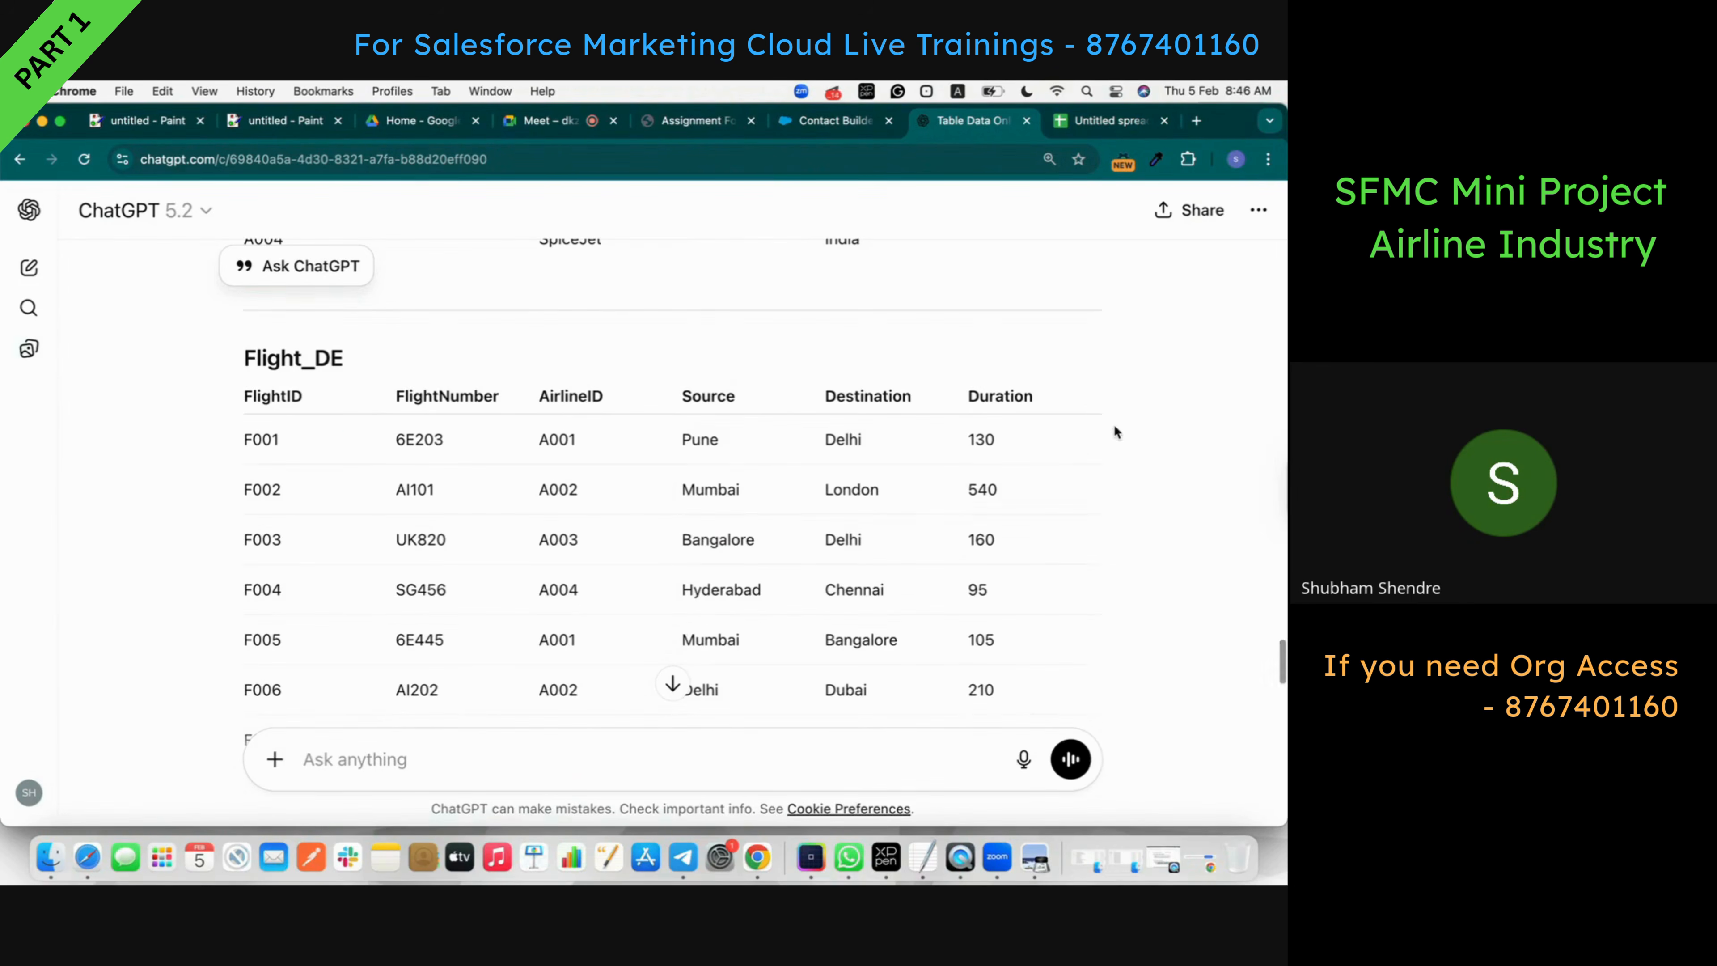
pyautogui.click(1086, 397)
pyautogui.click(1109, 121)
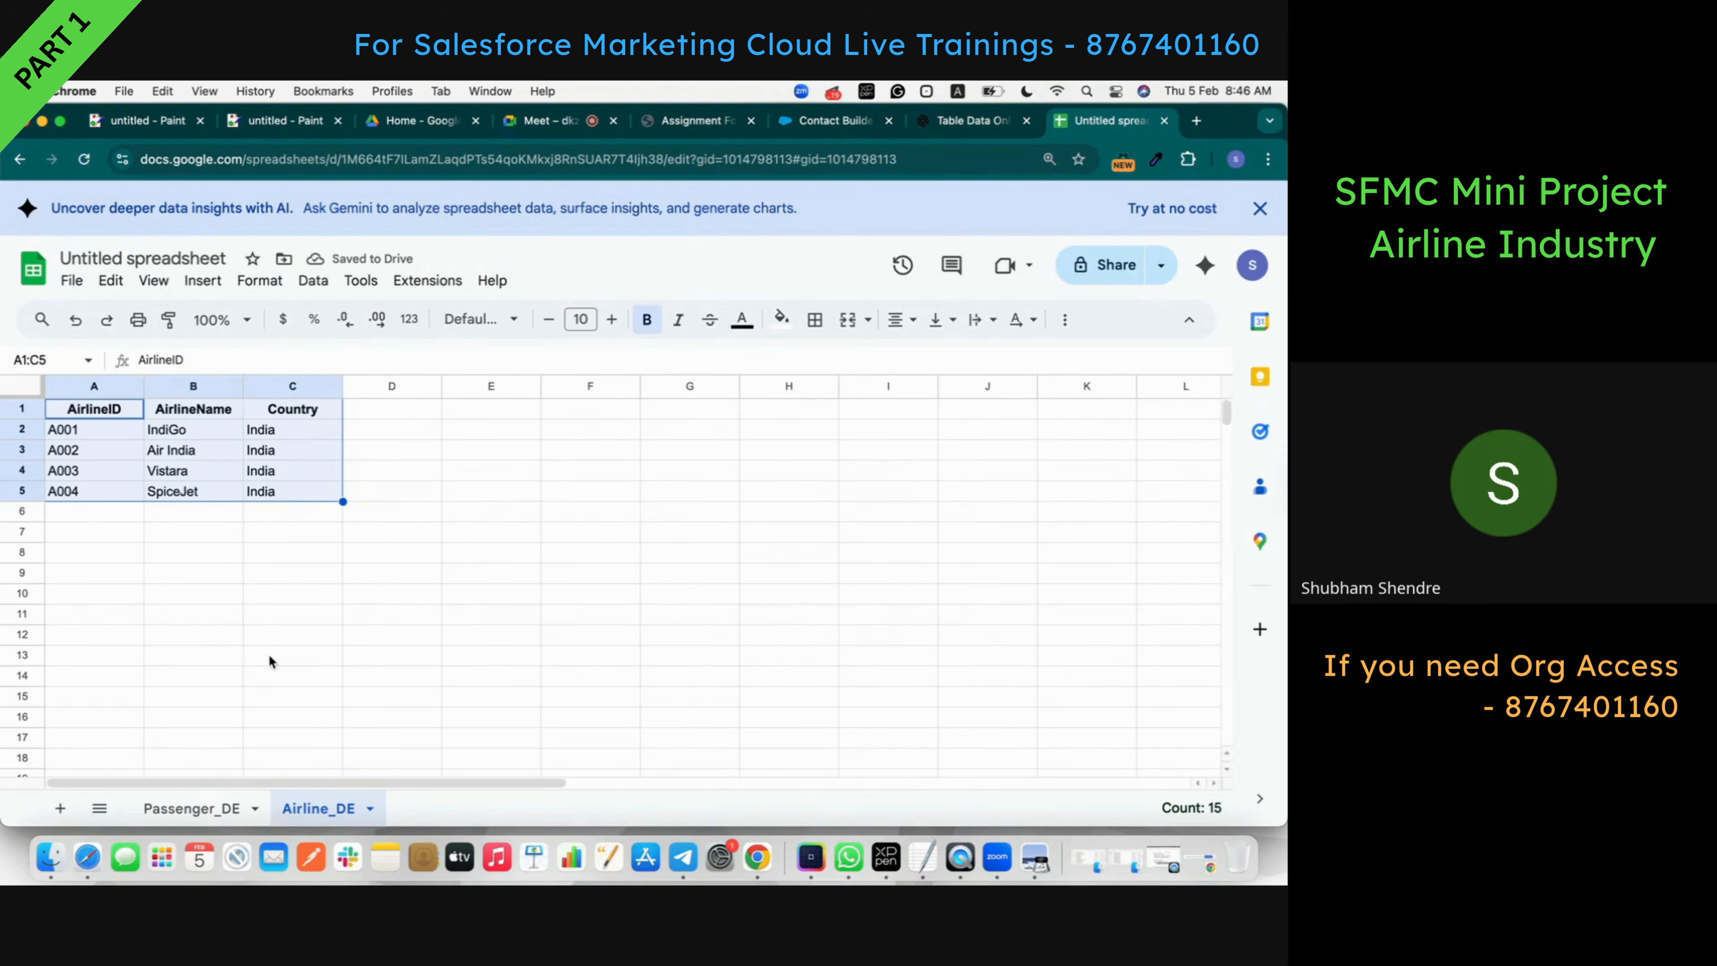
pyautogui.click(60, 808)
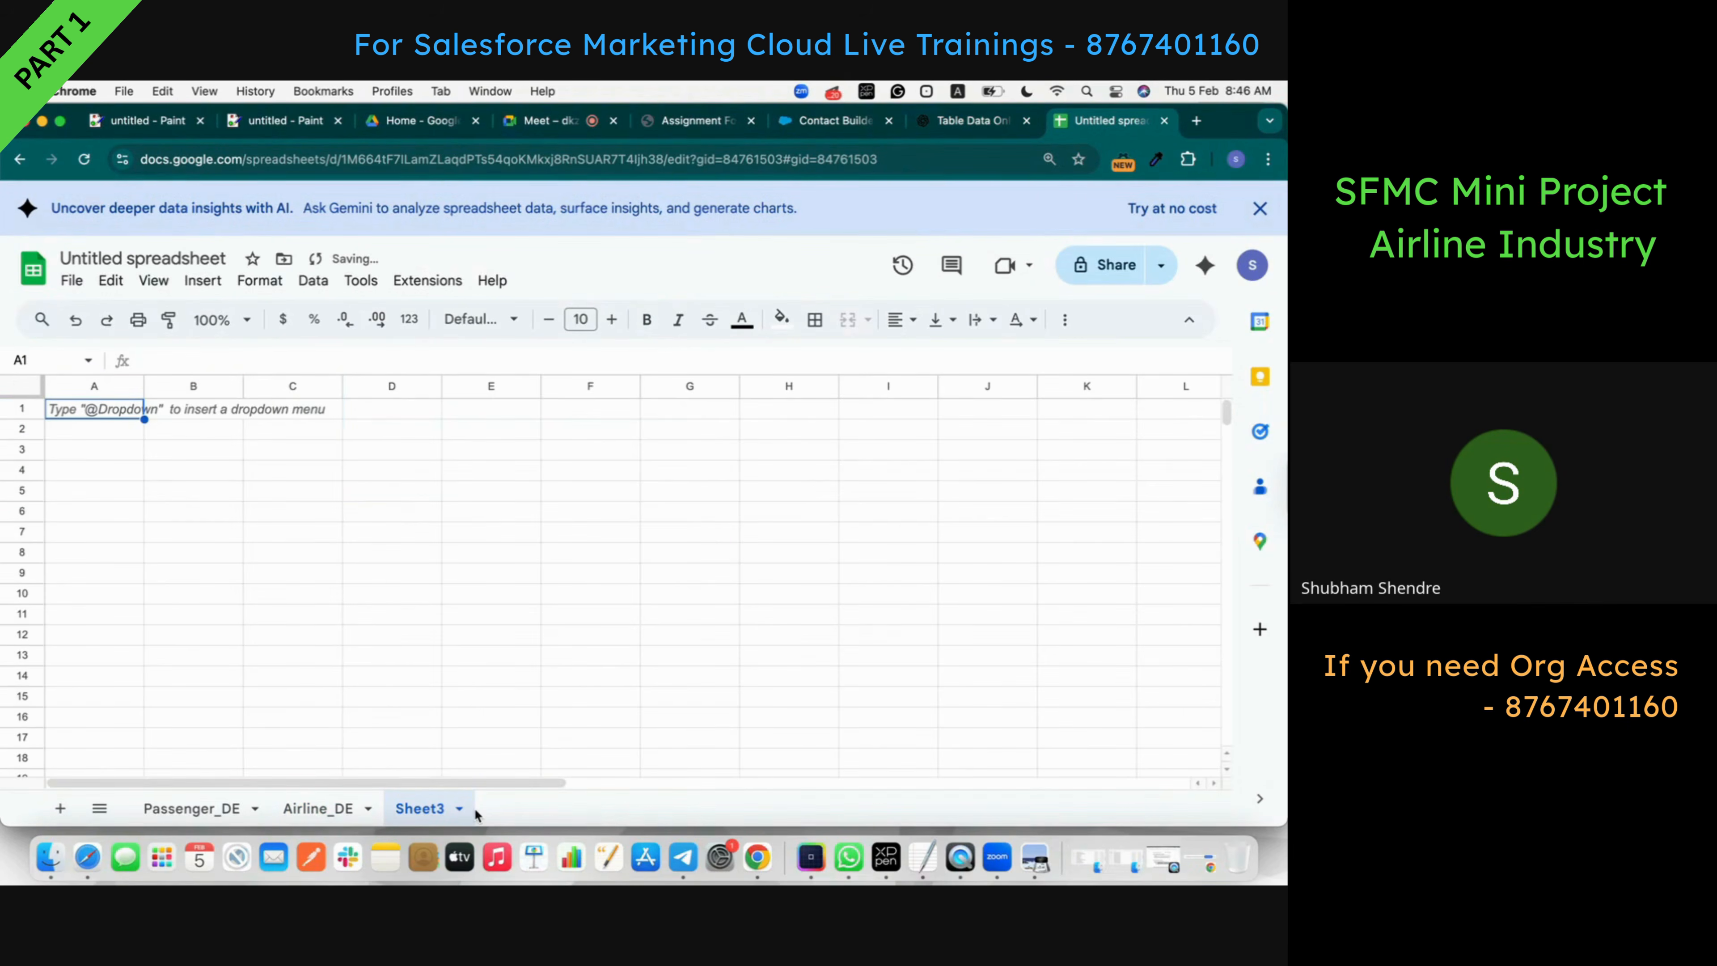
pyautogui.press('super+v')
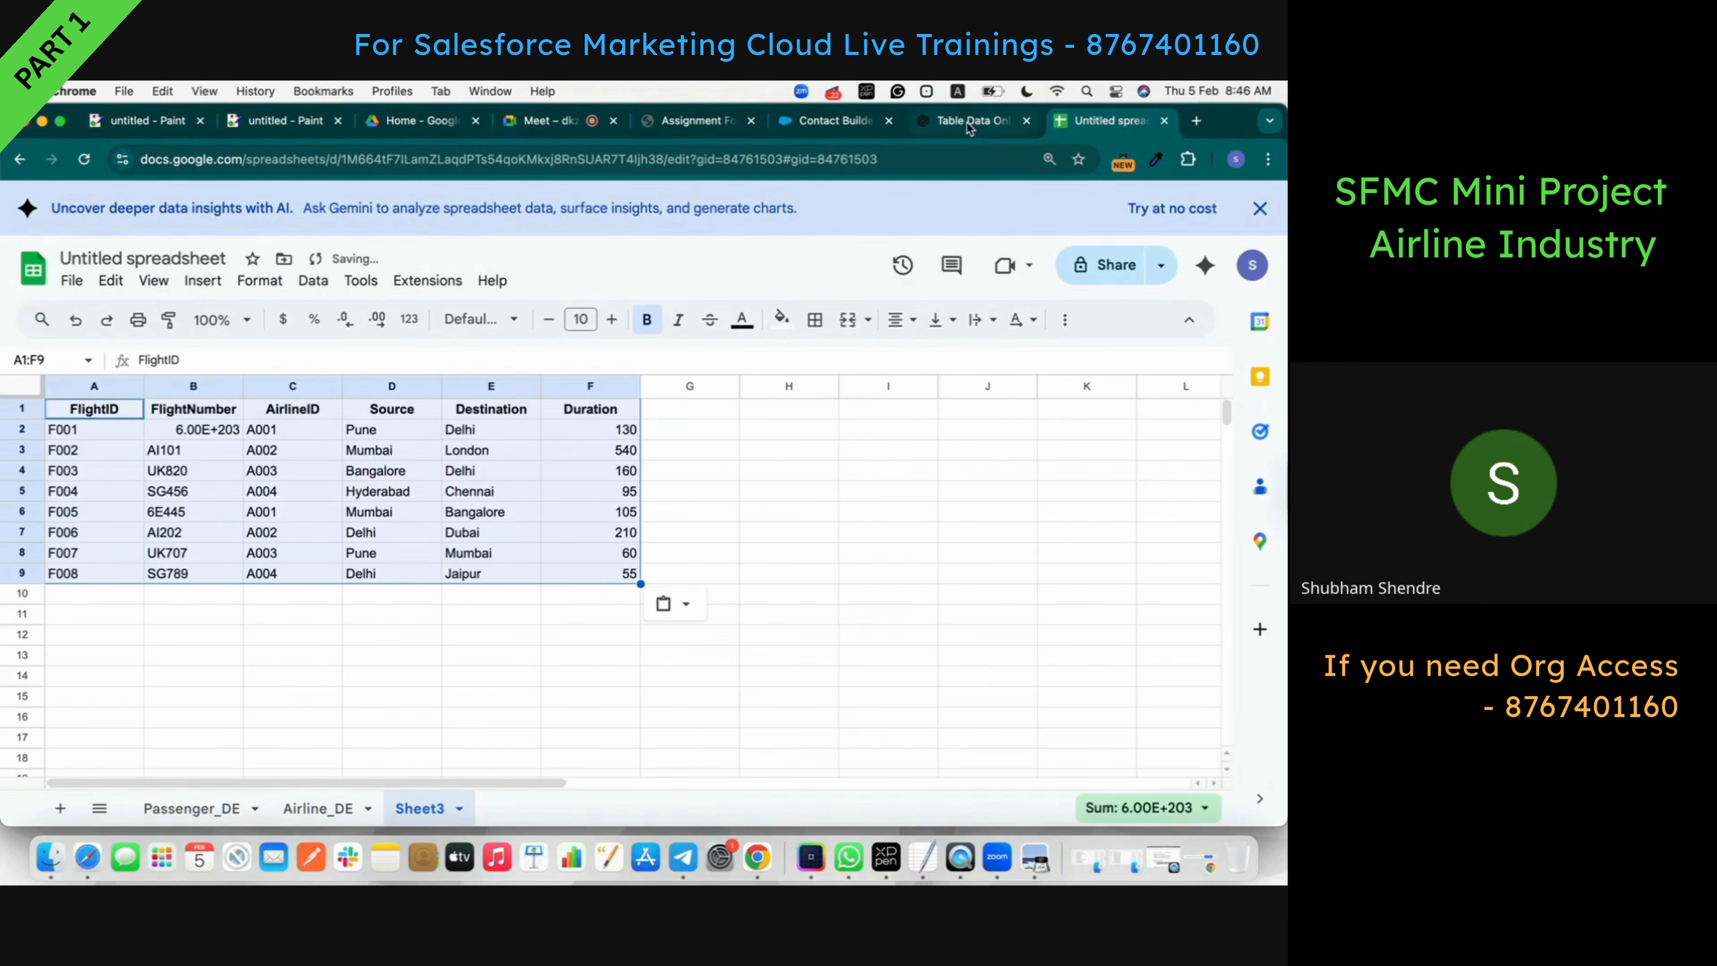
pyautogui.click(973, 122)
pyautogui.doubleClick(319, 359)
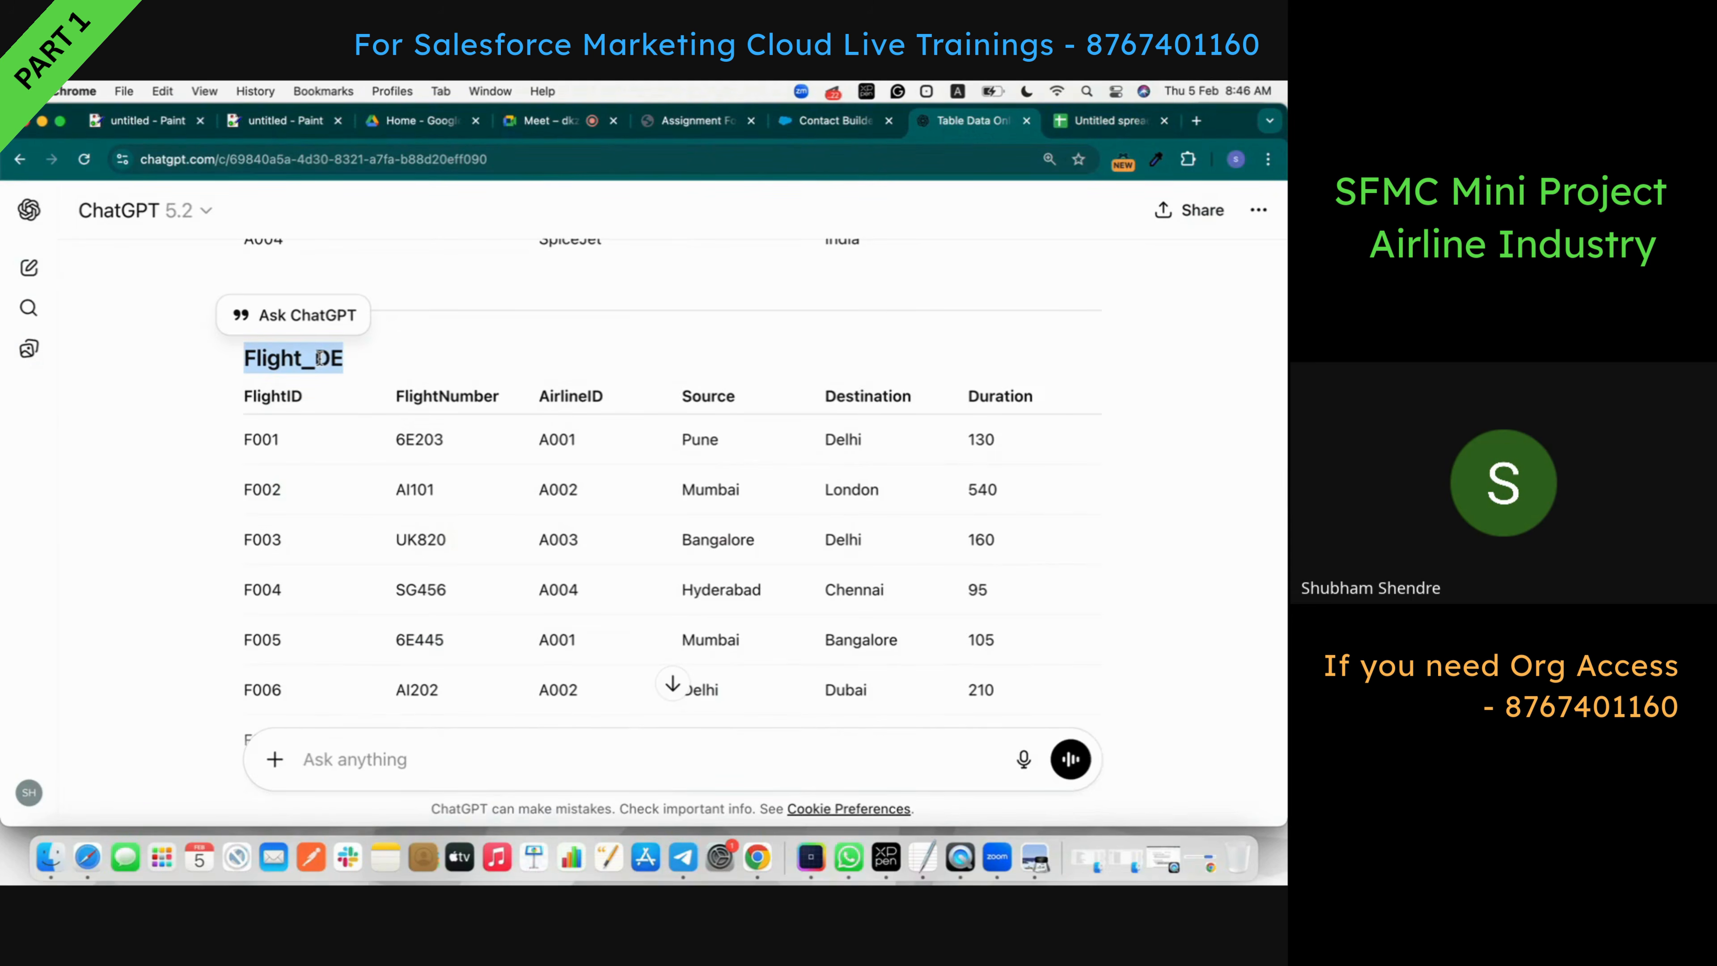
pyautogui.hotkey('ctrl', 'Tab')
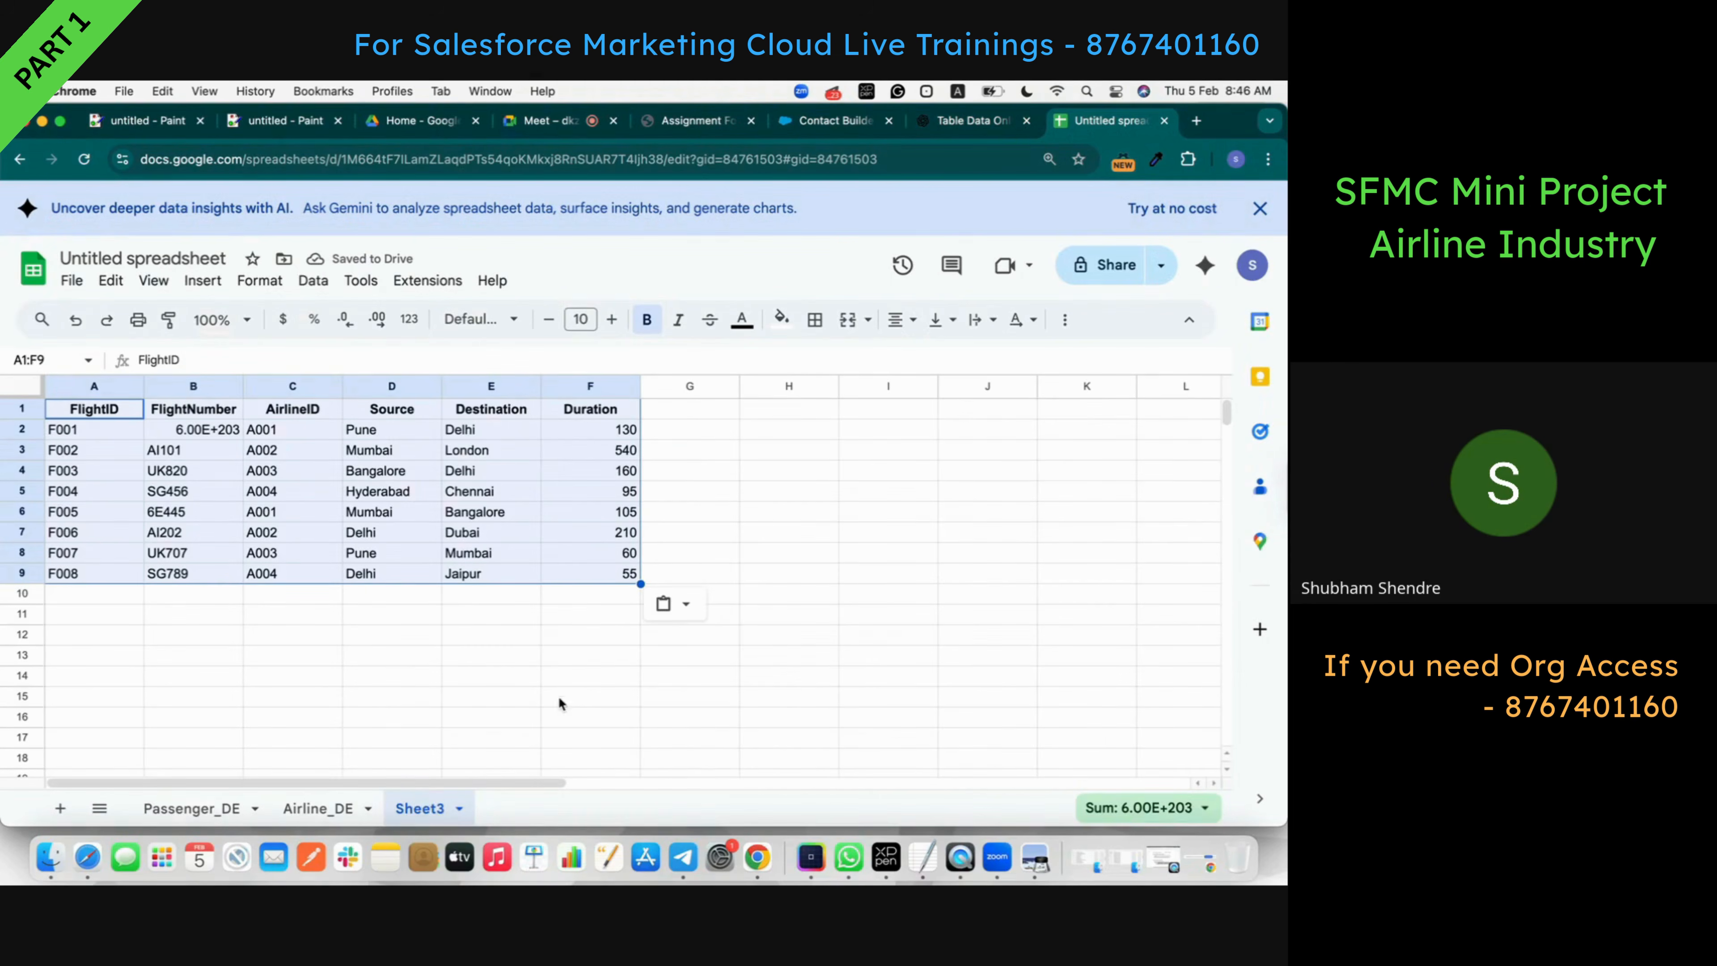
pyautogui.doubleClick(416, 816)
pyautogui.press('cmd+v')
# - Add another sheet holding the Booking_DE table and name it Booking_DE
pyautogui.click(973, 120)
pyautogui.scroll(-5, 597, 443)
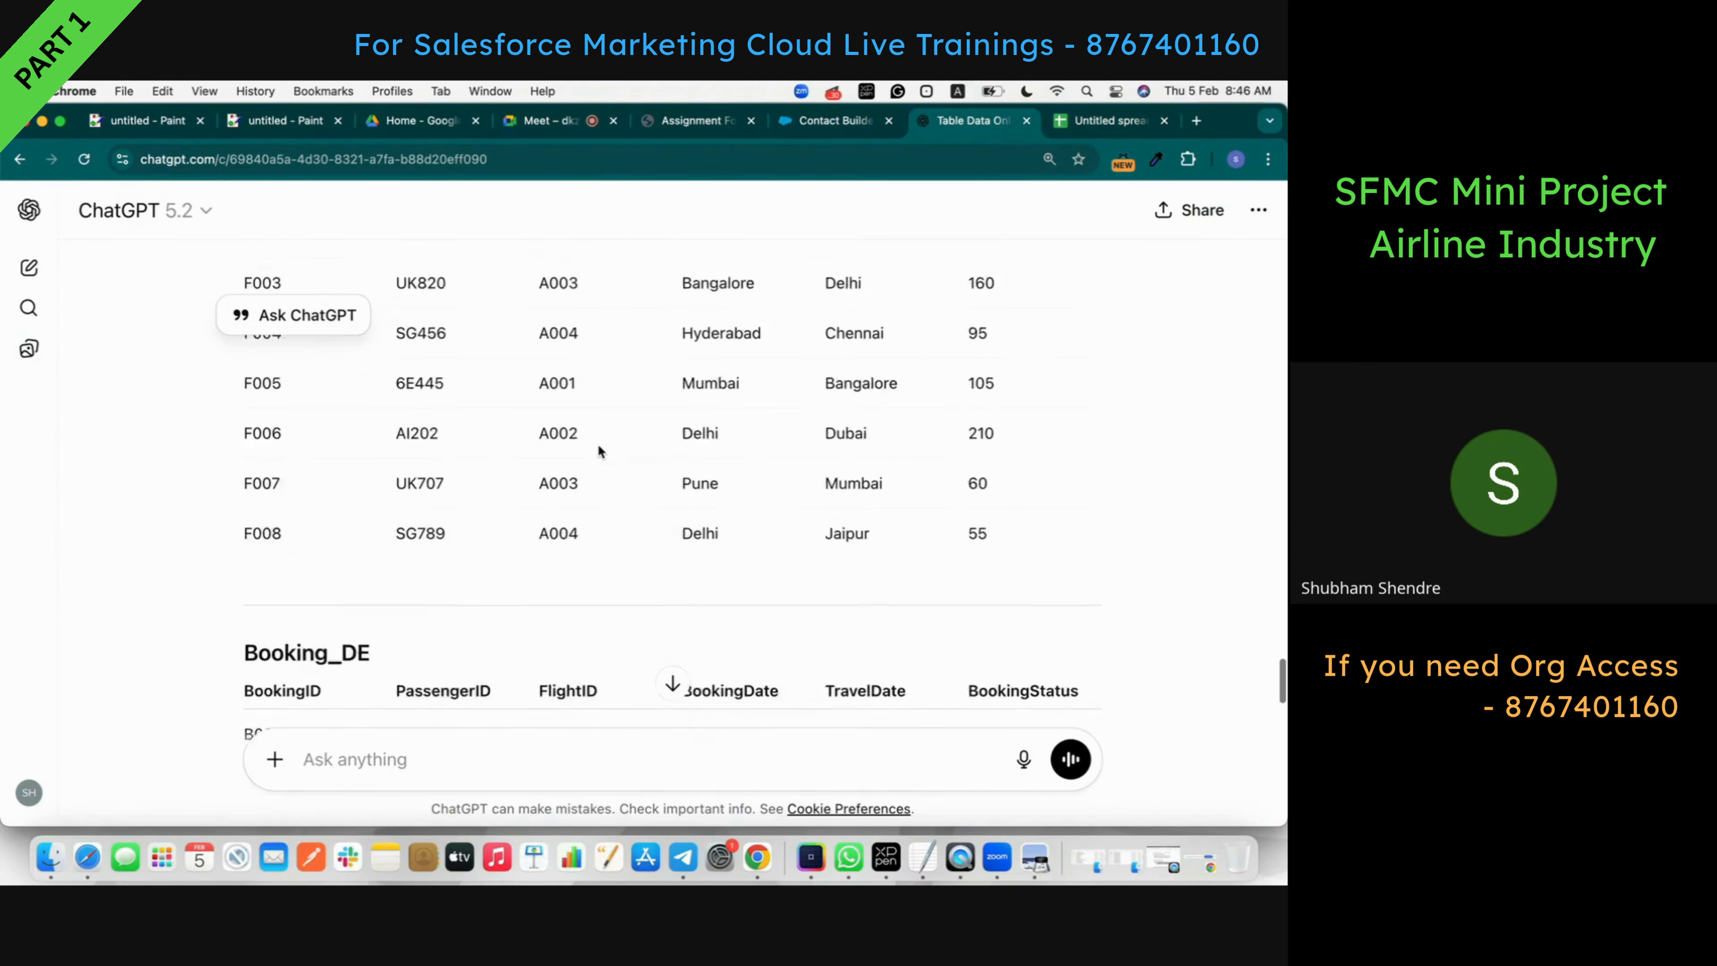
pyautogui.scroll(-3, 598, 446)
pyautogui.click(1086, 467)
pyautogui.click(1103, 122)
pyautogui.press('Return')
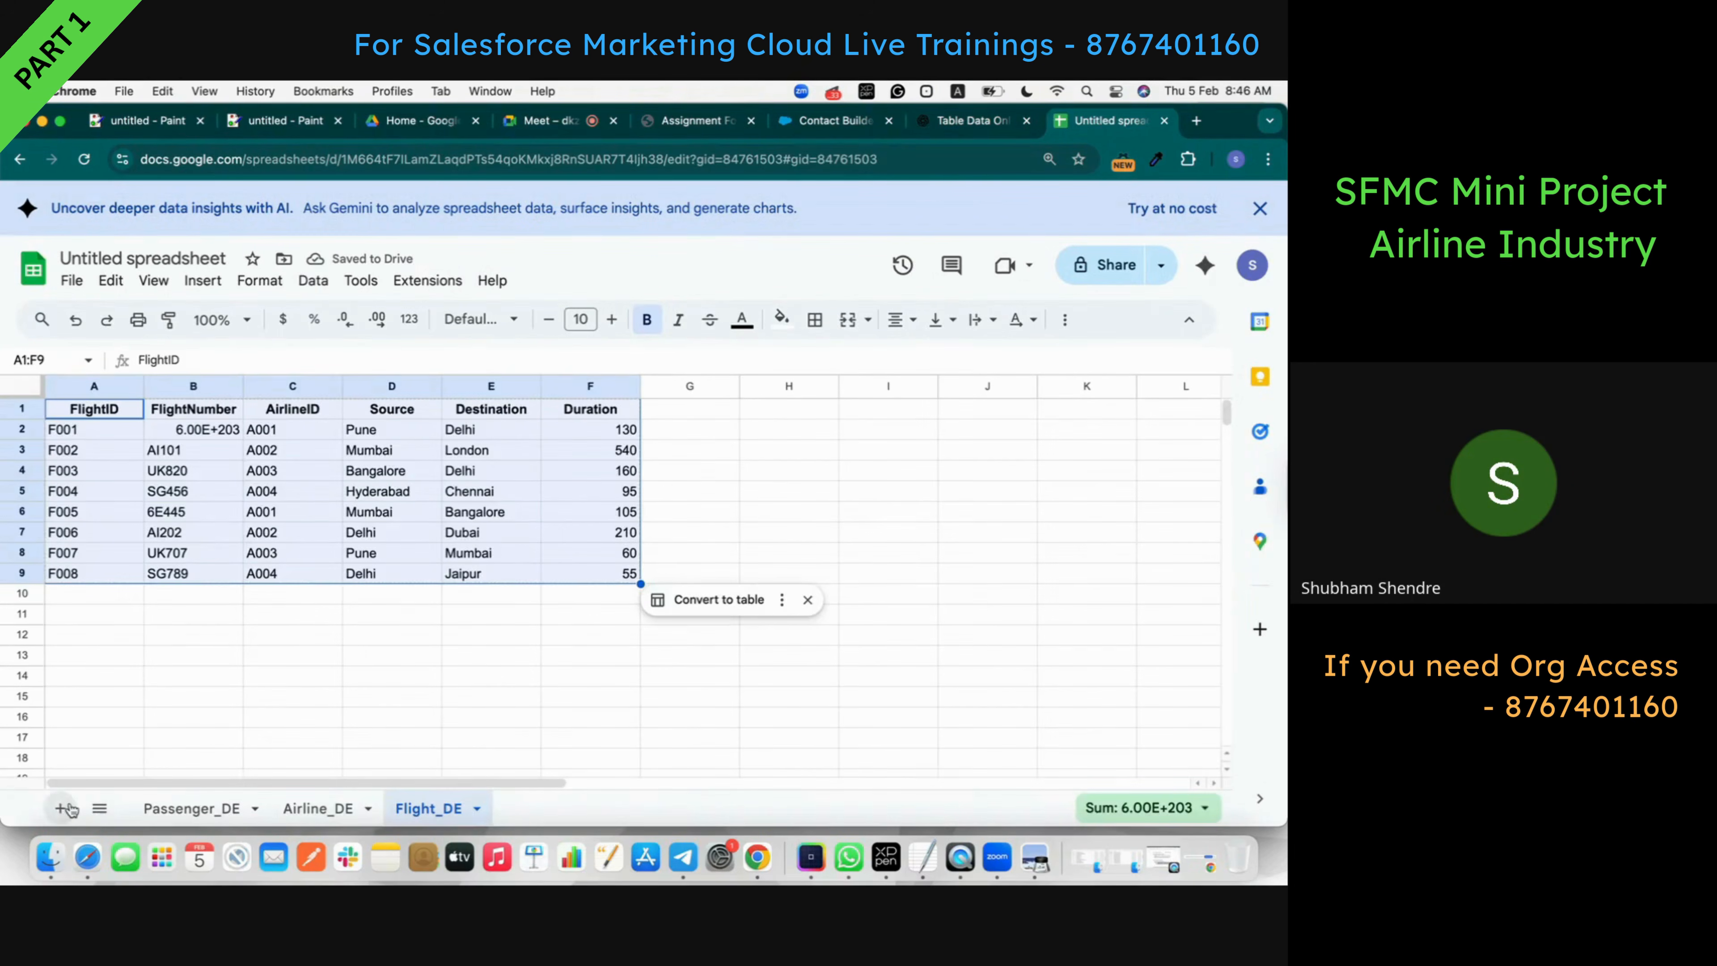
pyautogui.click(60, 808)
pyautogui.press('super+v')
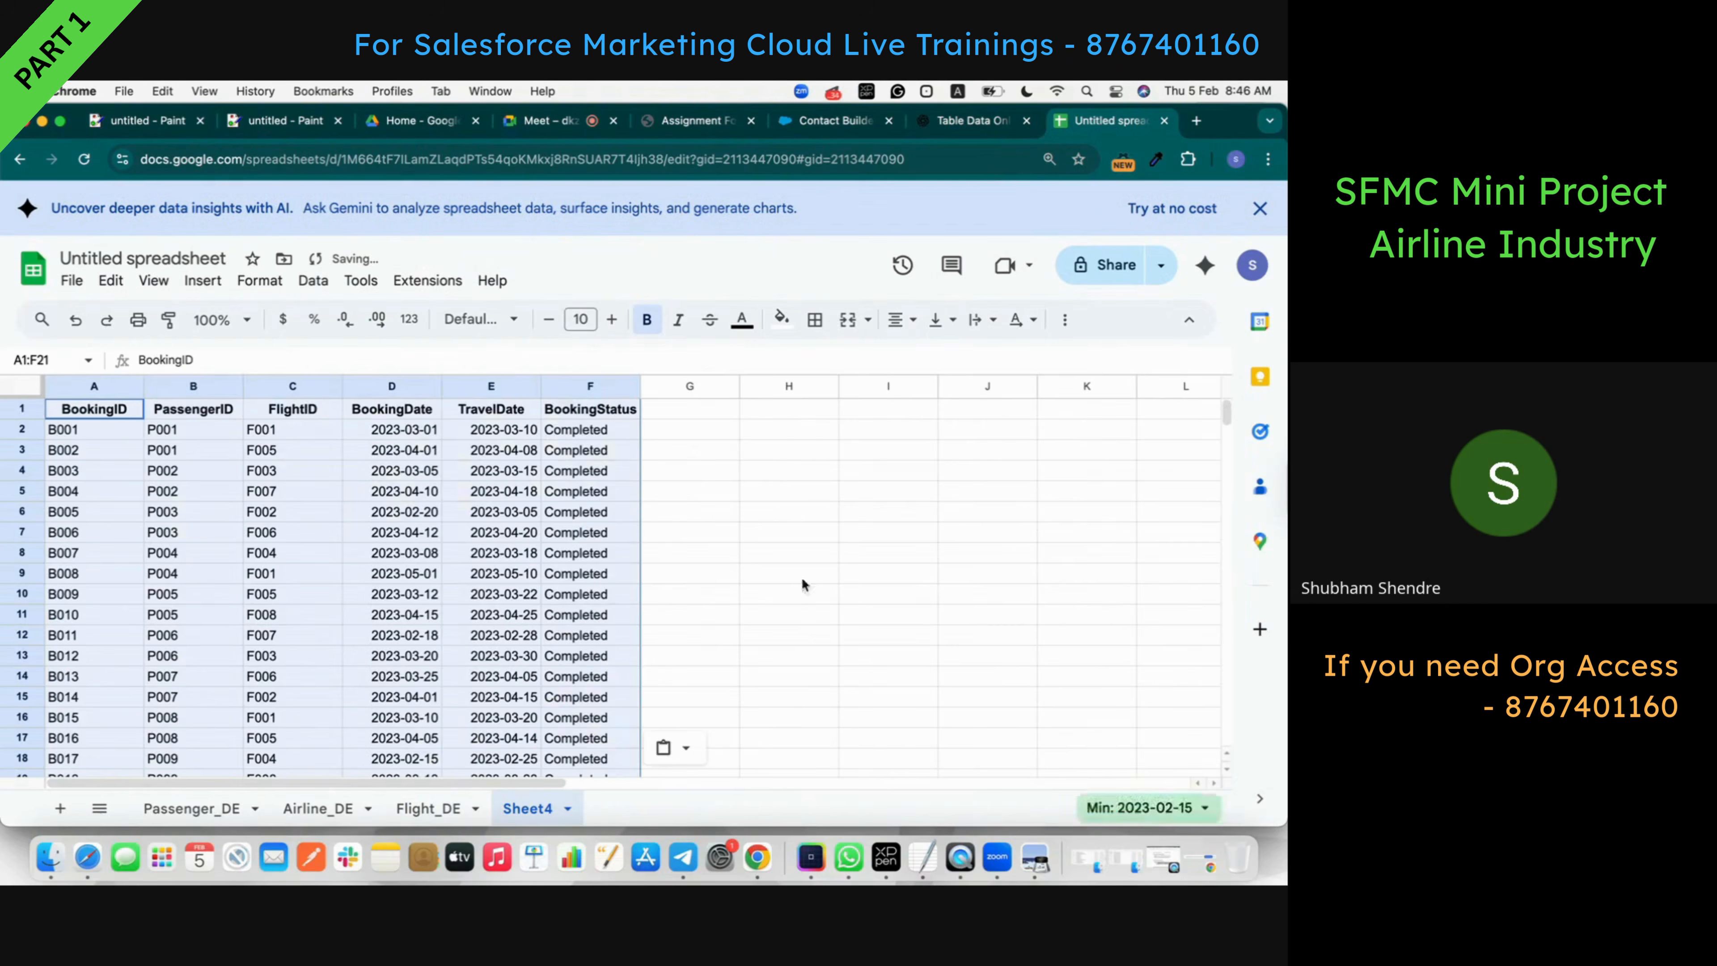
pyautogui.click(979, 123)
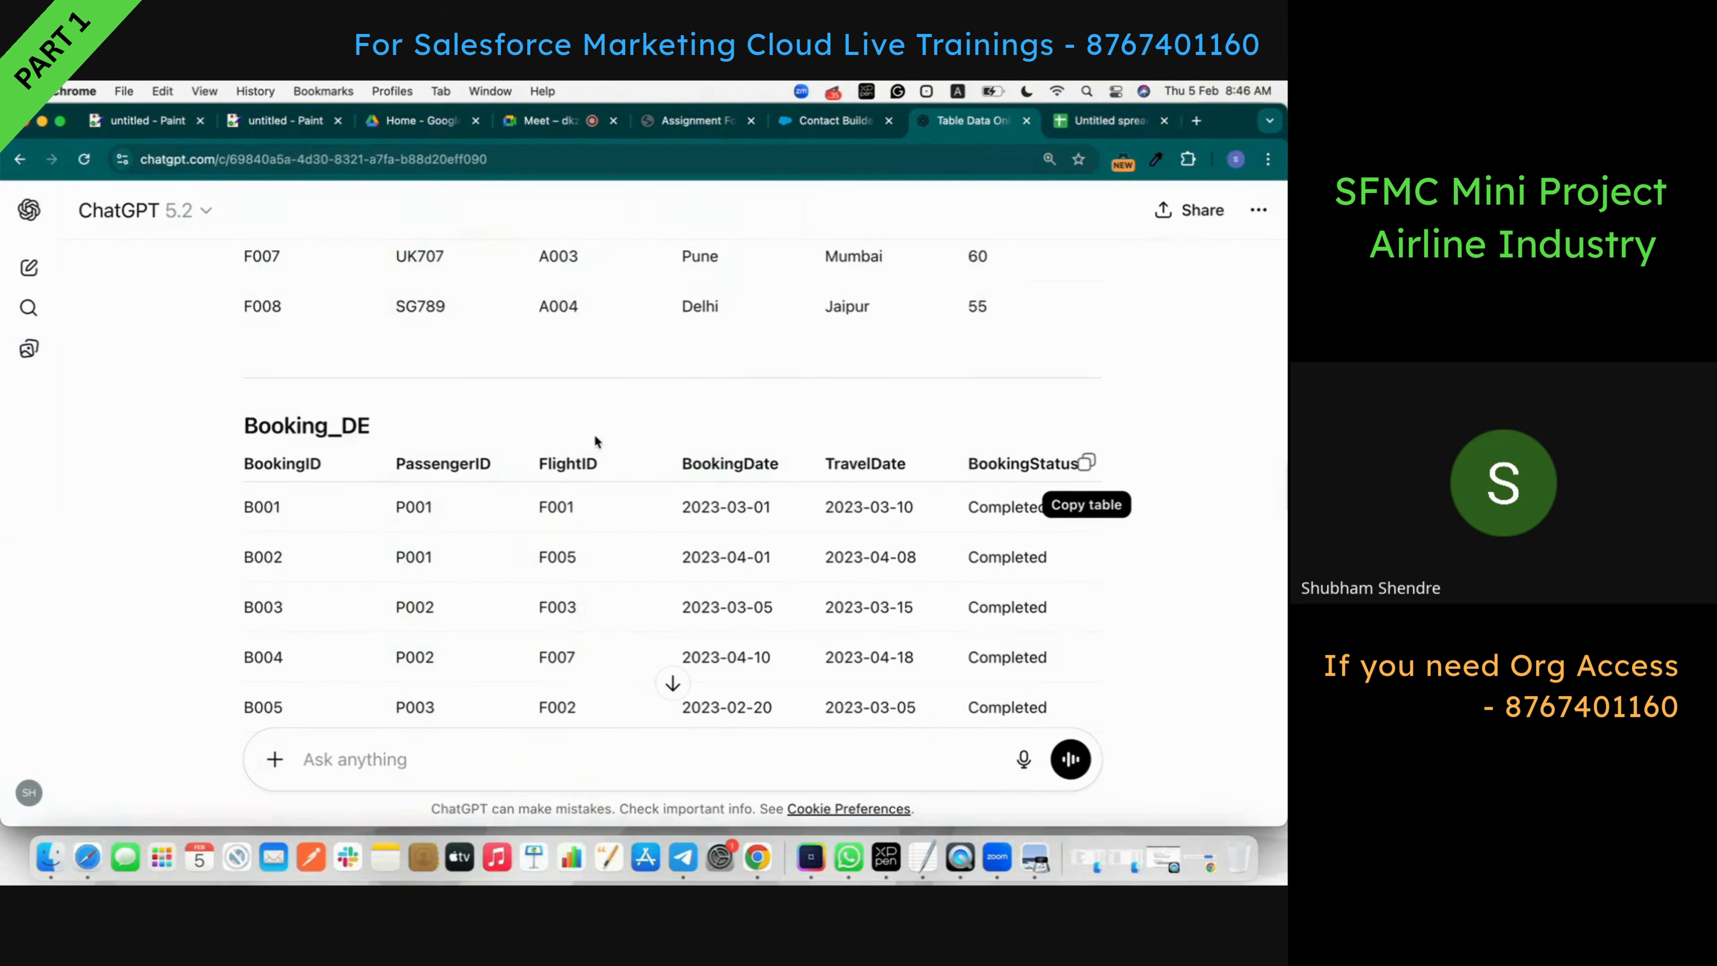
pyautogui.doubleClick(291, 431)
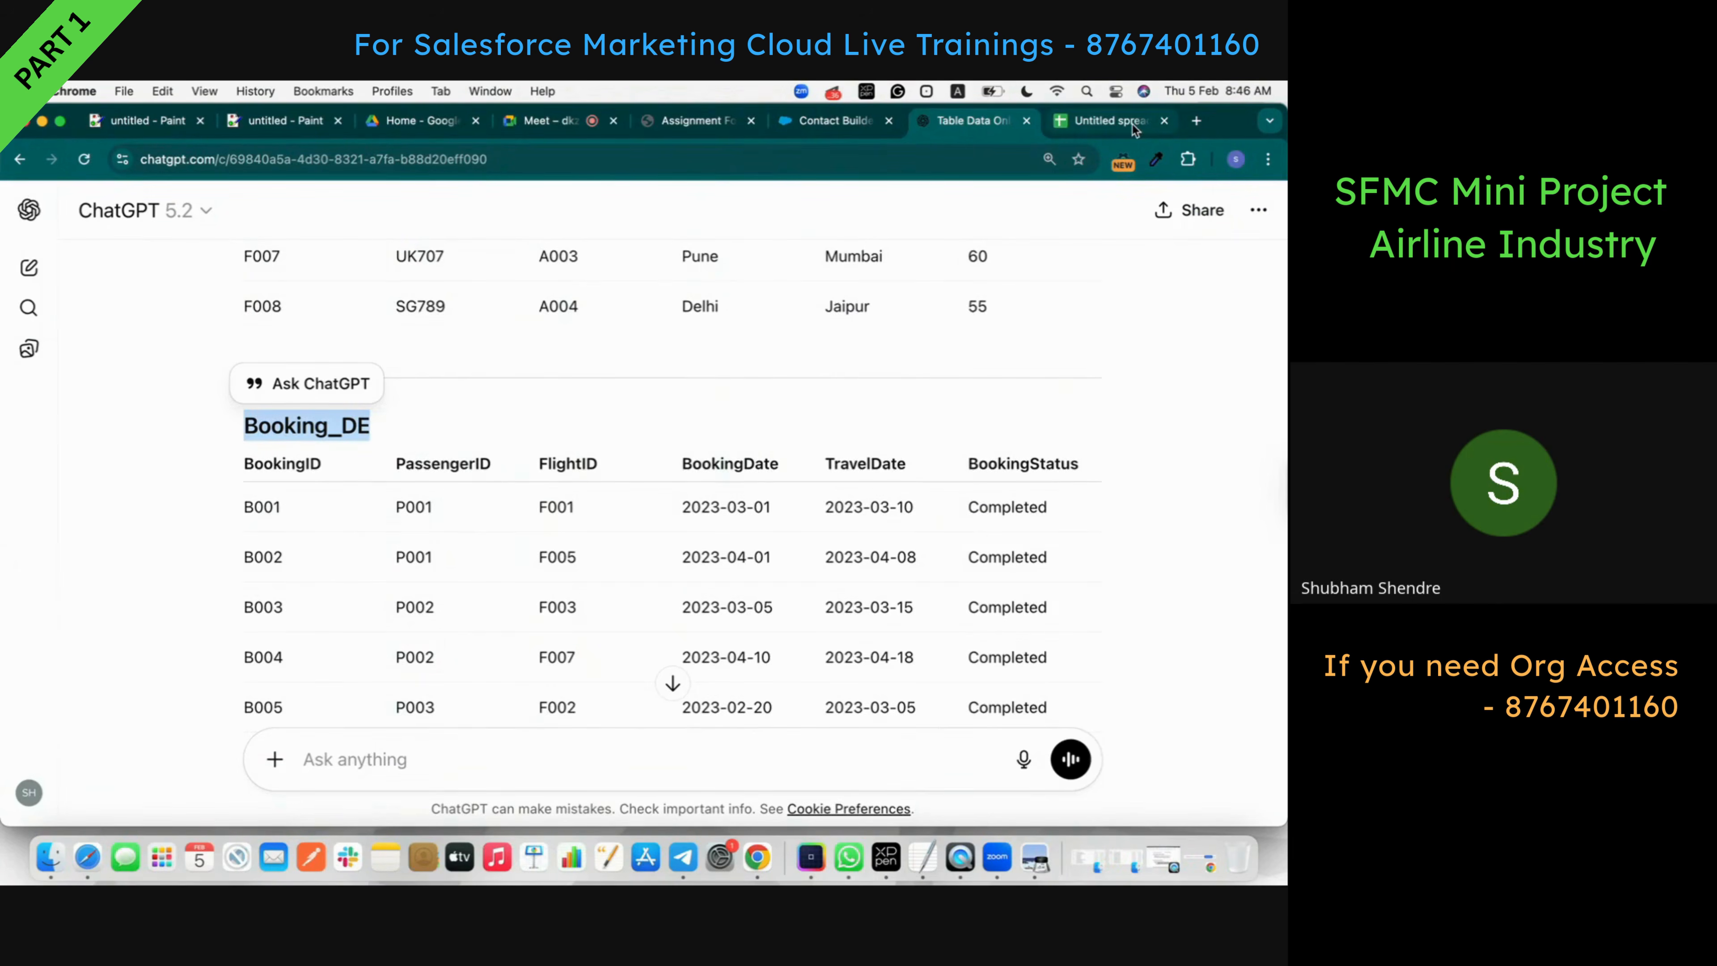
pyautogui.click(1131, 125)
pyautogui.doubleClick(522, 808)
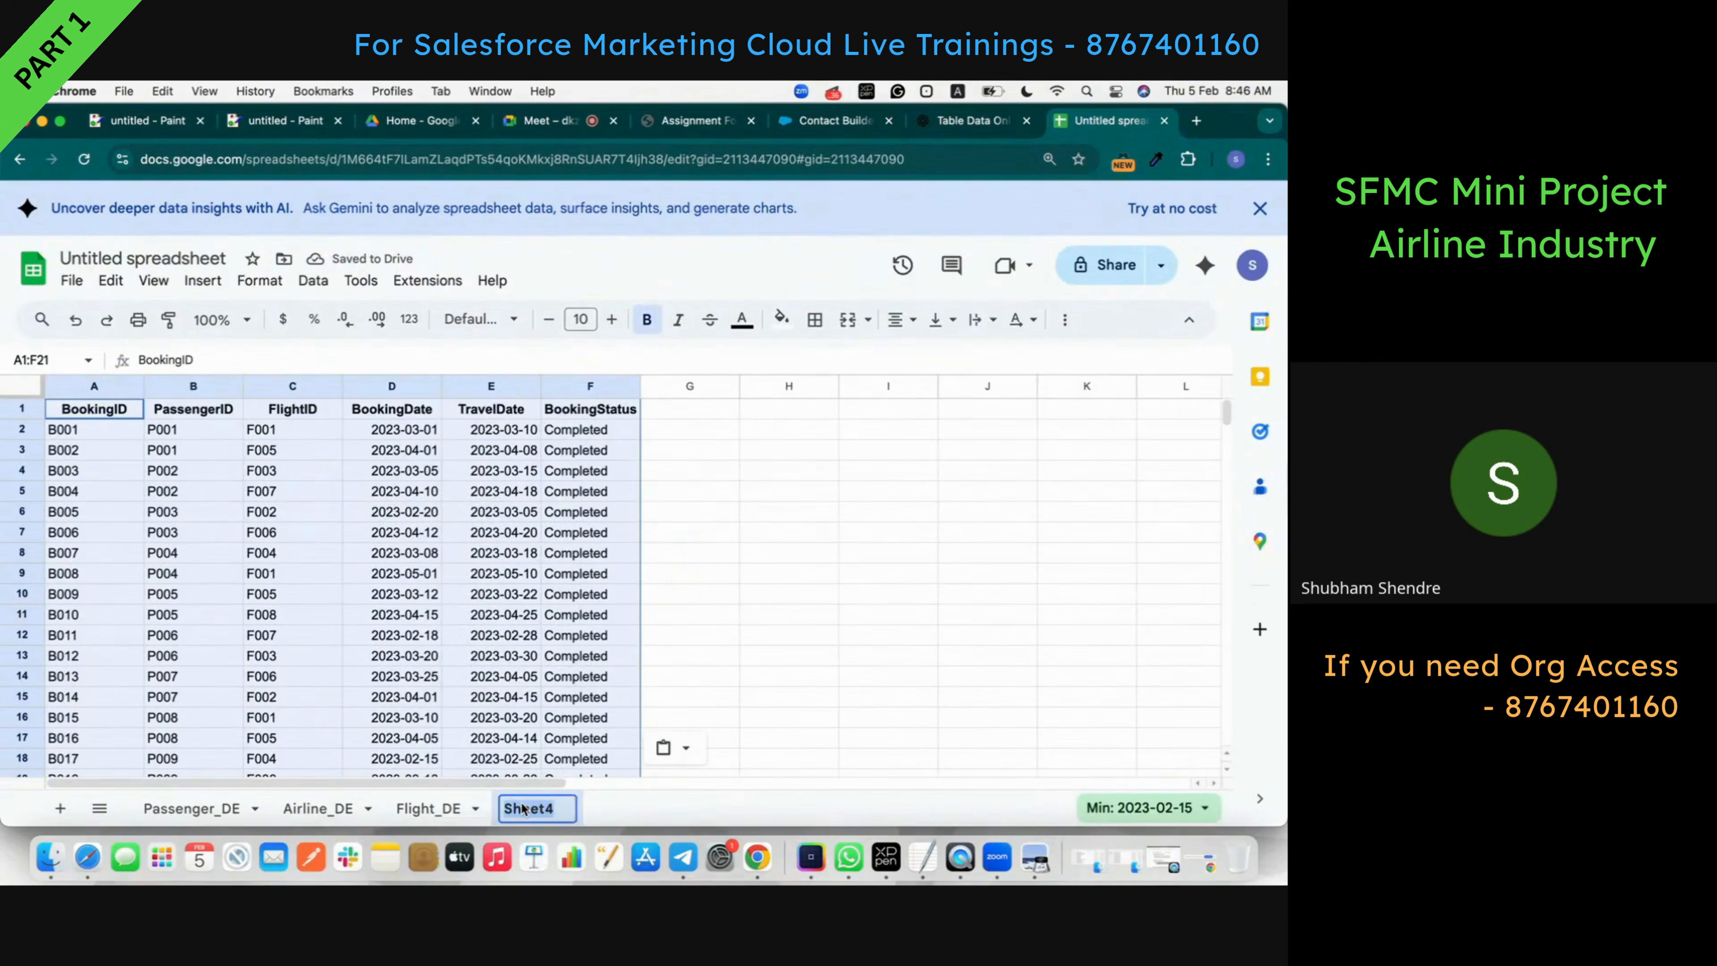
pyautogui.press('cmd+v')
# - Check booking rows B015 and B016 for passenger P008 in ChatGPT's Booking_DE table
pyautogui.click(974, 121)
pyautogui.scroll(-14, 803, 535)
pyautogui.scroll(5, 805, 543)
pyautogui.scroll(1, 804, 541)
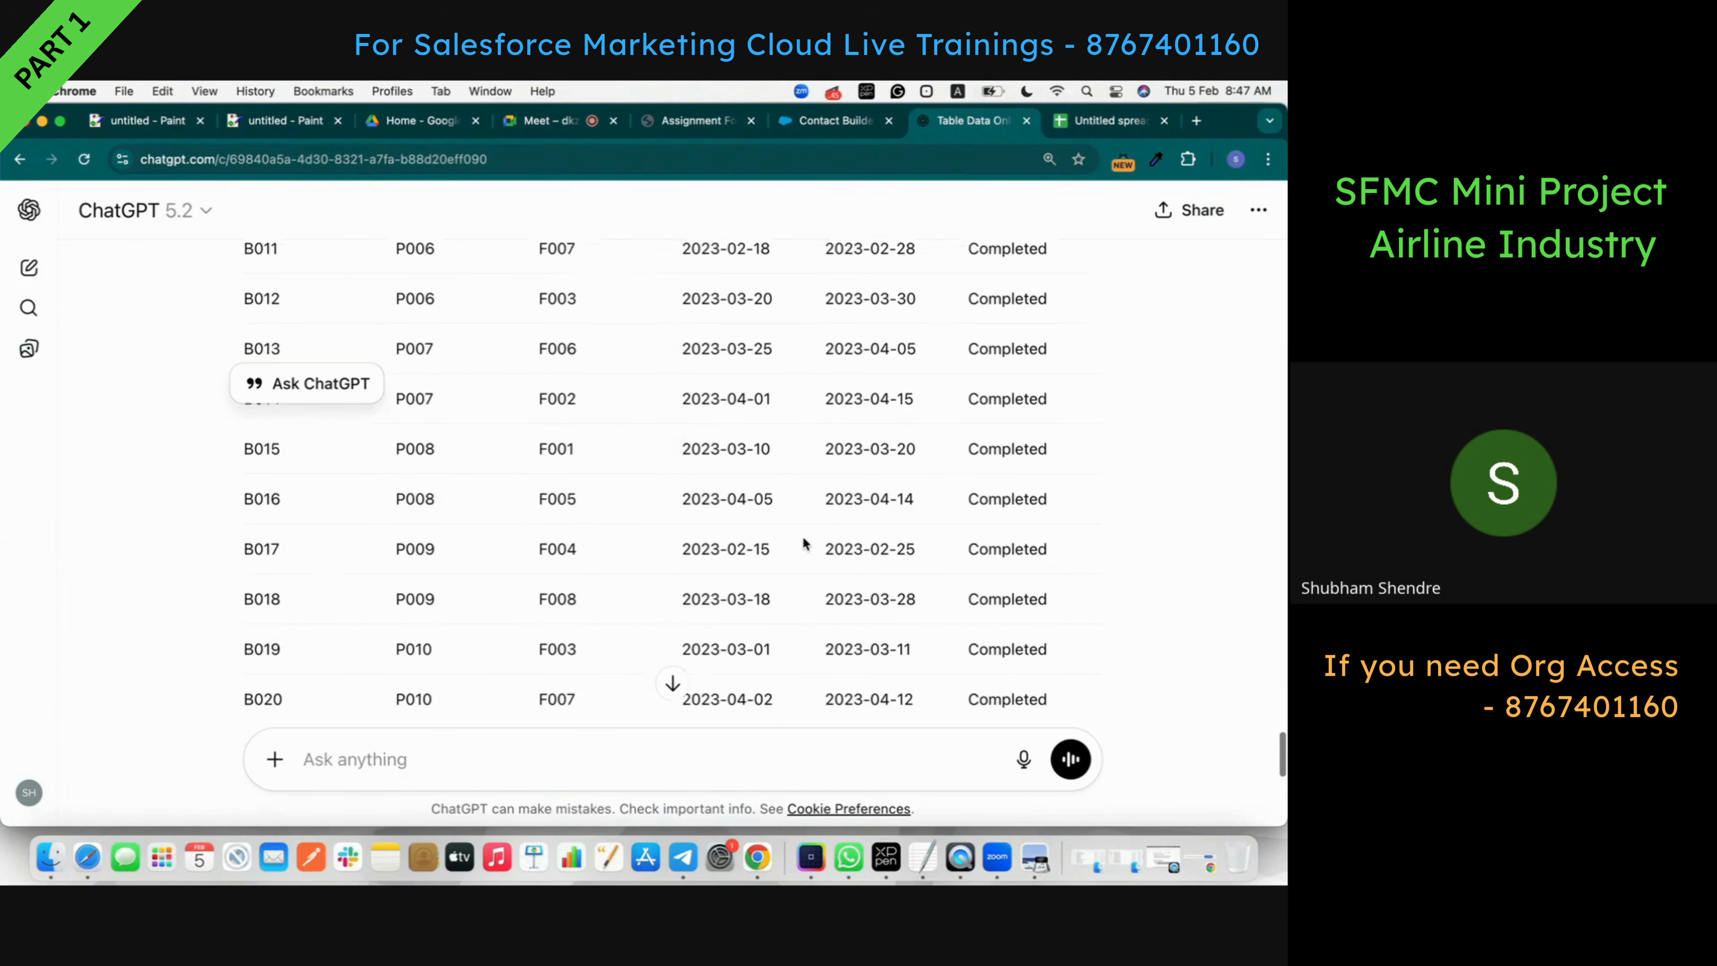
pyautogui.doubleClick(422, 450)
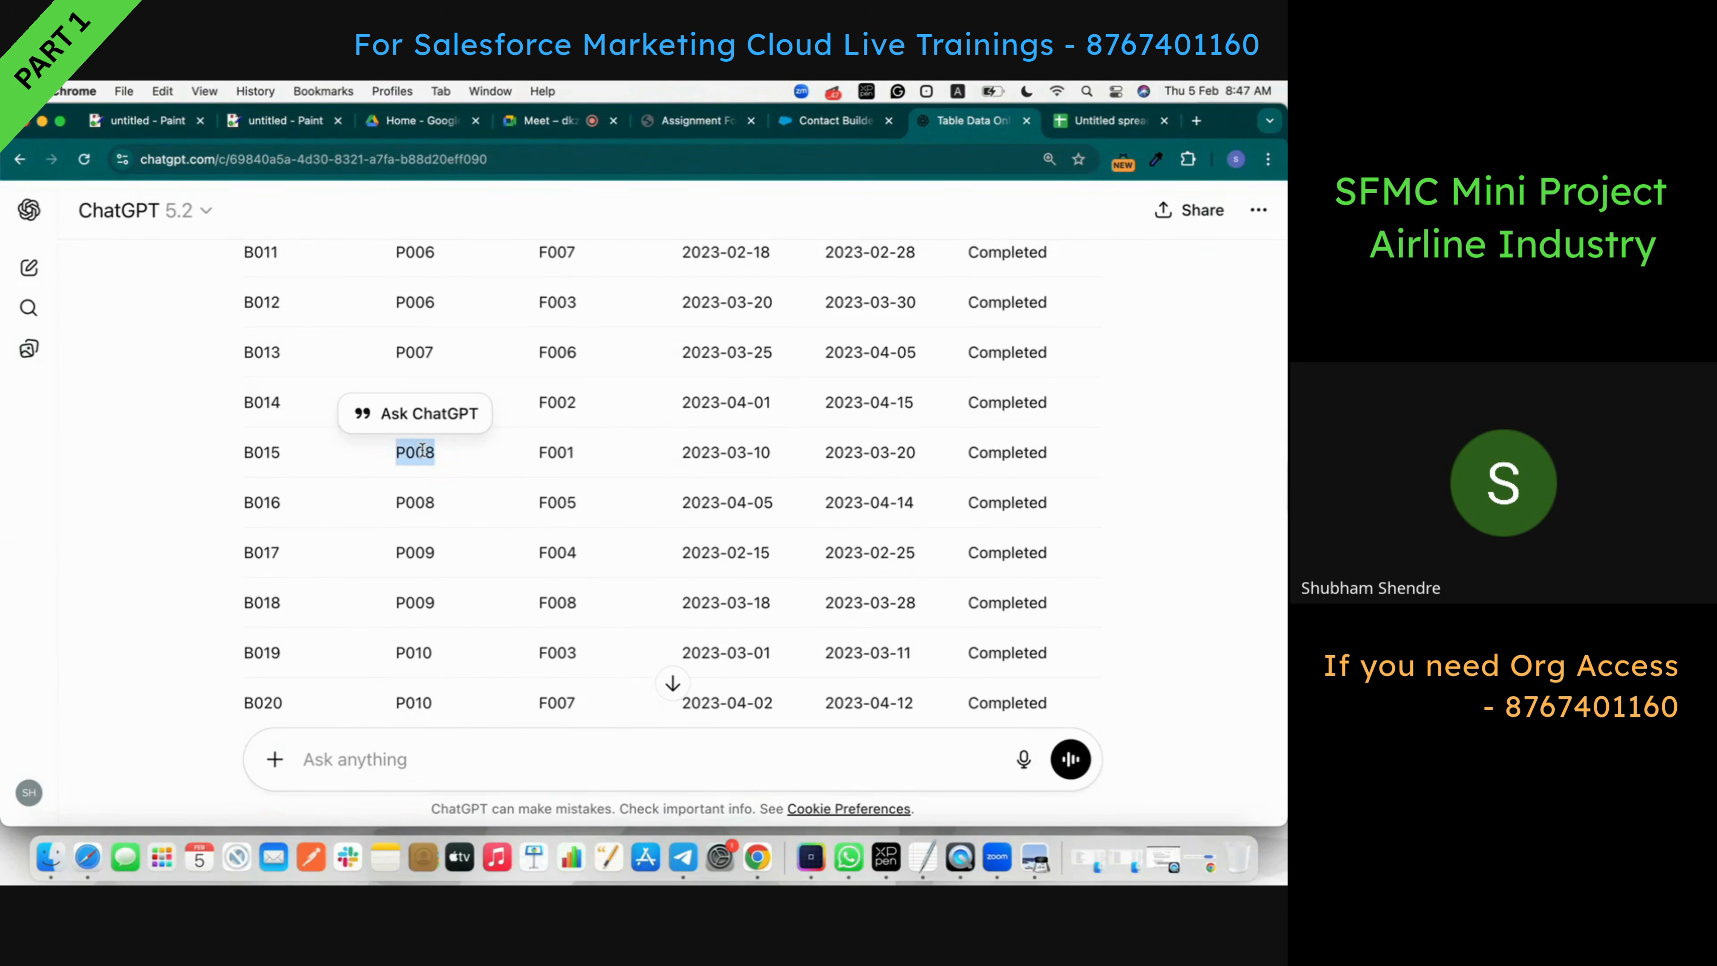
pyautogui.doubleClick(425, 502)
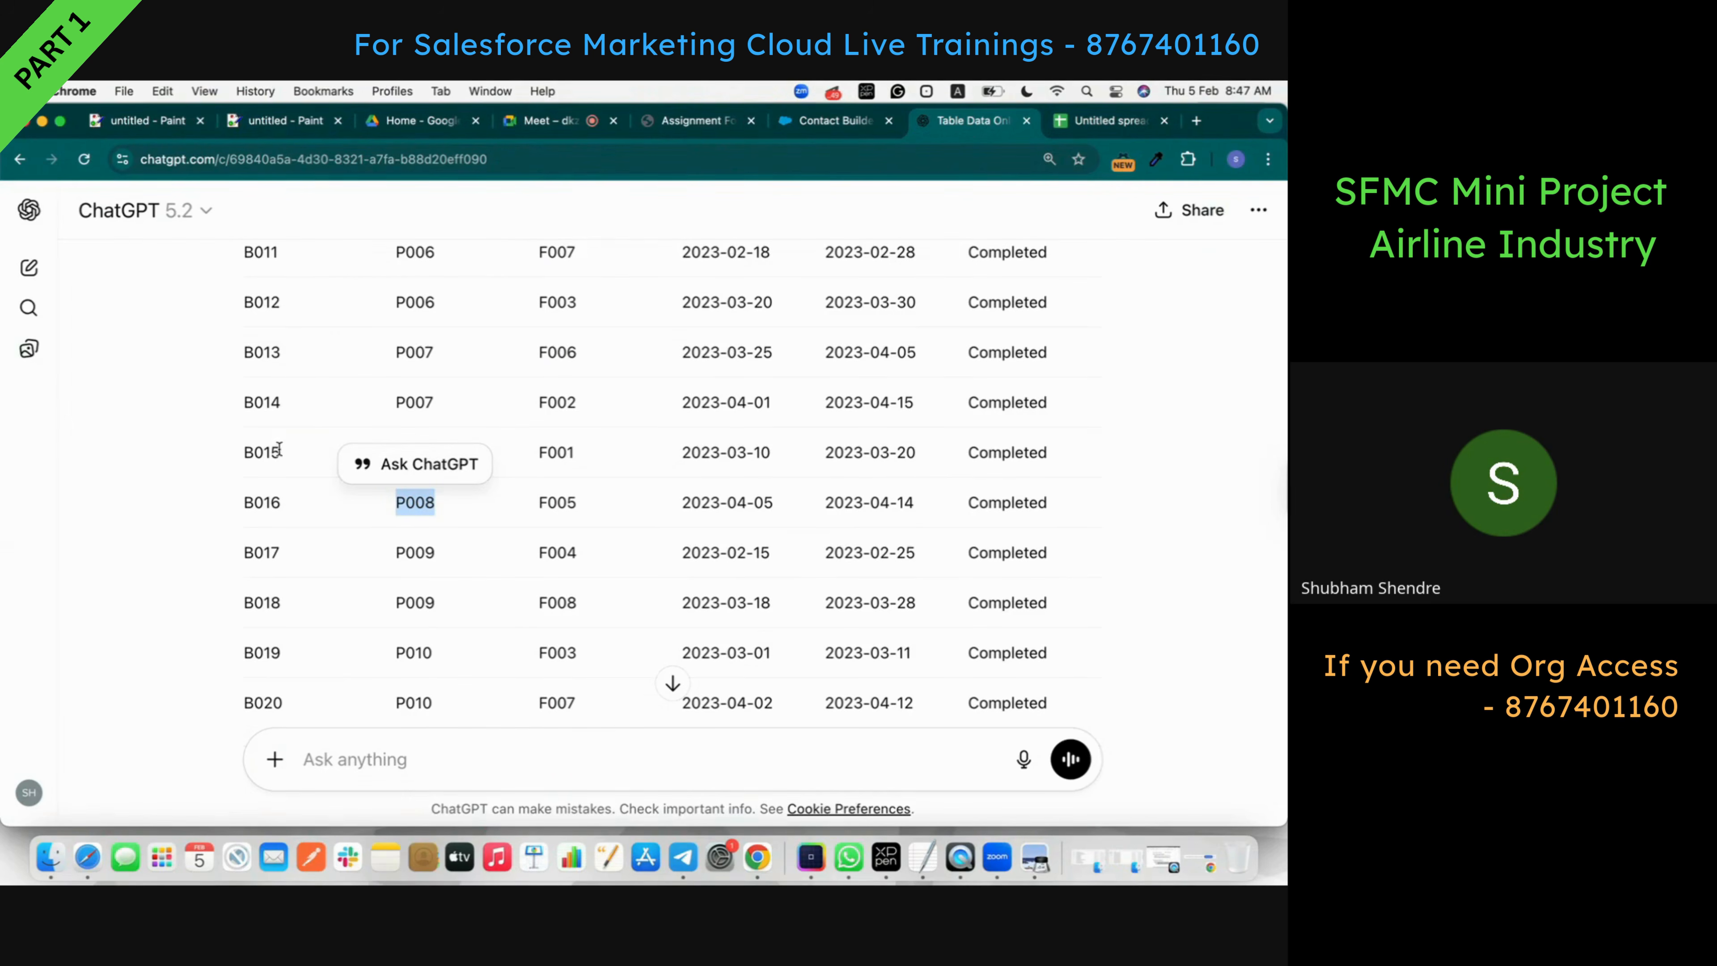
pyautogui.click(477, 524)
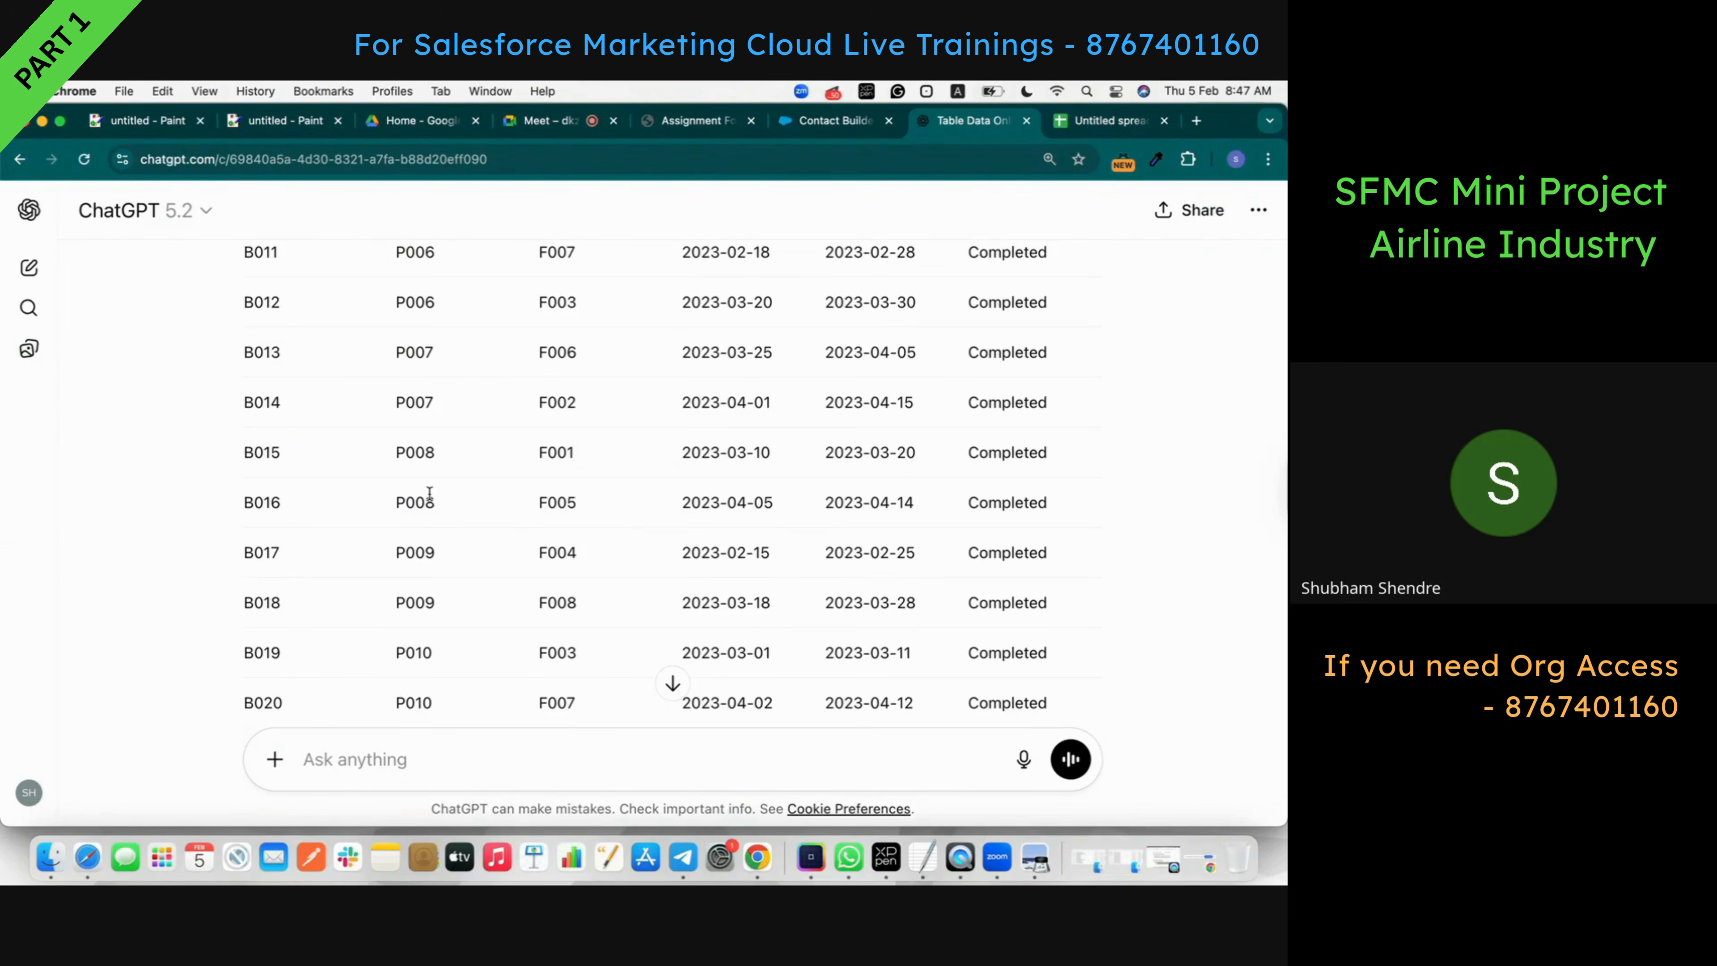
pyautogui.scroll(10, 422, 478)
pyautogui.scroll(5, 421, 471)
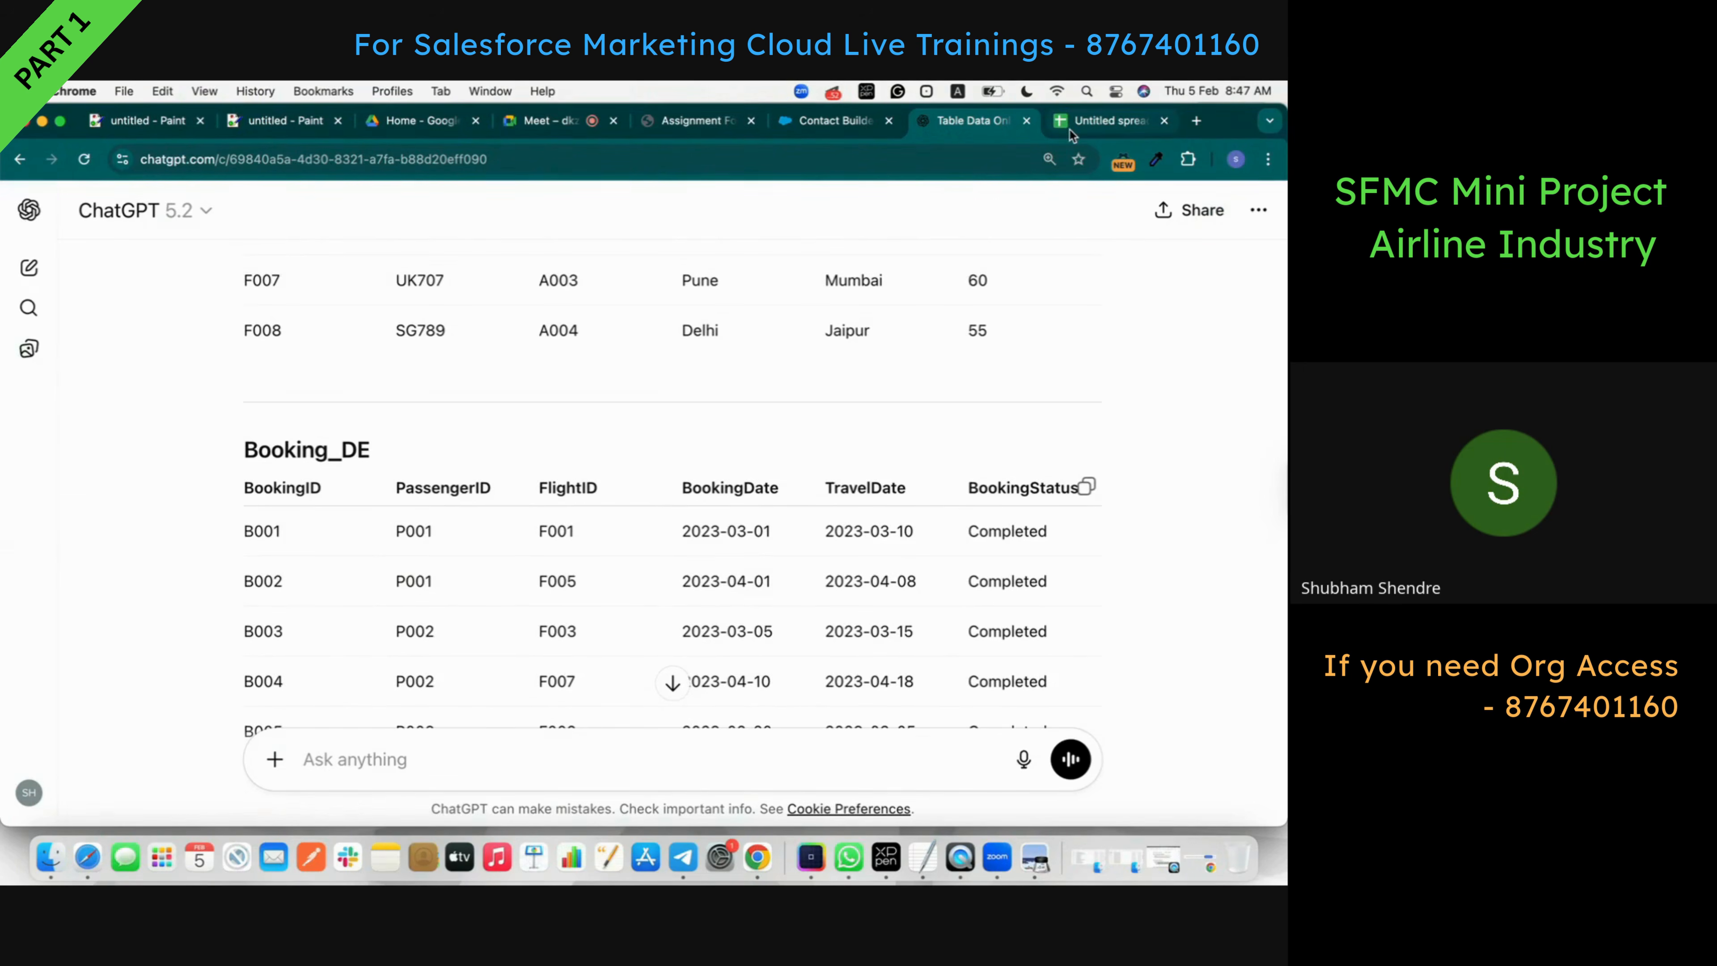
pyautogui.click(1070, 130)
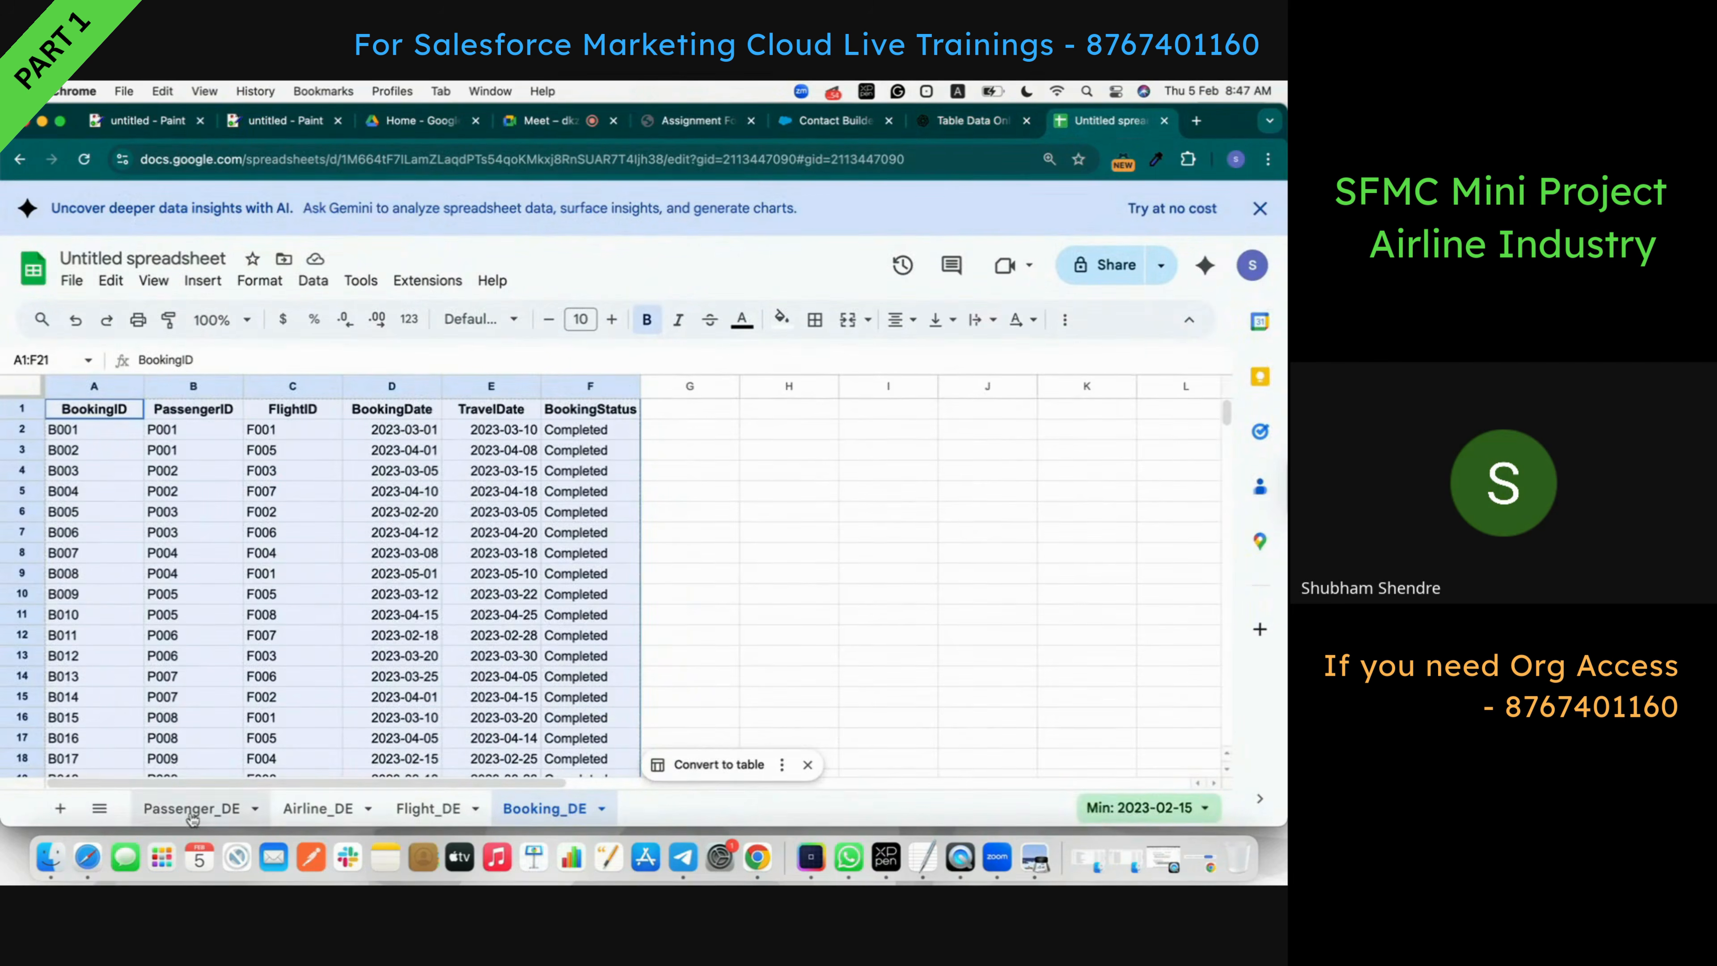
pyautogui.click(192, 809)
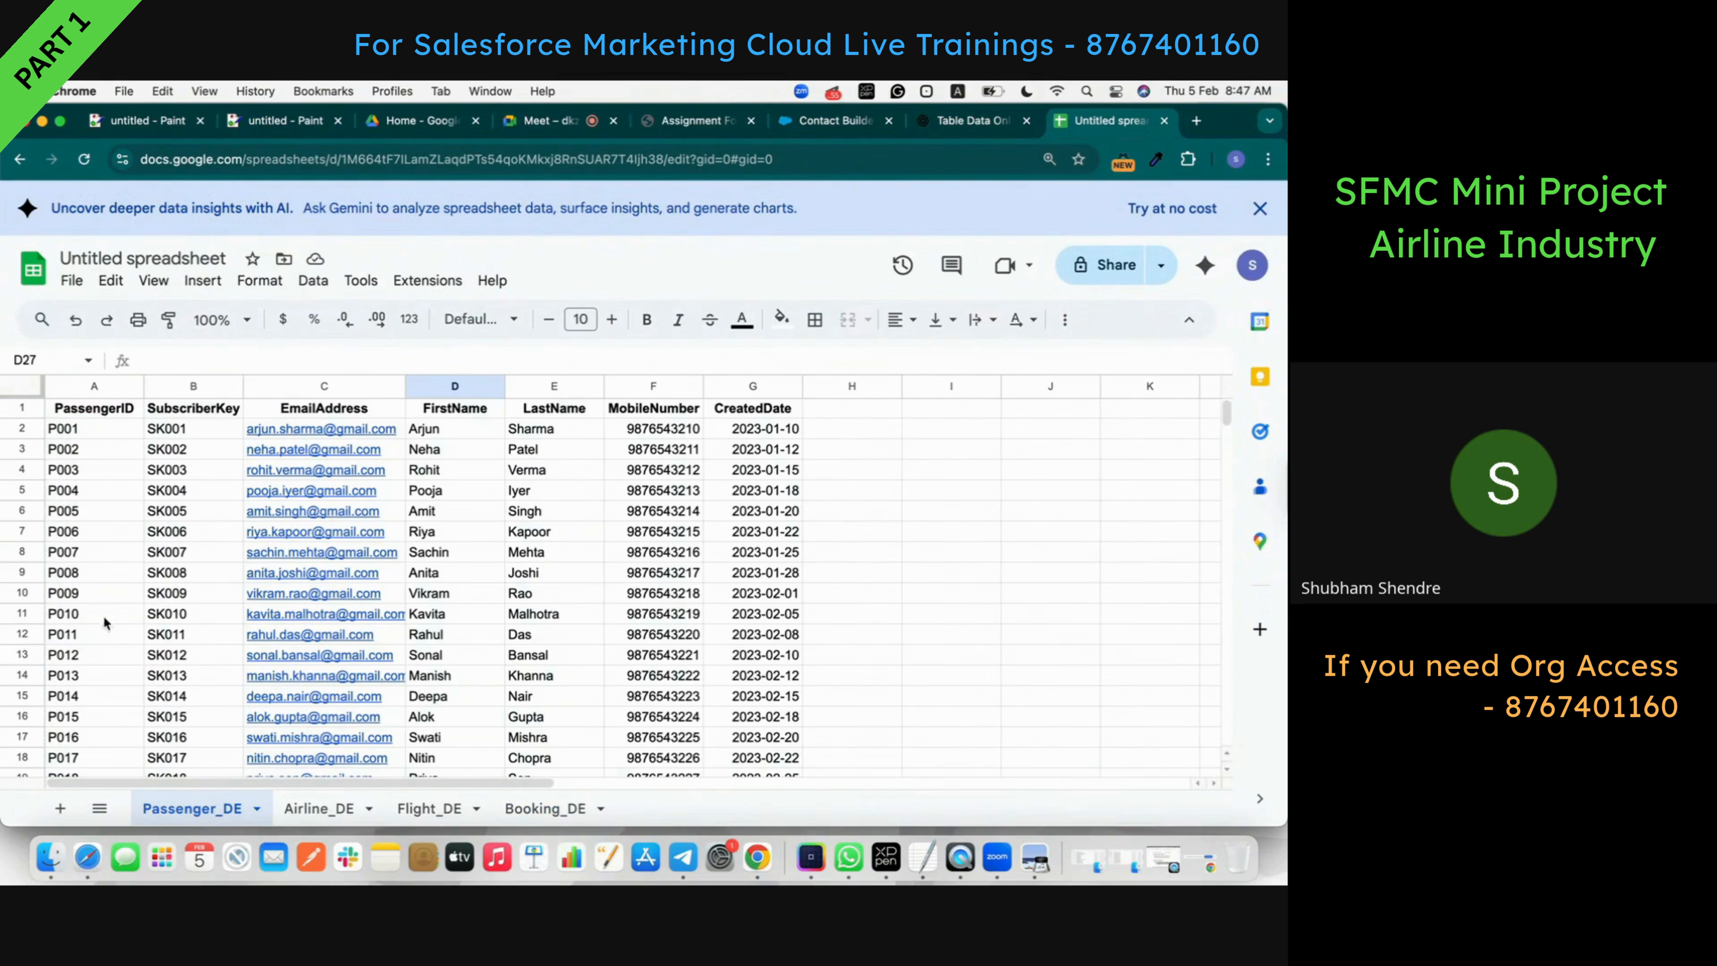
# - Title the spreadsheet 'Airline' and close the date picker on CreatedDate cell G2
pyautogui.click(135, 251)
pyautogui.write('A')
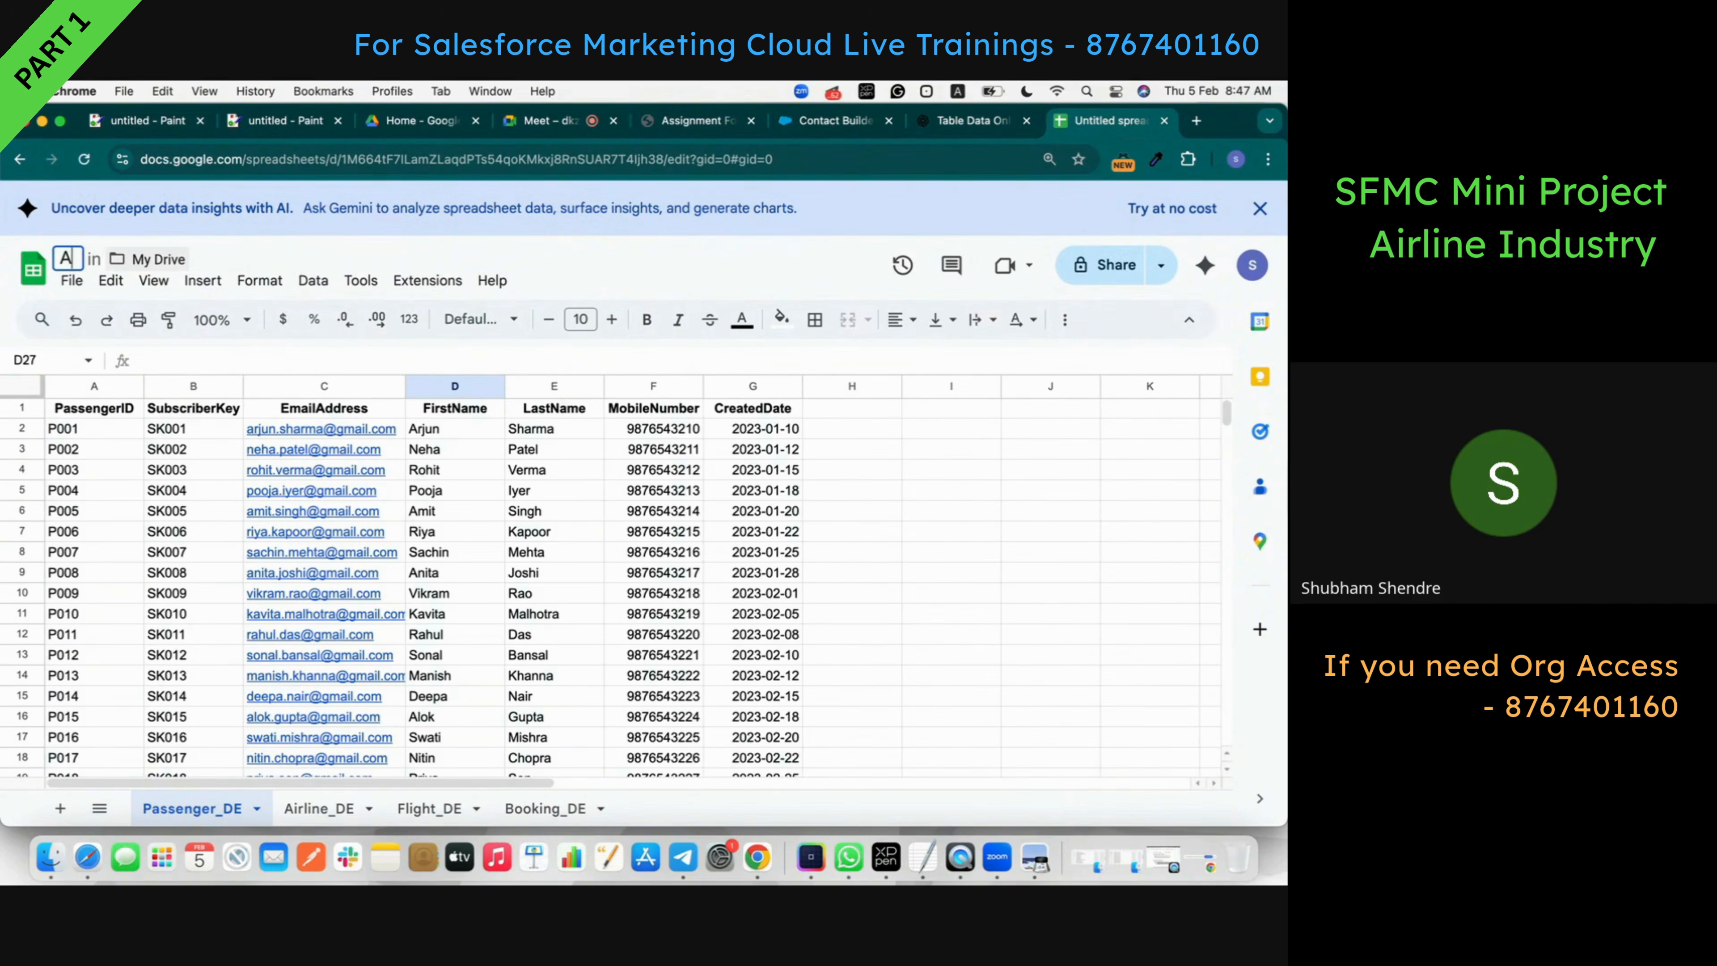
pyautogui.write('irline')
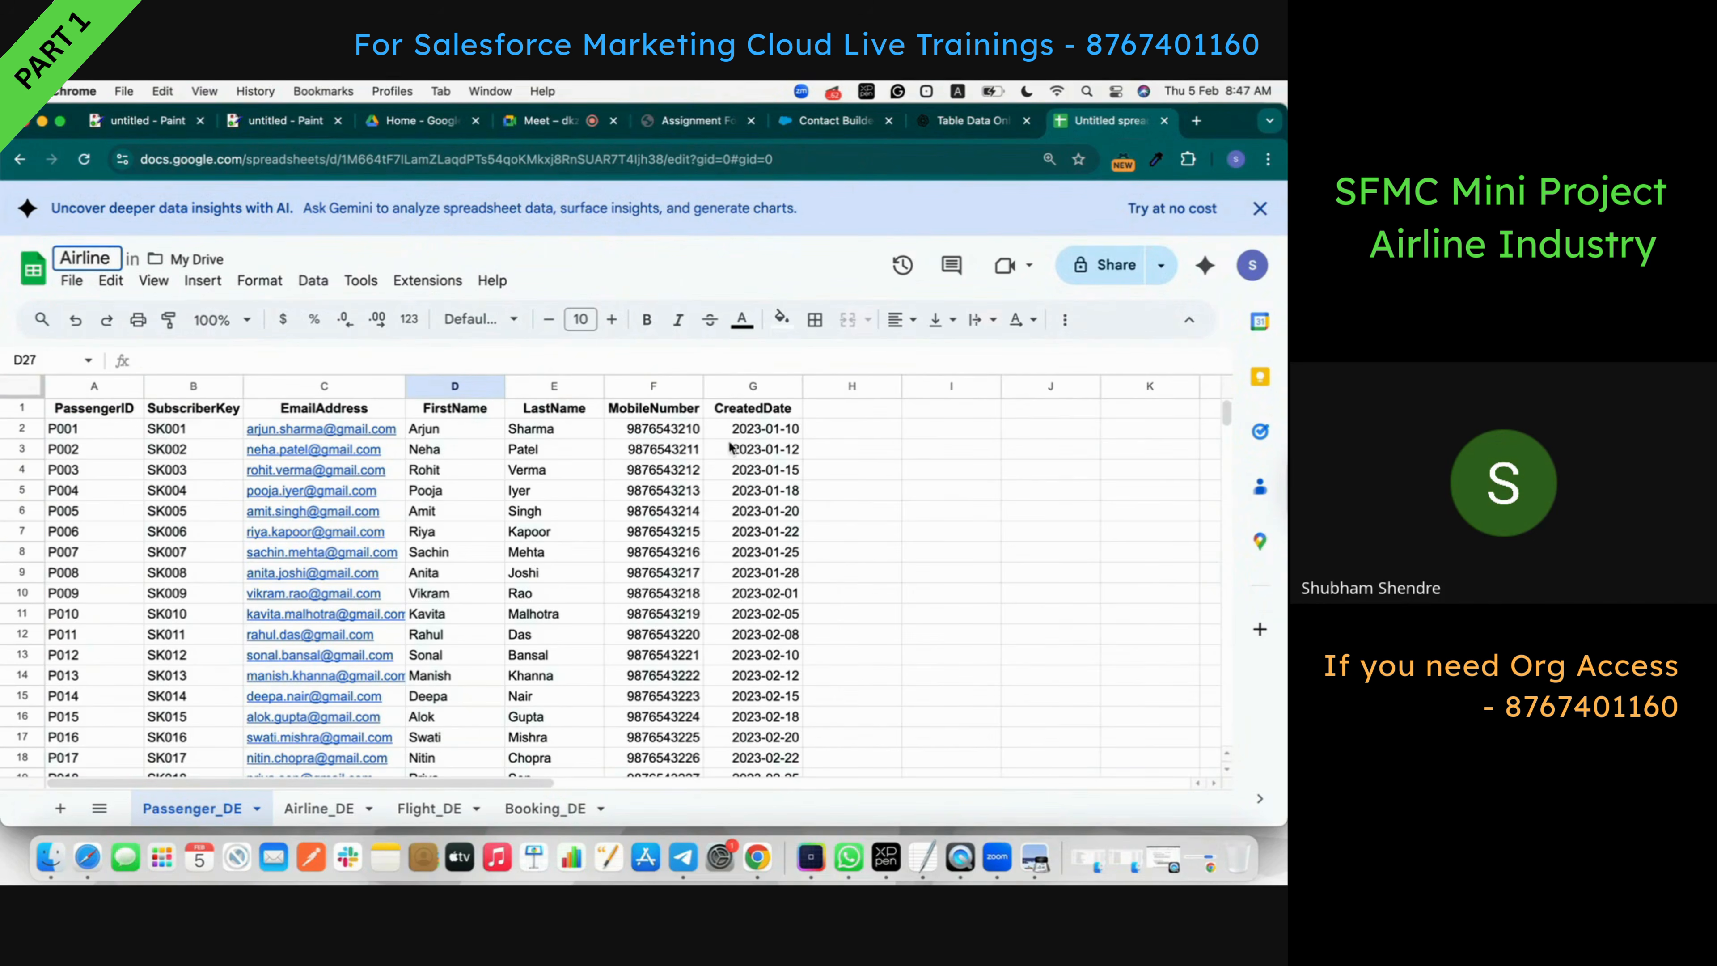
pyautogui.click(742, 430)
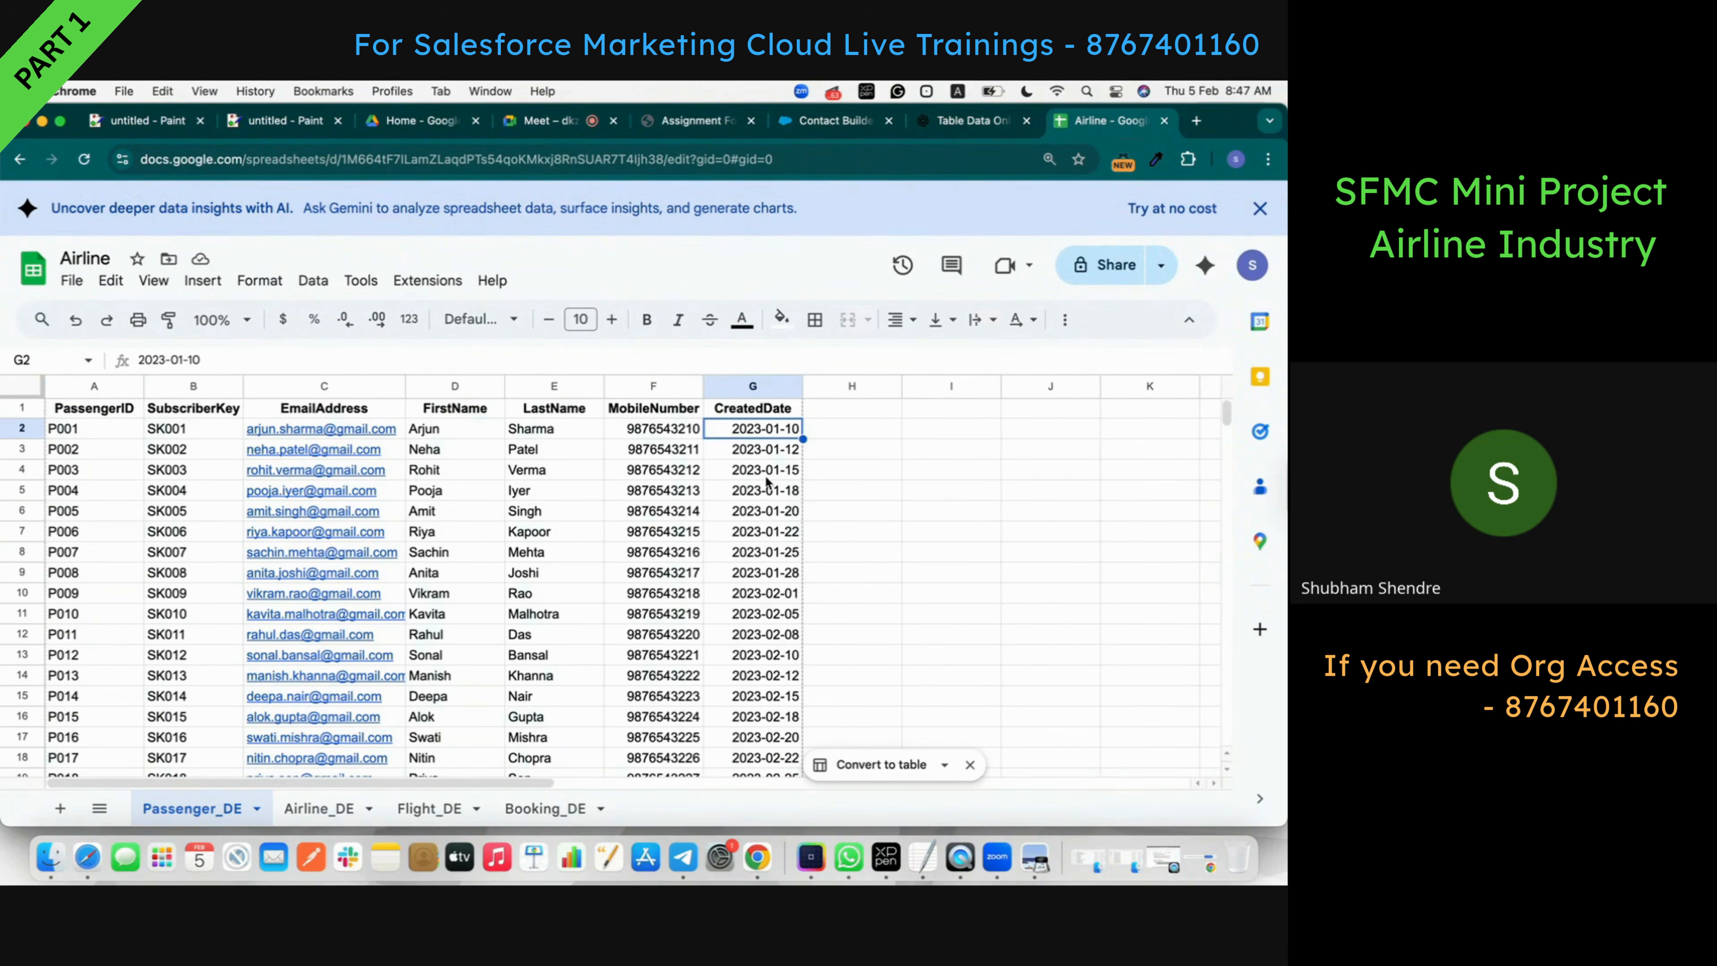
pyautogui.click(72, 280)
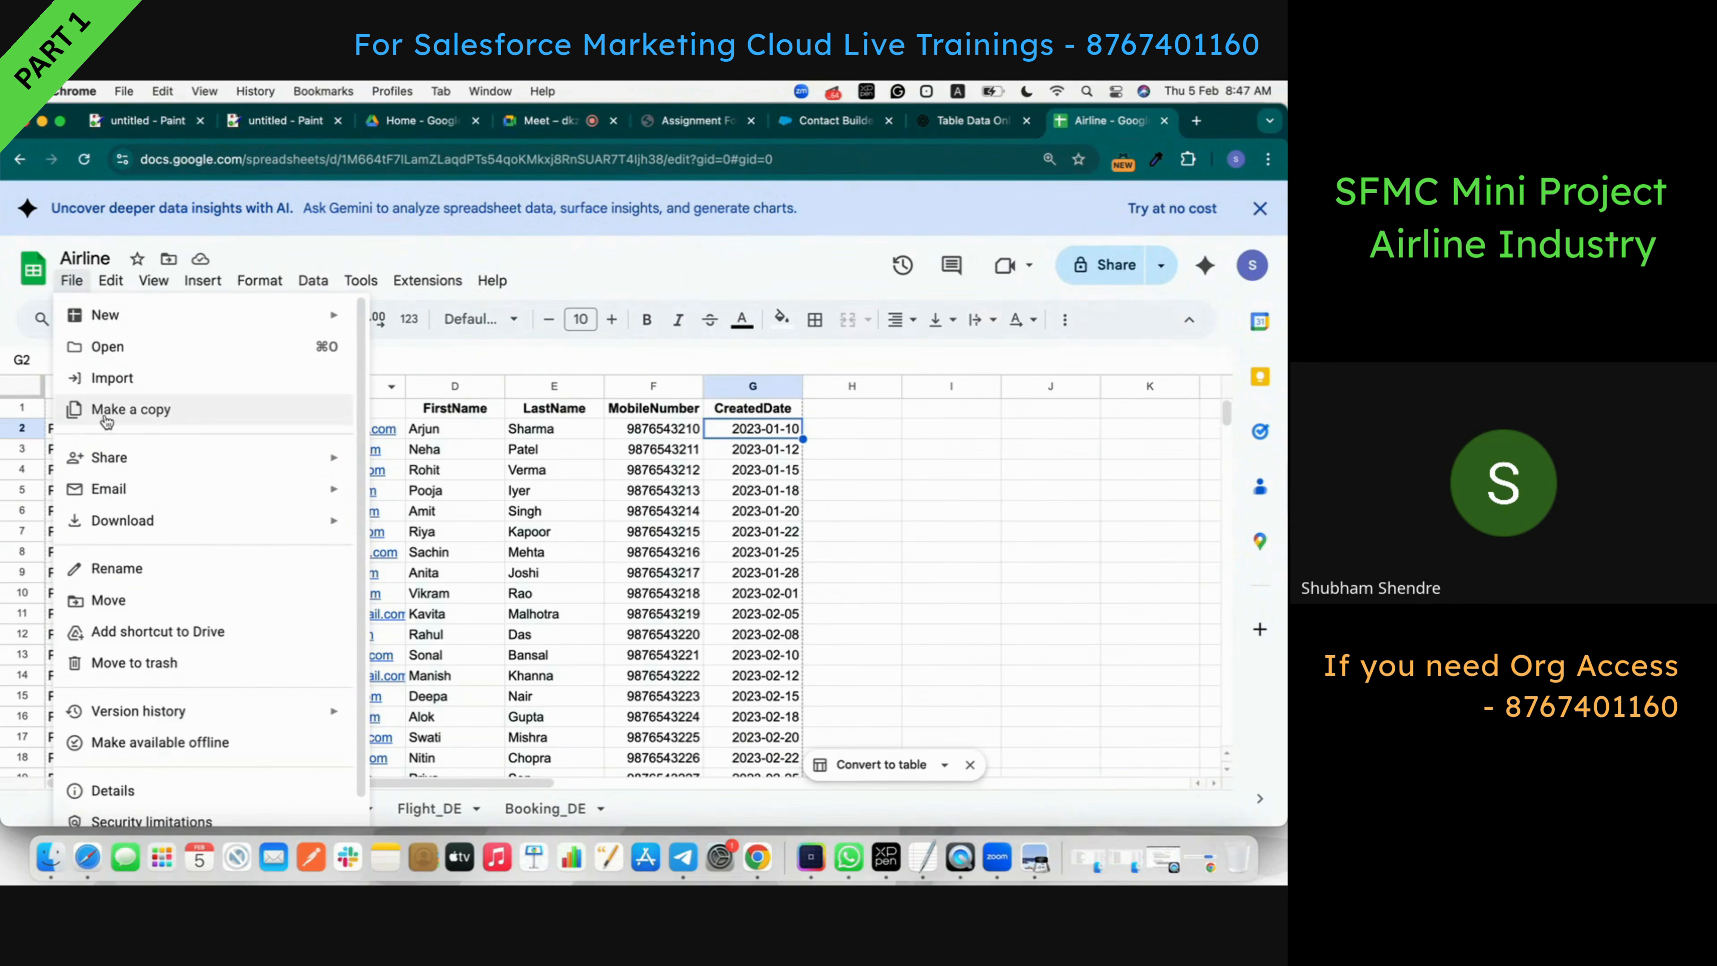
pyautogui.click(755, 428)
pyautogui.doubleClick(755, 427)
pyautogui.rightClick(977, 389)
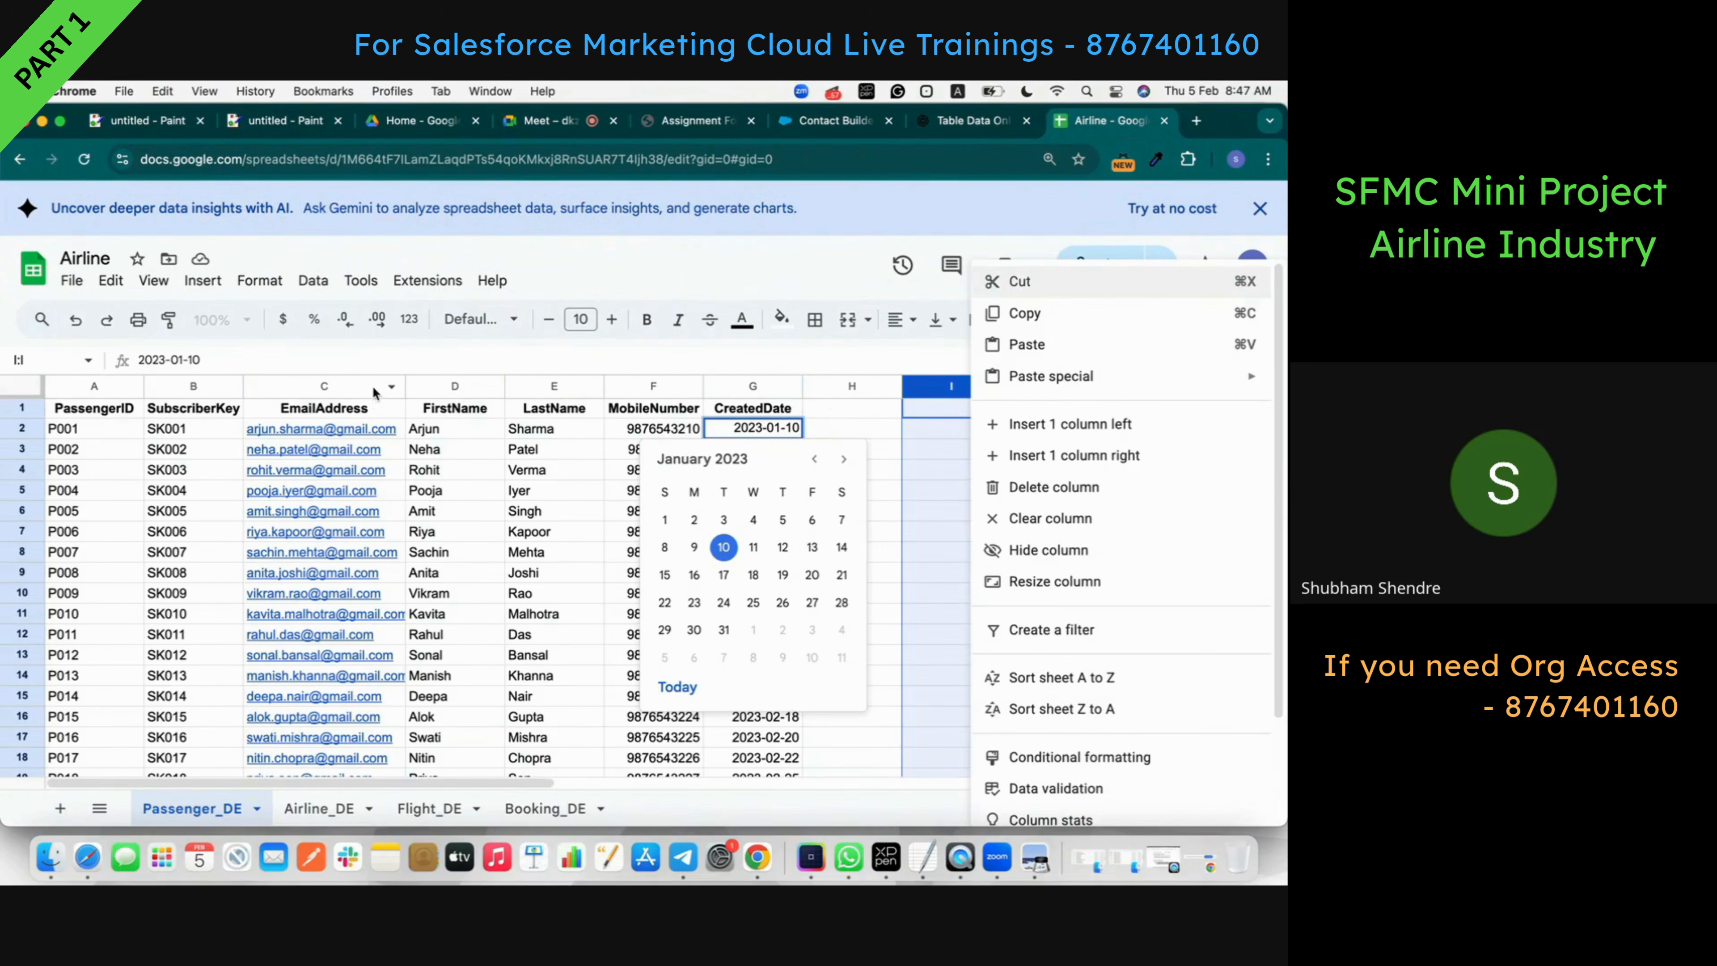
pyautogui.press('Escape')
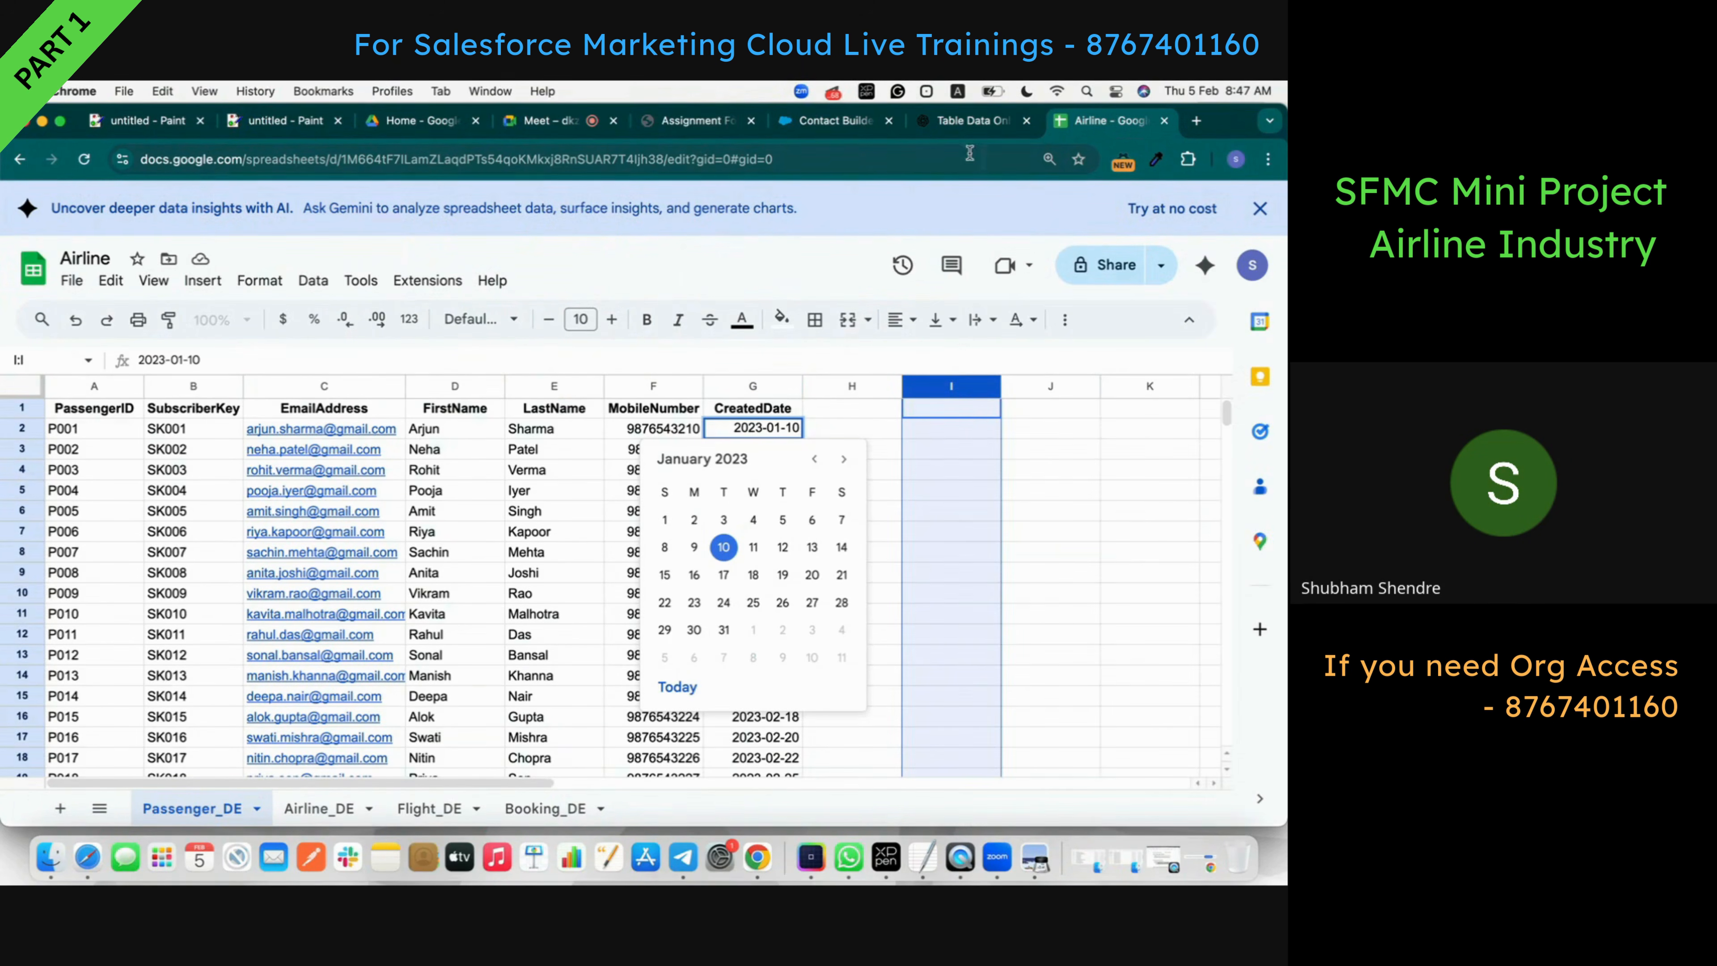
pyautogui.click(1062, 551)
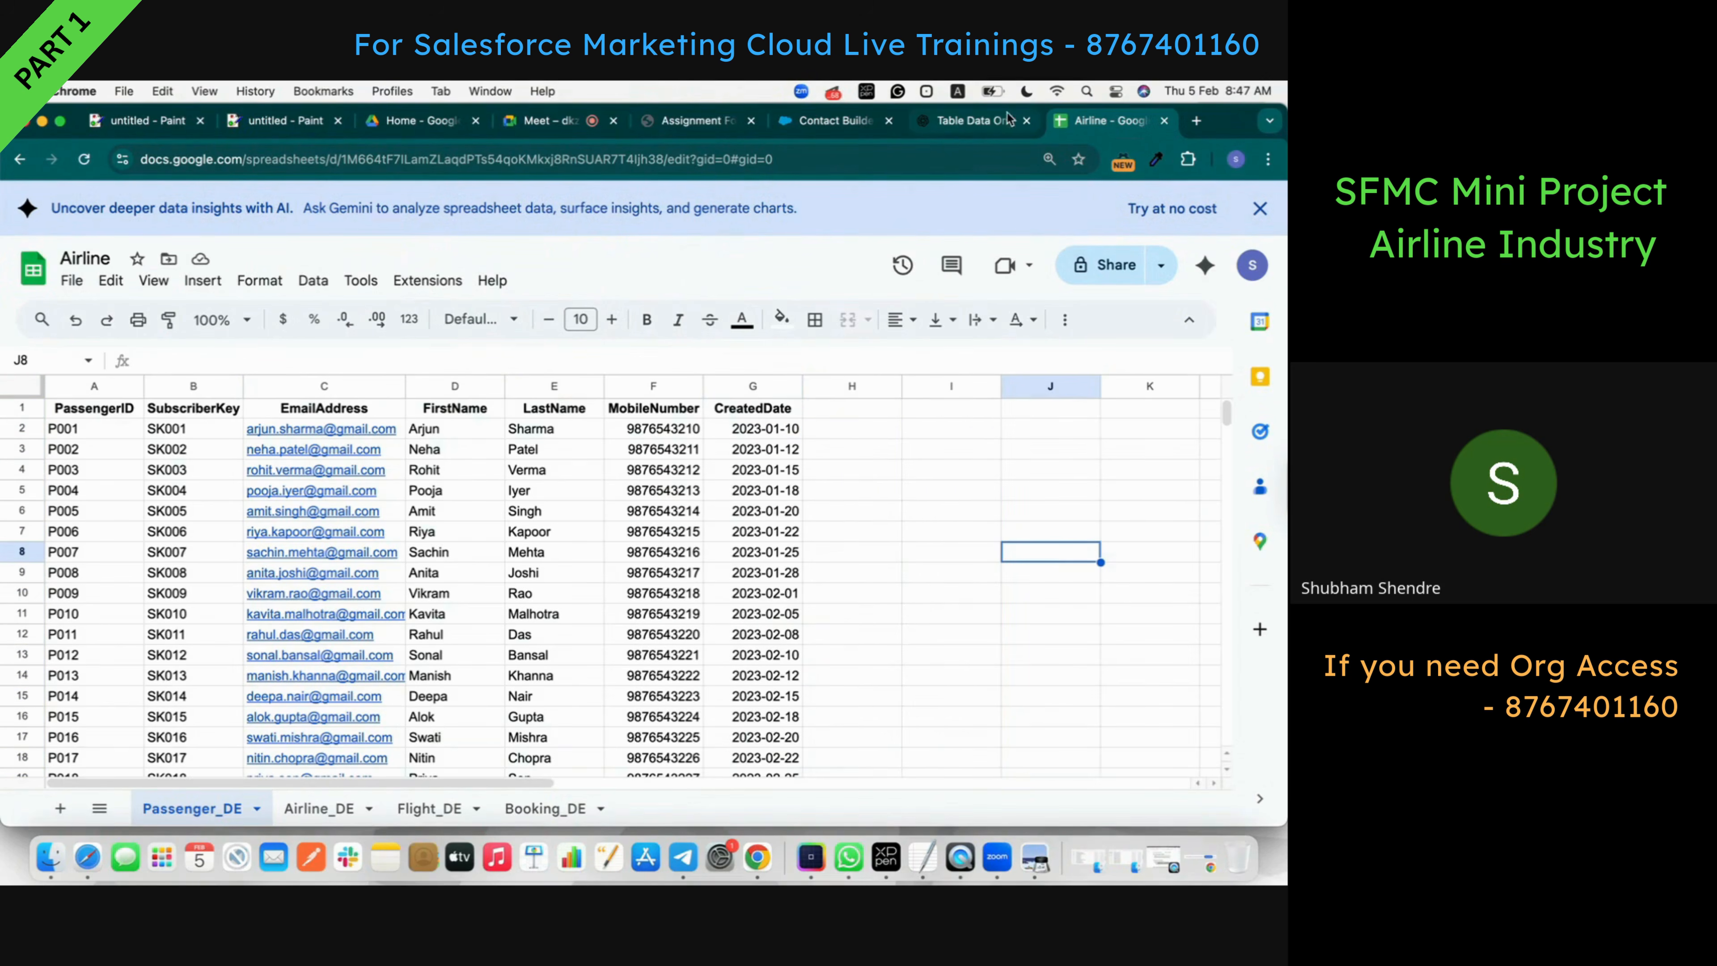
# - Download Passenger_DE as 'Airline - Passenger_DE.csv' and bring up the assignment PDF at Task 4
pyautogui.click(943, 122)
pyautogui.scroll(5, 733, 491)
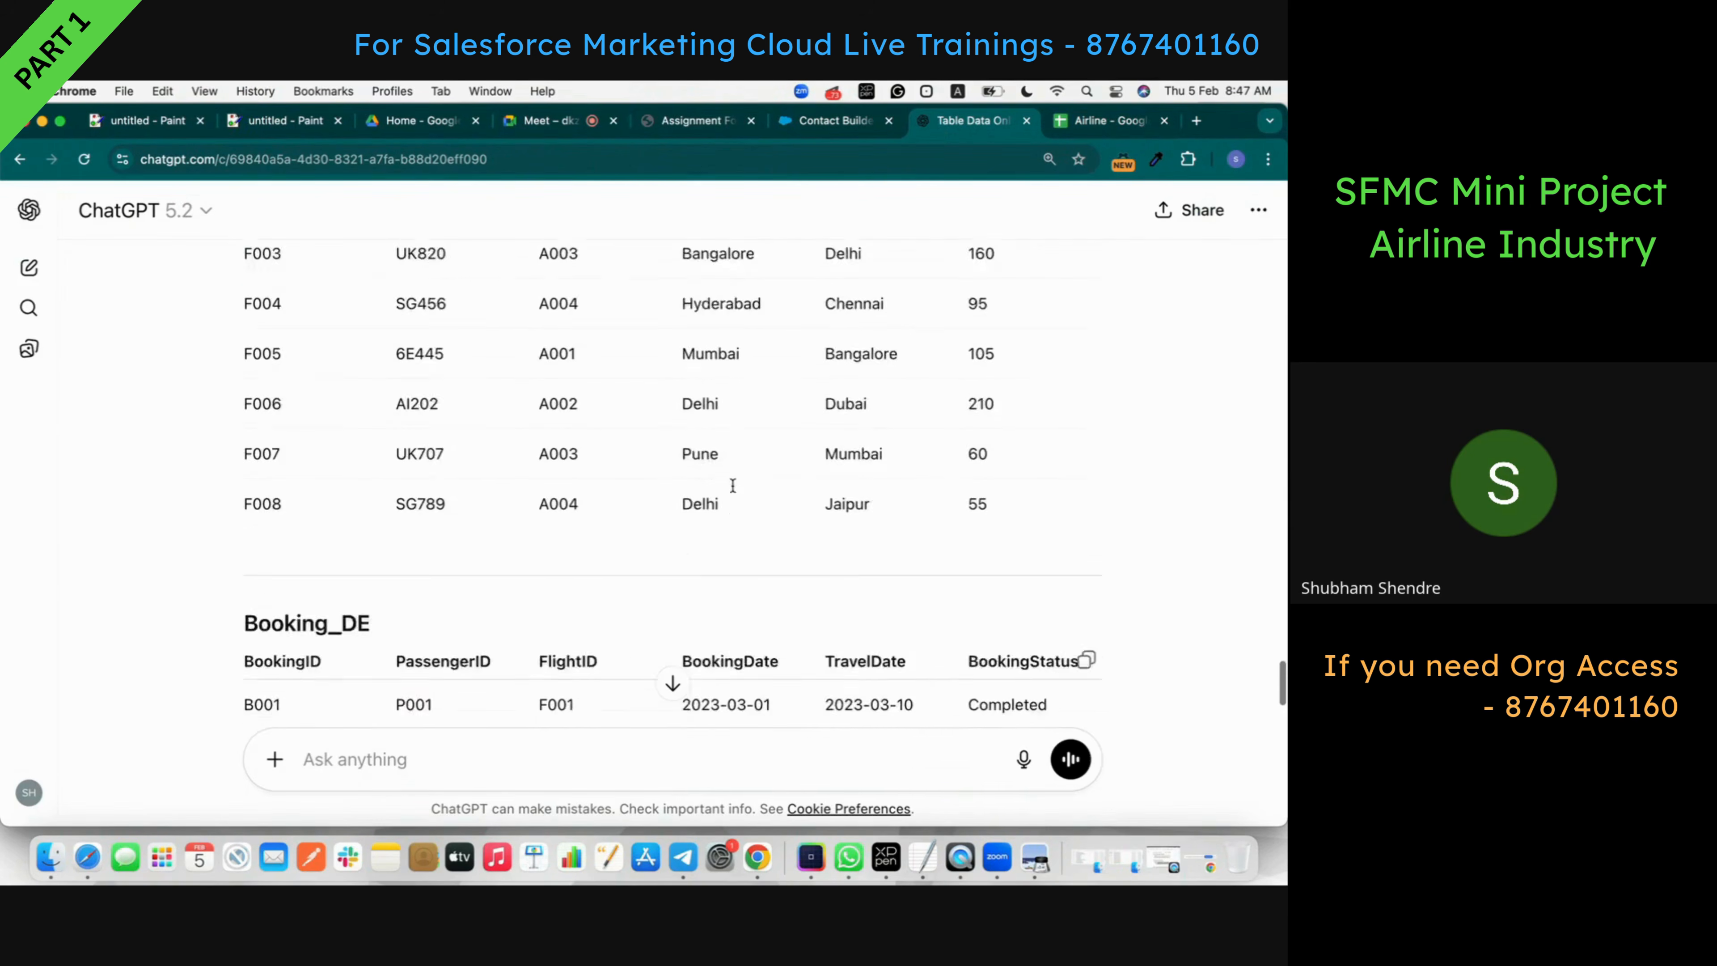
pyautogui.scroll(15, 733, 490)
pyautogui.scroll(-20, 733, 485)
pyautogui.scroll(10, 733, 485)
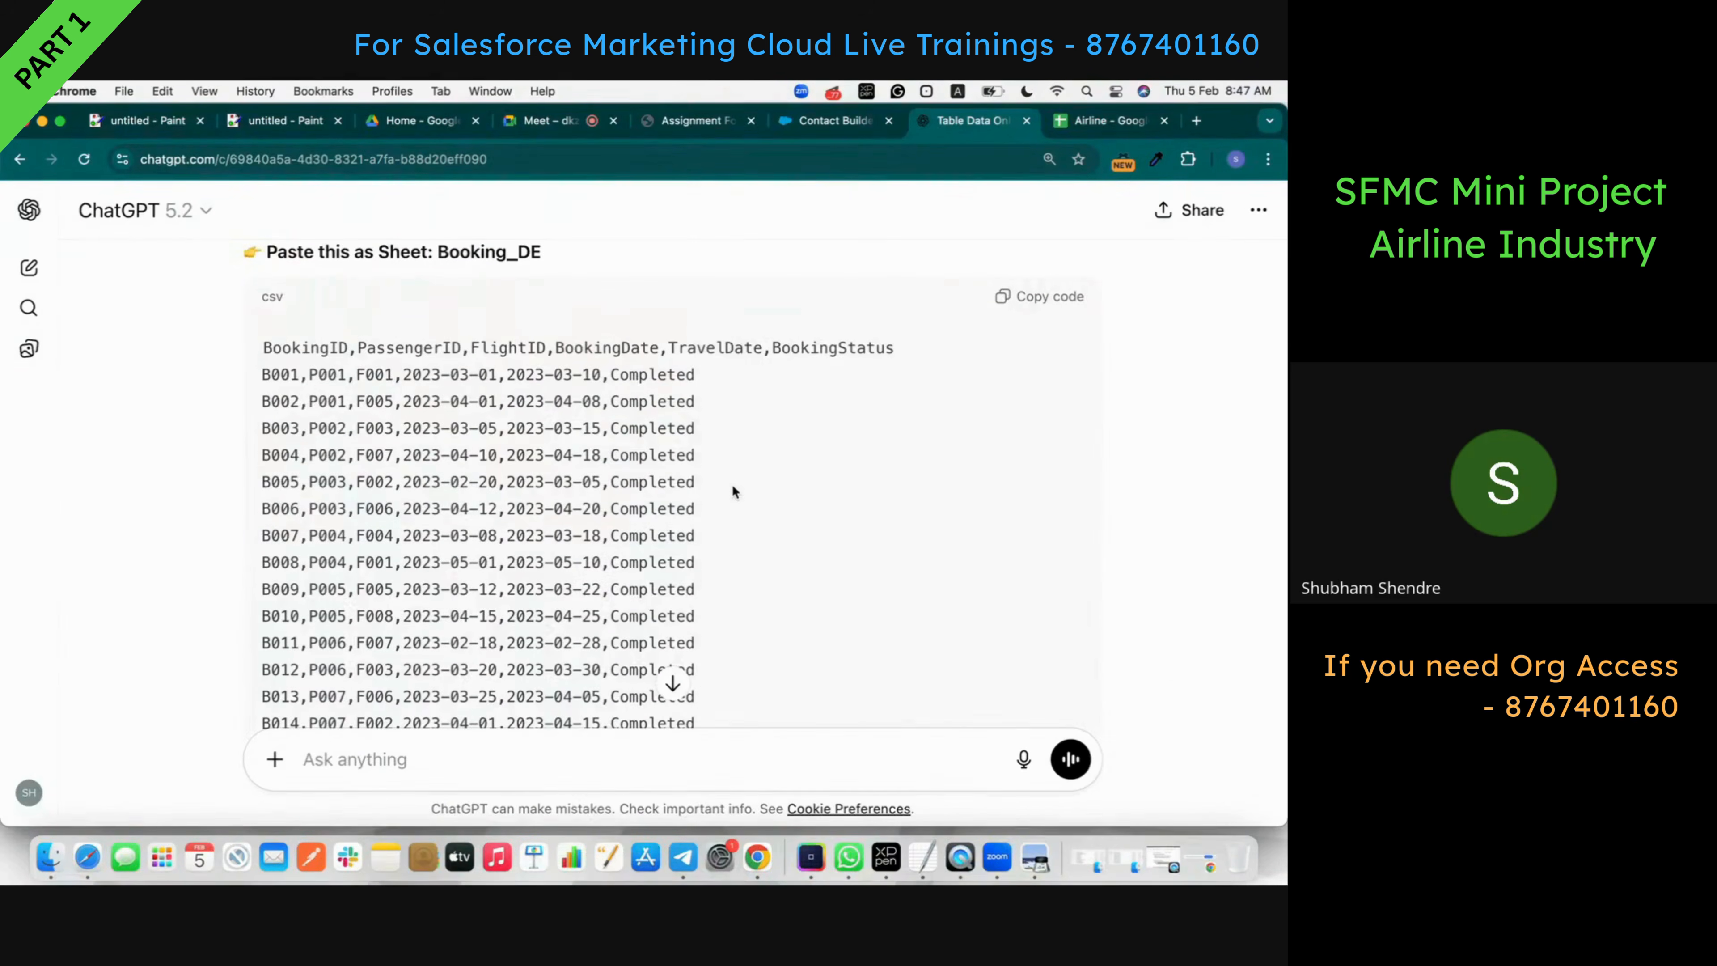
pyautogui.scroll(-20, 733, 473)
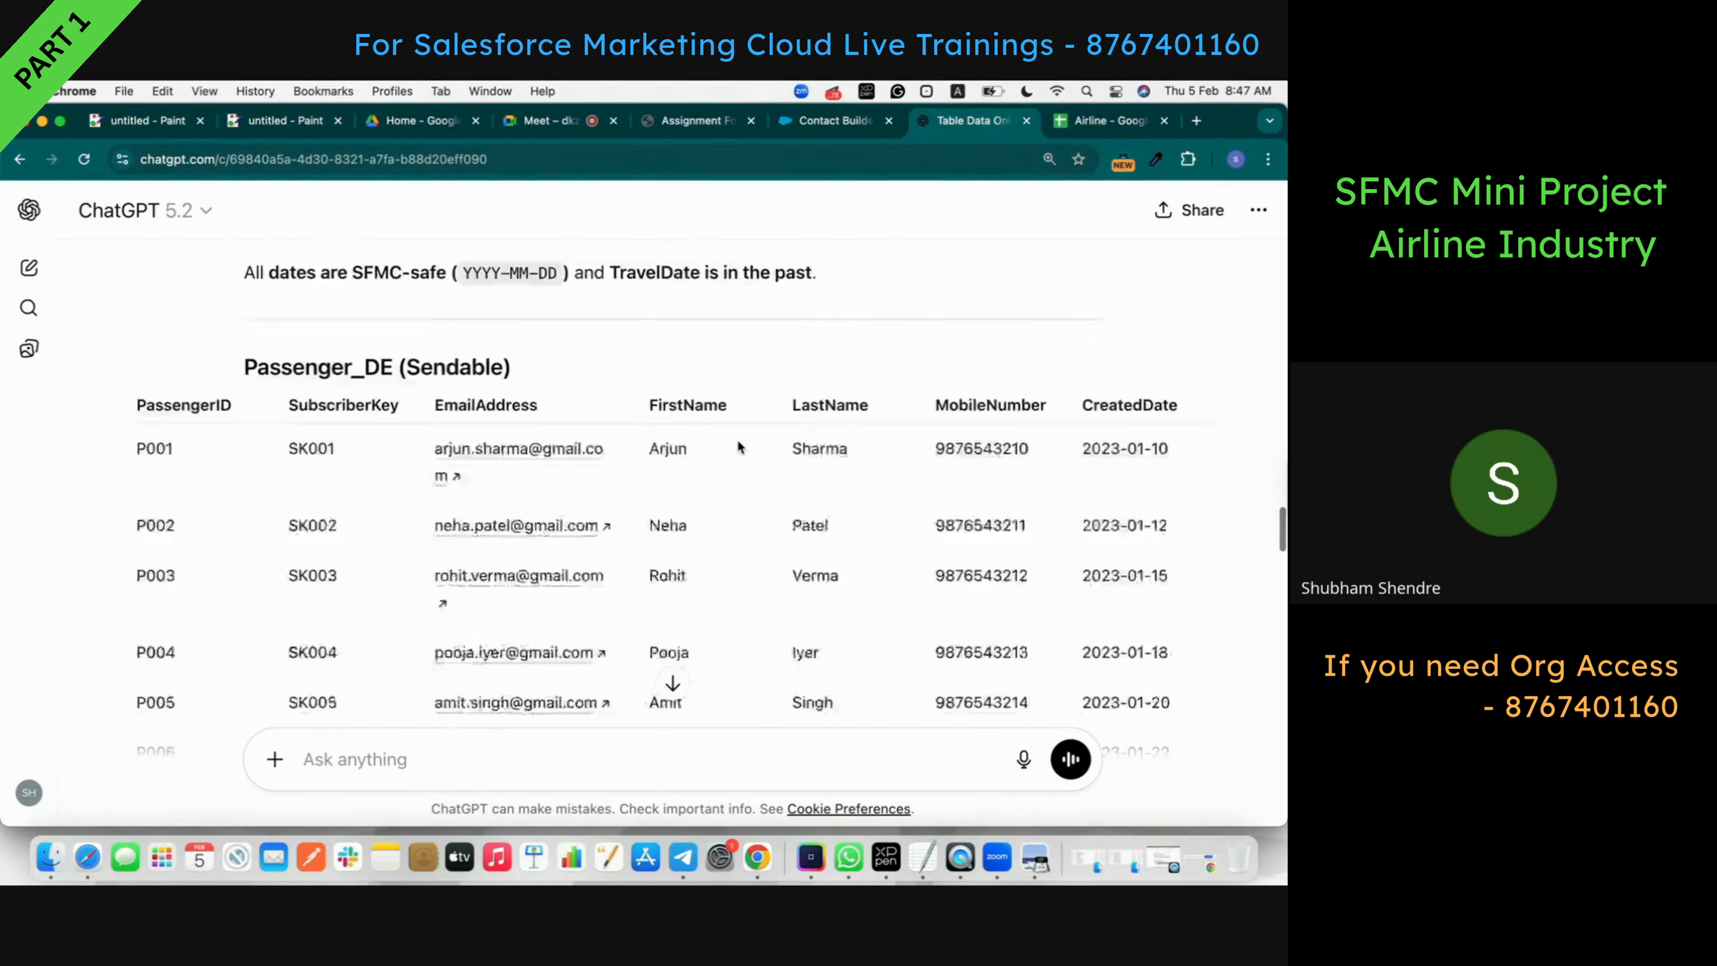
pyautogui.scroll(-10, 737, 446)
pyautogui.scroll(15, 738, 447)
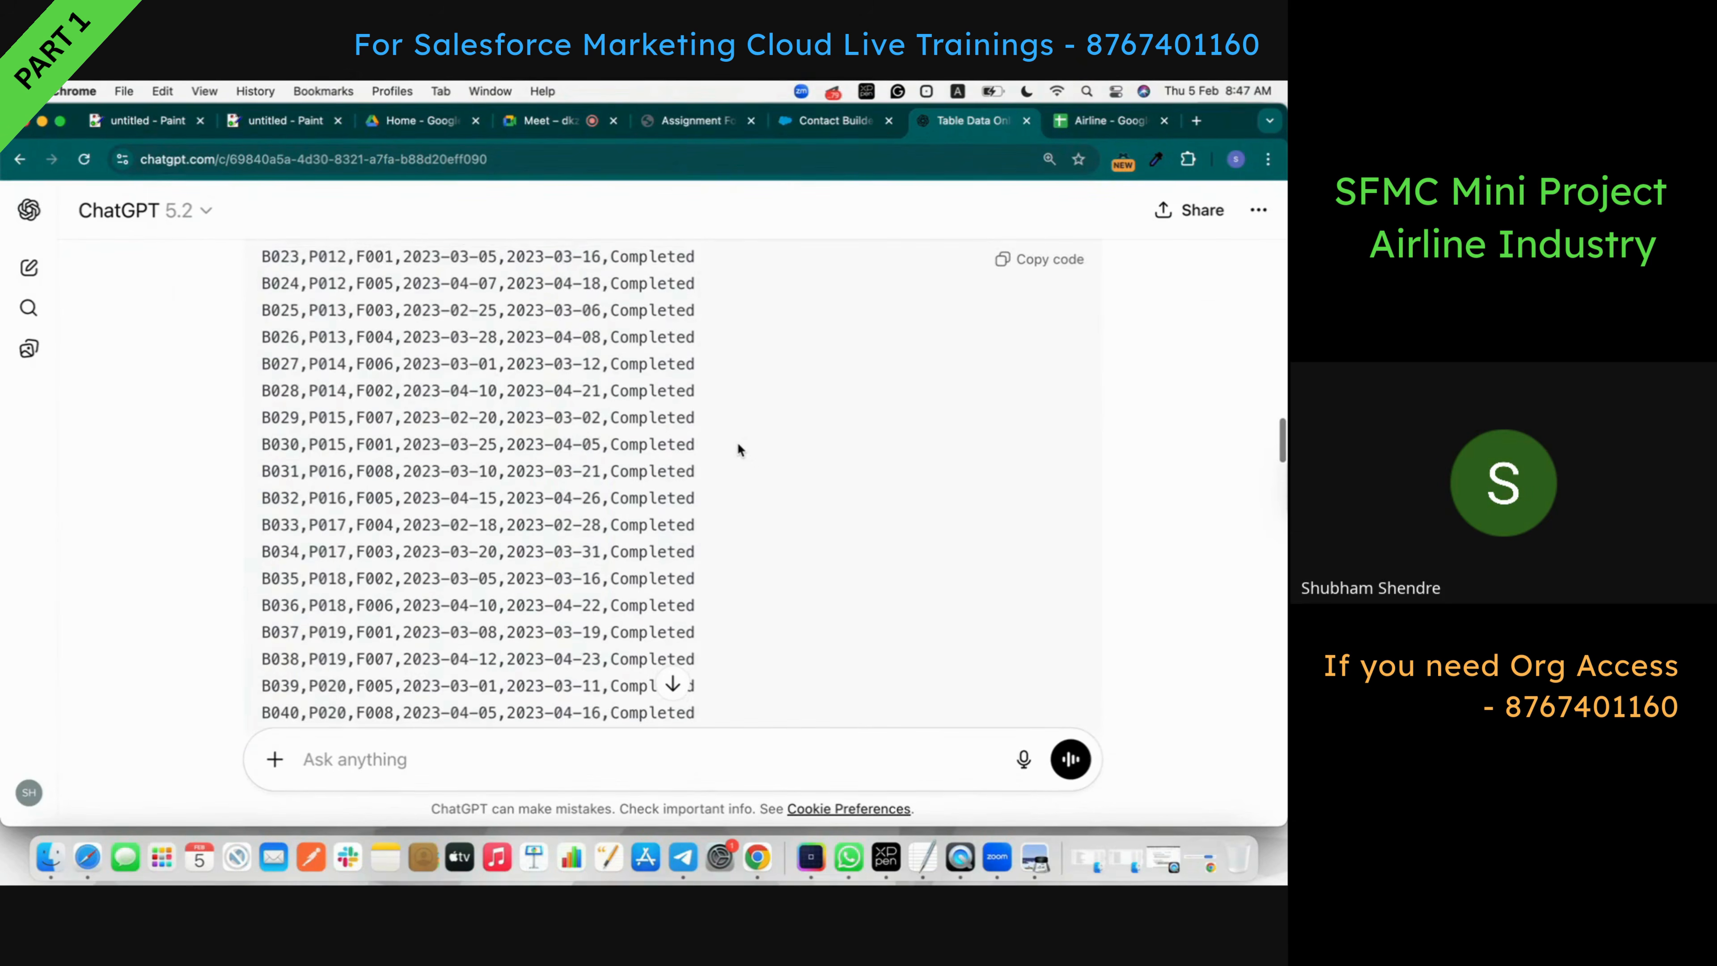
pyautogui.scroll(5, 736, 442)
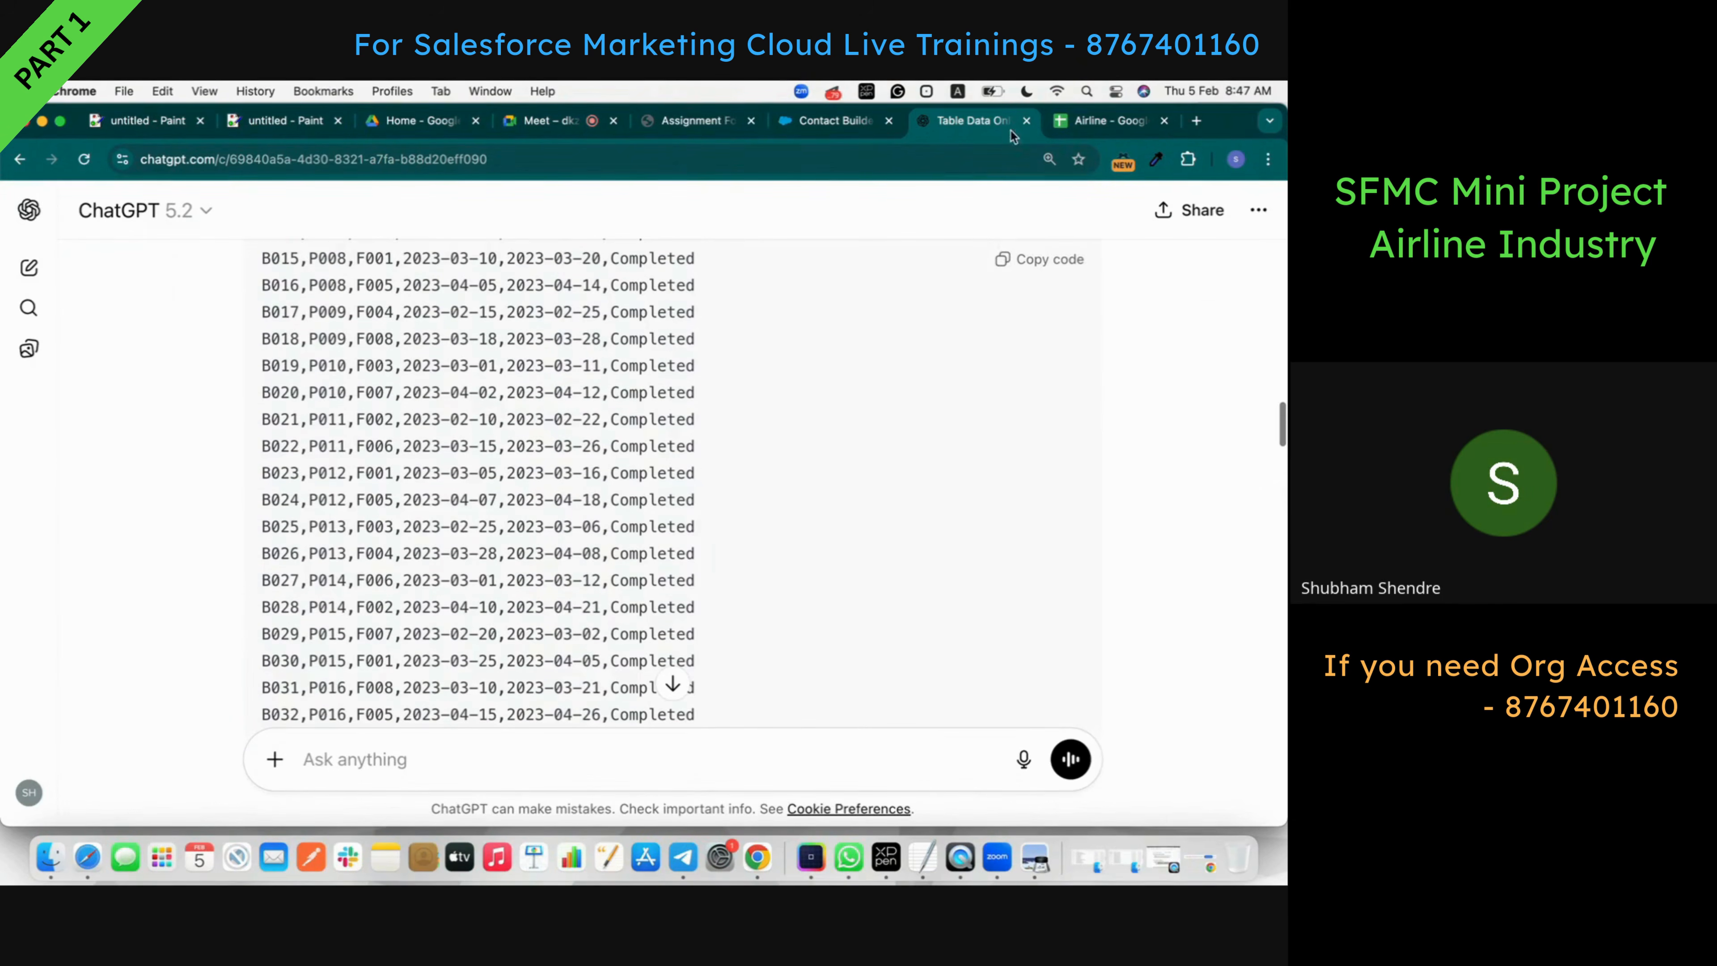
pyautogui.click(1068, 127)
pyautogui.click(71, 280)
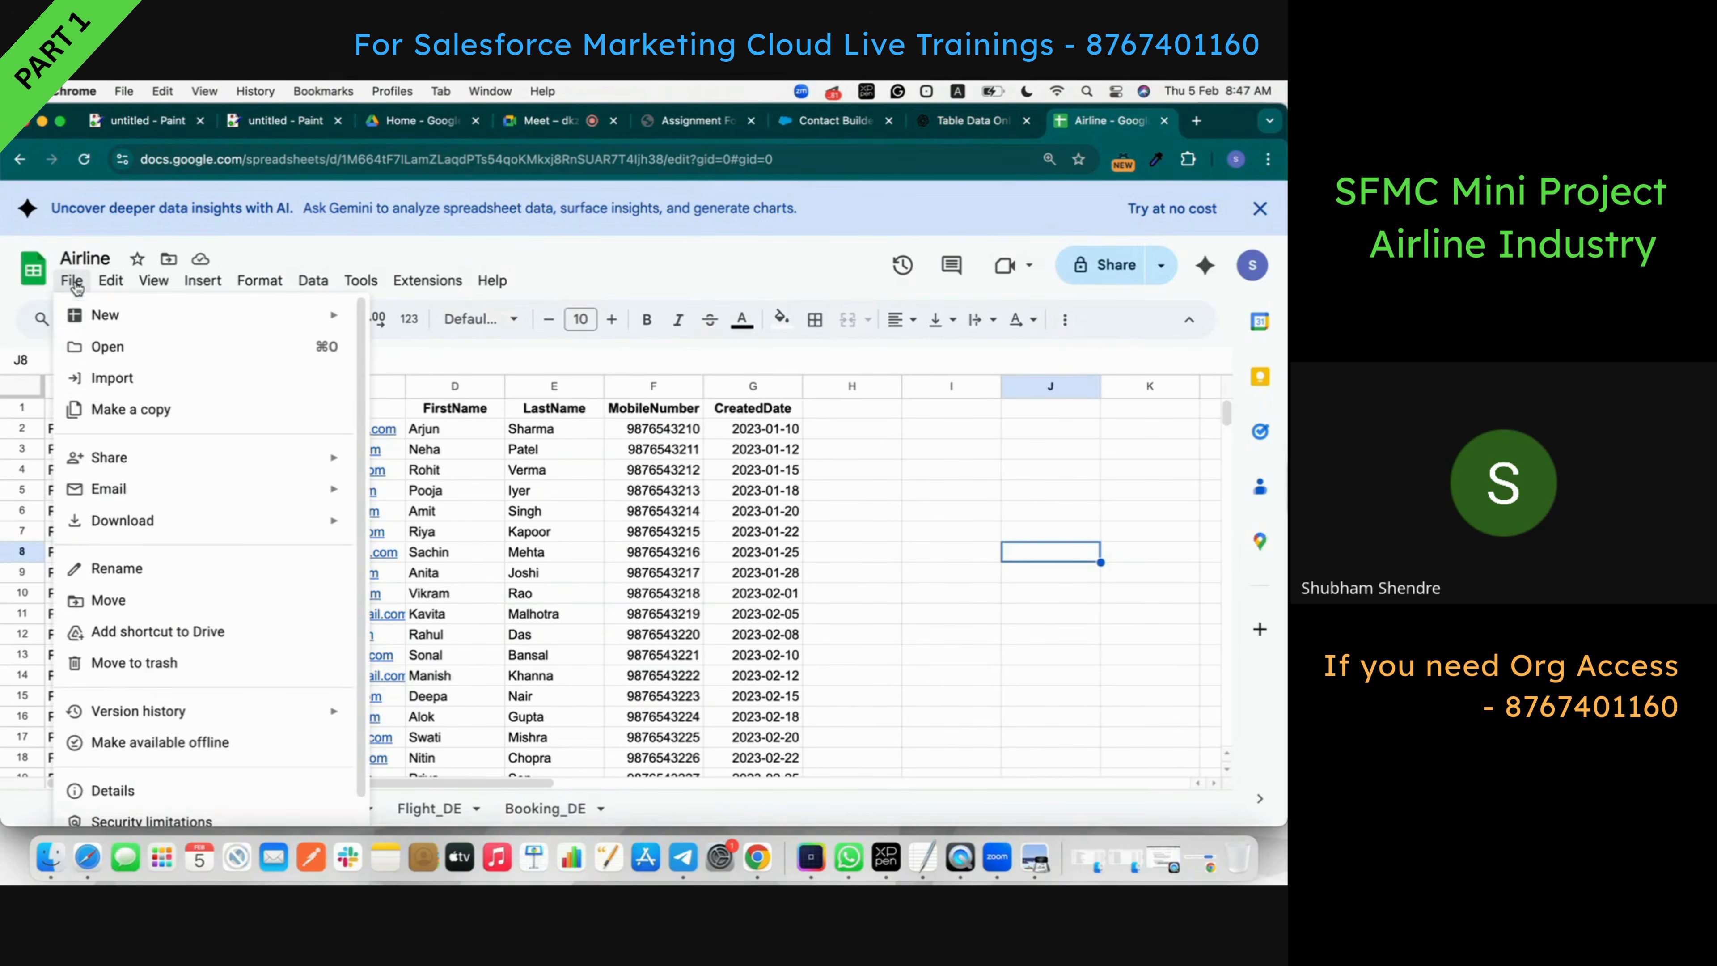
pyautogui.moveTo(146, 521)
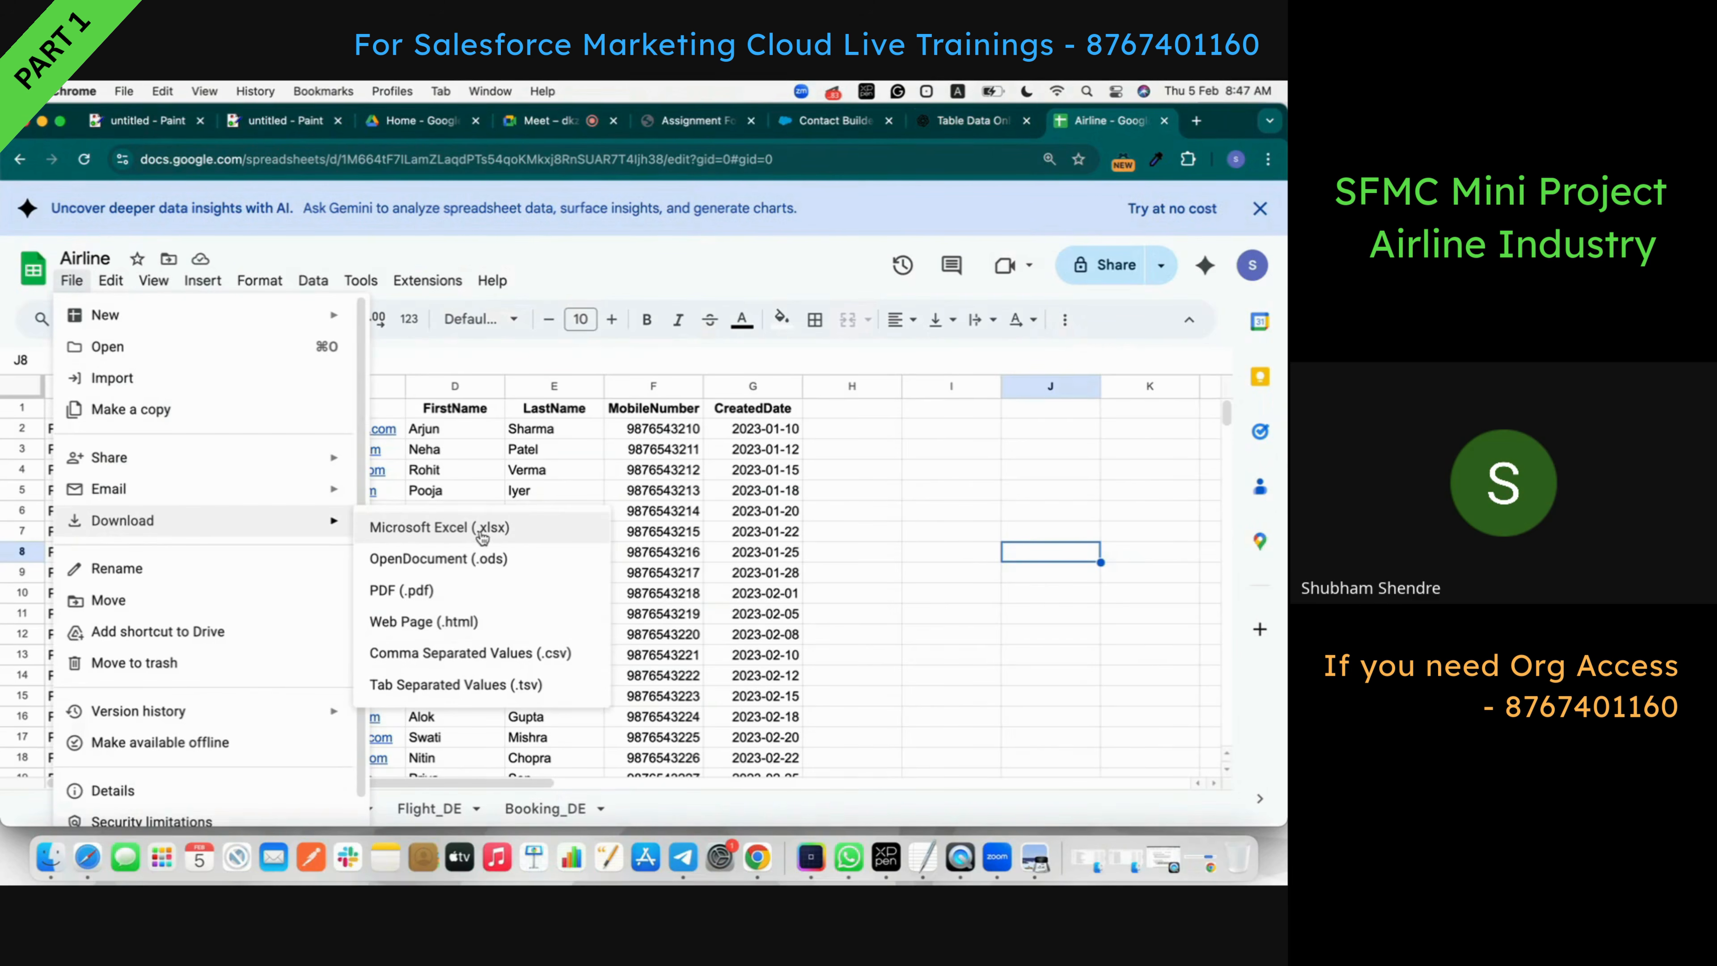
pyautogui.click(517, 668)
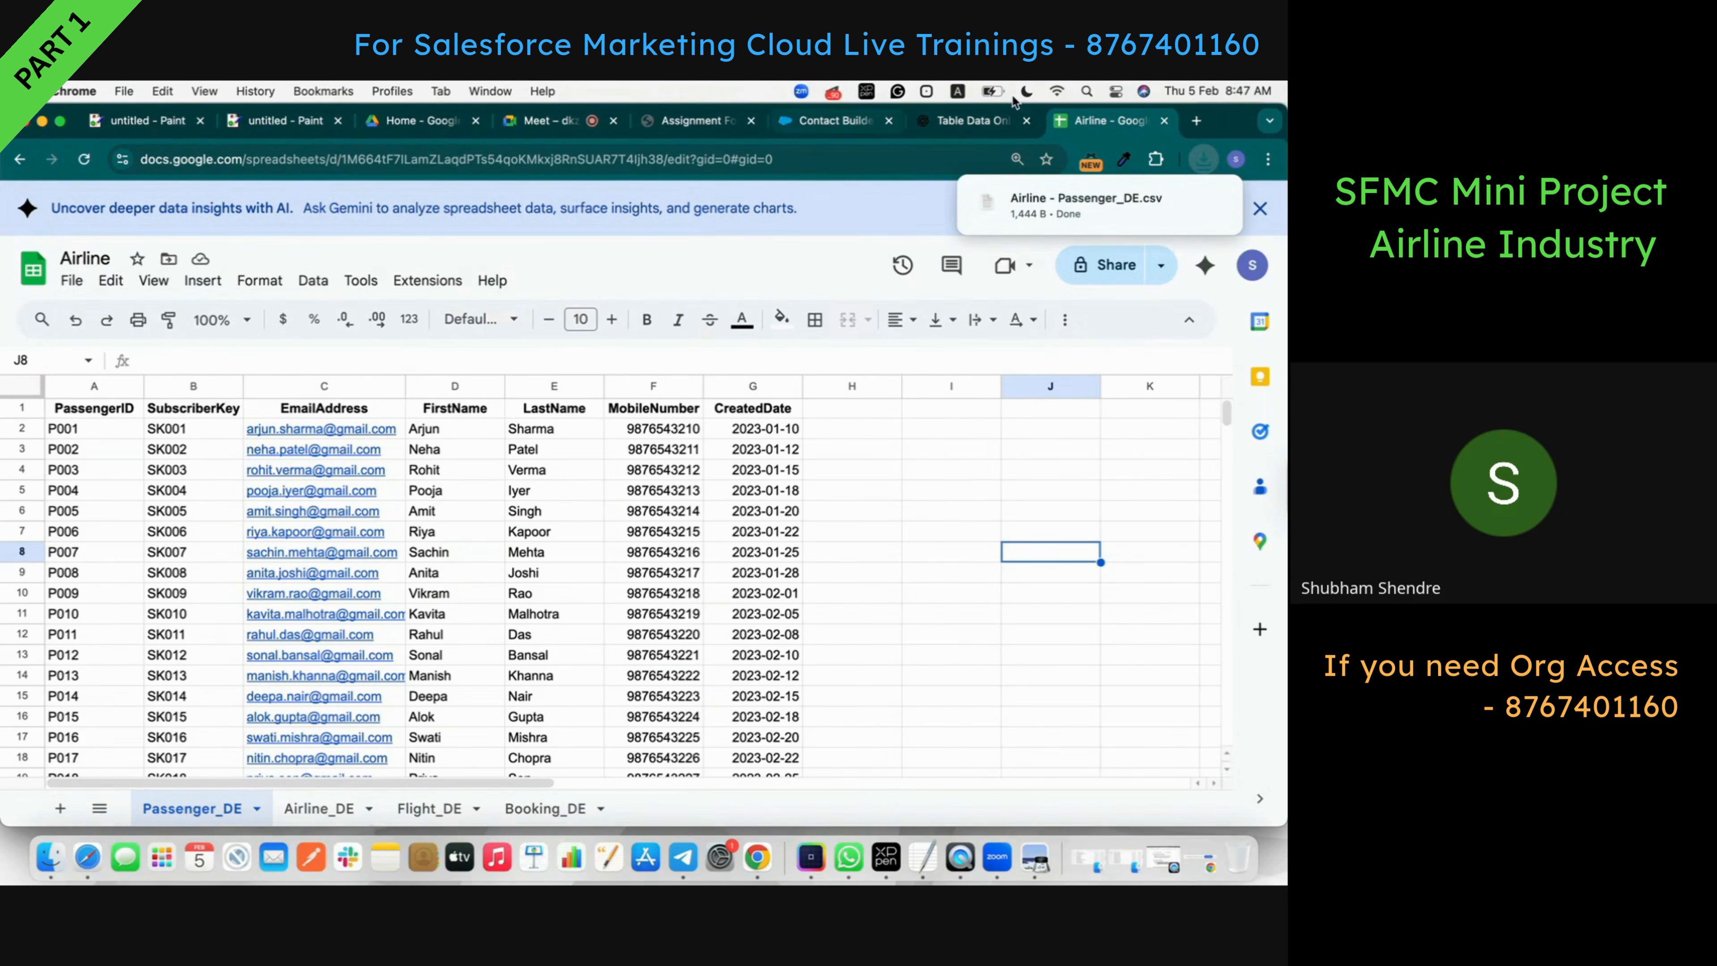
pyautogui.click(980, 120)
pyautogui.click(713, 122)
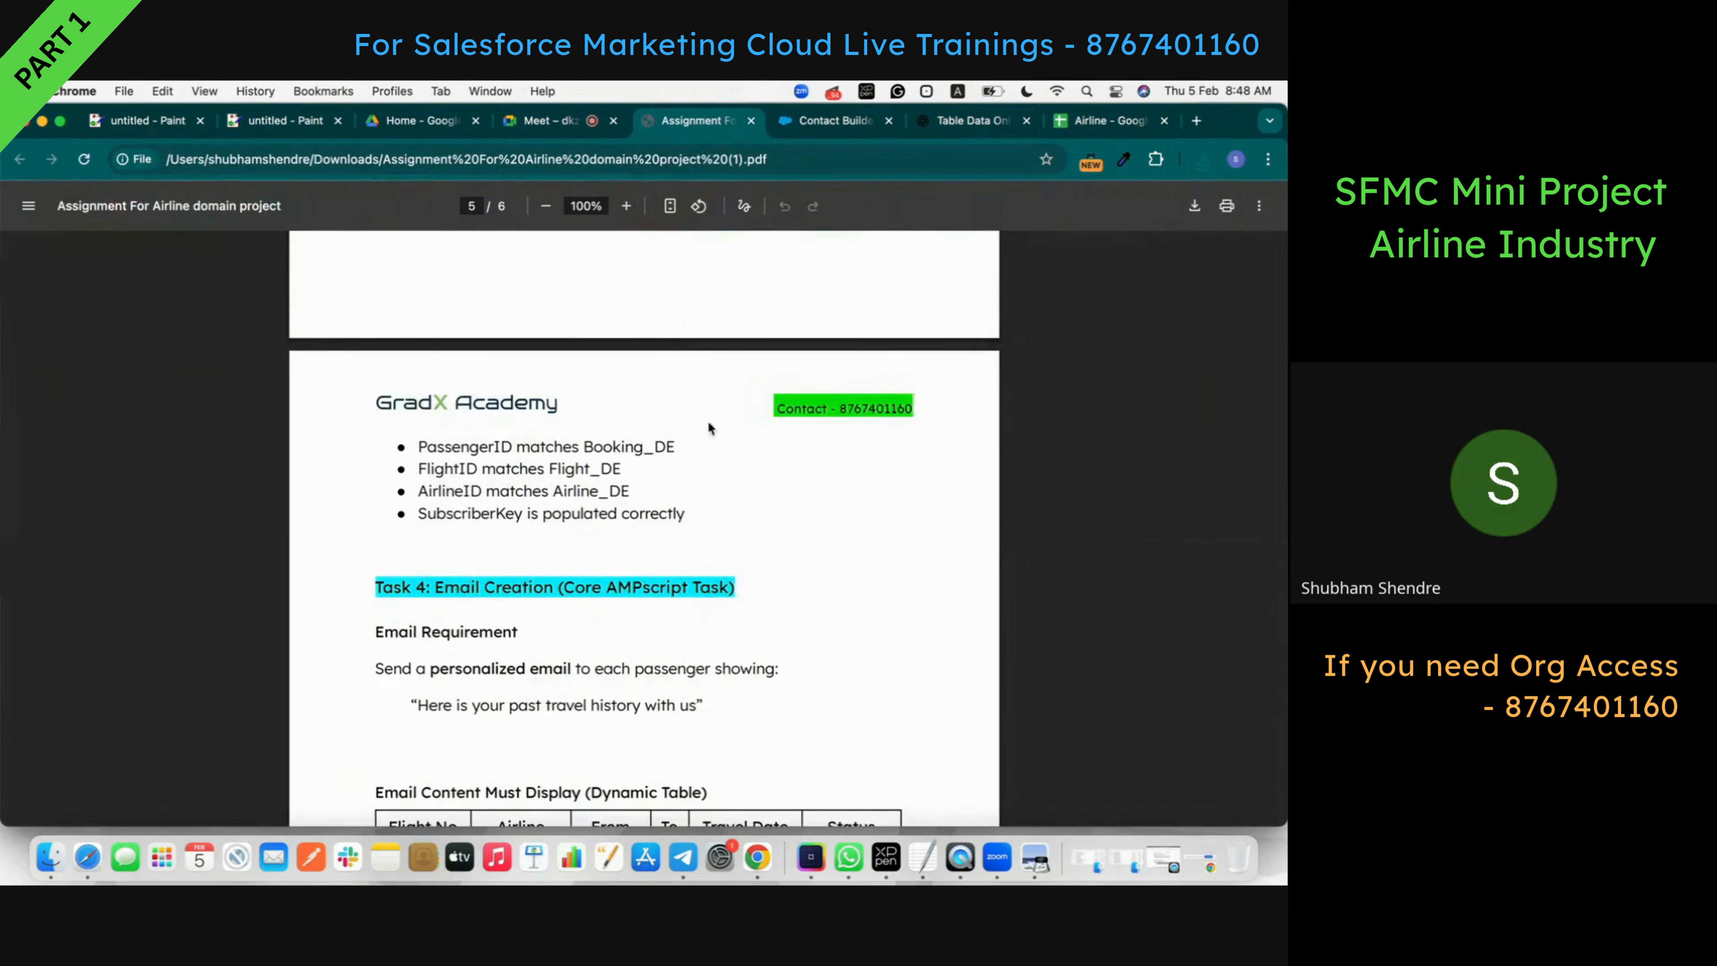
# - Go from Contact Builder to Email Studio's Subscribers > Data Extensions list
pyautogui.click(832, 120)
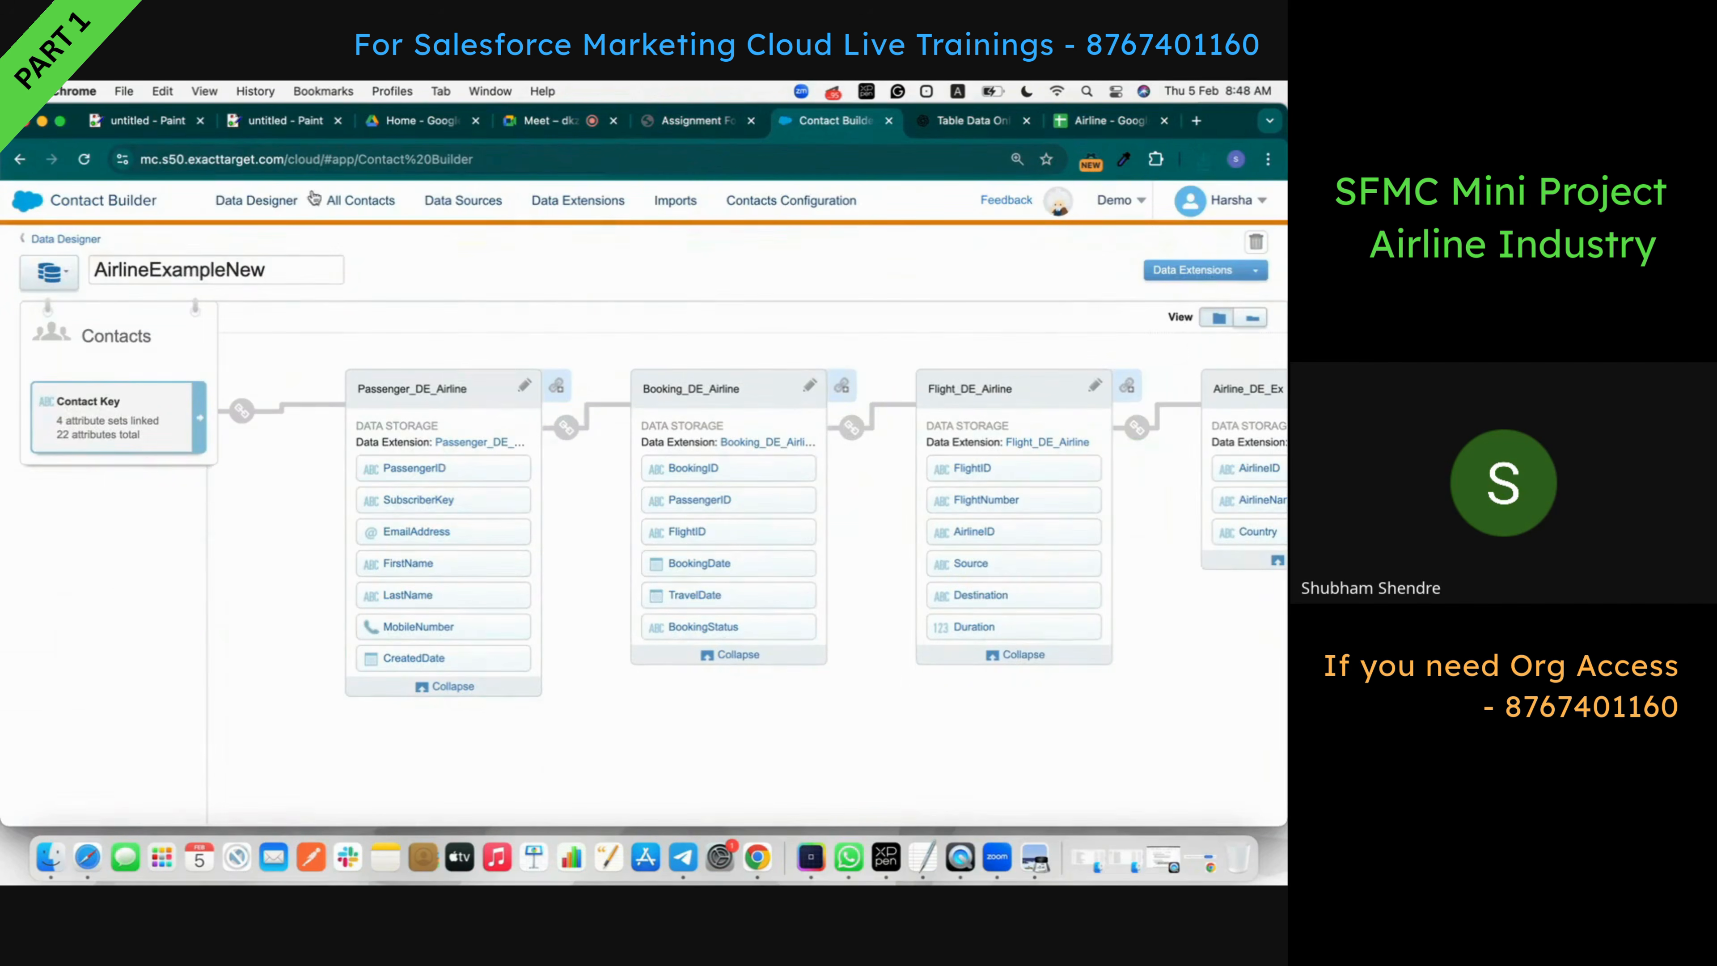
pyautogui.click(70, 203)
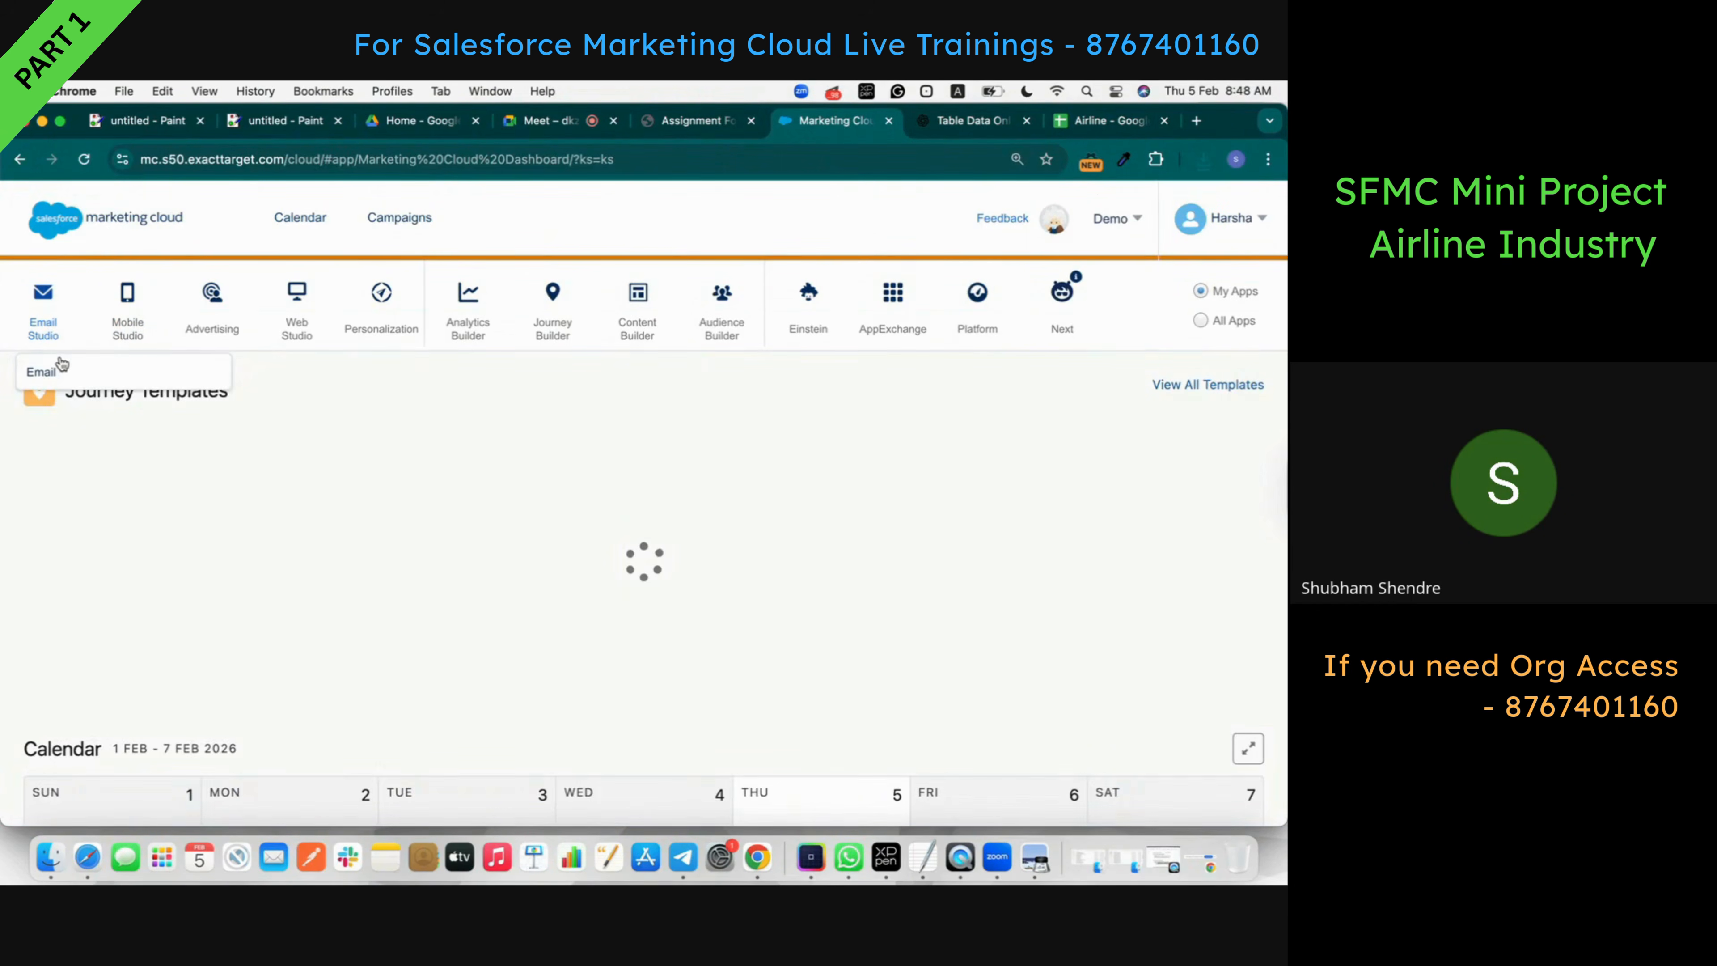
pyautogui.click(61, 365)
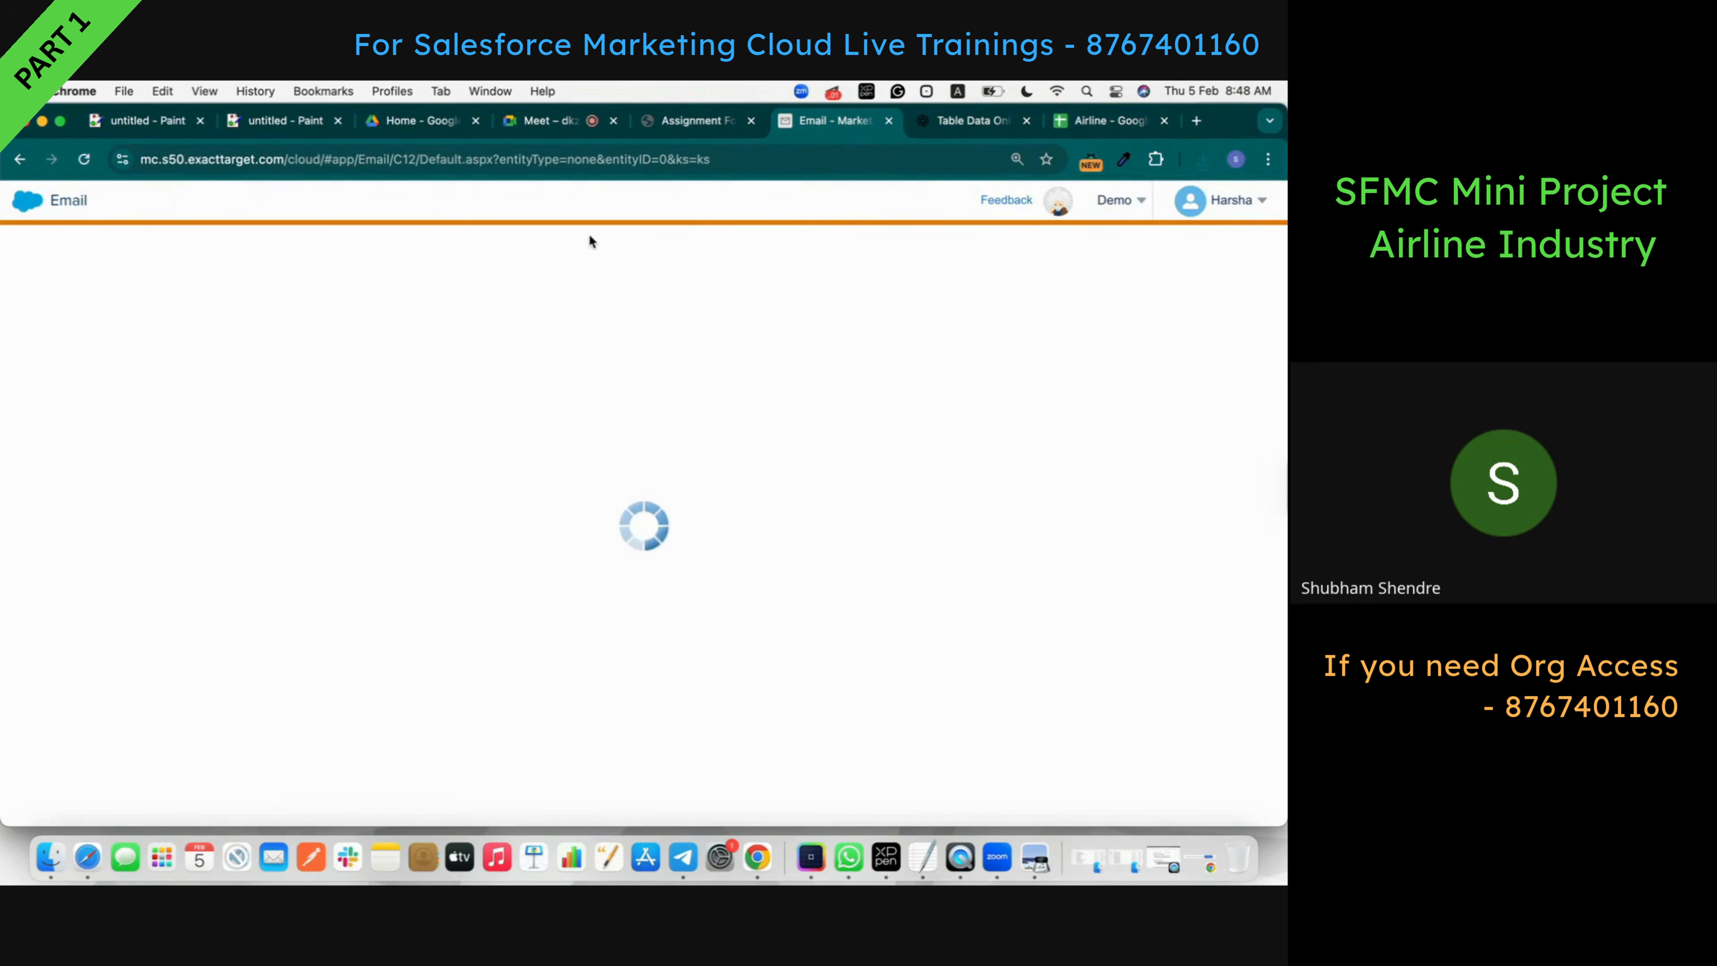
pyautogui.moveTo(433, 229)
pyautogui.moveTo(345, 200)
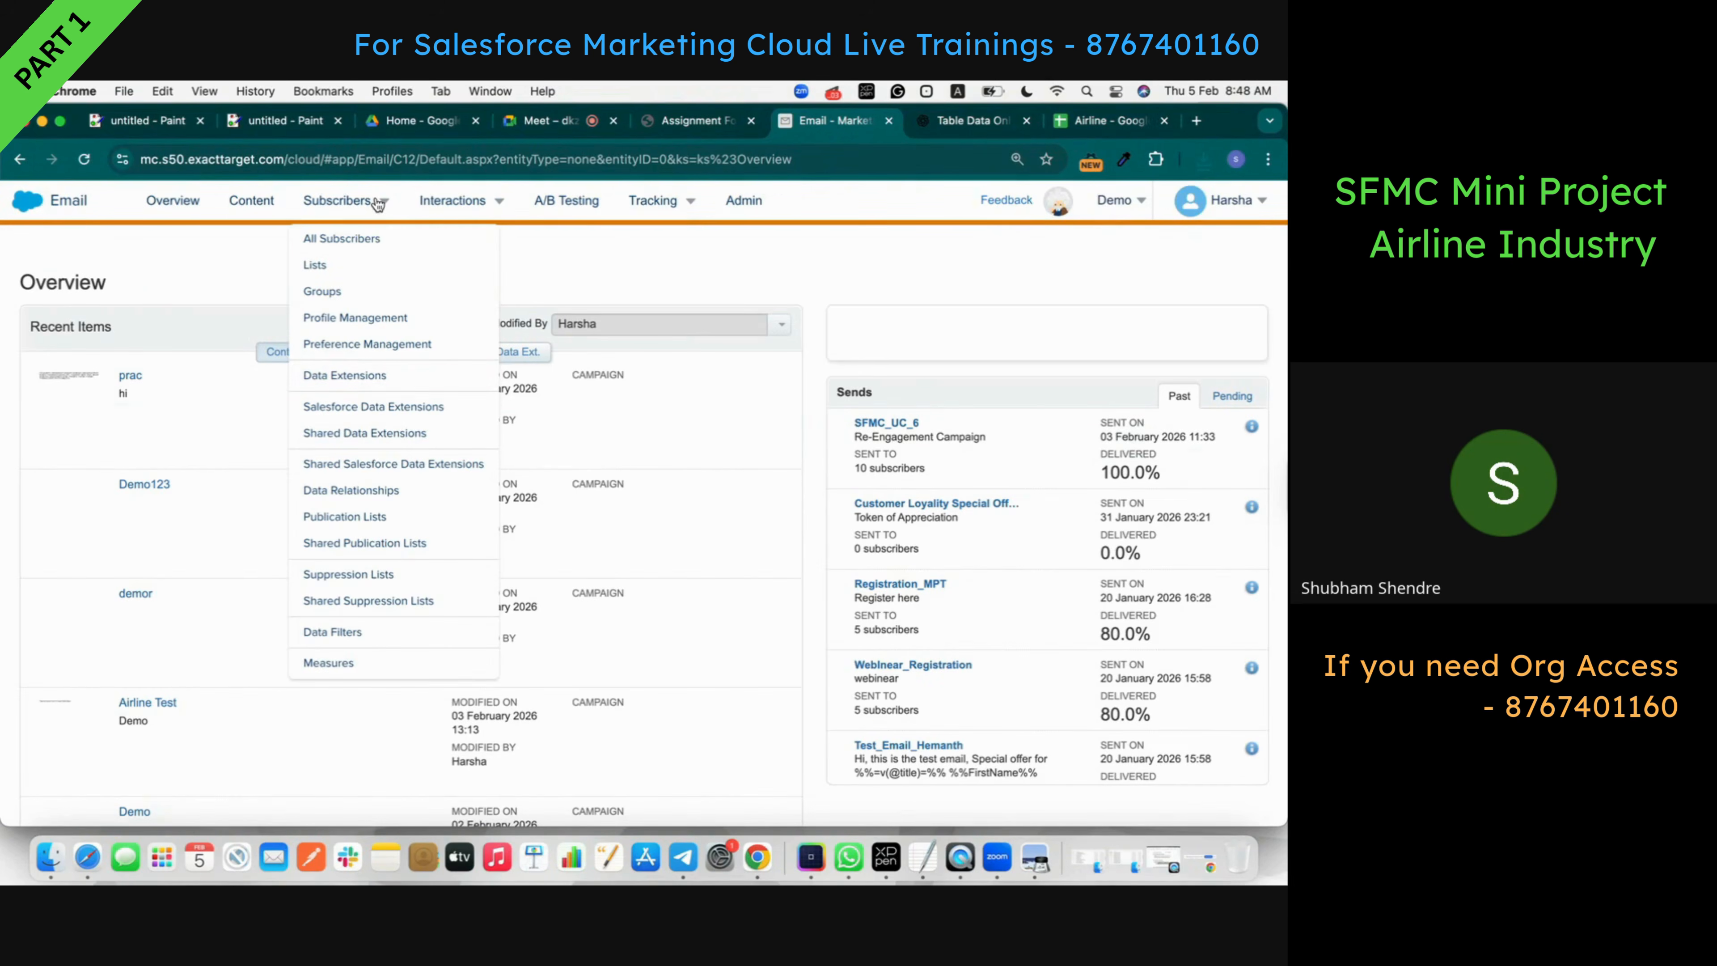
pyautogui.click(367, 376)
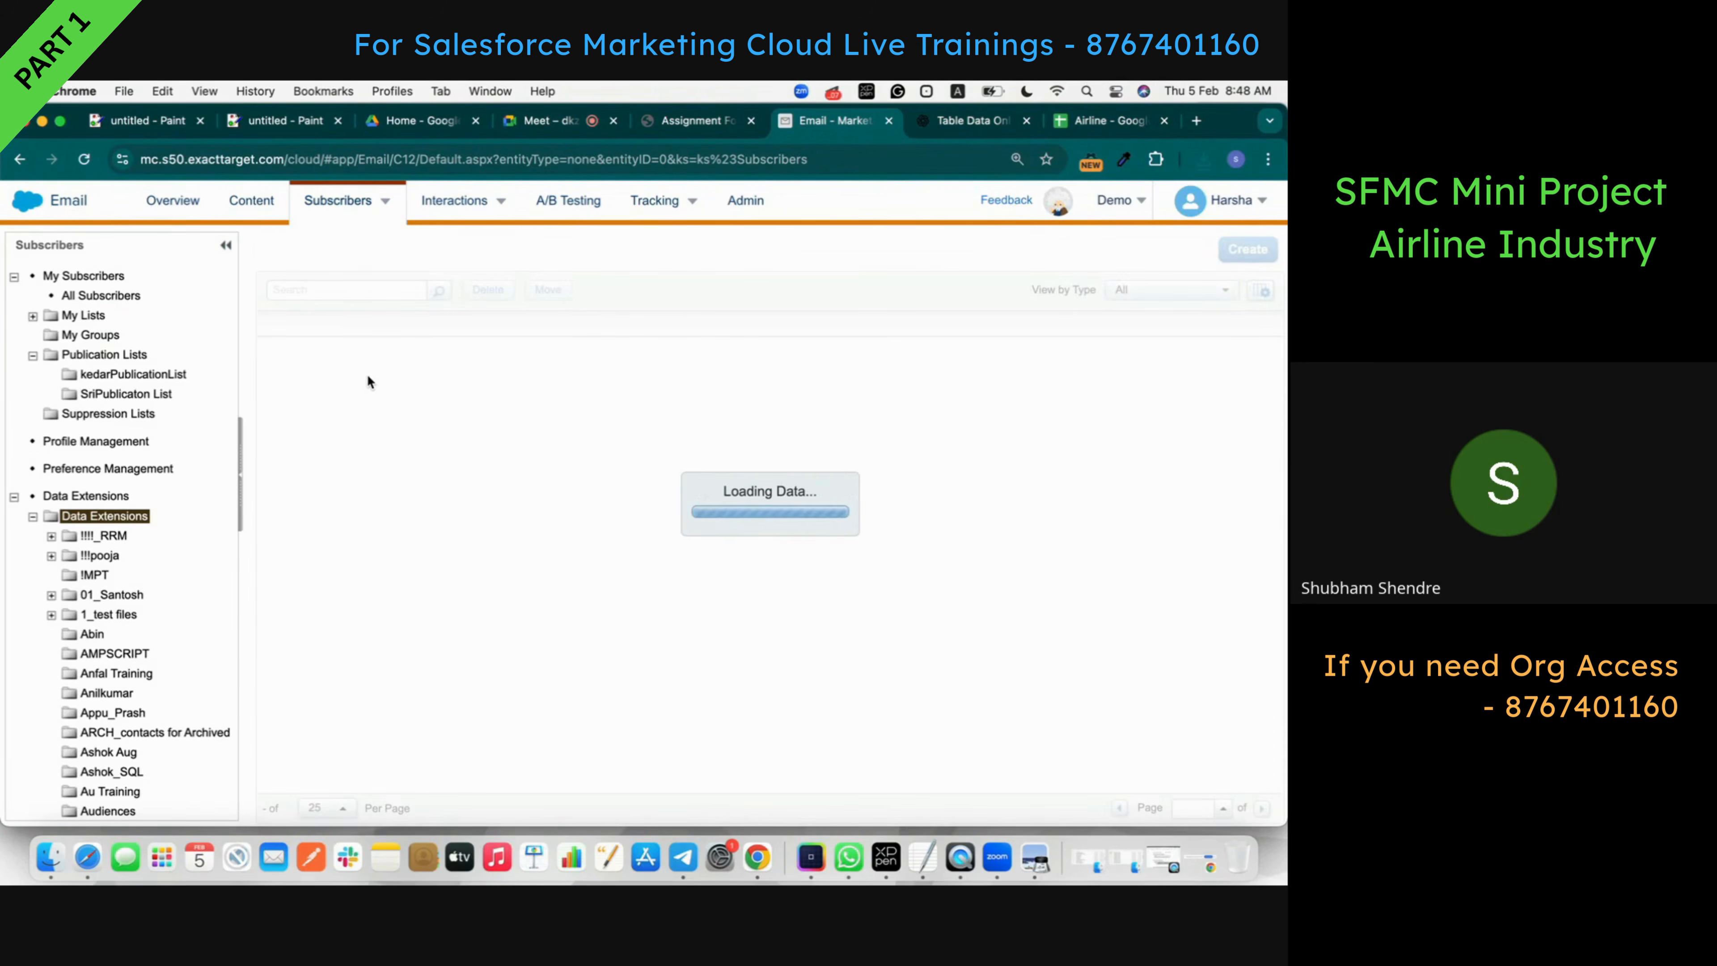
# - Open the AirlineExample folder listing Passenger_DE_Airline and three other empty data extensions
pyautogui.scroll(-3, 476, 440)
pyautogui.scroll(-5, 475, 440)
pyautogui.scroll(-10, 61, 776)
pyautogui.scroll(-10, 61, 776)
pyautogui.scroll(5, 60, 776)
pyautogui.scroll(-15, 61, 778)
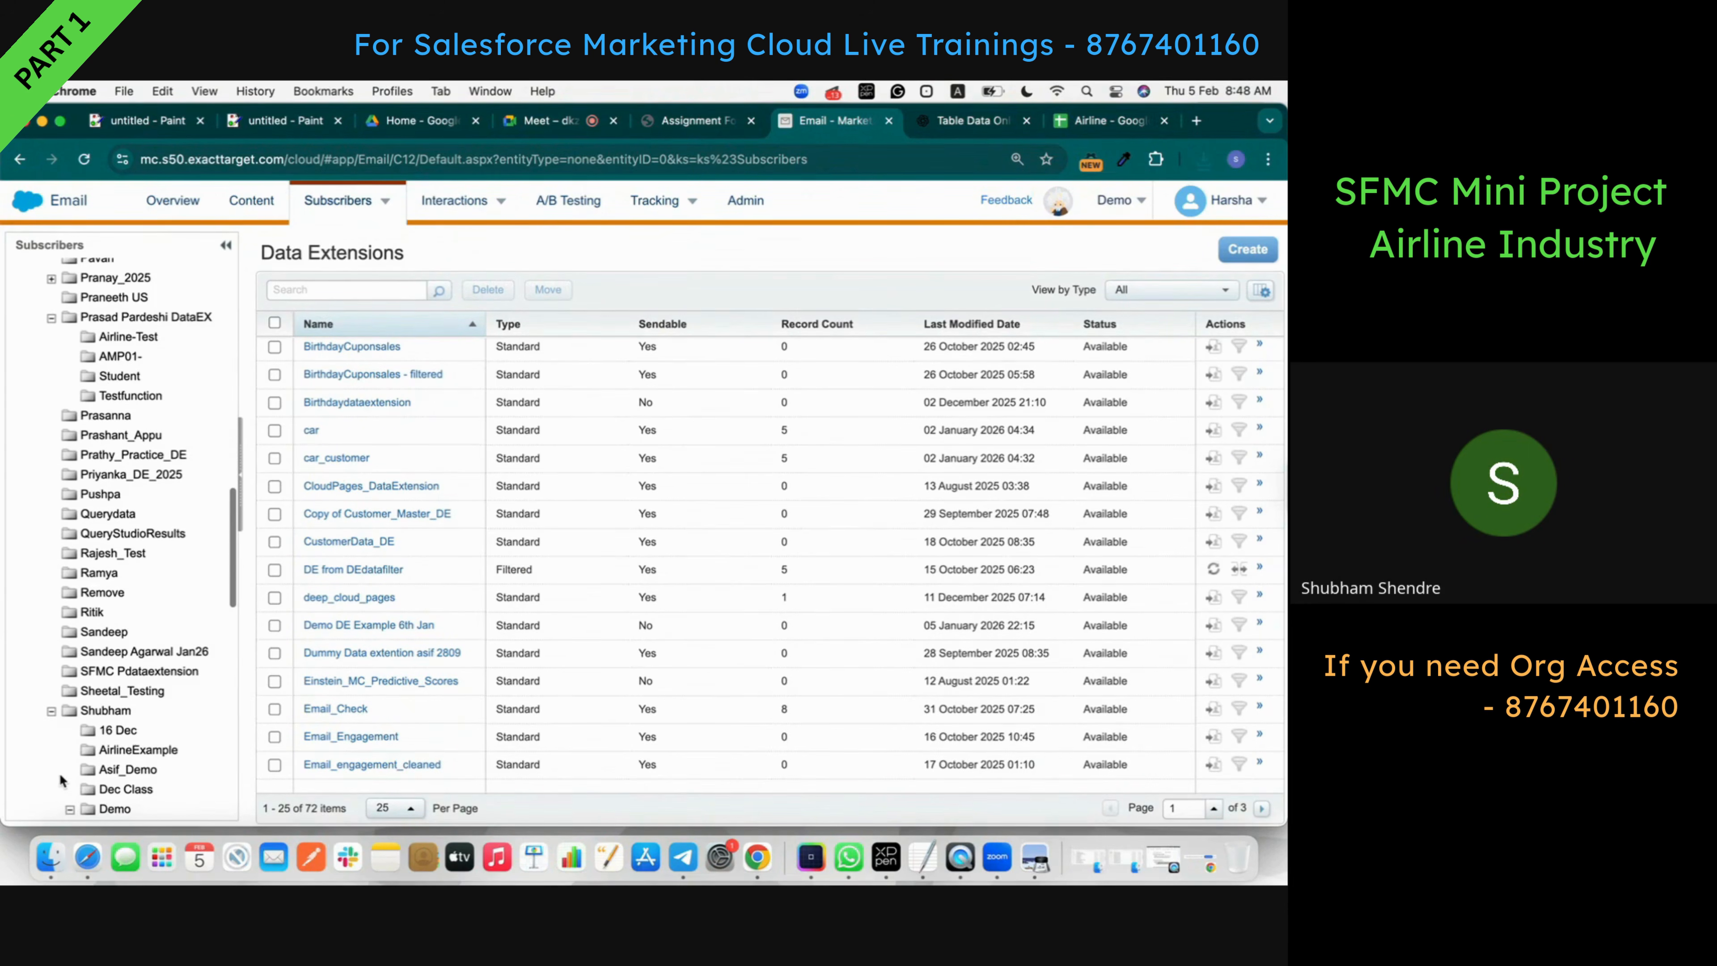
pyautogui.scroll(-5, 96, 710)
pyautogui.scroll(-5, 119, 666)
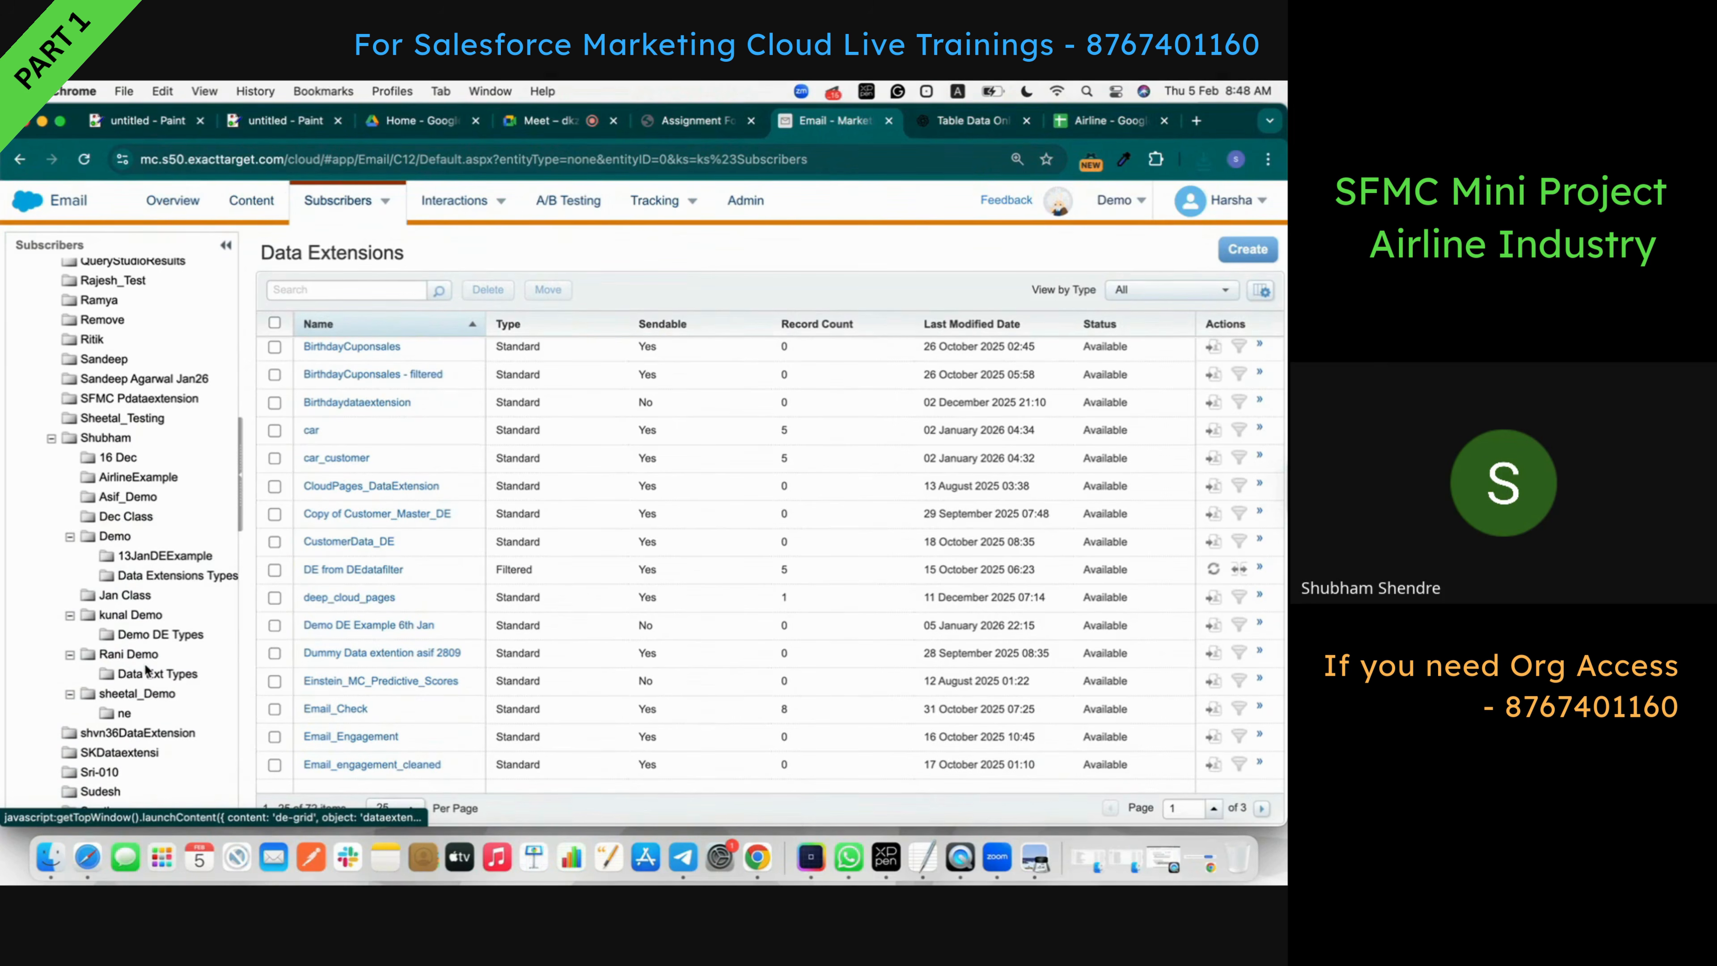
pyautogui.scroll(-2, 141, 666)
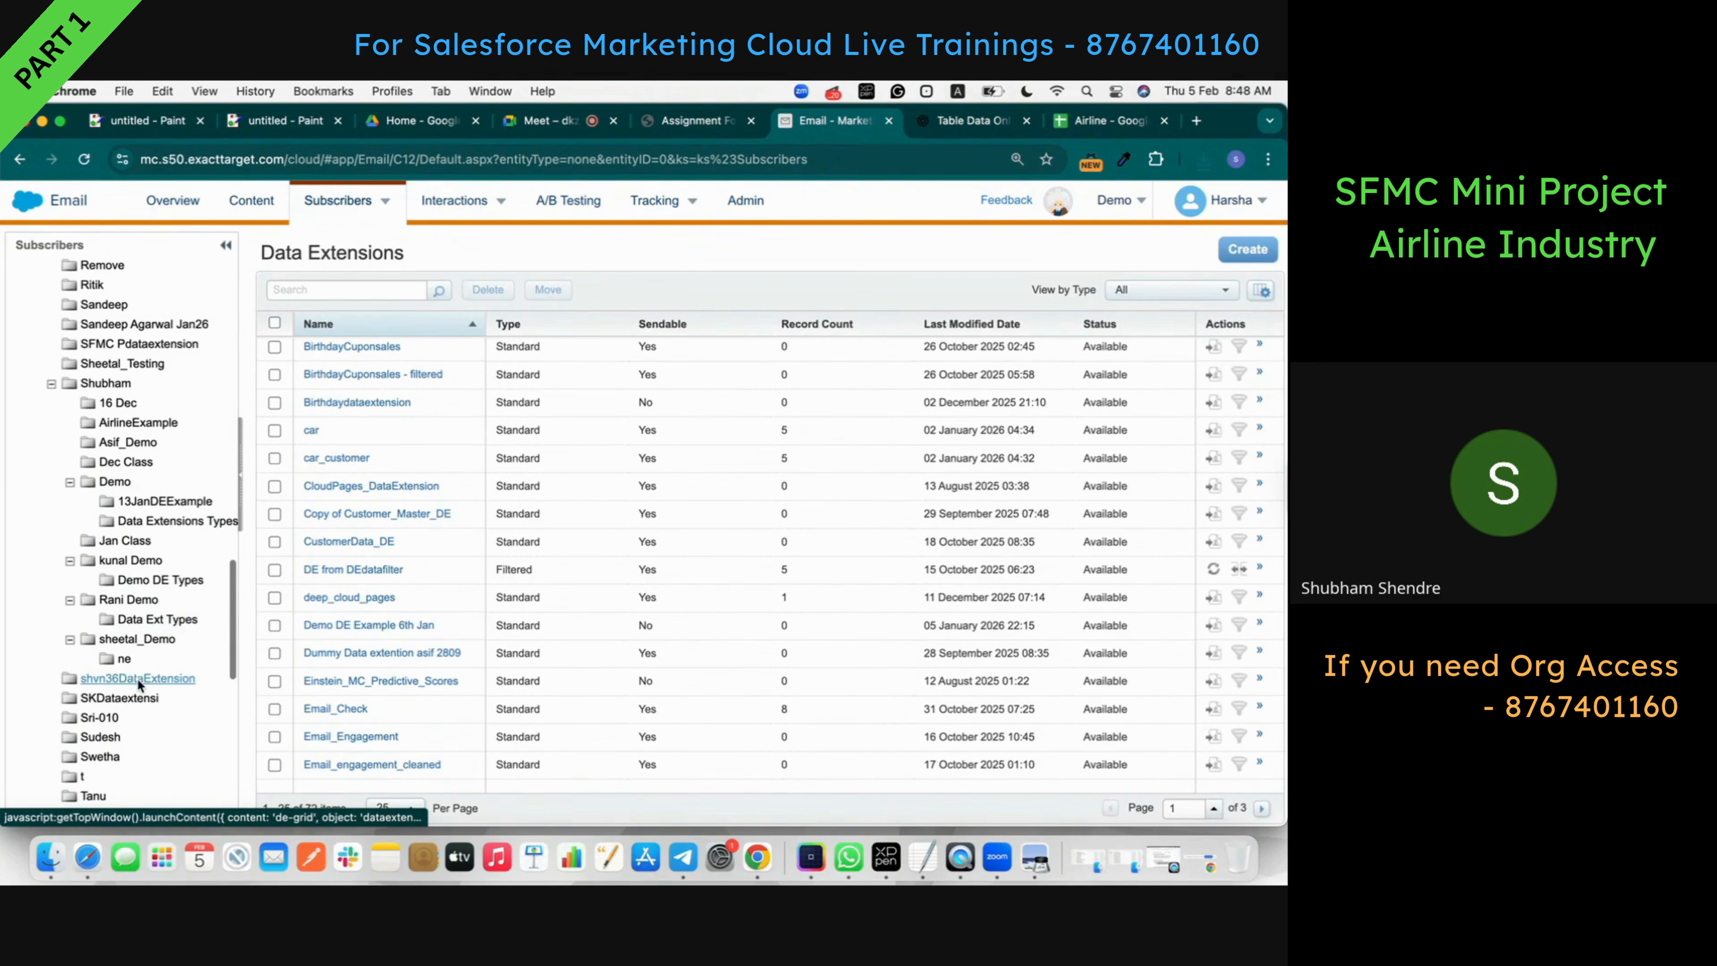
pyautogui.click(132, 424)
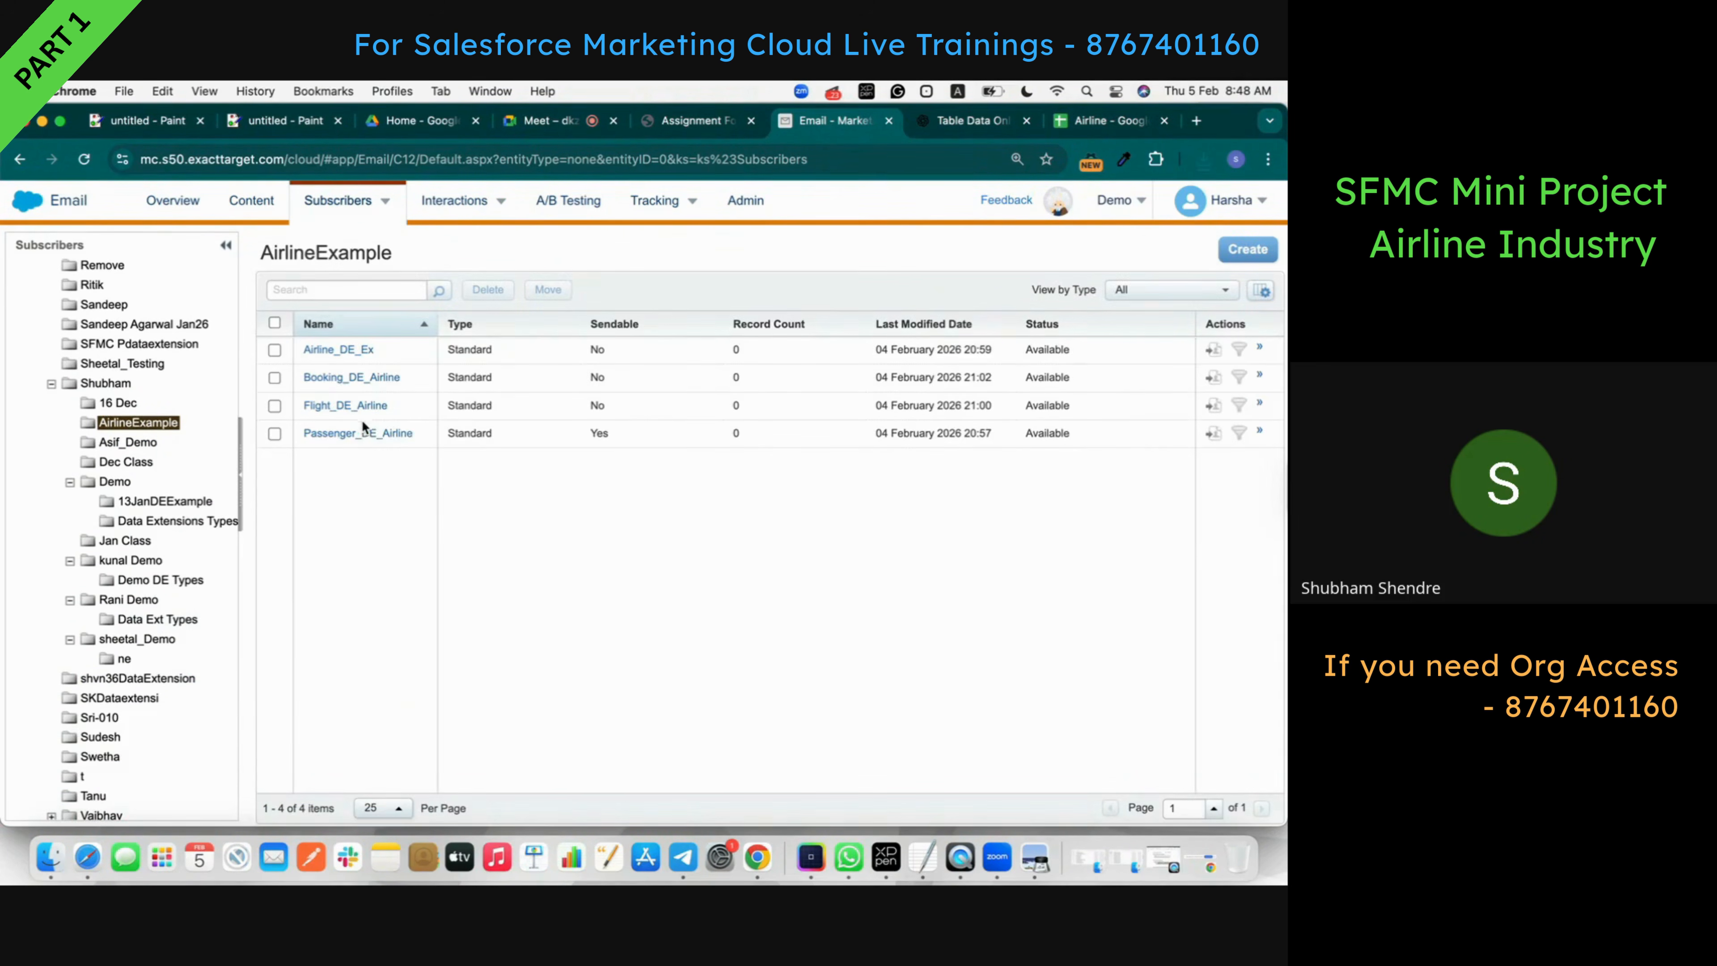
# - View Passenger_DE_Airline's records (0 items), confirm the CSV downloaded, and cancel Export
pyautogui.click(364, 428)
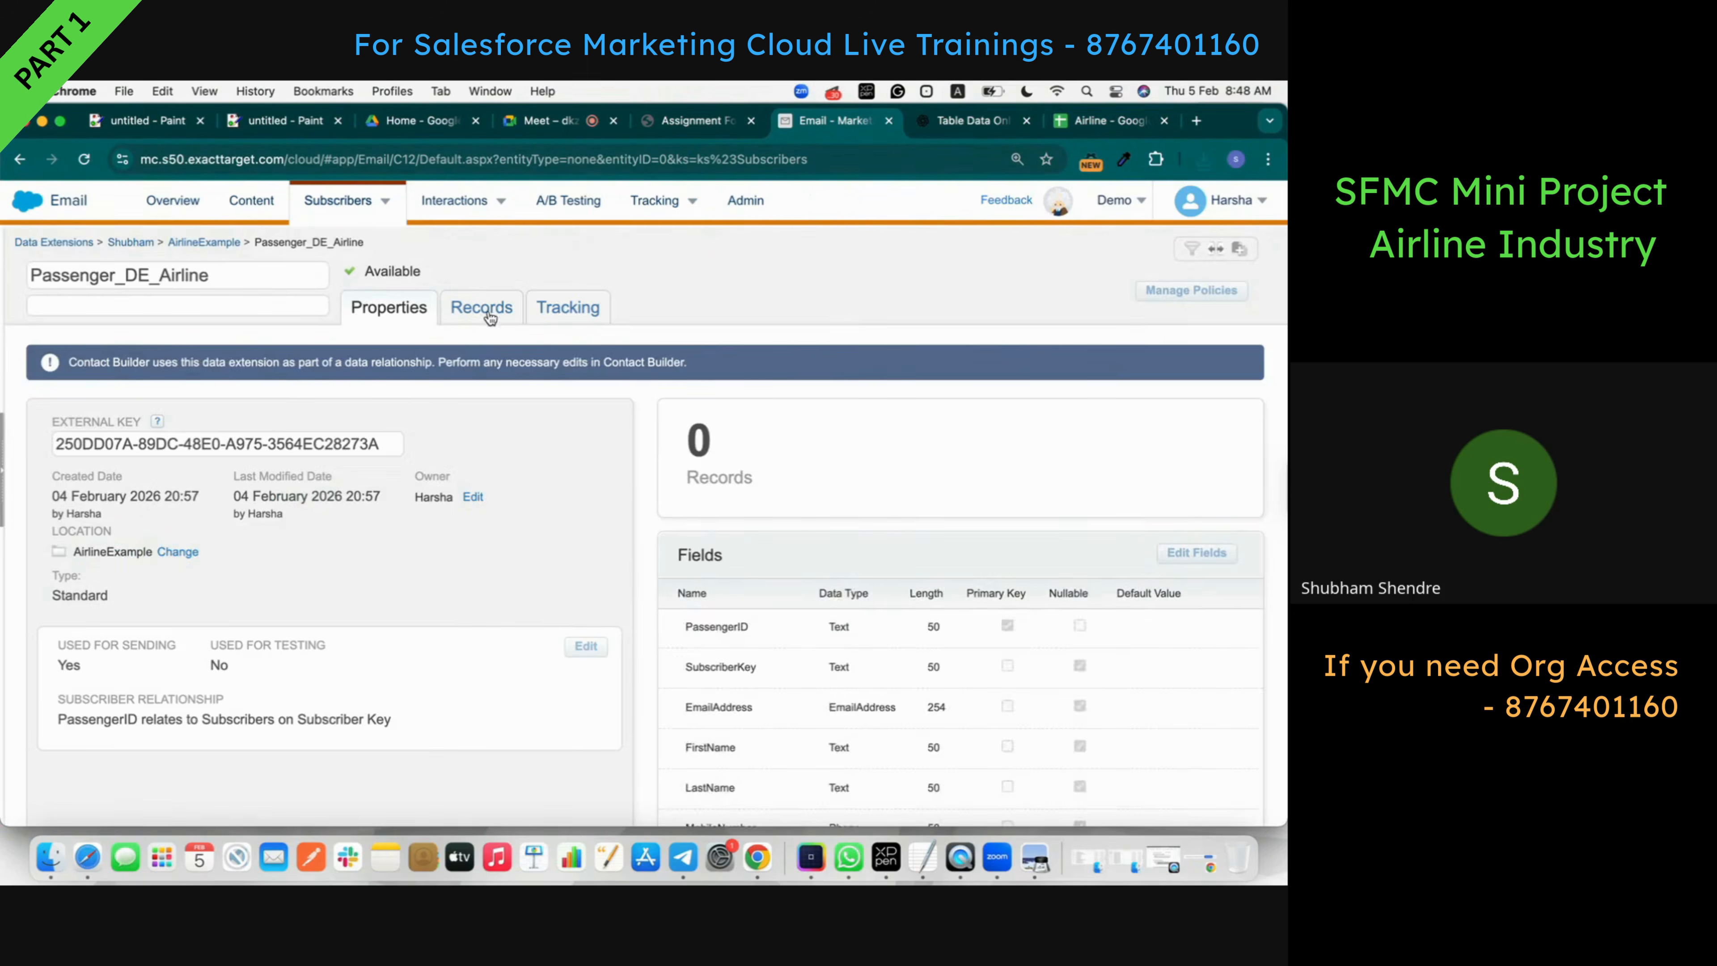
pyautogui.click(487, 310)
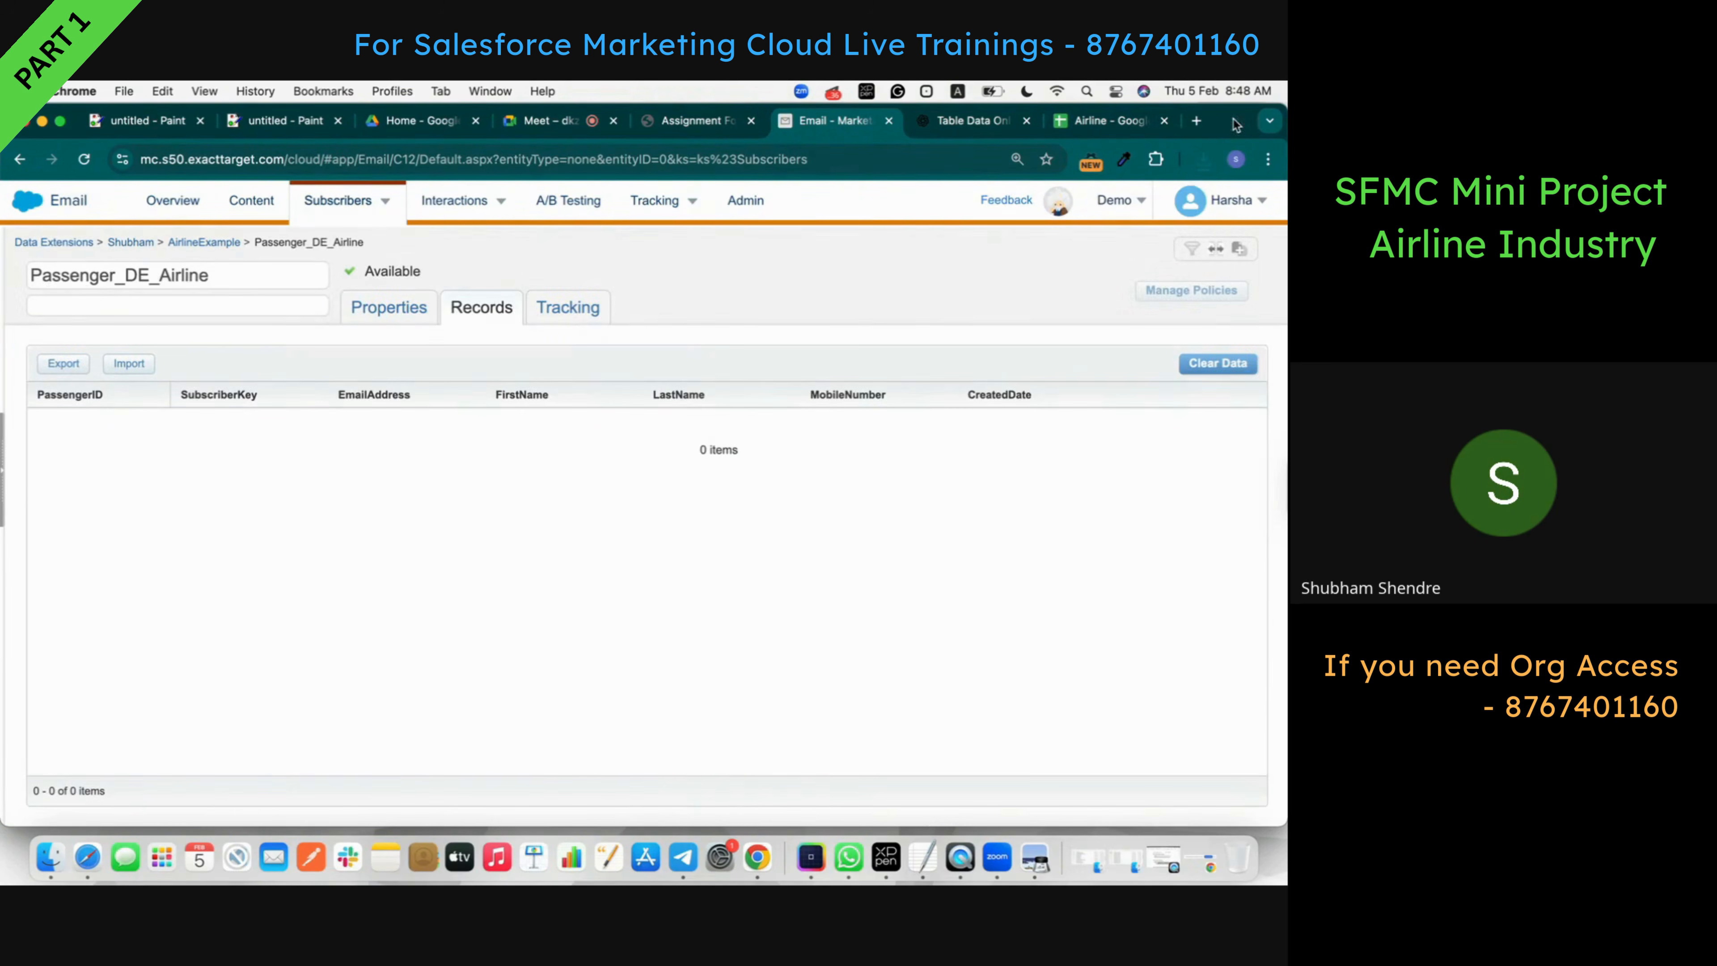
pyautogui.click(1210, 159)
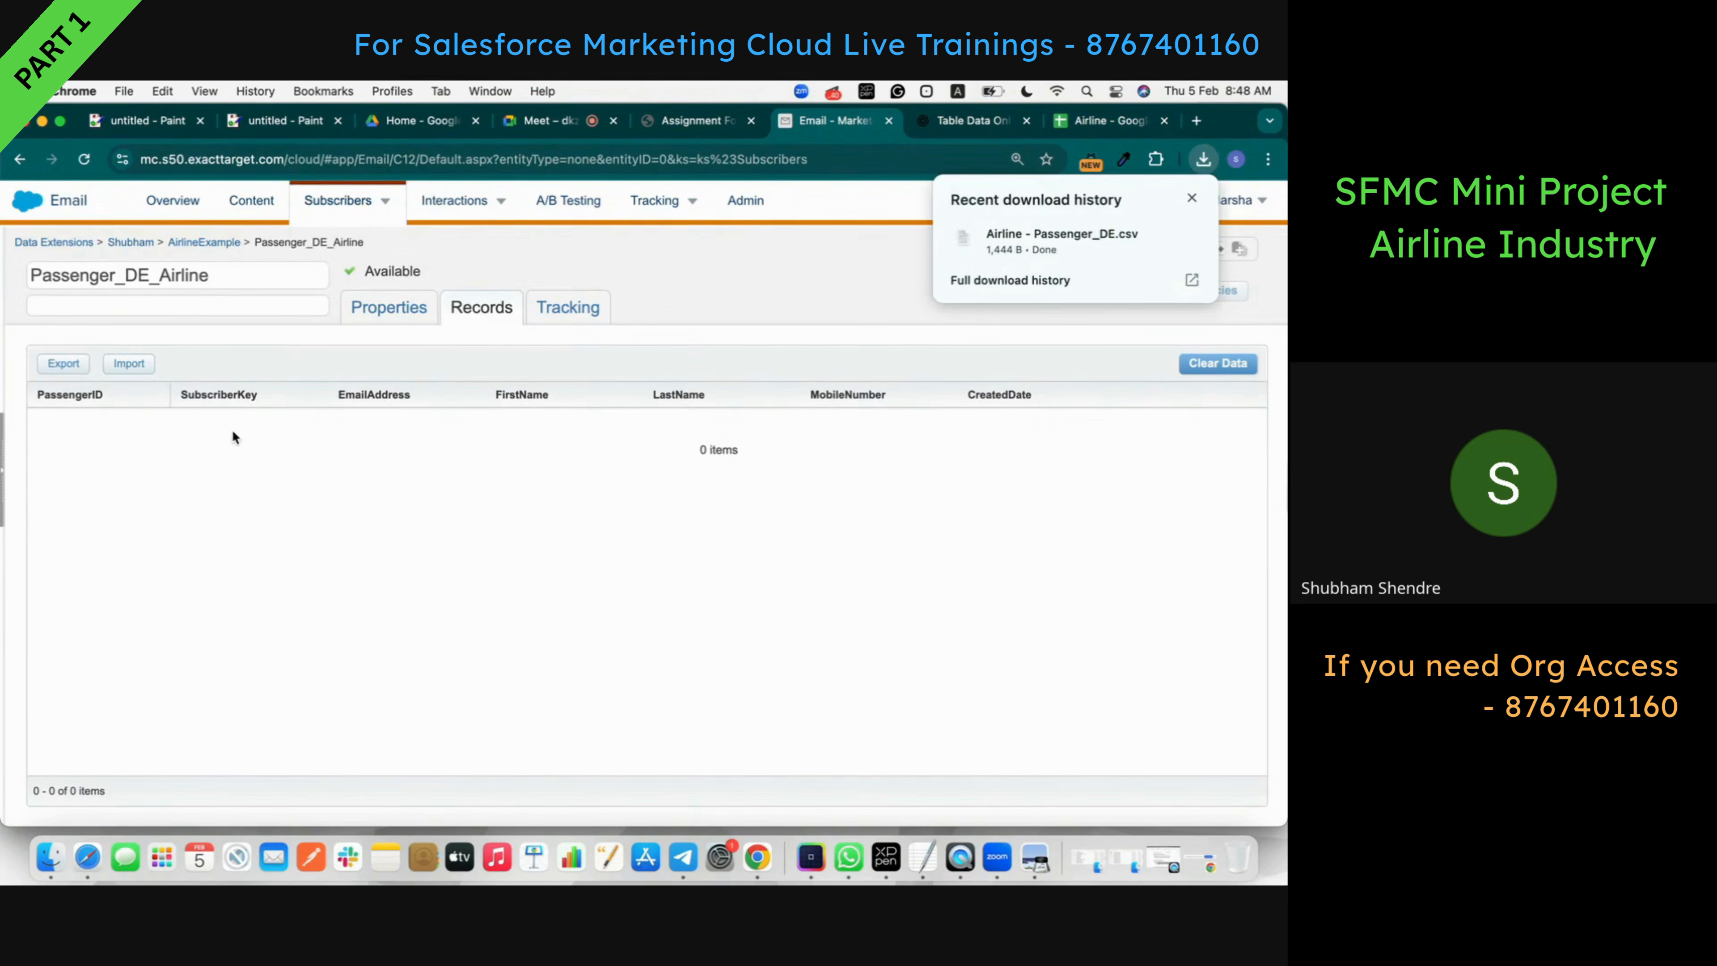
pyautogui.click(79, 383)
pyautogui.click(66, 366)
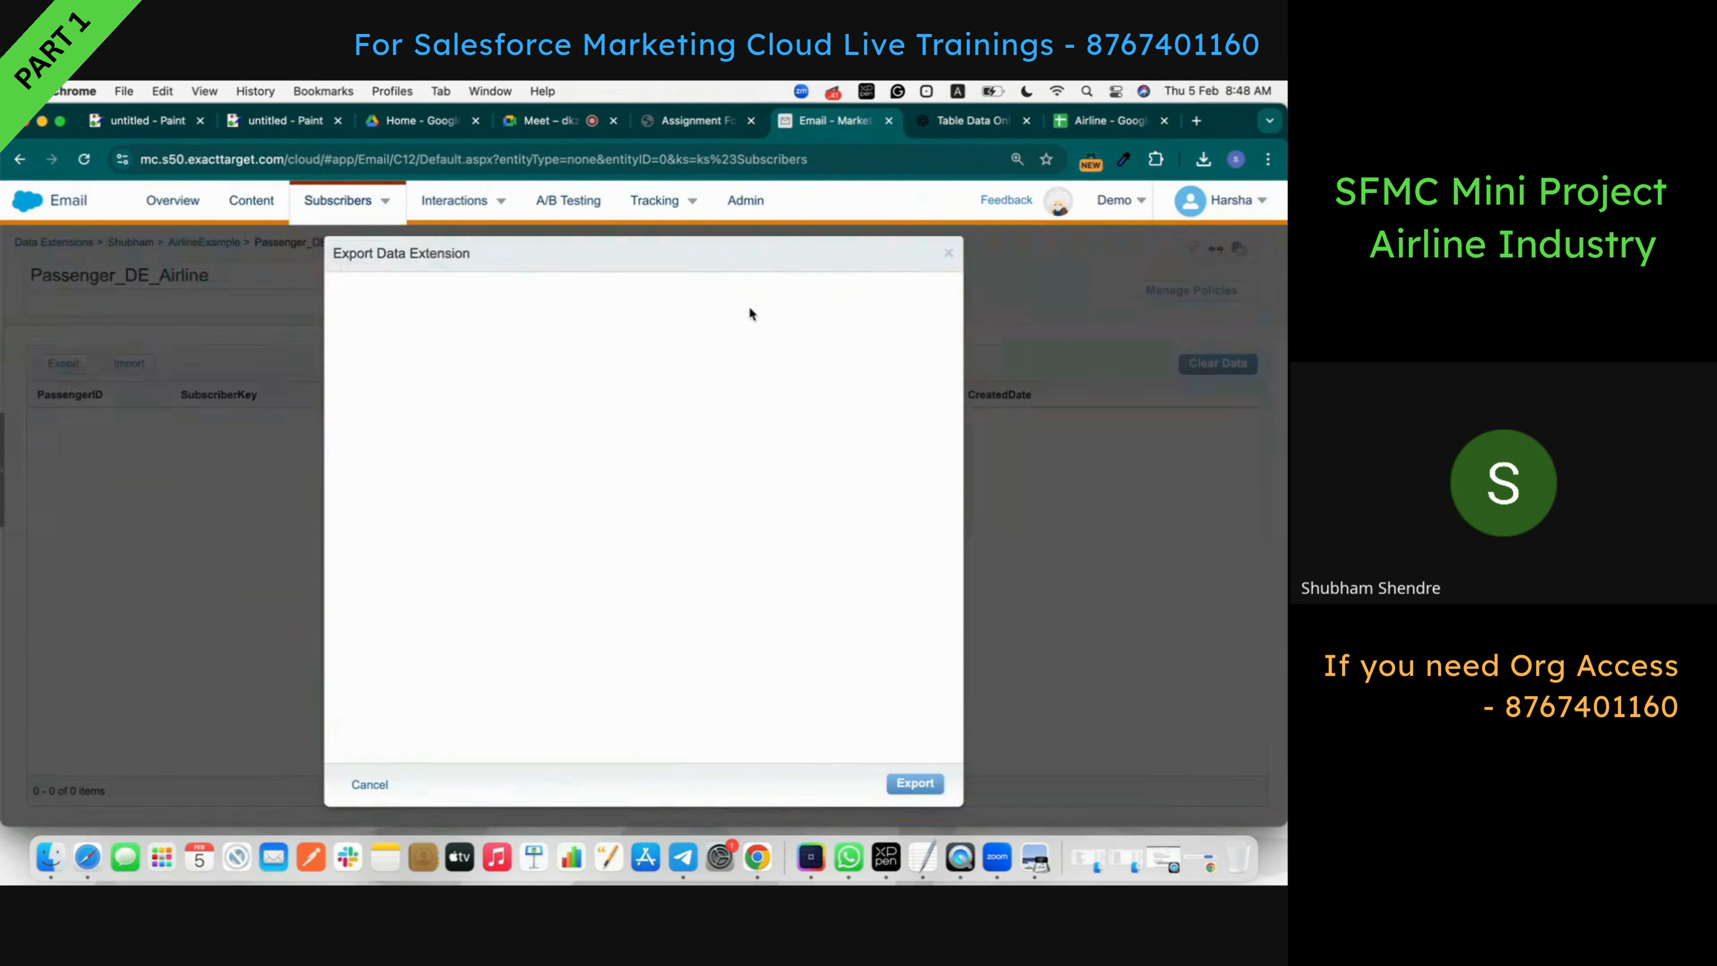
pyautogui.click(371, 782)
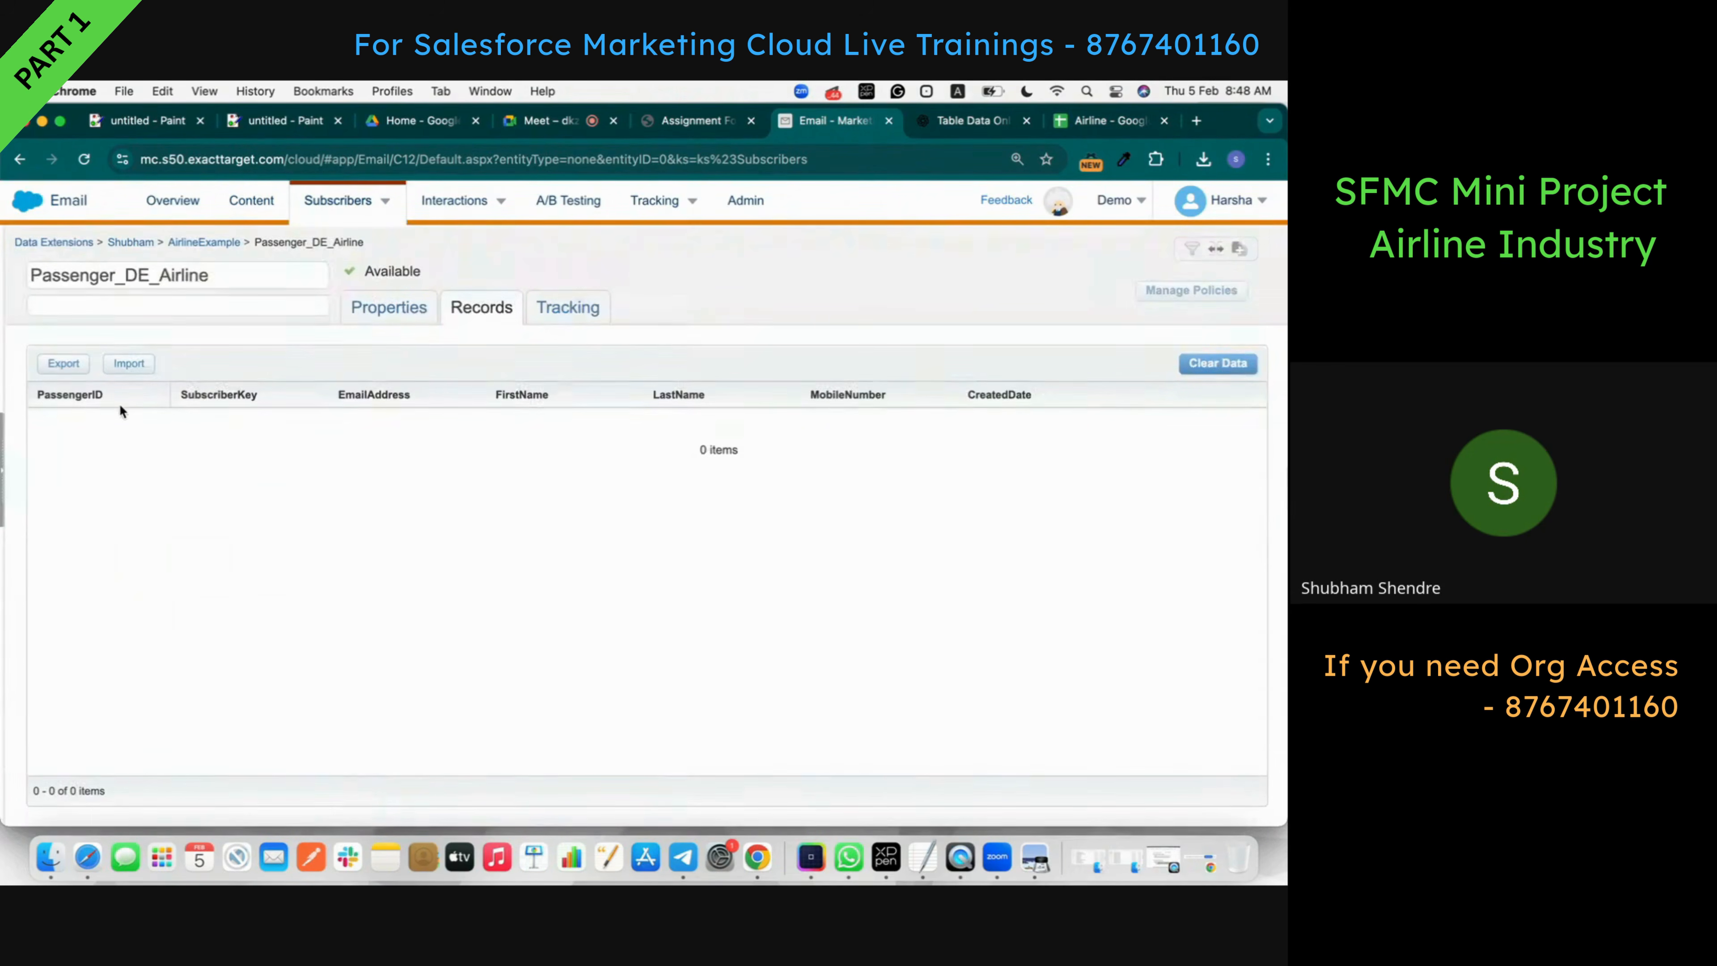
# - Choose Airline - Passenger_DE.csv as the import file for Passenger_DE_Airline
pyautogui.click(137, 366)
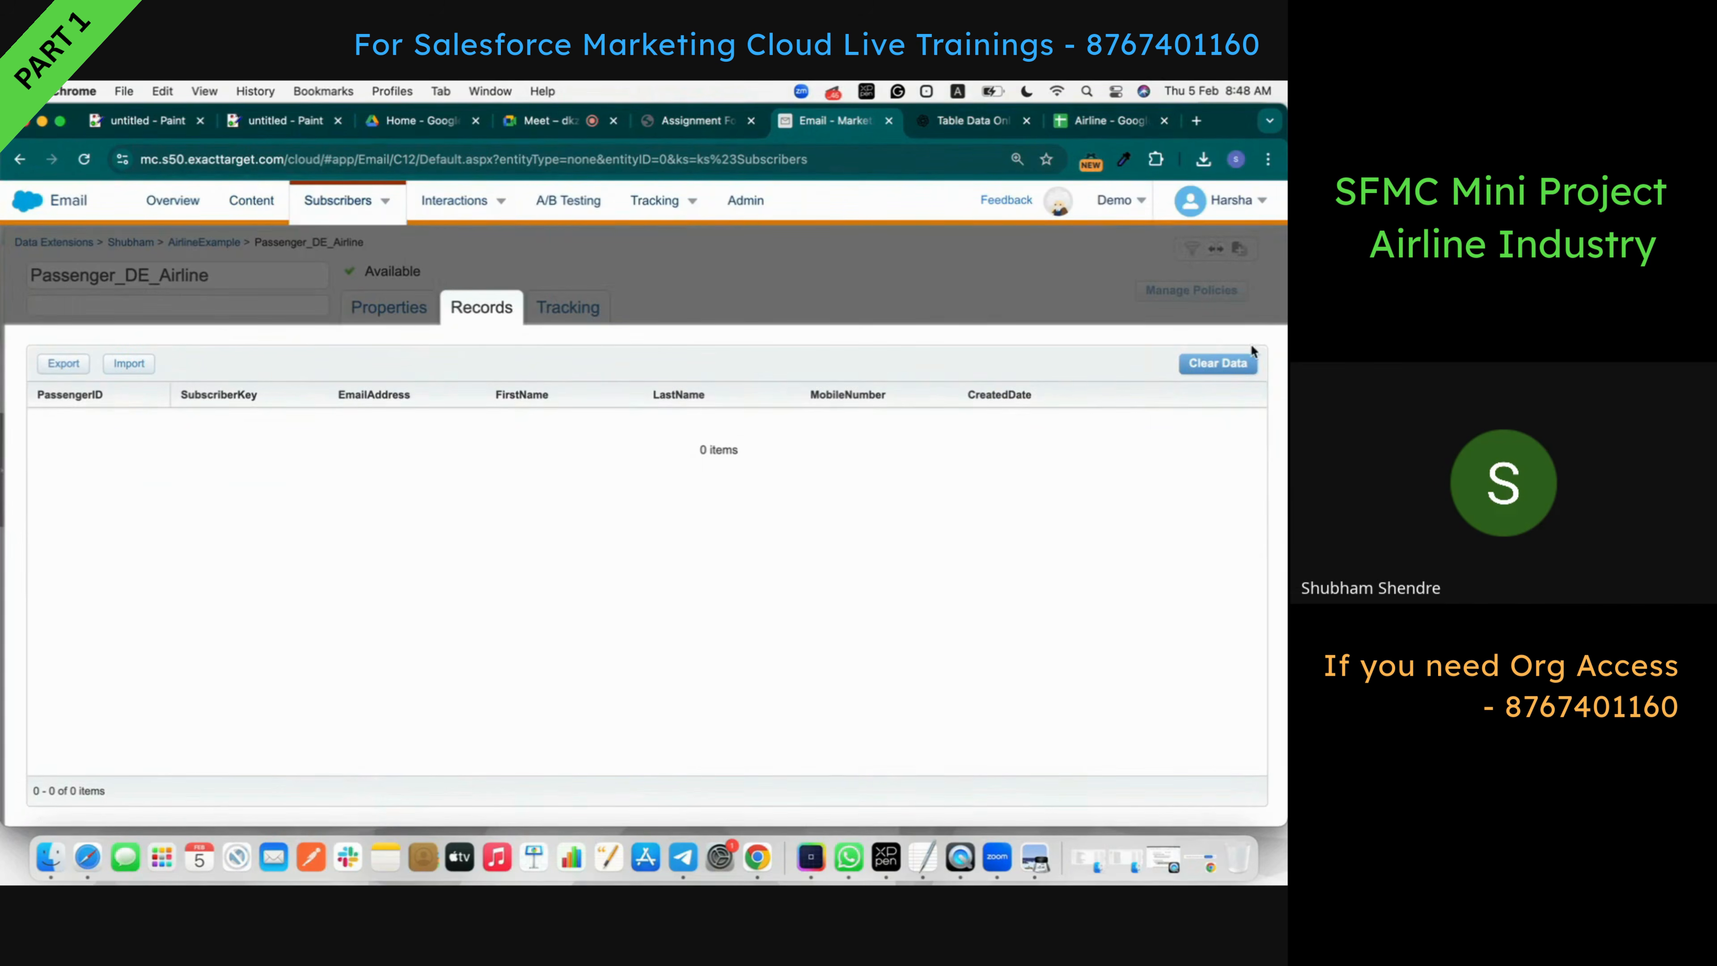
pyautogui.click(113, 368)
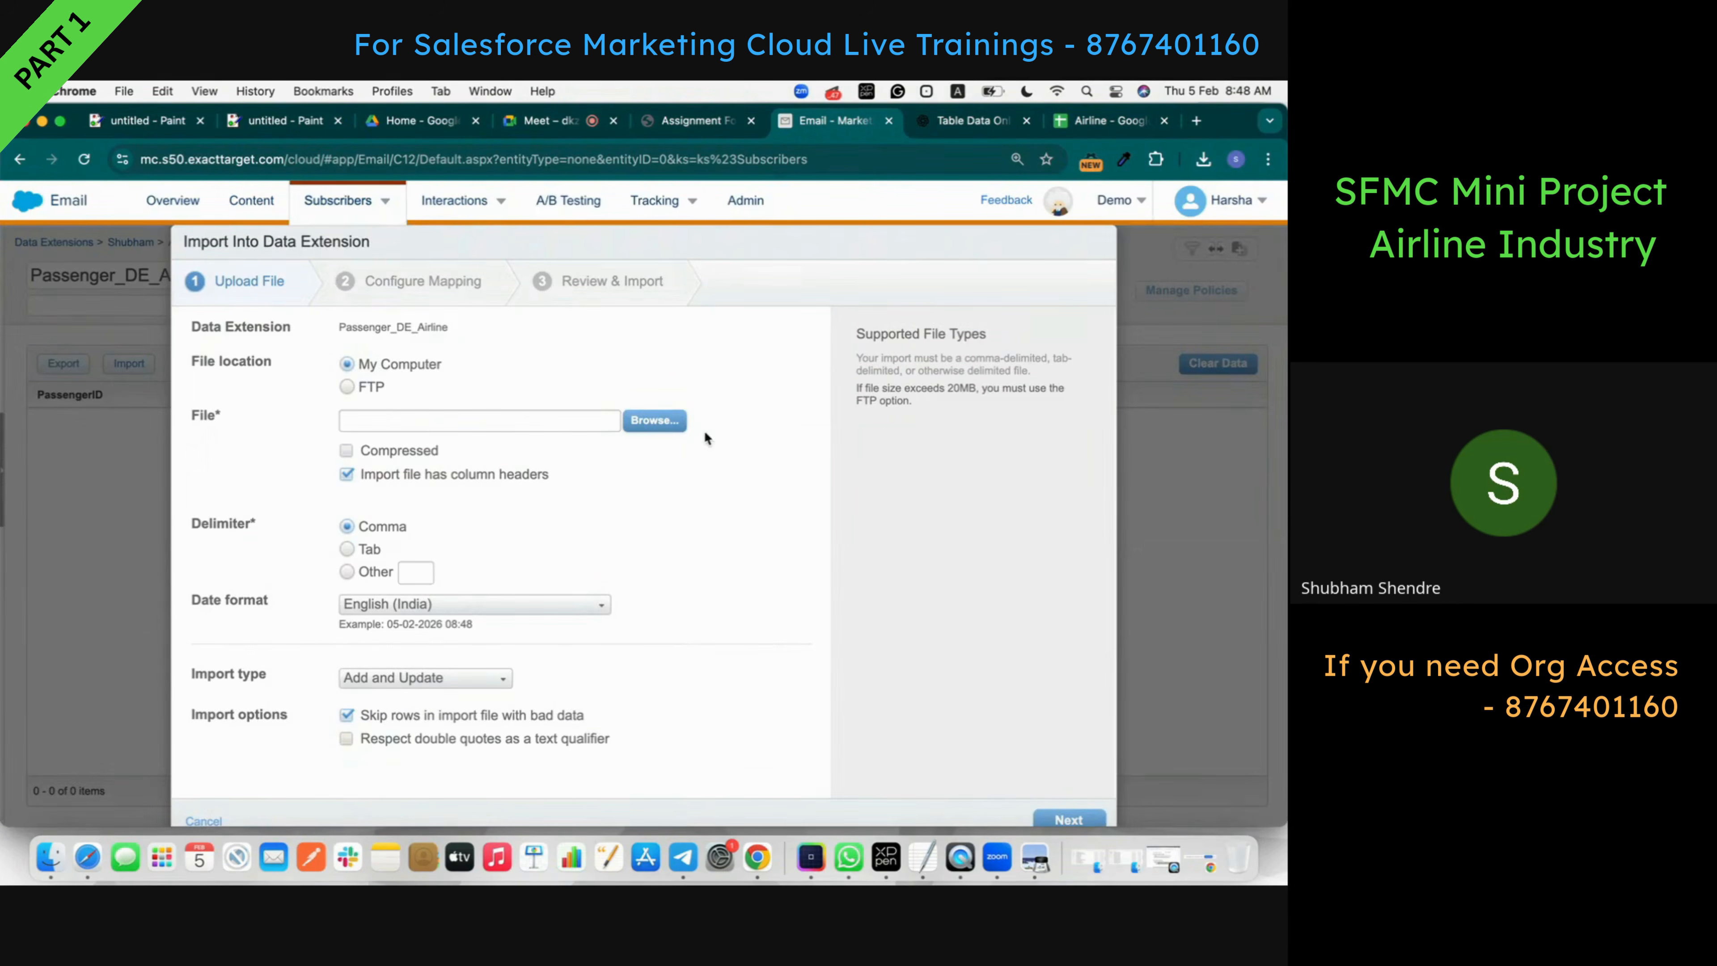
pyautogui.click(655, 419)
pyautogui.click(567, 382)
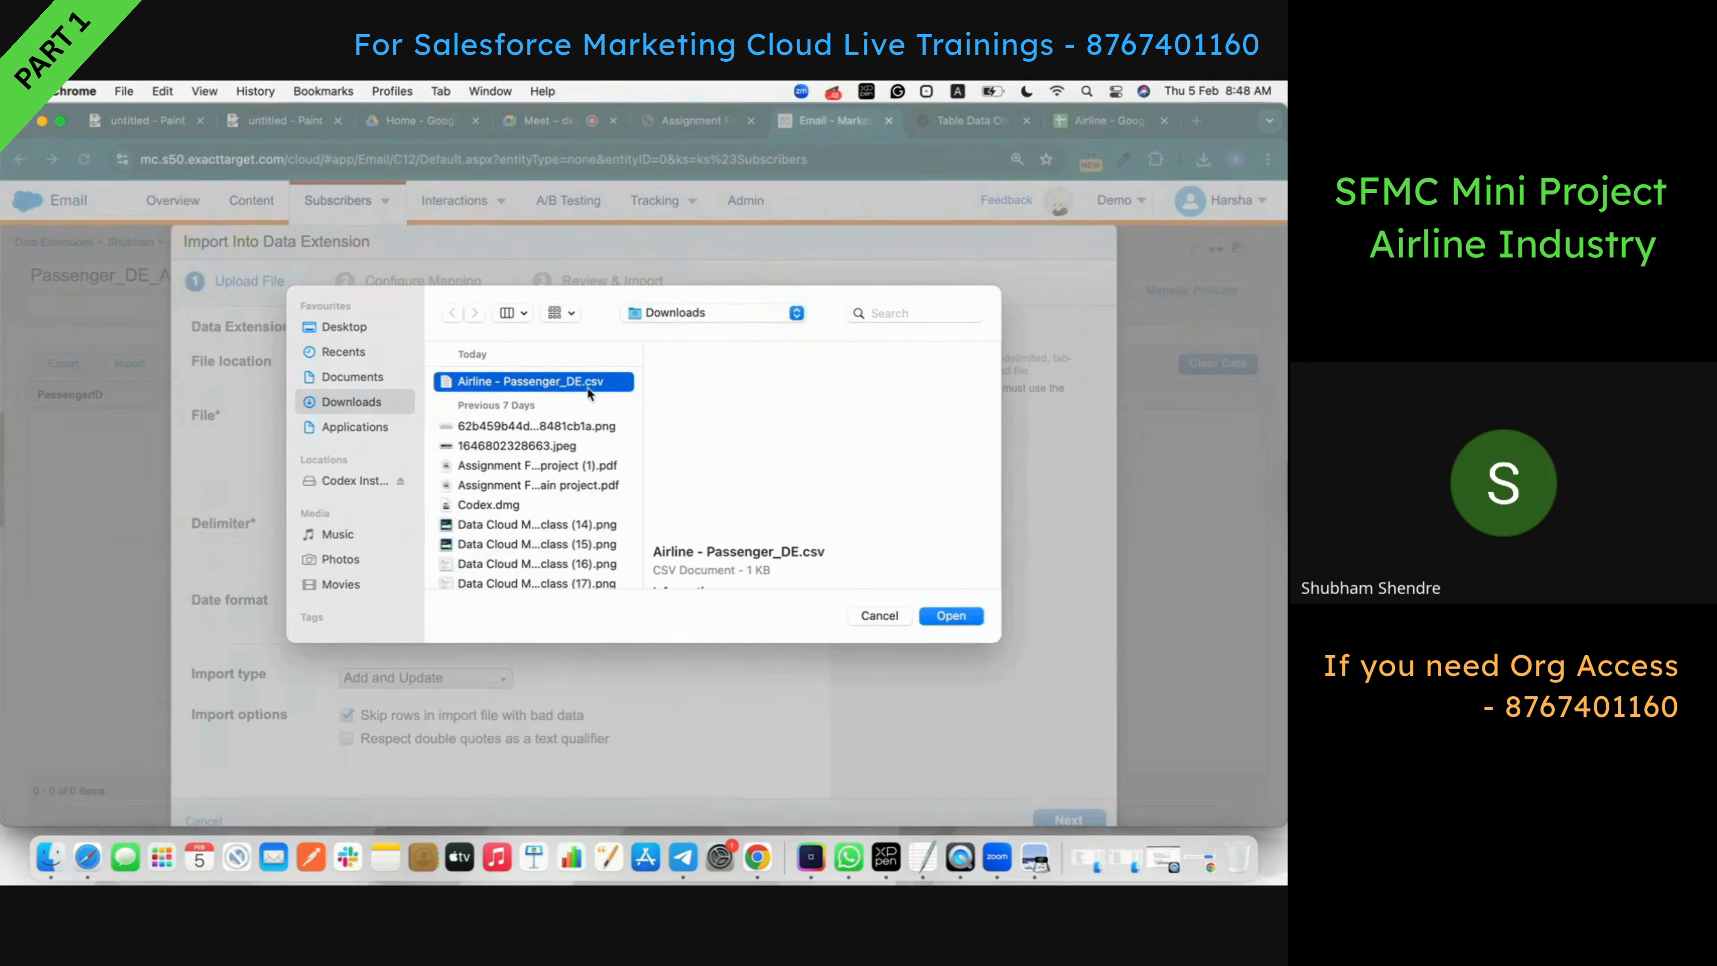
pyautogui.click(961, 621)
pyautogui.scroll(-1, 460, 486)
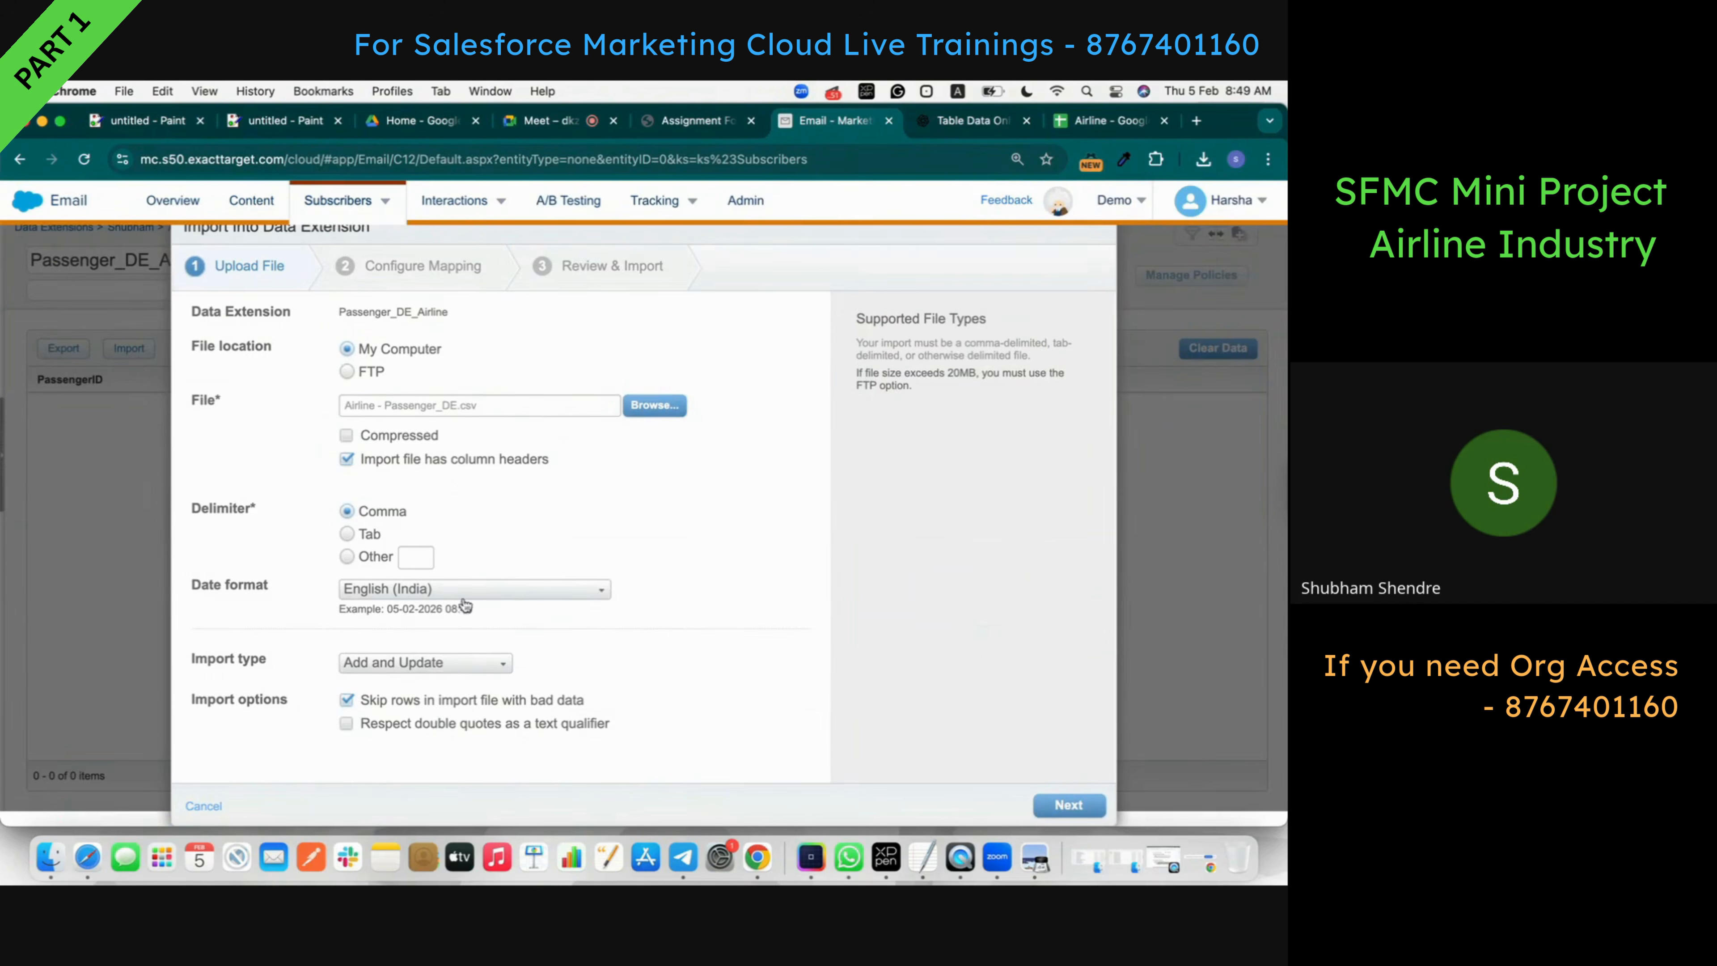
pyautogui.click(1069, 804)
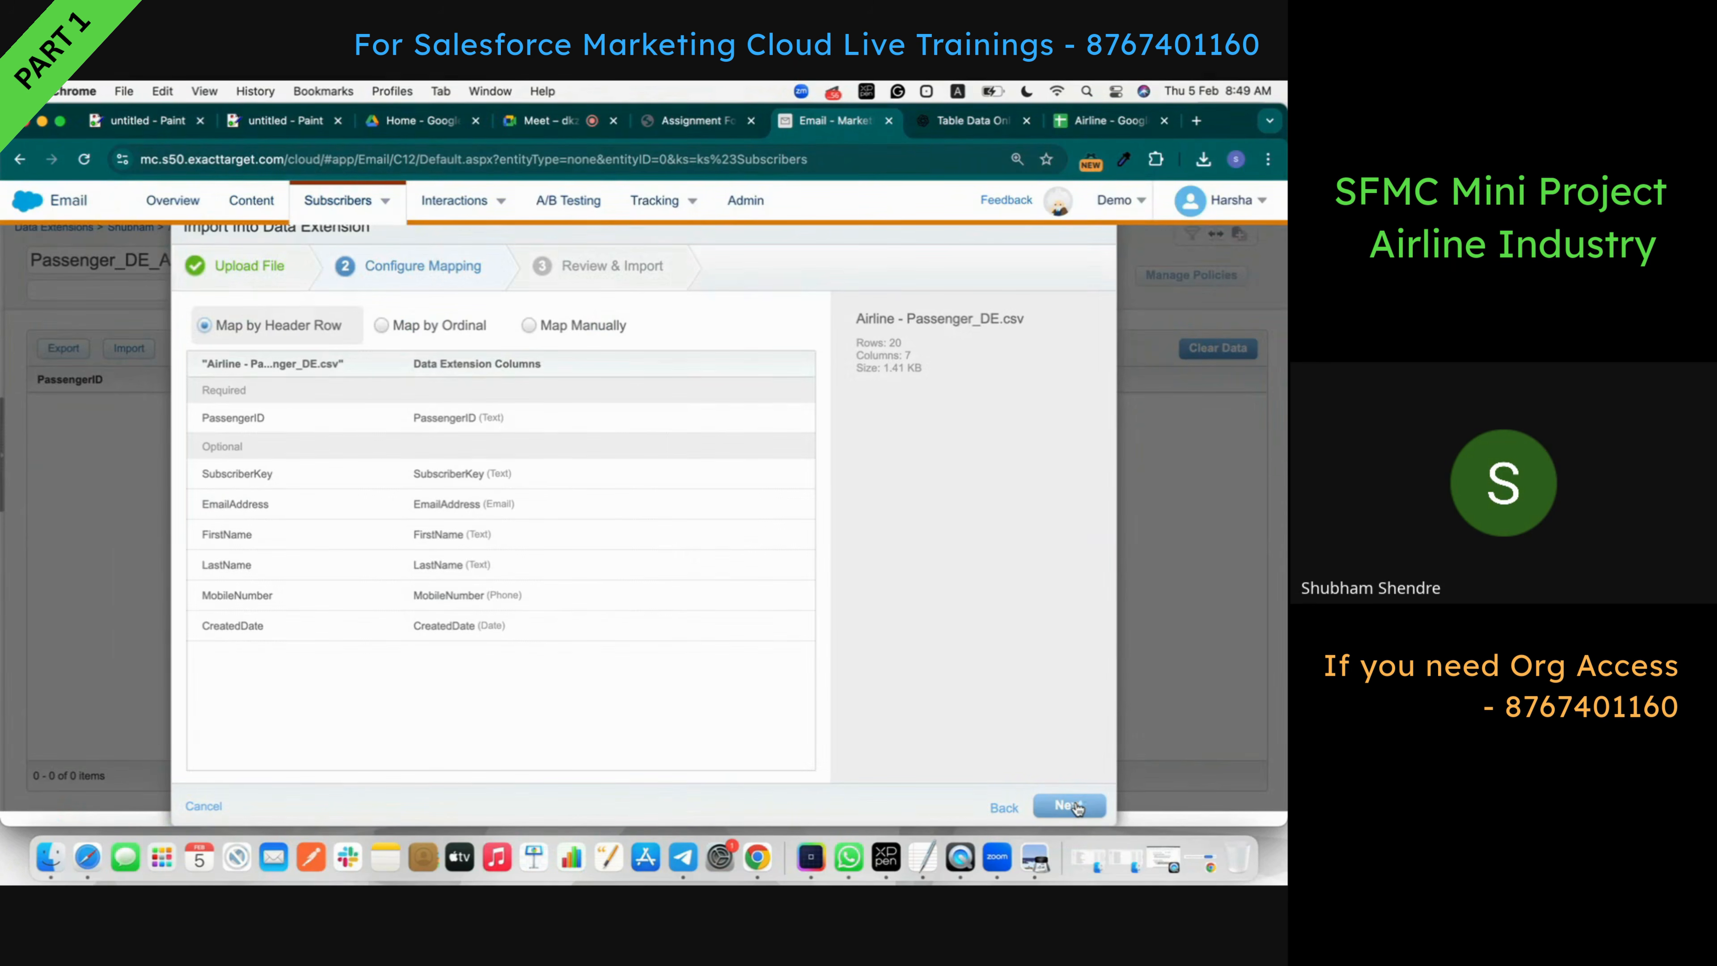
# - Map the columns manually, replace the notification e-mail address, and start the import
pyautogui.click(553, 325)
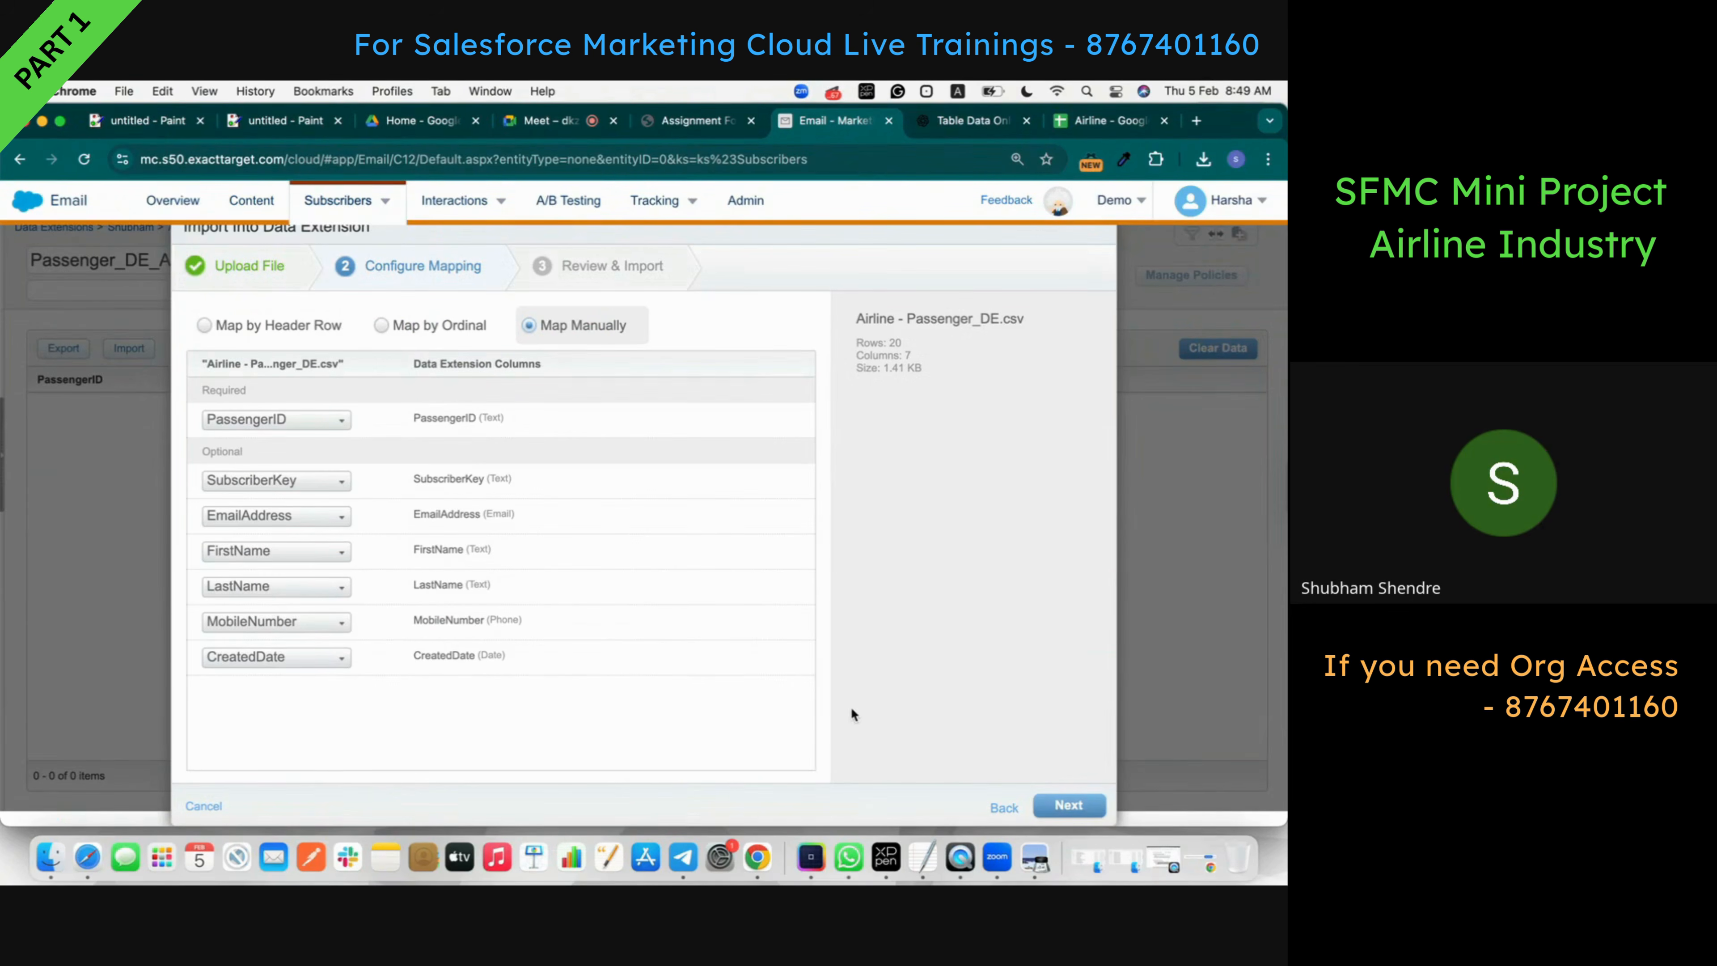
pyautogui.click(1069, 806)
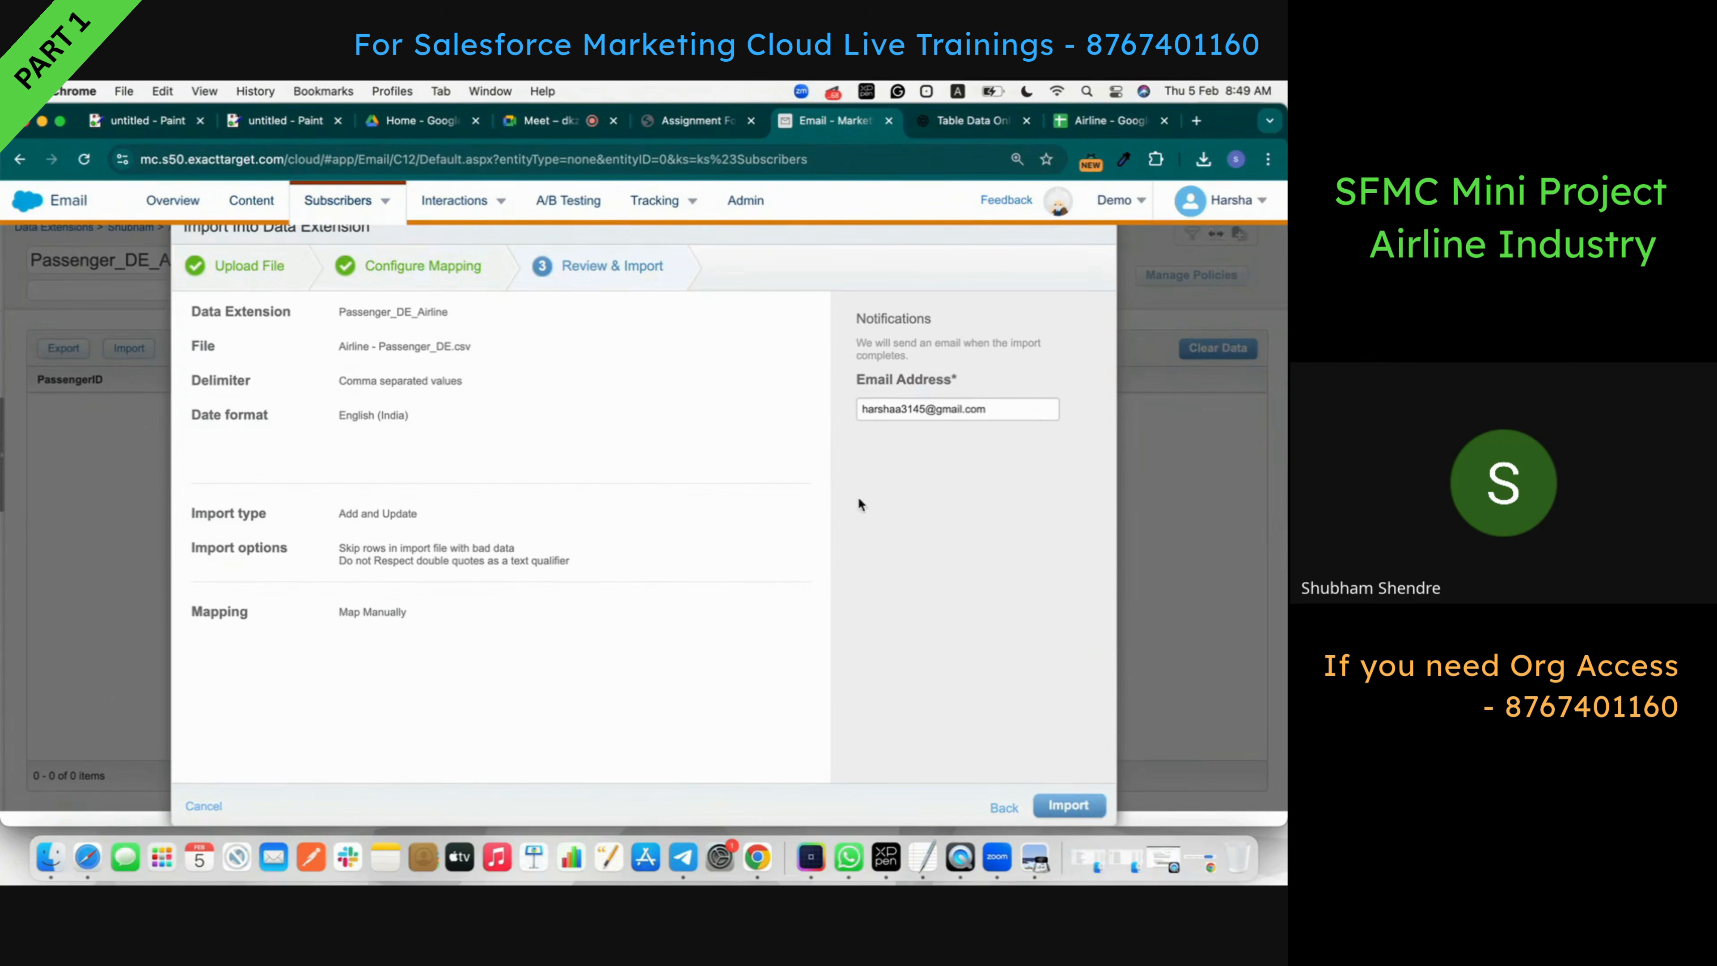
pyautogui.tripleClick(959, 400)
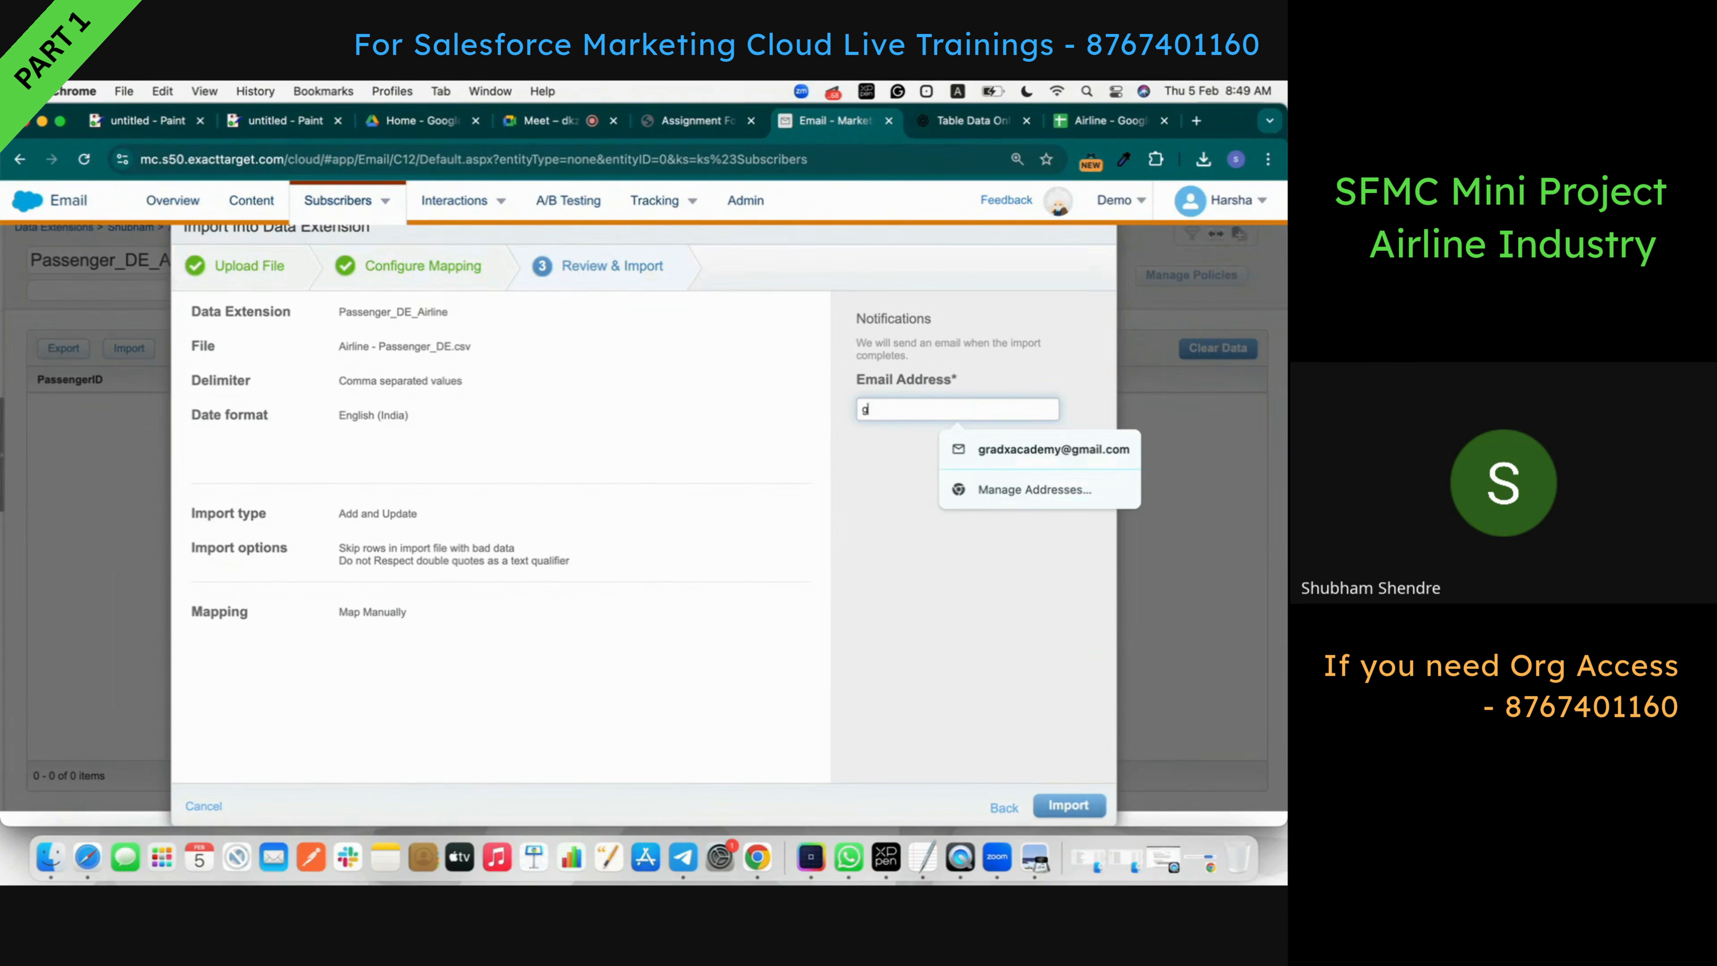
pyautogui.click(1007, 450)
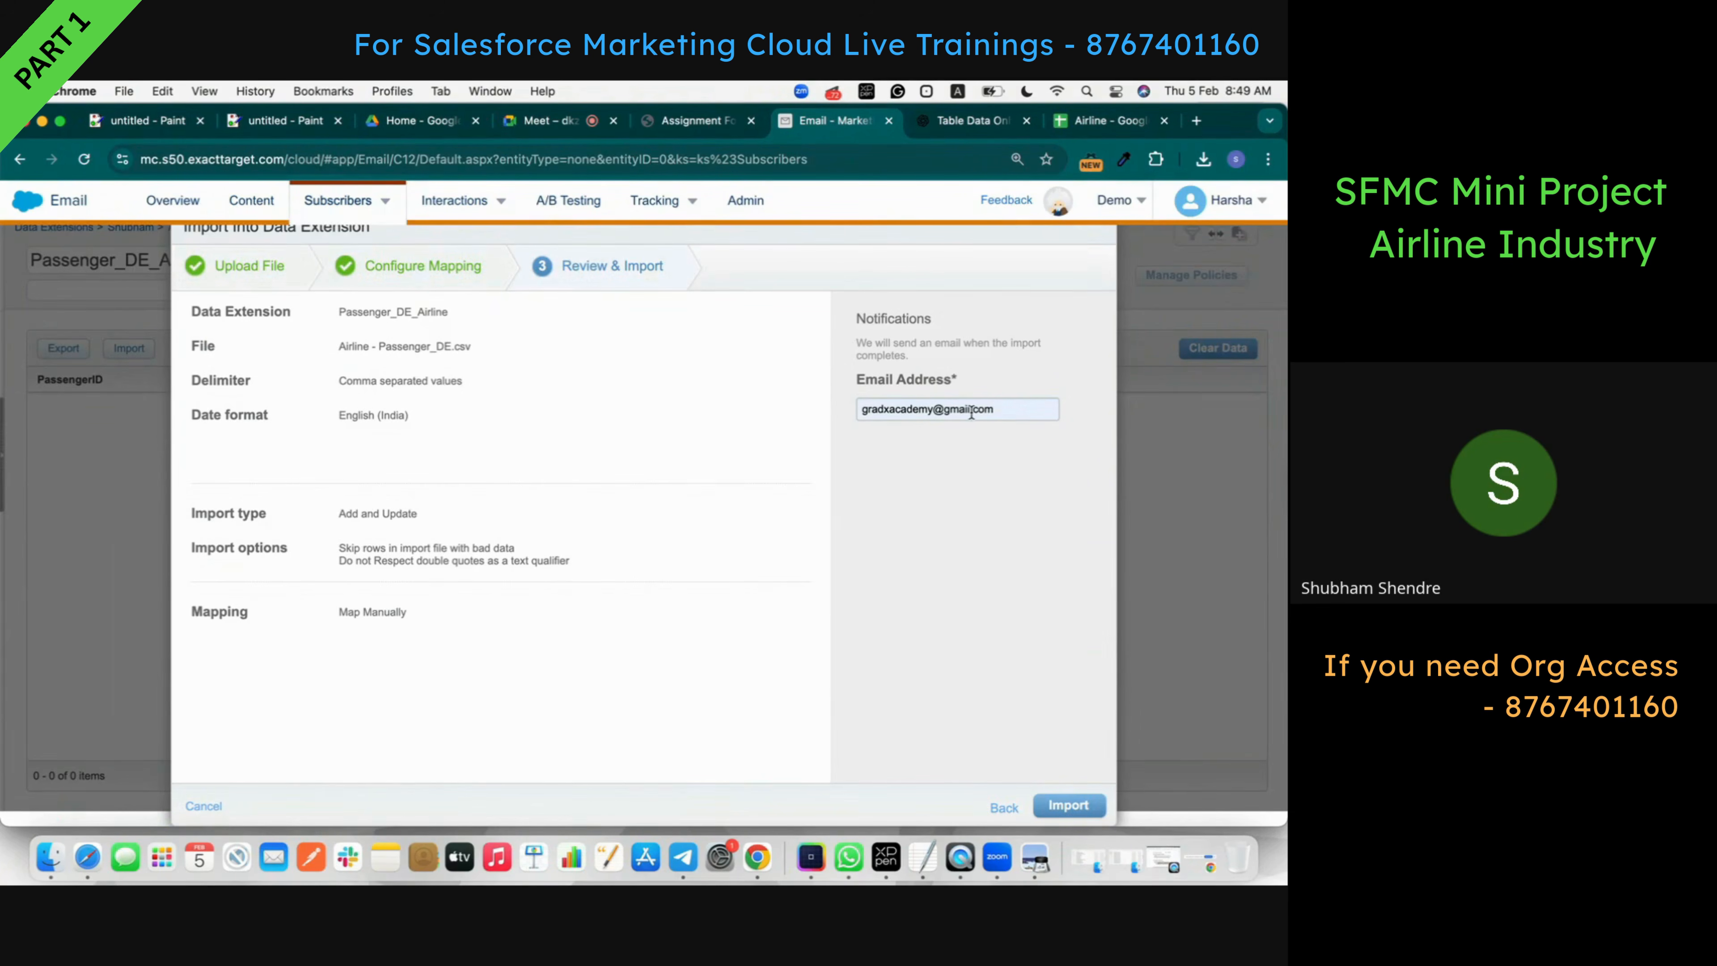
pyautogui.tripleClick(924, 410)
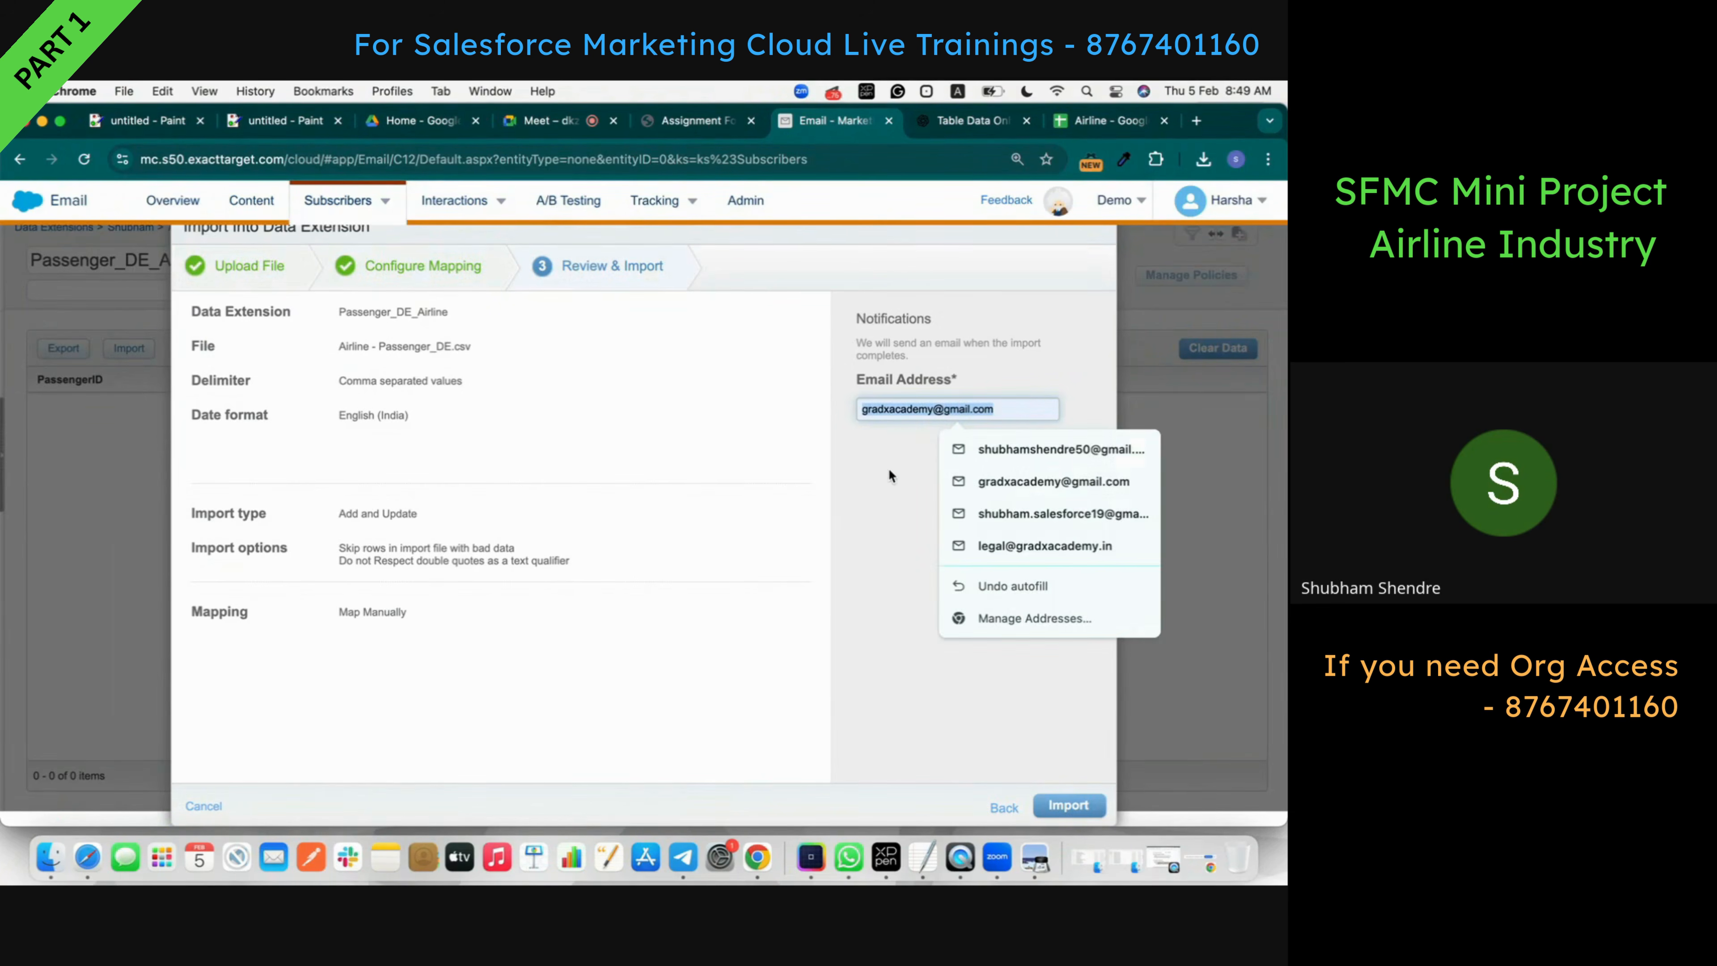
pyautogui.click(1001, 662)
pyautogui.click(1072, 803)
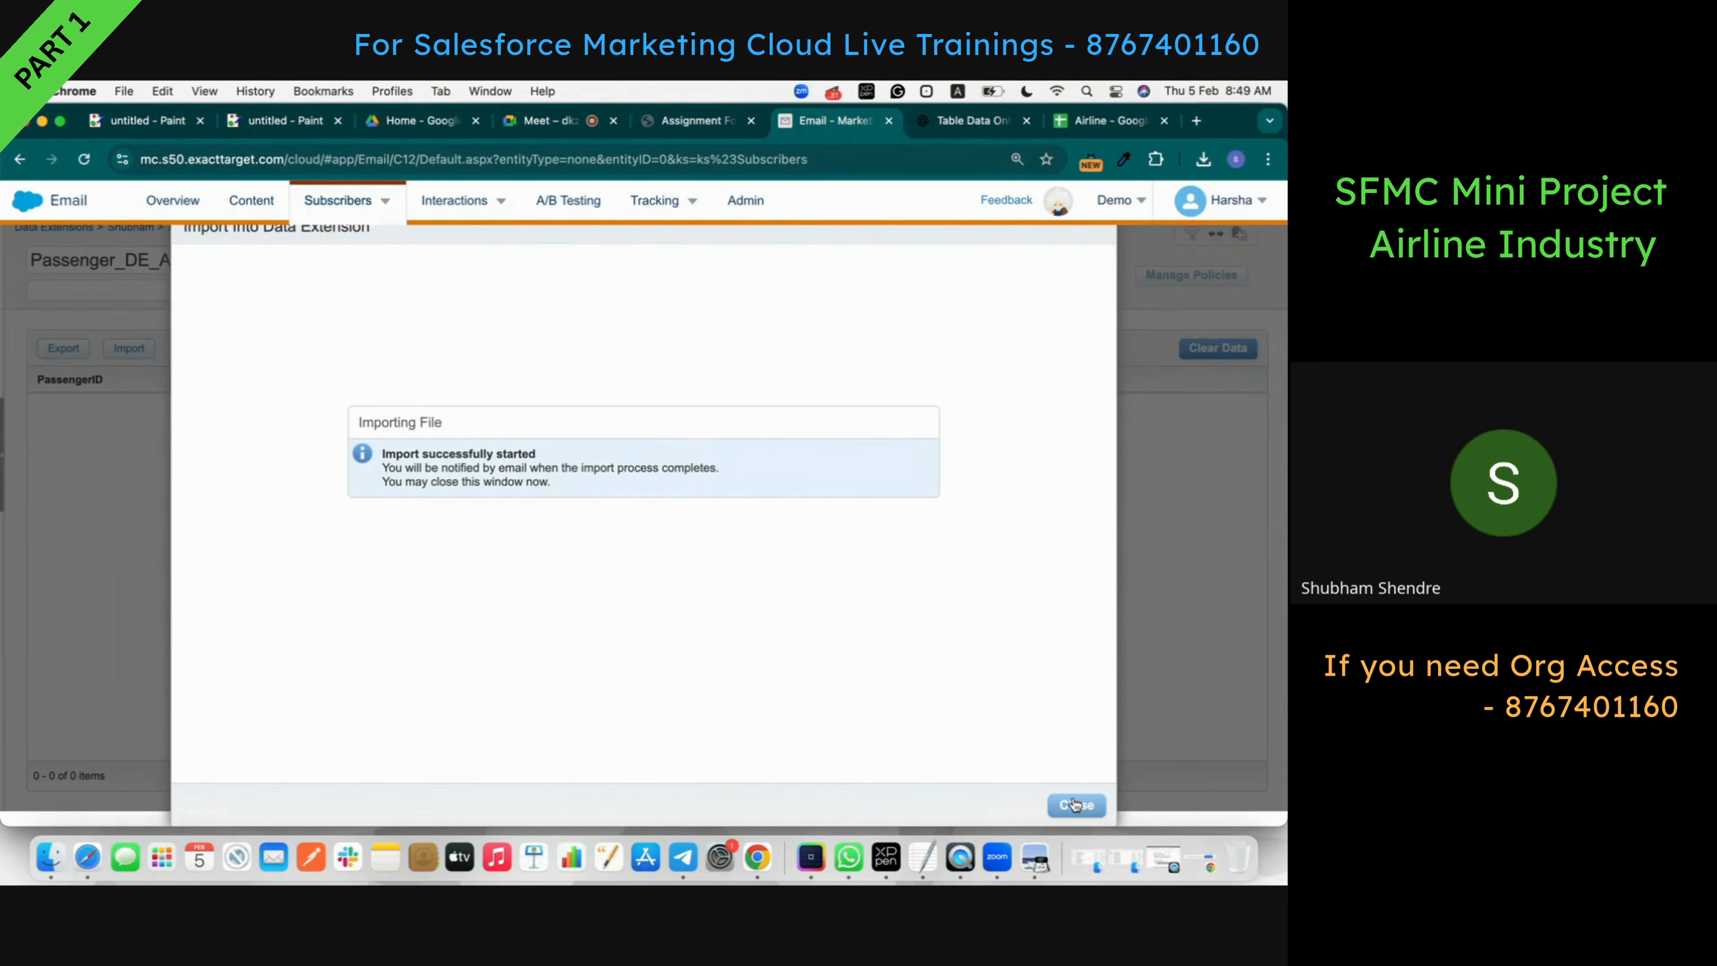
# - Close the import window and open another Google account's Gmail in a new tab
pyautogui.click(1075, 804)
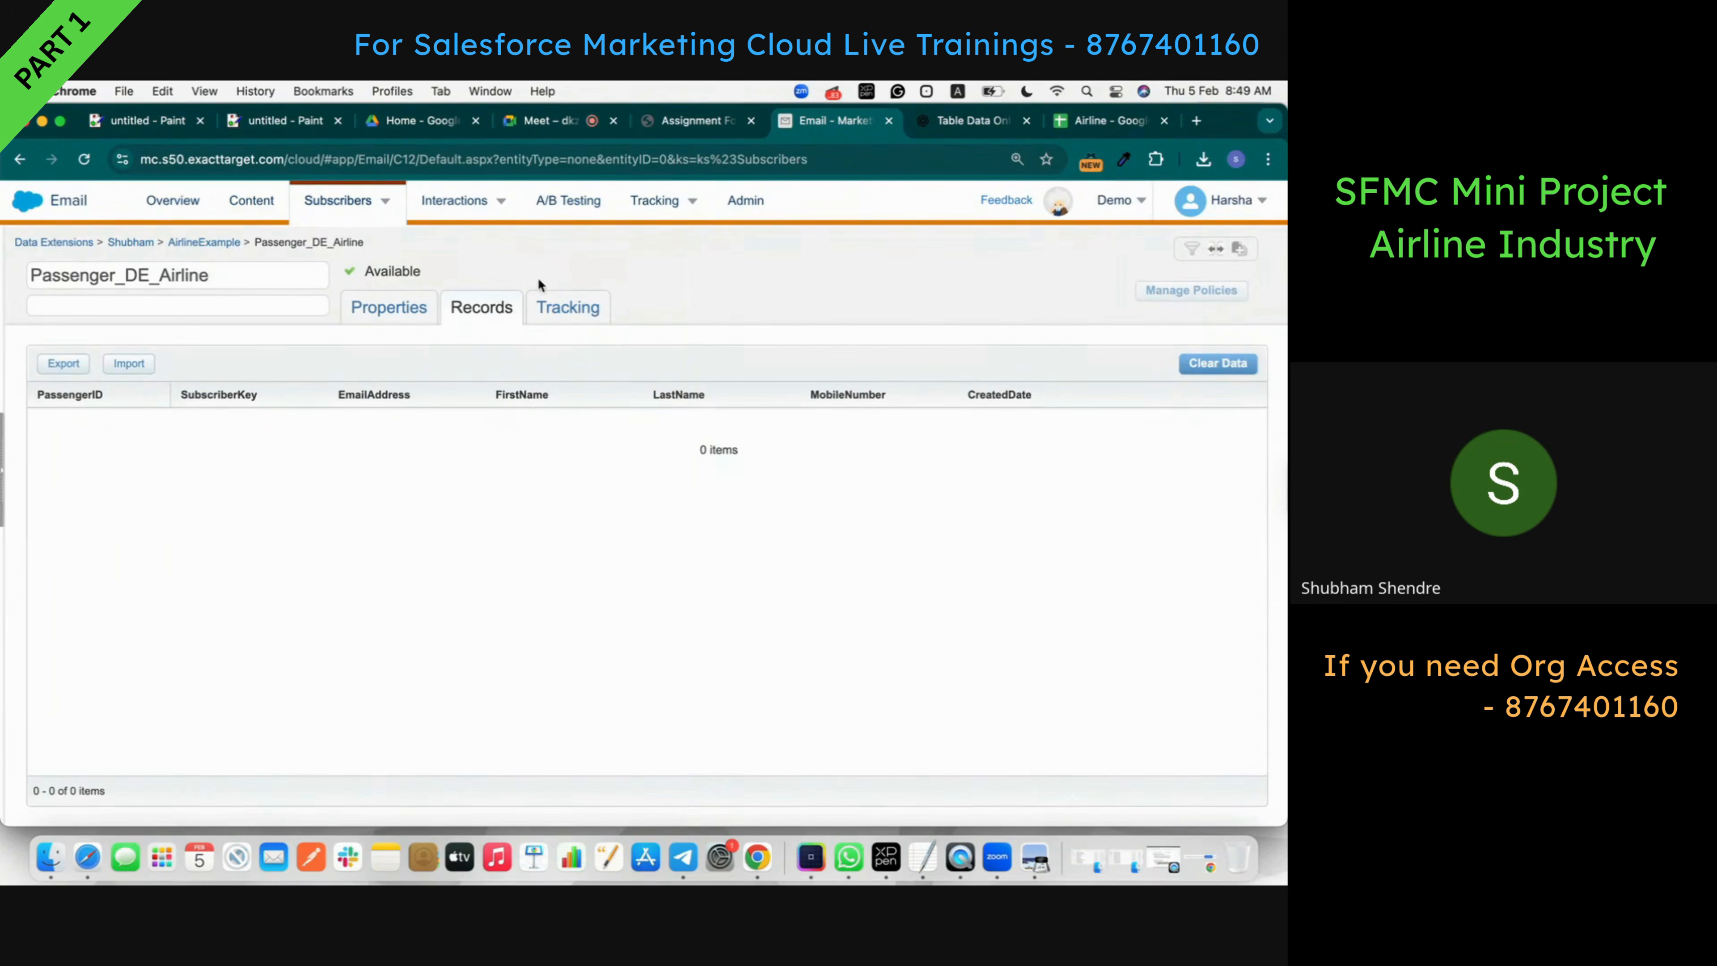
pyautogui.click(1196, 120)
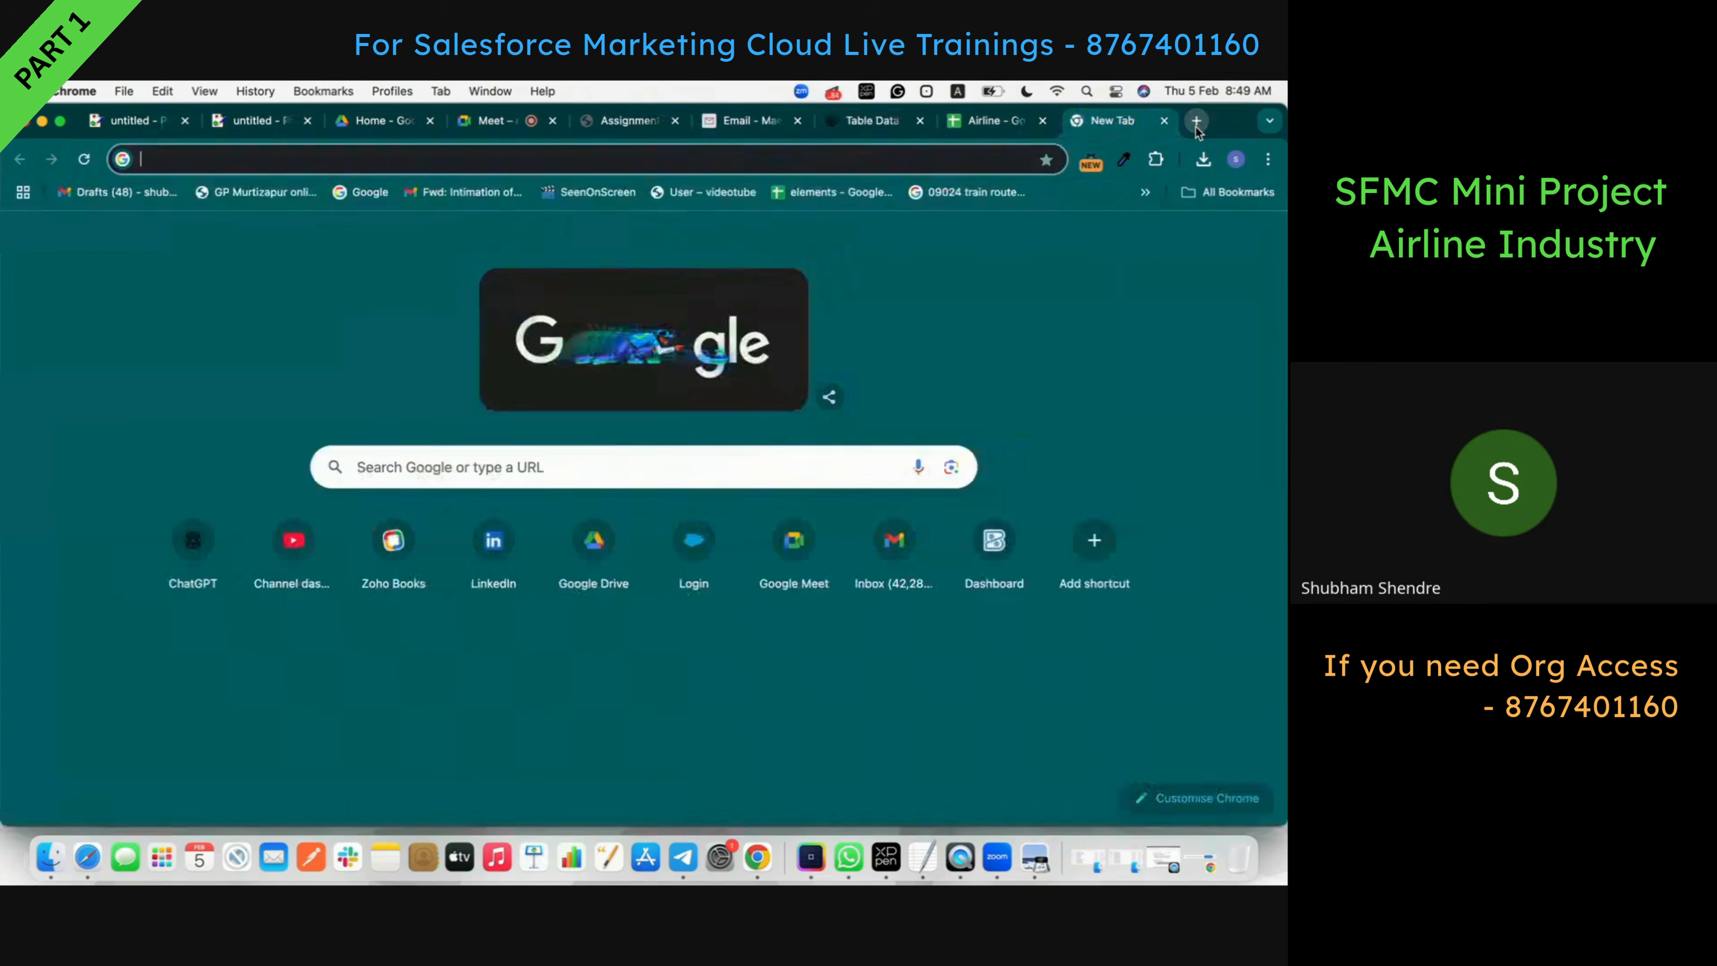
pyautogui.write('gmail.com')
pyautogui.press('Return')
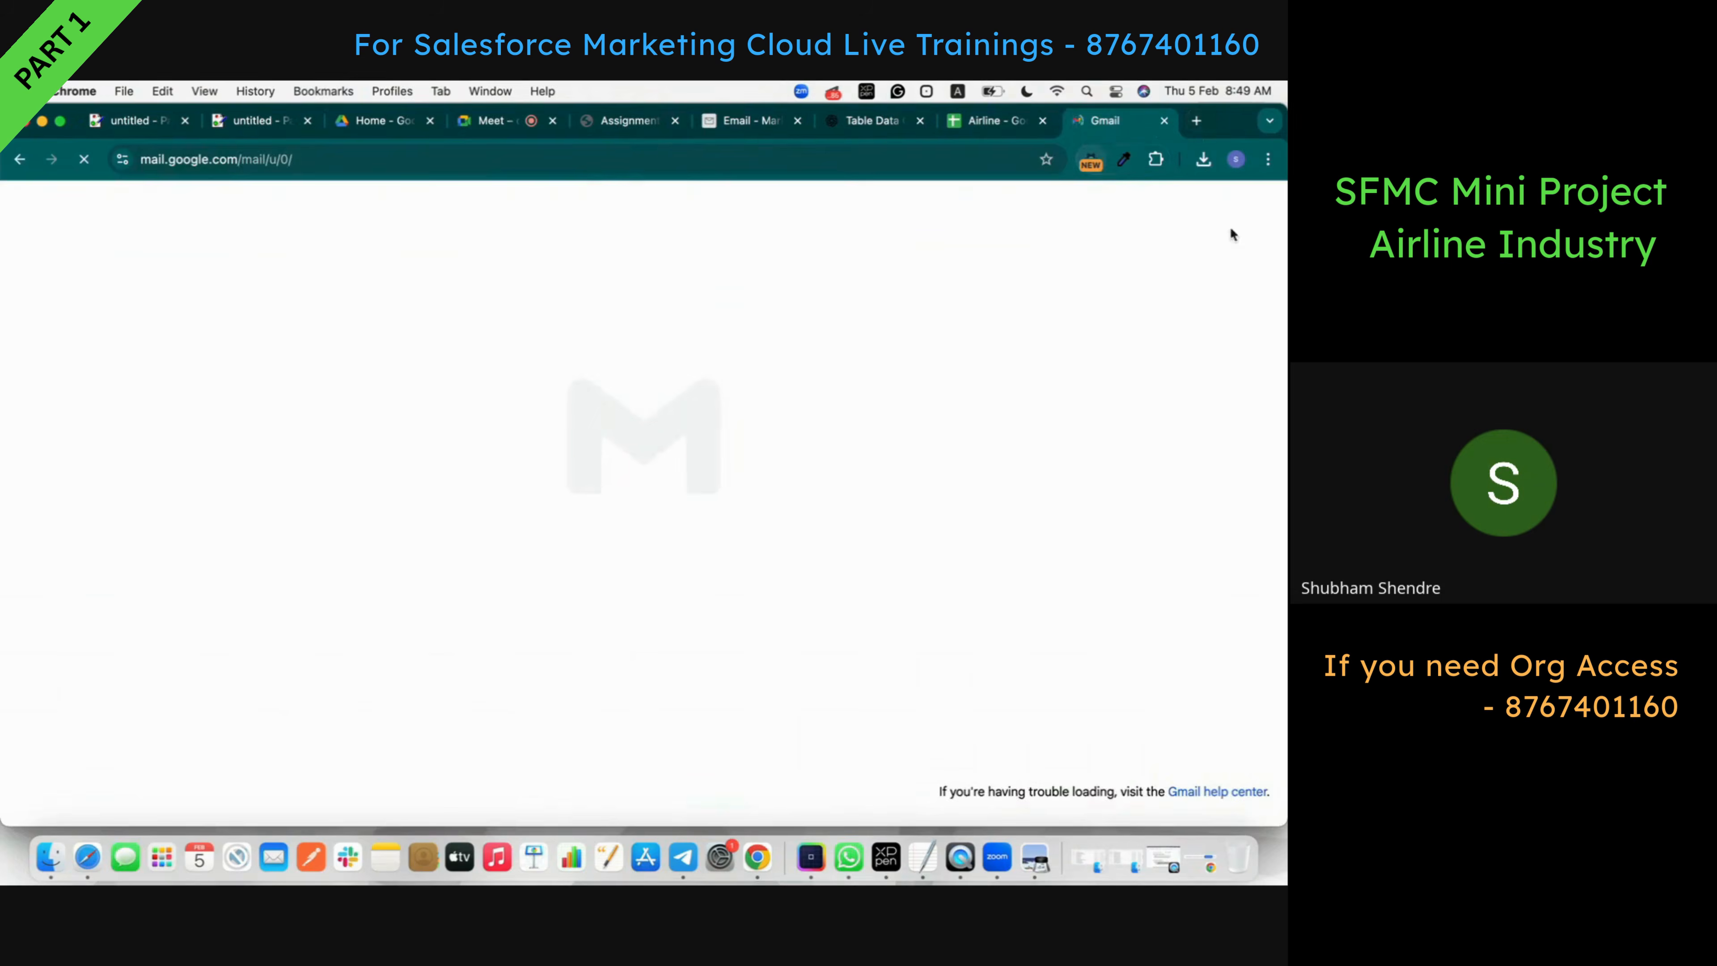
pyautogui.click(1257, 211)
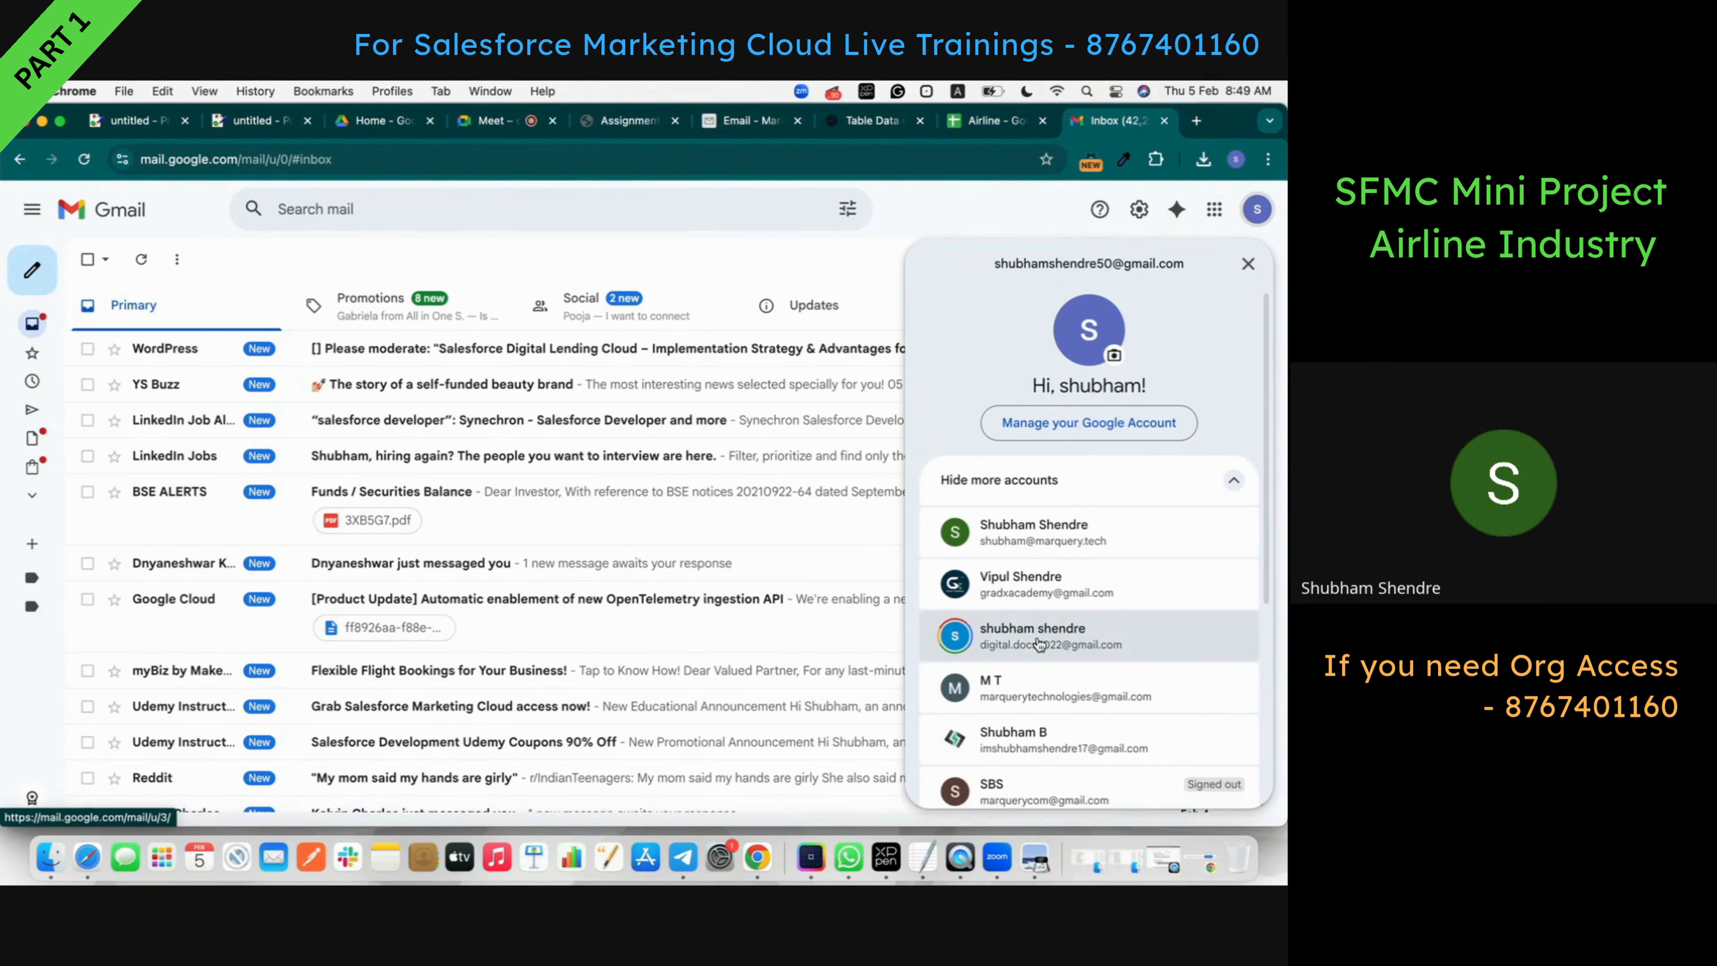
pyautogui.scroll(-1, 1039, 643)
pyautogui.click(1005, 541)
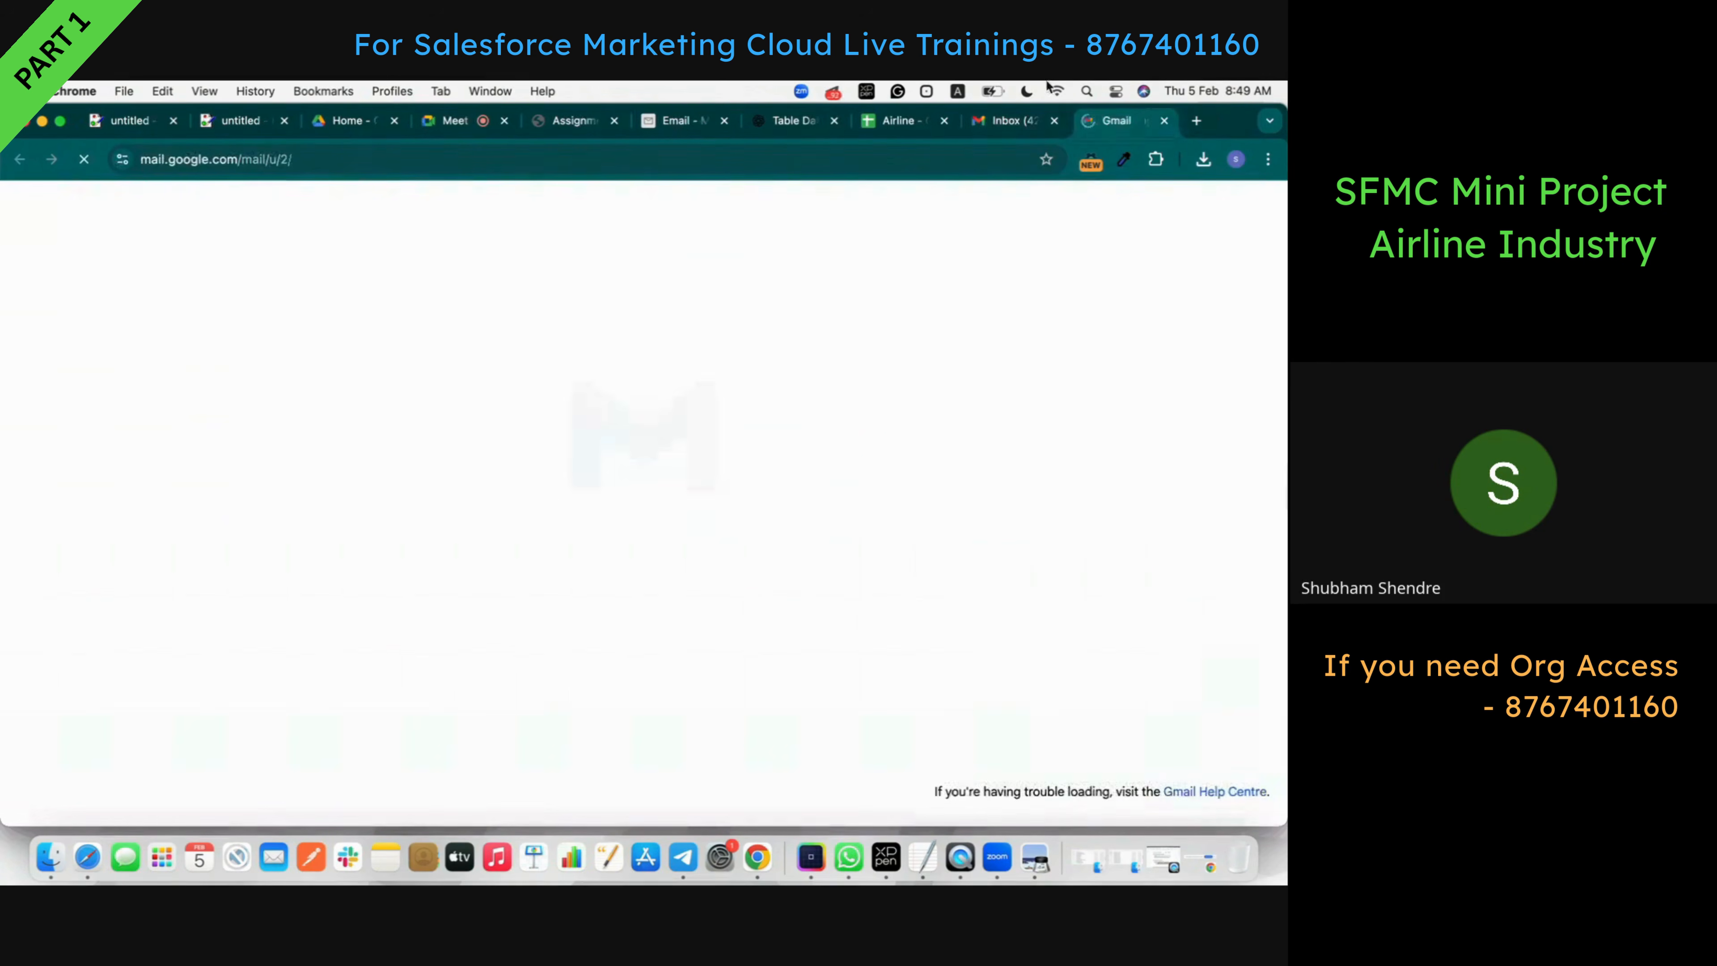
# - Look through Spam and the inbox for the import e-mail, then return to Marketing Cloud
pyautogui.click(1054, 121)
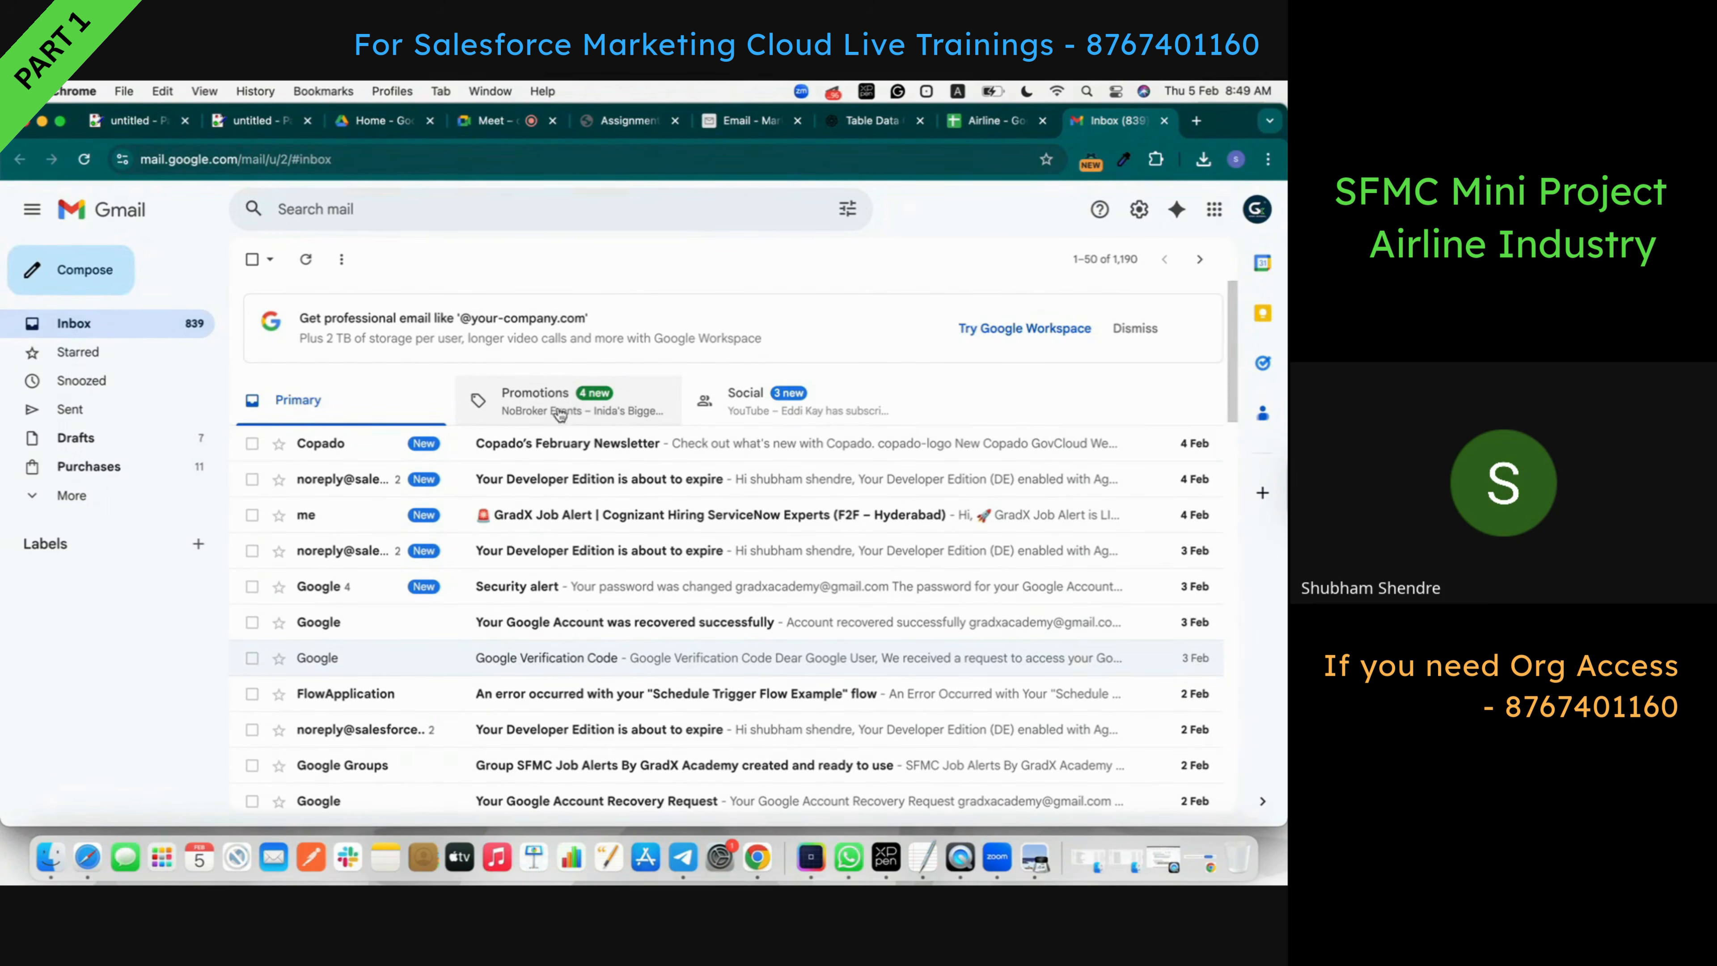
pyautogui.click(73, 495)
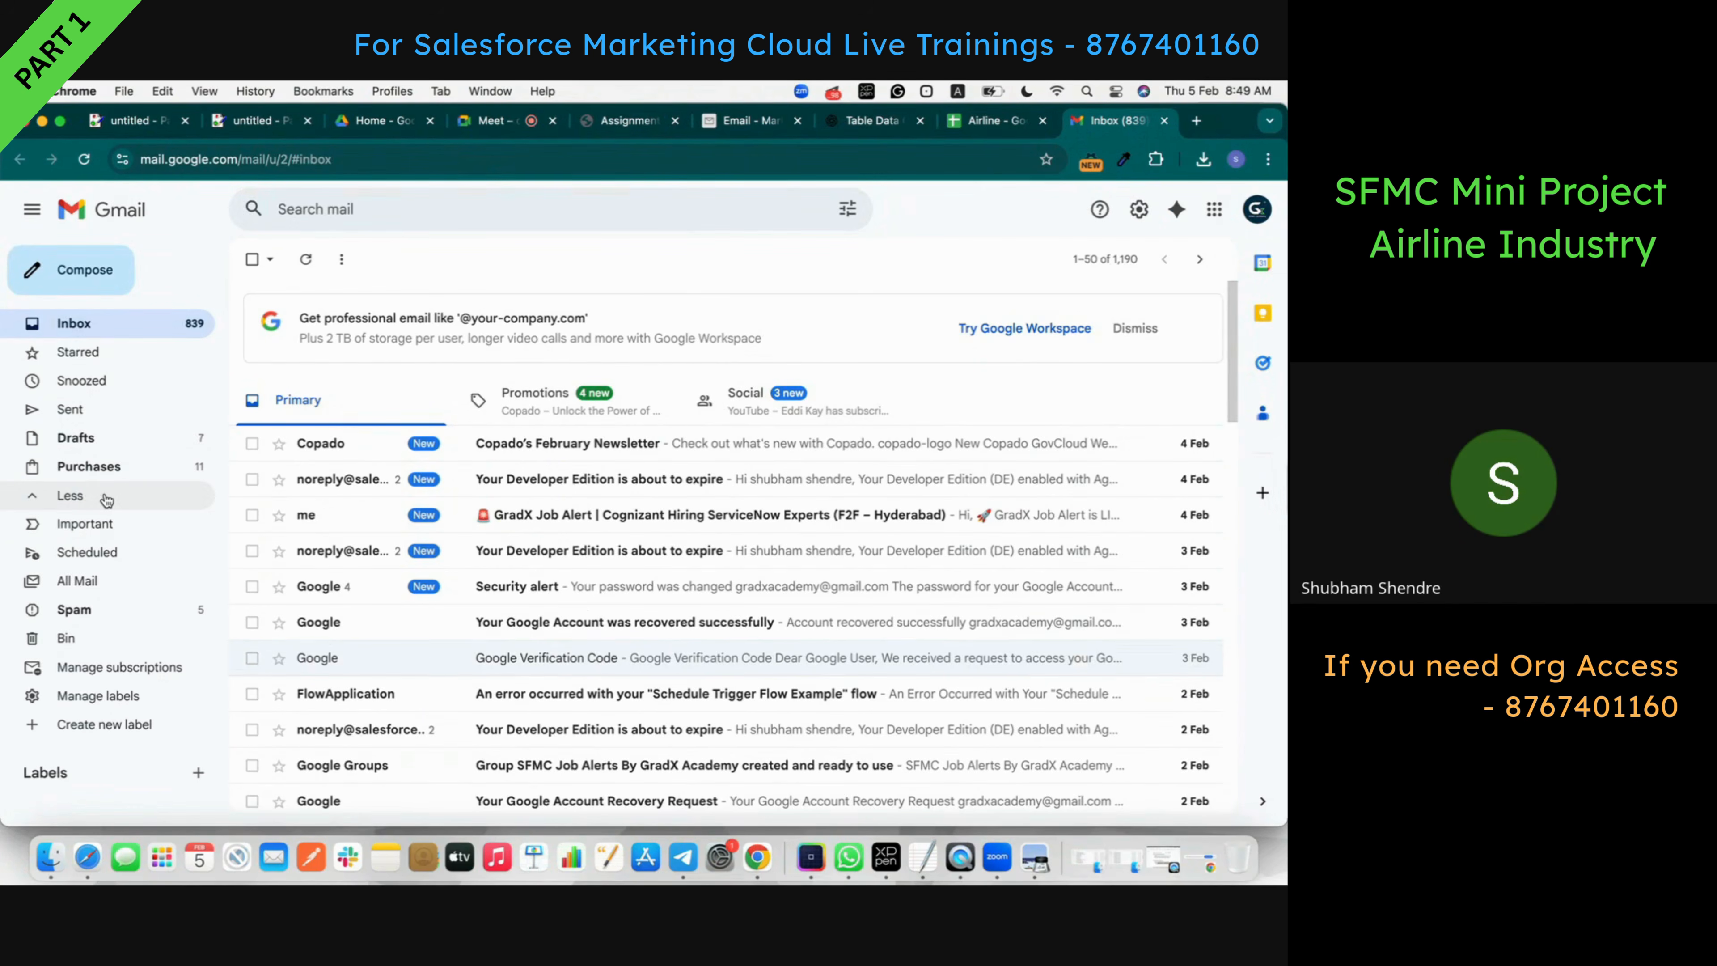
pyautogui.click(133, 610)
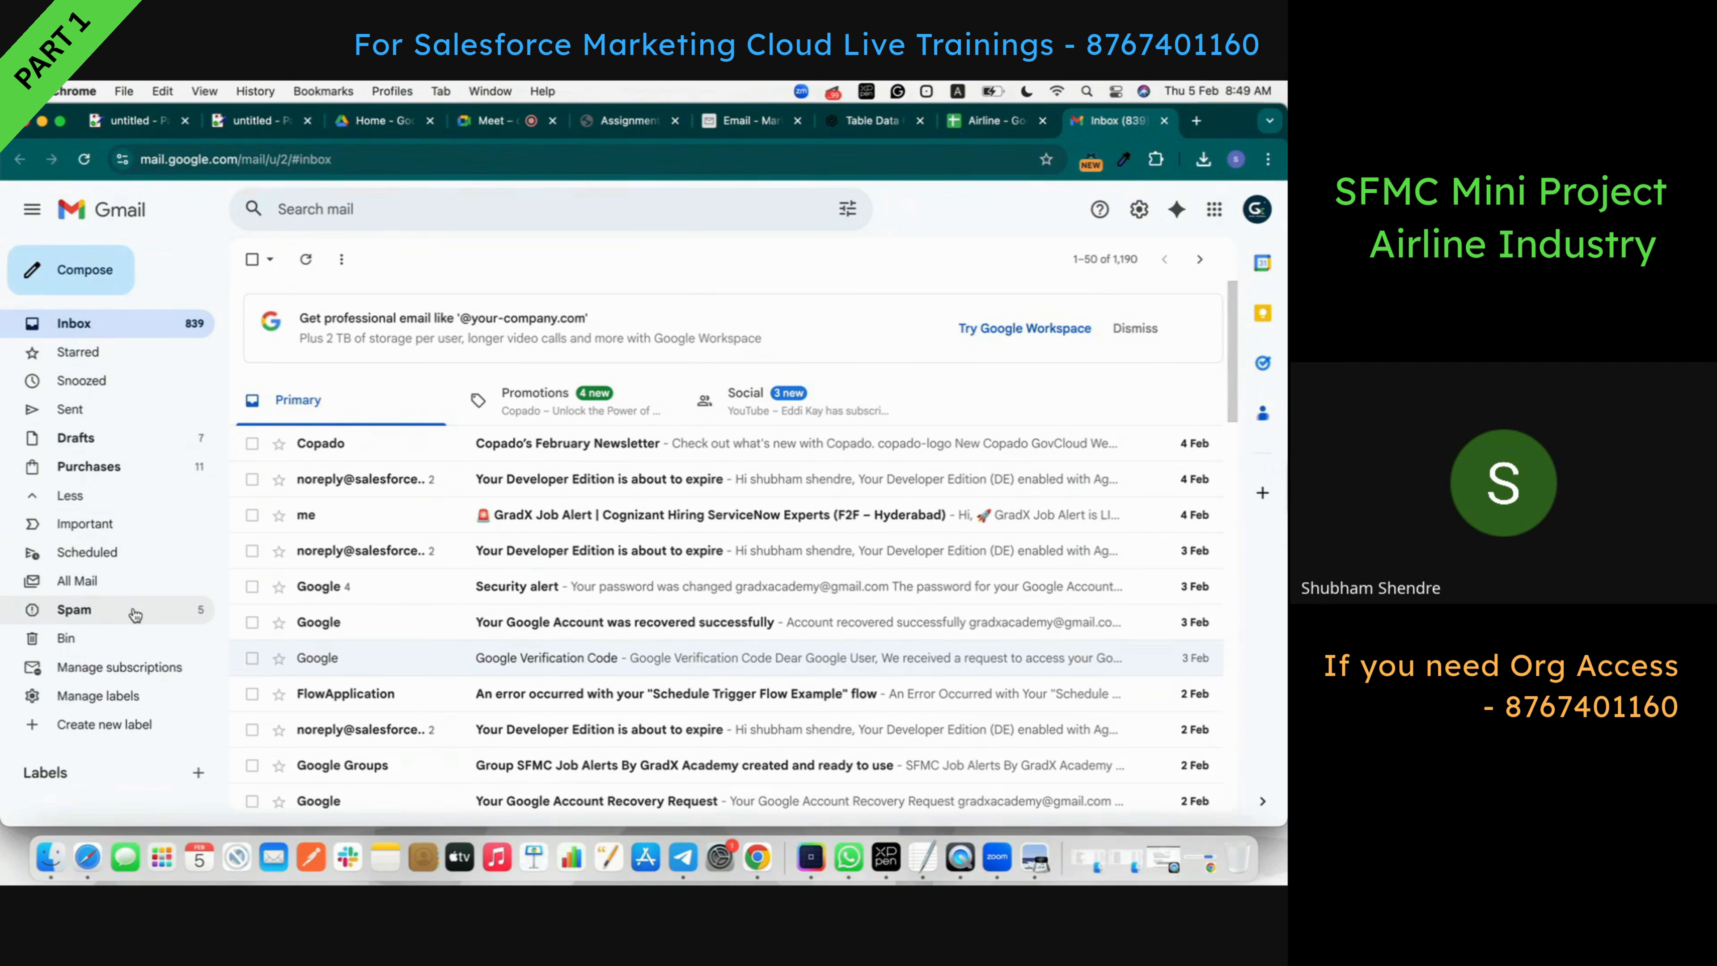
pyautogui.click(150, 327)
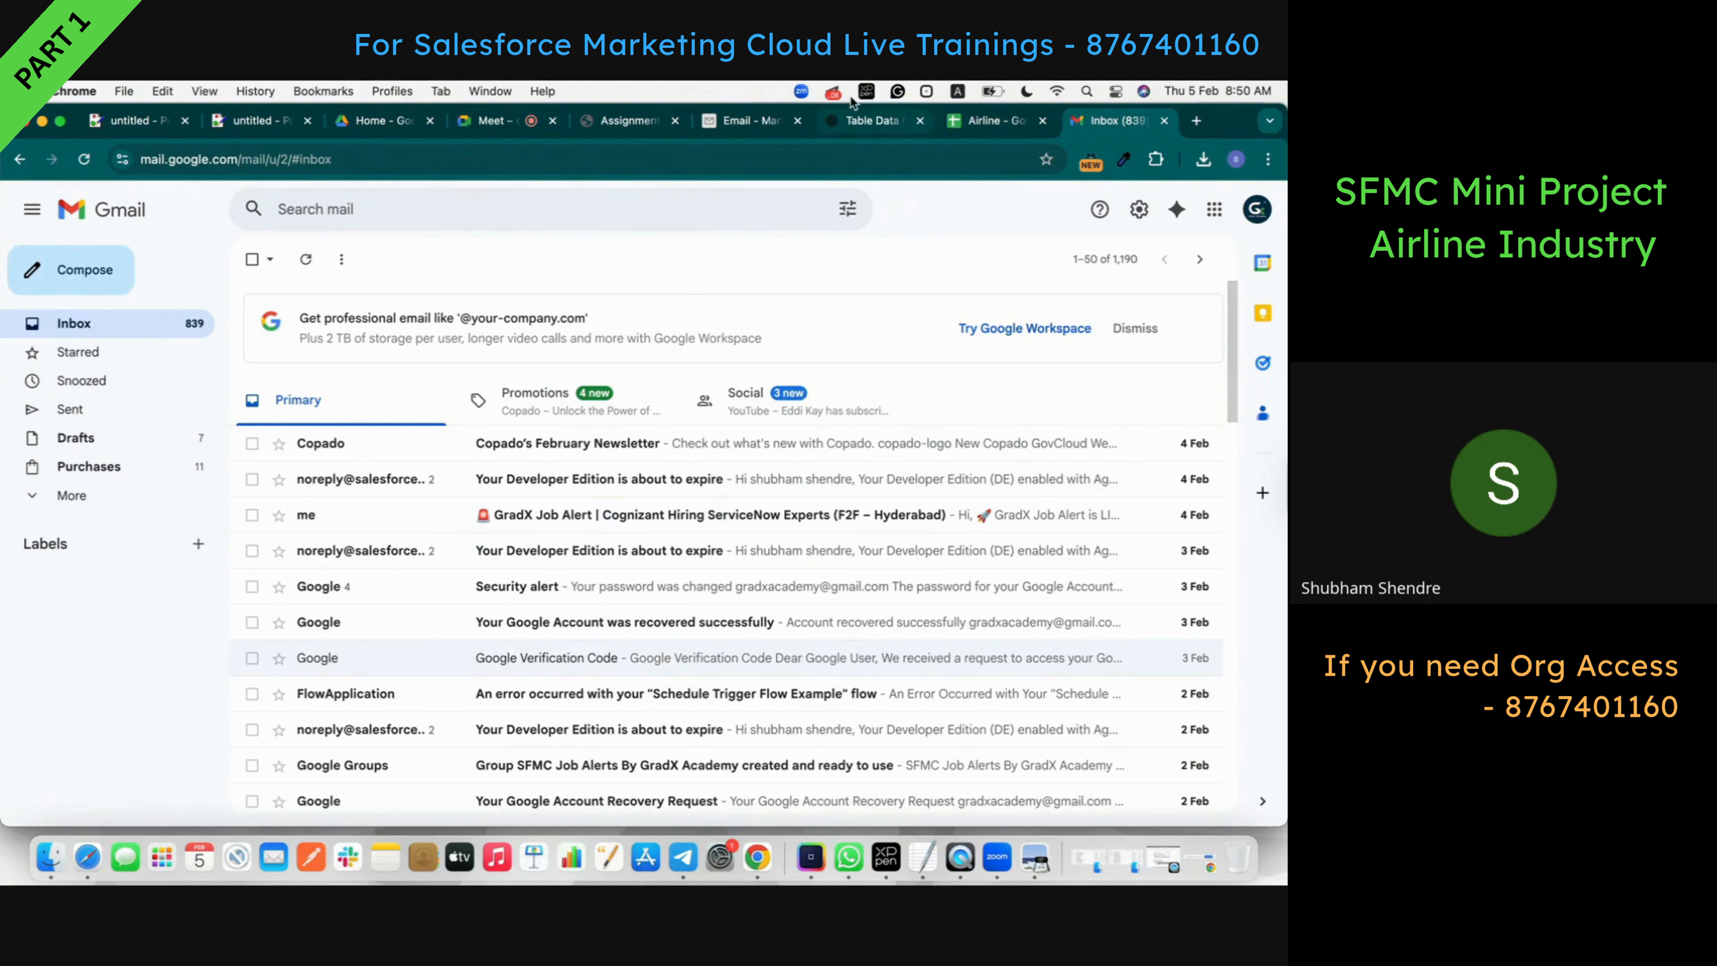
pyautogui.click(719, 128)
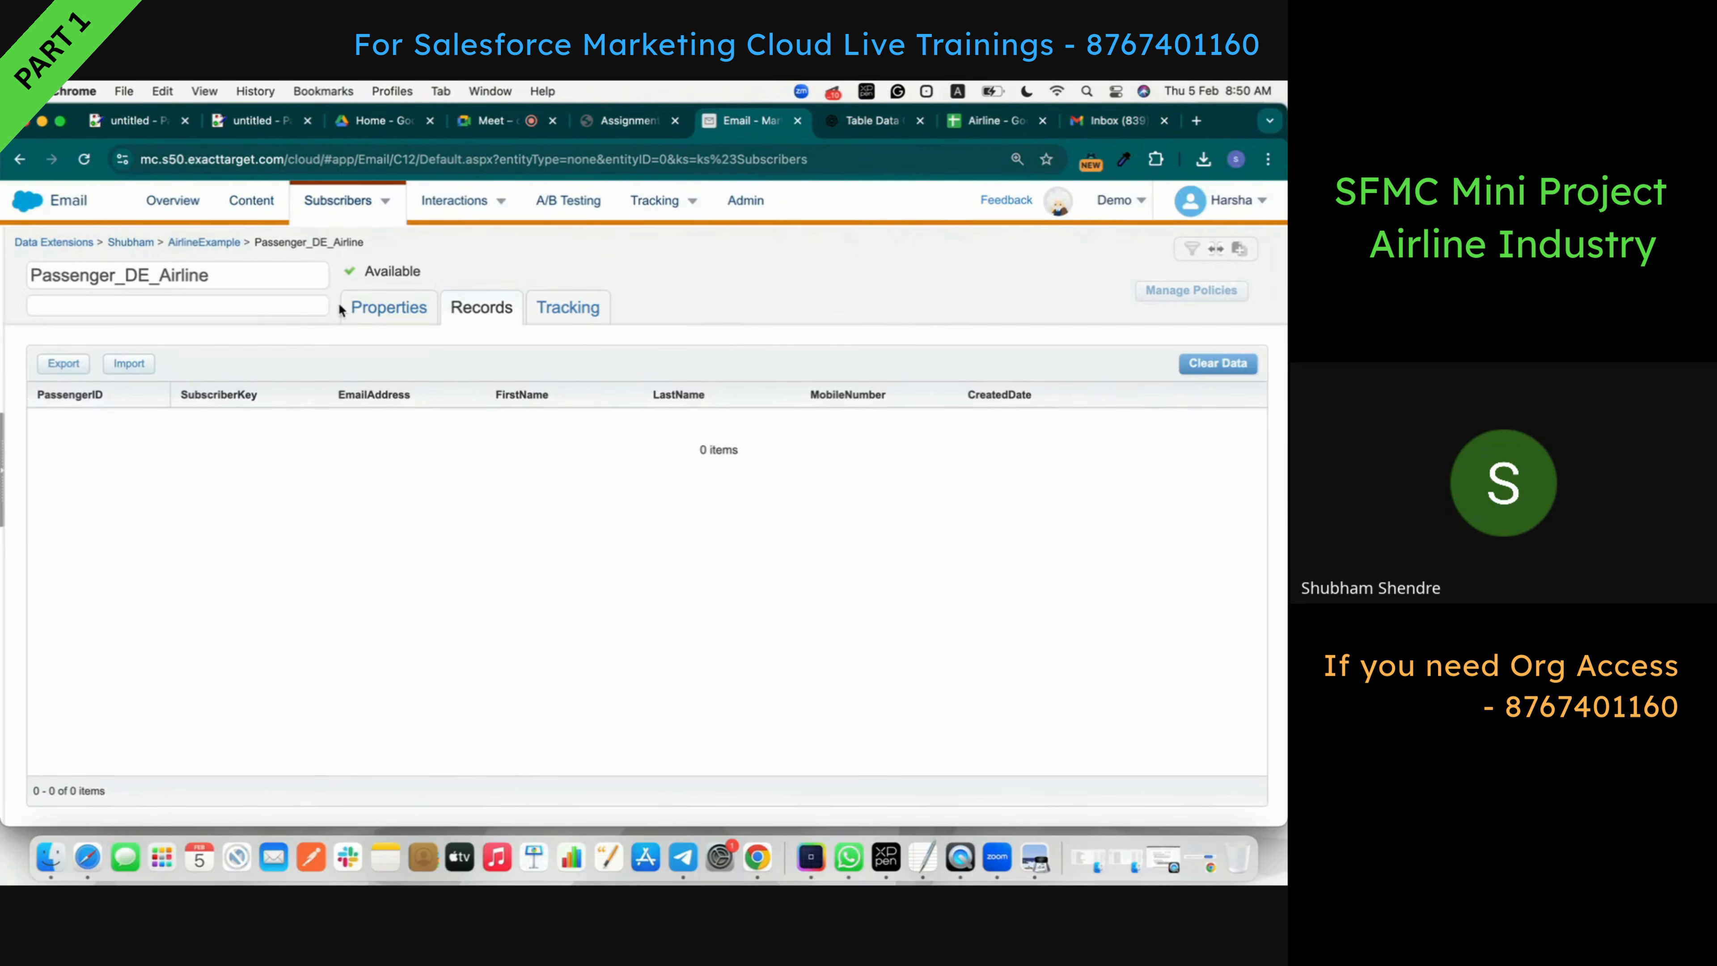
# - Check that Passenger_DE_Airline's records show the 20 imported passengers, then return to AirlineExample
pyautogui.click(175, 245)
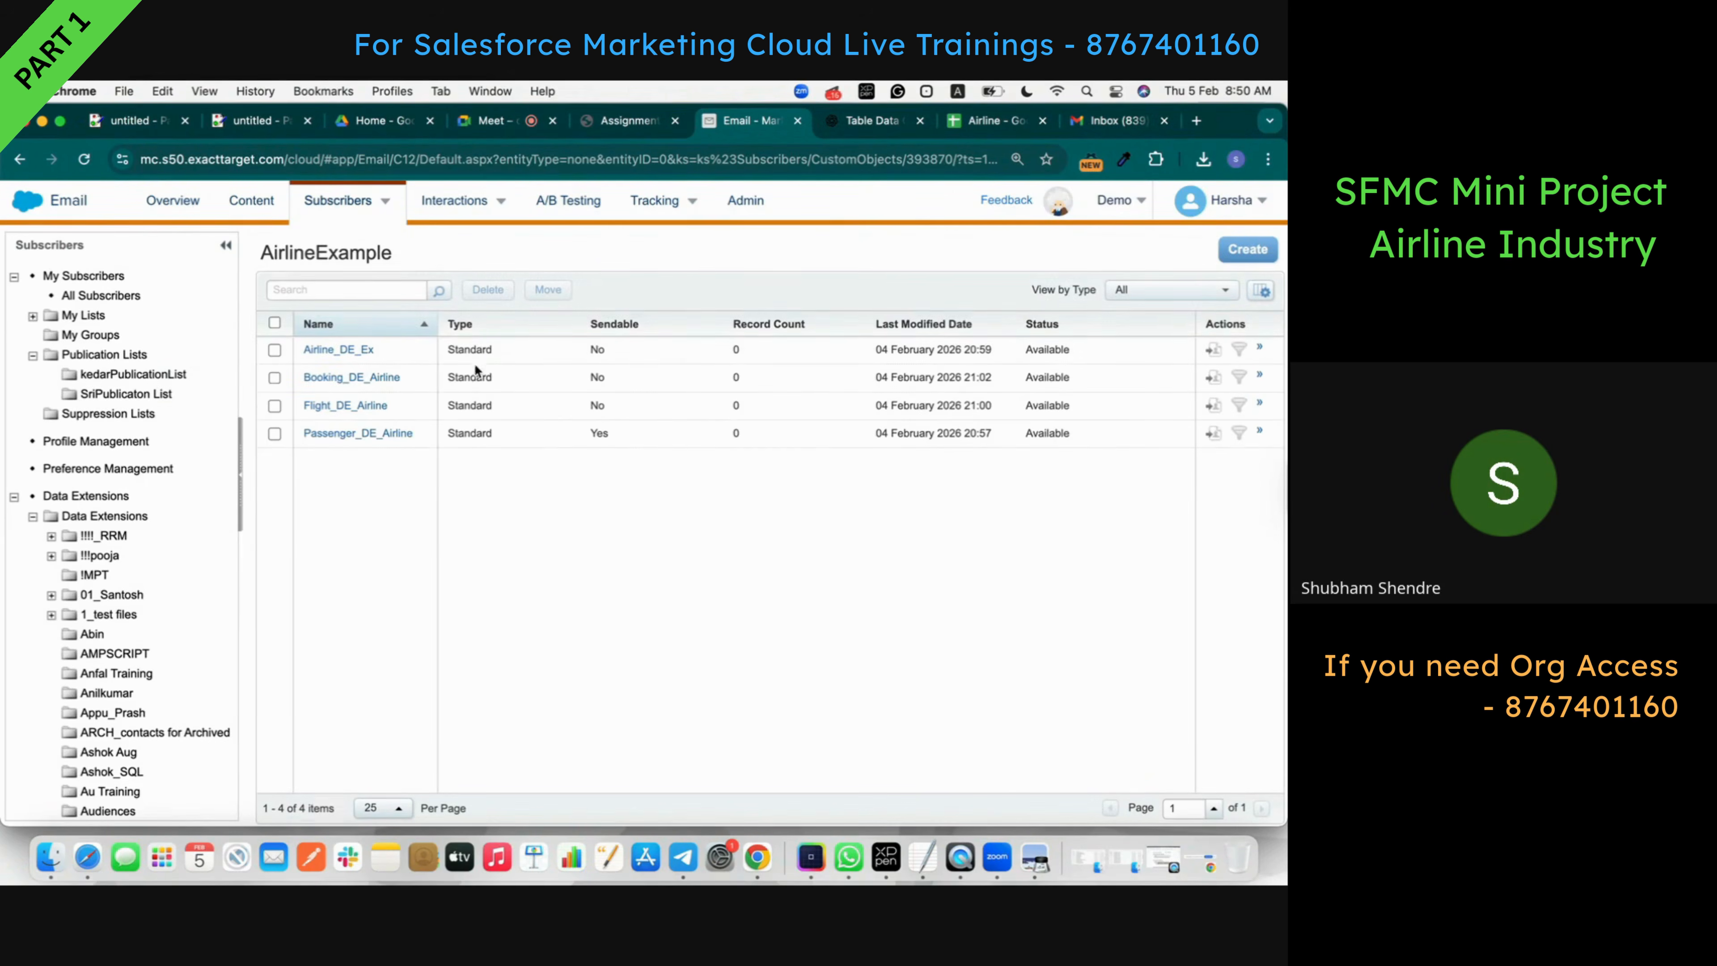
pyautogui.click(377, 446)
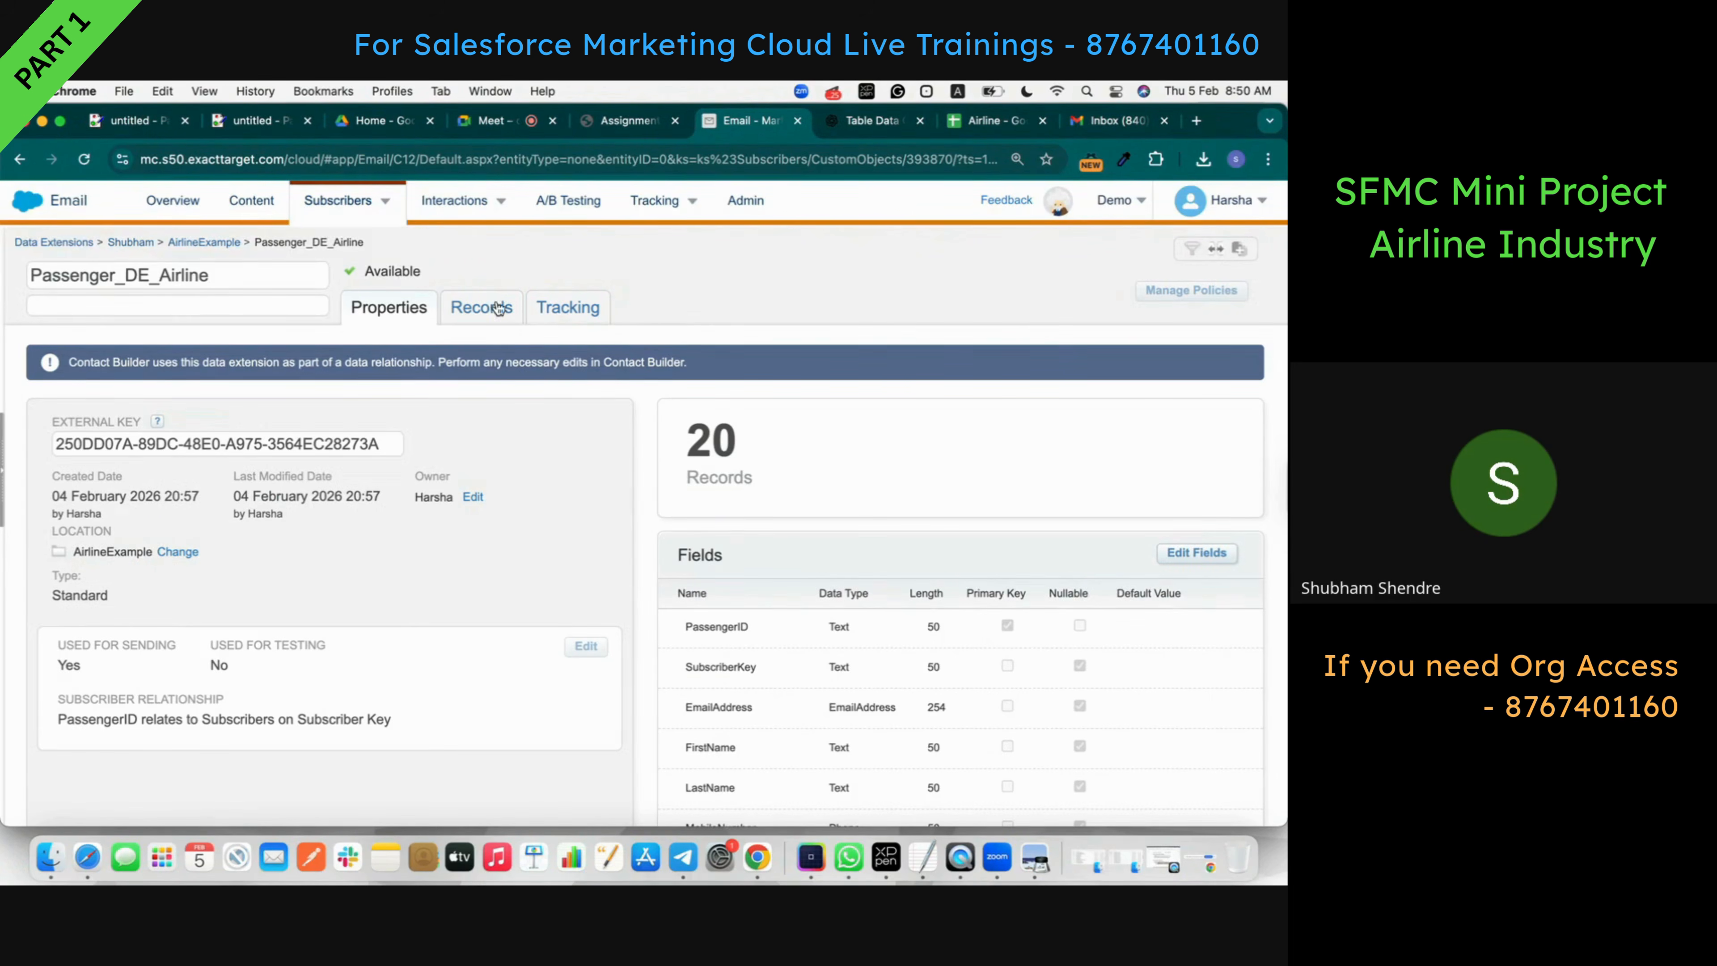
pyautogui.click(481, 308)
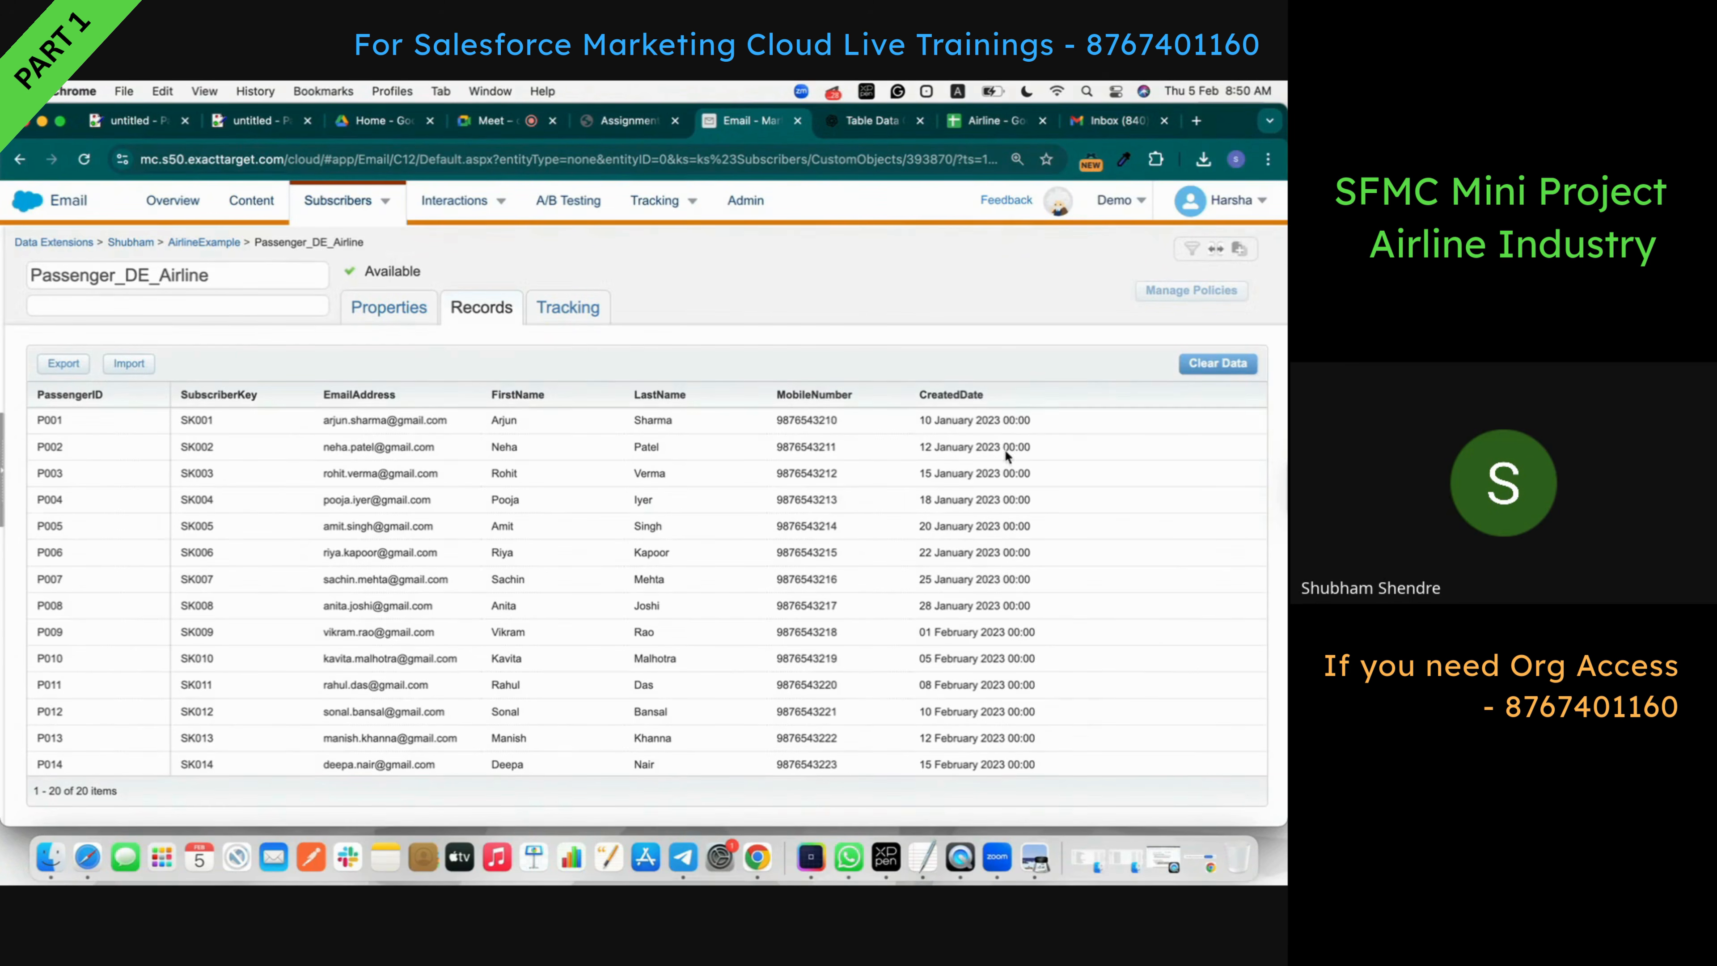
pyautogui.scroll(-3, 942, 553)
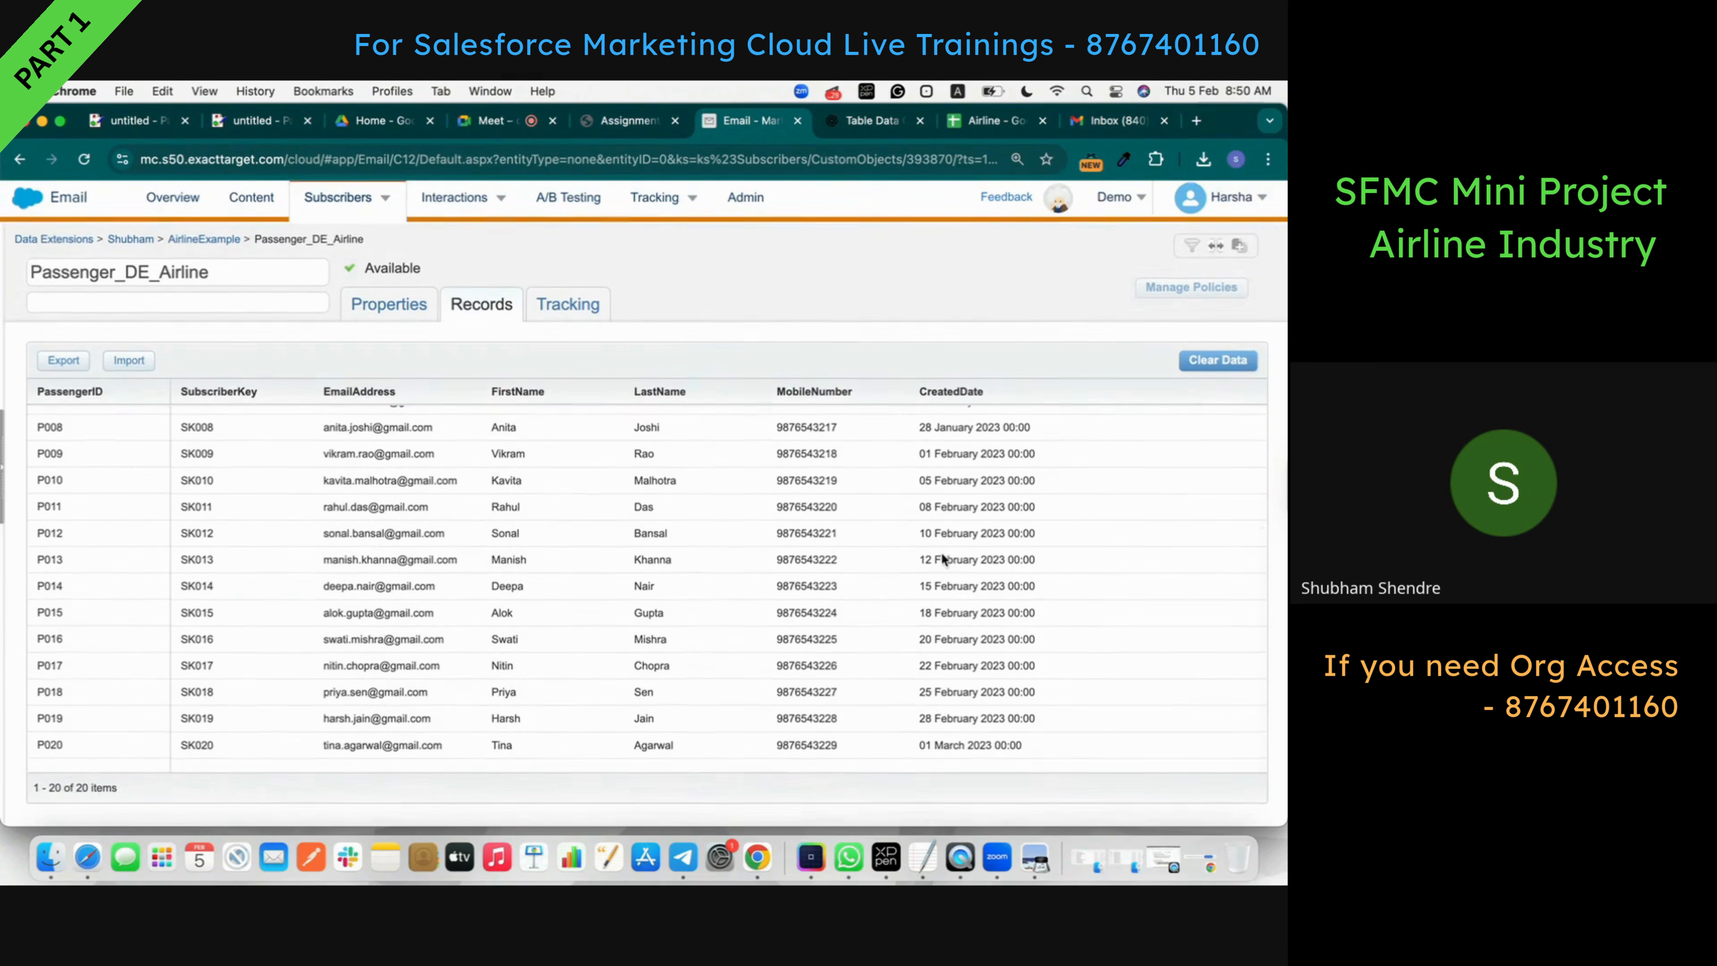
pyautogui.scroll(3, 941, 553)
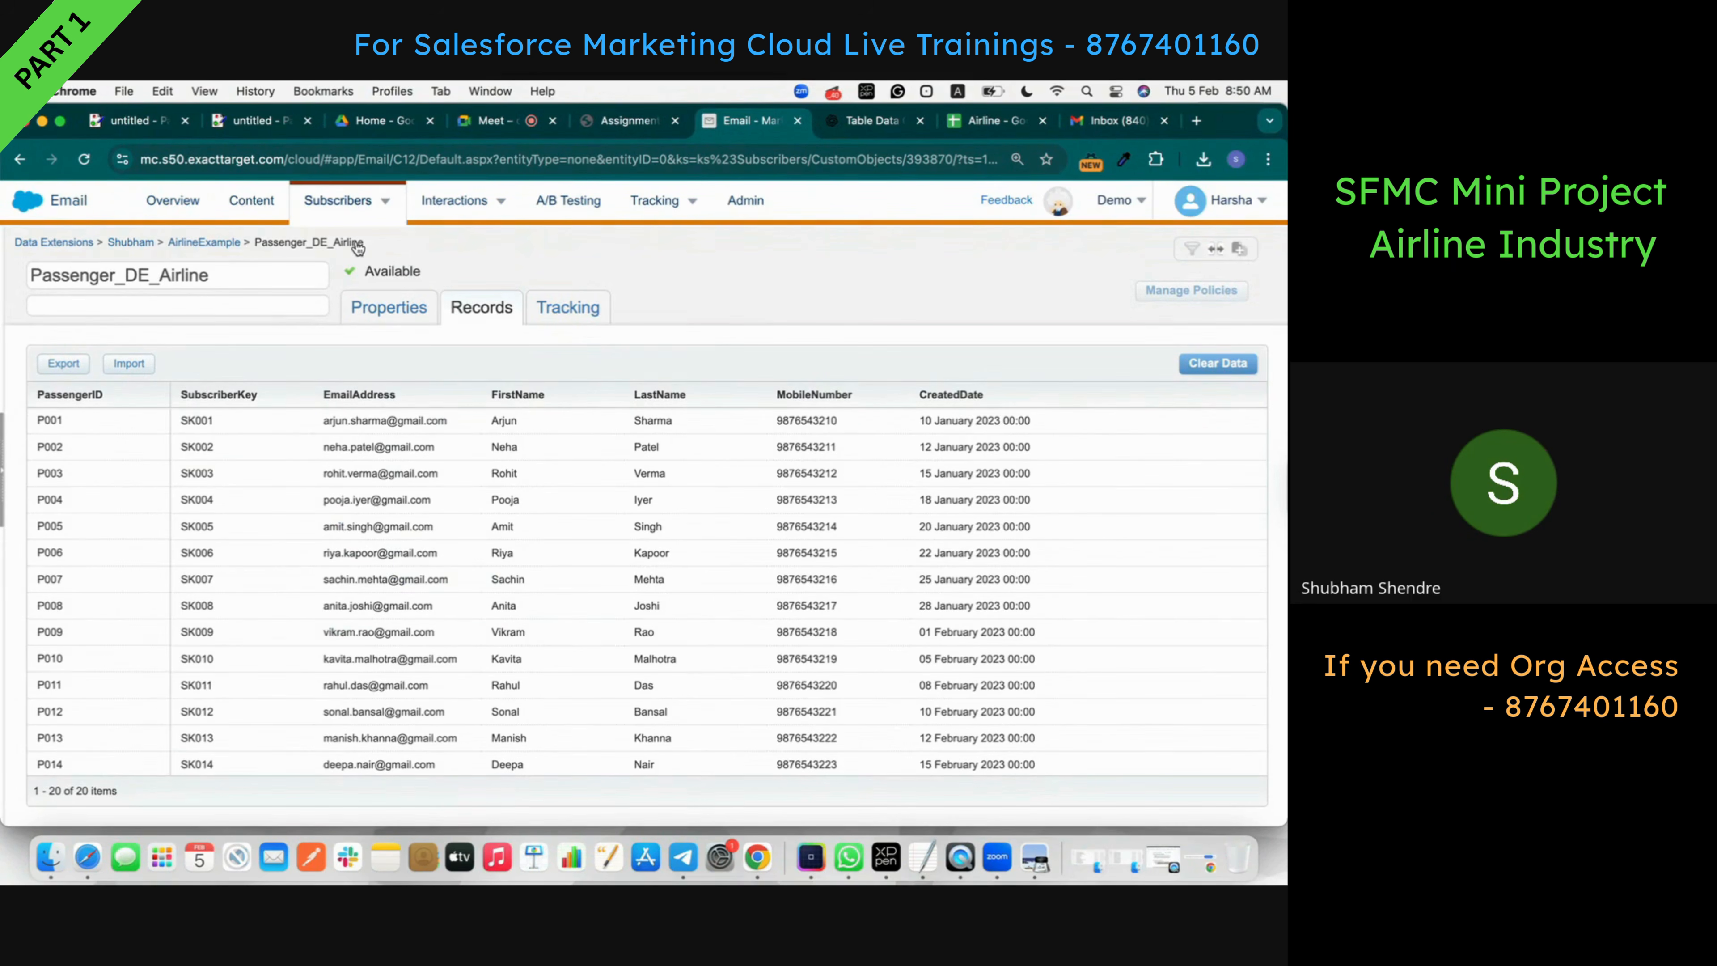
pyautogui.click(216, 243)
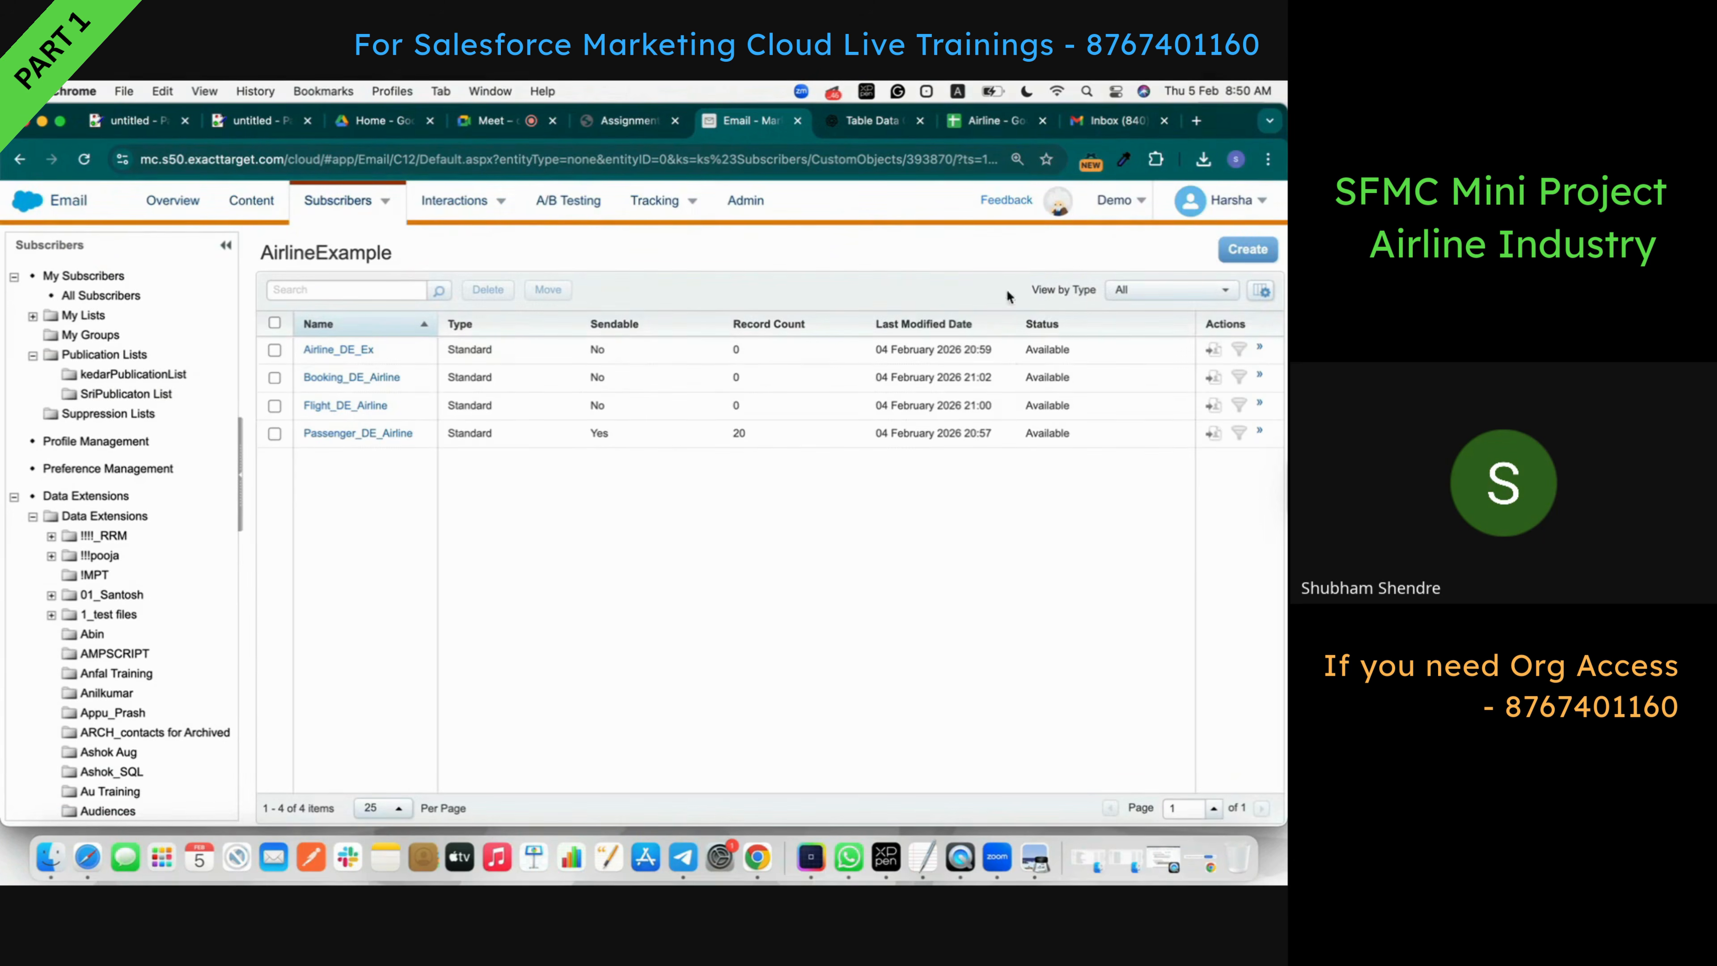
# - Download the Airline_DE sheet as Airline - Airline_DE.csv and return to Marketing Cloud
pyautogui.click(980, 123)
pyautogui.click(318, 808)
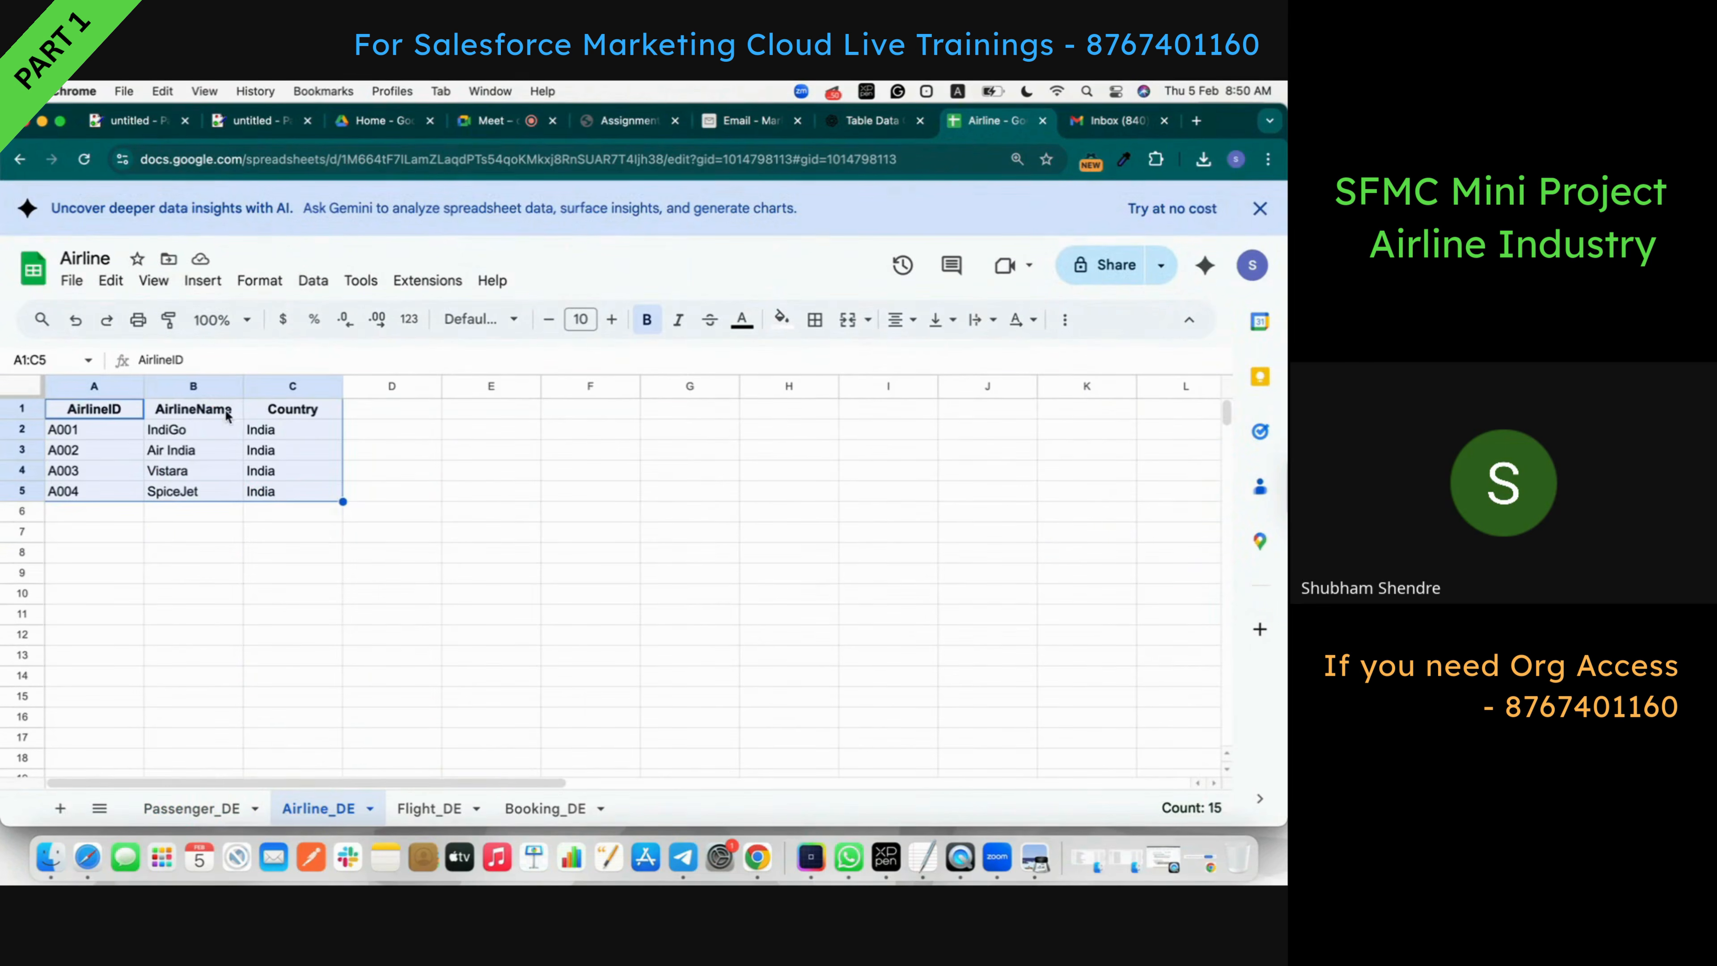
pyautogui.click(71, 279)
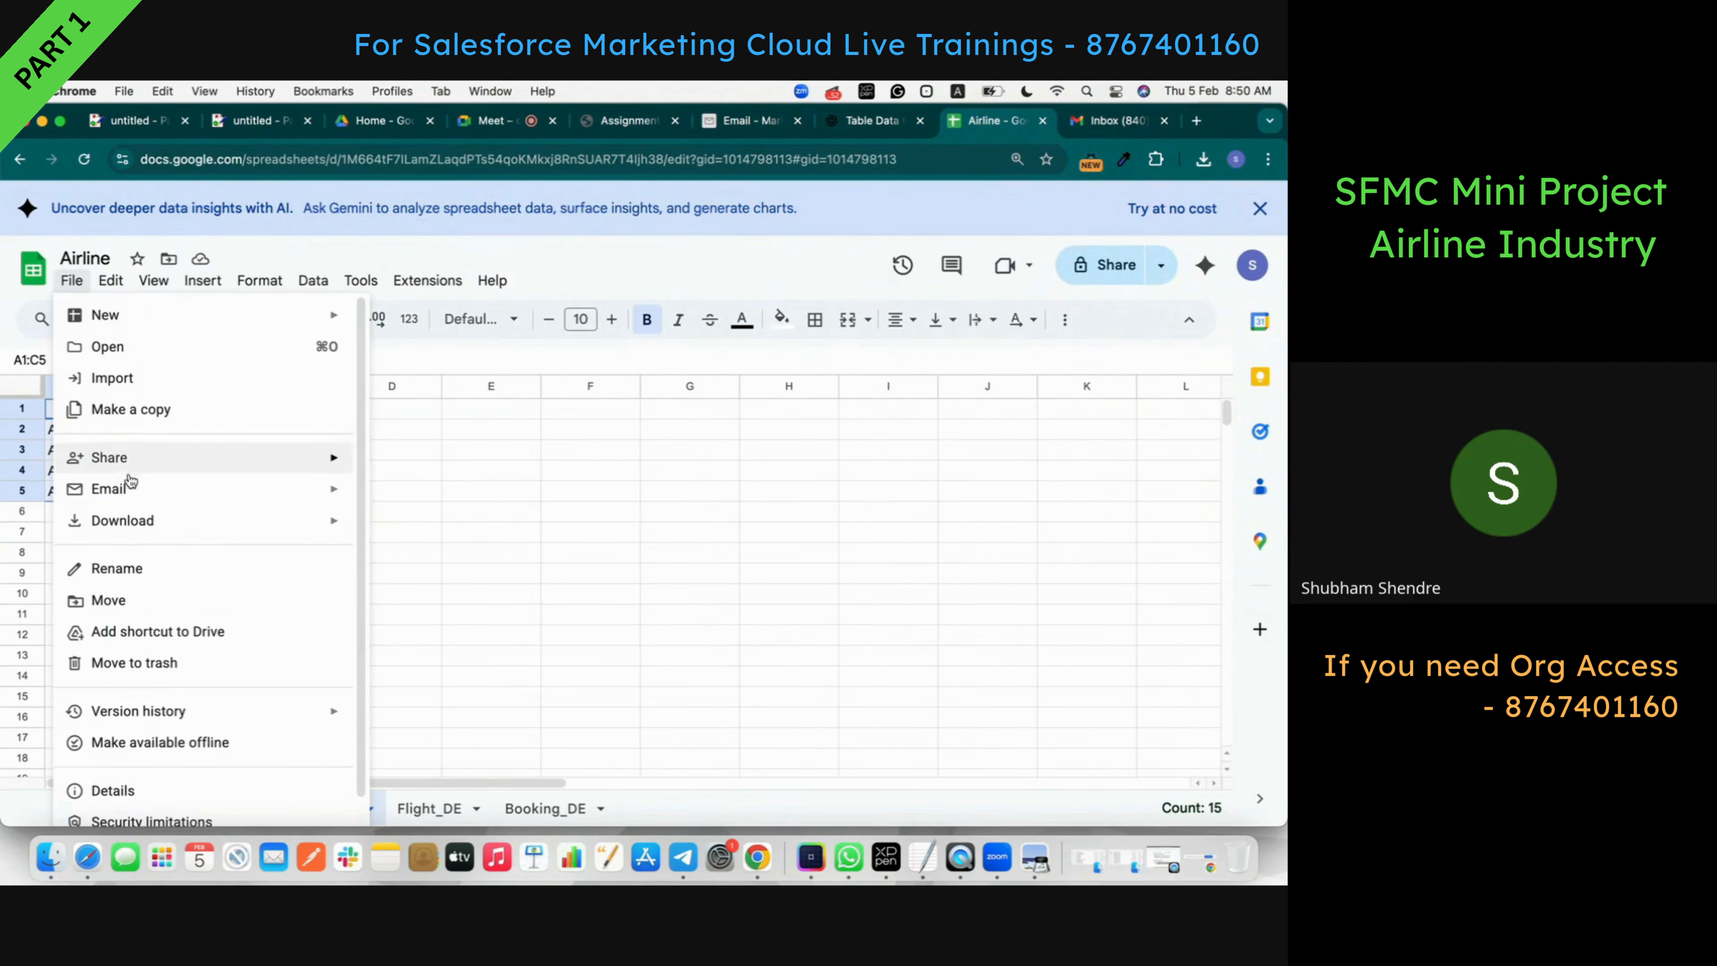
pyautogui.moveTo(139, 522)
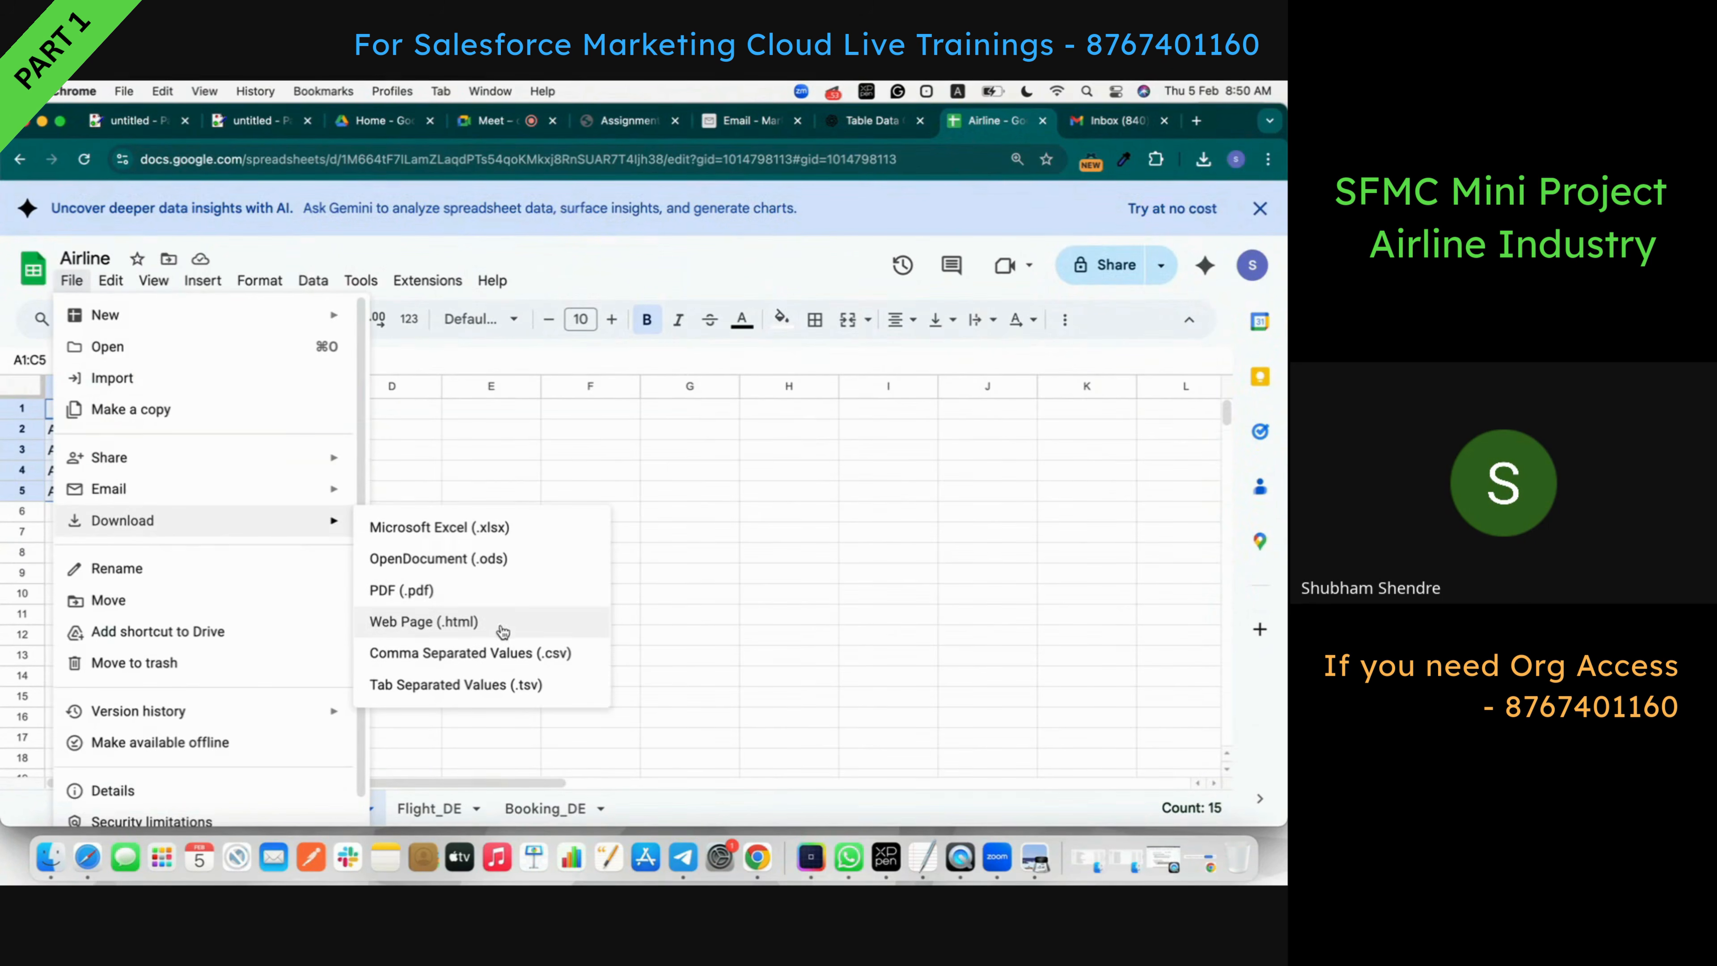
pyautogui.click(518, 657)
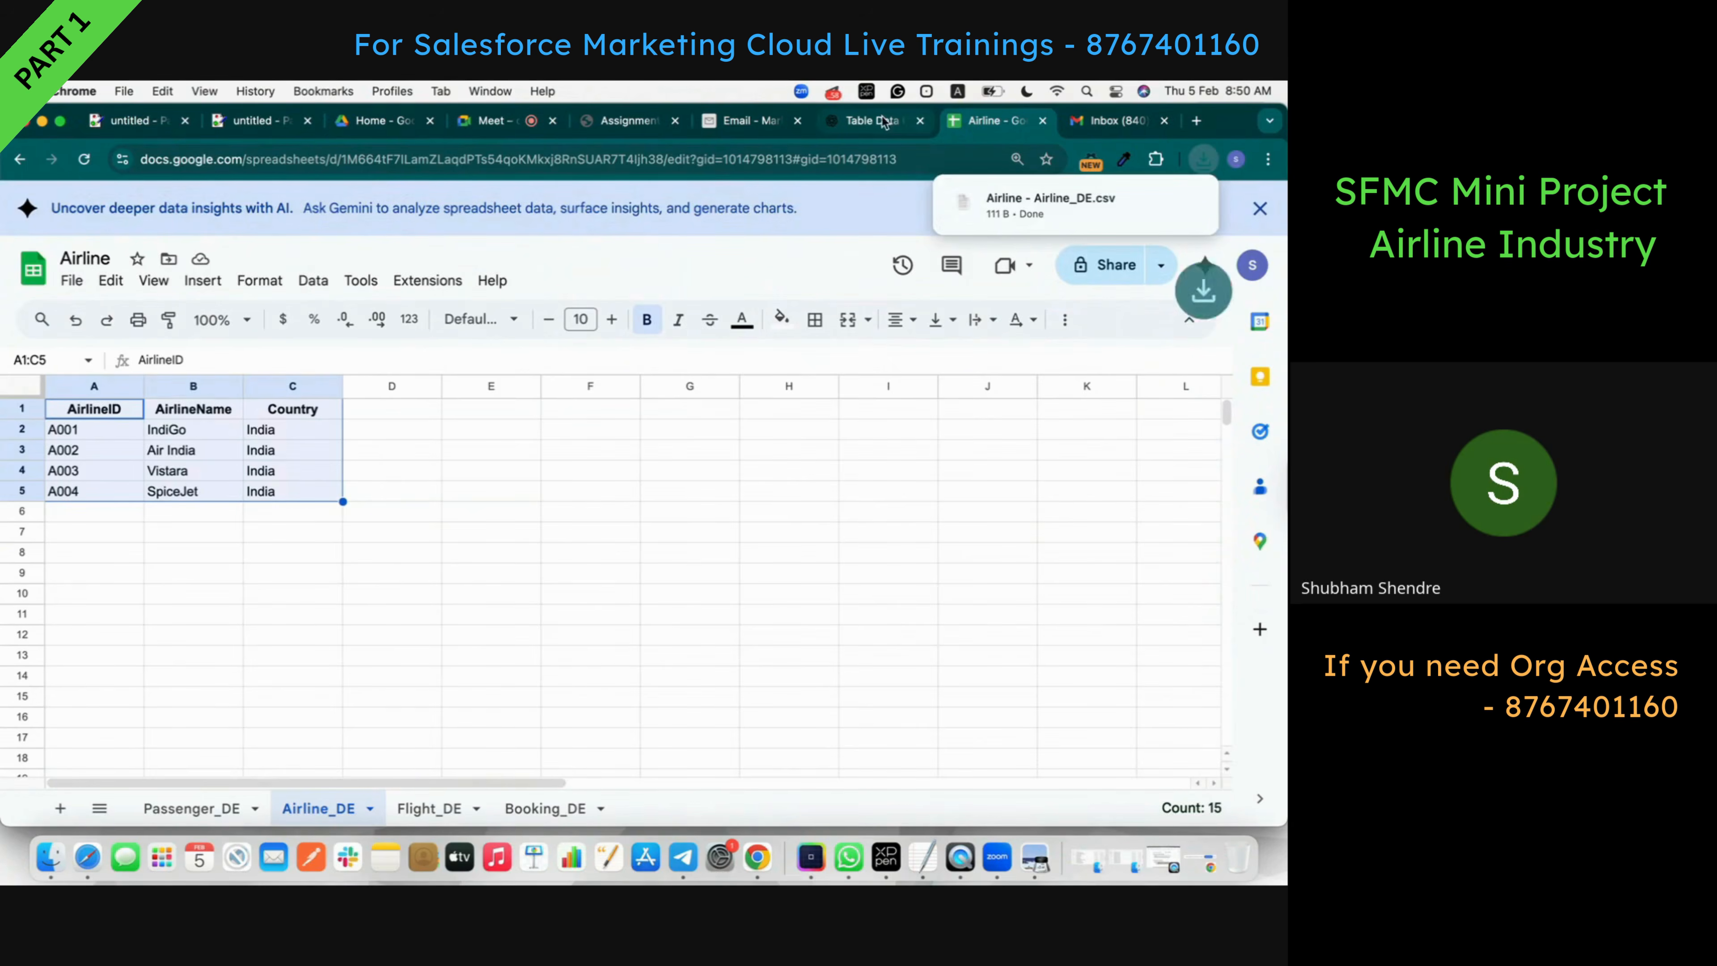
pyautogui.click(744, 121)
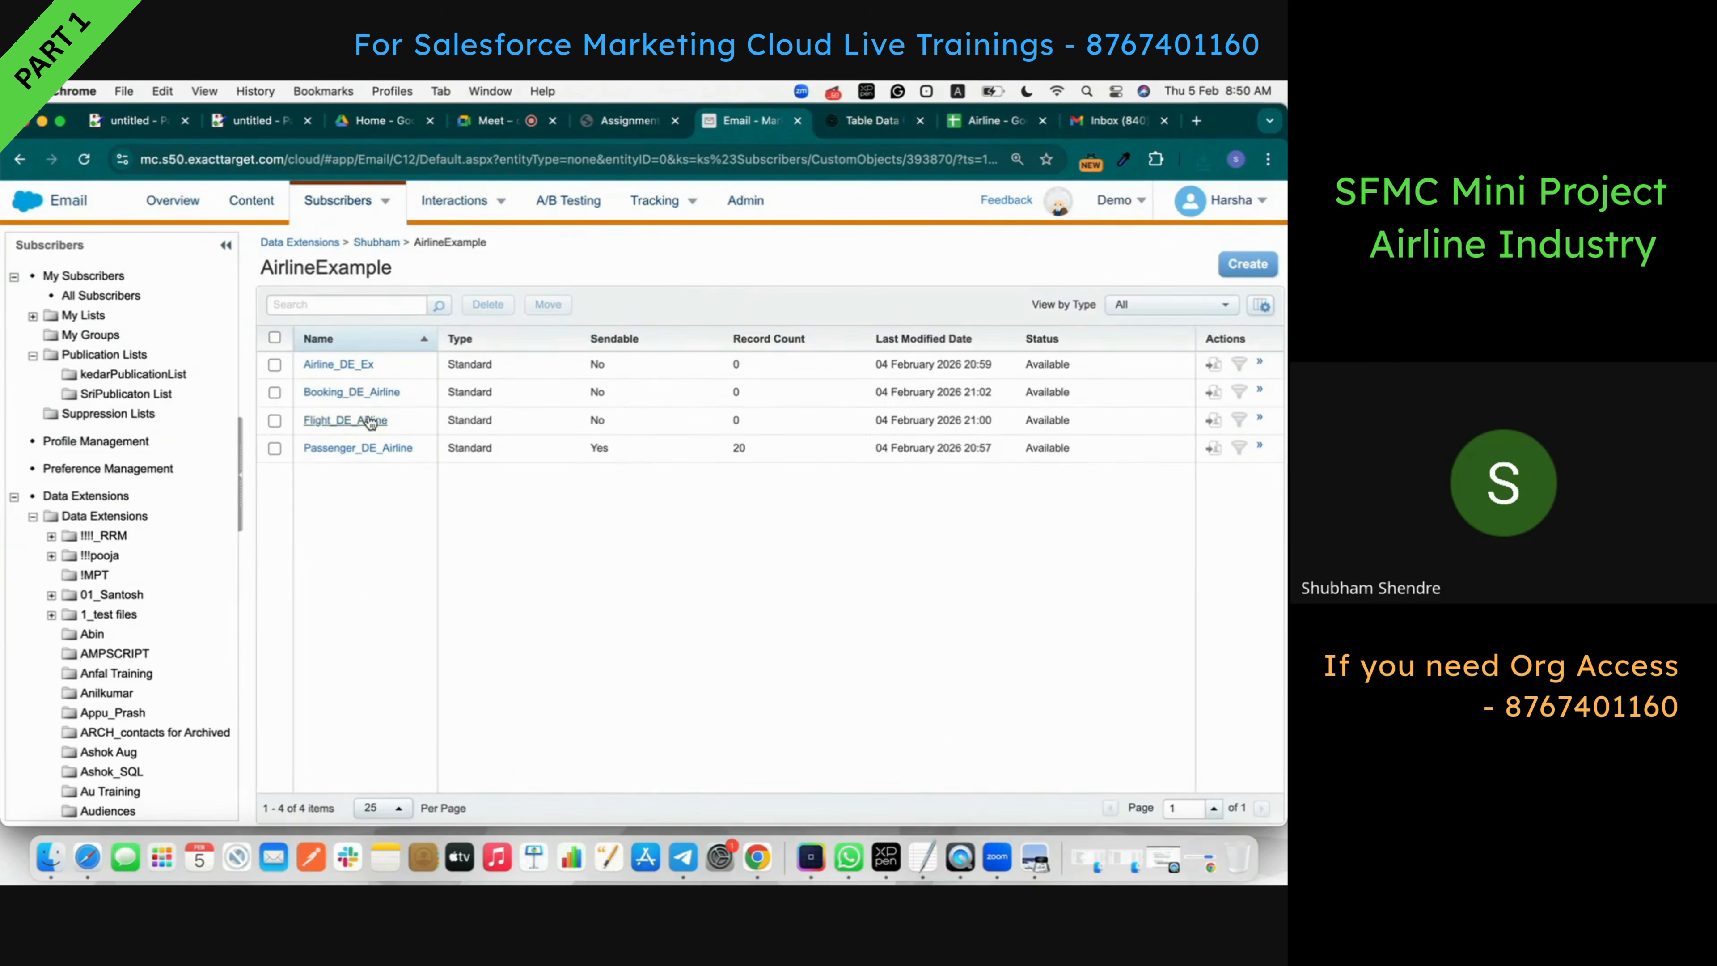
# - Open Airline_DE_Ex and choose Airline - Airline_DE.csv as its import file
pyautogui.click(339, 365)
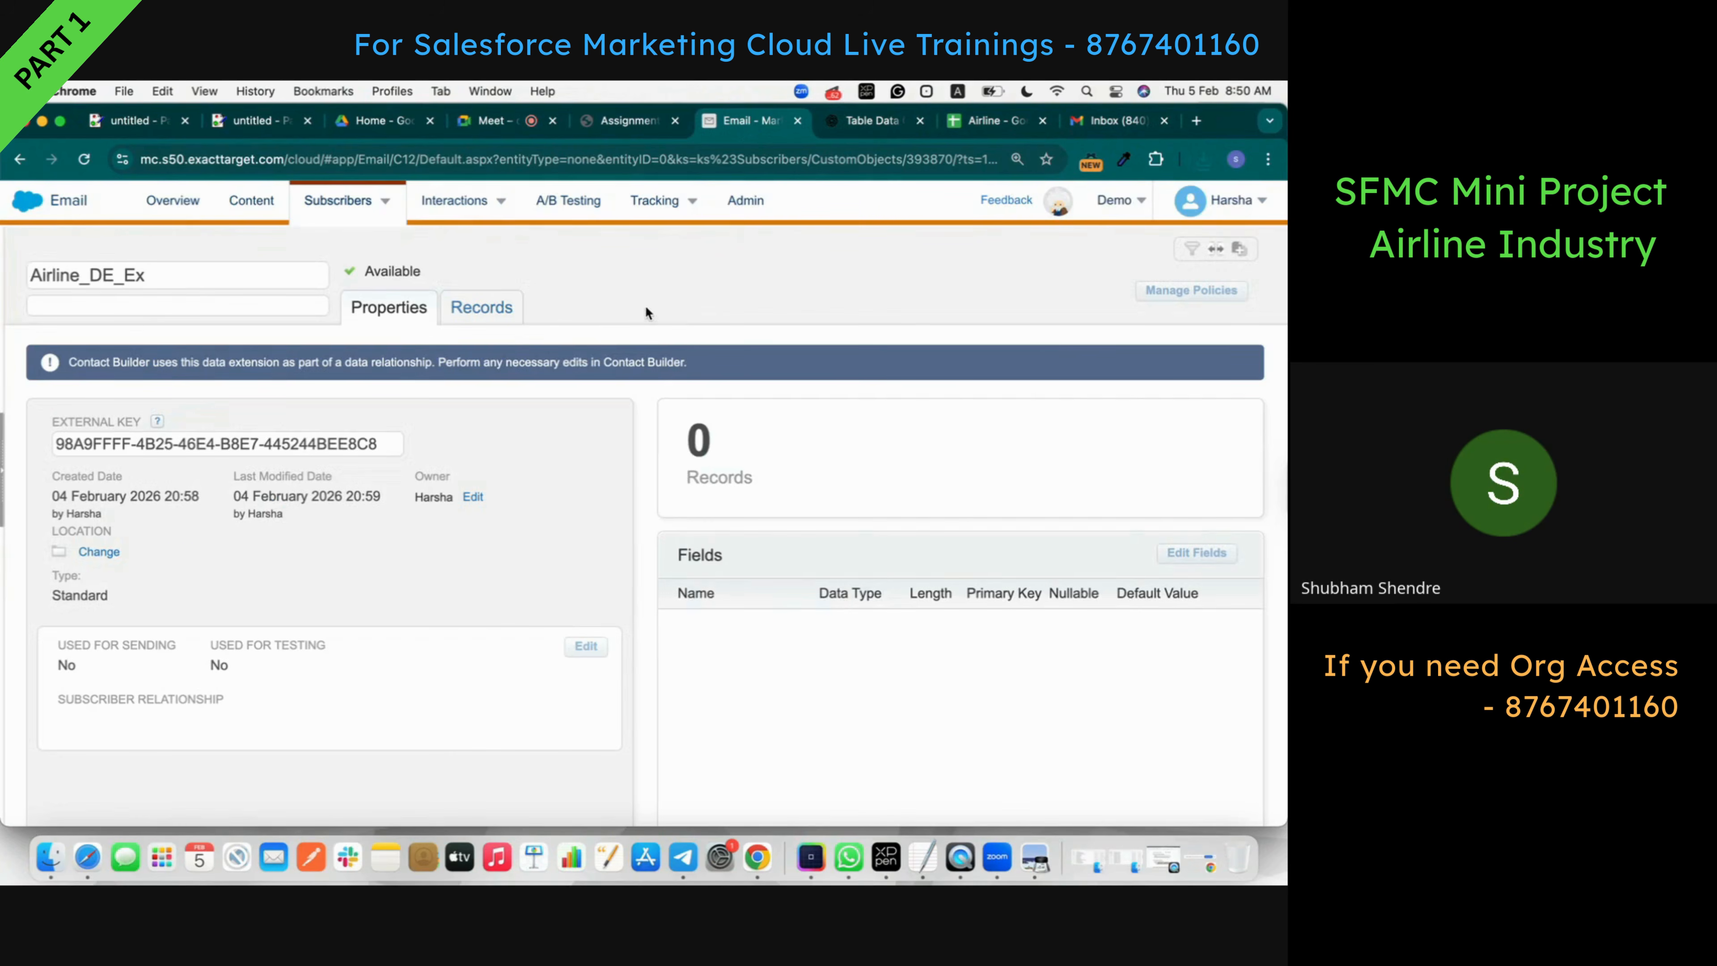
pyautogui.click(515, 301)
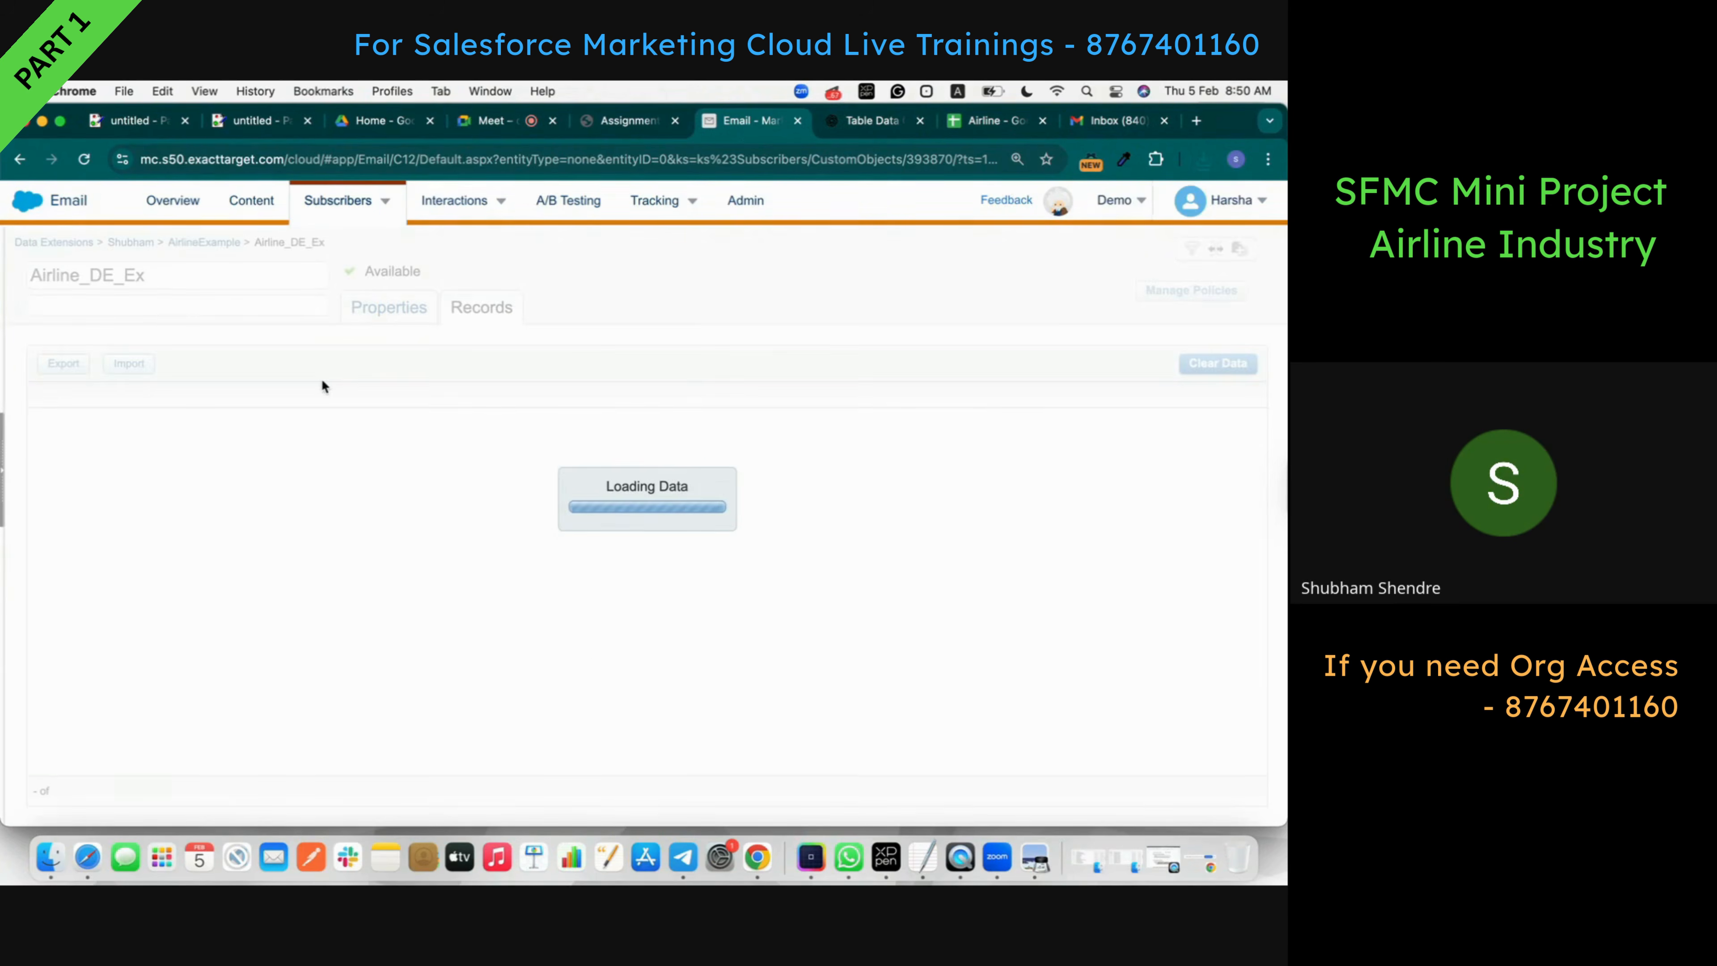
pyautogui.click(119, 361)
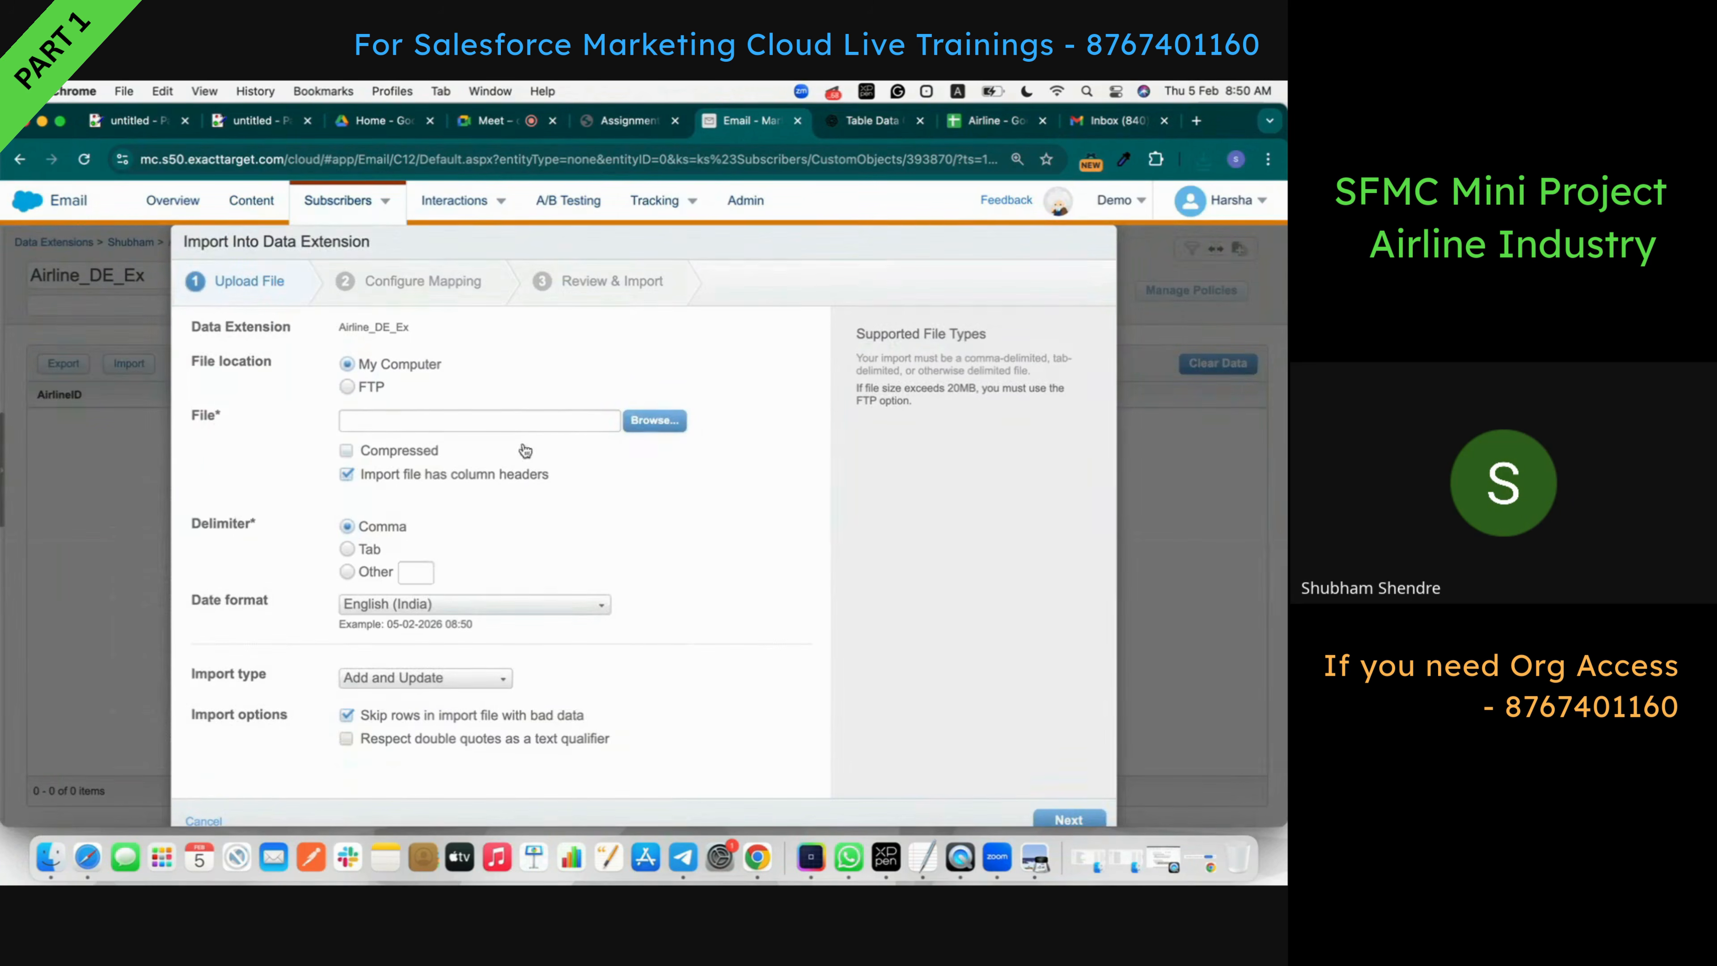
pyautogui.click(654, 419)
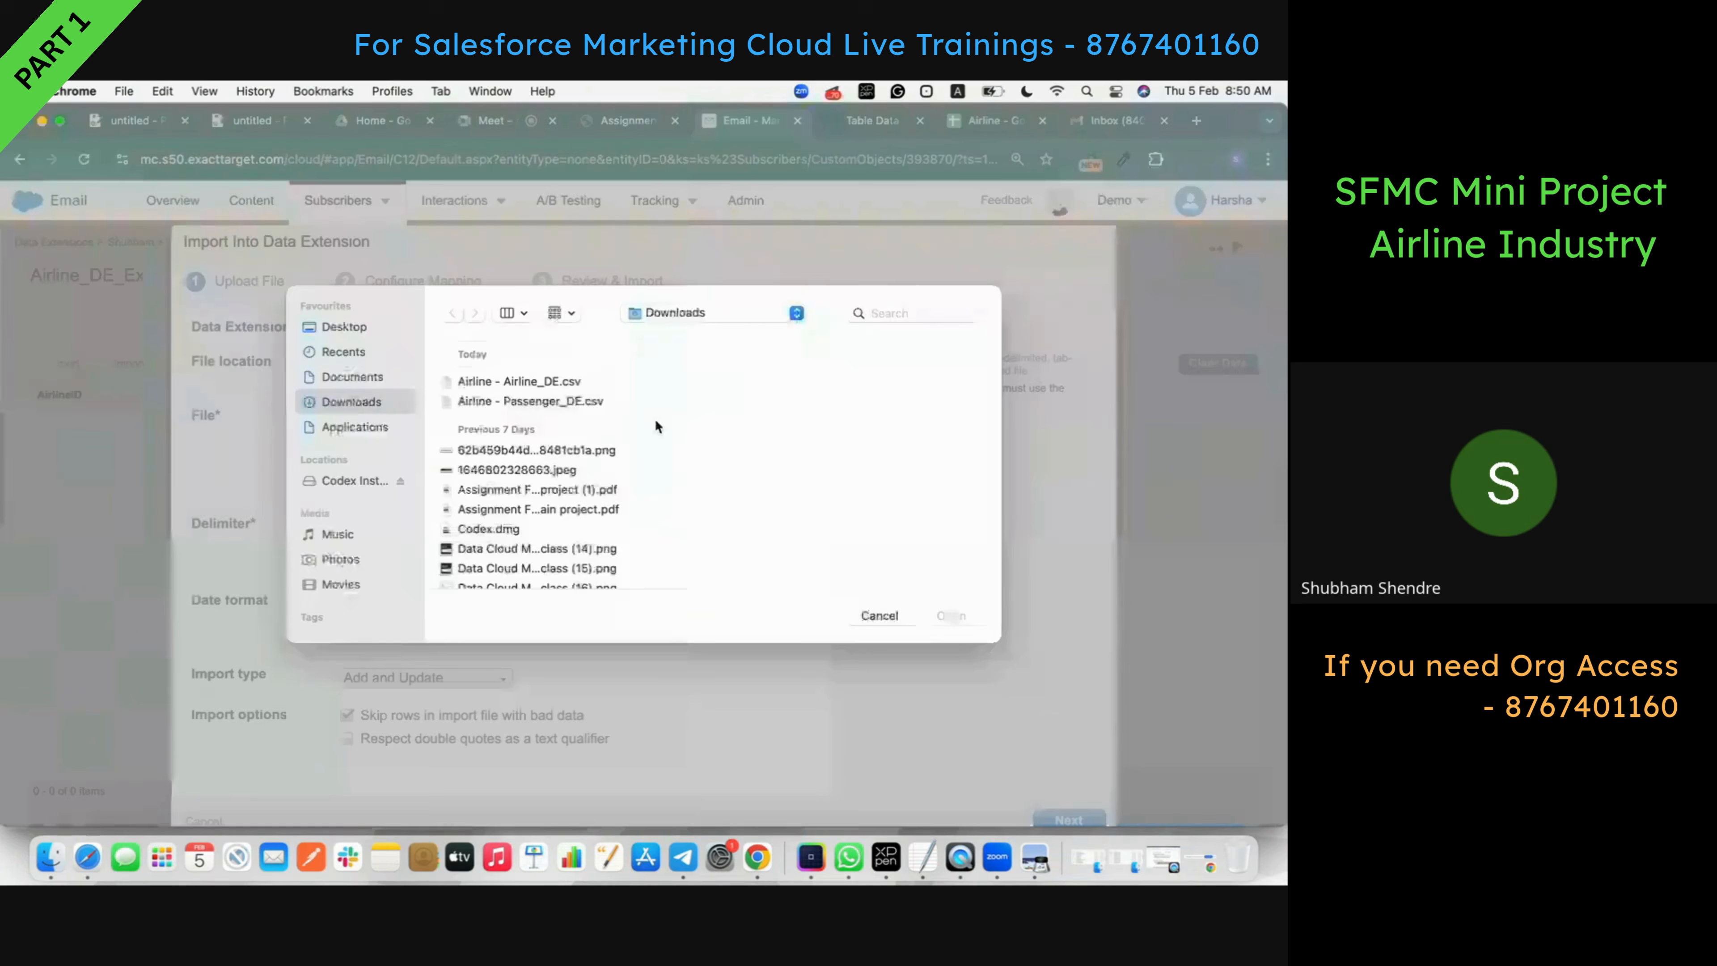
pyautogui.click(559, 382)
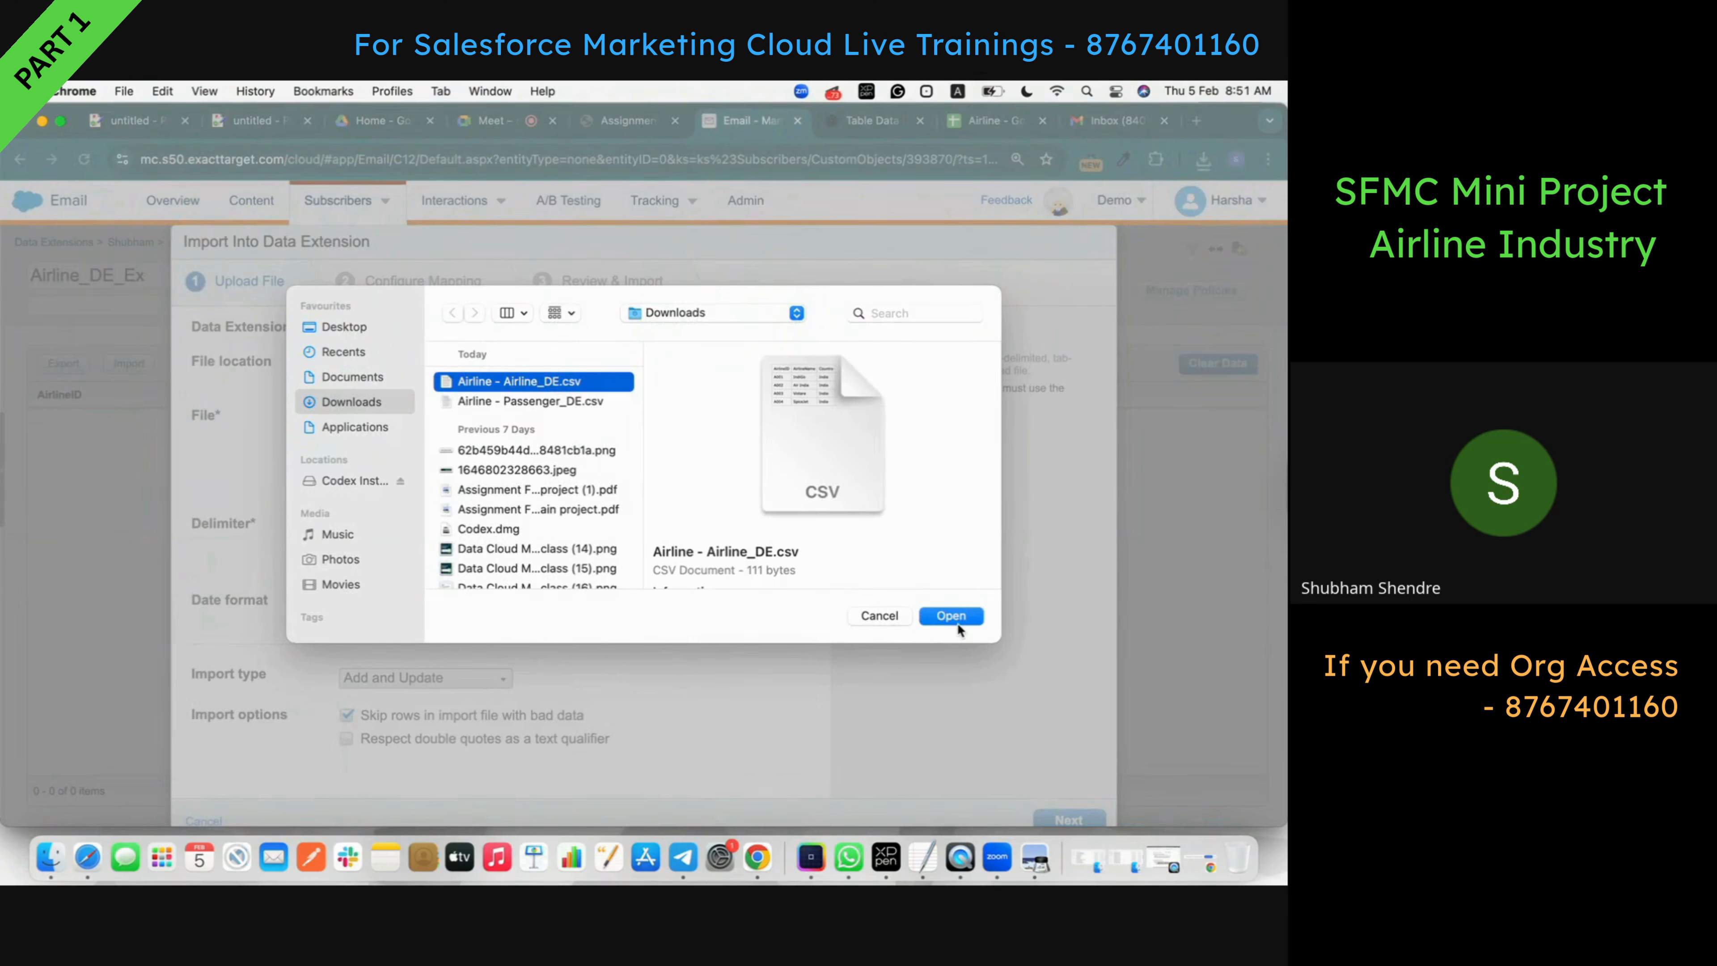
pyautogui.click(956, 623)
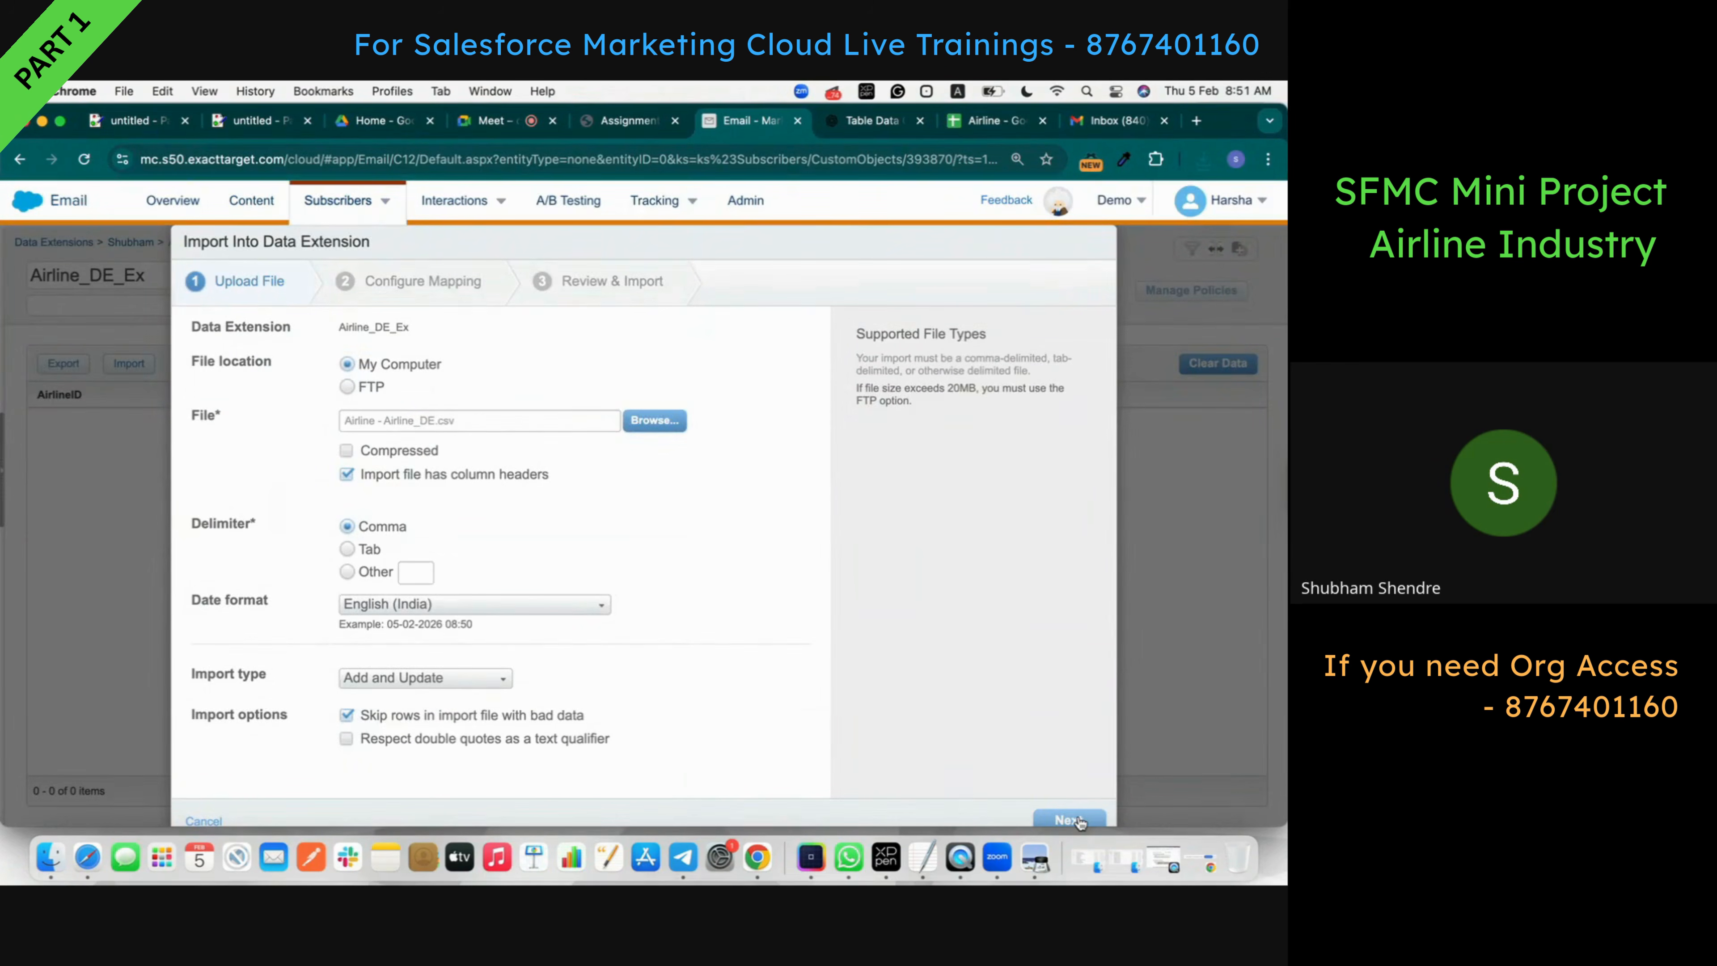
pyautogui.click(1078, 818)
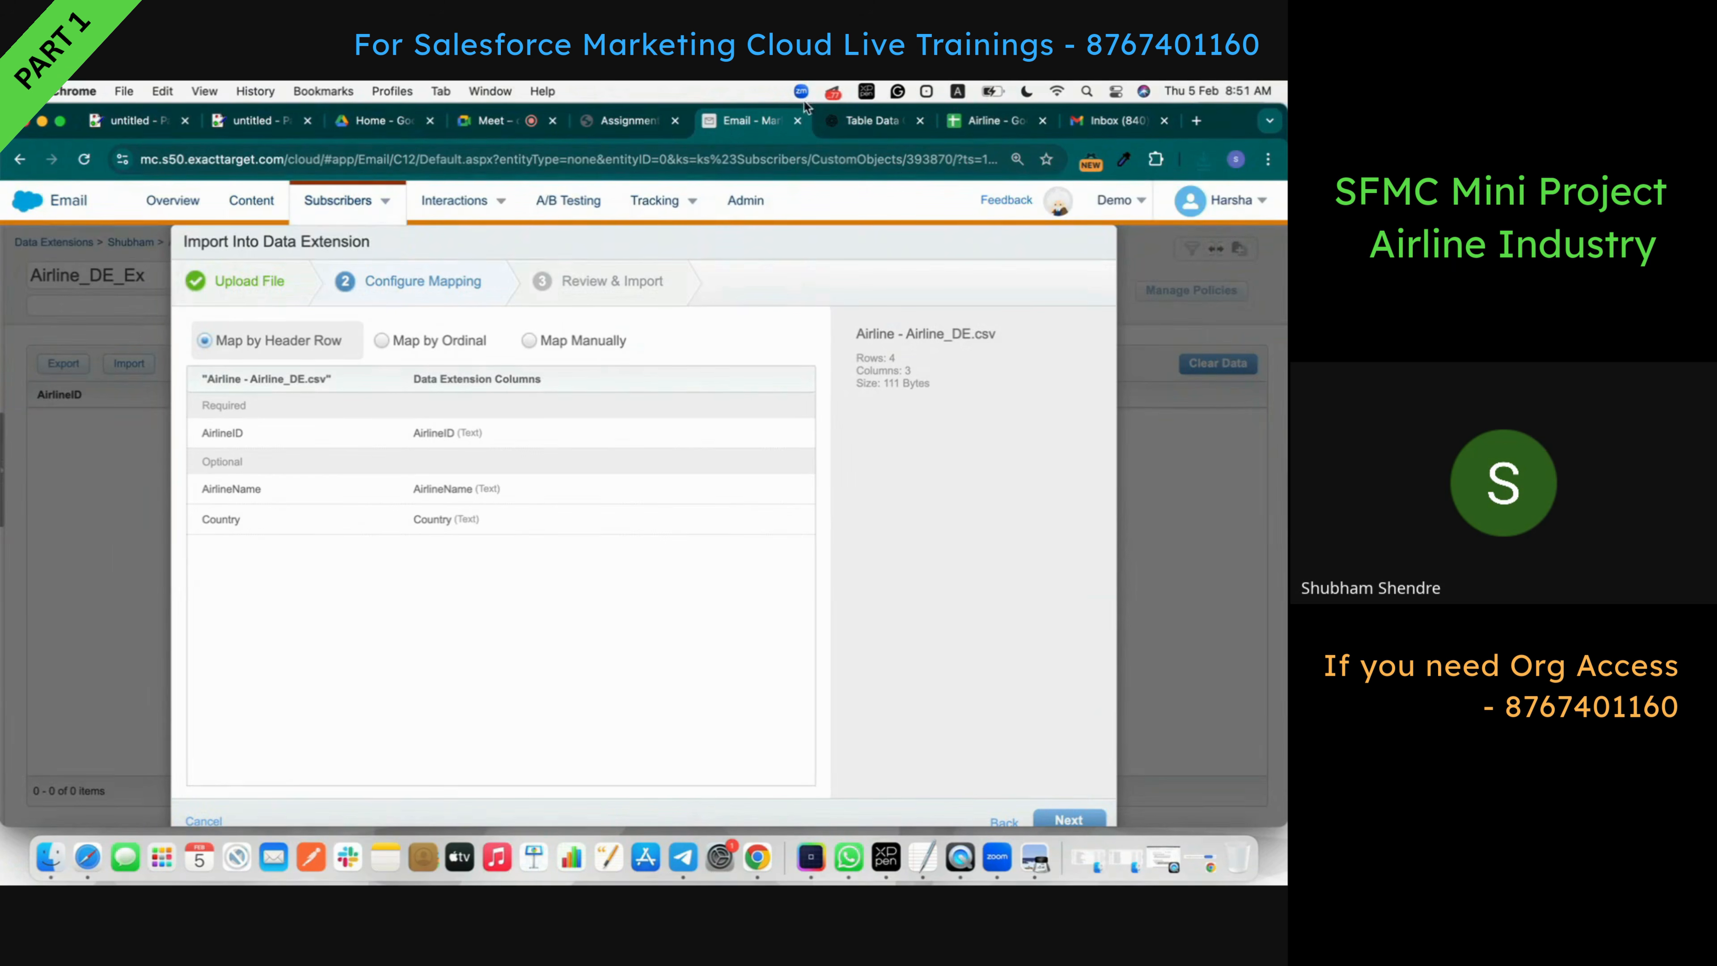
# - Map columns manually, replace the notification e-mail address, and start the airline import
pyautogui.click(578, 344)
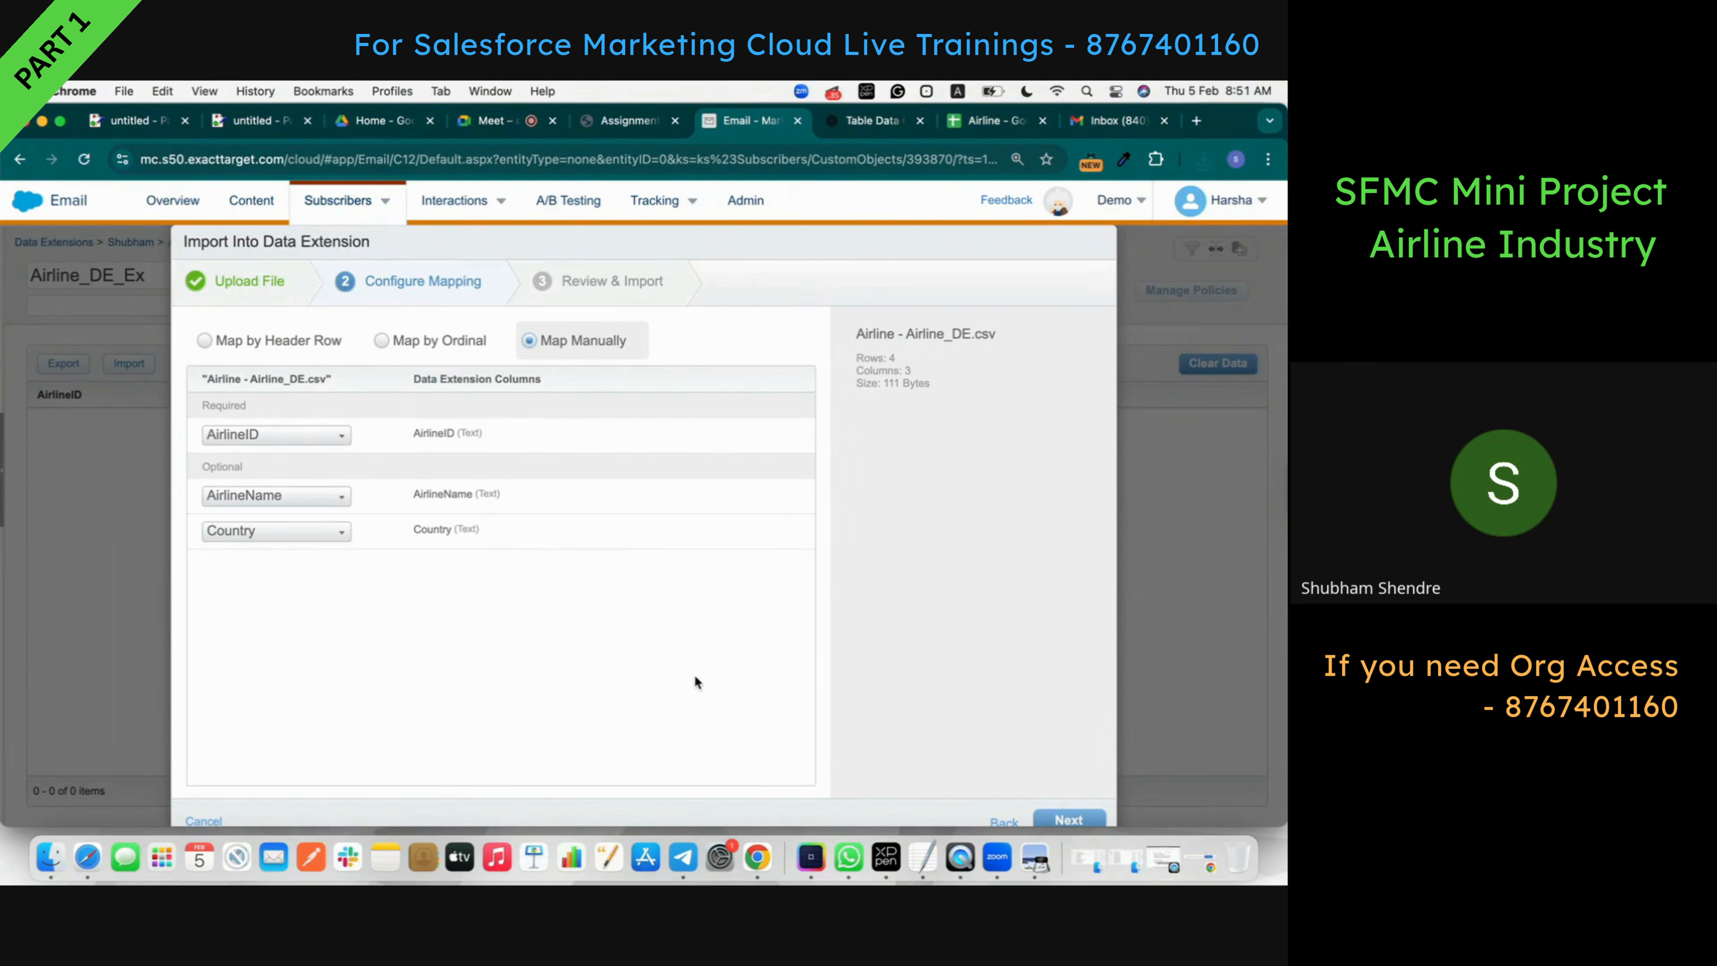
pyautogui.click(1069, 820)
pyautogui.tripleClick(938, 426)
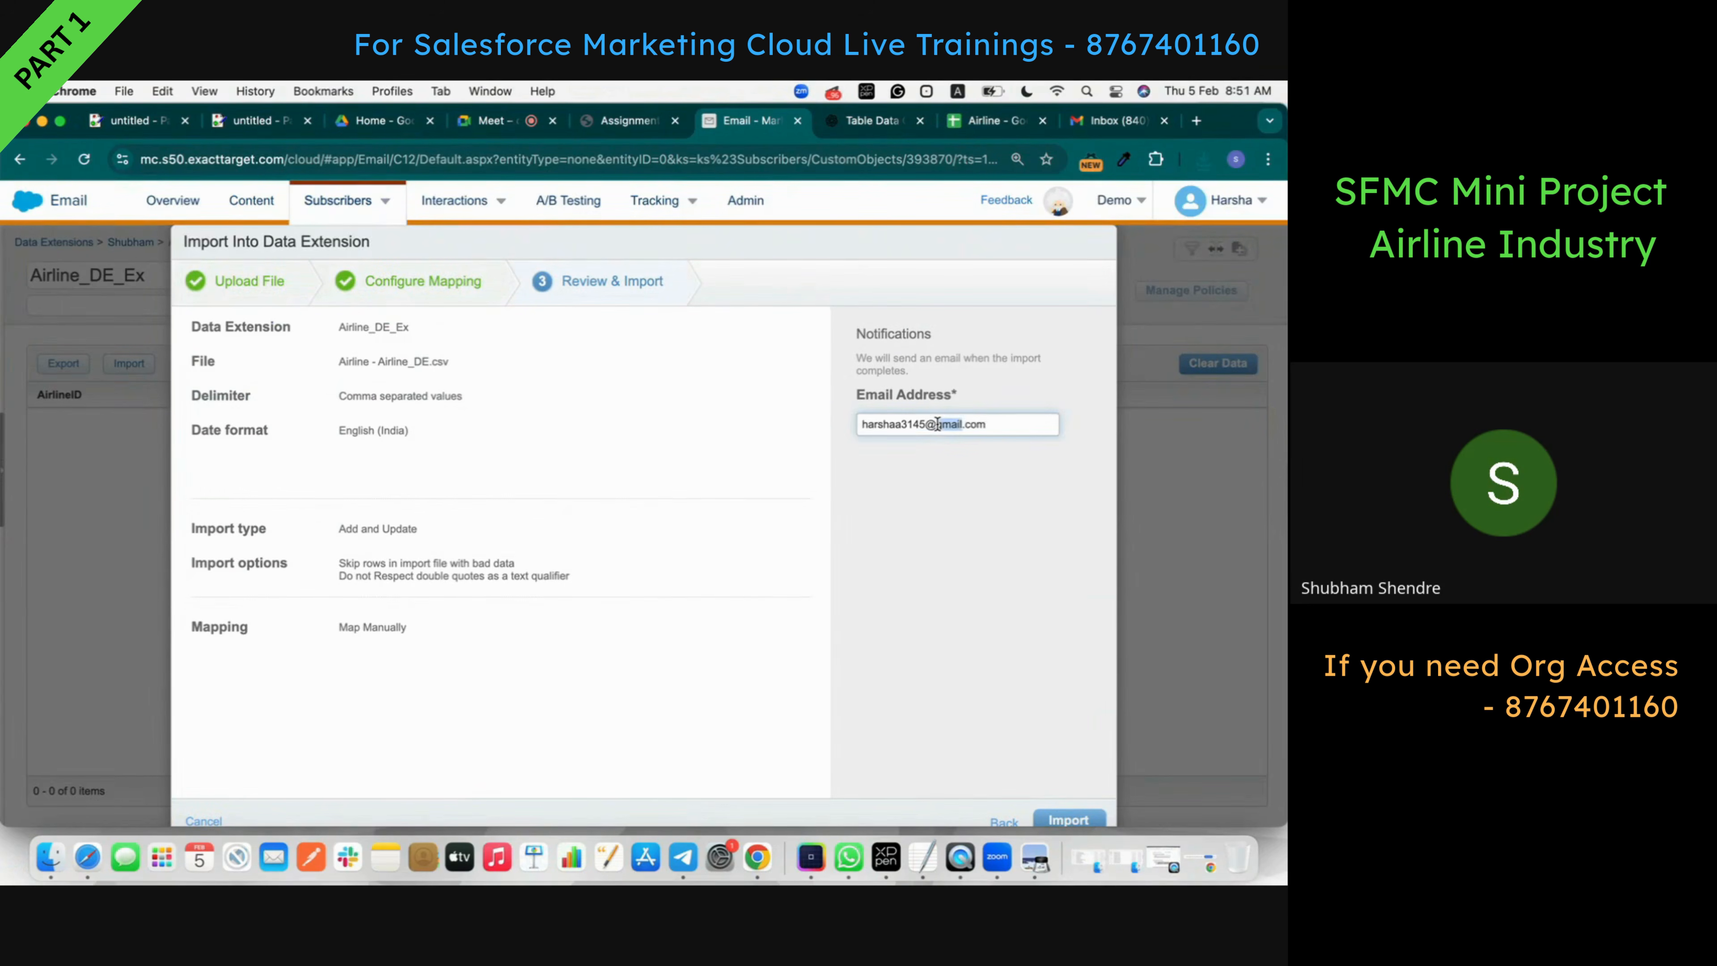
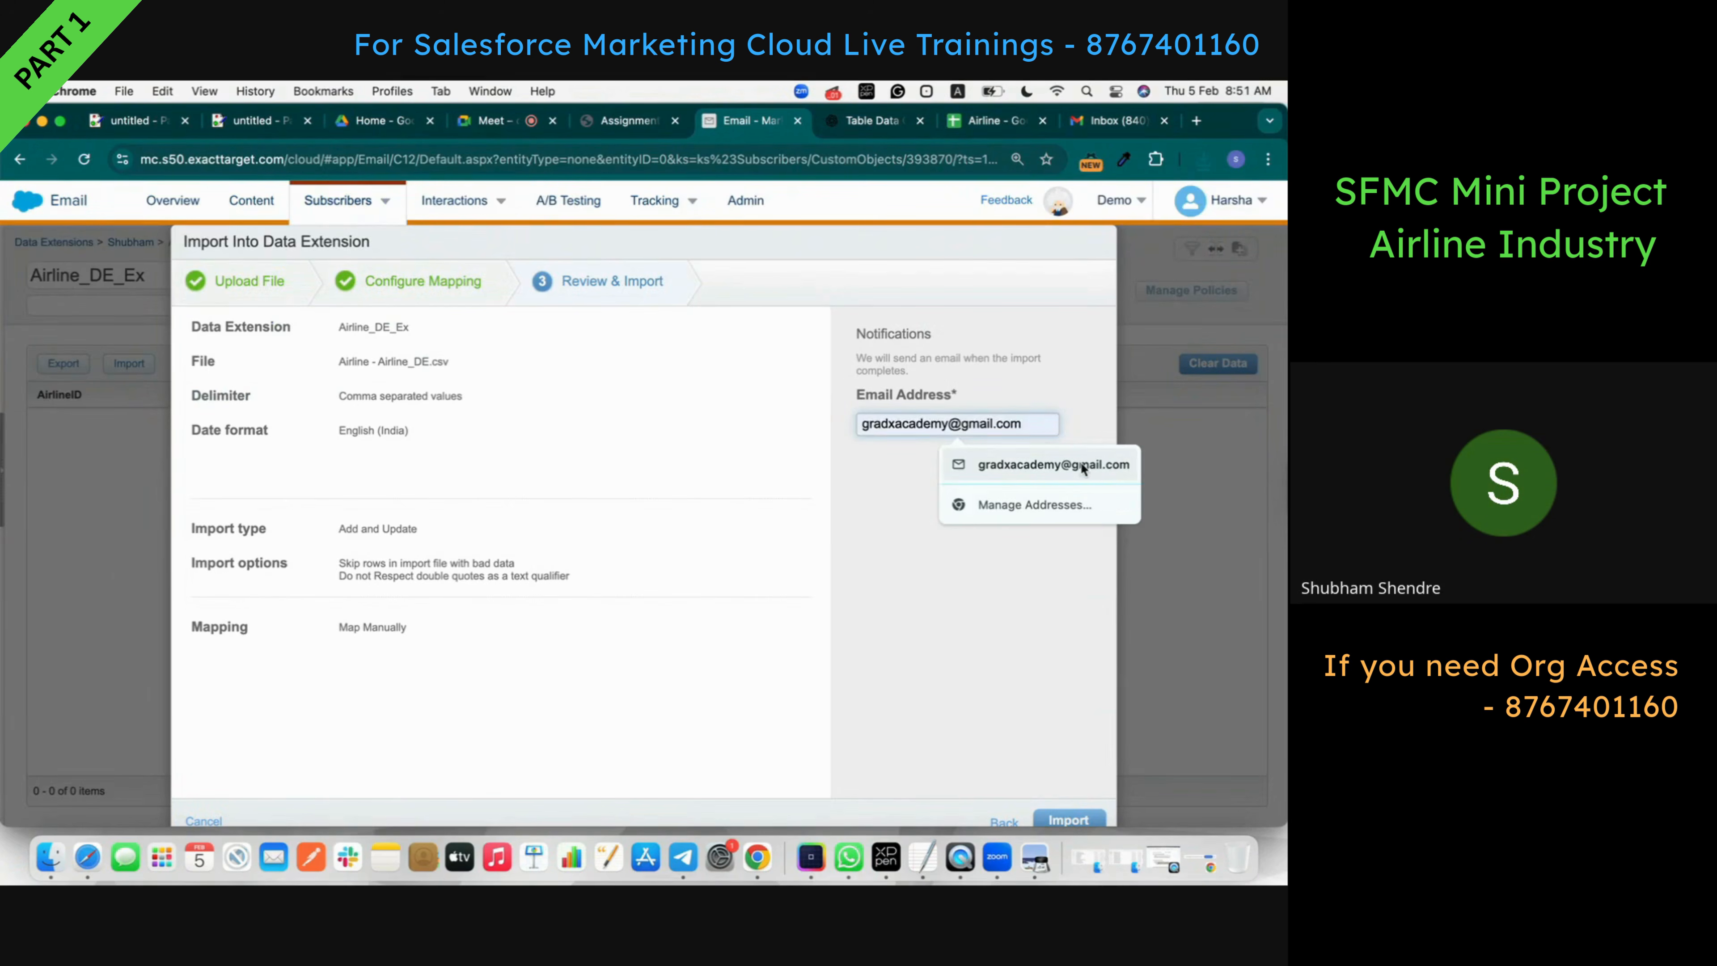
pyautogui.click(1078, 464)
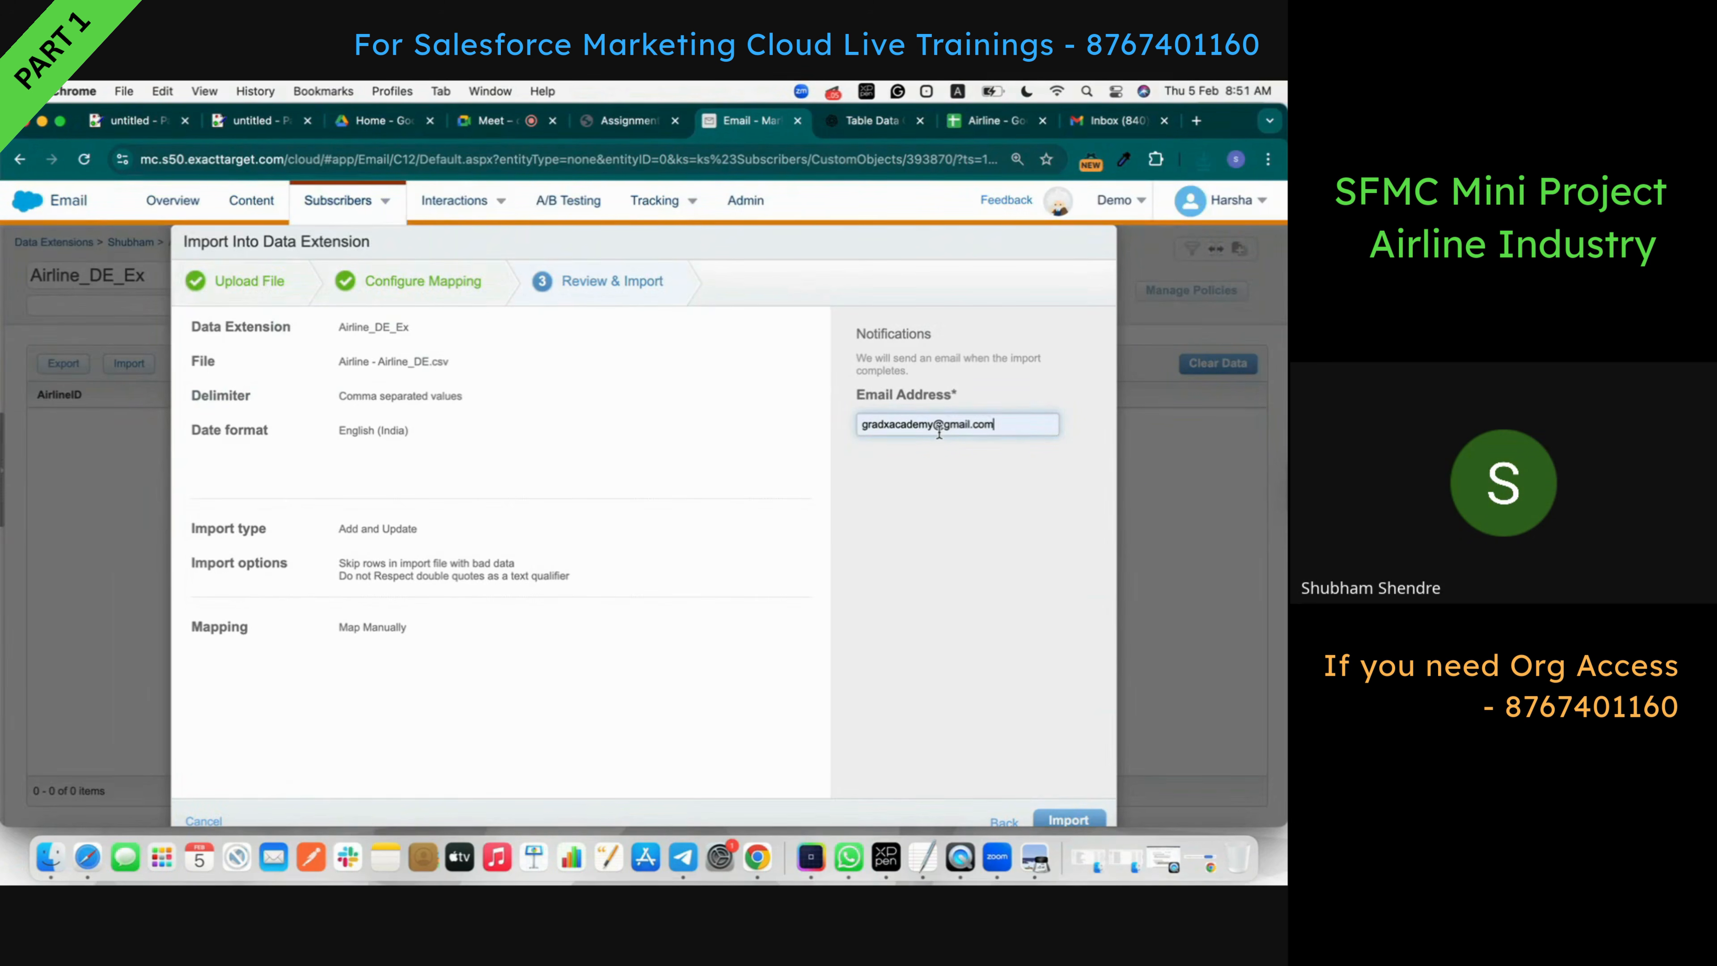
pyautogui.click(1068, 820)
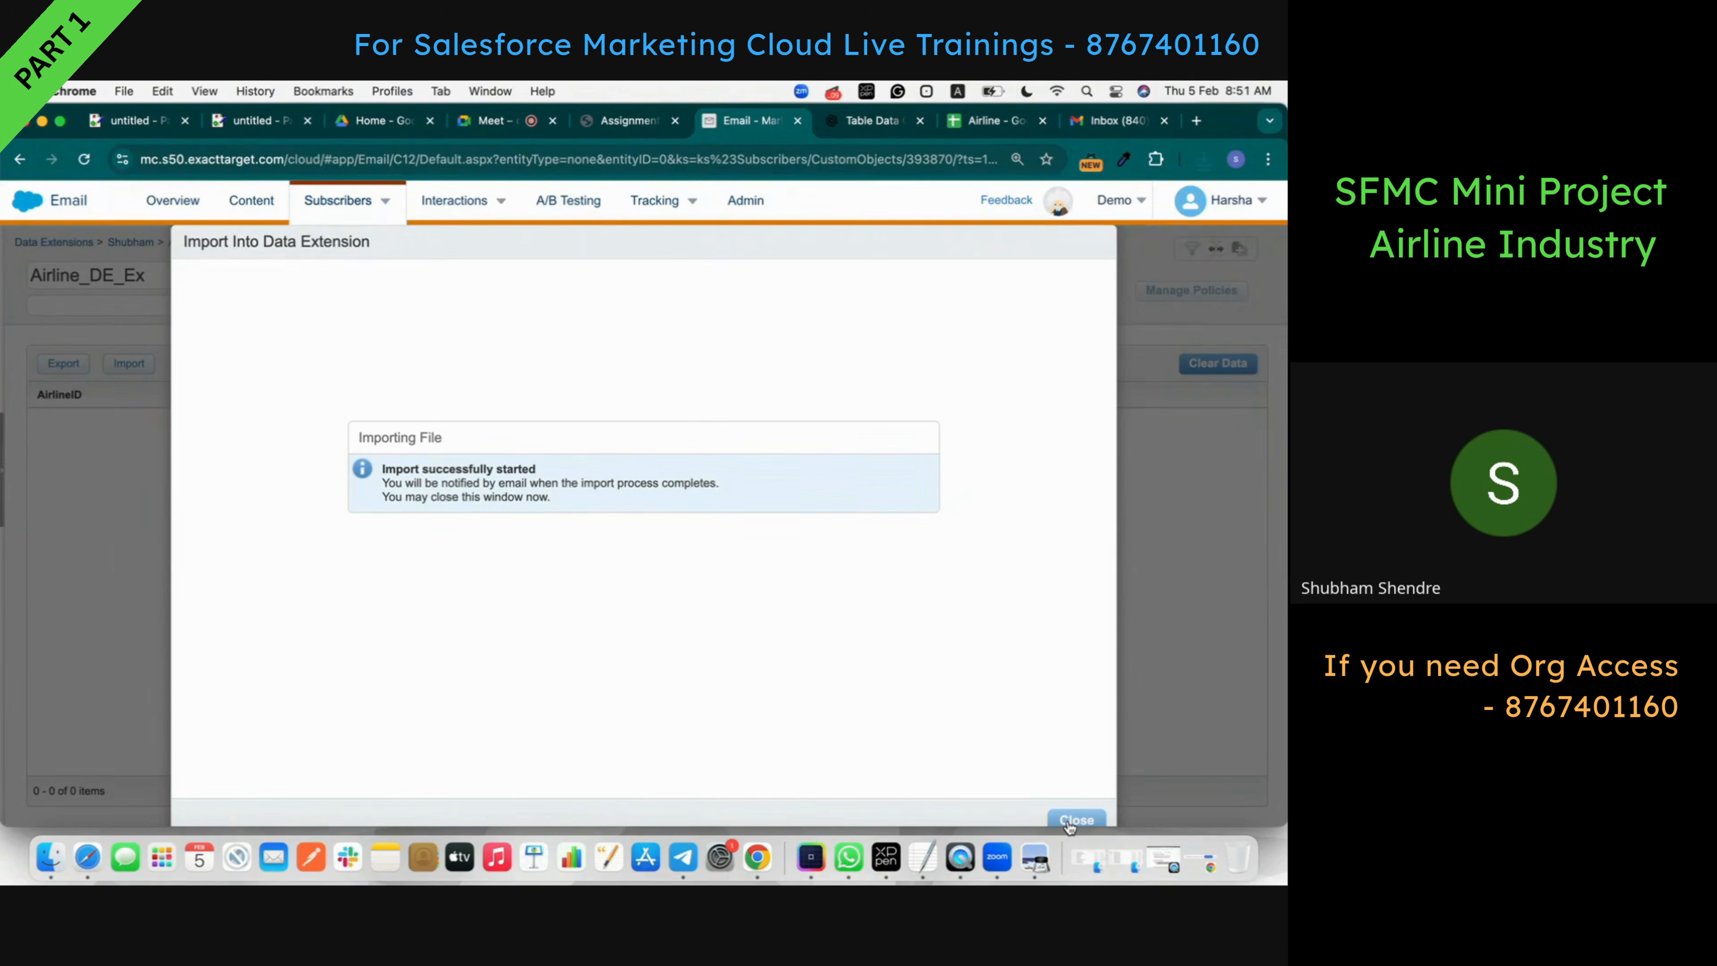
pyautogui.click(1076, 819)
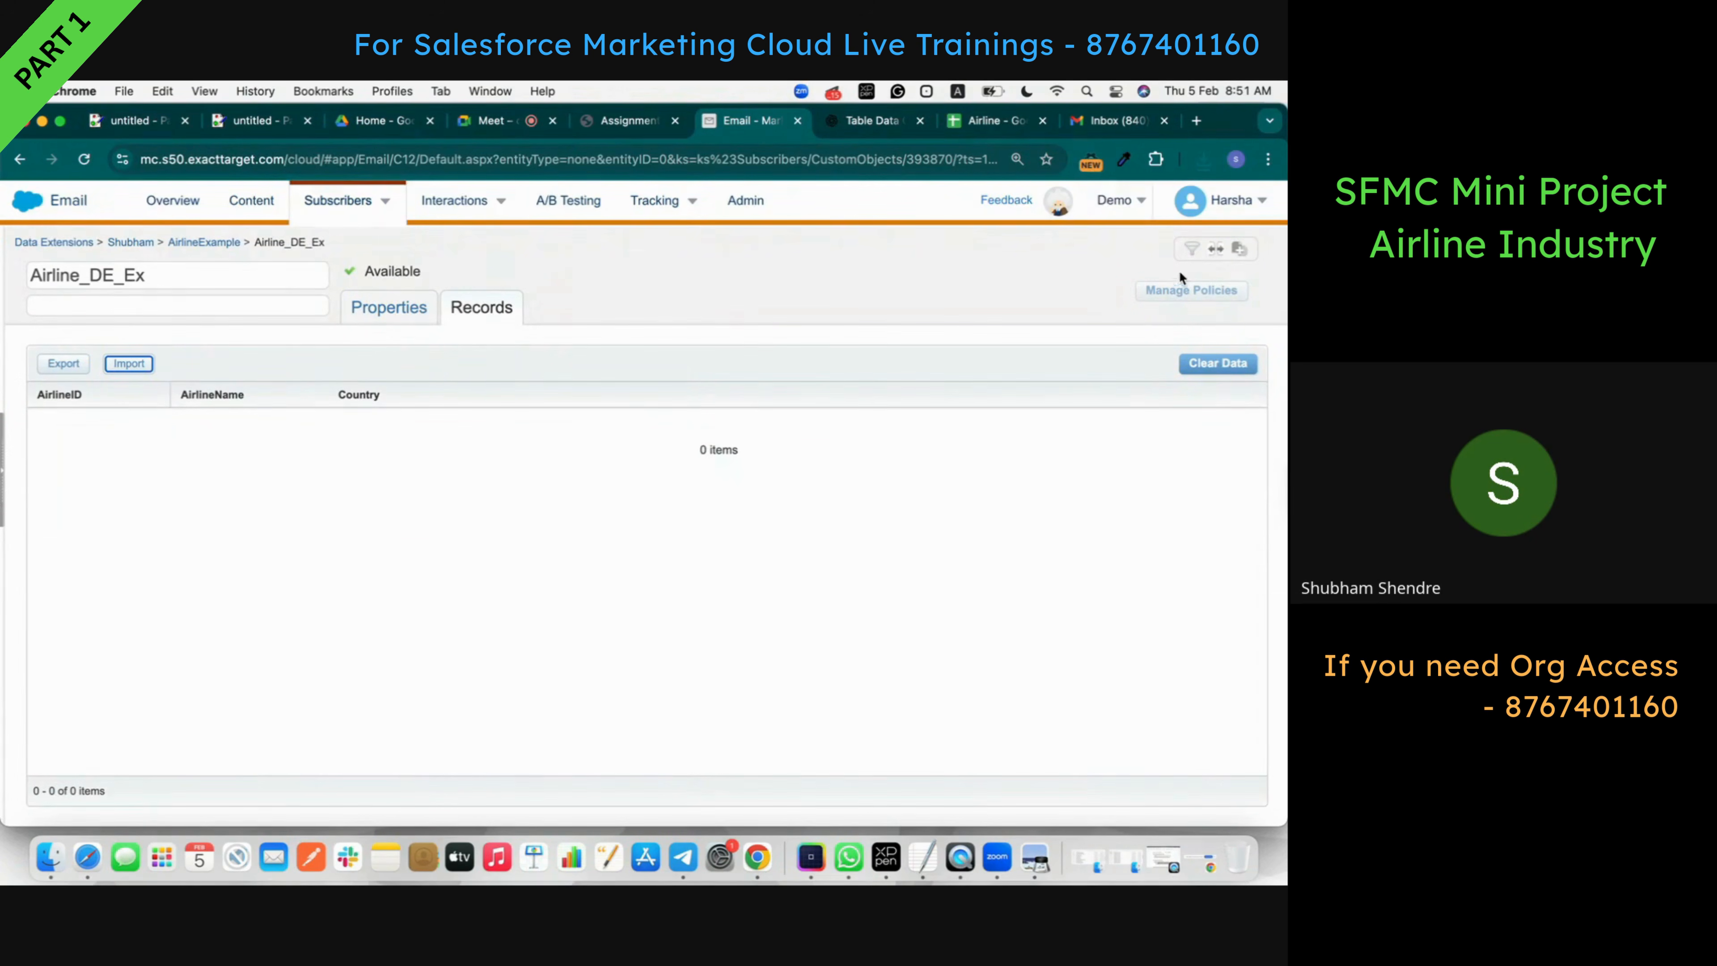
# - Open the Data Extension Import Notification and highlight its Inserted: 20 count
pyautogui.click(1122, 121)
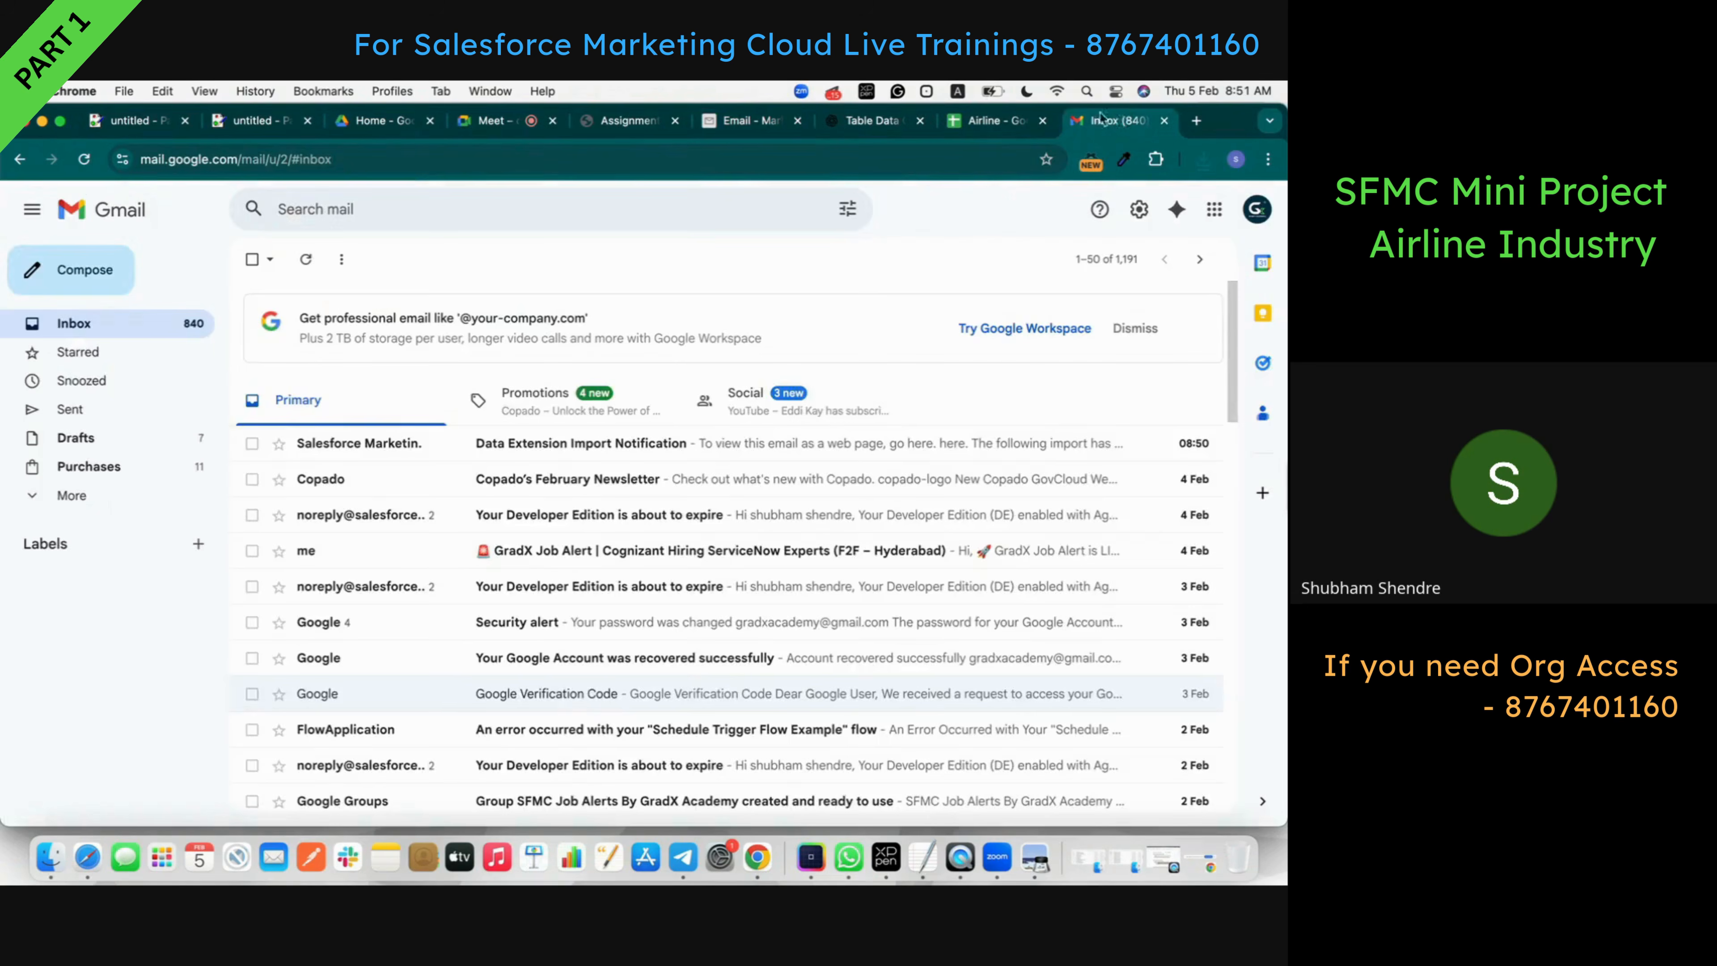
pyautogui.click(555, 448)
pyautogui.doubleClick(813, 664)
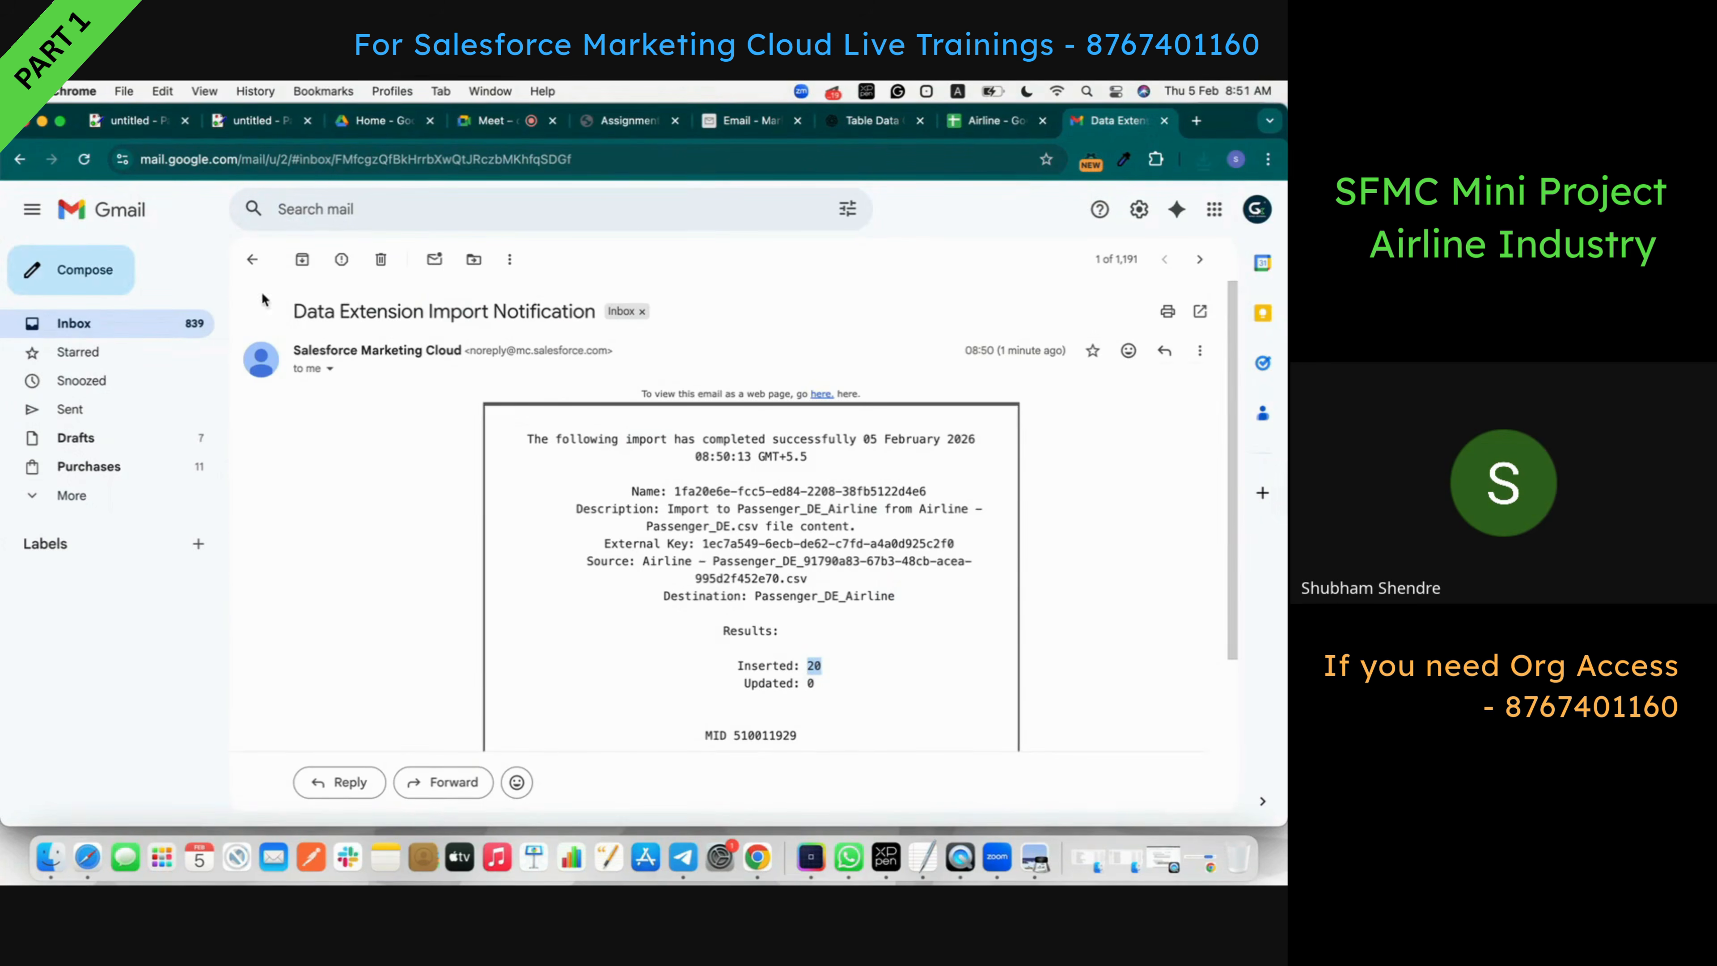
pyautogui.click(252, 259)
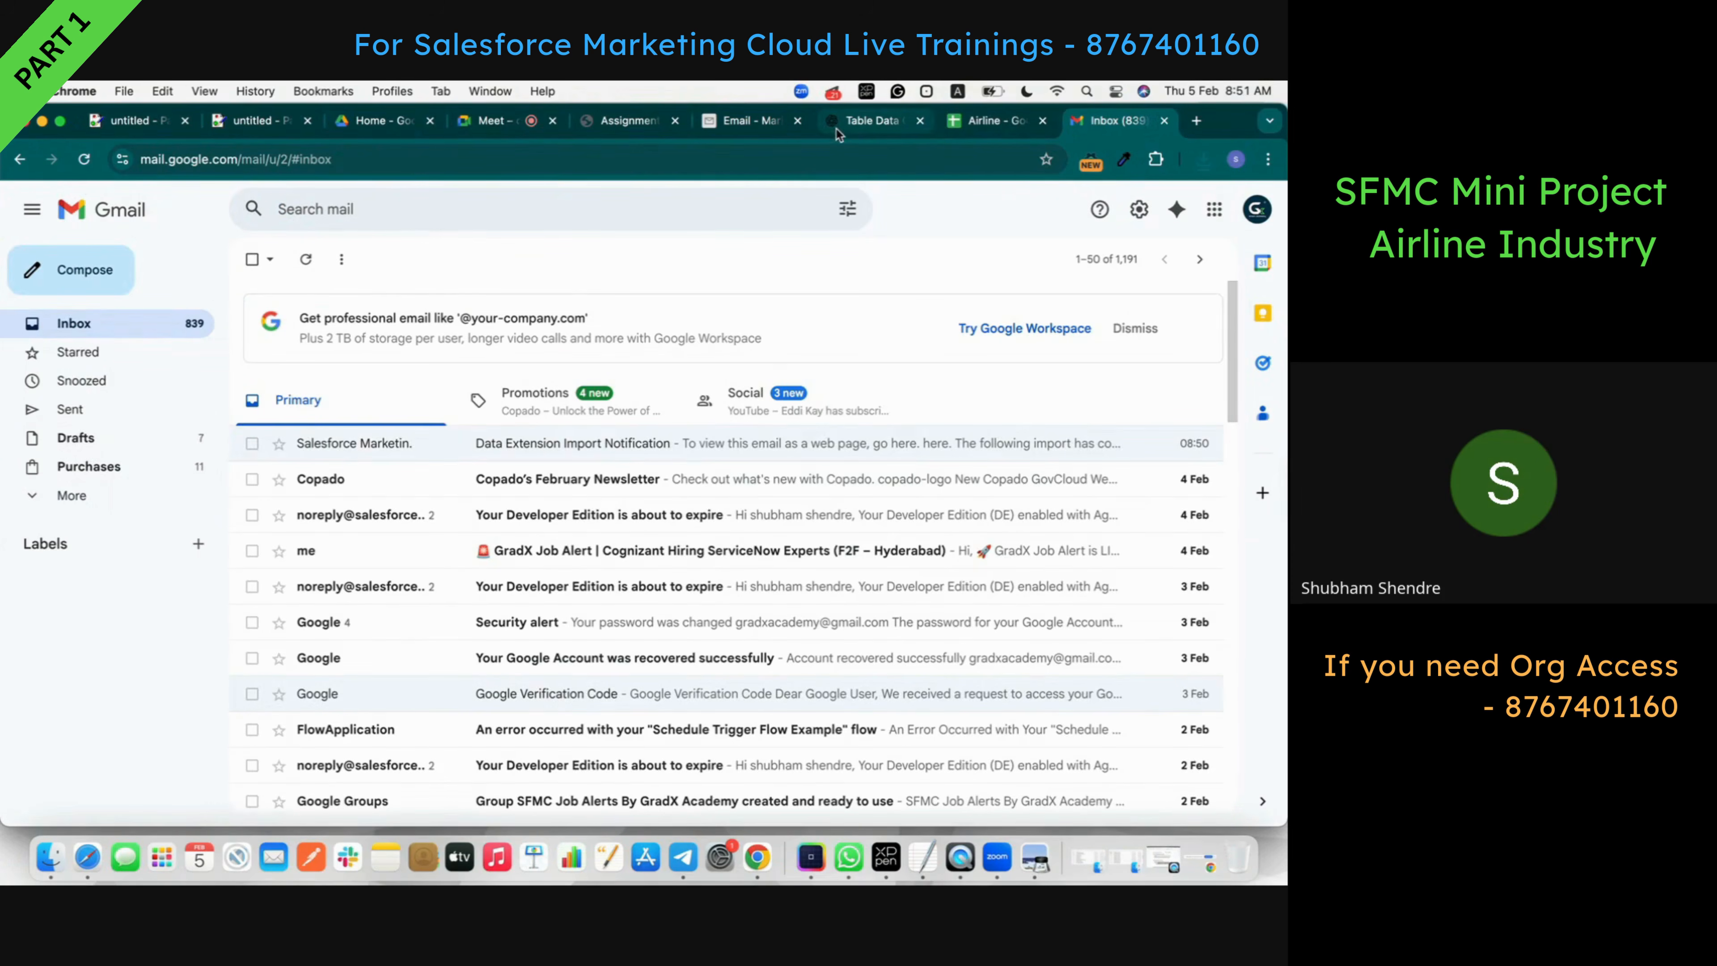
# - Refresh the inbox, then return to the AirlineExample data extensions list
pyautogui.click(988, 120)
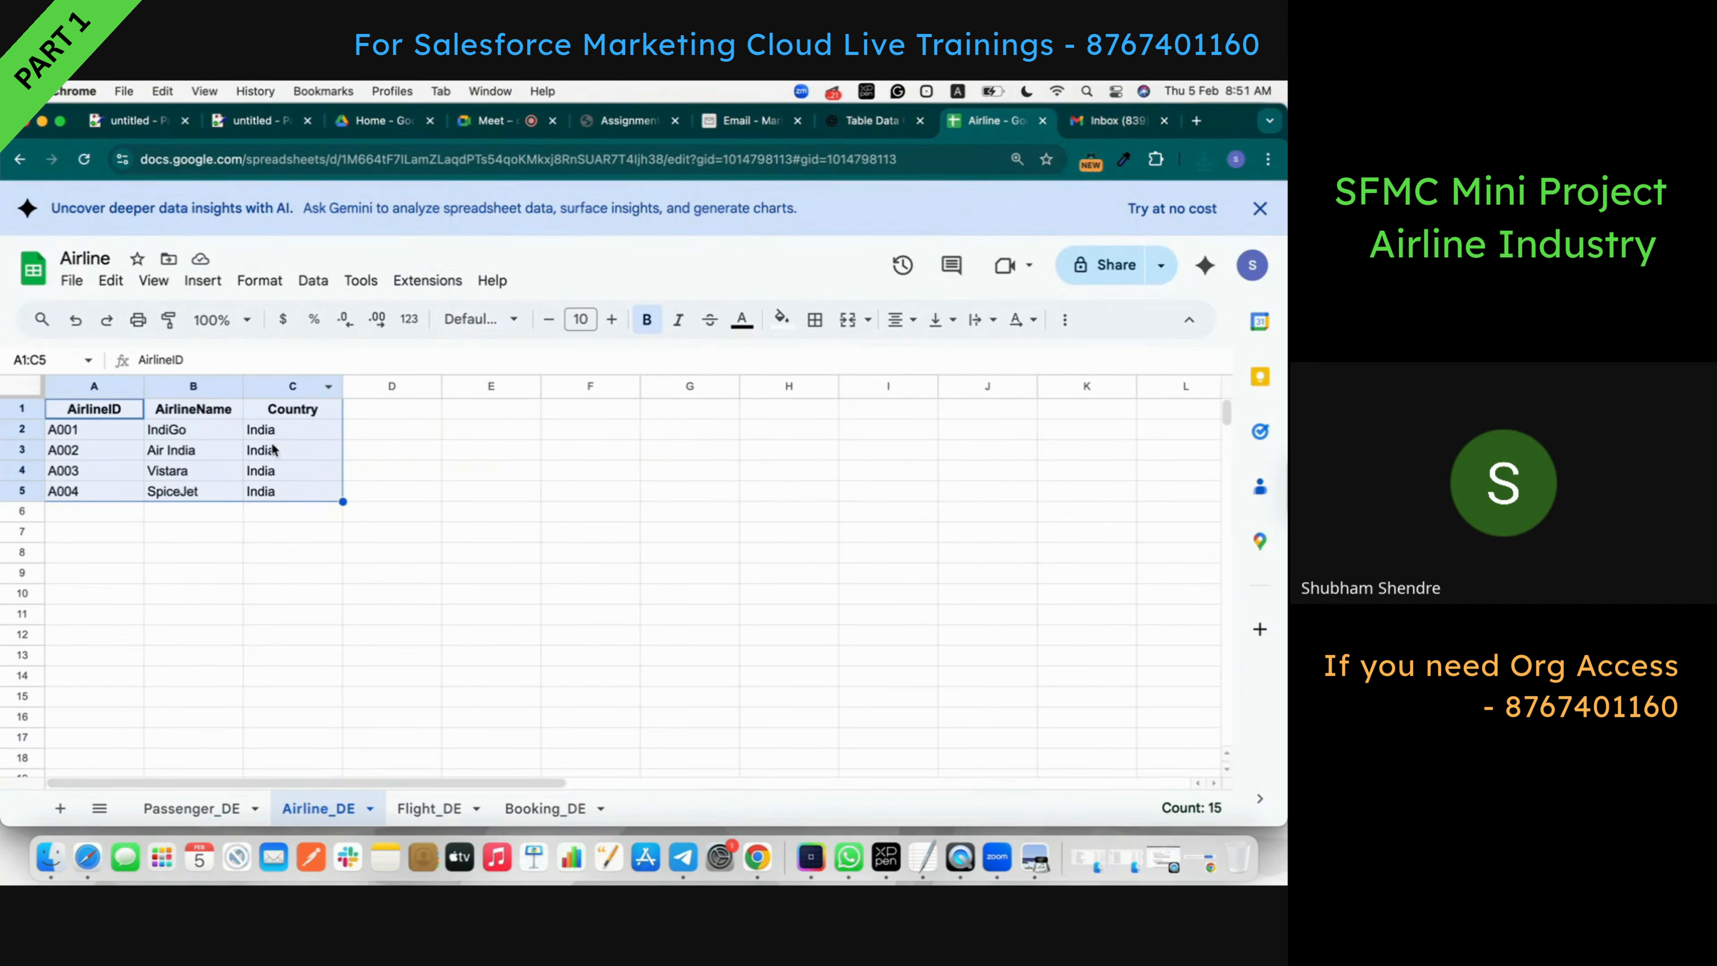
pyautogui.click(1109, 120)
pyautogui.click(82, 158)
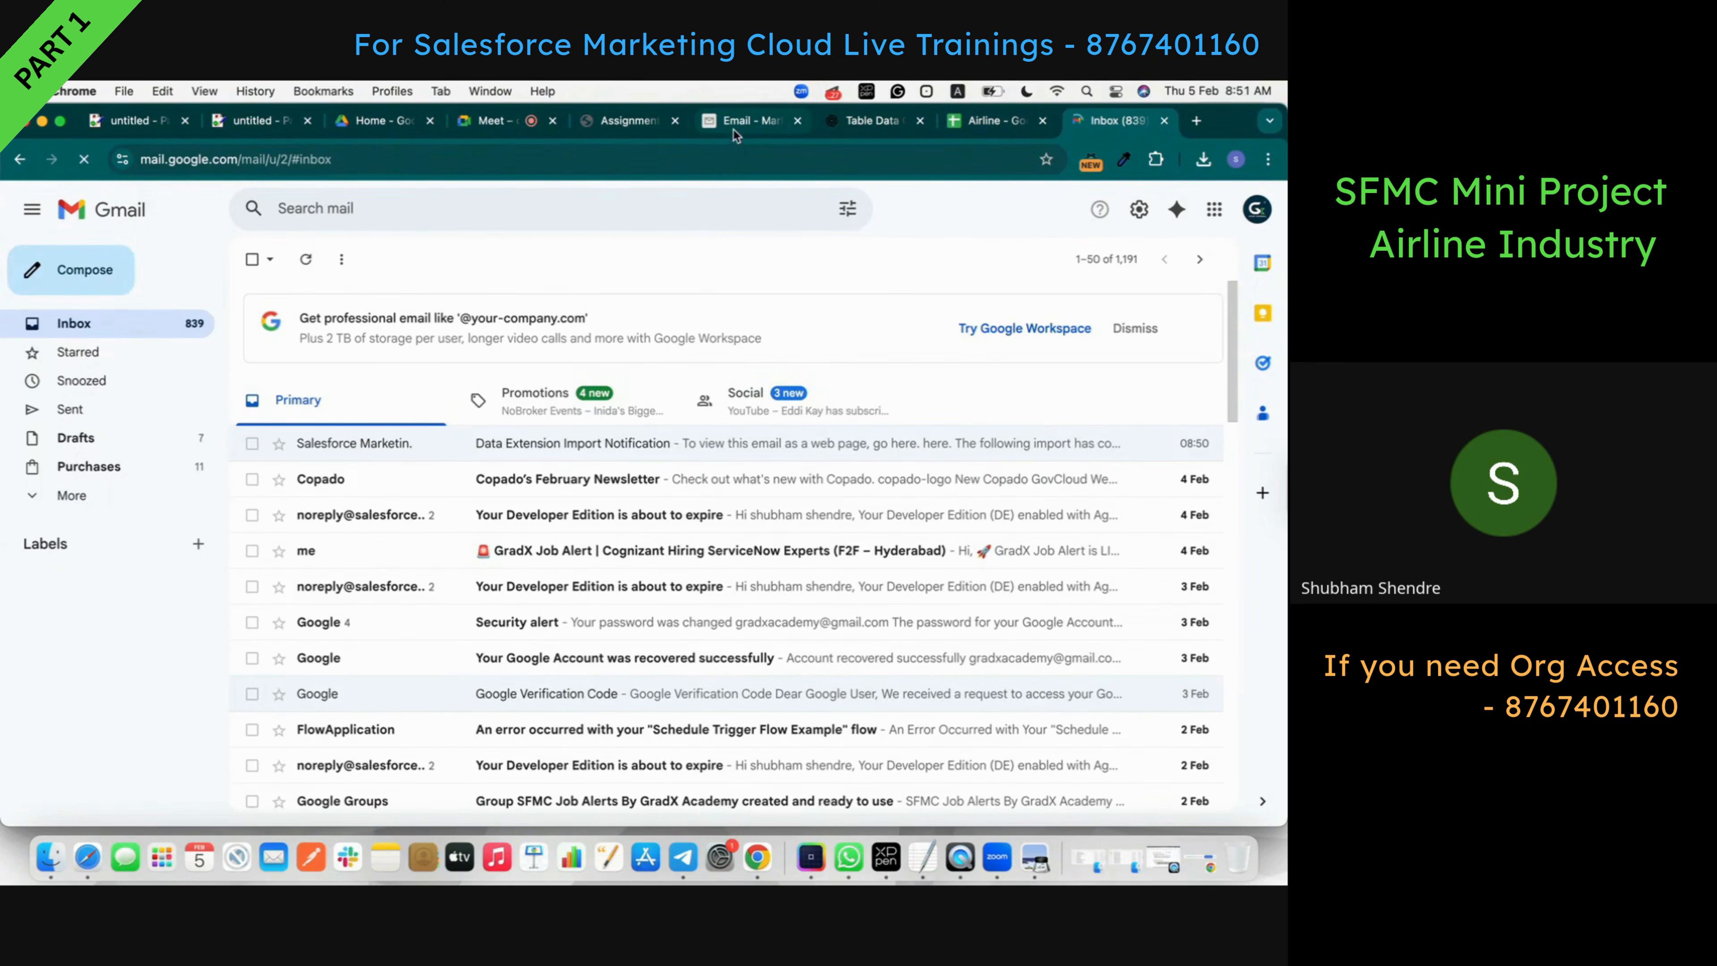
pyautogui.click(735, 123)
pyautogui.click(230, 251)
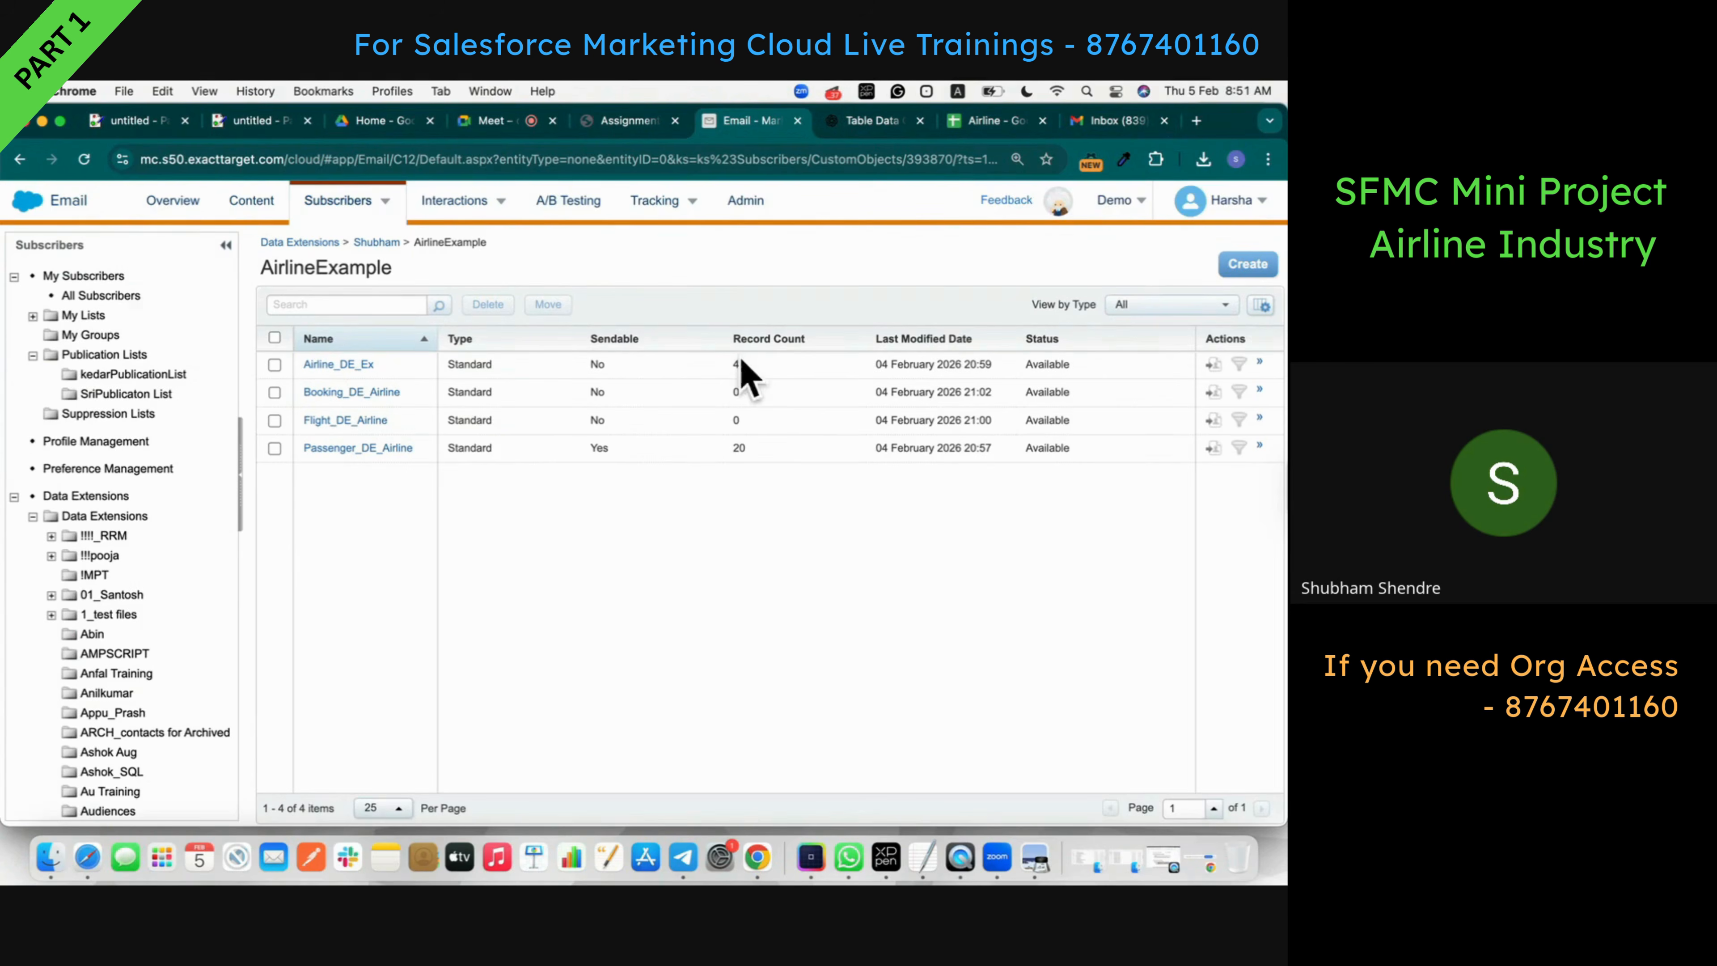
# - Verify Airline_DE_Ex holds the four airline records, then switch to the Airline spreadsheet
pyautogui.click(358, 365)
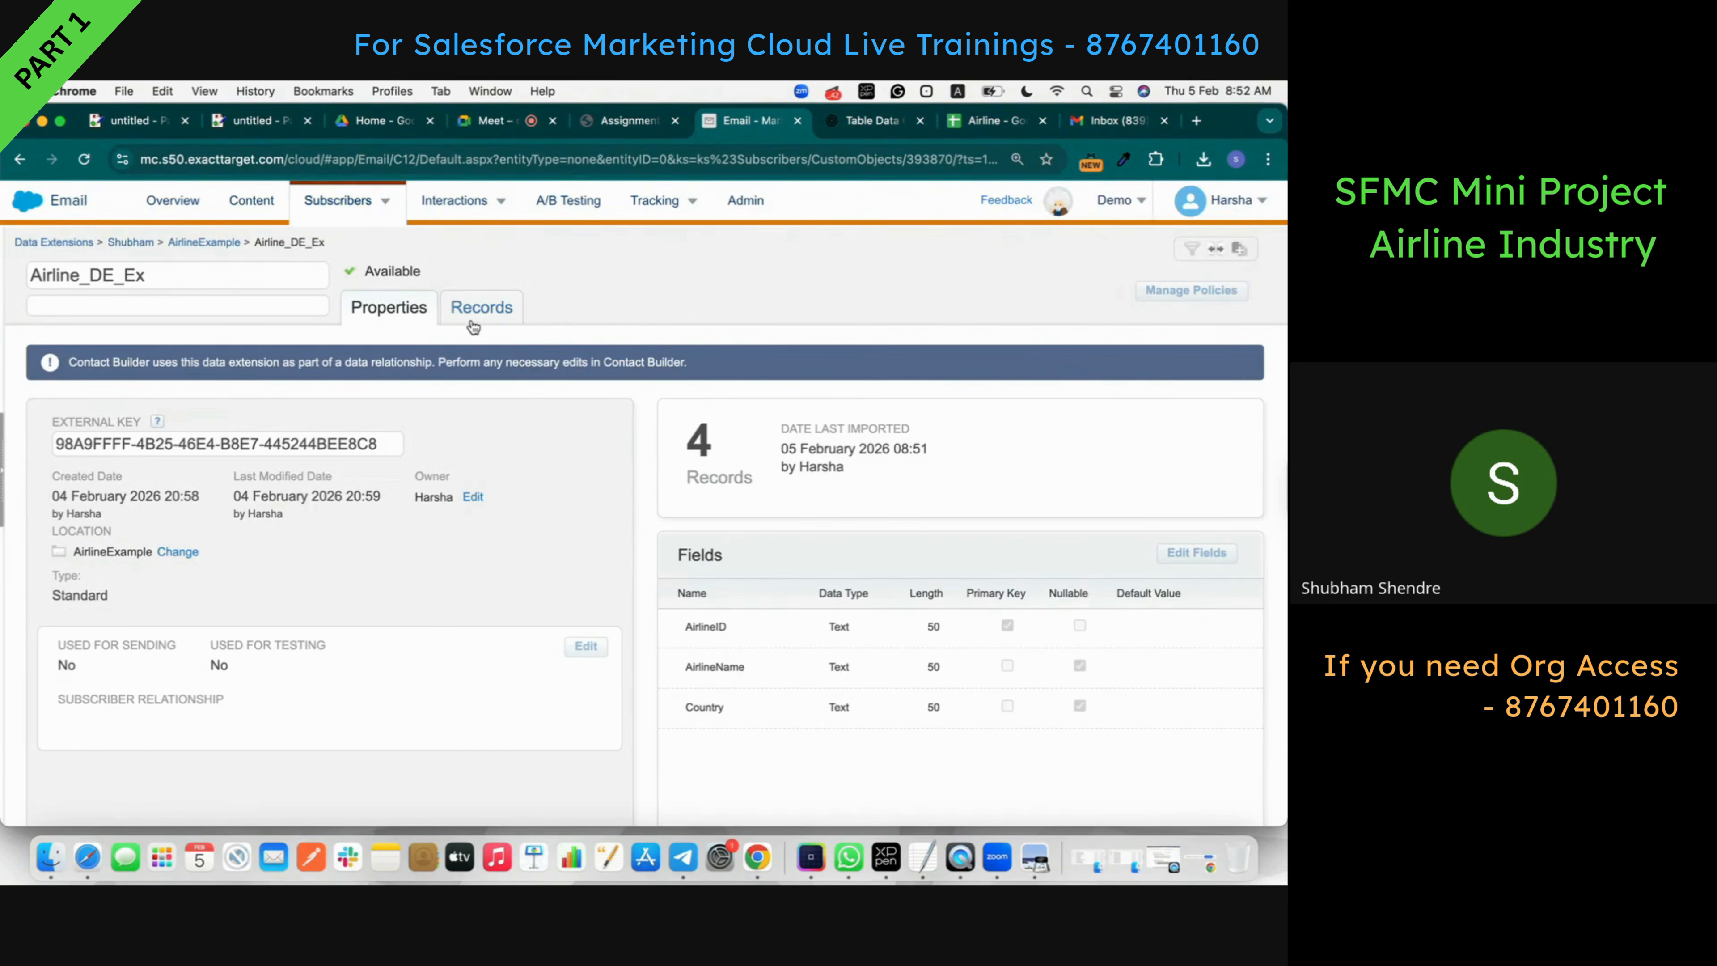
pyautogui.click(476, 321)
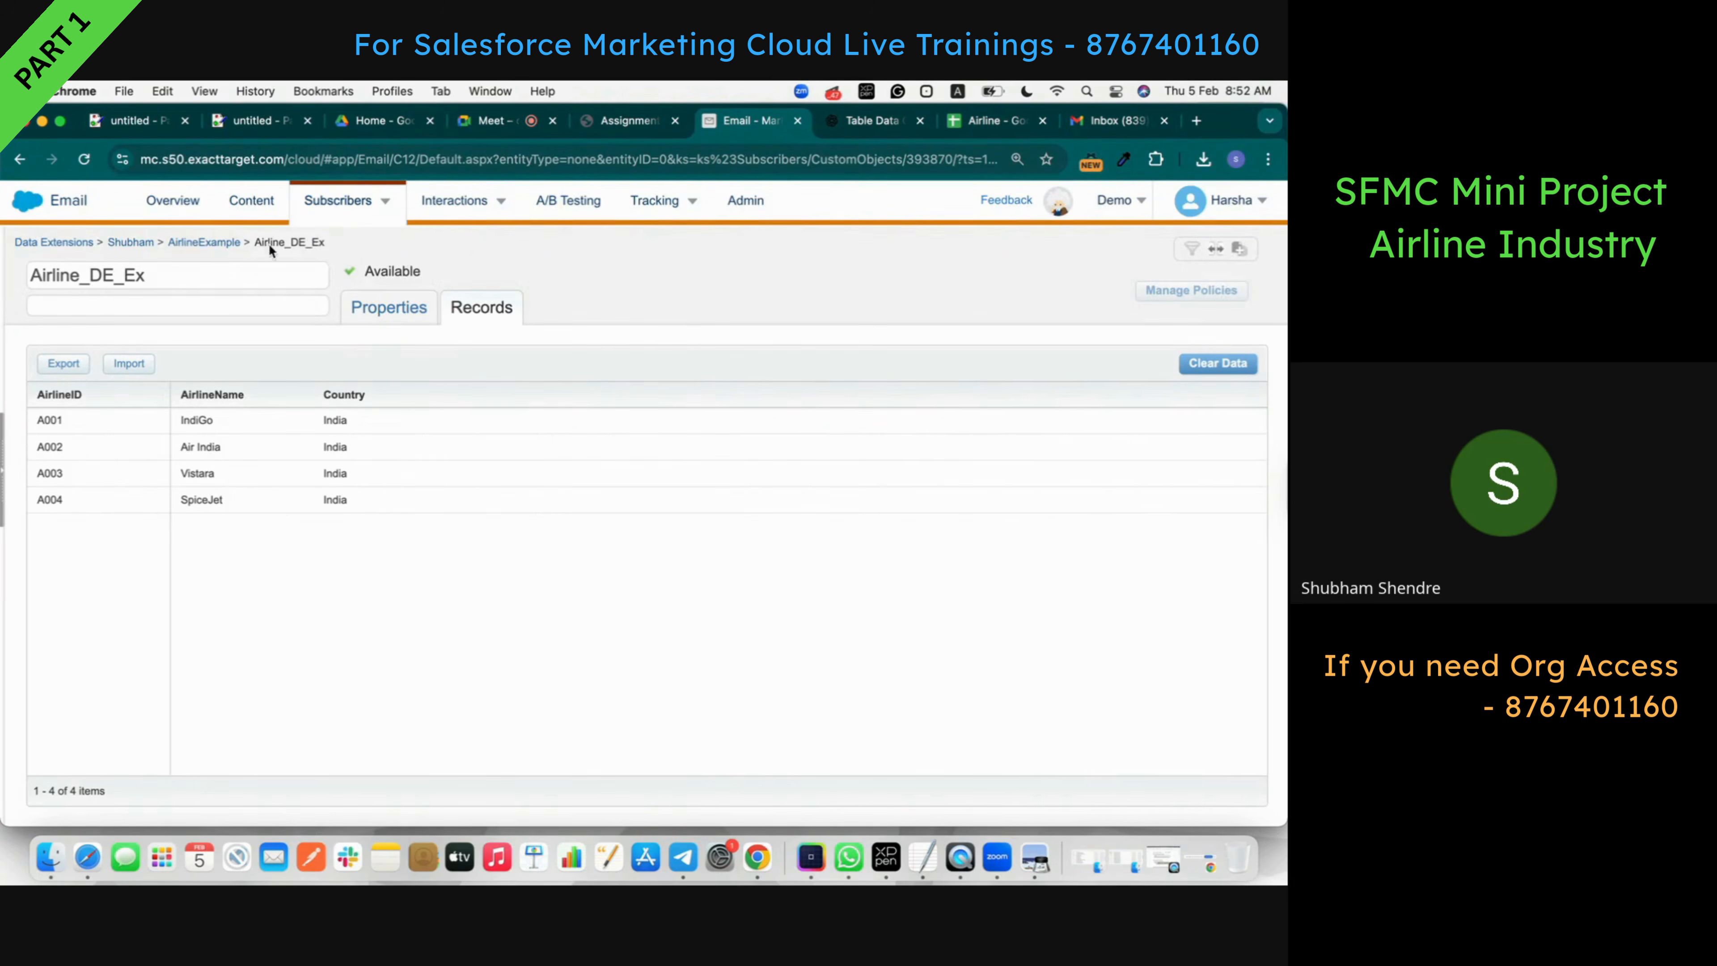
pyautogui.click(211, 241)
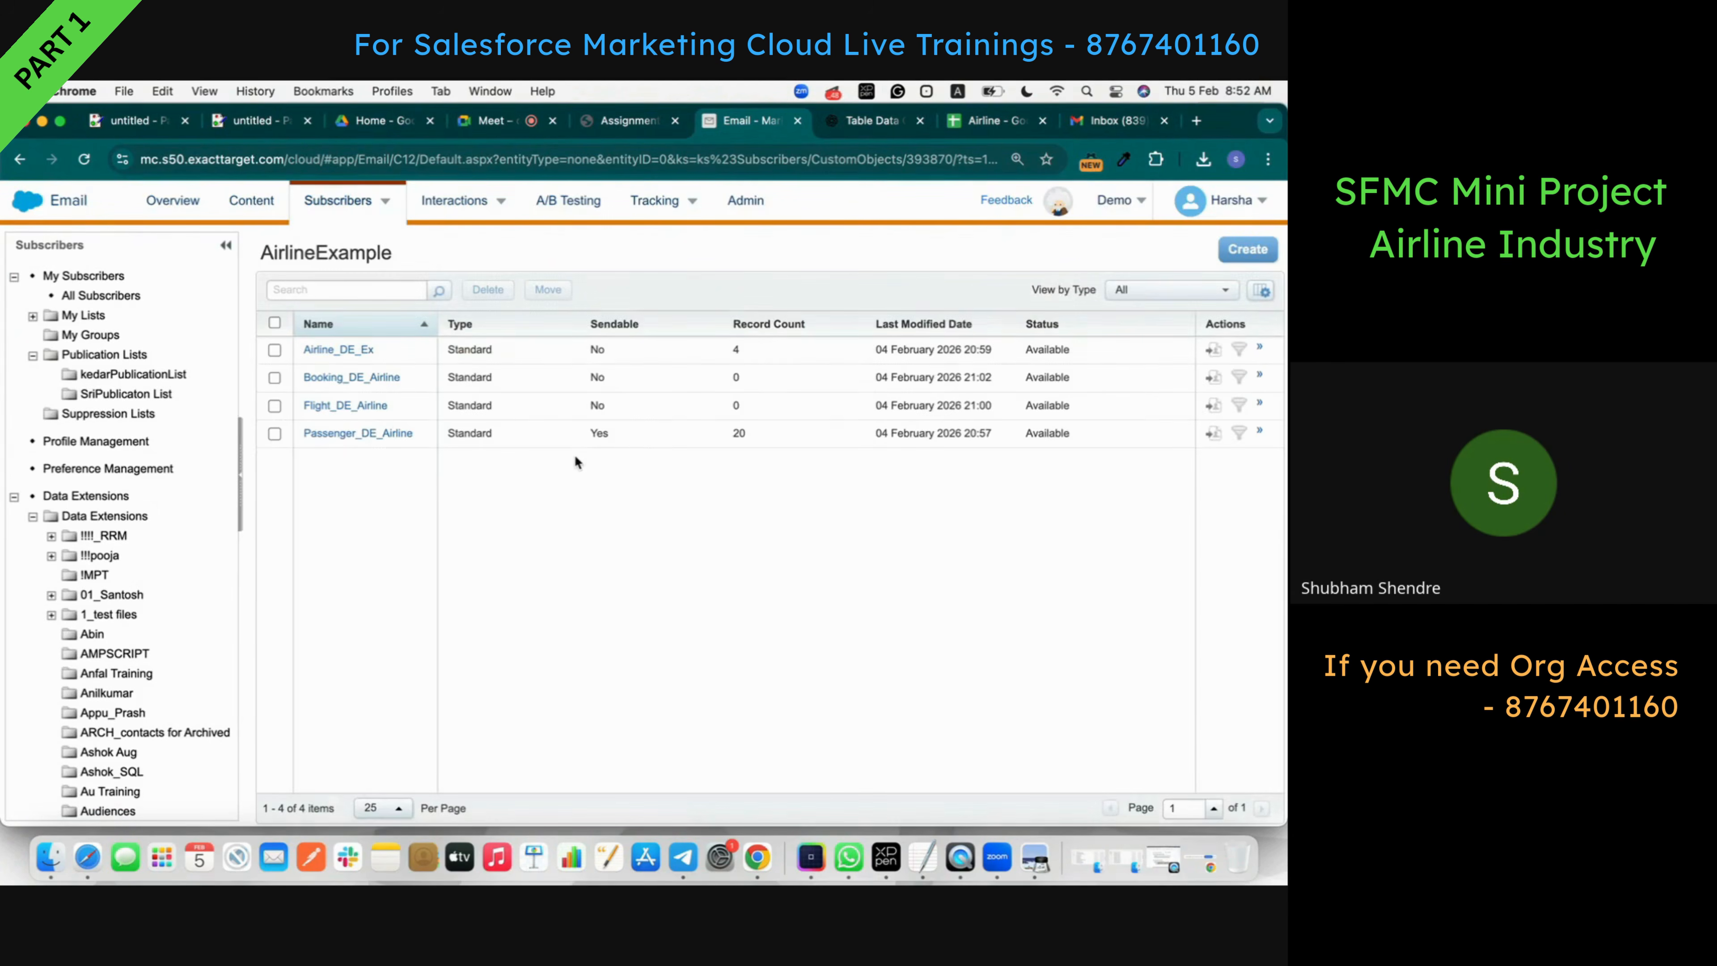
pyautogui.click(988, 122)
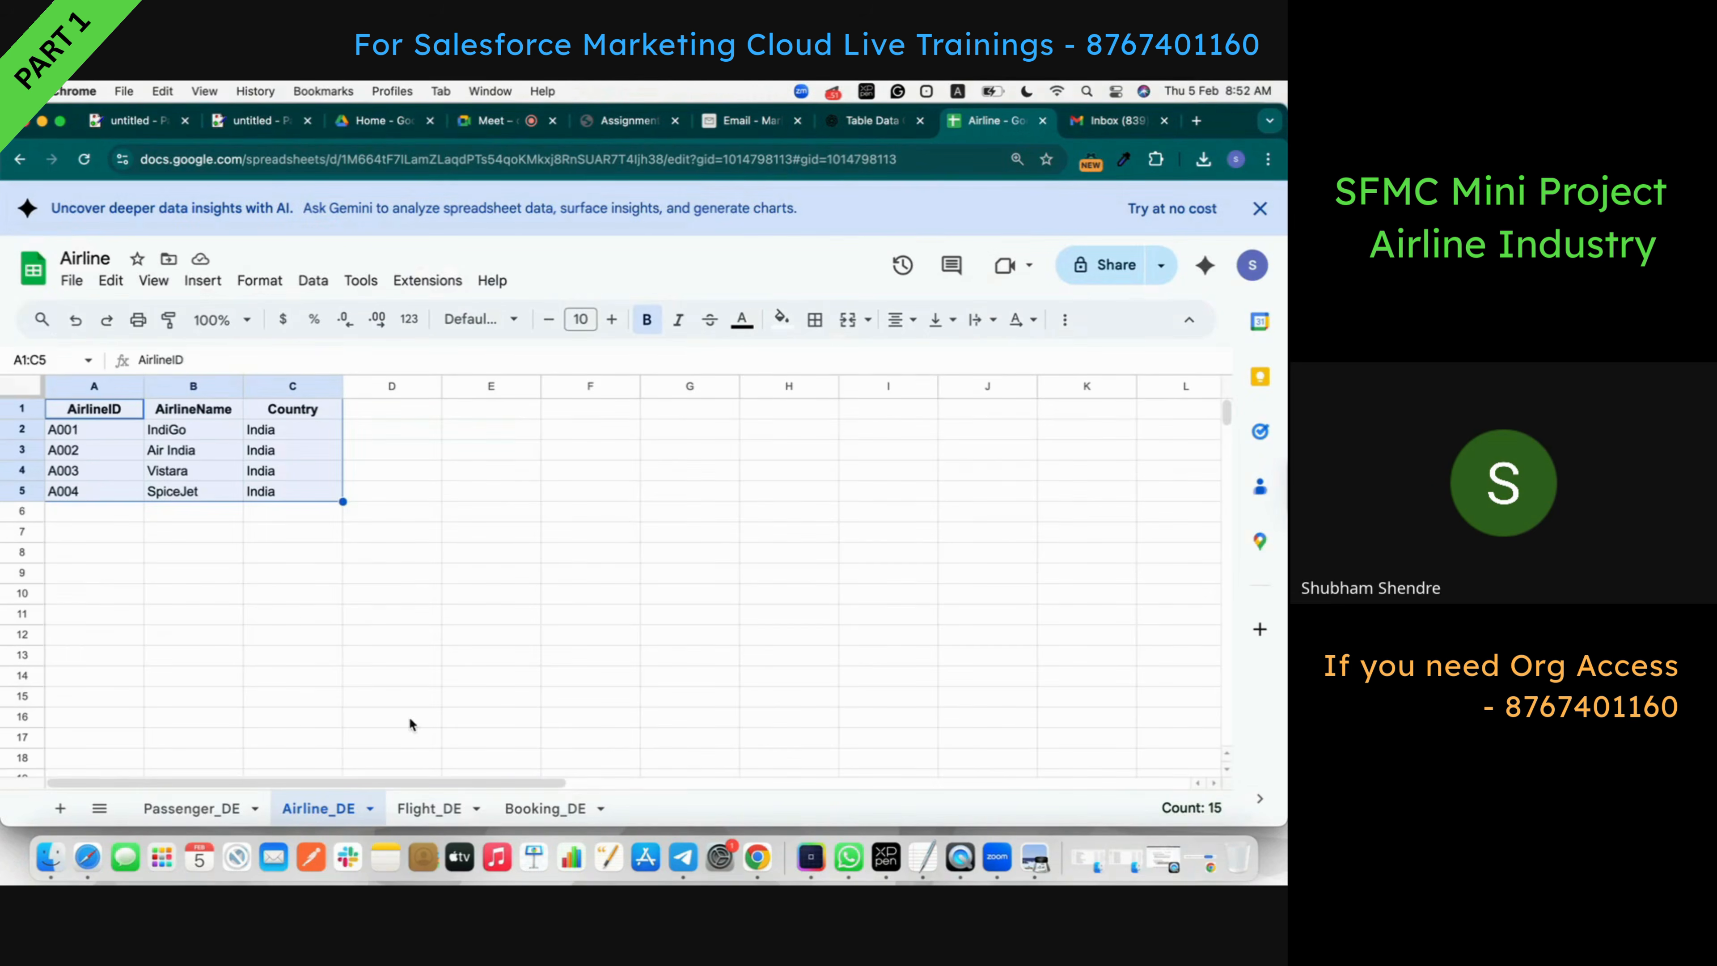
# - Download the Flight_DE sheet as Airline - Flight_DE.csv
pyautogui.click(432, 807)
pyautogui.click(570, 650)
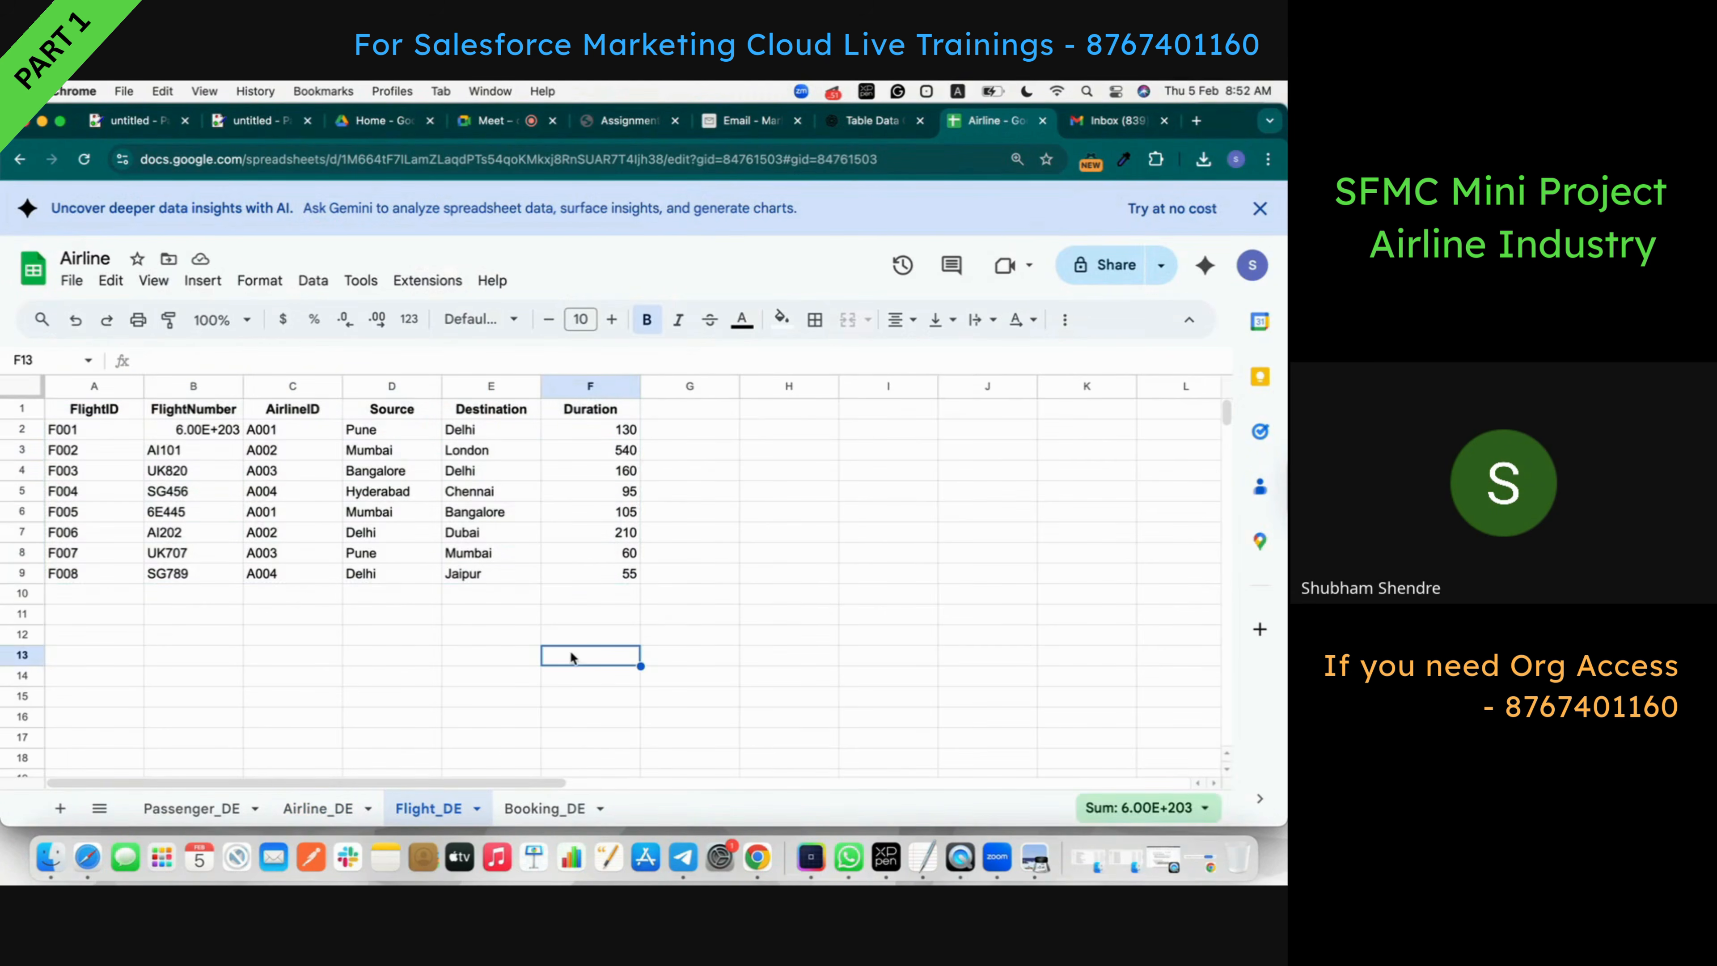
pyautogui.click(72, 281)
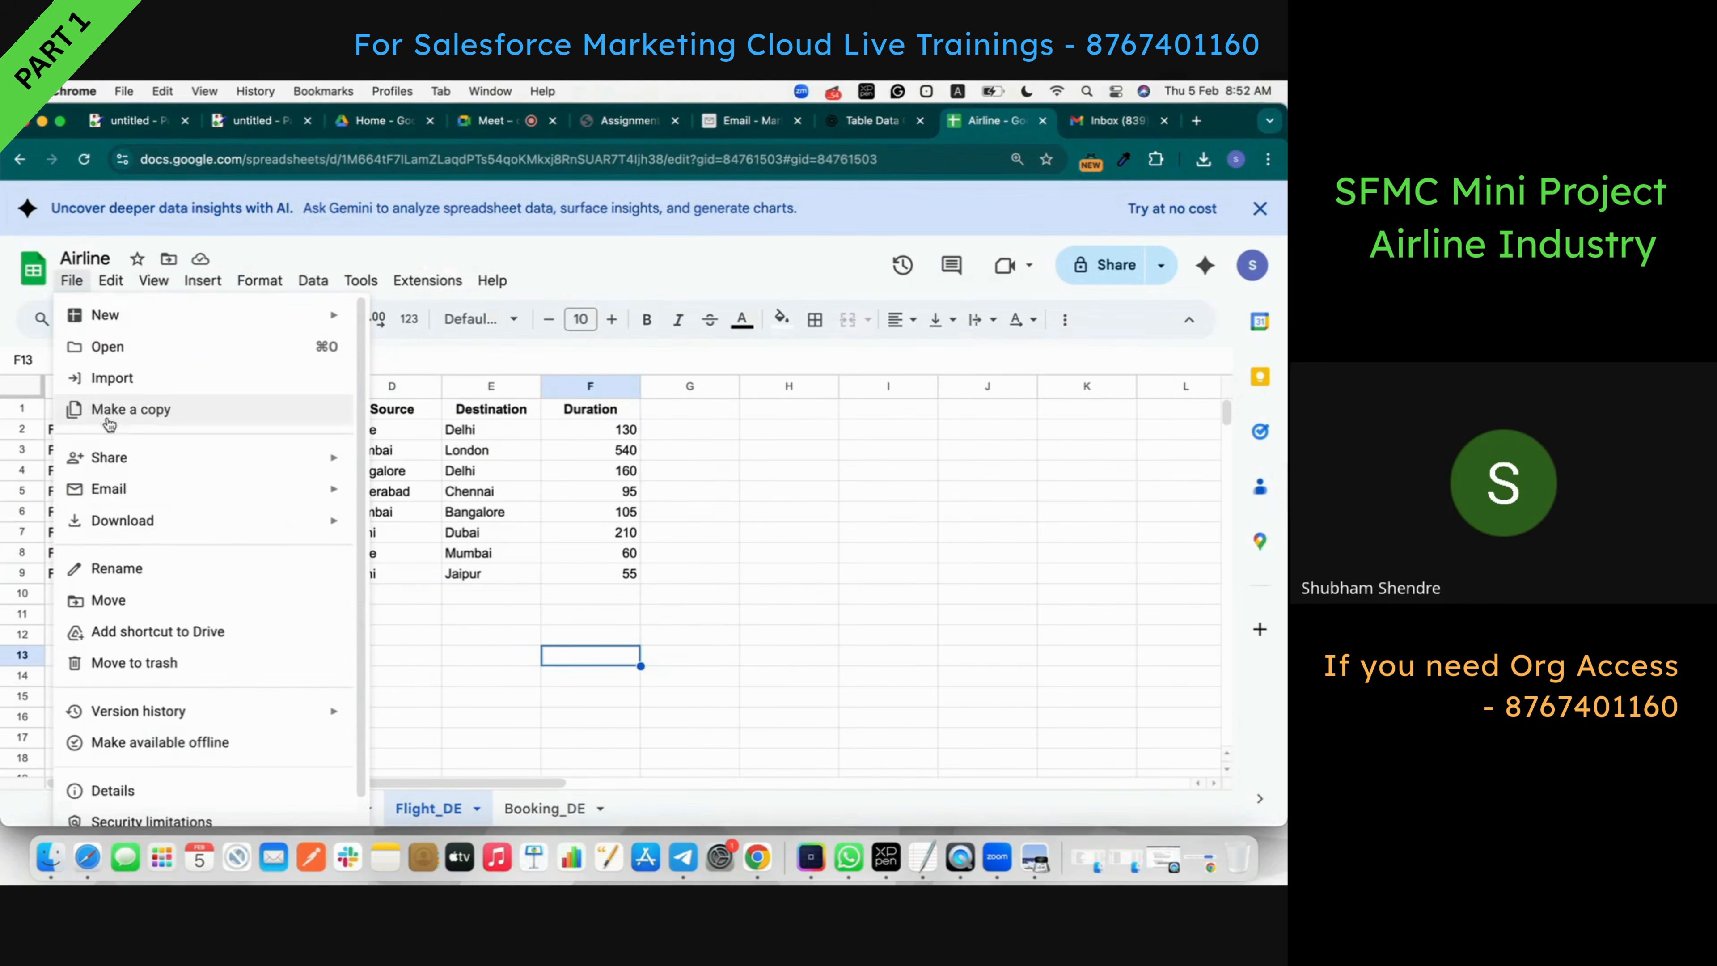
pyautogui.moveTo(146, 528)
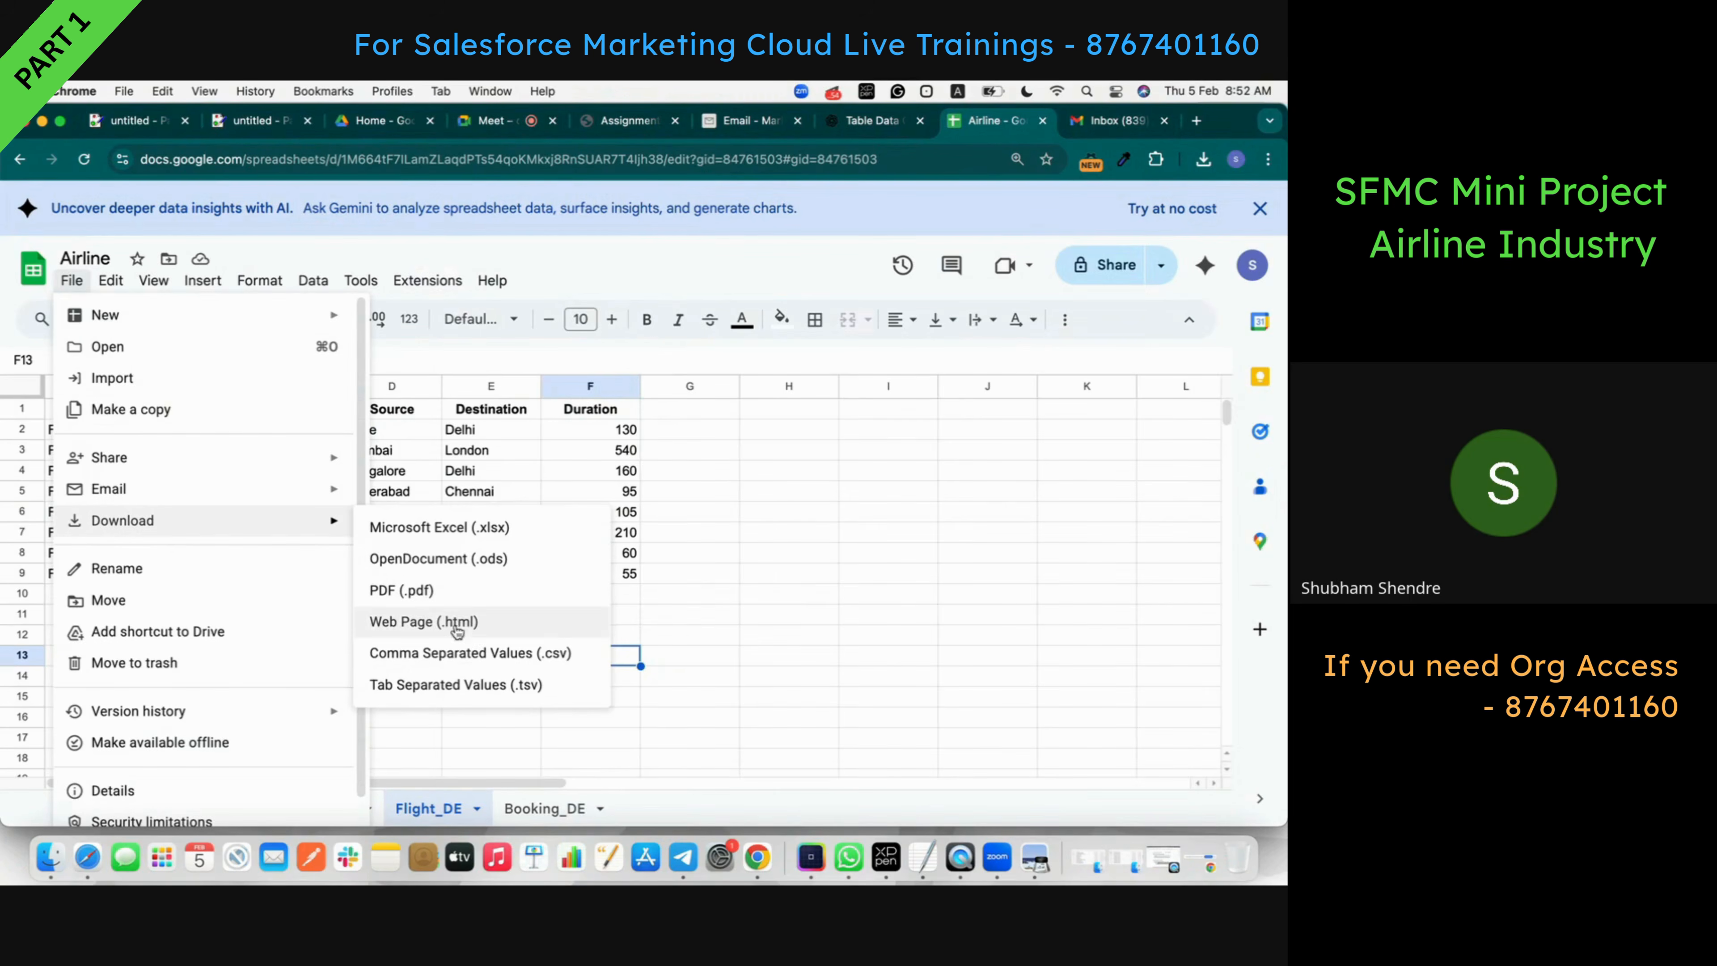
pyautogui.click(471, 649)
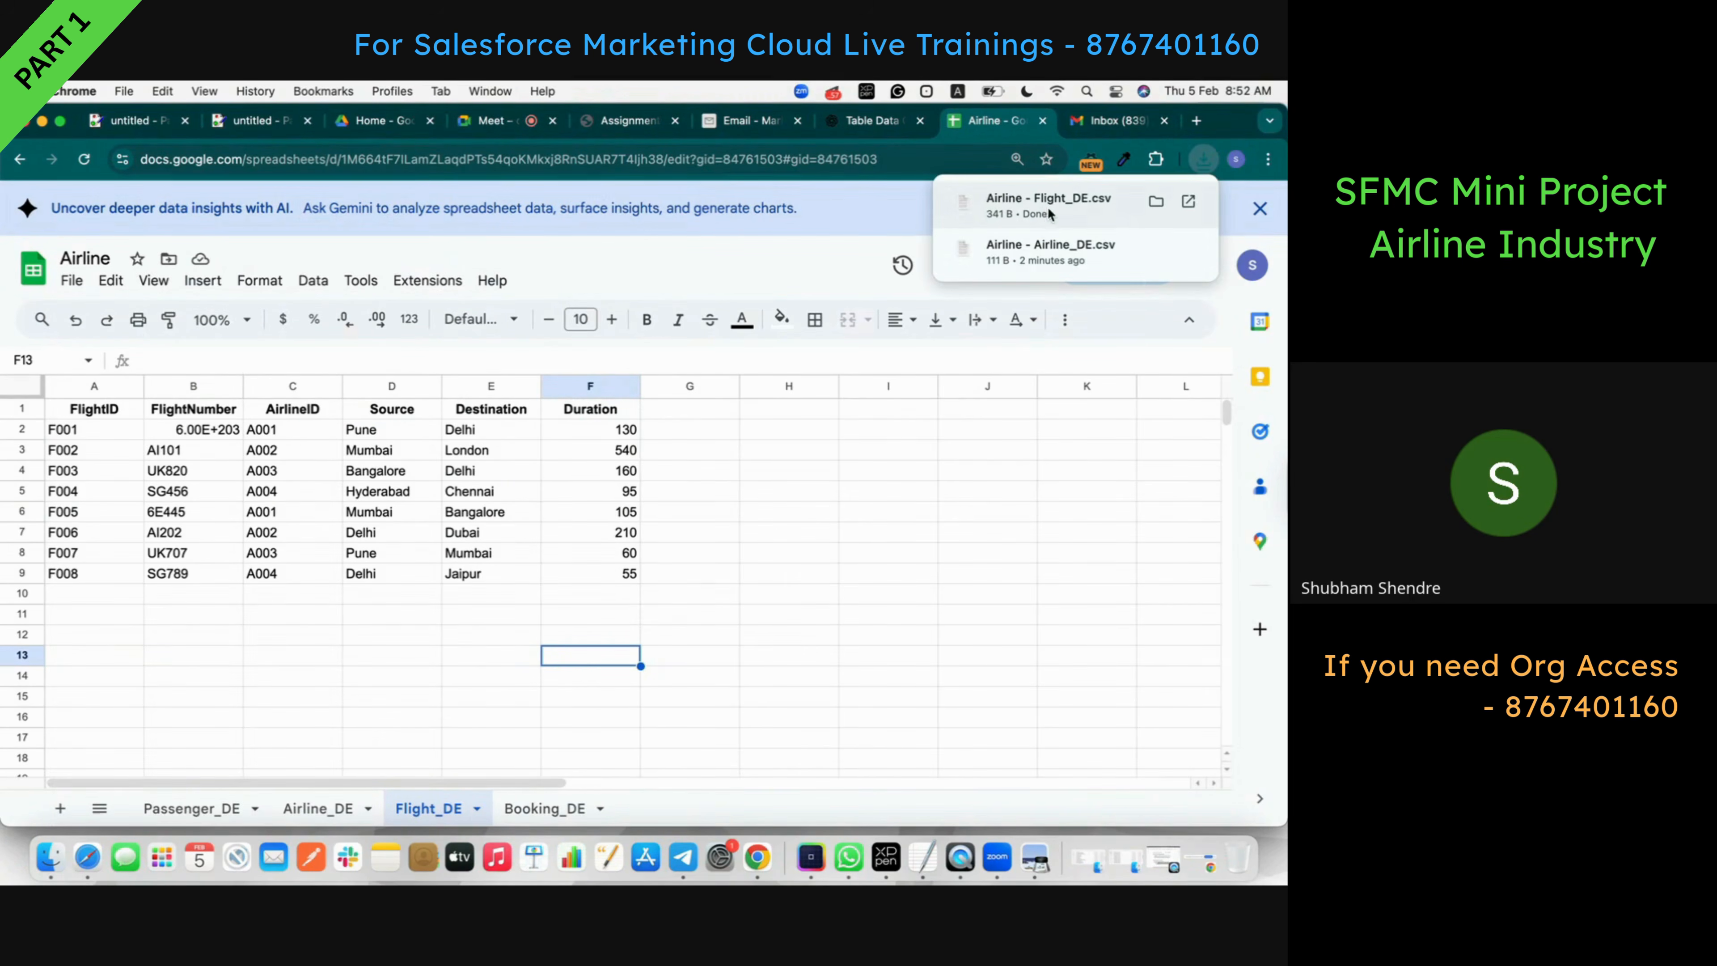
# - Open Flight_DE_Airline and choose Airline - Flight_DE.csv as its import file
pyautogui.click(736, 130)
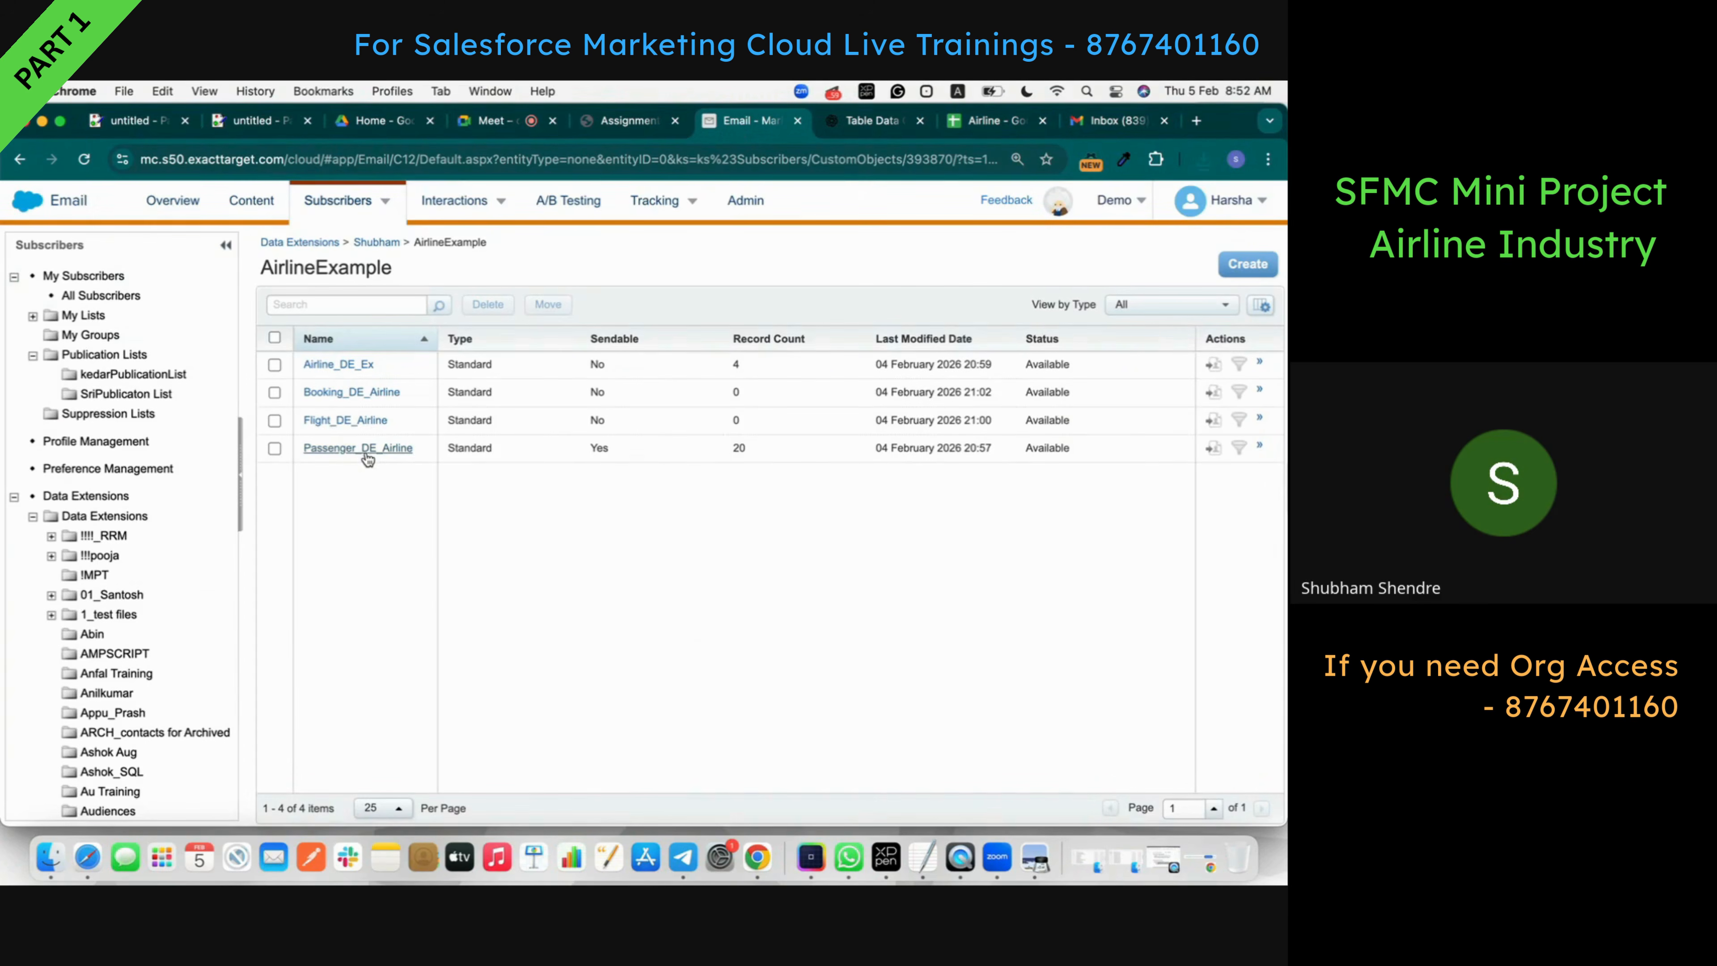
pyautogui.click(346, 420)
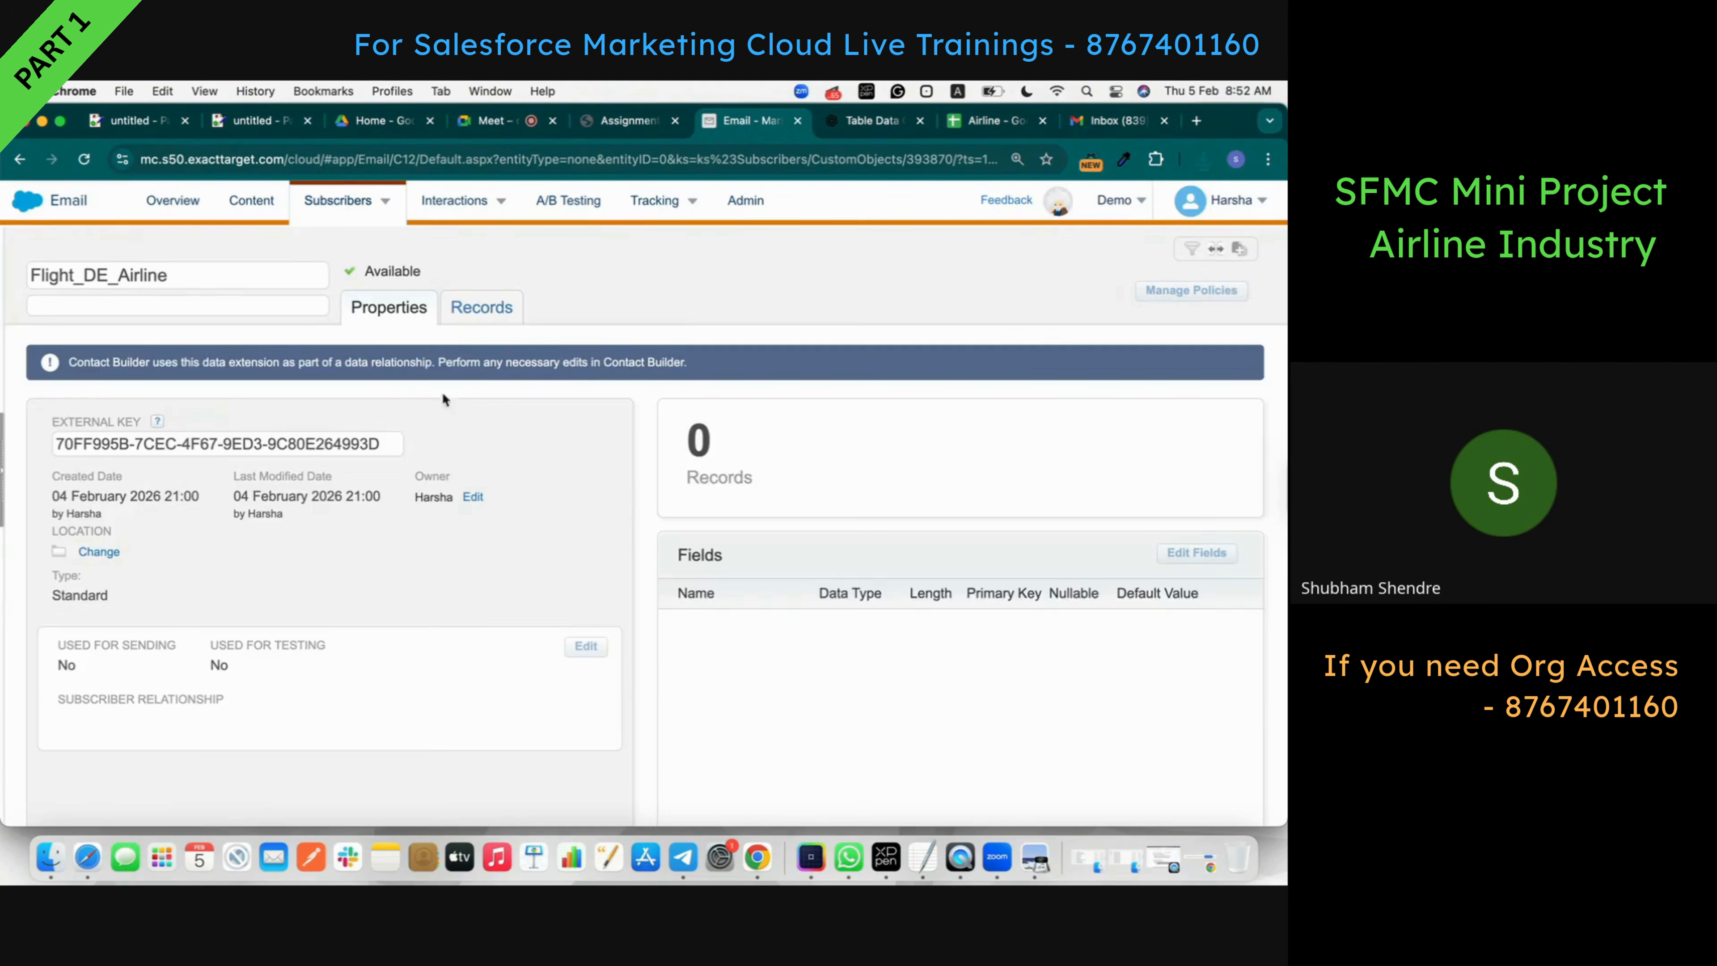
pyautogui.click(479, 307)
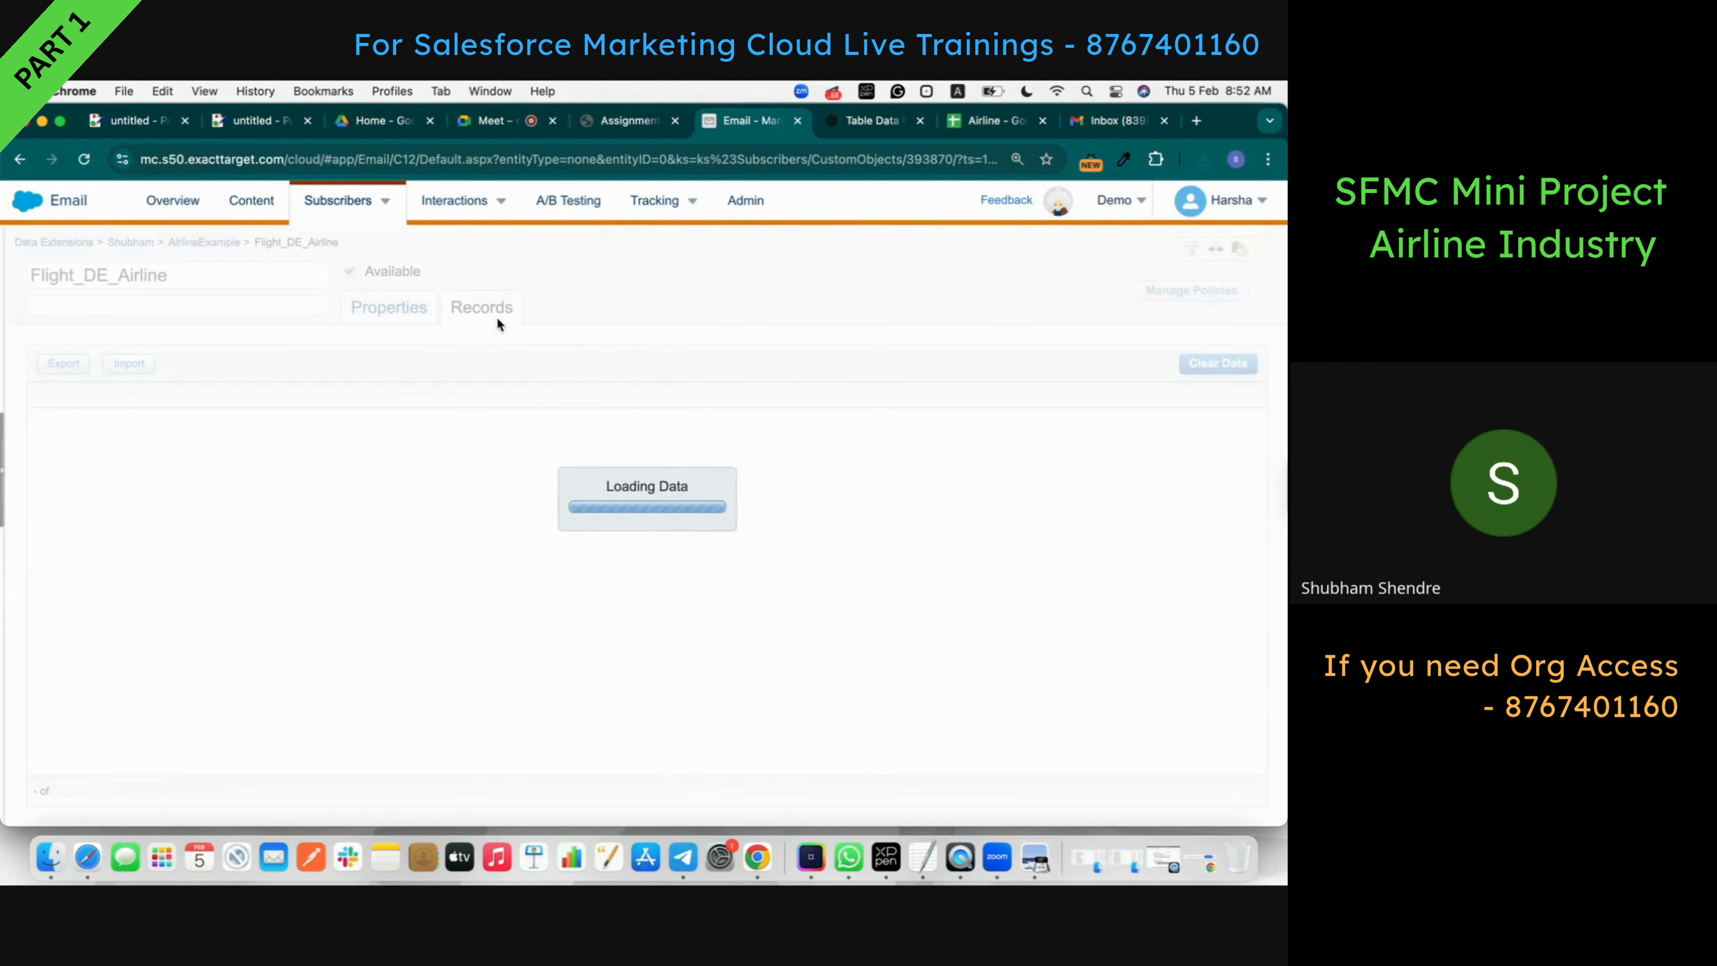
pyautogui.click(135, 365)
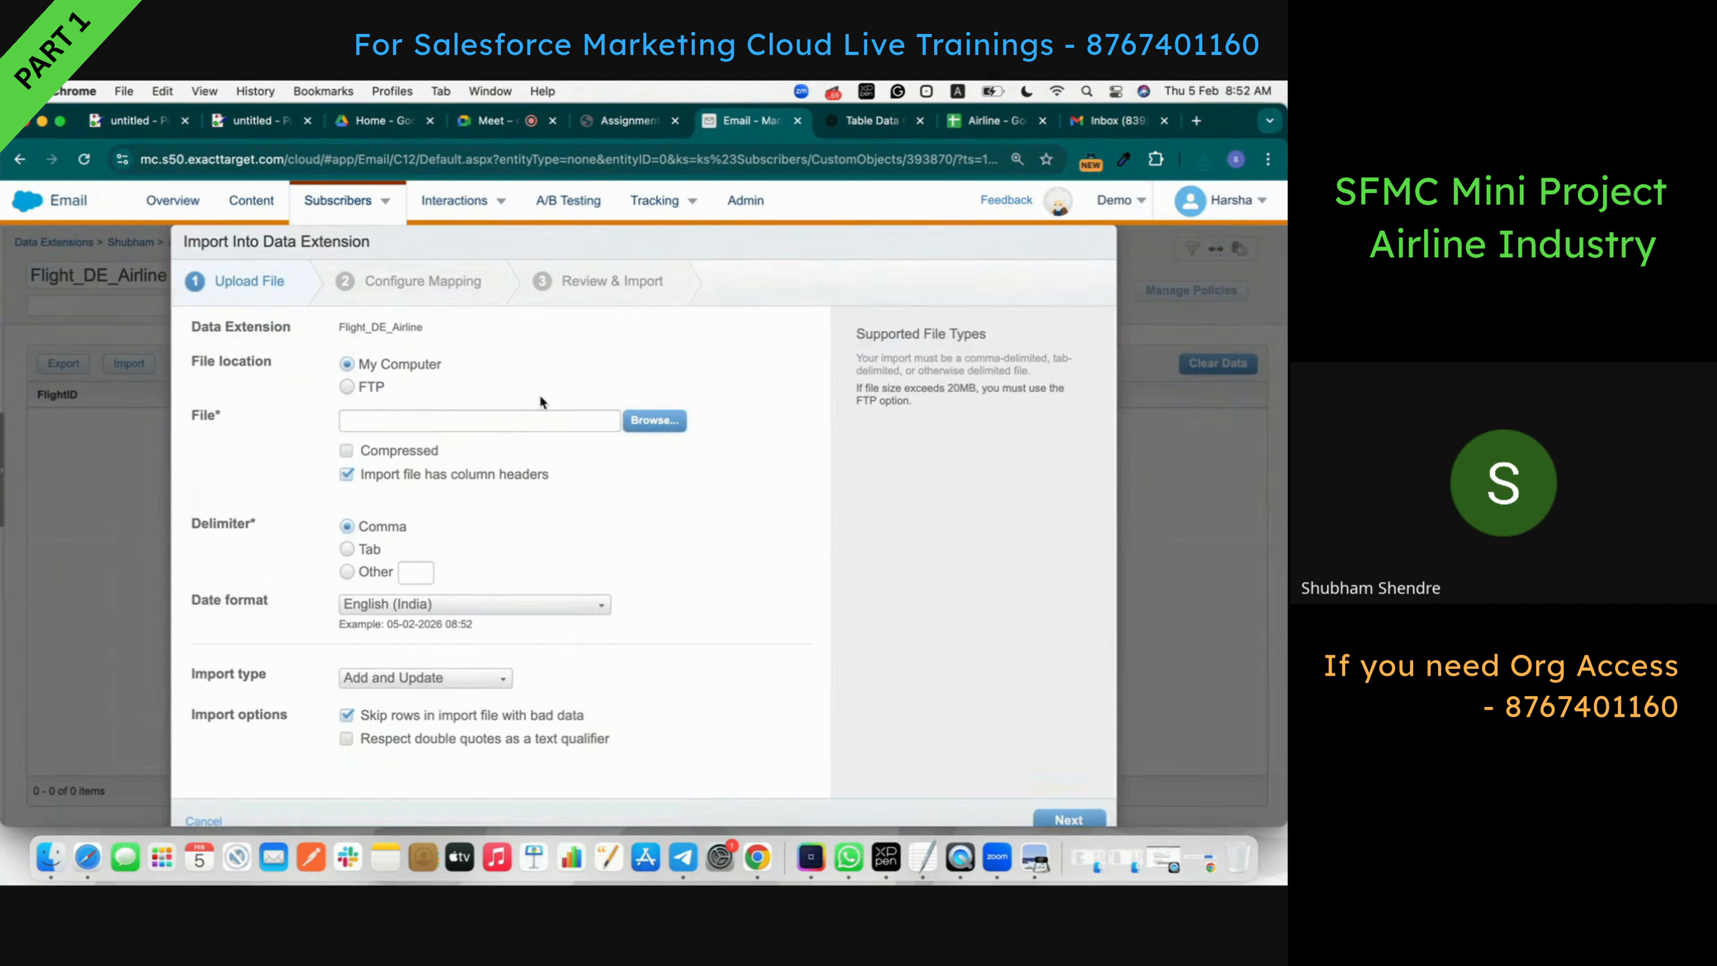
pyautogui.click(669, 424)
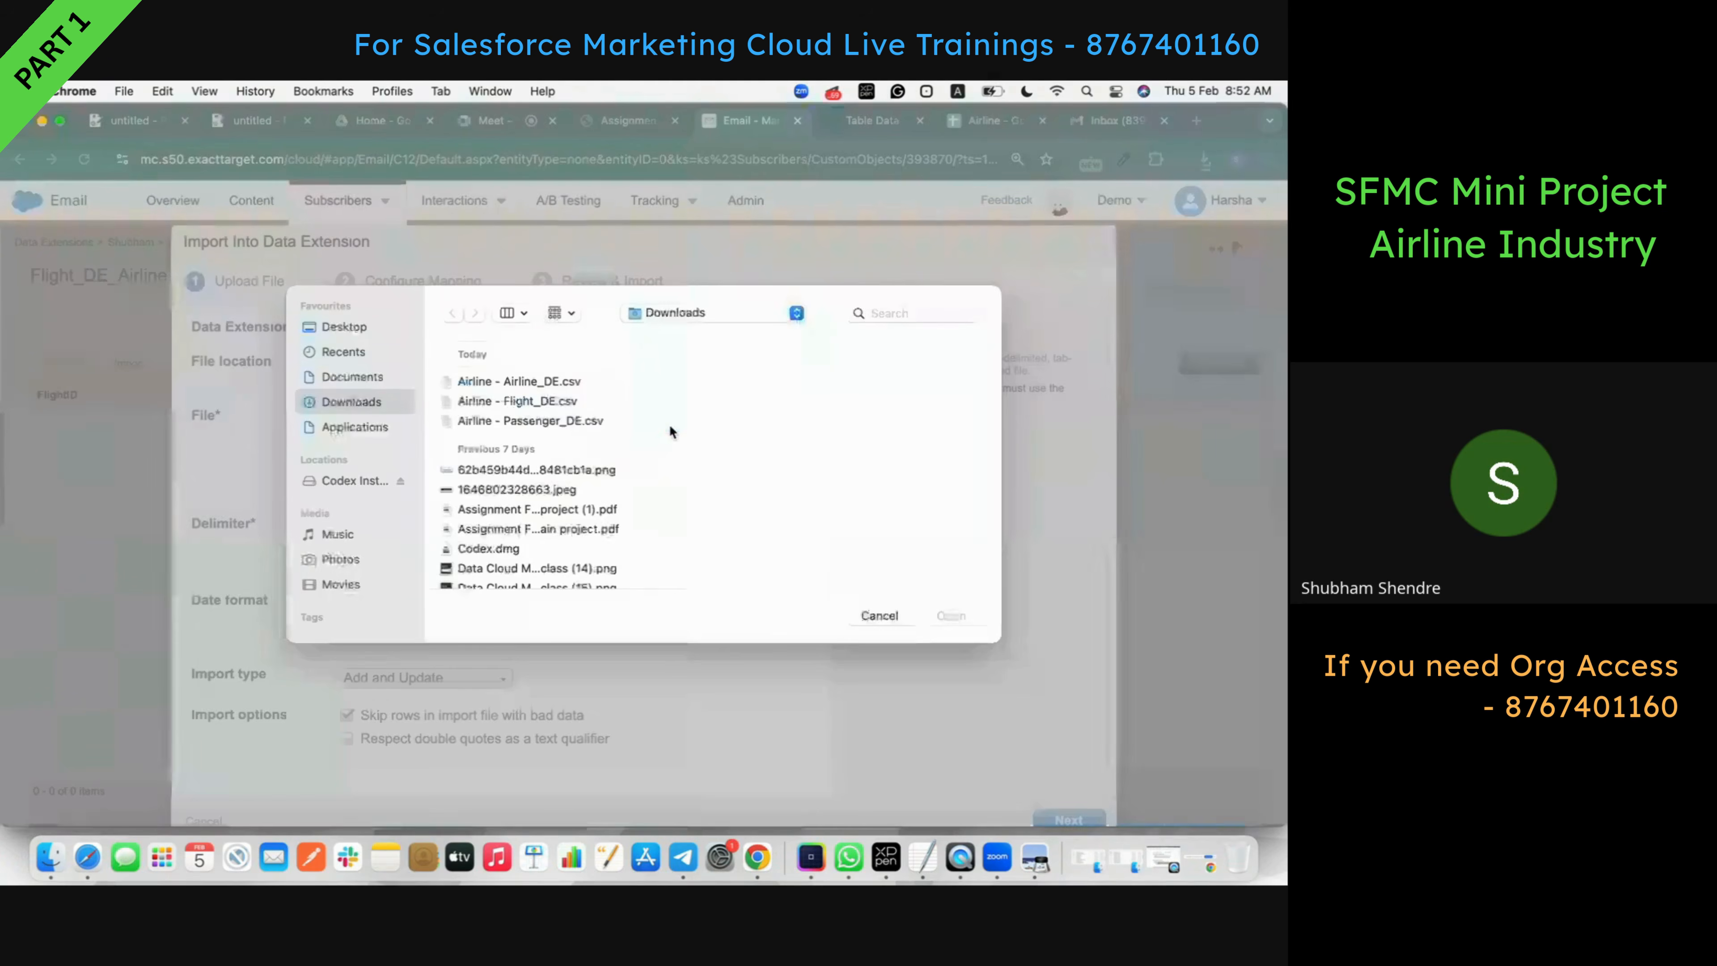
pyautogui.click(557, 405)
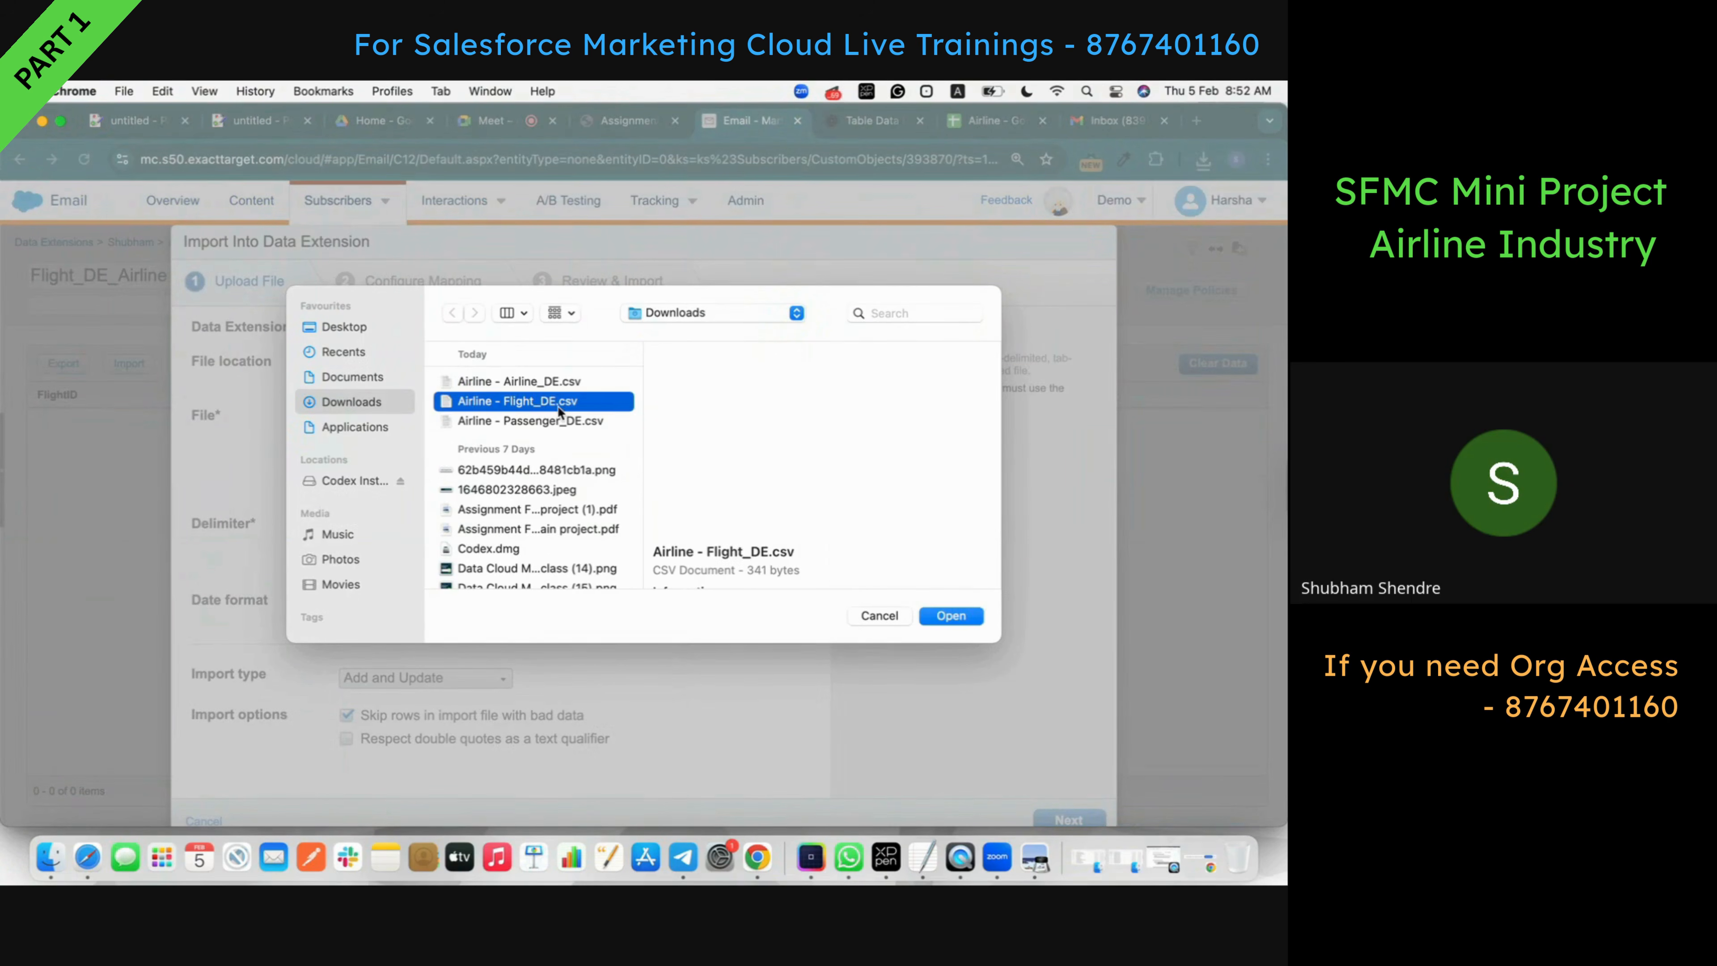
pyautogui.click(957, 623)
pyautogui.scroll(-1, 815, 643)
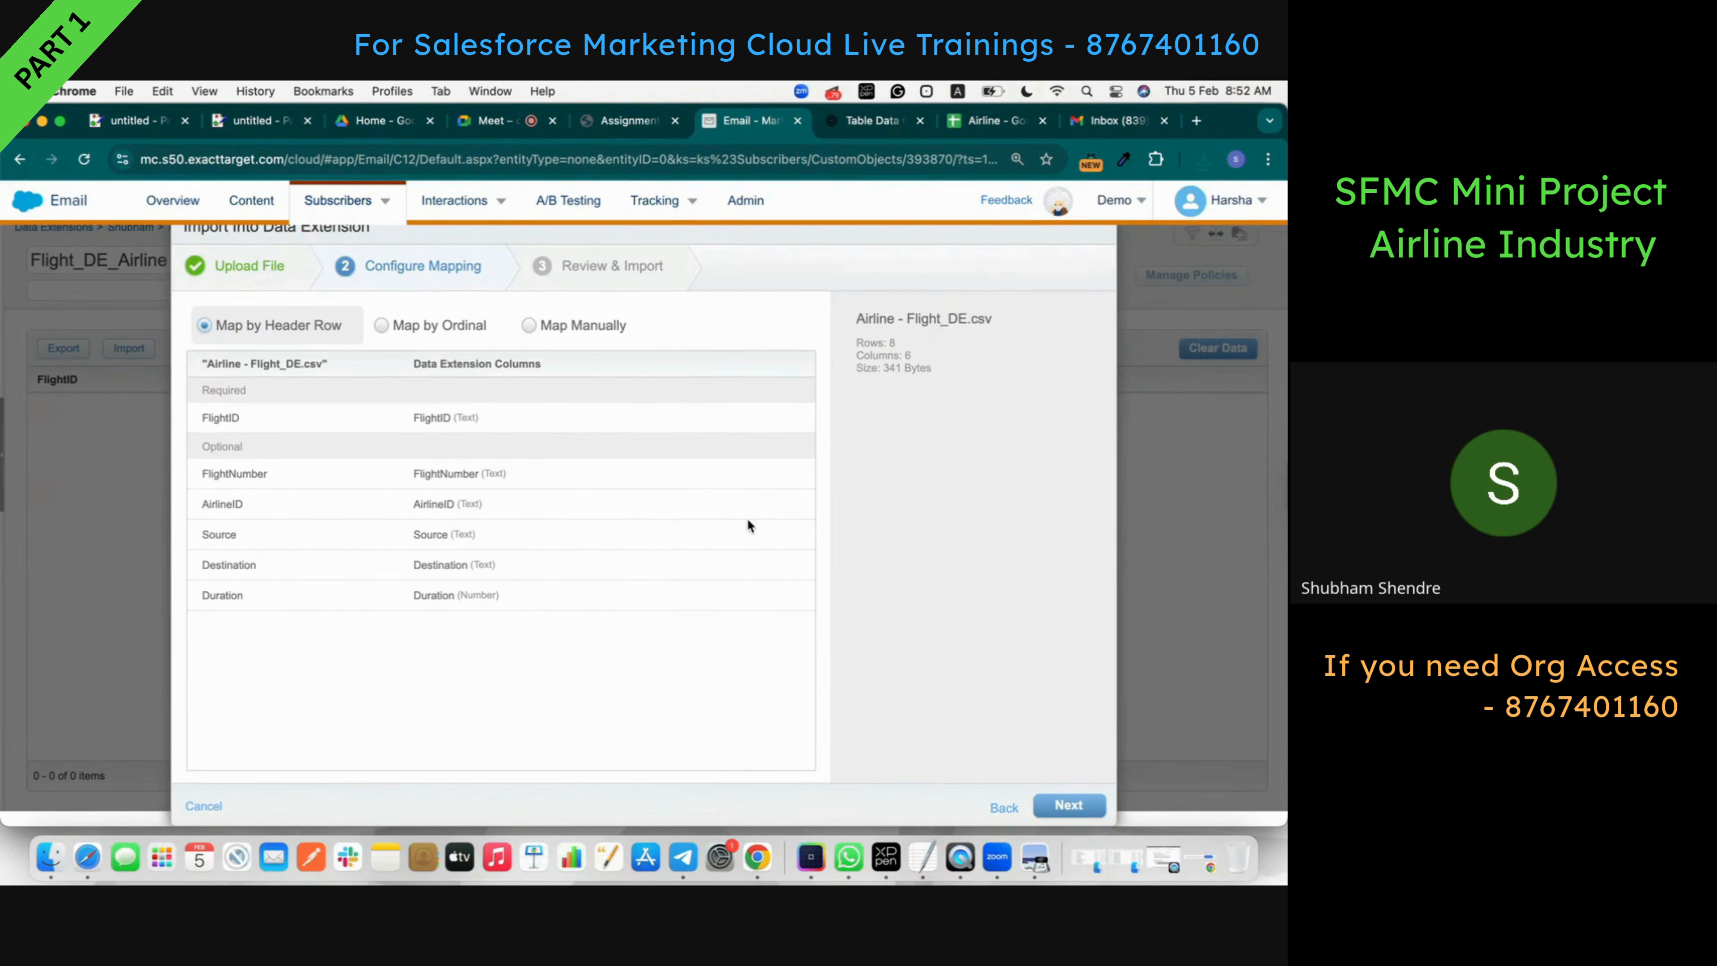
# - Replace the notification e-mail address, start the flight import, and close the dialog
pyautogui.click(1069, 804)
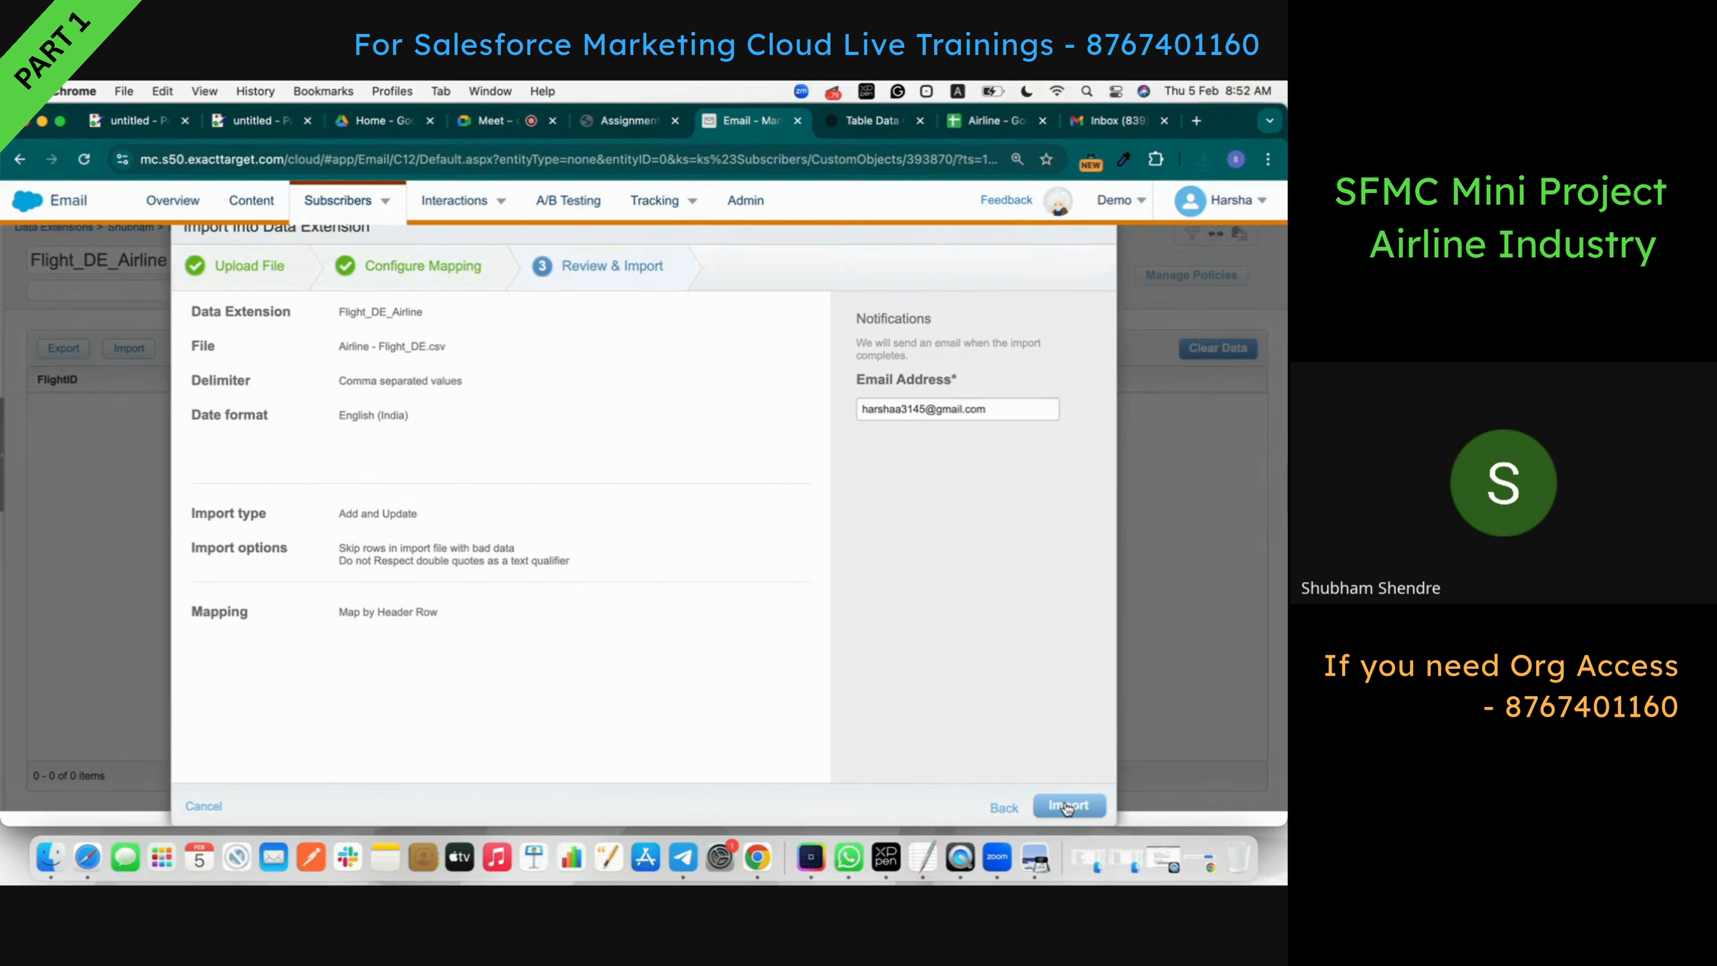
pyautogui.tripleClick(953, 398)
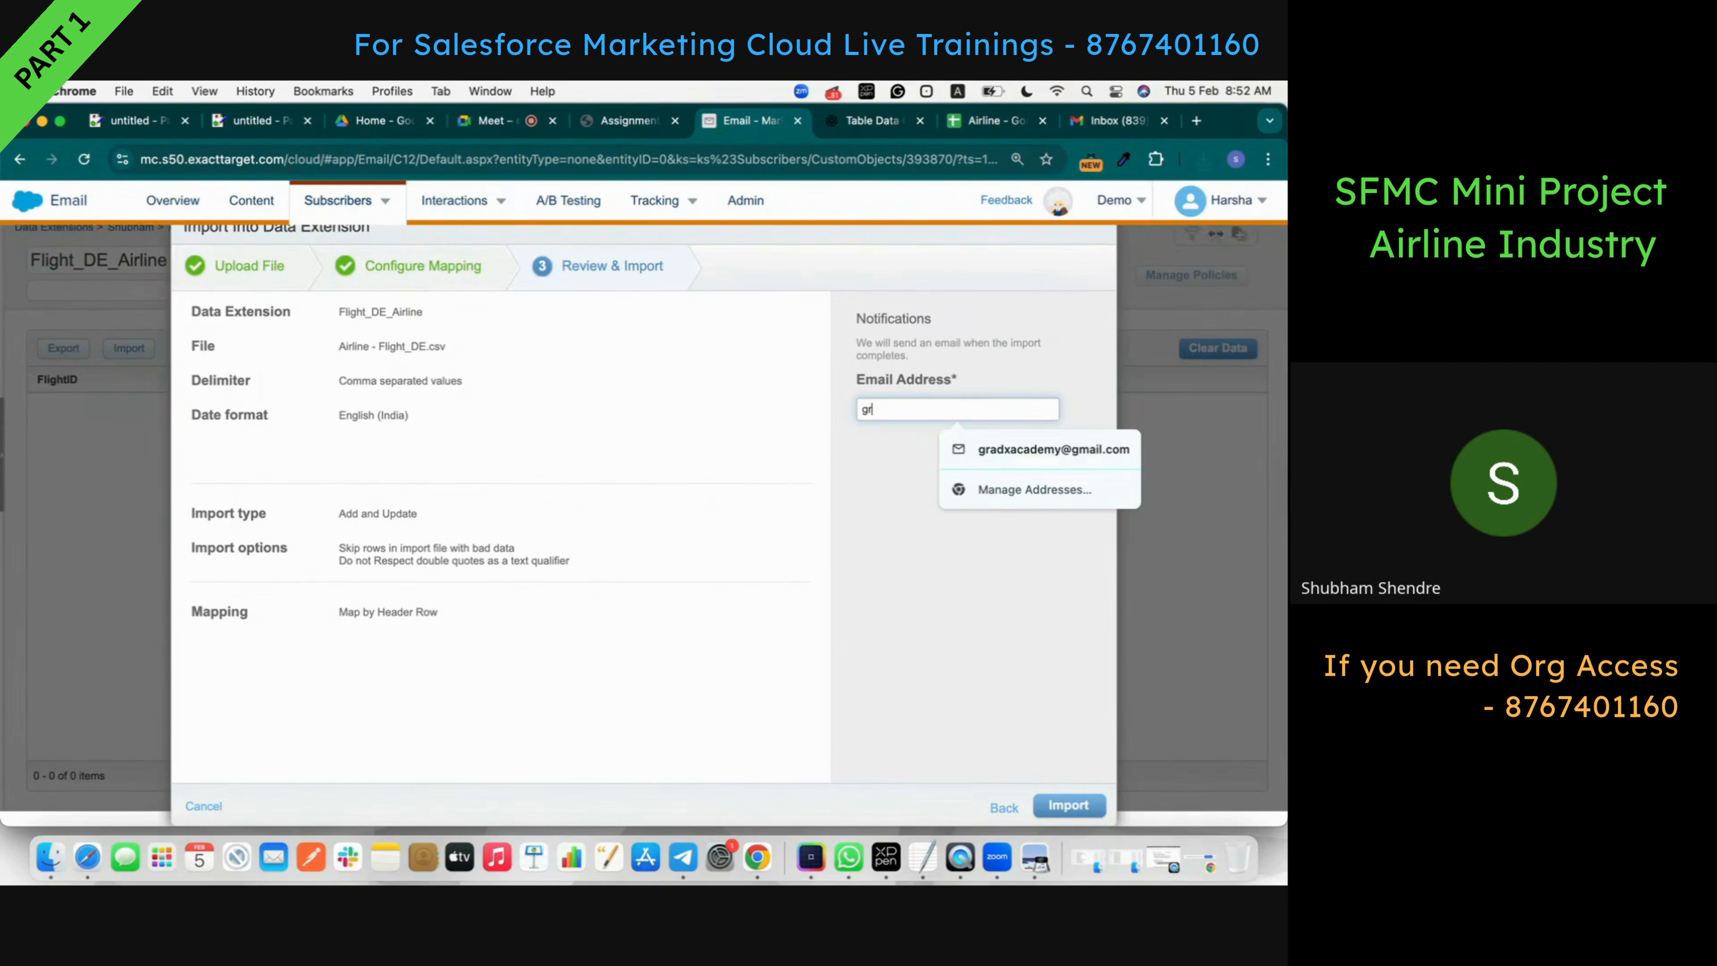
pyautogui.click(967, 449)
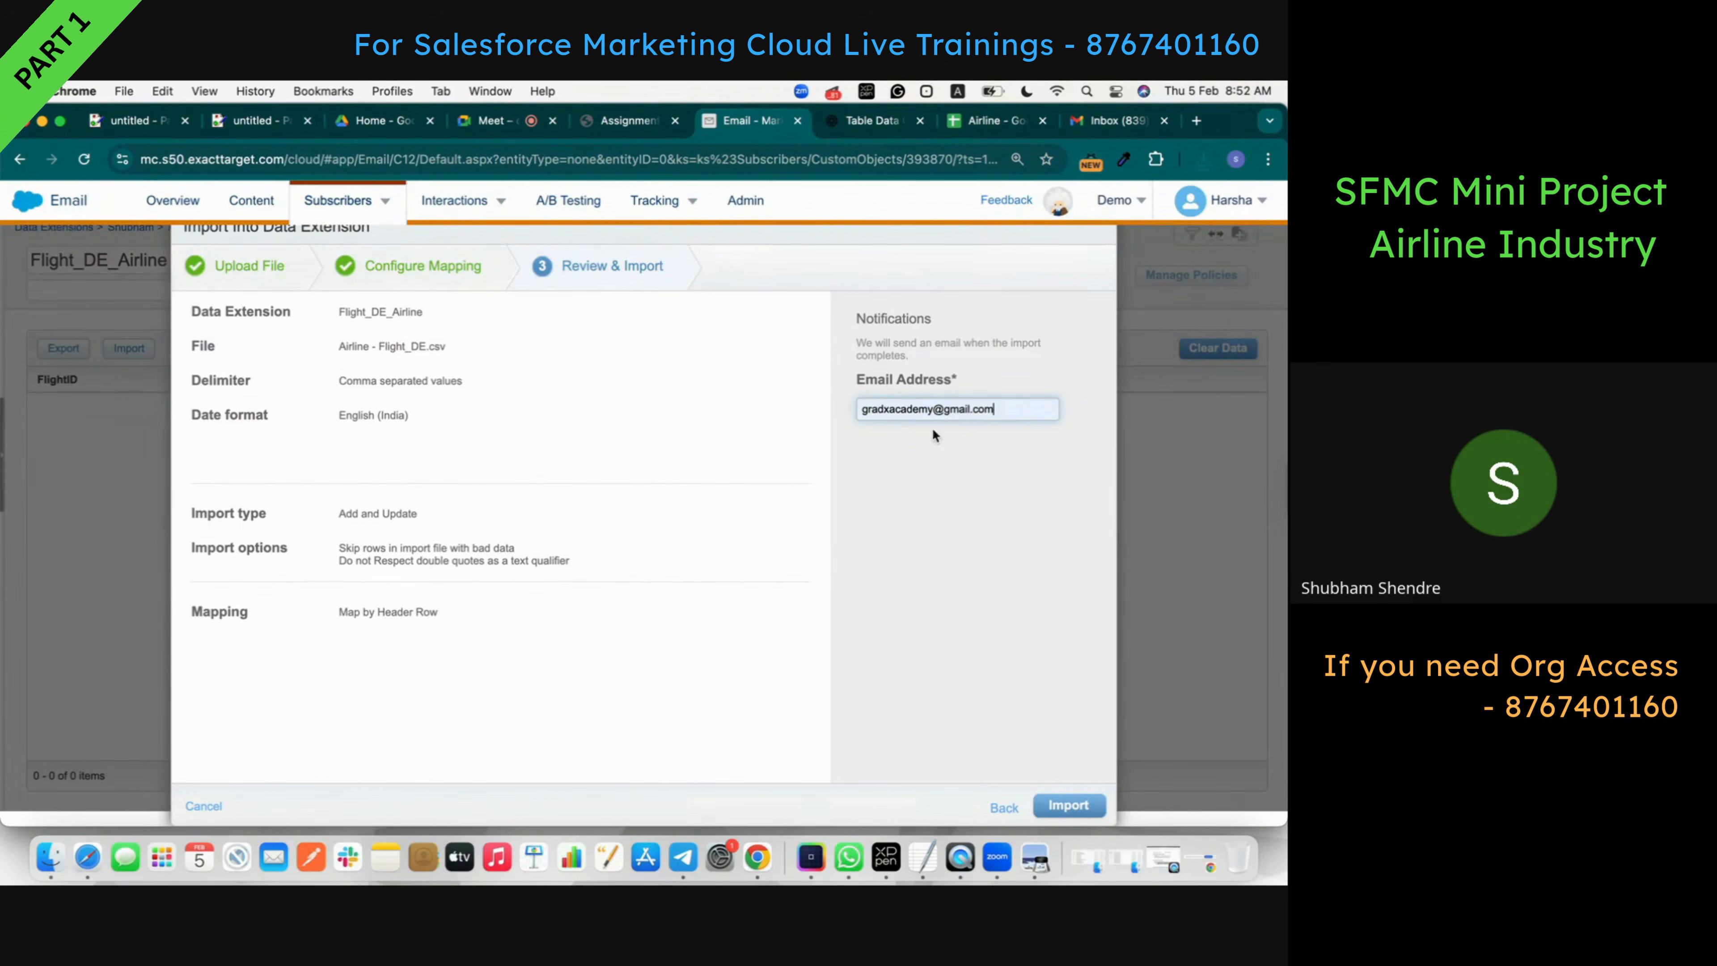
pyautogui.click(1067, 803)
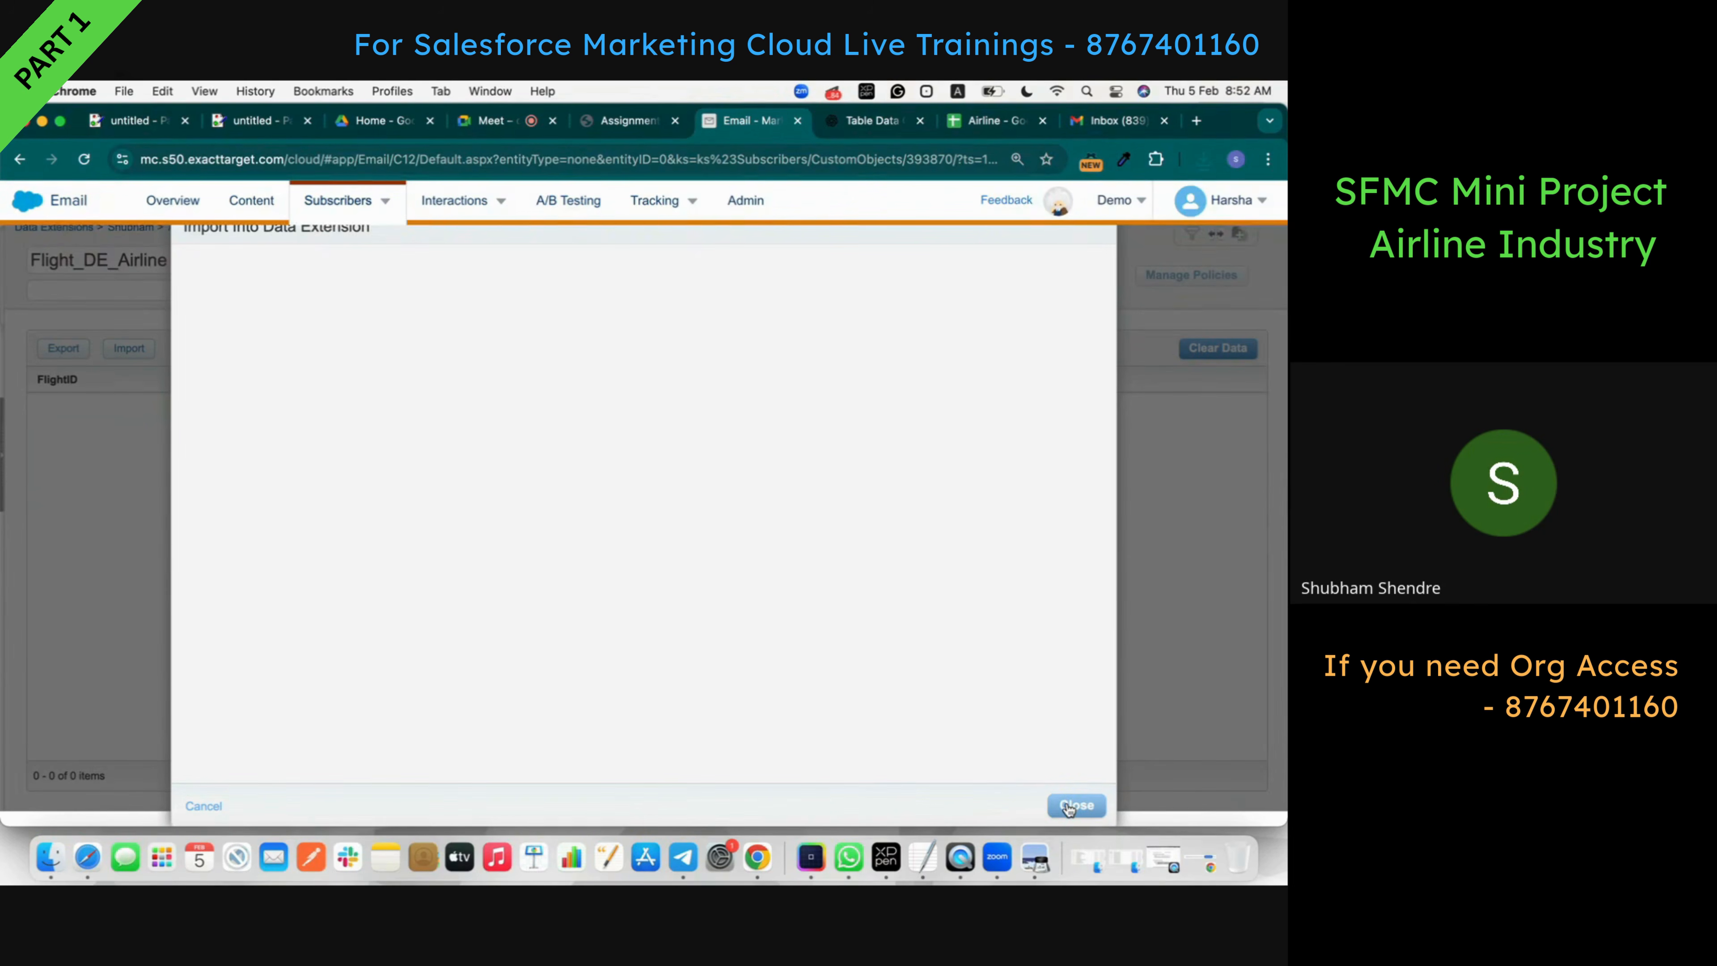
pyautogui.click(1067, 804)
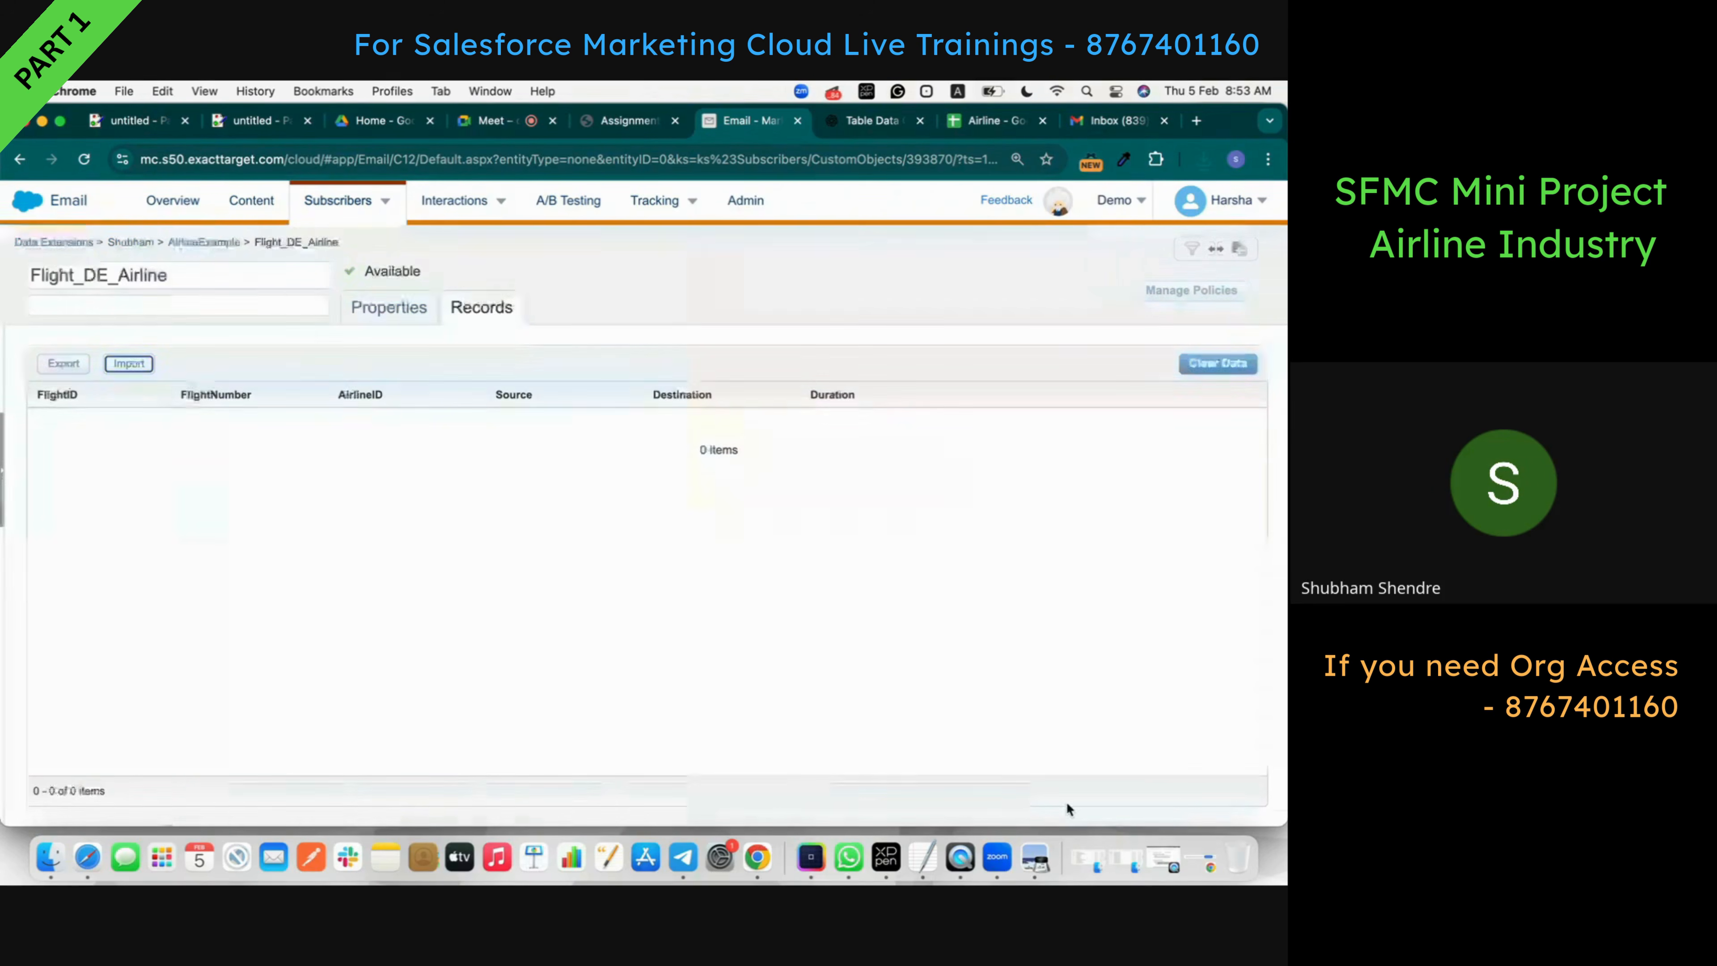
# - Reload Gmail and confirm the import notification shows Inserted: 4, then return to Marketing Cloud
pyautogui.click(1102, 123)
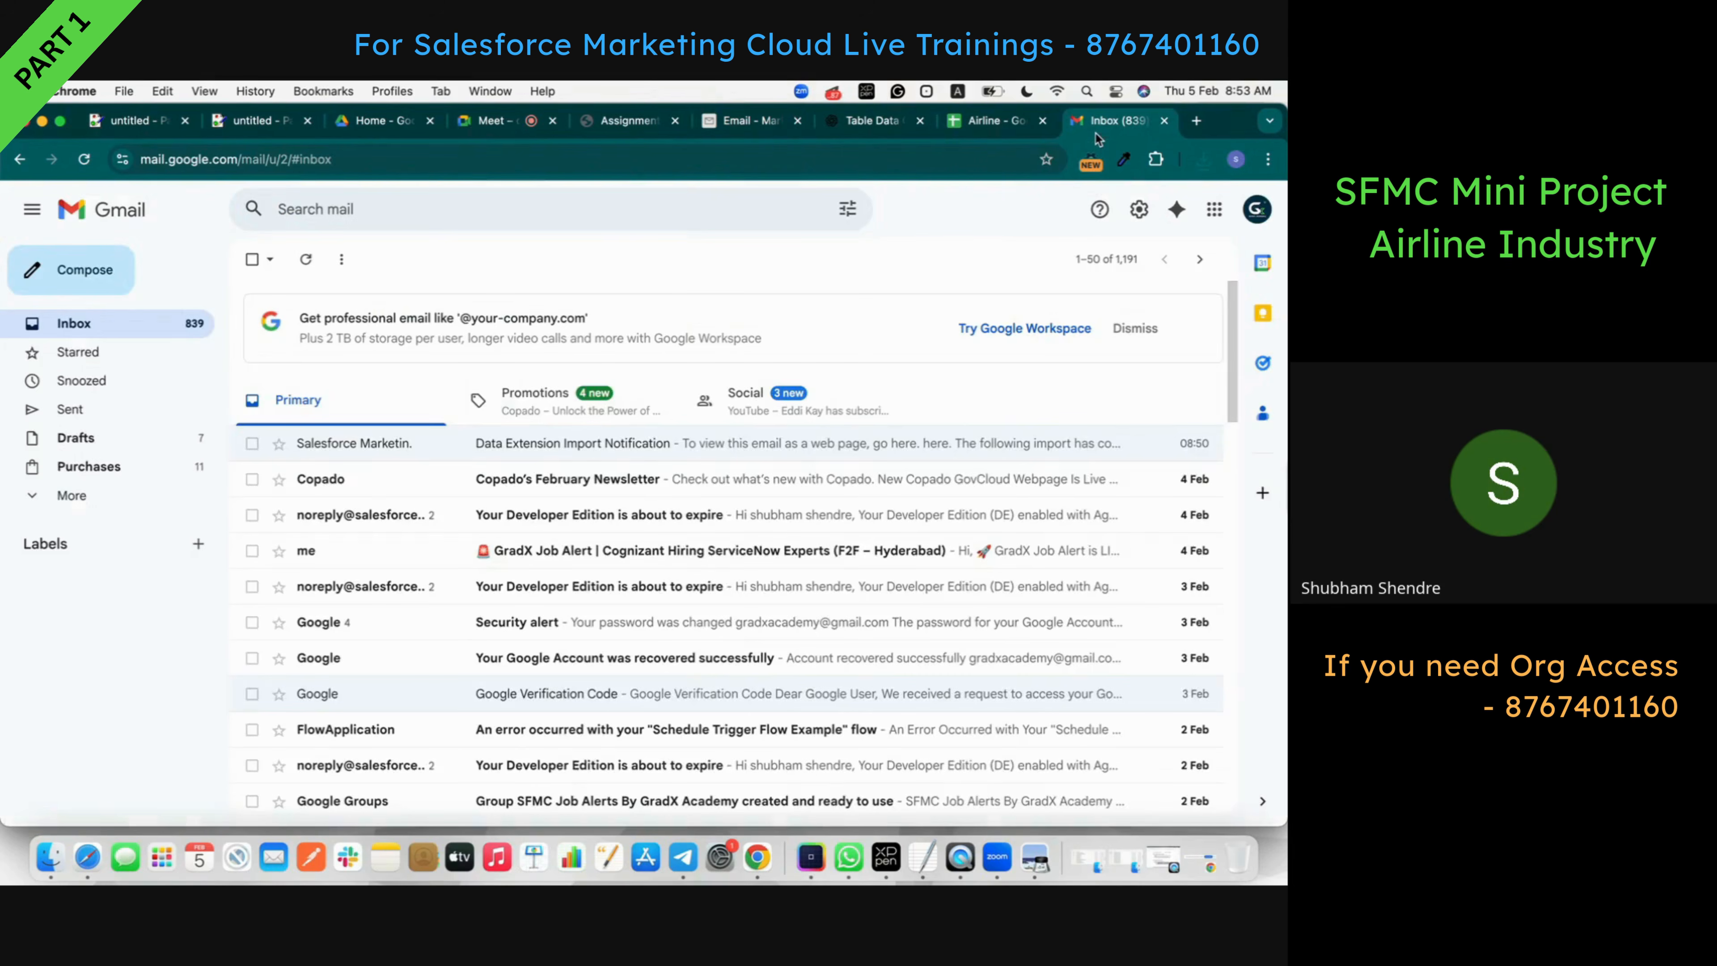
pyautogui.click(83, 159)
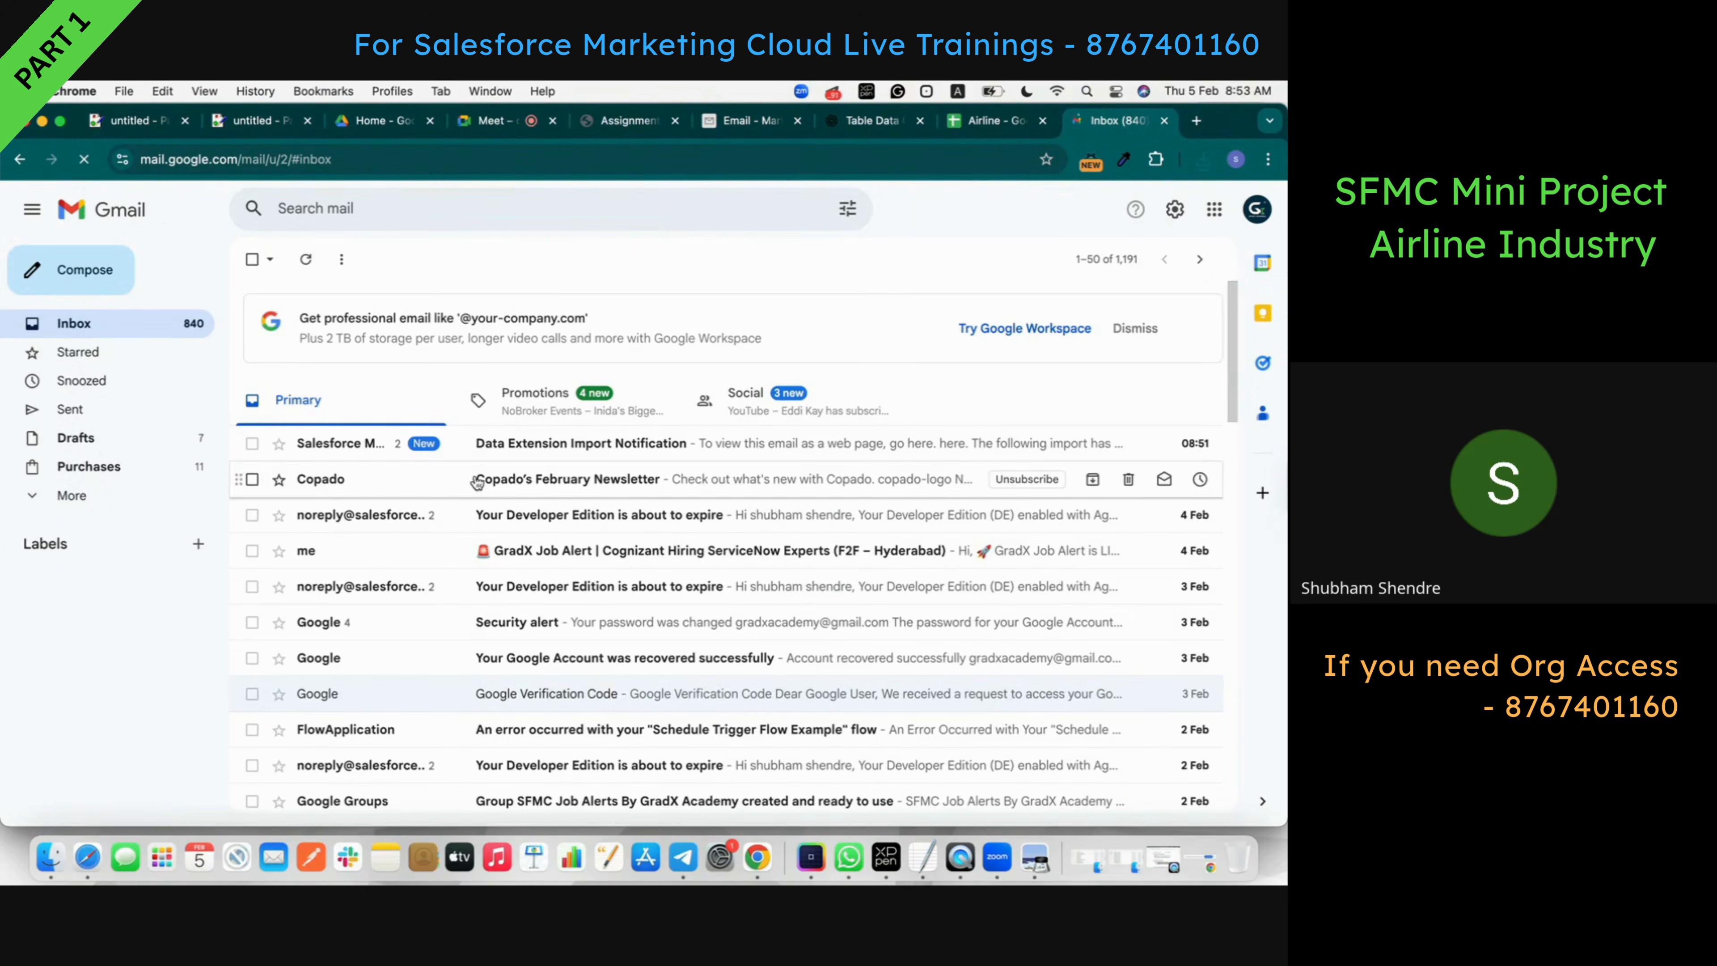
pyautogui.click(471, 458)
pyautogui.scroll(-3, 442, 683)
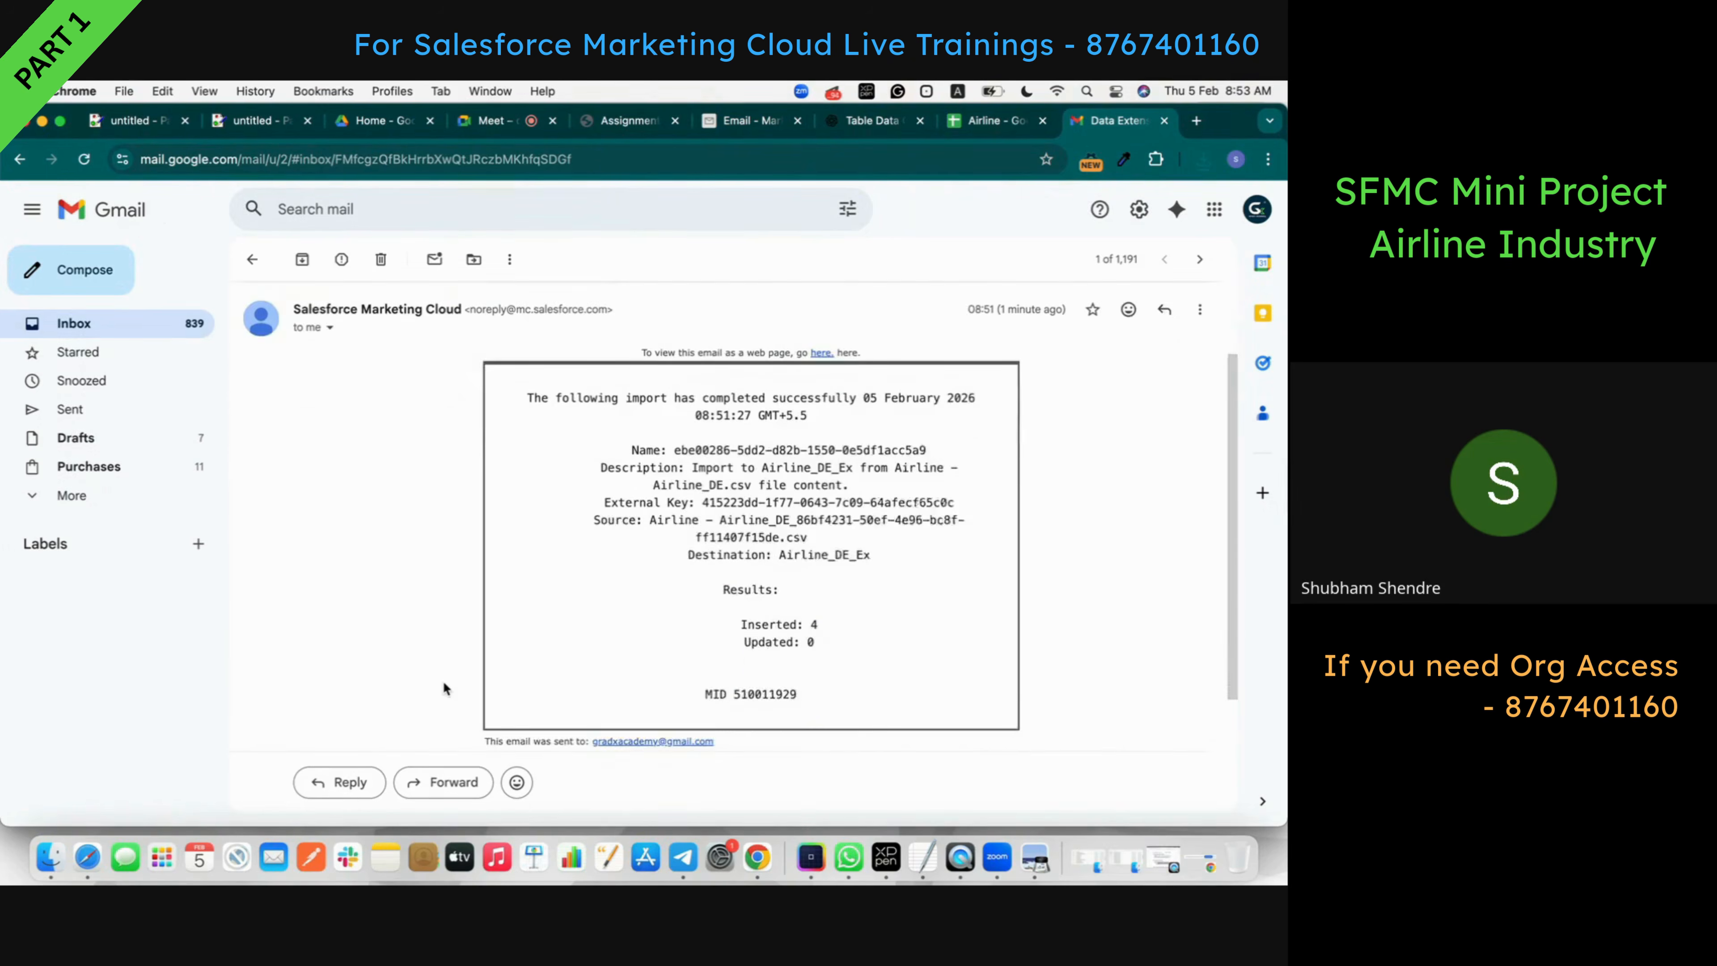
pyautogui.scroll(3, 442, 683)
pyautogui.scroll(-3, 442, 683)
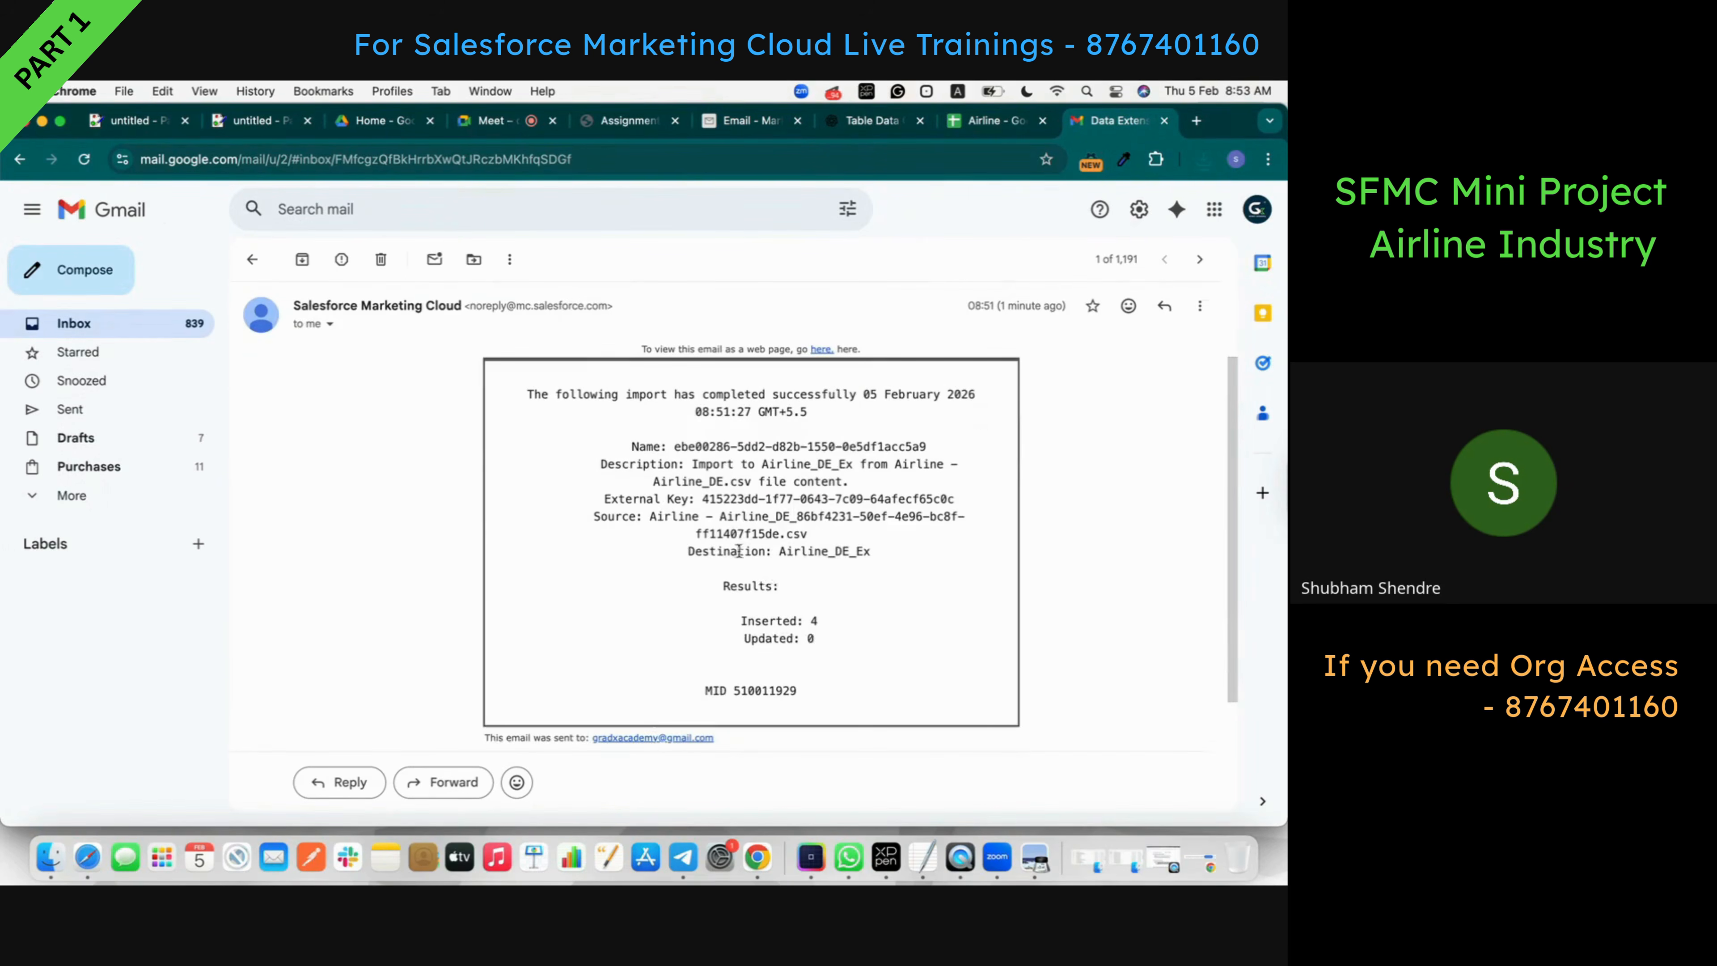
pyautogui.tripleClick(808, 618)
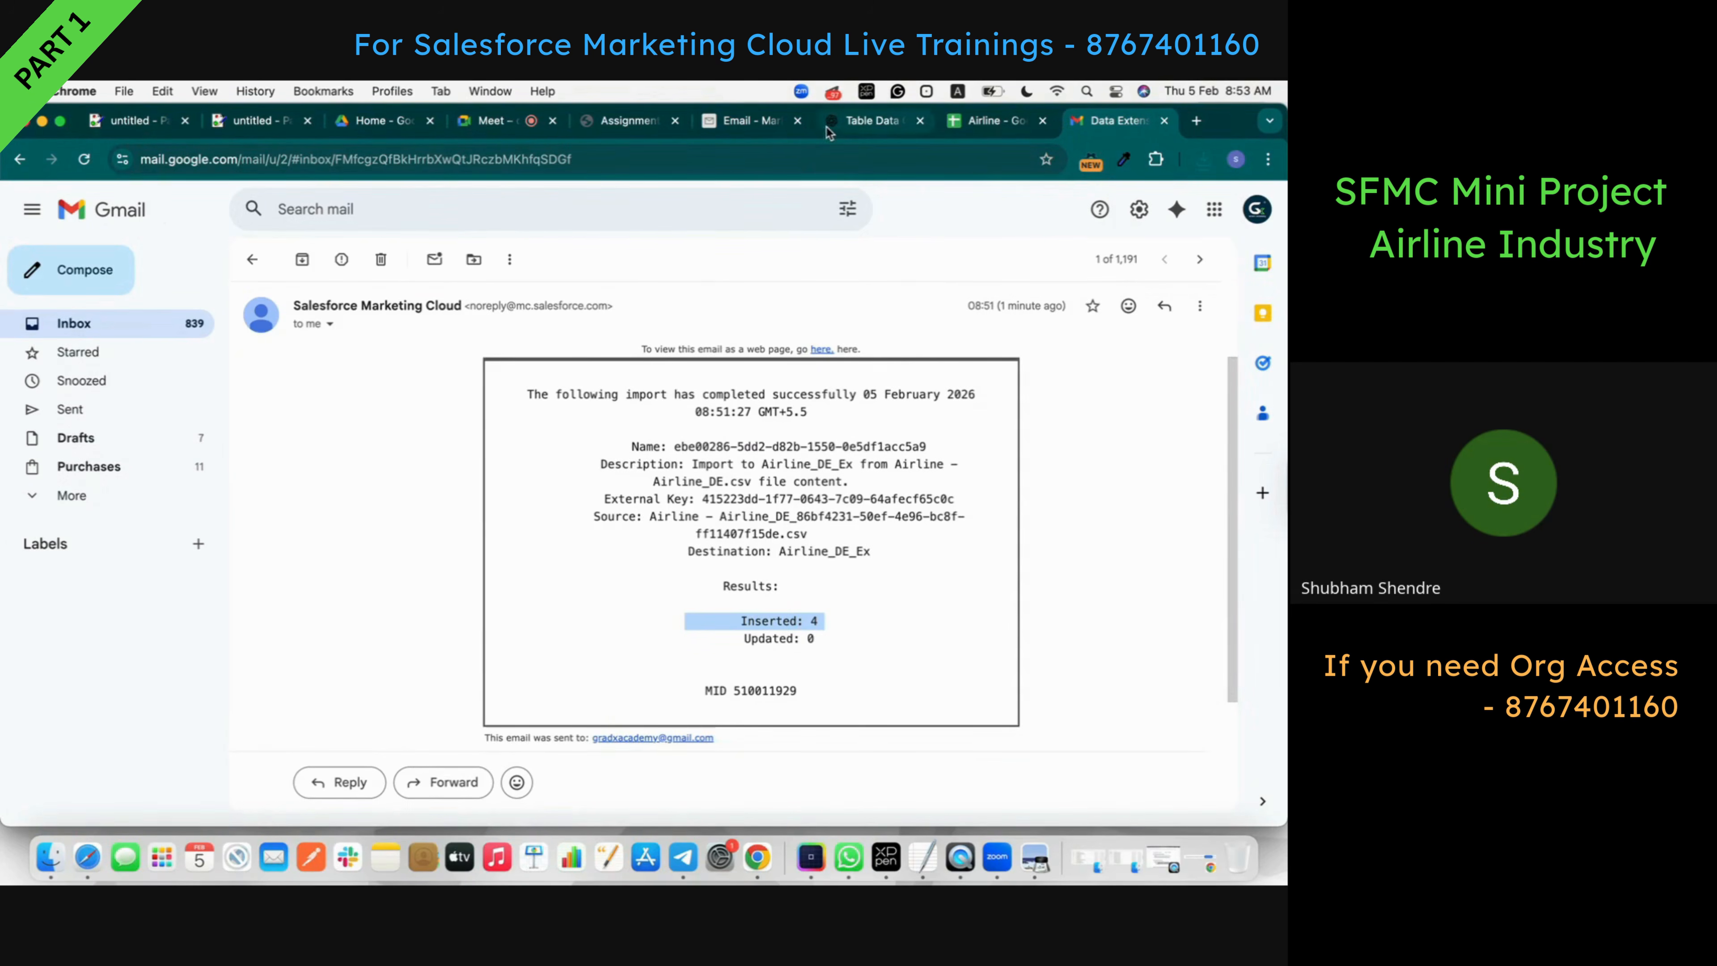
pyautogui.click(755, 120)
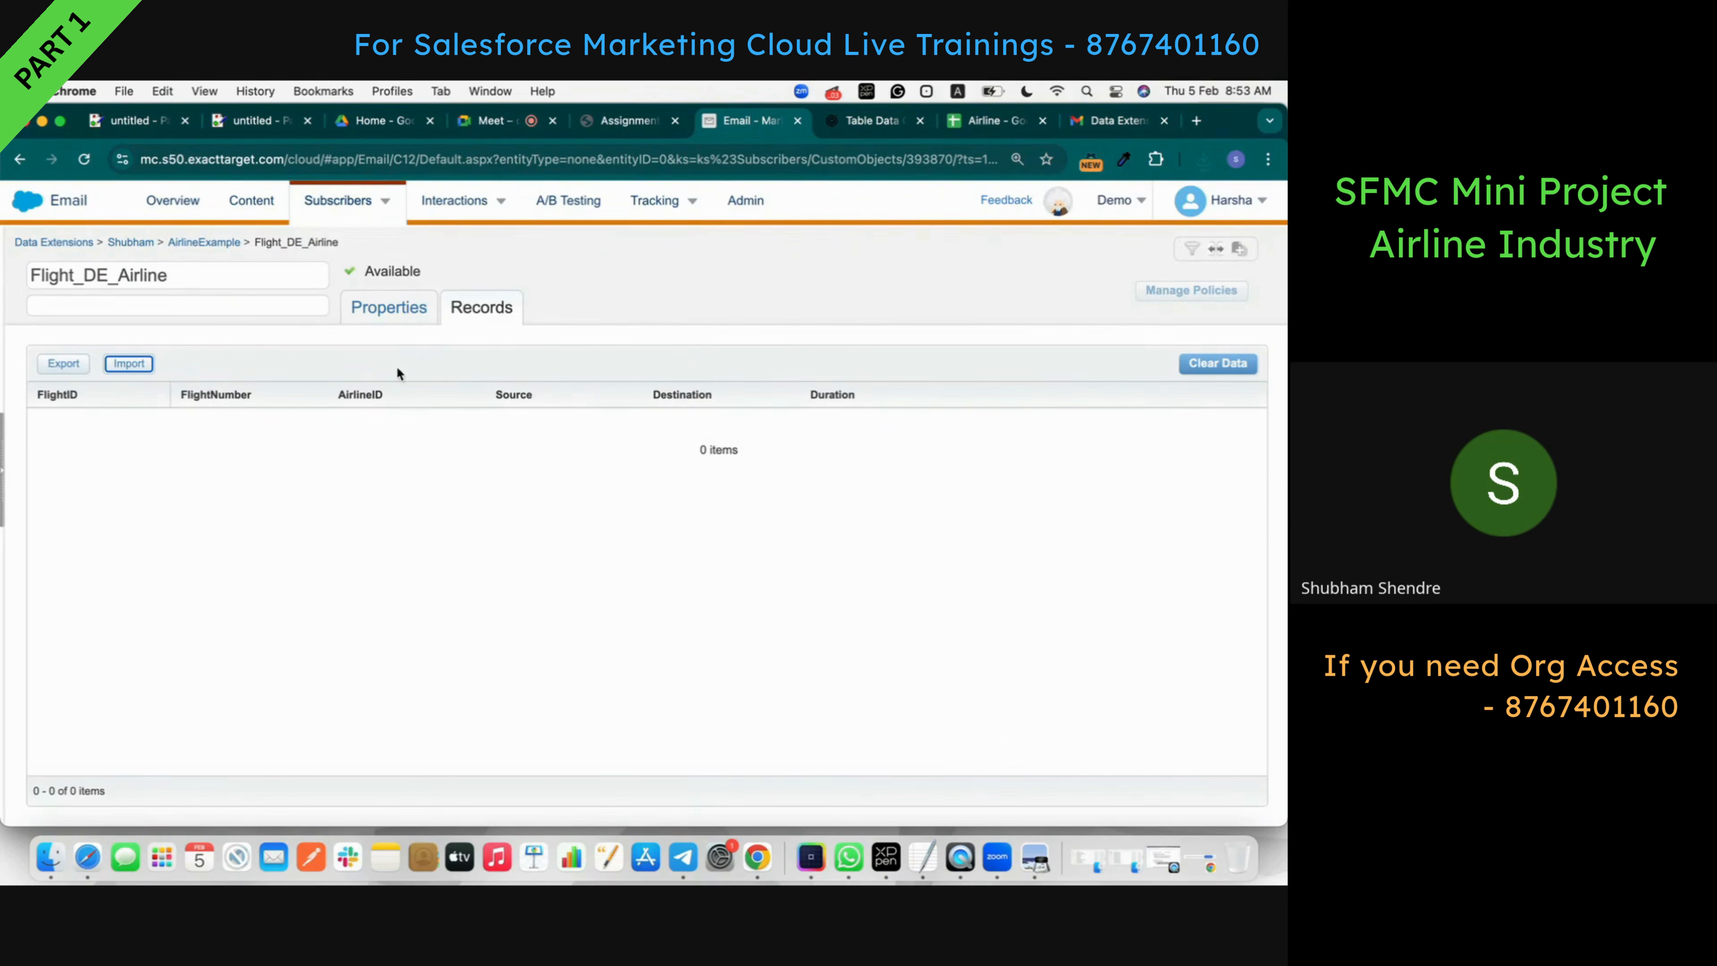
# - Confirm Flight_DE_Airline lists flight records F001–F008, then go back to the AirlineExample list
pyautogui.click(199, 245)
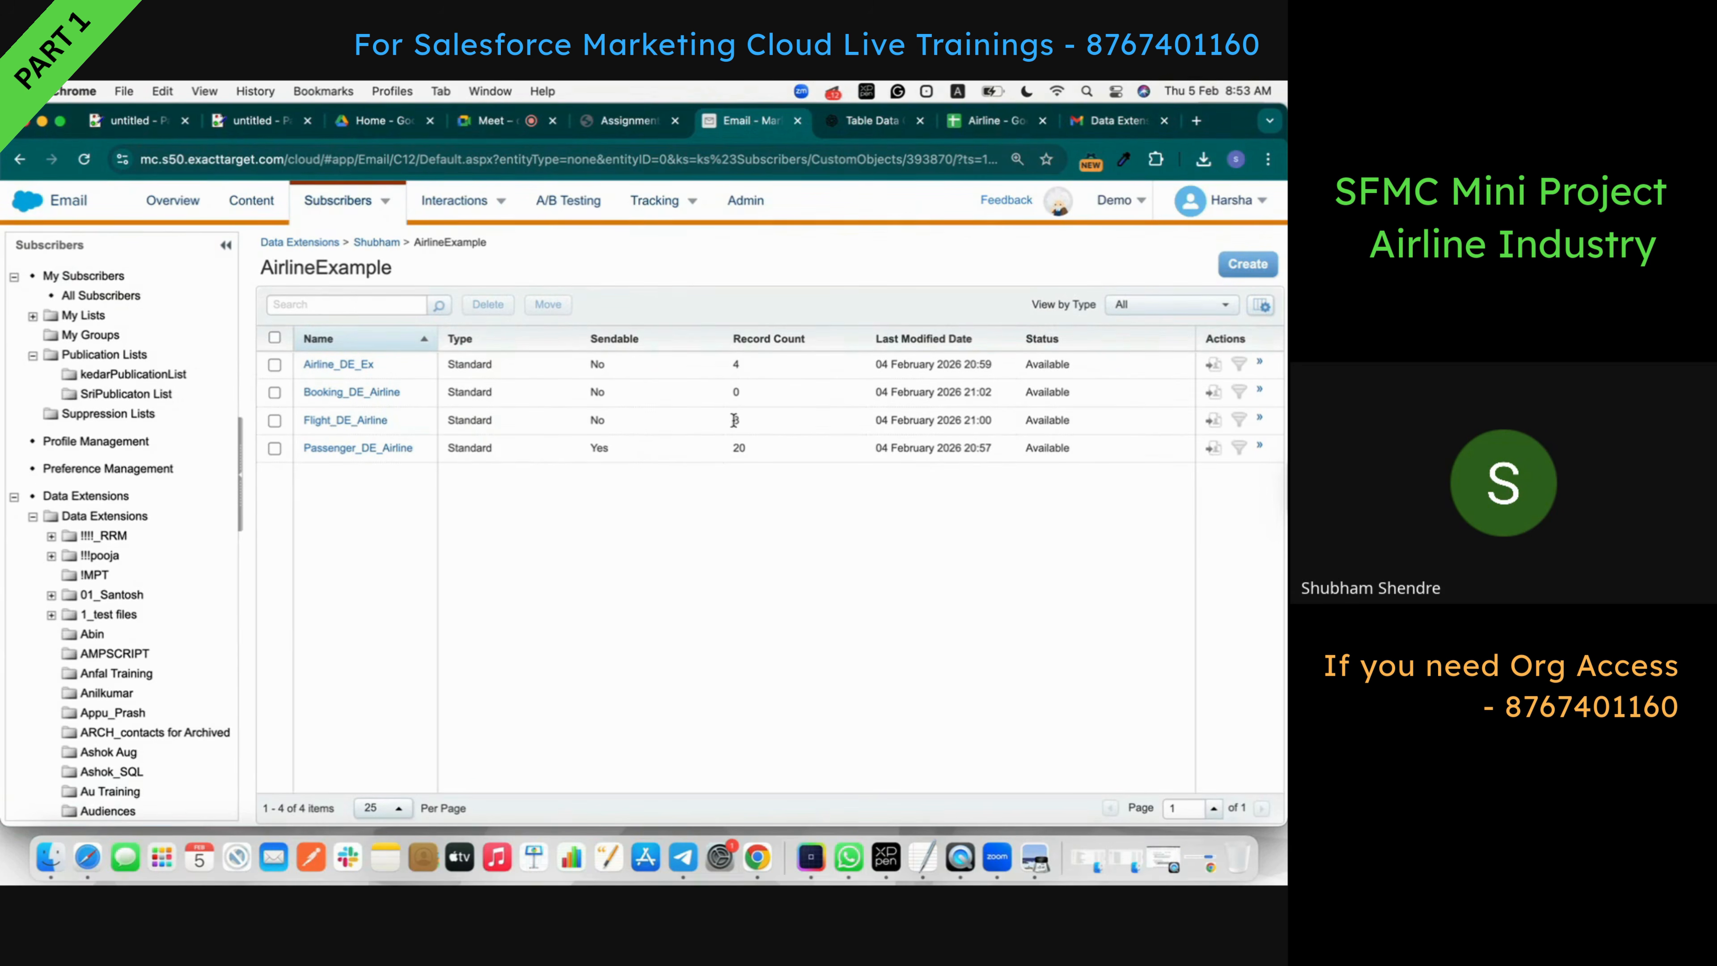
pyautogui.click(375, 420)
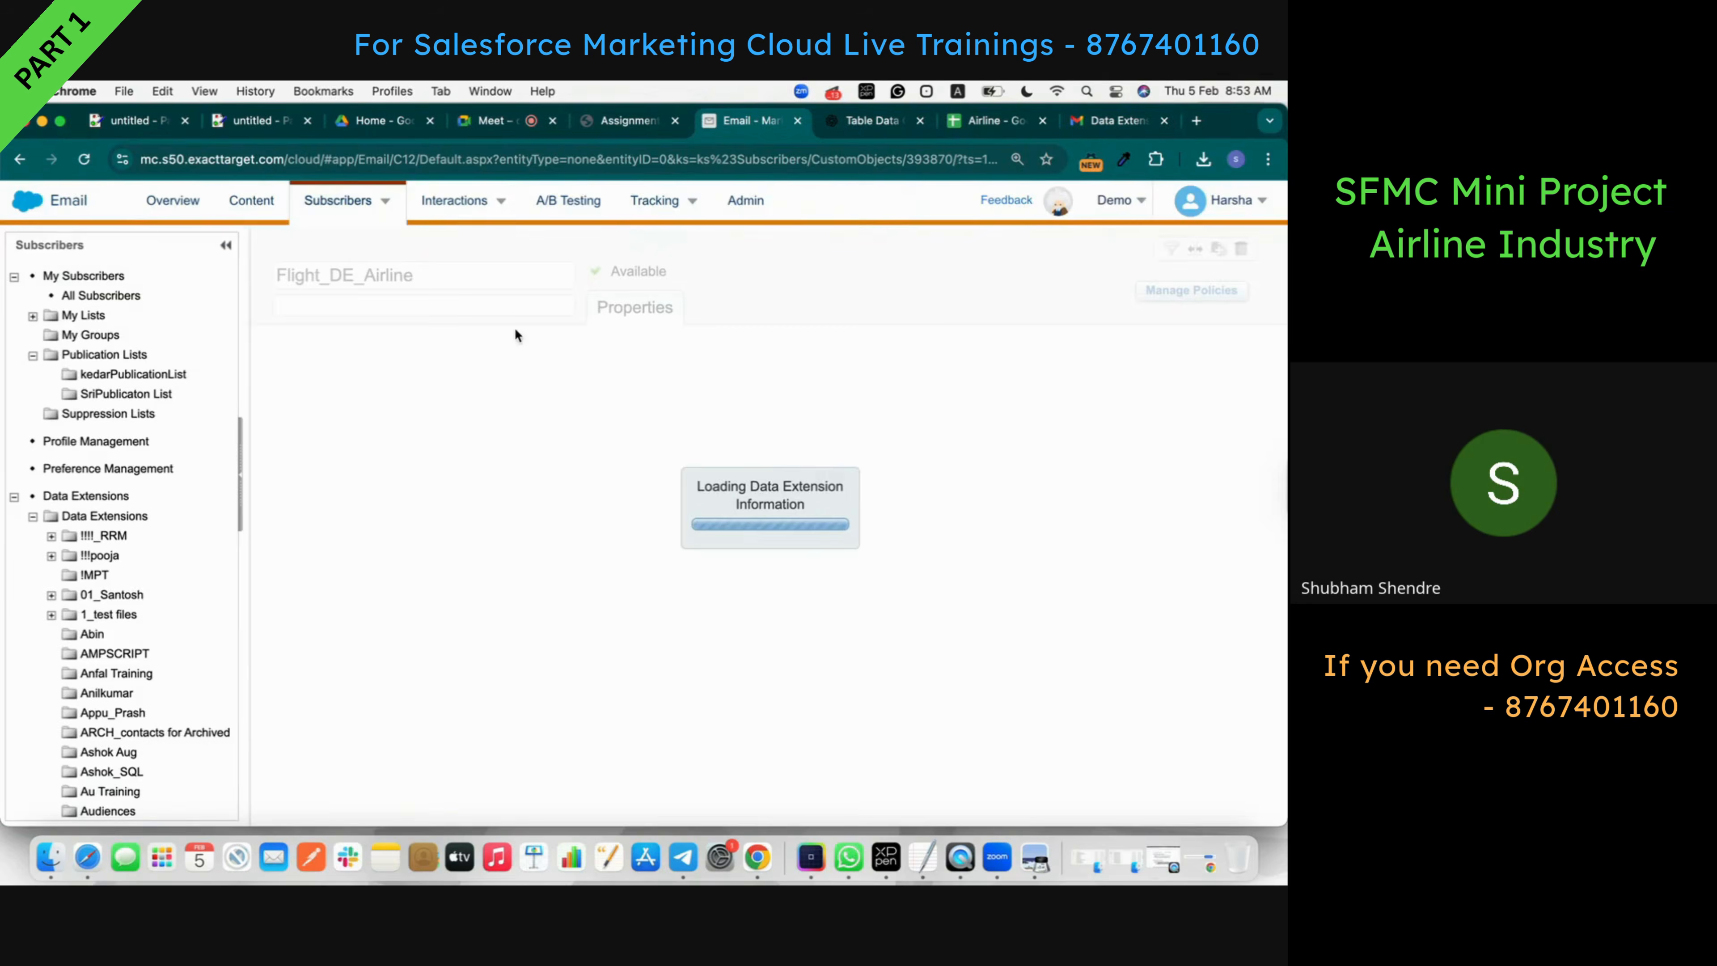
pyautogui.click(478, 318)
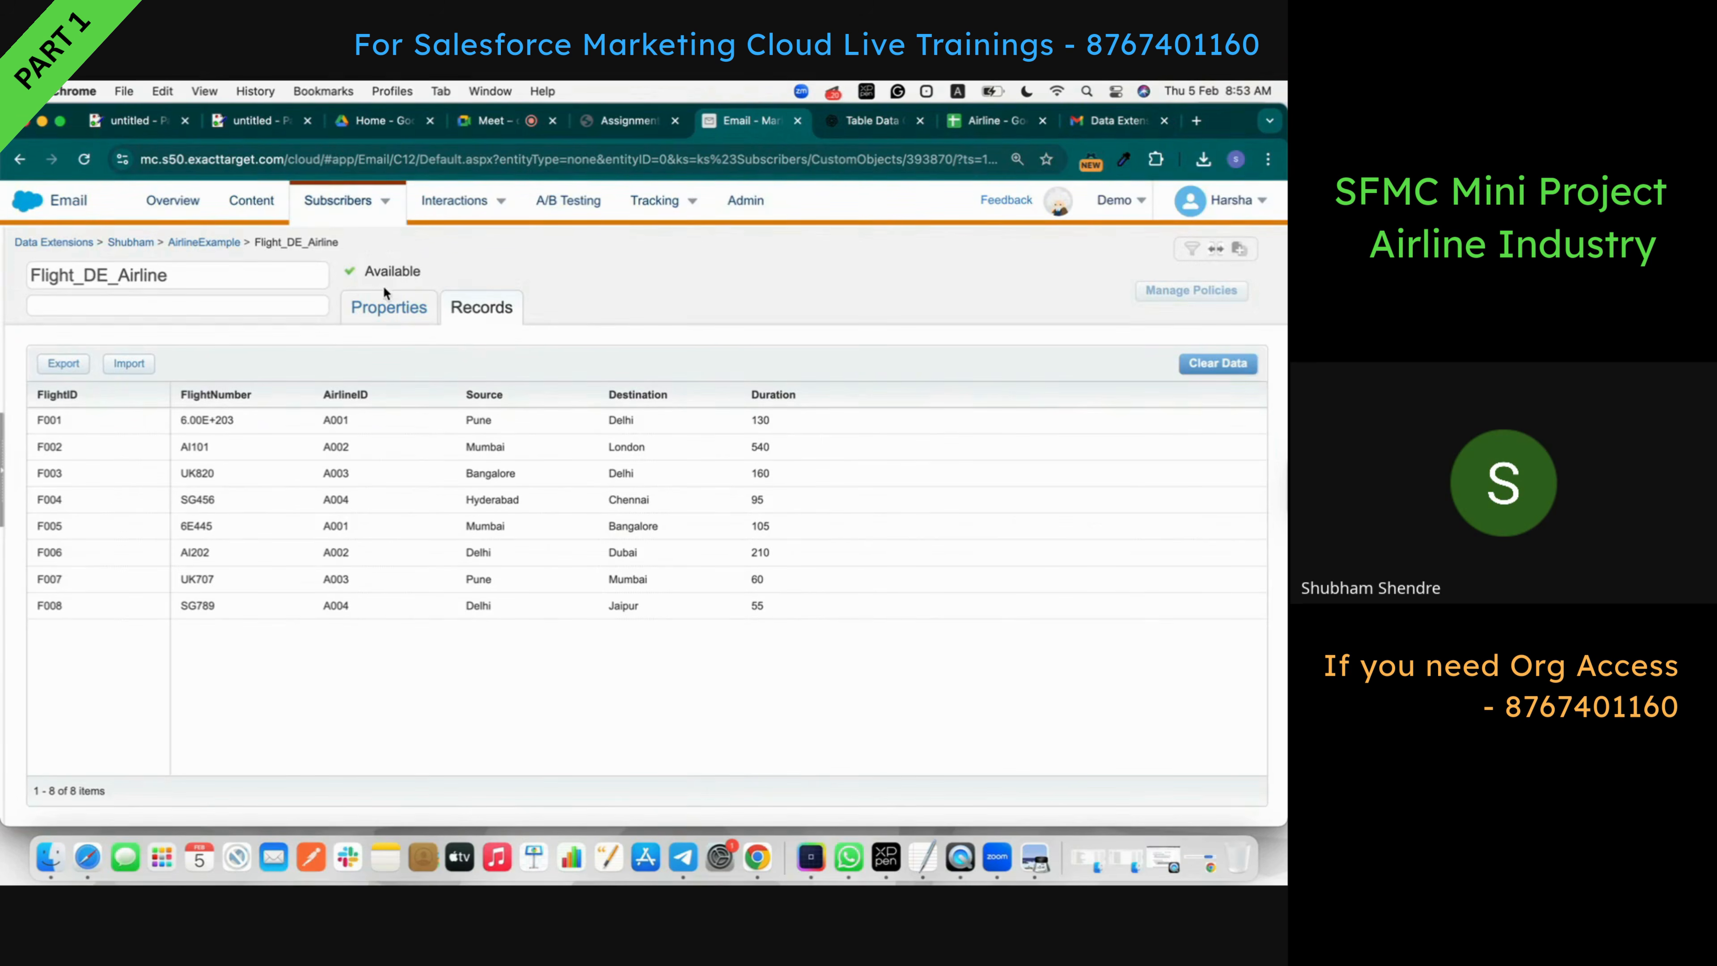
pyautogui.click(386, 308)
pyautogui.click(210, 242)
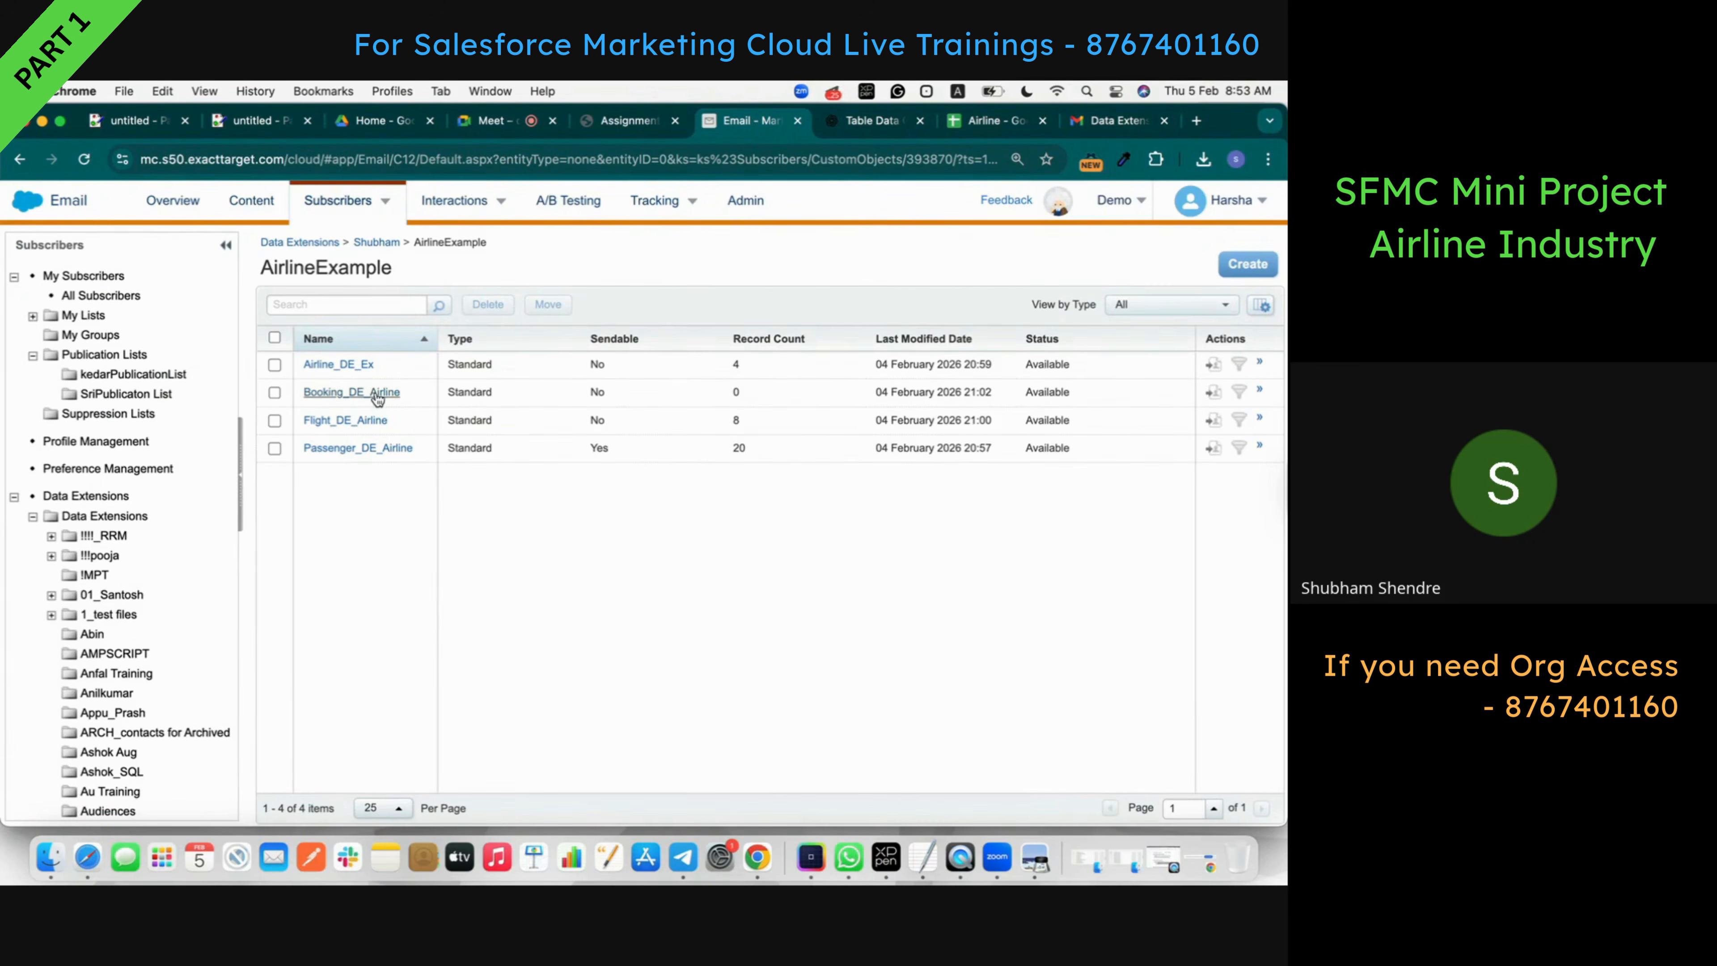
# - Export the Airline spreadsheet's Booking_DE sheet as the CSV file 'Airline - Booking_DE.csv'
pyautogui.click(995, 122)
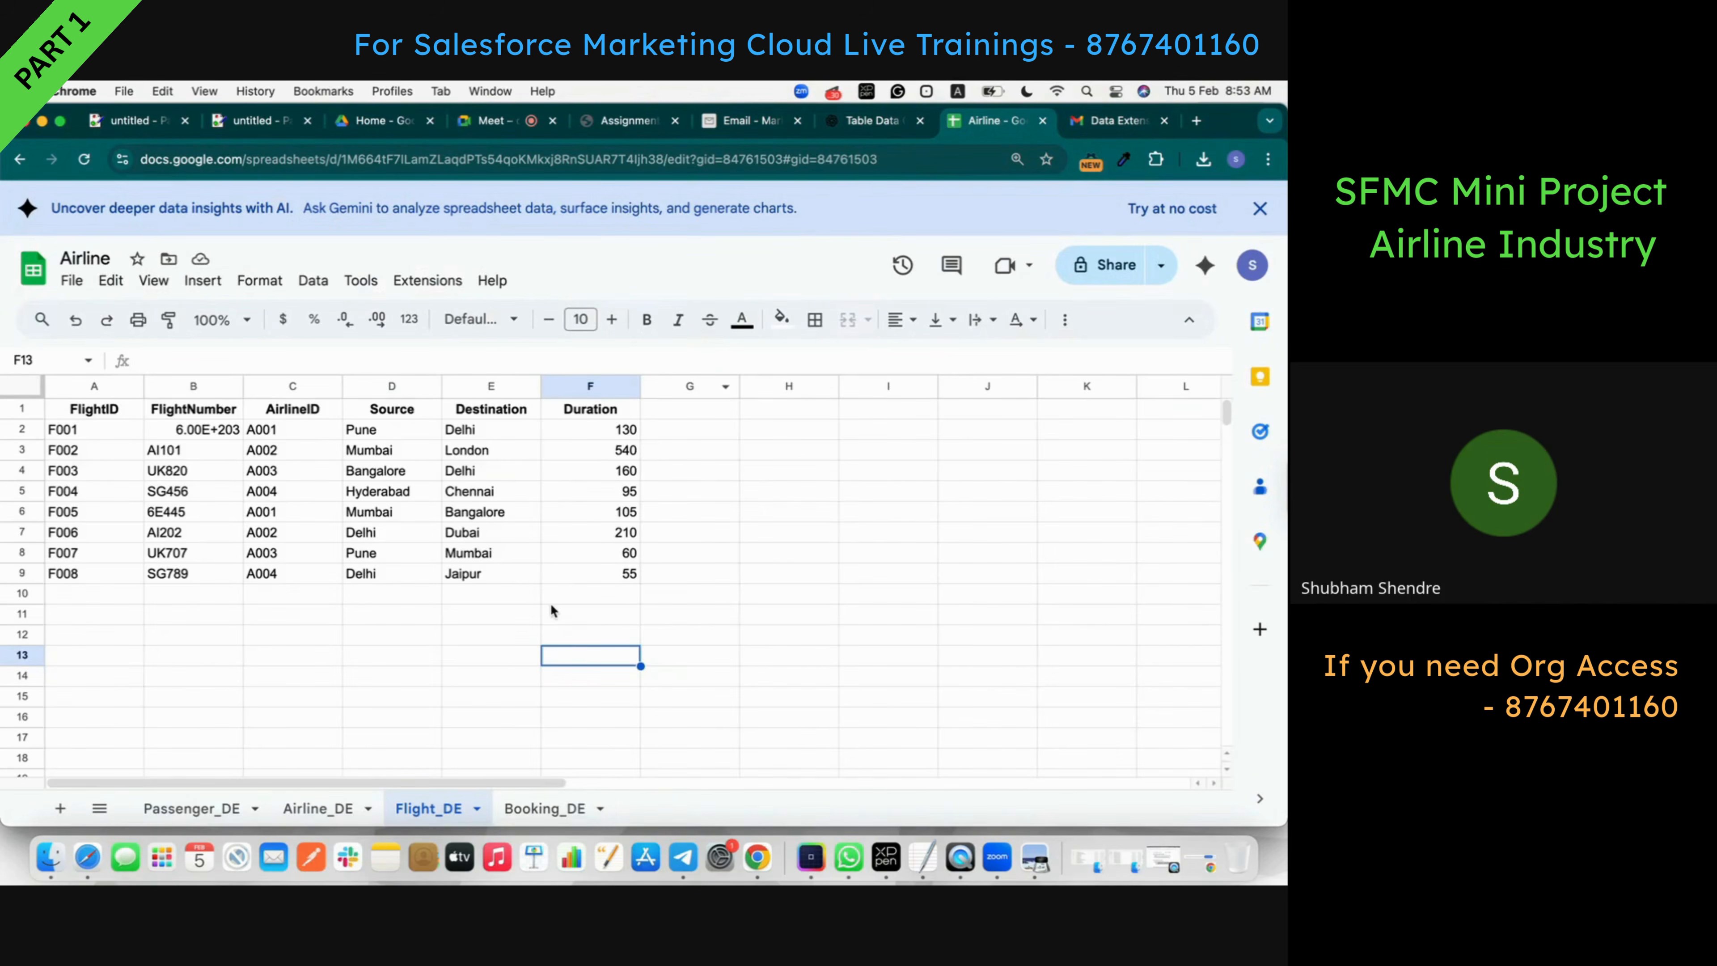
pyautogui.click(545, 809)
pyautogui.click(725, 493)
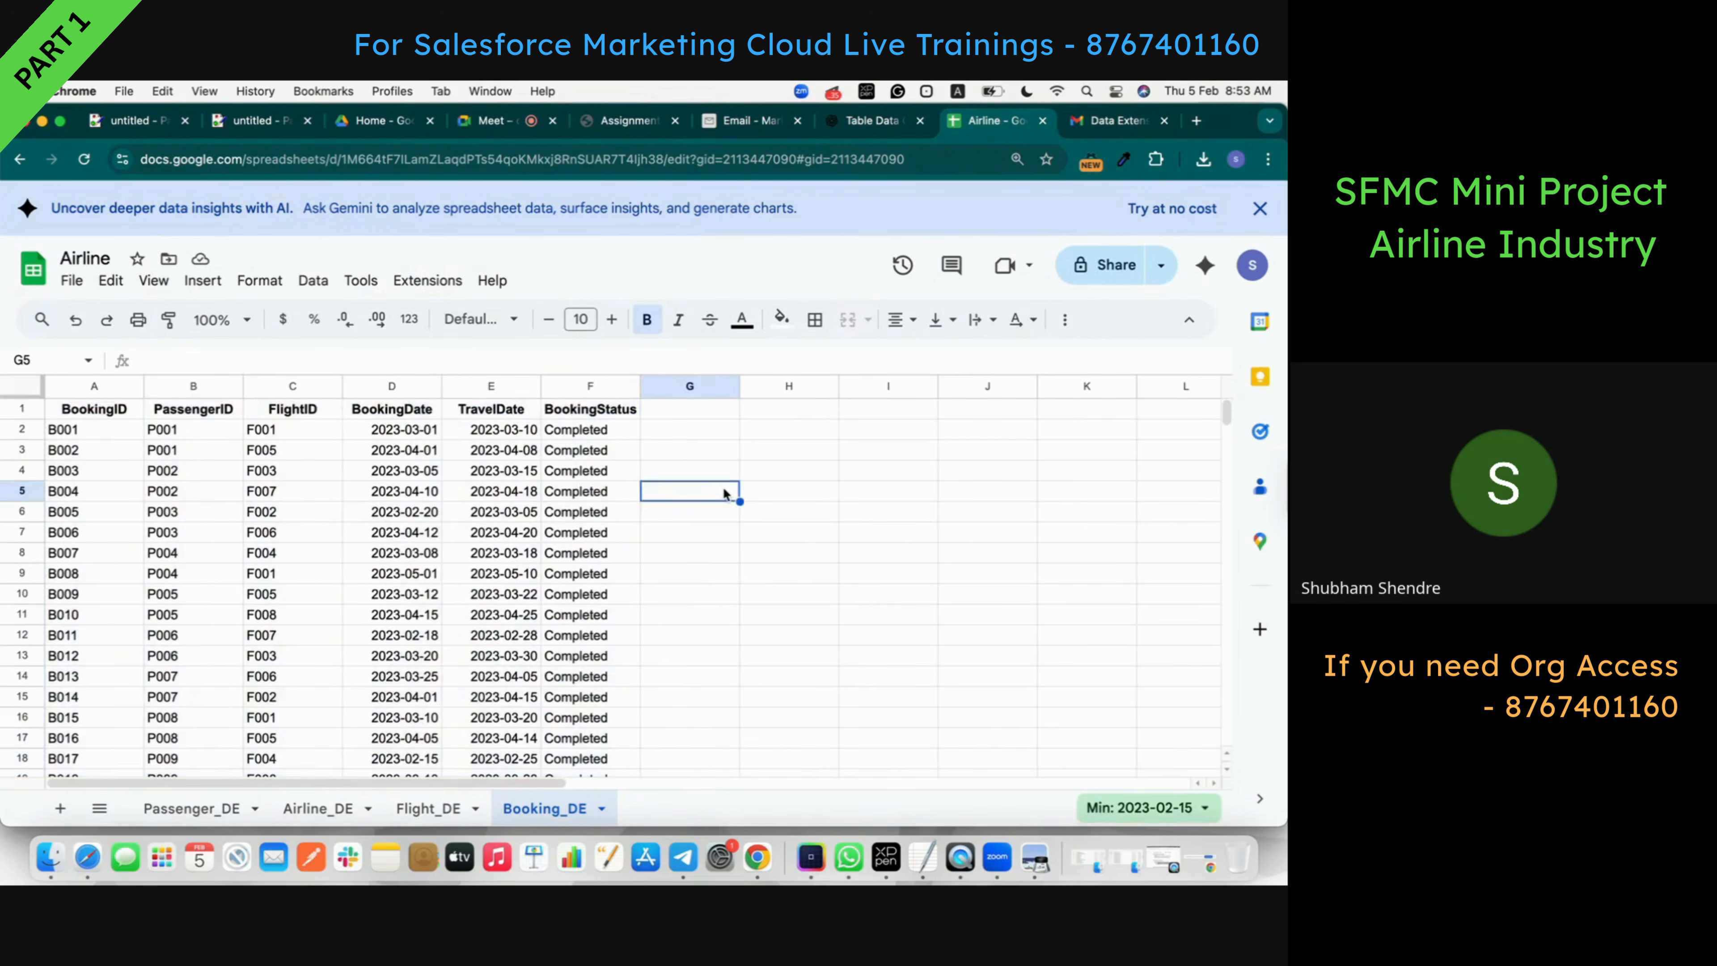
pyautogui.scroll(-5, 723, 490)
pyautogui.scroll(5, 723, 490)
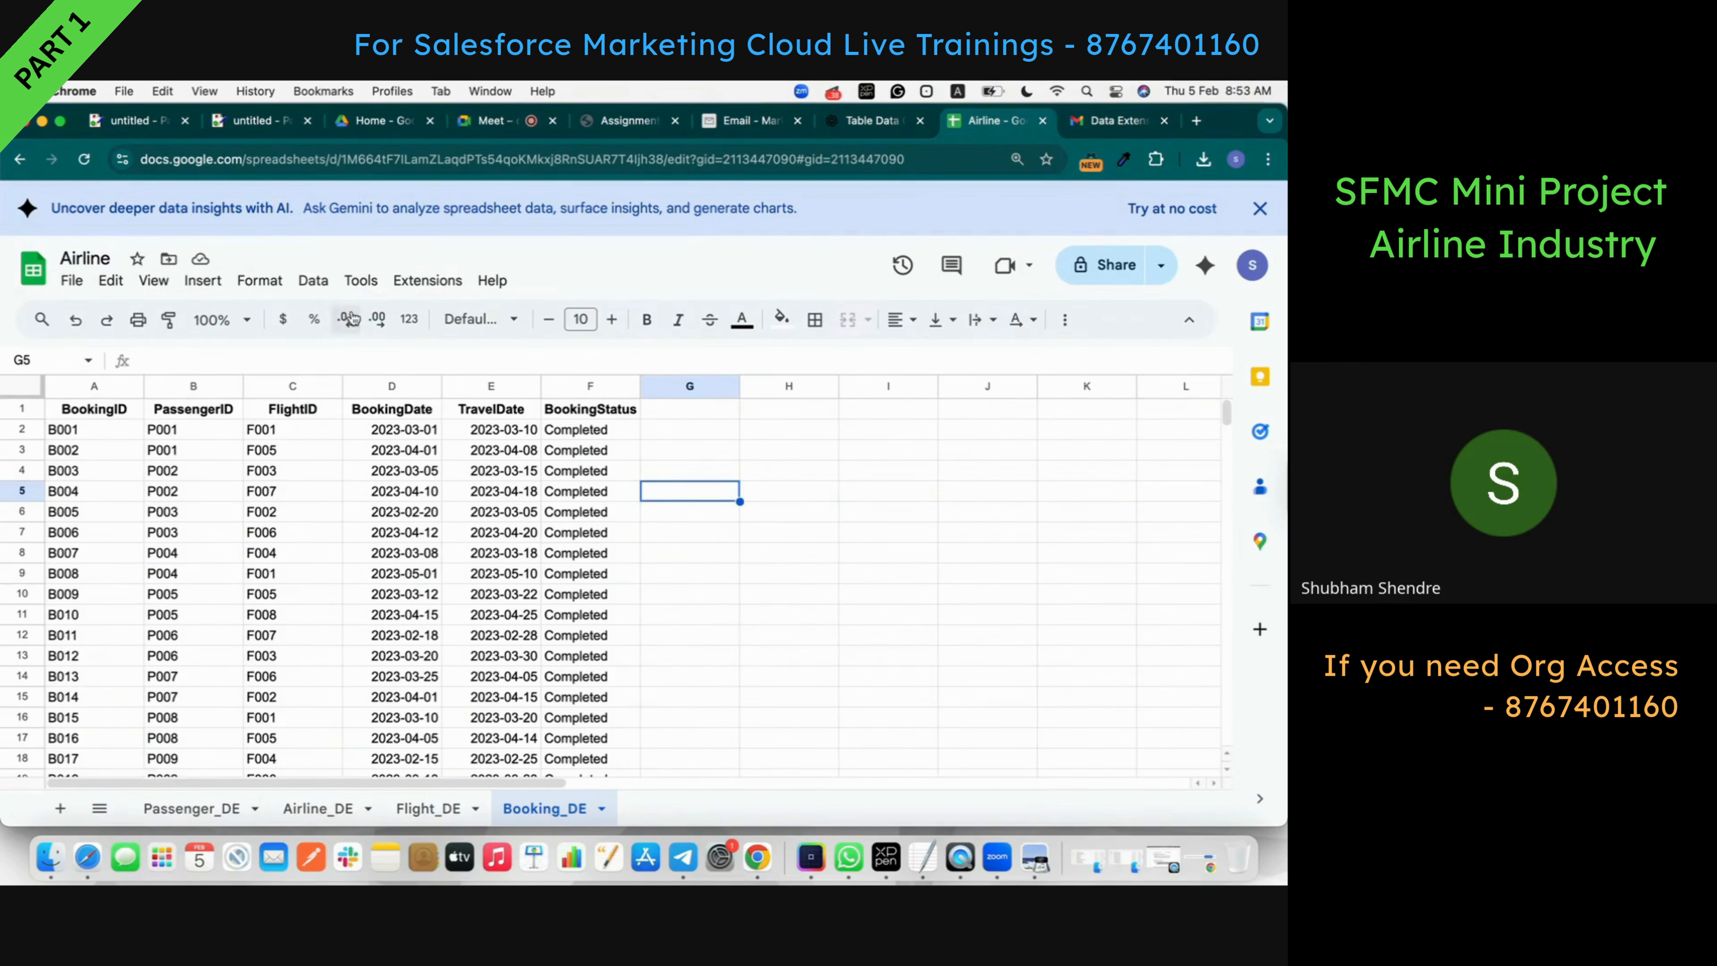
pyautogui.click(72, 280)
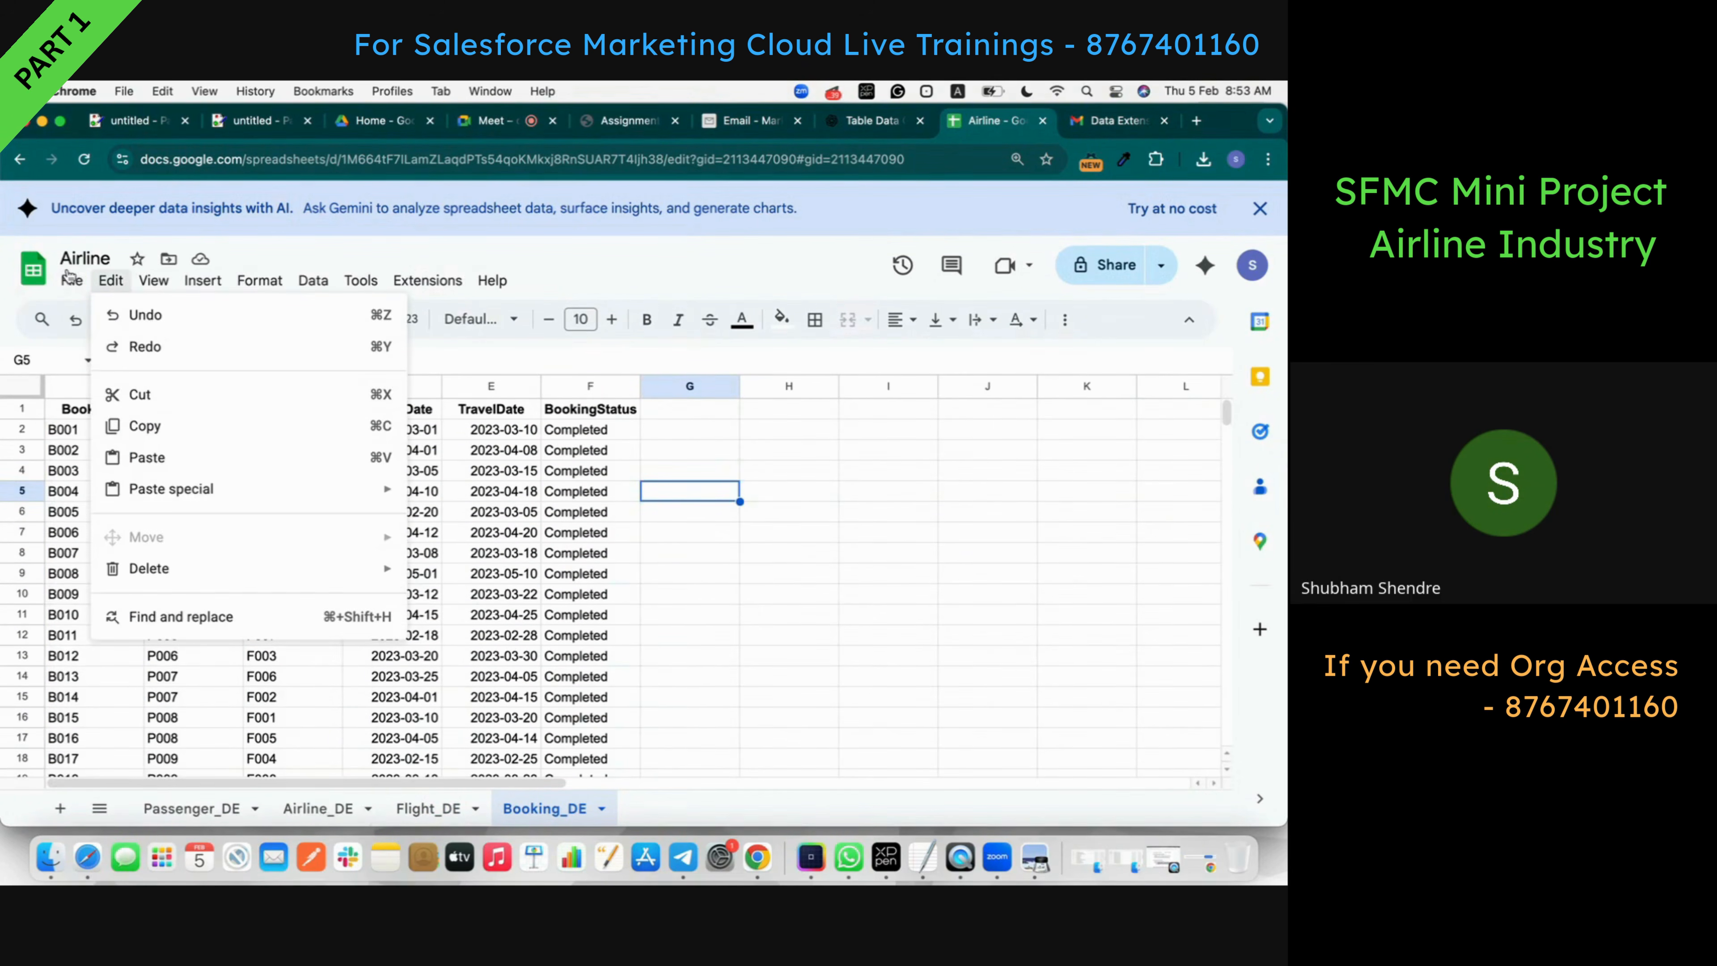
pyautogui.moveTo(68, 277)
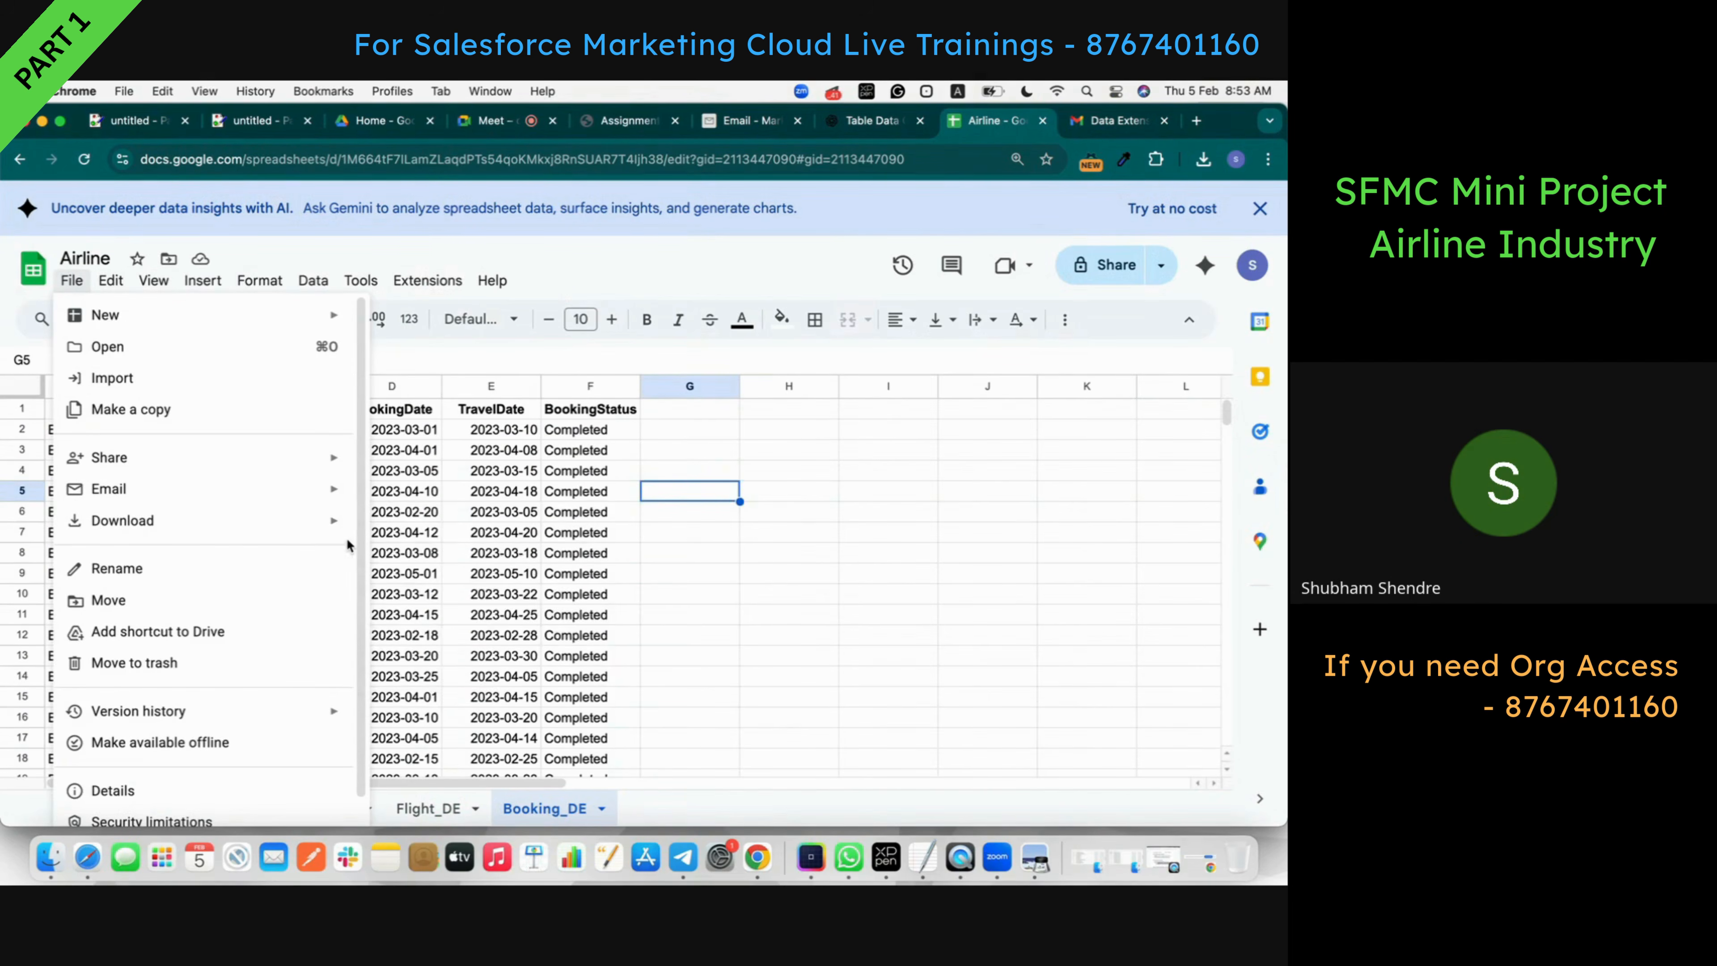
pyautogui.moveTo(322, 540)
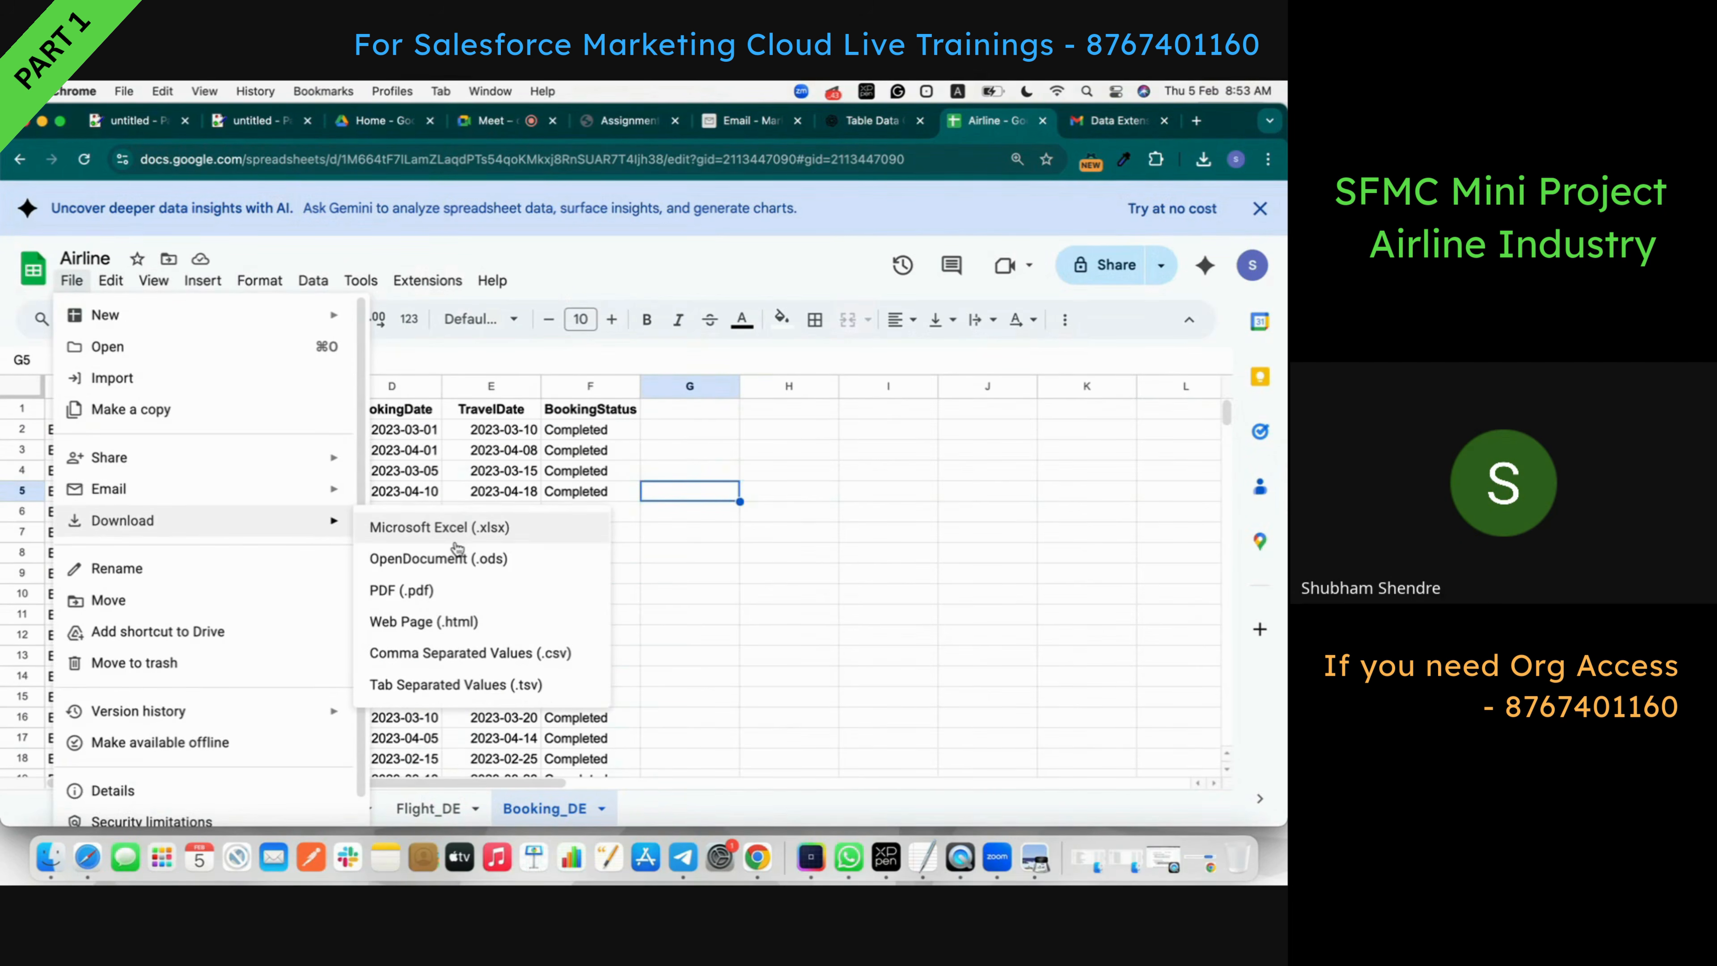
pyautogui.click(488, 654)
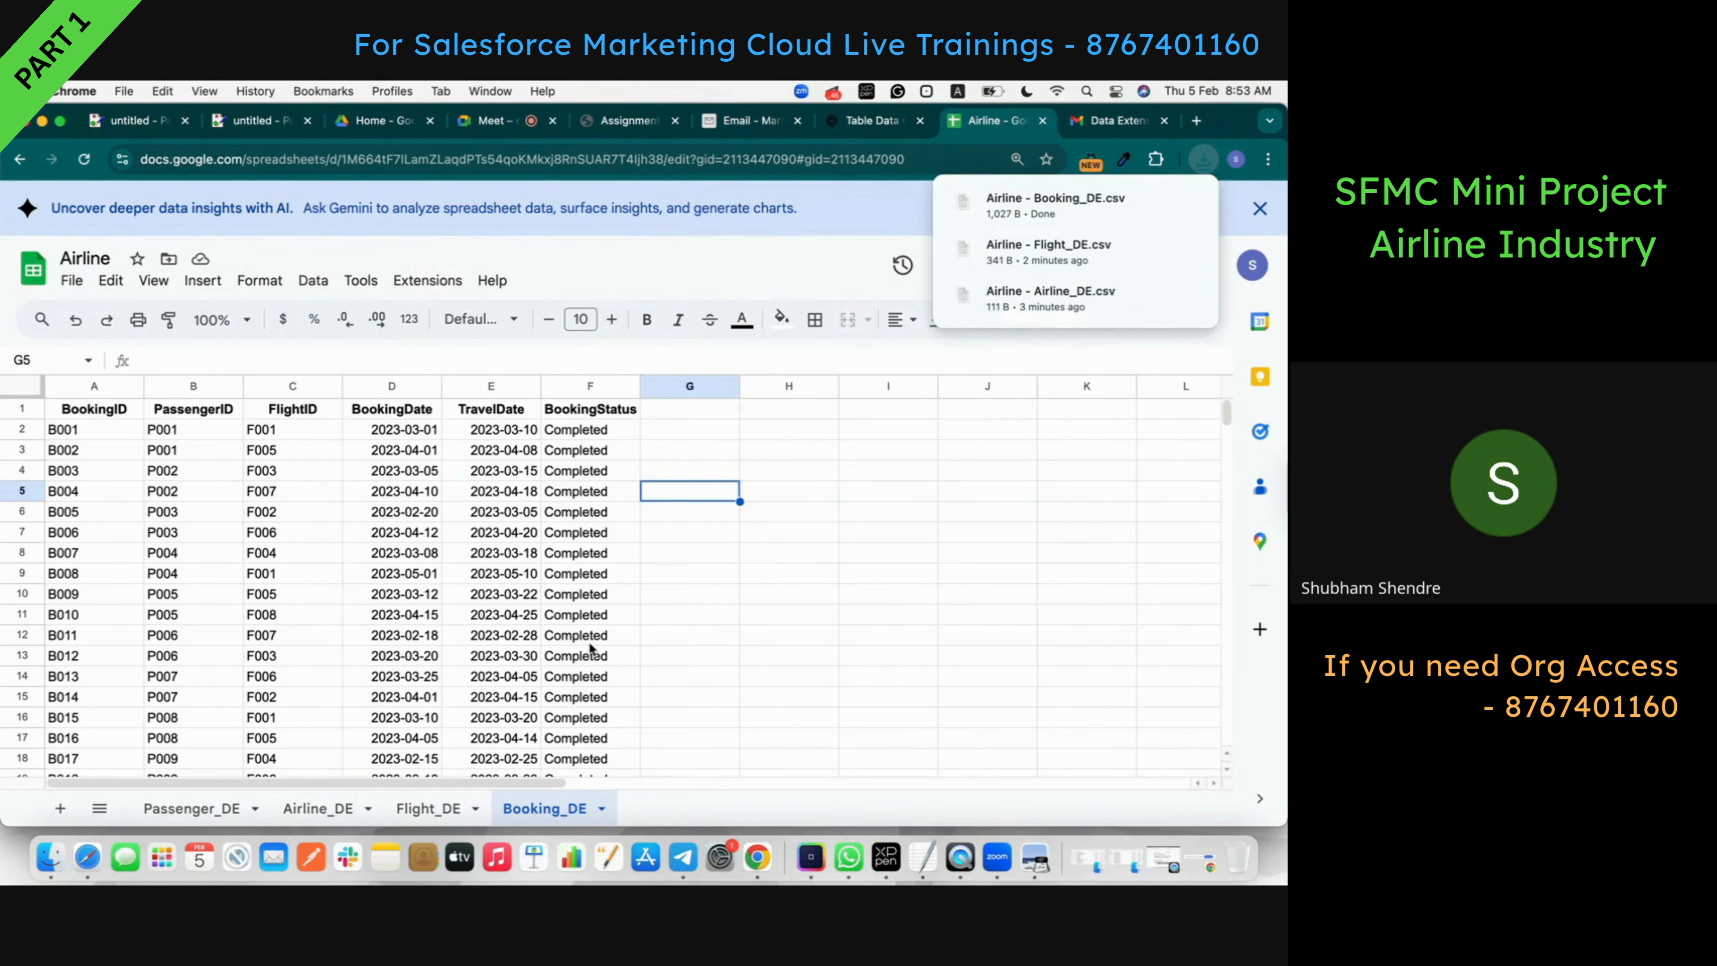
pyautogui.moveTo(1072, 194)
# - Open Booking_DE_Airline's empty records view (0 items) and begin an Import
pyautogui.click(730, 126)
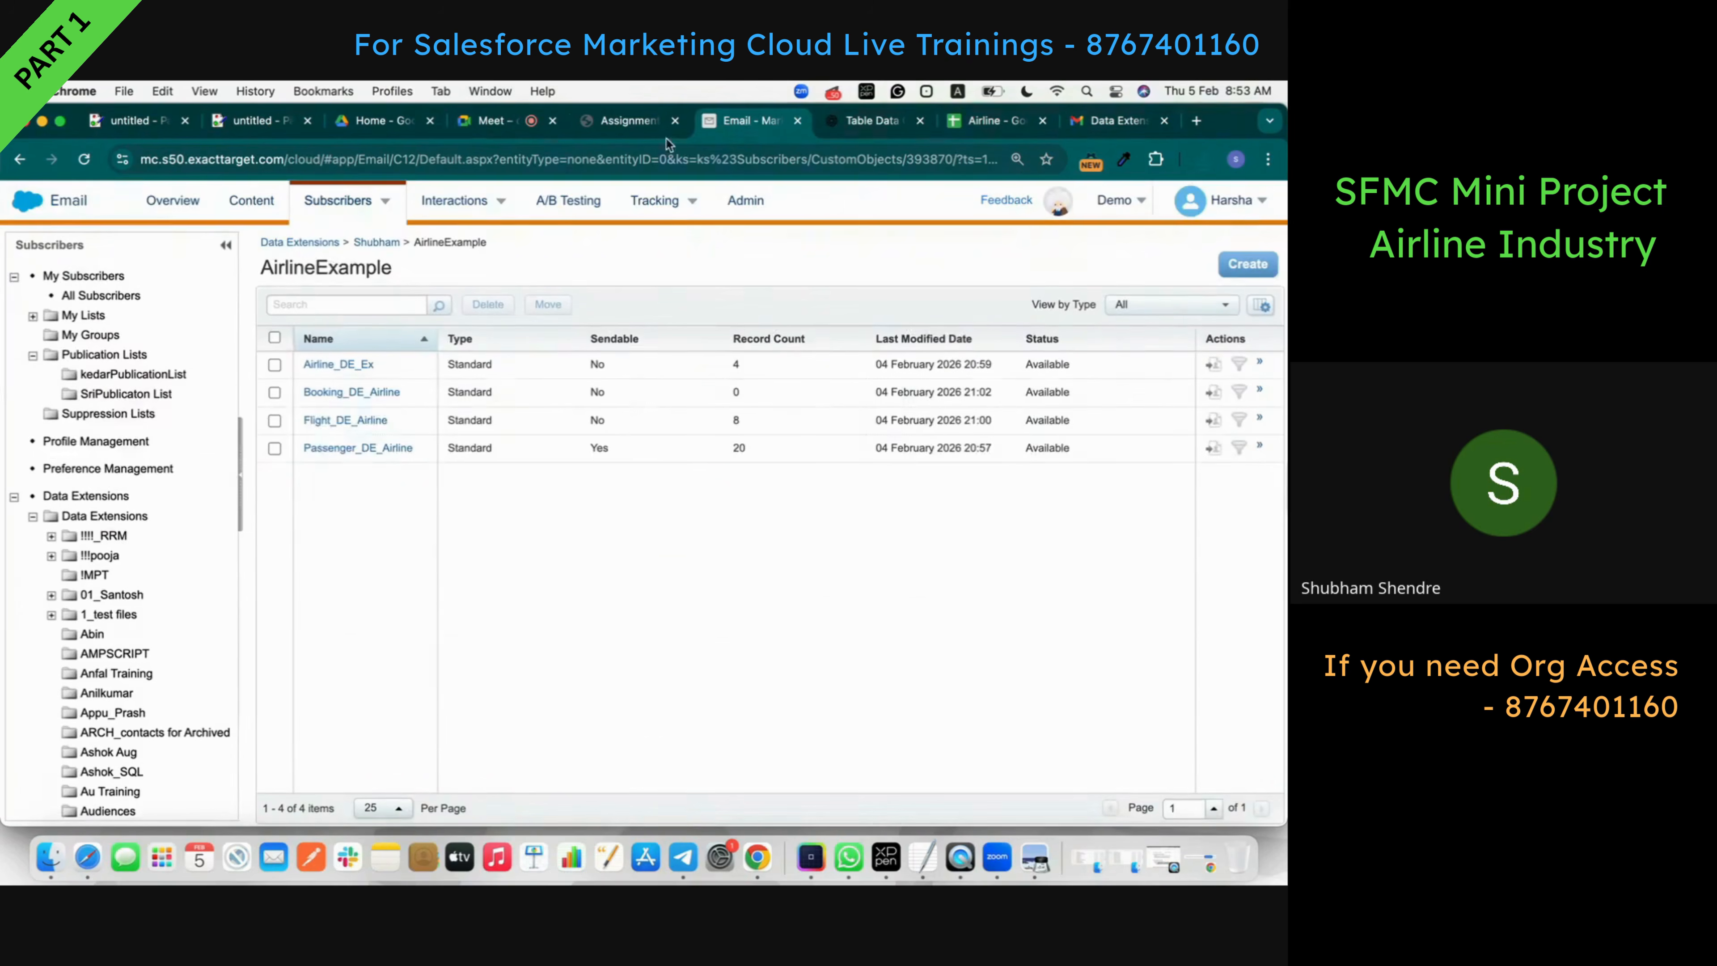
pyautogui.click(377, 396)
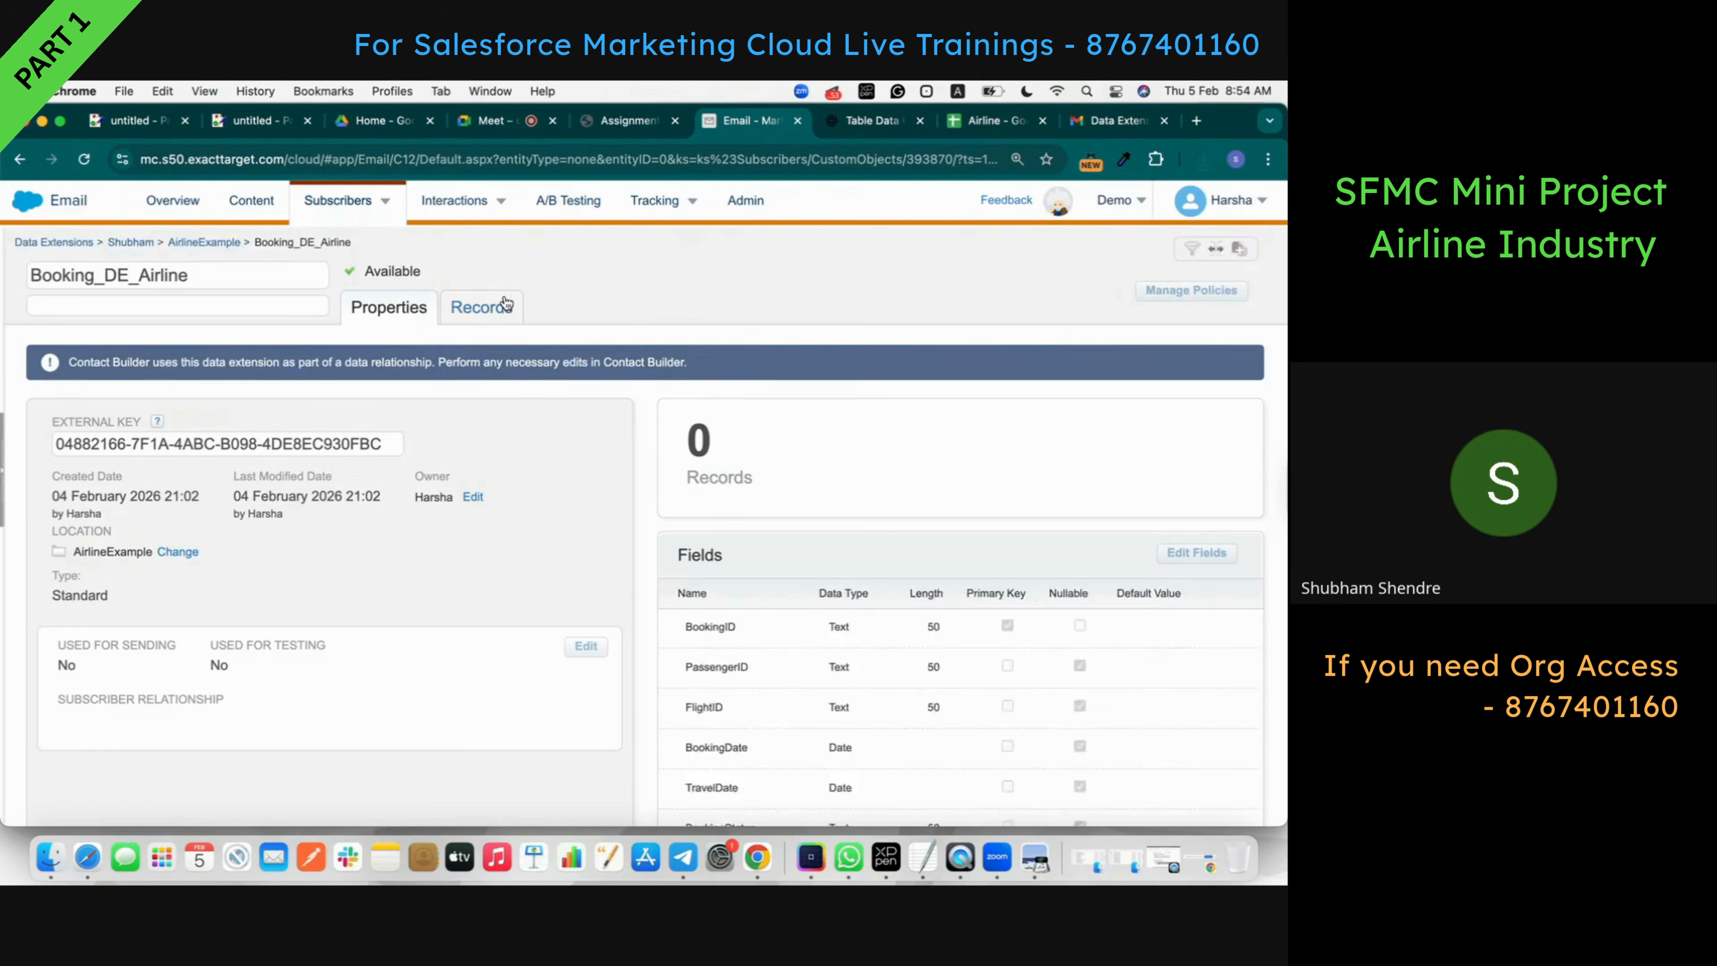
pyautogui.click(495, 306)
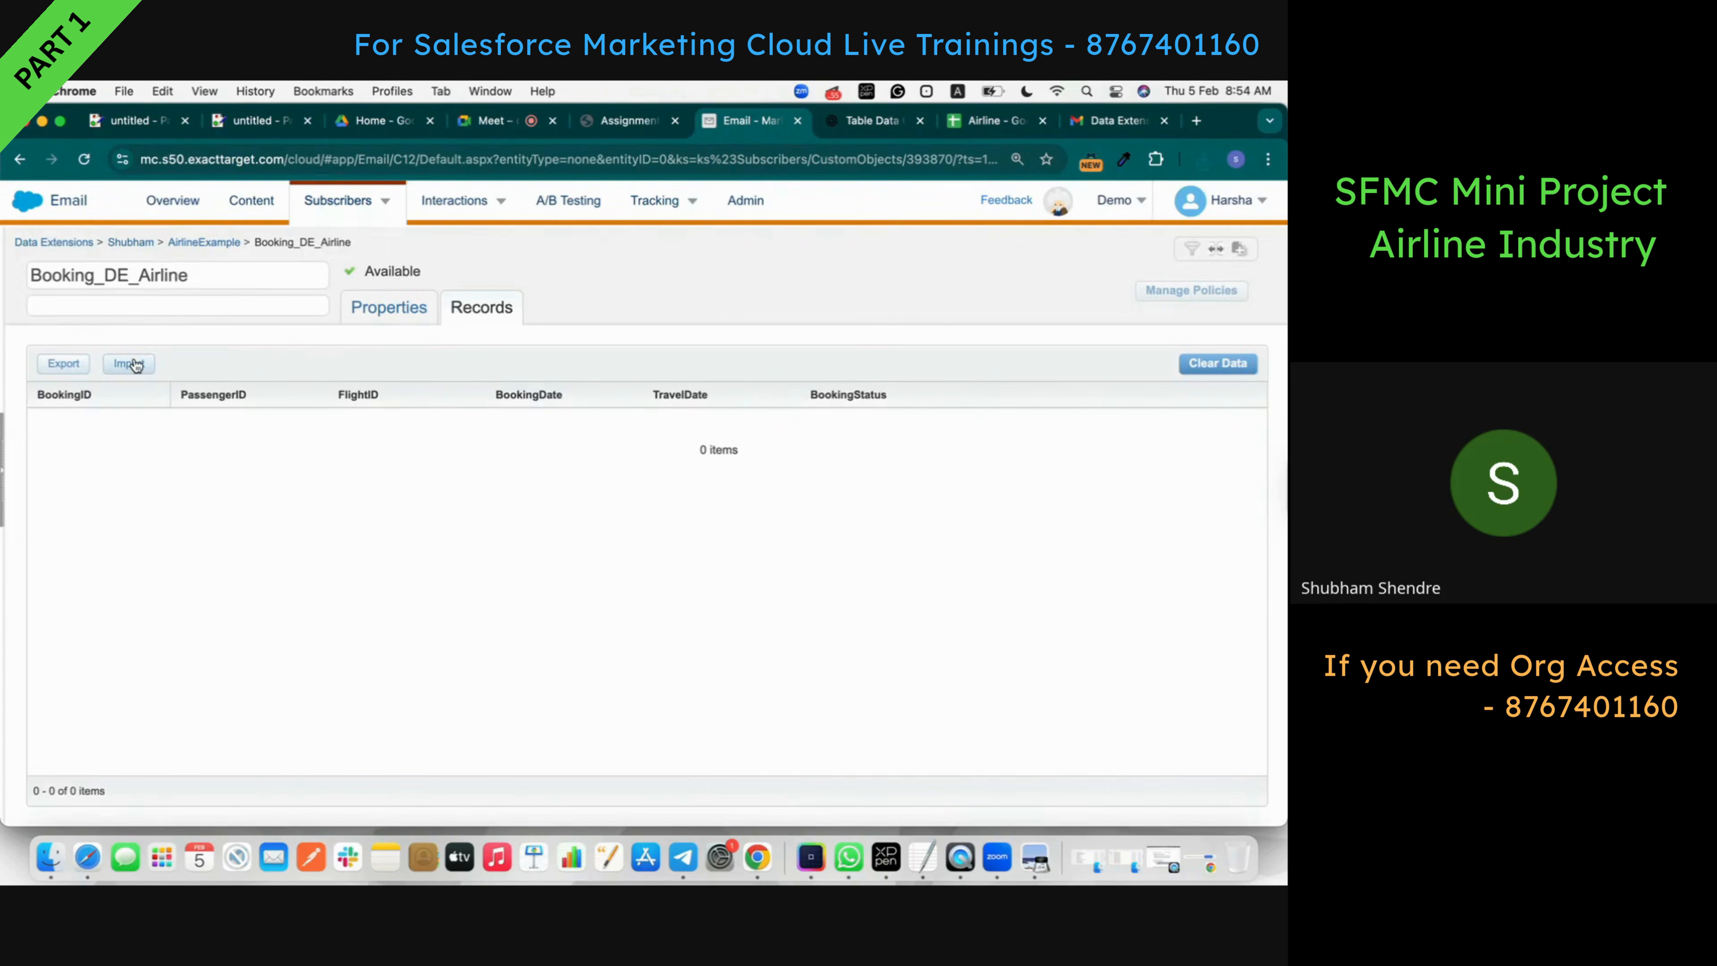
pyautogui.click(128, 363)
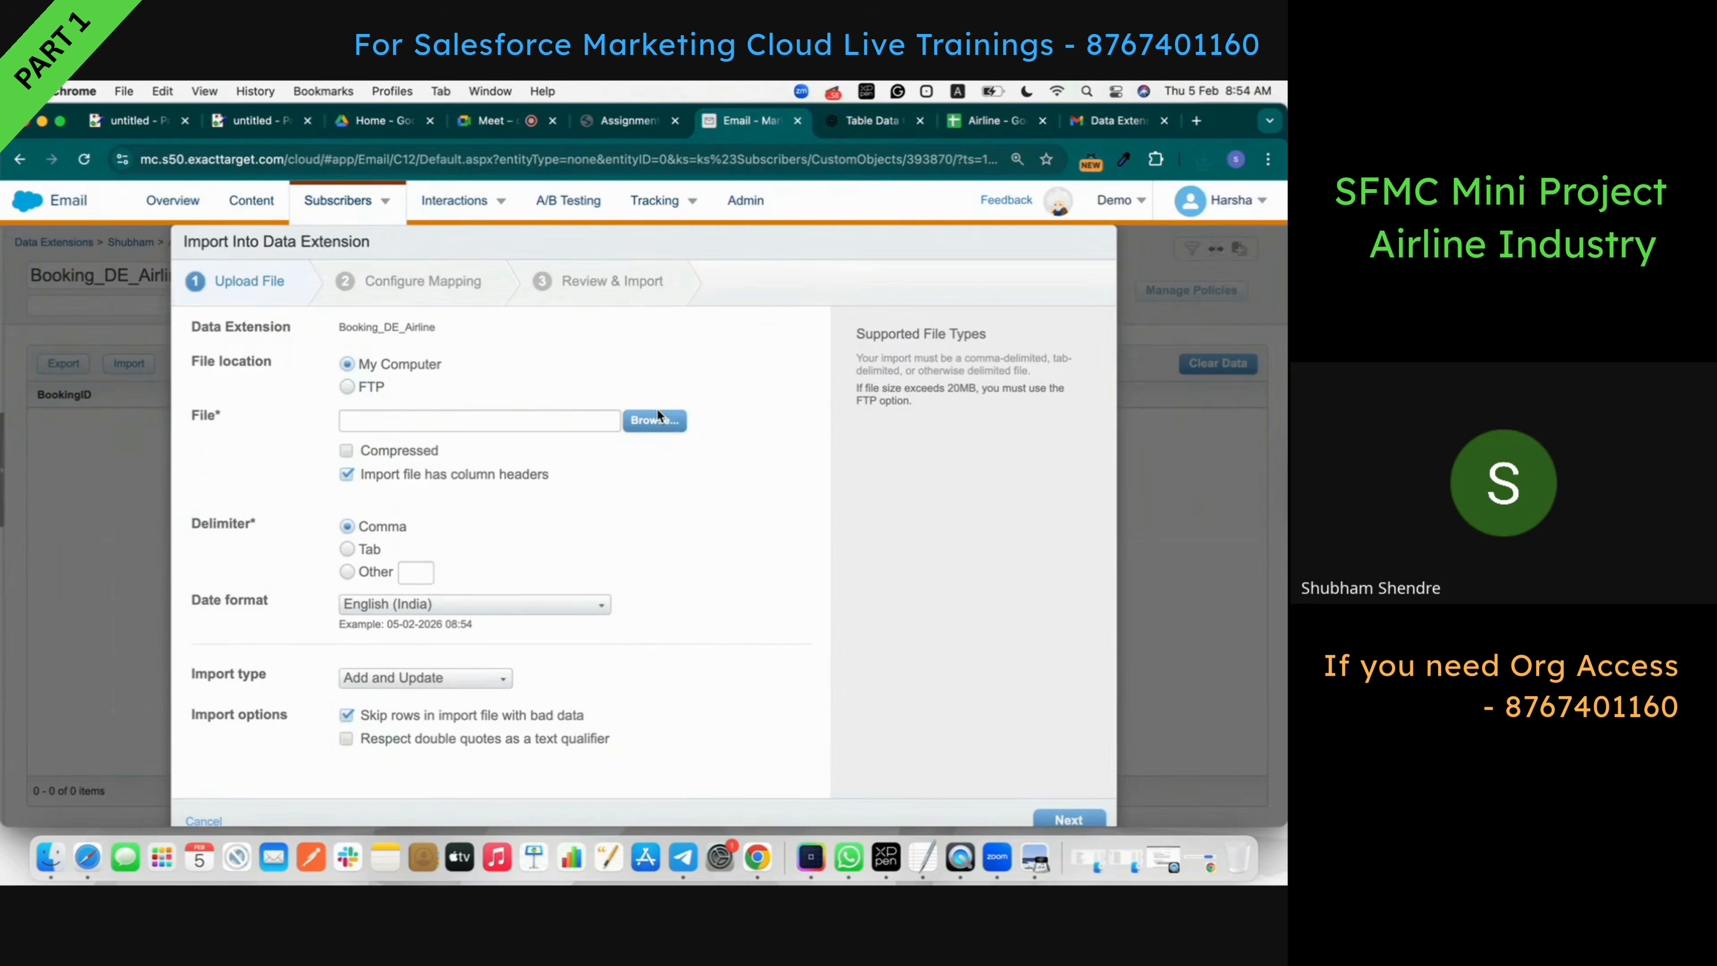
# - Choose 'Airline - Booking_DE.csv' from the computer as the import file and continue to mapping
pyautogui.click(654, 420)
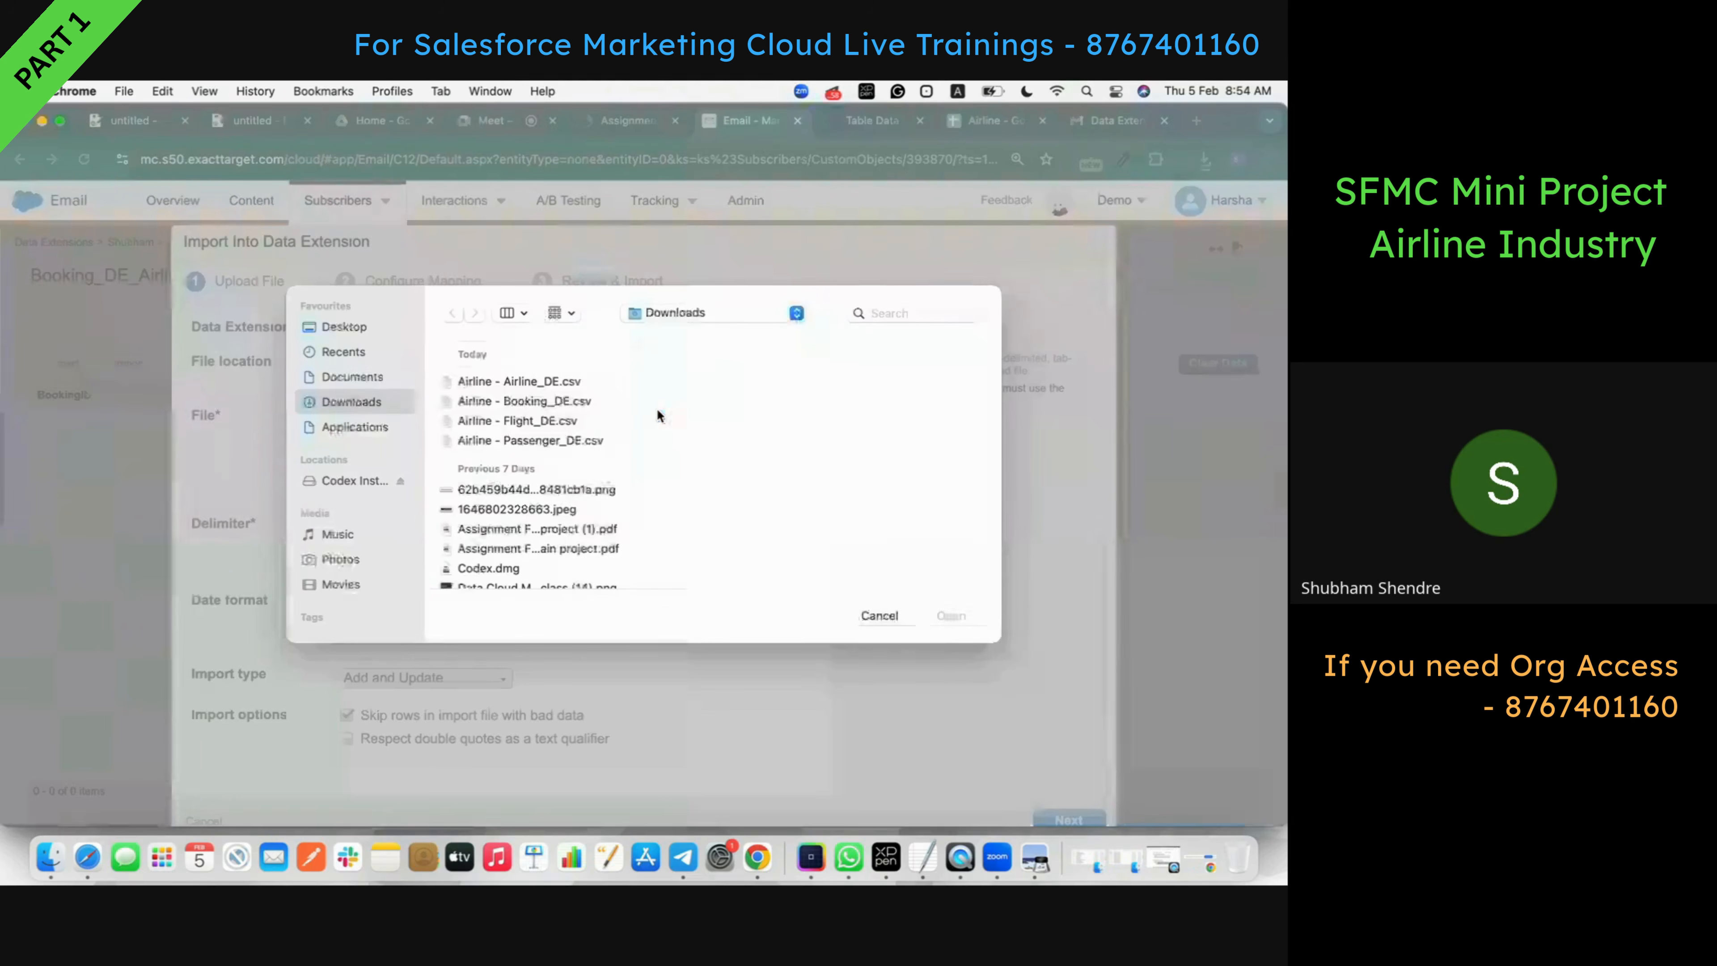
pyautogui.click(557, 399)
pyautogui.click(954, 614)
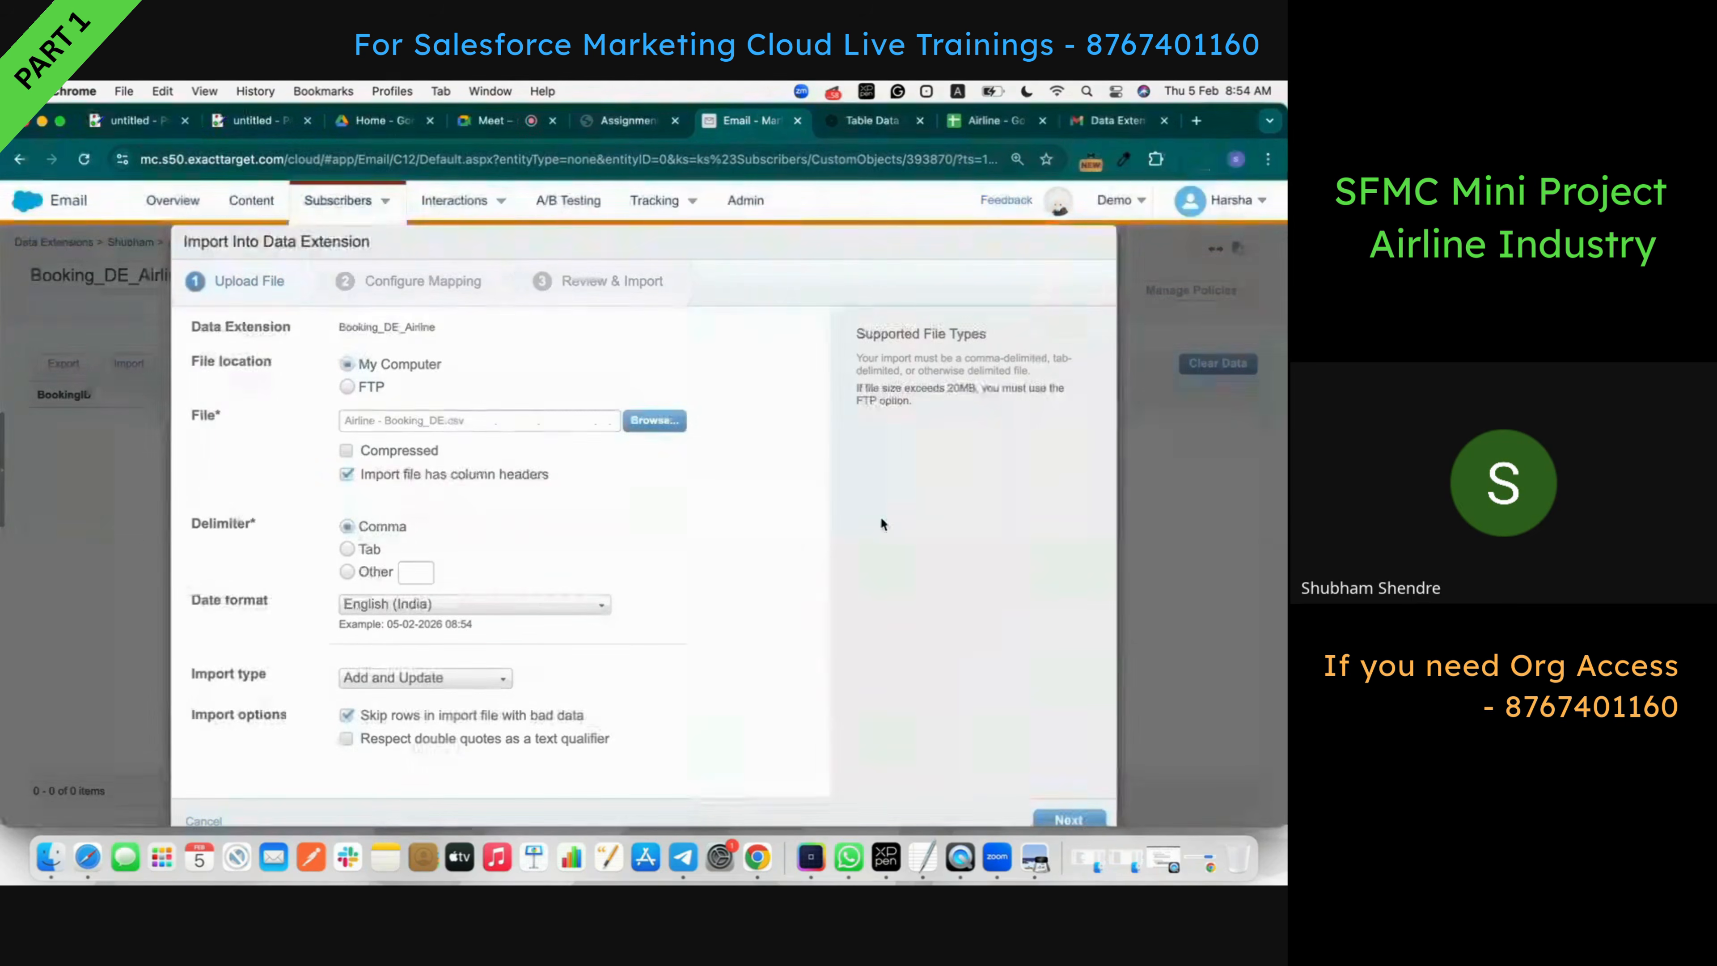
pyautogui.scroll(-1, 872, 643)
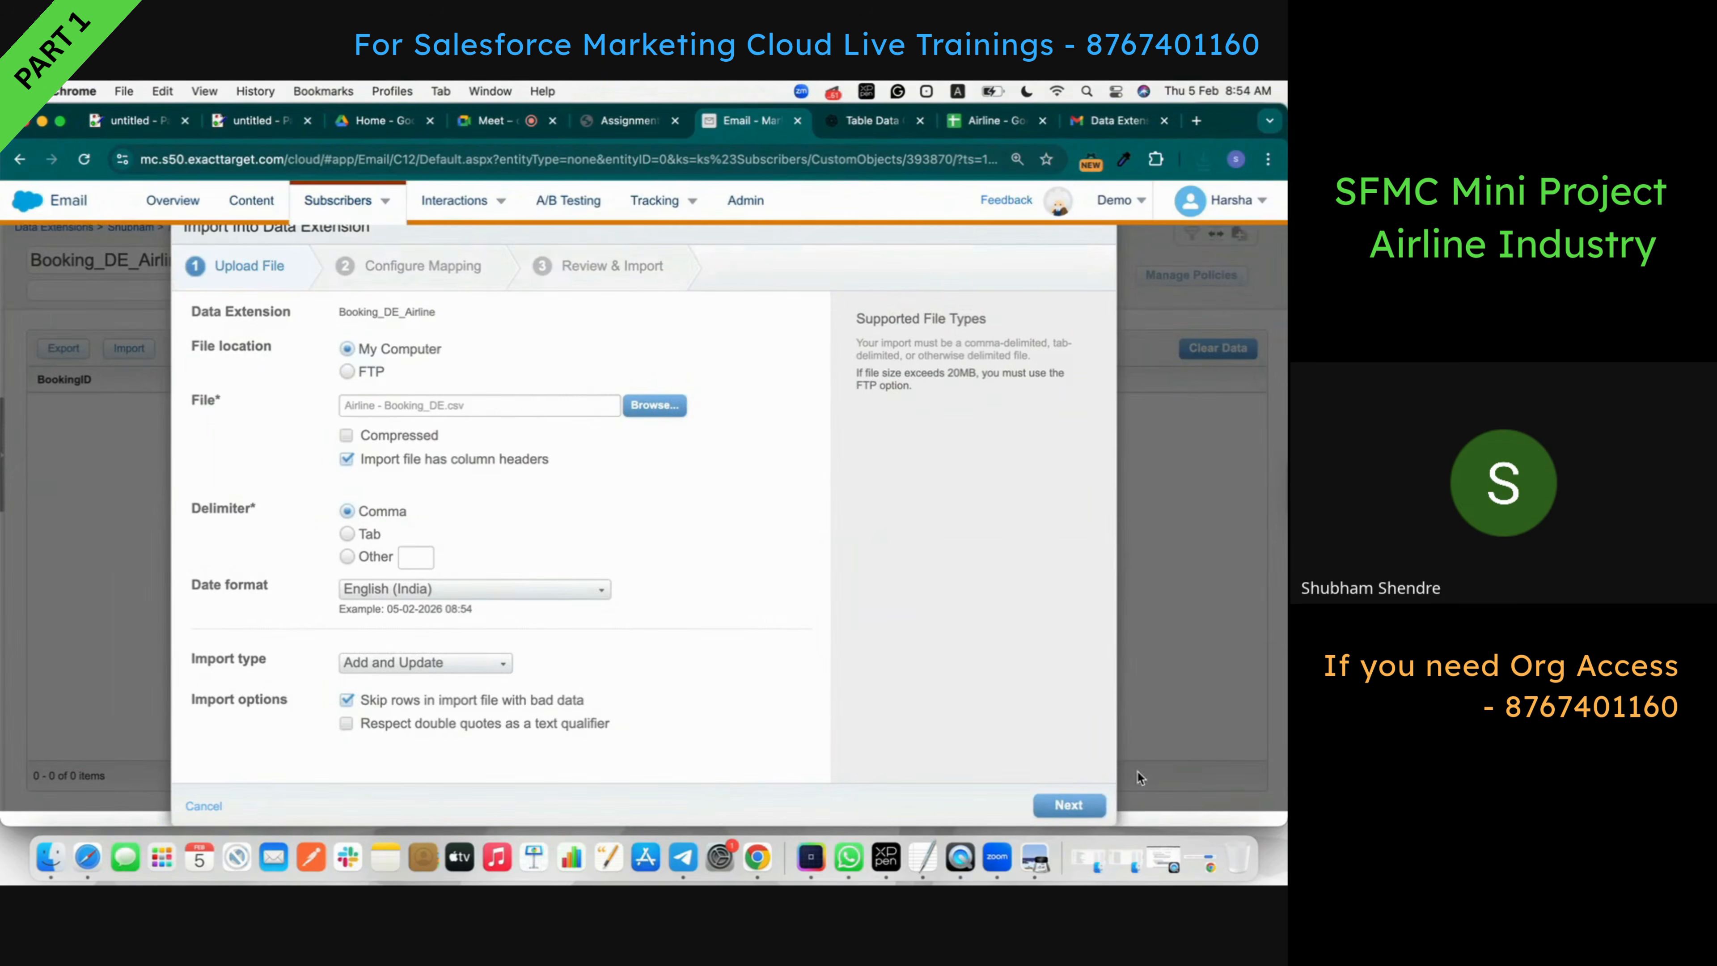
pyautogui.click(1069, 805)
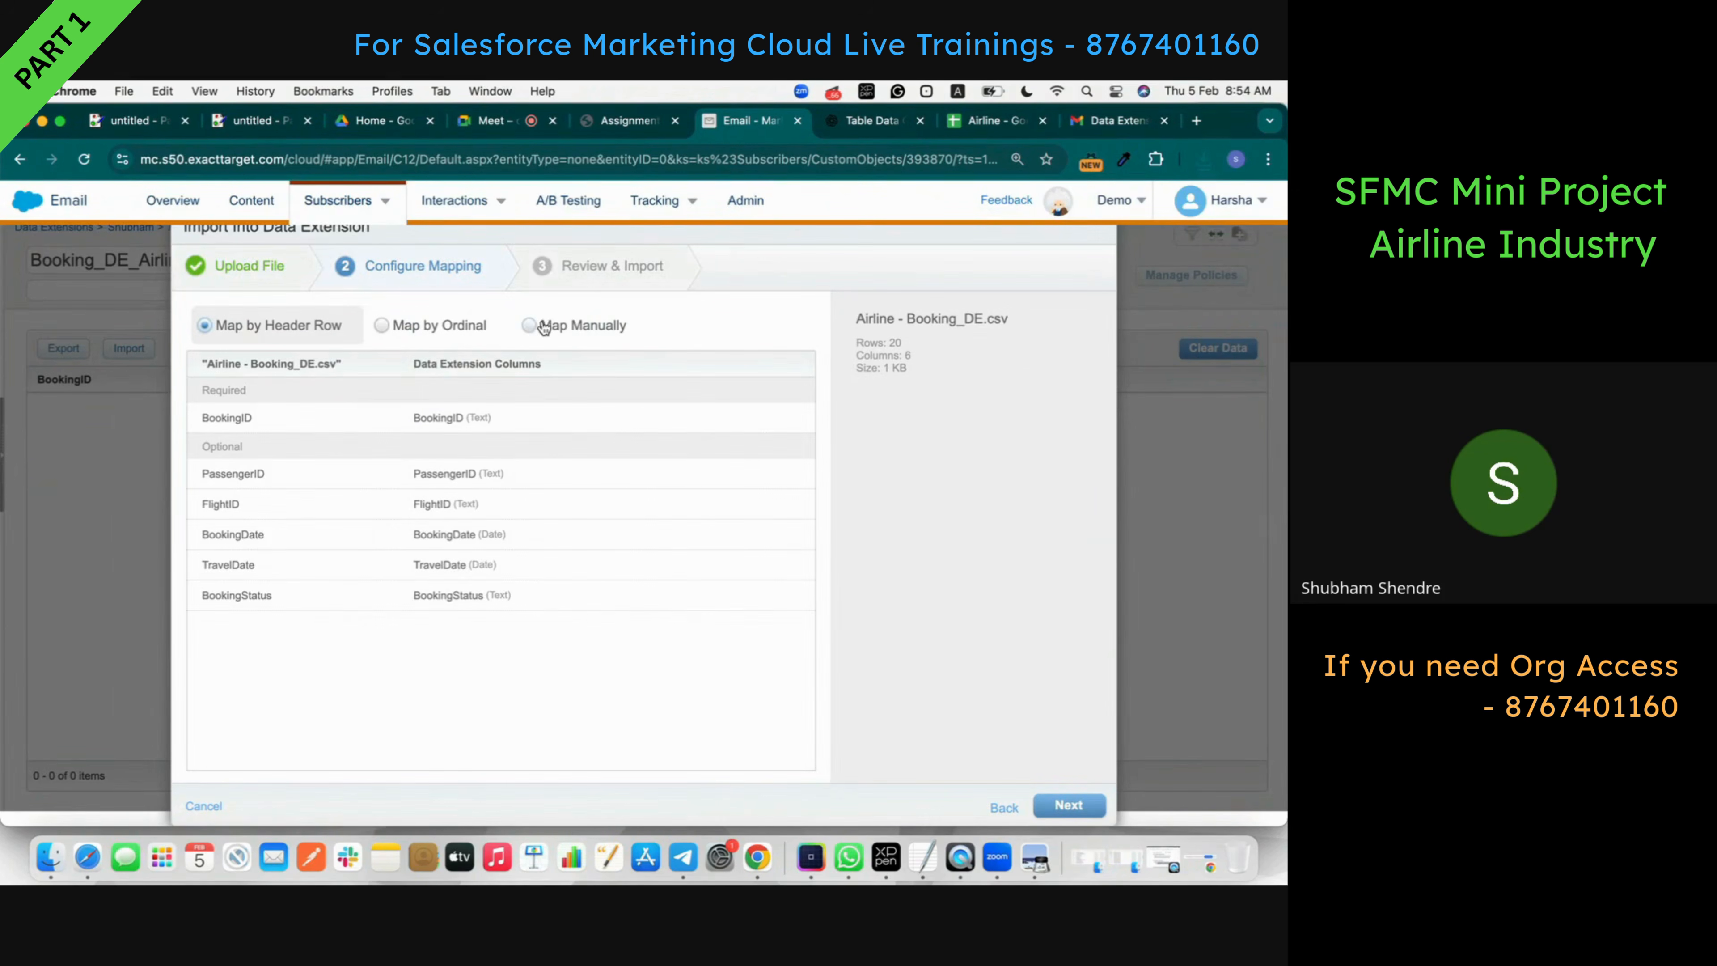
# - Select Map Manually, change the notification e-mail address, start the import and close the window
pyautogui.click(532, 325)
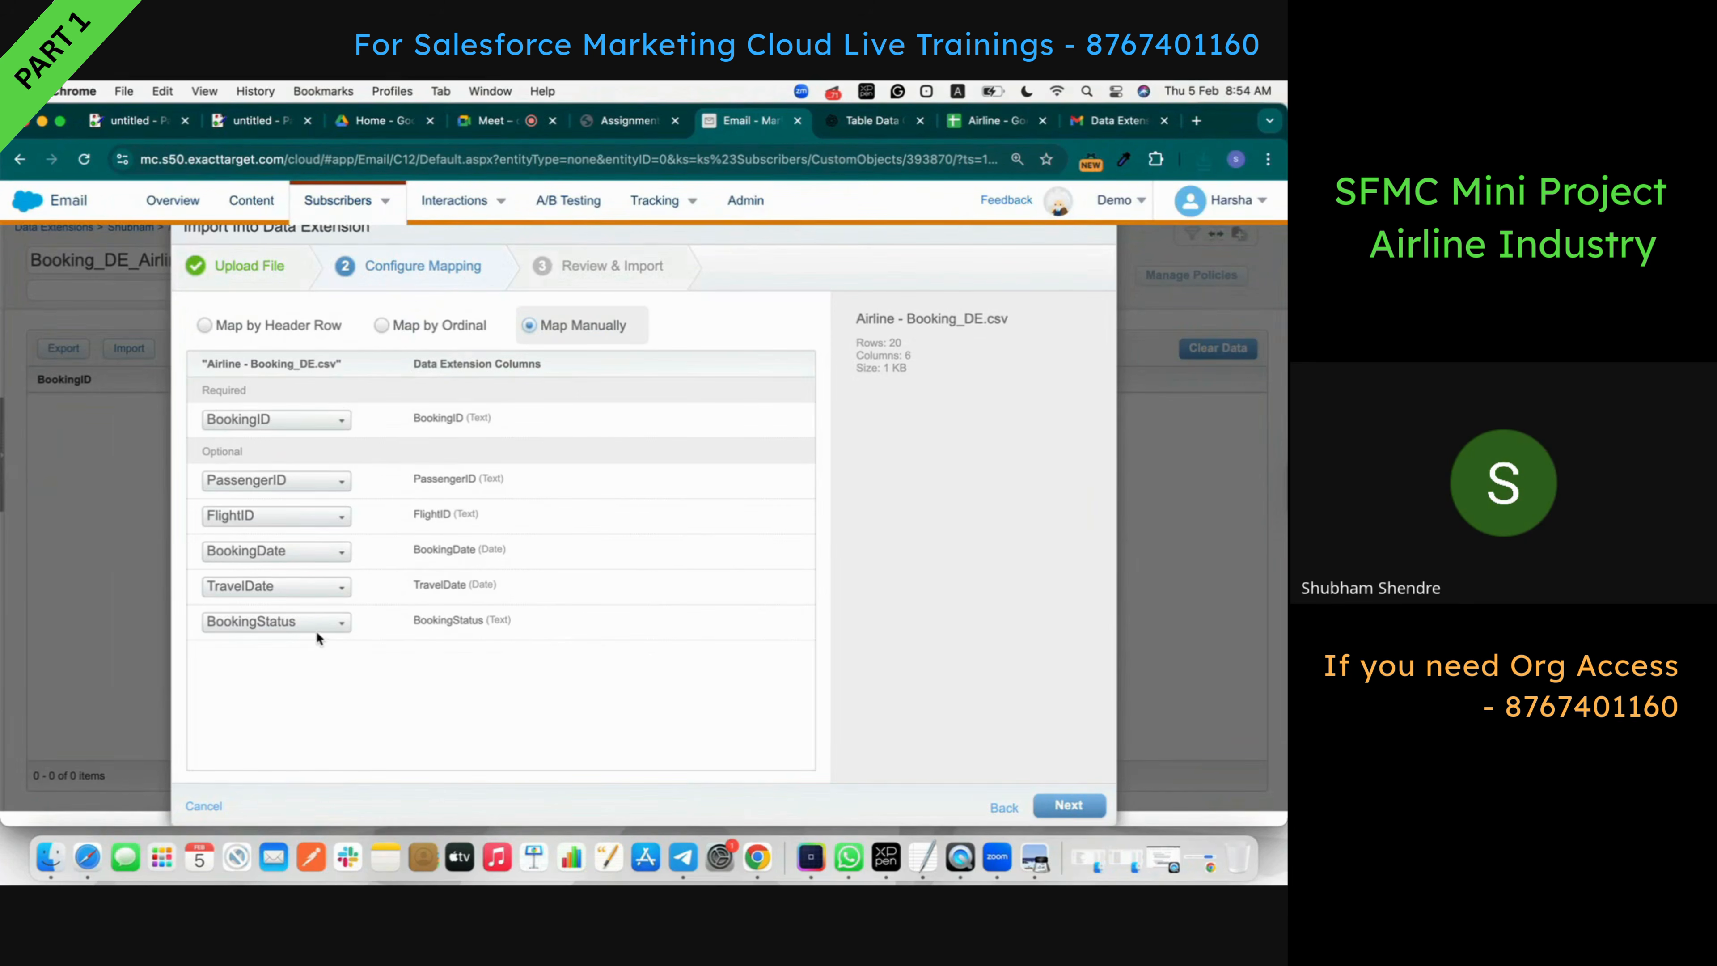
pyautogui.click(1095, 805)
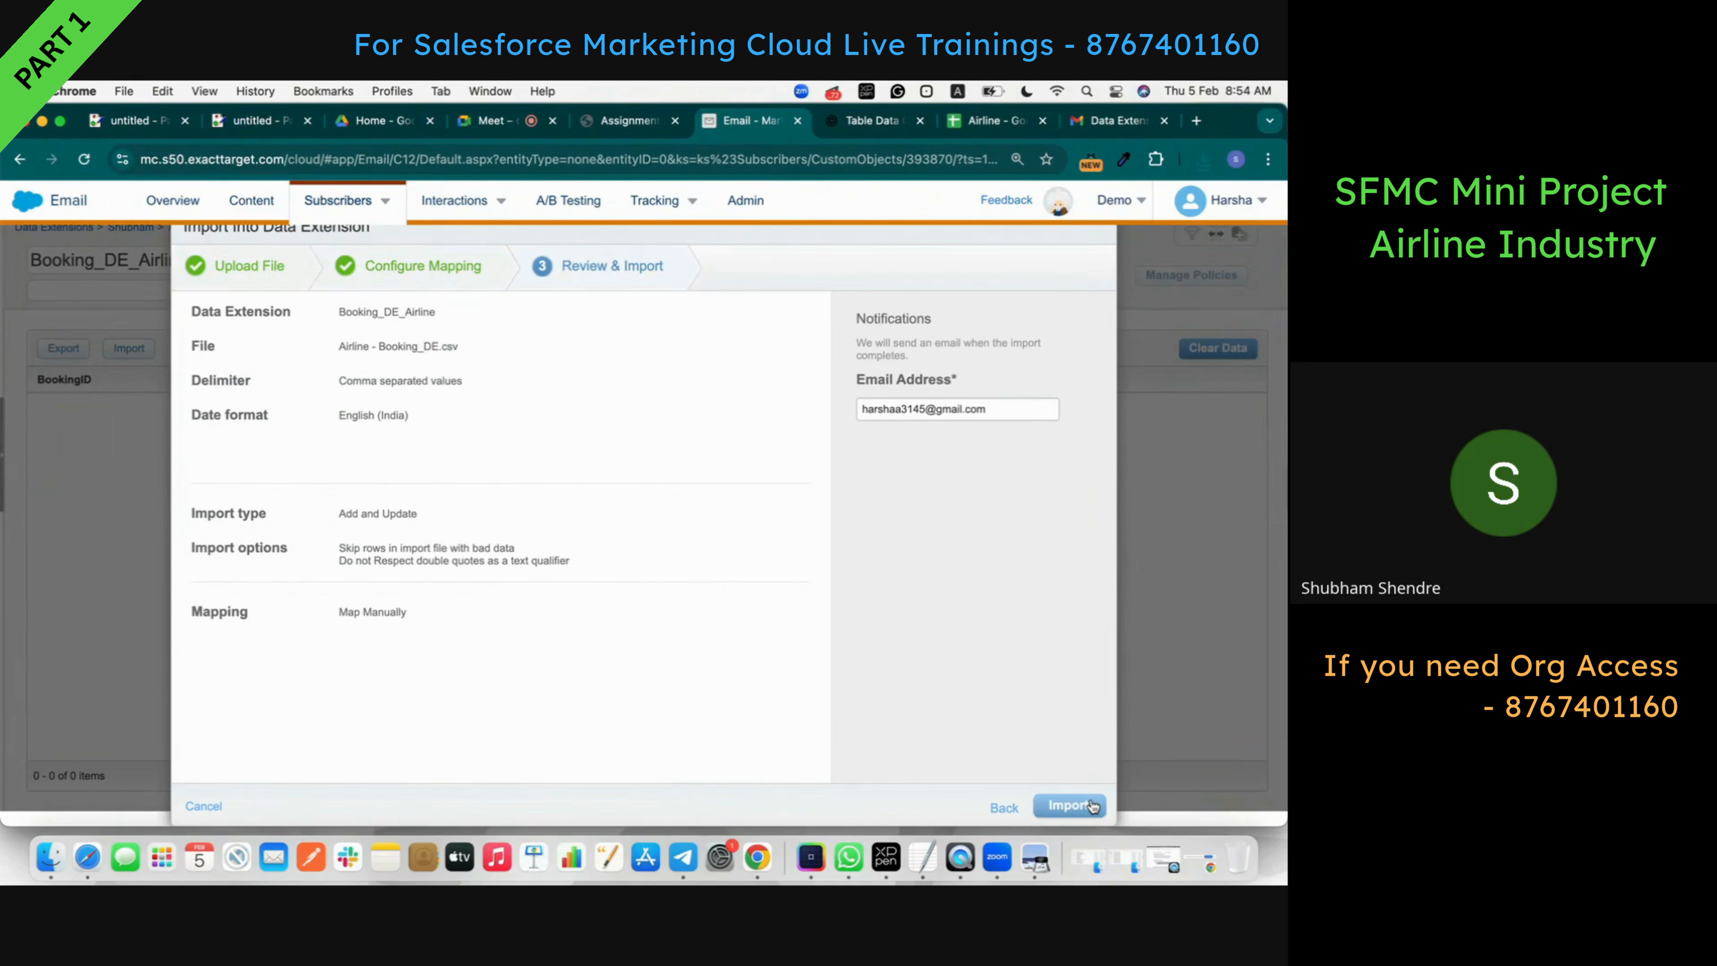
pyautogui.tripleClick(925, 414)
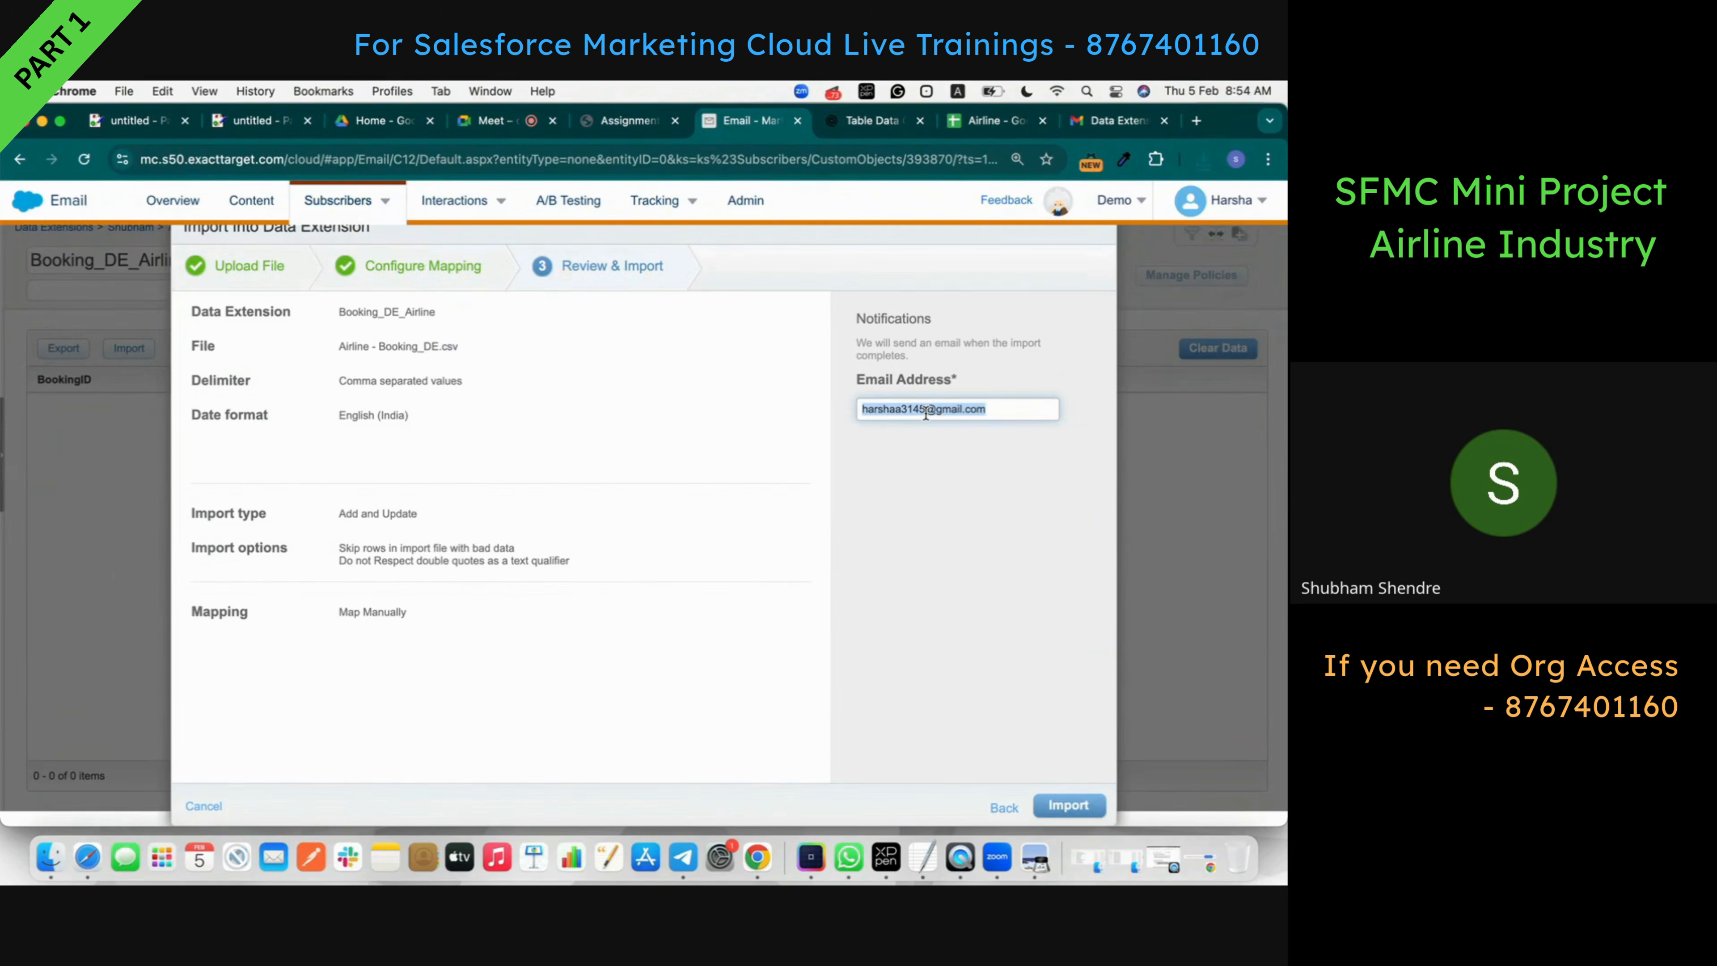
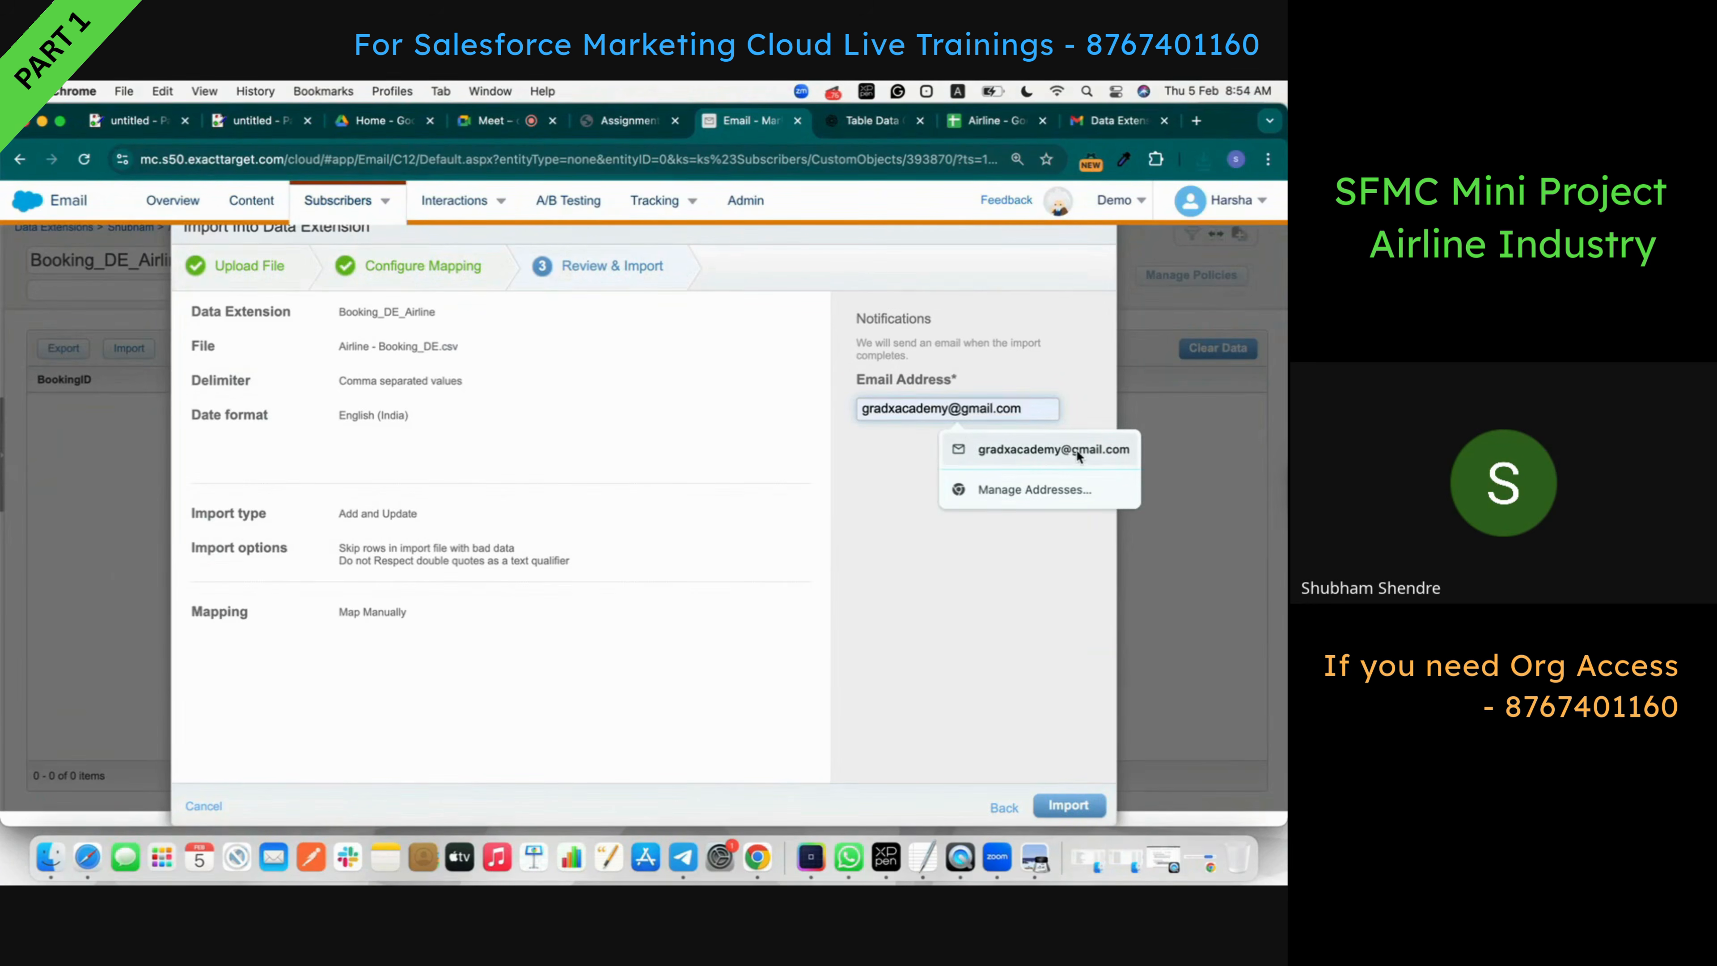
pyautogui.click(1076, 448)
pyautogui.click(1067, 806)
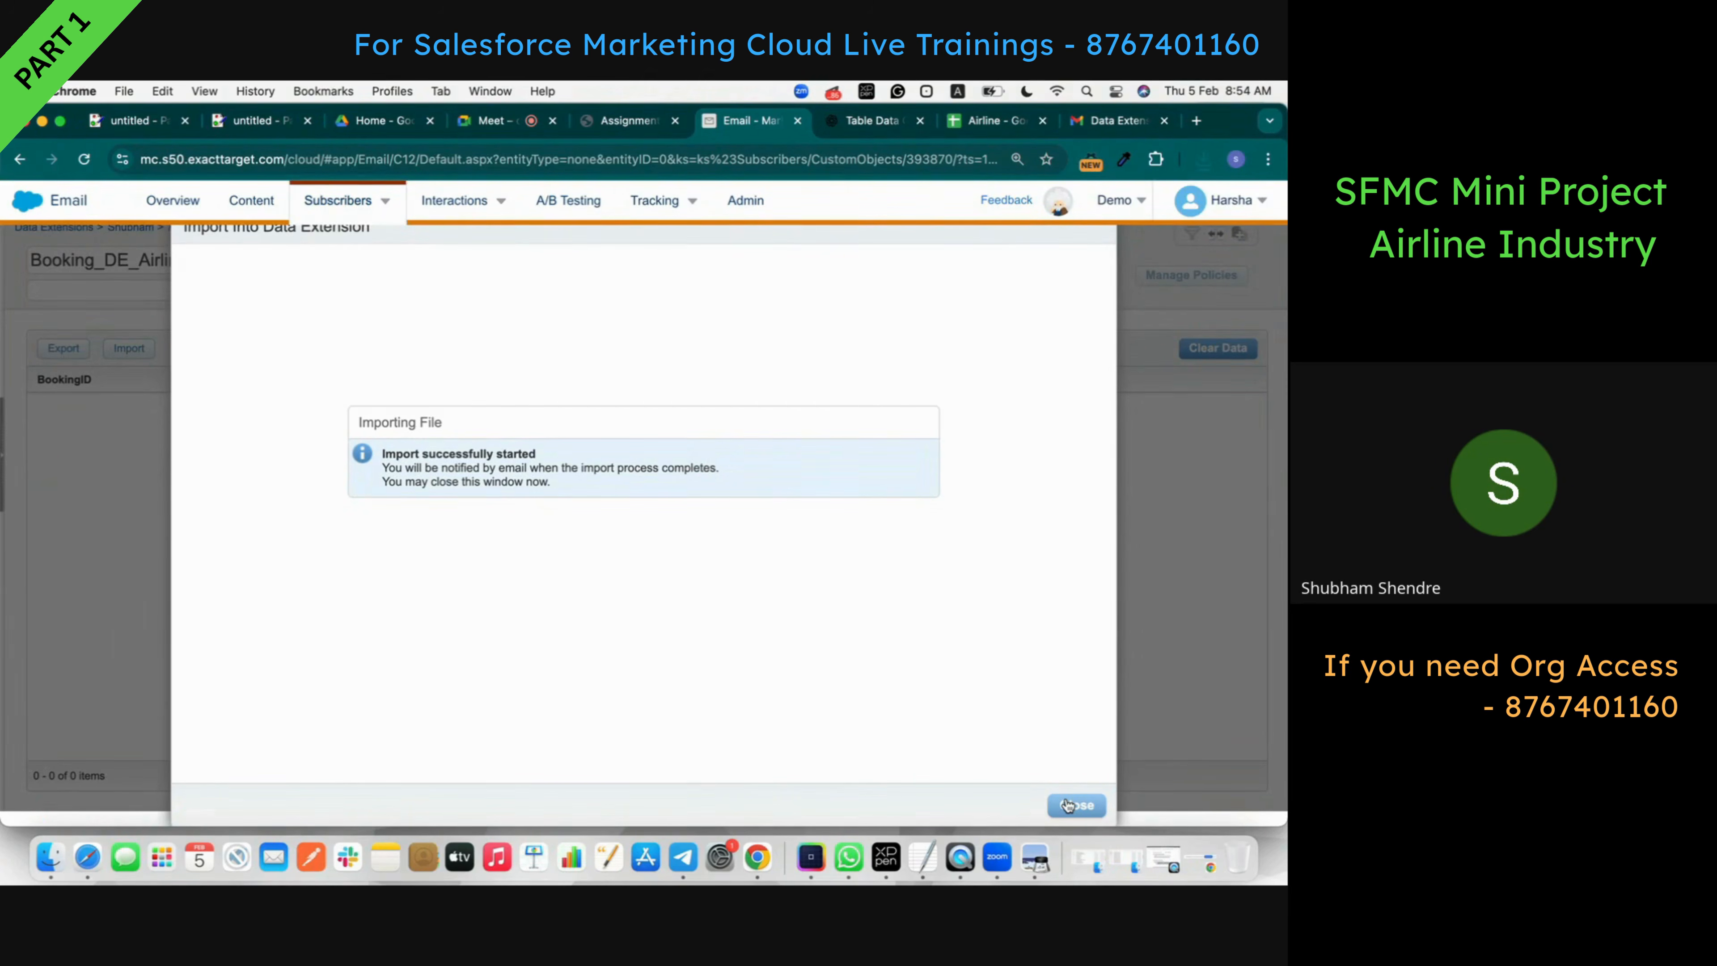
pyautogui.click(1067, 803)
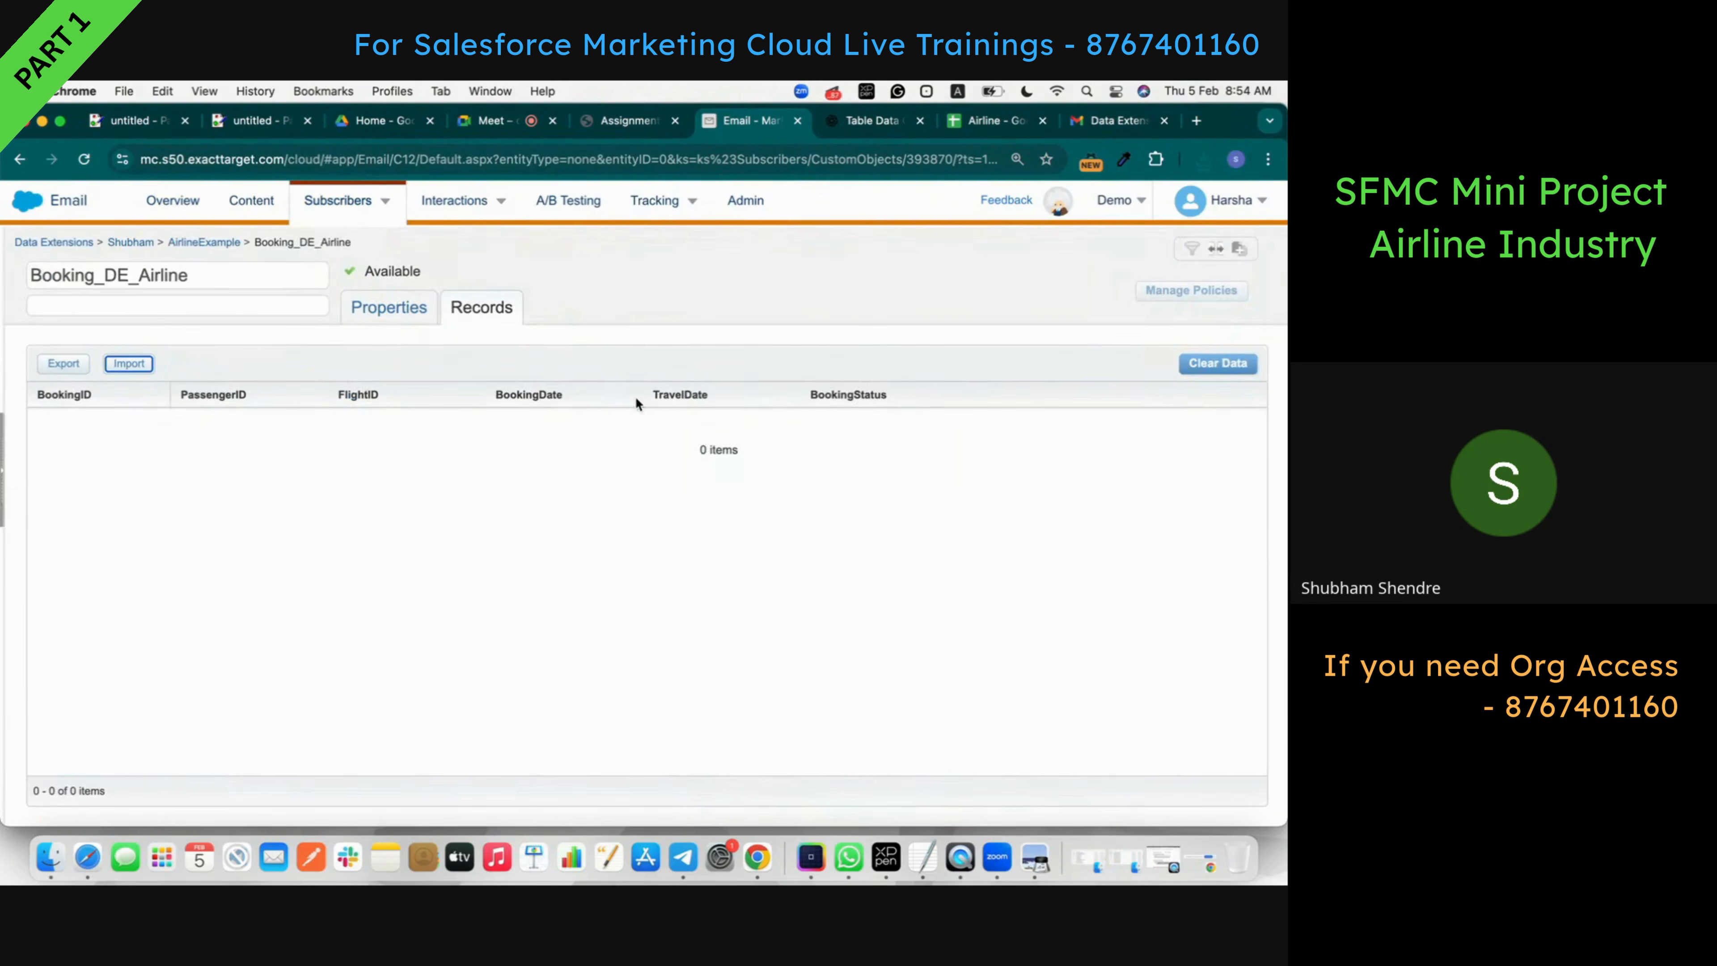
# - Check the earlier import notification in Gmail and glance over the Airline spreadsheet
pyautogui.click(1122, 120)
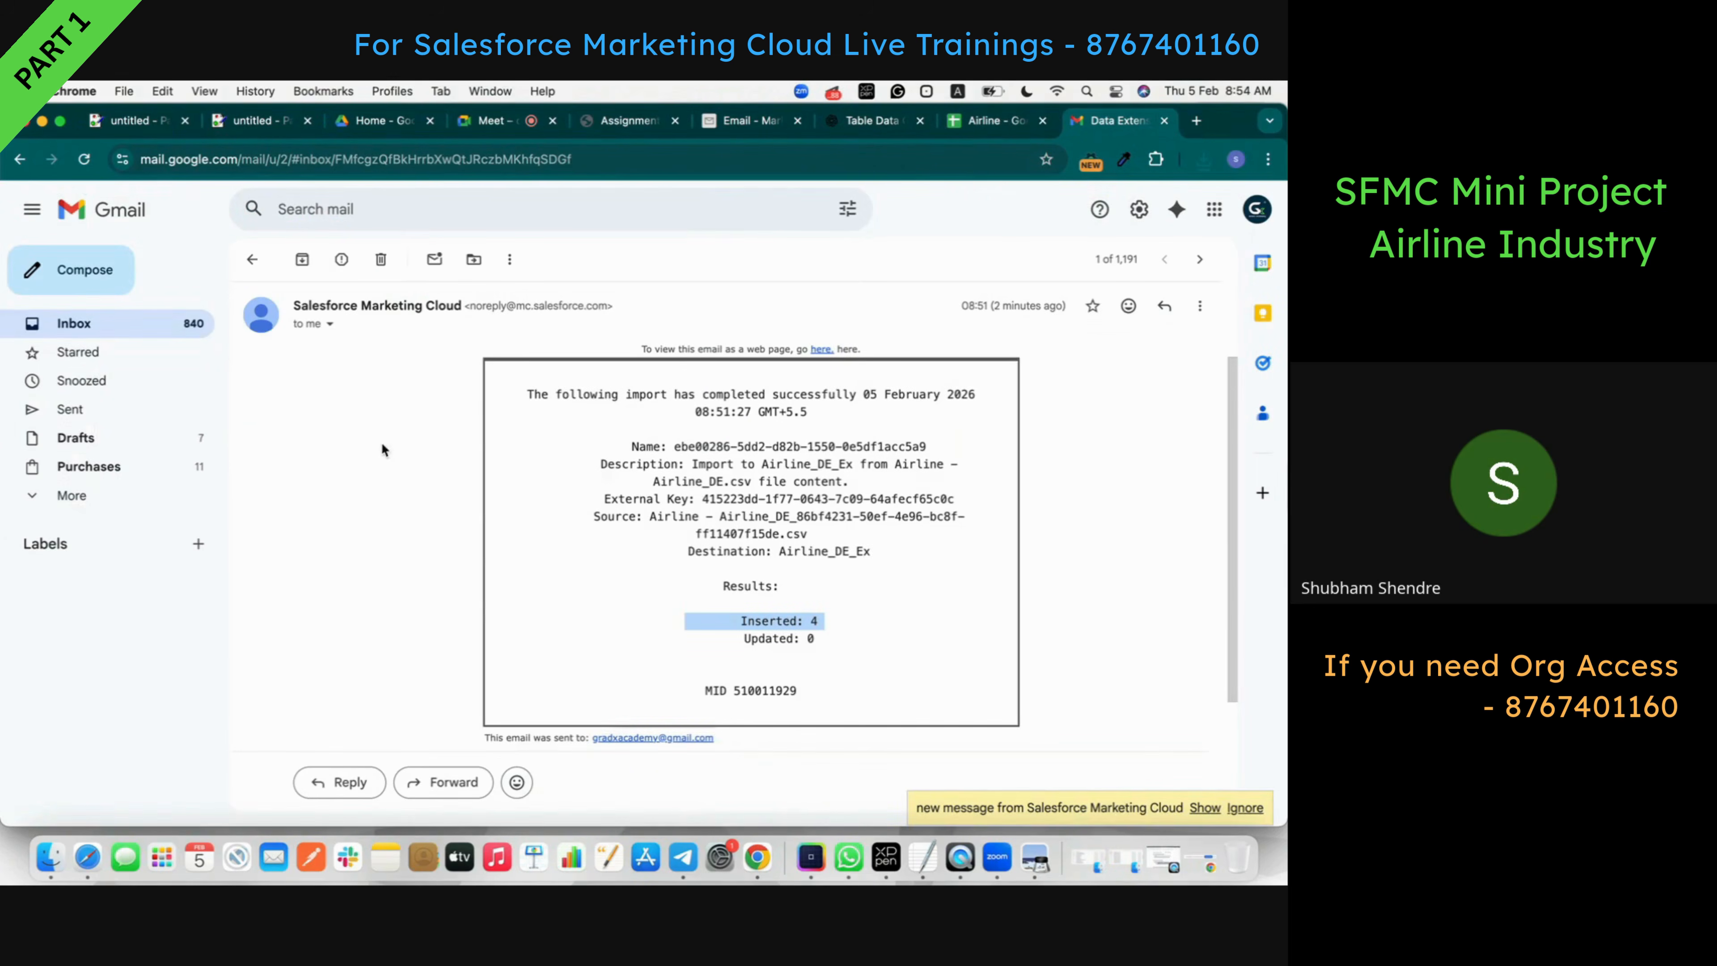
pyautogui.click(169, 323)
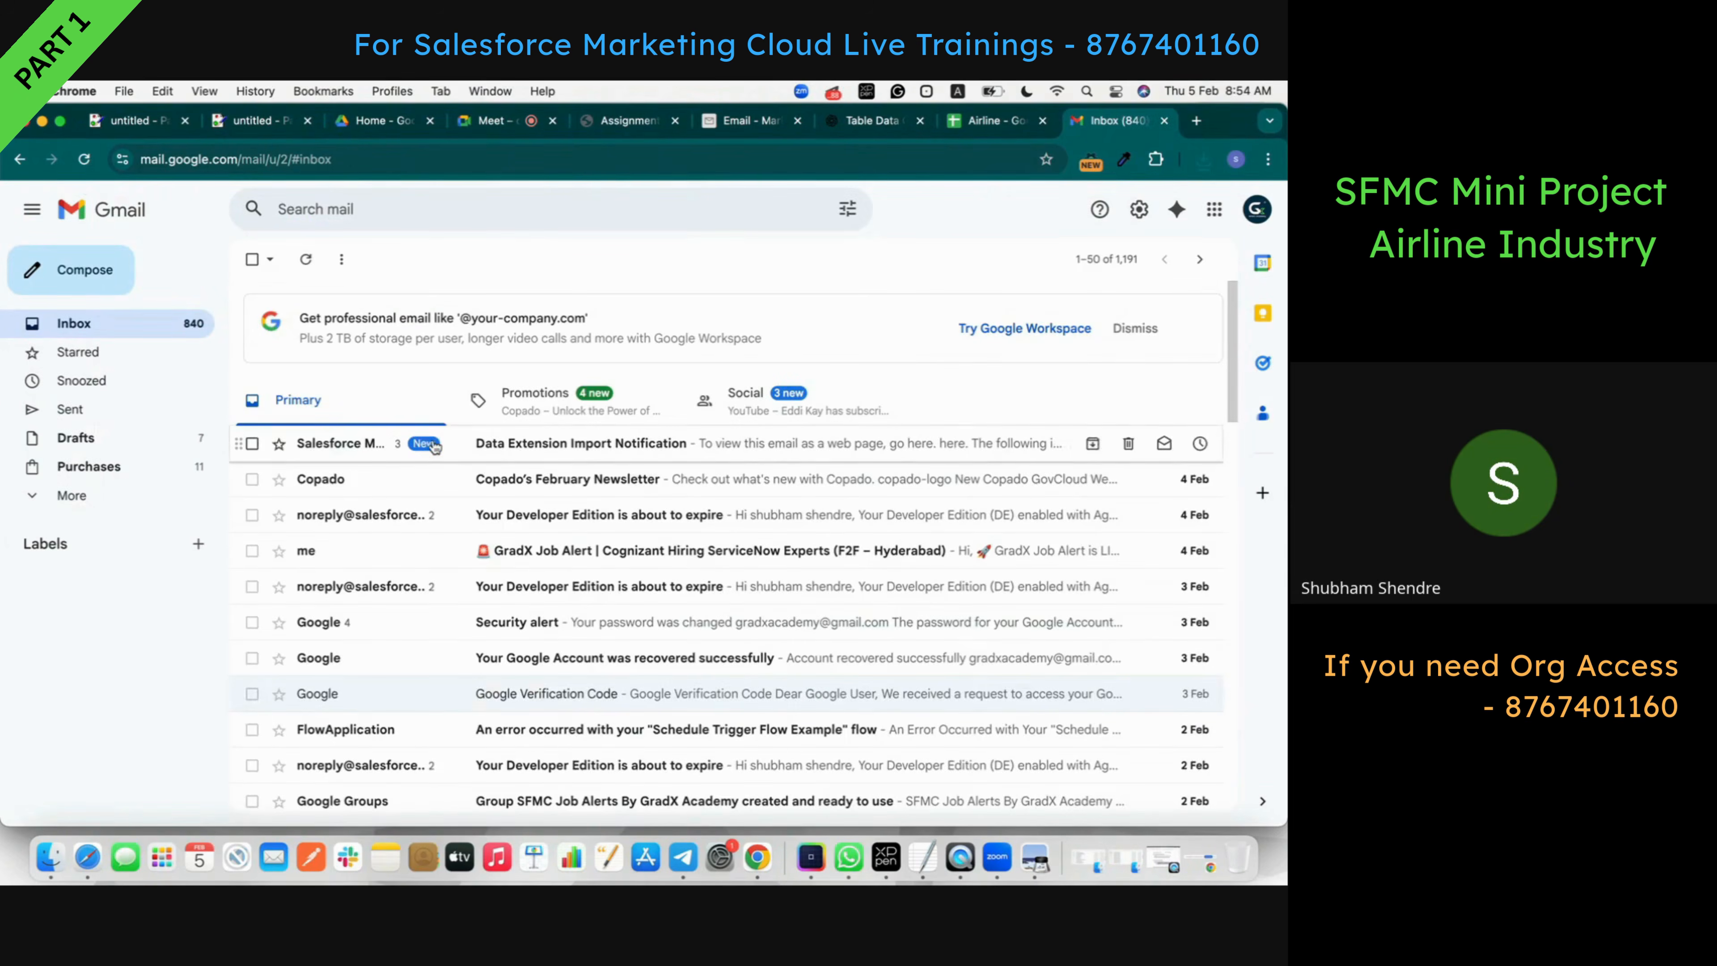
pyautogui.click(469, 457)
pyautogui.scroll(-4, 469, 462)
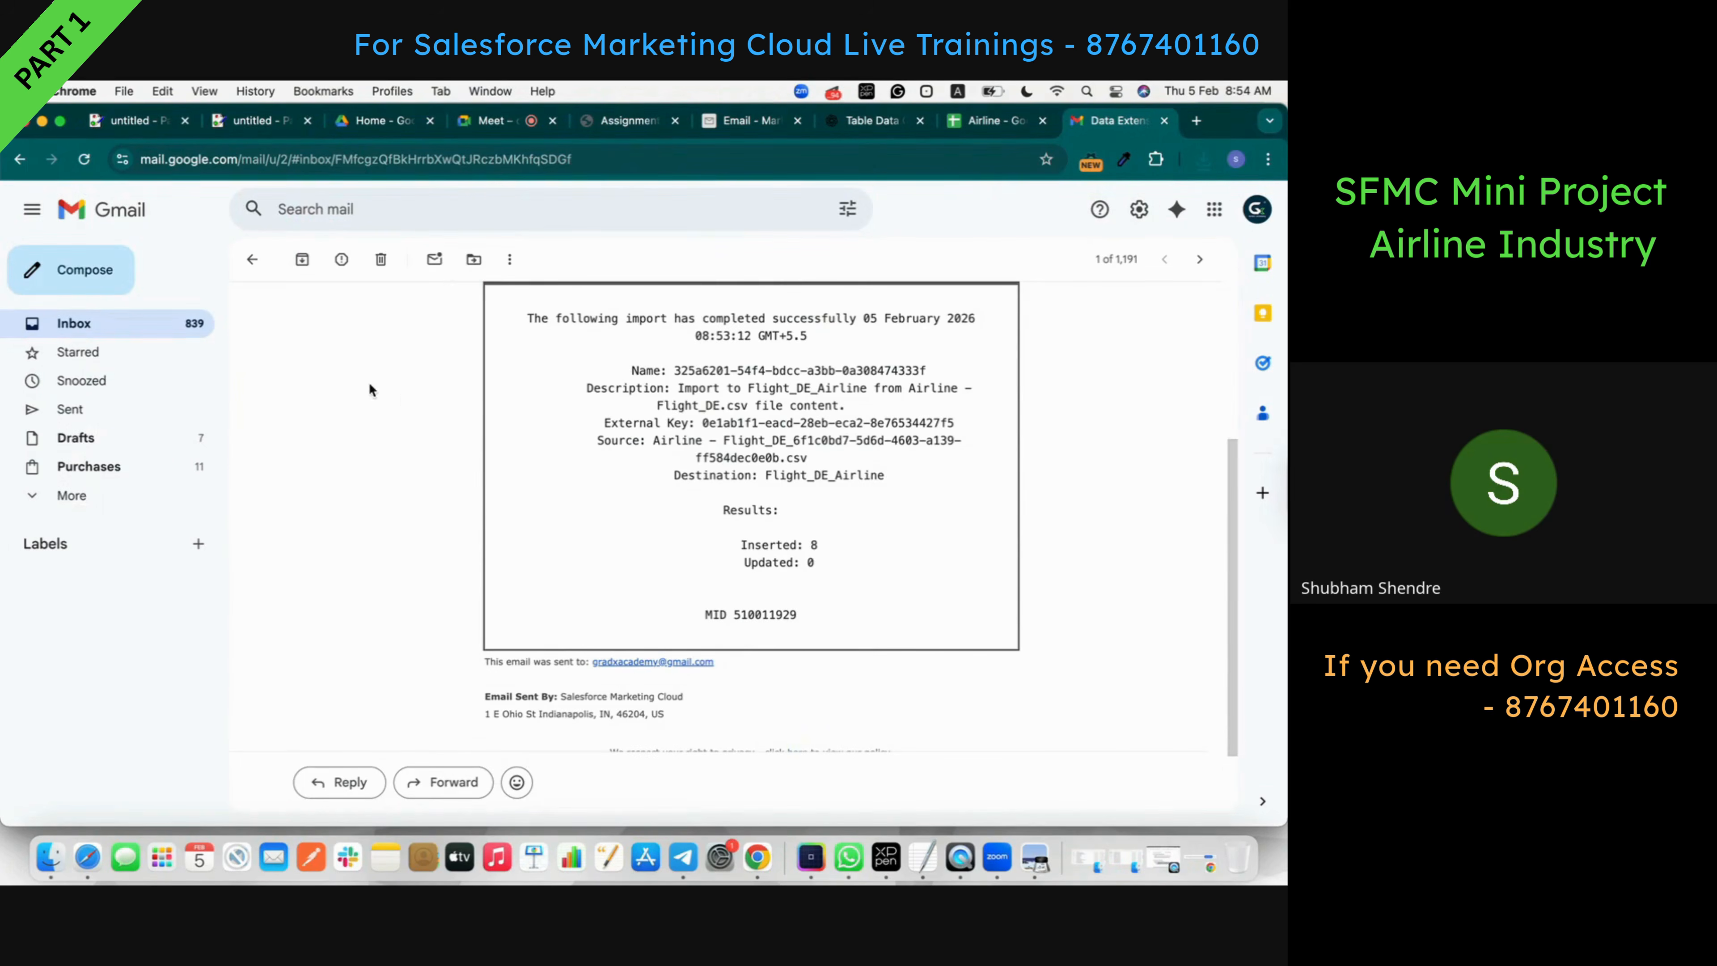
pyautogui.click(194, 337)
pyautogui.click(1006, 132)
pyautogui.scroll(-6, 508, 699)
pyautogui.scroll(2, 508, 699)
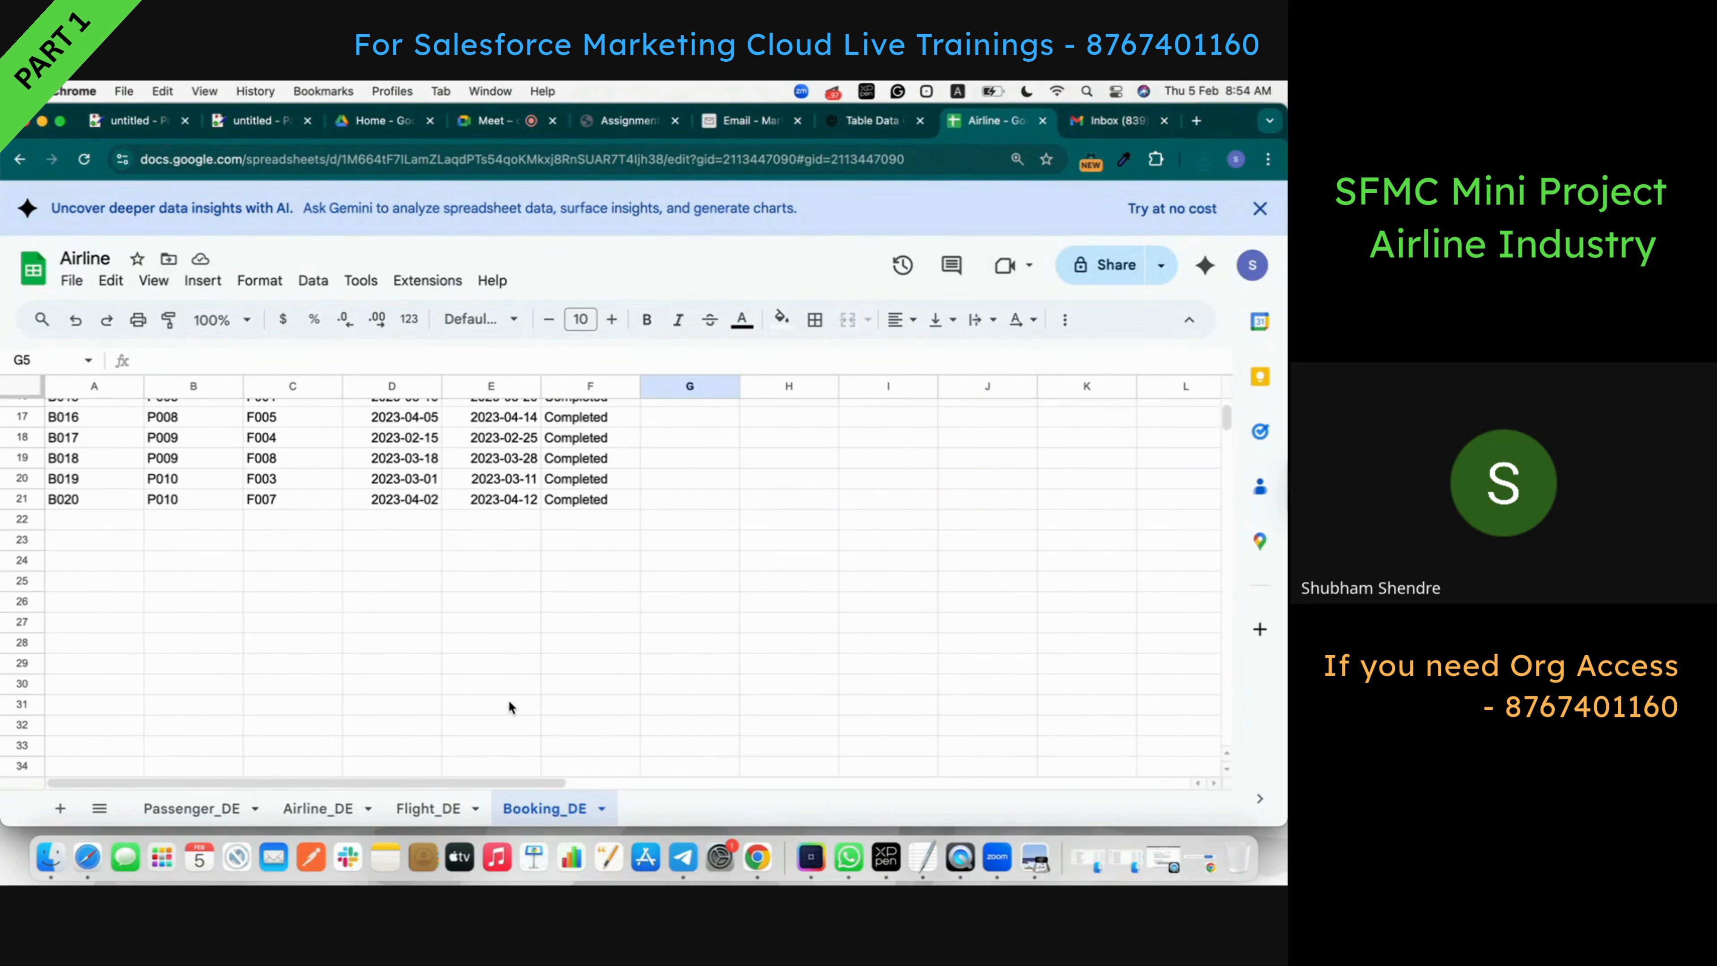
pyautogui.click(1115, 122)
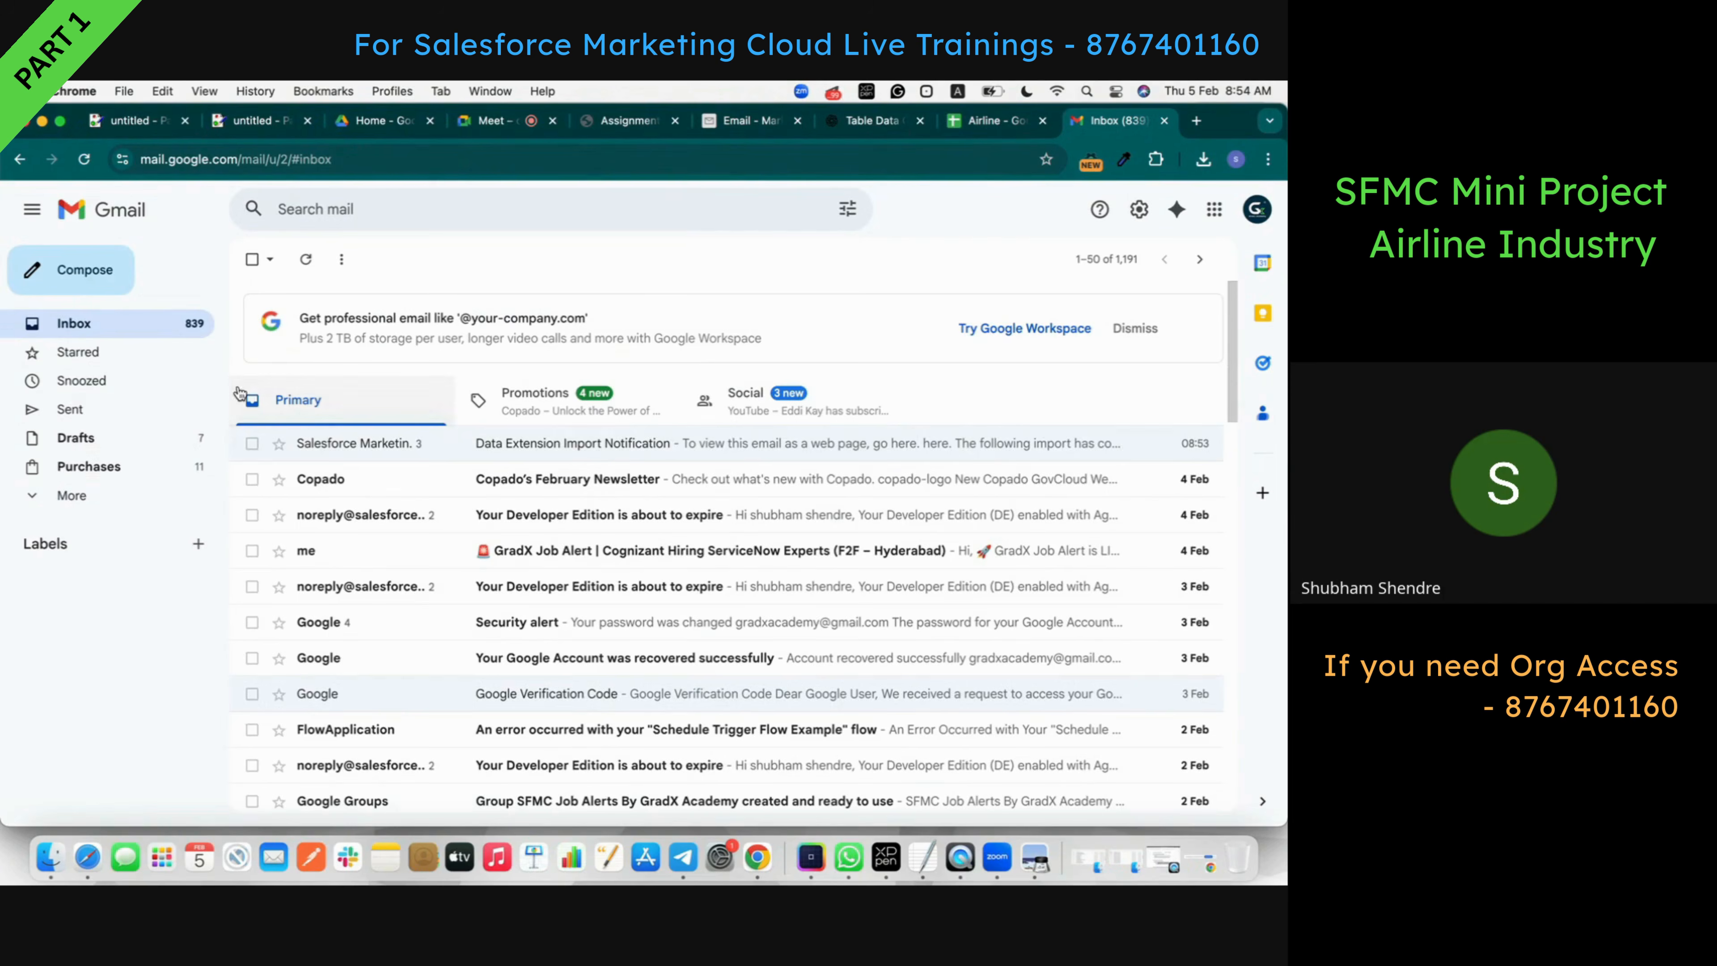
# - Reload the inbox until the Booking notification arrives and confirm 20 rows inserted, 0 updated
pyautogui.click(94, 160)
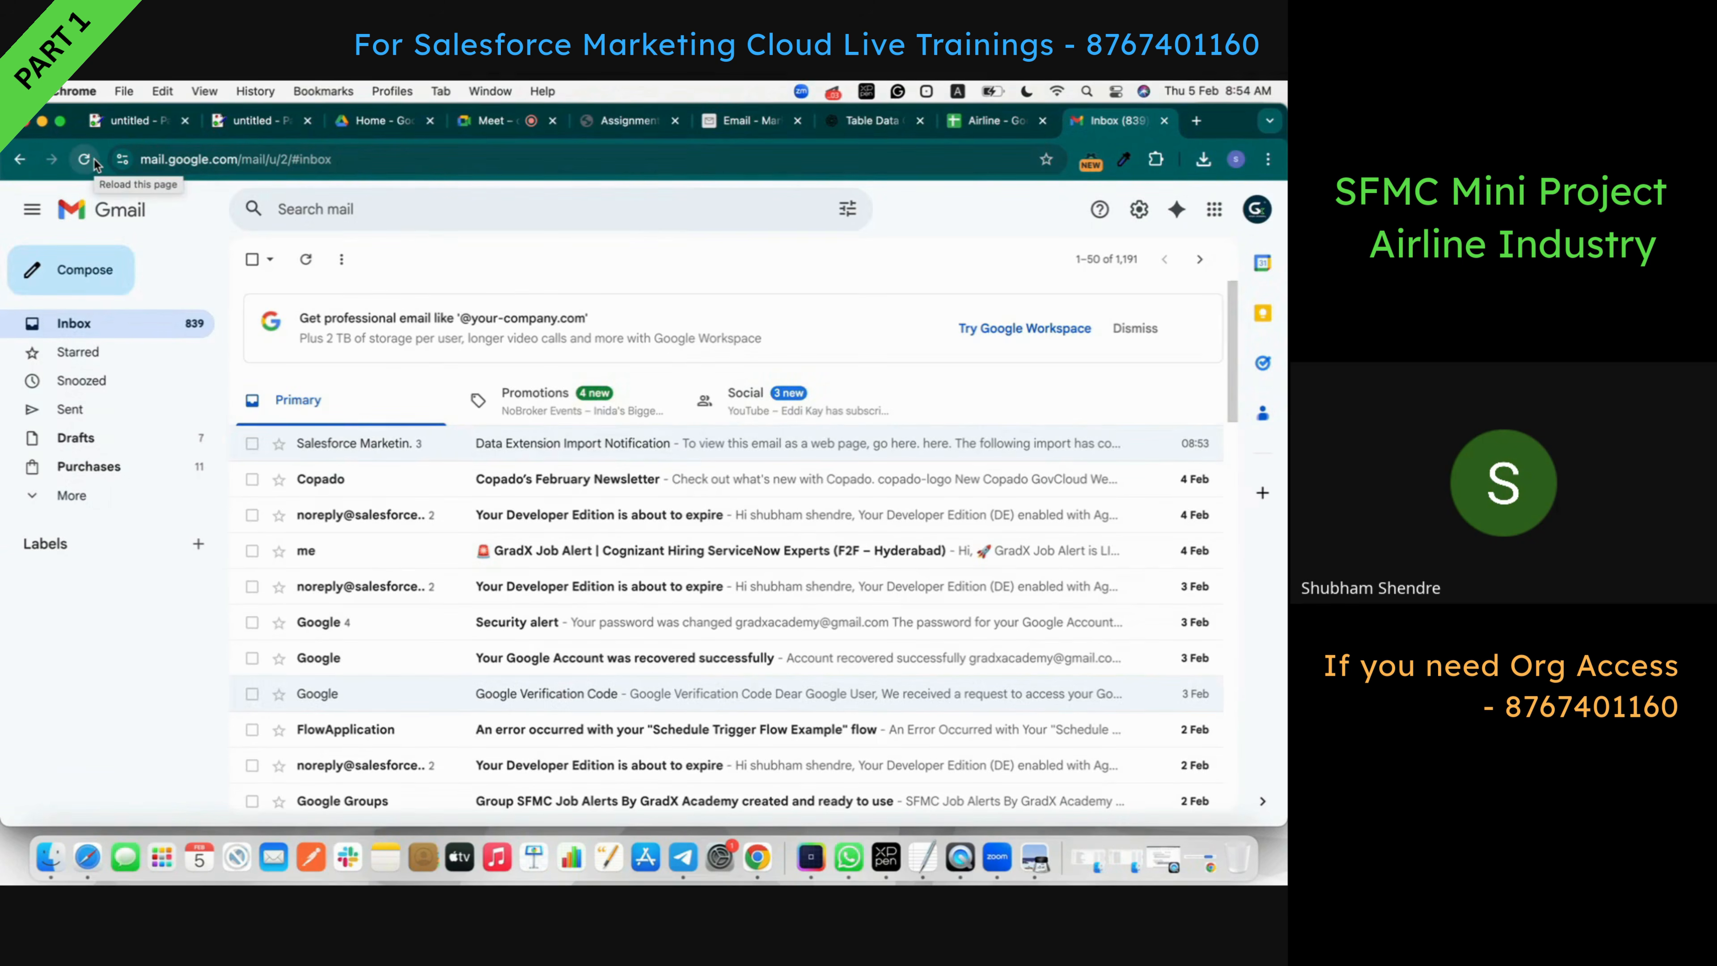
pyautogui.click(84, 160)
pyautogui.click(87, 169)
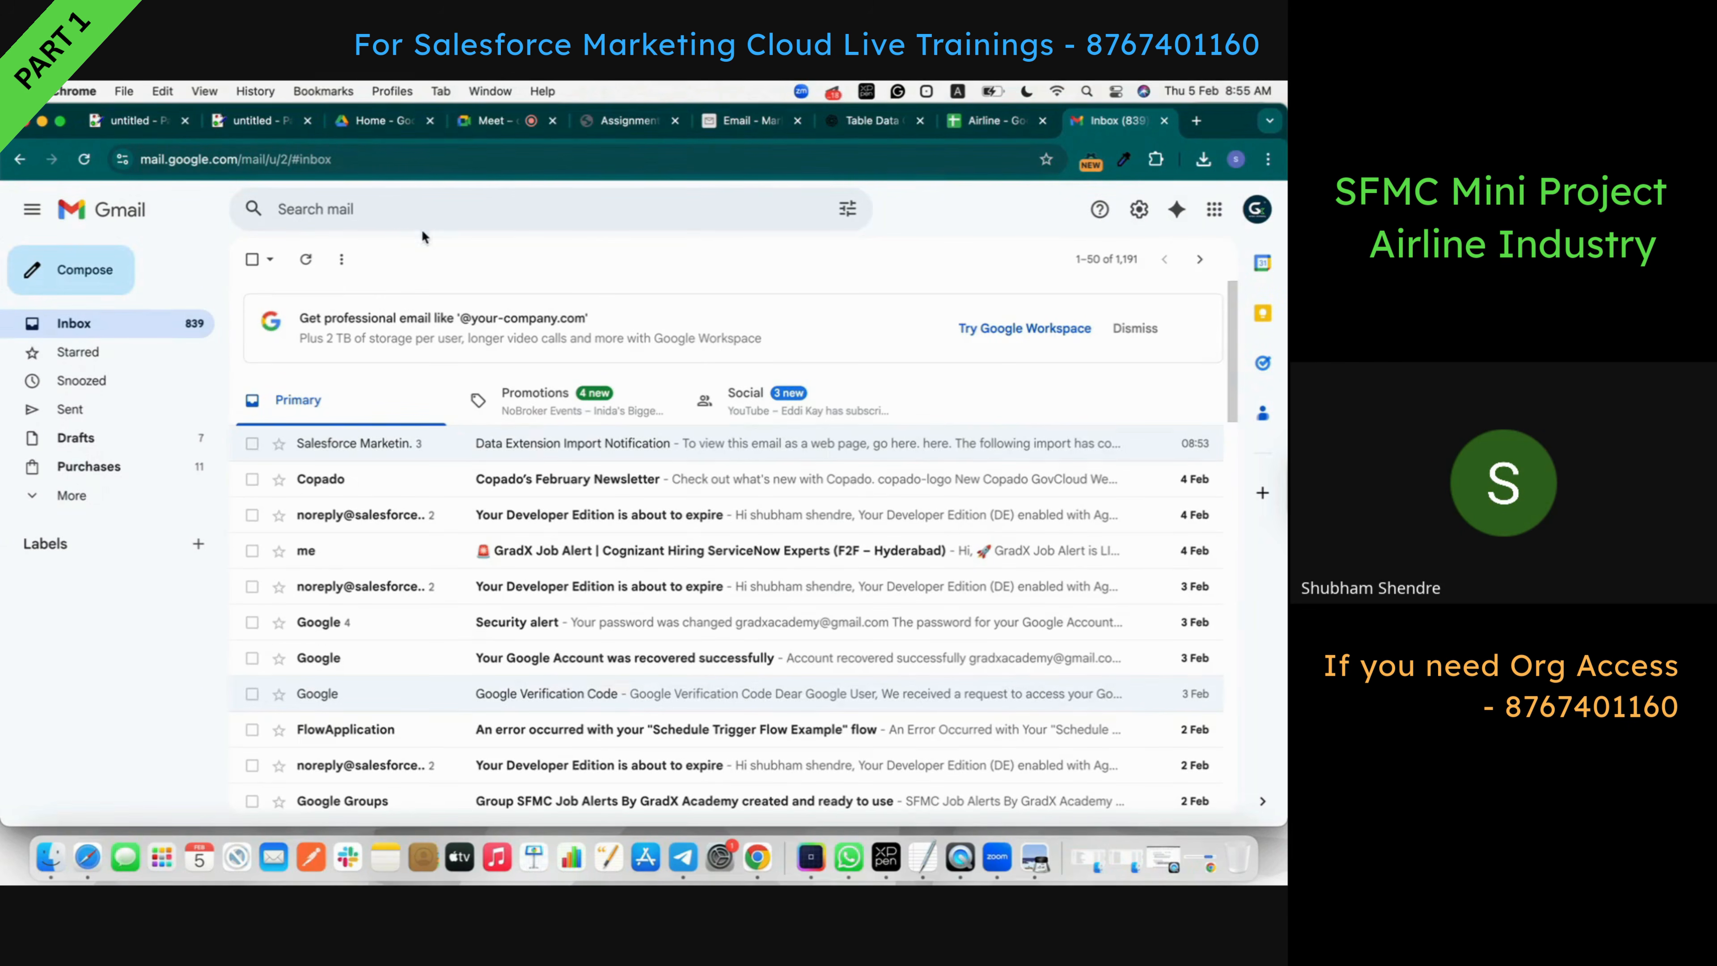
pyautogui.click(84, 159)
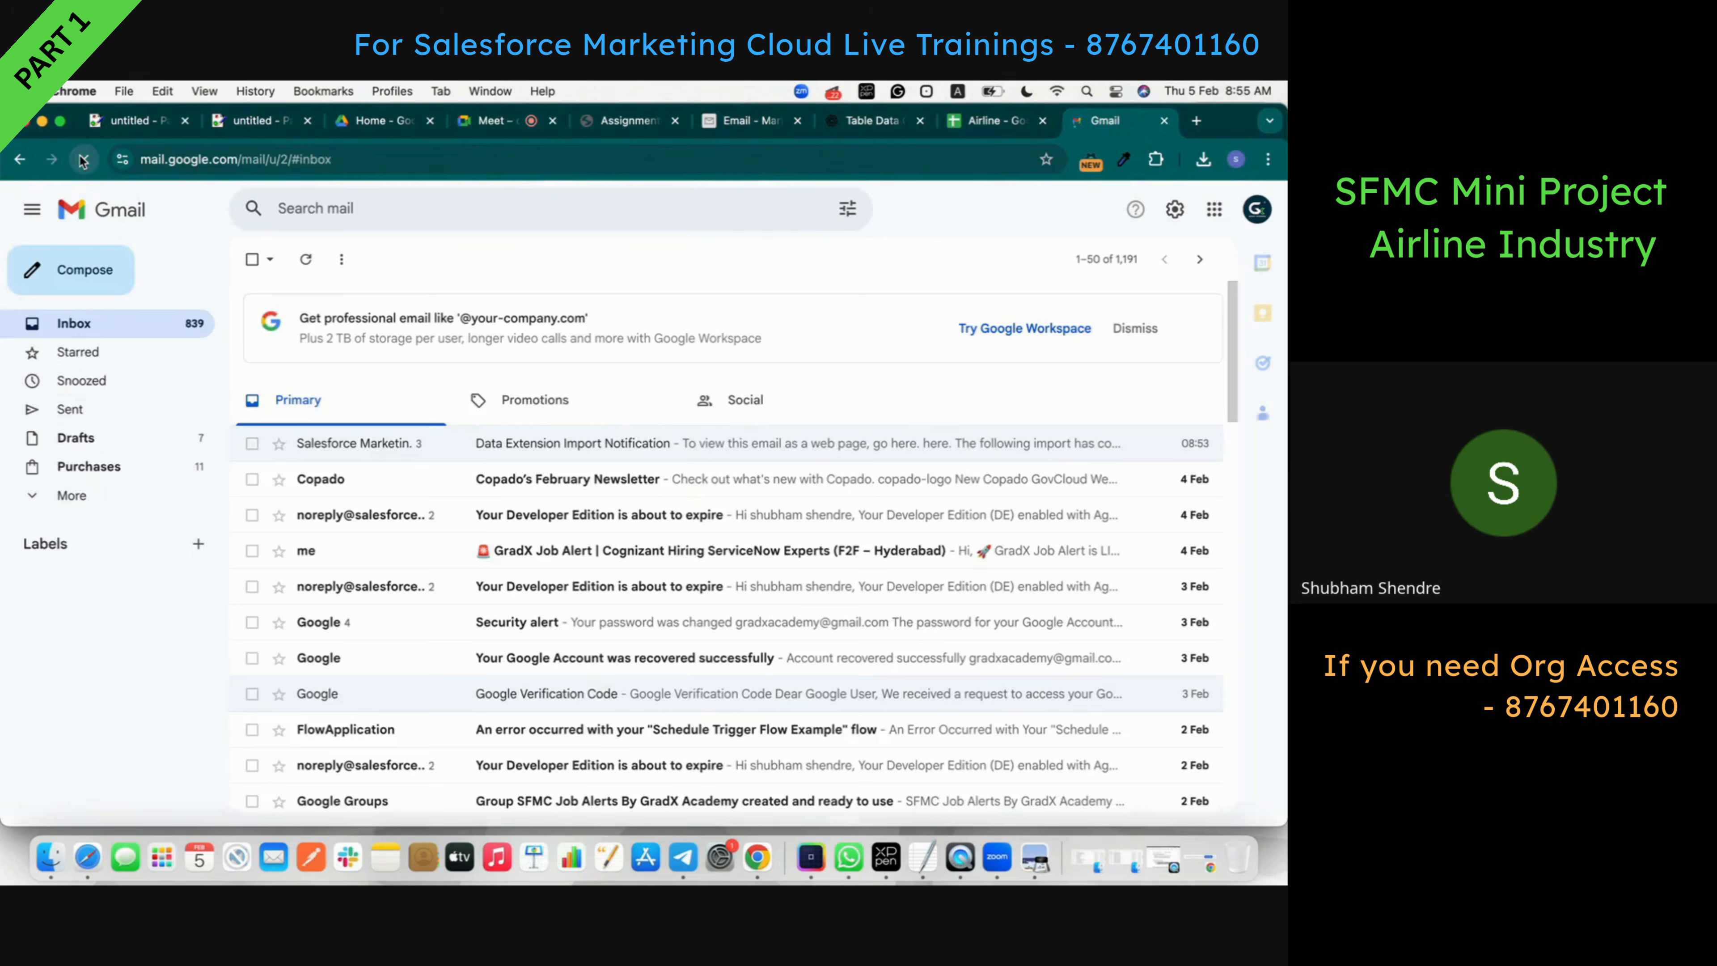
pyautogui.click(84, 160)
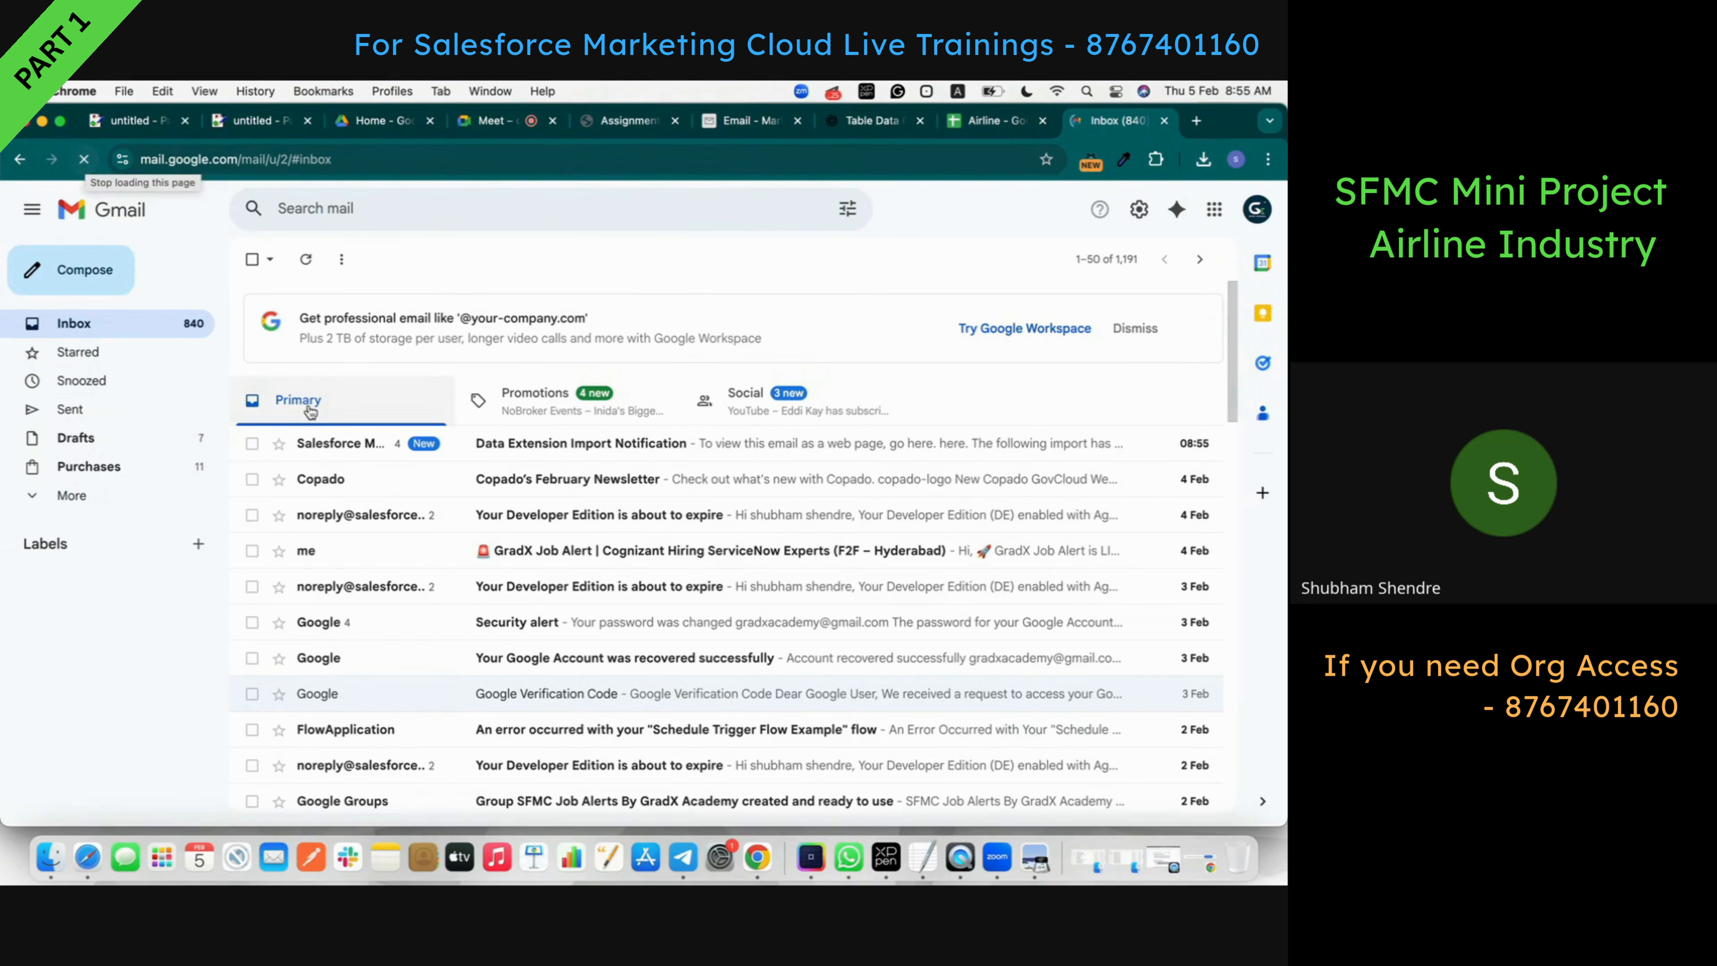
pyautogui.click(481, 443)
pyautogui.scroll(-10, 540, 462)
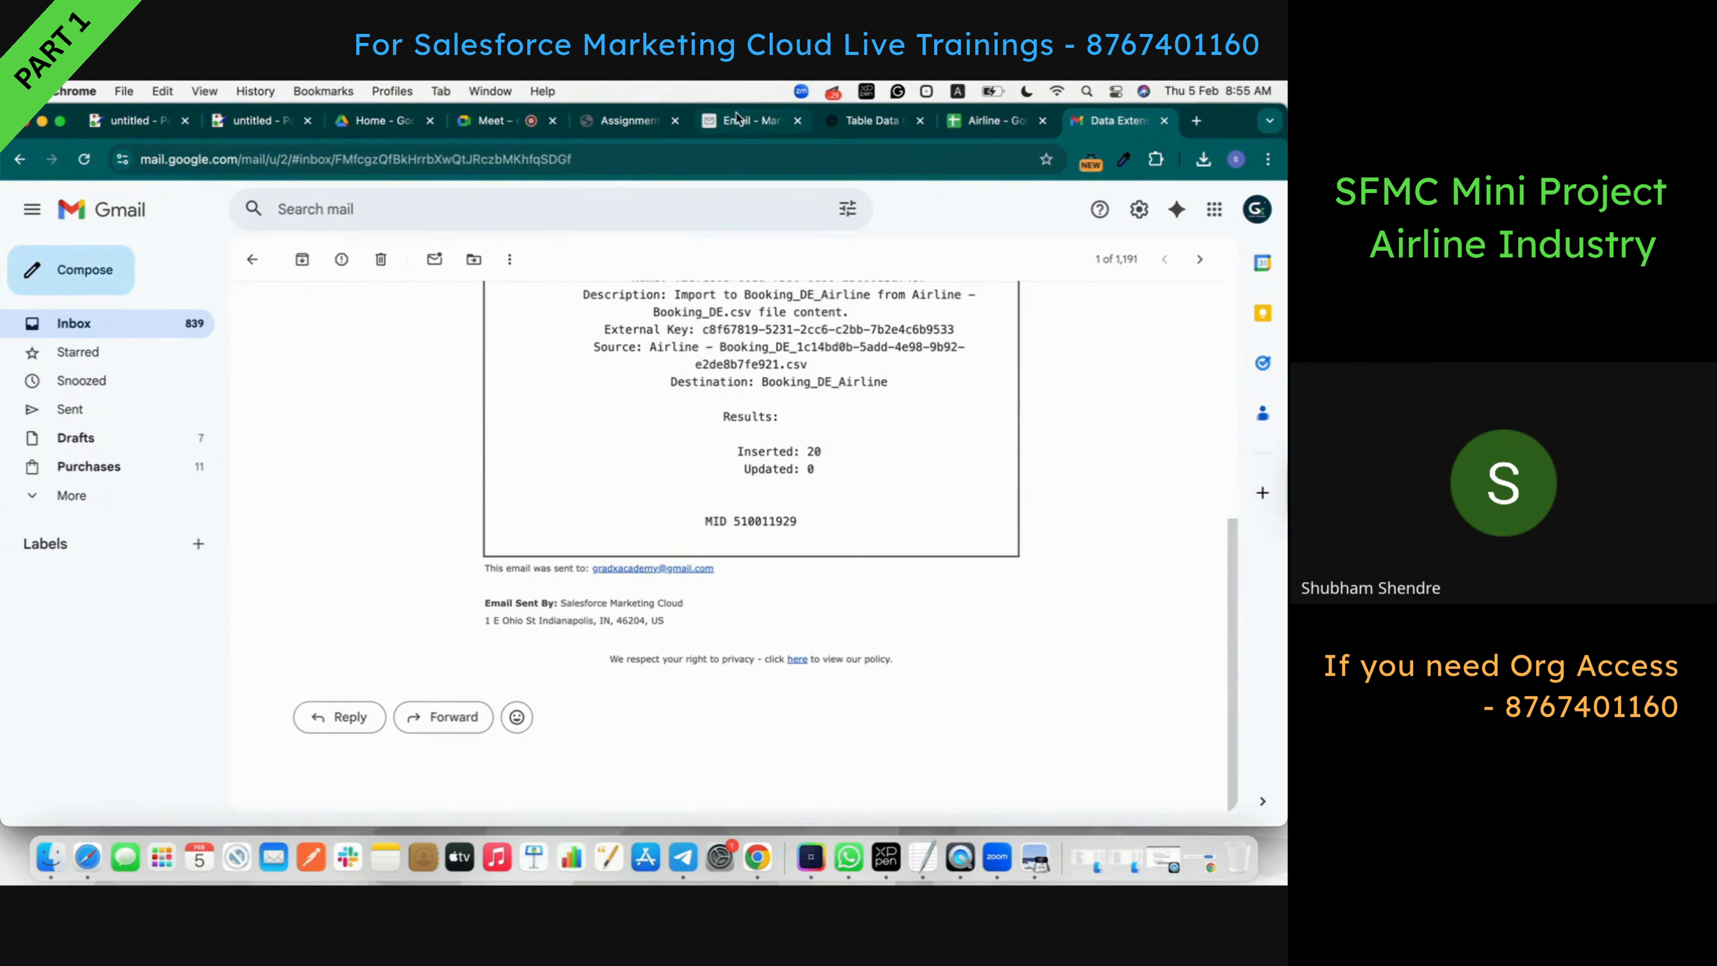
pyautogui.click(747, 120)
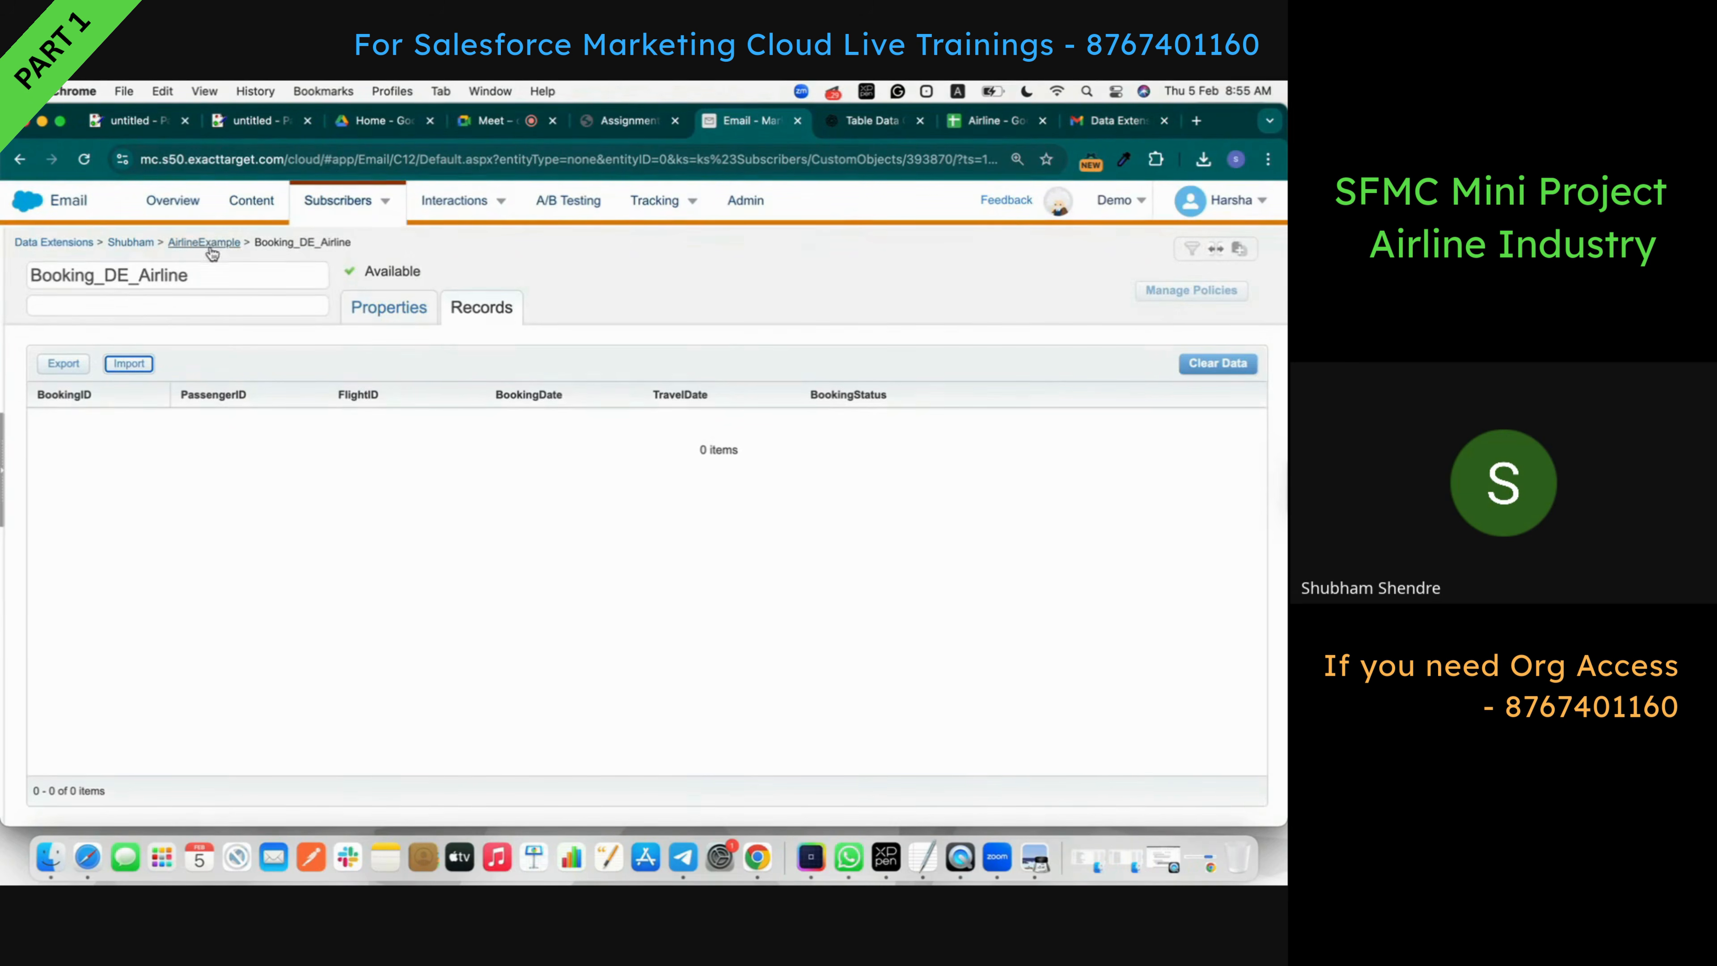
# - Reopen Booking_DE_Airline's records and confirm bookings B001–B020 are listed as Completed
pyautogui.click(210, 244)
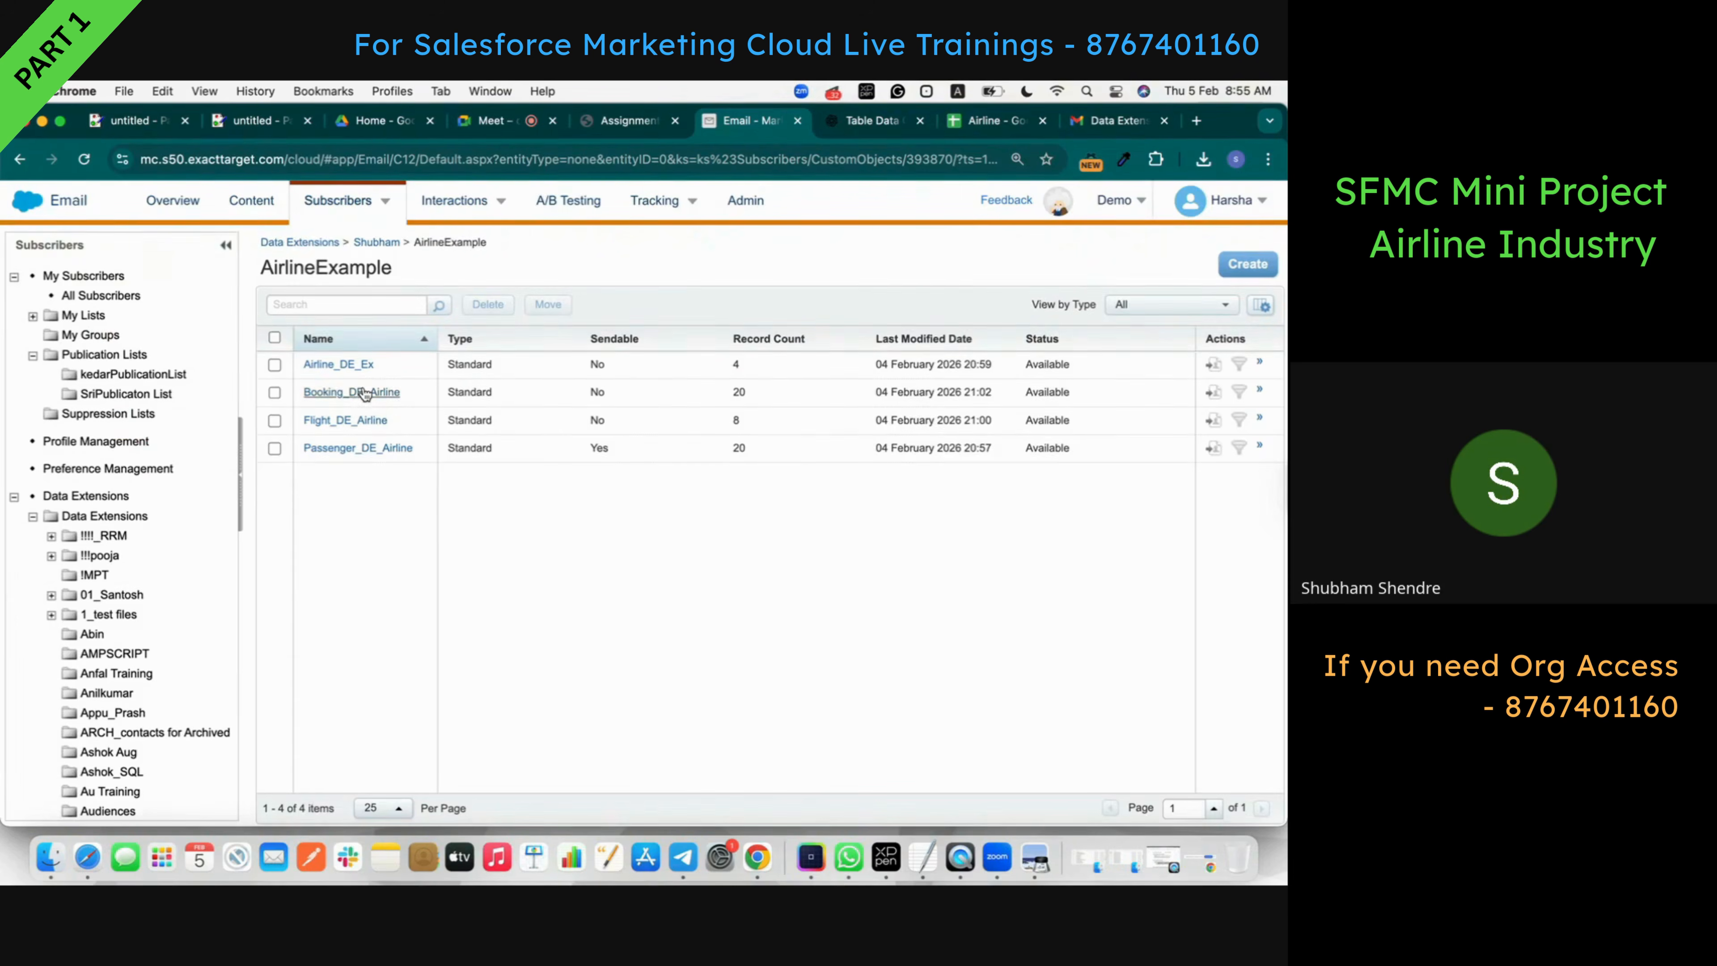
pyautogui.click(360, 392)
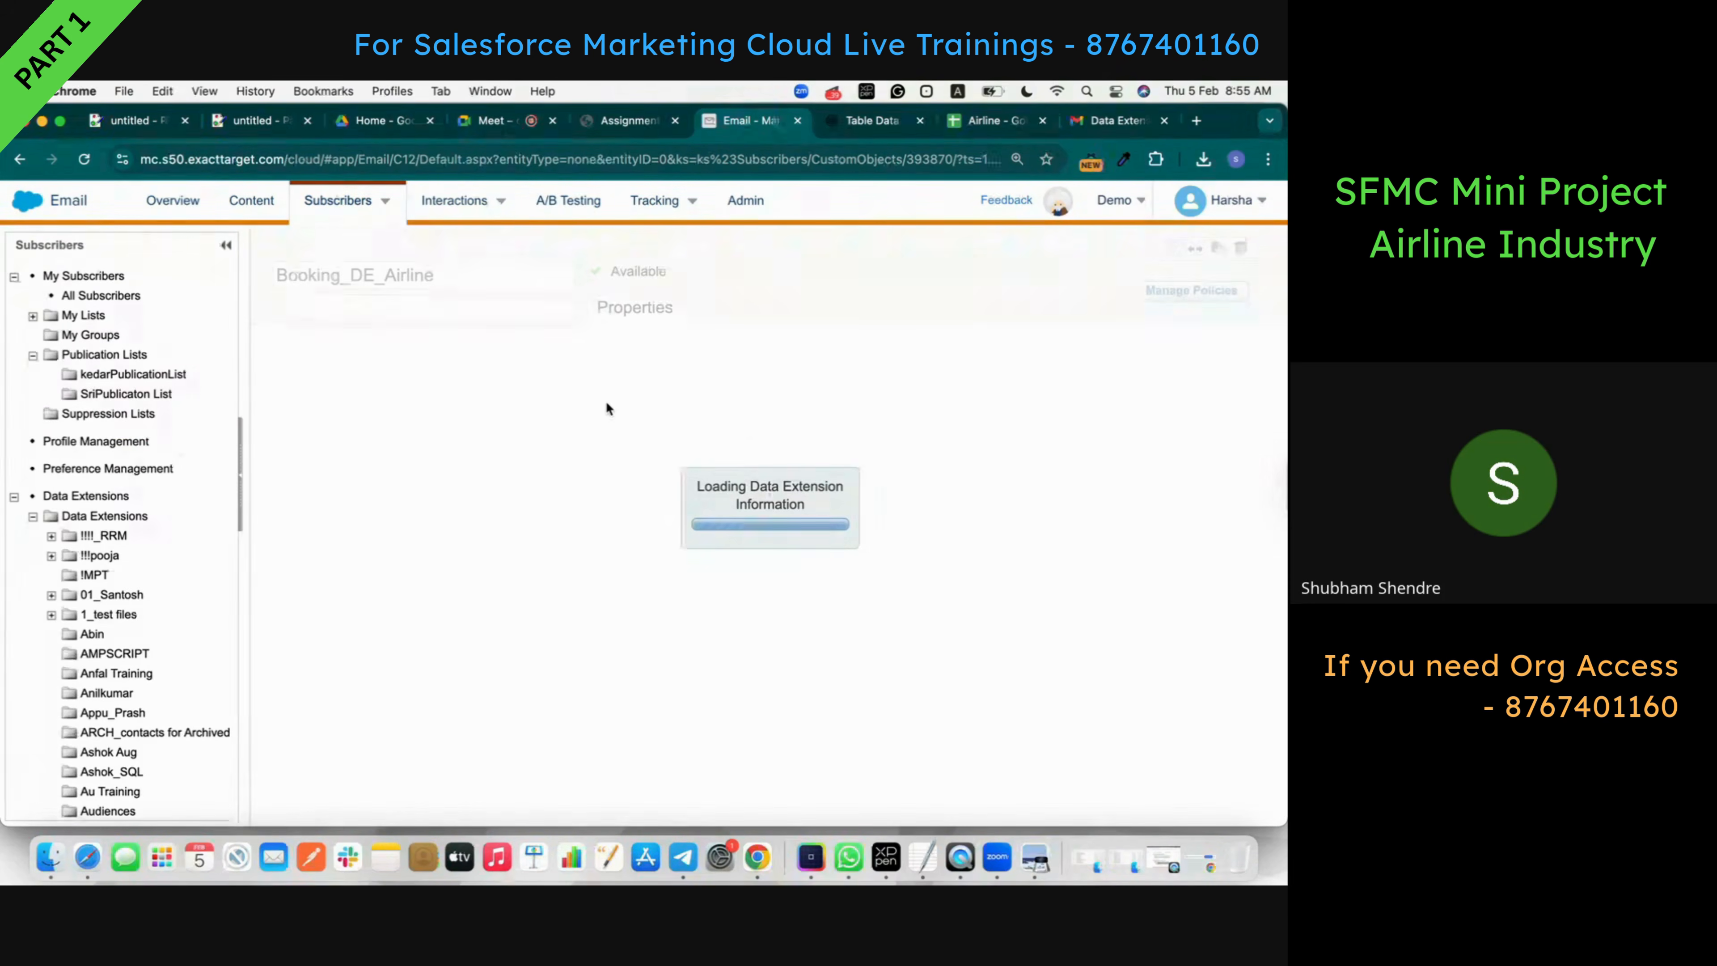
pyautogui.click(481, 307)
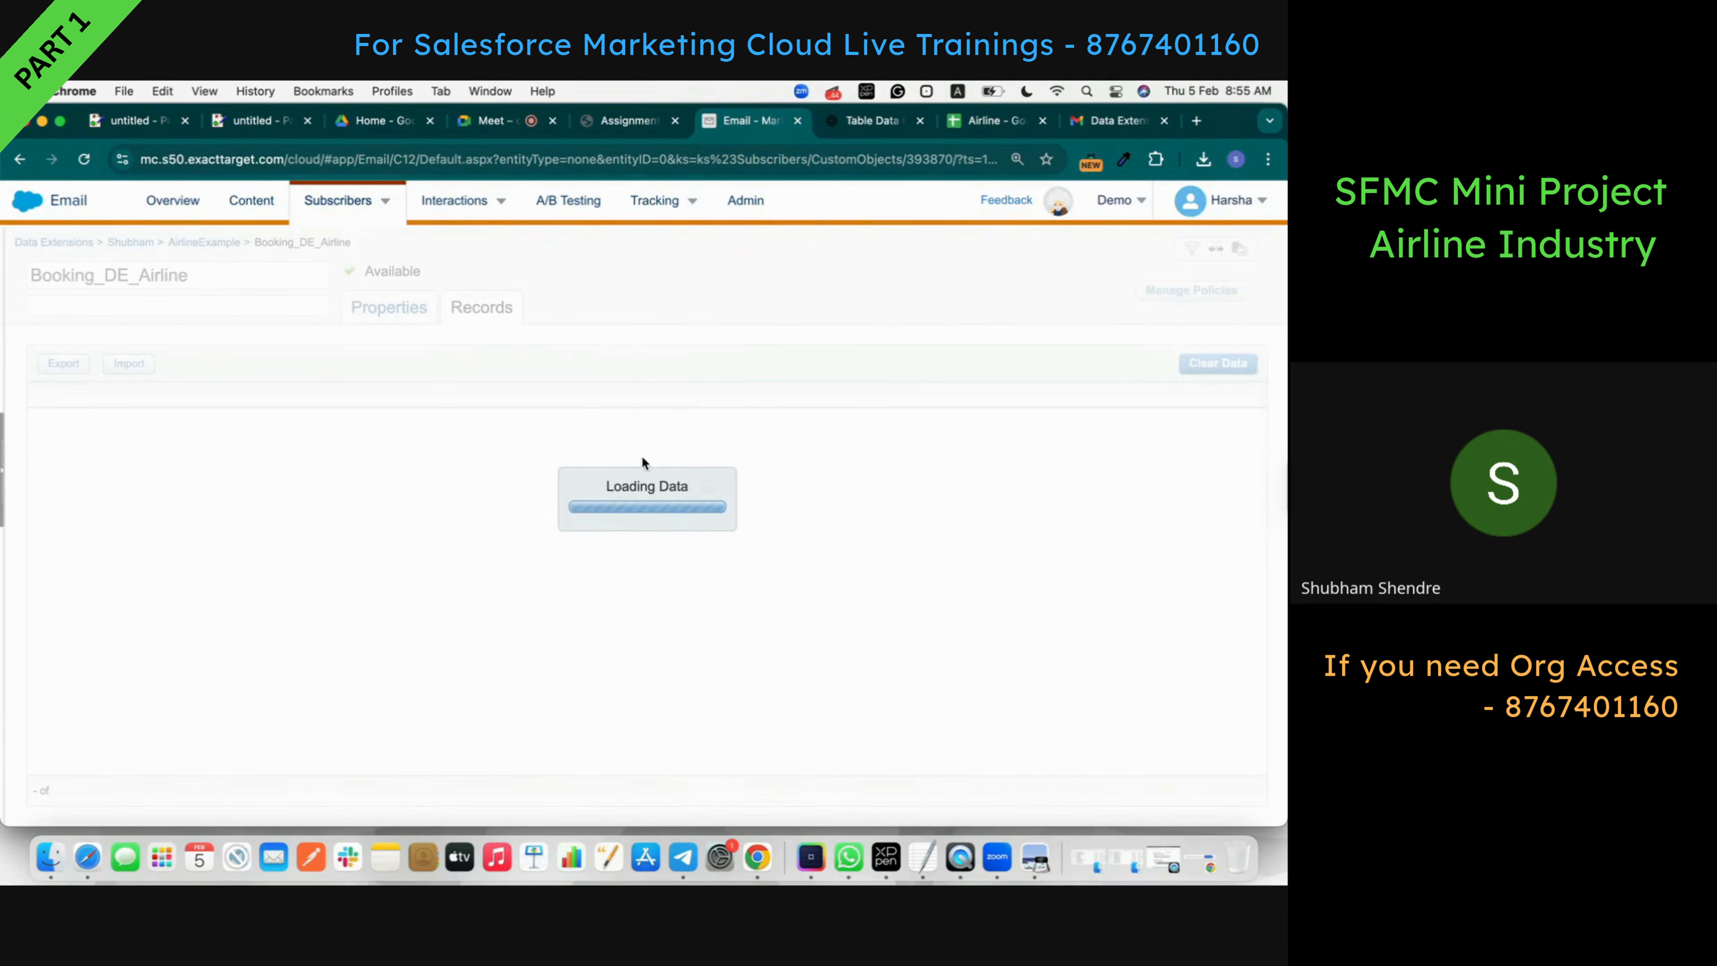
pyautogui.scroll(-5, 389, 431)
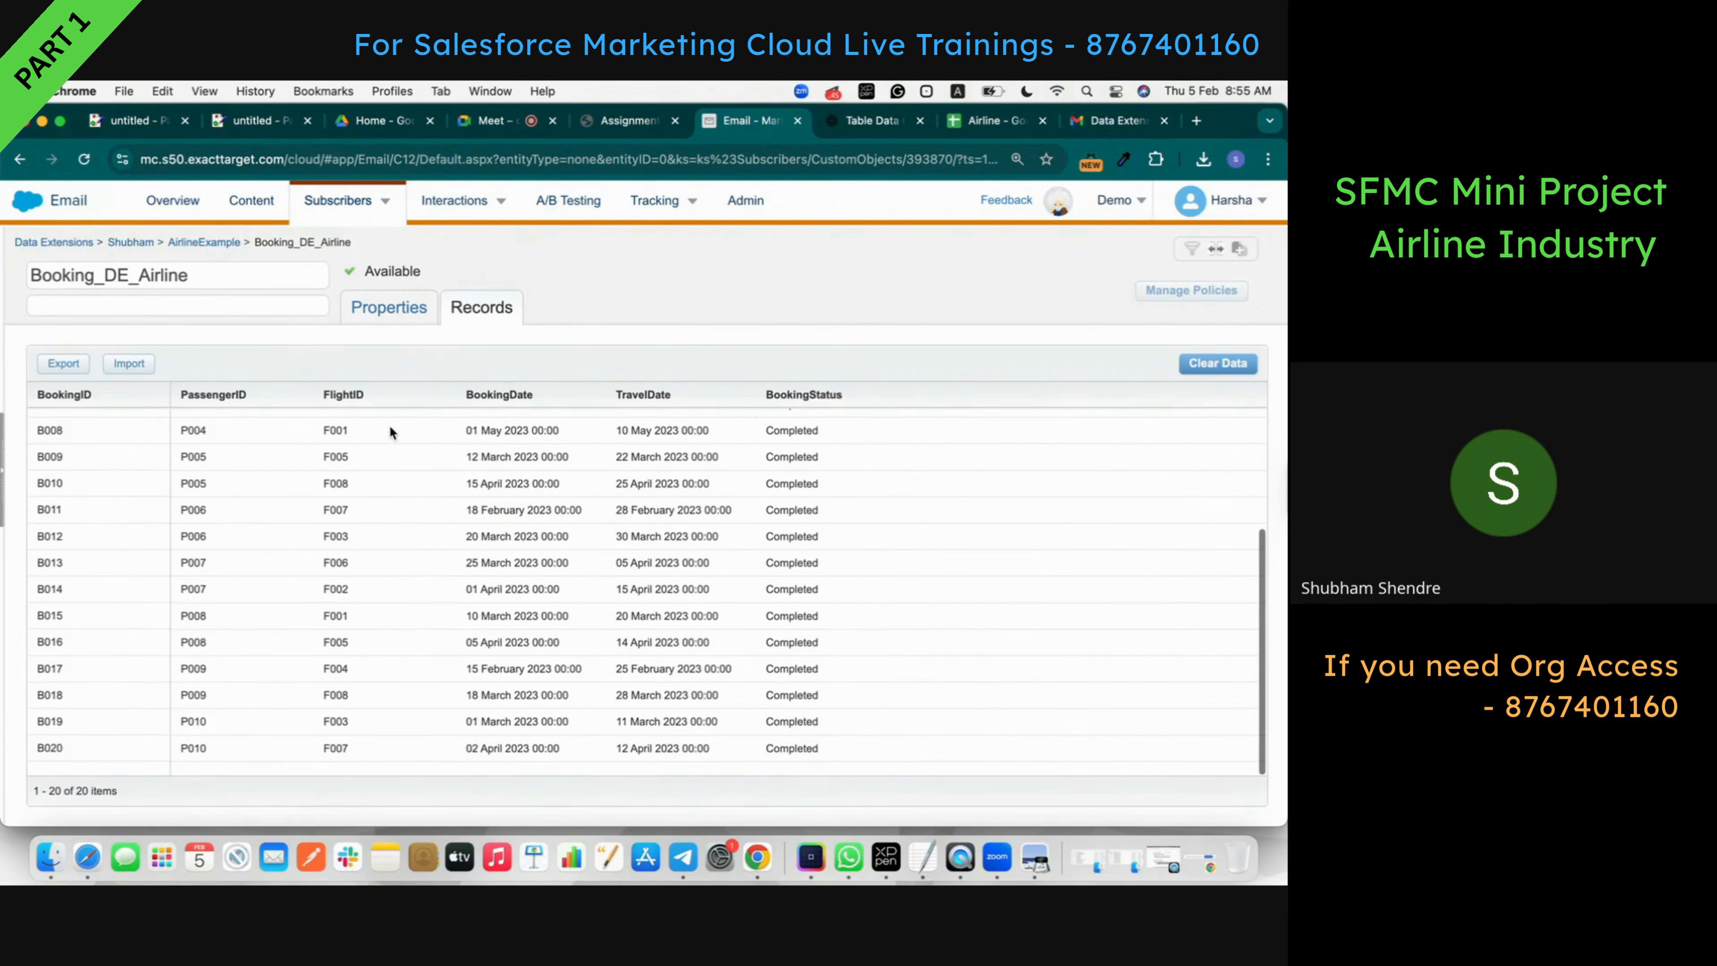
pyautogui.scroll(5, 390, 431)
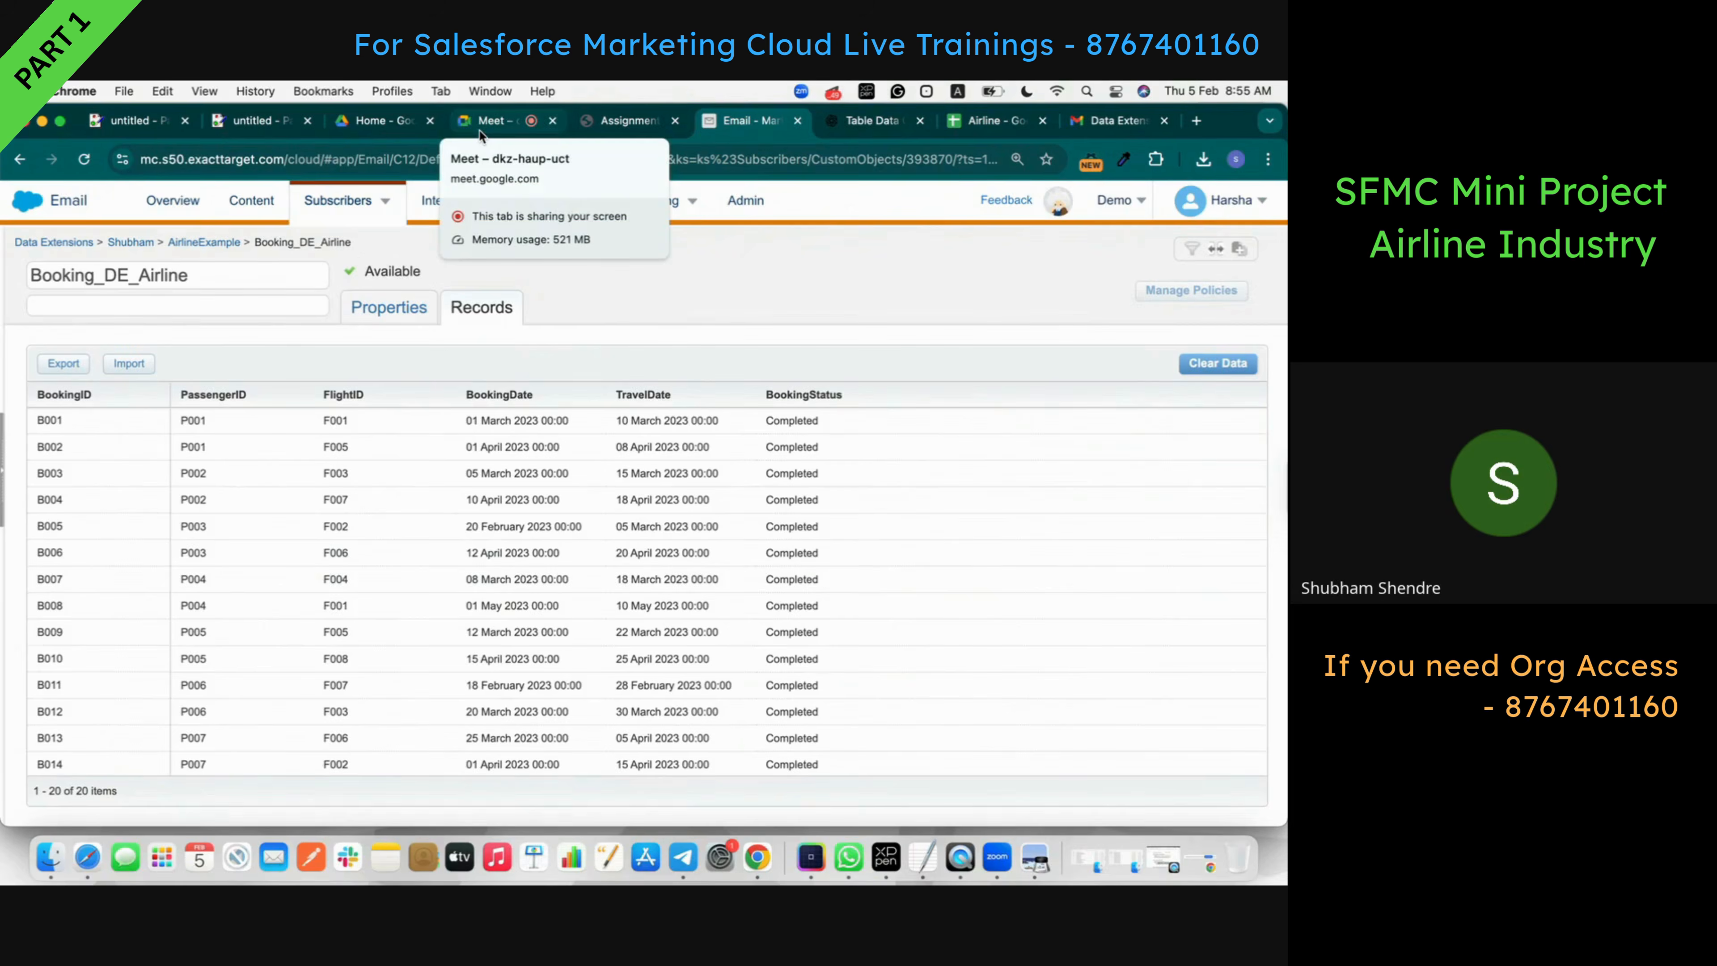
# - Show Task 4 in the assignment PDF, highlighting Email Requirement and the Flight No, Airline, From, To headers
pyautogui.click(494, 129)
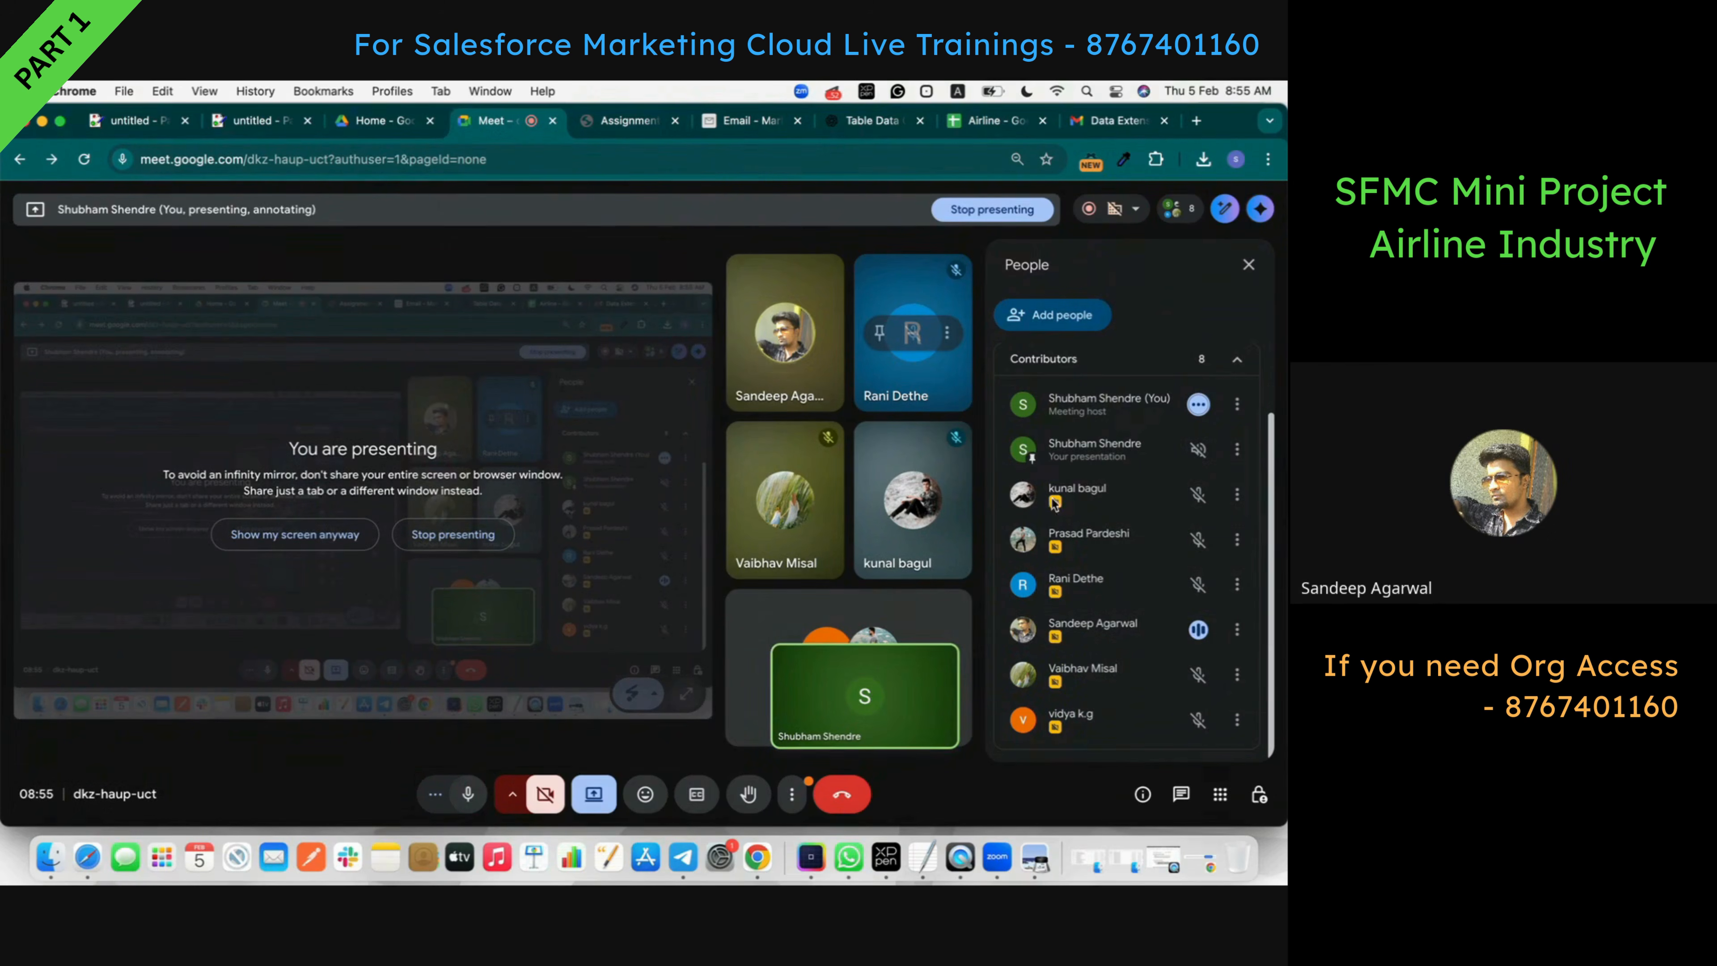
pyautogui.click(629, 120)
pyautogui.scroll(-5, 546, 638)
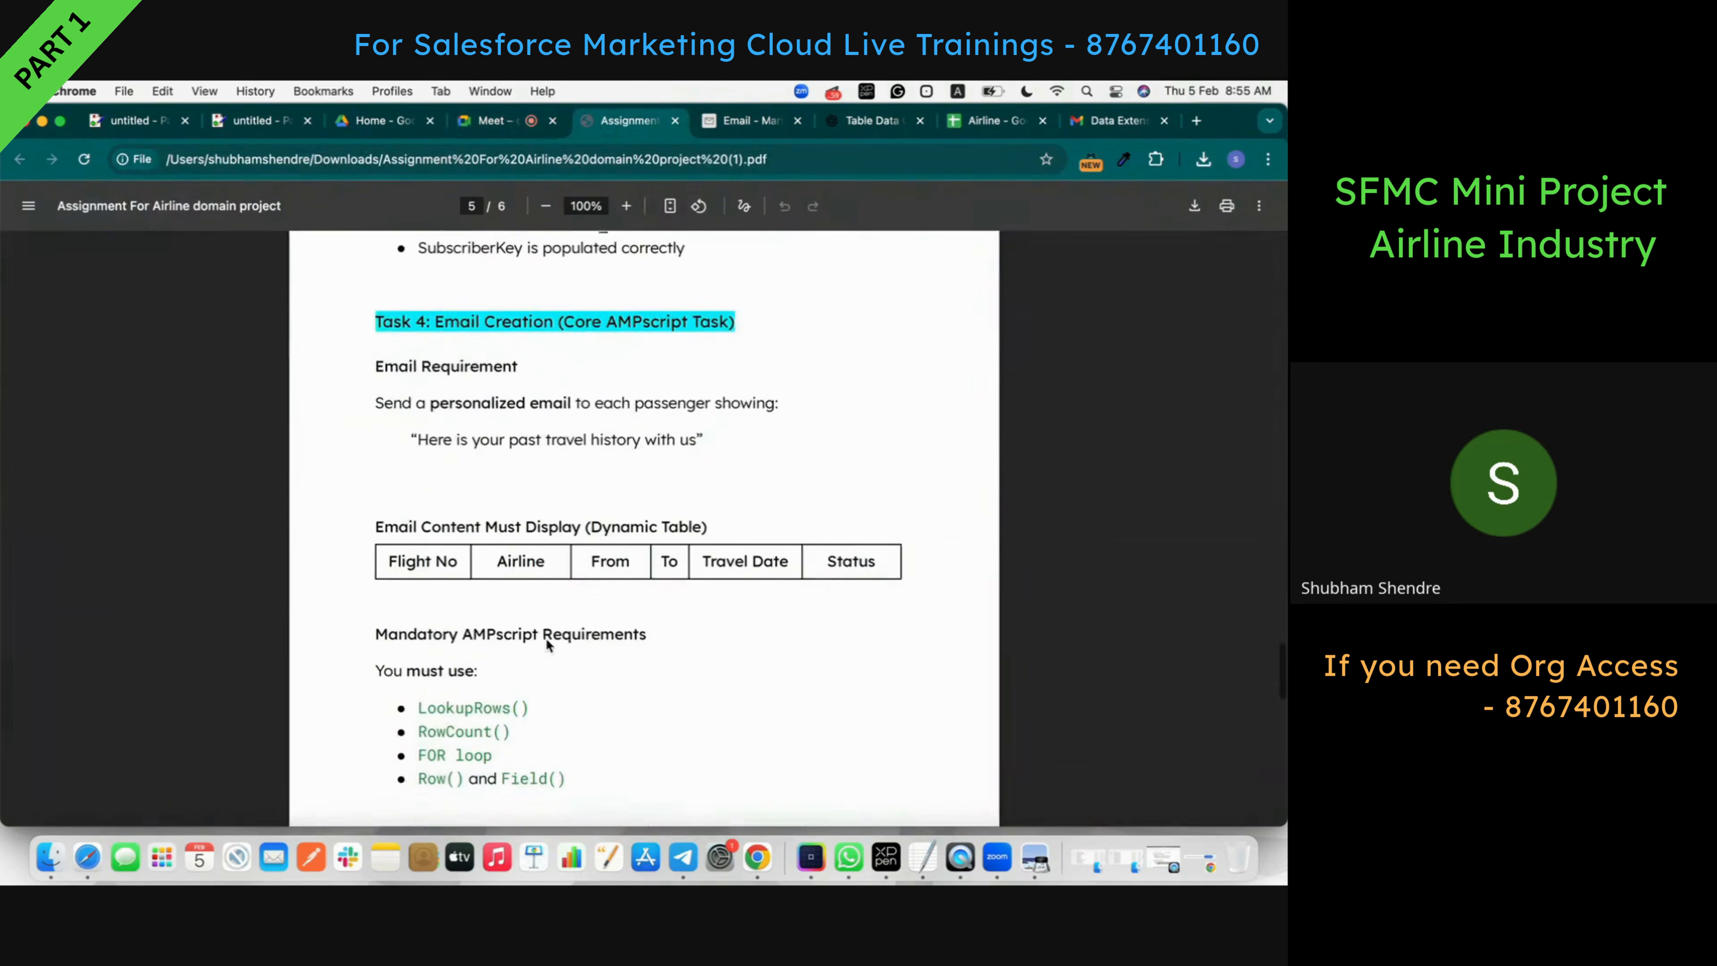
pyautogui.tripleClick(424, 357)
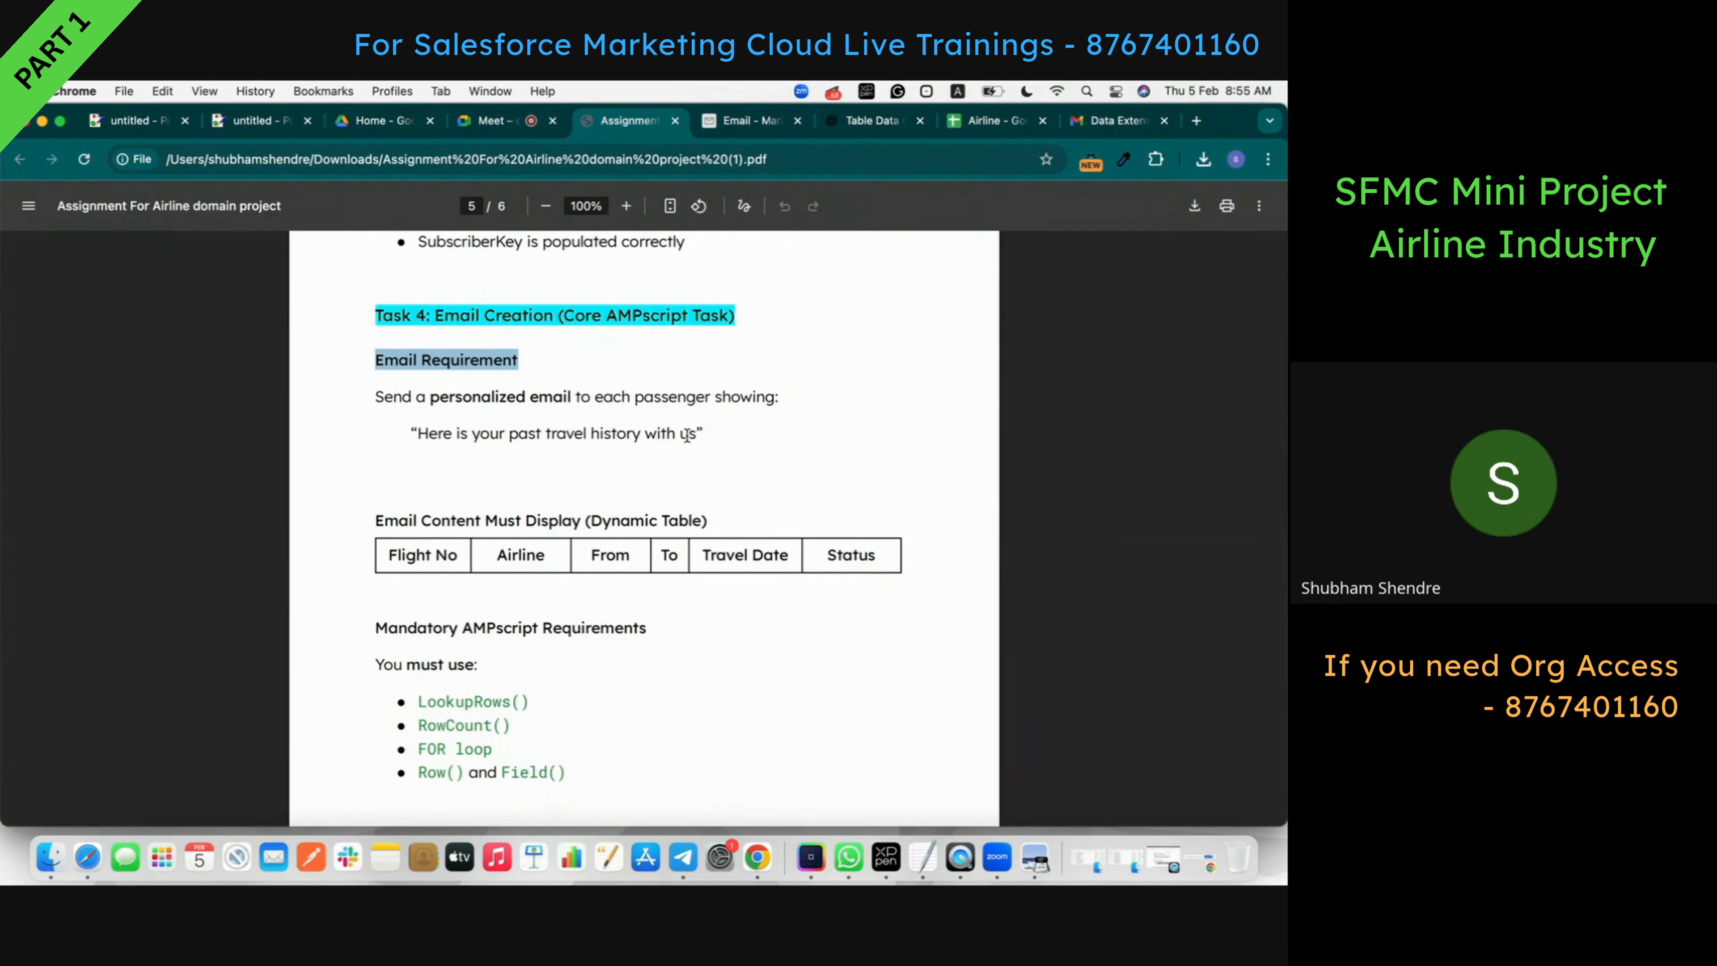
pyautogui.doubleClick(392, 556)
pyautogui.doubleClick(511, 560)
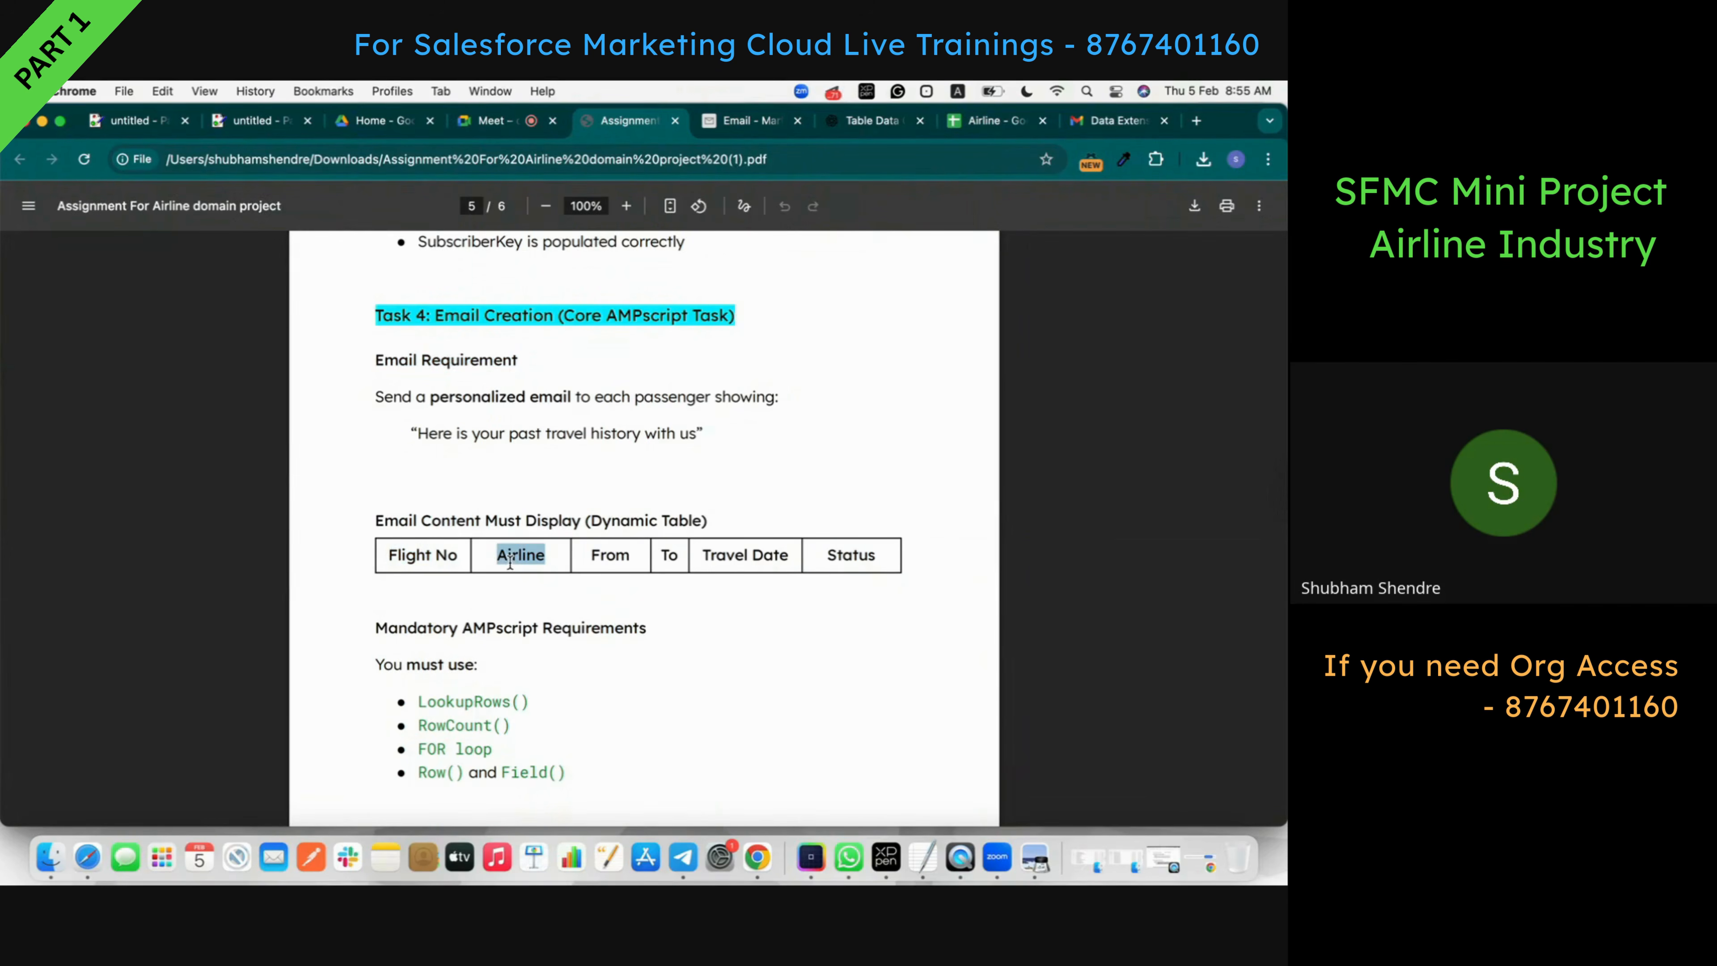
pyautogui.doubleClick(628, 556)
pyautogui.doubleClick(679, 555)
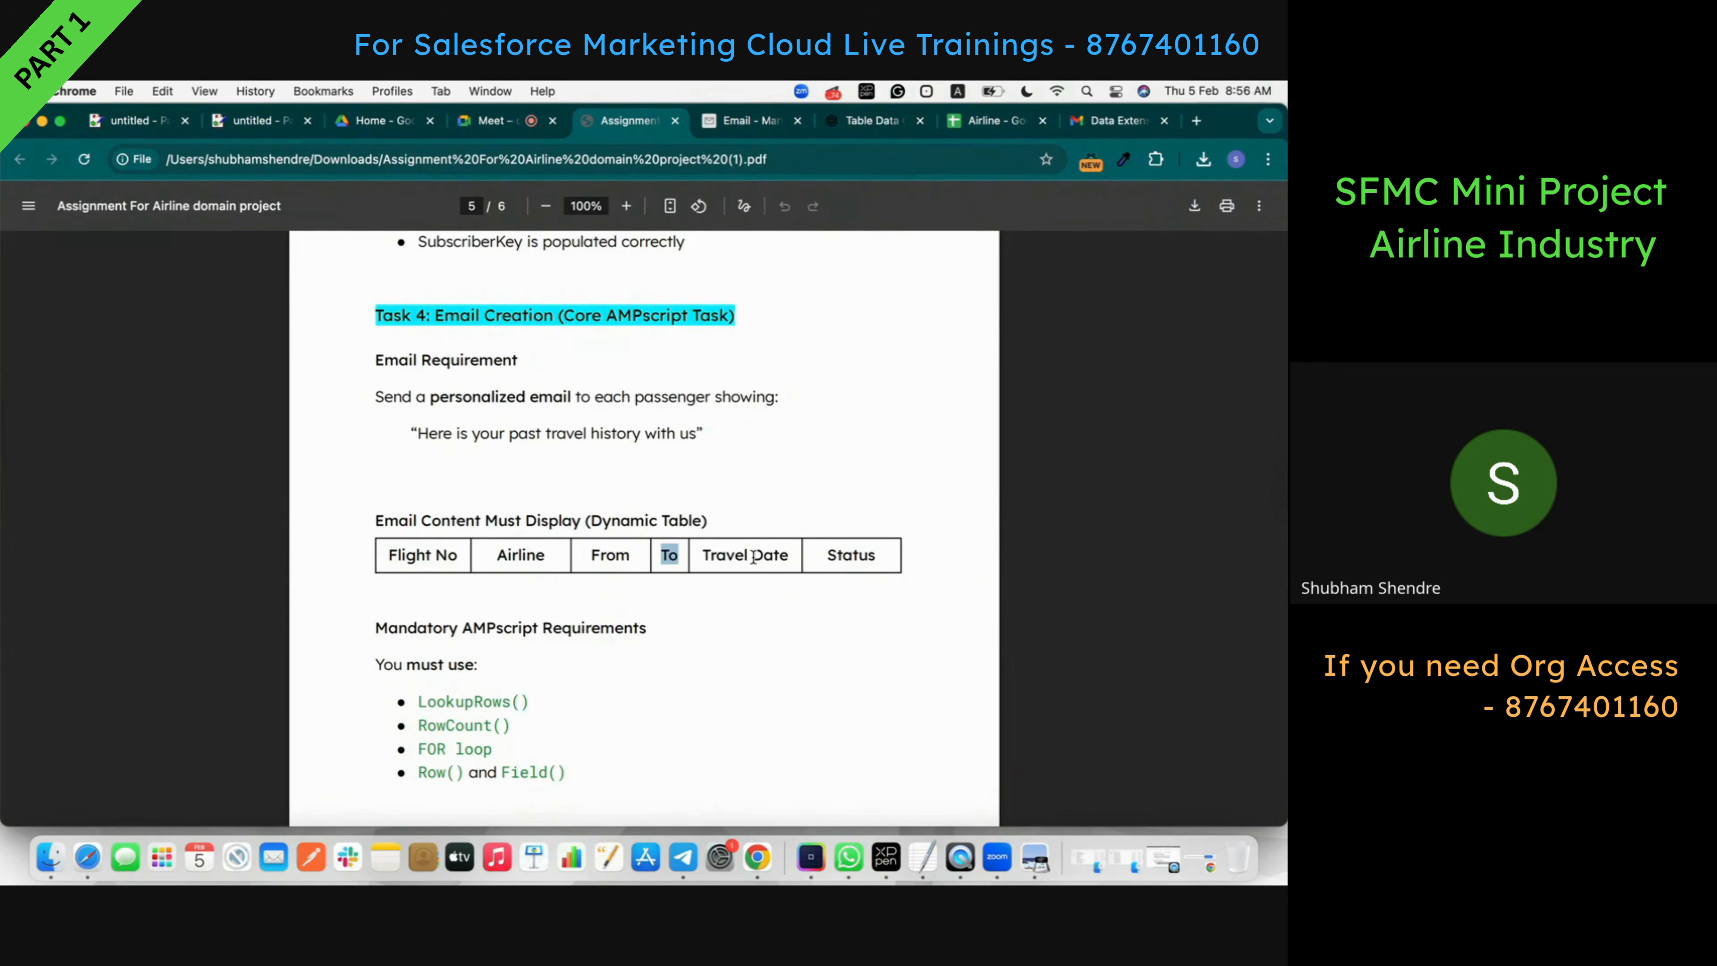